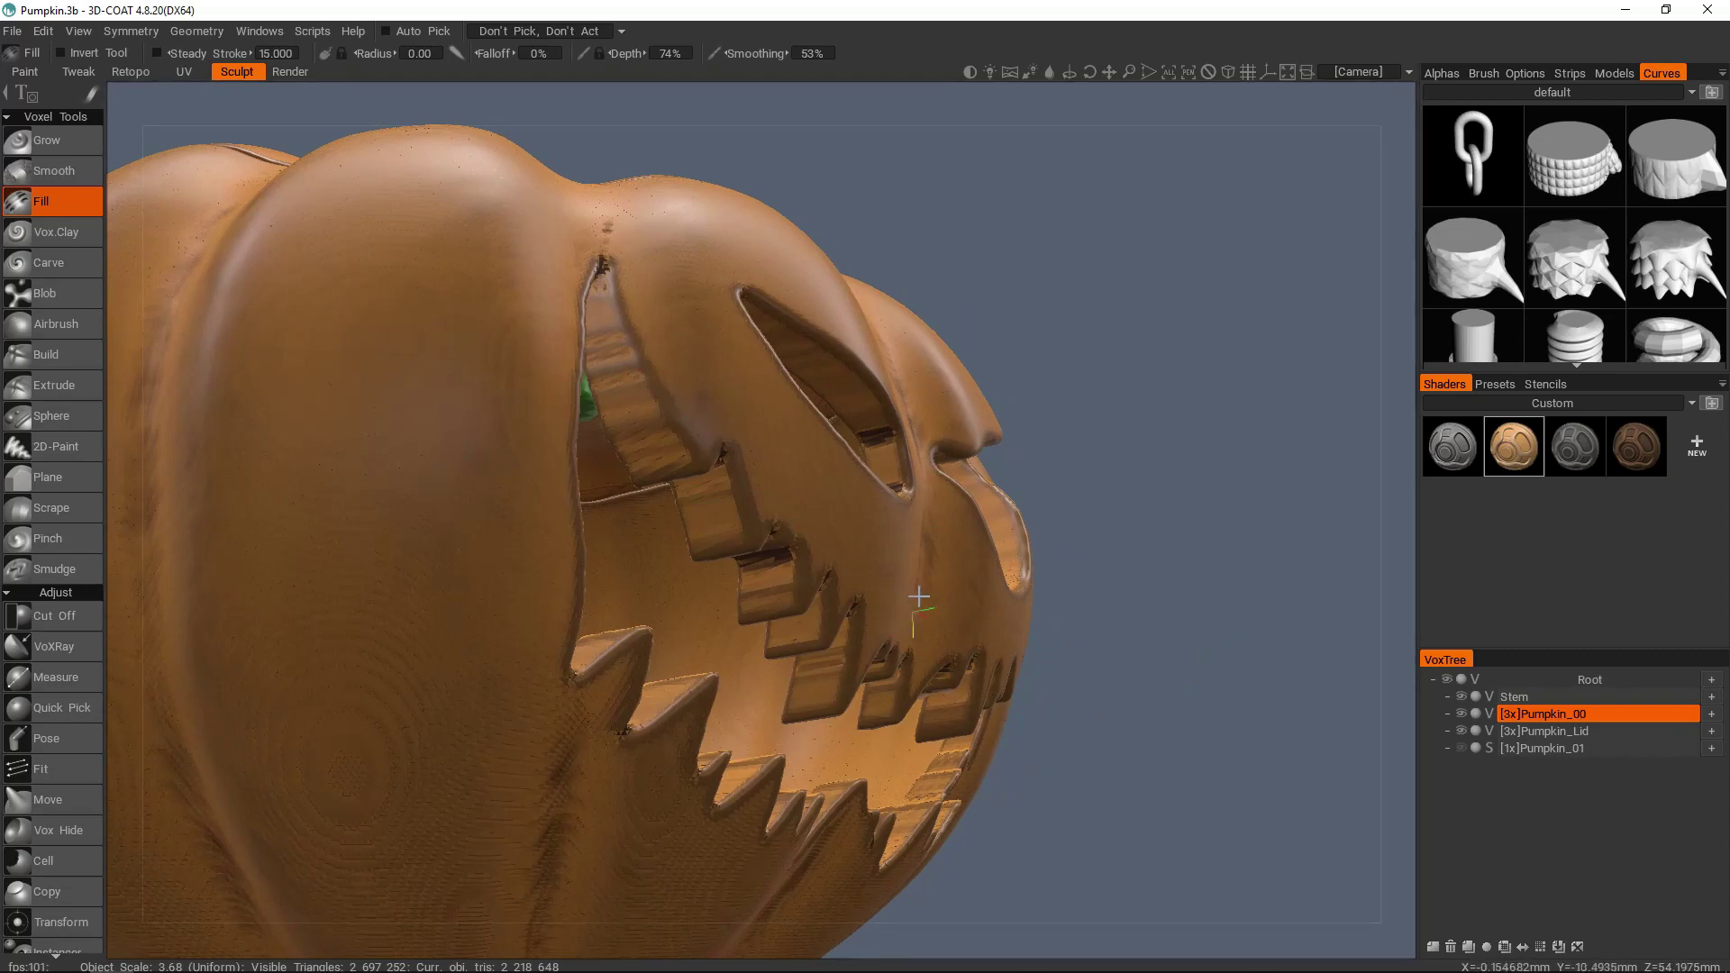
- Examine the carved pumpkin's eyes, mouth and hollow interior from several angles
middle_drag(1086, 524, 932, 521)
alt+right_drag(1036, 411, 981, 413)
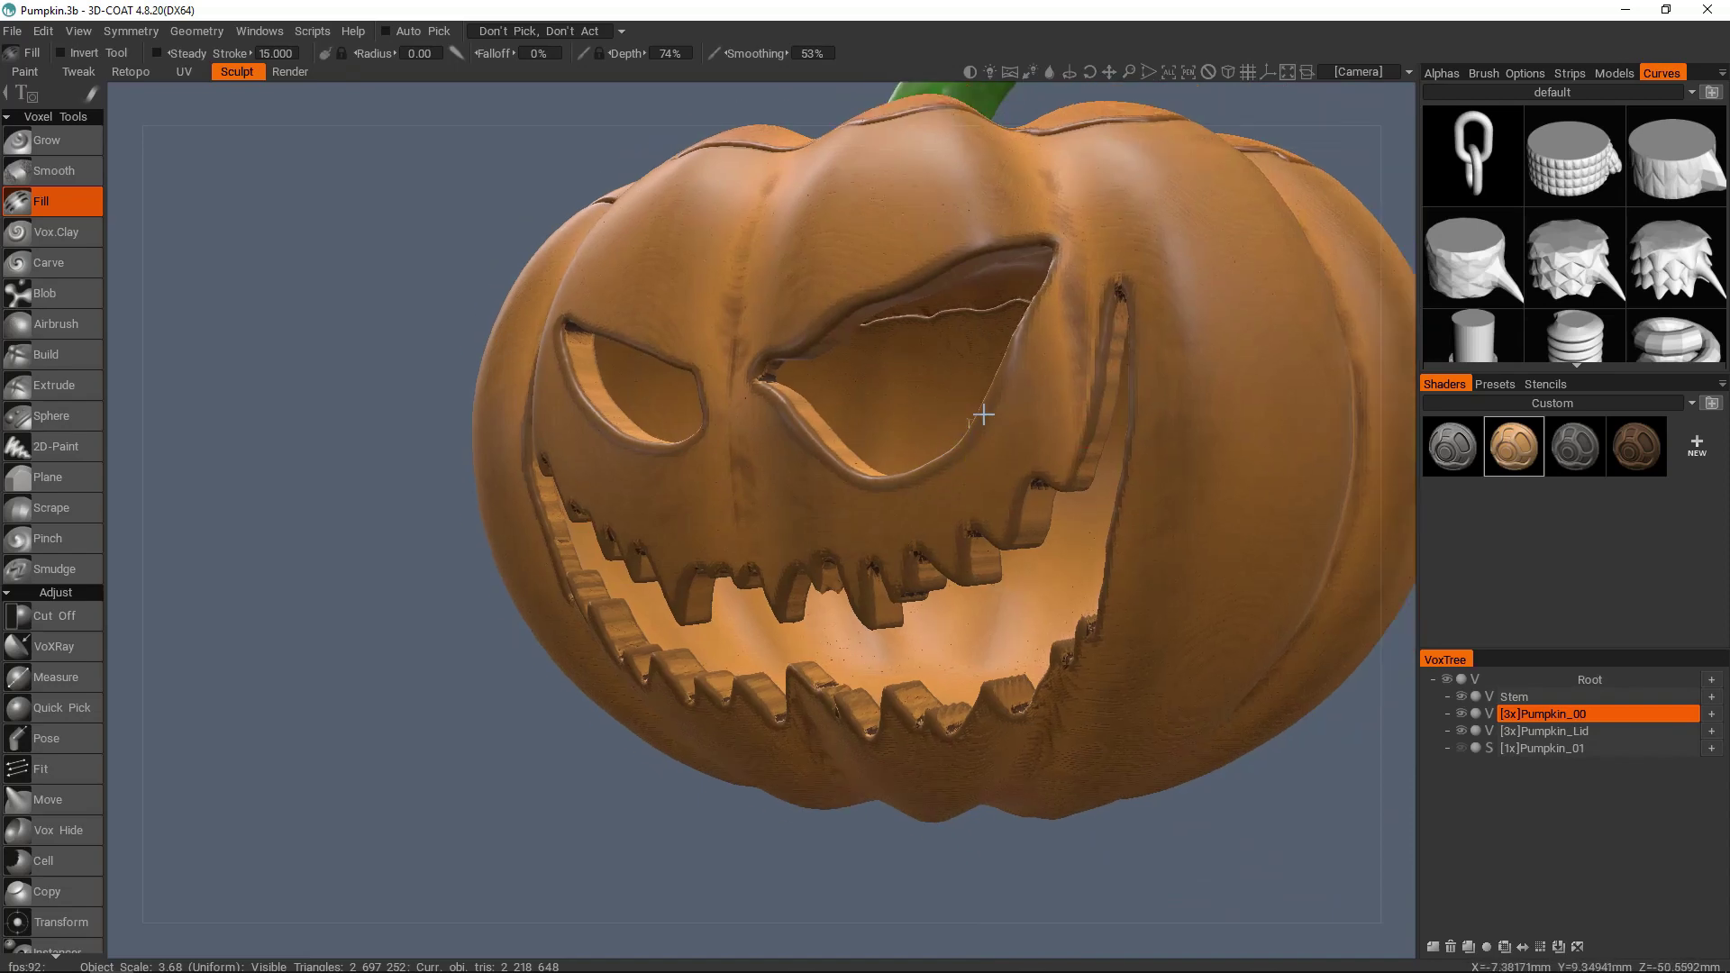
alt+drag(981, 414, 1043, 417)
alt+right_drag(1043, 417, 930, 471)
alt+drag(931, 471, 916, 489)
middle_drag(916, 489, 964, 509)
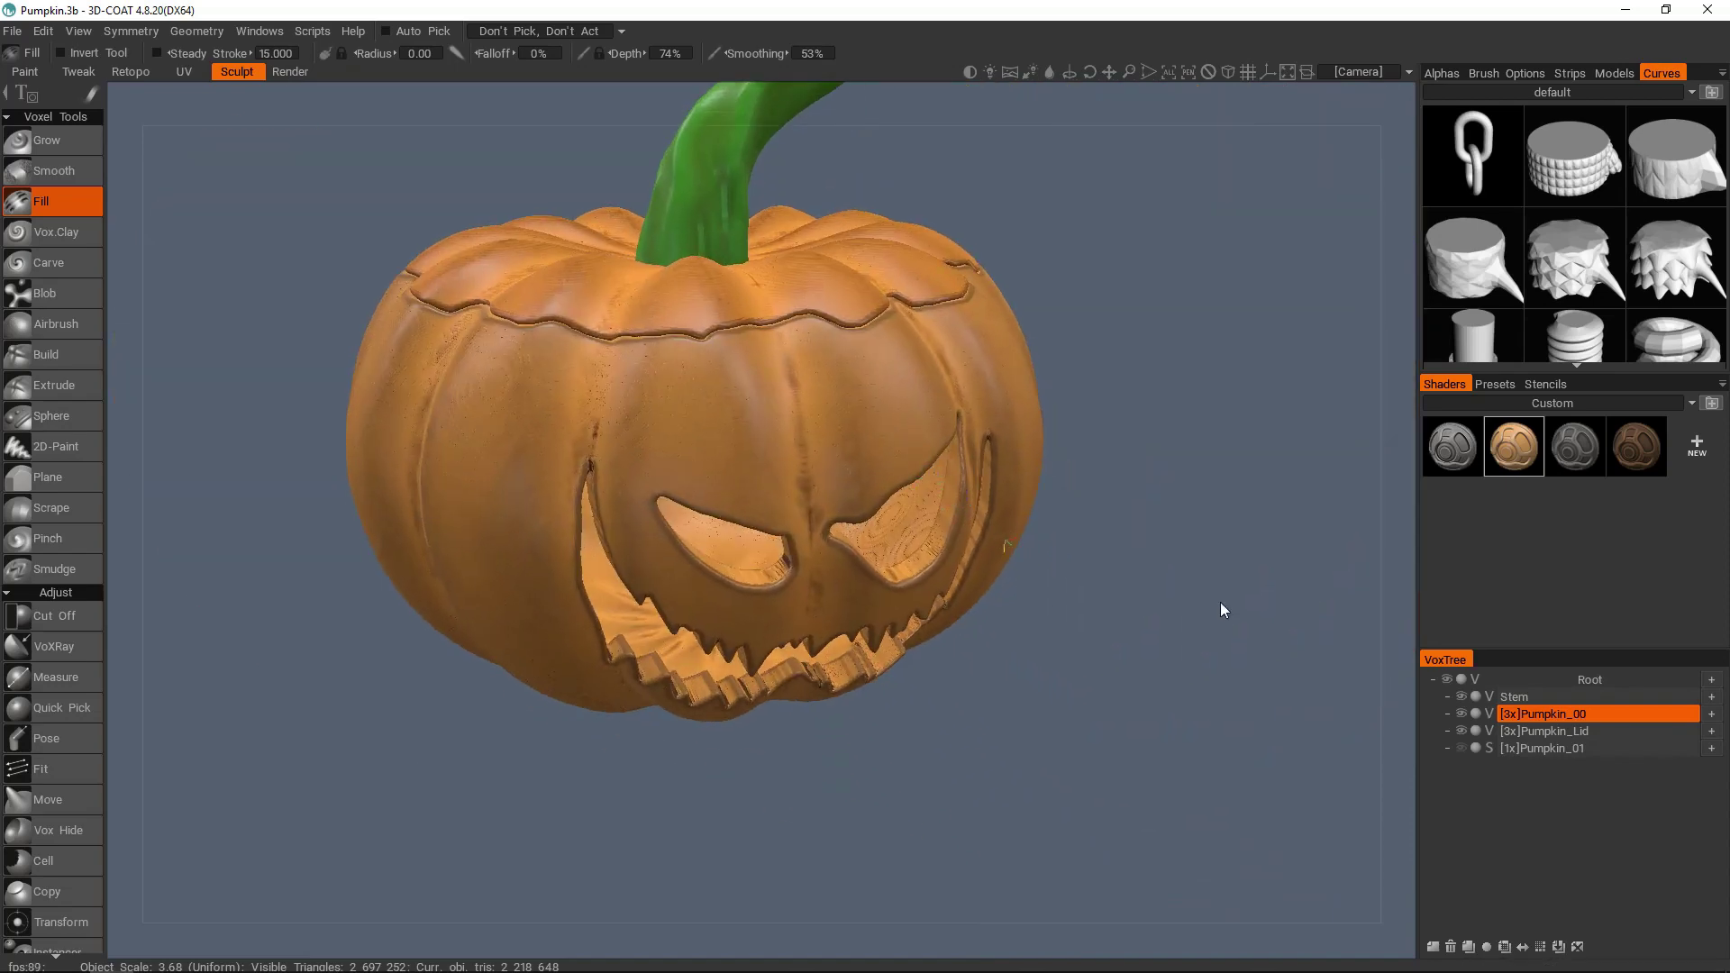
alt+right_drag(874, 511, 851, 563)
alt+drag(851, 563, 856, 515)
alt+right_drag(856, 516, 903, 511)
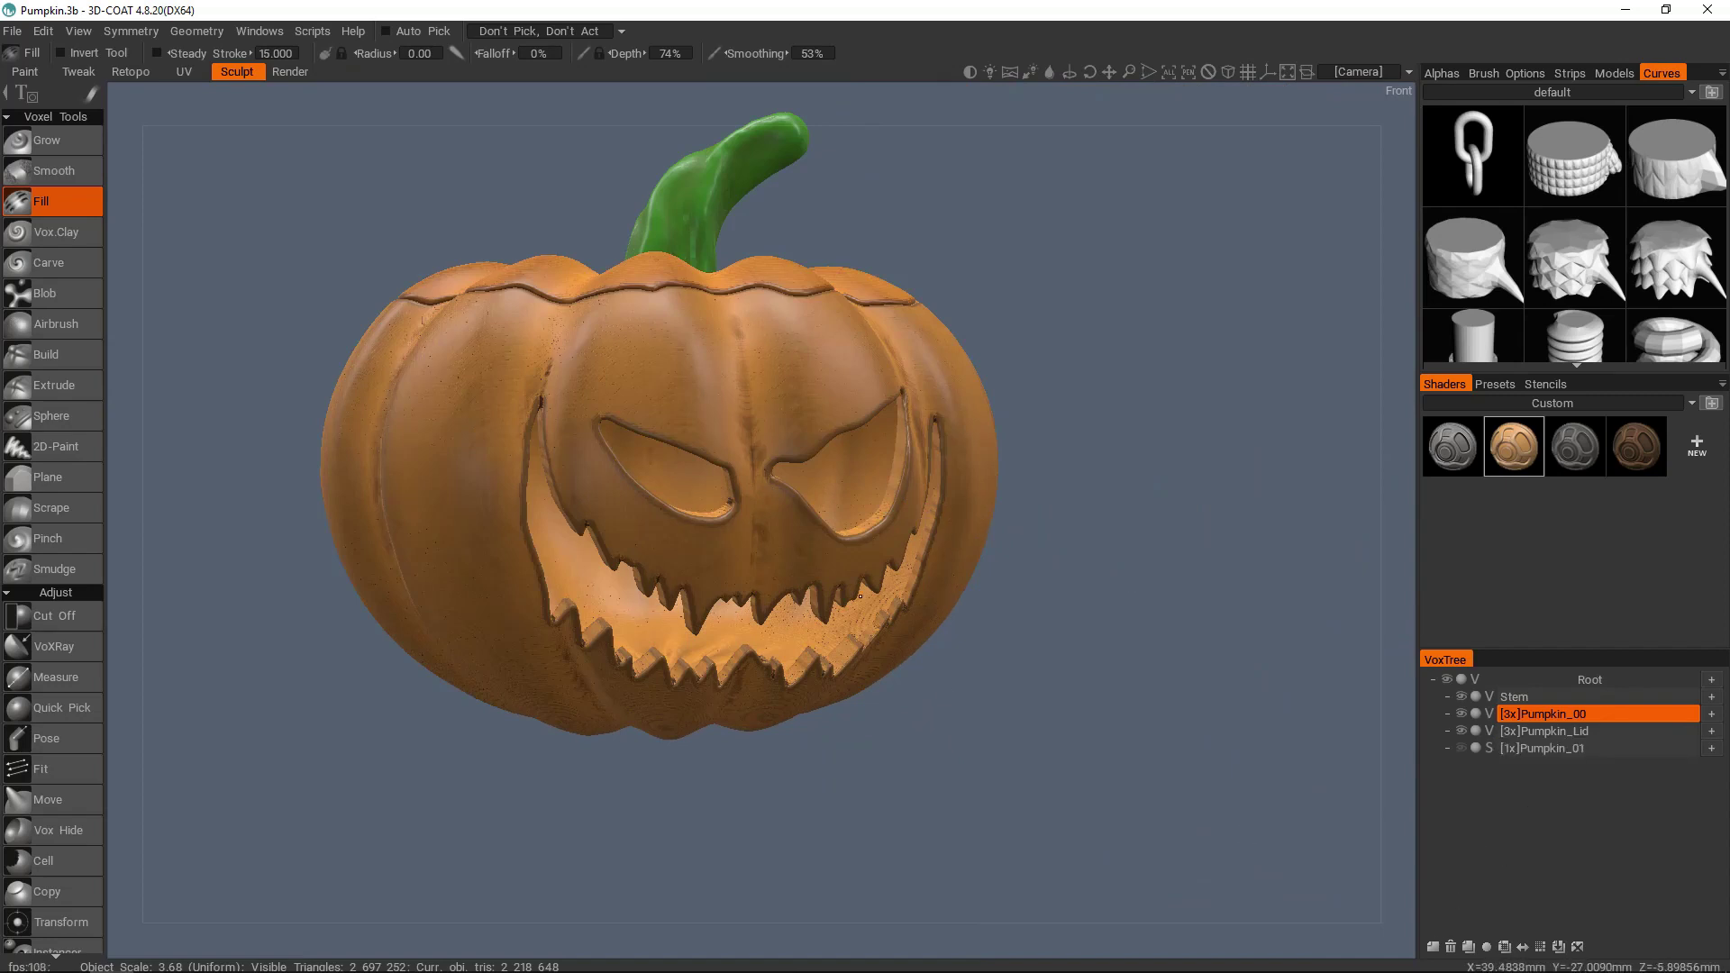
middle_drag(608, 610, 856, 596)
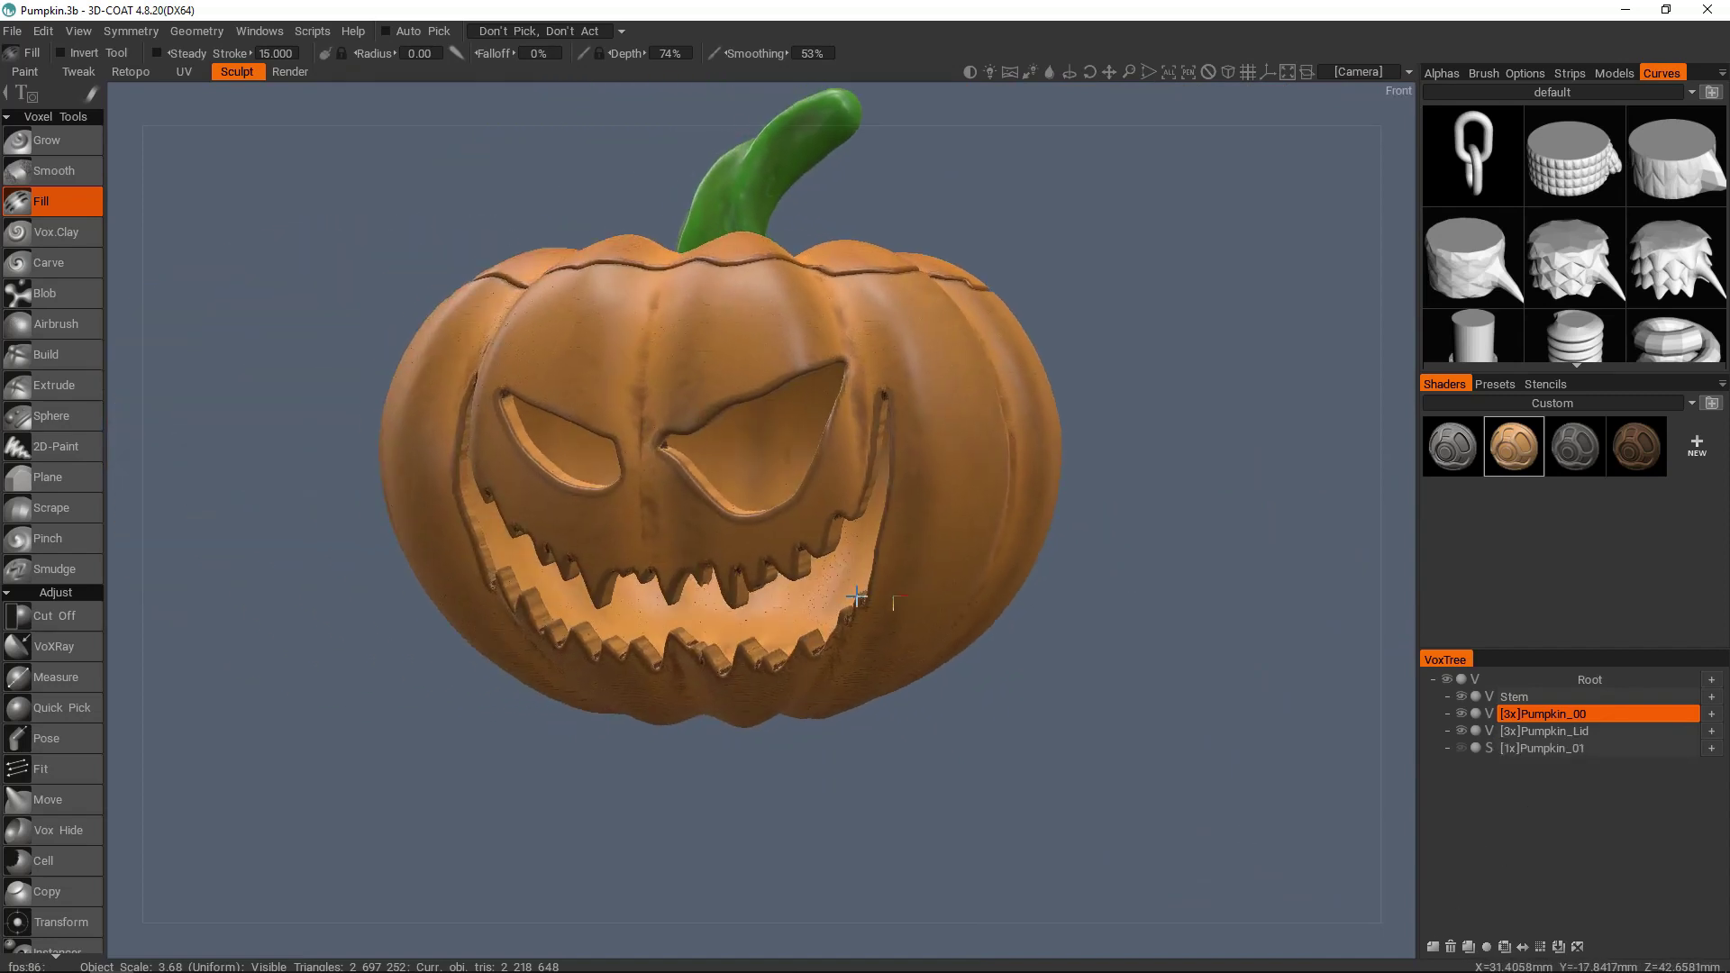
middle_drag(613, 538, 793, 519)
alt+drag(794, 520, 830, 513)
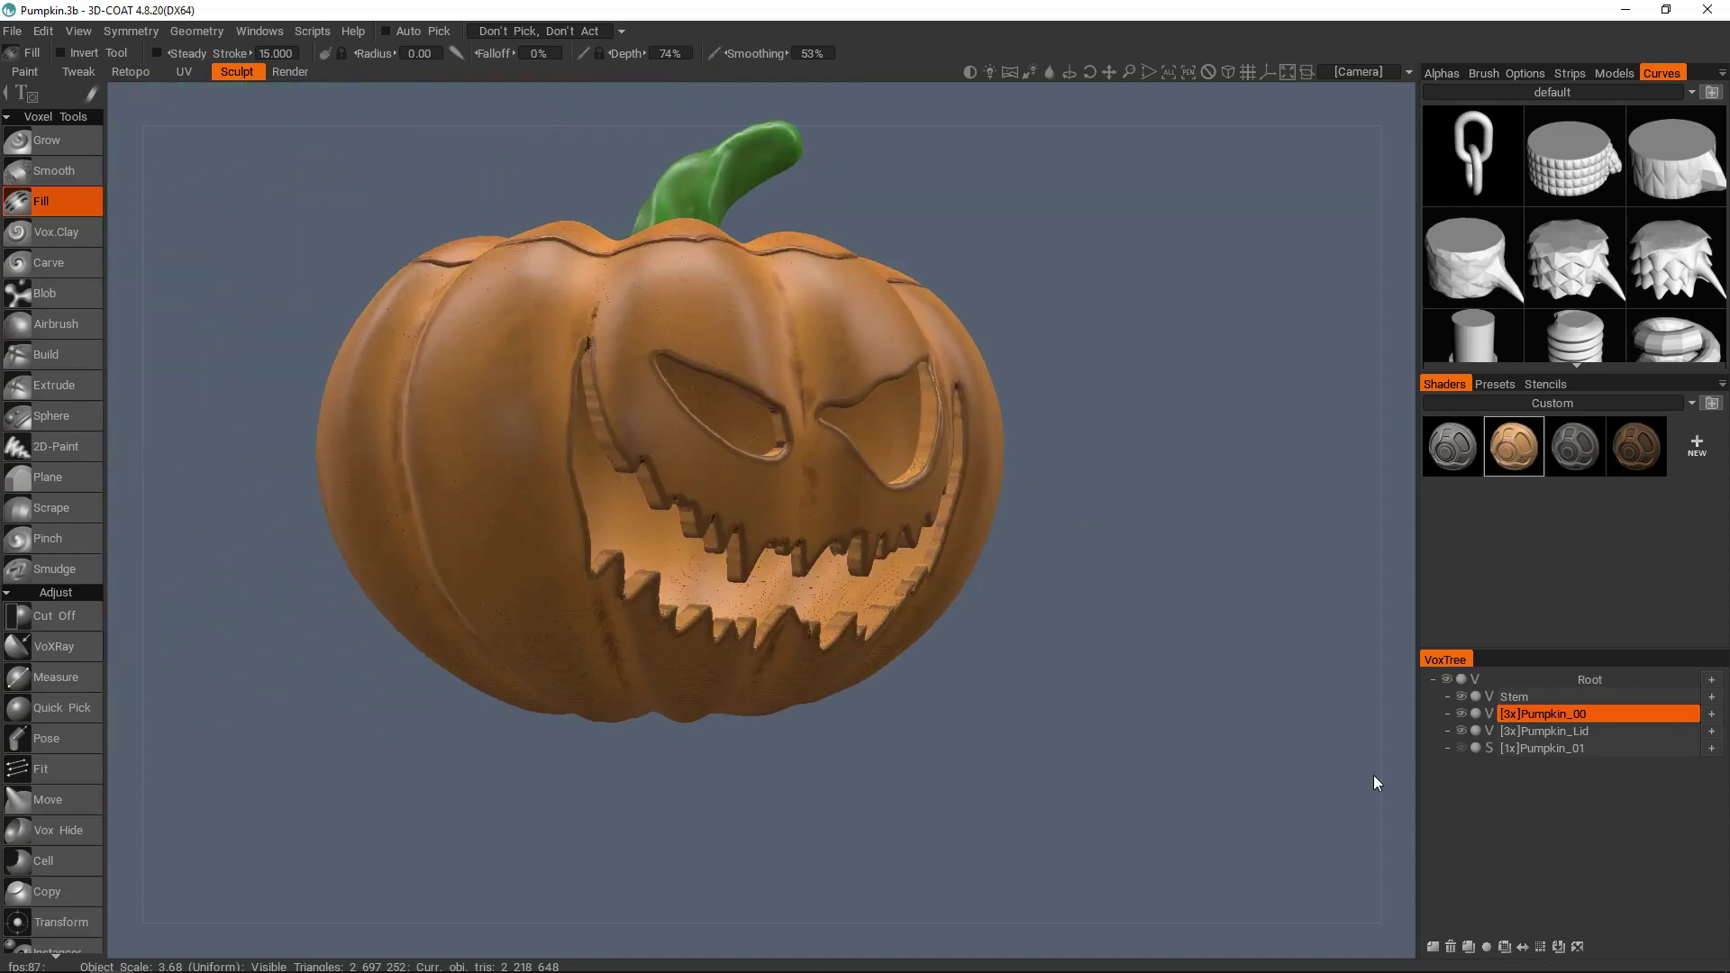
- Add a voxel layer named BackInnard and apply a sphere primitive with a radius of about 56 centred in the pumpkin
click(1436, 945)
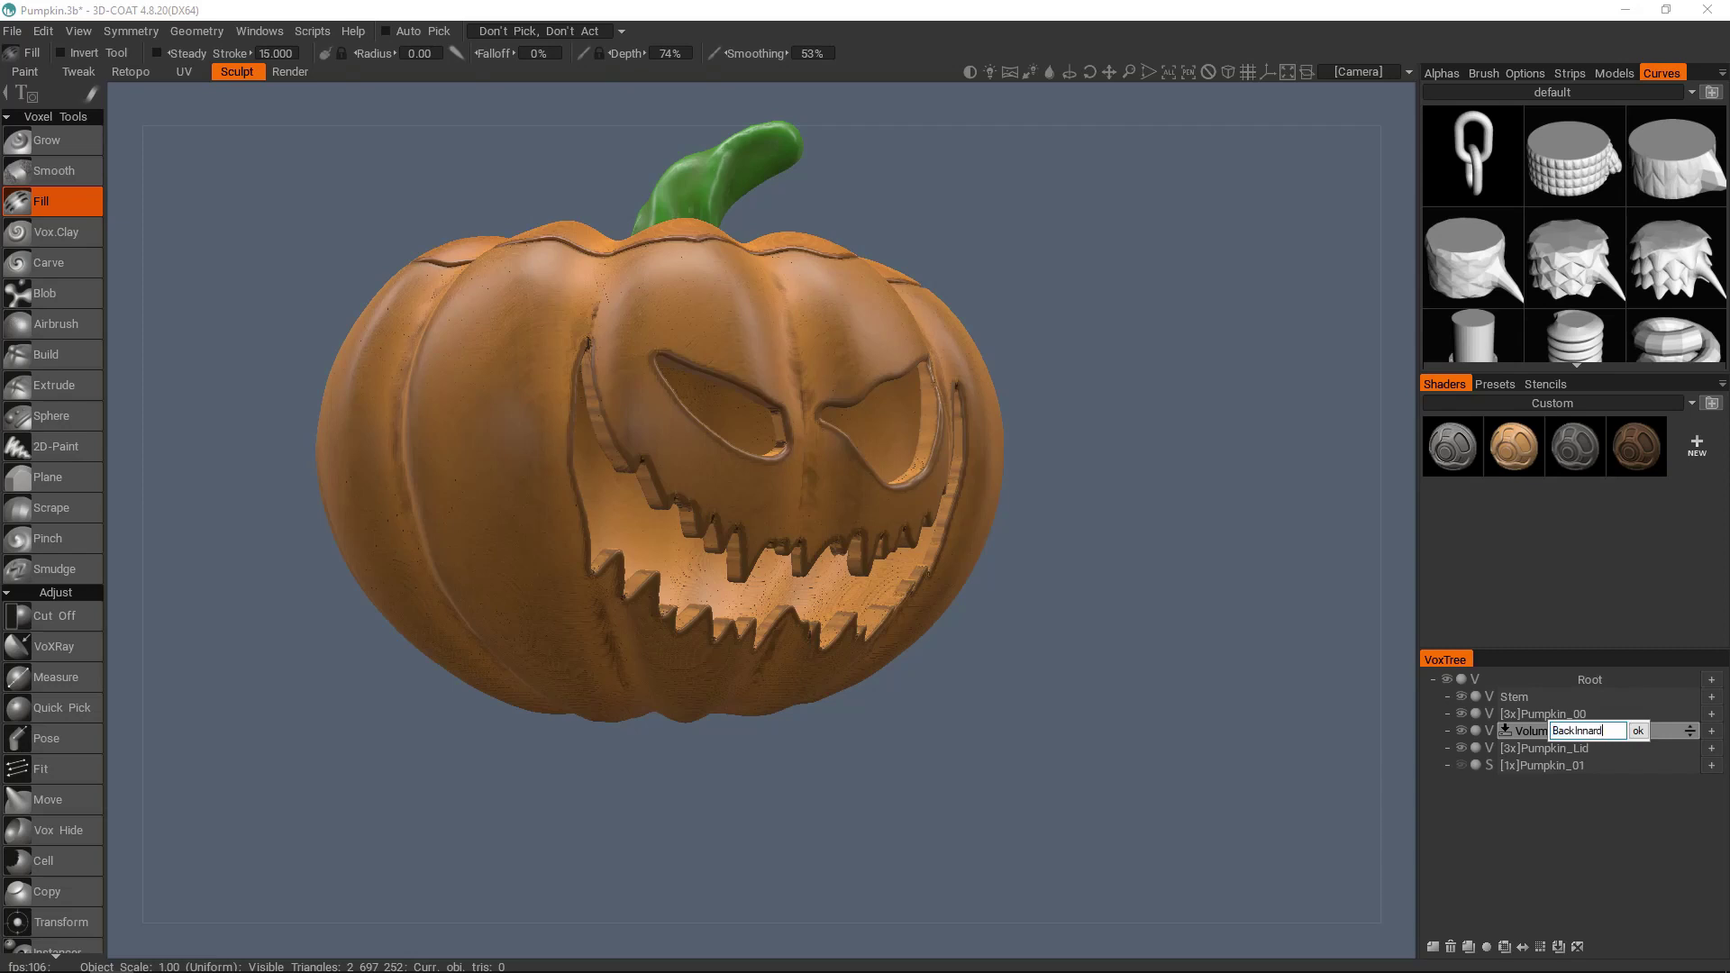
key(Return)
alt+middle_drag(735, 406, 807, 479)
alt+right_drag(807, 478, 814, 525)
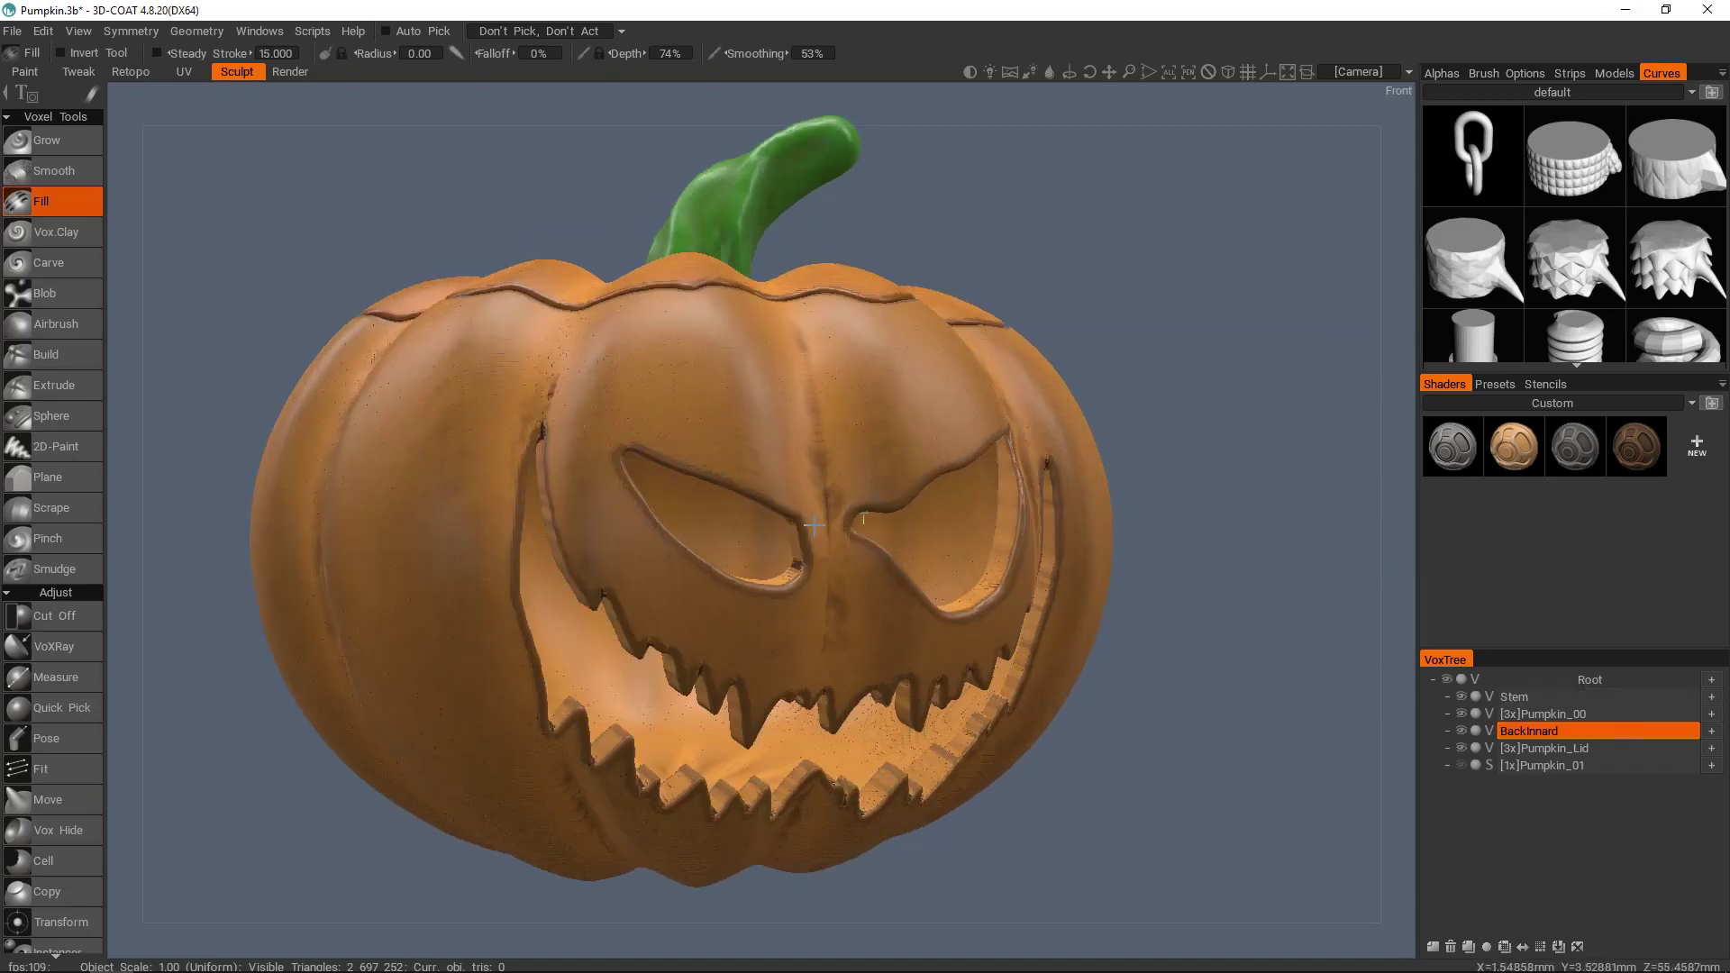
alt+drag(815, 525, 721, 527)
alt+right_drag(720, 527, 734, 477)
alt+drag(735, 478, 896, 480)
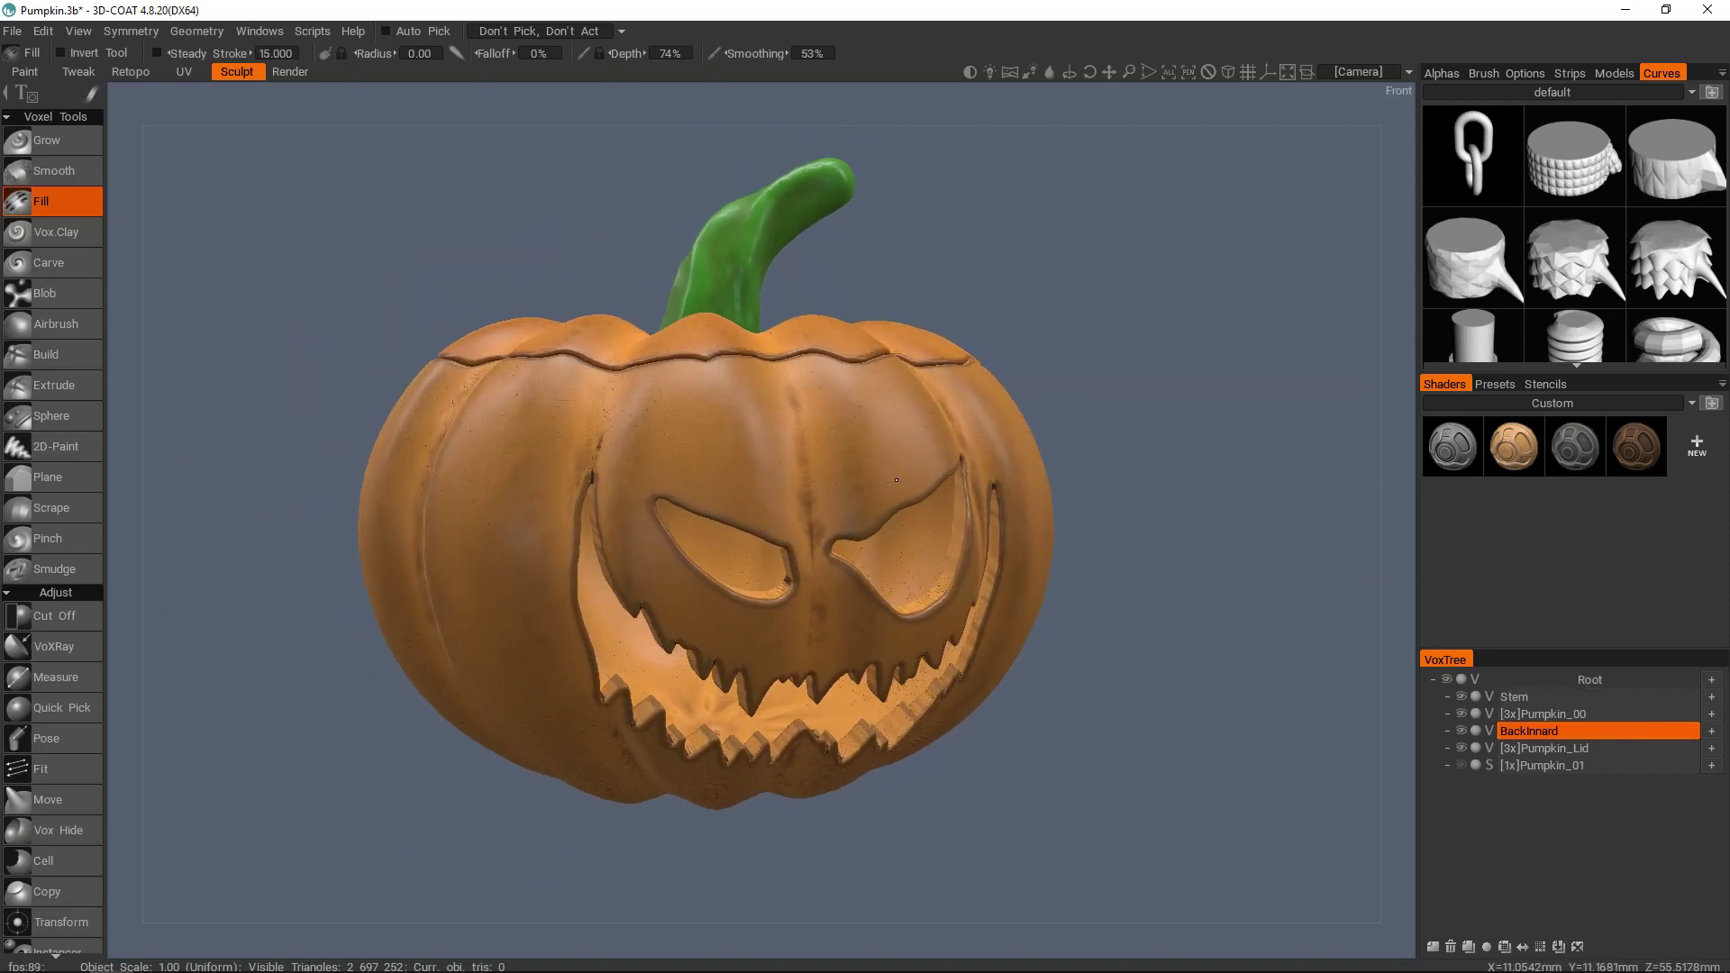
key(space)
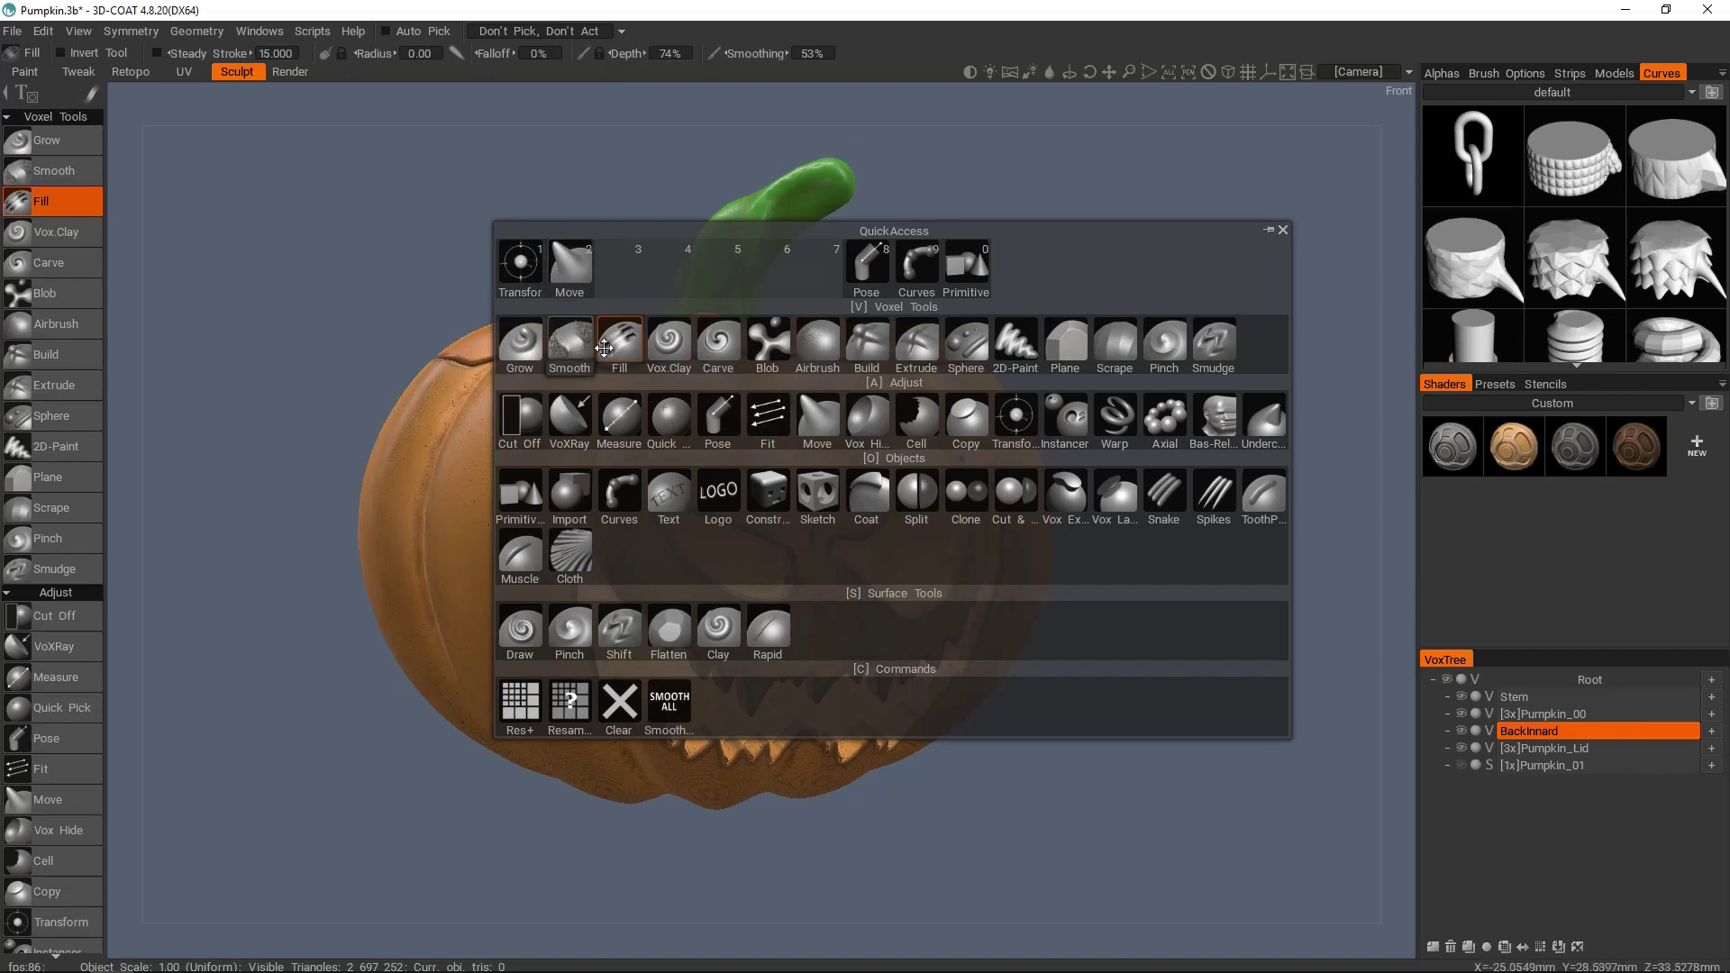
click(964, 260)
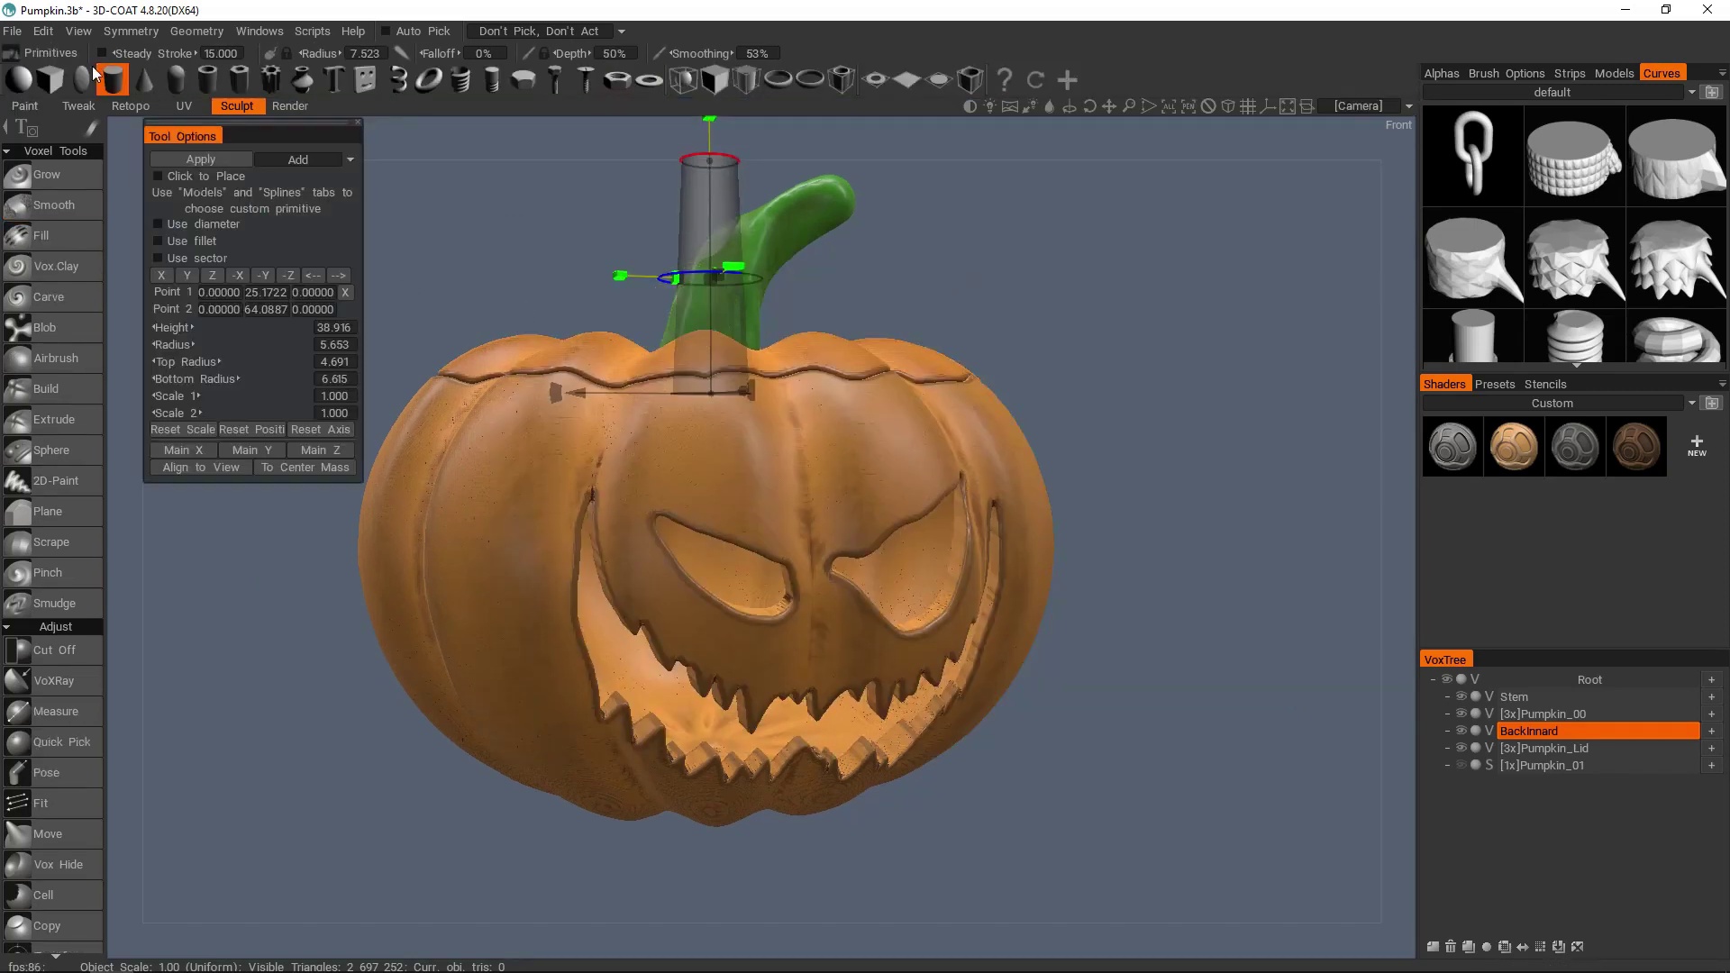
click(22, 81)
mouse_move(881, 592)
mouse_down()
mouse_move(822, 577)
mouse_move(891, 597)
mouse_move(877, 591)
mouse_up()
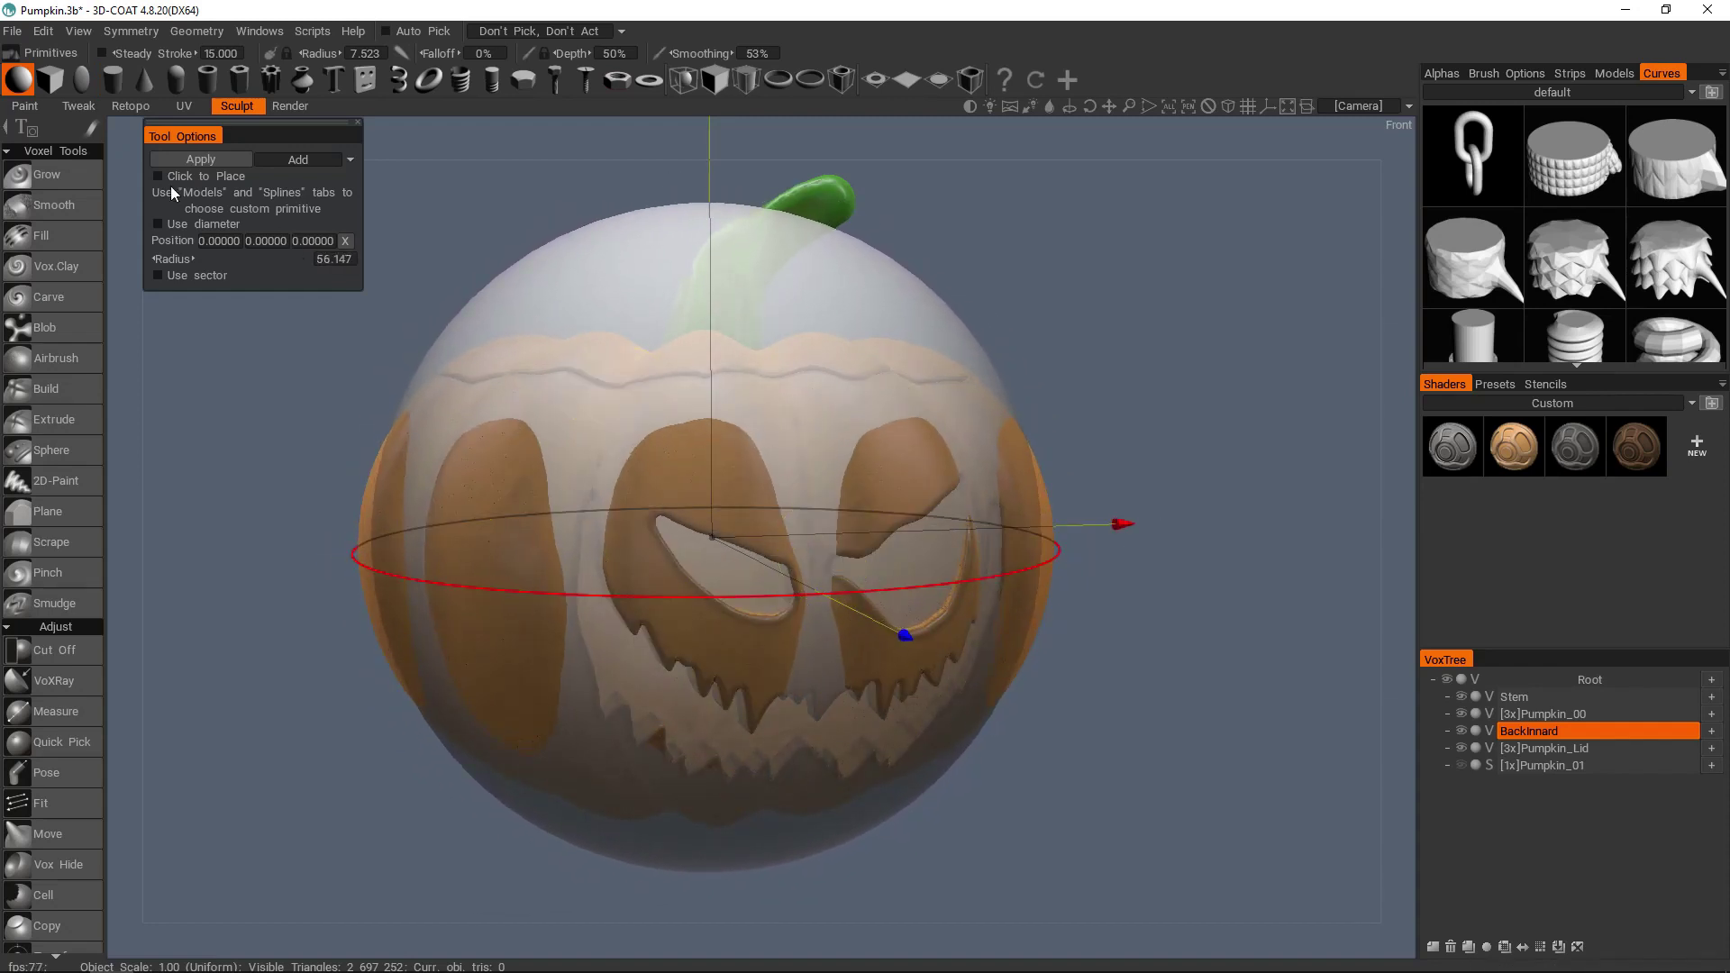
click(194, 164)
- Flatten the new sphere vertically with the Transform tool to match the pumpkin's squat proportions
key(space)
click(510, 170)
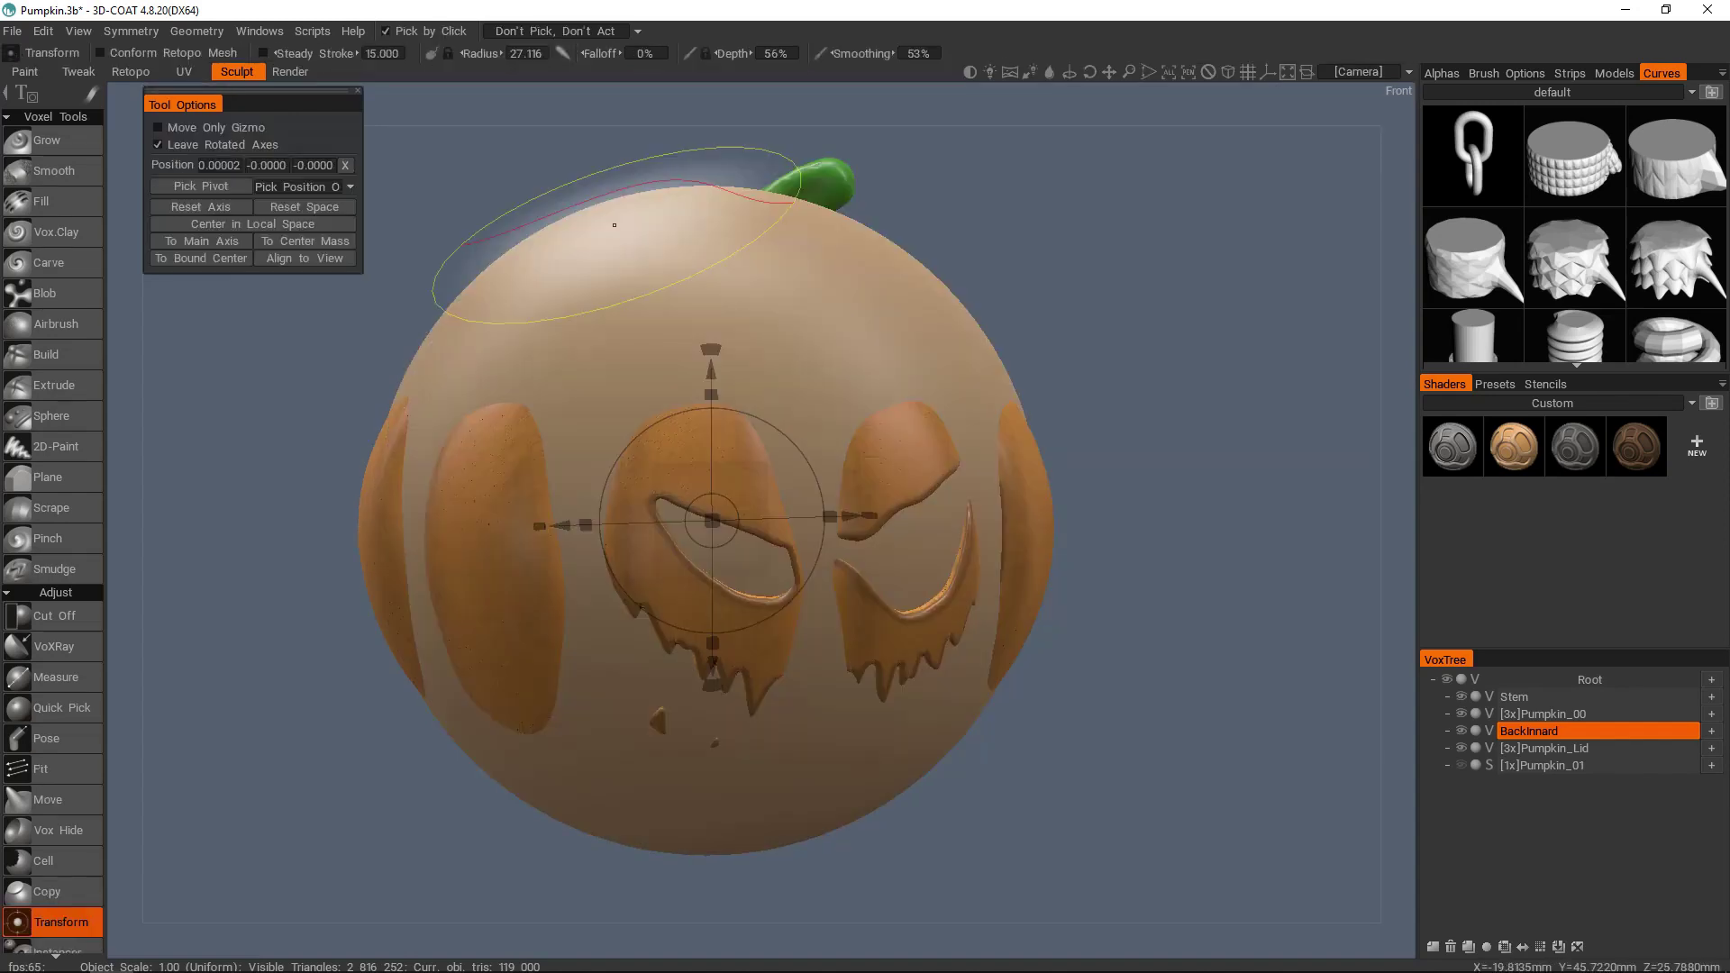
middle_drag(848, 291, 895, 353)
scroll(789, 466, down, 3)
drag(761, 440, 763, 449)
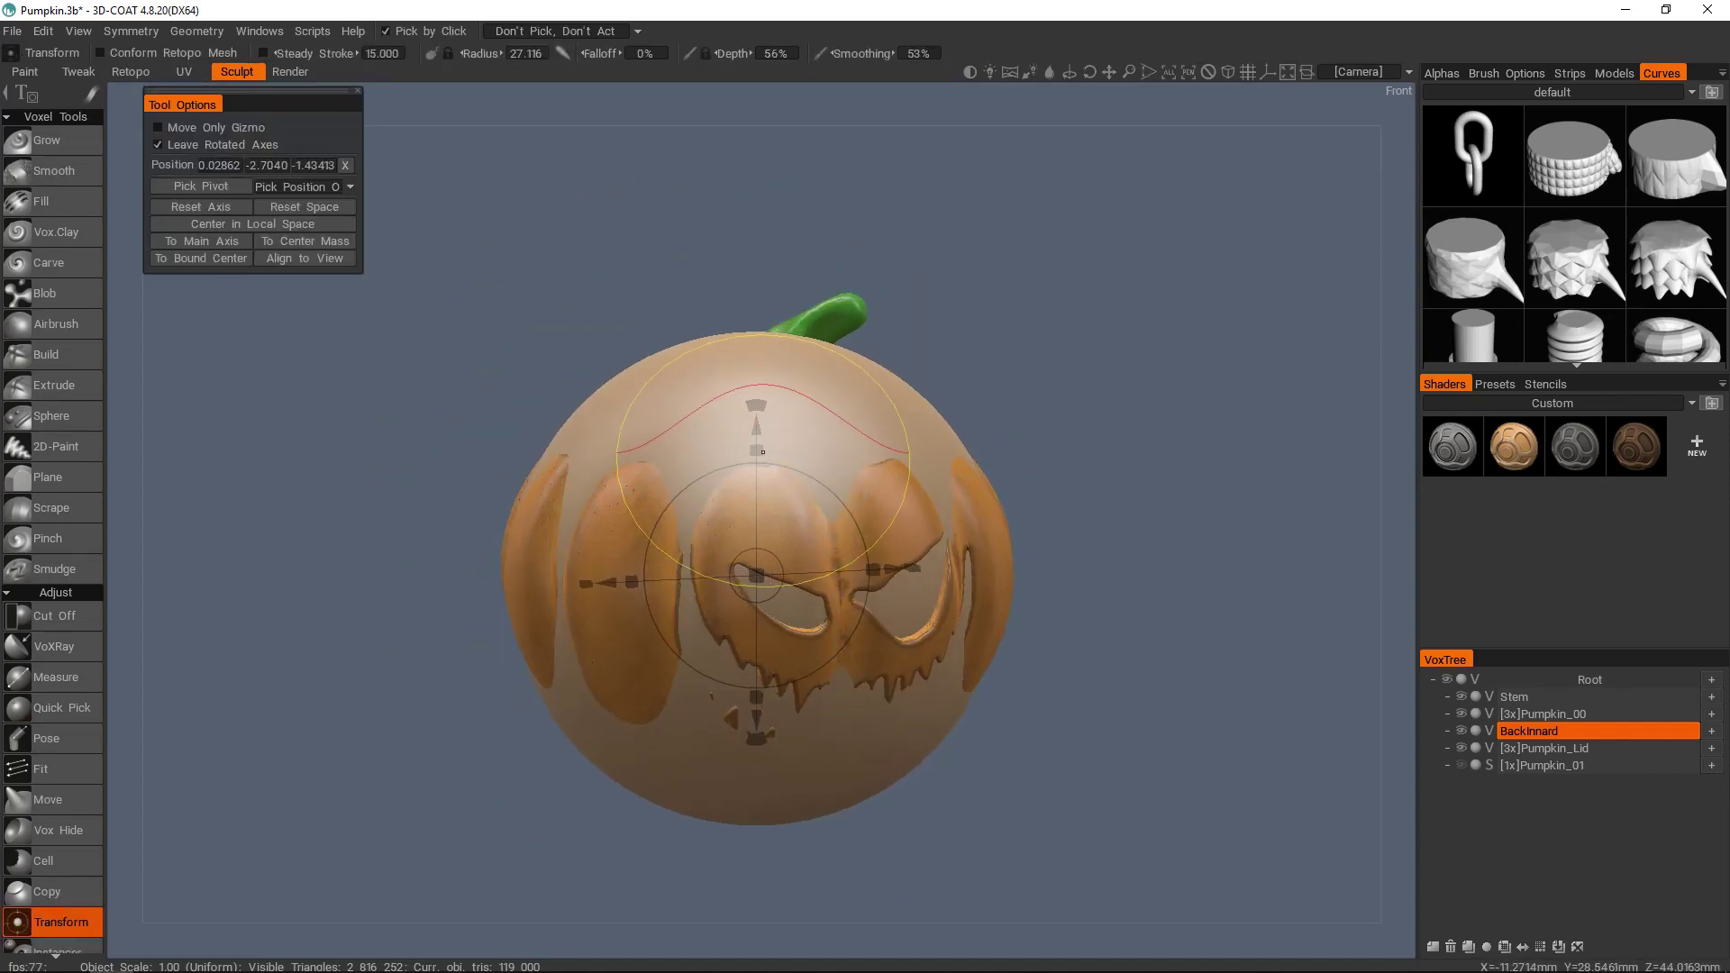
key(ctrl+z)
drag(760, 440, 867, 494)
scroll(784, 542, up, 3)
drag(717, 579, 718, 580)
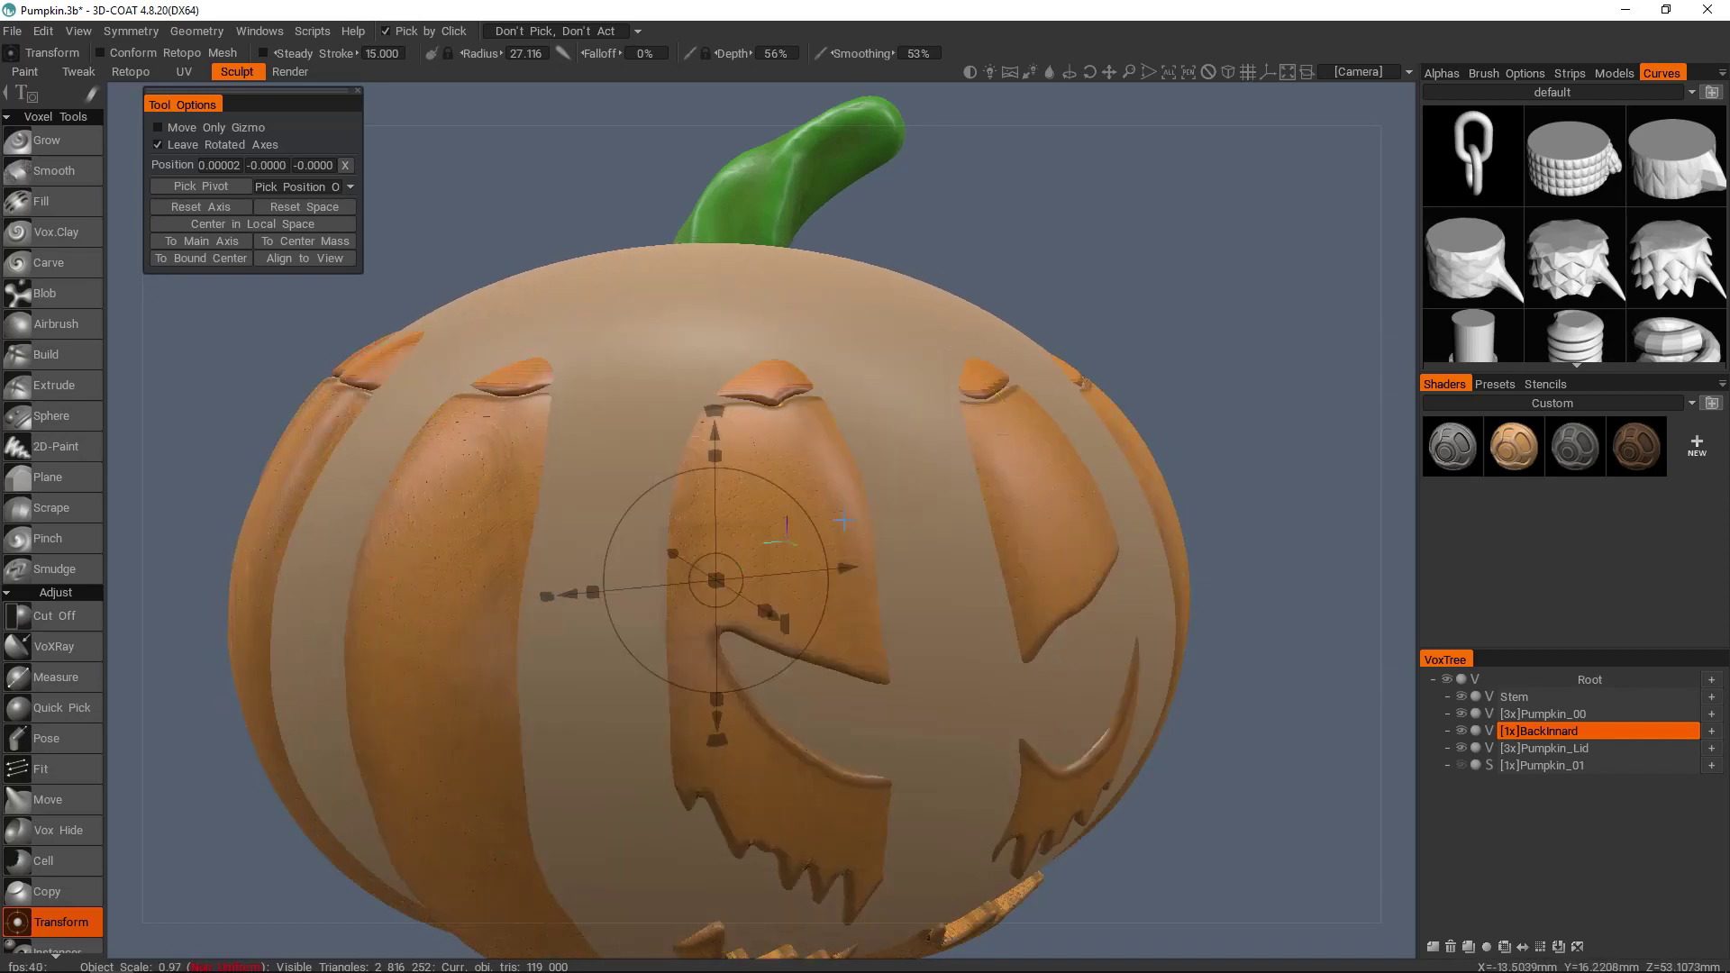
- Fine-tune the flattened sphere's scale to fit inside the pumpkin shell, and convert the BackInnard layer to uniform space
scroll(793, 549, down, 1)
alt+drag(874, 541, 896, 474)
alt+middle_drag(896, 474, 822, 379)
drag(693, 502, 692, 490)
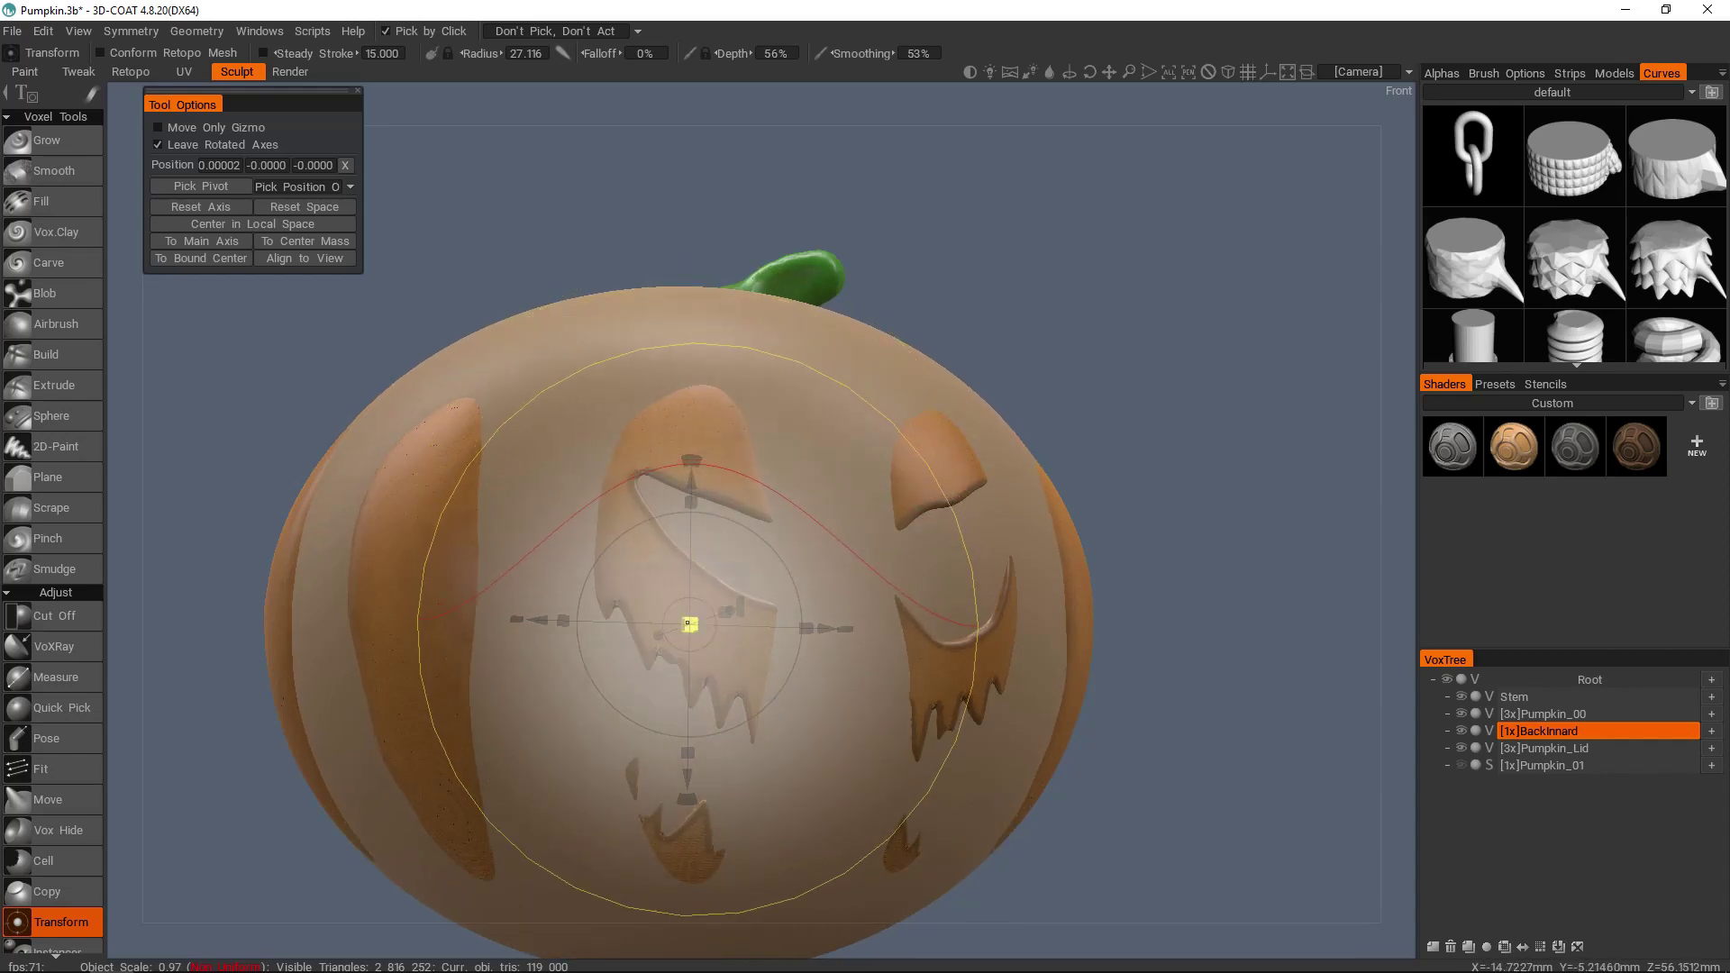
drag(689, 623, 684, 627)
drag(777, 571, 559, 557)
middle_drag(814, 544, 745, 606)
drag(870, 637, 953, 613)
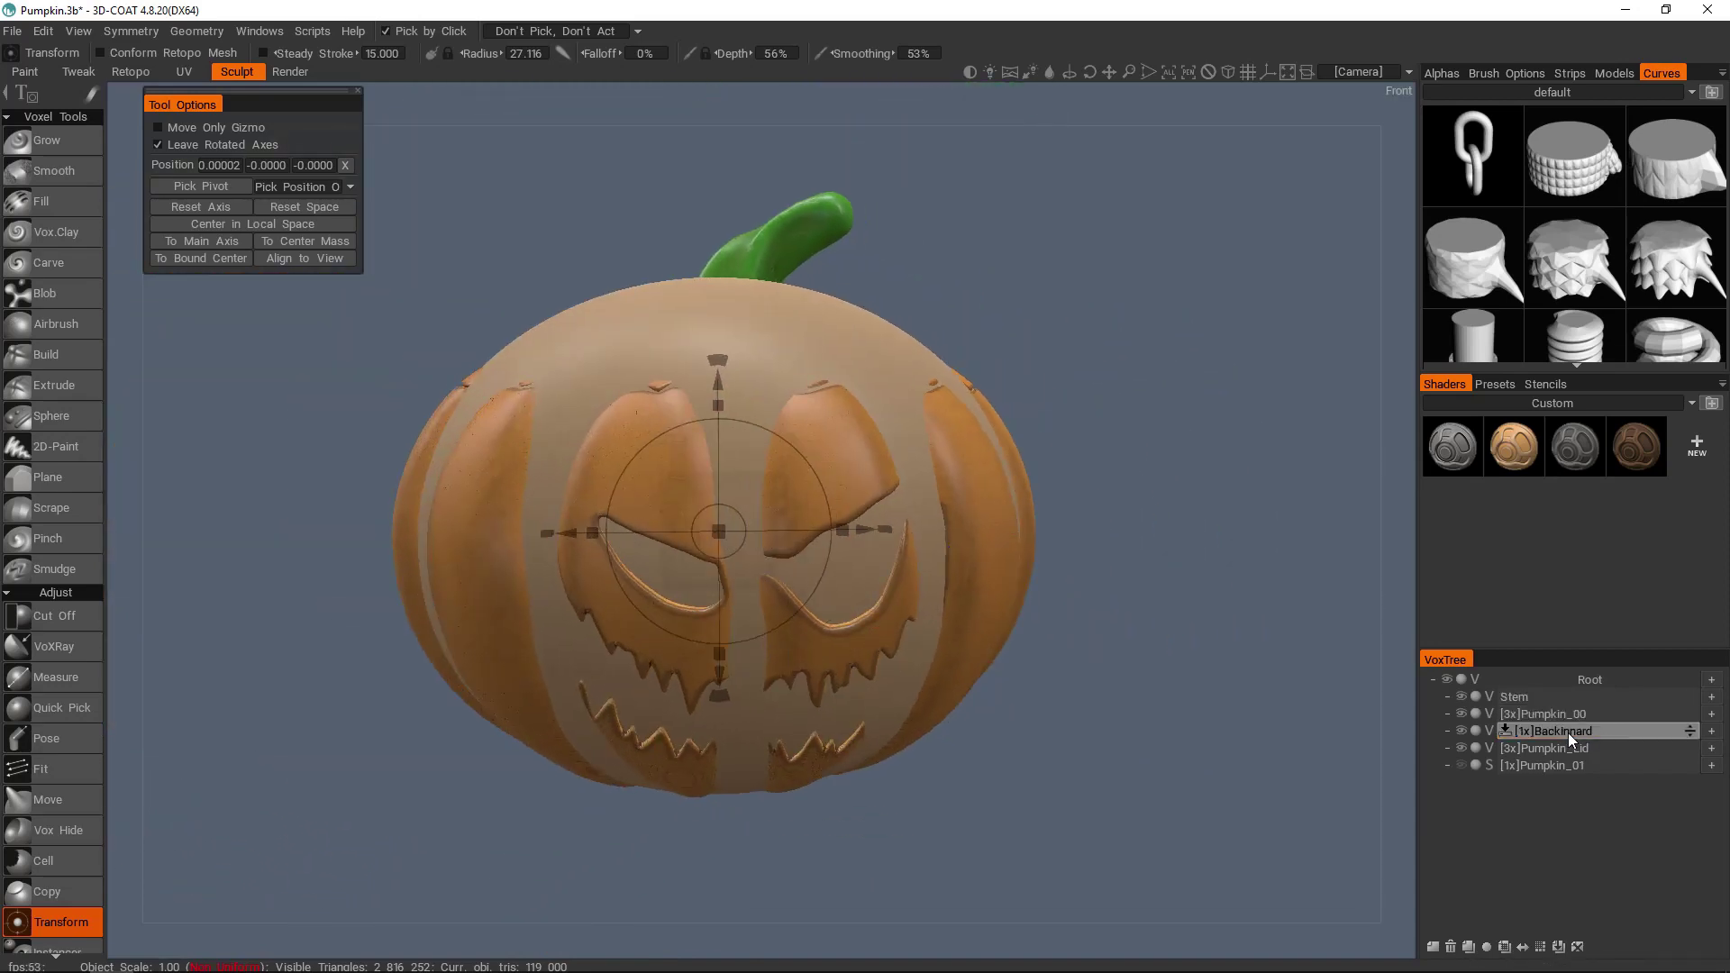
right_click(1571, 731)
click(1518, 460)
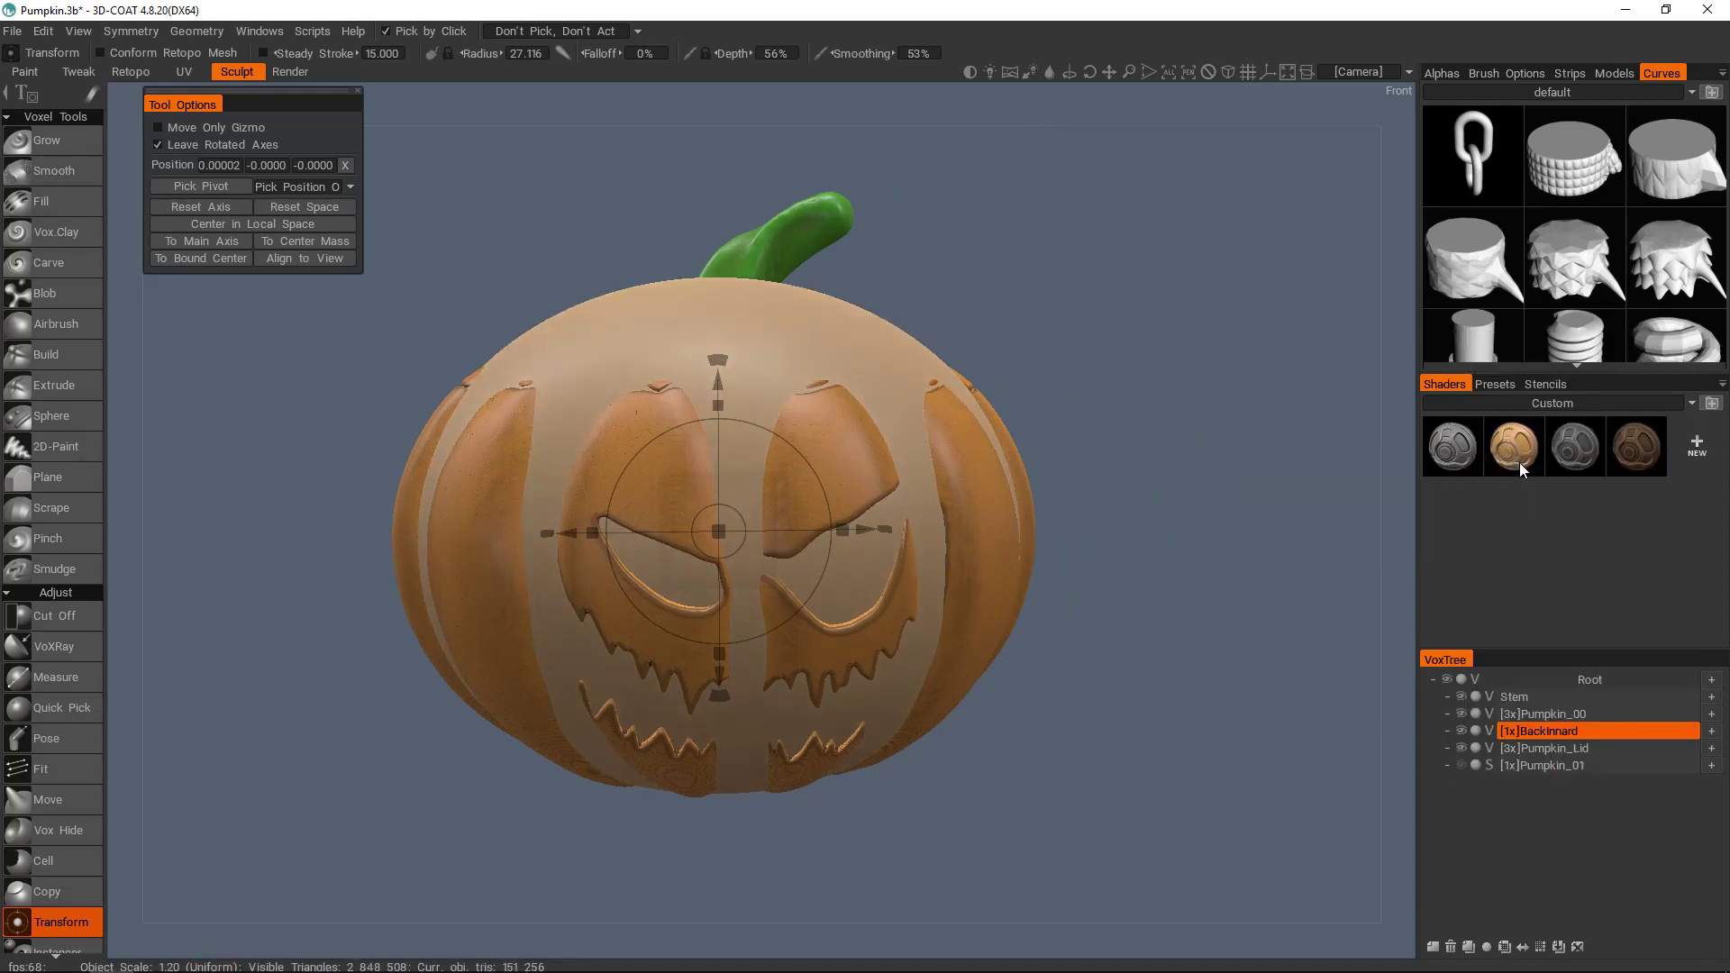
- Push the side of the BackInnard form slightly inward using the Move tool with a radius of about 34.7
middle_drag(772, 568, 805, 588)
right_drag(806, 588, 838, 544)
drag(838, 544, 892, 529)
key(space)
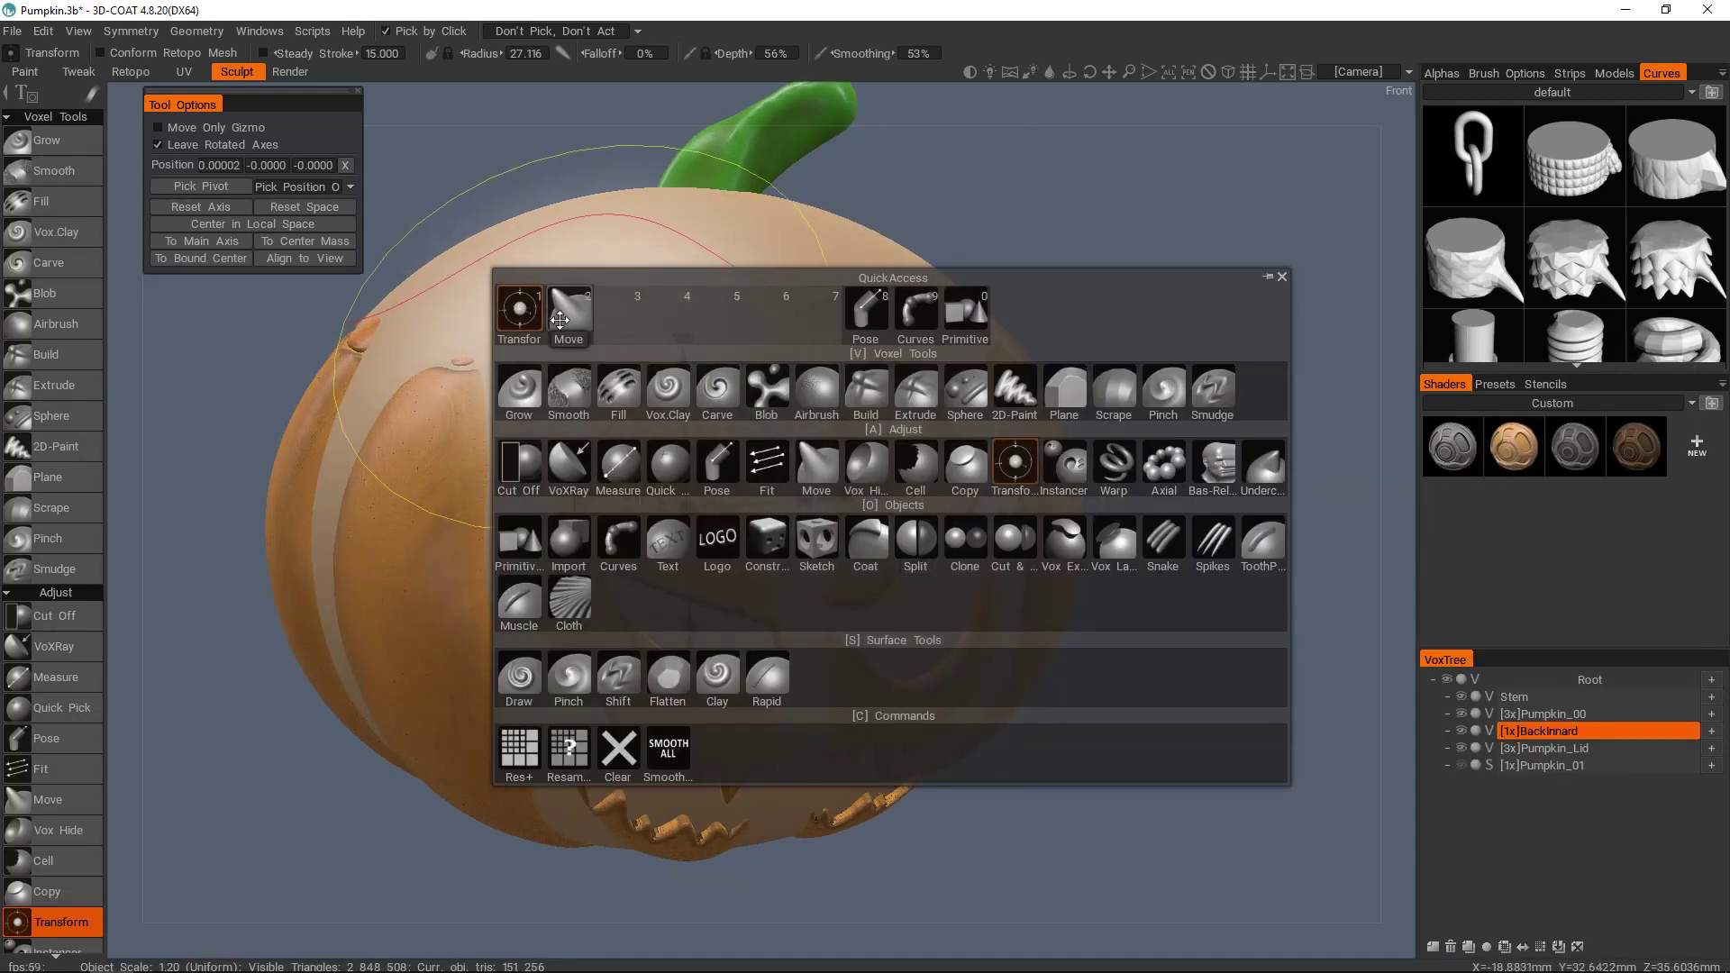
key(space)
key(space)
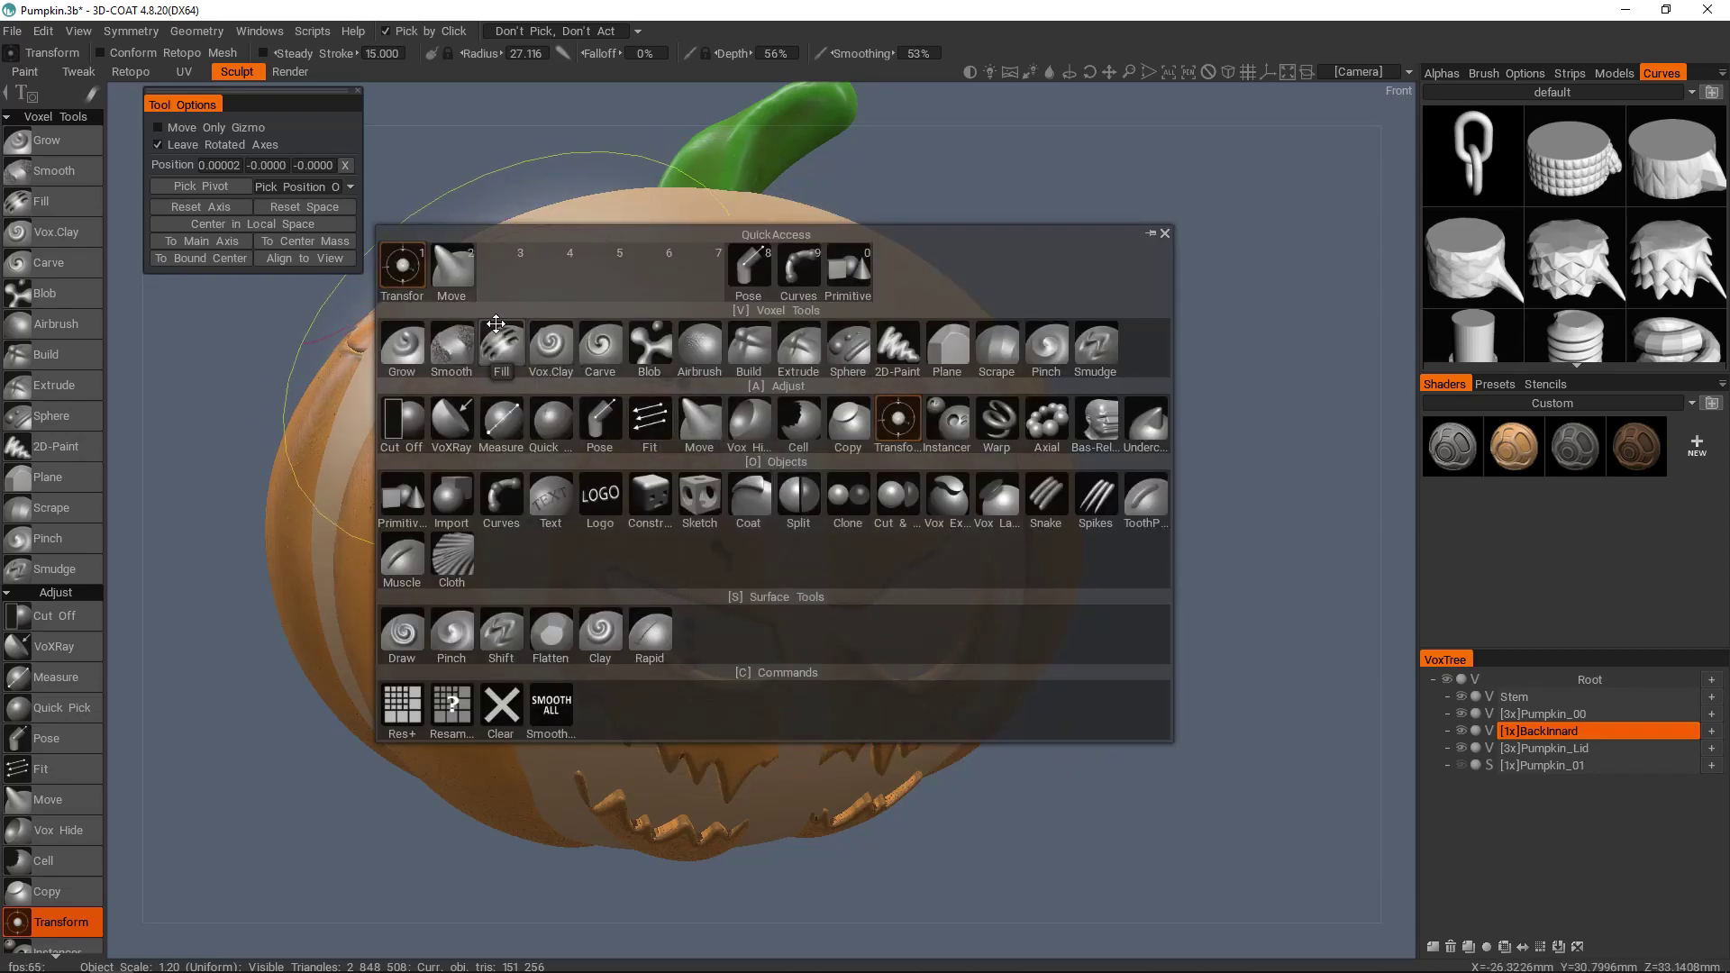
click(452, 269)
key(space)
key(space)
scroll(800, 484, up, 2)
scroll(800, 484, up, 2)
scroll(800, 484, down, 2)
scroll(728, 590, up, 3)
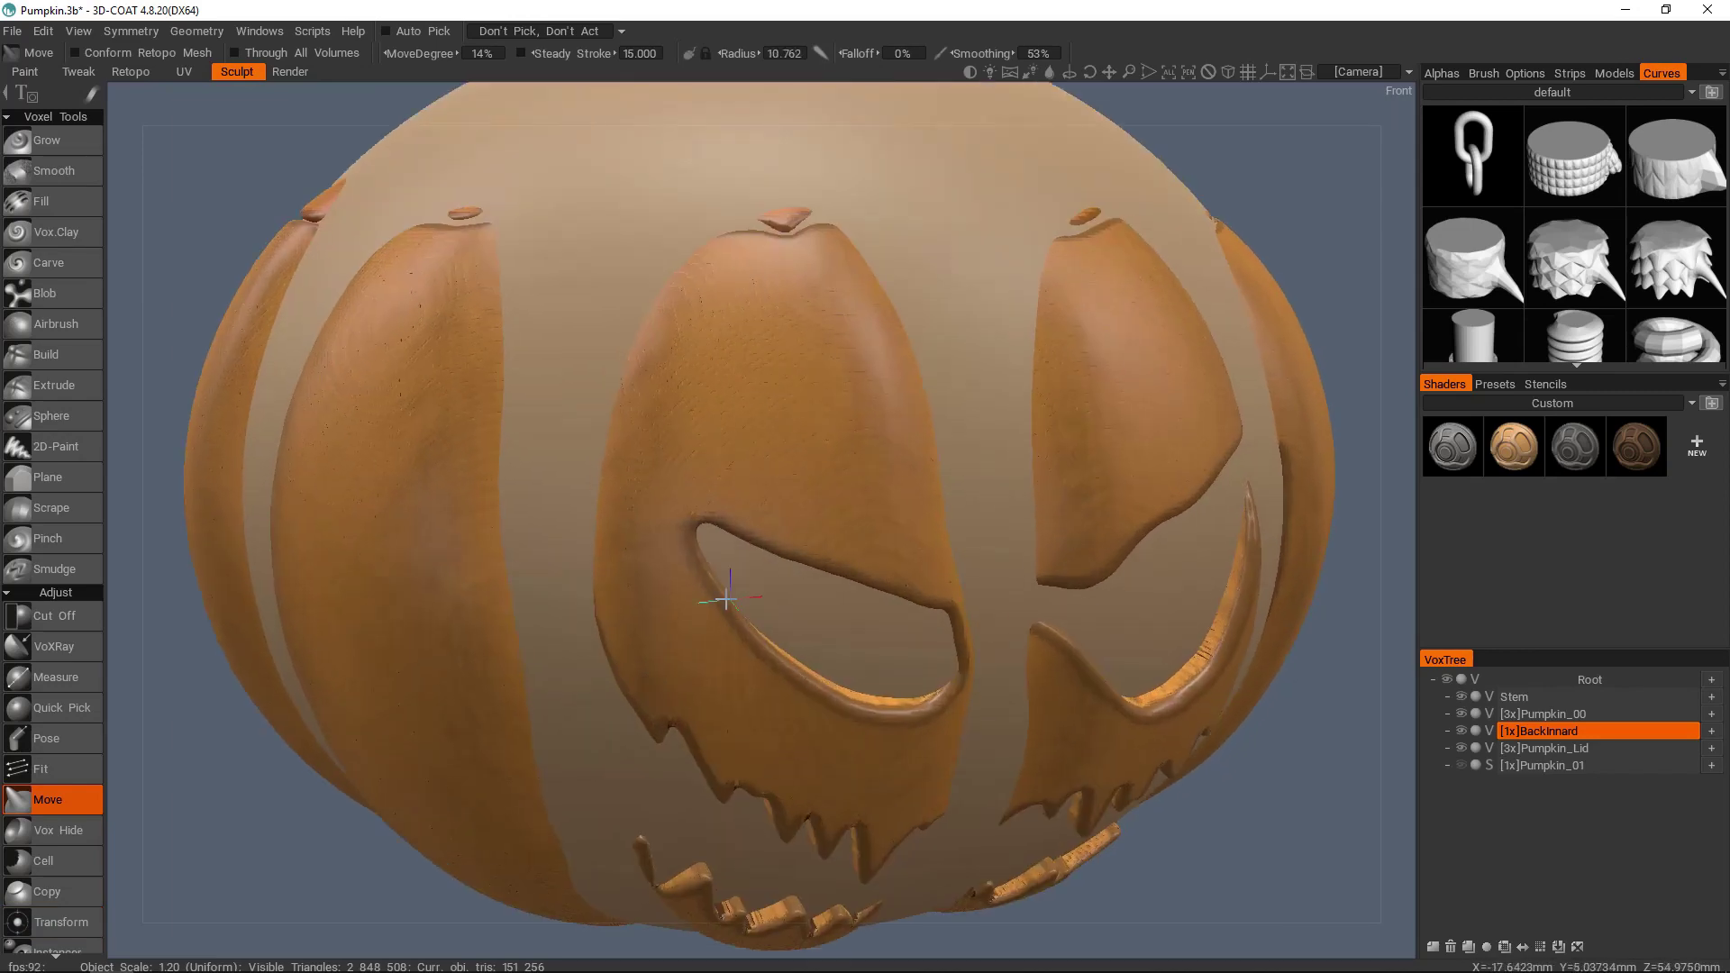
alt+drag(733, 586, 583, 571)
right_drag(628, 669, 776, 658)
alt+middle_drag(640, 690, 752, 498)
right_drag(667, 518, 680, 508)
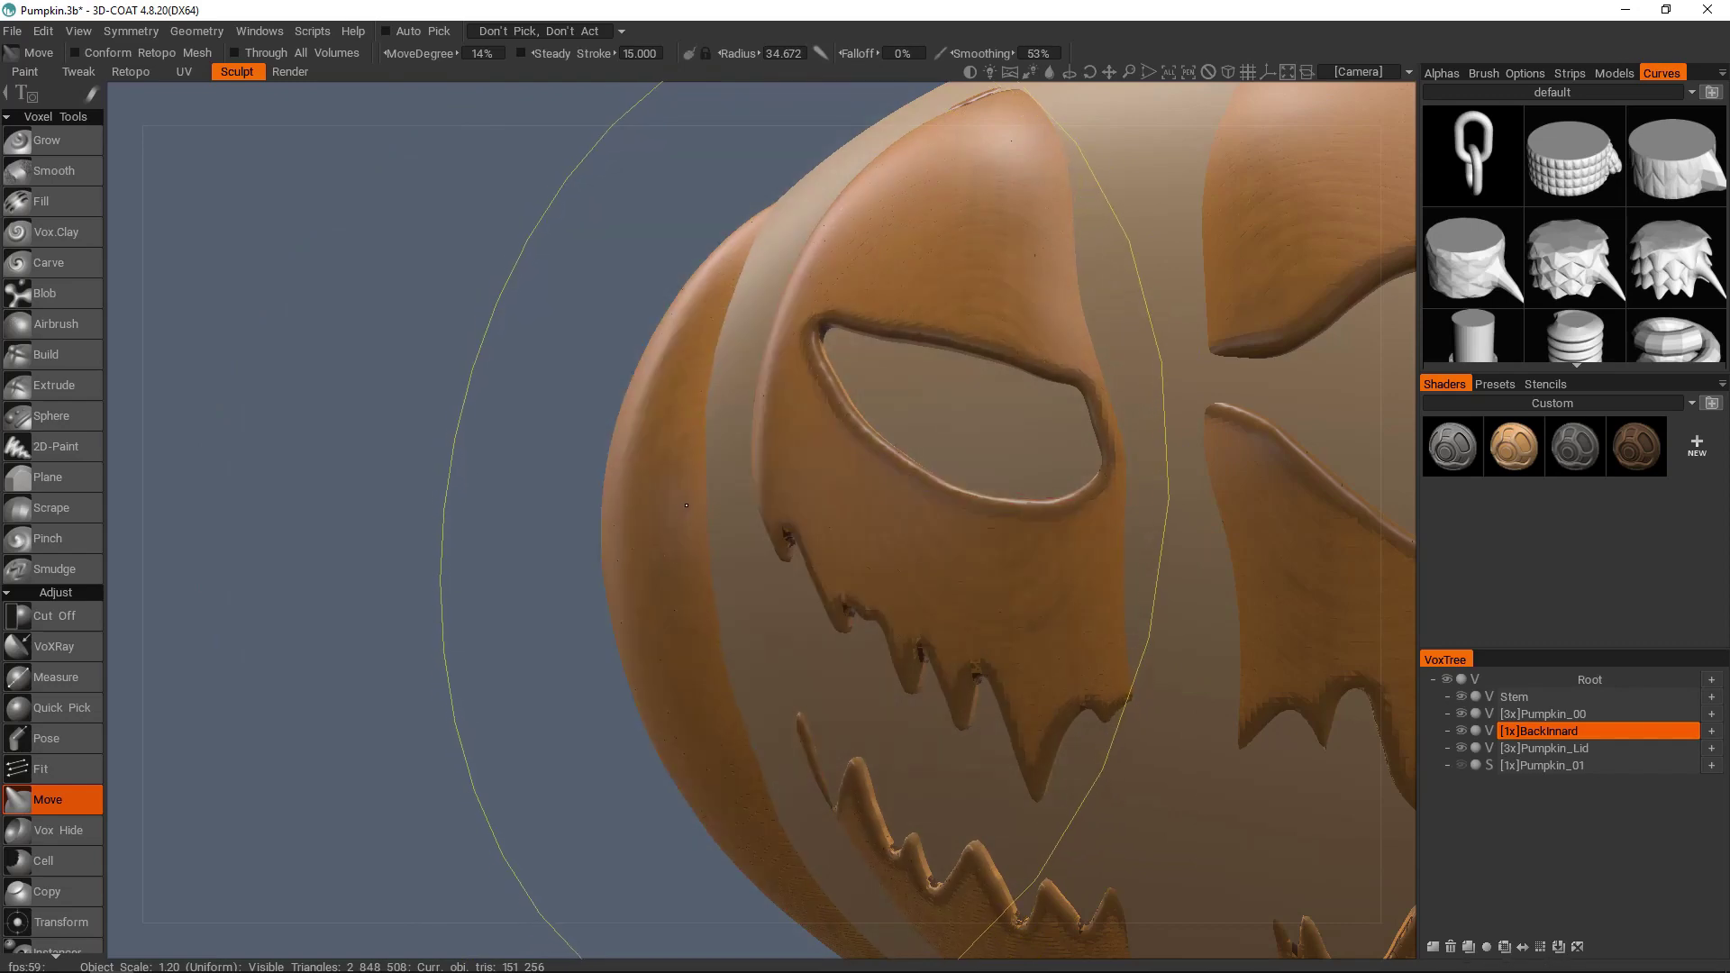
drag(689, 506, 715, 506)
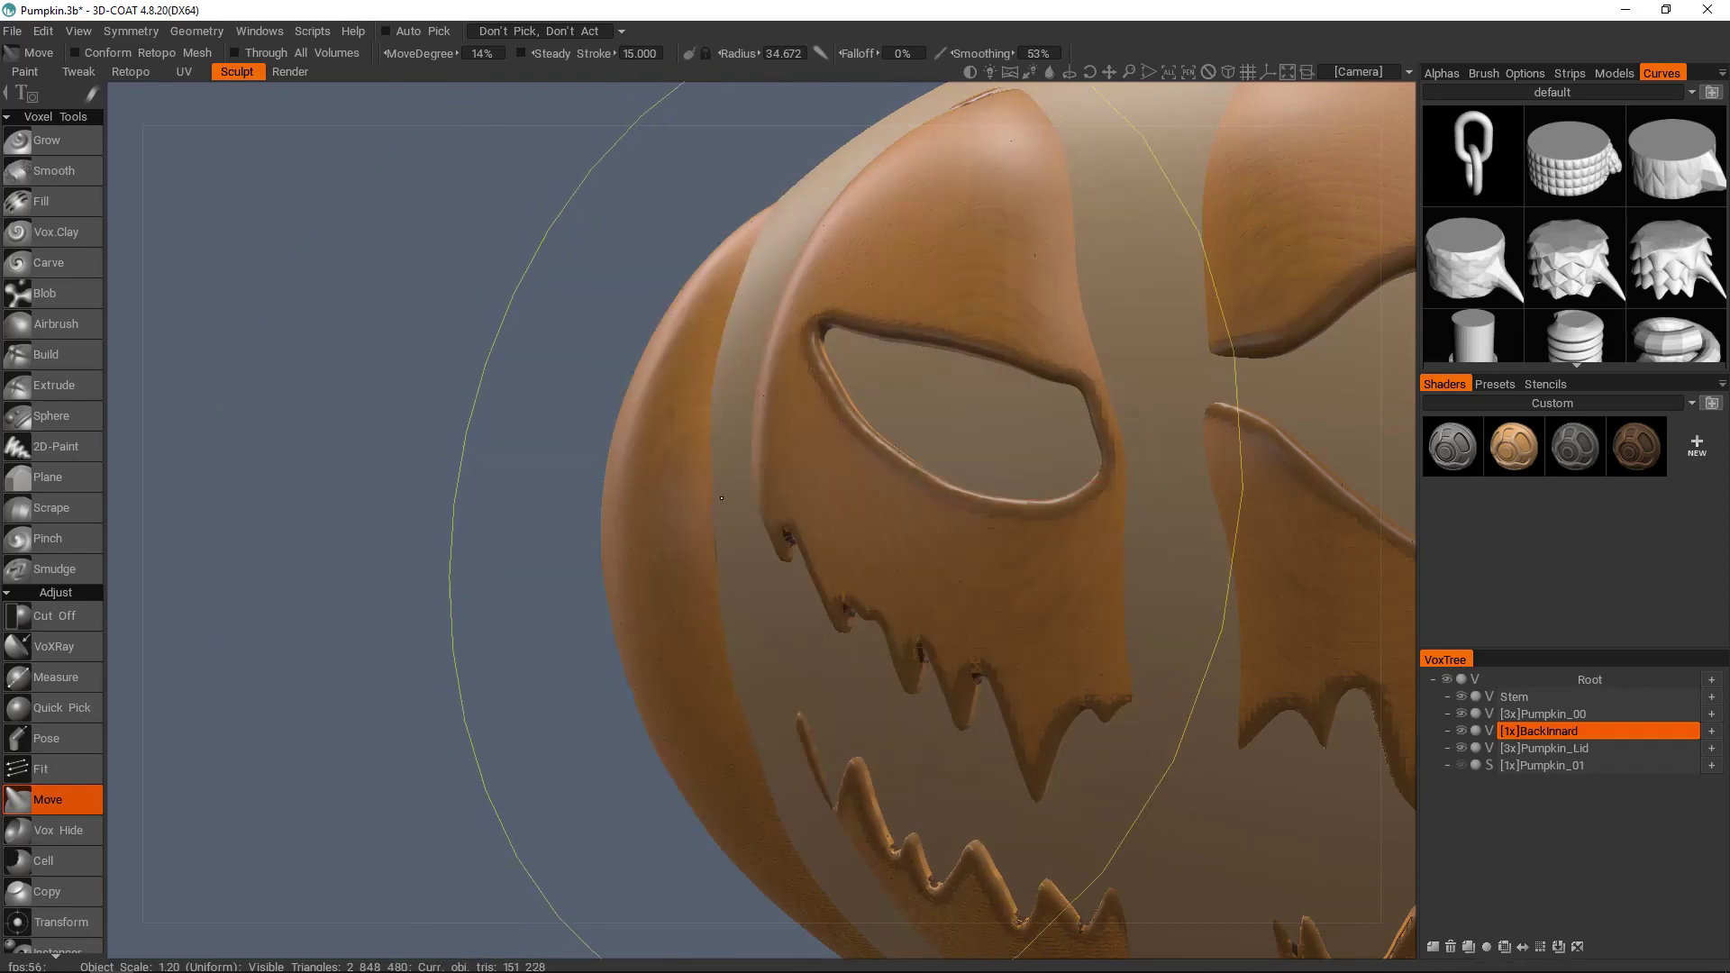
- Reshape the BackInnard form against the pumpkin wall with Move strokes at 37% move degree and a radius of about 27.3
scroll(724, 540, down, 3)
right_drag(725, 541, 722, 466)
mouse_move(722, 465)
middle_down()
mouse_move(748, 356)
mouse_move(789, 365)
mouse_move(784, 514)
middle_up()
drag(778, 397, 775, 311)
drag(1019, 461, 991, 469)
mouse_move(991, 469)
middle_down()
mouse_move(945, 541)
mouse_move(737, 580)
mouse_move(907, 521)
middle_up()
scroll(946, 540, down, 3)
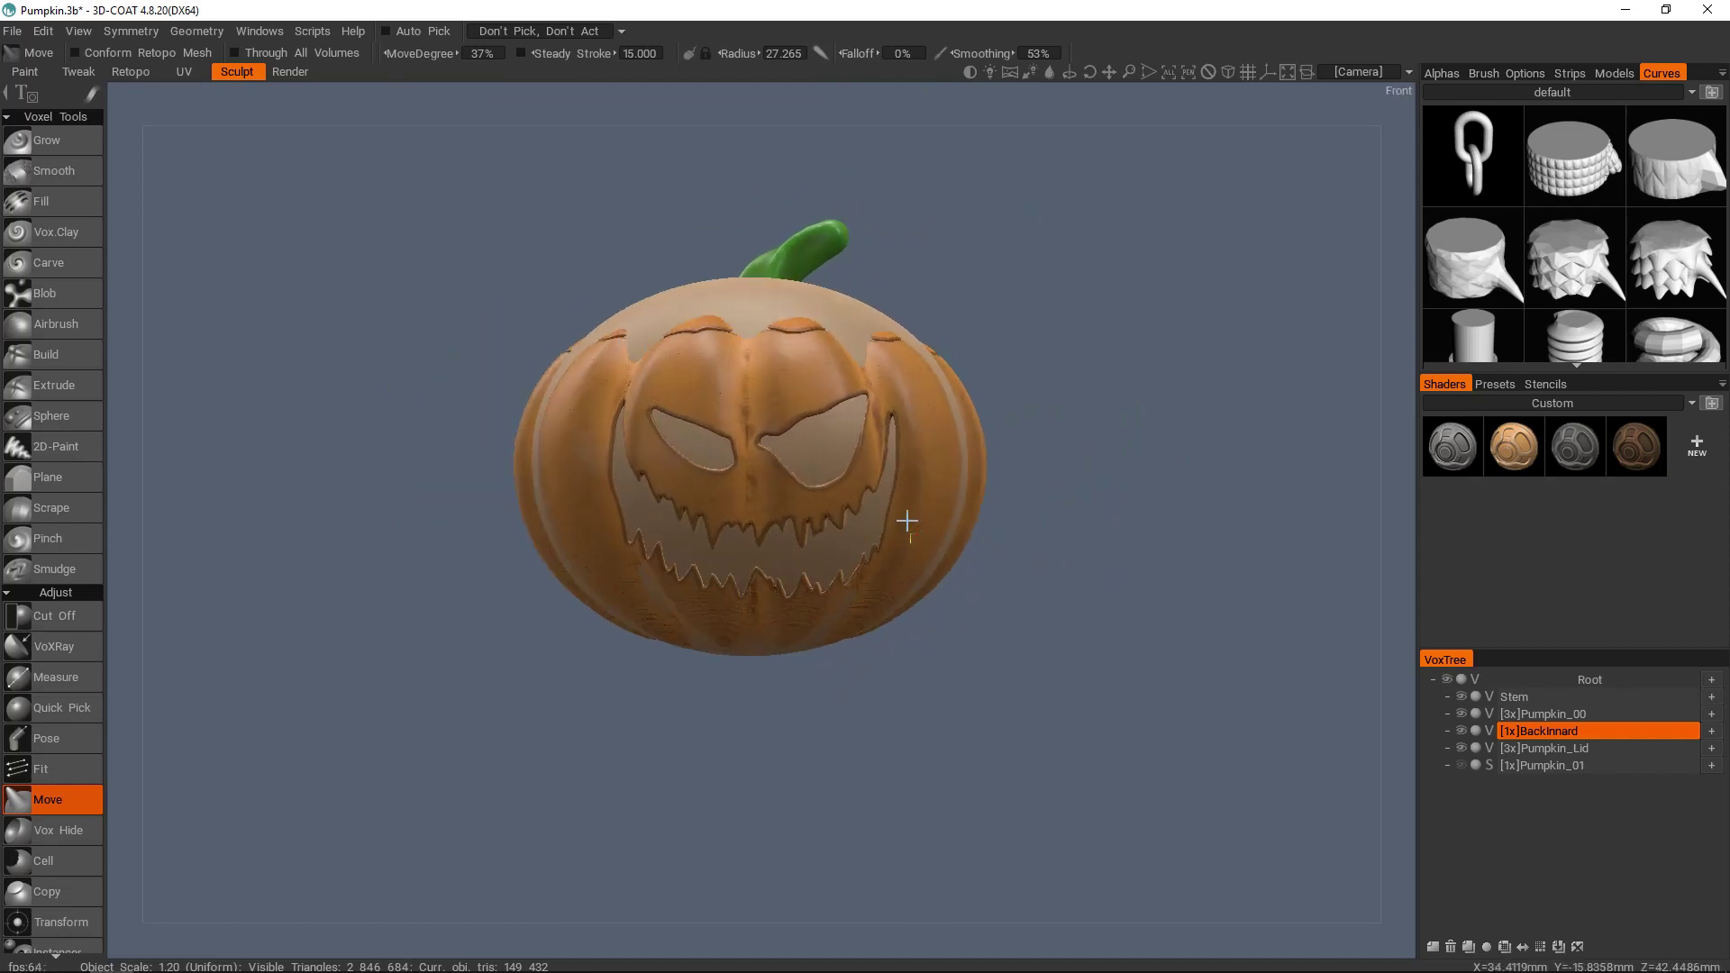
- Cut off the top of the BackInnard form above the eyes using the Cut Off tool with a freehand outline
scroll(959, 429, up, 3)
key(space)
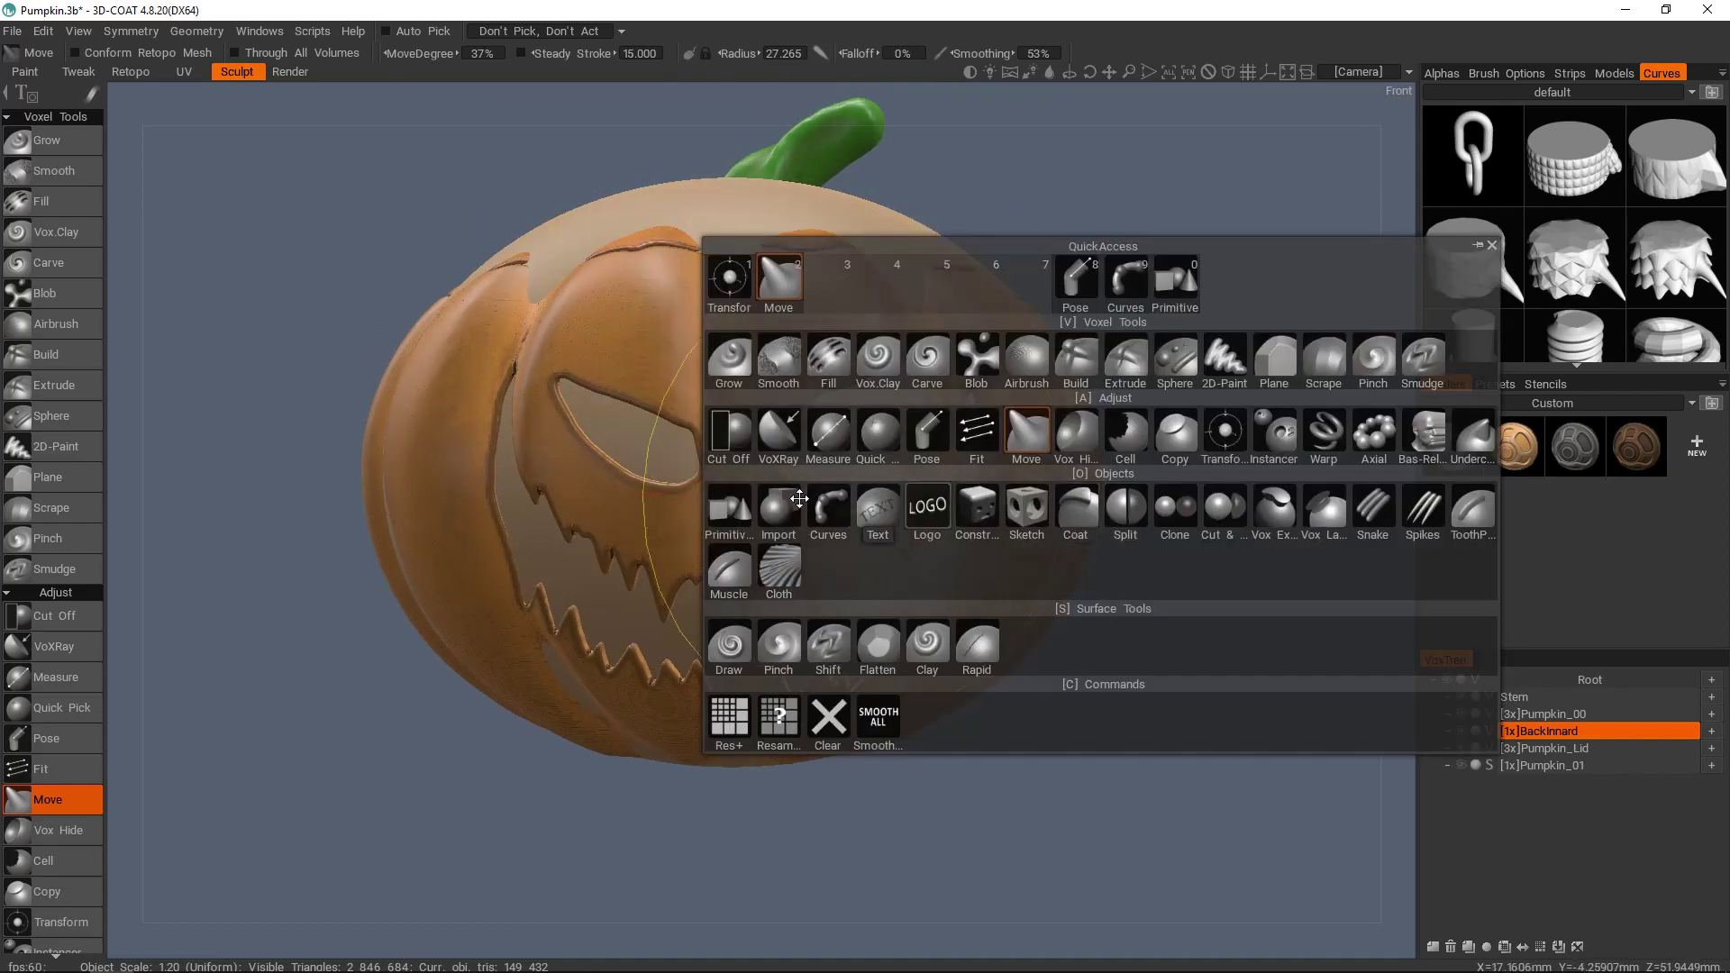
click(731, 440)
key(e)
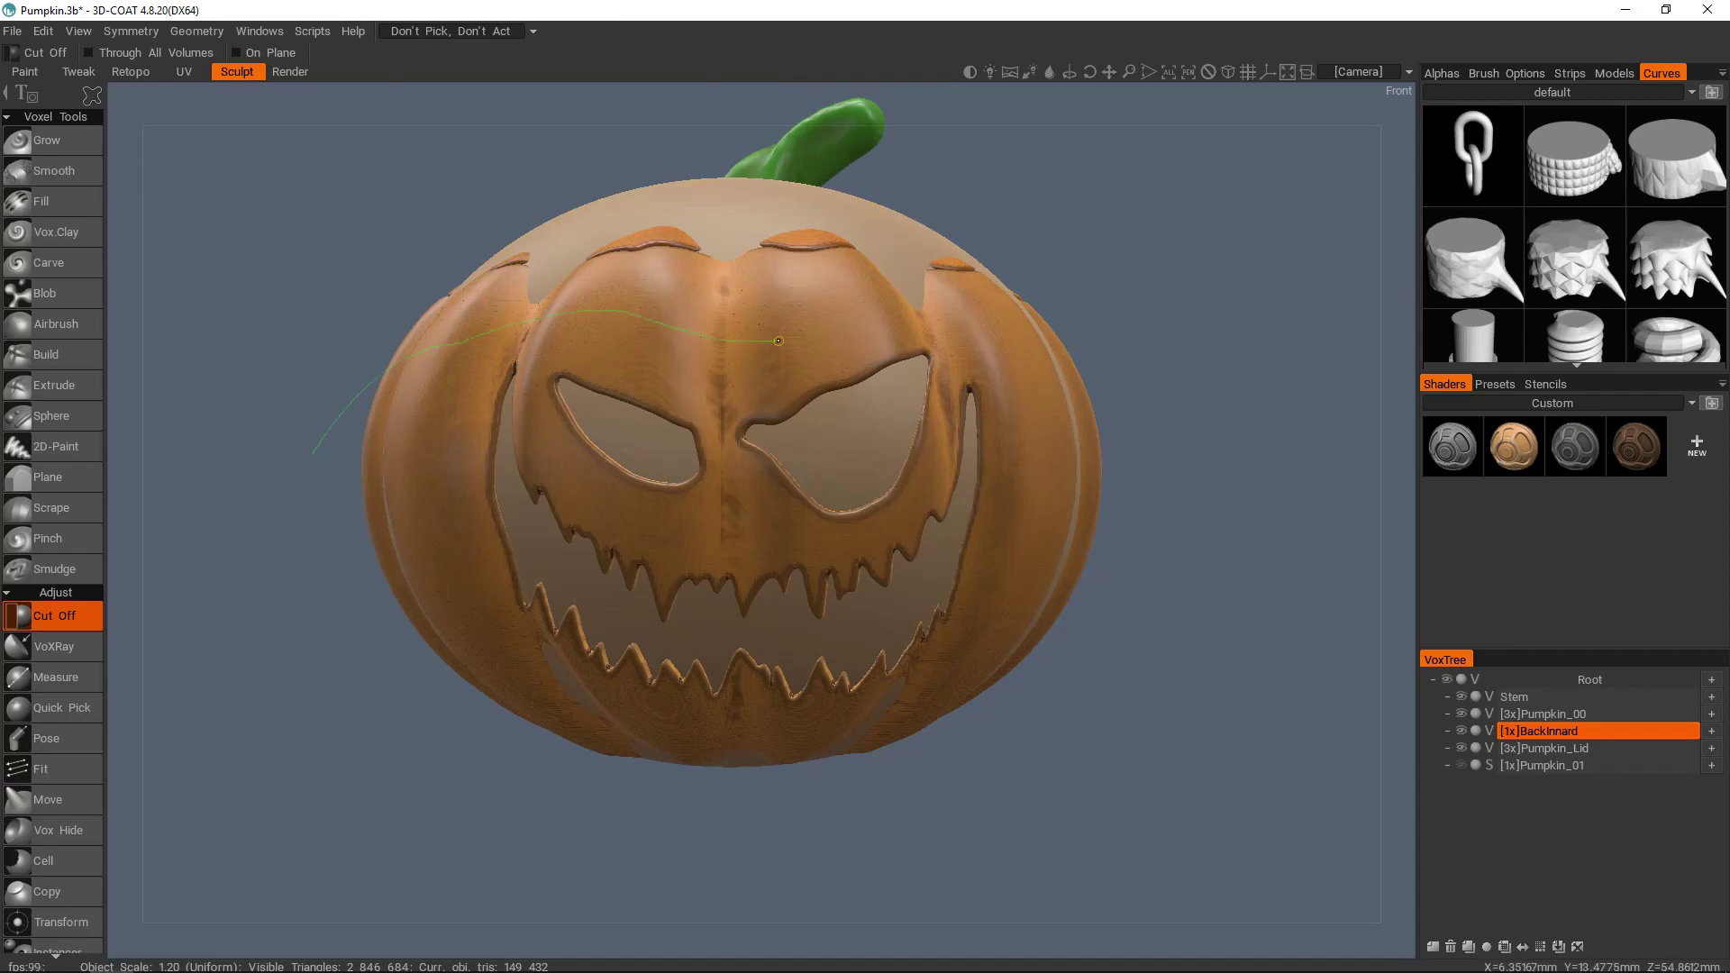
drag(627, 134, 429, 175)
- Trim away more of the BackInnard form protruding through the pumpkin shell with further Cut Off shapes
mouse_move(1018, 450)
middle_down()
mouse_move(1162, 380)
mouse_move(960, 408)
middle_up()
middle_drag(838, 721, 942, 595)
alt+drag(942, 594, 955, 486)
drag(439, 543, 560, 397)
drag(925, 433, 1086, 359)
middle_drag(887, 433, 857, 502)
alt+drag(857, 502, 1117, 621)
- Isolate the BackInnard layer and cut away its remaining excess volume
alt+click(1461, 730)
mouse_move(1333, 653)
alt+mouse_down()
mouse_move(667, 362)
mouse_move(840, 467)
mouse_move(853, 564)
alt+mouse_up()
key(e)
scroll(853, 564, up, 2)
middle_drag(793, 599, 856, 549)
mouse_move(856, 550)
alt+mouse_down()
mouse_move(815, 551)
mouse_move(904, 630)
mouse_move(904, 654)
alt+mouse_up()
mouse_move(613, 586)
mouse_down()
mouse_move(1132, 313)
mouse_move(523, 297)
mouse_up()
- Show the Pumpkin_00, Stem and Pumpkin_Lid layers again alongside BackInnard
alt+drag(1207, 712, 1181, 504)
click(1461, 713)
scroll(1171, 586, up, 1)
click(1462, 696)
click(1461, 748)
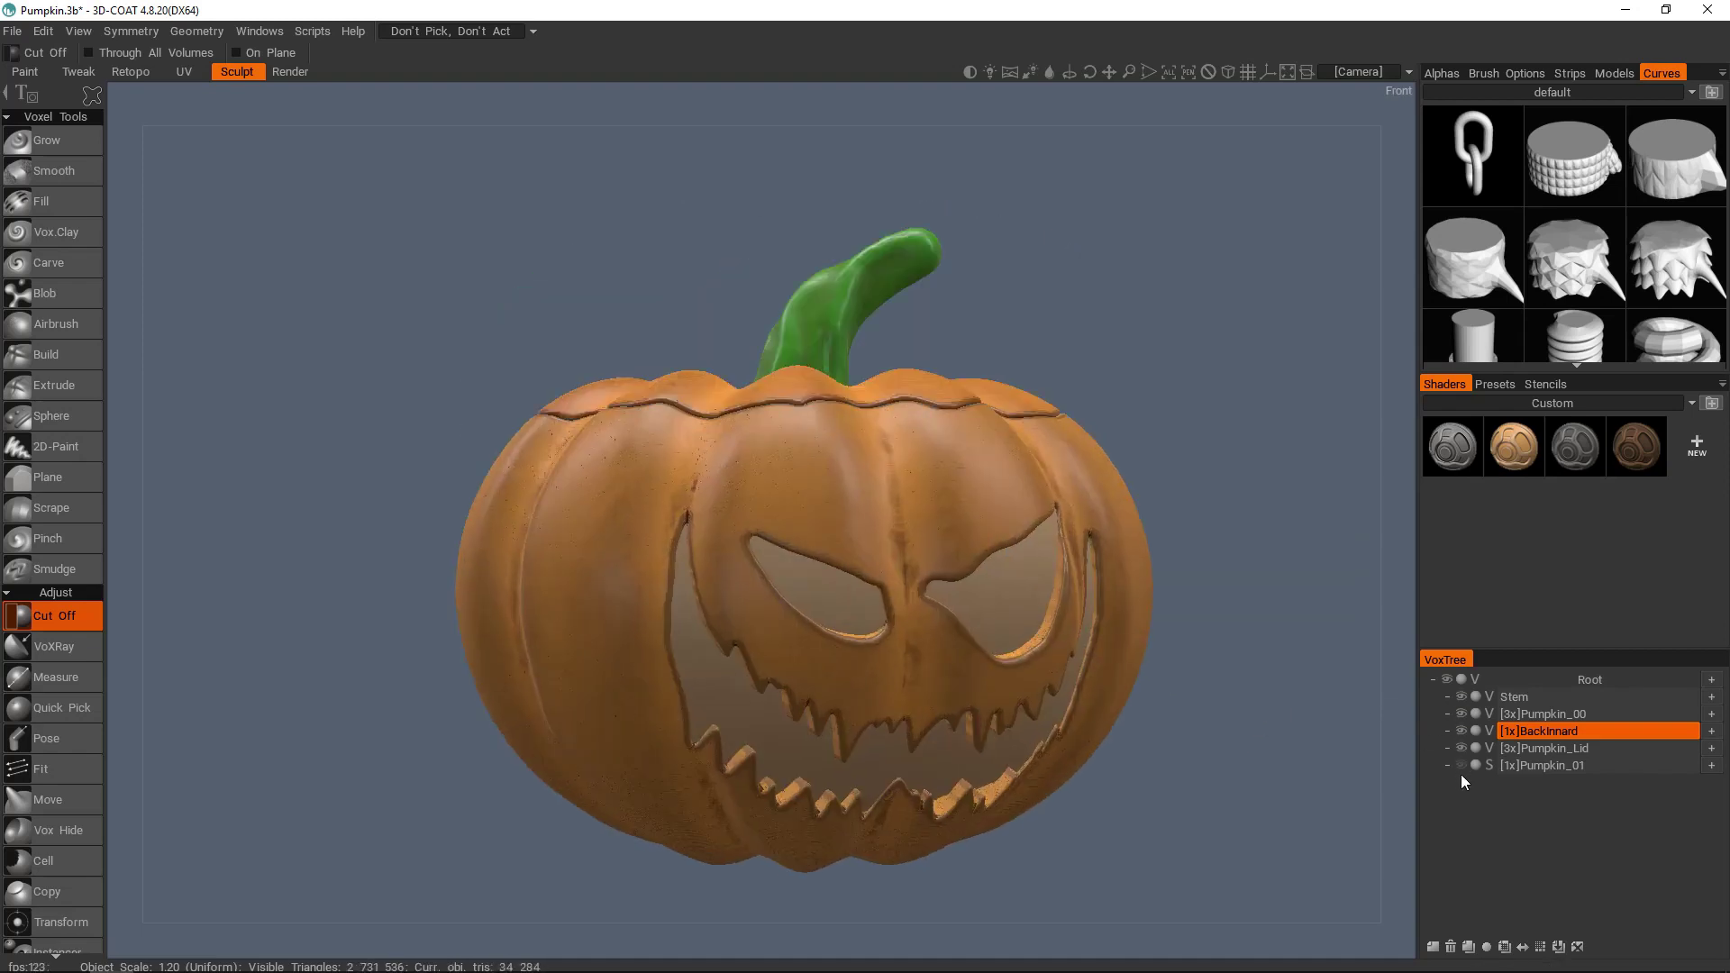
- Open the default shader set and apply its tan shader to the BackInnard layer
alt+drag(1289, 667, 1178, 613)
click(1496, 385)
click(1447, 385)
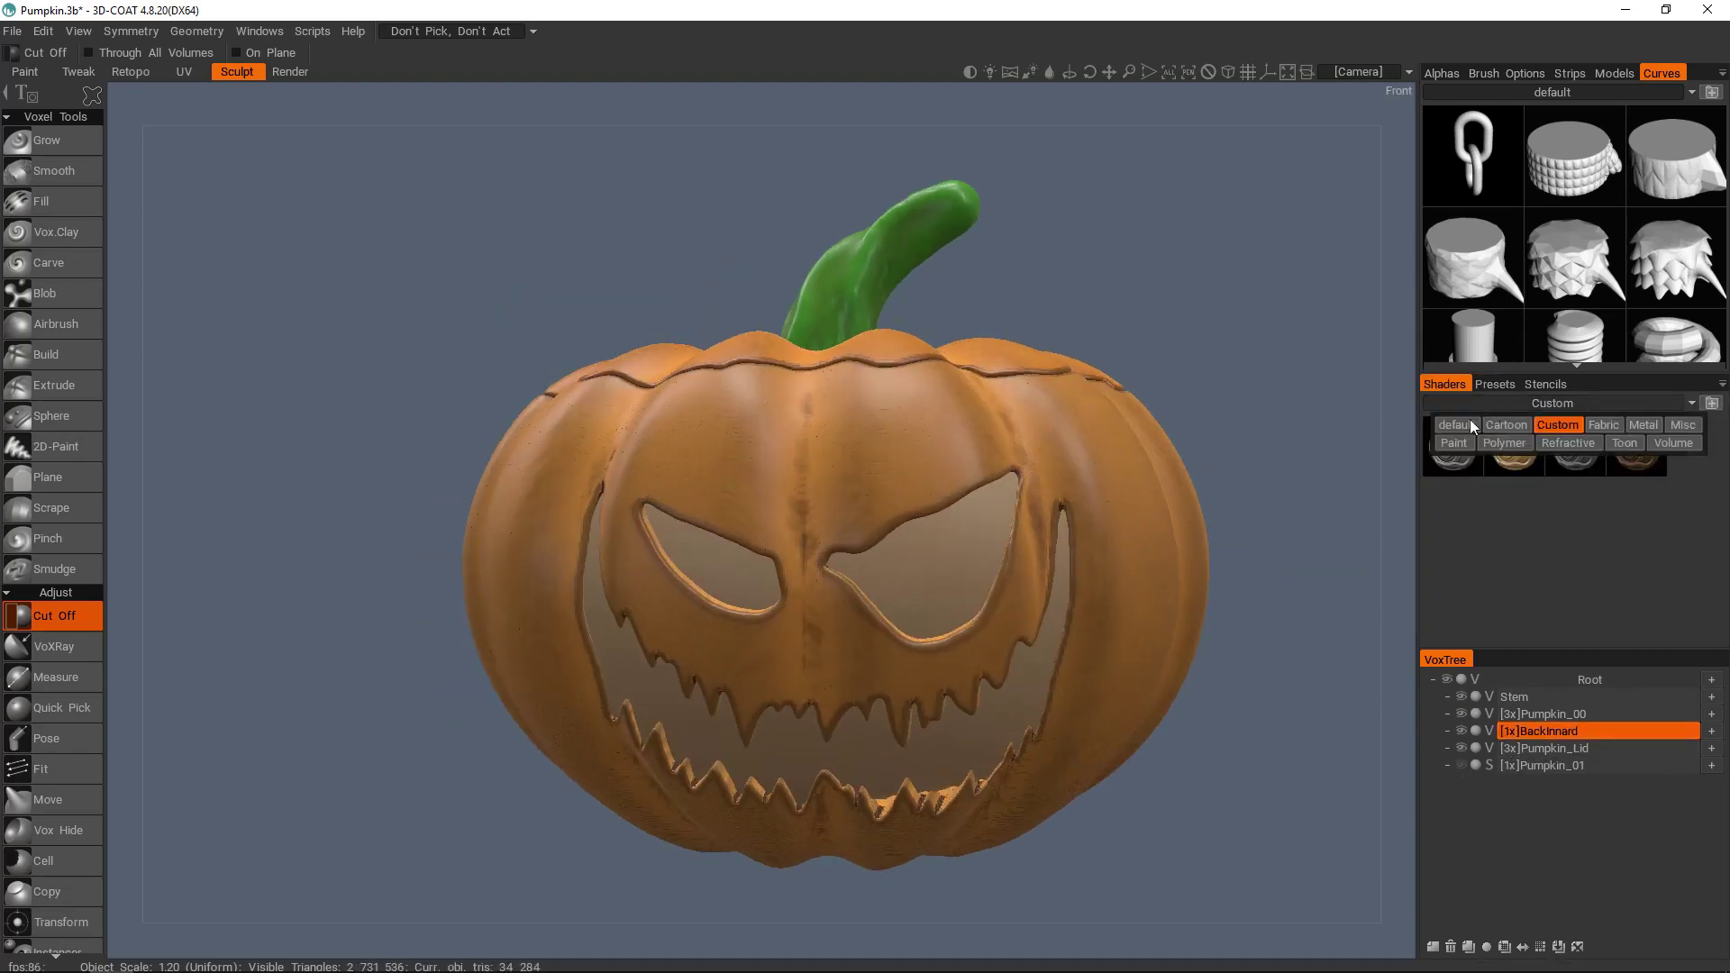
click(1454, 424)
click(1451, 441)
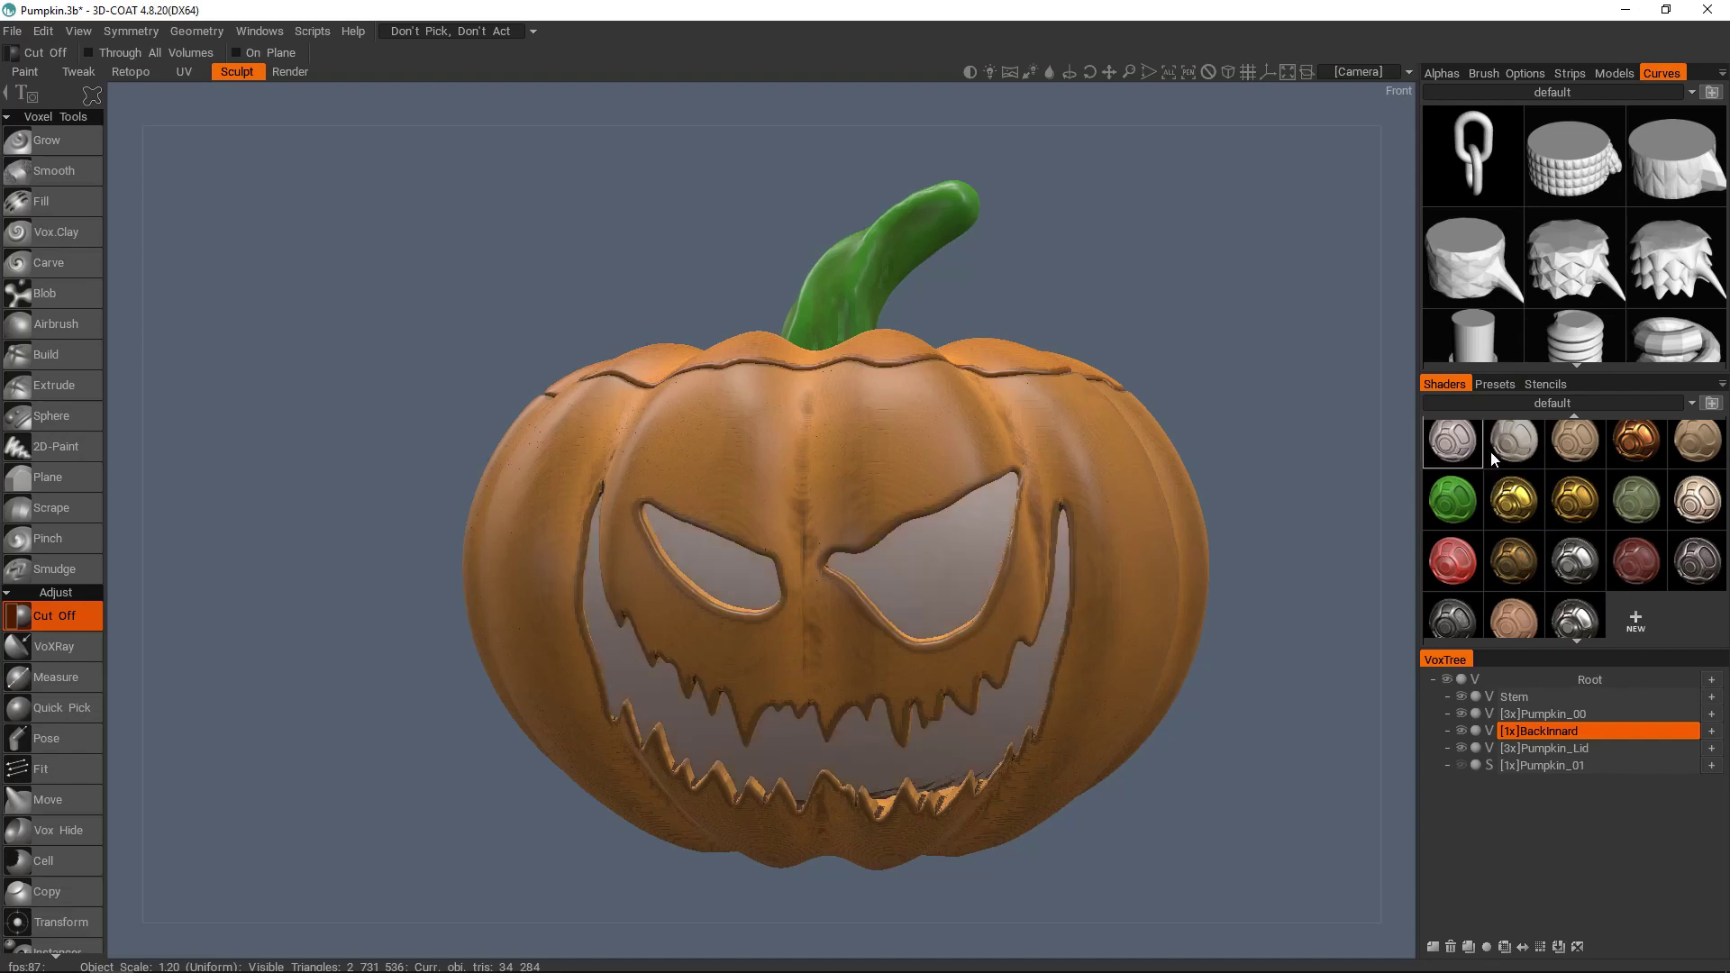
click(1511, 458)
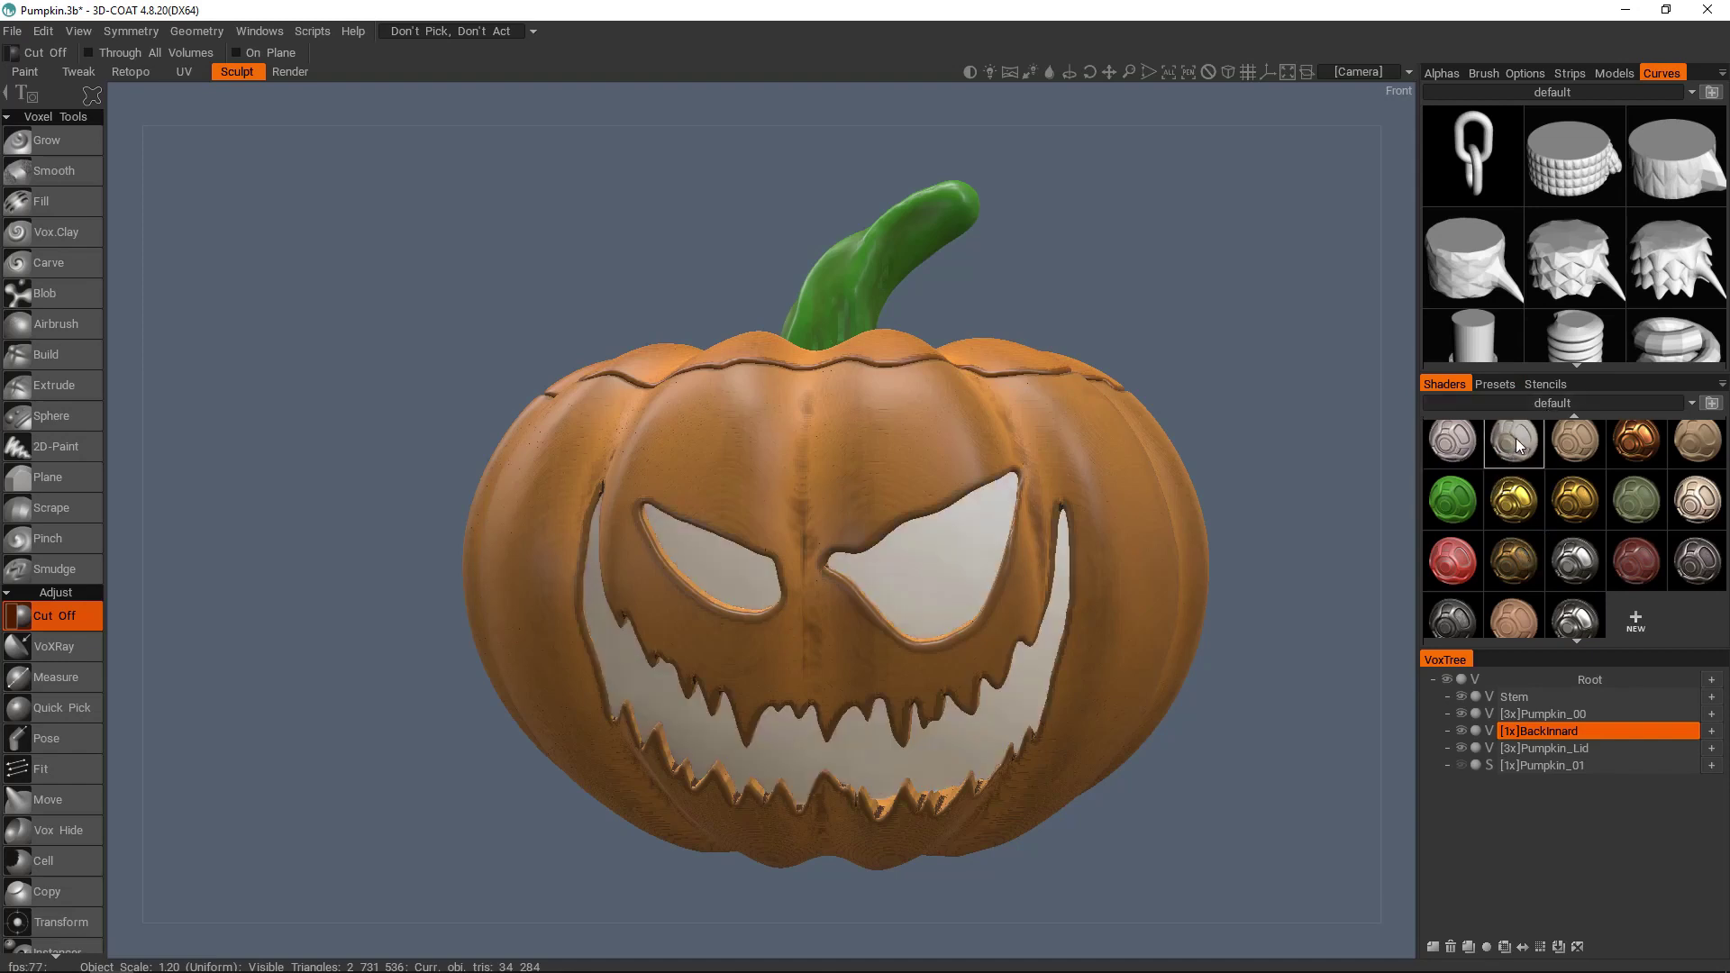
click(1696, 448)
- Change the shader colour of the current object, BackInnard, to near-black
right_click(1696, 448)
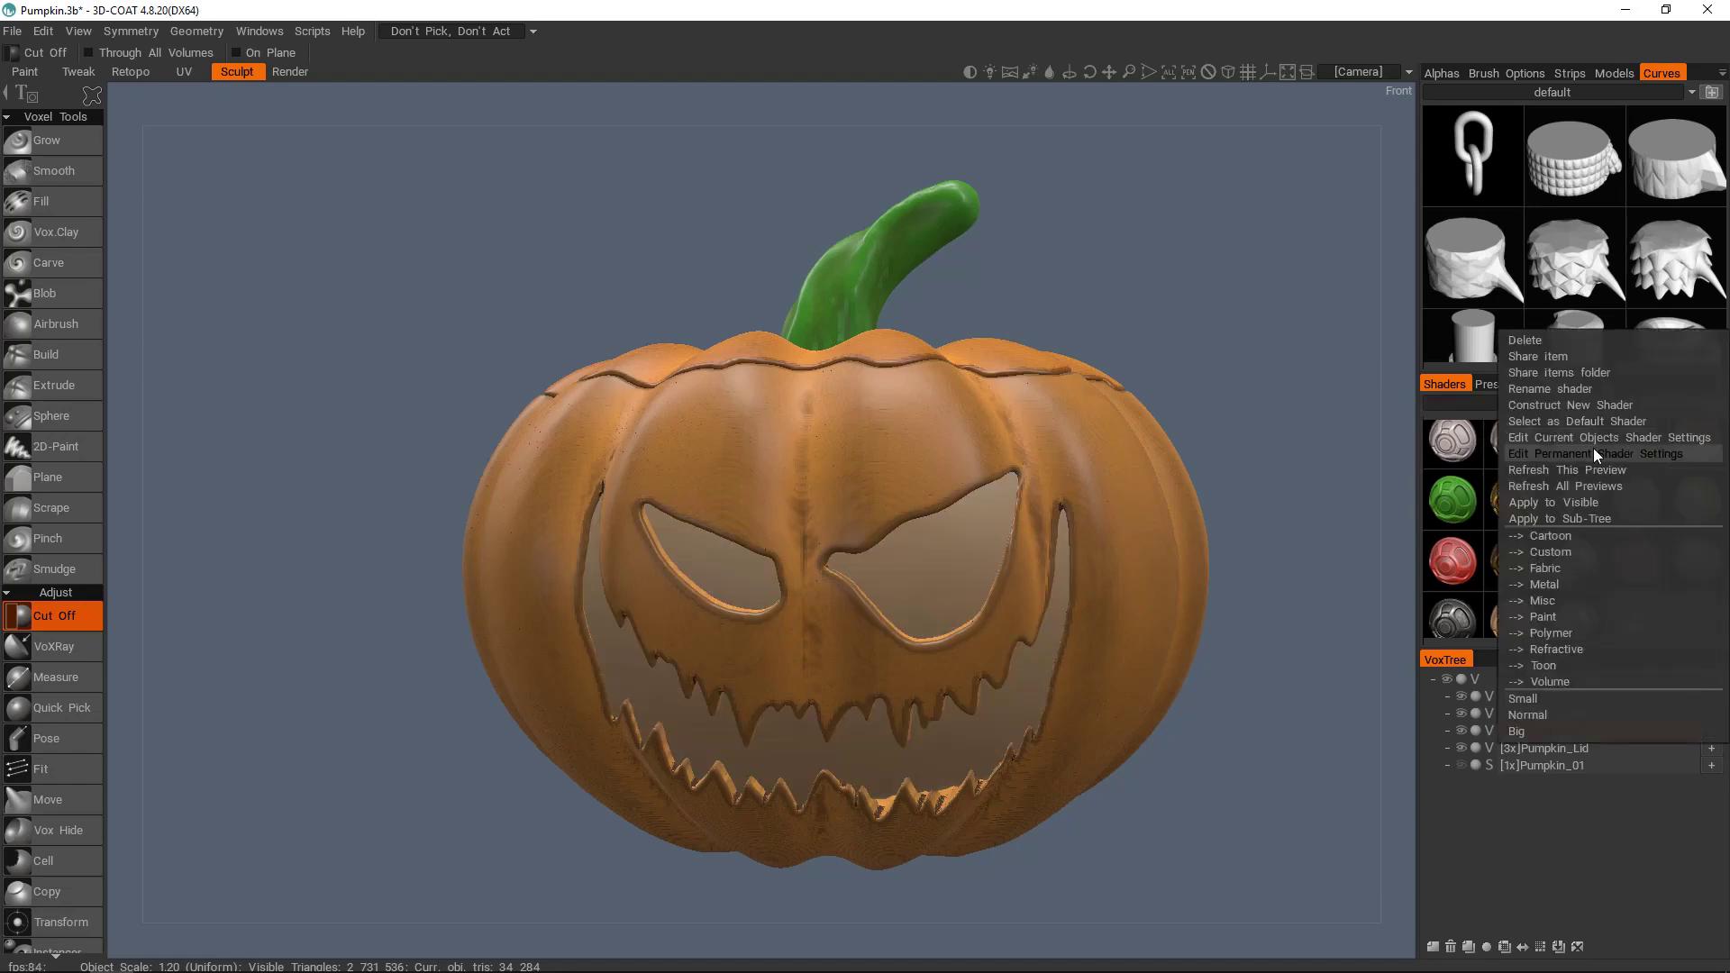
click(1588, 438)
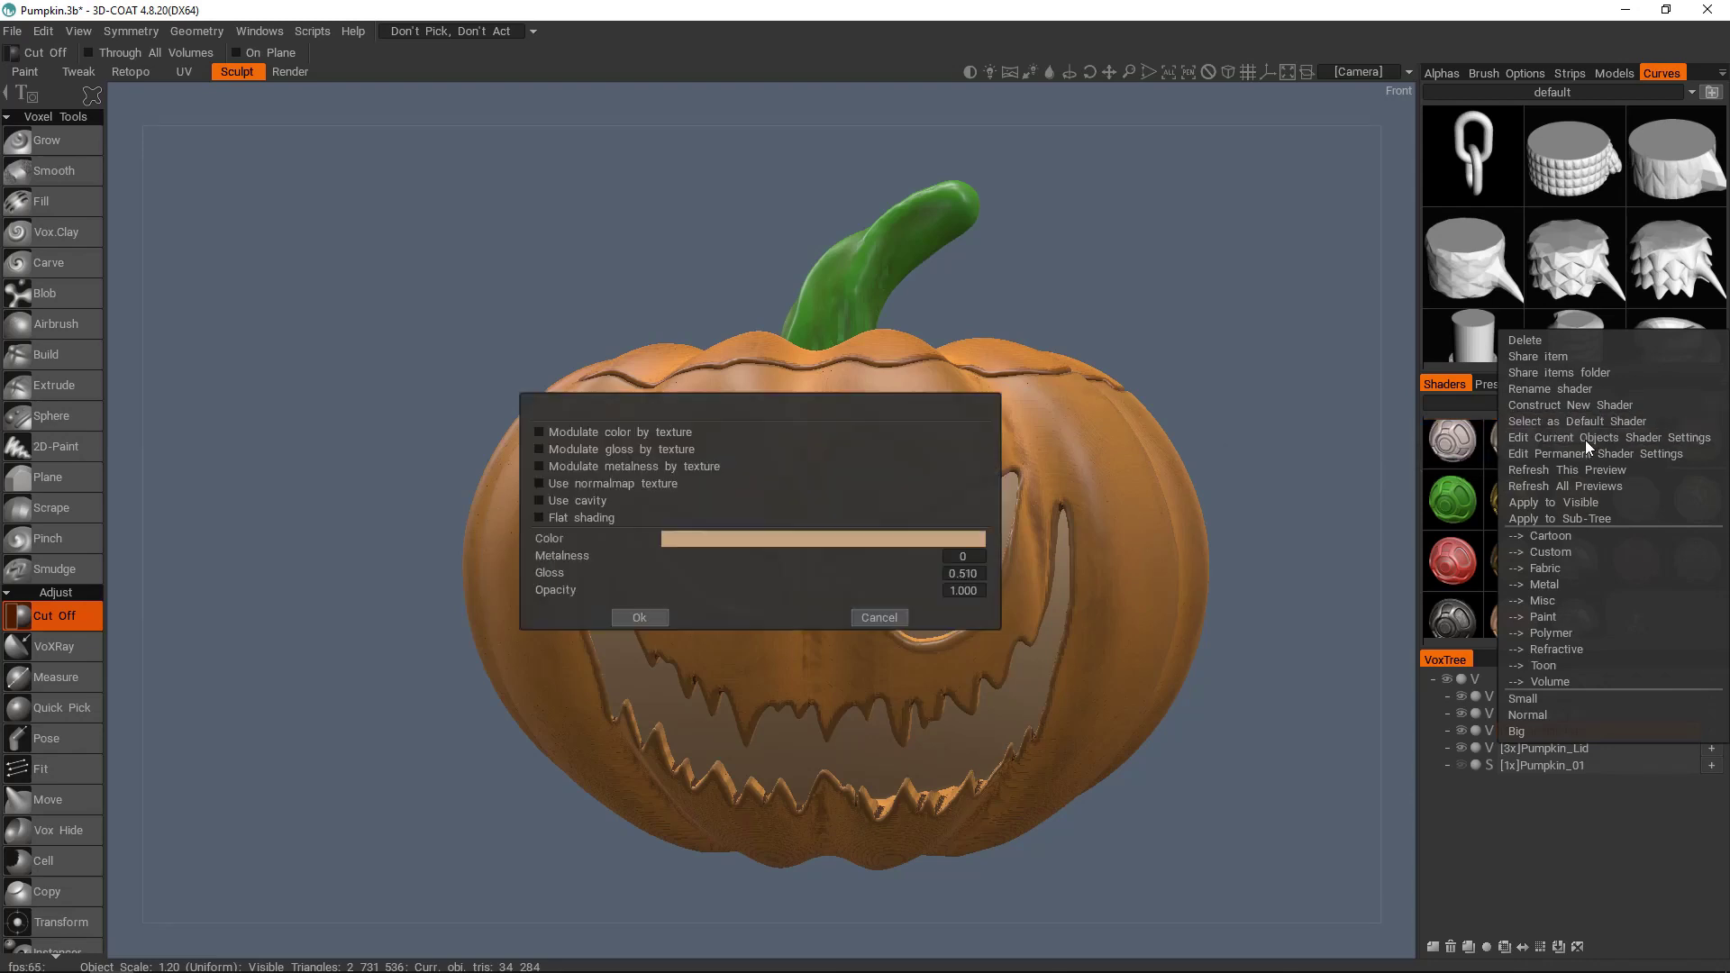
click(739, 539)
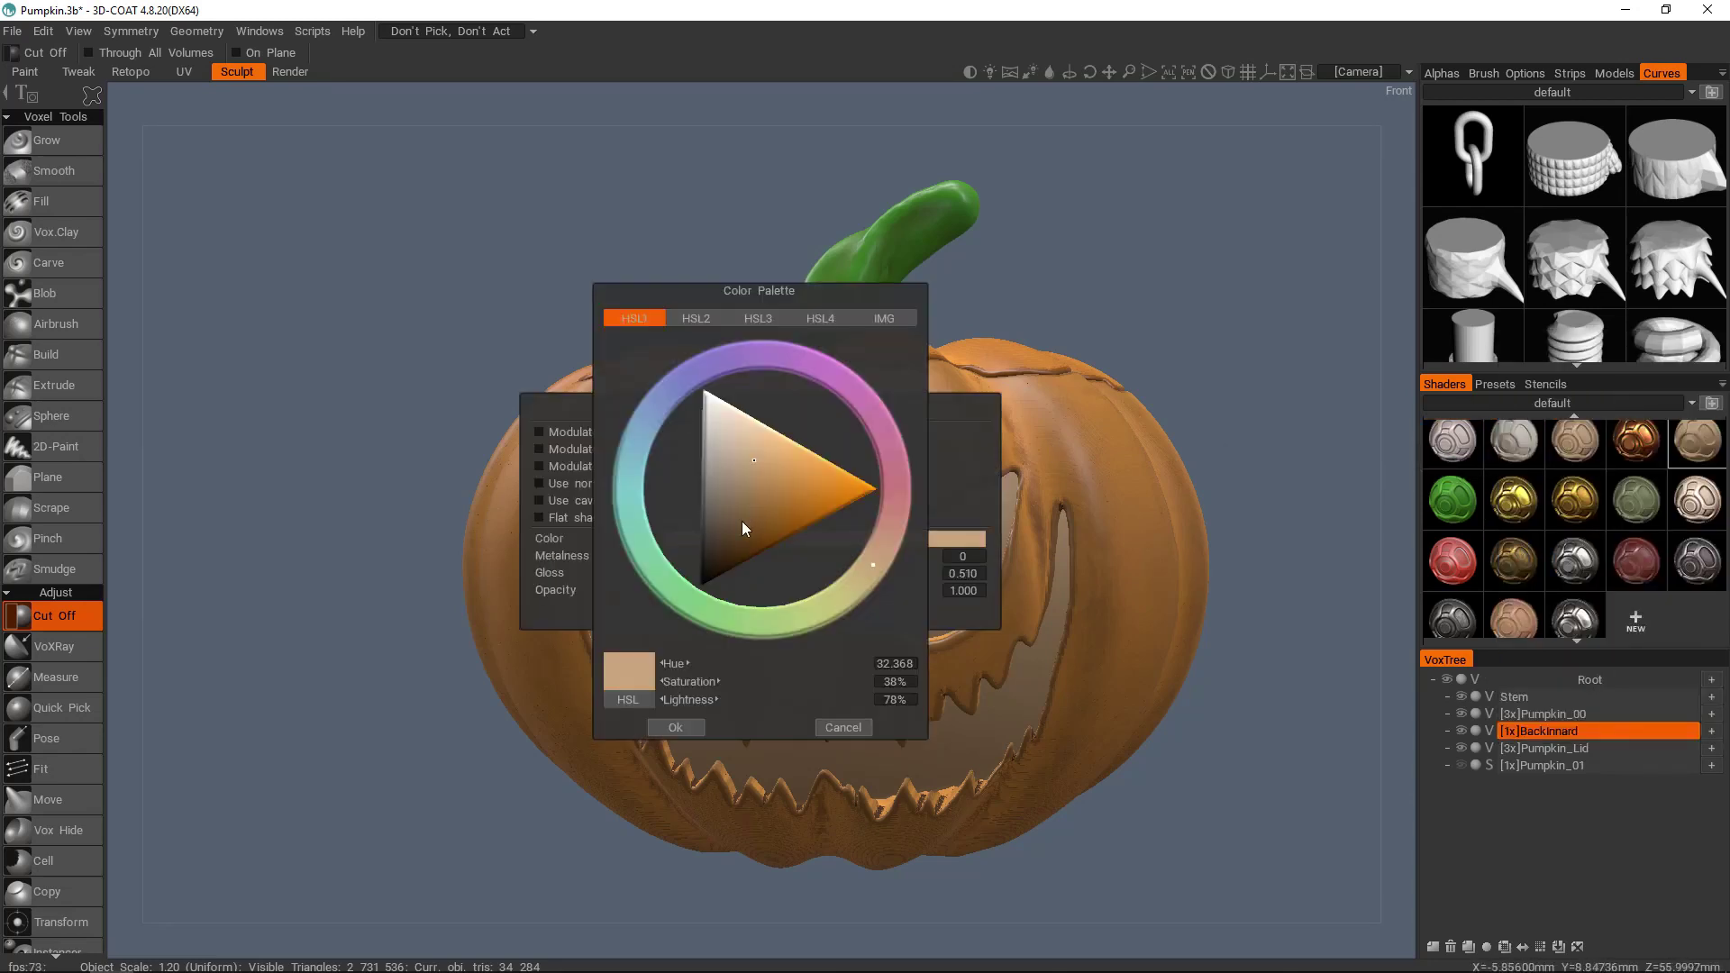
drag(743, 522, 688, 606)
click(676, 728)
click(662, 618)
- Inspect the dark backing through the pumpkin's eyes and mouth from several angles
scroll(908, 580, down, 3)
alt+drag(908, 579, 861, 572)
scroll(858, 540, up, 1)
alt+middle_drag(854, 488, 862, 555)
scroll(878, 557, up, 2)
drag(917, 558, 863, 476)
scroll(861, 497, up, 3)
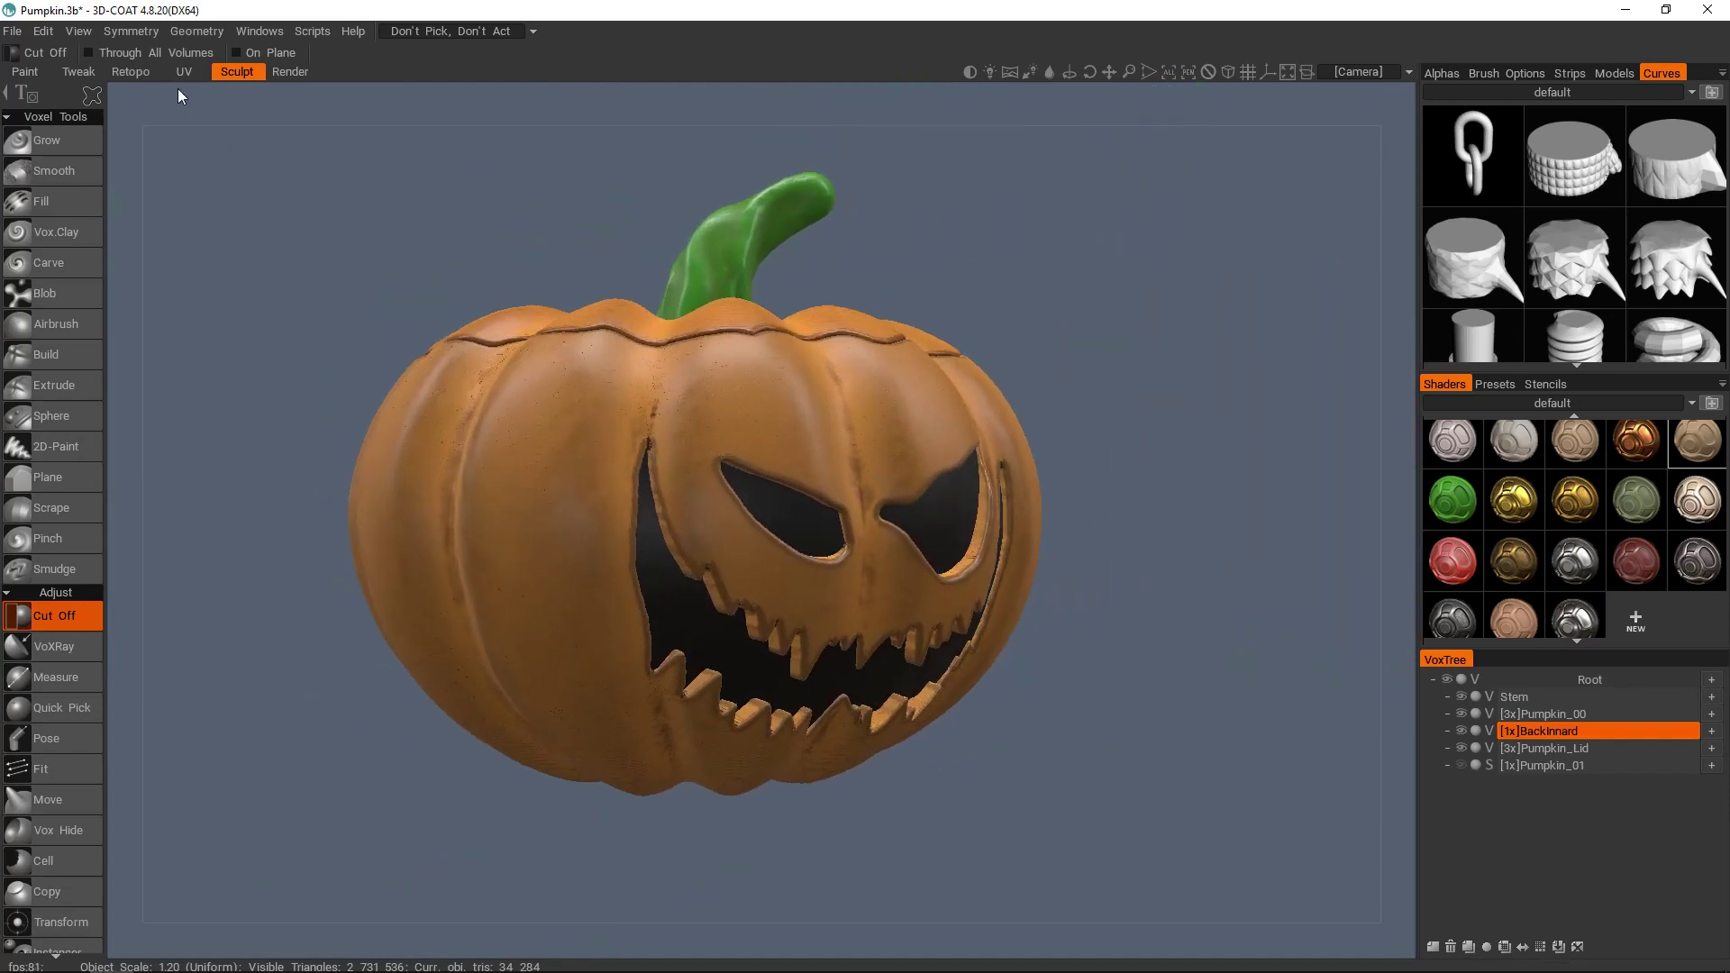
- Switch to the Retopo workspace and view the pumpkin from slightly above
click(135, 76)
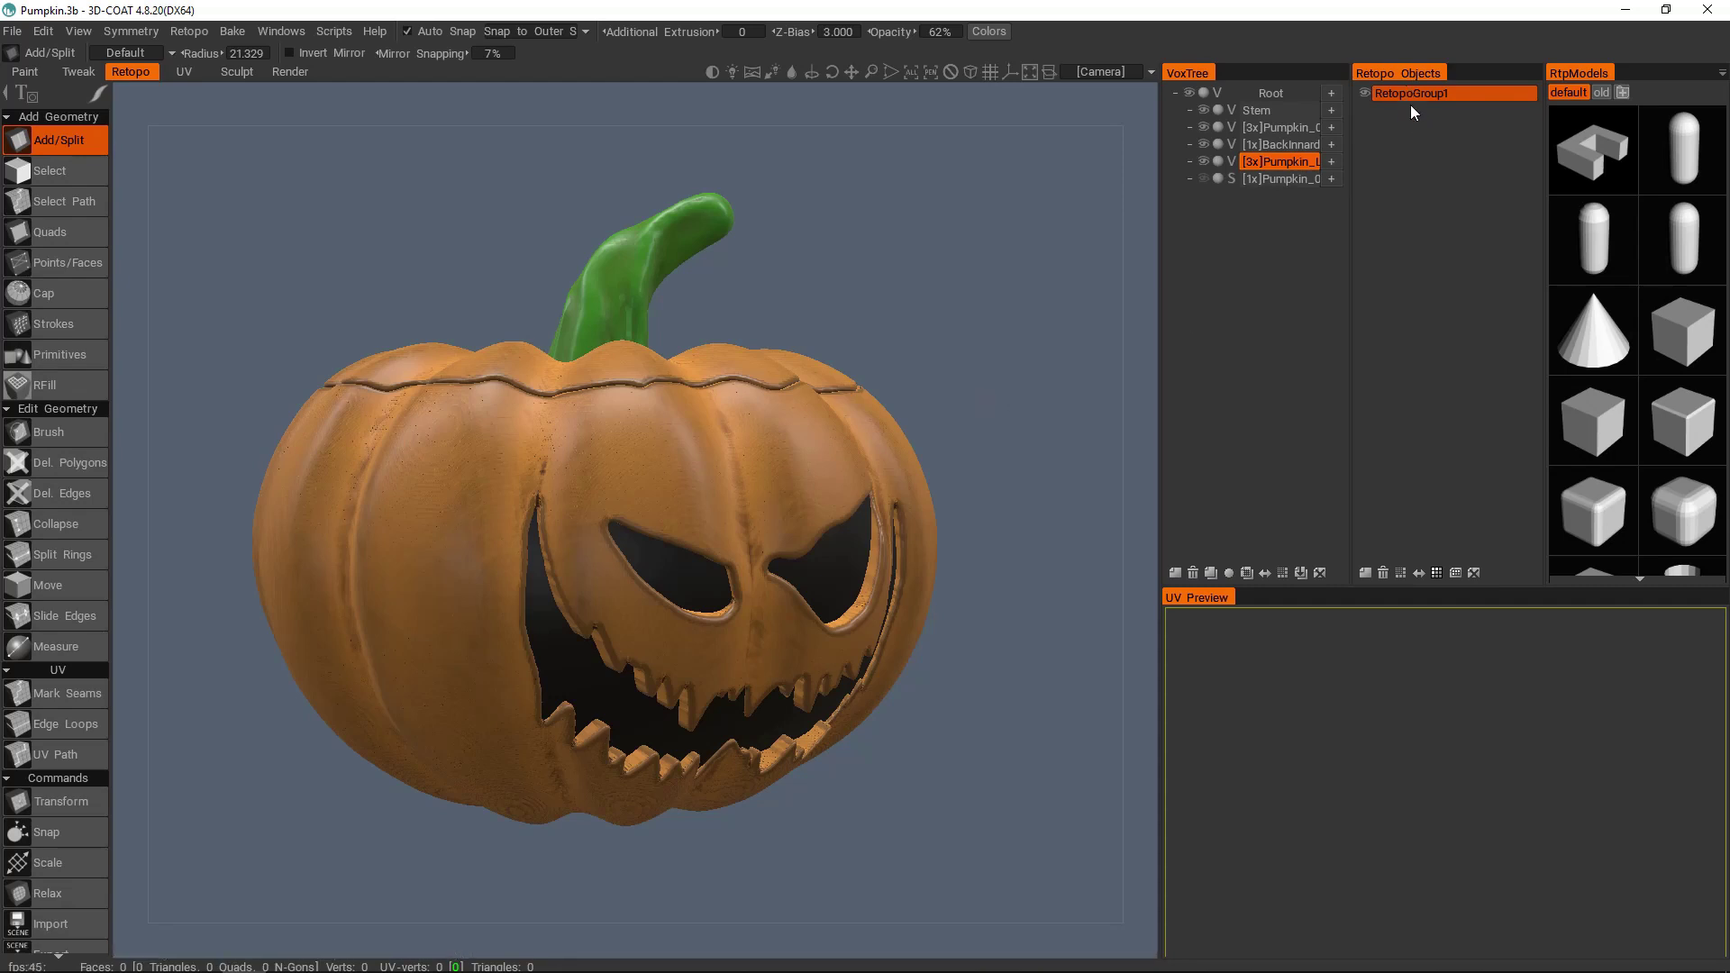
alt+middle_drag(766, 411, 801, 456)
alt+right_drag(801, 456, 766, 459)
alt+drag(766, 459, 775, 550)
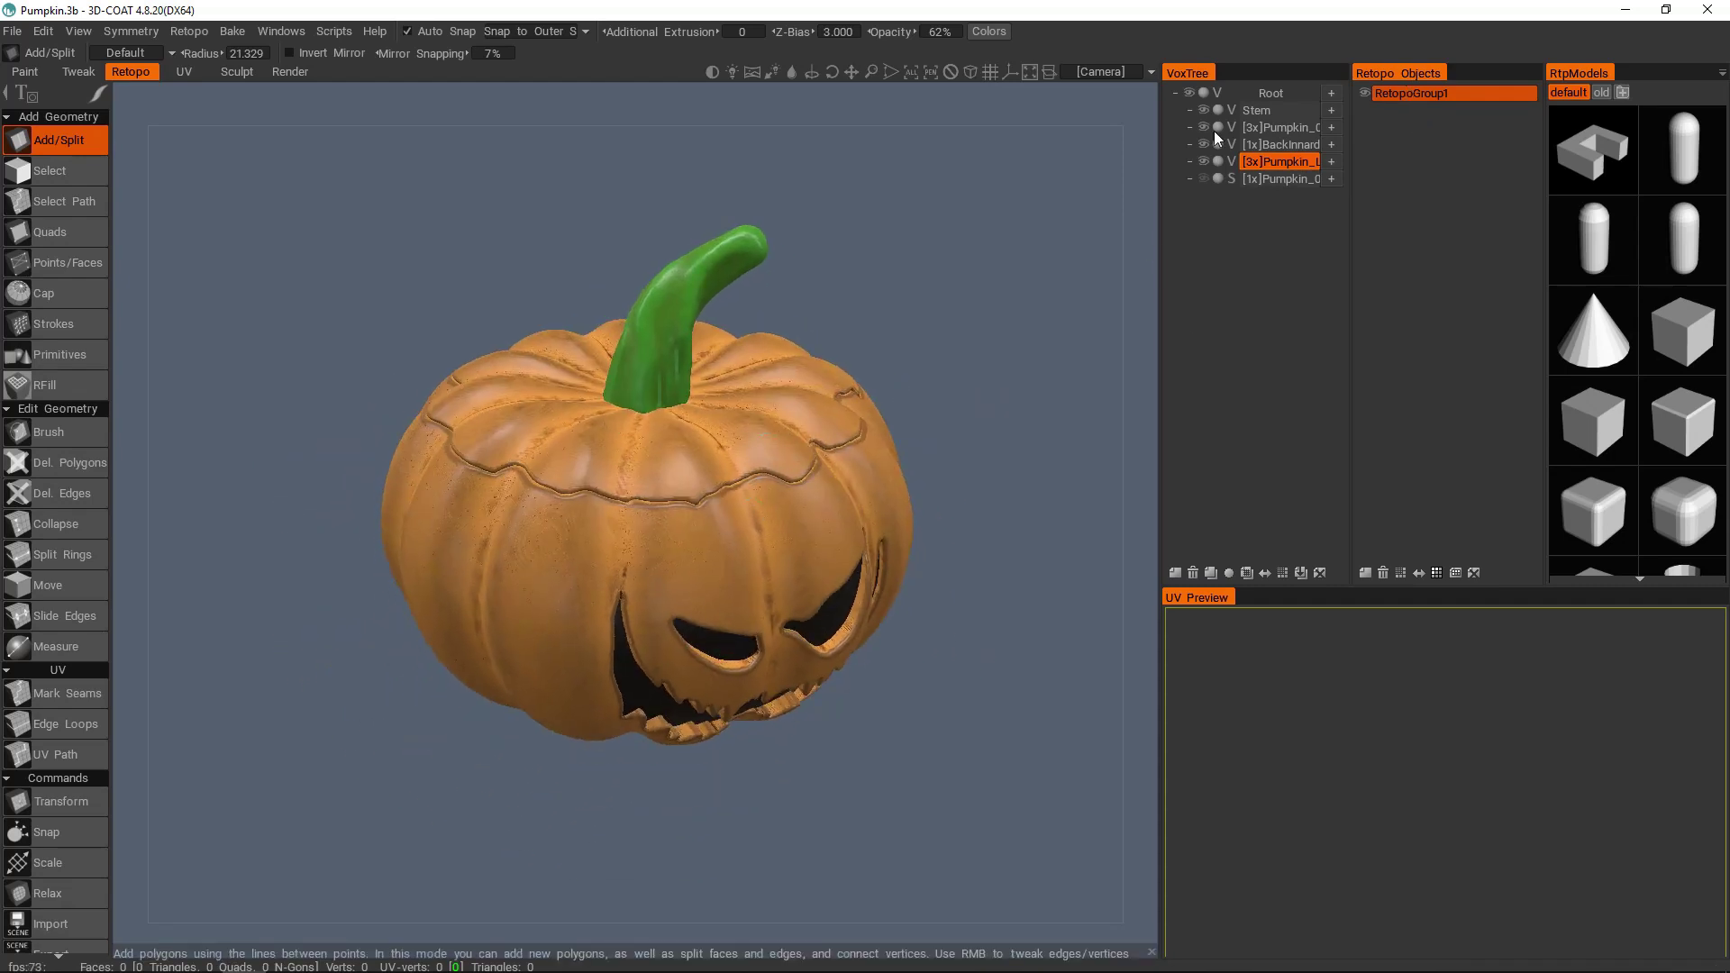
- Hide the Stem layer and rename RetopoGroup1 as Pumpkin
click(1204, 110)
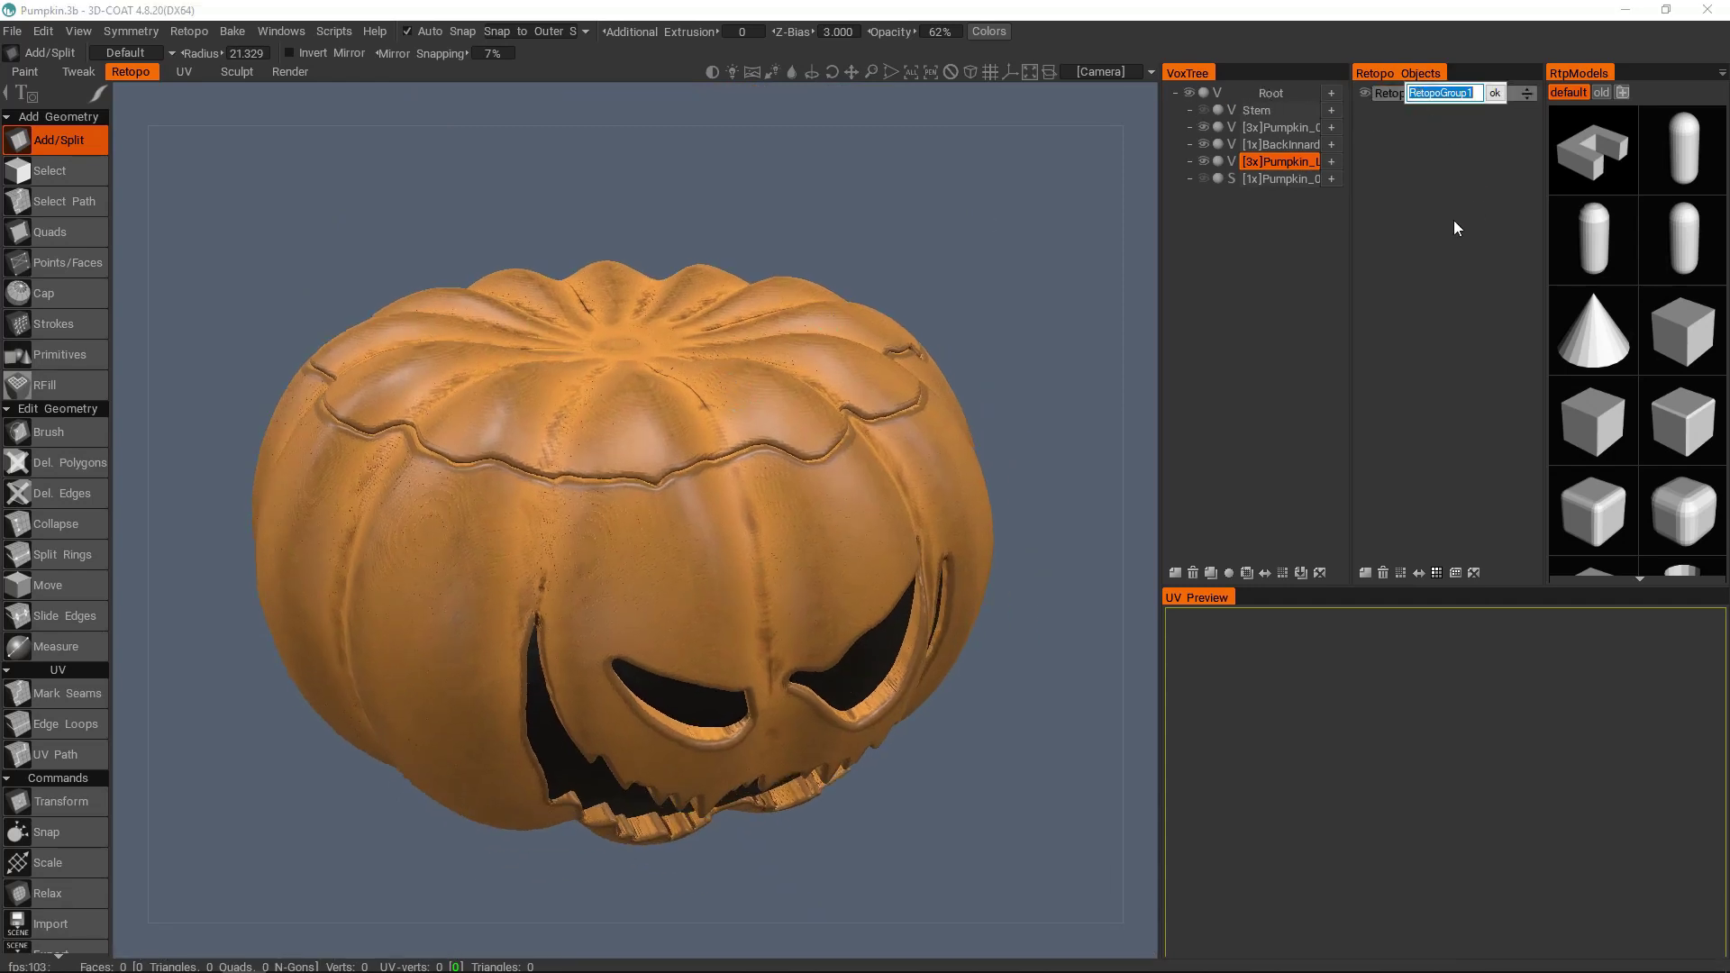
text(Pumpkin)
- Enable radial symmetry around the pumpkin for the retopology
alt+drag(655, 491, 655, 541)
key(s)
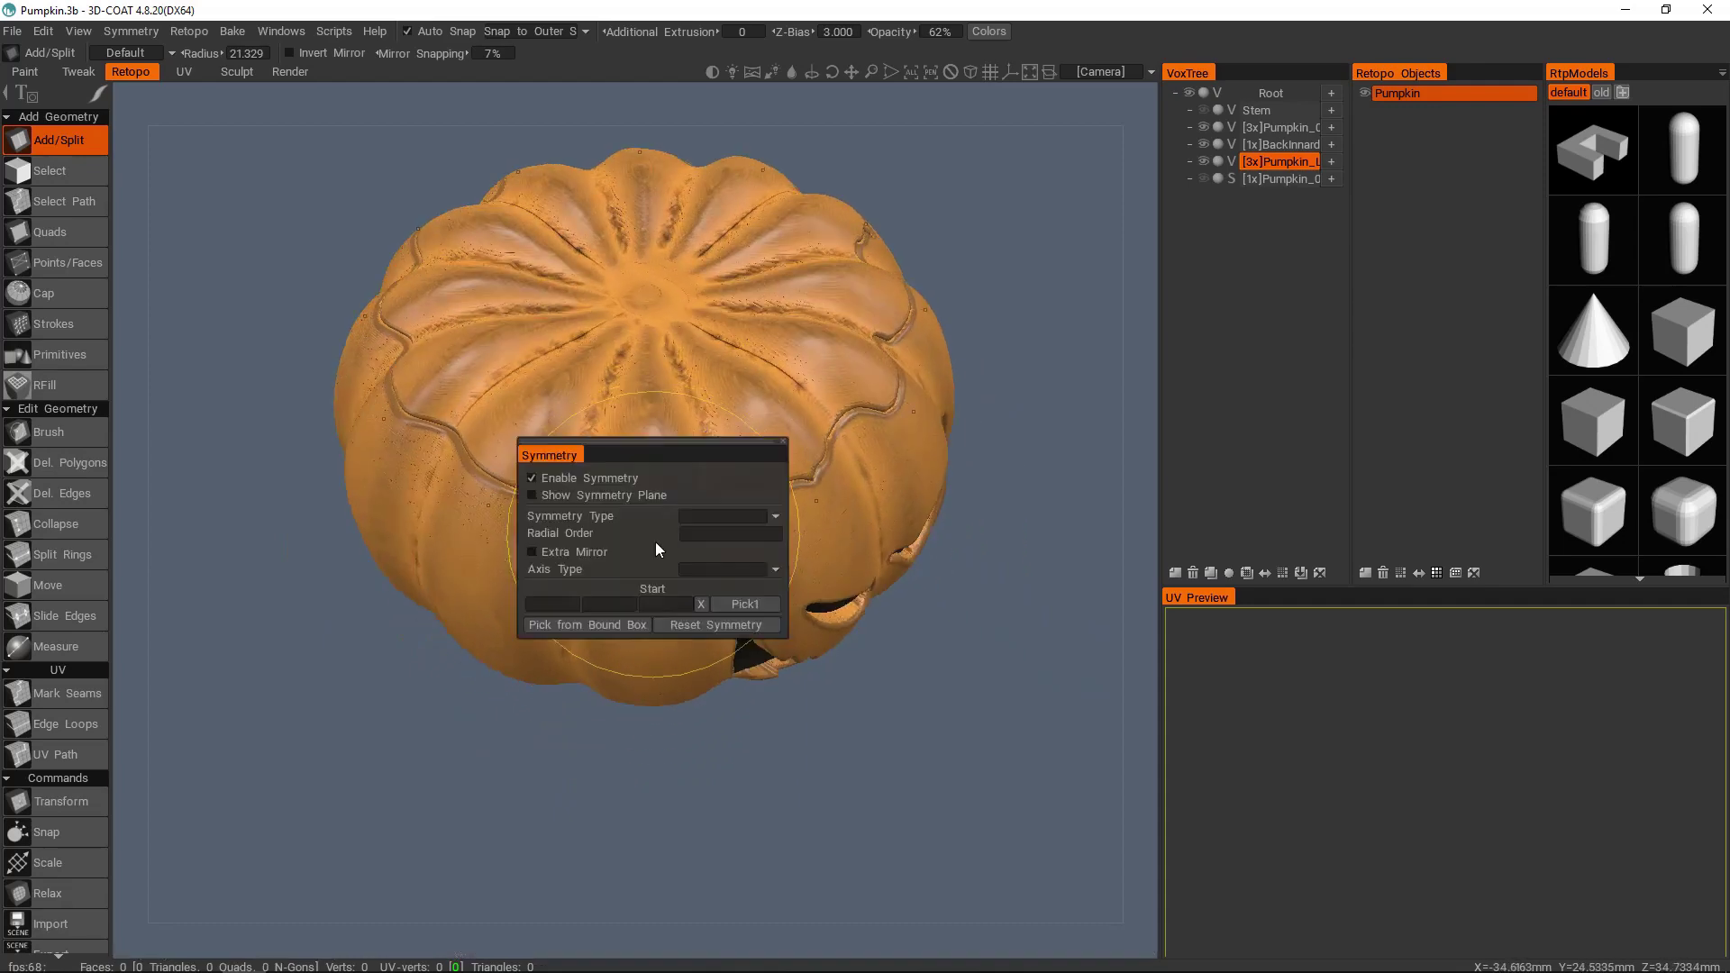
alt+middle_drag(655, 394, 709, 369)
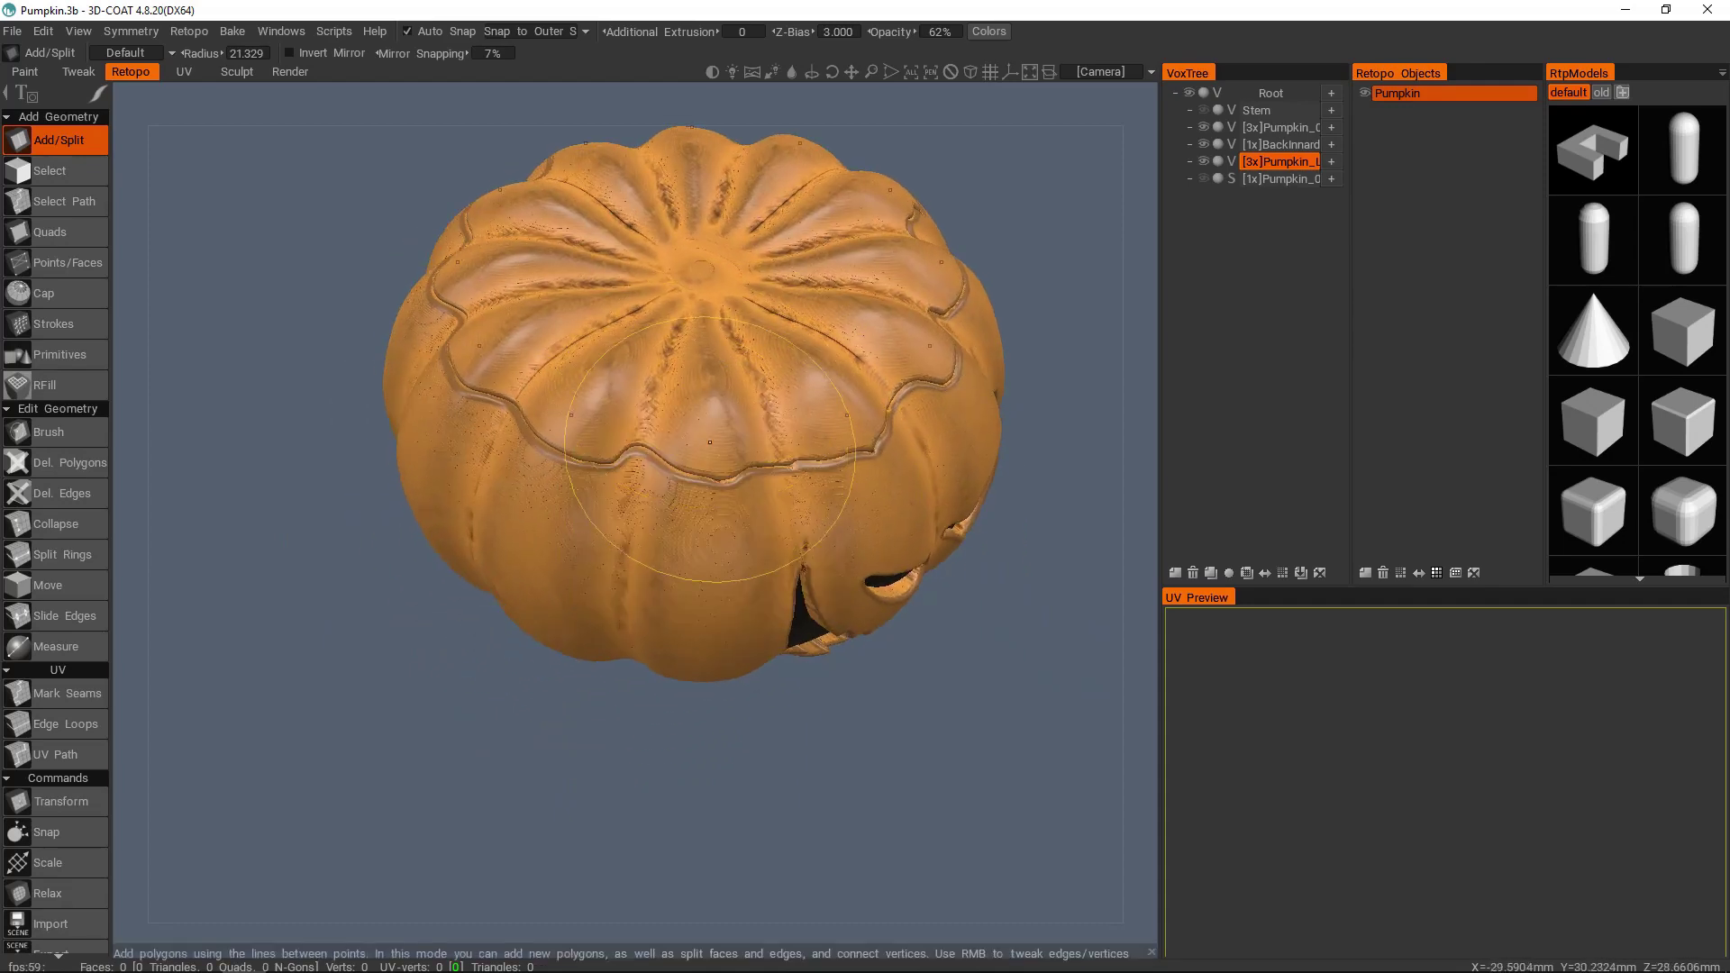
alt+middle_drag(710, 441, 701, 449)
- Use Points/Faces to create a ring of symmetric quads around the pumpkin's top centre, one on each rib
alt+right_drag(702, 449, 735, 439)
alt+drag(735, 439, 733, 409)
alt+middle_drag(733, 409, 707, 503)
alt+right_drag(687, 462, 653, 471)
alt+drag(653, 471, 656, 533)
alt+middle_drag(656, 534, 654, 432)
alt+right_drag(654, 432, 691, 473)
alt+drag(692, 473, 676, 412)
key(space)
click(483, 168)
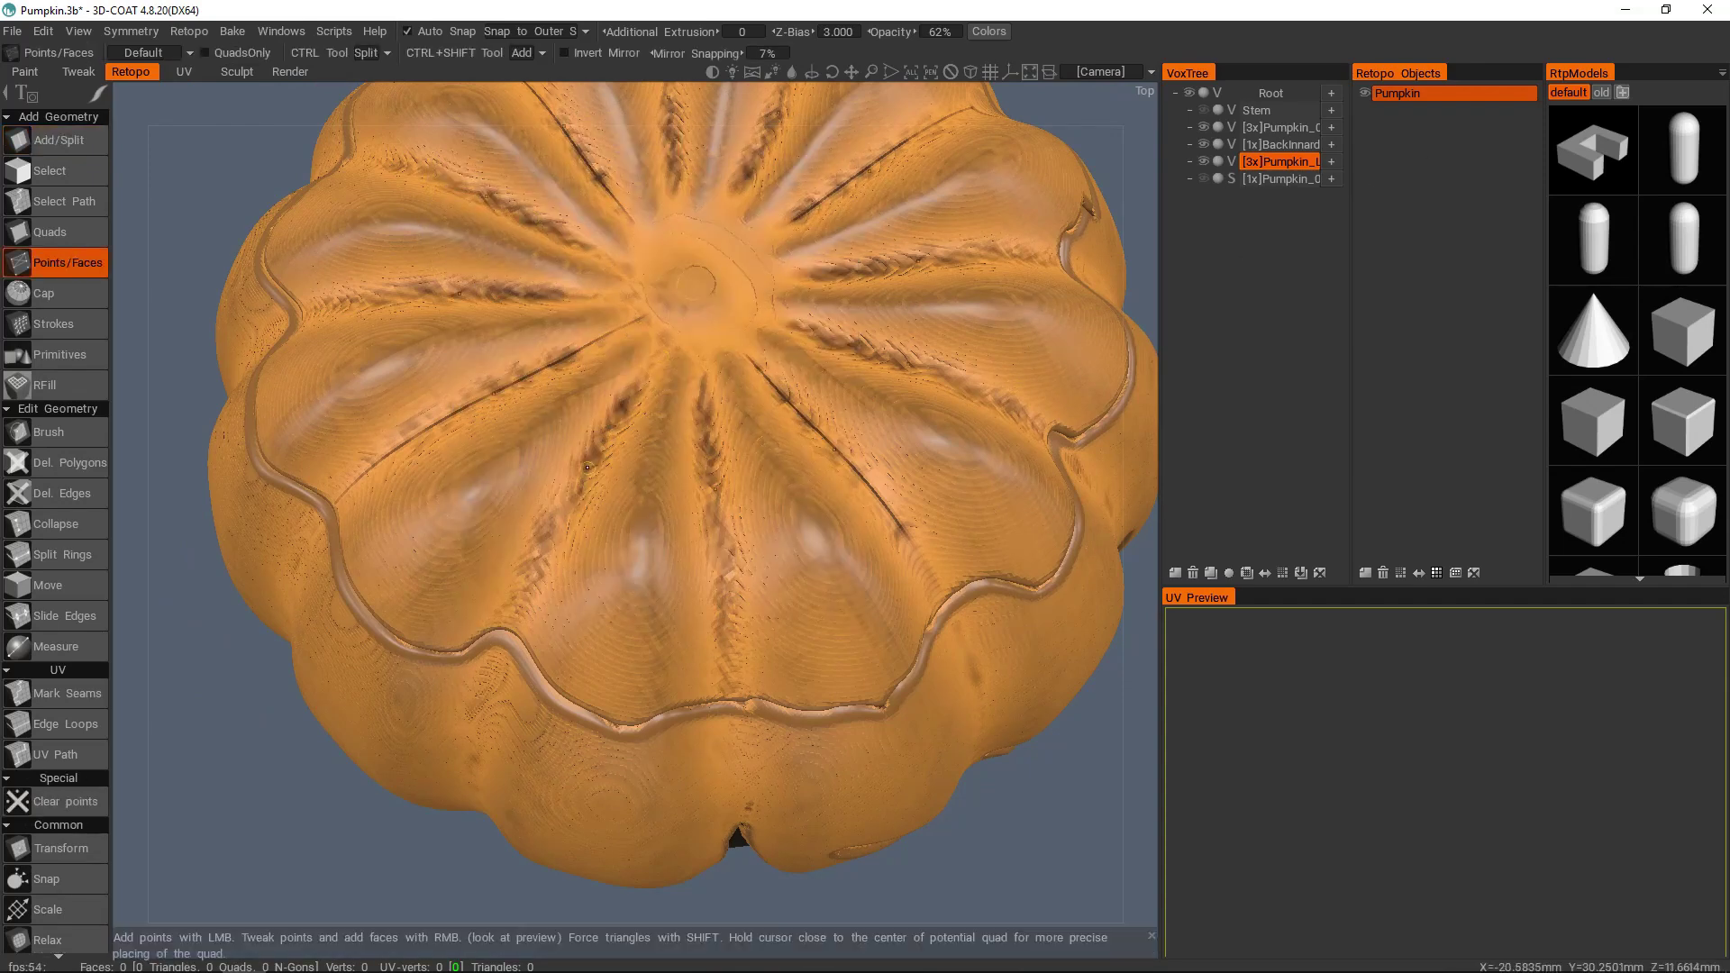
alt+middle_drag(593, 449, 599, 460)
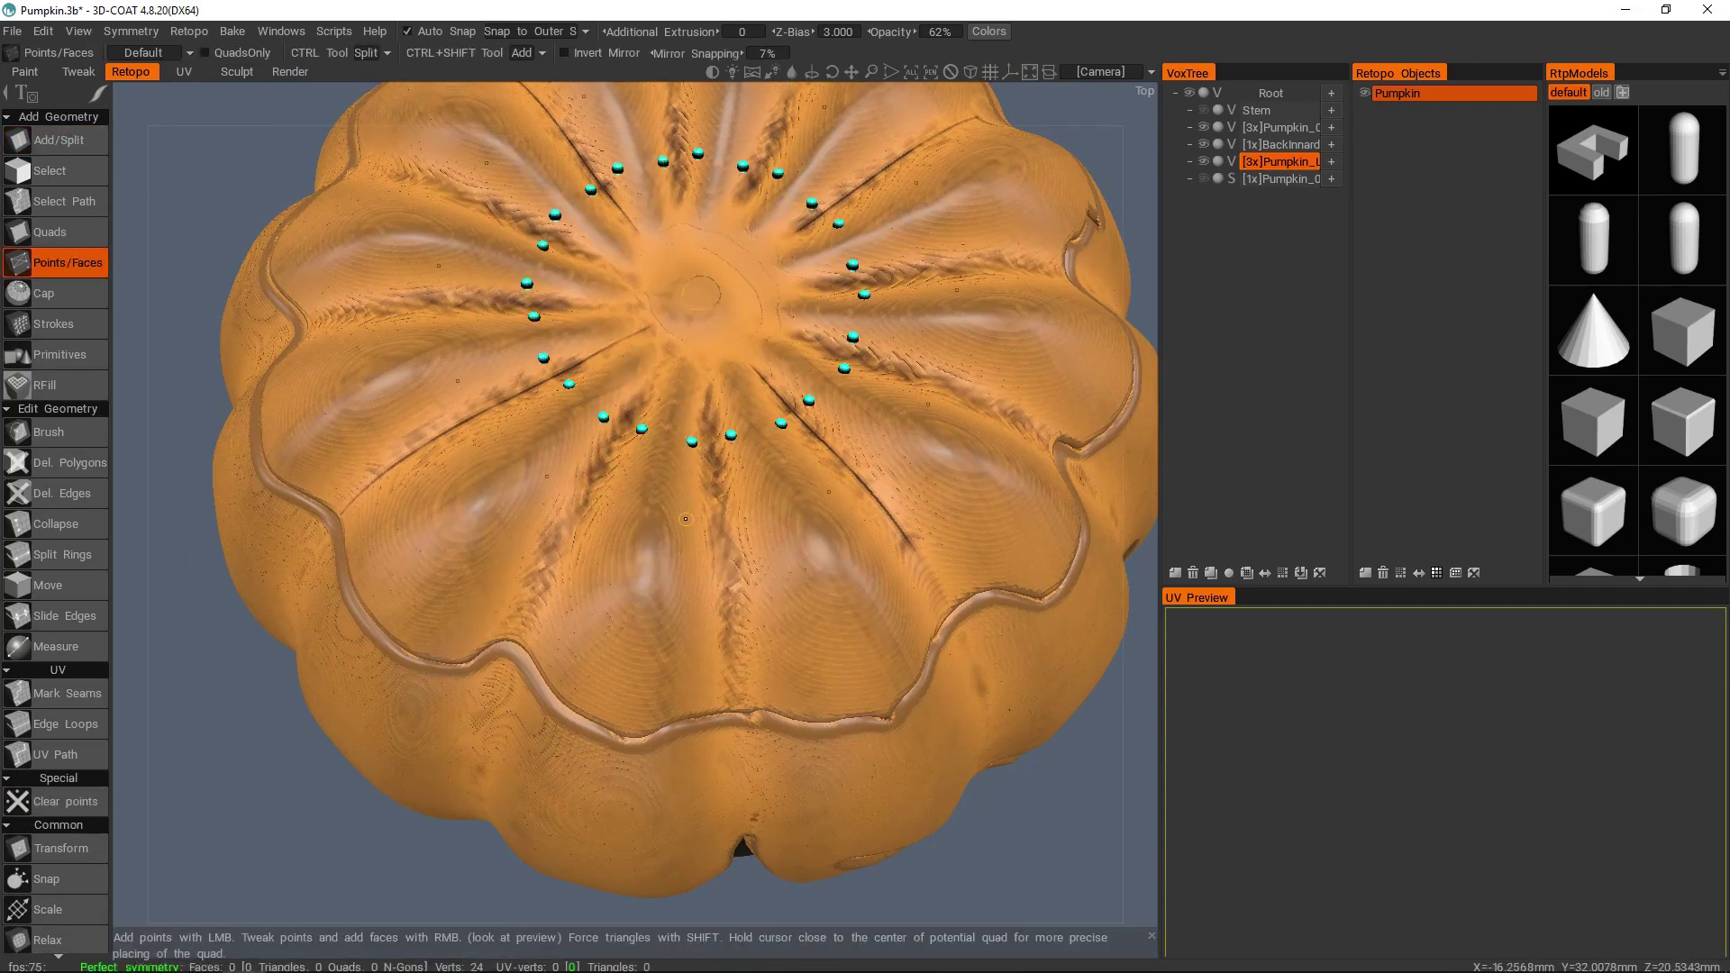
right_click(654, 487)
- Extend the ring of quads down the ribs, past the lid cut, to form strips of five quads each
alt+middle_drag(653, 487, 658, 301)
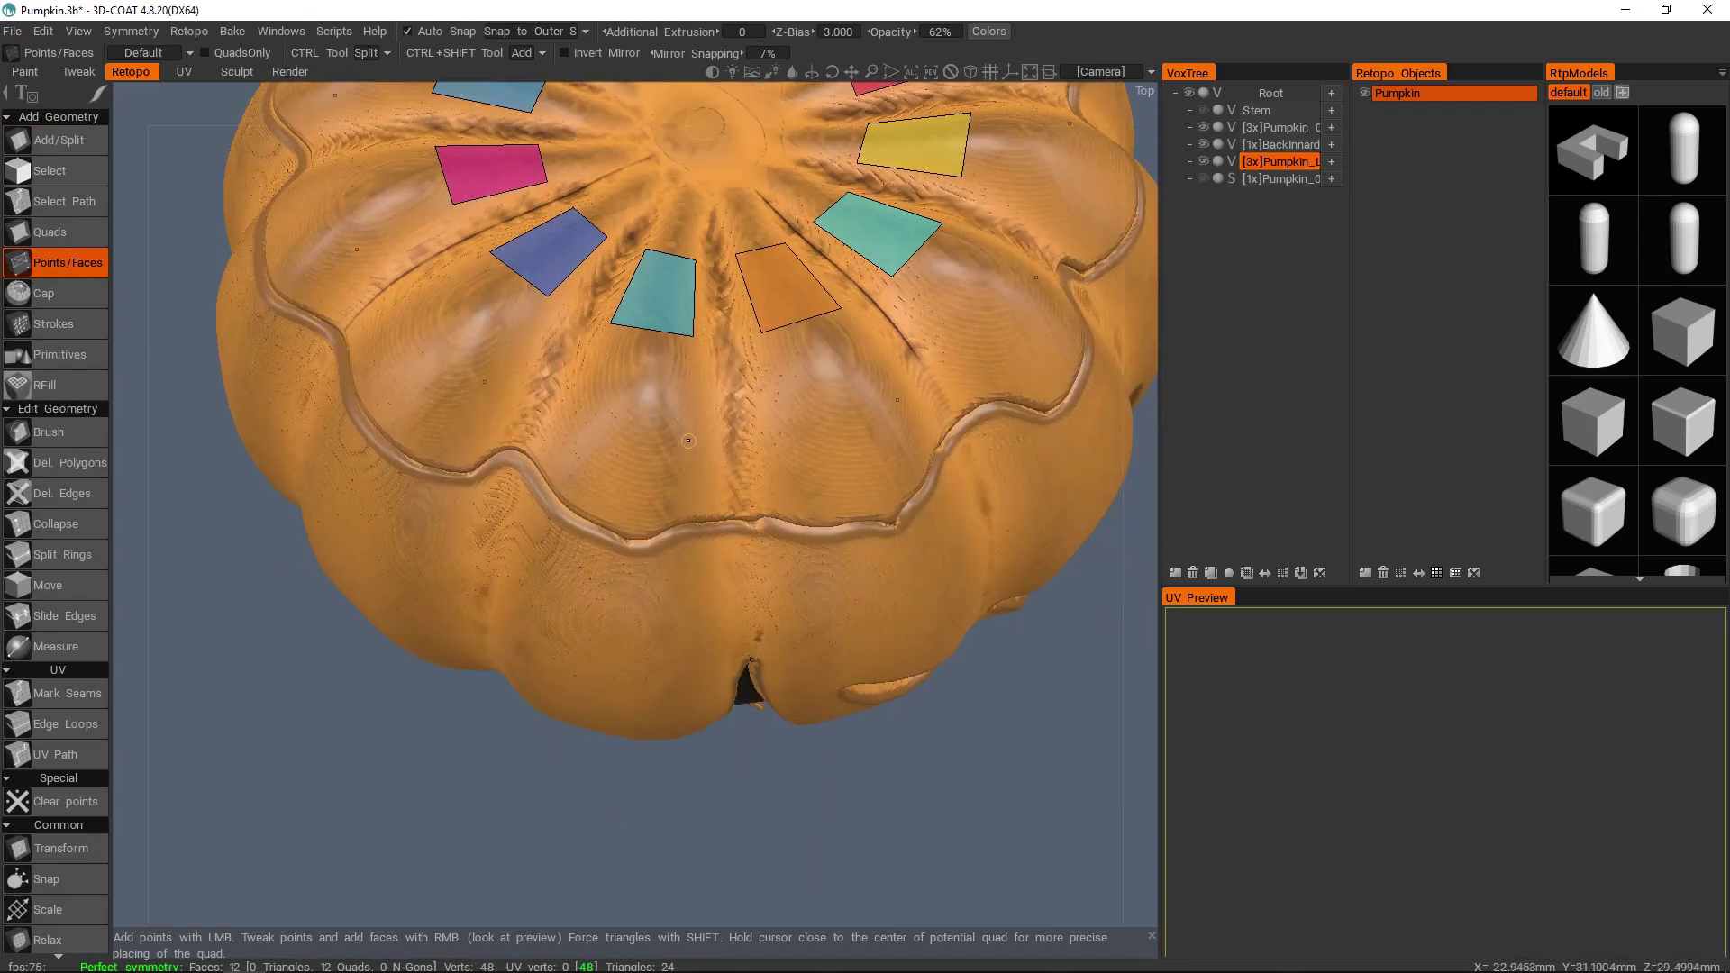
right_click(652, 385)
alt+drag(652, 385, 682, 410)
right_click(631, 485)
alt+drag(632, 485, 642, 351)
alt+middle_drag(643, 352, 651, 223)
click(712, 463)
right_click(627, 451)
drag(626, 450, 642, 484)
right_click(659, 392)
drag(659, 392, 707, 416)
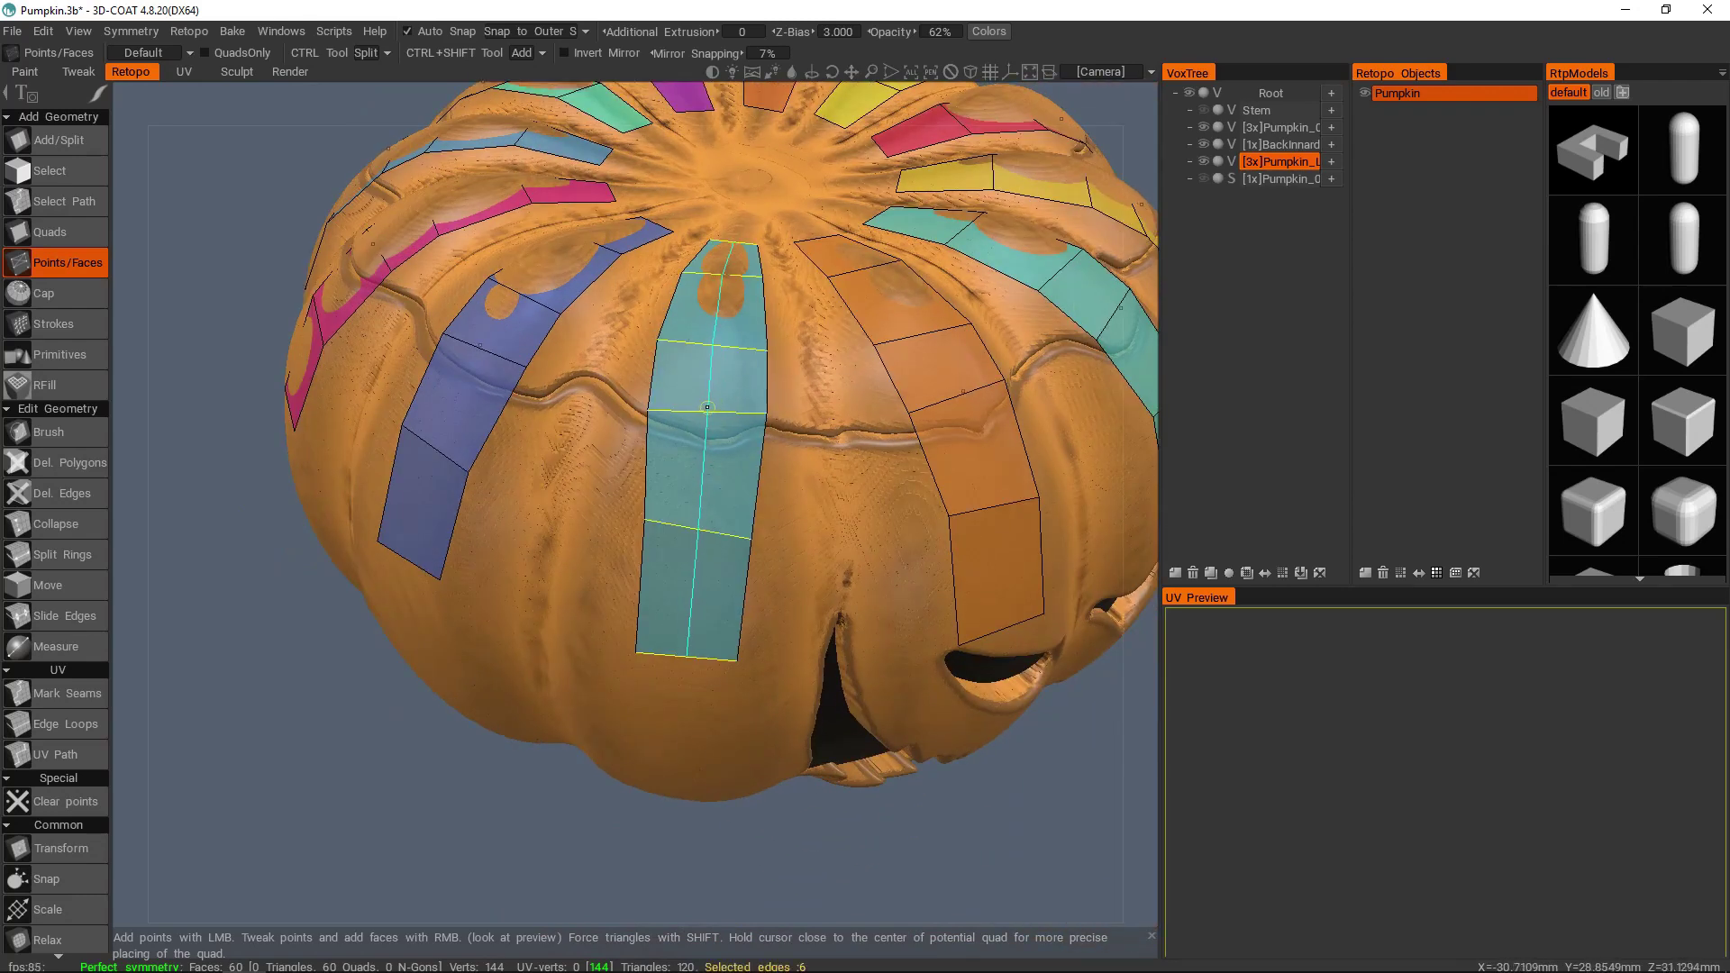
- Split the quad strips lengthwise down the middle of each rib
ctrl+click(709, 409)
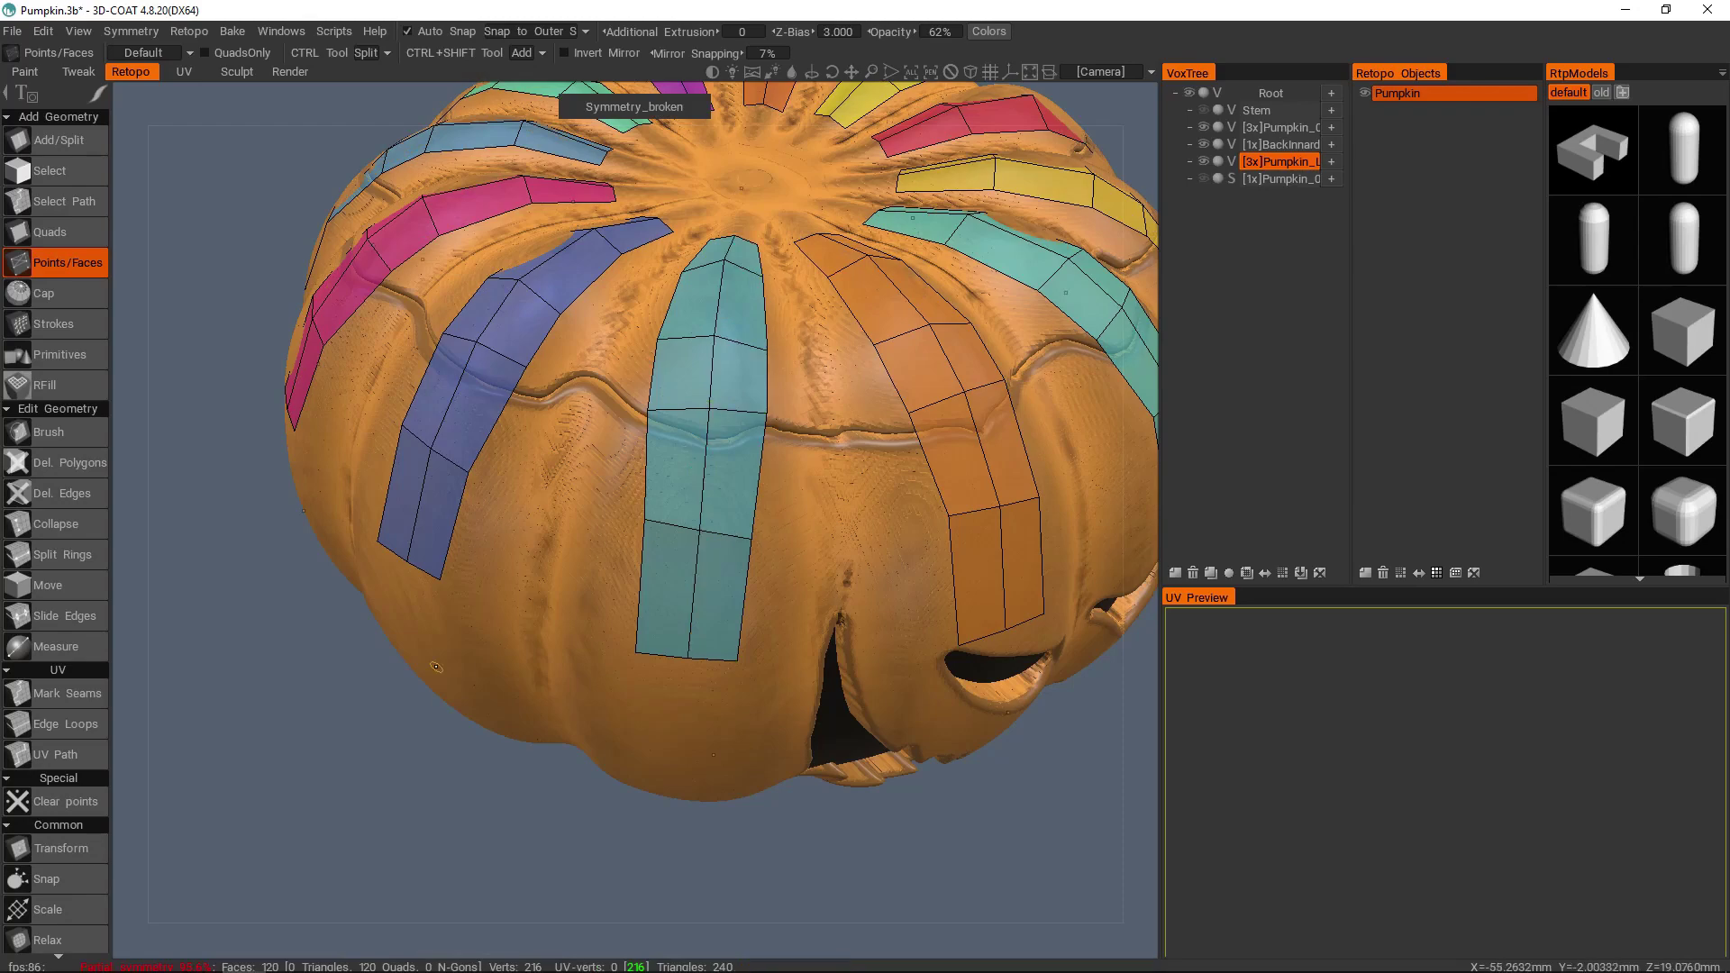
alt+middle_drag(735, 344, 711, 568)
alt+drag(742, 387, 425, 387)
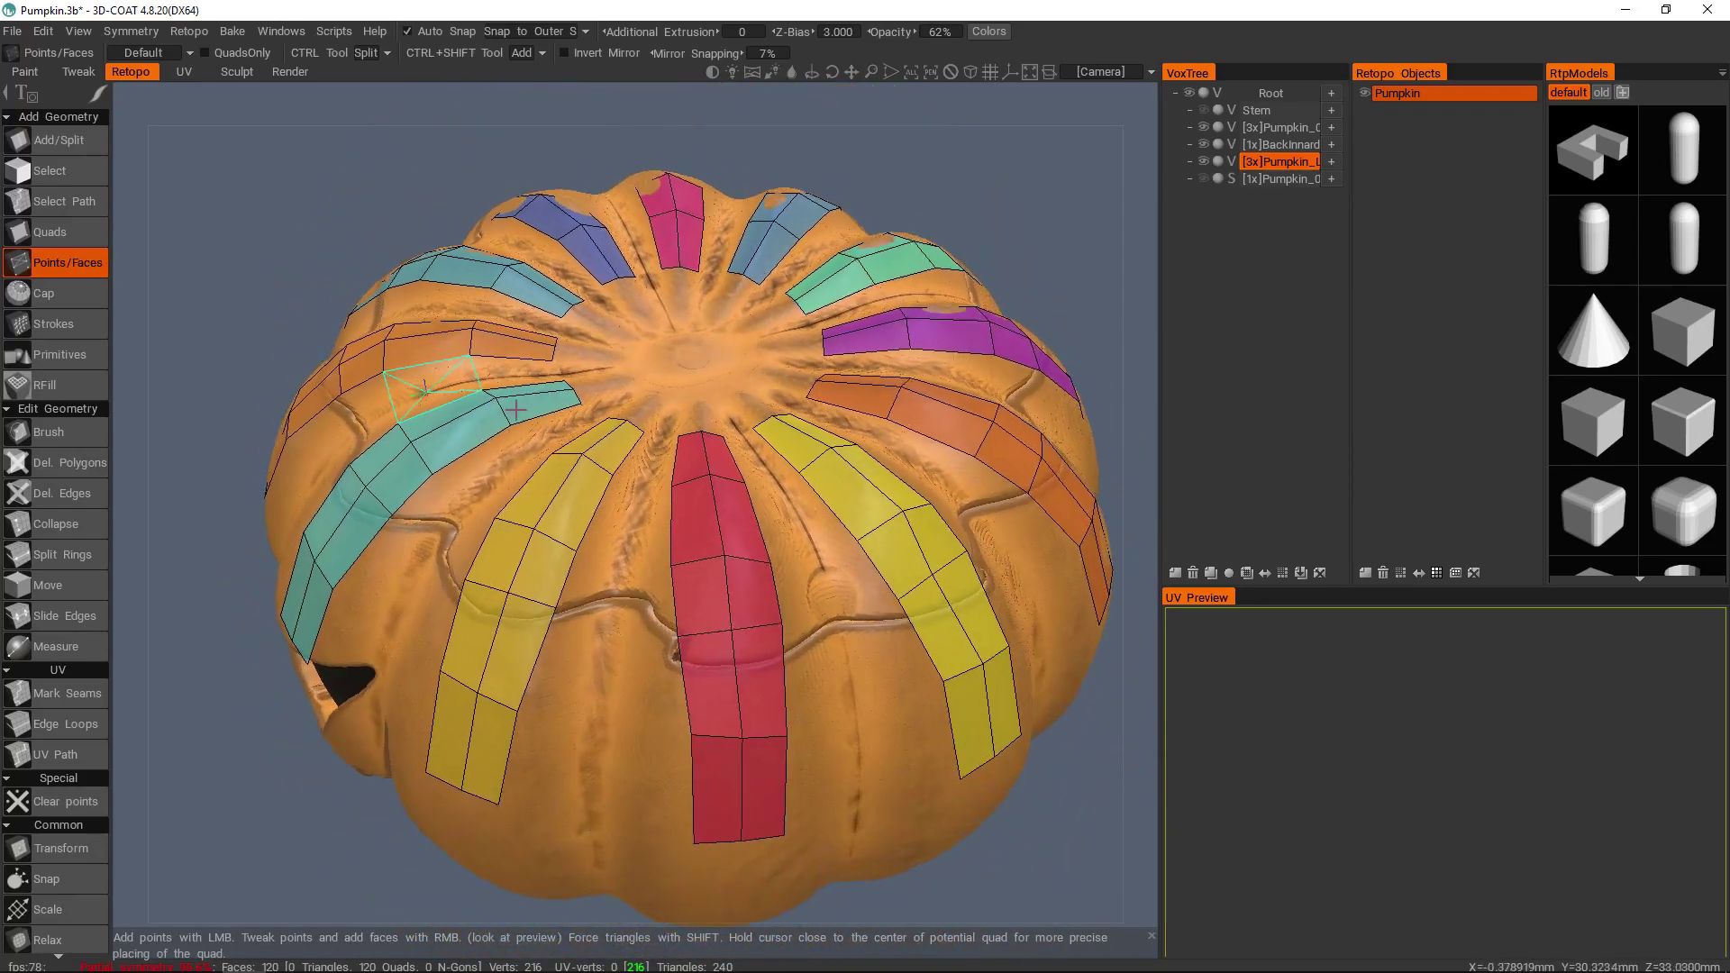
- Examine the split quad strips on all ribs from the sides and from above
alt+middle_drag(829, 559, 710, 495)
alt+right_drag(709, 495, 761, 510)
alt+drag(761, 511, 822, 507)
alt+middle_drag(841, 502, 748, 506)
alt+right_drag(749, 505, 765, 514)
alt+drag(764, 514, 1050, 398)
alt+drag(646, 693, 969, 451)
alt+right_drag(969, 450, 738, 505)
alt+drag(631, 505, 774, 495)
alt+right_drag(685, 505, 771, 483)
alt+drag(771, 482, 753, 471)
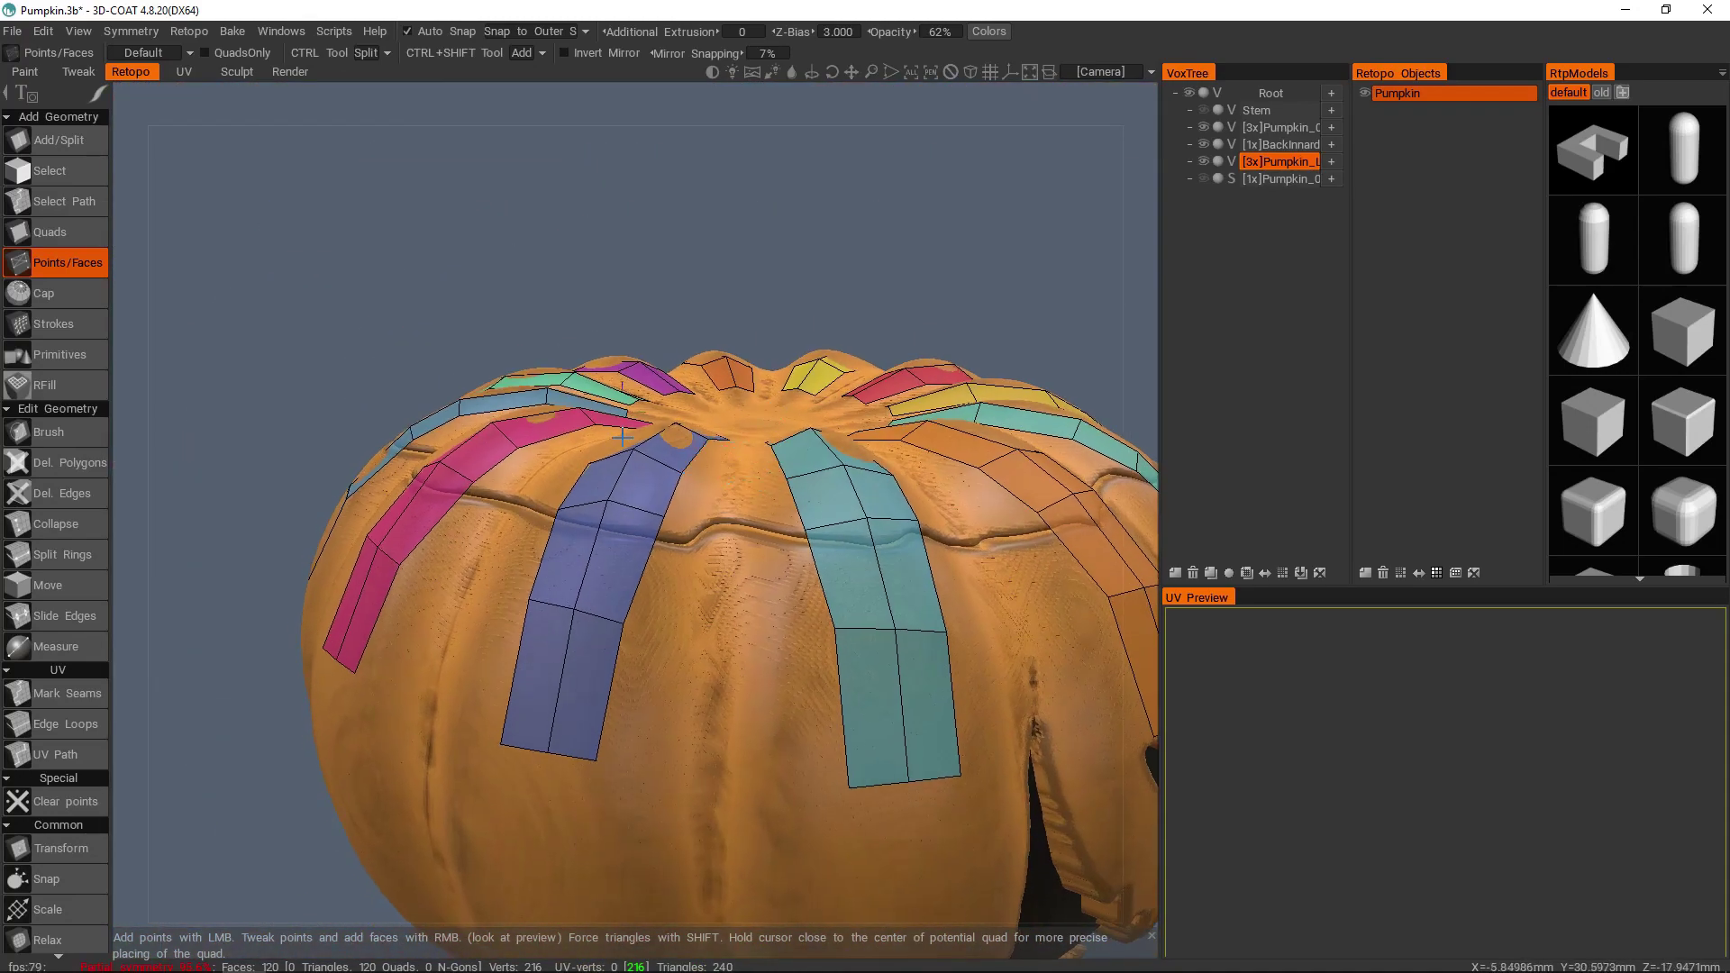
alt+drag(644, 472, 734, 453)
scroll(733, 453, down, 5)
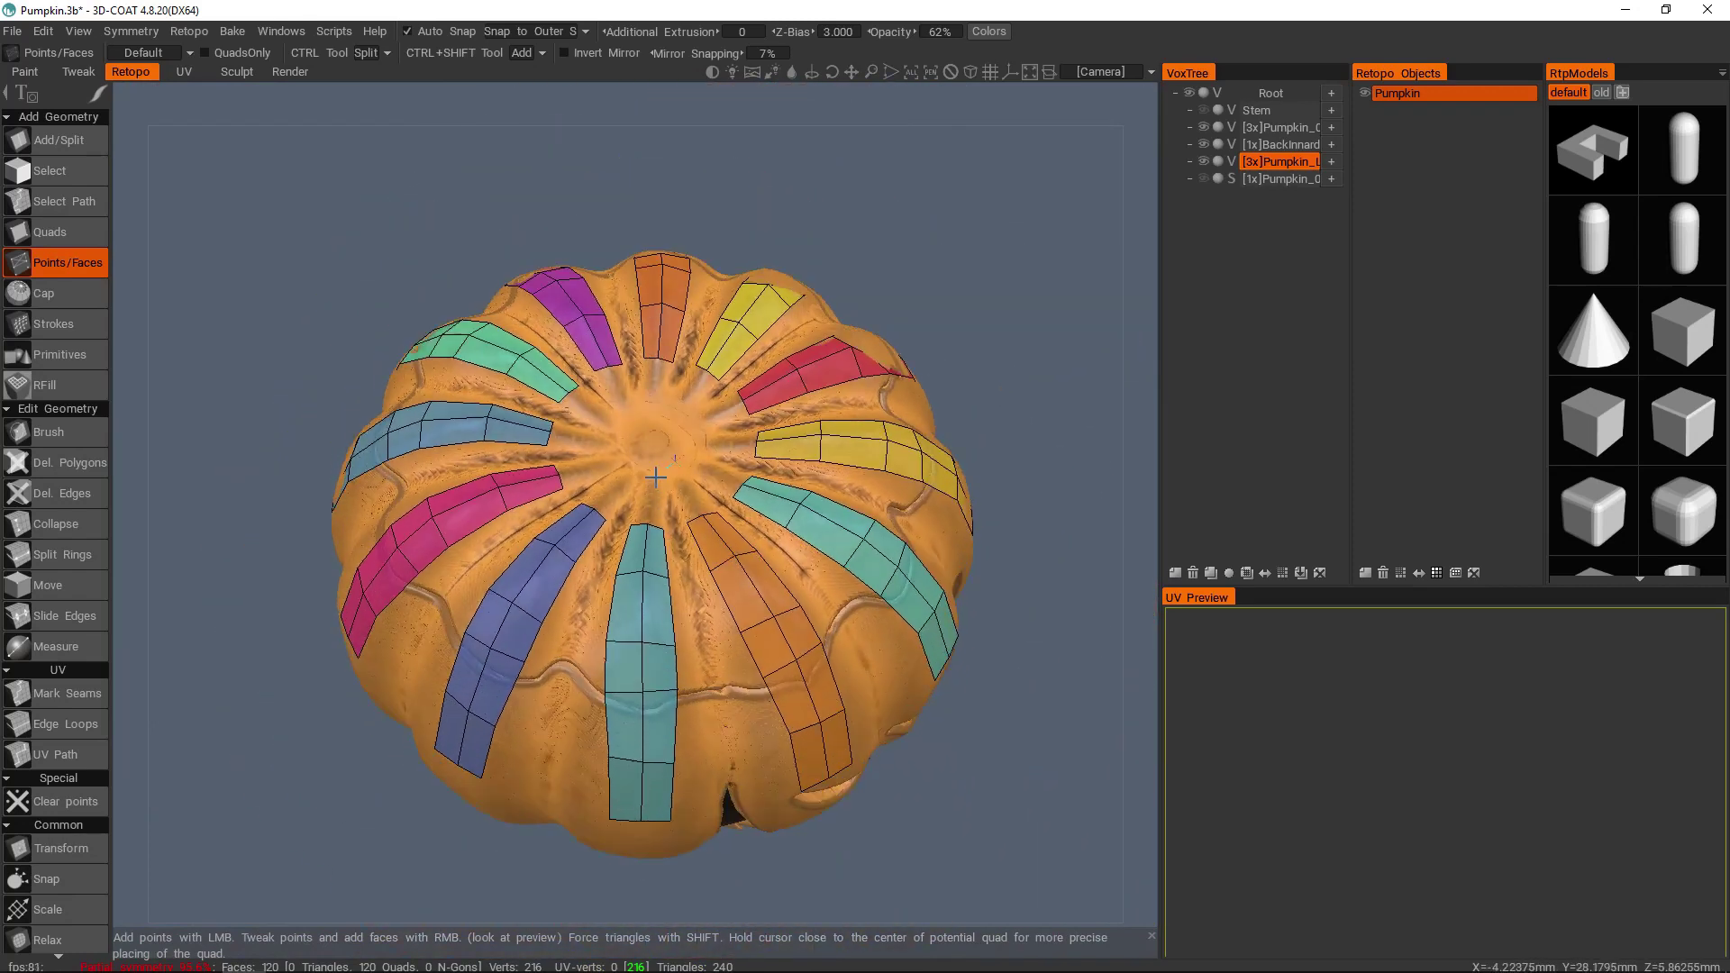
alt+middle_drag(577, 594, 630, 530)
scroll(630, 530, up, 2)
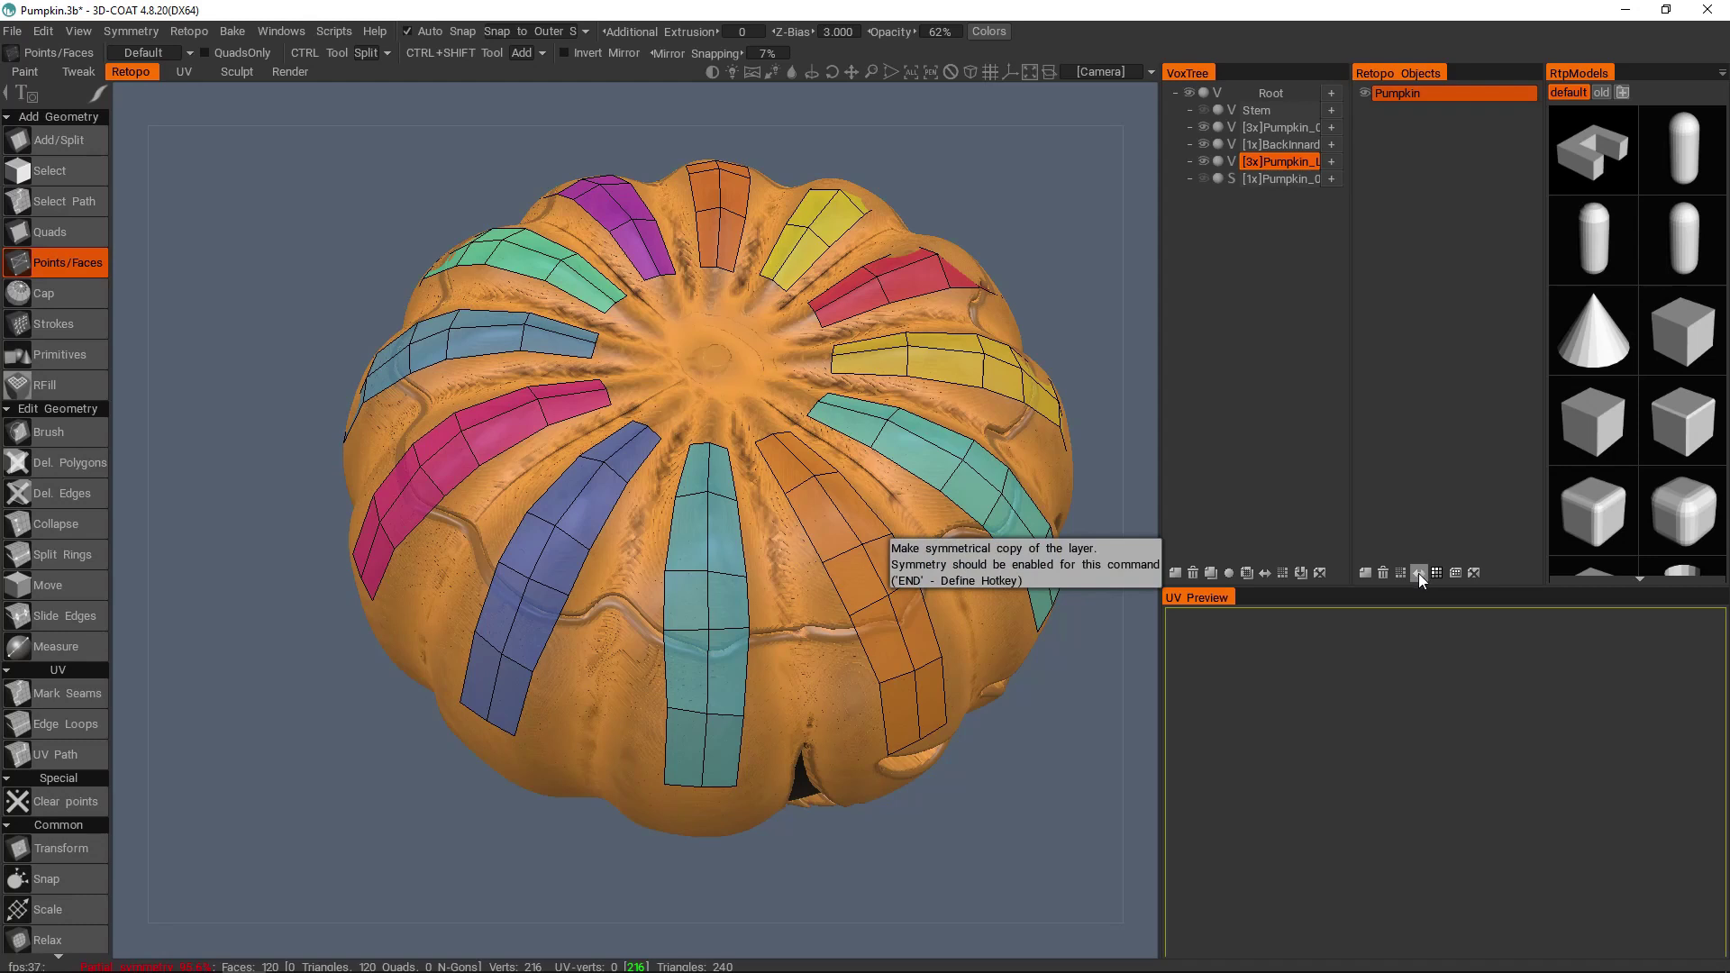
- Make a symmetrical copy of the Pumpkin retopo layer
middle_drag(743, 399, 791, 437)
key(s)
alt+drag(791, 437, 800, 485)
alt+middle_drag(800, 484, 745, 480)
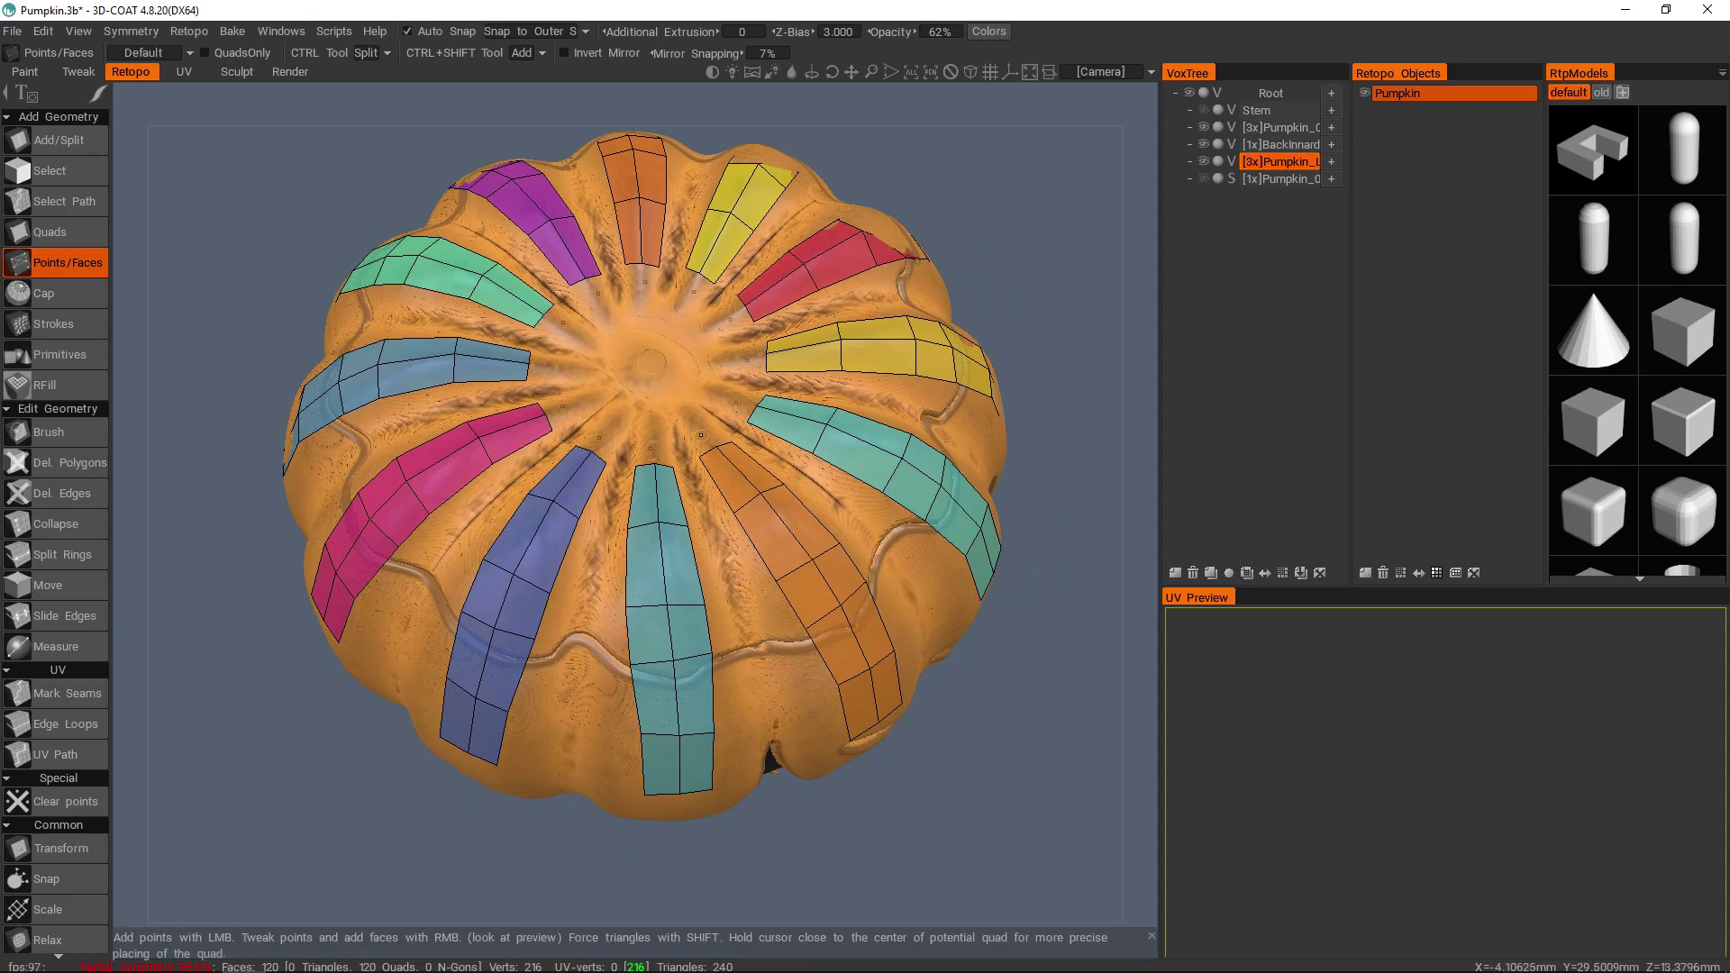
click(1419, 573)
scroll(748, 540, up, 4)
alt+drag(742, 541, 738, 448)
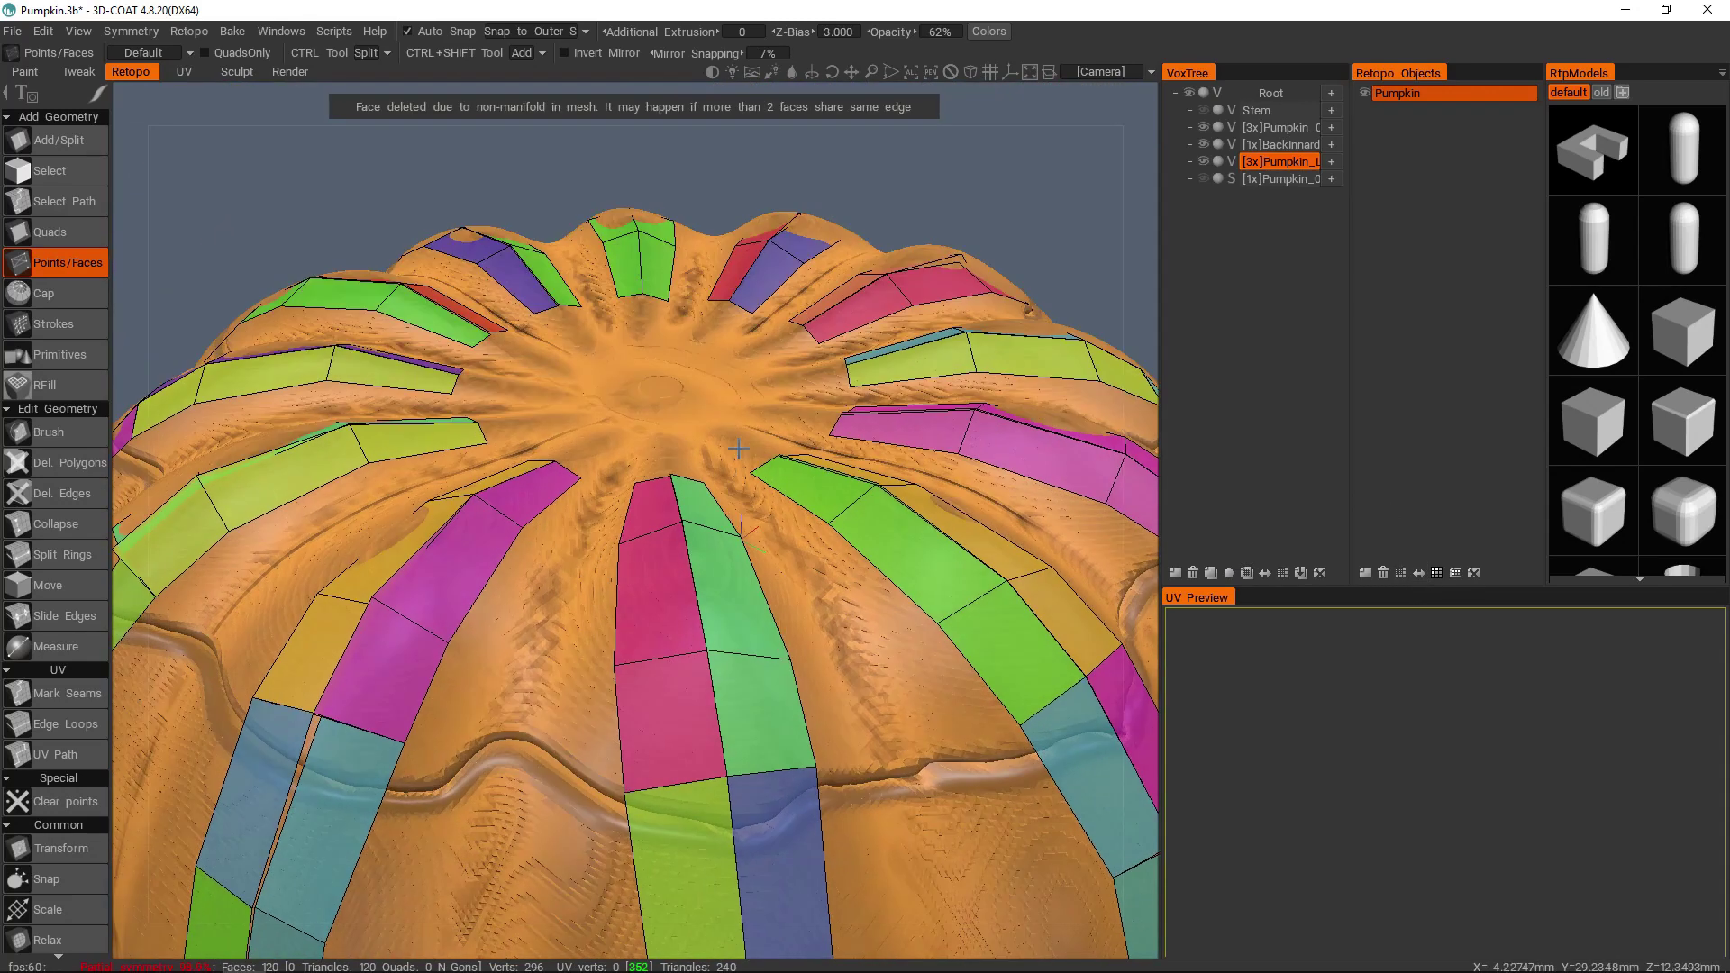
- Inspect the centre edges of the copied strips up close and compare the strips all around the pumpkin
scroll(739, 447, up, 8)
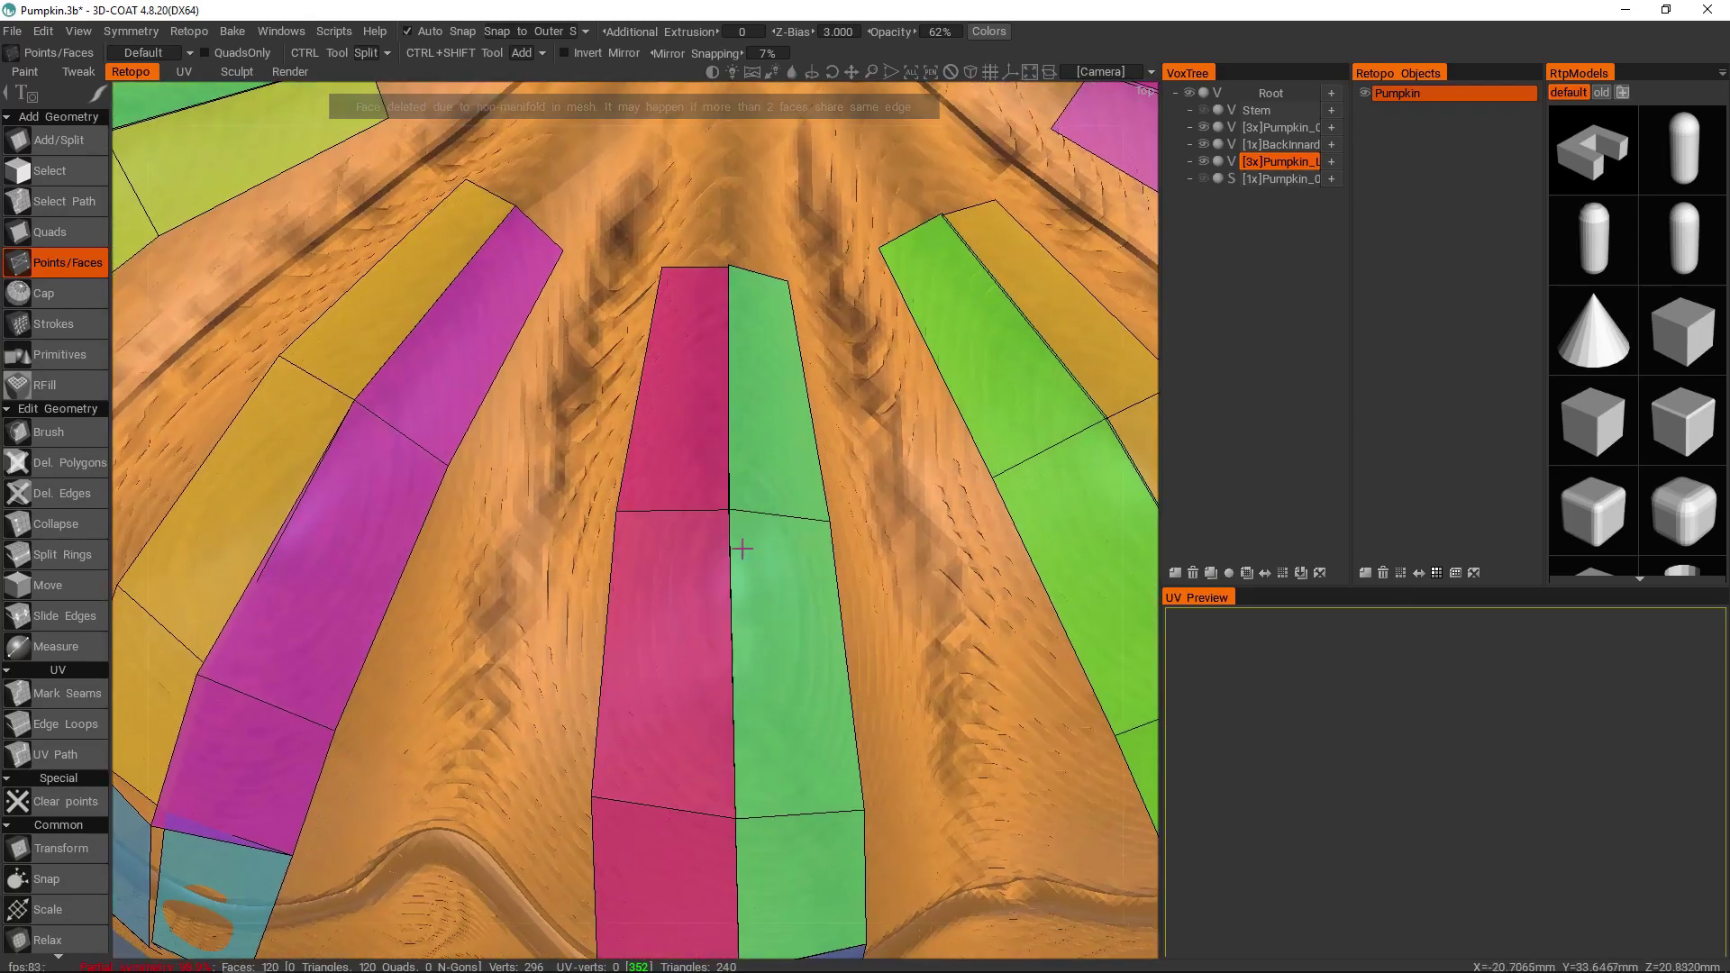
scroll(741, 549, up, 8)
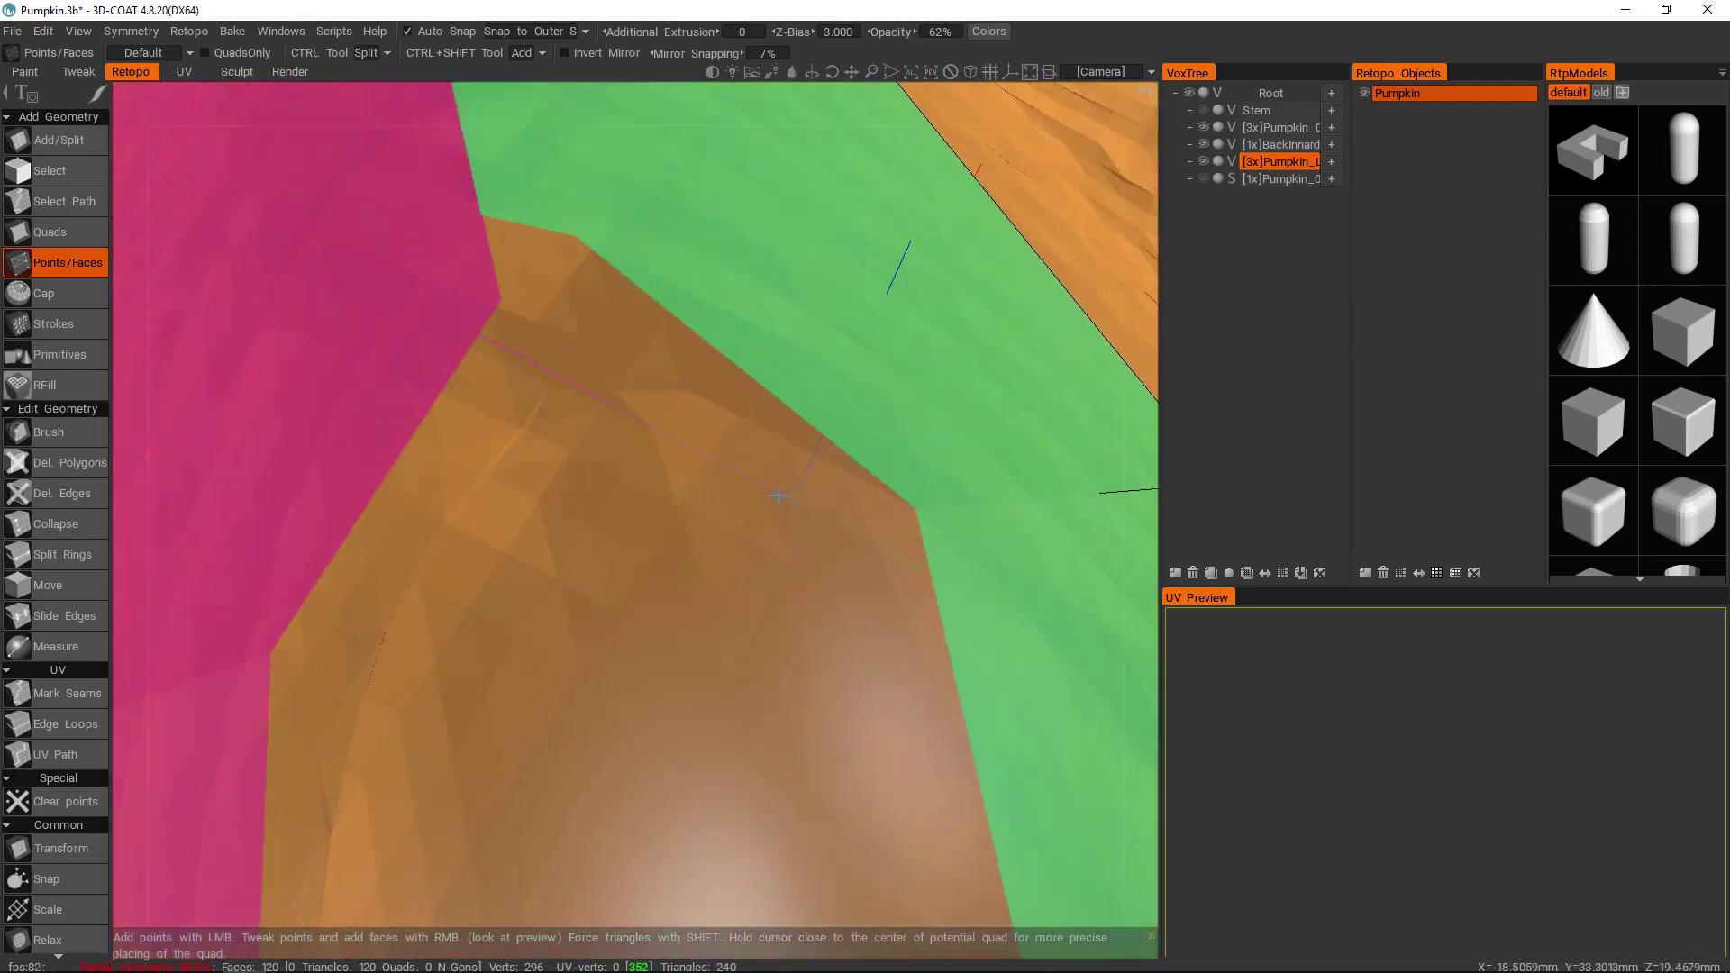
scroll(779, 495, down, 2)
alt+drag(778, 495, 861, 383)
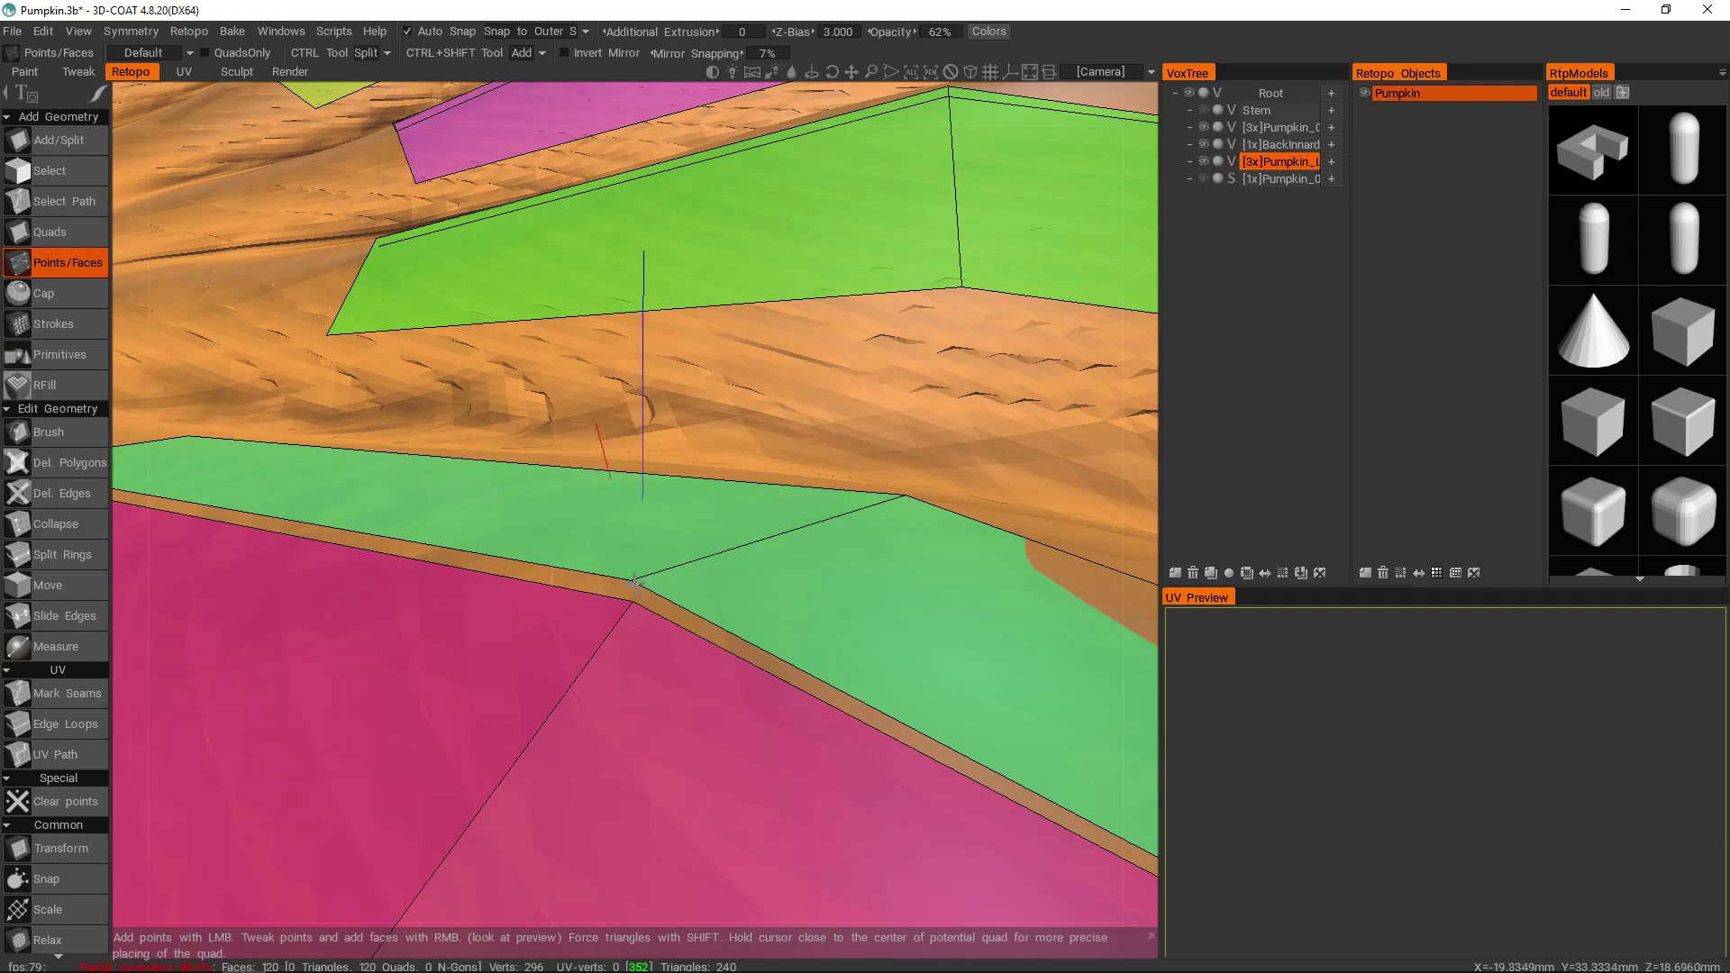
scroll(749, 541, down, 12)
alt+drag(734, 459, 678, 522)
alt+middle_drag(711, 475, 694, 538)
alt+drag(694, 538, 604, 501)
scroll(623, 521, up, 2)
middle_drag(605, 500, 604, 442)
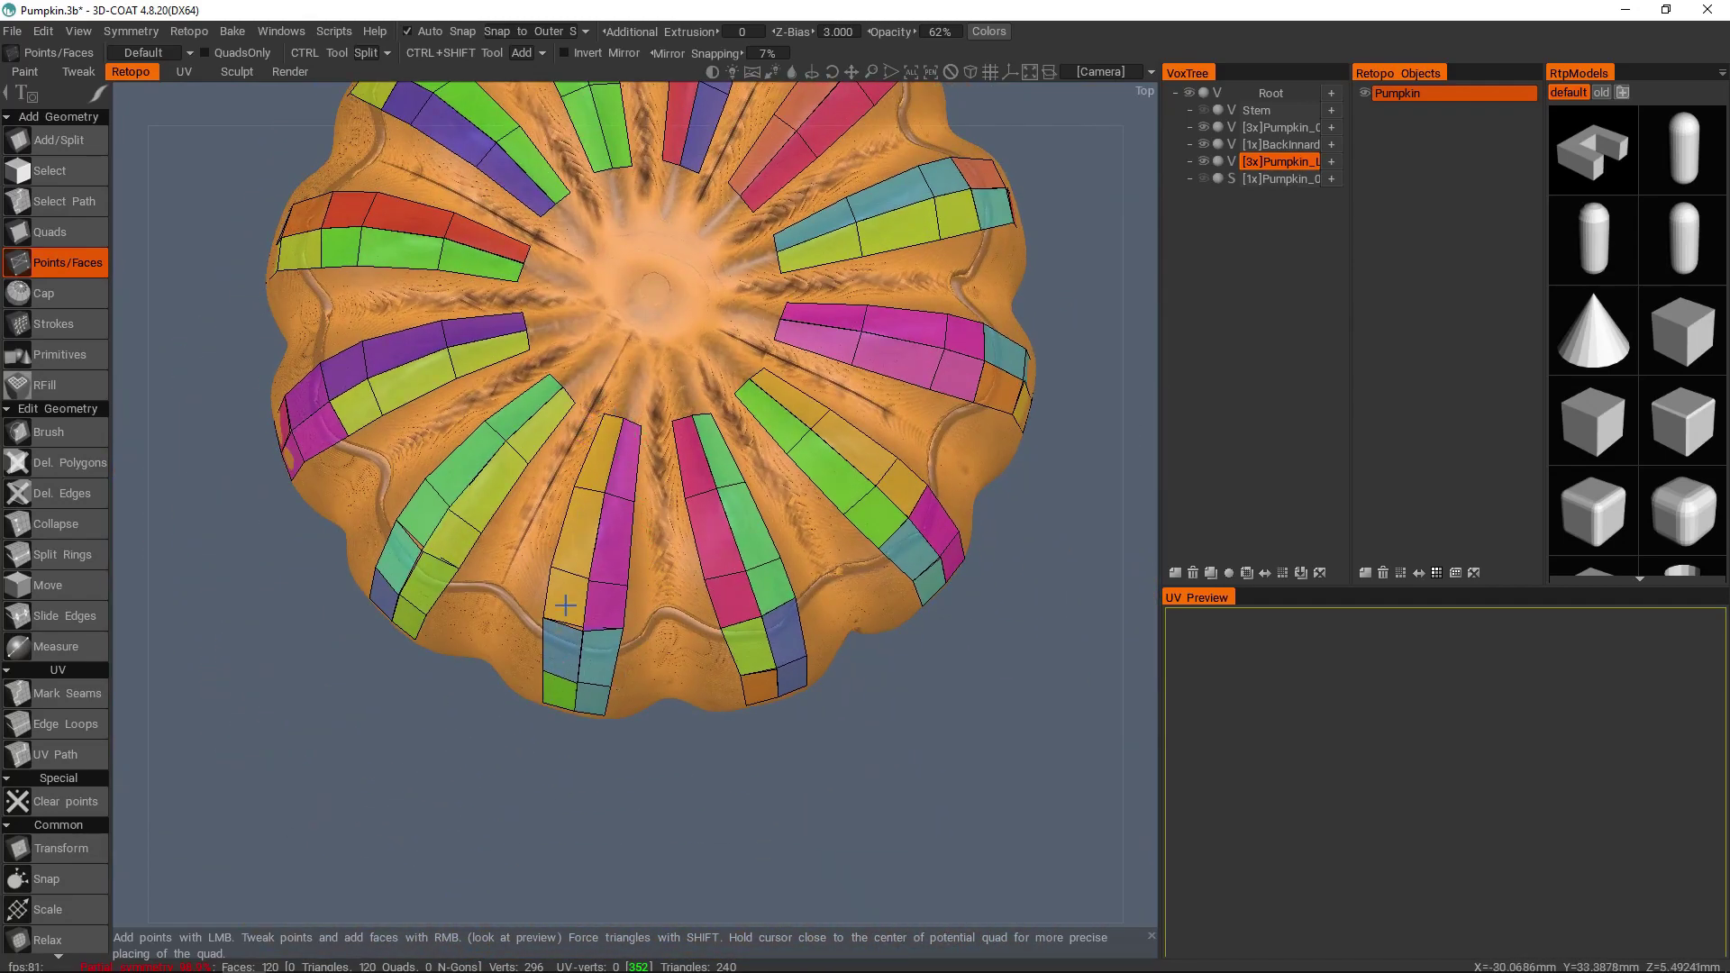
middle_drag(549, 682, 826, 642)
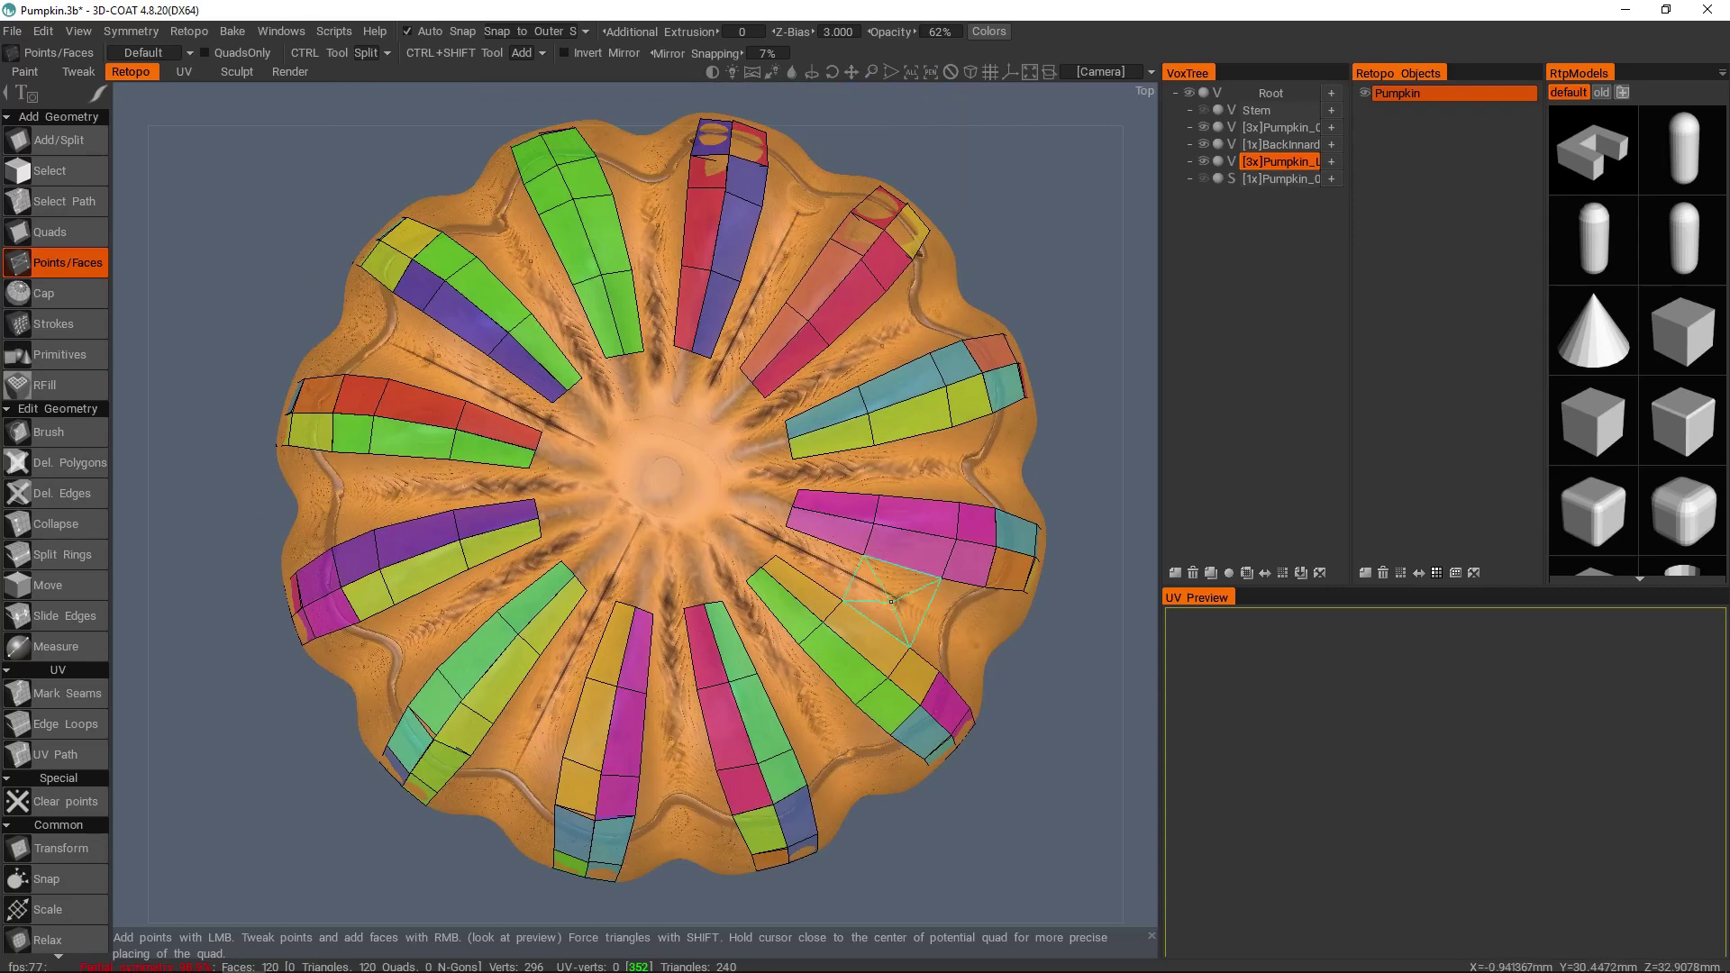
middle_drag(906, 535, 762, 423)
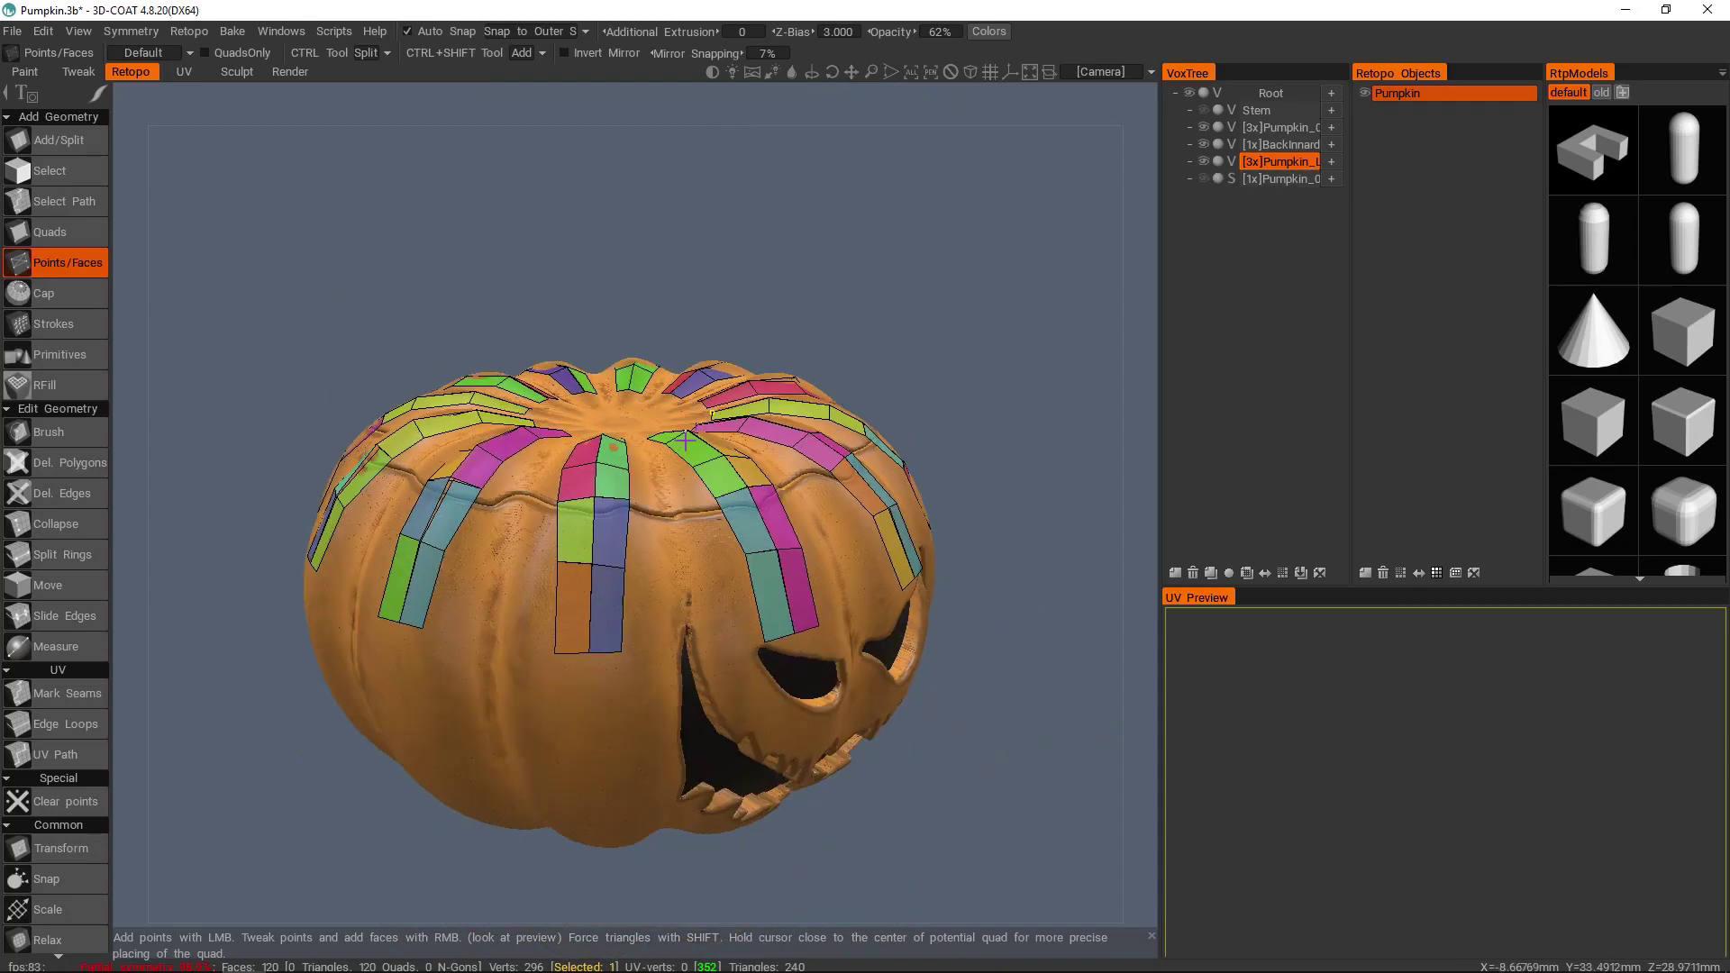
scroll(762, 424, up, 4)
mouse_move(739, 486)
middle_down()
mouse_move(658, 473)
mouse_move(758, 579)
mouse_move(799, 552)
mouse_move(711, 505)
middle_up()
scroll(712, 505, down, 4)
middle_drag(792, 465, 774, 475)
scroll(775, 475, up, 4)
- Undo the symmetrical copy, the lengthwise split and all the quads and points placed on the ribs
key(ctrl+z)
key(ctrl+z)
key(ctrl+z)
key(ctrl+z)
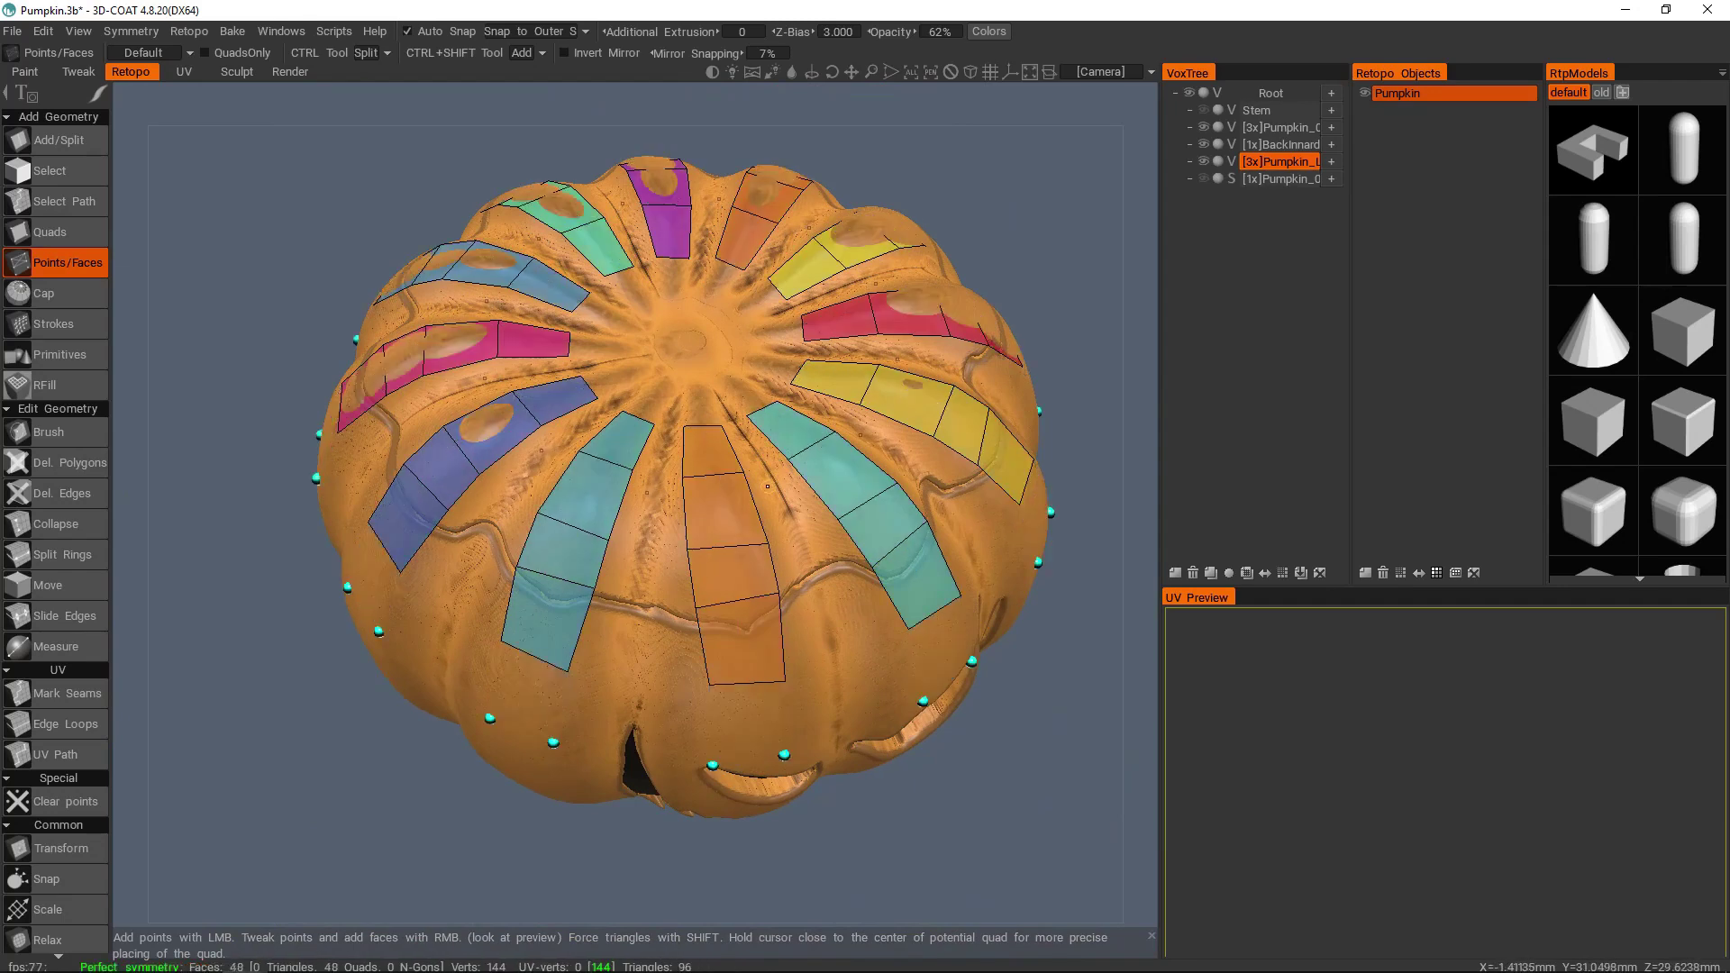
key(ctrl+z)
key(ctrl+z)
key(ctrl+z)
key(ctrl+z)
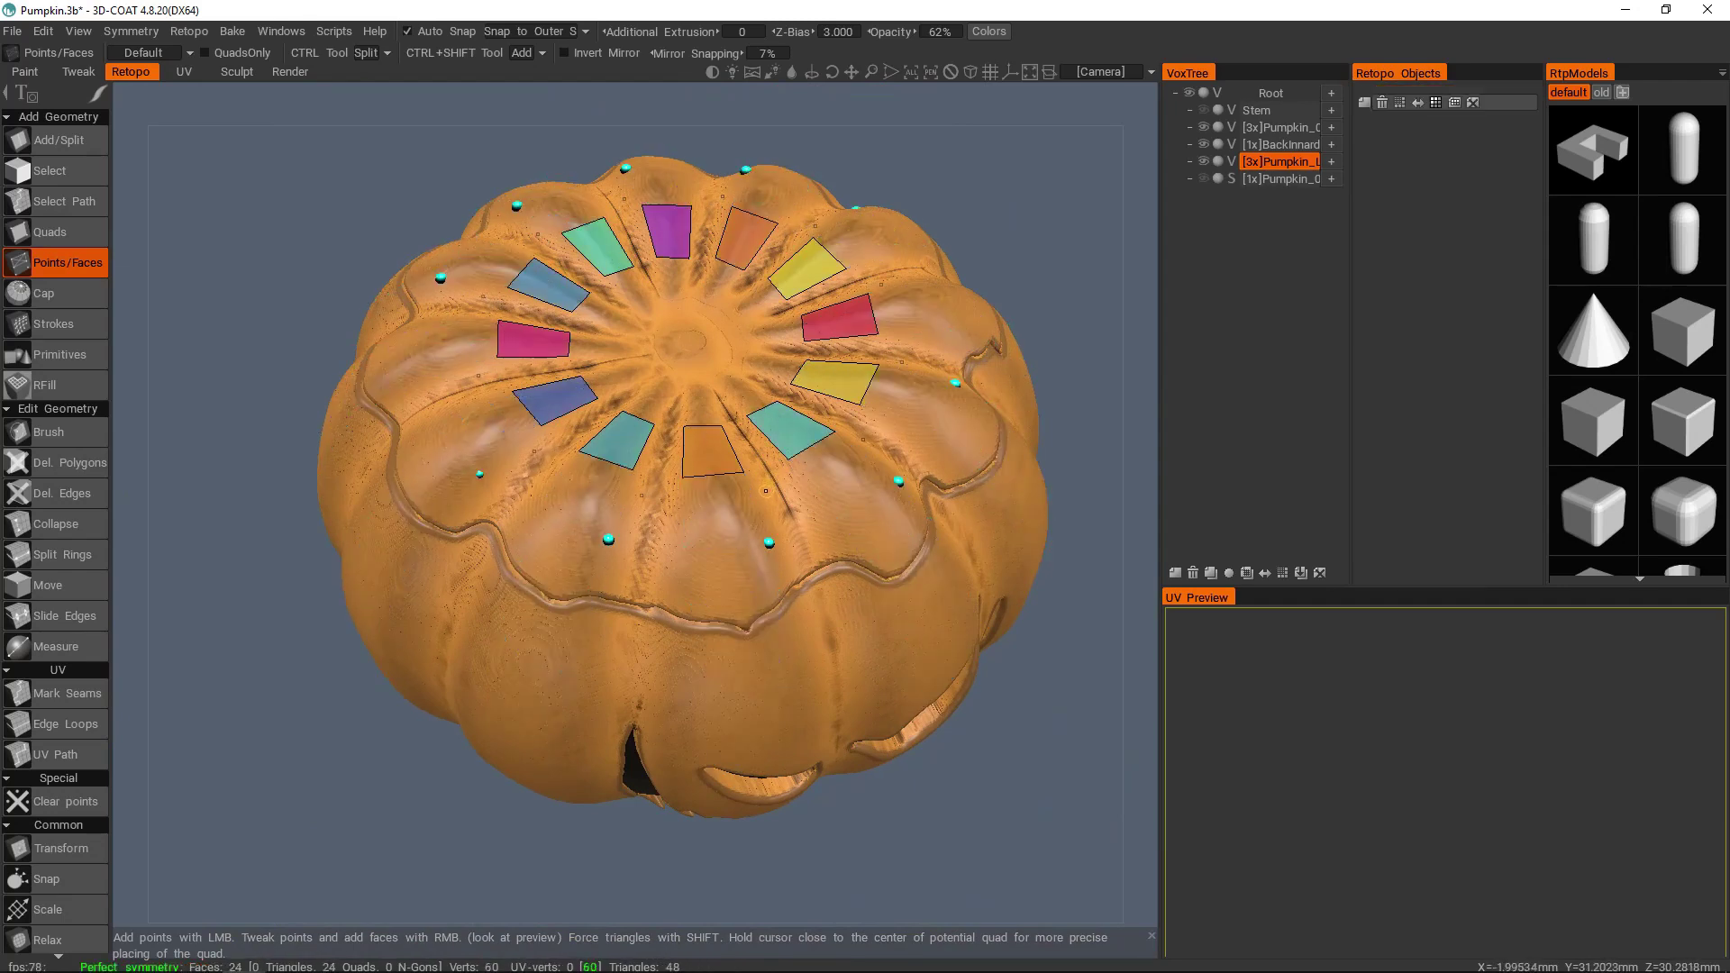
key(ctrl+z)
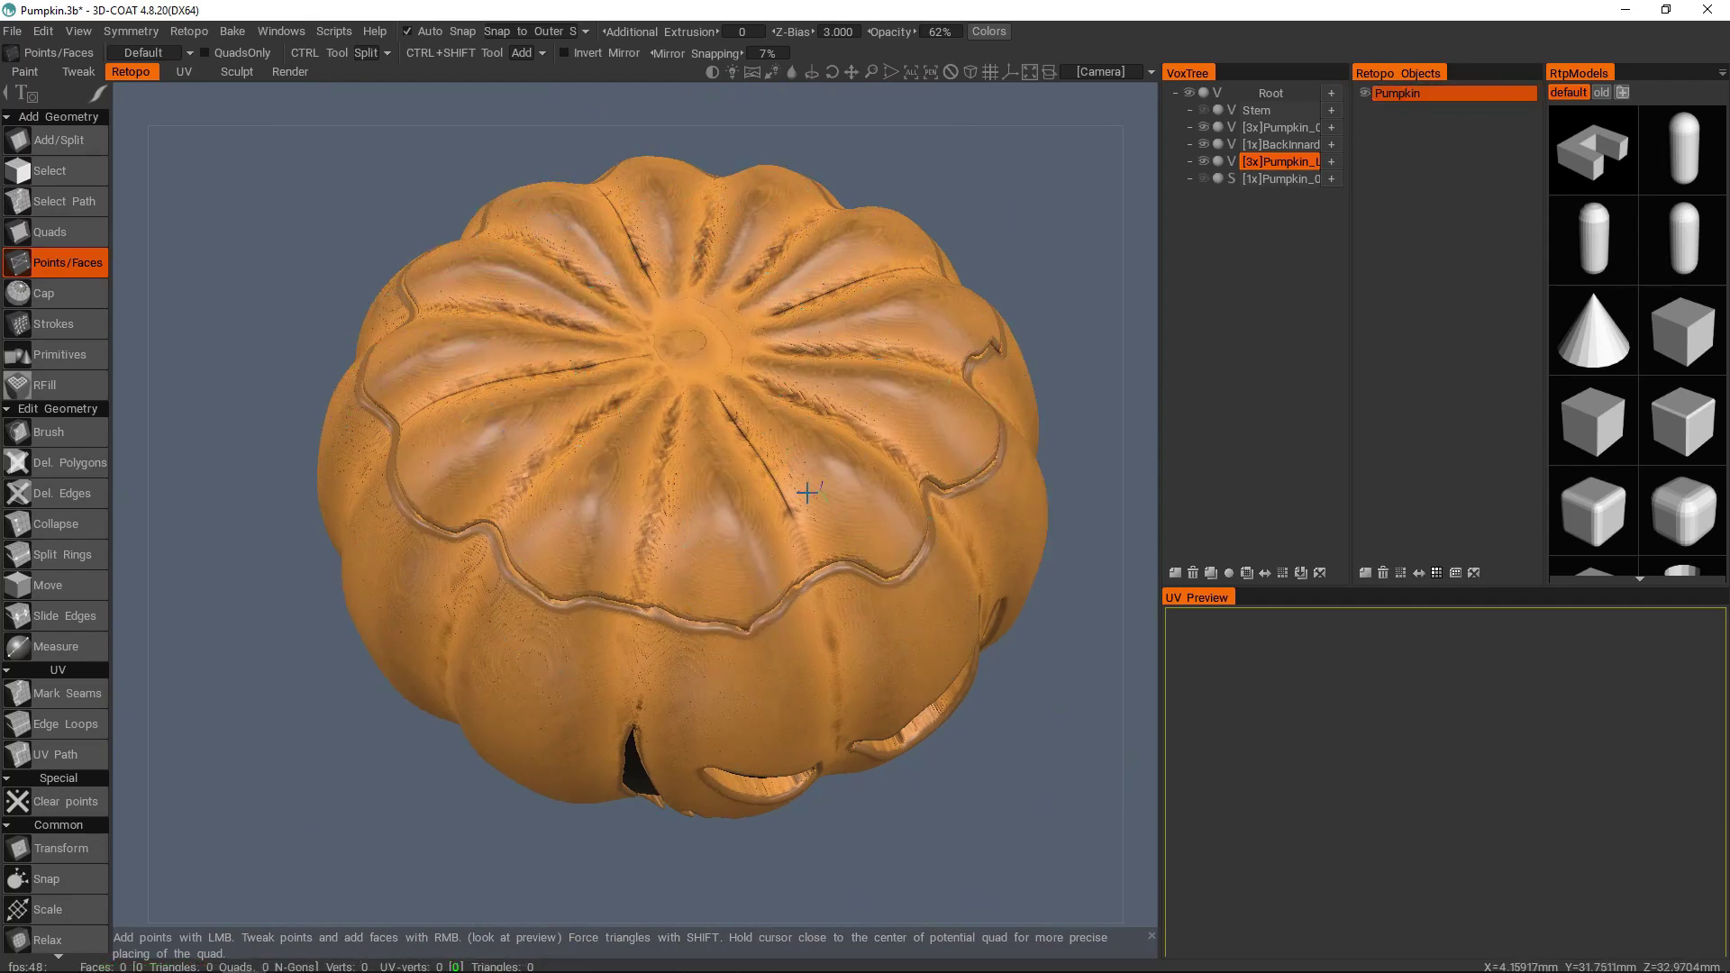
- Switch to the Strokes tool with the pumpkin's side and top in view
alt+drag(808, 493, 753, 440)
alt+middle_drag(753, 440, 831, 411)
alt+drag(721, 504, 812, 488)
middle_drag(814, 488, 785, 494)
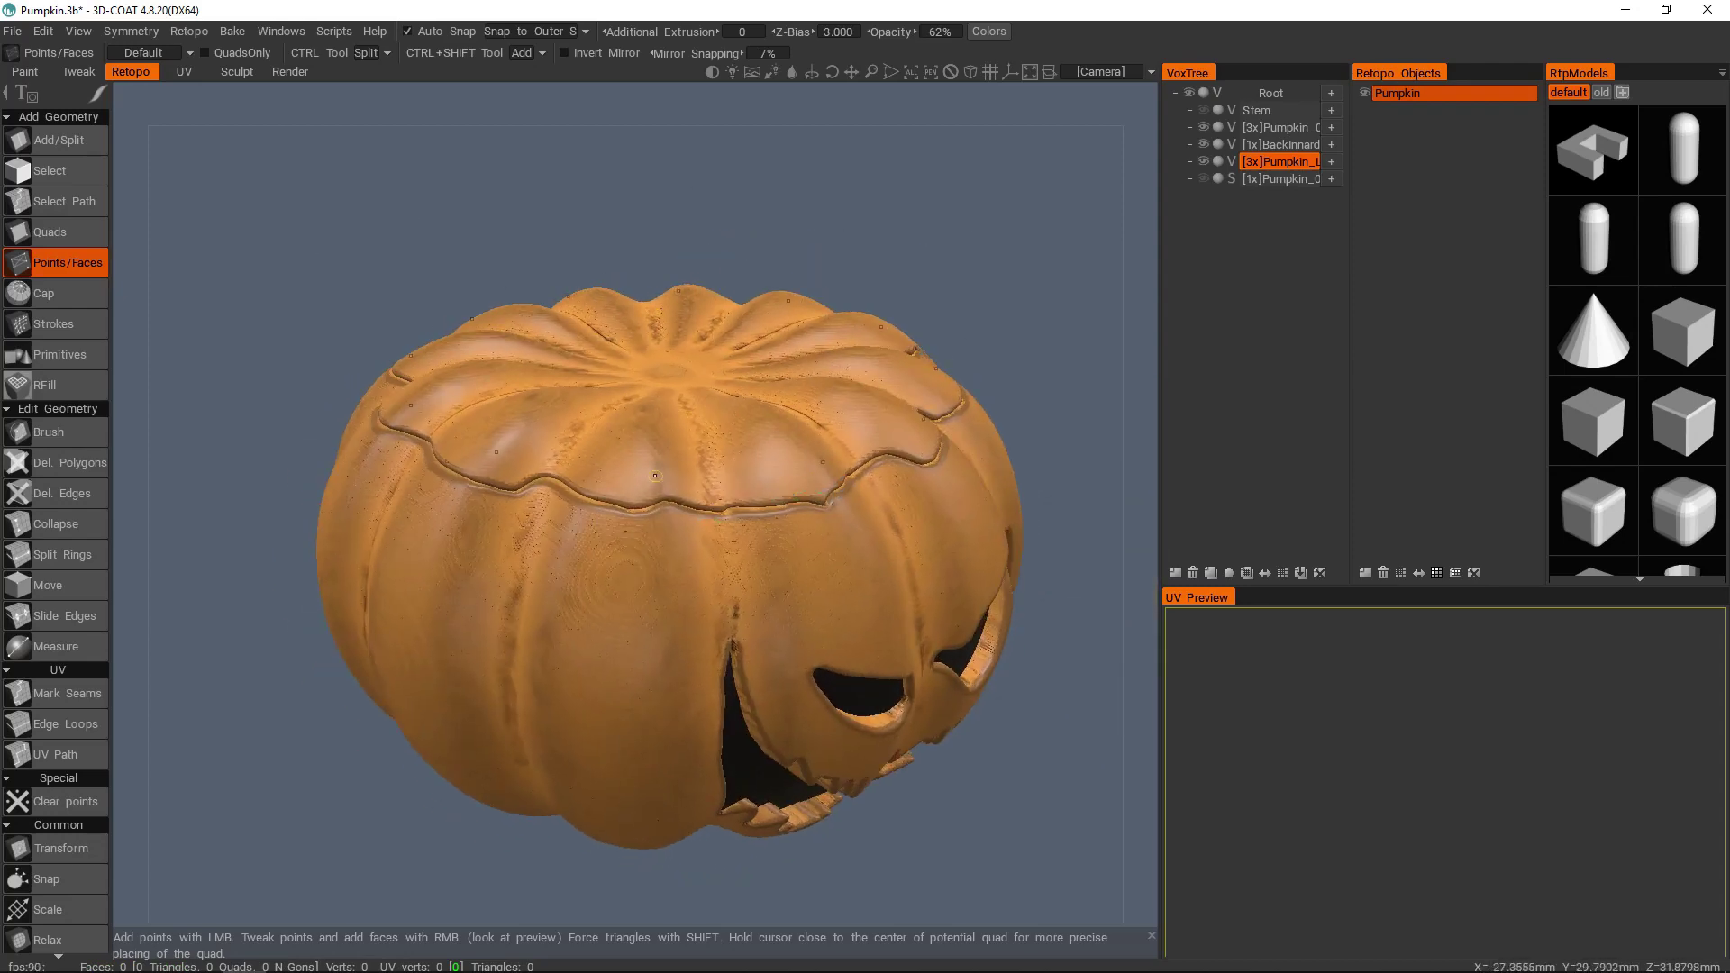
alt+middle_drag(698, 500, 697, 446)
alt+drag(697, 446, 717, 448)
key(space)
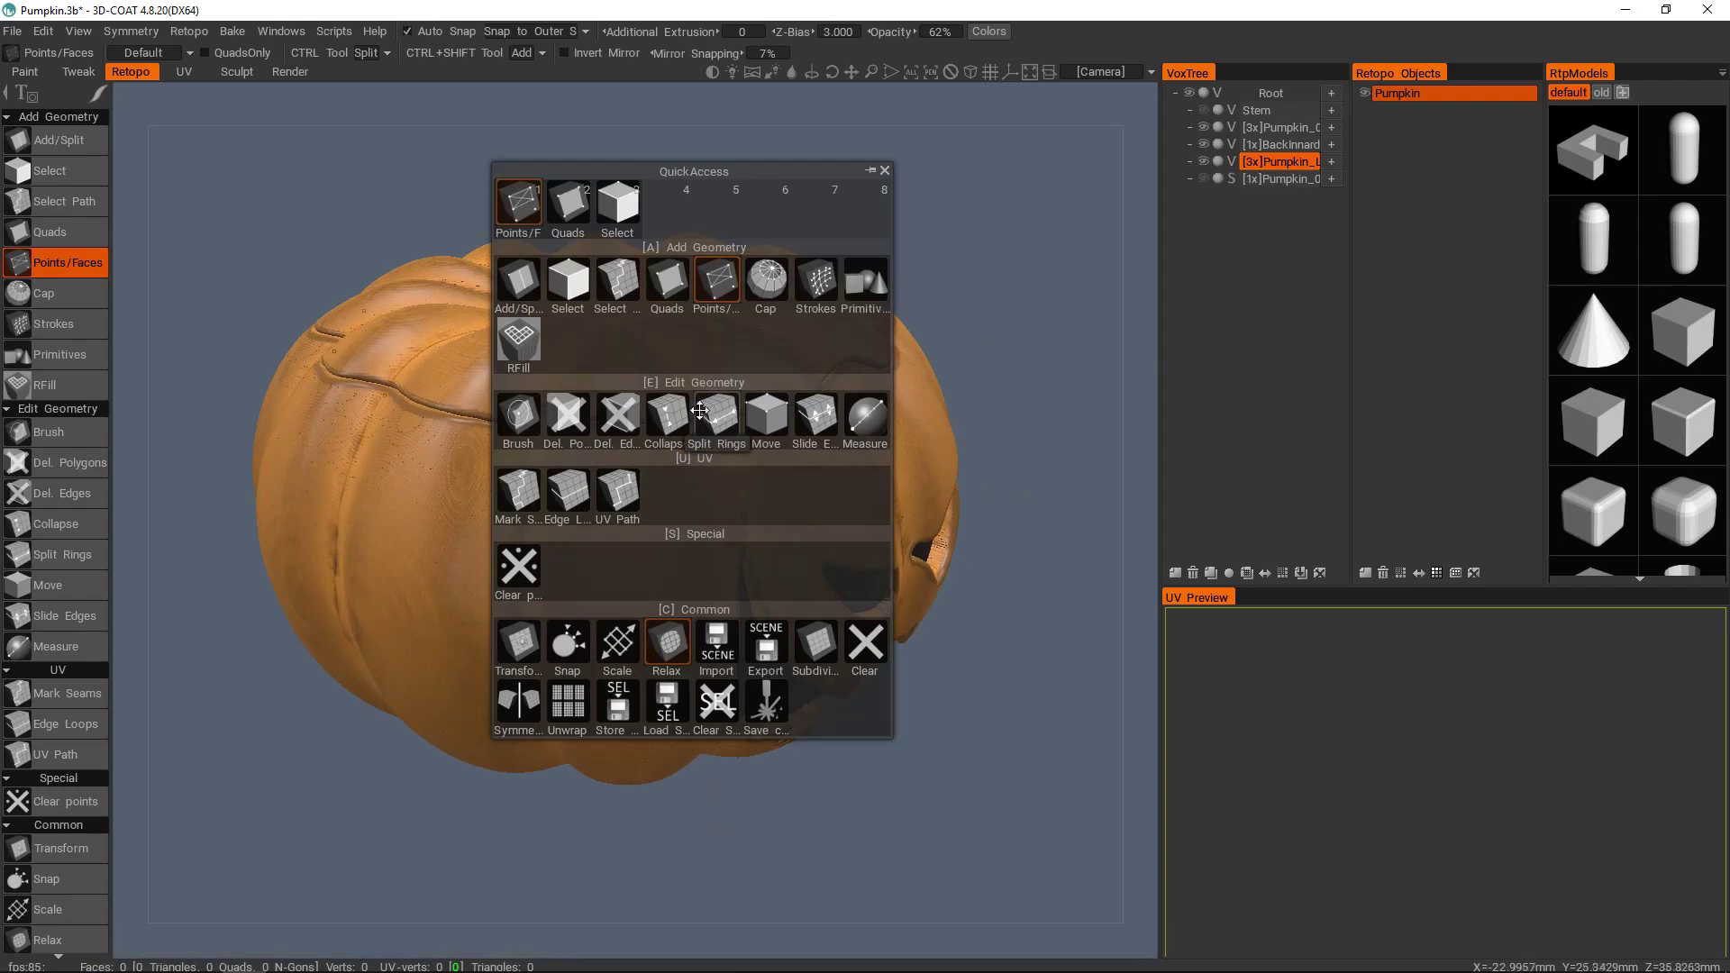
click(807, 288)
mouse_move(670, 390)
middle_down()
mouse_move(675, 338)
mouse_move(636, 306)
middle_up()
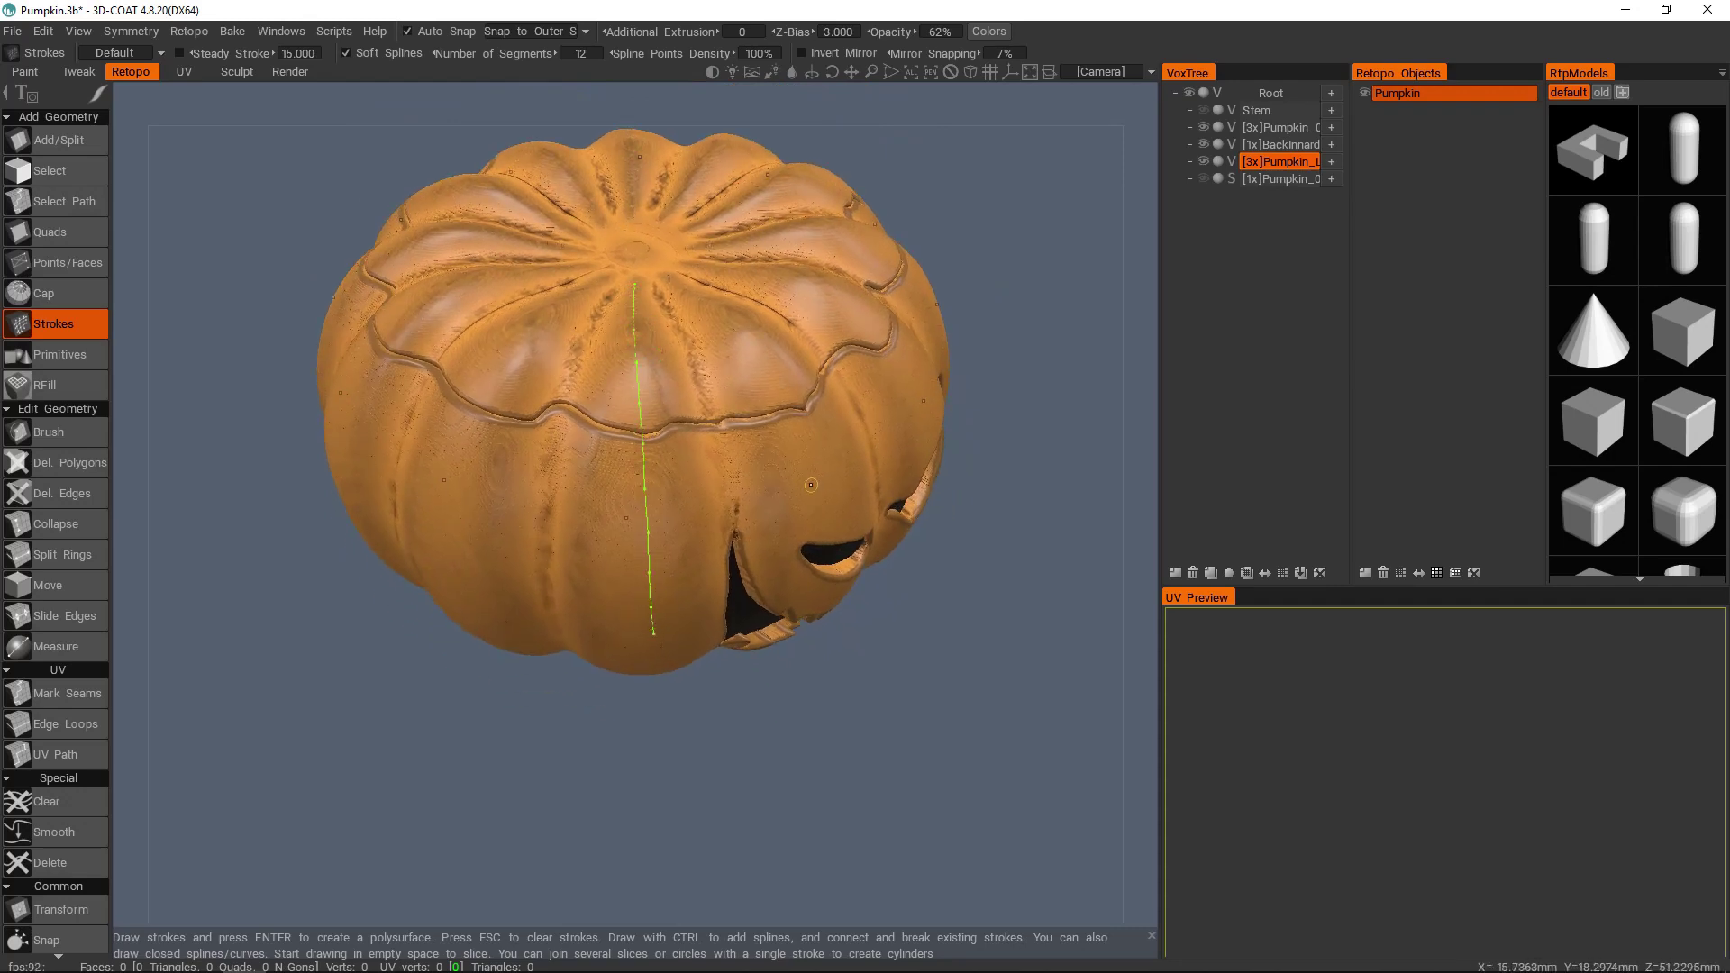
mouse_move(764, 454)
alt+mouse_down()
mouse_move(779, 394)
mouse_move(703, 464)
mouse_move(559, 478)
alt+mouse_up()
key(Escape)
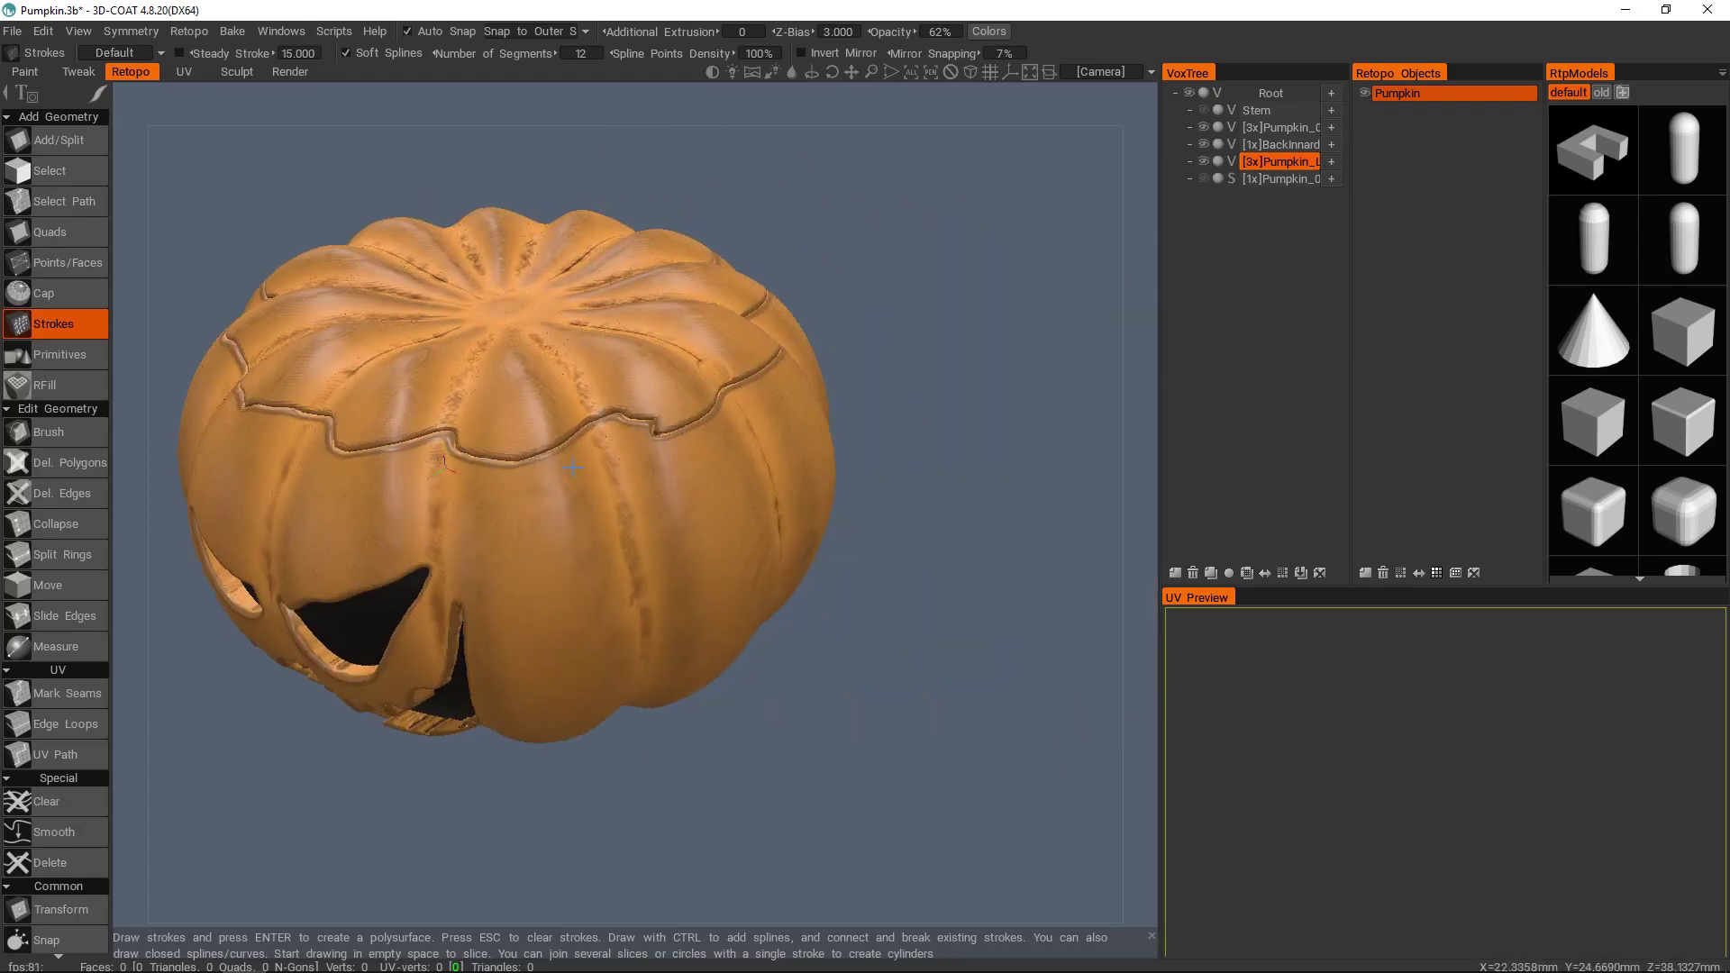
- Draw a stroke down the rib away from the face, from near the top centre to the pumpkin's lower edge
alt+drag(734, 512, 592, 477)
middle_drag(592, 477, 654, 346)
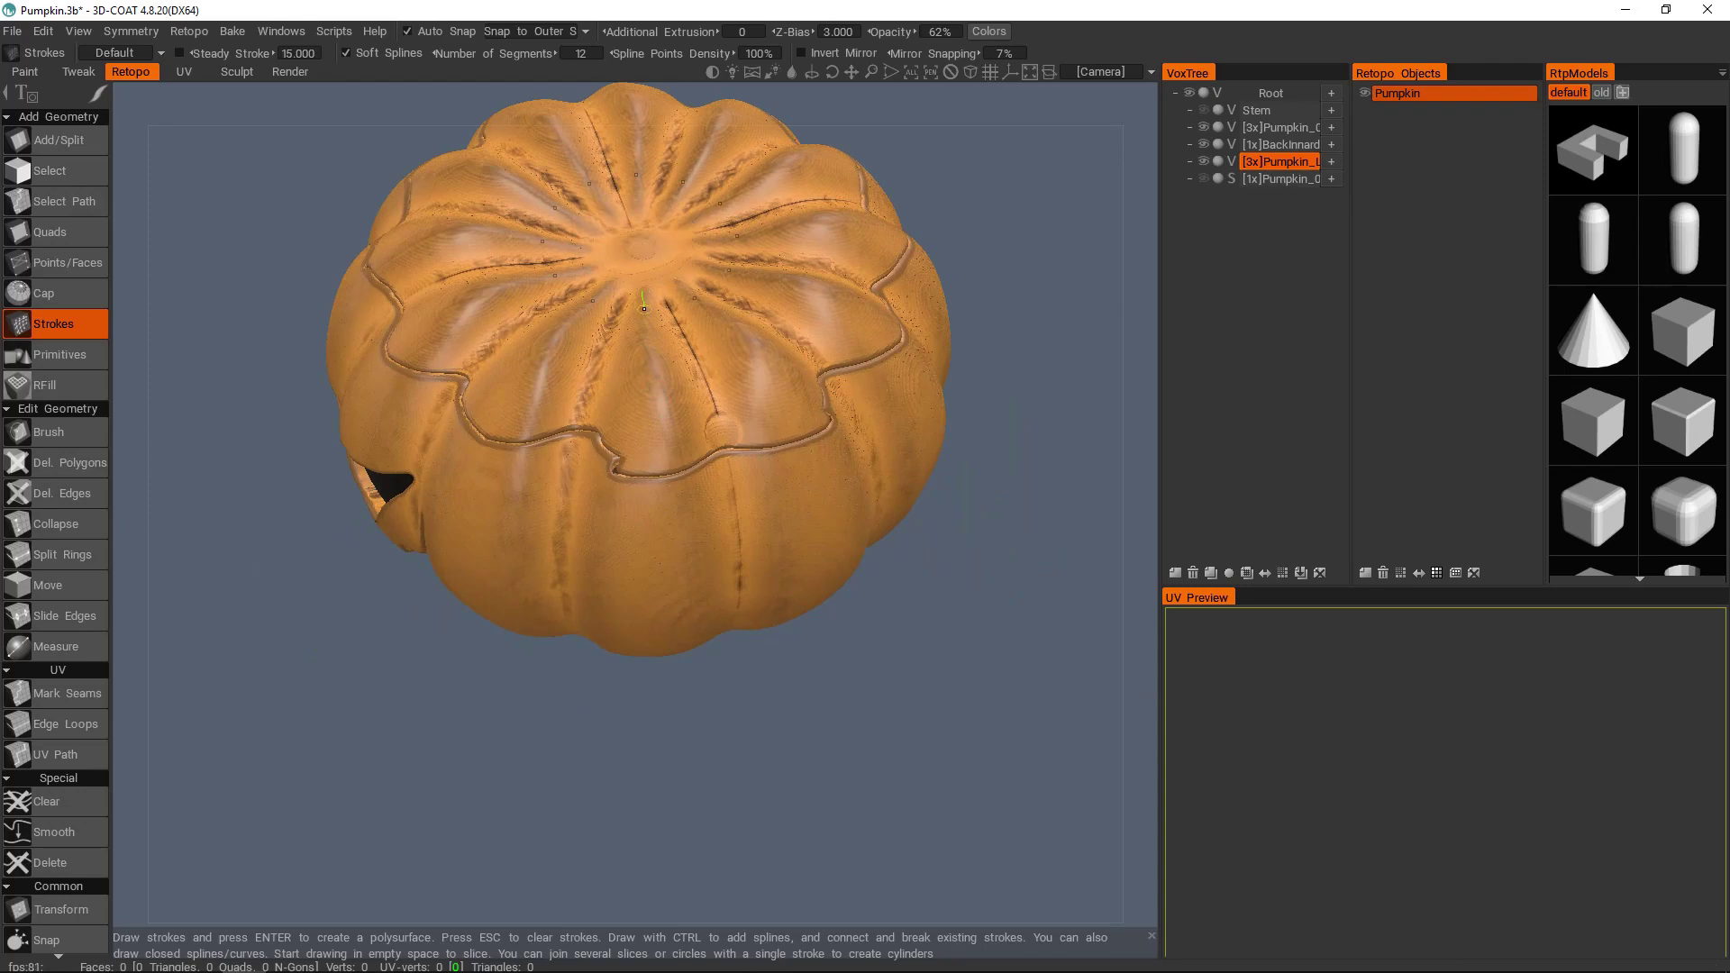
mouse_move(651, 476)
mouse_down()
mouse_move(663, 648)
mouse_move(687, 559)
mouse_move(670, 517)
mouse_up()
mouse_move(636, 597)
middle_down()
mouse_move(715, 529)
mouse_move(695, 819)
mouse_move(631, 293)
middle_up()
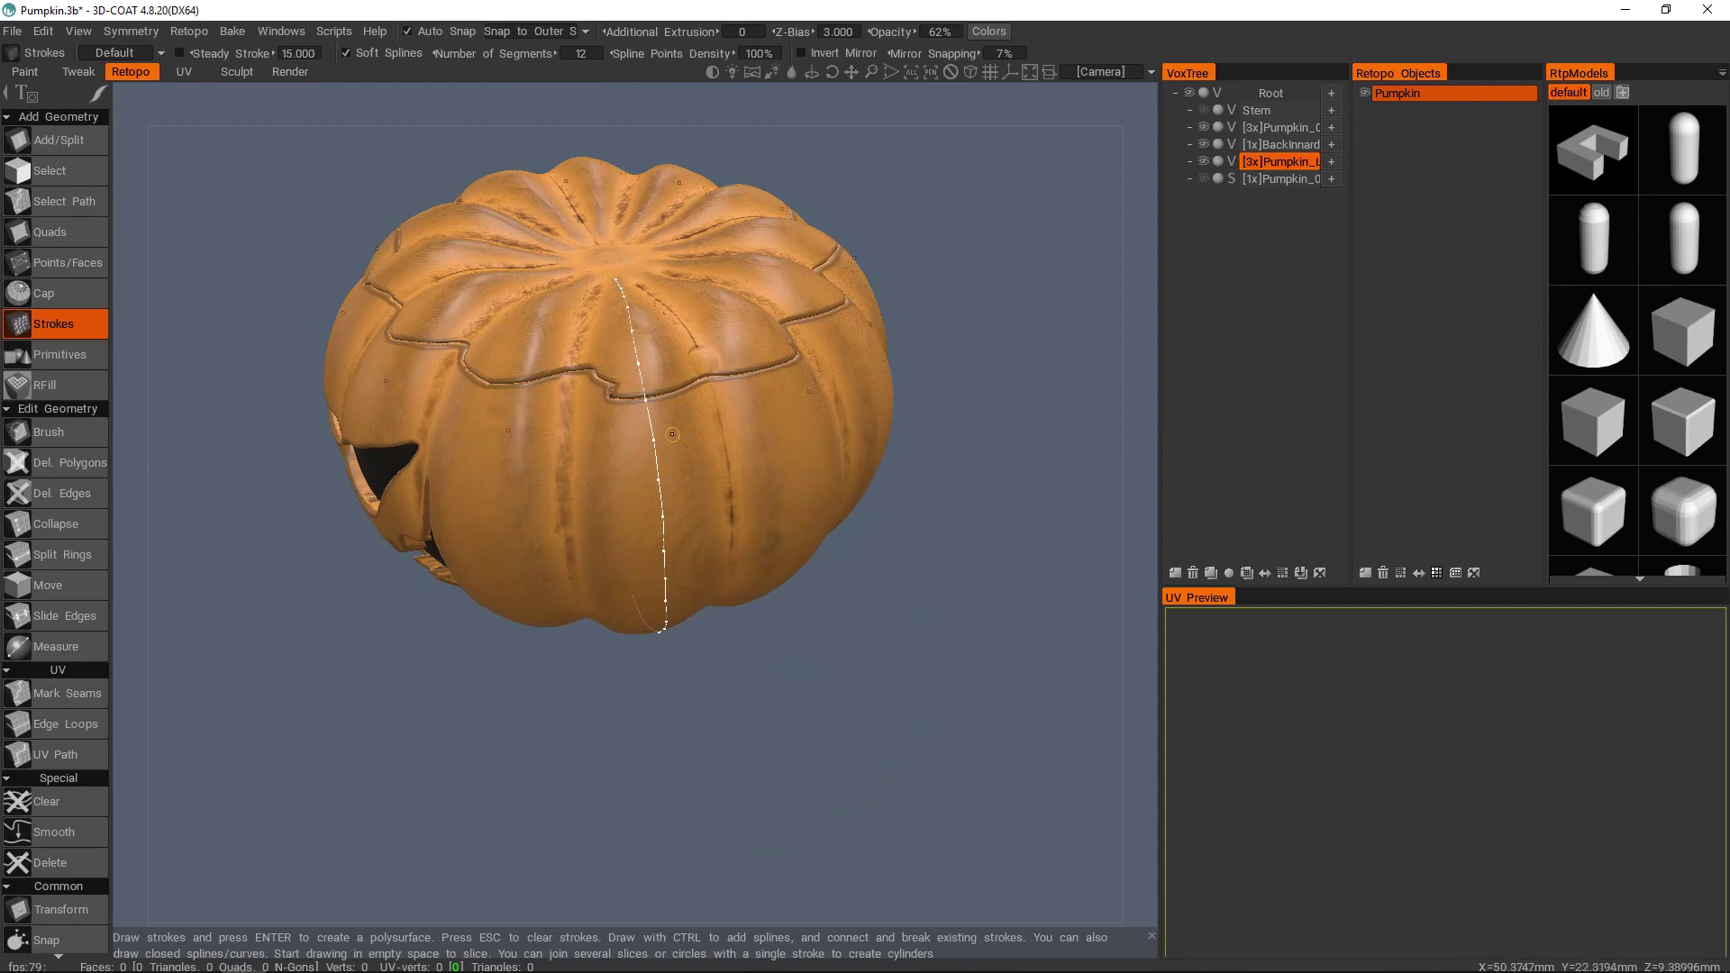
- Examine how the drawn stroke follows the rib from the side and from above
mouse_move(663, 454)
alt+mouse_down()
mouse_move(672, 556)
mouse_move(674, 504)
alt+mouse_up()
alt+middle_drag(674, 486, 677, 582)
alt+right_drag(677, 581, 695, 443)
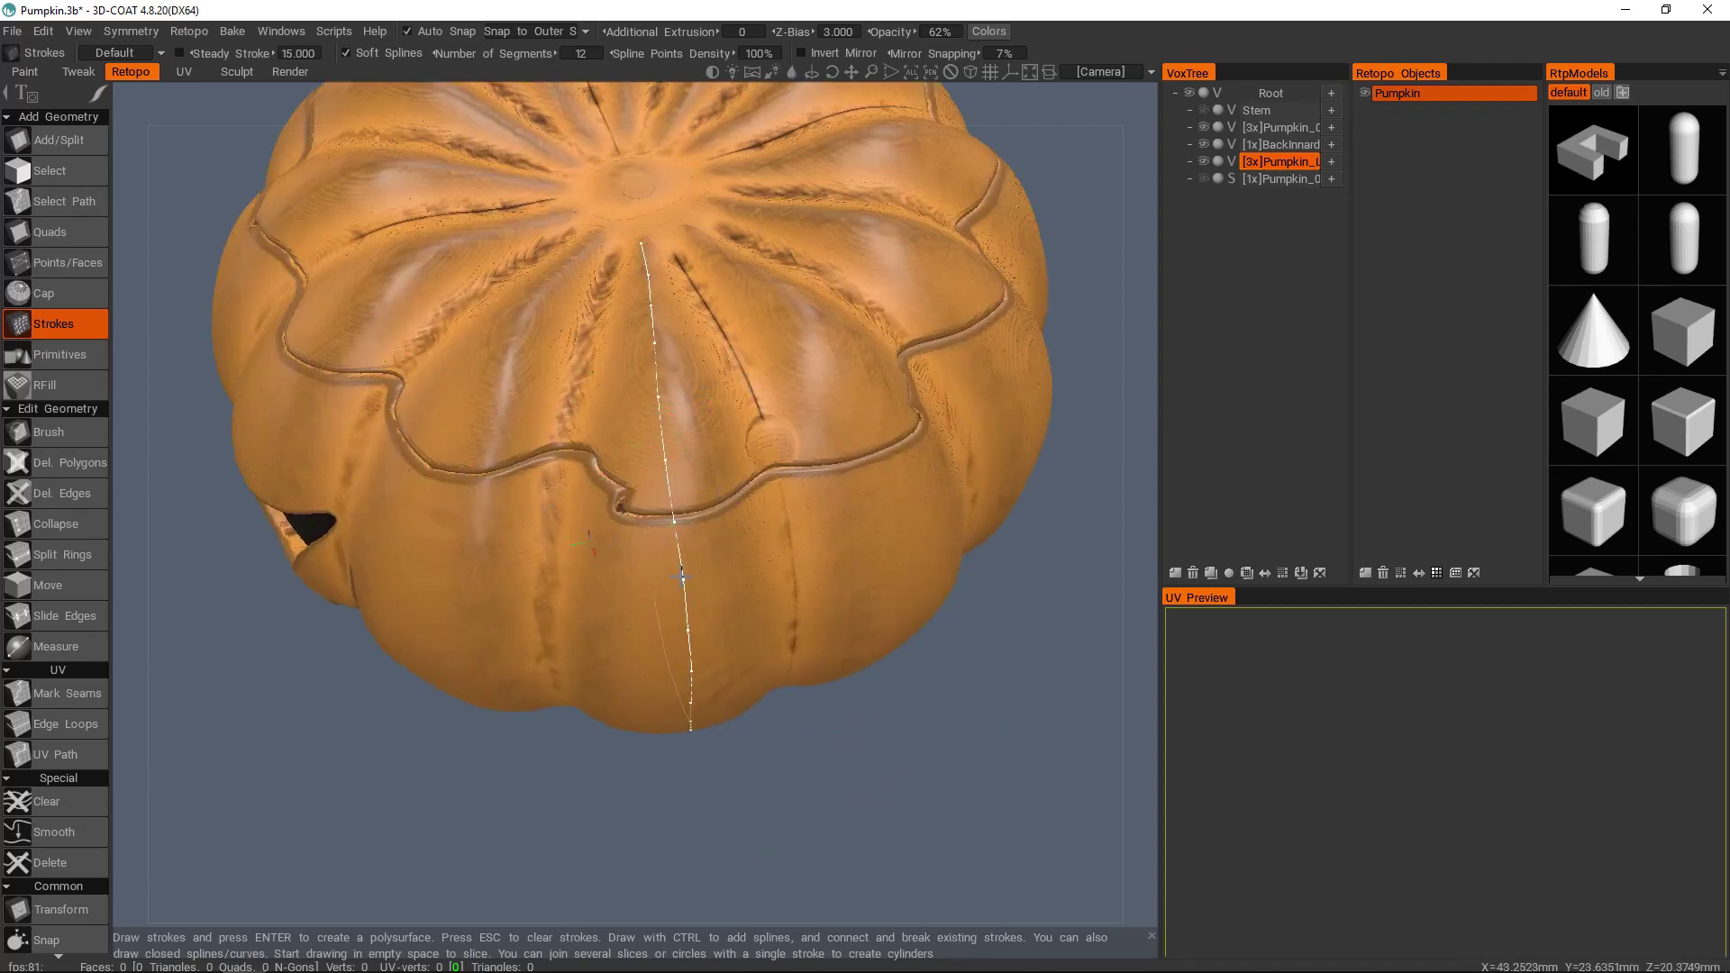
scroll(720, 591, down, 3)
mouse_move(687, 564)
middle_down()
mouse_move(685, 419)
mouse_move(674, 433)
middle_up()
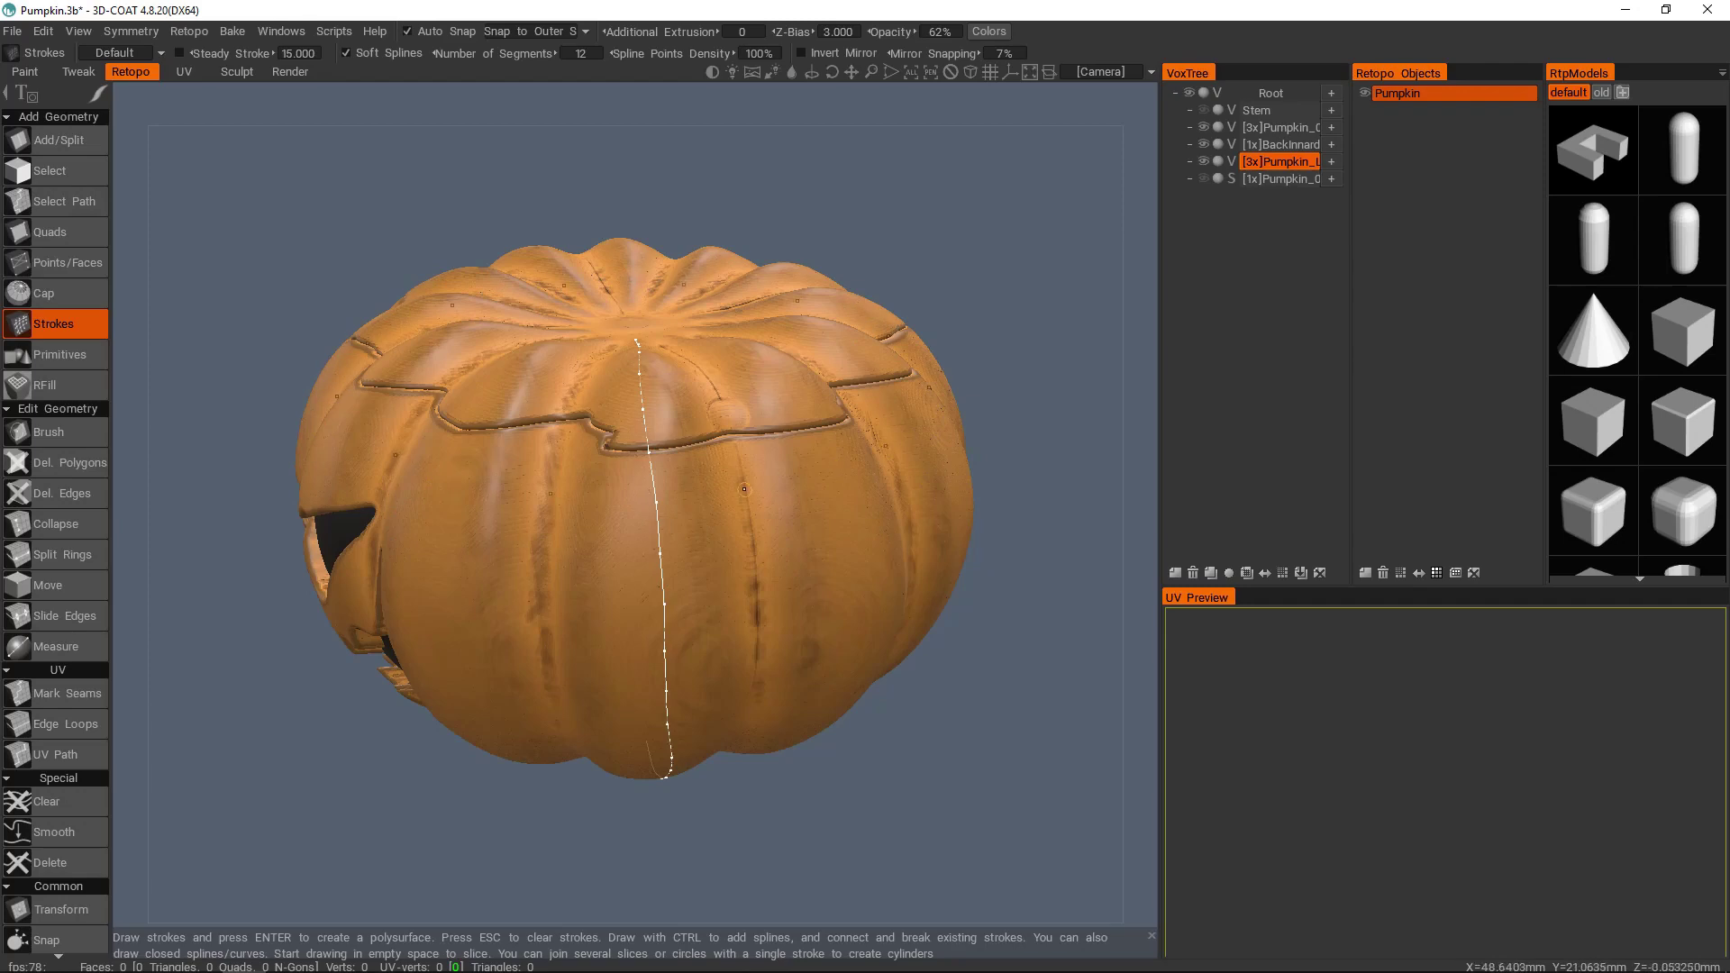
scroll(725, 475, down, 3)
middle_drag(721, 477, 688, 495)
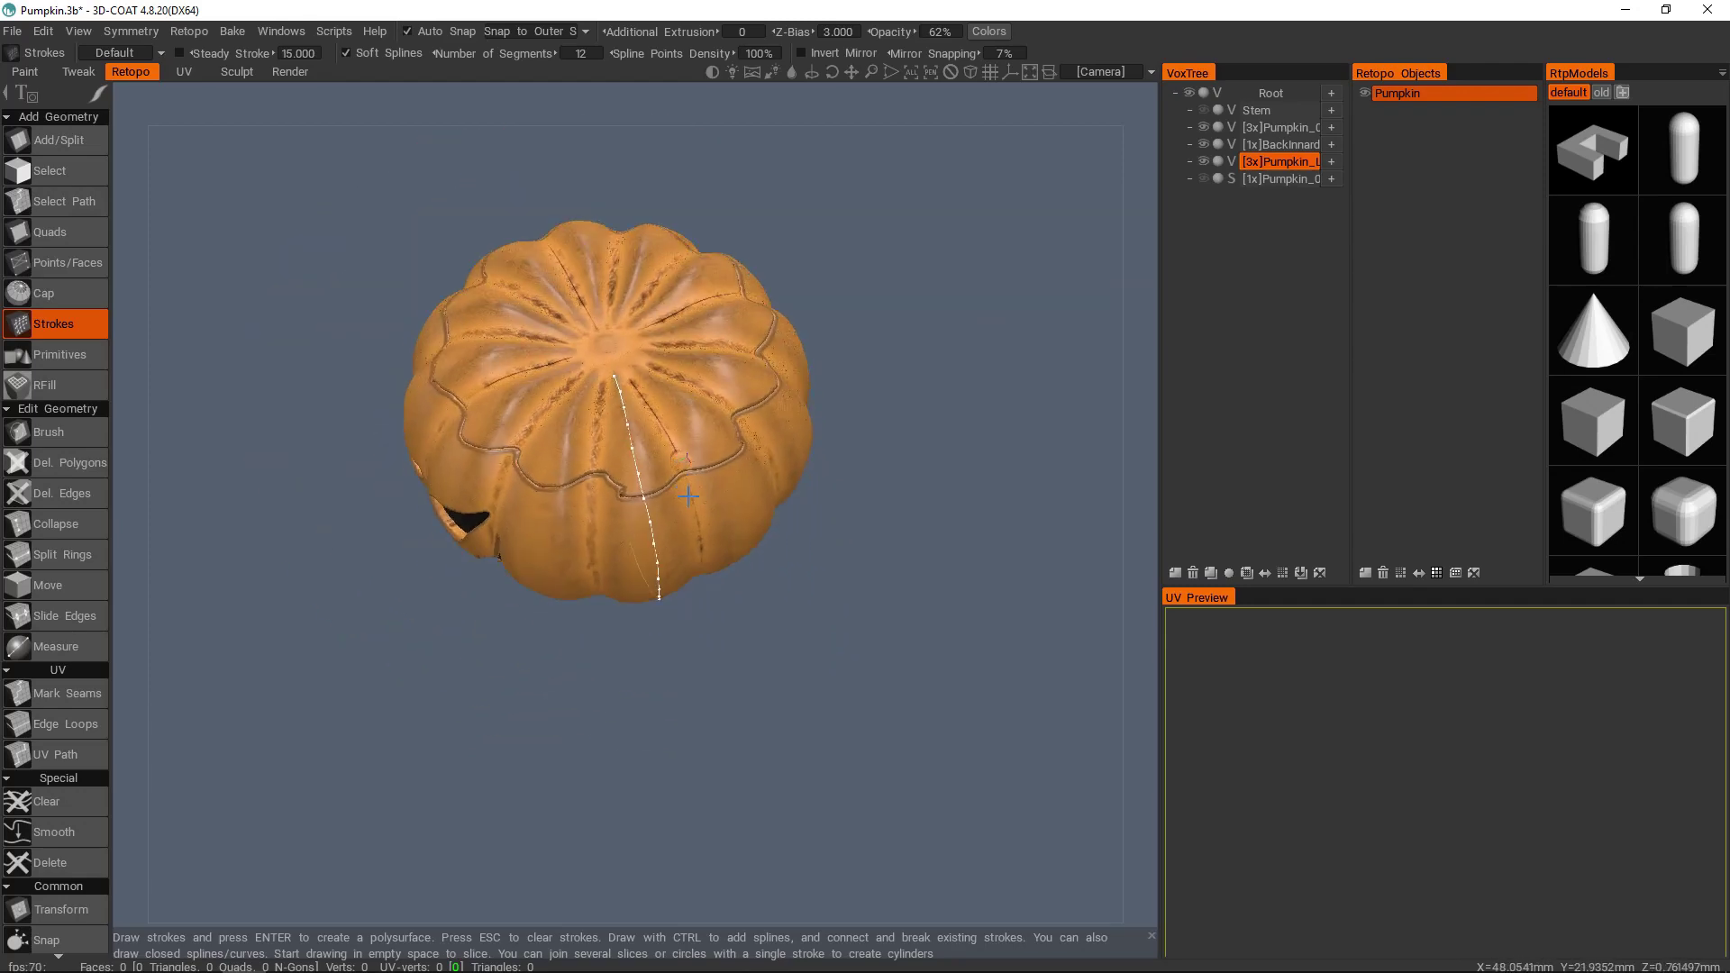
scroll(667, 484, up, 4)
alt+middle_drag(665, 406, 675, 438)
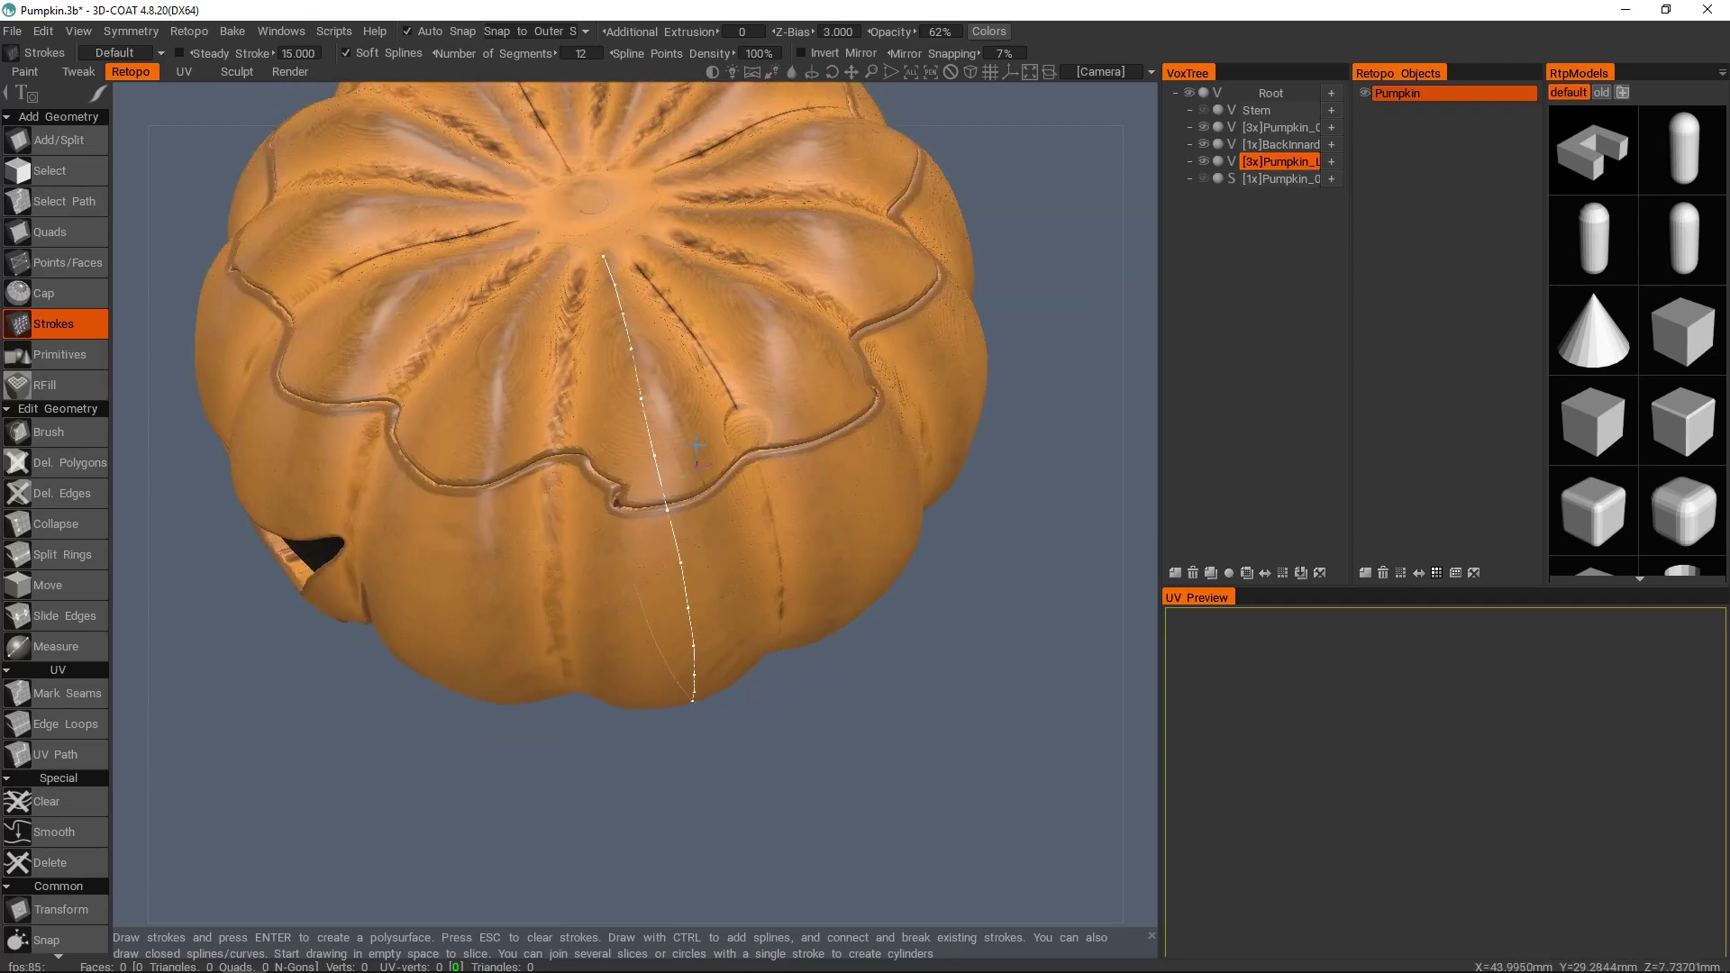
scroll(666, 410, down, 3)
alt+drag(668, 396, 663, 403)
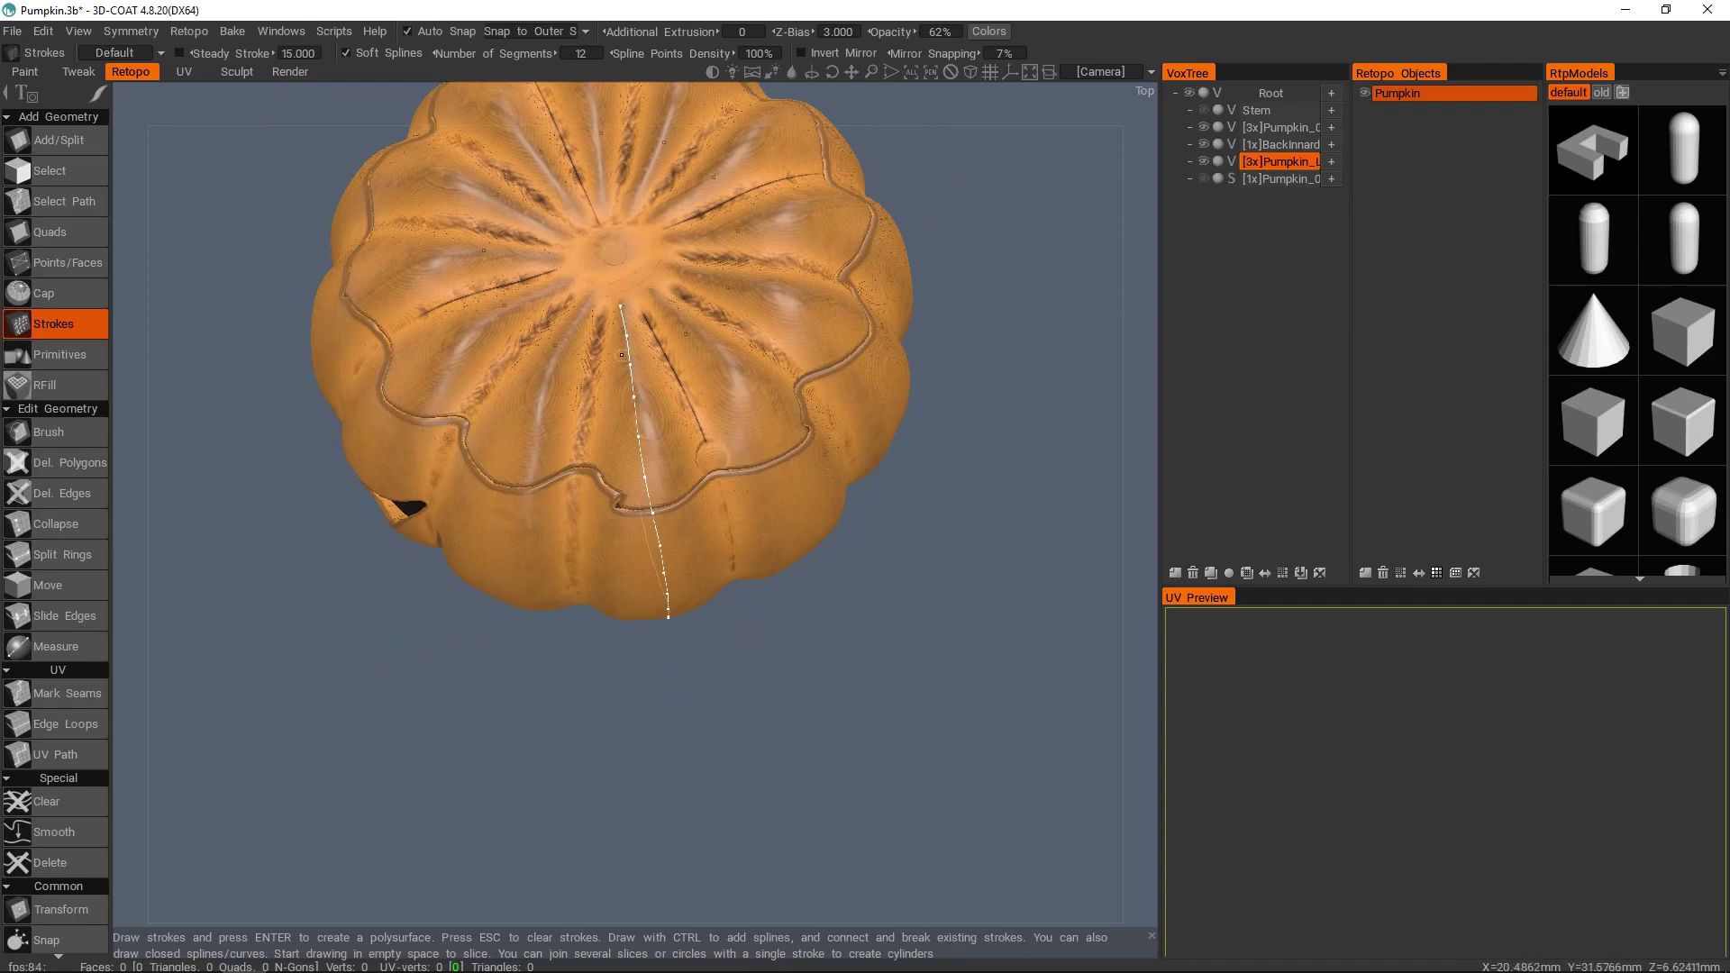
scroll(622, 355, up, 3)
middle_drag(631, 369, 641, 391)
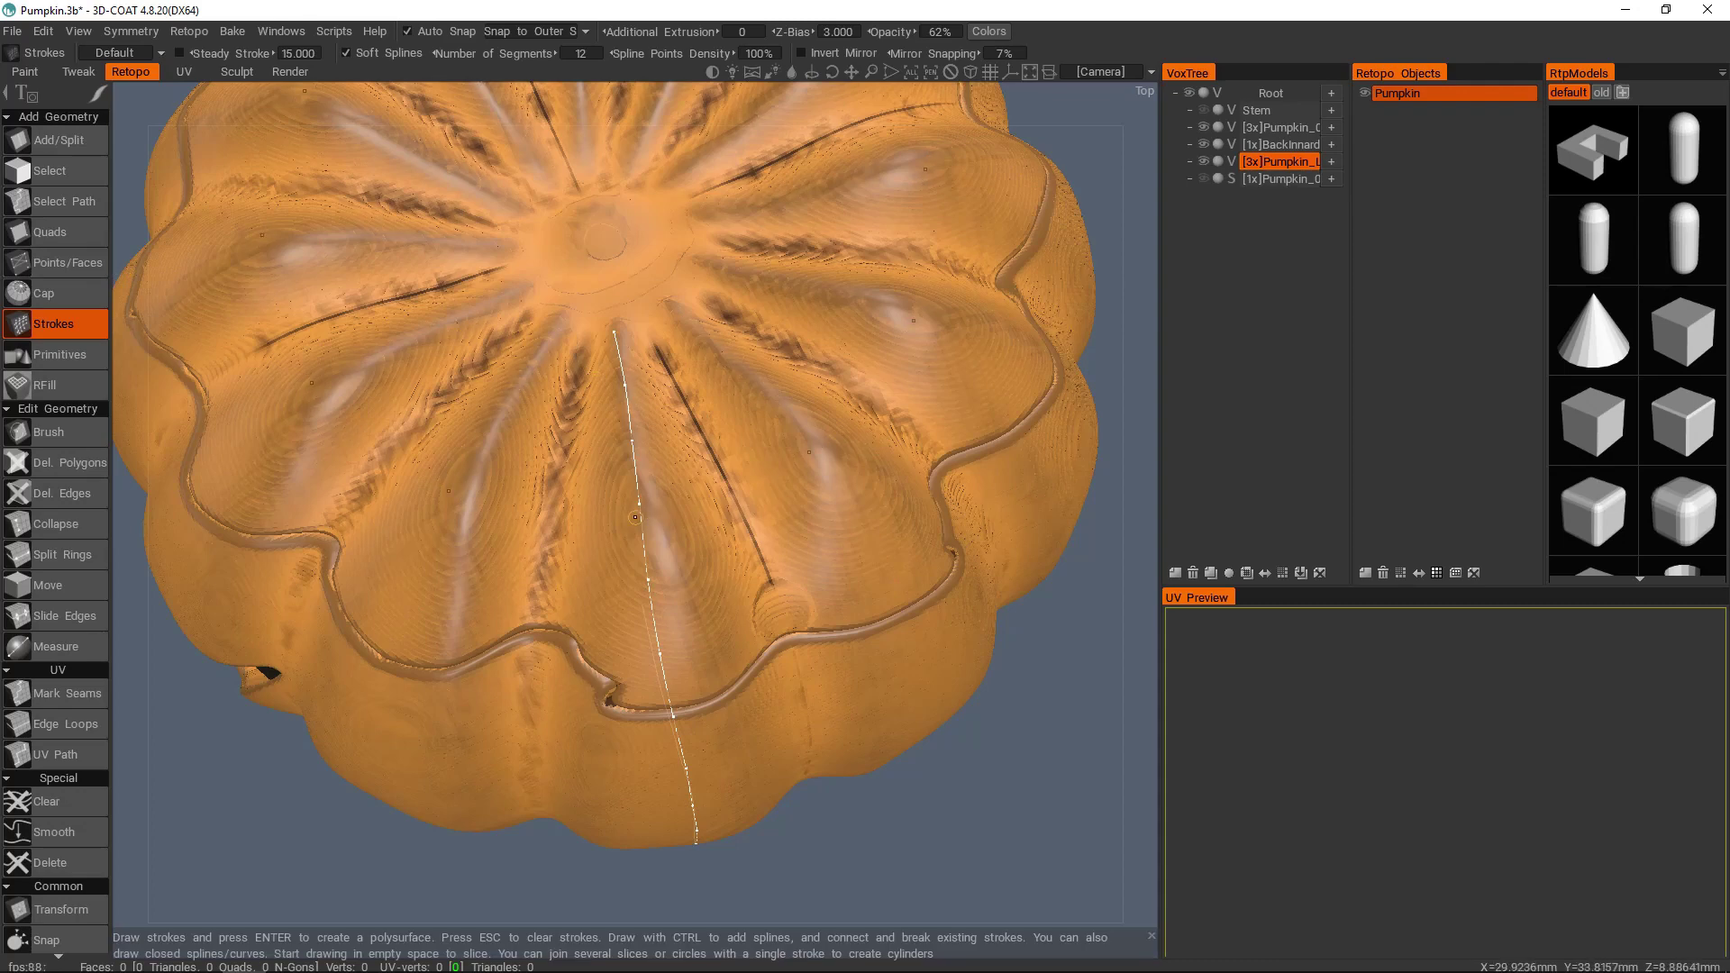
- Inspect the first rib stroke's full path from the top centre around the pumpkin's side and lower curve
alt+middle_drag(617, 555, 621, 533)
alt+drag(621, 533, 621, 415)
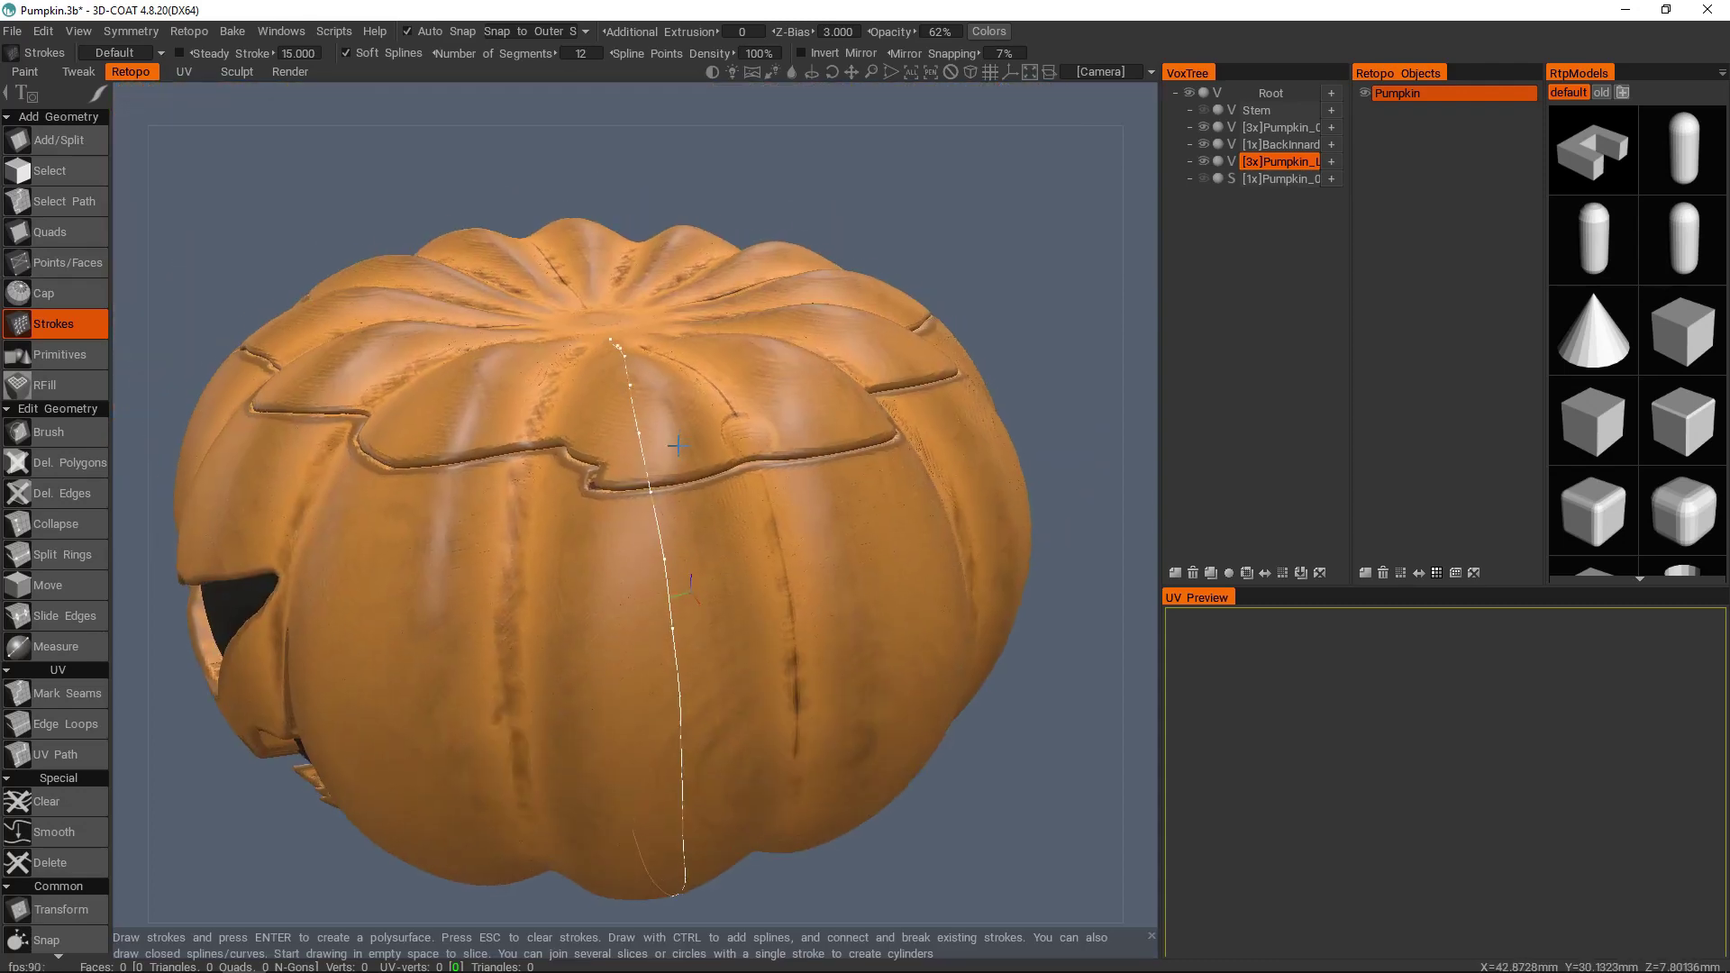
alt+right_drag(622, 414, 622, 432)
alt+drag(622, 432, 623, 465)
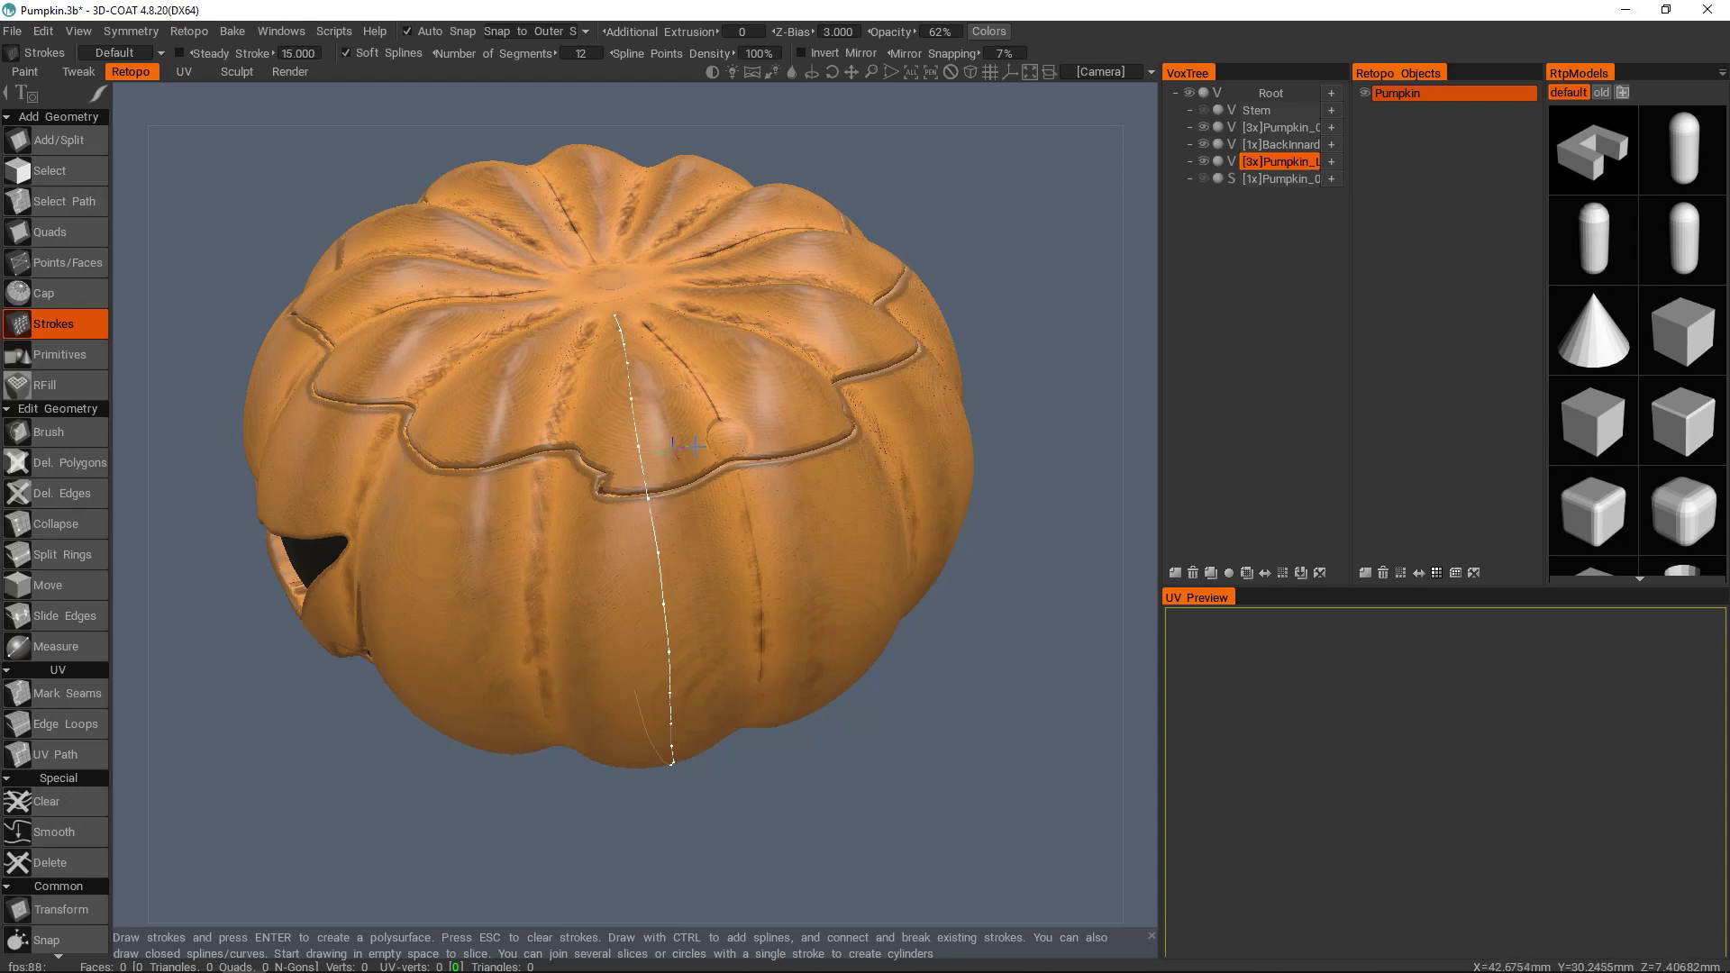
alt+right_drag(672, 447, 702, 408)
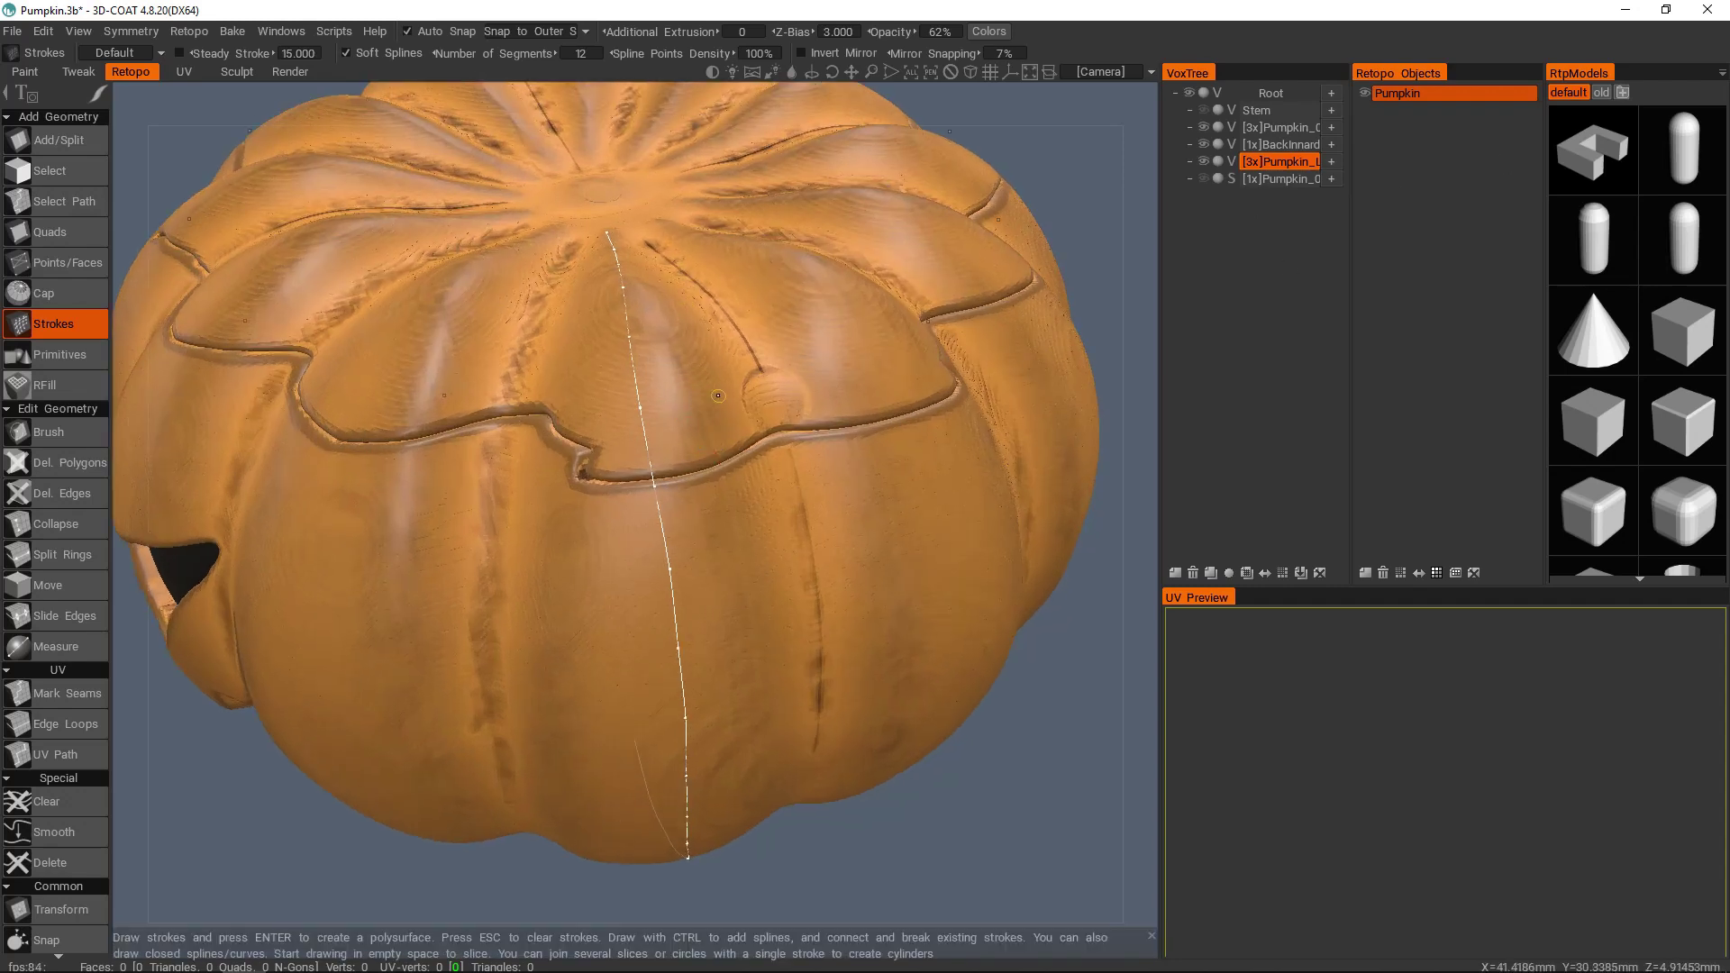
alt+drag(704, 389, 665, 338)
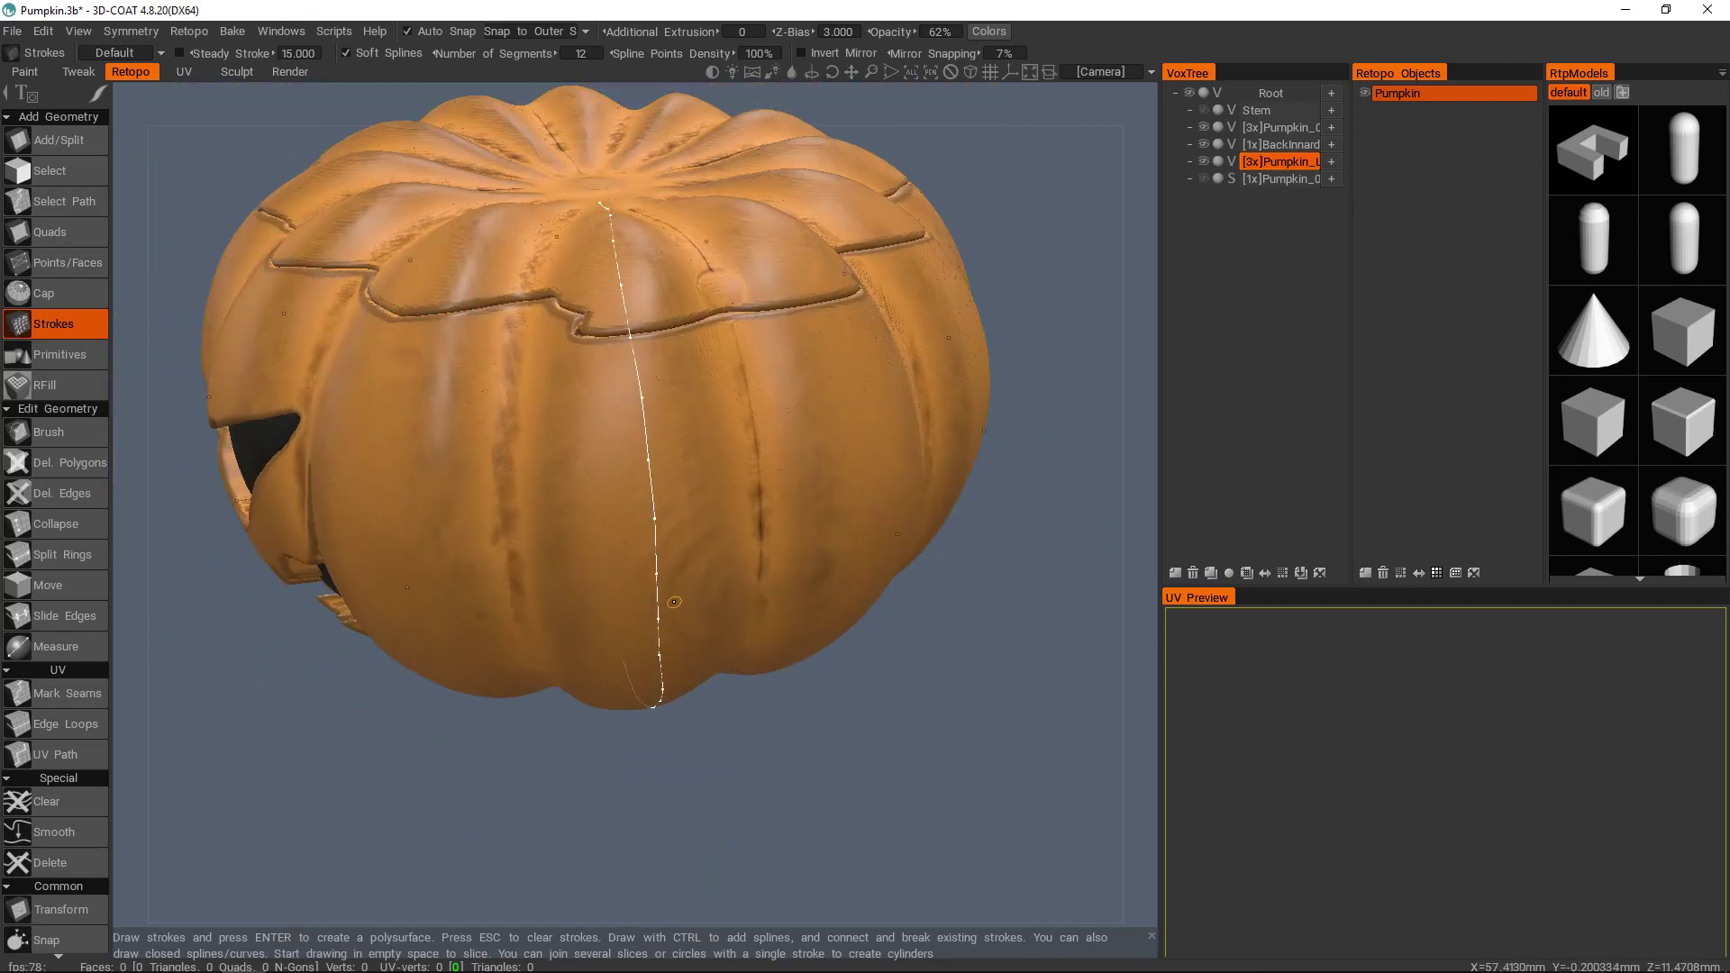
mouse_move(678, 605)
alt+mouse_down()
mouse_move(669, 406)
mouse_move(679, 571)
alt+mouse_up()
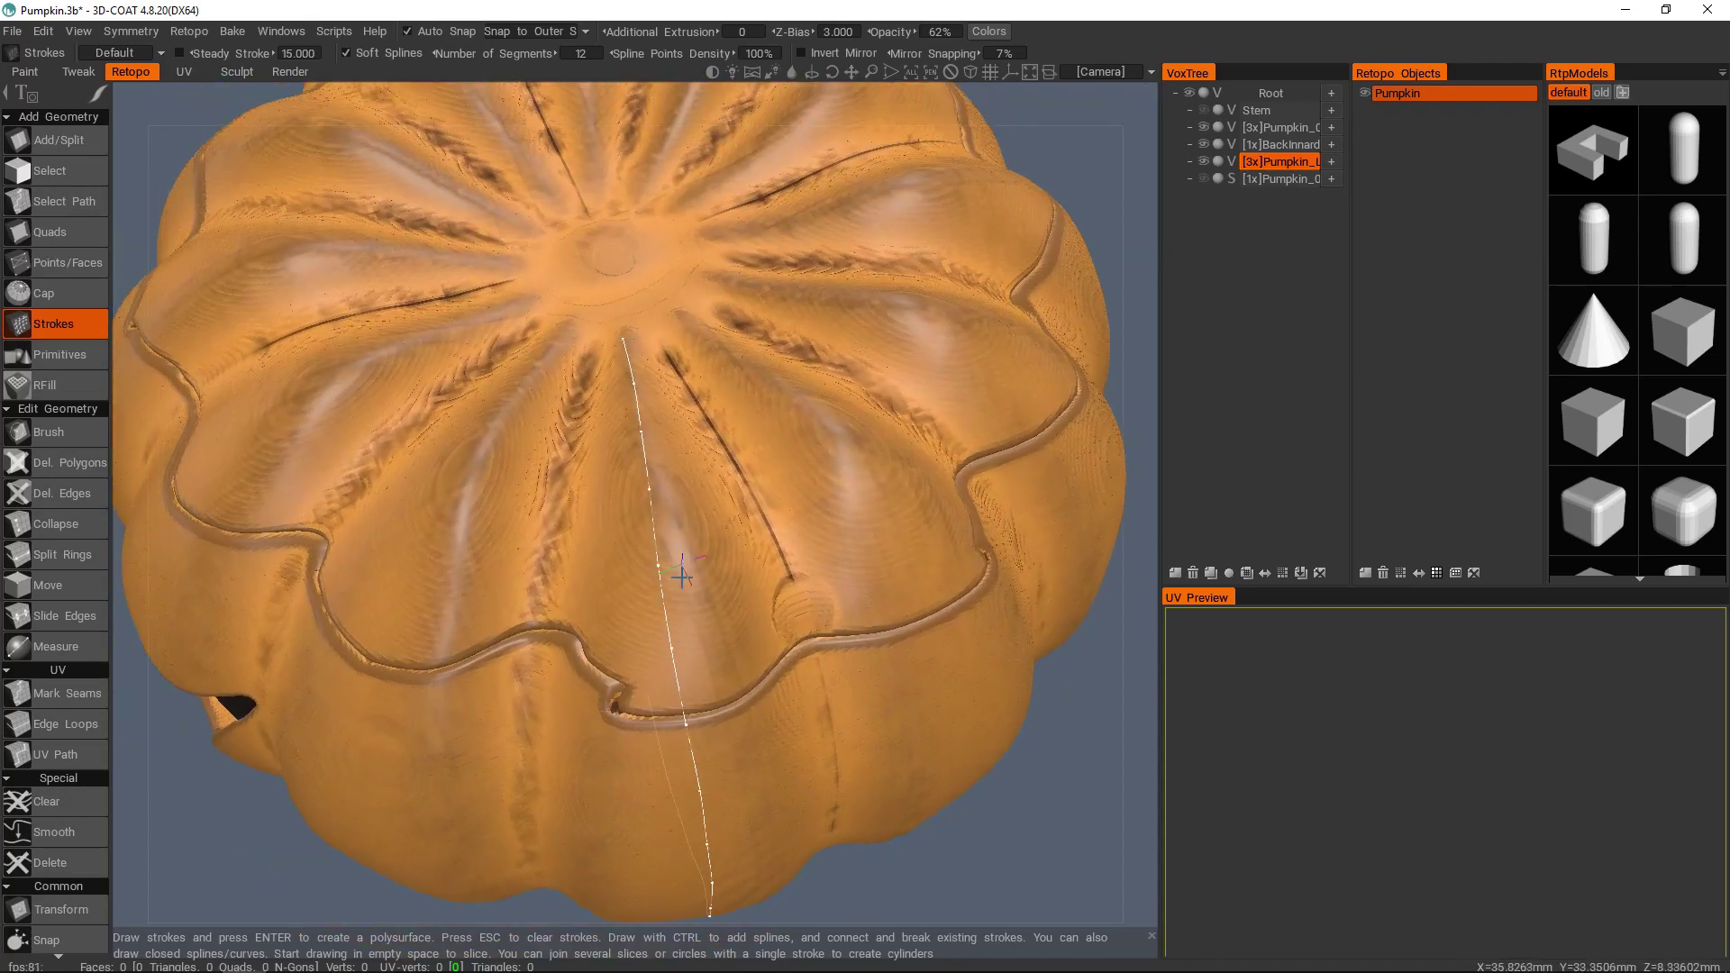
alt+right_drag(680, 571, 669, 465)
alt+drag(669, 465, 606, 334)
- Draw a second lengthwise stroke beside the rib's crease away from the face, from near the top centre around to the underside
alt+right_drag(660, 385, 692, 577)
alt+drag(692, 577, 737, 491)
alt+right_drag(737, 491, 731, 387)
alt+drag(732, 388, 726, 416)
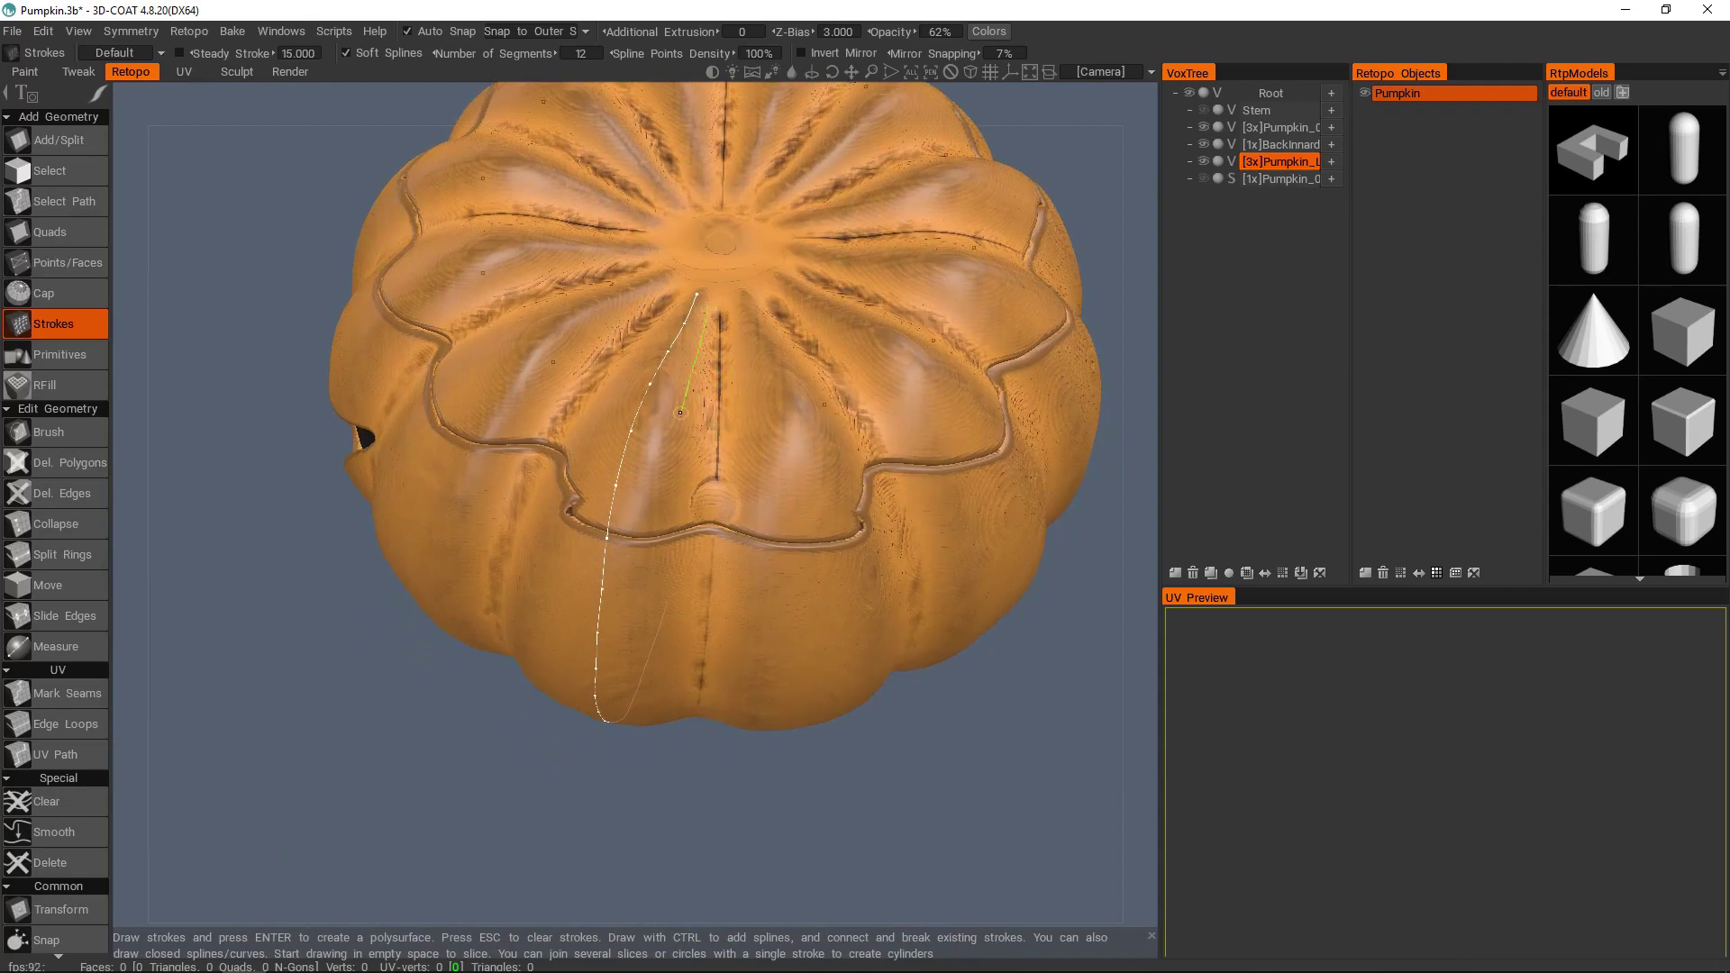
mouse_move(643, 630)
mouse_down()
mouse_move(654, 689)
mouse_move(691, 599)
mouse_up()
alt+middle_drag(691, 598, 679, 342)
alt+drag(672, 482, 673, 410)
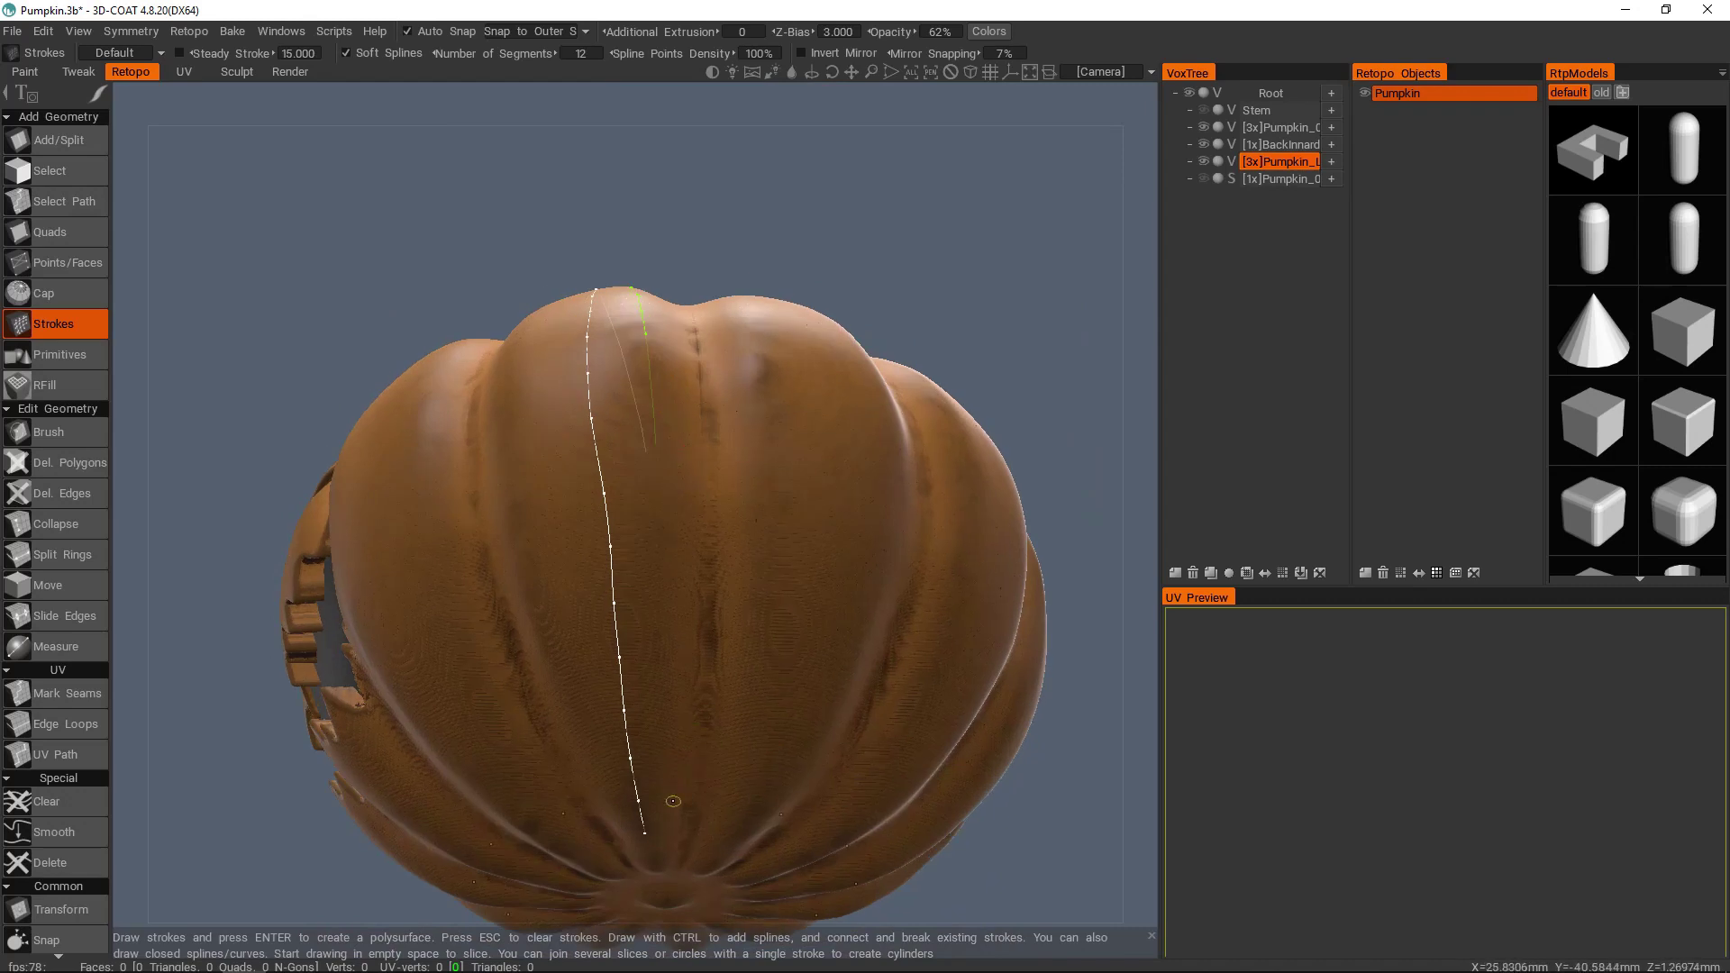
alt+drag(675, 712, 663, 682)
drag(678, 773, 660, 522)
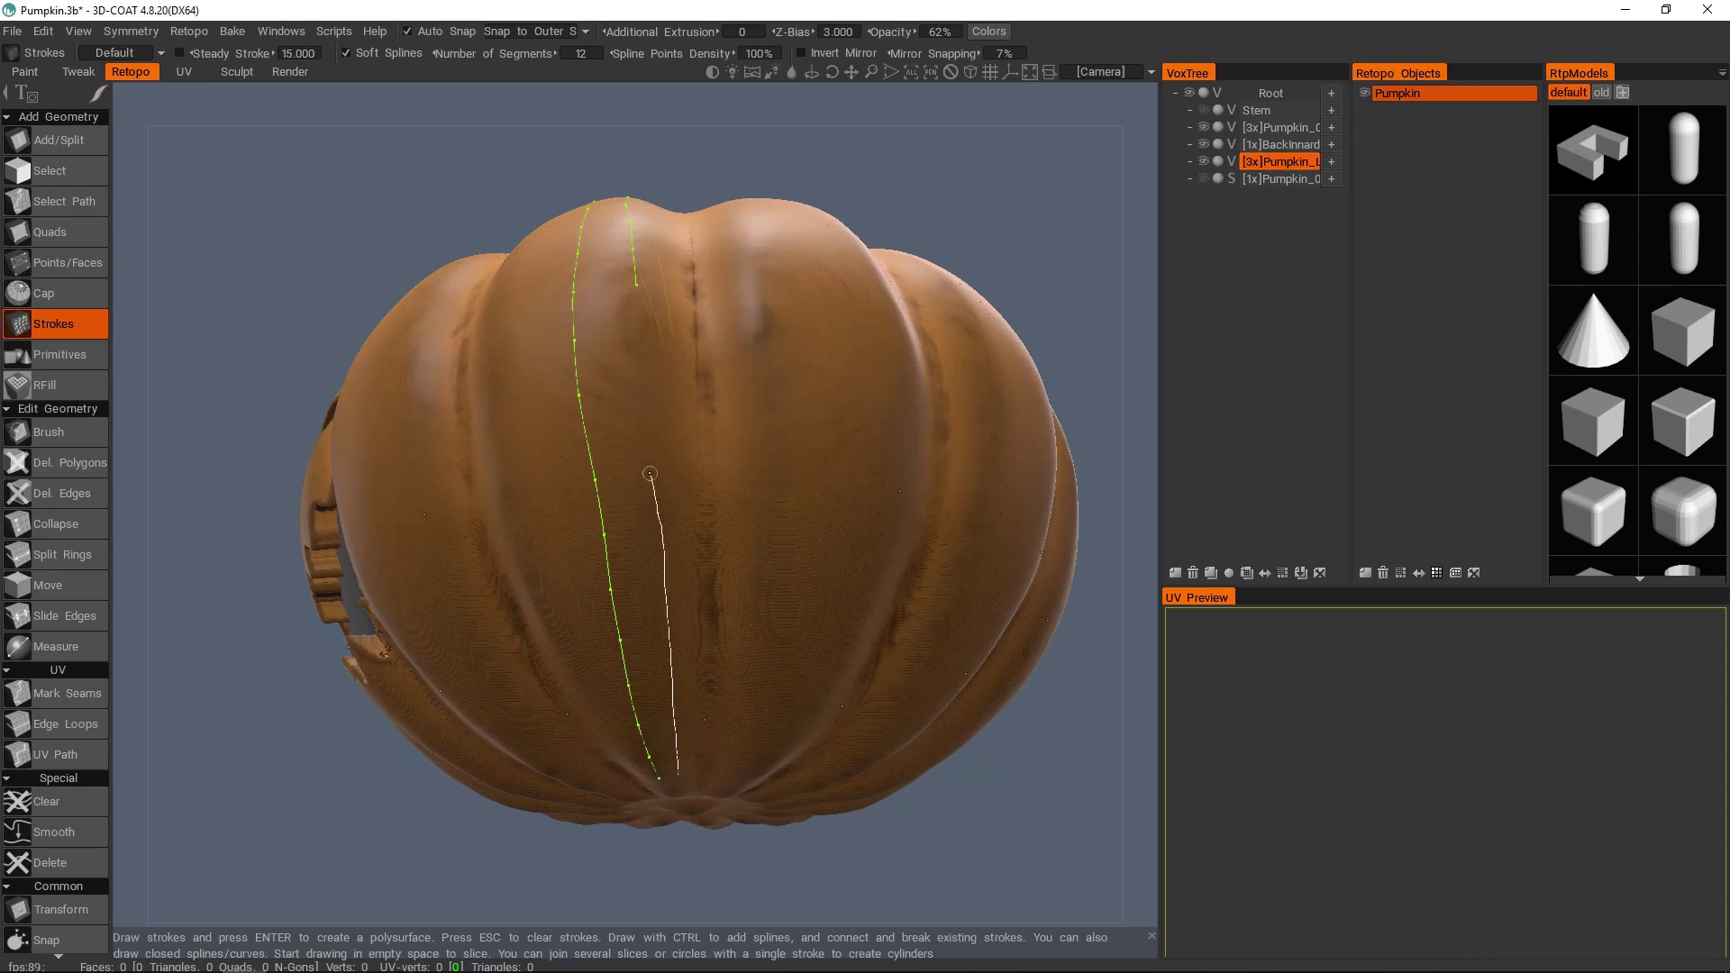
drag(634, 299, 635, 285)
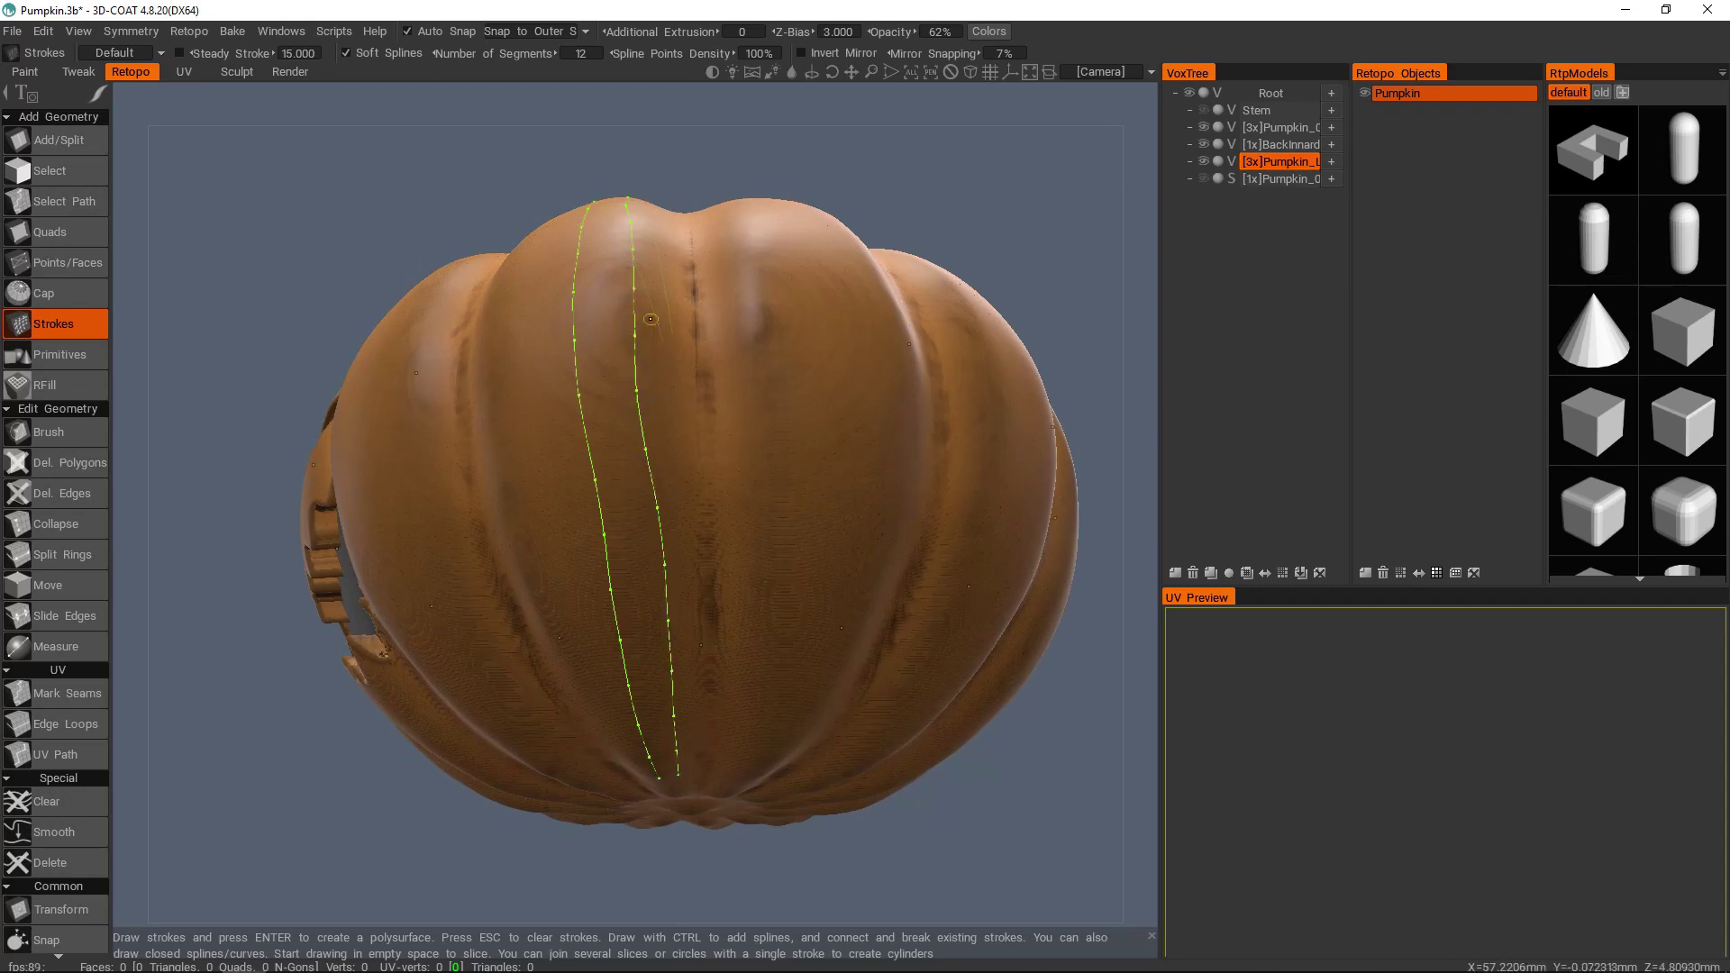
- Draw a third lengthwise stroke along the rib's face-side edge, from near the top centre around to the underside
mouse_move(652, 389)
alt+mouse_down()
mouse_move(796, 382)
mouse_move(614, 495)
mouse_move(579, 603)
alt+mouse_up()
alt+drag(580, 731, 641, 597)
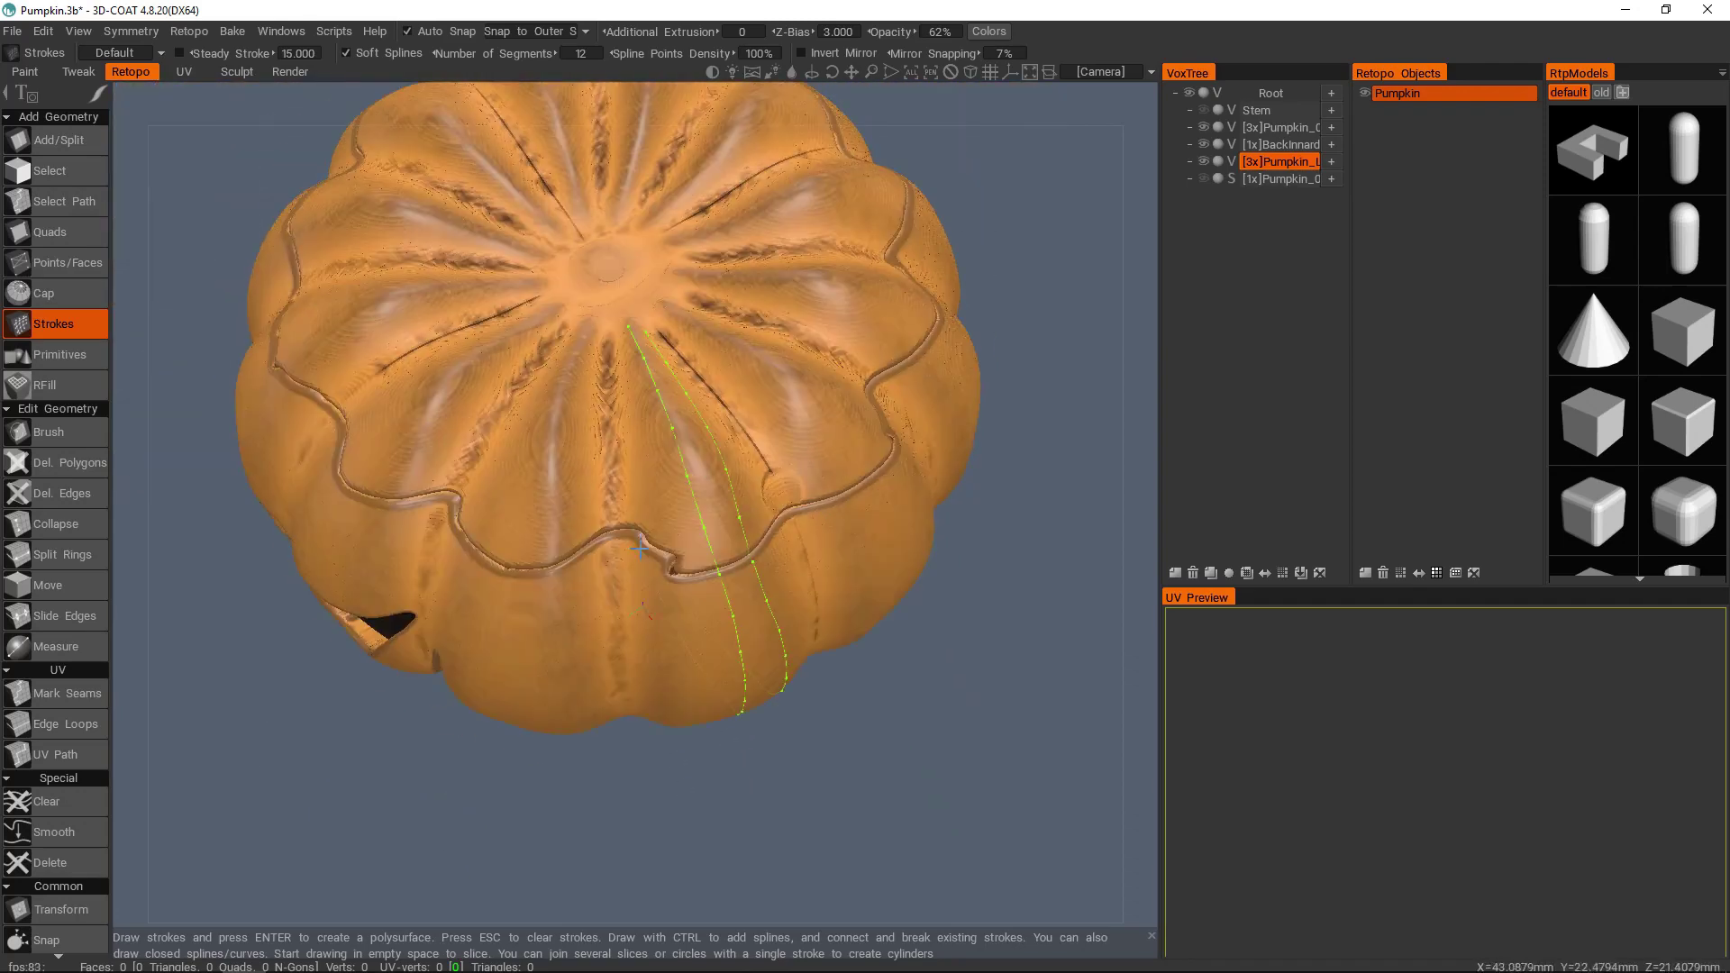
scroll(627, 469, up, 1)
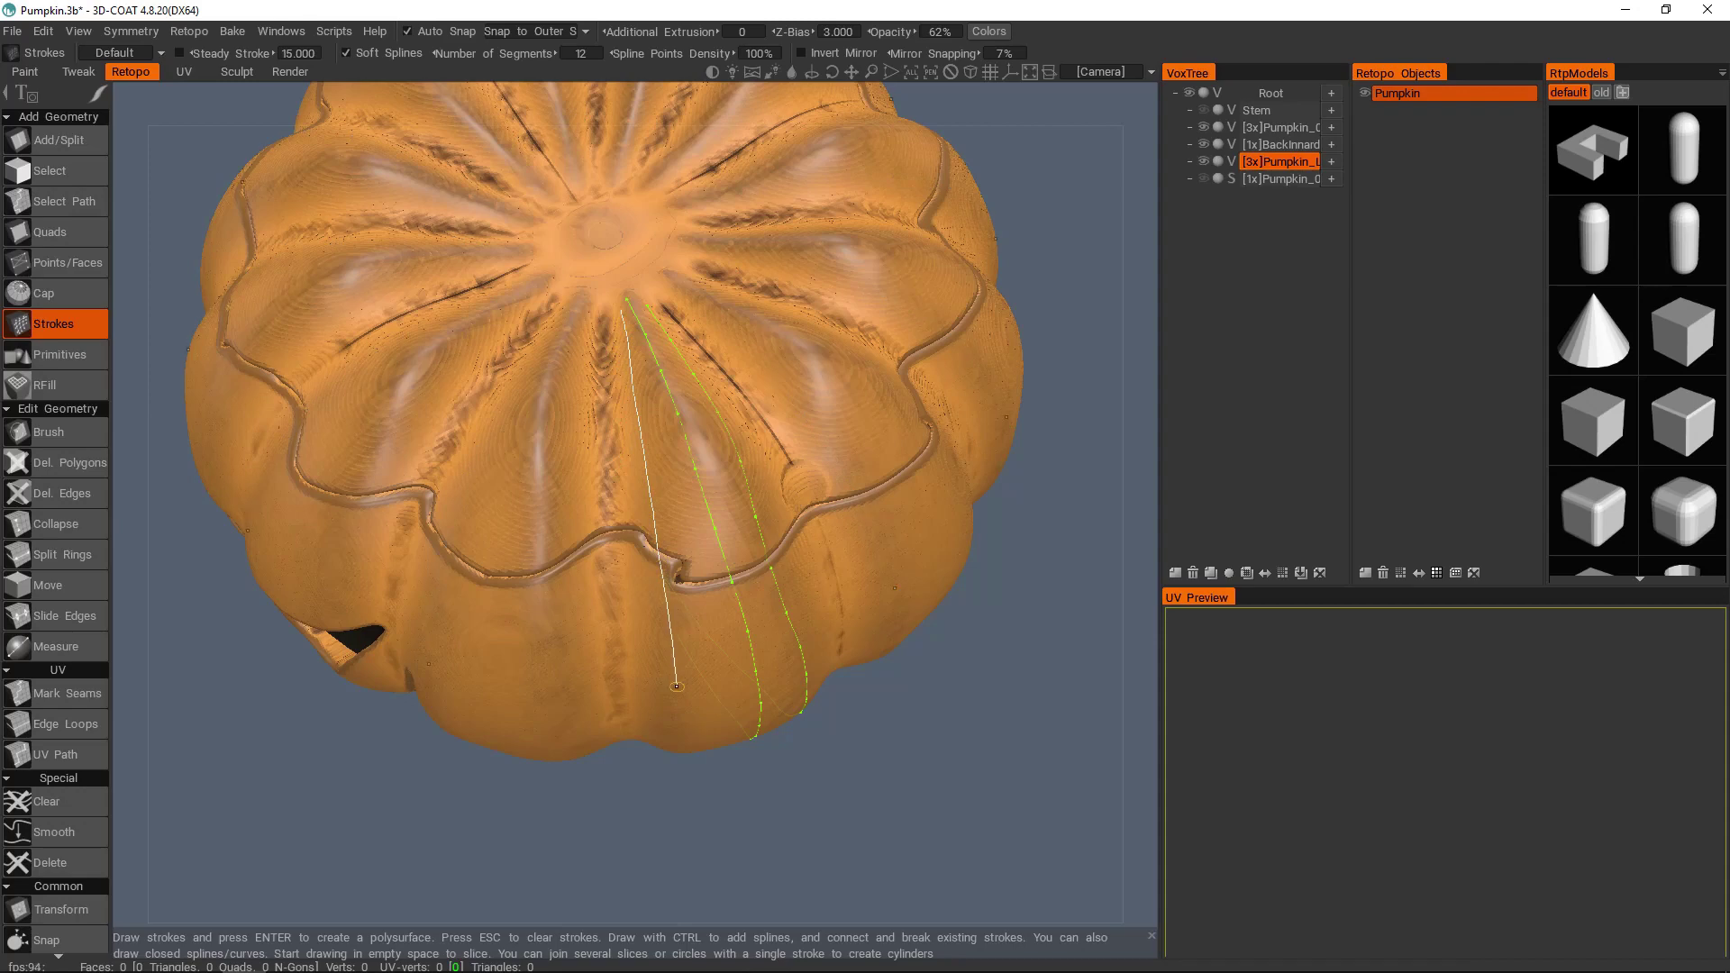
drag(681, 731, 683, 738)
alt+drag(706, 678, 672, 363)
alt+middle_drag(705, 685, 702, 522)
mouse_move(705, 599)
alt+mouse_down()
mouse_move(718, 571)
mouse_move(676, 724)
alt+mouse_up()
drag(649, 822, 661, 538)
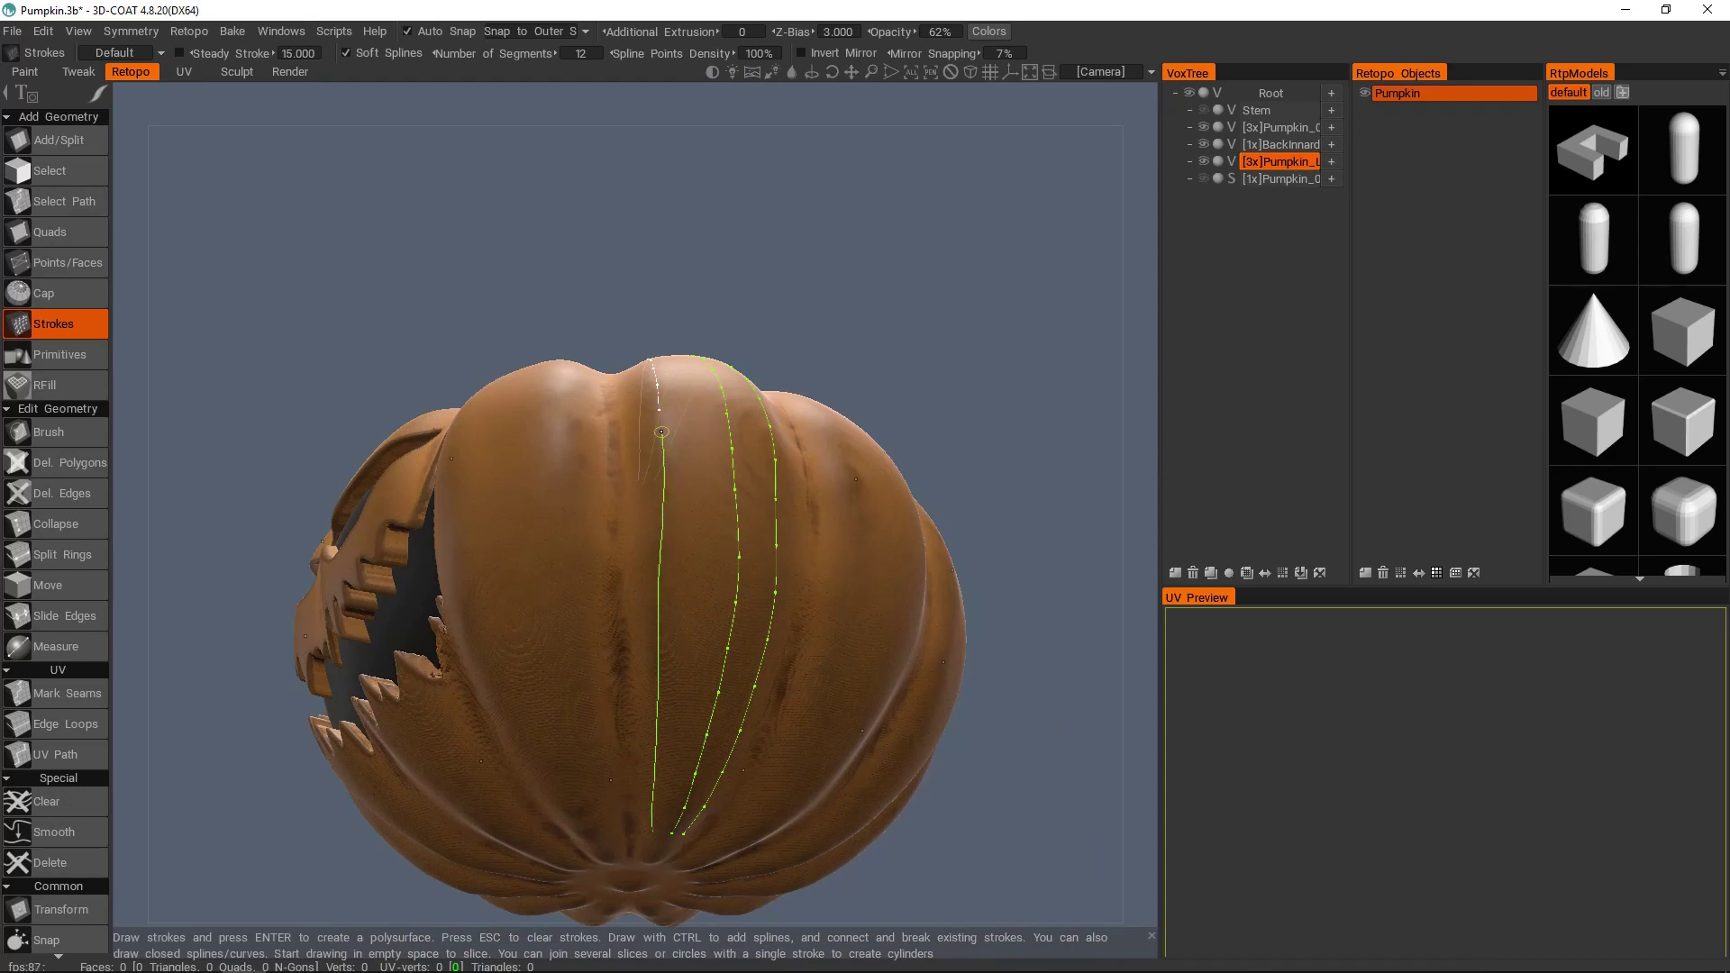
drag(659, 412, 657, 401)
- Shift the middle stroke's points around the lid's cut toward the face side to centre it on the rib
alt+right_drag(734, 488, 695, 525)
alt+drag(695, 525, 678, 626)
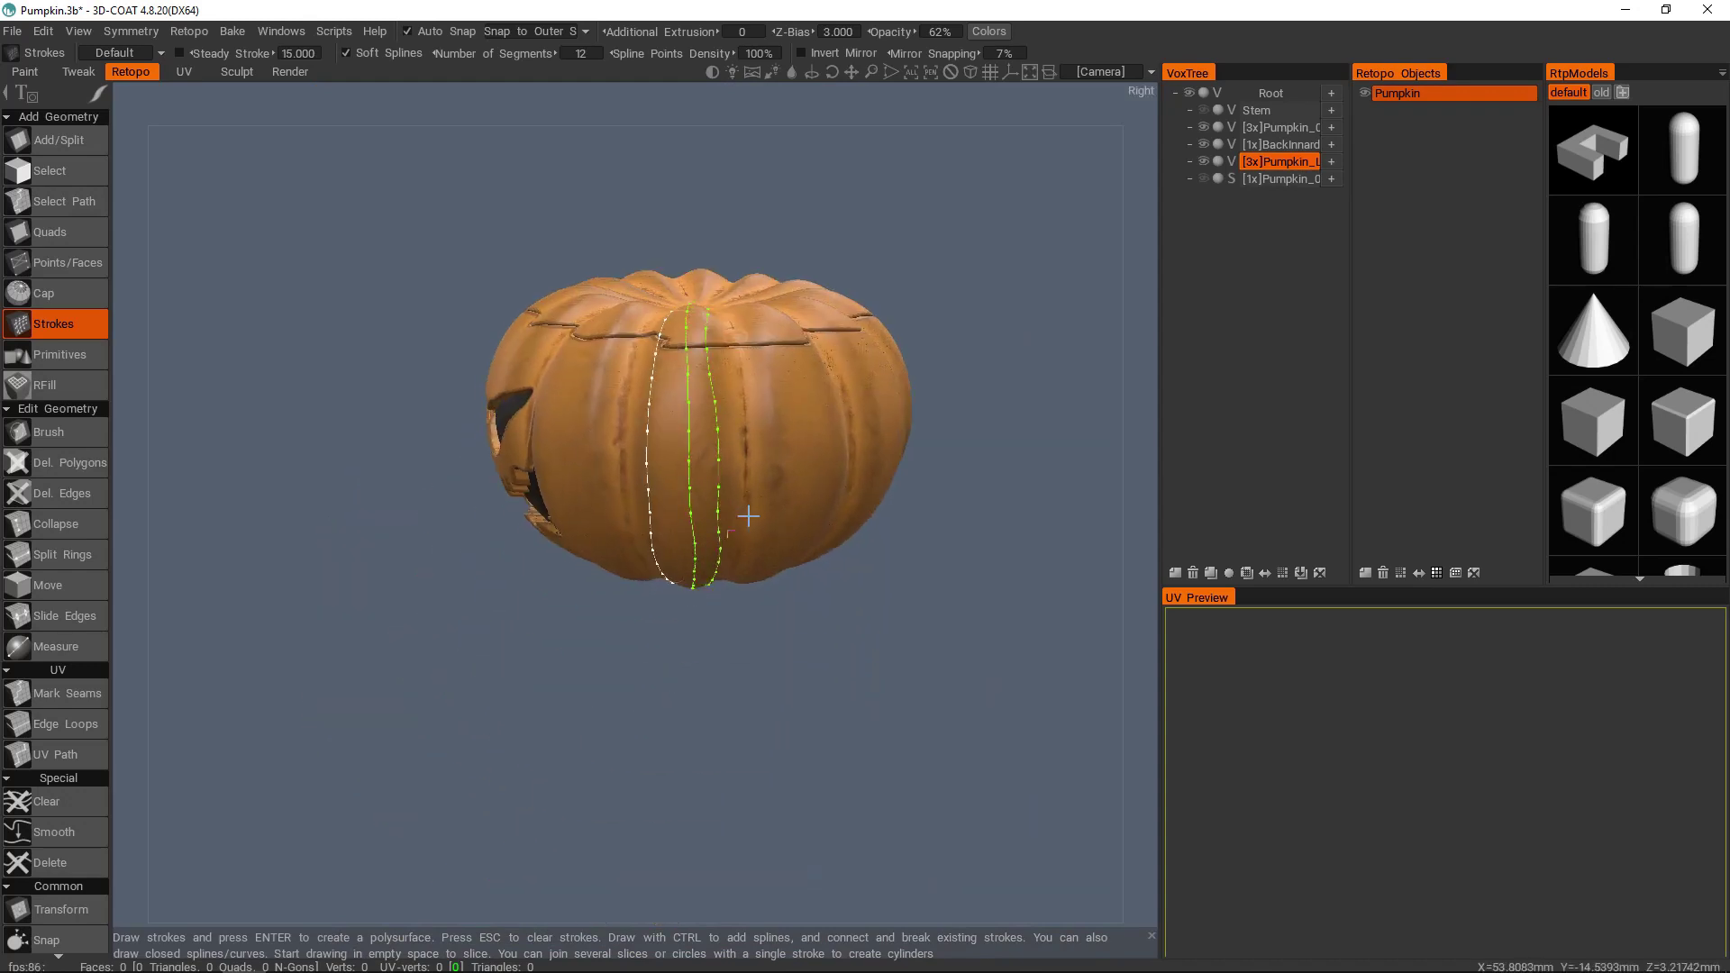
alt+middle_drag(733, 513, 710, 633)
alt+right_drag(710, 632, 743, 556)
alt+drag(745, 554, 657, 535)
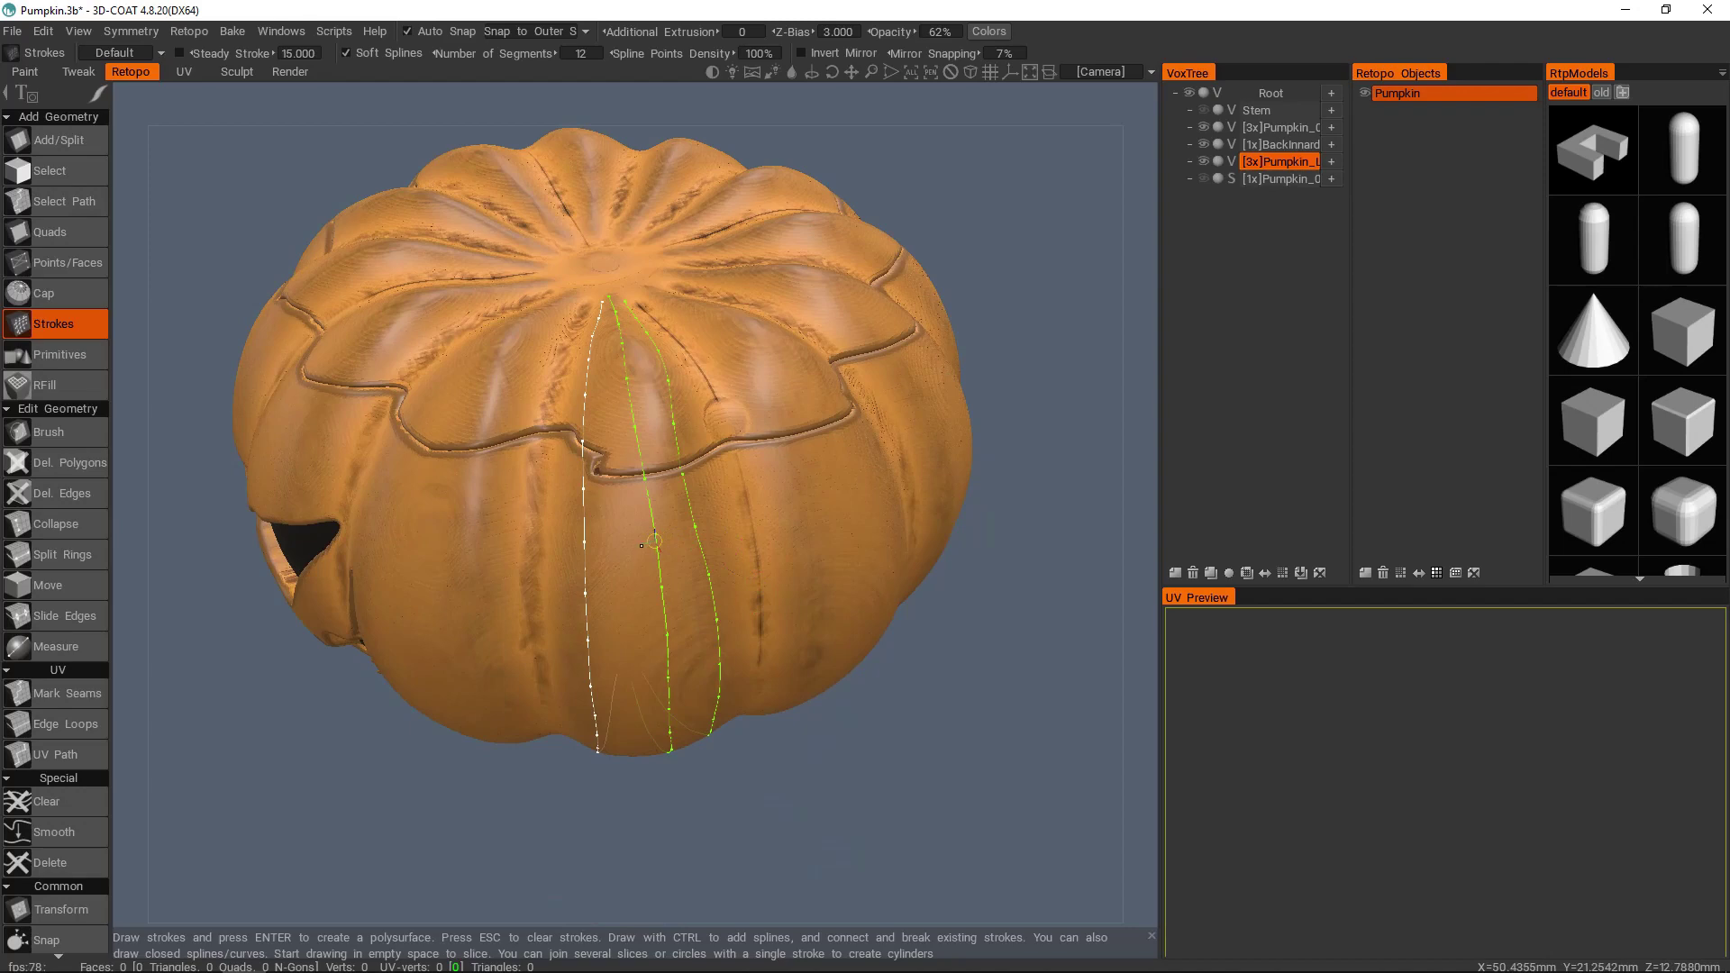
alt+drag(655, 534, 660, 511)
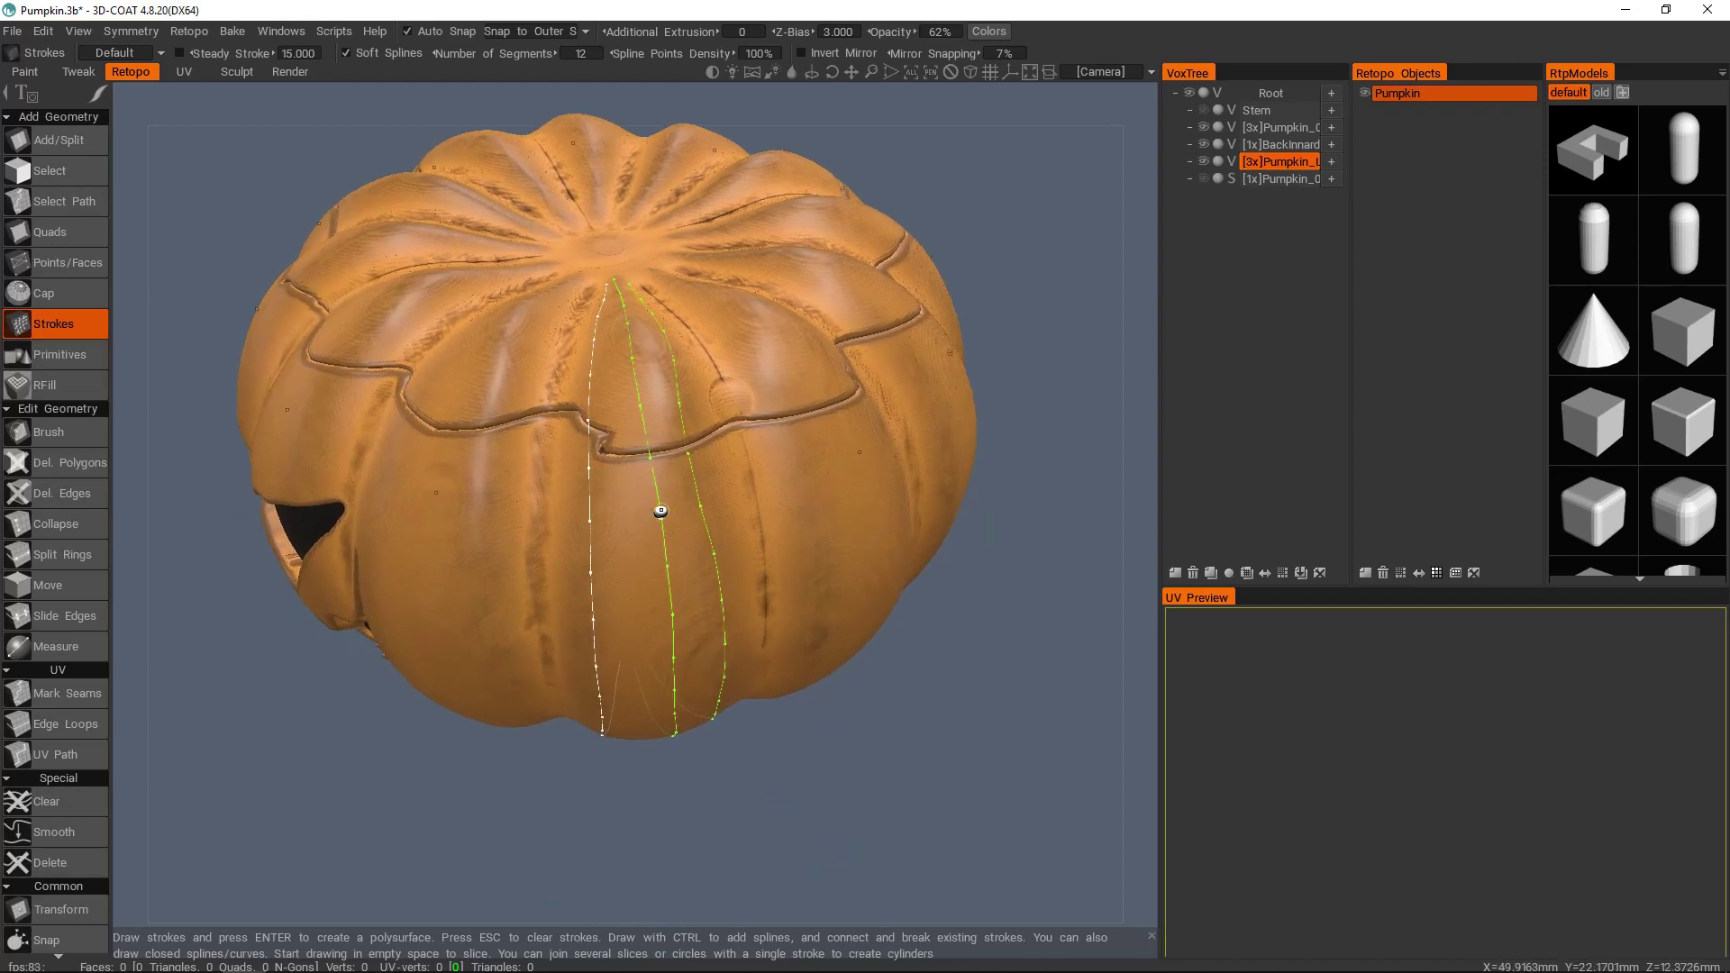
alt+right_drag(661, 487, 684, 513)
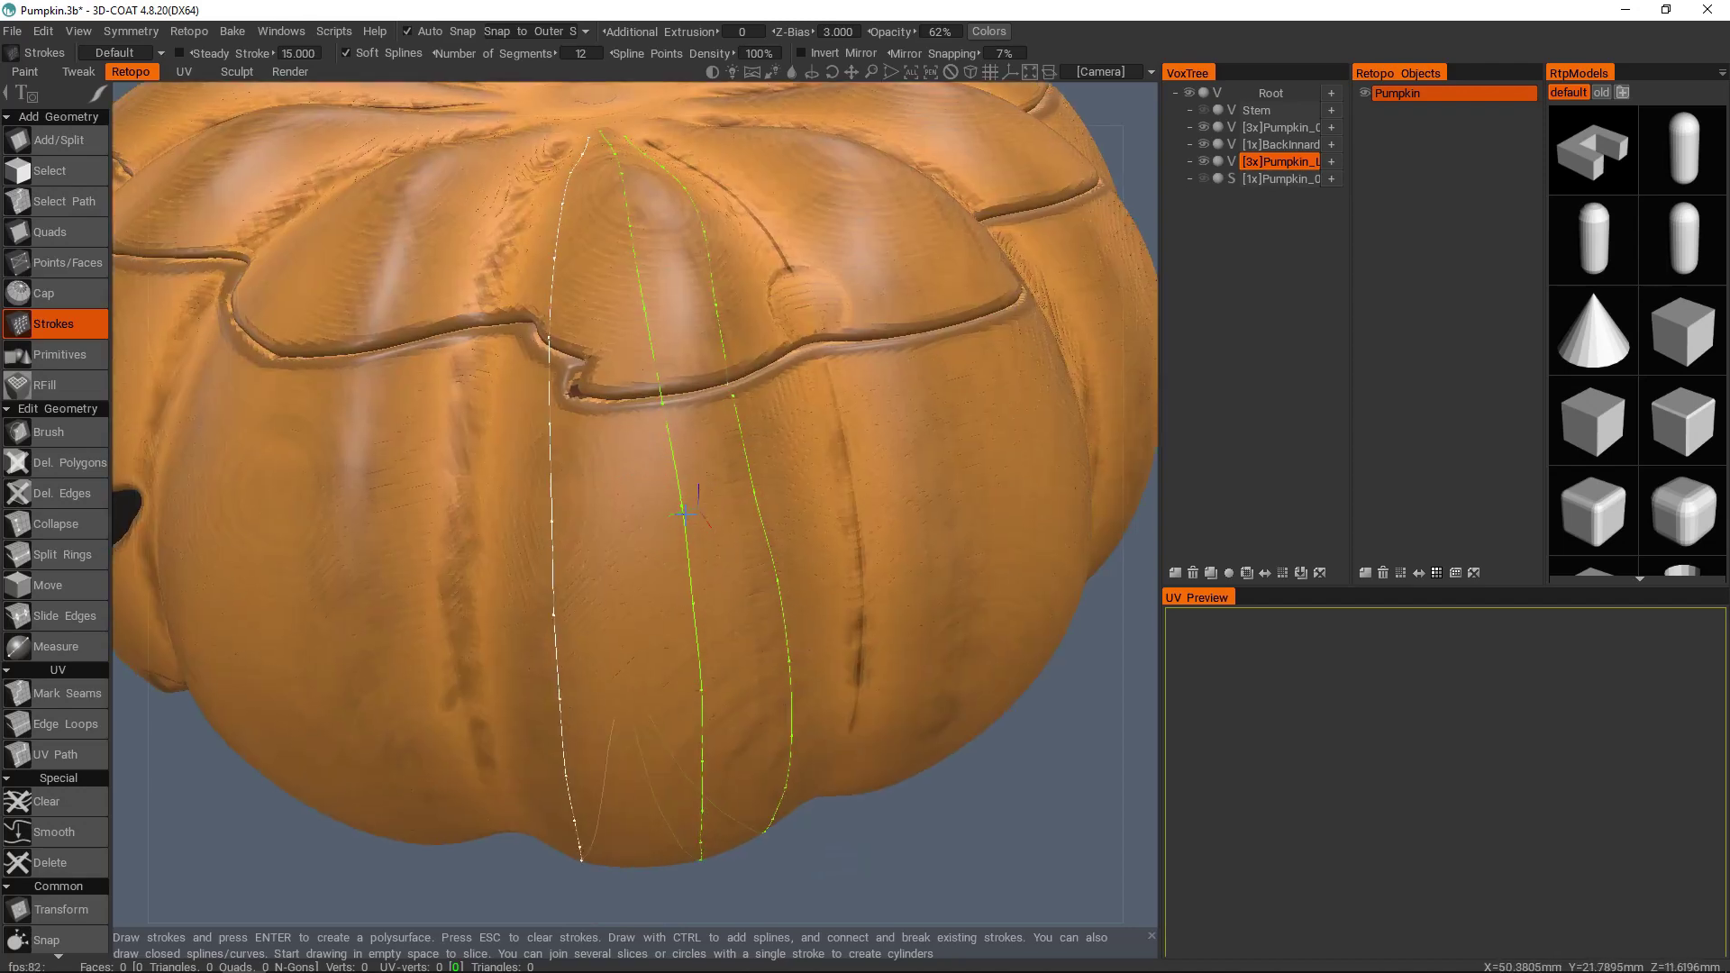
mouse_move(682, 506)
mouse_down()
mouse_move(622, 520)
mouse_move(652, 518)
mouse_up()
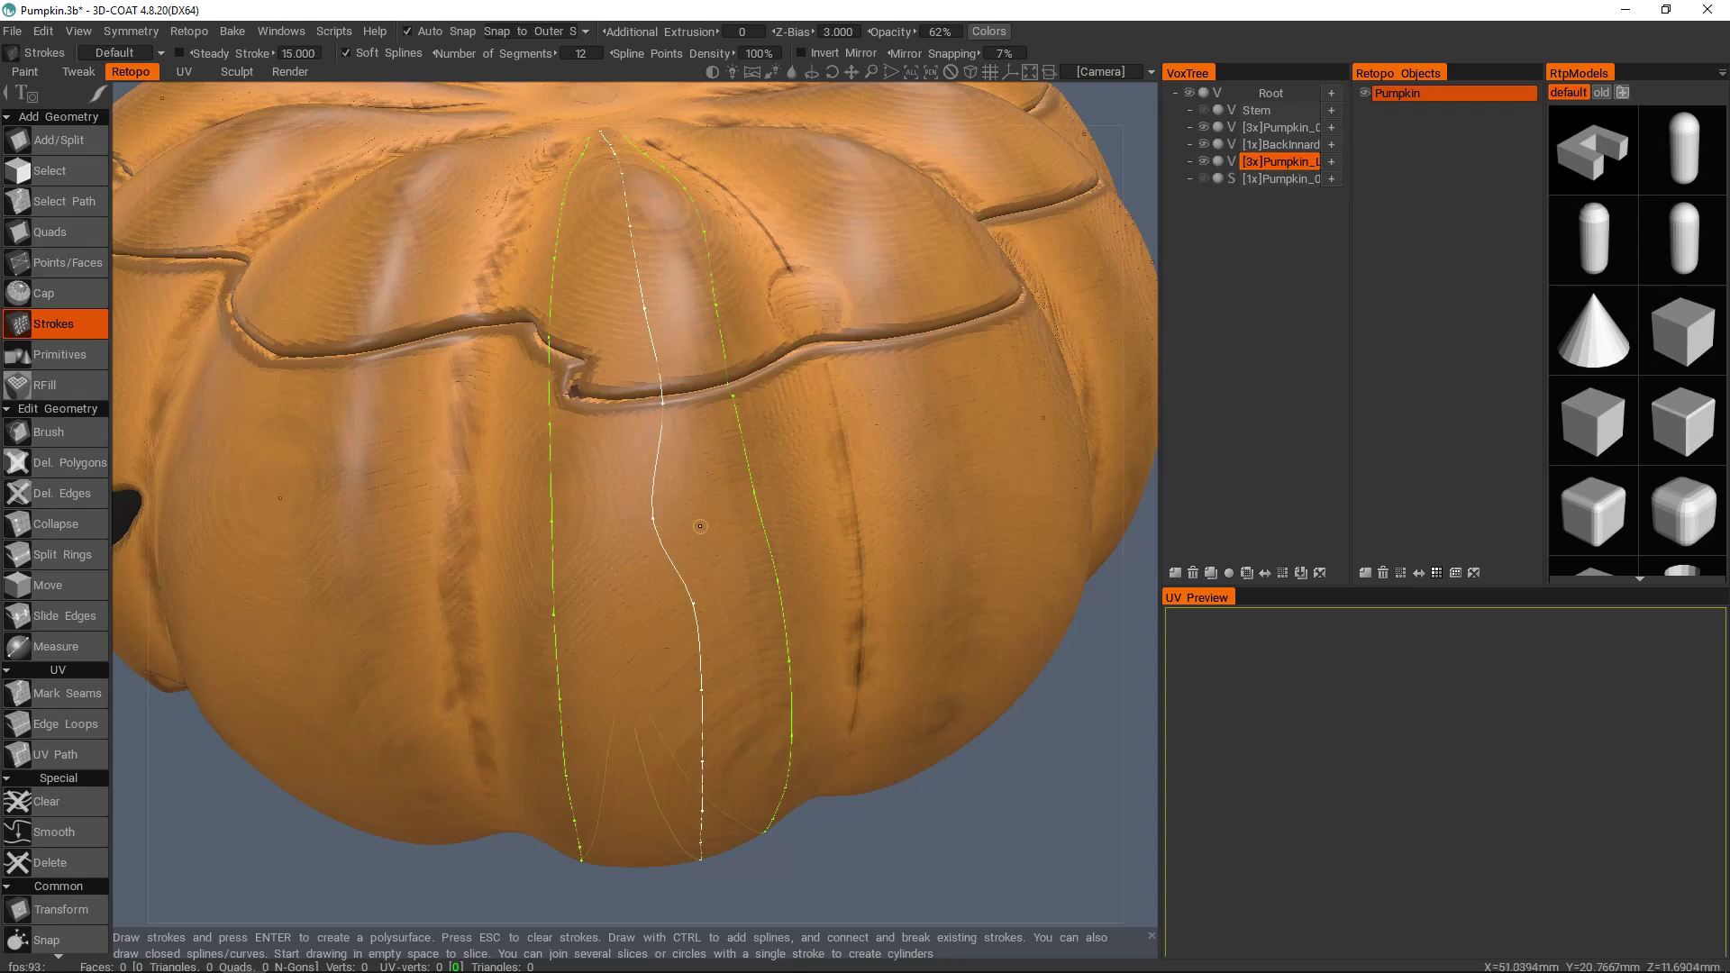
drag(662, 402, 641, 402)
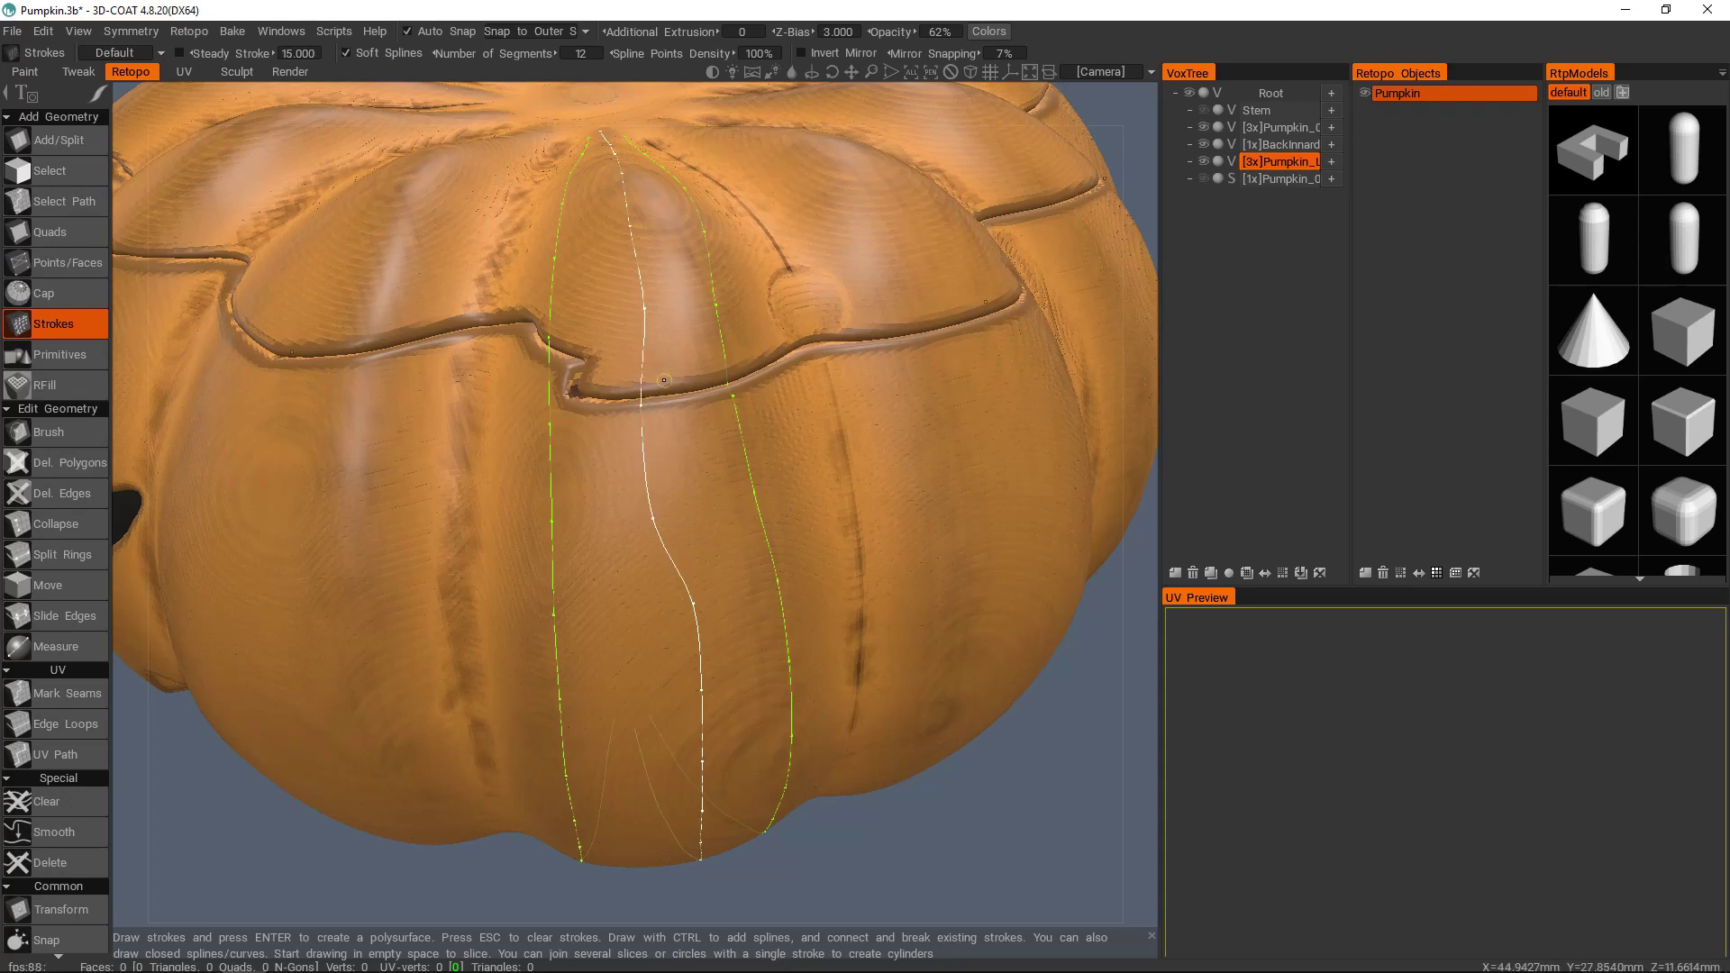
drag(643, 308, 637, 310)
- Reposition the middle stroke's points below the lid's cut to even its course between the two outer strokes
drag(693, 603, 682, 494)
scroll(668, 523, down, 3)
scroll(698, 493, up, 3)
drag(699, 606, 692, 607)
scroll(698, 684, down, 2)
alt+middle_drag(701, 734, 693, 526)
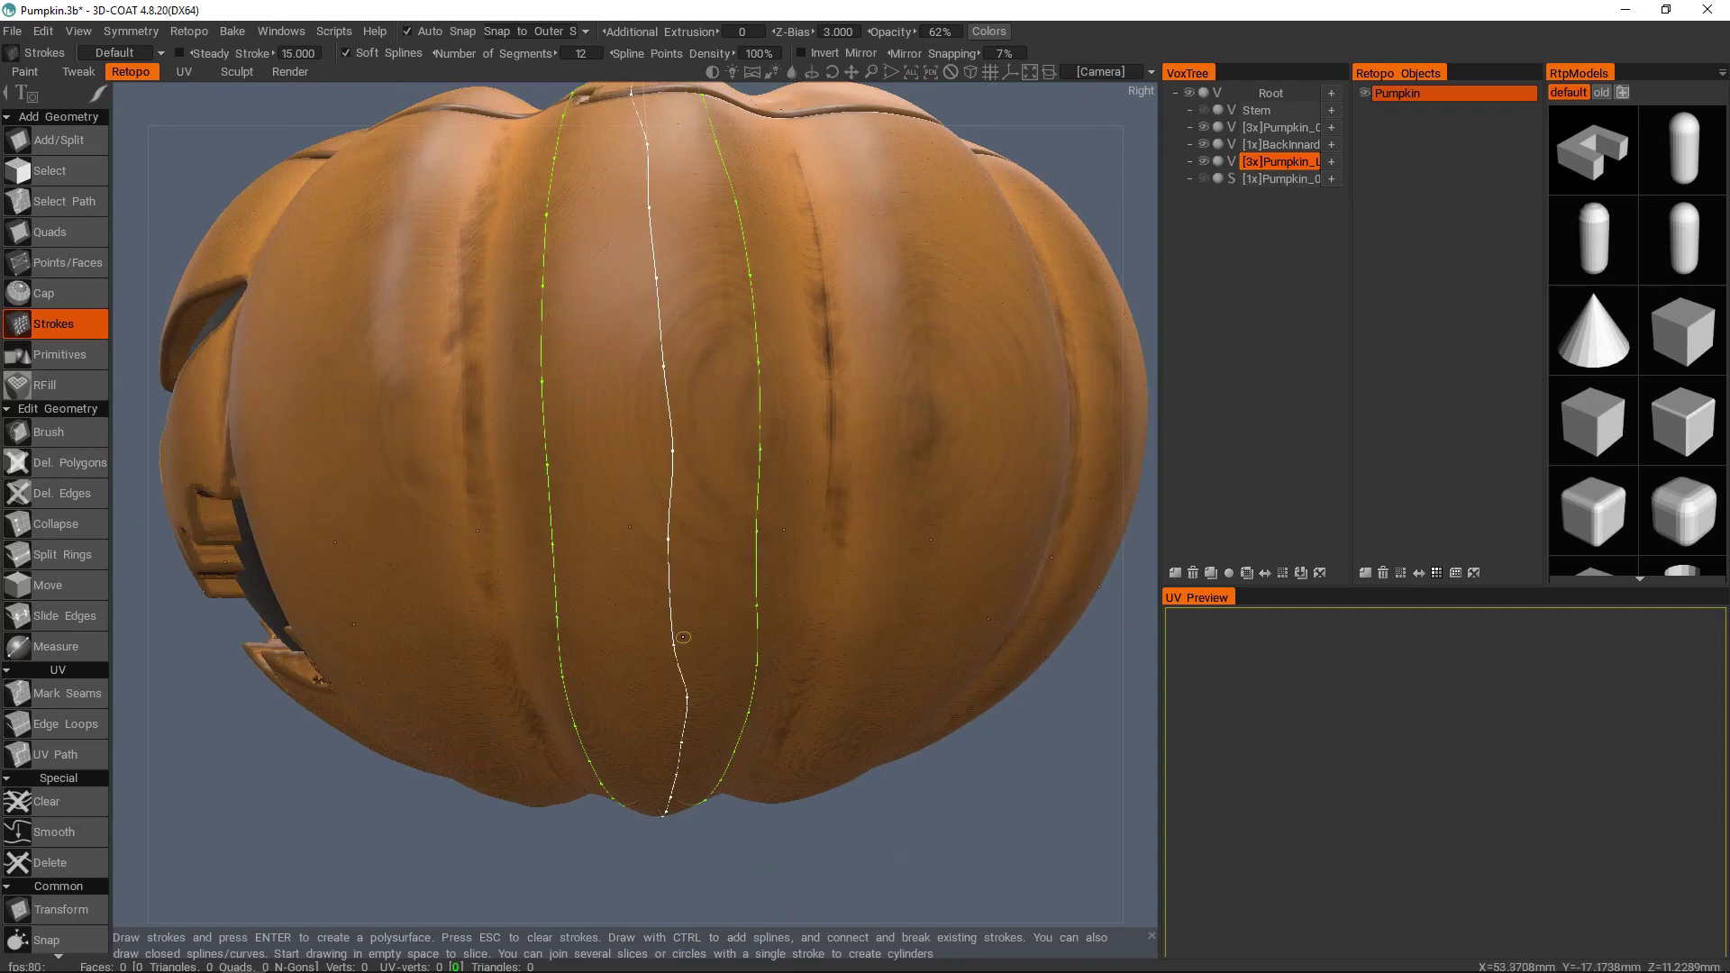
alt+right_drag(683, 637, 699, 520)
alt+drag(699, 521, 684, 360)
alt+drag(671, 641, 690, 775)
- Draw a row of cross strokes over the three lengthwise strokes on the lid, between the top centre and the lid's cut
alt+right_drag(689, 775, 1298, 378)
alt+drag(1297, 379, 1343, 502)
mouse_move(884, 348)
middle_down()
mouse_move(726, 471)
mouse_move(806, 509)
middle_up()
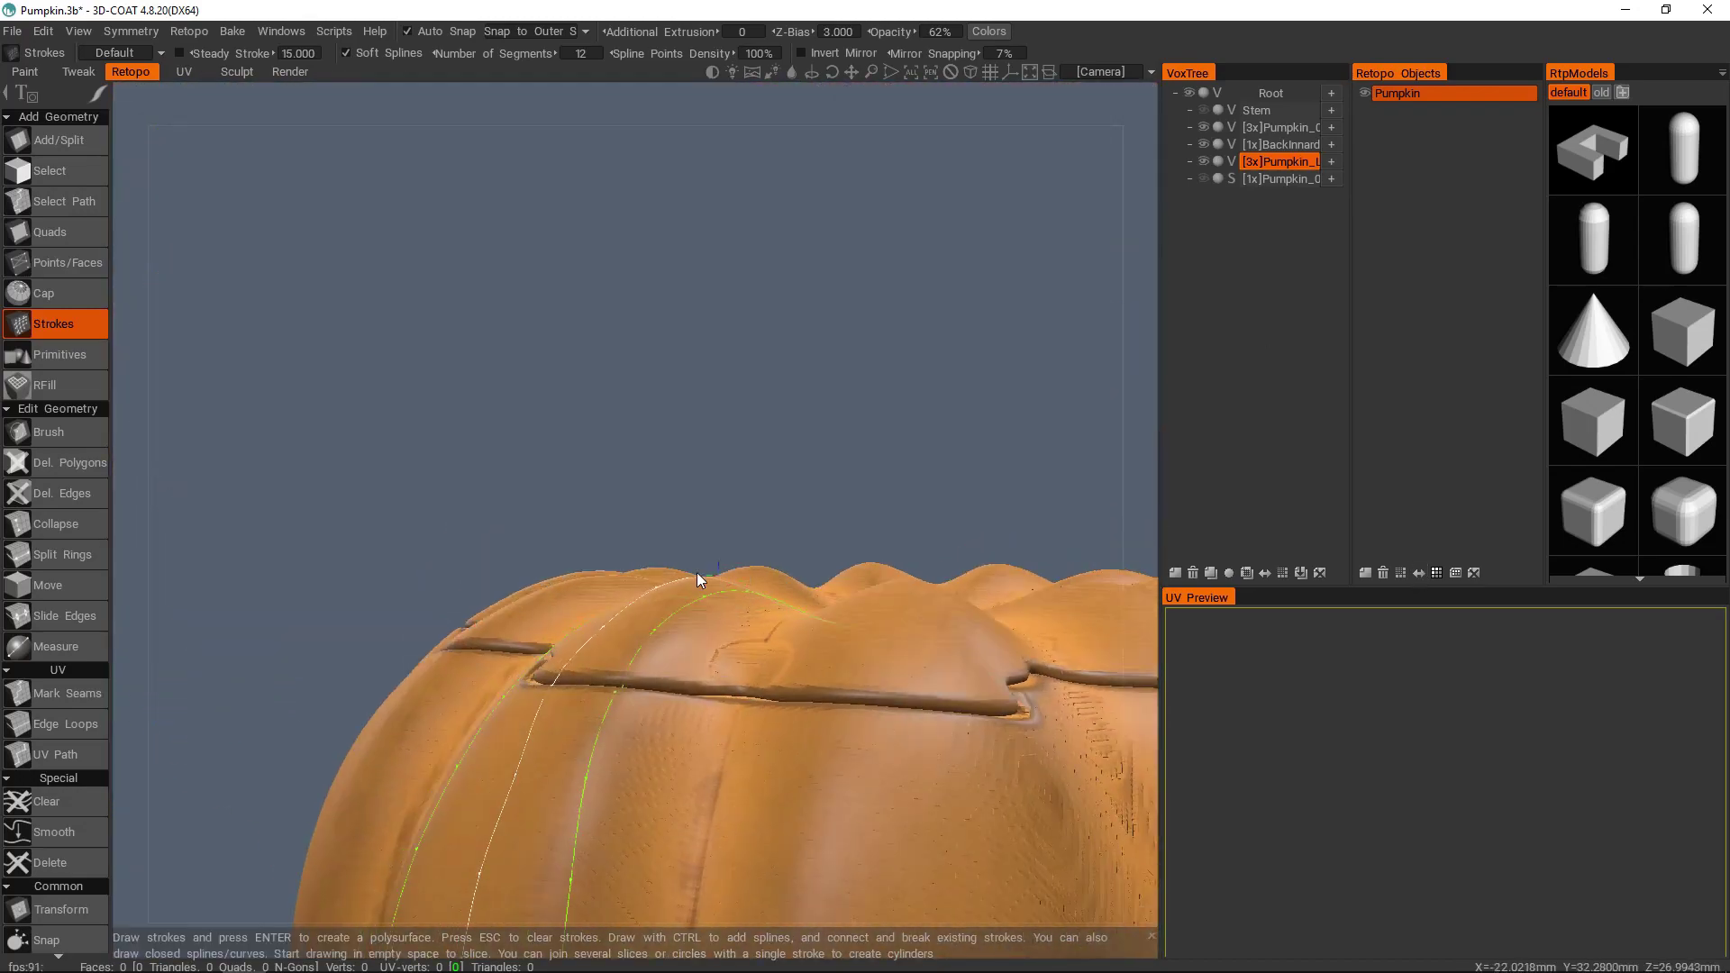
middle_drag(763, 590, 787, 494)
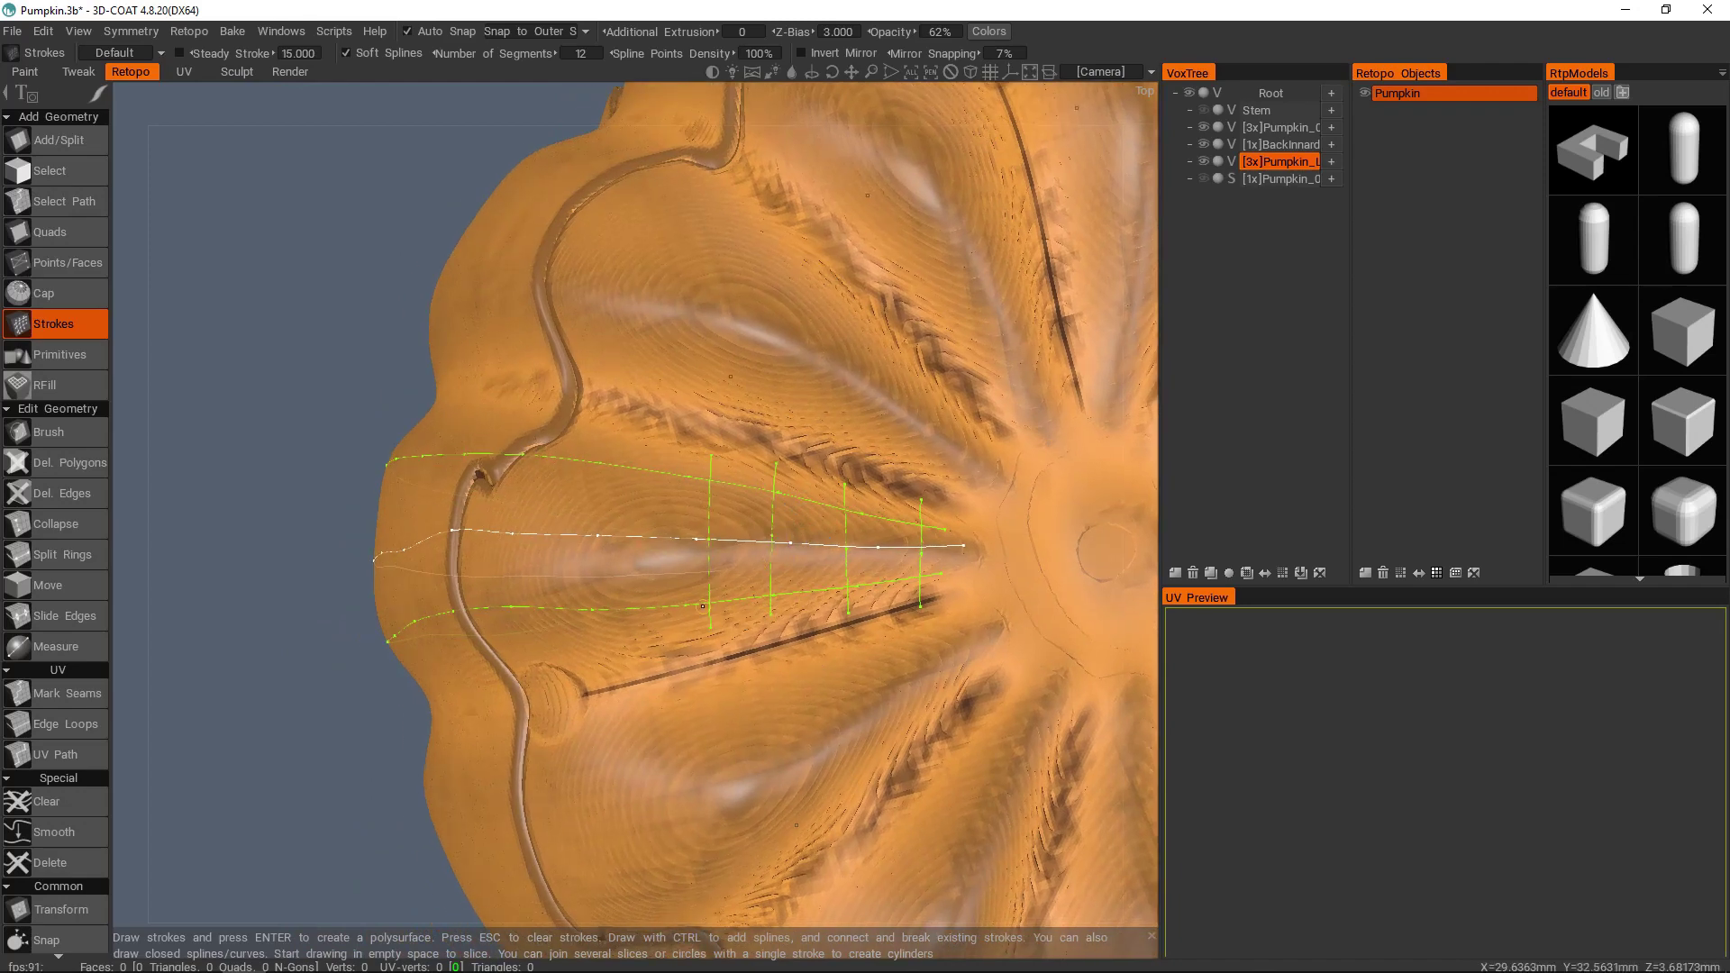
middle_drag(629, 455, 675, 389)
alt+drag(676, 390, 674, 316)
scroll(676, 396, down, 3)
alt+drag(662, 410, 687, 414)
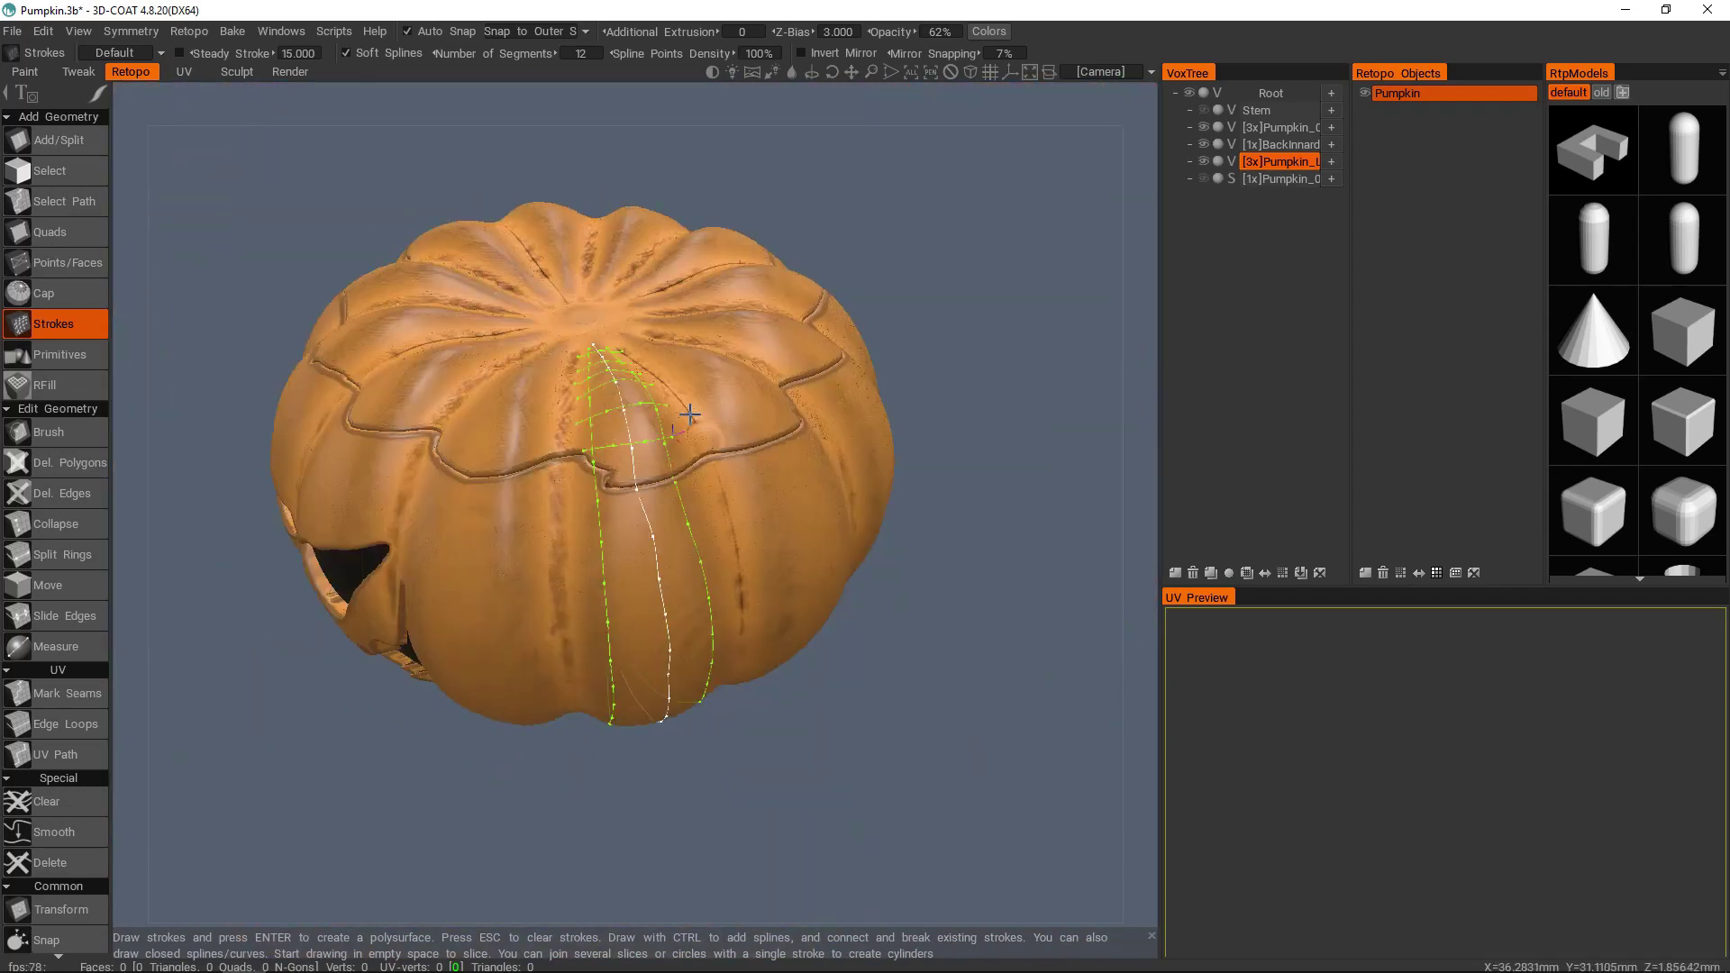
- Examine the spacing of the lid's cross strokes and their fit to the surface from several angles
scroll(695, 487, up, 3)
alt+drag(695, 487, 651, 455)
scroll(651, 454, down, 2)
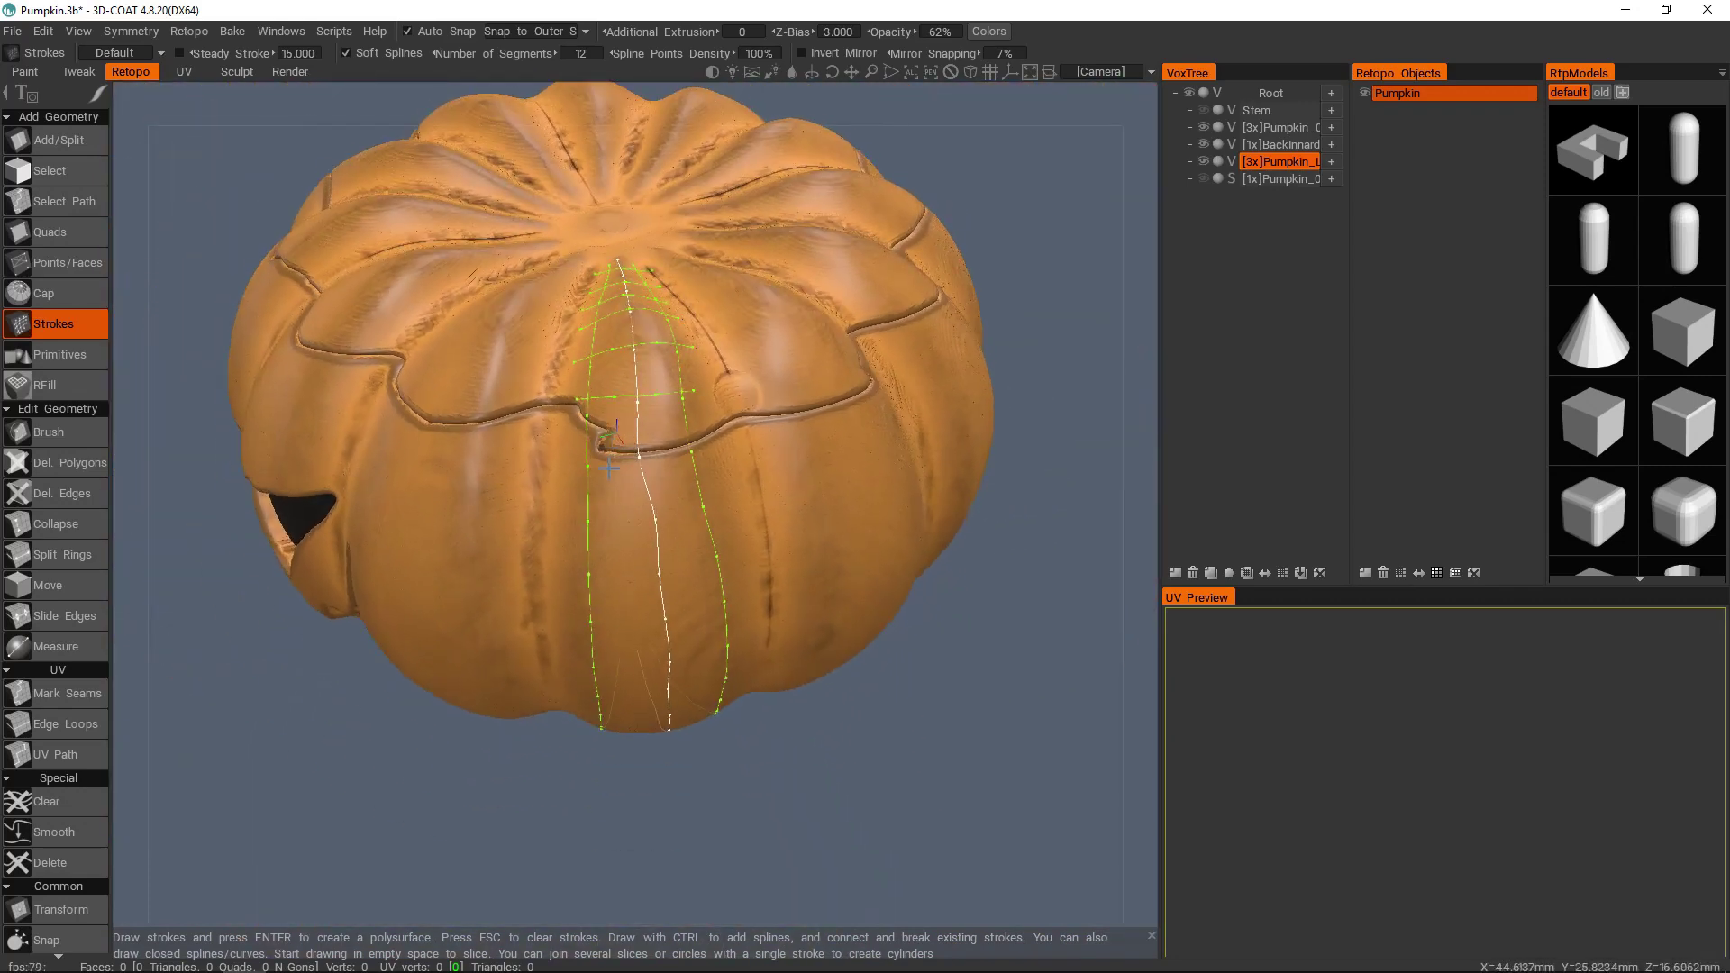
scroll(676, 437, up, 3)
mouse_move(679, 434)
middle_down()
mouse_move(911, 371)
mouse_move(664, 397)
mouse_move(757, 524)
mouse_move(685, 456)
mouse_move(743, 433)
middle_up()
scroll(744, 497, down, 2)
scroll(757, 468, up, 3)
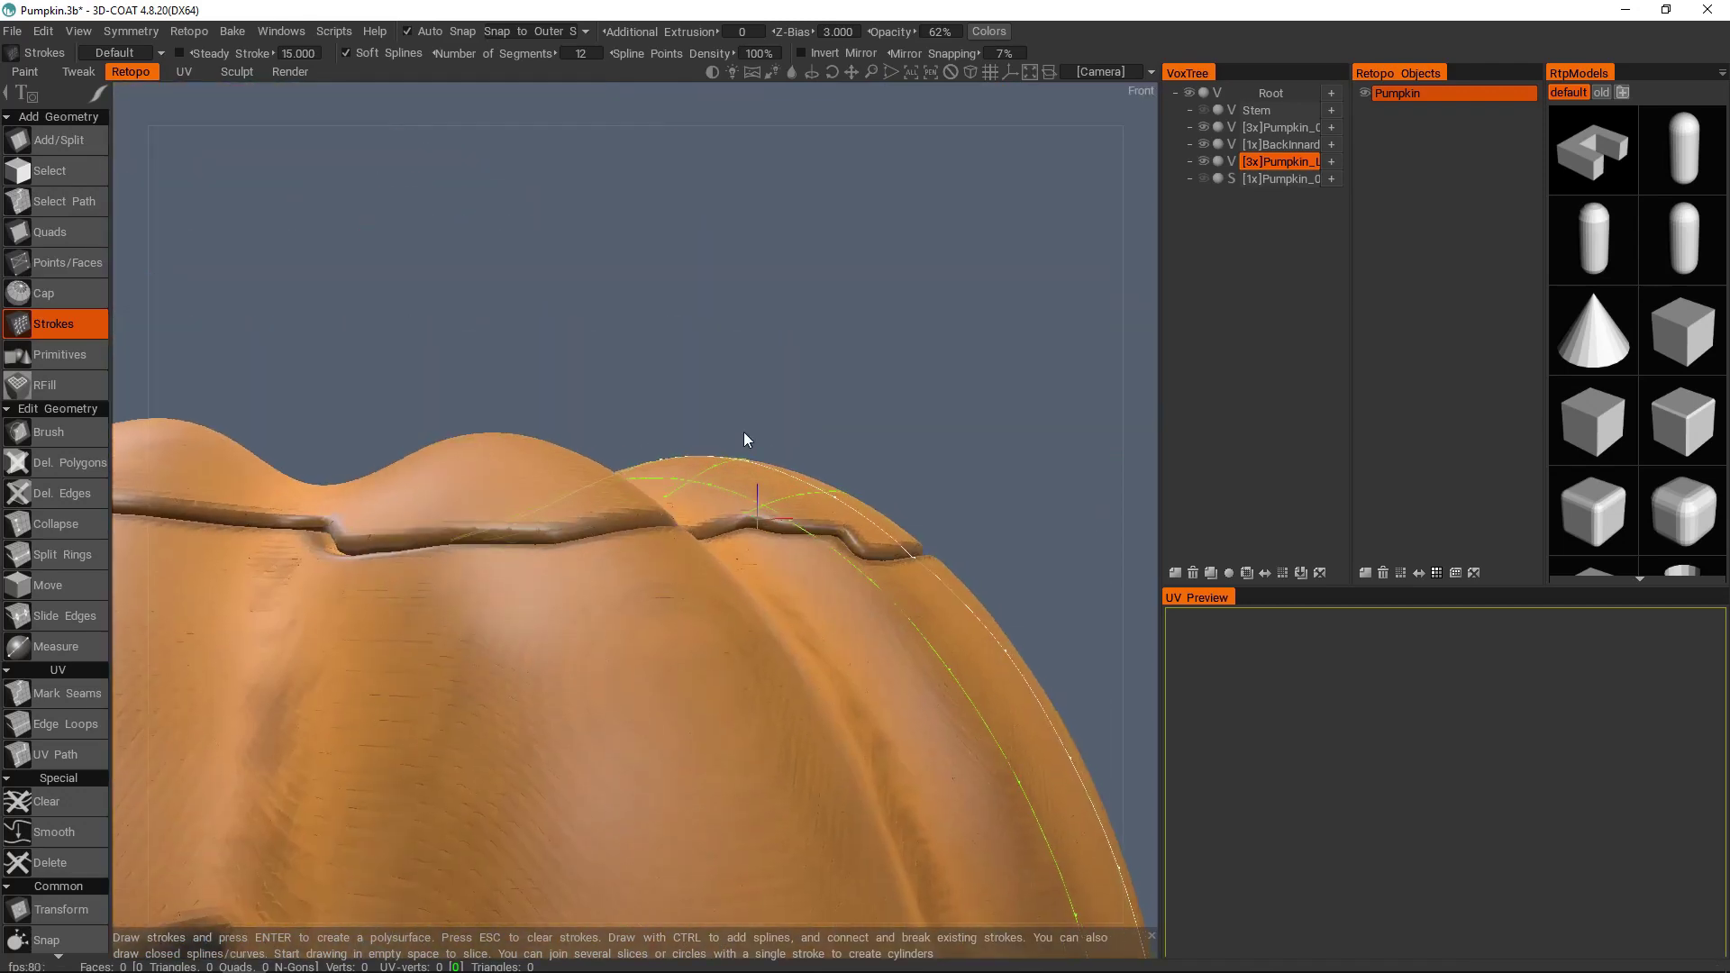
scroll(747, 507, down, 5)
mouse_move(747, 507)
middle_down()
mouse_move(644, 550)
mouse_move(640, 485)
mouse_move(698, 507)
mouse_move(668, 456)
mouse_move(689, 457)
mouse_move(652, 457)
middle_up()
scroll(703, 514, up, 3)
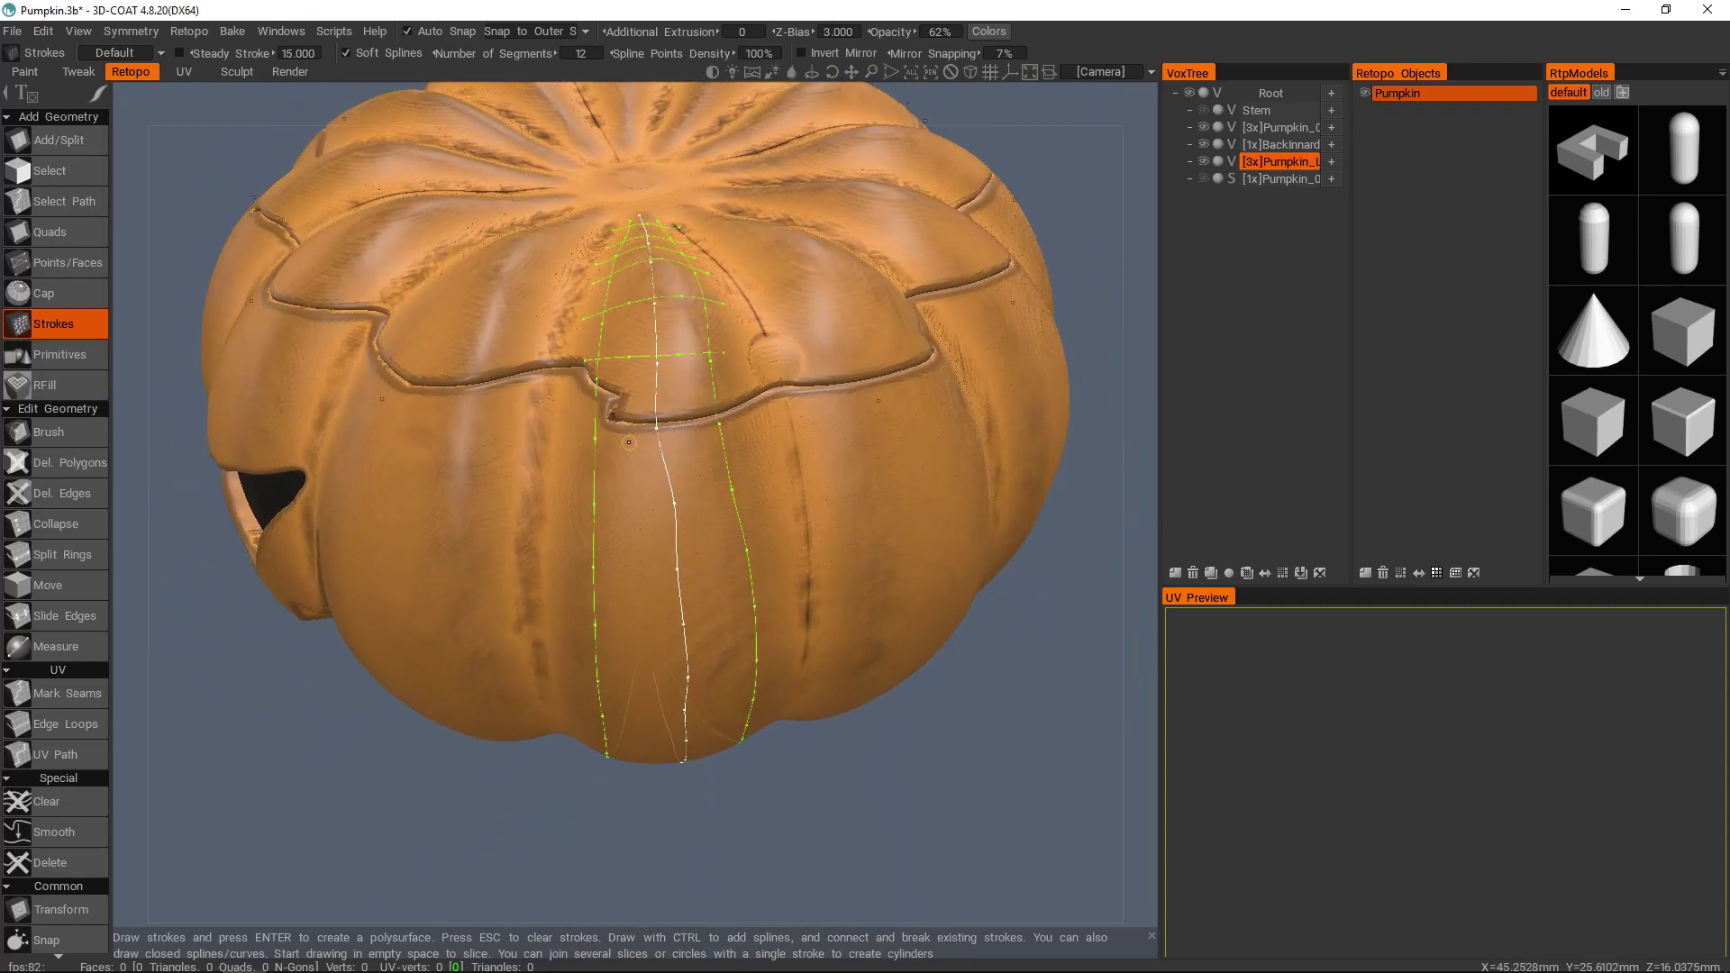
- Draw a cross stroke over the three lengthwise strokes along the lid's cut
mouse_move(581, 450)
alt+mouse_down()
mouse_move(861, 354)
mouse_move(562, 433)
alt+mouse_up()
mouse_move(773, 451)
alt+mouse_down()
mouse_move(576, 397)
mouse_move(721, 392)
mouse_move(692, 407)
alt+mouse_up()
alt+right_drag(692, 408, 755, 371)
alt+drag(755, 371, 587, 512)
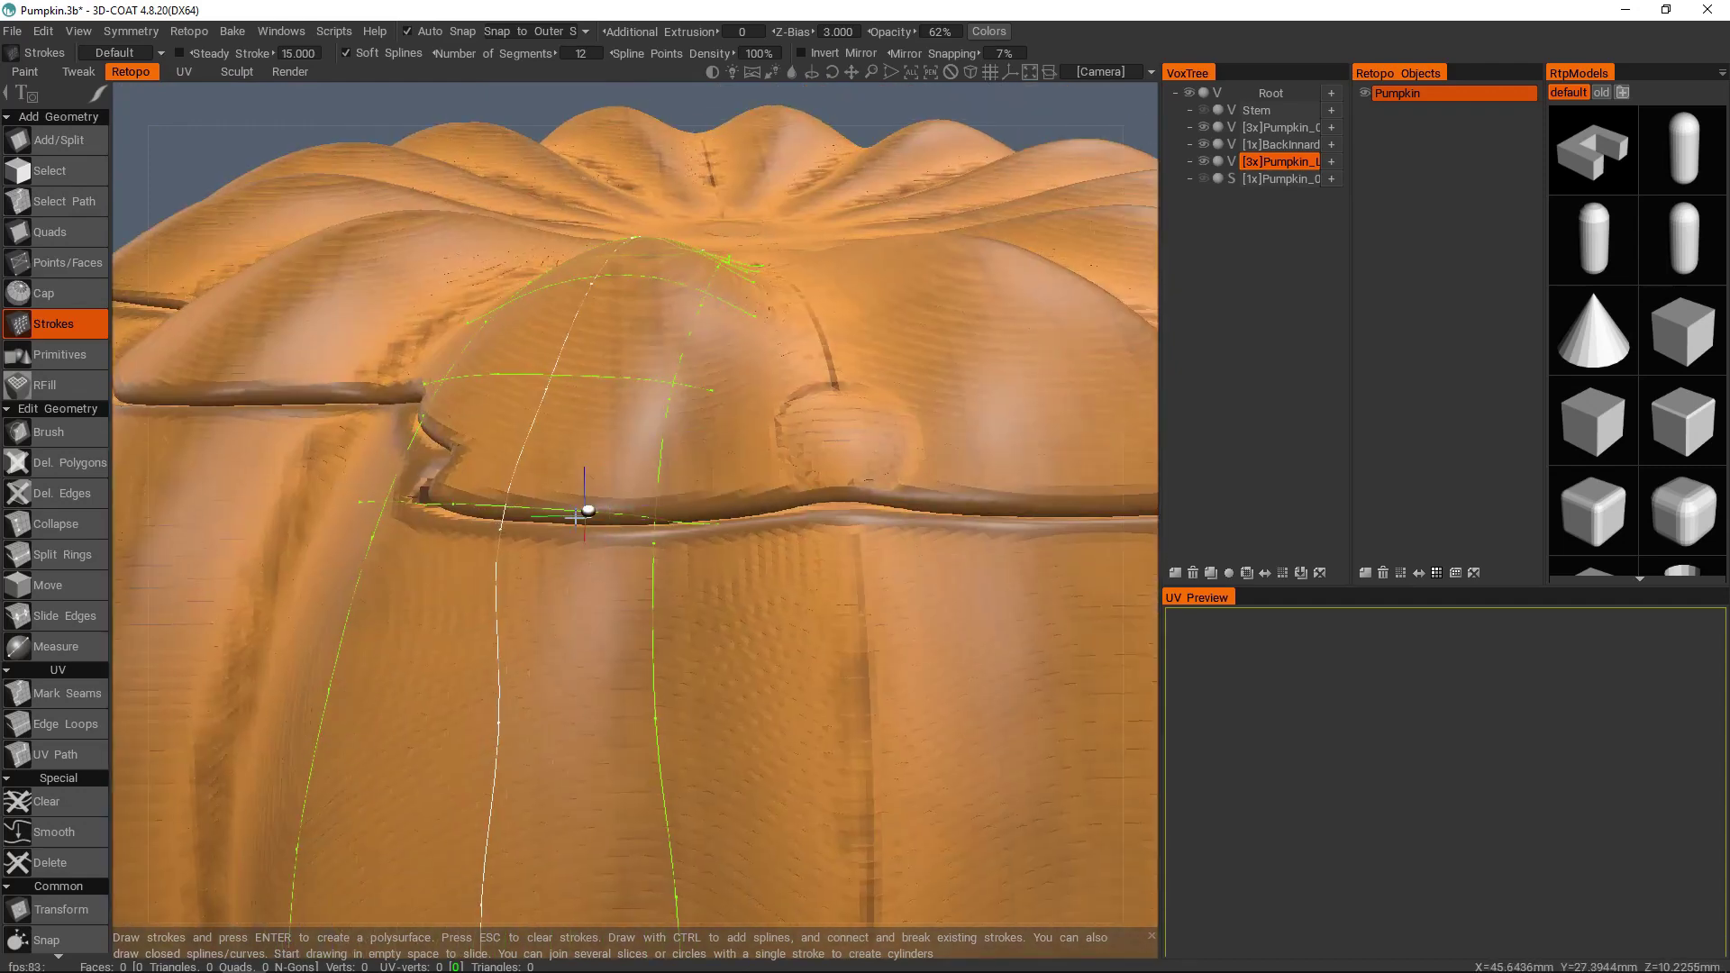
alt+right_drag(586, 512, 504, 501)
mouse_move(504, 501)
alt+mouse_down()
mouse_move(645, 425)
mouse_move(625, 421)
alt+mouse_up()
alt+right_drag(625, 422, 628, 424)
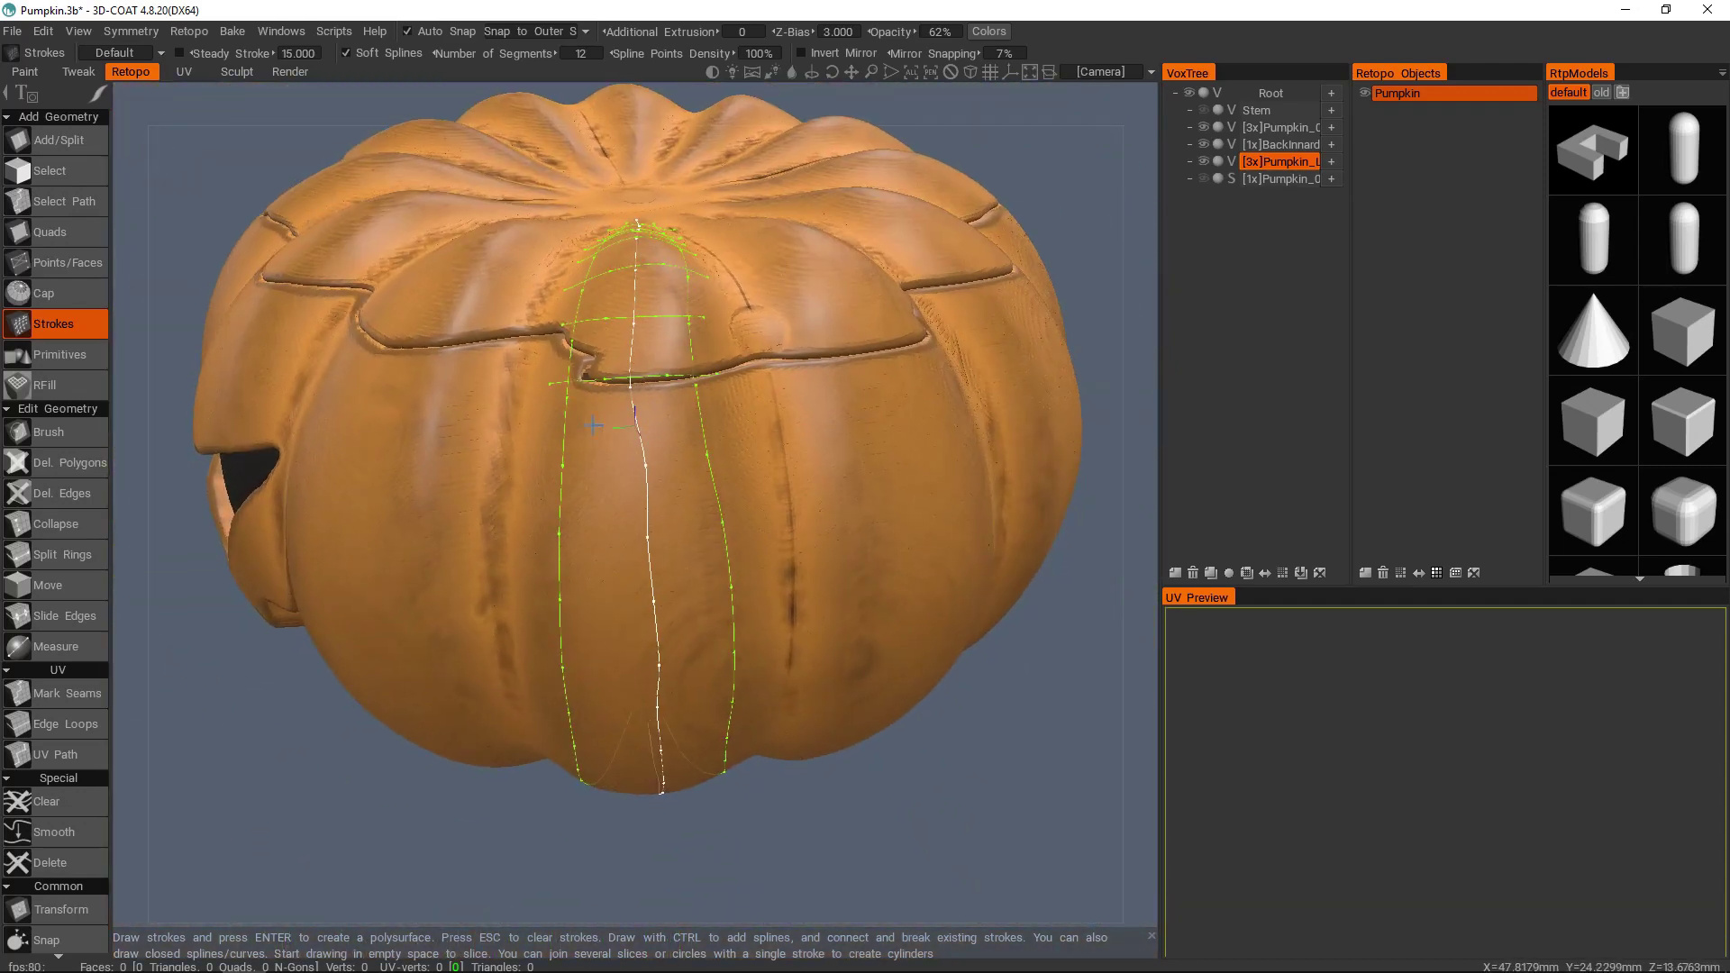
- Draw evenly spaced cross strokes down the rib's side, from below the lid's cut to the pumpkin's lower curve
alt+drag(726, 451, 721, 360)
alt+right_drag(720, 360, 631, 405)
drag(596, 467, 730, 448)
alt+drag(730, 449, 712, 405)
mouse_move(598, 516)
mouse_down()
mouse_move(740, 514)
mouse_move(702, 446)
mouse_up()
drag(556, 516, 704, 522)
drag(560, 590, 701, 590)
alt+drag(701, 576, 671, 460)
drag(578, 579, 683, 563)
- Extend the lengthwise strokes on the underside closer to the pumpkin's bottom centre and add another cross stroke there
alt+right_drag(670, 533, 766, 585)
mouse_move(765, 586)
alt+mouse_down()
mouse_move(938, 702)
mouse_move(718, 496)
alt+mouse_up()
middle_drag(718, 497, 626, 570)
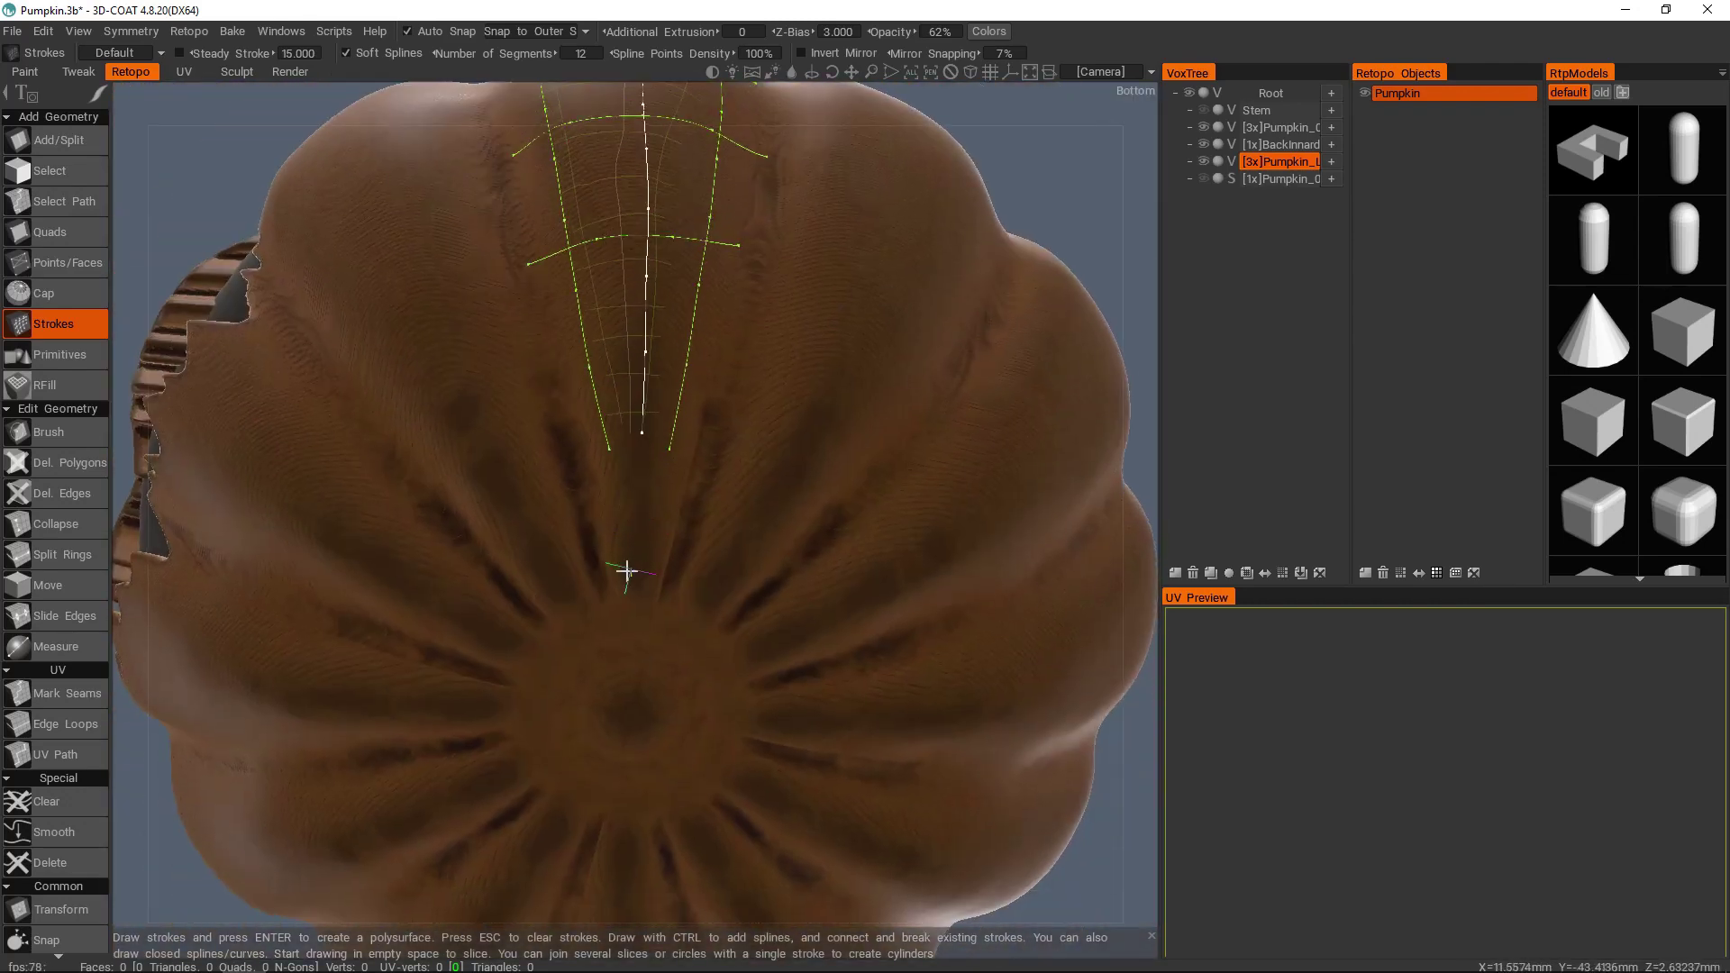
mouse_move(651, 342)
middle_down()
mouse_move(722, 379)
mouse_move(745, 475)
mouse_move(519, 586)
mouse_move(618, 172)
middle_up()
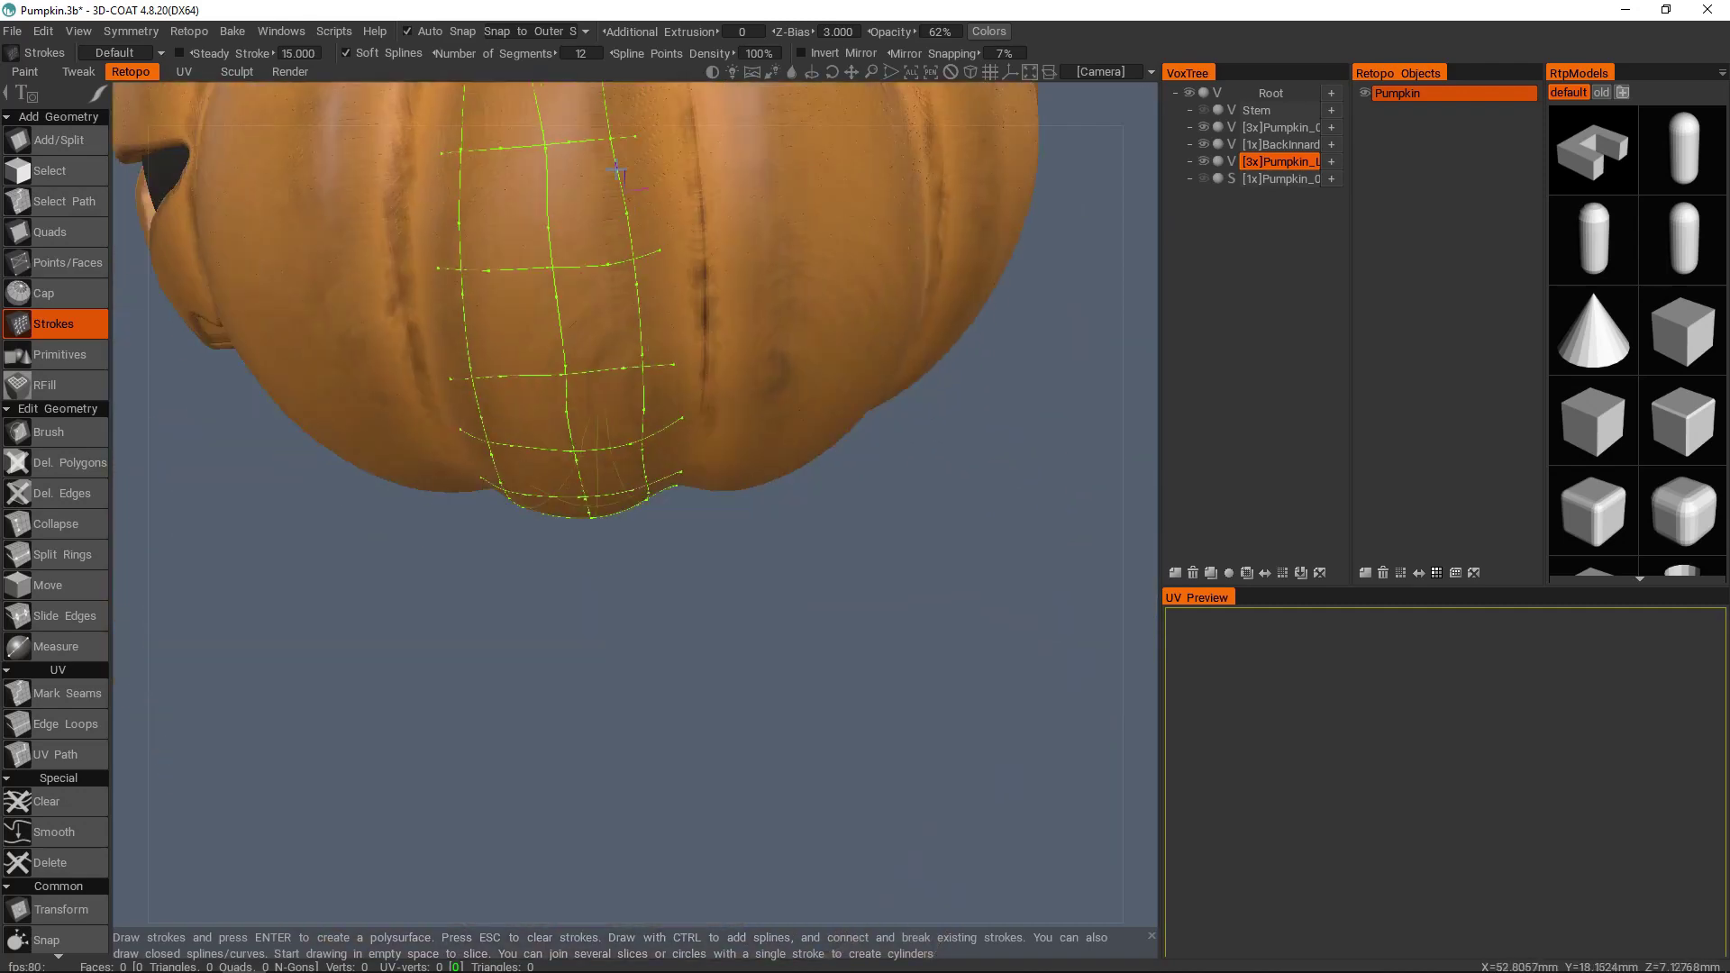
mouse_move(654, 464)
middle_down()
mouse_move(711, 567)
mouse_move(700, 343)
mouse_move(726, 543)
middle_up()
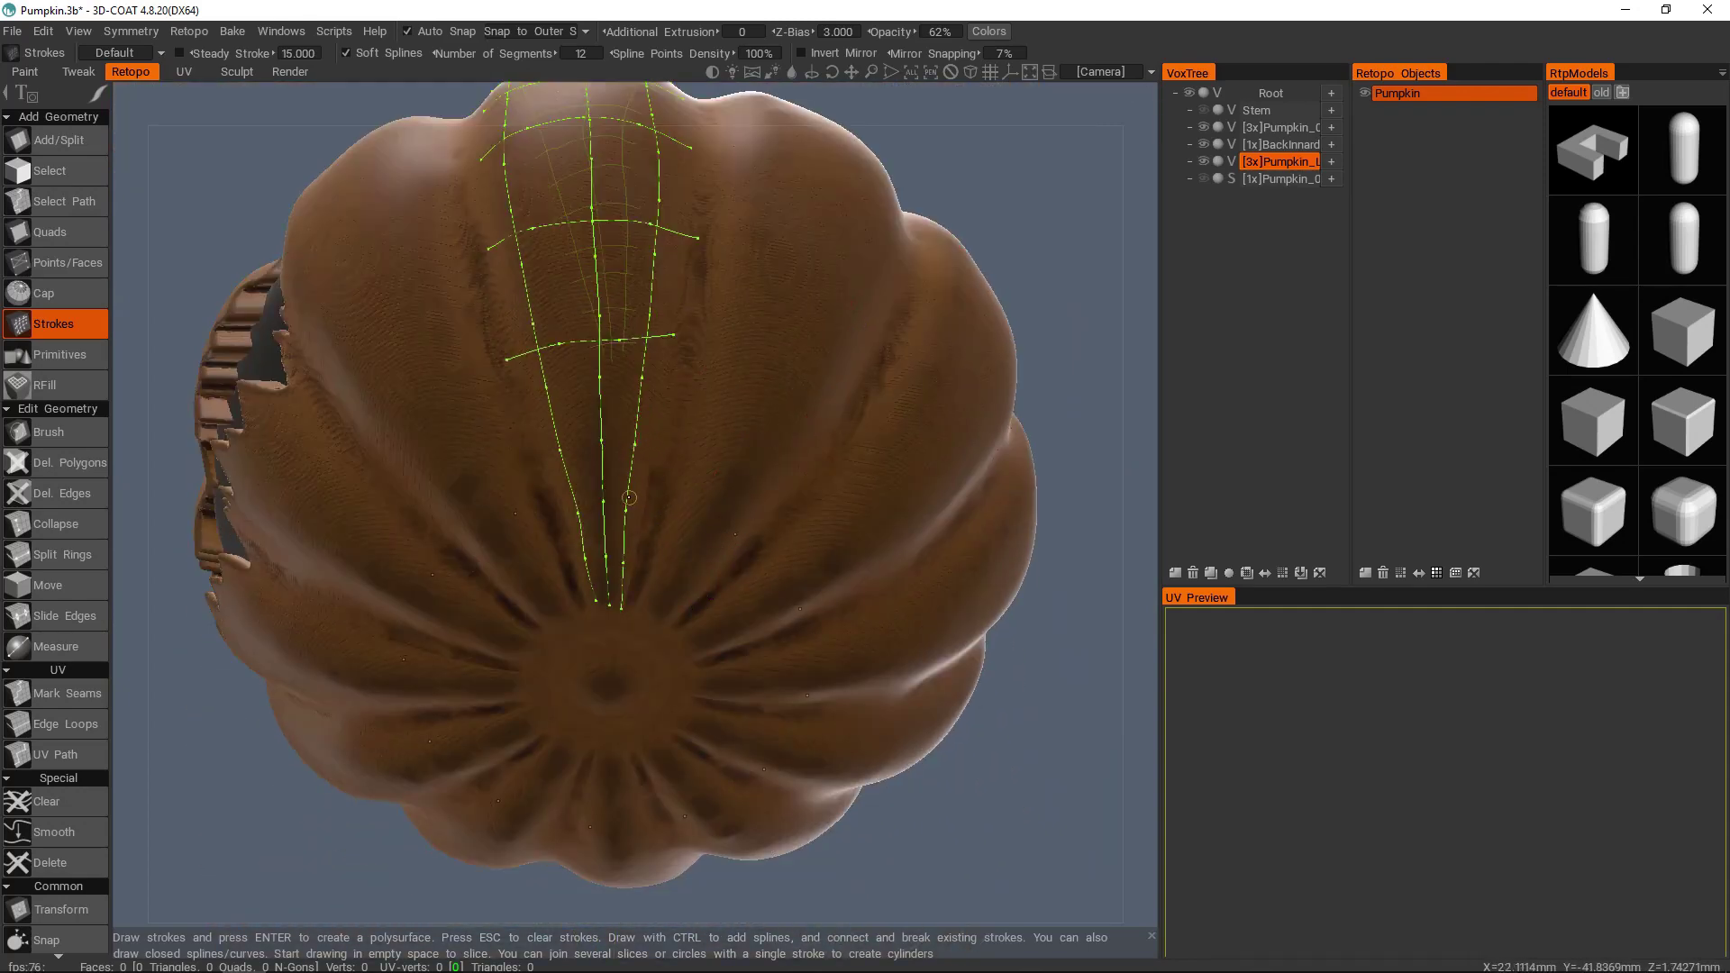
middle_drag(629, 497, 668, 424)
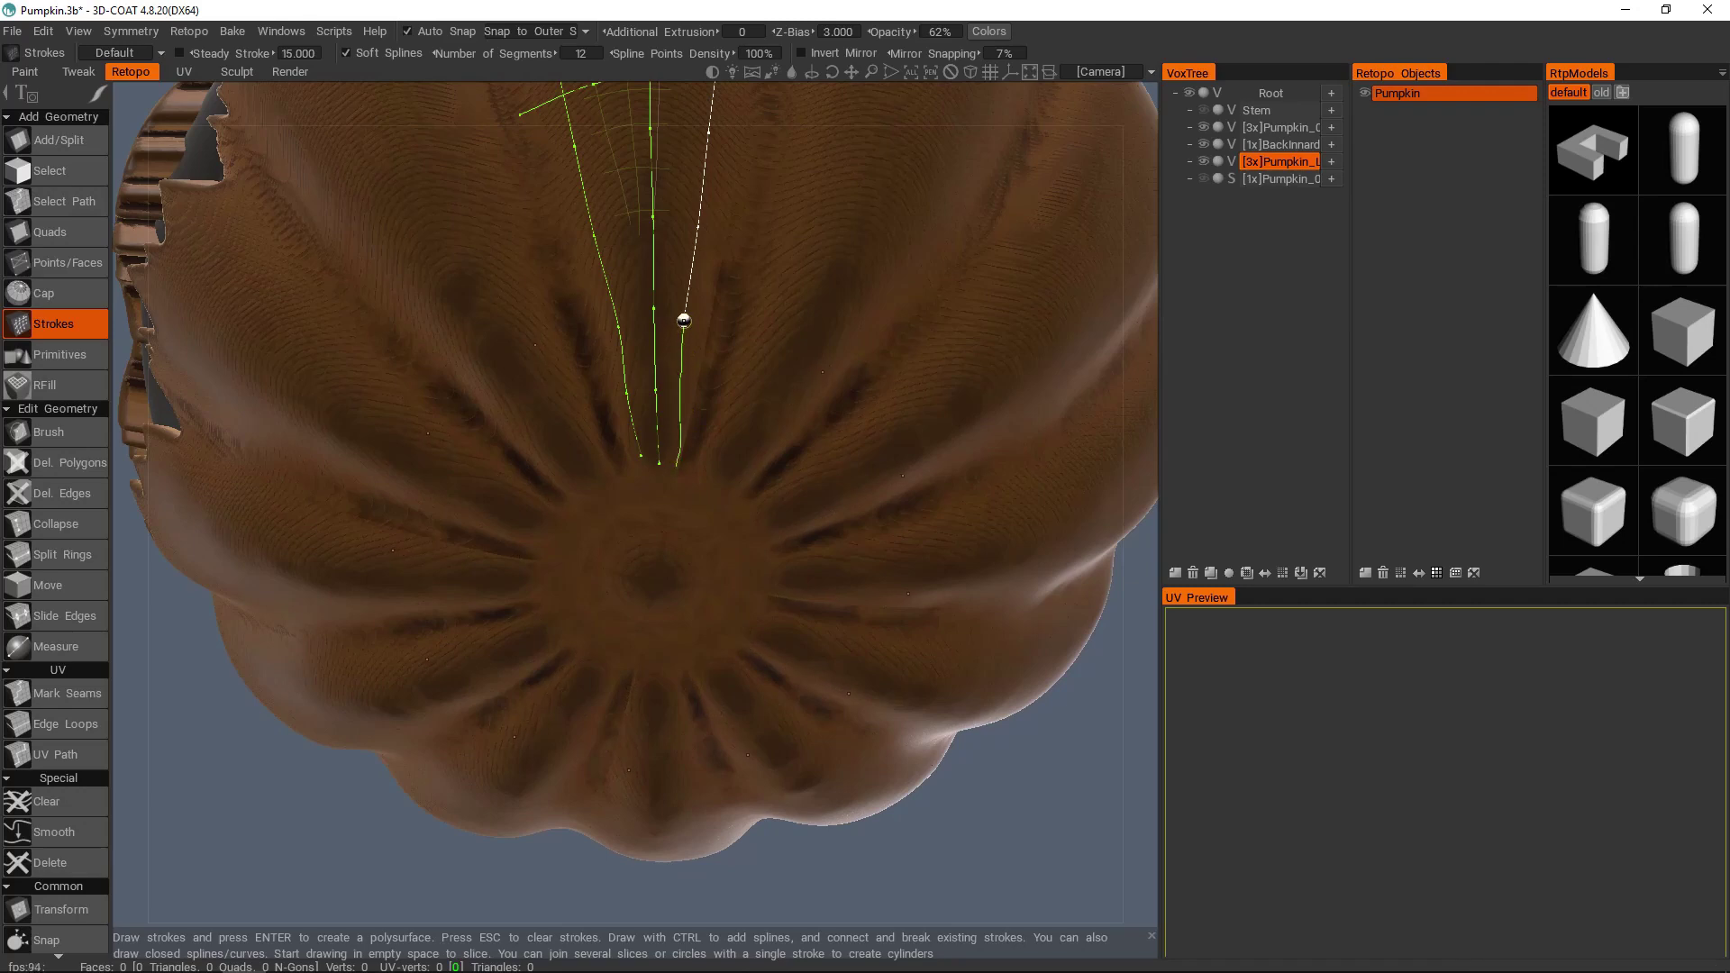
- Draw the remaining cross strokes over the rib's underside toward the bottom centre
alt+right_drag(752, 326, 753, 405)
alt+drag(754, 406, 745, 328)
alt+right_drag(745, 328, 726, 284)
alt+middle_drag(726, 284, 722, 390)
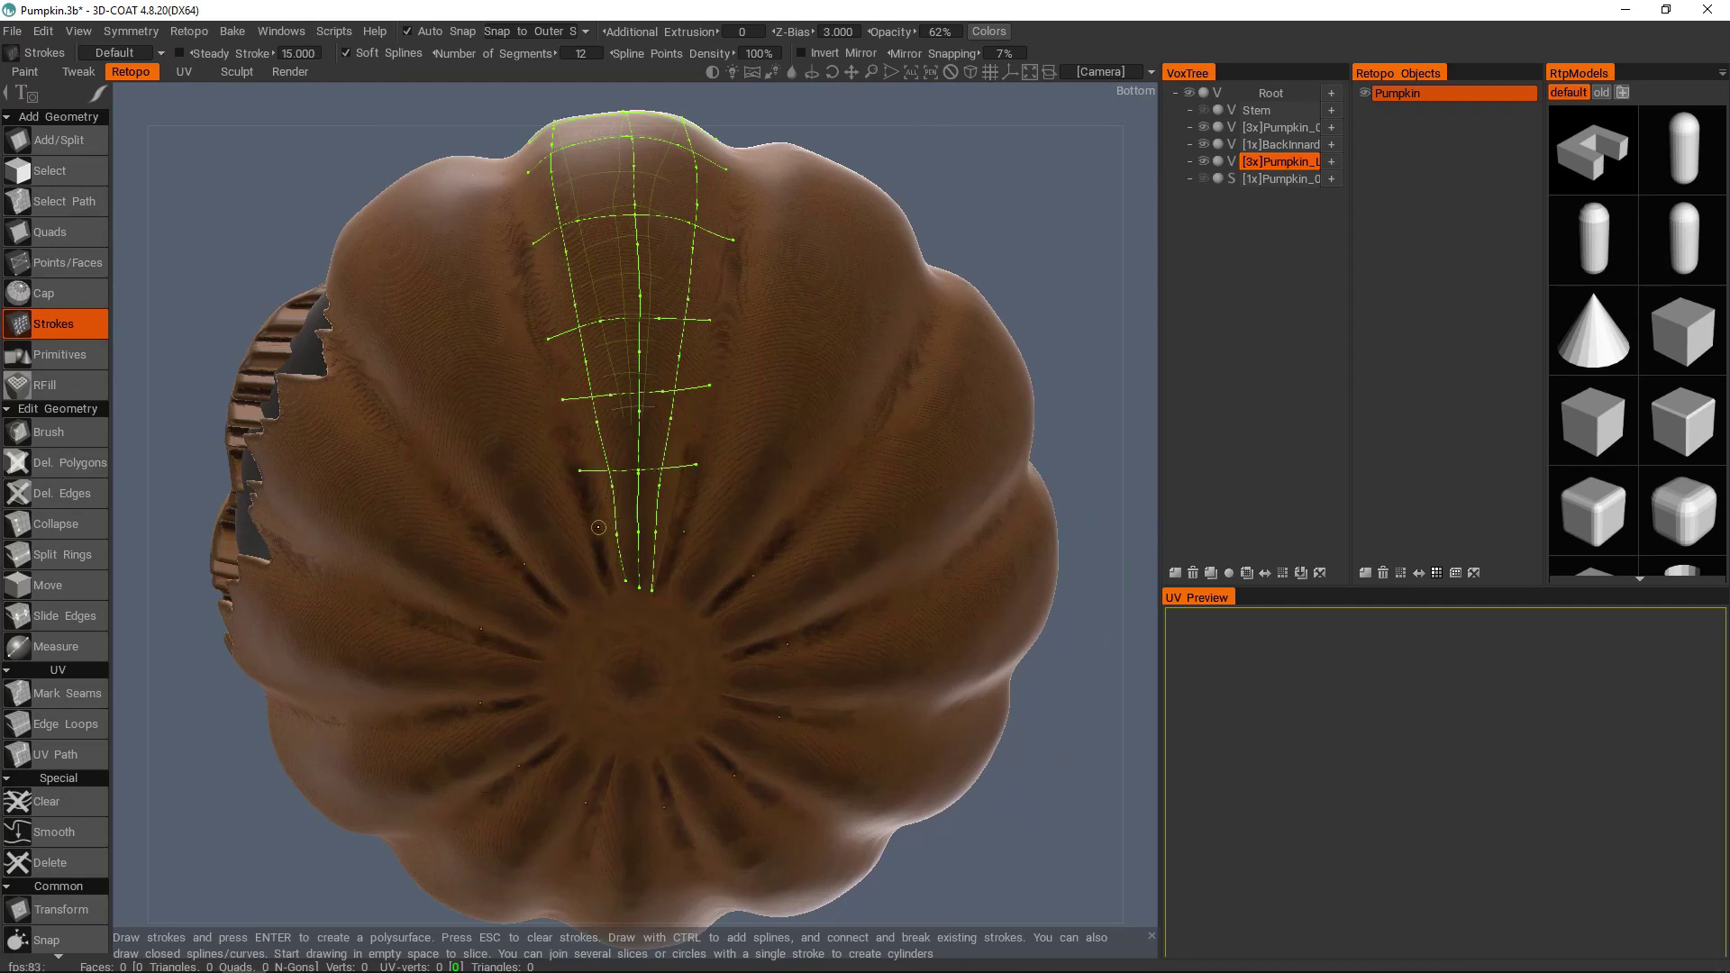
alt+right_drag(680, 560, 667, 617)
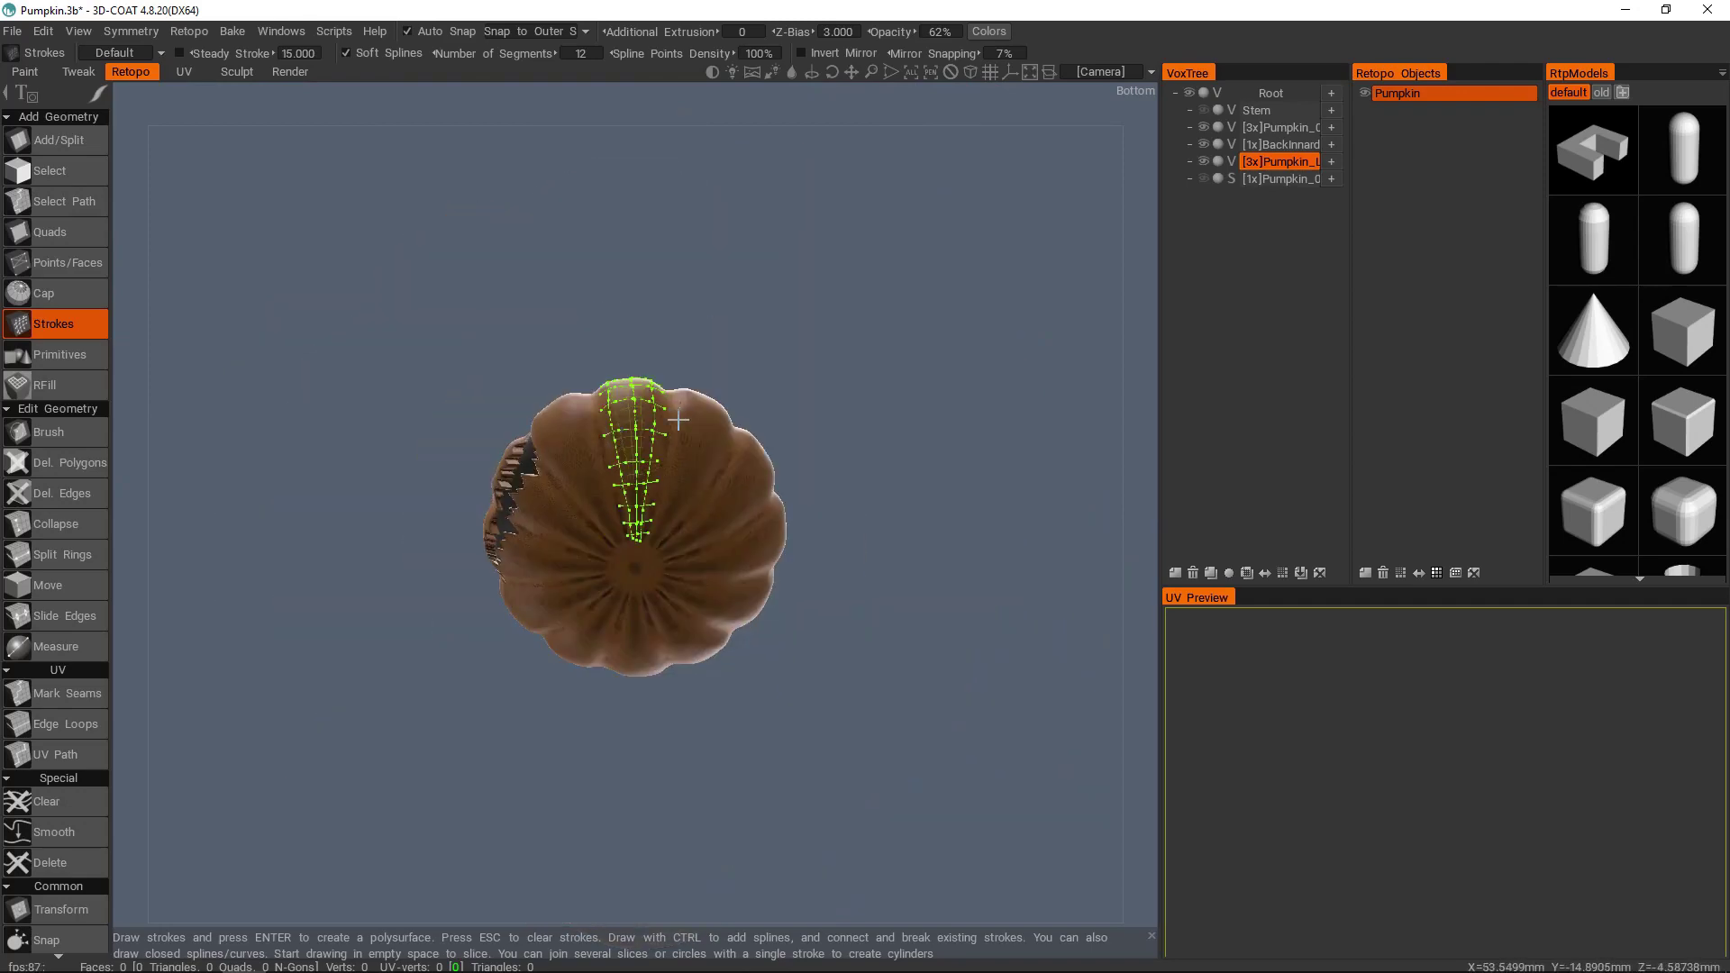
- Draw a short cross stroke over the lengthwise strokes' upper ends near the pumpkin's top centre
alt+drag(668, 618, 702, 421)
alt+right_drag(702, 421, 726, 387)
alt+middle_drag(725, 388, 753, 712)
alt+right_drag(754, 711, 811, 515)
mouse_move(811, 515)
alt+mouse_down()
mouse_move(899, 573)
mouse_move(888, 611)
mouse_move(769, 507)
alt+mouse_up()
alt+right_drag(768, 507, 799, 495)
alt+middle_drag(799, 496, 799, 598)
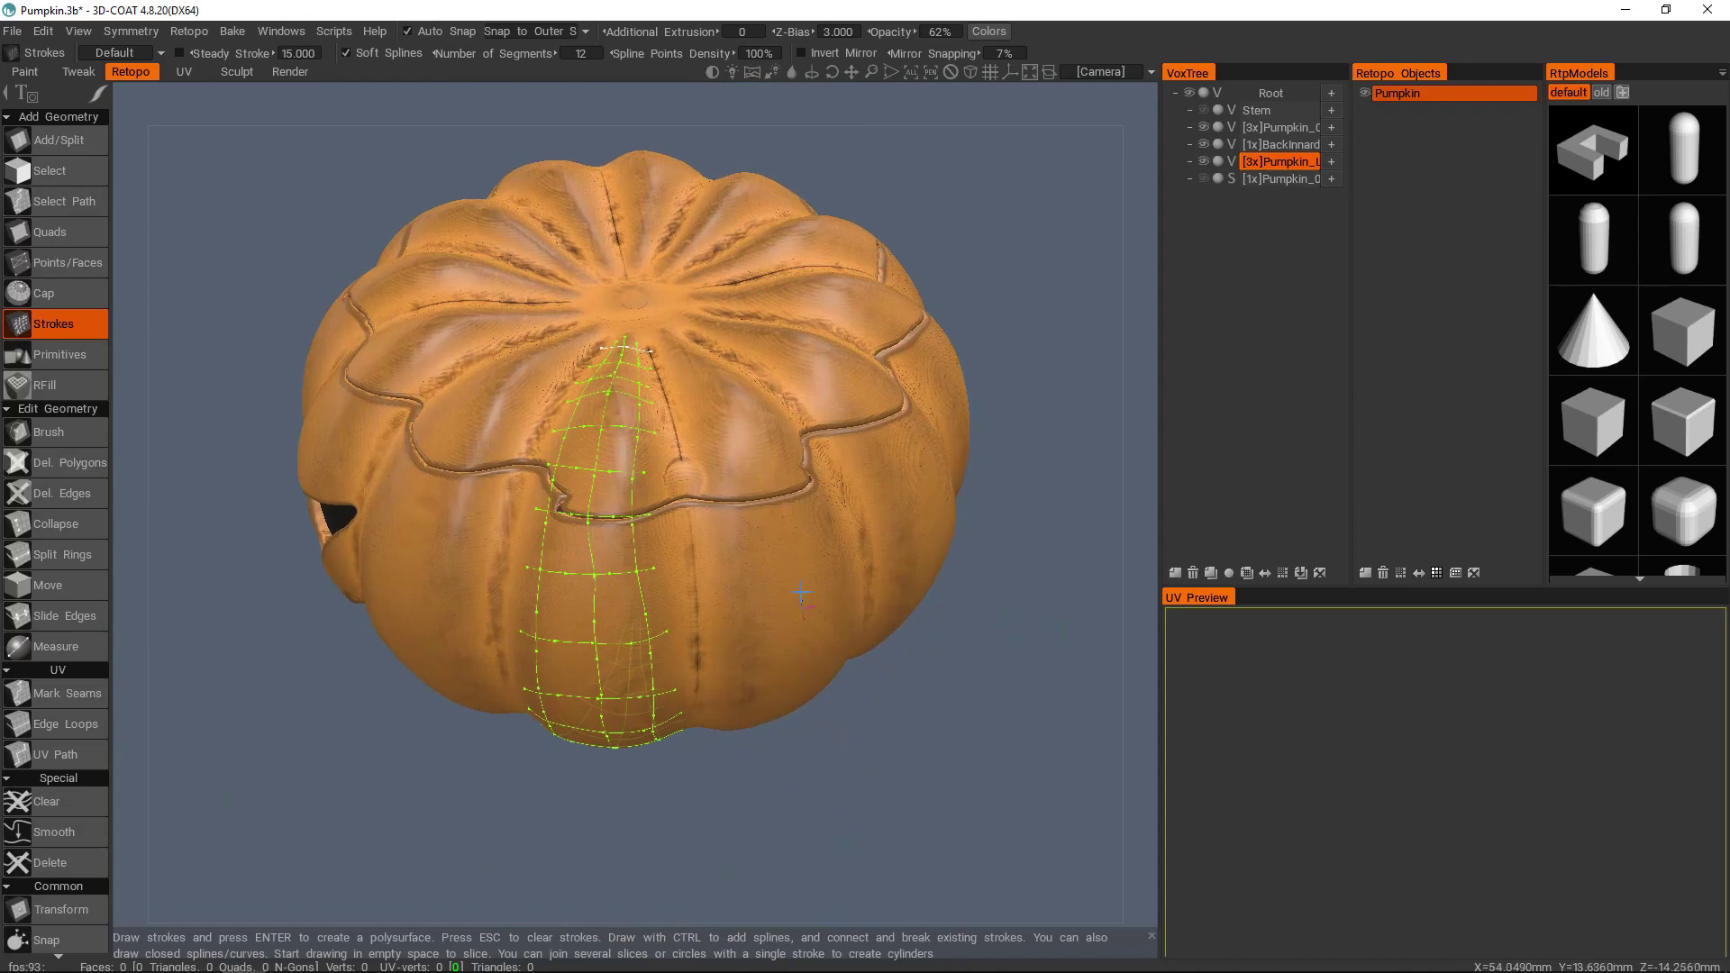
alt+right_drag(799, 599, 757, 527)
mouse_move(757, 527)
alt+mouse_down()
mouse_move(798, 464)
mouse_move(701, 496)
alt+mouse_up()
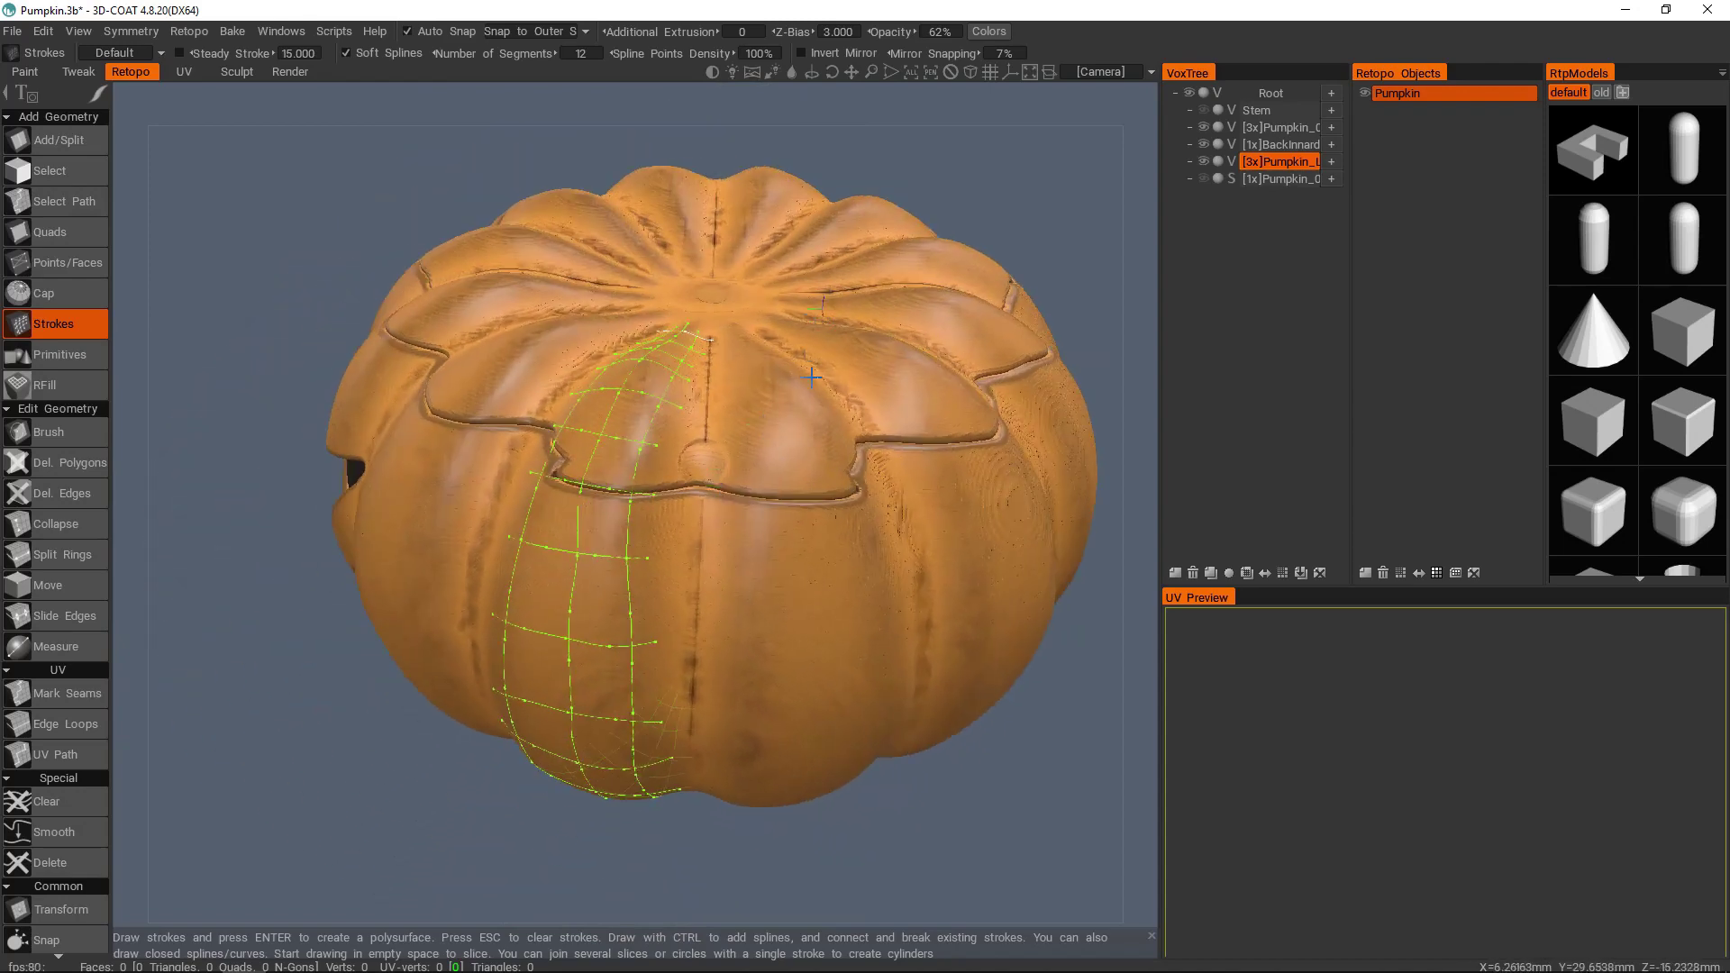
- Generate the polygon strip from the finished stroke grid, repeated by symmetry around the pumpkin's ribs
alt+right_drag(701, 496, 711, 527)
mouse_move(712, 527)
alt+mouse_down()
mouse_move(806, 550)
mouse_move(925, 485)
mouse_move(886, 497)
alt+mouse_up()
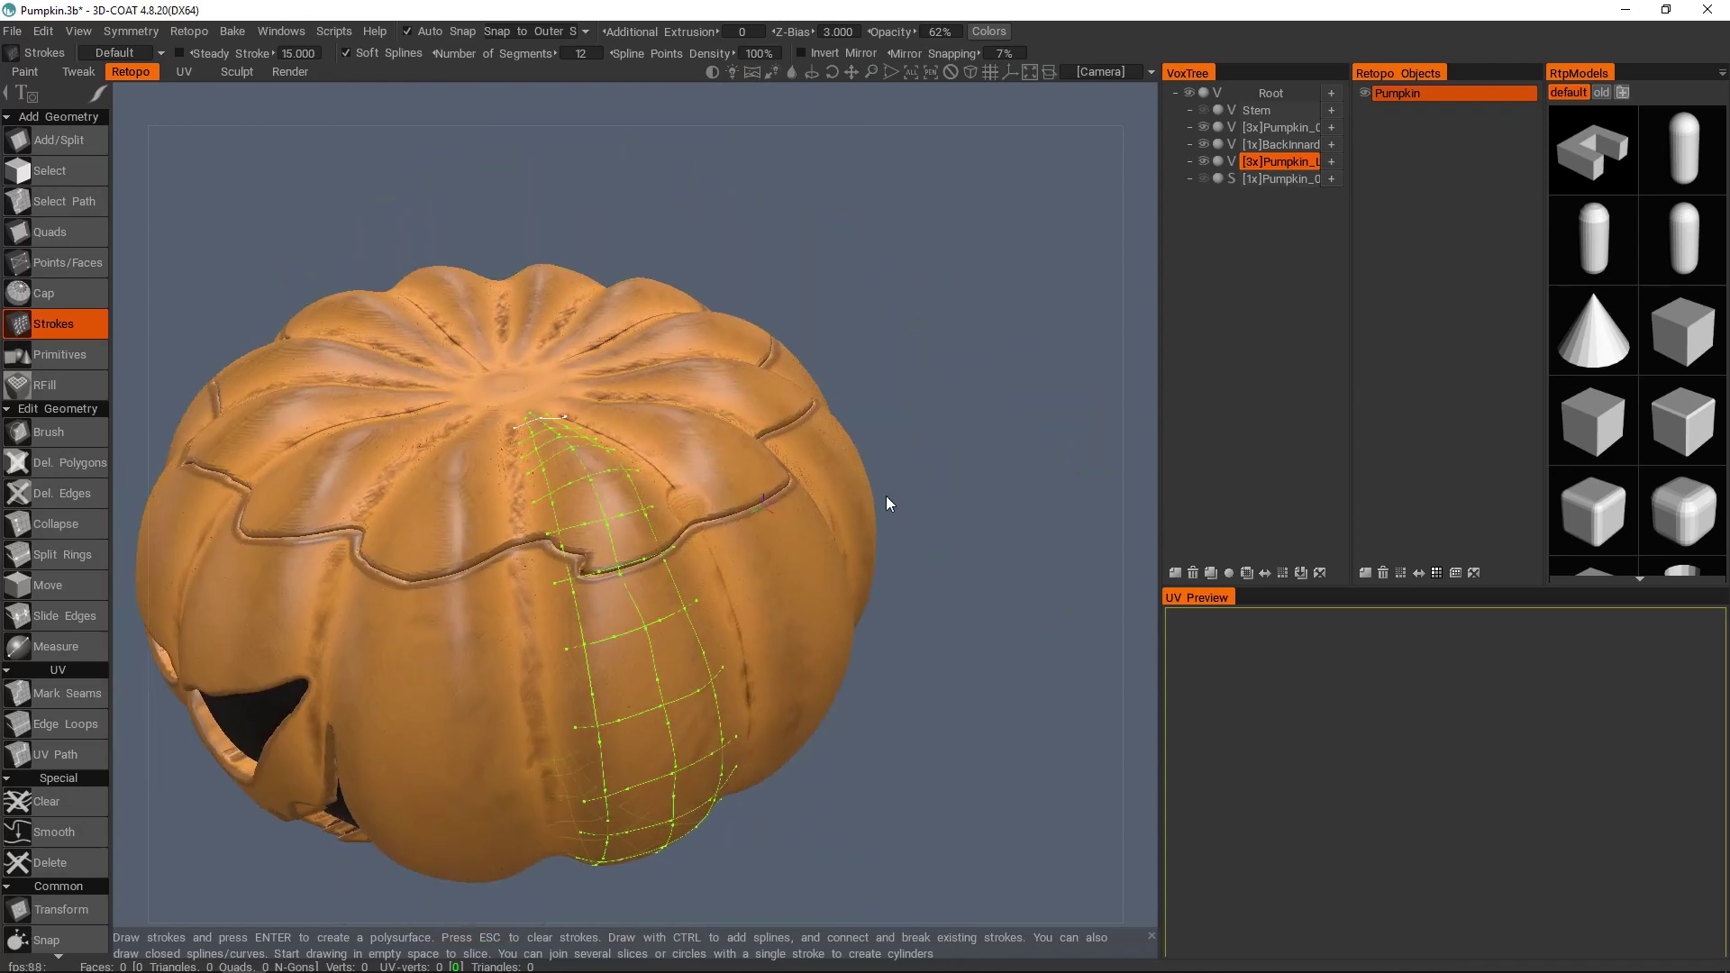
alt+right_drag(886, 497, 757, 544)
alt+drag(757, 544, 787, 524)
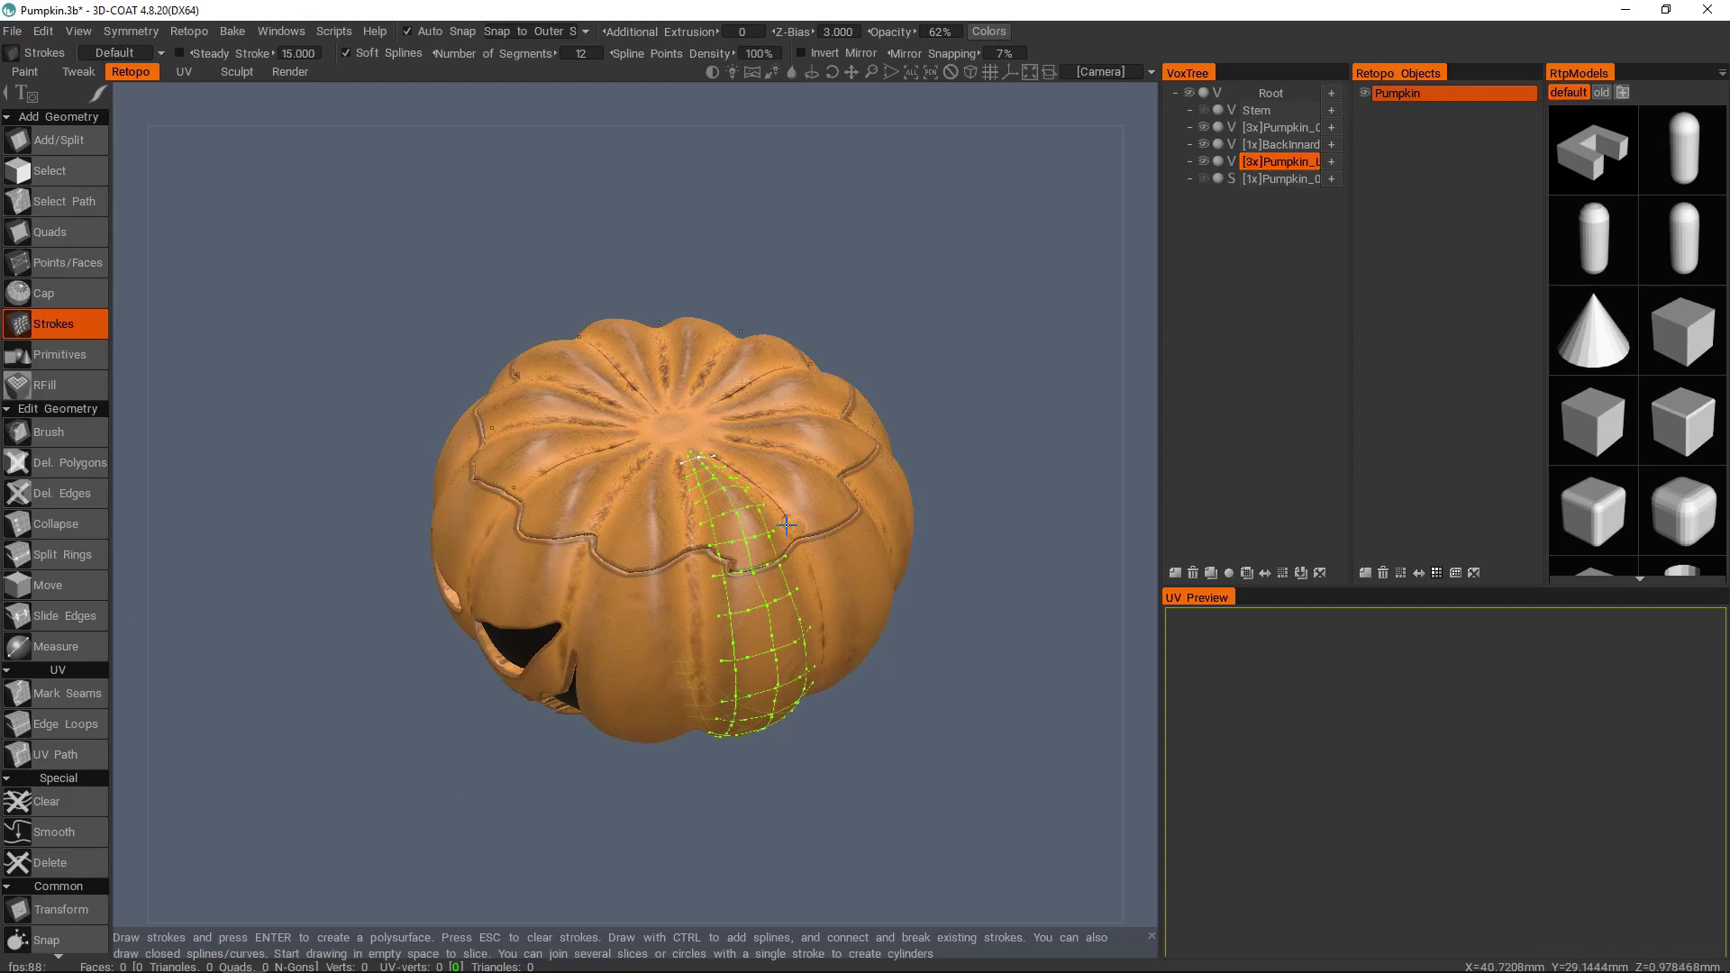
key(Return)
scroll(871, 509, up, 4)
alt+drag(871, 509, 775, 540)
alt+right_drag(774, 541, 811, 513)
alt+drag(811, 513, 775, 565)
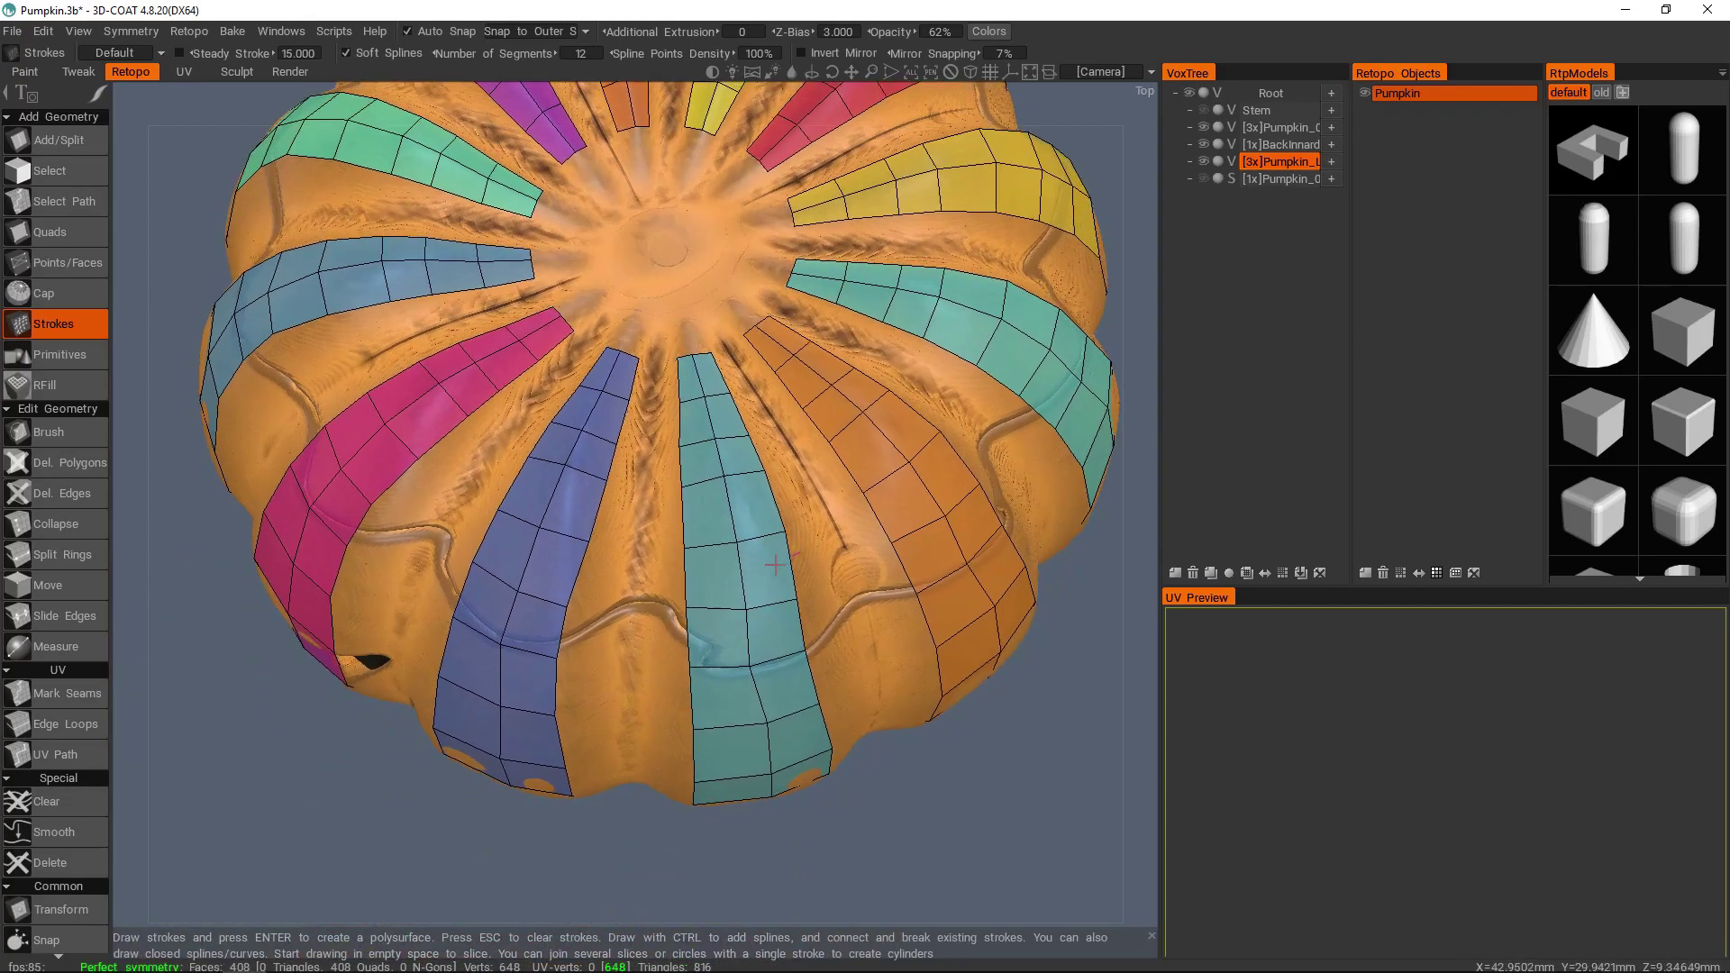
scroll(775, 565, down, 3)
alt+middle_drag(759, 668, 618, 546)
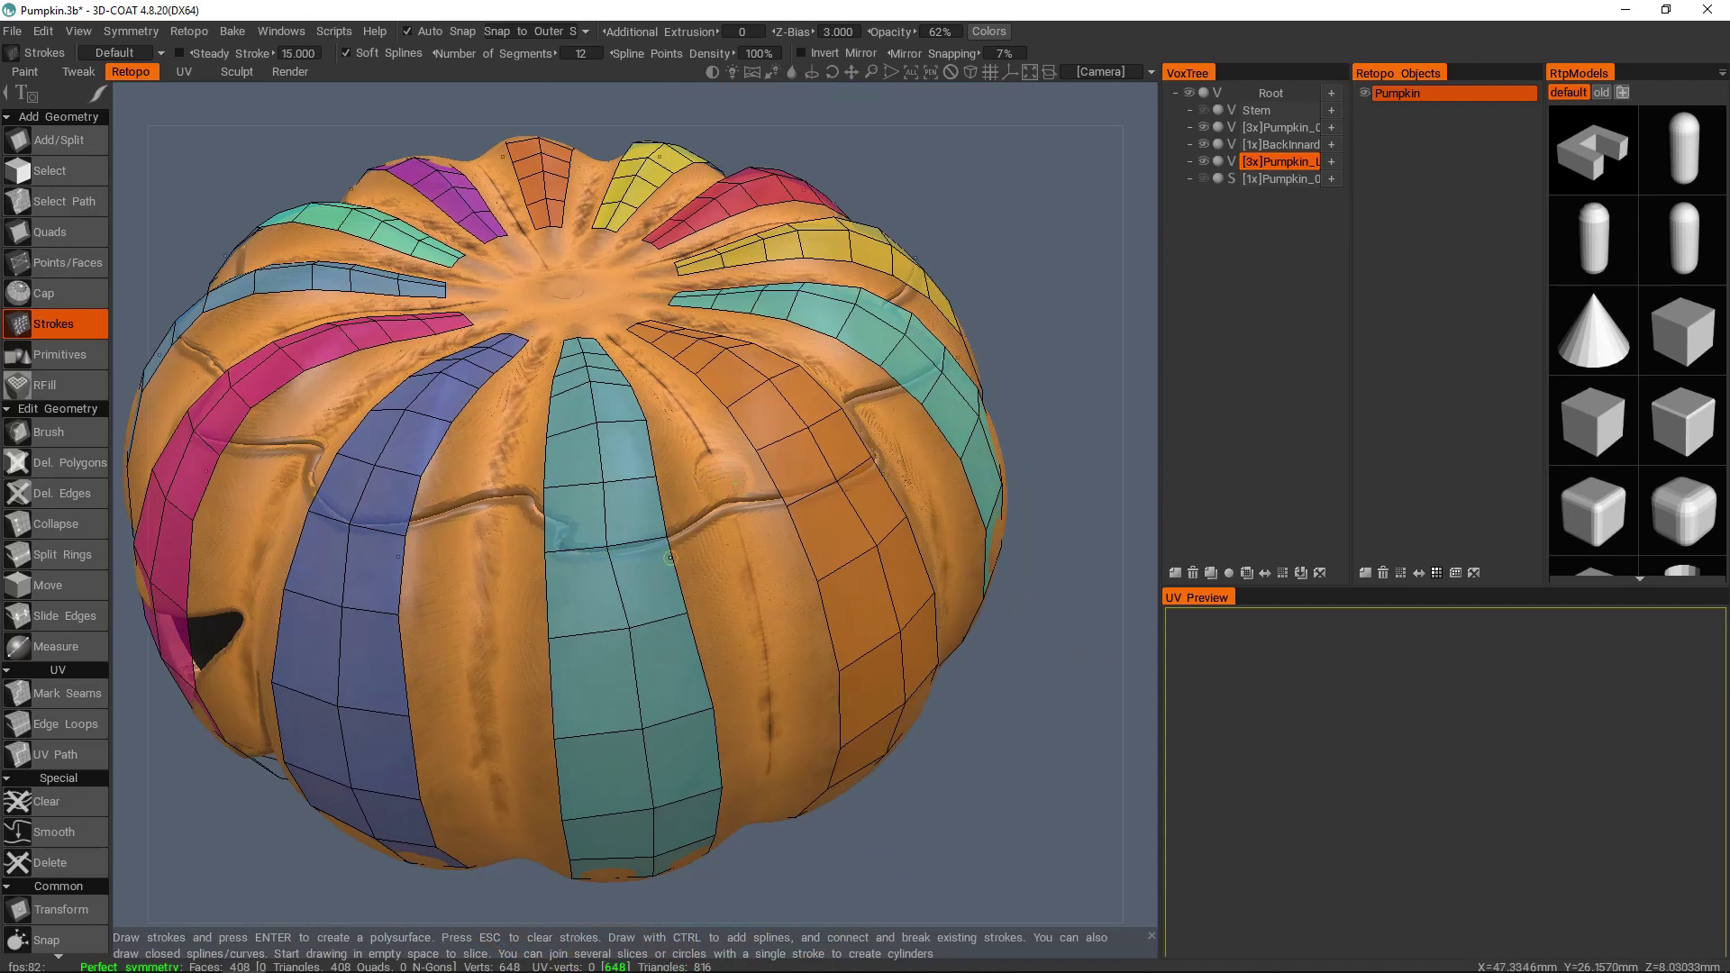
- Activate the Points/Faces tool and nudge vertices along the strip's edge around and below the lid's cut
key(space)
click(491, 317)
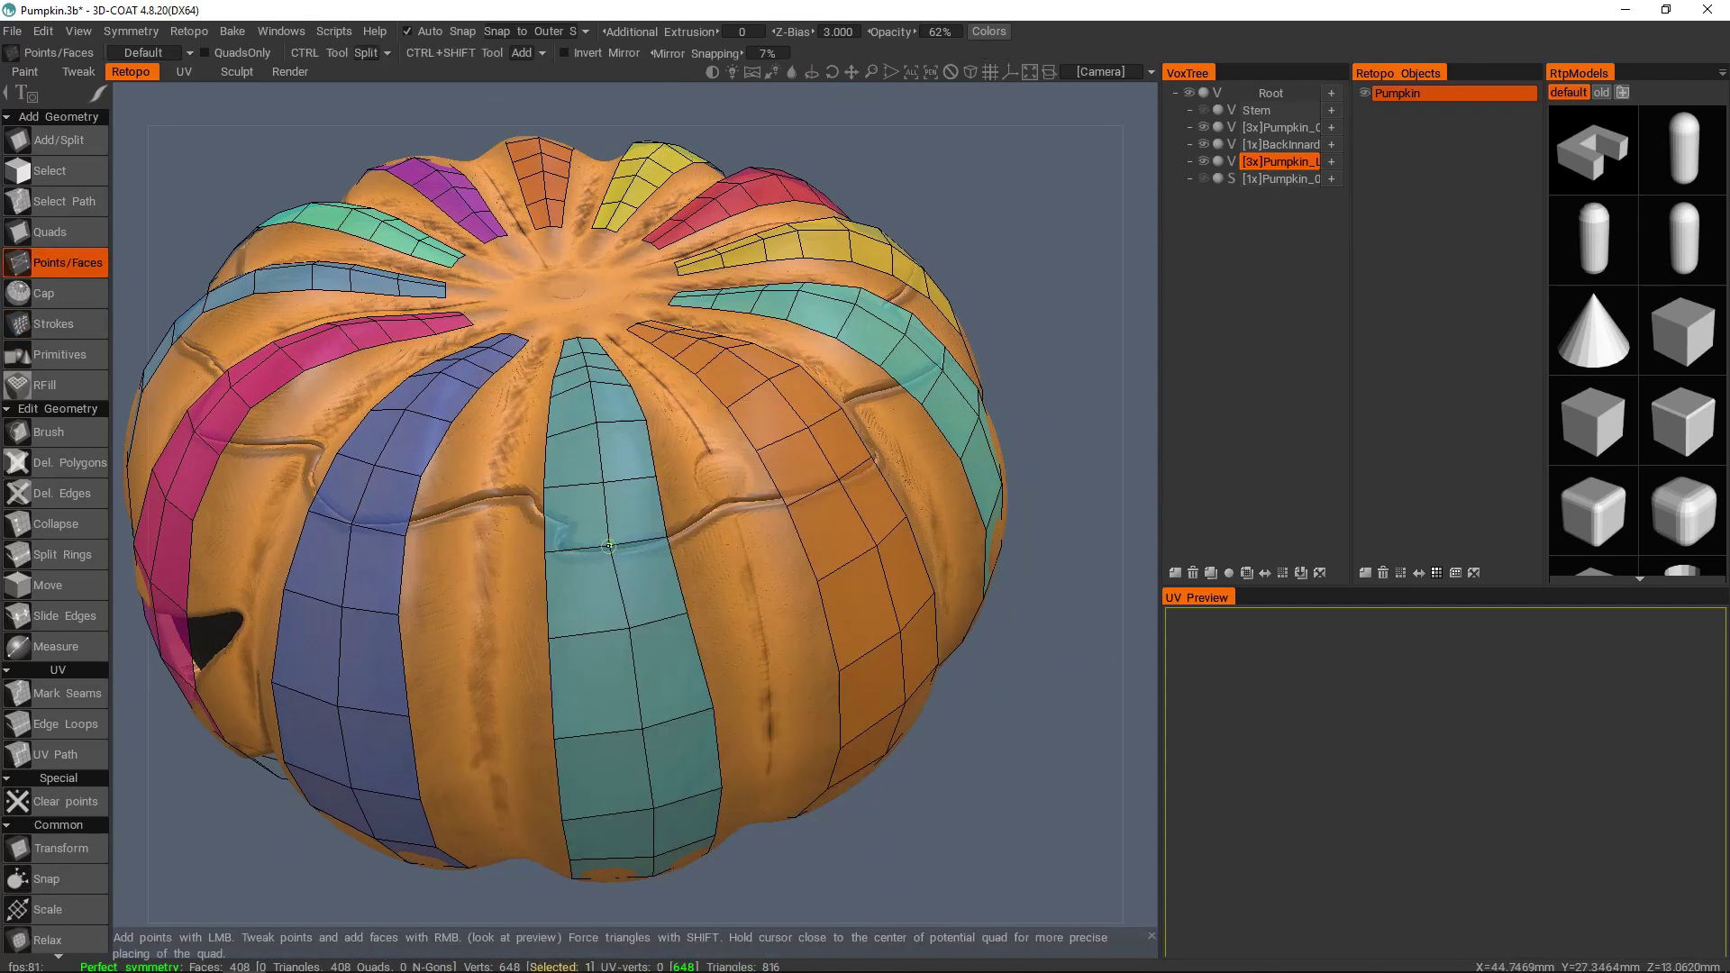
alt+drag(628, 463, 638, 549)
right_drag(667, 483, 661, 485)
right_drag(666, 544, 674, 543)
alt+drag(686, 636, 696, 559)
click(691, 564)
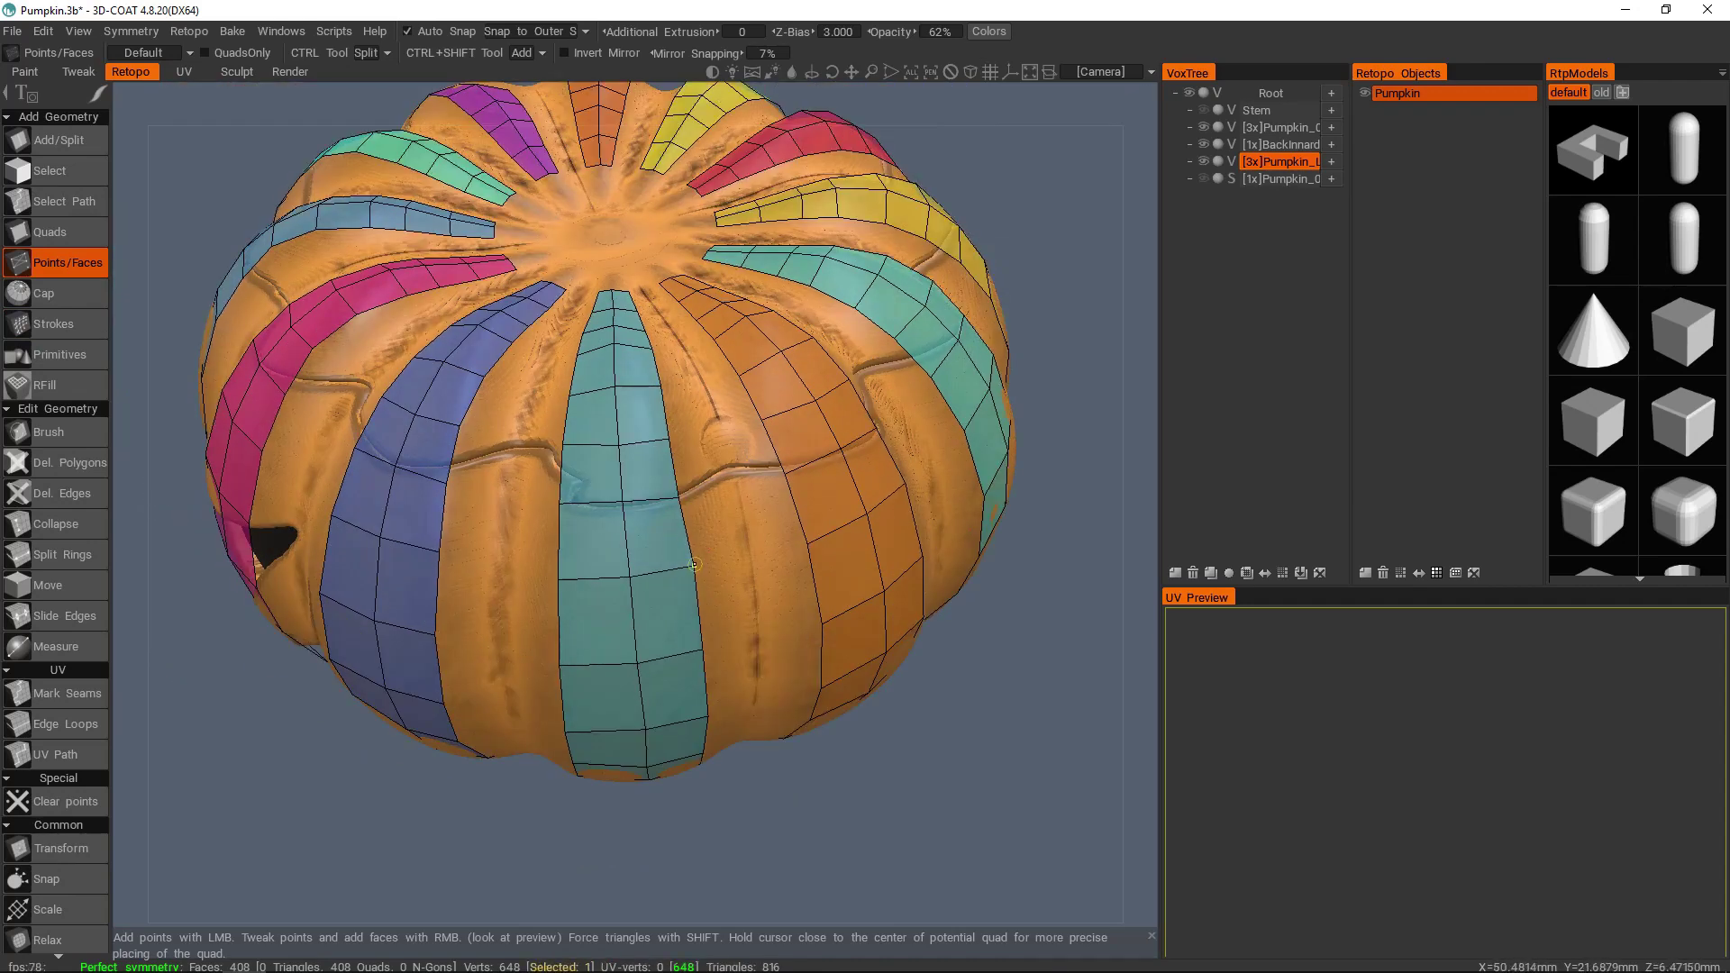
middle_drag(674, 559, 685, 509)
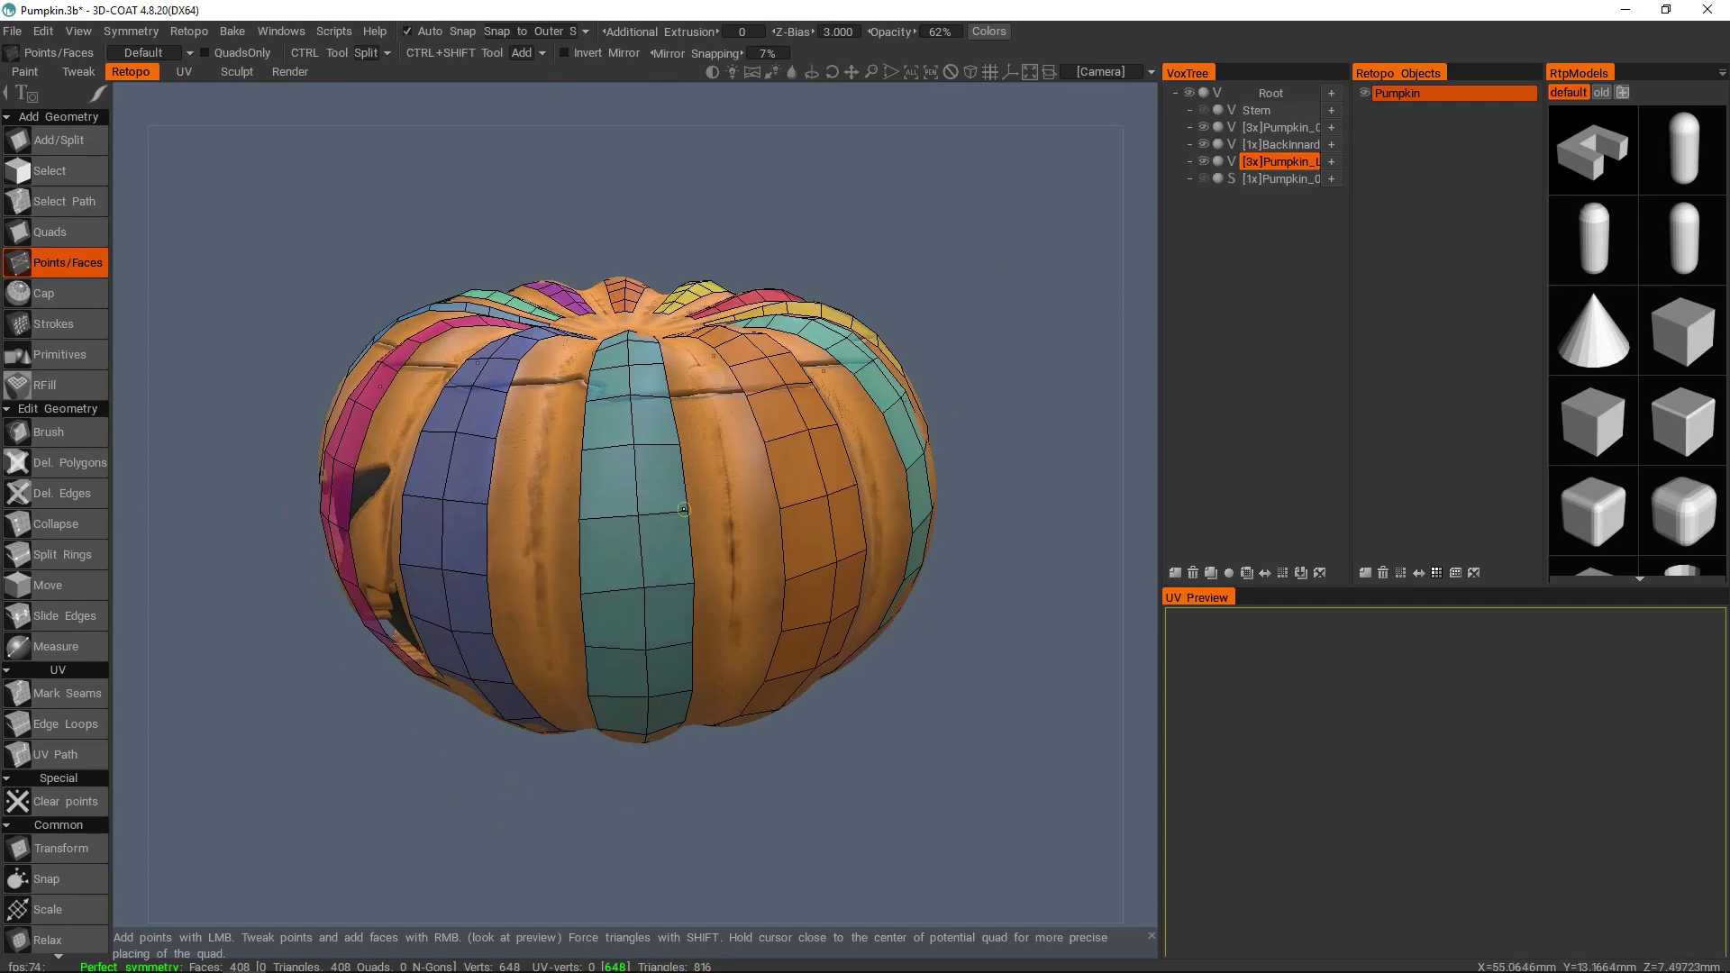
- Place a column of points down the groove between two neighbouring strips, from the pumpkin's side to its underside
mouse_move(685, 509)
alt+mouse_down()
mouse_move(772, 464)
mouse_move(694, 532)
alt+mouse_up()
alt+right_drag(694, 533, 685, 510)
alt+drag(685, 510, 629, 468)
middle_drag(641, 629, 626, 520)
middle_drag(630, 609, 630, 543)
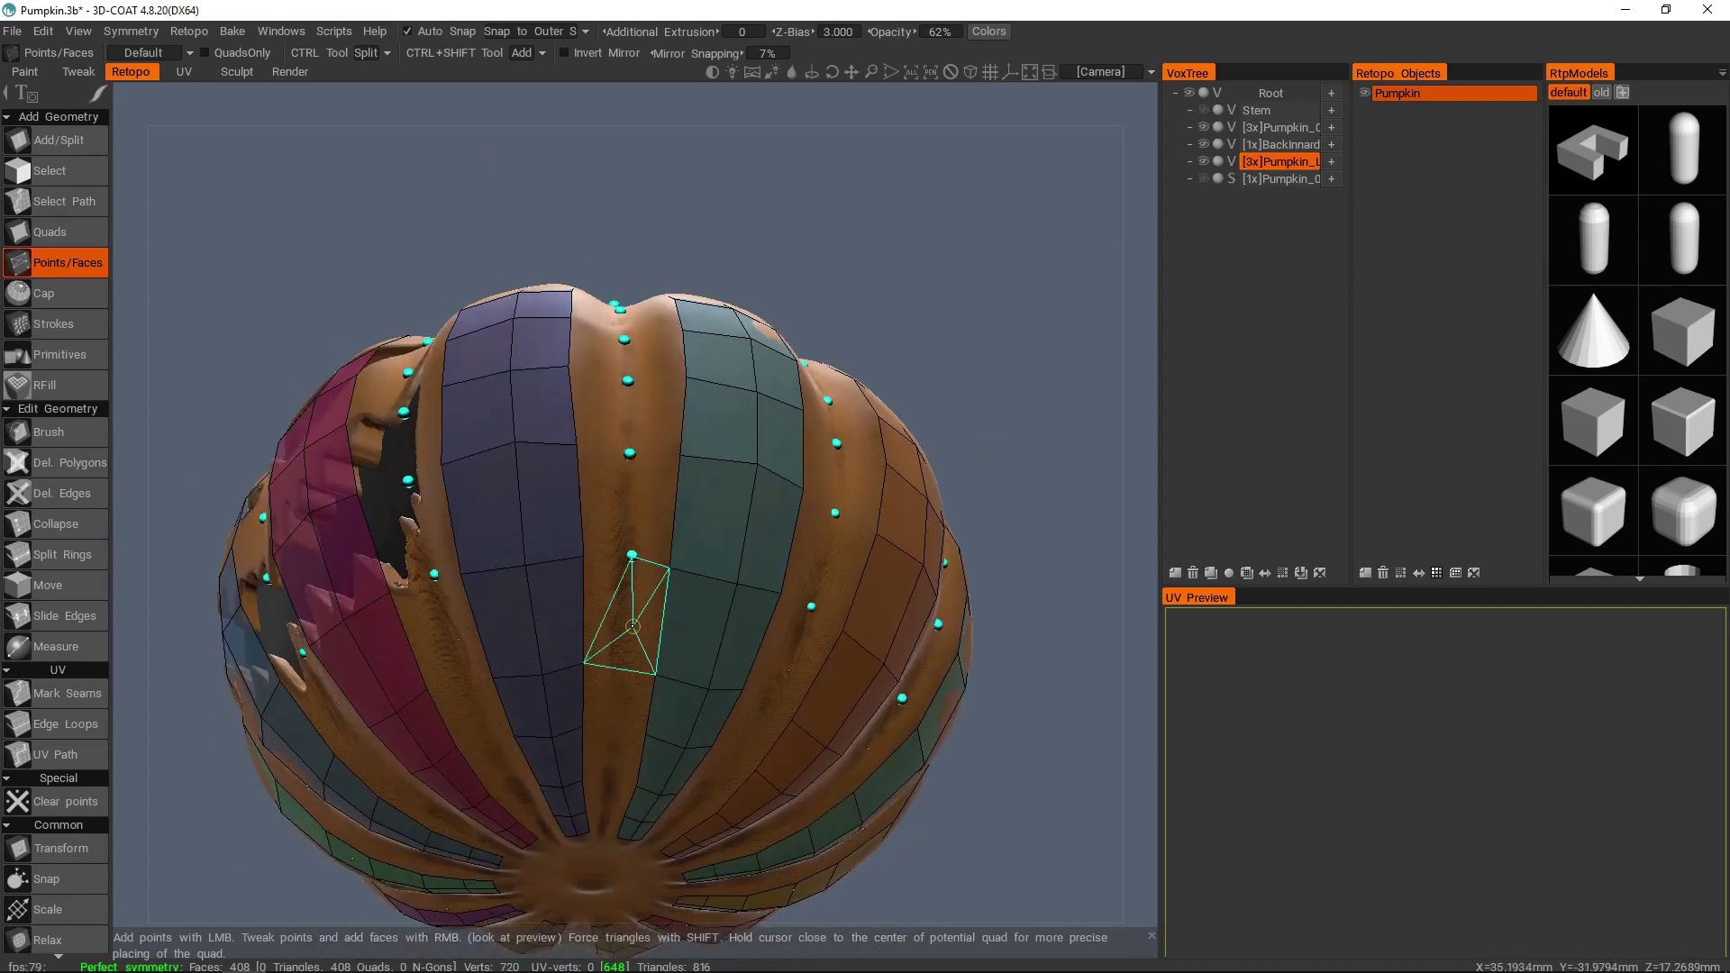
mouse_move(692, 543)
middle_down()
mouse_move(881, 625)
mouse_move(637, 636)
mouse_move(686, 570)
middle_up()
scroll(686, 570, up, 3)
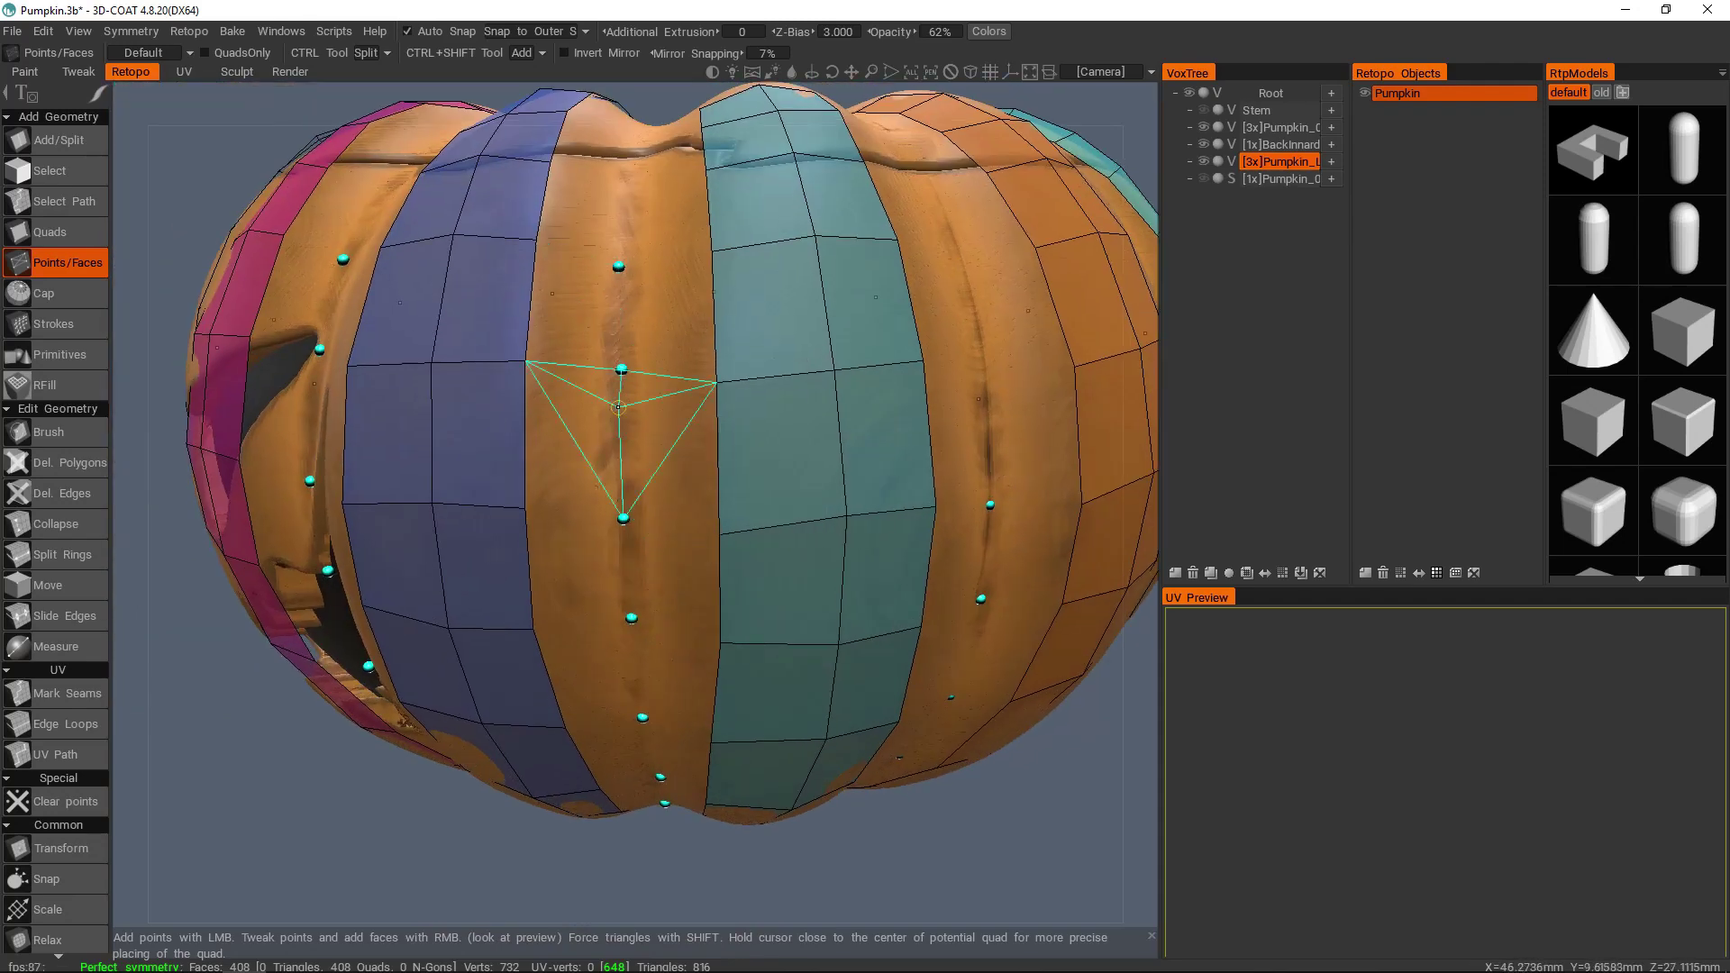
- Examine how the groove points sit around the carved eye and mouth openings
scroll(731, 507, down, 5)
middle_drag(551, 459, 690, 331)
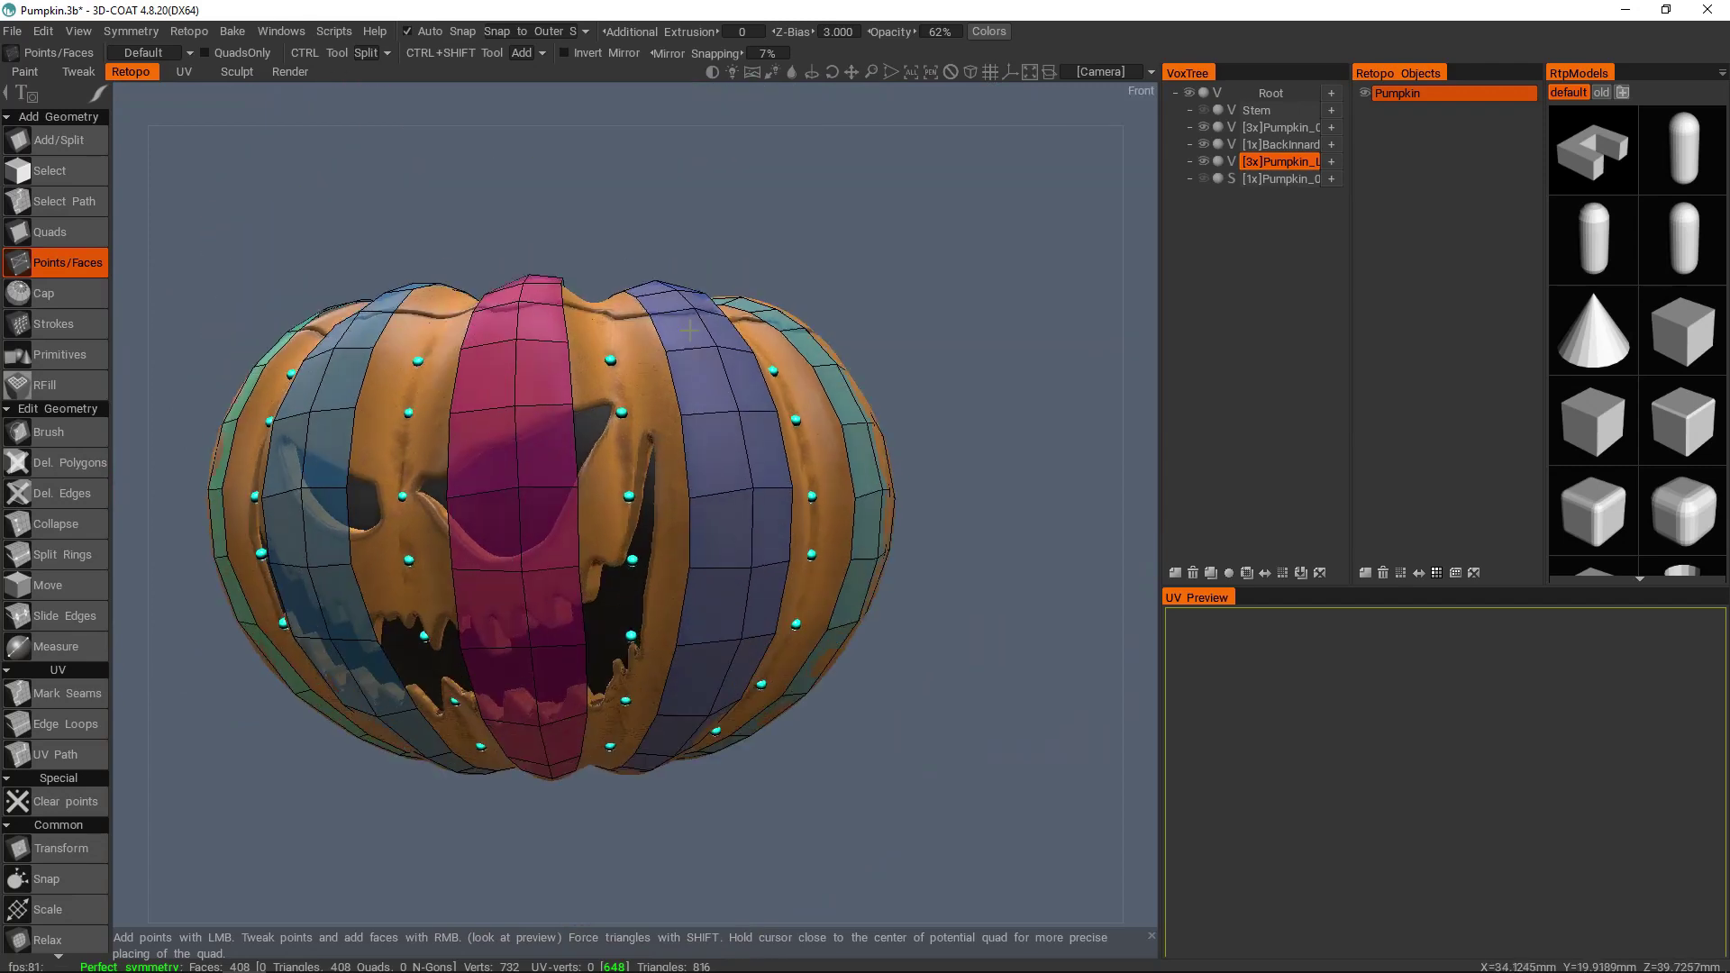
scroll(742, 468, up, 5)
scroll(745, 512, down, 1)
mouse_move(745, 513)
middle_down()
mouse_move(962, 361)
mouse_move(964, 324)
mouse_move(733, 512)
middle_up()
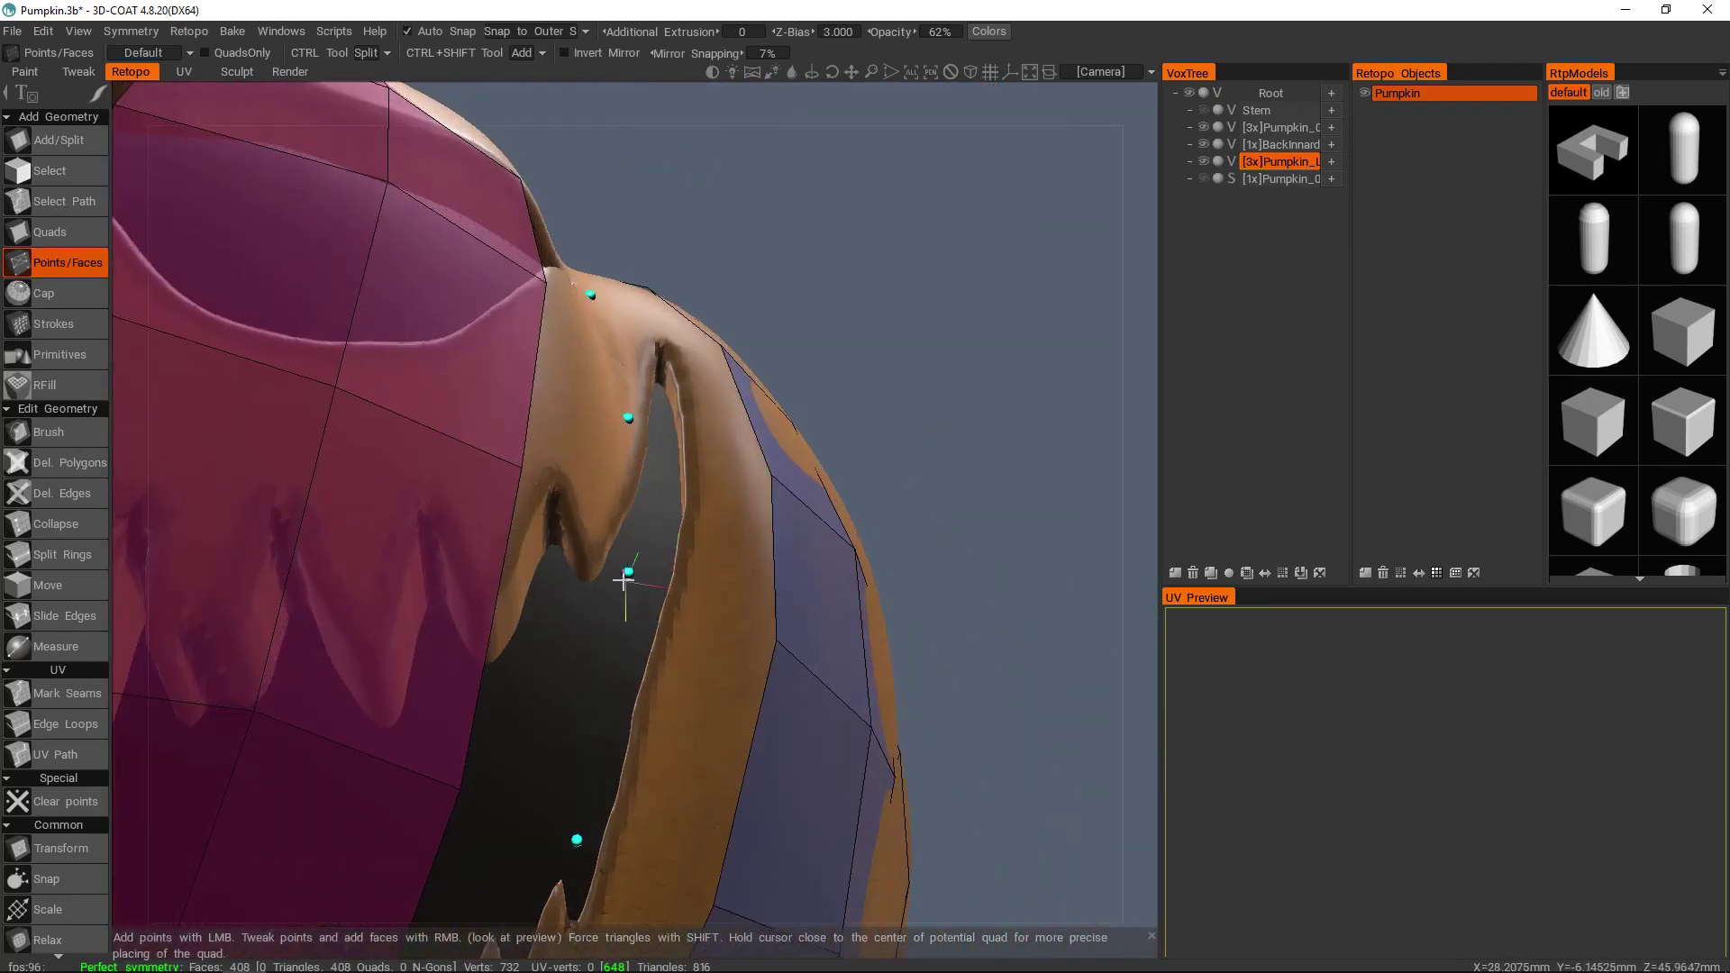
mouse_move(704, 574)
middle_down()
mouse_move(657, 695)
mouse_move(760, 559)
mouse_move(656, 733)
mouse_move(689, 802)
mouse_move(726, 591)
middle_up()
scroll(726, 591, down, 3)
middle_drag(757, 517, 571, 485)
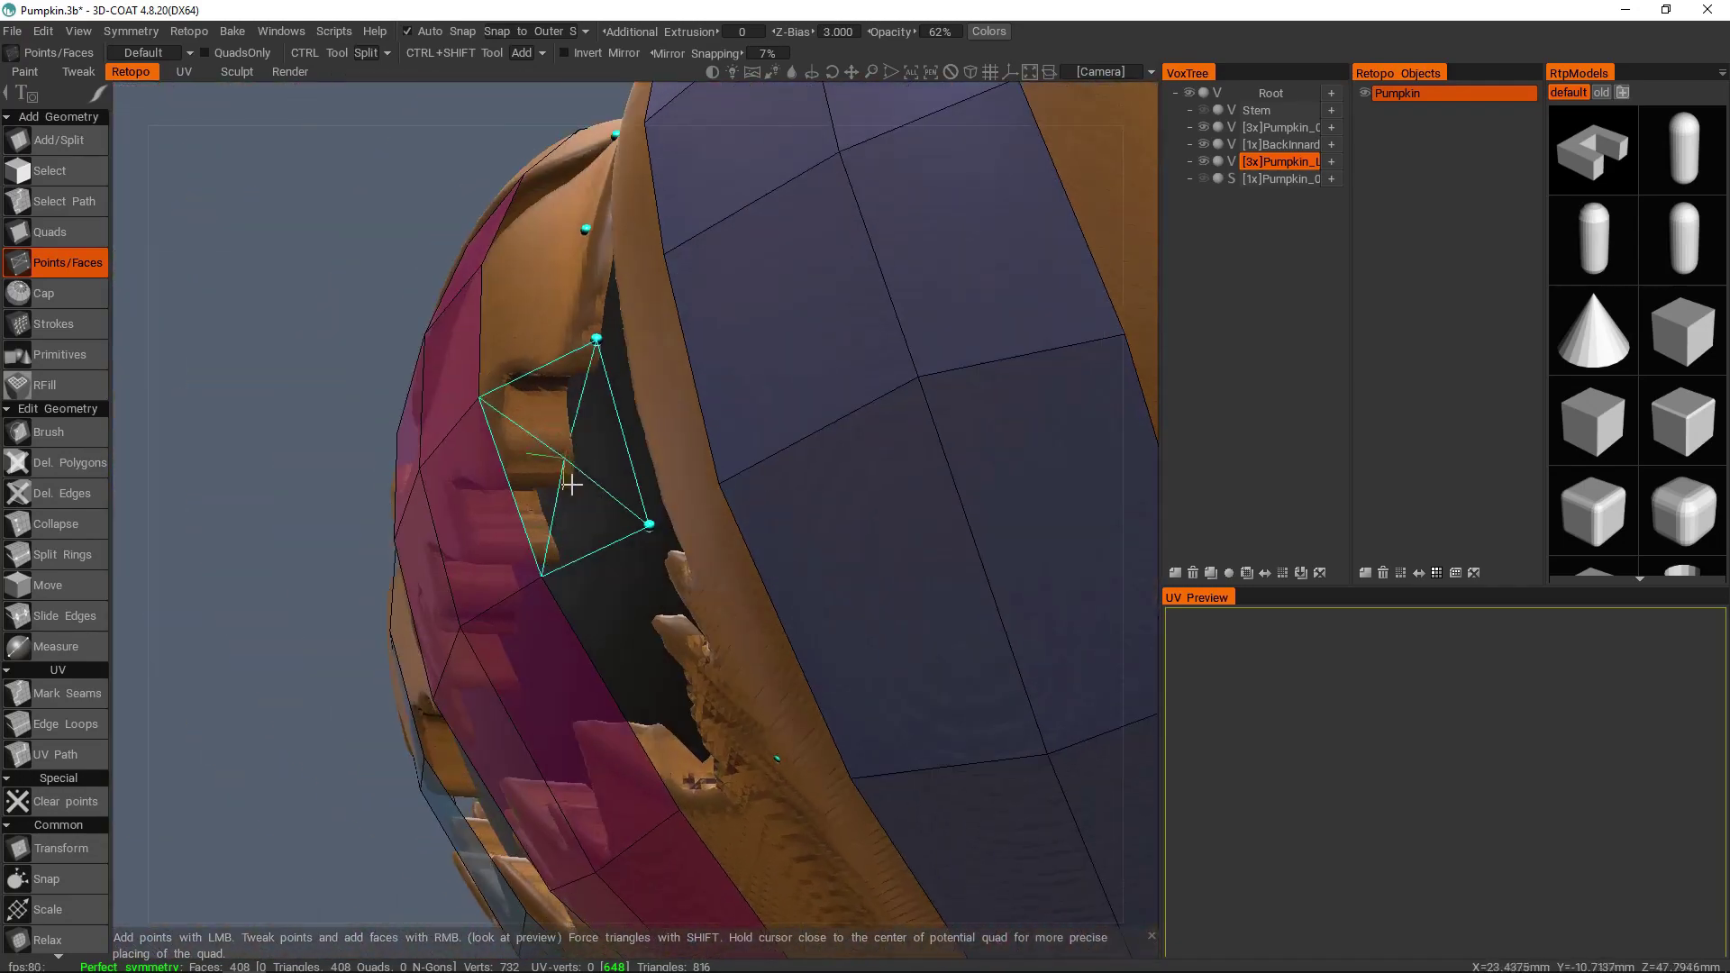
scroll(620, 567, down, 5)
middle_drag(768, 390, 838, 460)
scroll(837, 460, down, 4)
middle_drag(644, 369, 602, 547)
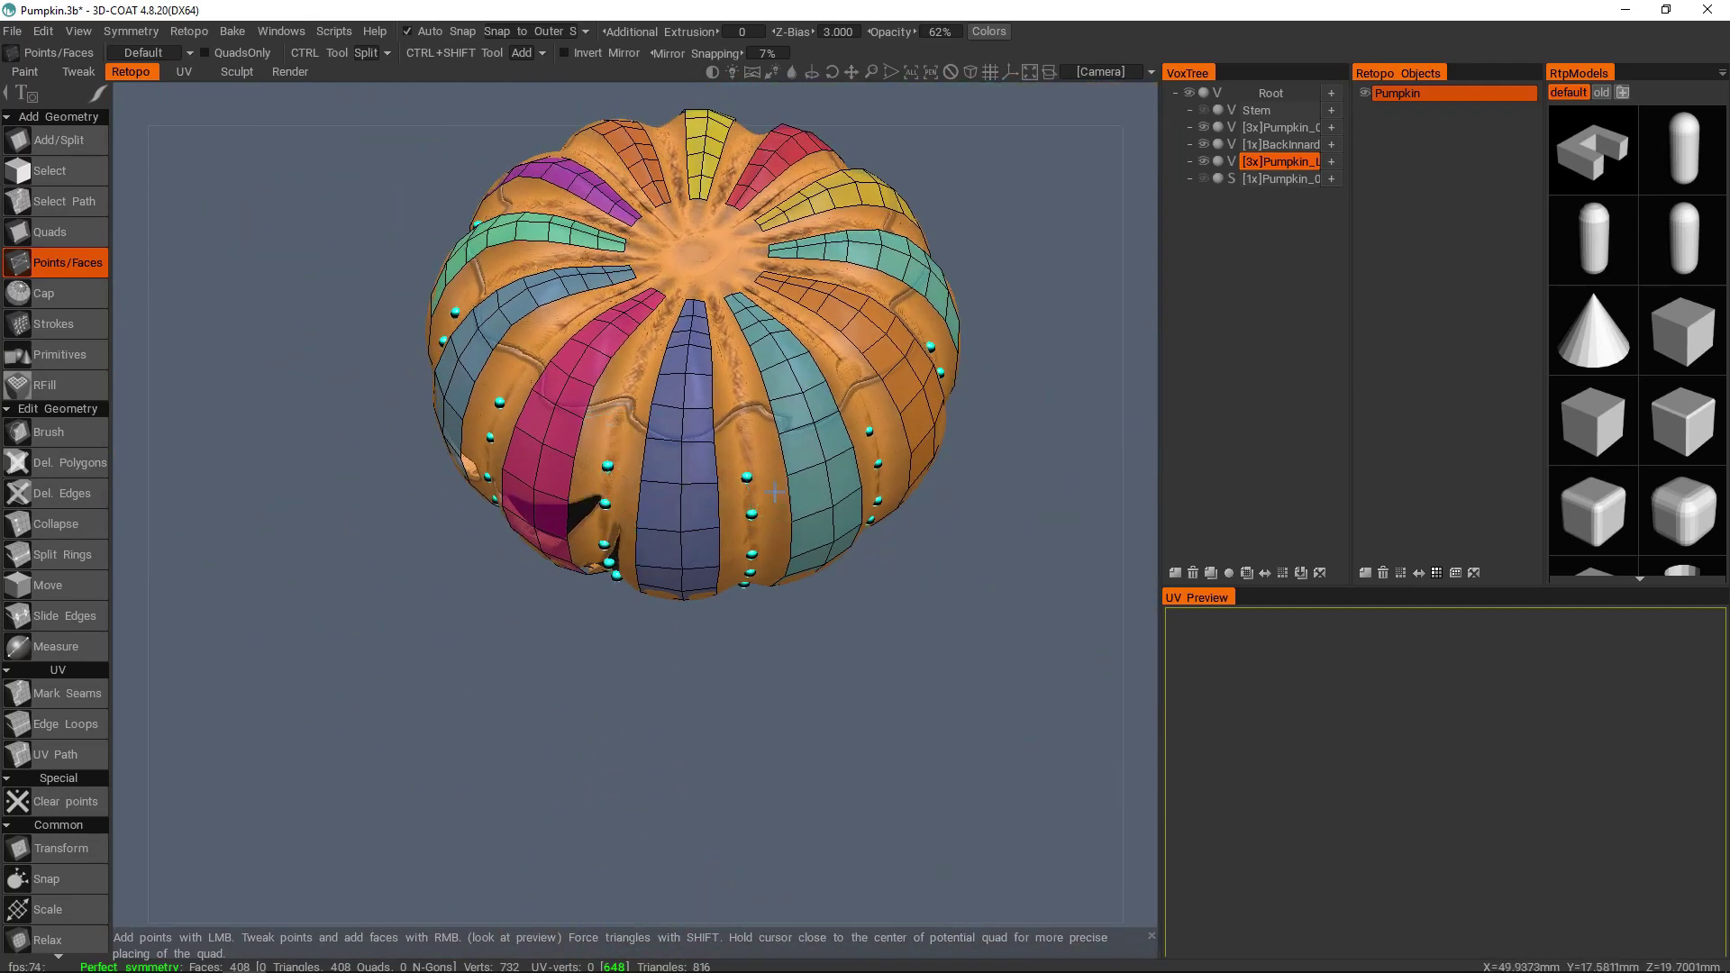
- Add points upward along the groove, crossing the lid's cut toward the pumpkin's top
scroll(775, 492, up, 5)
middle_drag(766, 501, 686, 346)
middle_drag(669, 270, 667, 520)
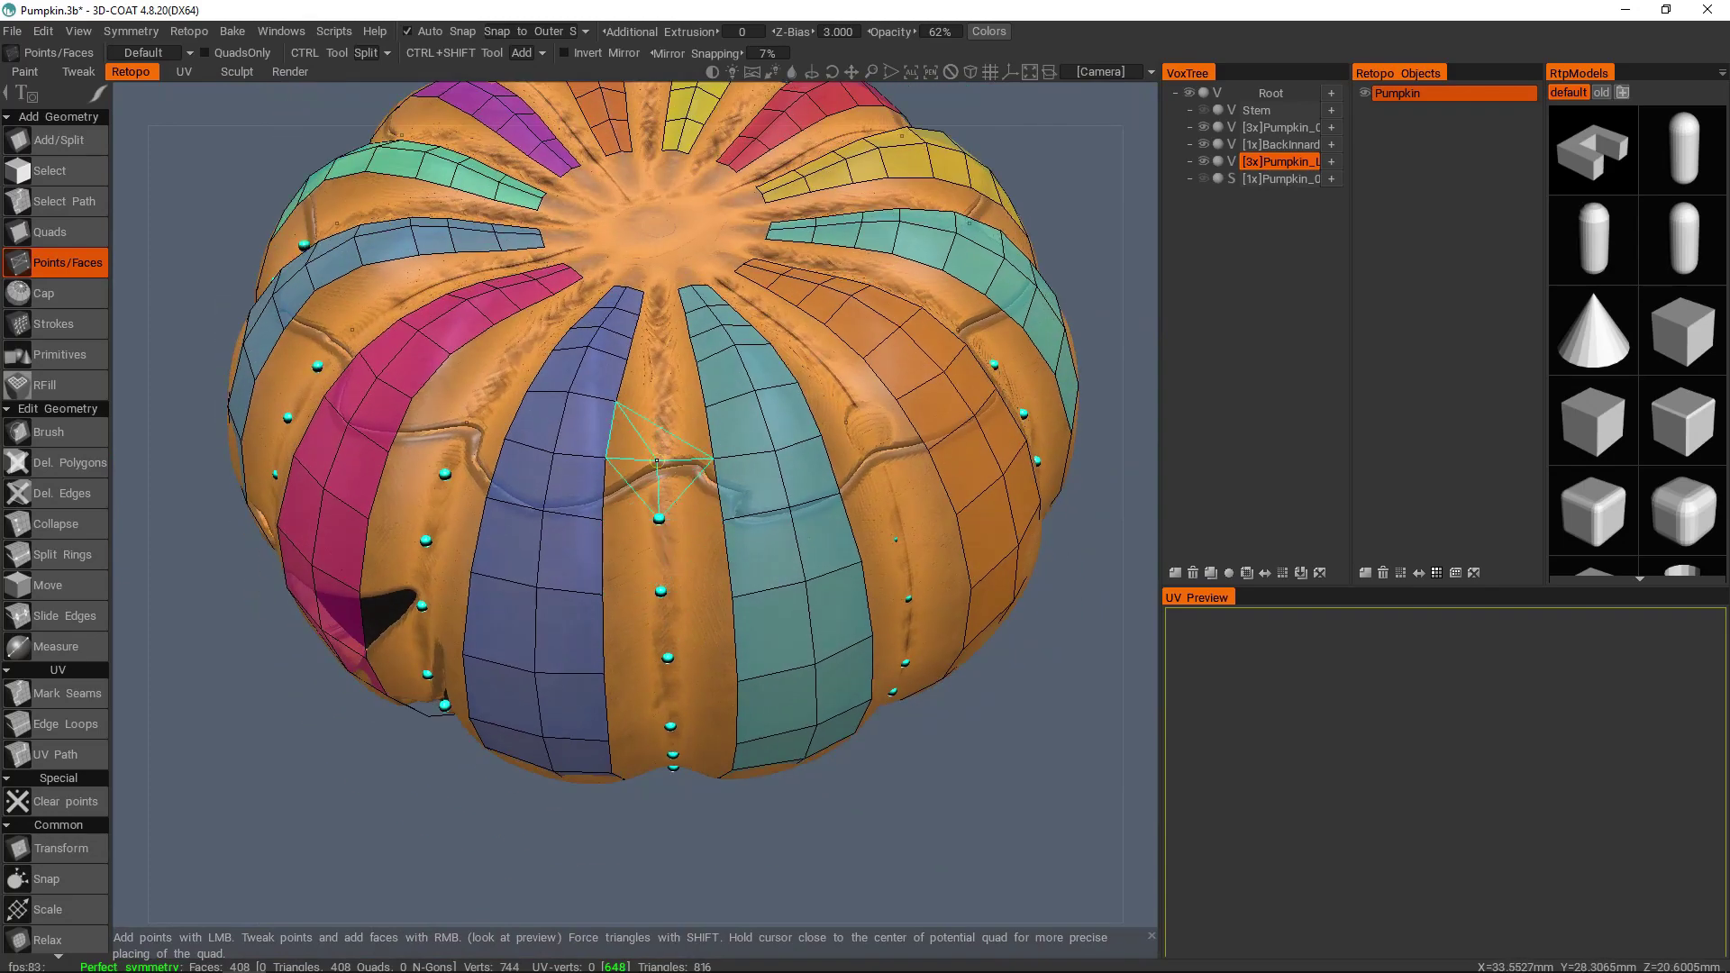
click(659, 458)
click(659, 406)
- Fill the groove with quads between its centre points and the adjoining strips, from the lid down the pumpkin's side
right_click(684, 432)
right_click(687, 488)
right_click(692, 554)
middle_drag(668, 702, 667, 469)
scroll(676, 451, up, 5)
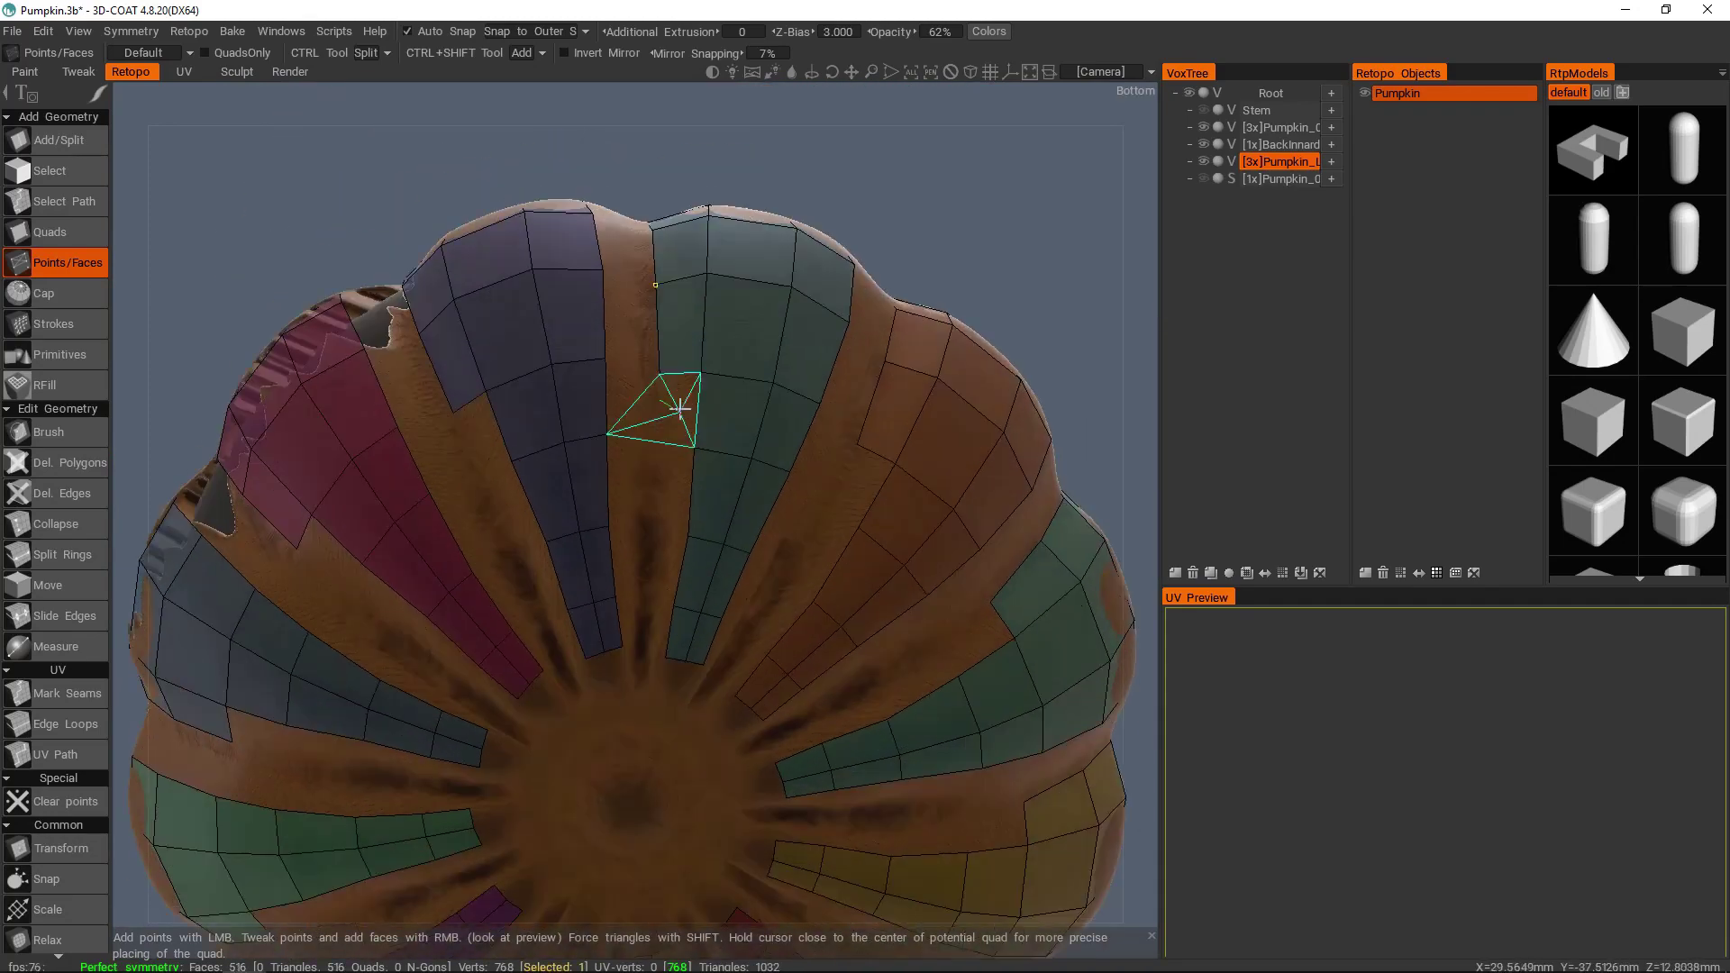
- Bridge the remaining groove gap on the underside with quads up to the strips' ends around the bottom centre
middle_drag(698, 409, 635, 453)
right_click(622, 487)
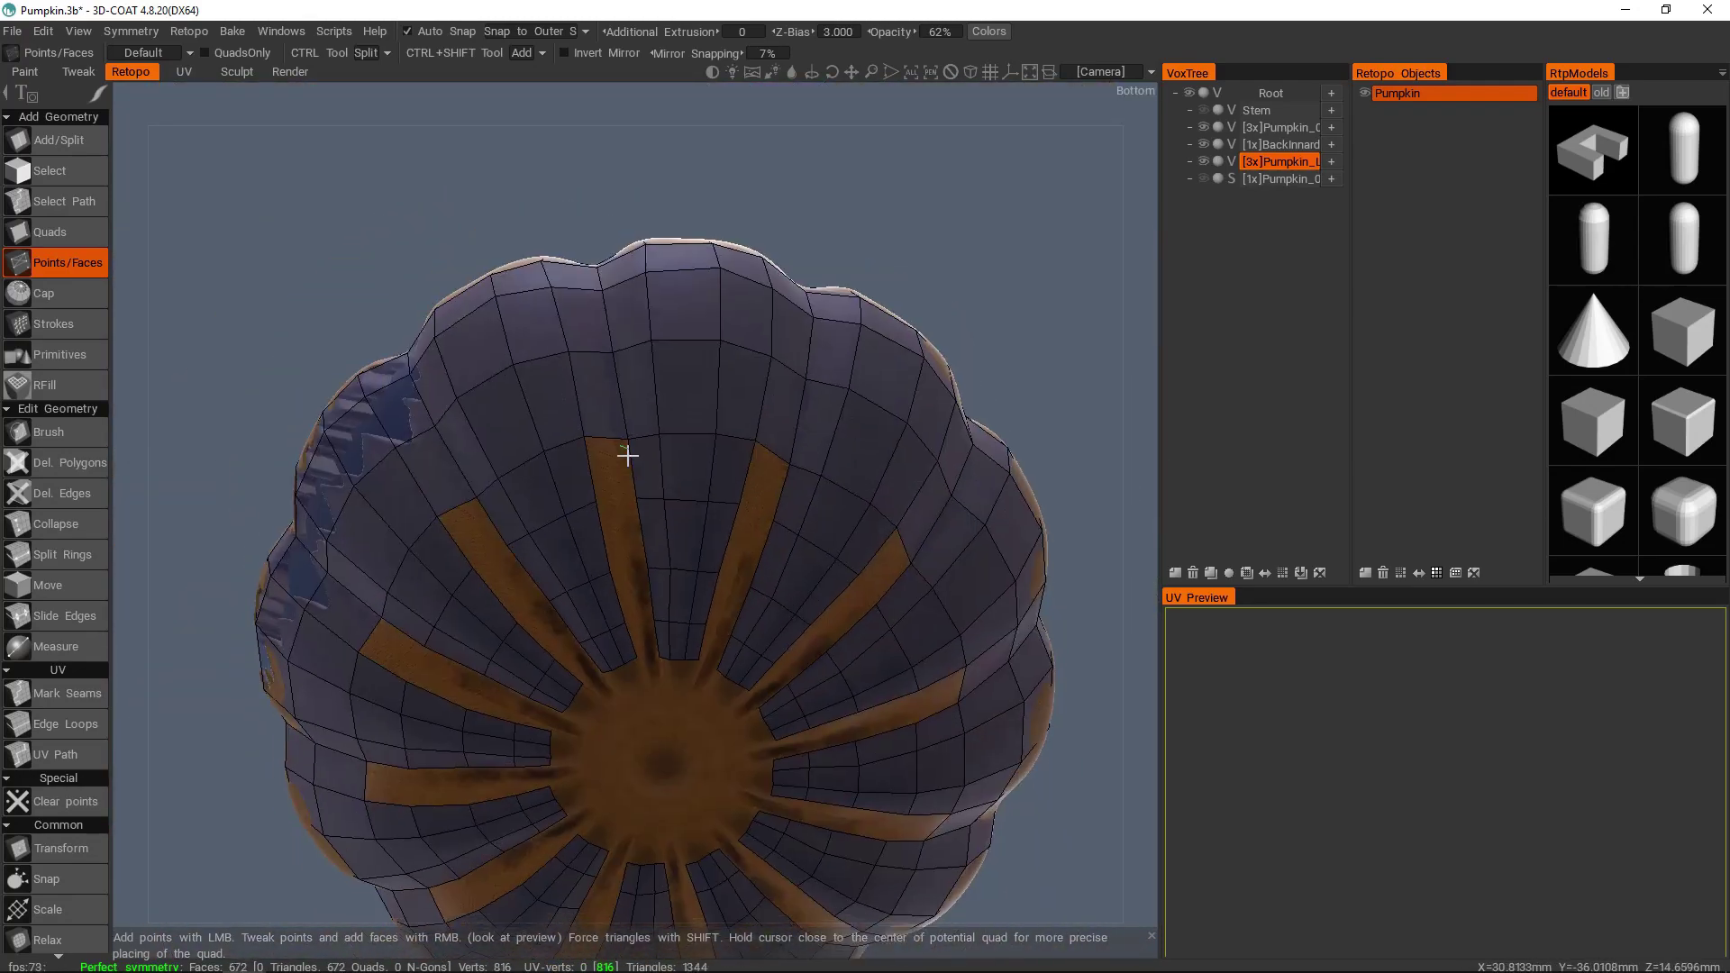
right_click(619, 474)
scroll(619, 522, up, 4)
right_click(620, 530)
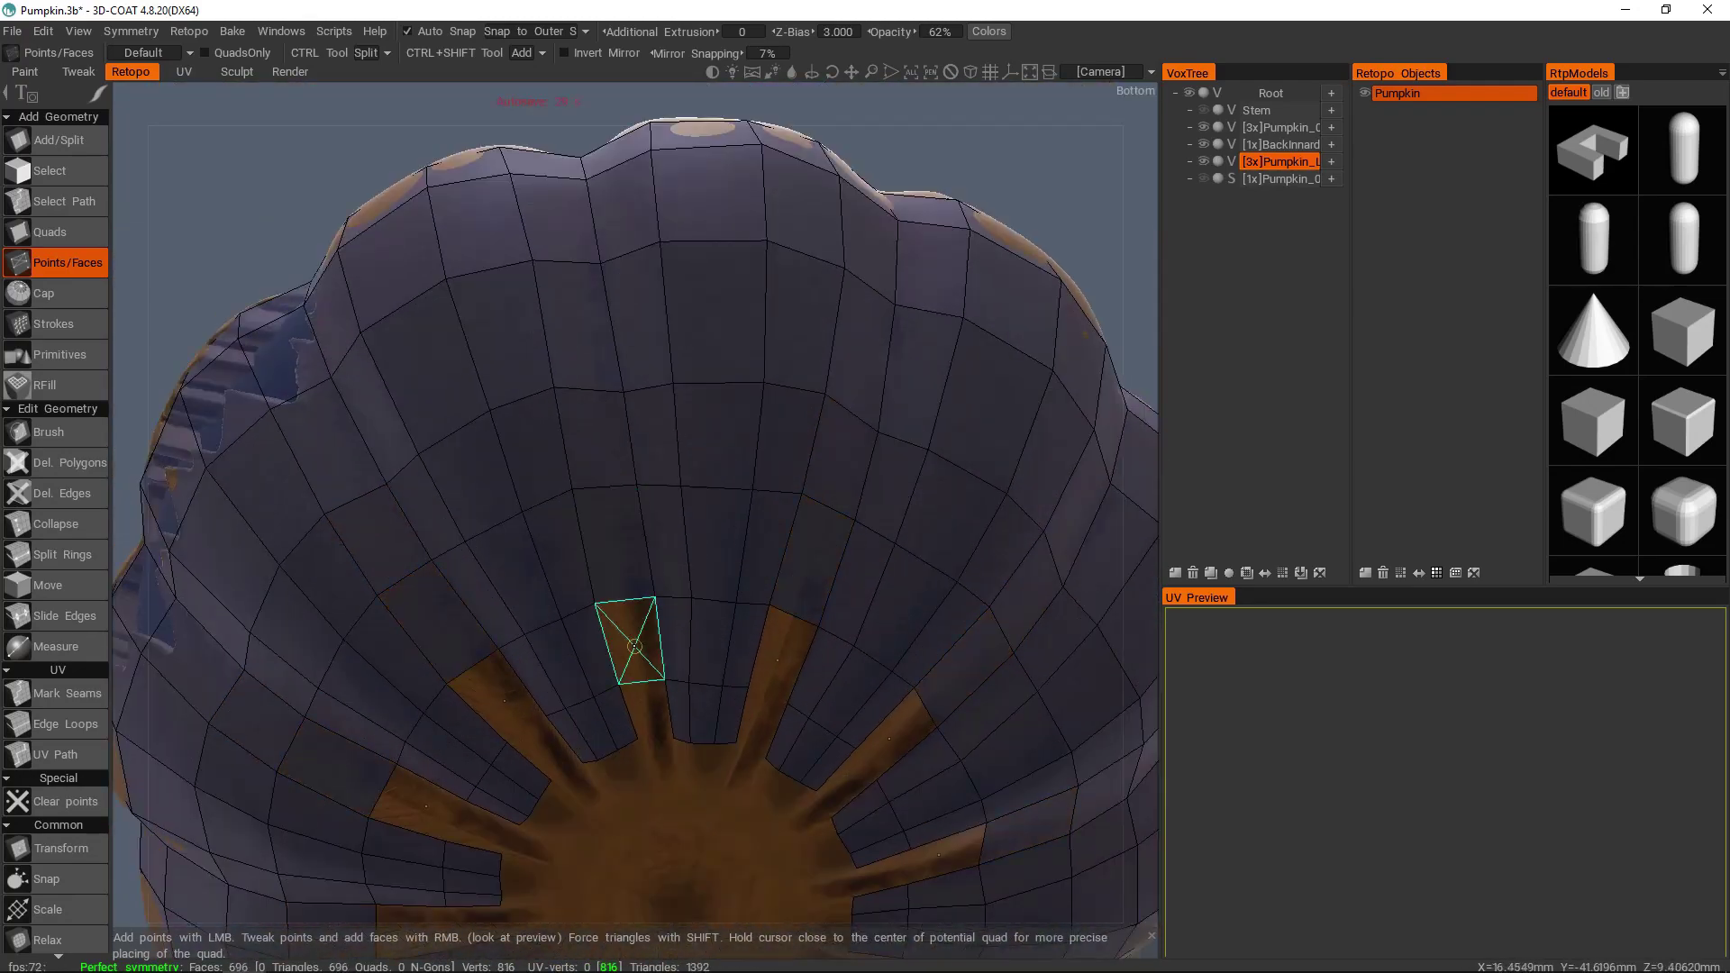
right_click(634, 646)
middle_drag(634, 646, 650, 530)
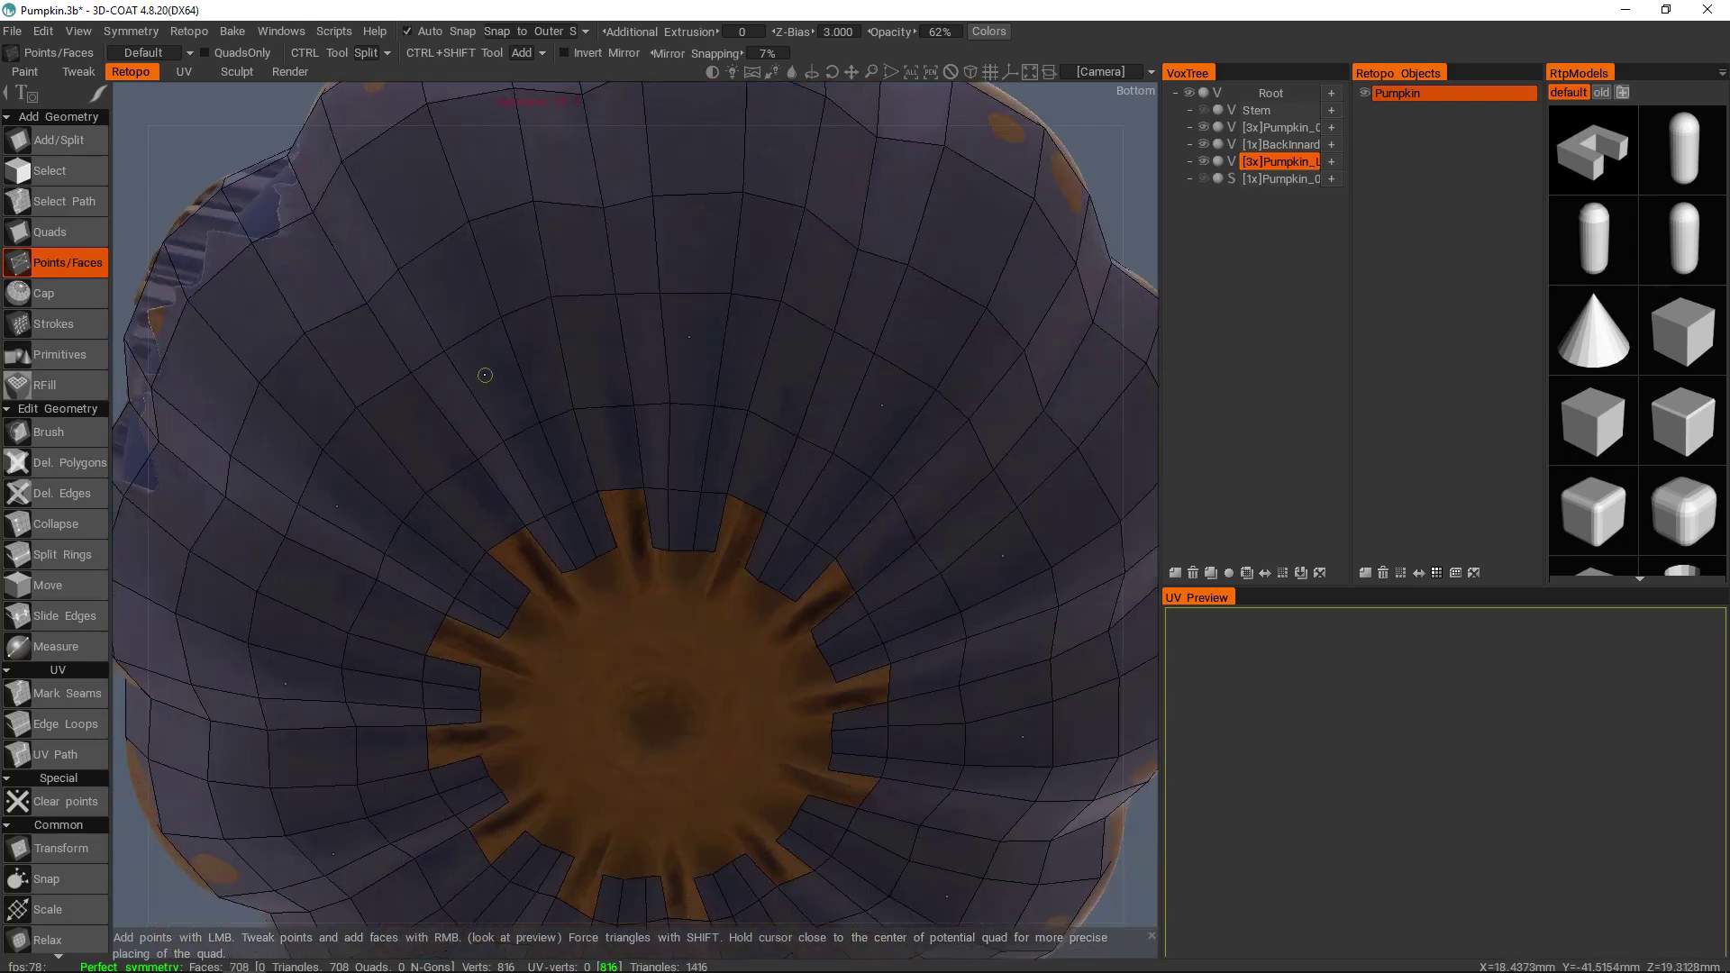
right_click(625, 510)
- Place a point in the open groove on top of the lid and fill the quads on both sides below it
scroll(683, 467, down, 3)
mouse_move(683, 468)
middle_down()
mouse_move(680, 541)
mouse_move(676, 371)
mouse_move(683, 594)
mouse_move(693, 642)
mouse_move(724, 662)
mouse_move(699, 594)
mouse_move(681, 721)
mouse_move(676, 590)
mouse_move(733, 495)
mouse_move(720, 463)
mouse_move(704, 506)
mouse_move(695, 495)
middle_up()
scroll(688, 525, down, 4)
scroll(694, 622, up, 5)
scroll(724, 662, down, 3)
scroll(681, 722, up, 2)
scroll(671, 568, up, 3)
scroll(670, 556, up, 2)
scroll(704, 506, down, 3)
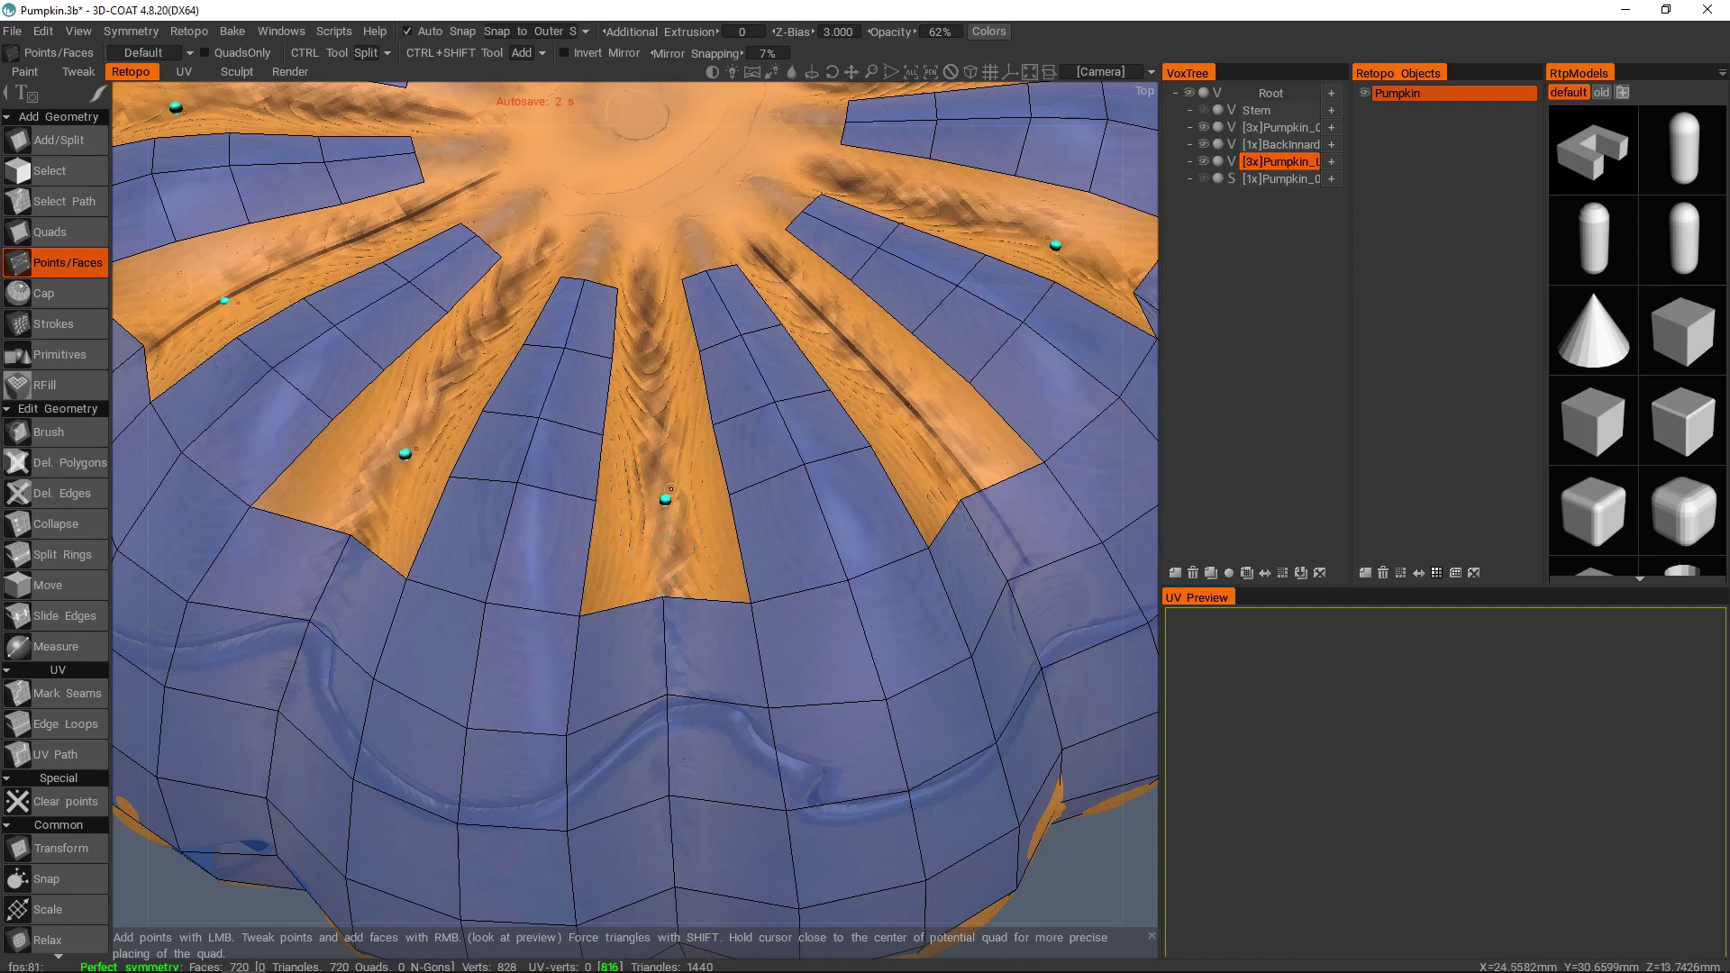
right_click(616, 563)
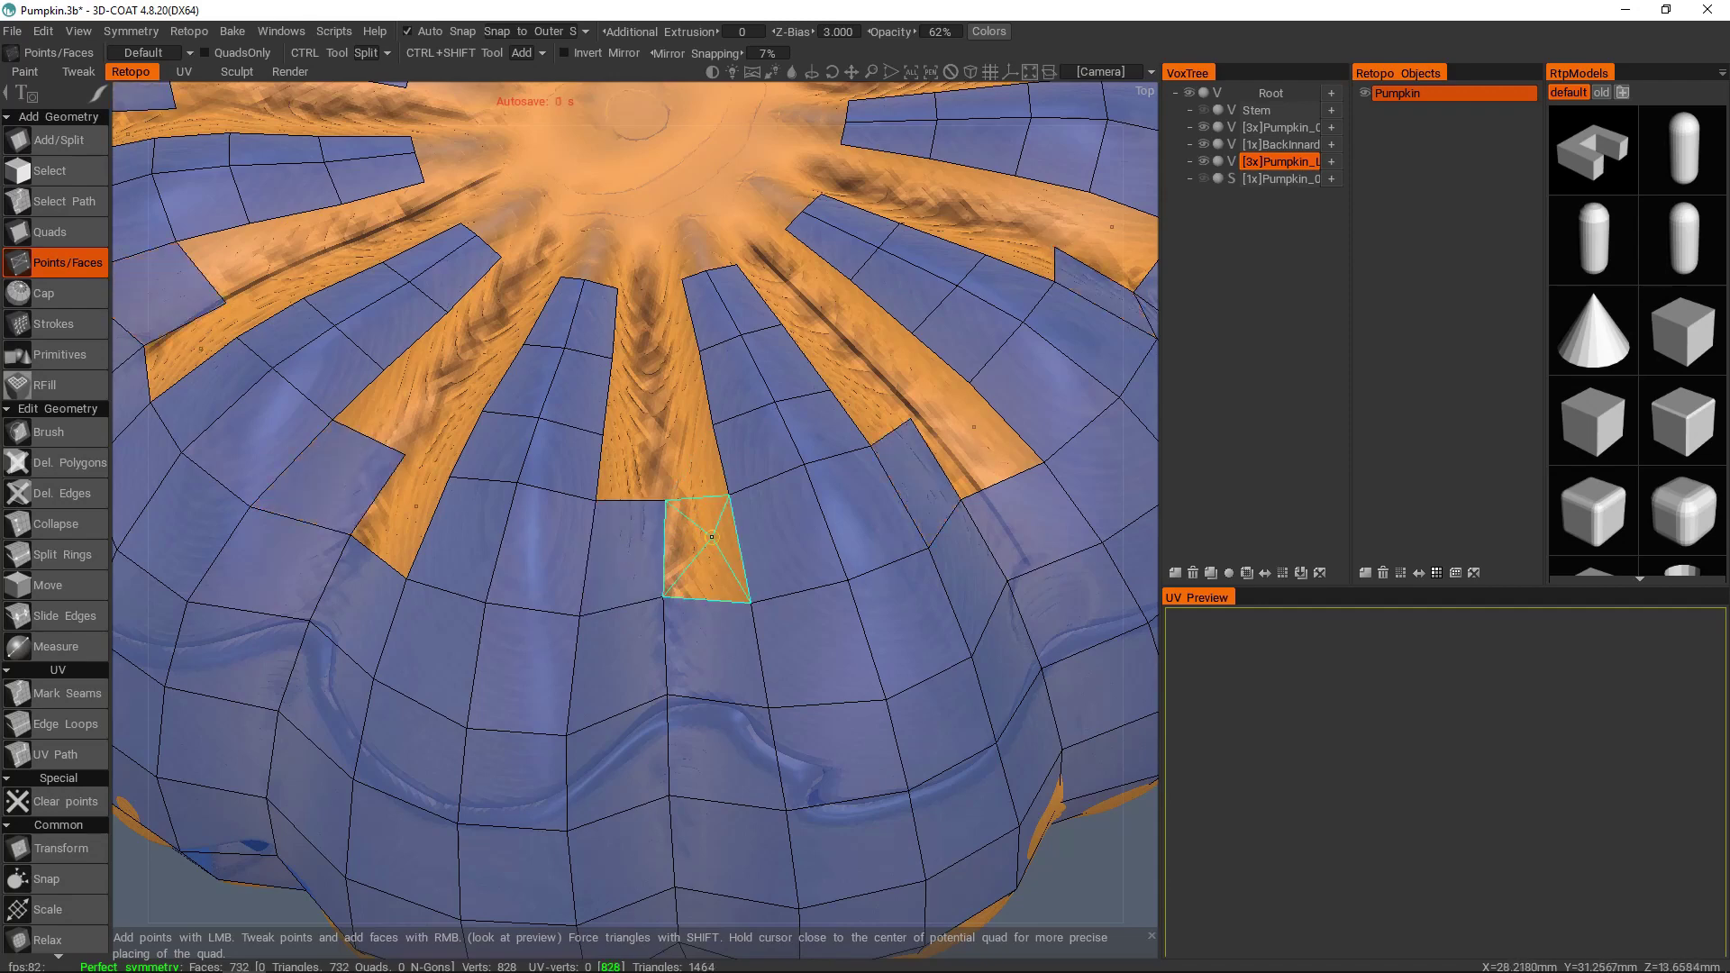
right_click(707, 544)
- Add points farther up the lid's groove and fill the quads on both sides toward the top centre
click(664, 434)
right_click(630, 465)
right_click(692, 465)
alt+drag(692, 460, 677, 551)
right_click(663, 545)
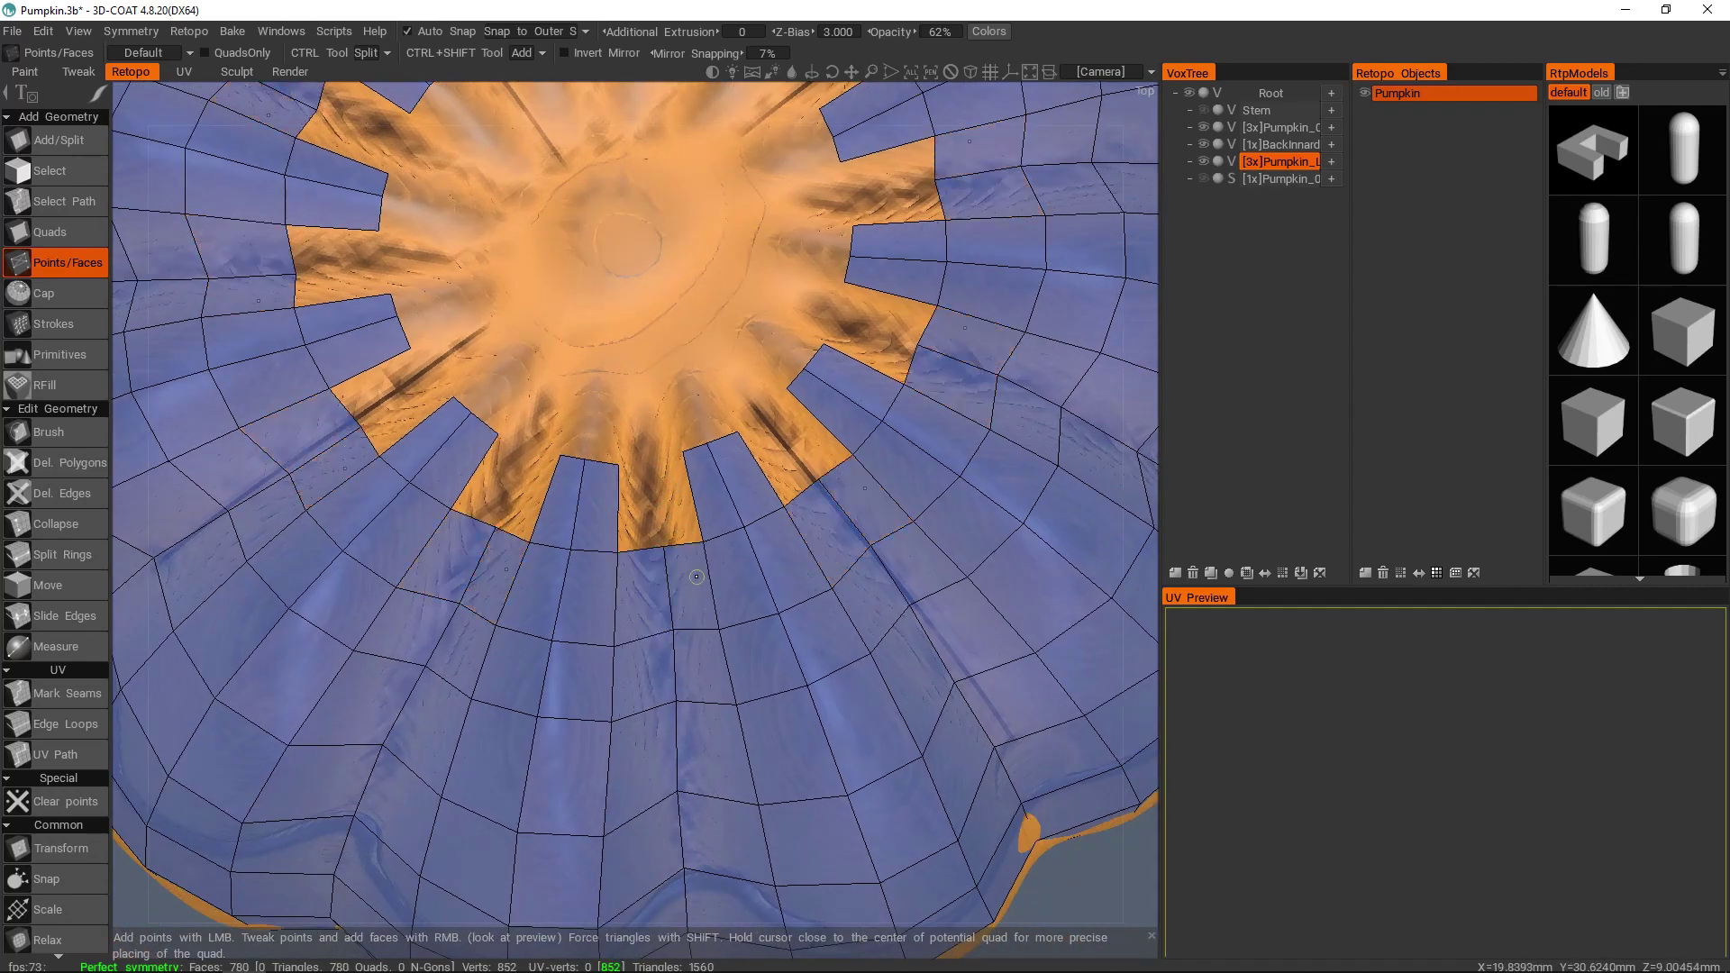
- Review the tool choices for both modifier tools and preview a split ring around the upper mesh
click(366, 54)
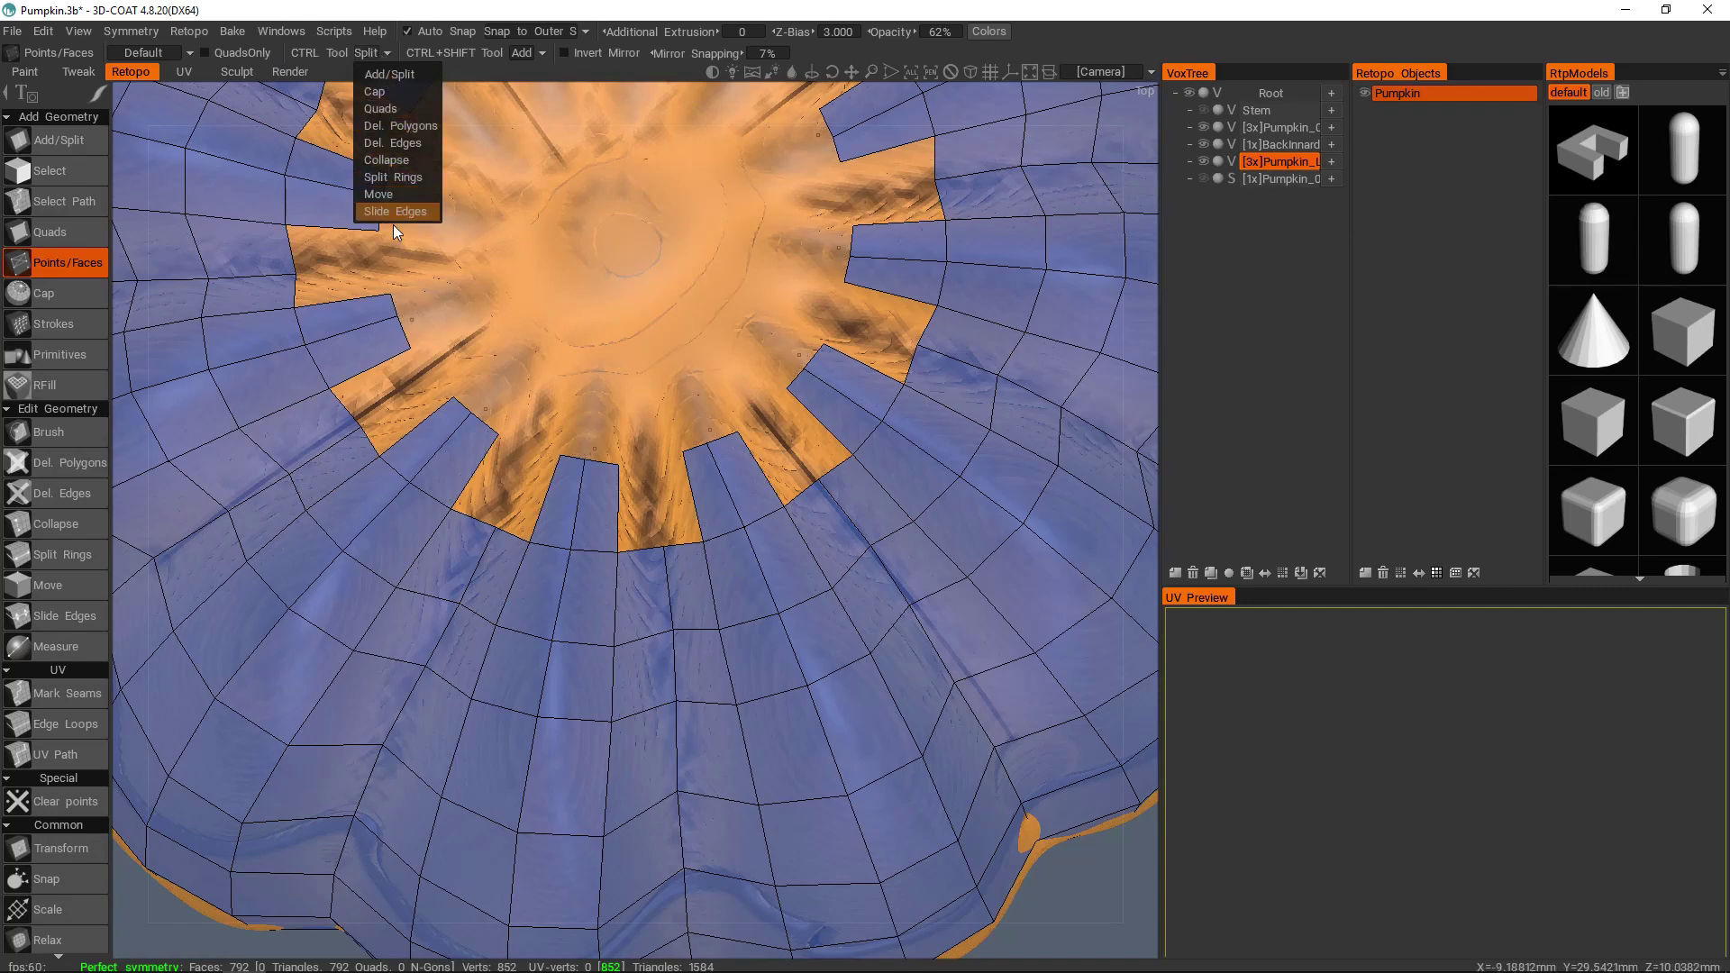
click(546, 54)
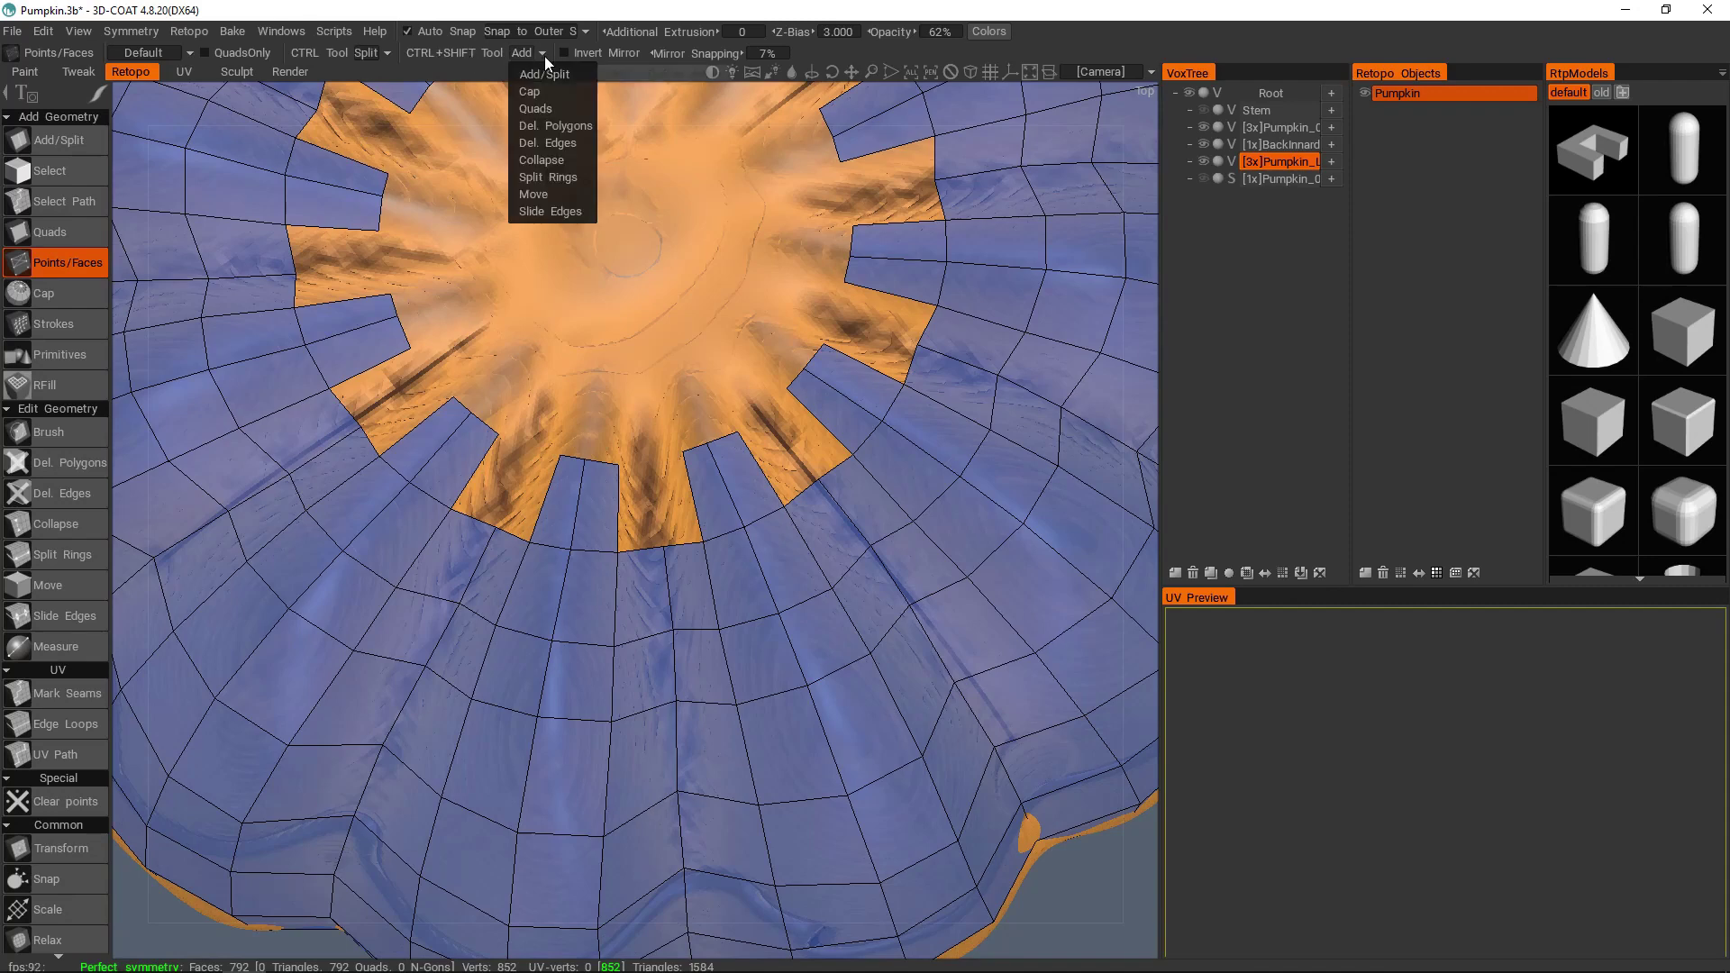
middle_drag(740, 590, 712, 499)
click(555, 311)
key(ctrl)
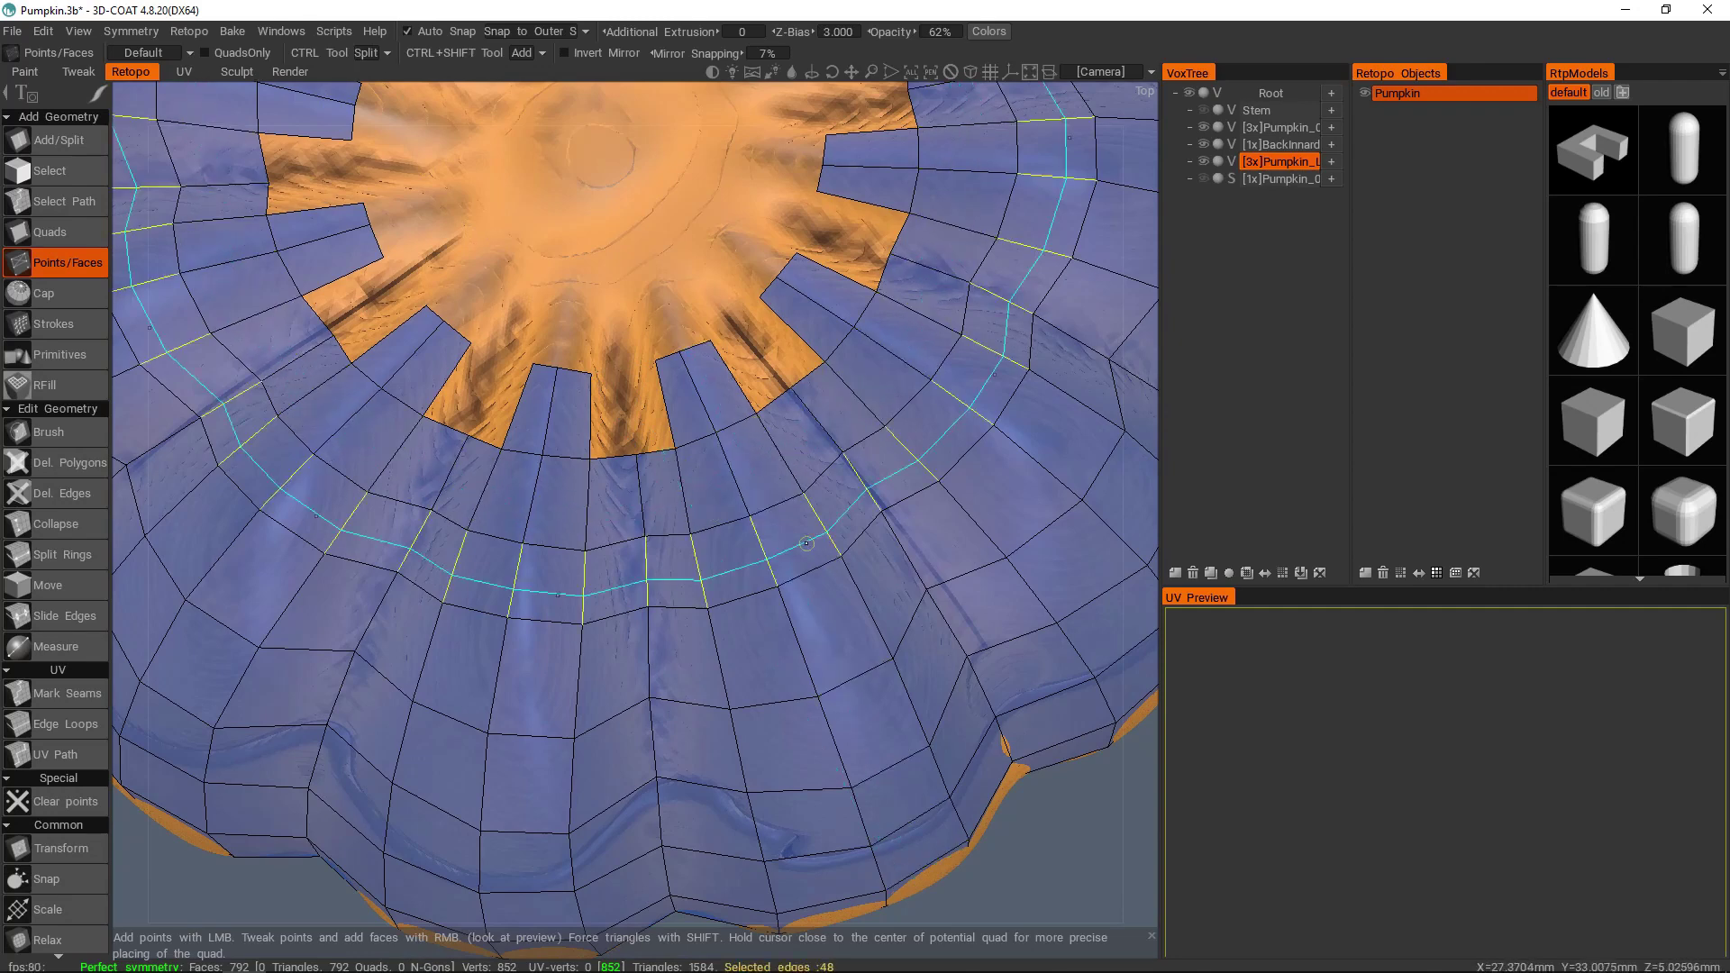
- Place the last groove point level with the strips' upper ends and fill the two remaining quads beside it
alt+right_drag(892, 576, 856, 684)
alt+drag(840, 721, 841, 496)
scroll(685, 559, up, 6)
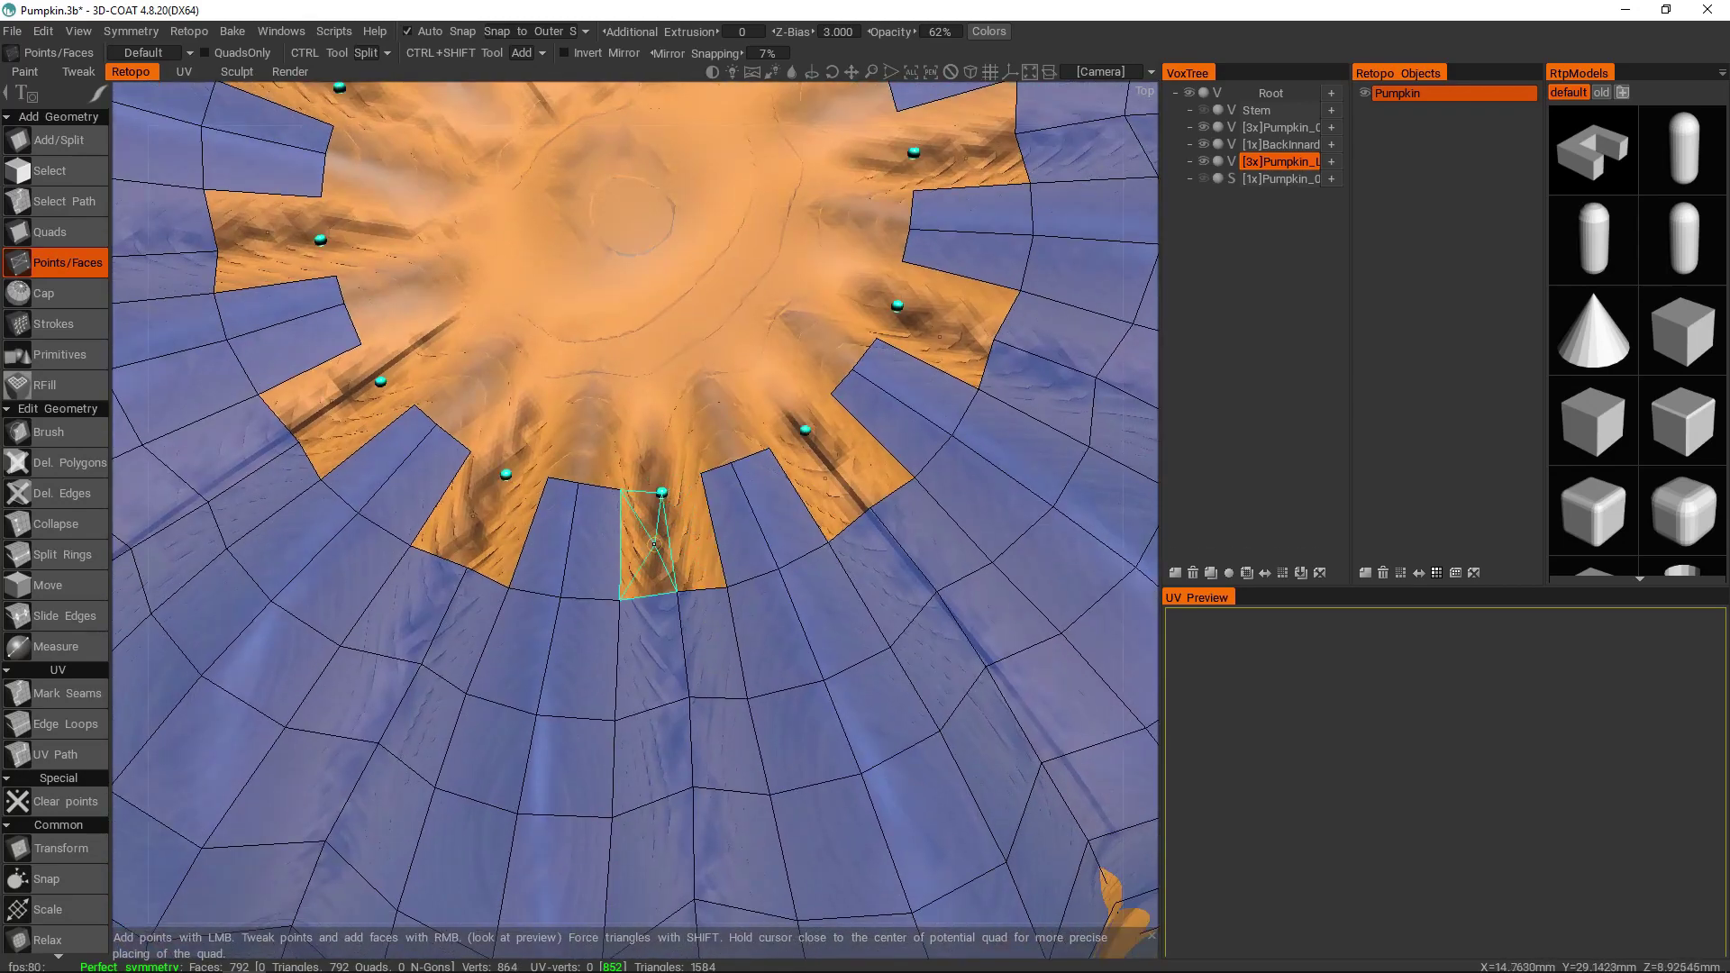
right_click(649, 541)
right_click(691, 541)
scroll(692, 539, down, 3)
- Inspect the connected mesh around the bottom opening and along the pumpkin's sides
alt+drag(694, 532, 675, 576)
scroll(676, 577, down, 4)
alt+drag(676, 667, 664, 451)
scroll(664, 452, down, 3)
scroll(702, 504, up, 6)
scroll(722, 521, down, 5)
alt+drag(722, 522, 694, 405)
scroll(714, 483, up, 4)
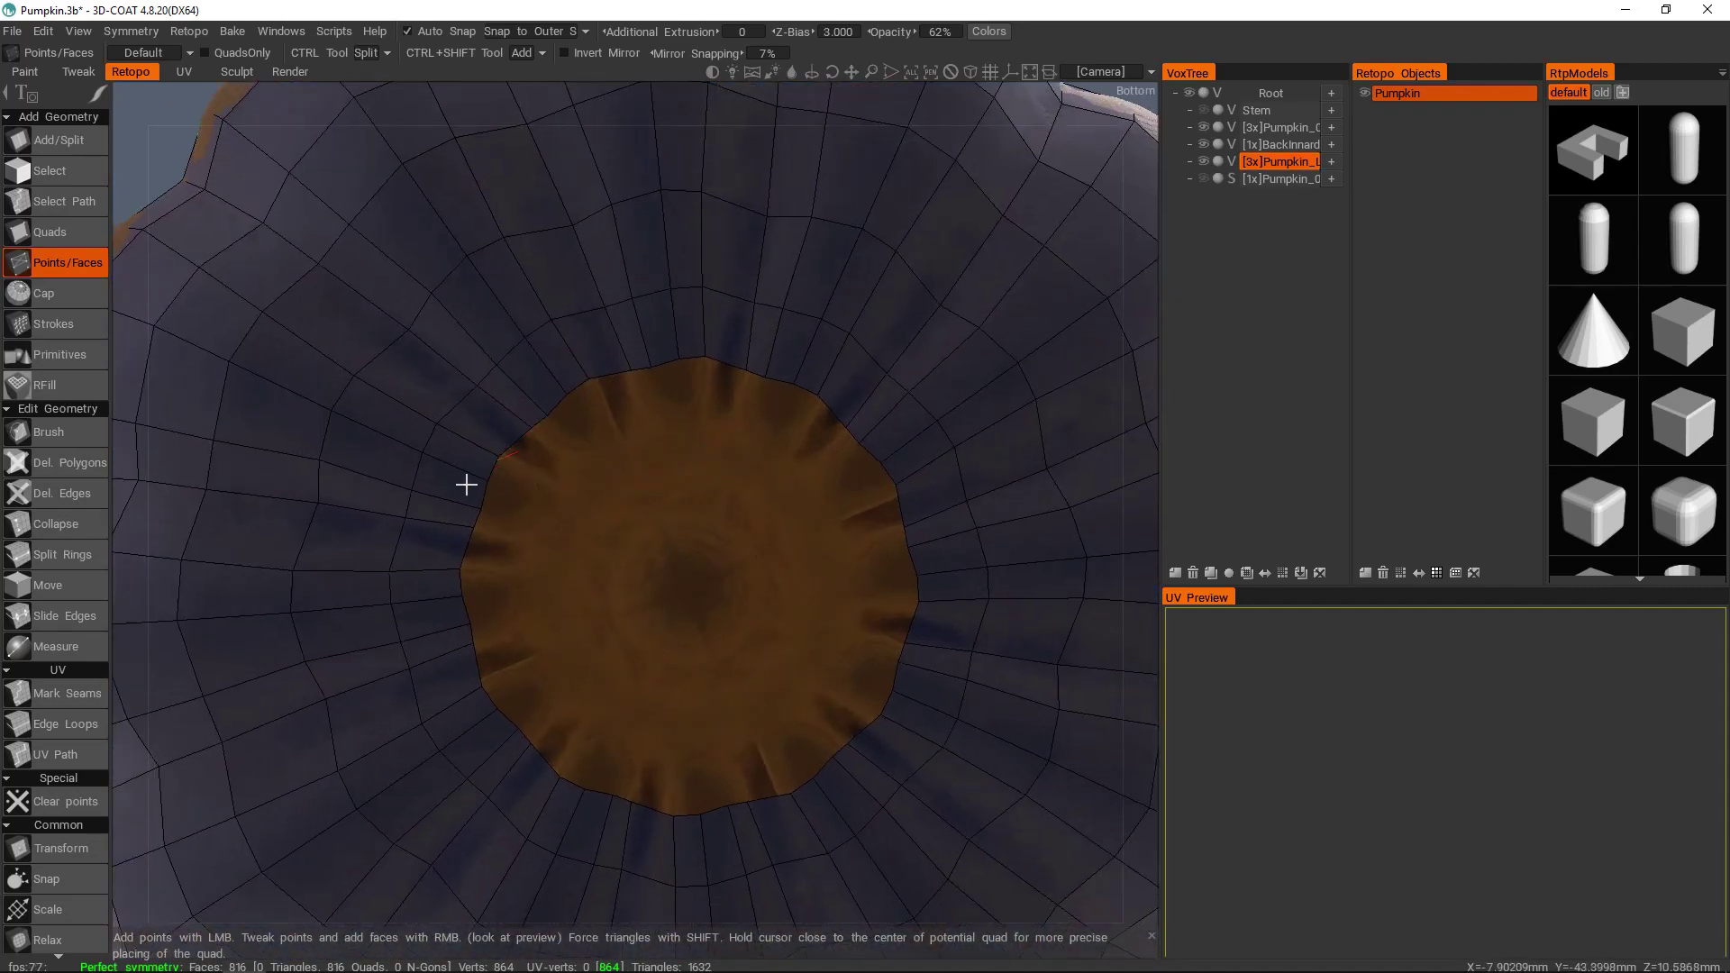
scroll(683, 436, down, 5)
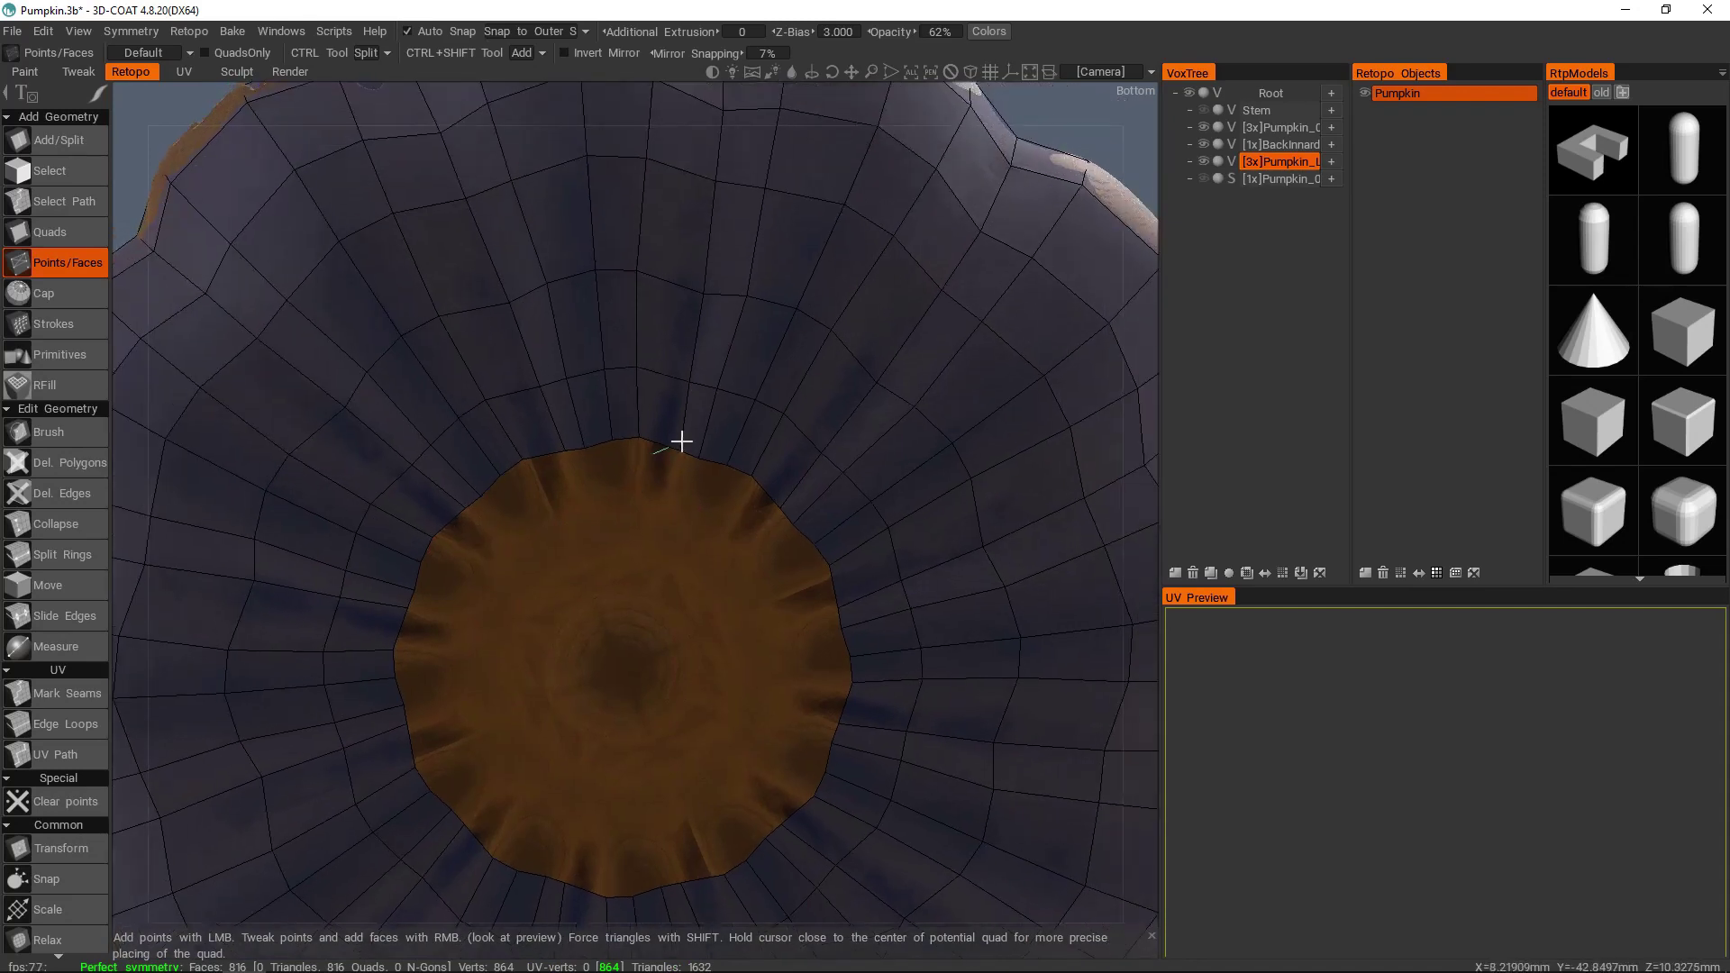
scroll(710, 409, down, 4)
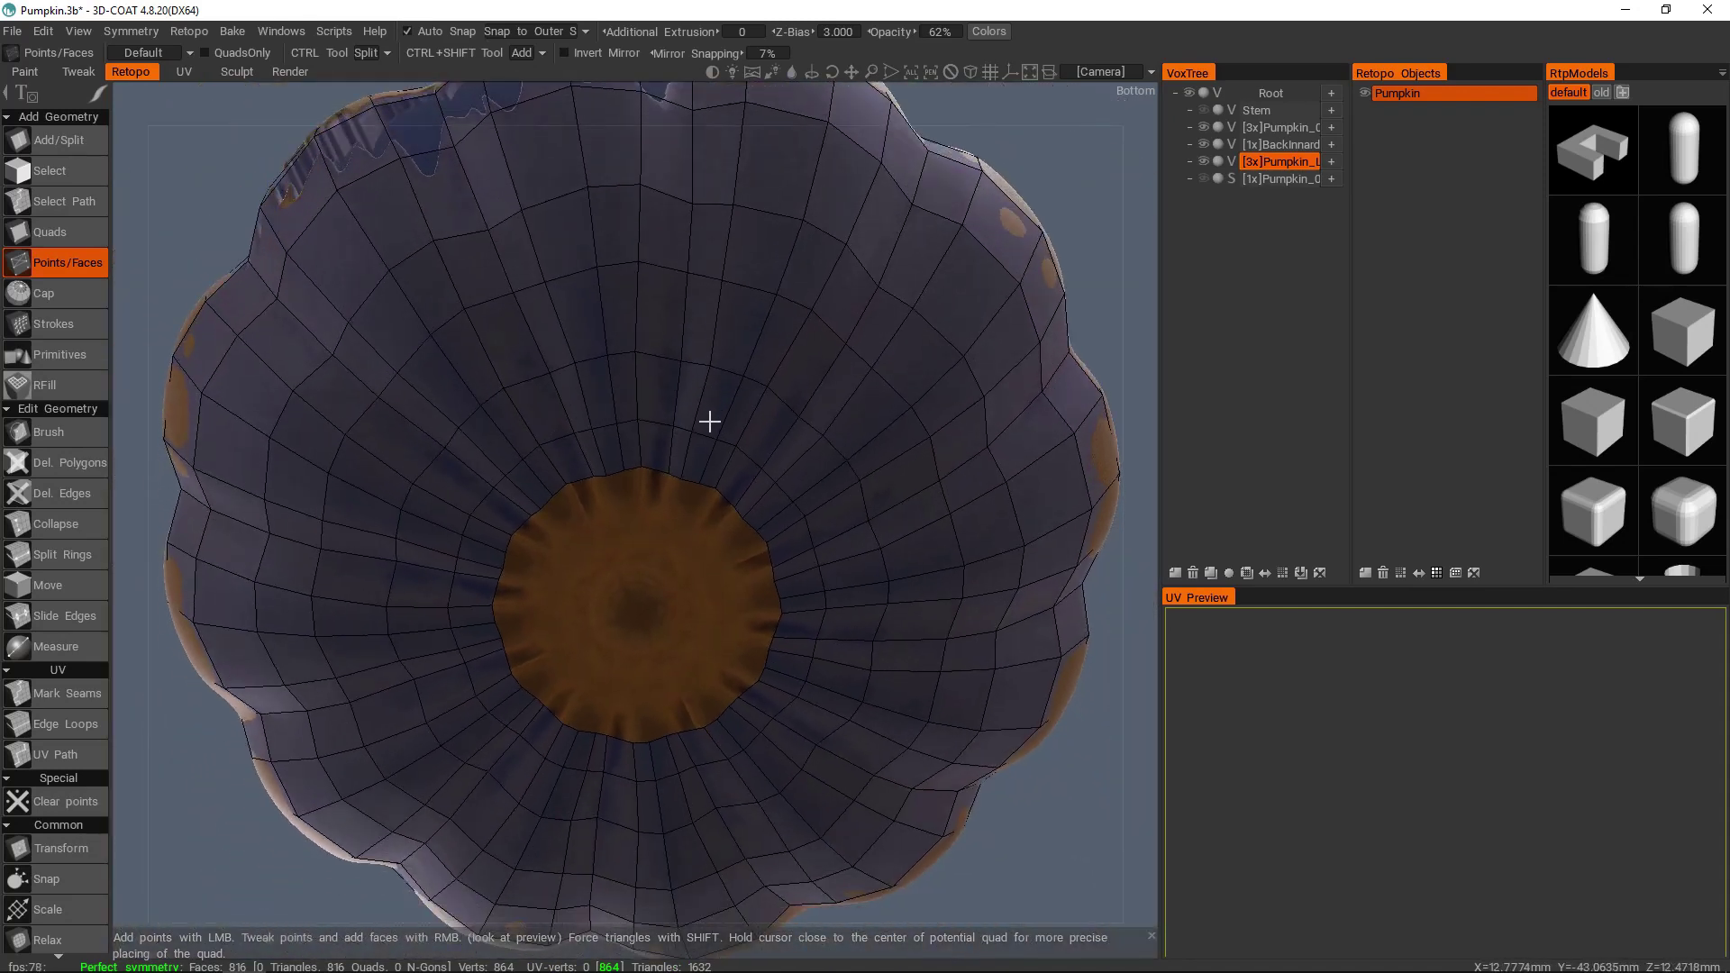
alt+drag(645, 397, 517, 473)
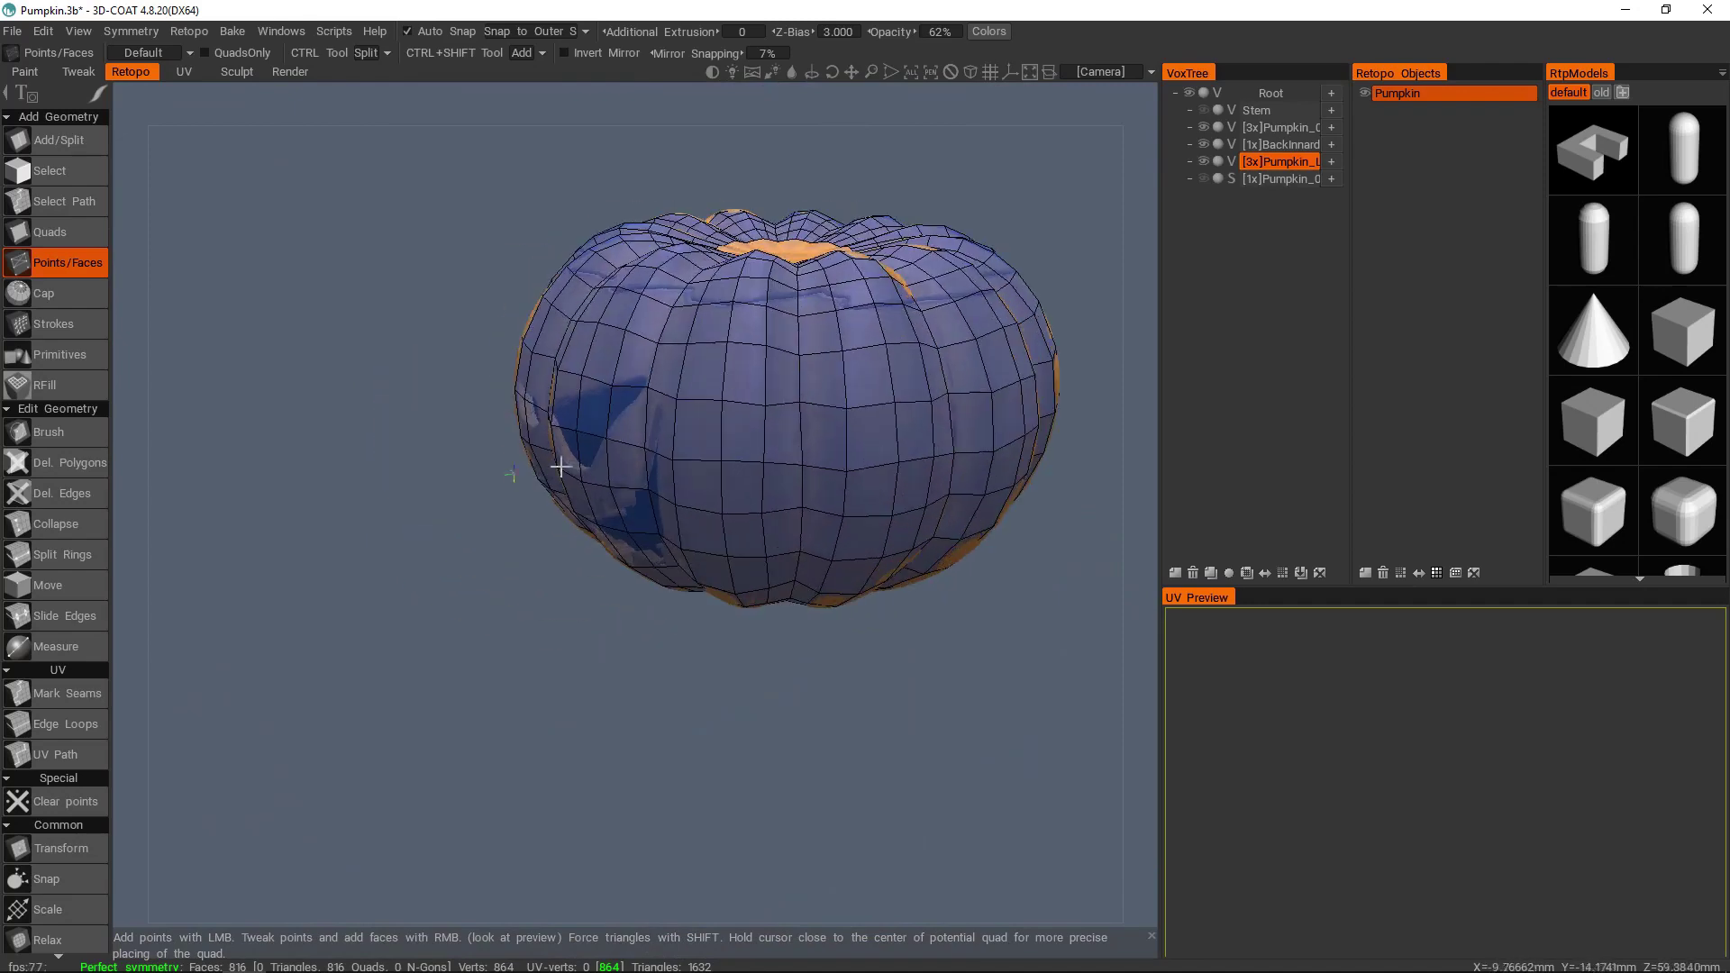
middle_drag(921, 393, 623, 447)
alt+drag(819, 404, 569, 464)
- Adjust a vertex on the rim of the mesh's top opening
alt+drag(766, 502, 767, 572)
alt+right_drag(767, 572, 793, 509)
alt+drag(792, 509, 749, 556)
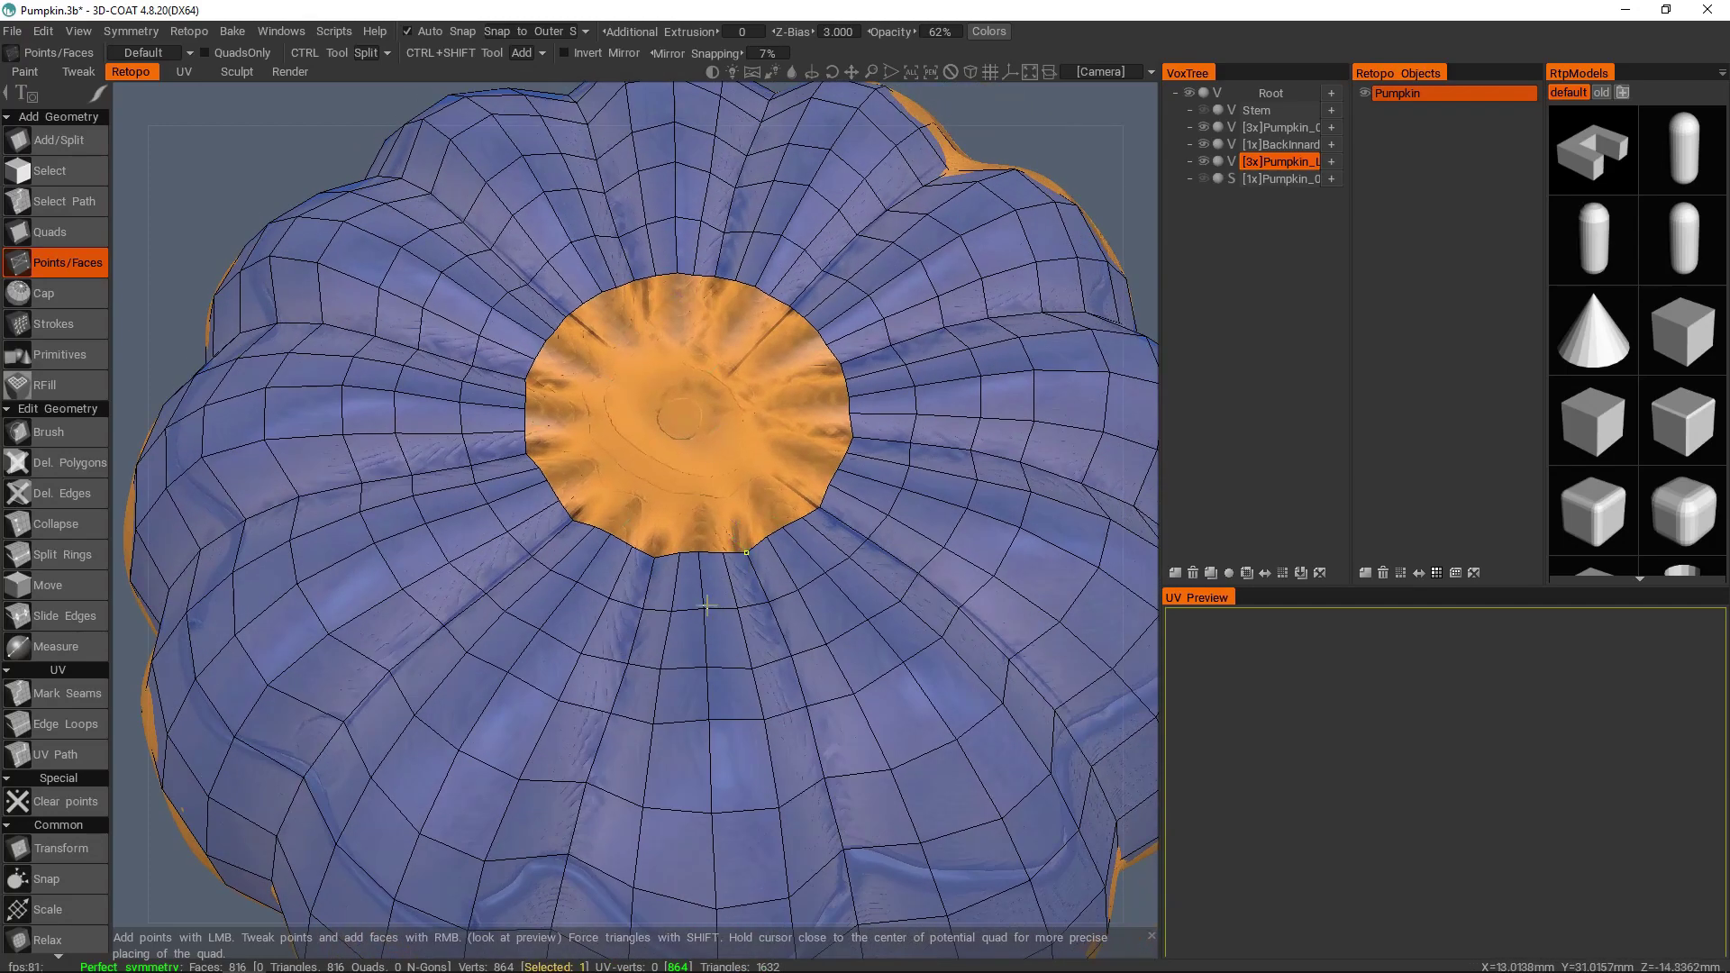
alt+drag(707, 605, 714, 459)
alt+middle_drag(699, 774, 668, 618)
alt+drag(669, 529, 662, 424)
- Pull a rim vertex of the bottom opening inward toward the pumpkin's bottom centre
alt+middle_drag(649, 653, 756, 449)
alt+right_drag(756, 449, 811, 414)
alt+middle_drag(811, 414, 675, 412)
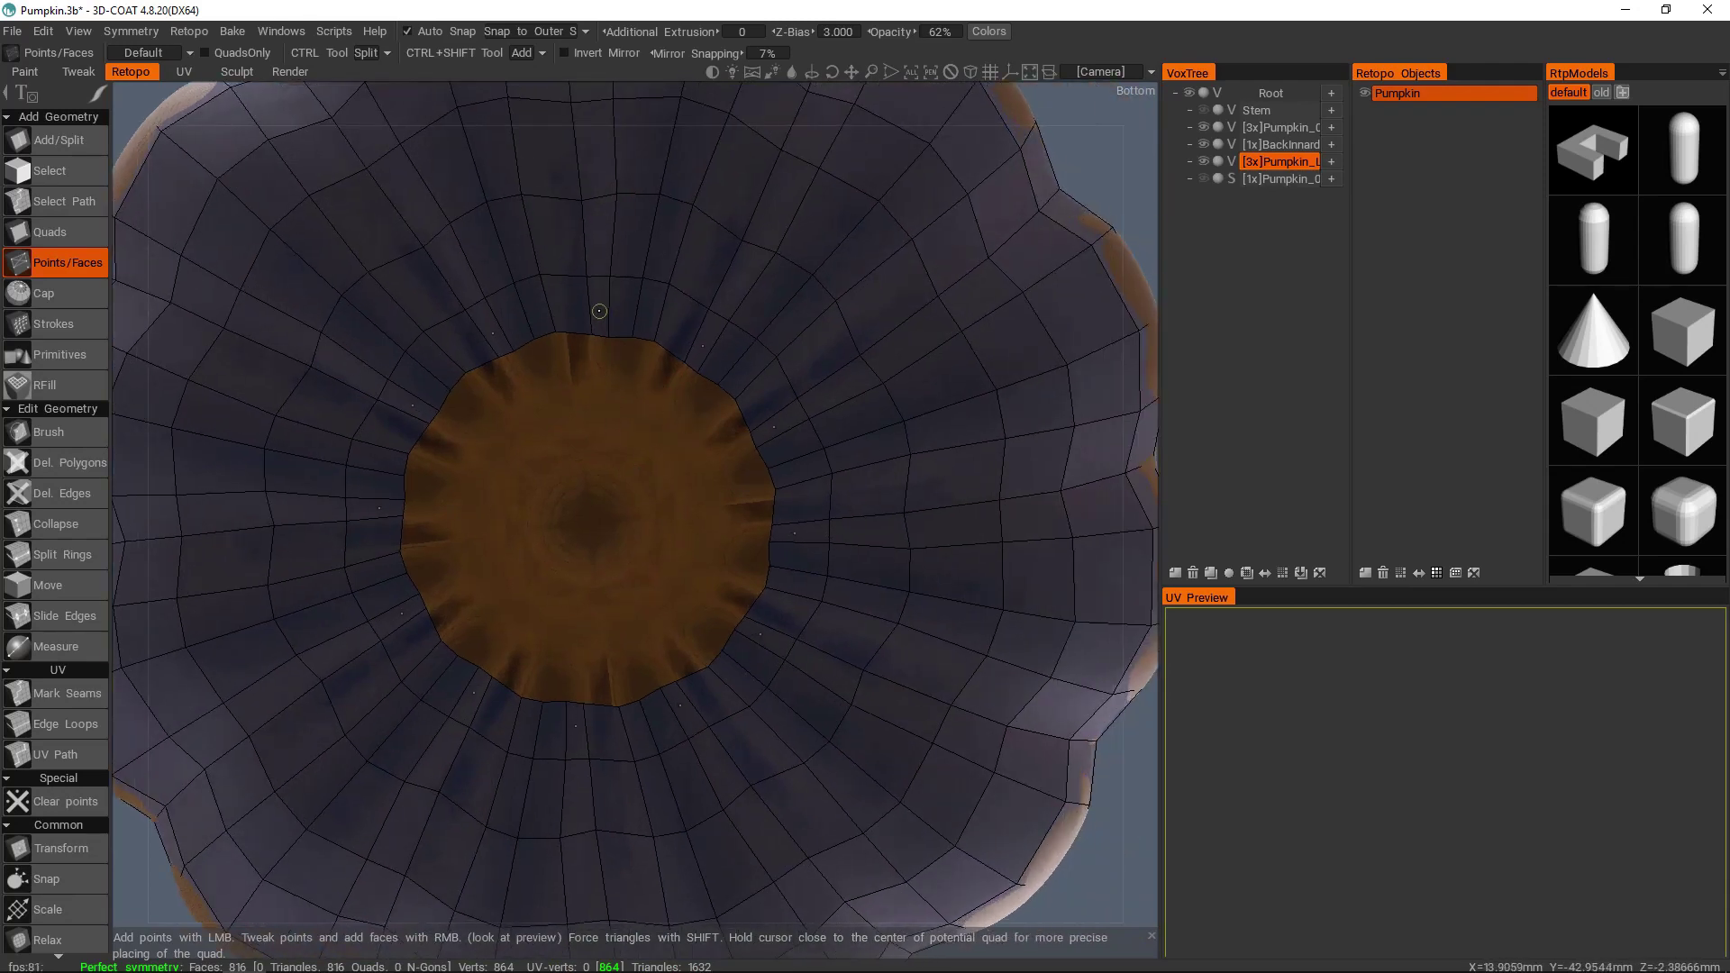
alt+drag(654, 524, 648, 475)
alt+middle_drag(649, 475, 660, 549)
alt+right_drag(661, 548, 636, 472)
alt+drag(635, 471, 618, 389)
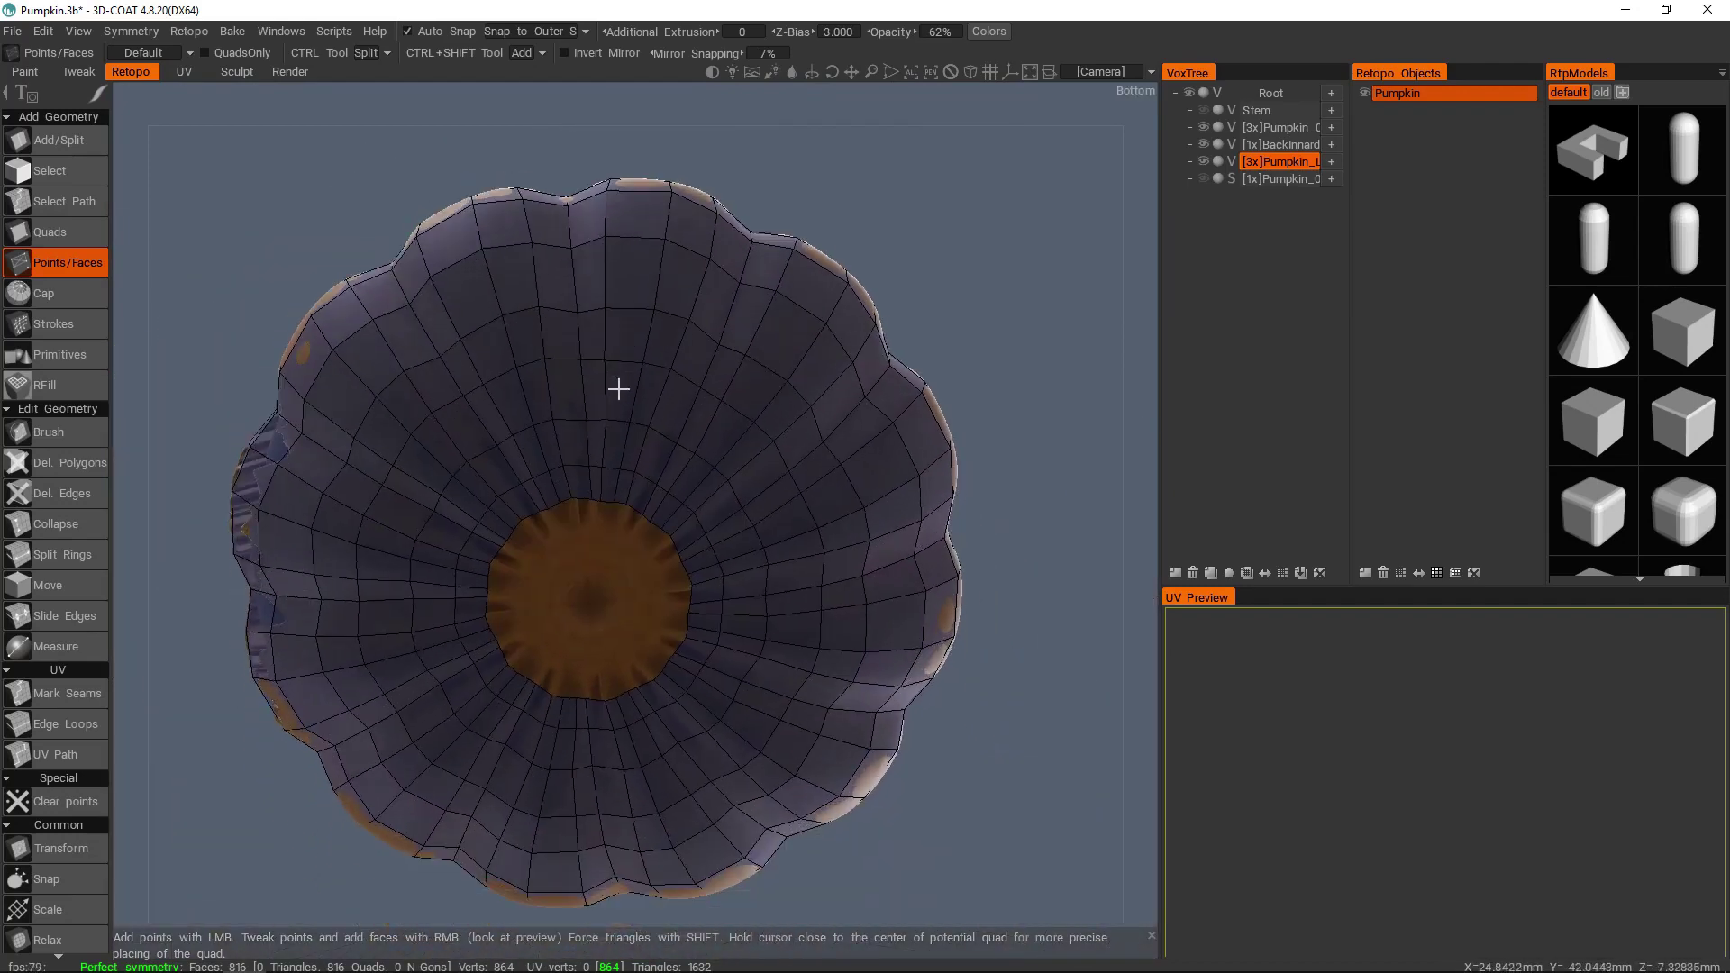
scroll(618, 388, up, 6)
right_drag(553, 468, 547, 497)
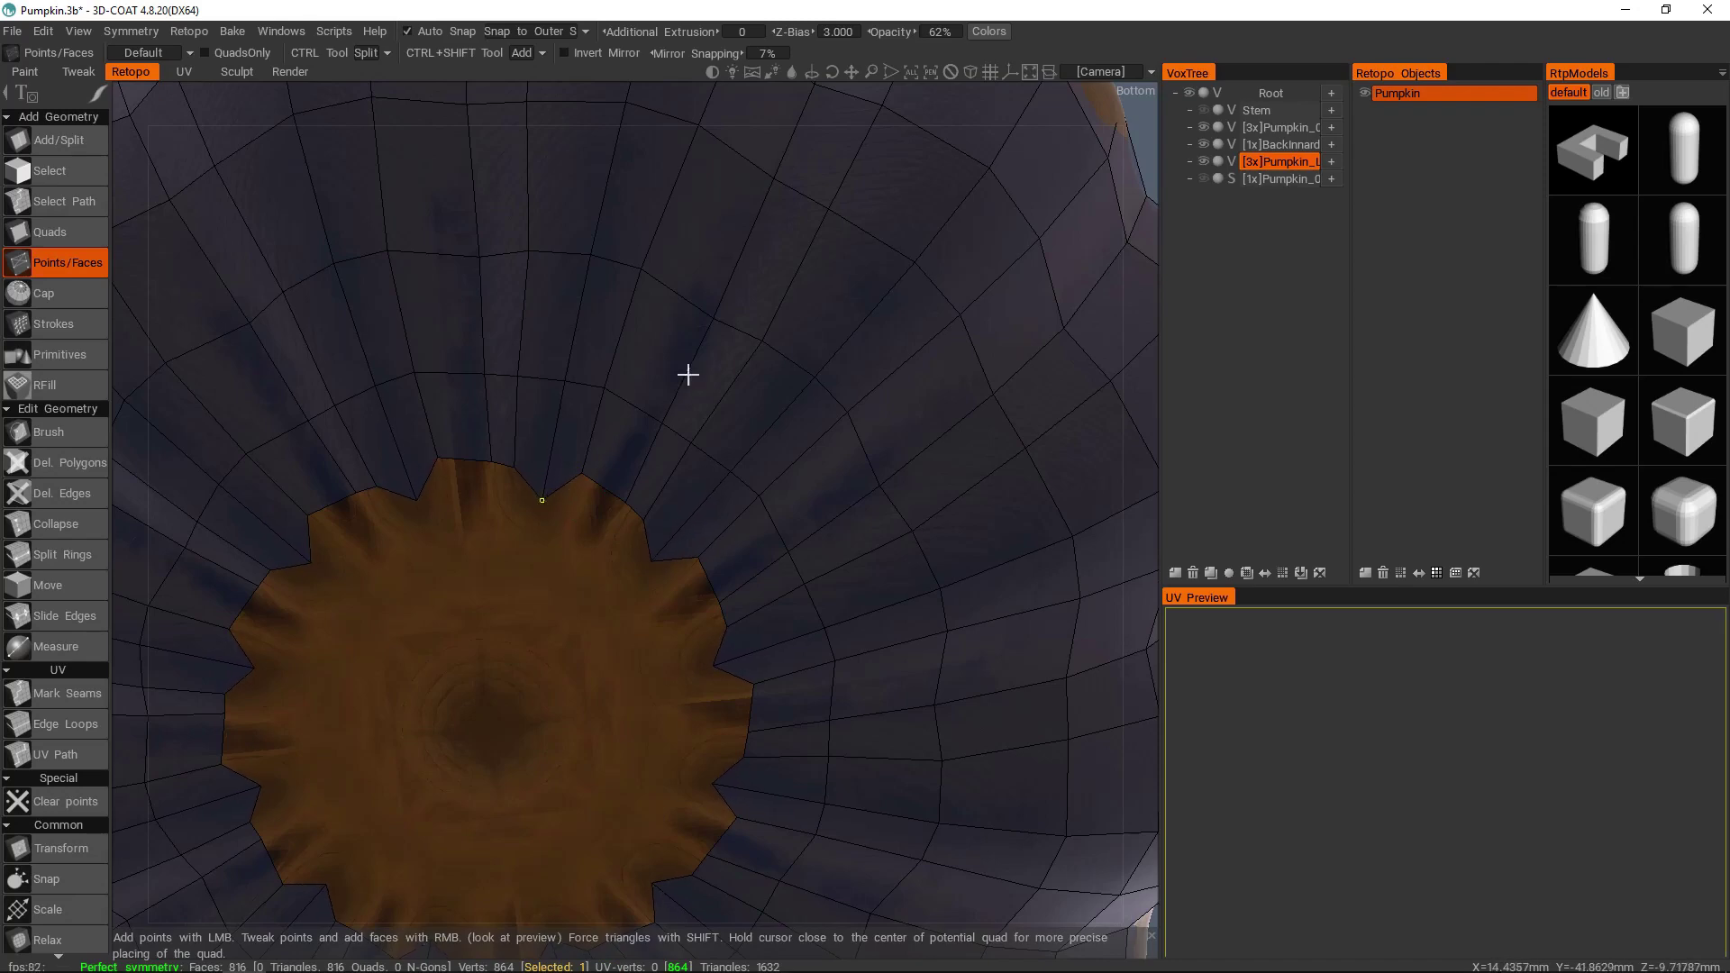
scroll(666, 394, down, 6)
alt+drag(649, 339, 674, 672)
alt+middle_drag(674, 672, 651, 489)
alt+drag(654, 471, 616, 312)
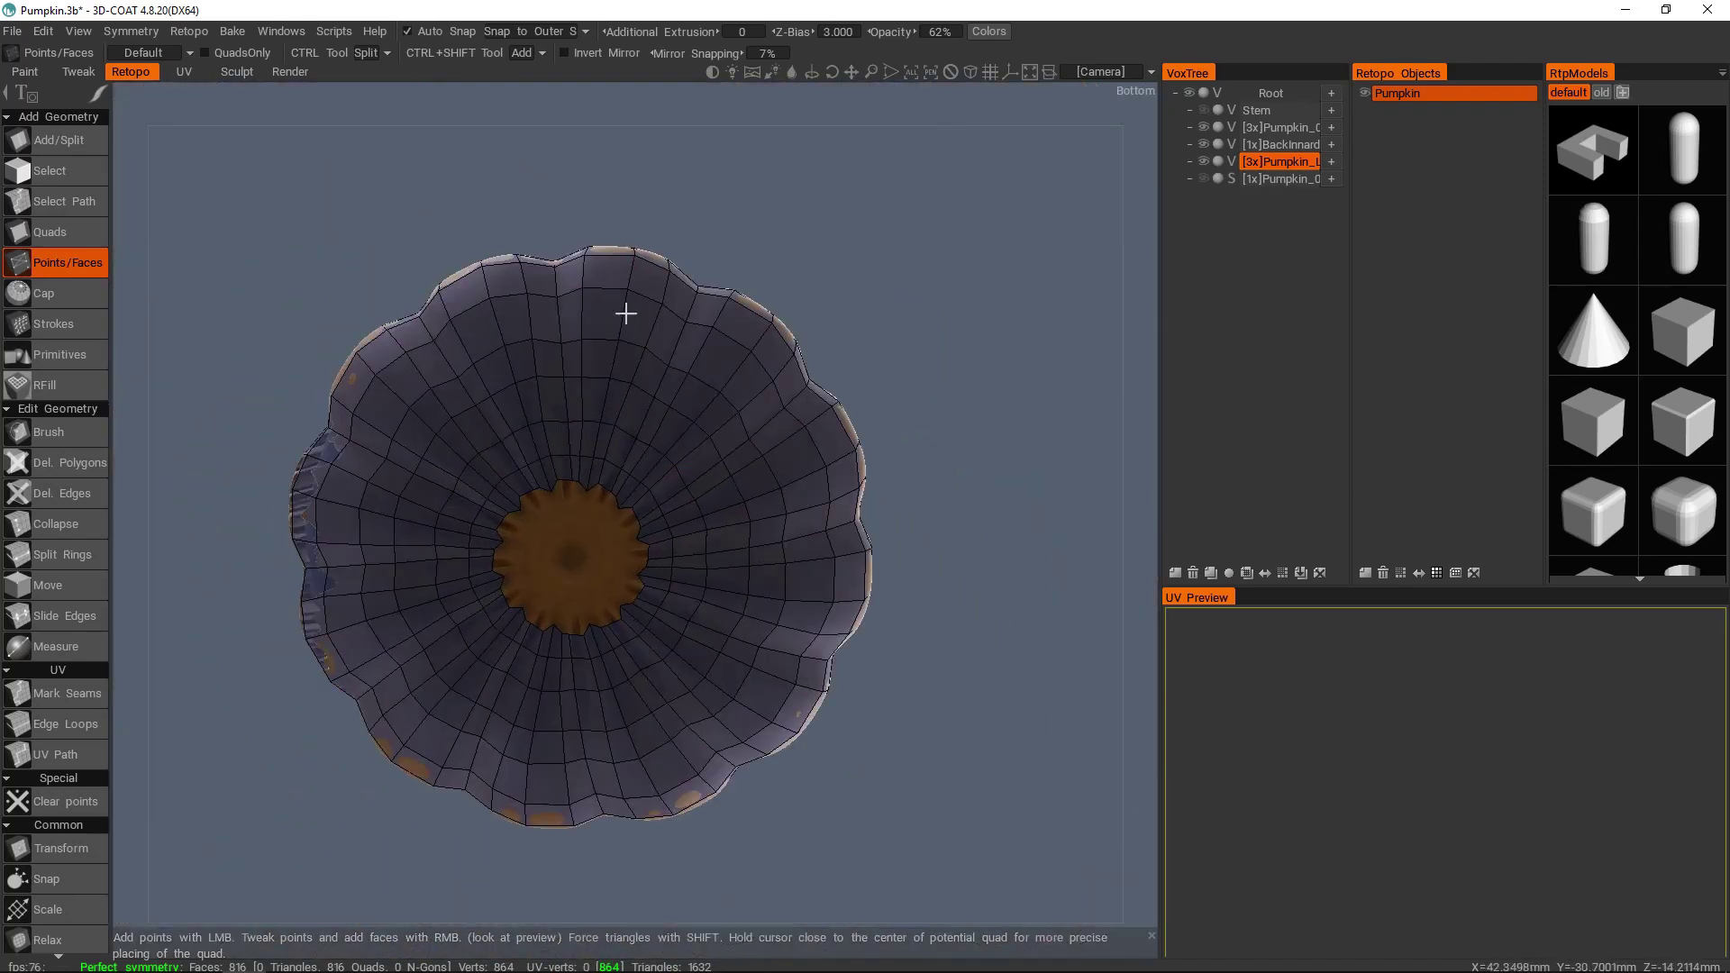
scroll(597, 397, up, 8)
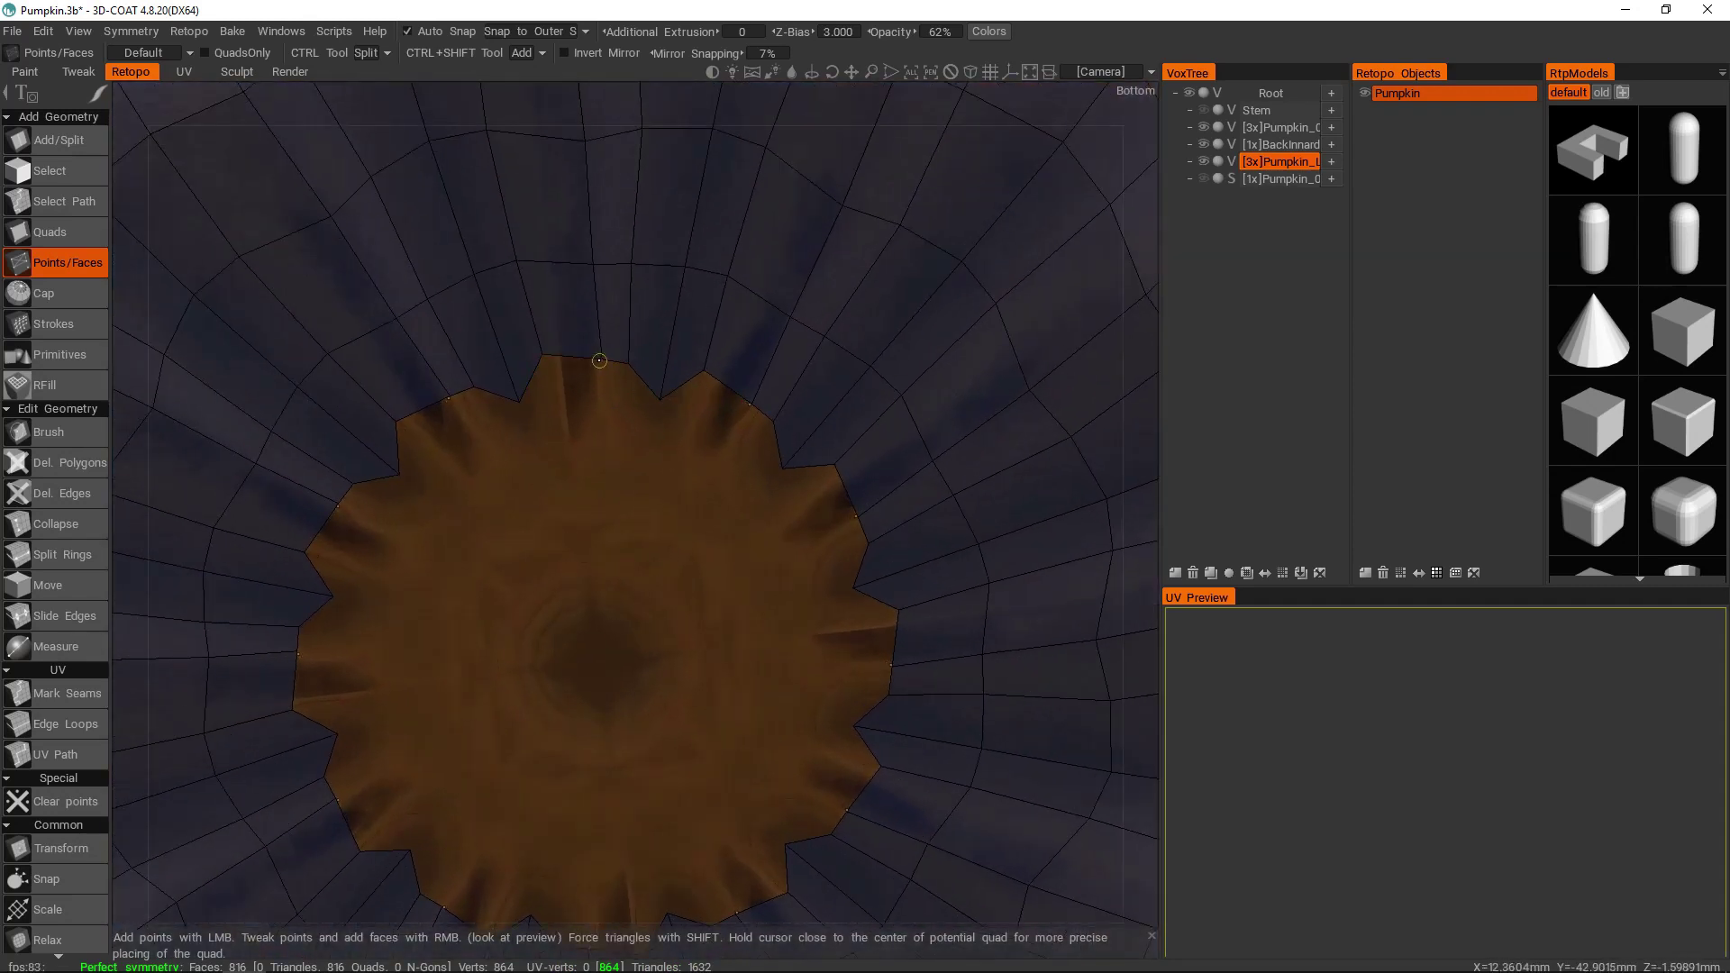
- Pull another rim vertex of the bottom opening inward to align with its neighbours
drag(592, 353, 593, 397)
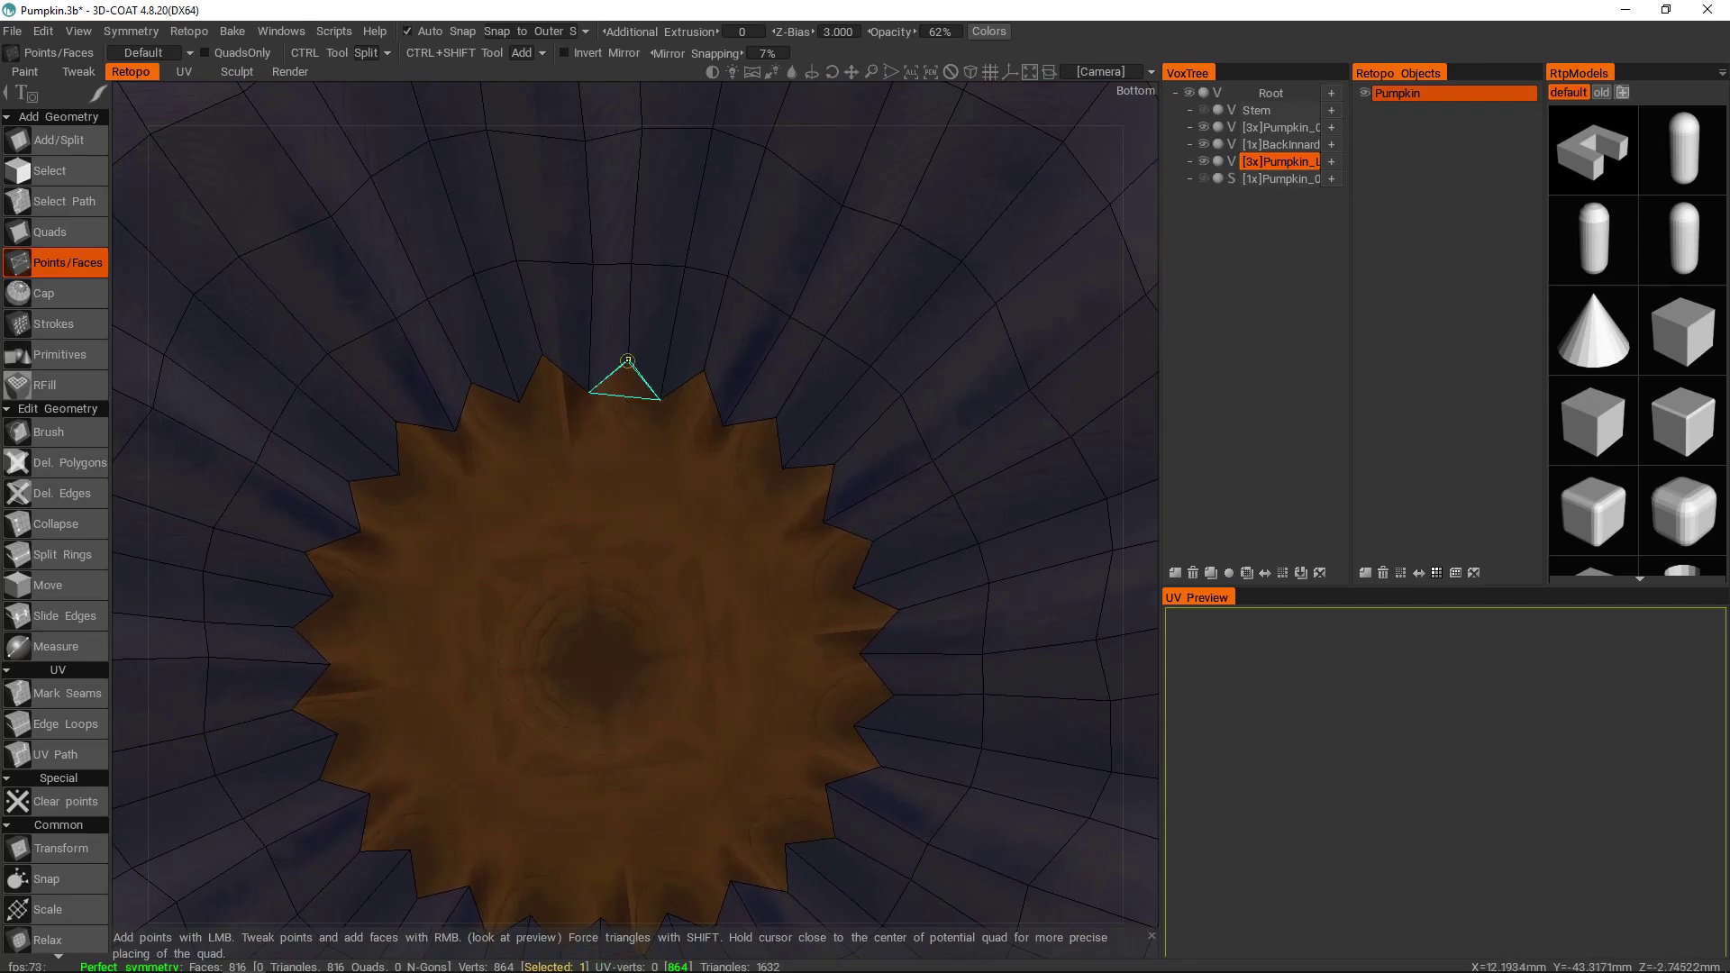
scroll(627, 360, down, 5)
scroll(637, 406, up, 3)
right_click(628, 421)
right_click(580, 429)
scroll(637, 424, down, 3)
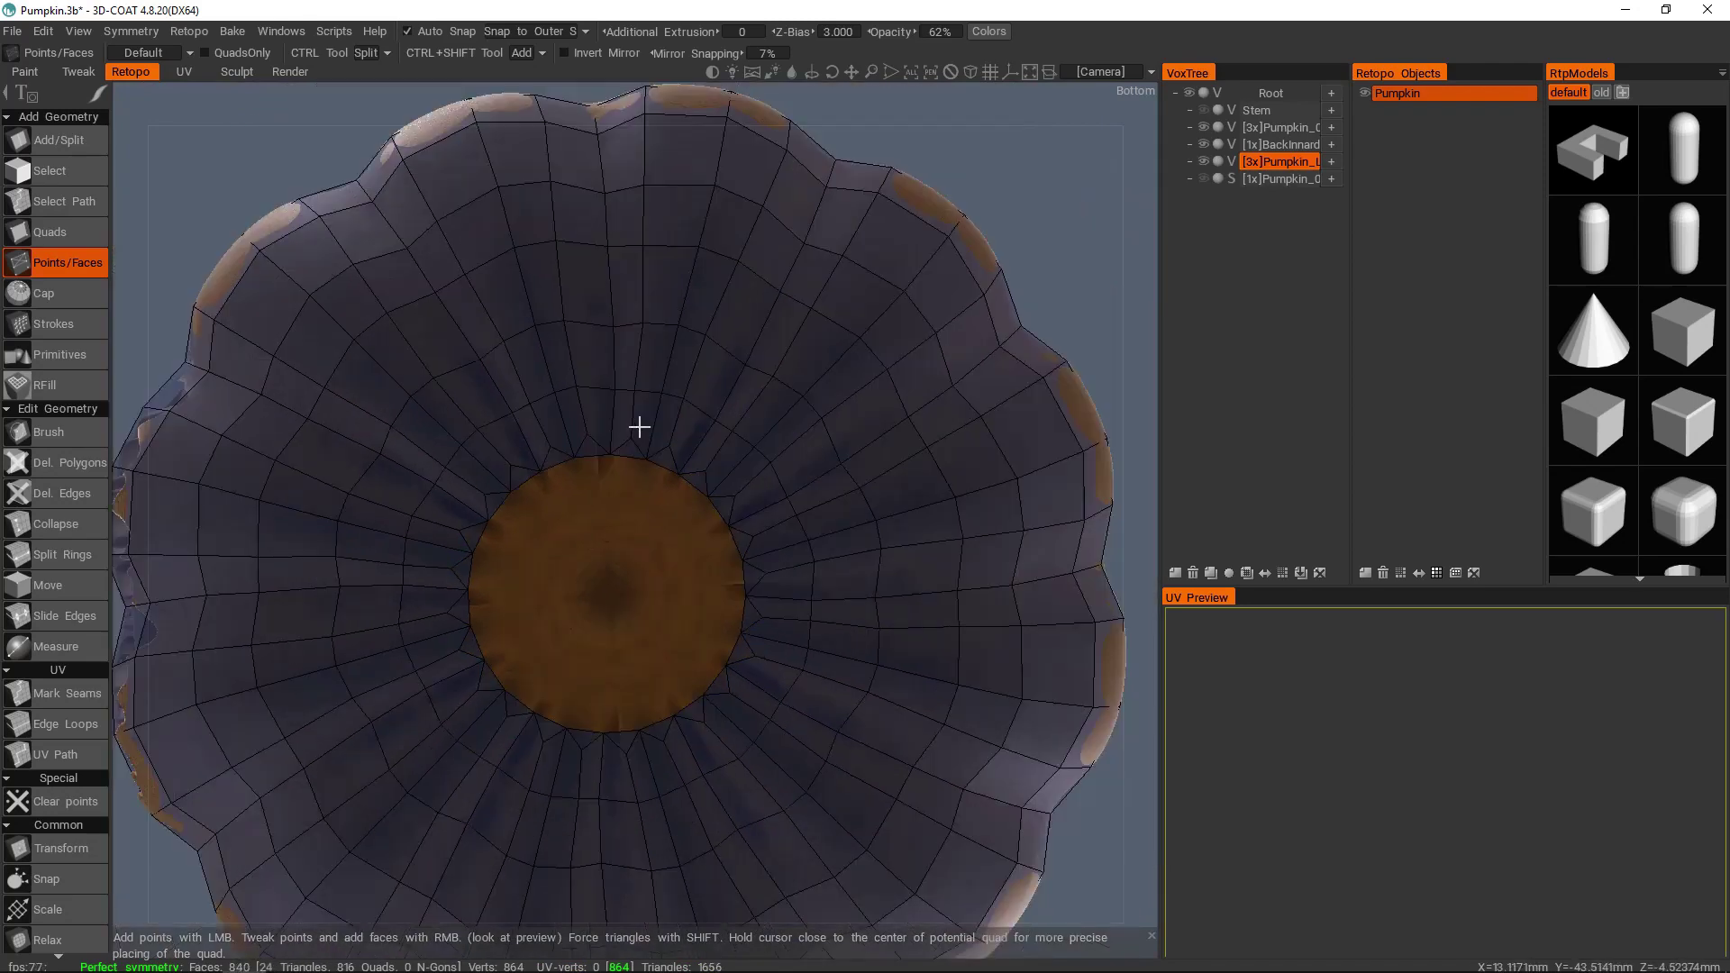
scroll(667, 418, up, 5)
scroll(674, 417, down, 1)
alt+middle_drag(656, 421, 682, 421)
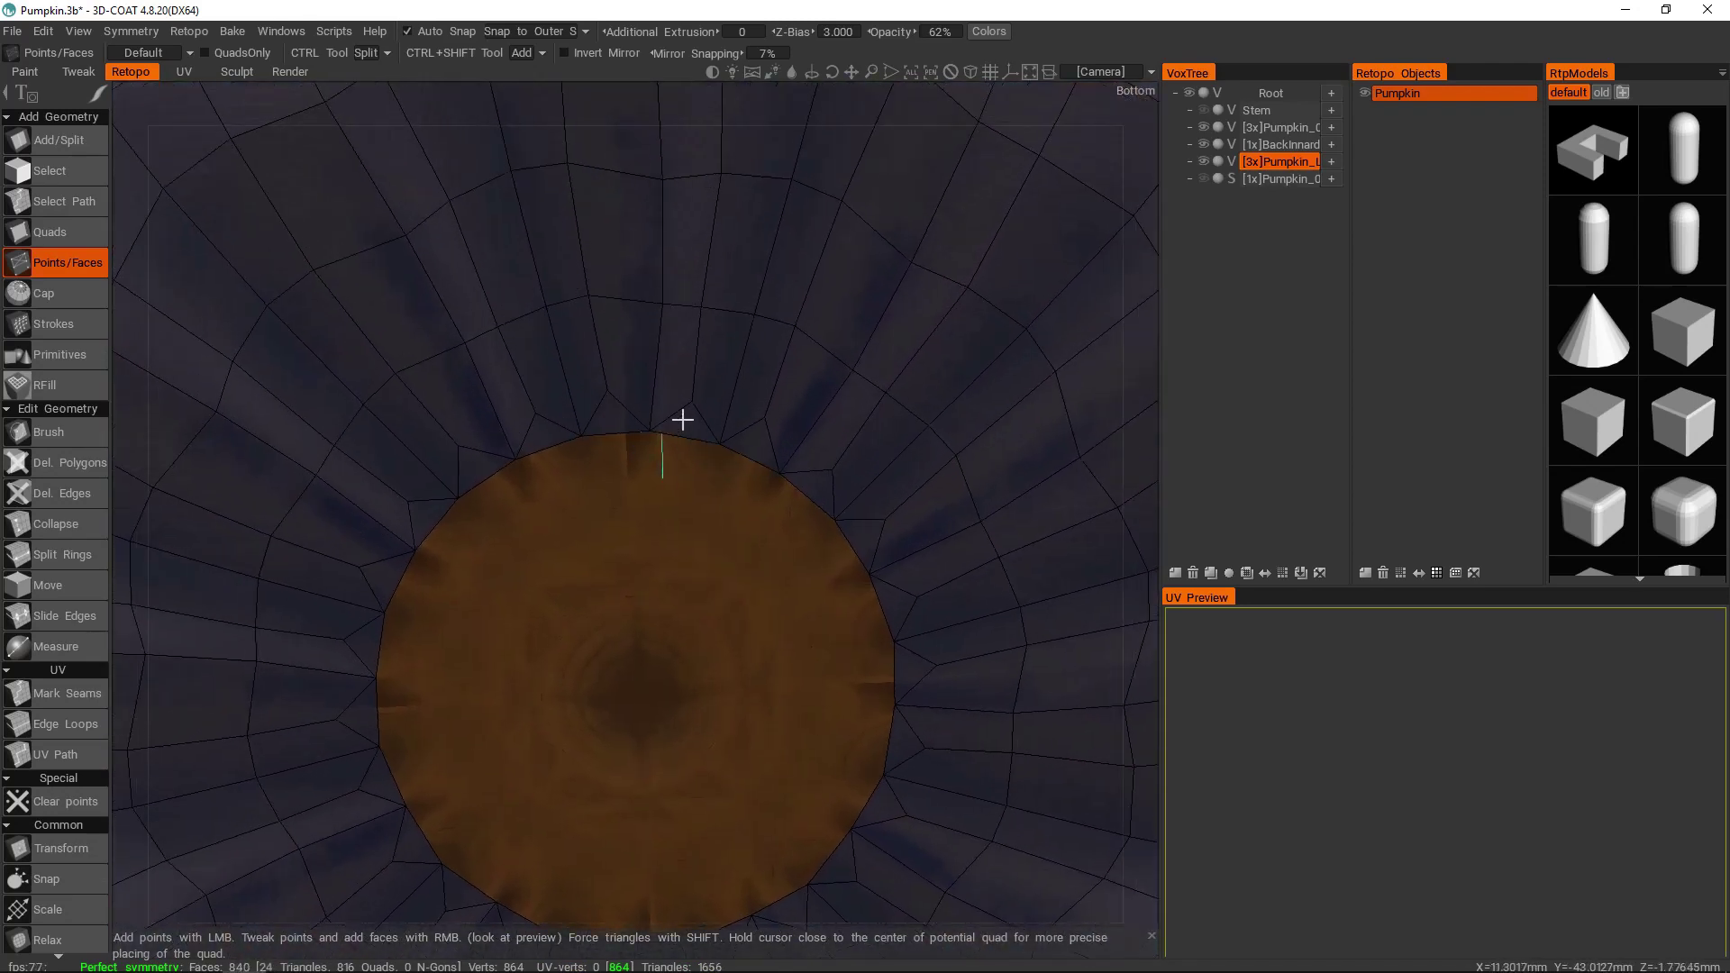
alt+drag(682, 420, 677, 413)
key(ctrl+z)
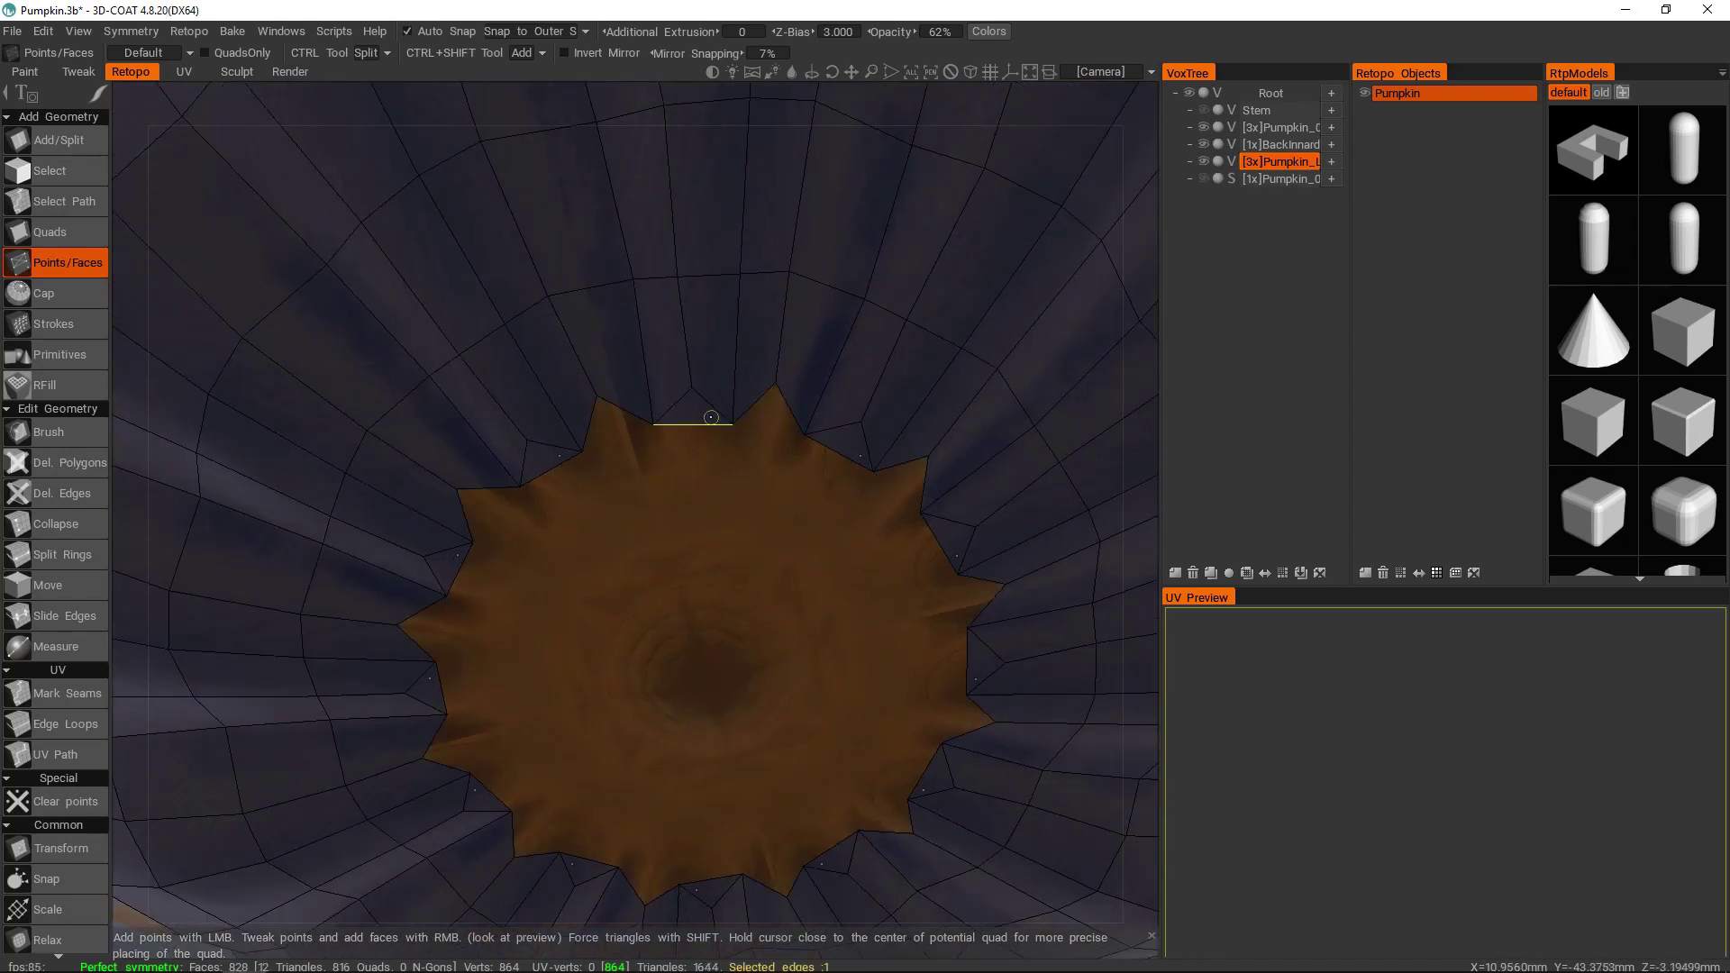
key(ctrl+z)
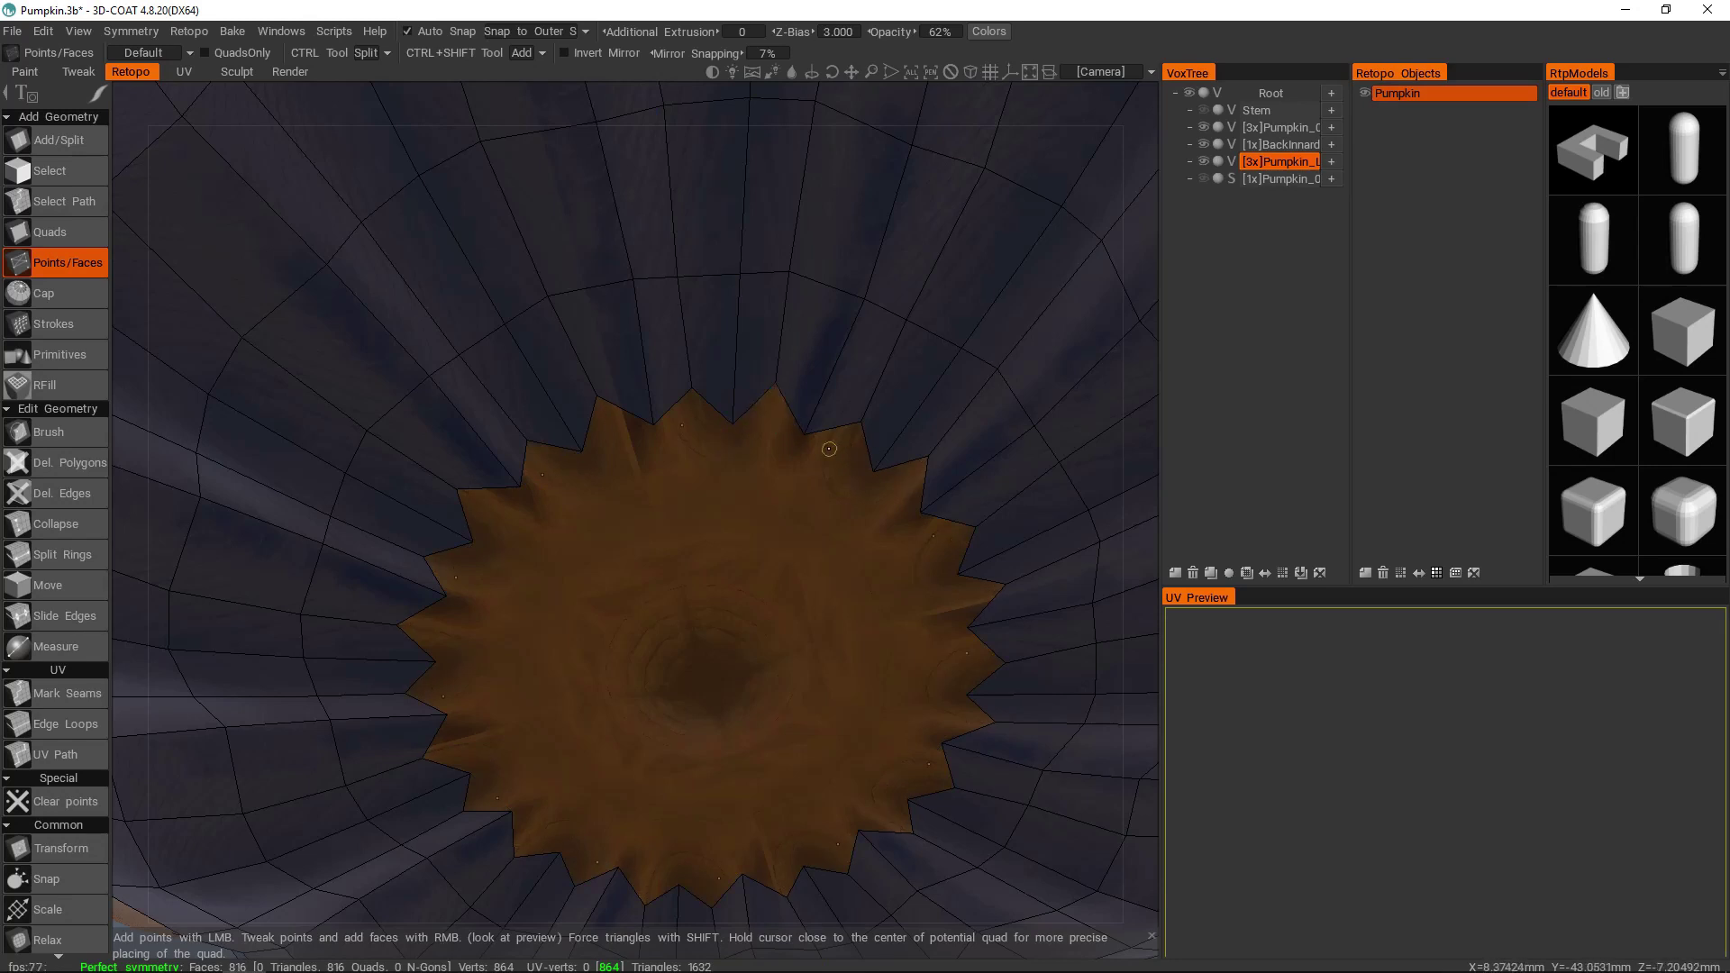
- Fill the notches around the bottom opening's rim with triangles so the rim becomes an even circle
middle_drag(829, 447, 650, 389)
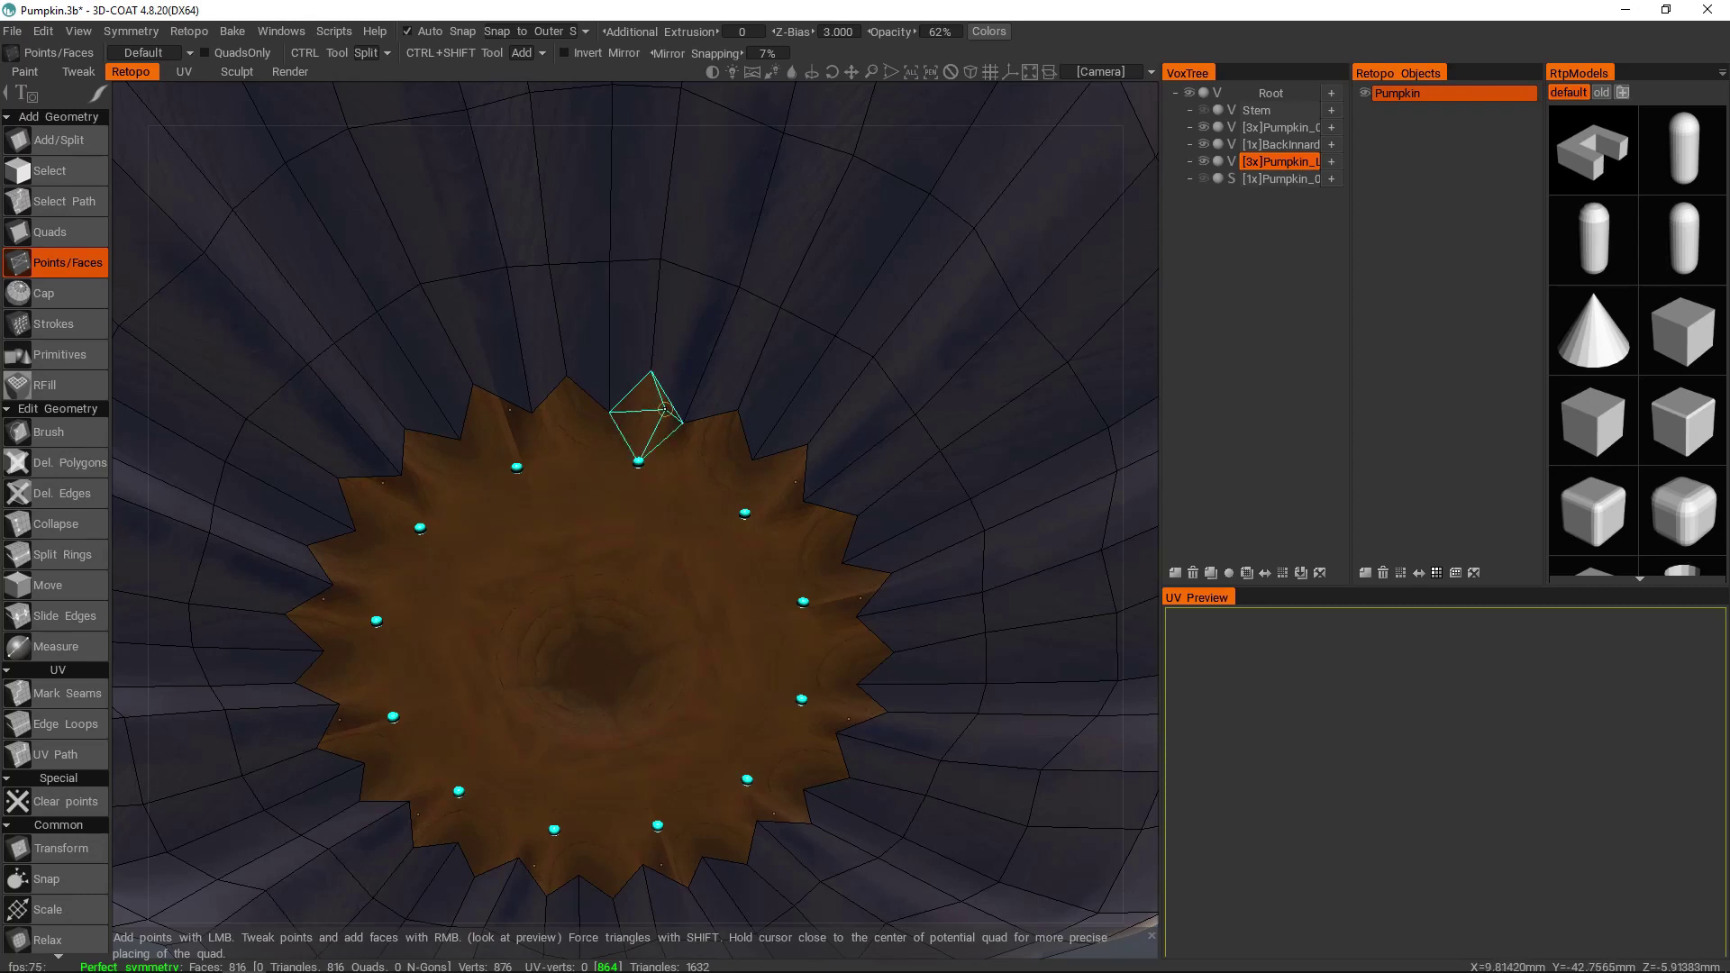
right_click(649, 387)
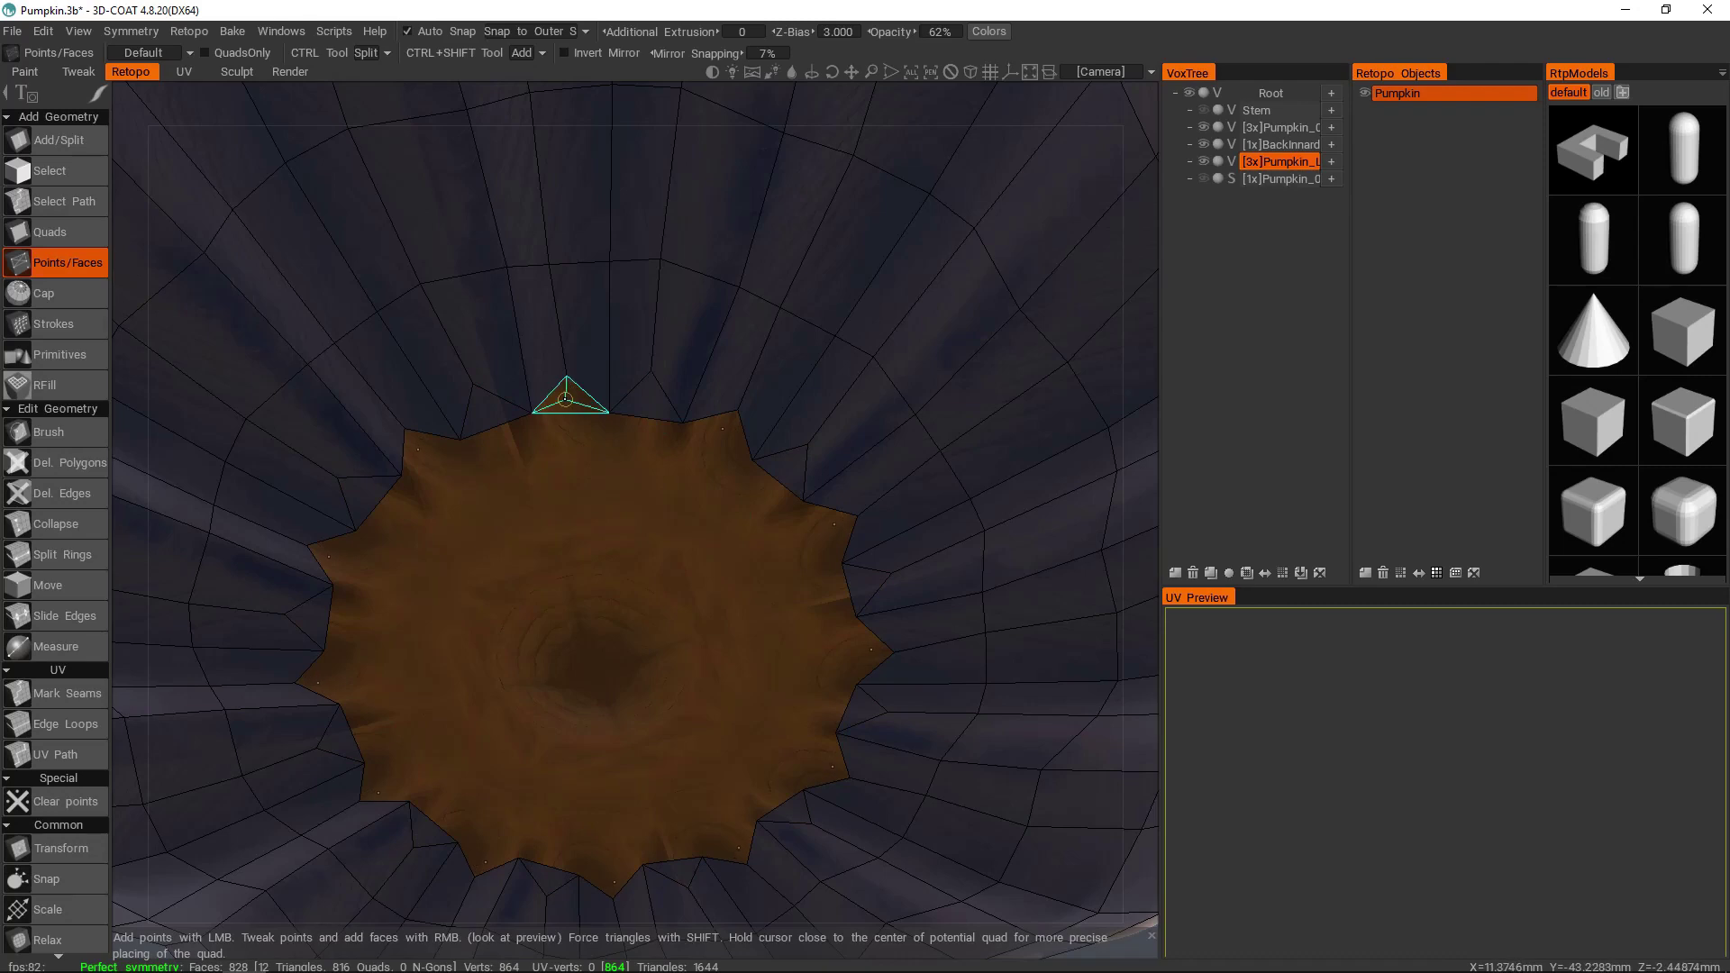
right_click(567, 392)
scroll(618, 424, down, 4)
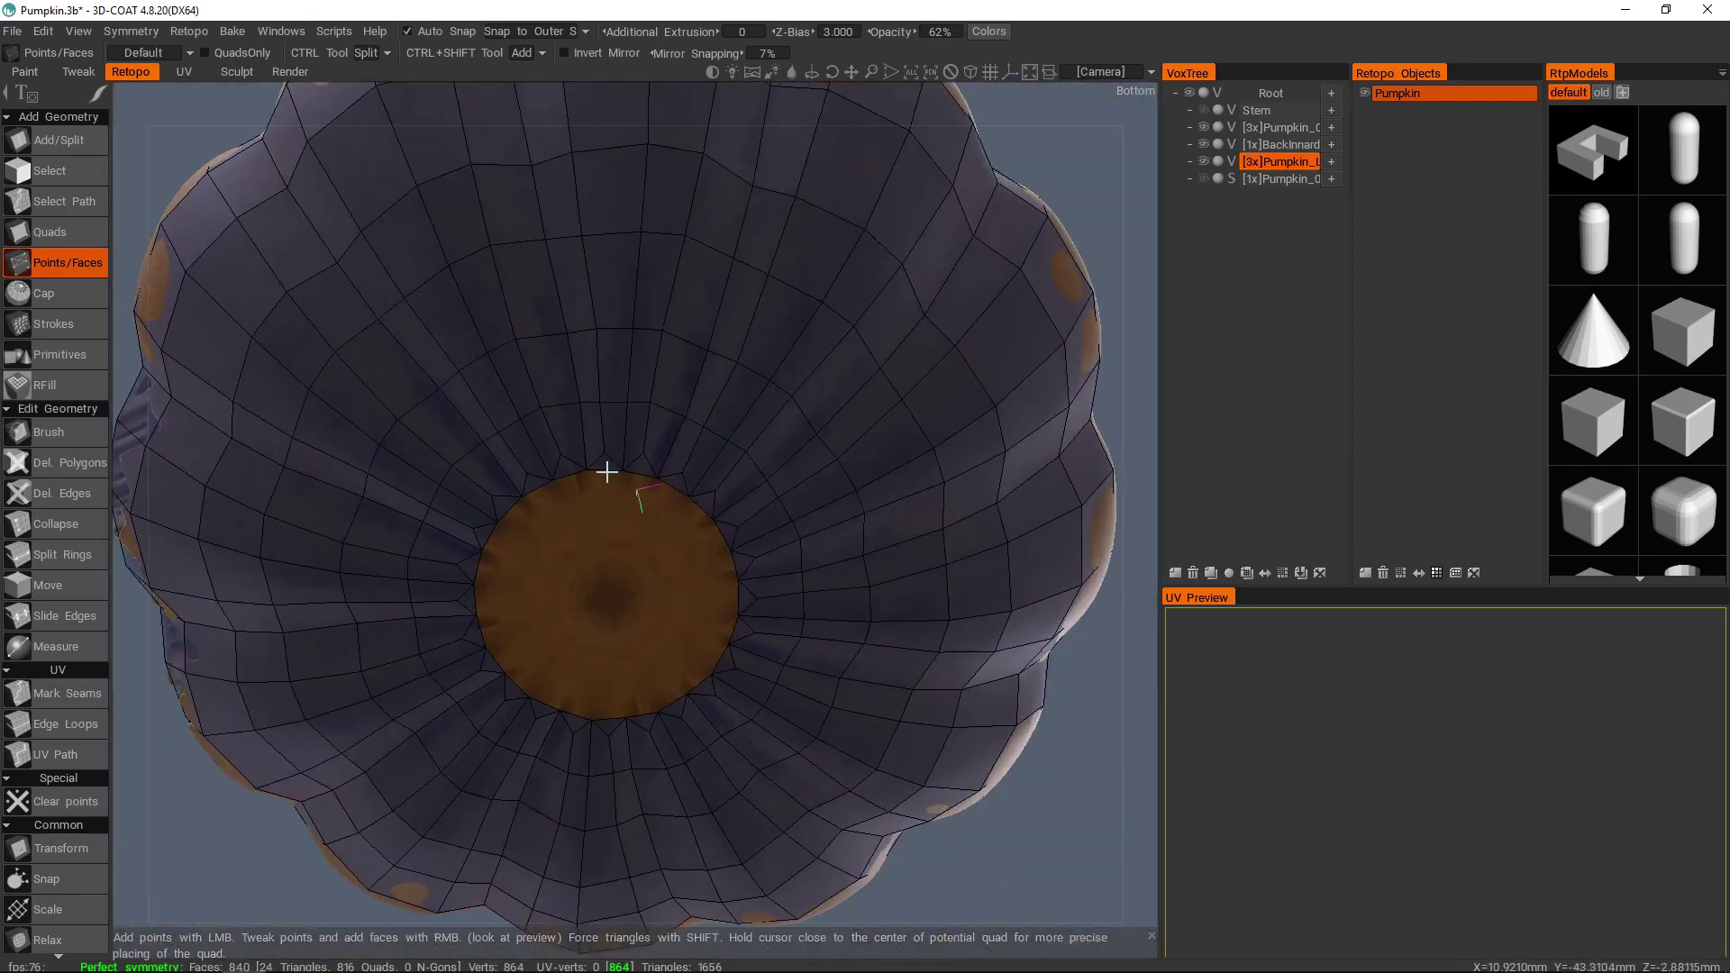
scroll(641, 424, up, 4)
alt+drag(637, 374, 634, 428)
scroll(633, 411, down, 4)
scroll(648, 486, up, 5)
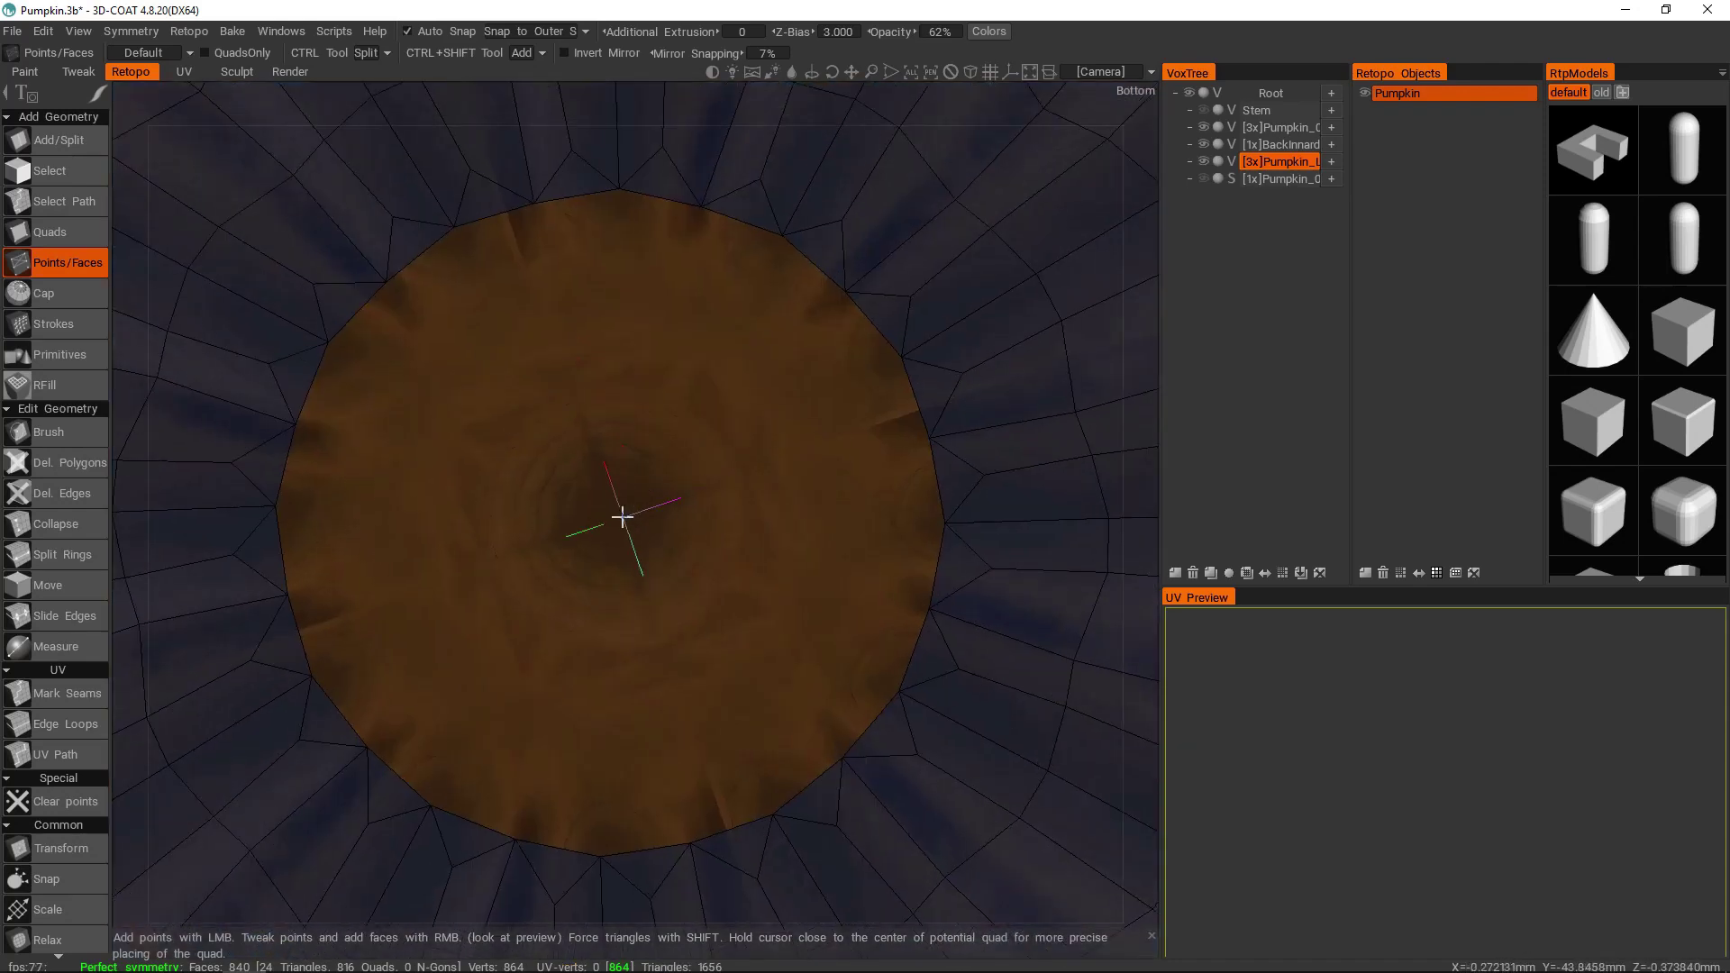
- Close the bottom opening with the Cap tool, adding a central point
scroll(621, 513, down, 2)
alt+drag(610, 444, 642, 475)
scroll(597, 480, down, 3)
scroll(645, 479, up, 3)
key(space)
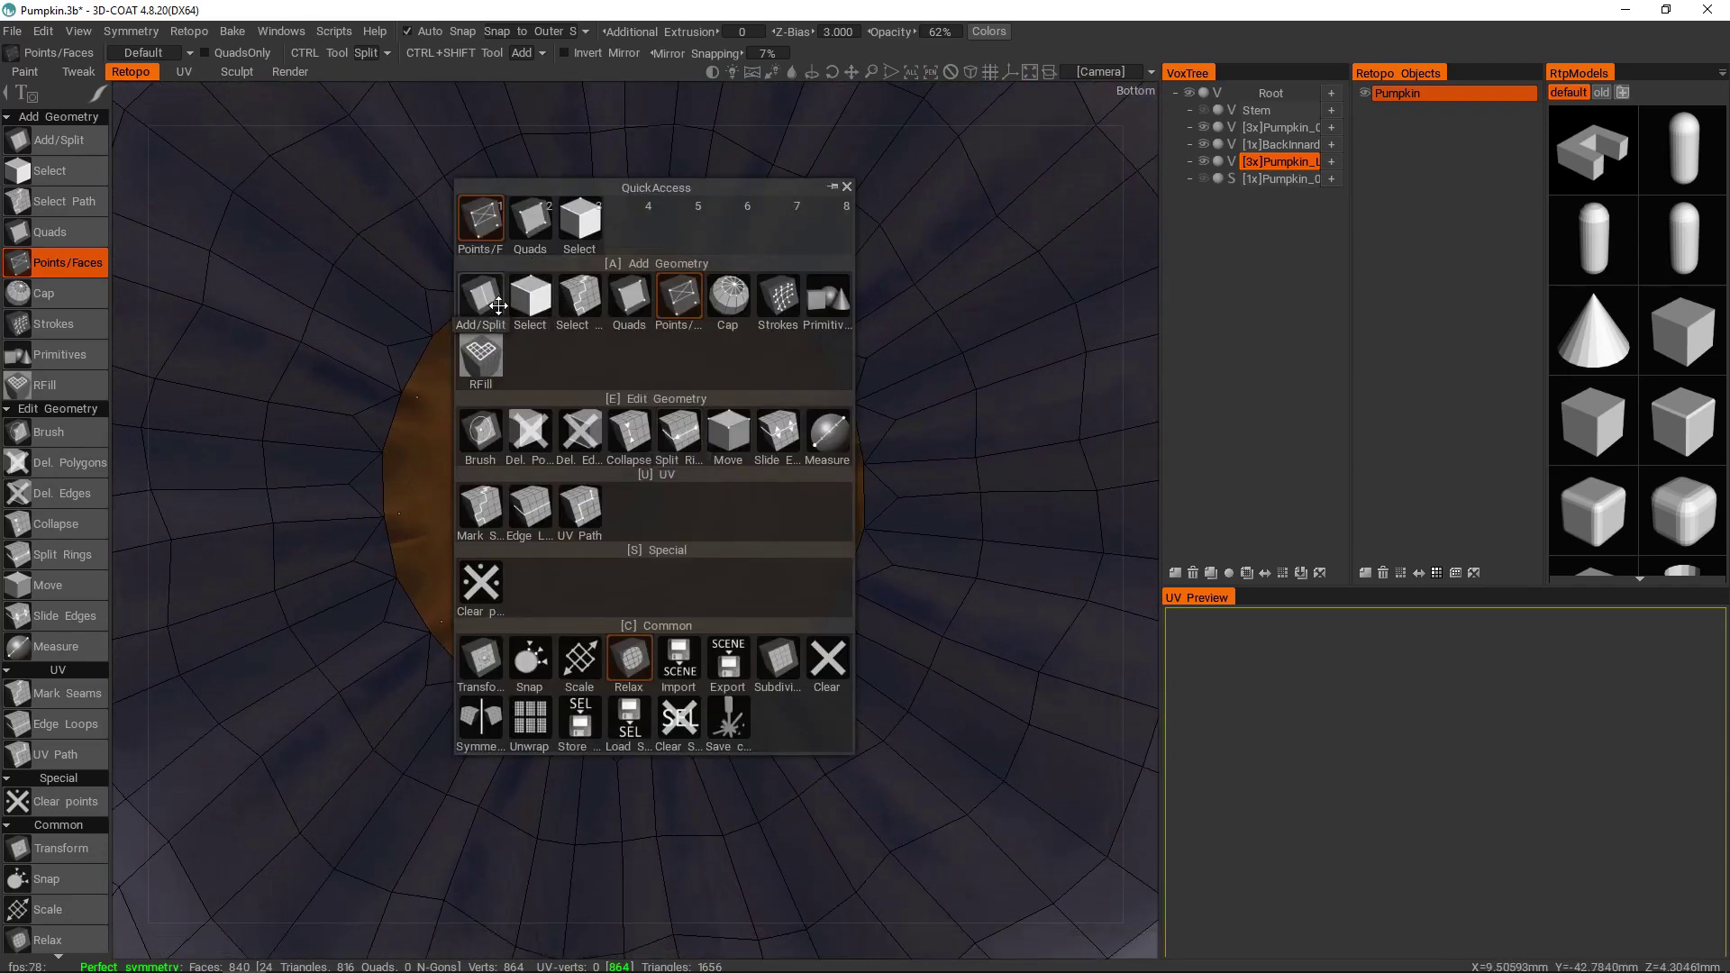
click(717, 303)
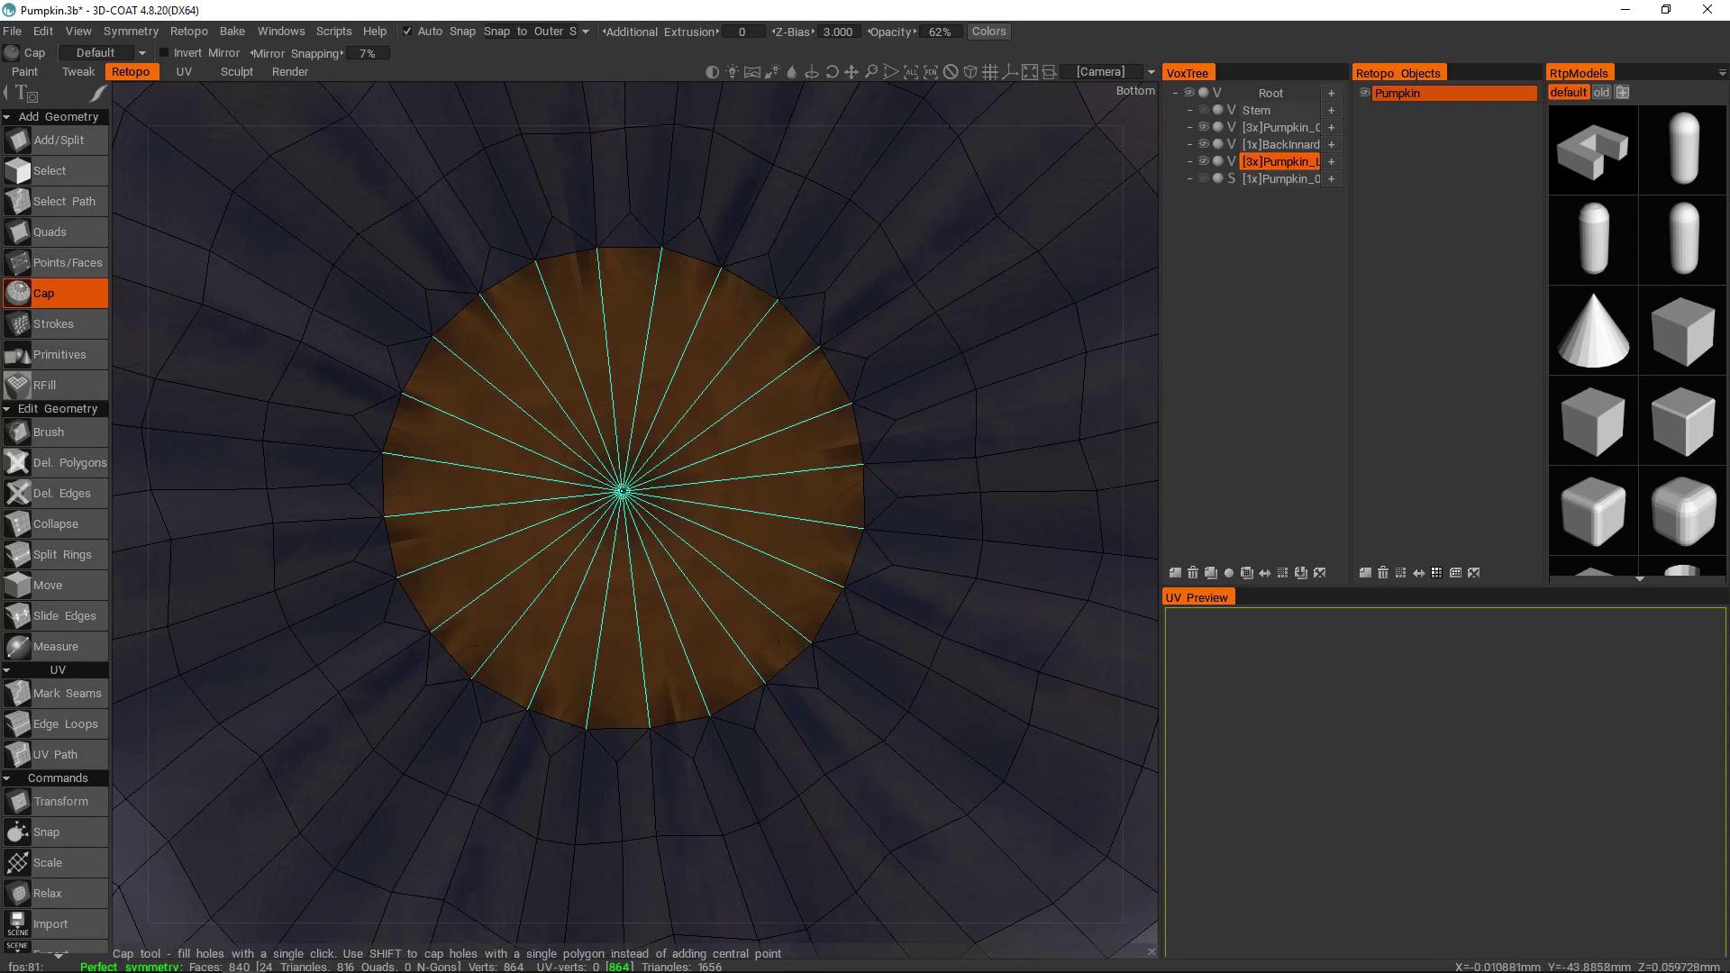
click(621, 491)
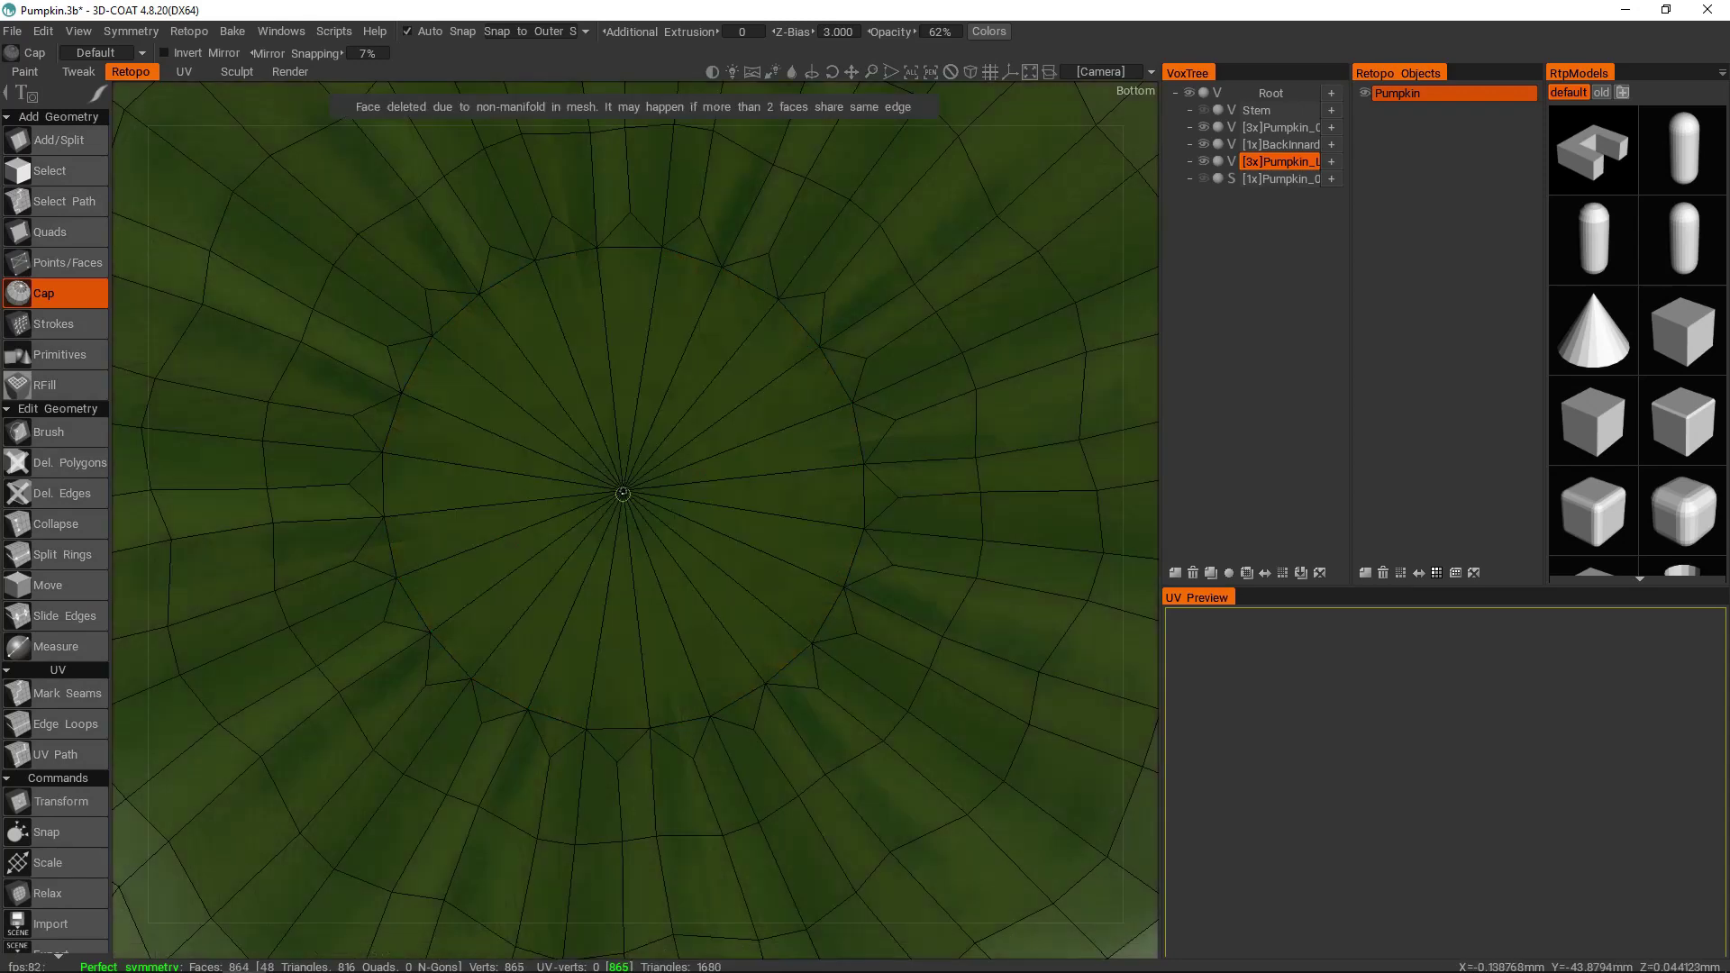
- Inspect the capped bottom of the pumpkin mesh and its sides with the Cap tool still active
scroll(718, 438, down, 5)
mouse_move(675, 417)
alt+mouse_down()
mouse_move(688, 312)
mouse_move(677, 417)
alt+mouse_up()
scroll(706, 432, down, 2)
scroll(707, 444, up, 8)
alt+drag(803, 475, 765, 375)
scroll(664, 336, down, 10)
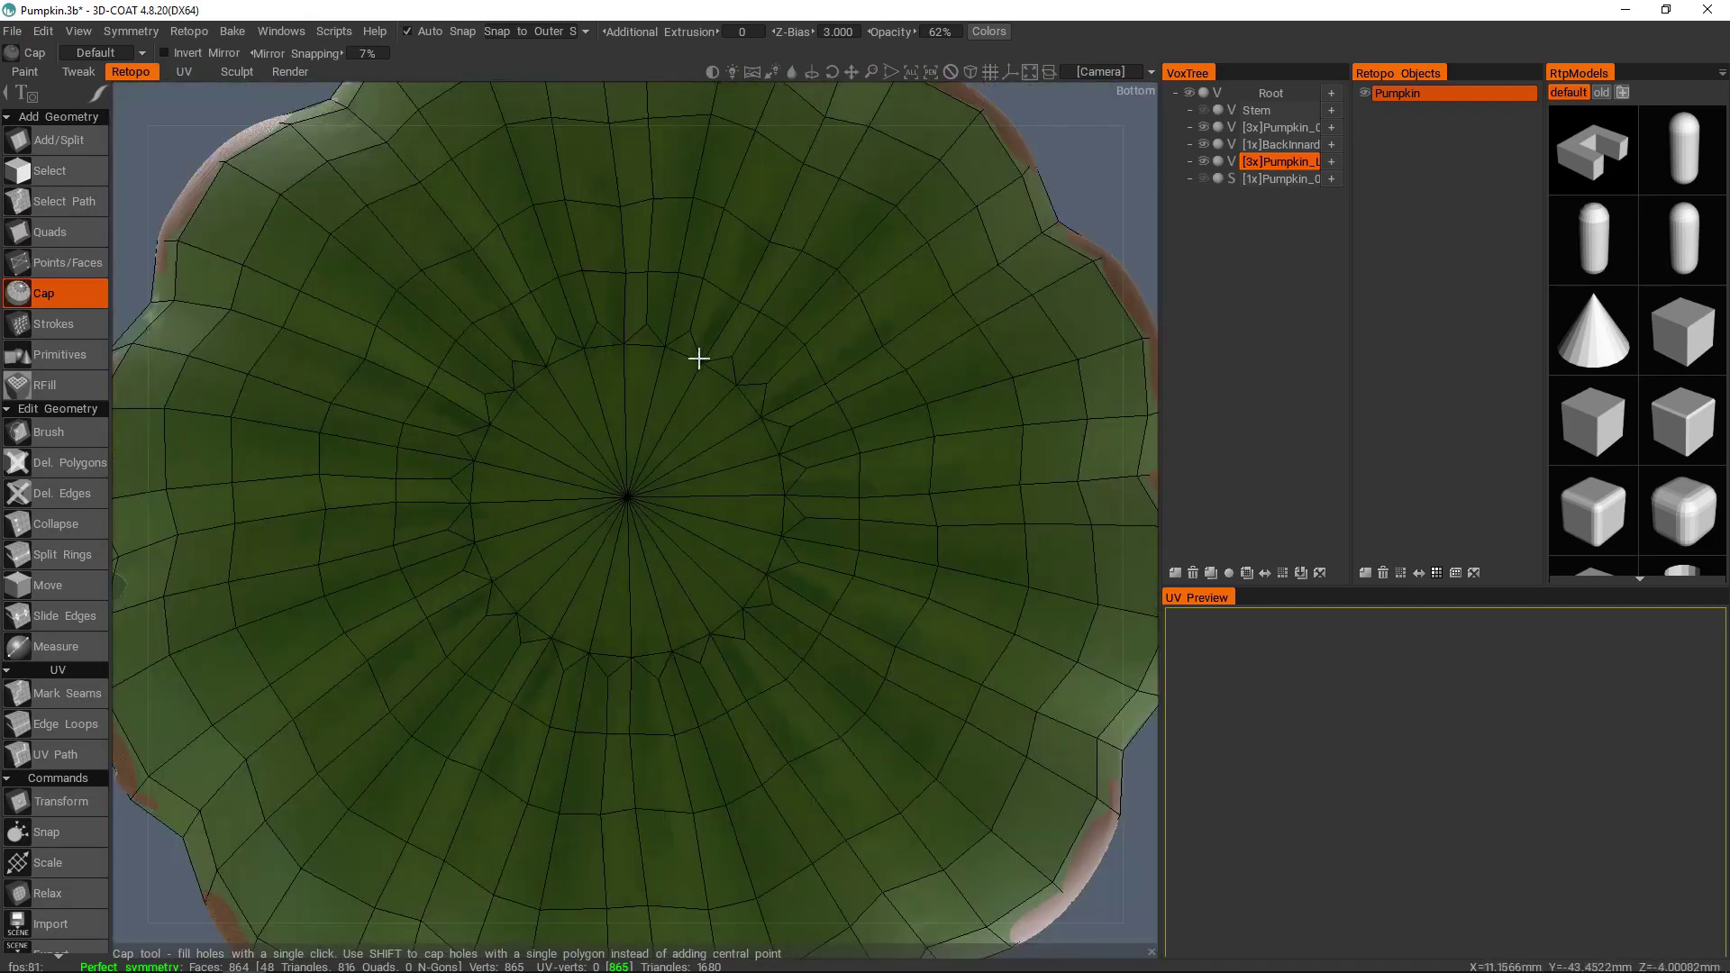
alt+drag(668, 413, 678, 483)
alt+middle_drag(678, 484, 684, 577)
scroll(739, 531, up, 6)
click(721, 573)
scroll(703, 595, down, 4)
alt+drag(705, 766, 707, 681)
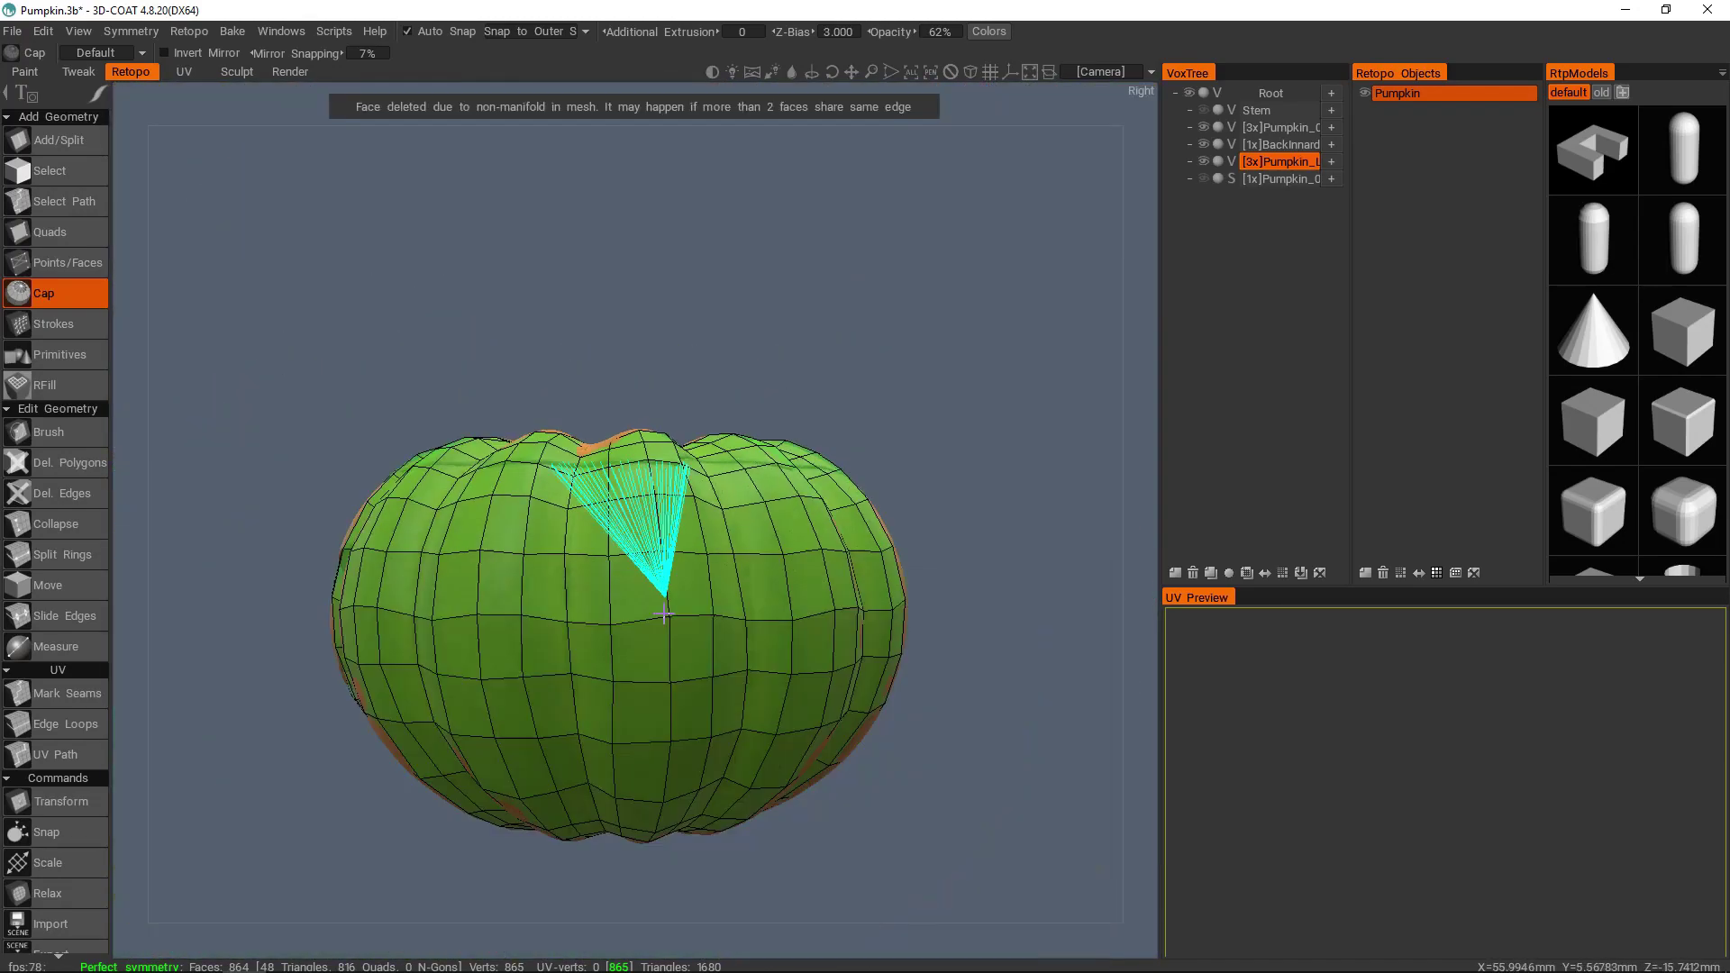
alt+middle_drag(706, 681, 722, 573)
scroll(706, 475, up, 8)
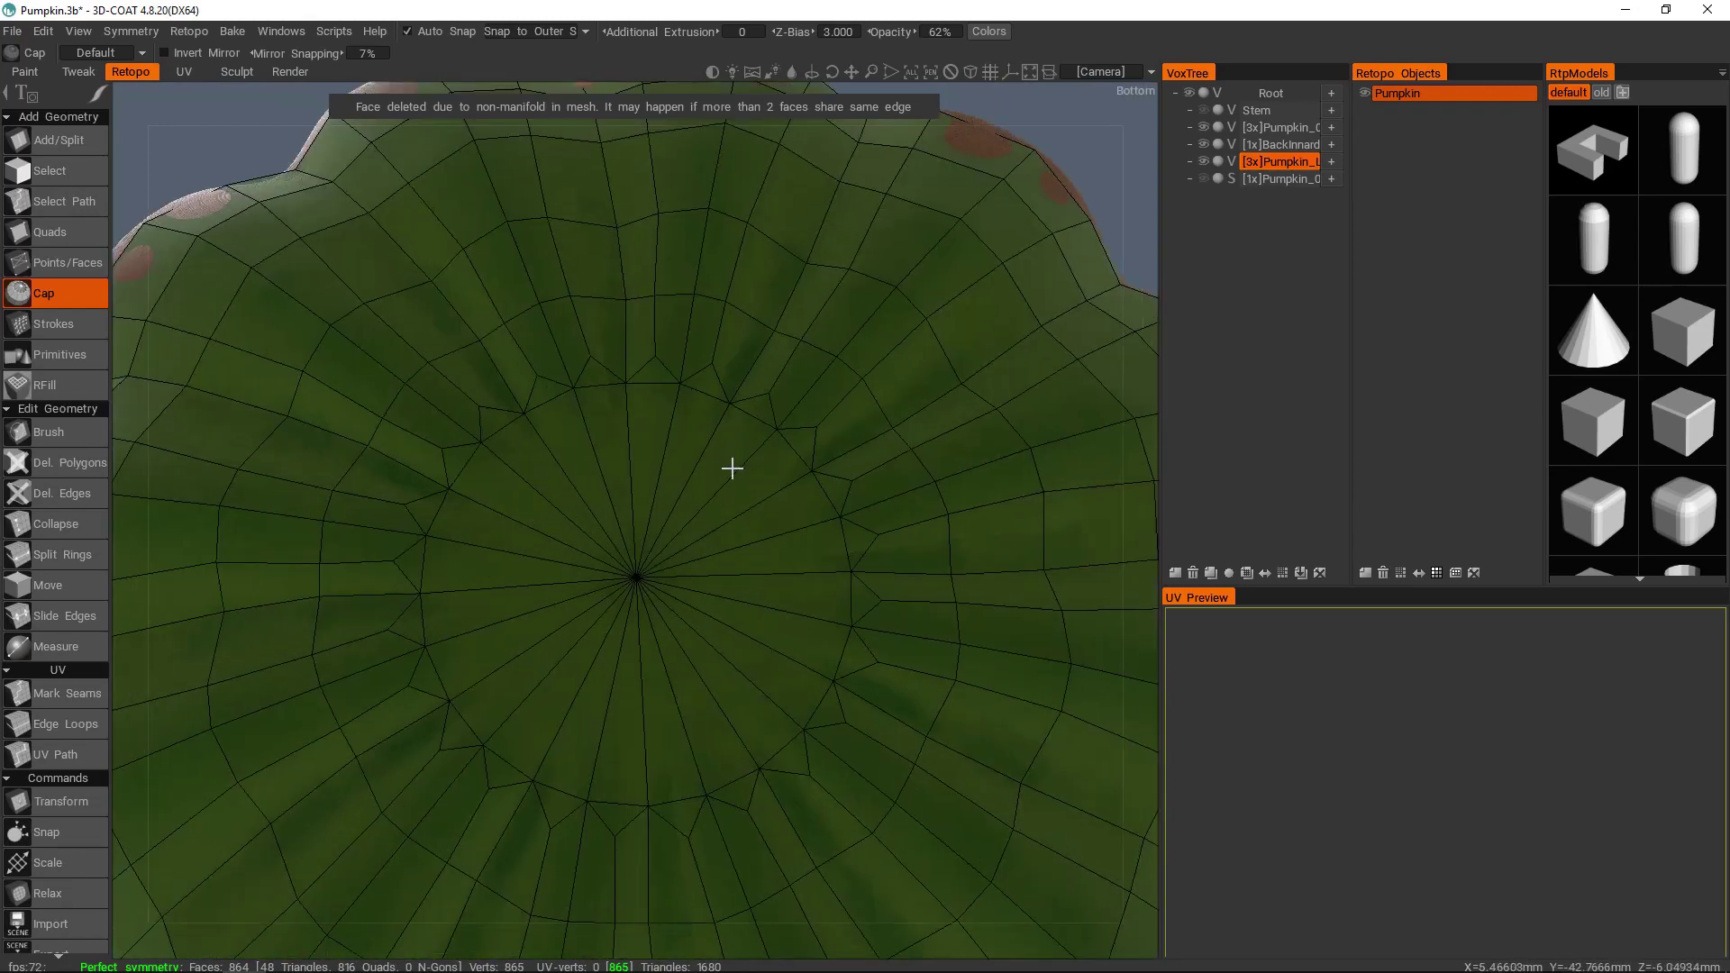
- Activate the Points/Faces tool and examine the mesh flow around the capped bottom and the pumpkin's sides
key(space)
click(561, 299)
alt+drag(658, 414, 745, 559)
scroll(667, 478, down, 3)
alt+right_drag(745, 559, 699, 429)
alt+drag(699, 429, 711, 441)
alt+middle_drag(711, 441, 736, 571)
alt+drag(731, 622, 718, 429)
scroll(760, 301, up, 5)
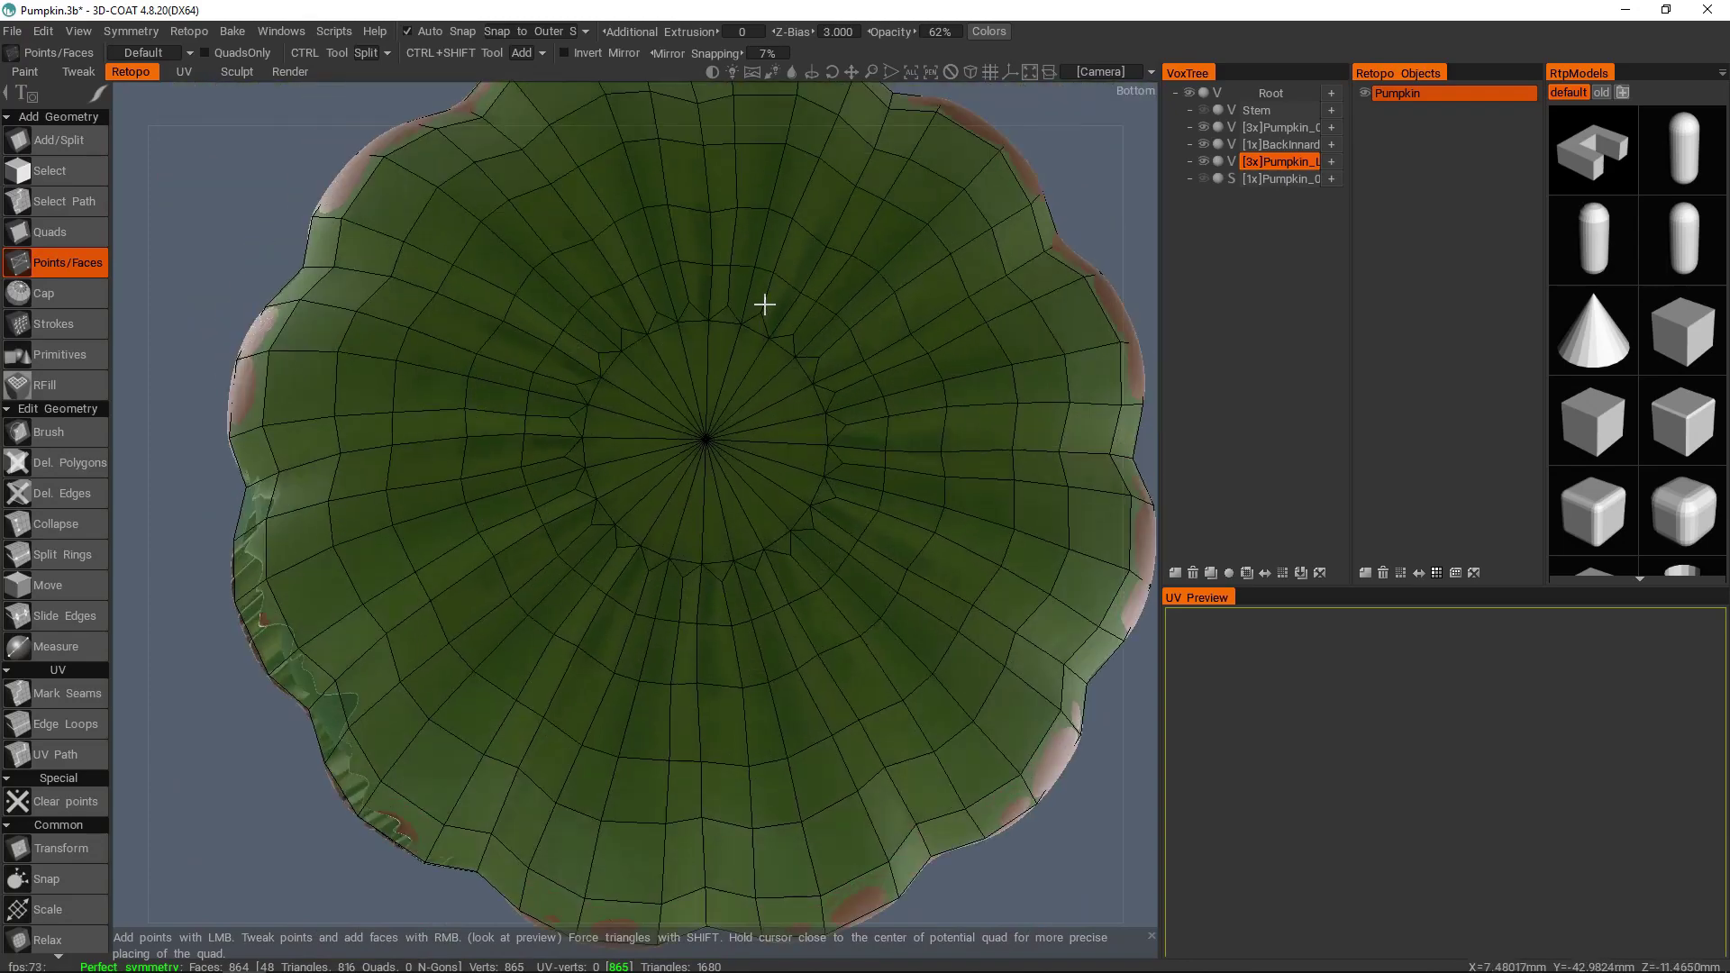
alt+middle_drag(816, 306, 738, 456)
alt+right_drag(738, 456, 662, 509)
alt+drag(662, 509, 652, 716)
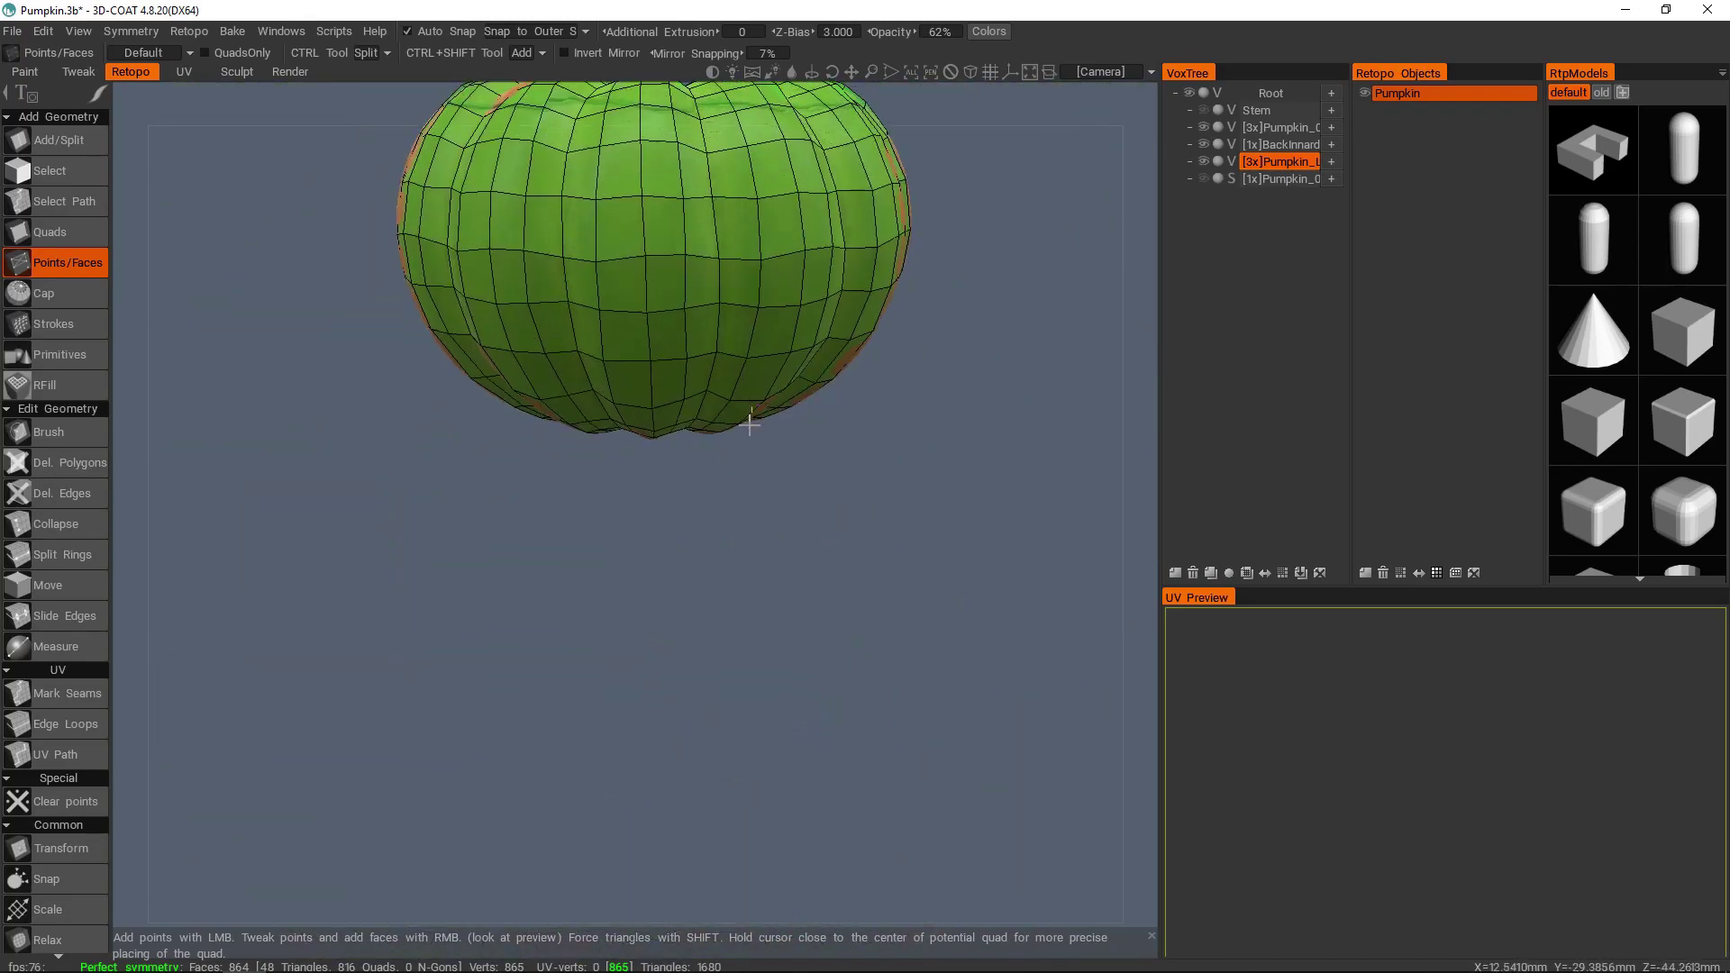
alt+middle_drag(652, 311, 650, 477)
alt+drag(649, 476, 811, 486)
alt+right_drag(811, 486, 676, 532)
alt+drag(676, 531, 692, 563)
alt+right_drag(692, 564, 734, 475)
alt+drag(721, 424, 718, 398)
alt+middle_drag(649, 595, 776, 406)
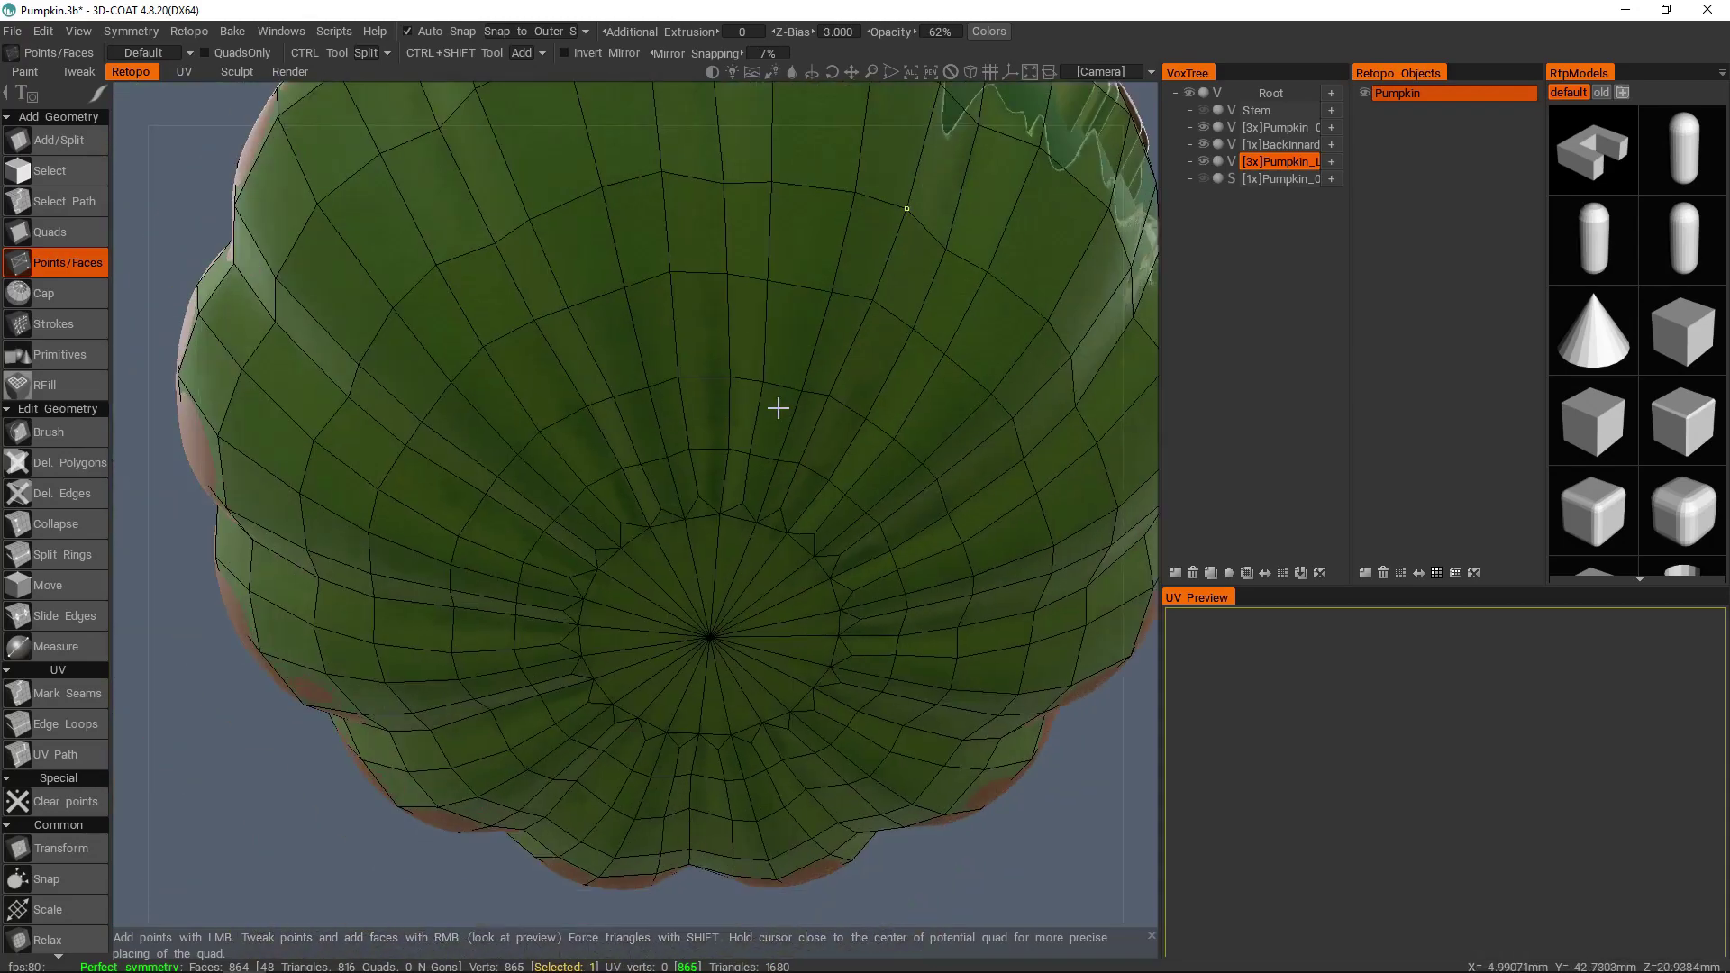
- Turn to the top of the pumpkin and examine the jagged rim of its opening
alt+right_drag(694, 505, 748, 451)
alt+drag(747, 450, 752, 501)
alt+right_drag(752, 501, 731, 433)
alt+drag(732, 432, 734, 541)
alt+right_drag(735, 541, 657, 613)
alt+drag(658, 613, 603, 609)
alt+right_drag(602, 610, 721, 502)
alt+middle_drag(721, 502, 664, 578)
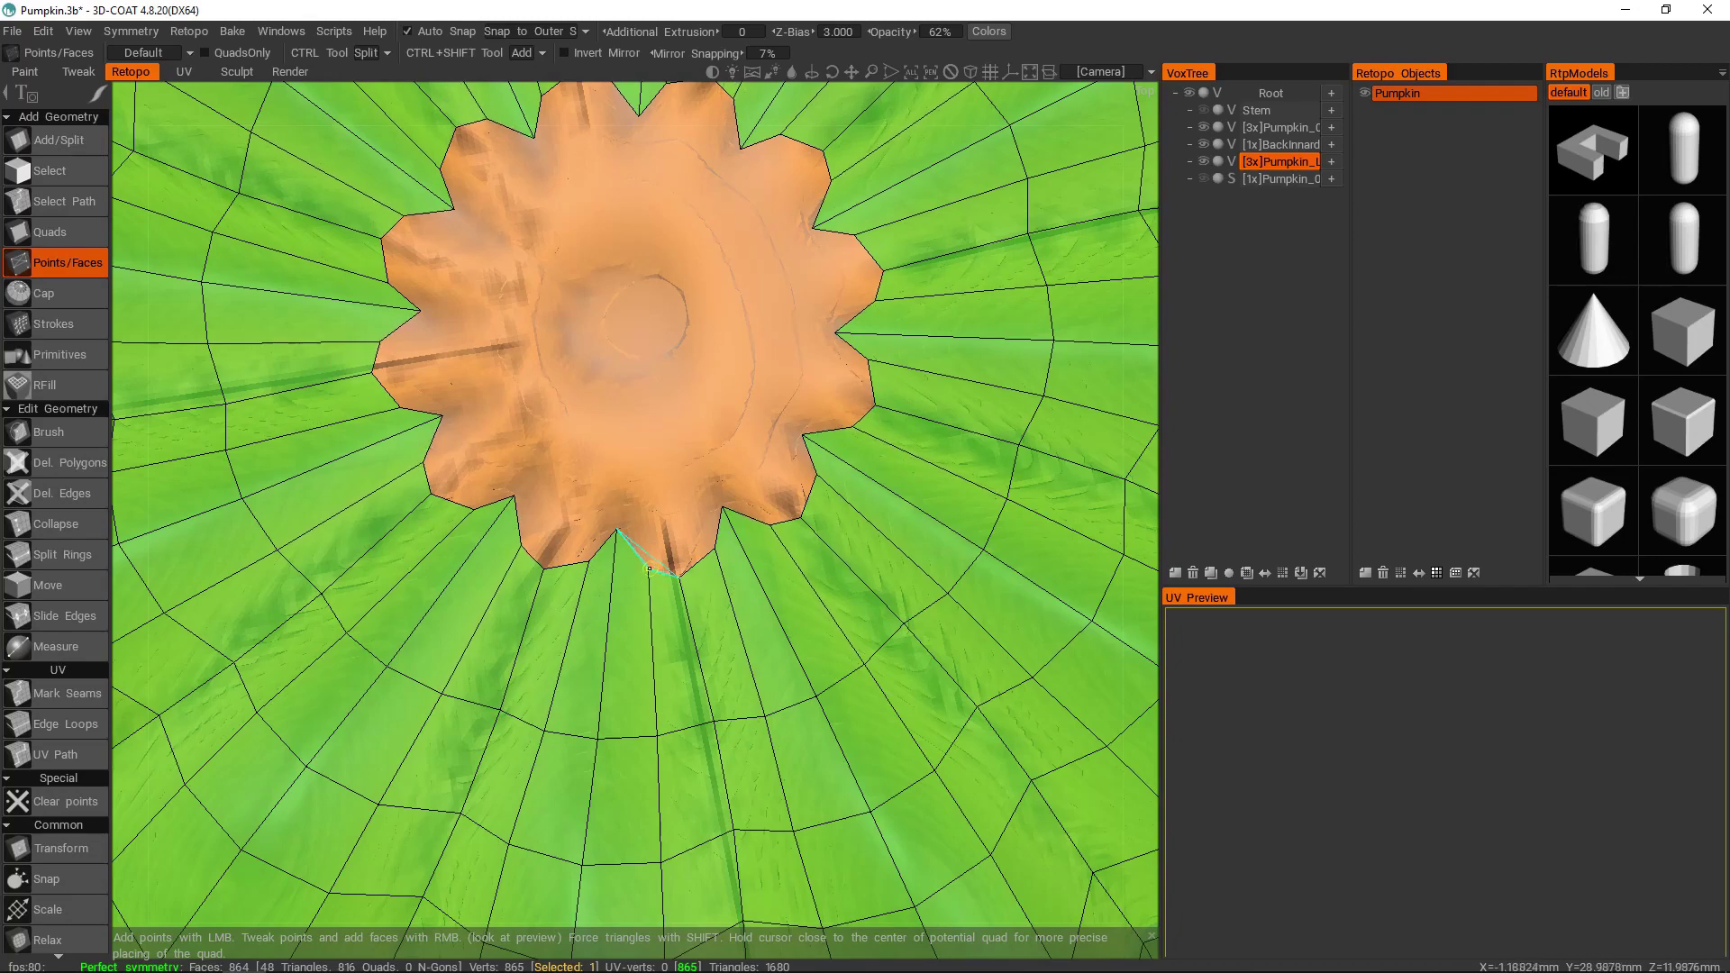
alt+right_drag(695, 480, 672, 414)
alt+drag(672, 415, 672, 363)
alt+middle_drag(672, 363, 672, 529)
alt+drag(672, 528, 694, 285)
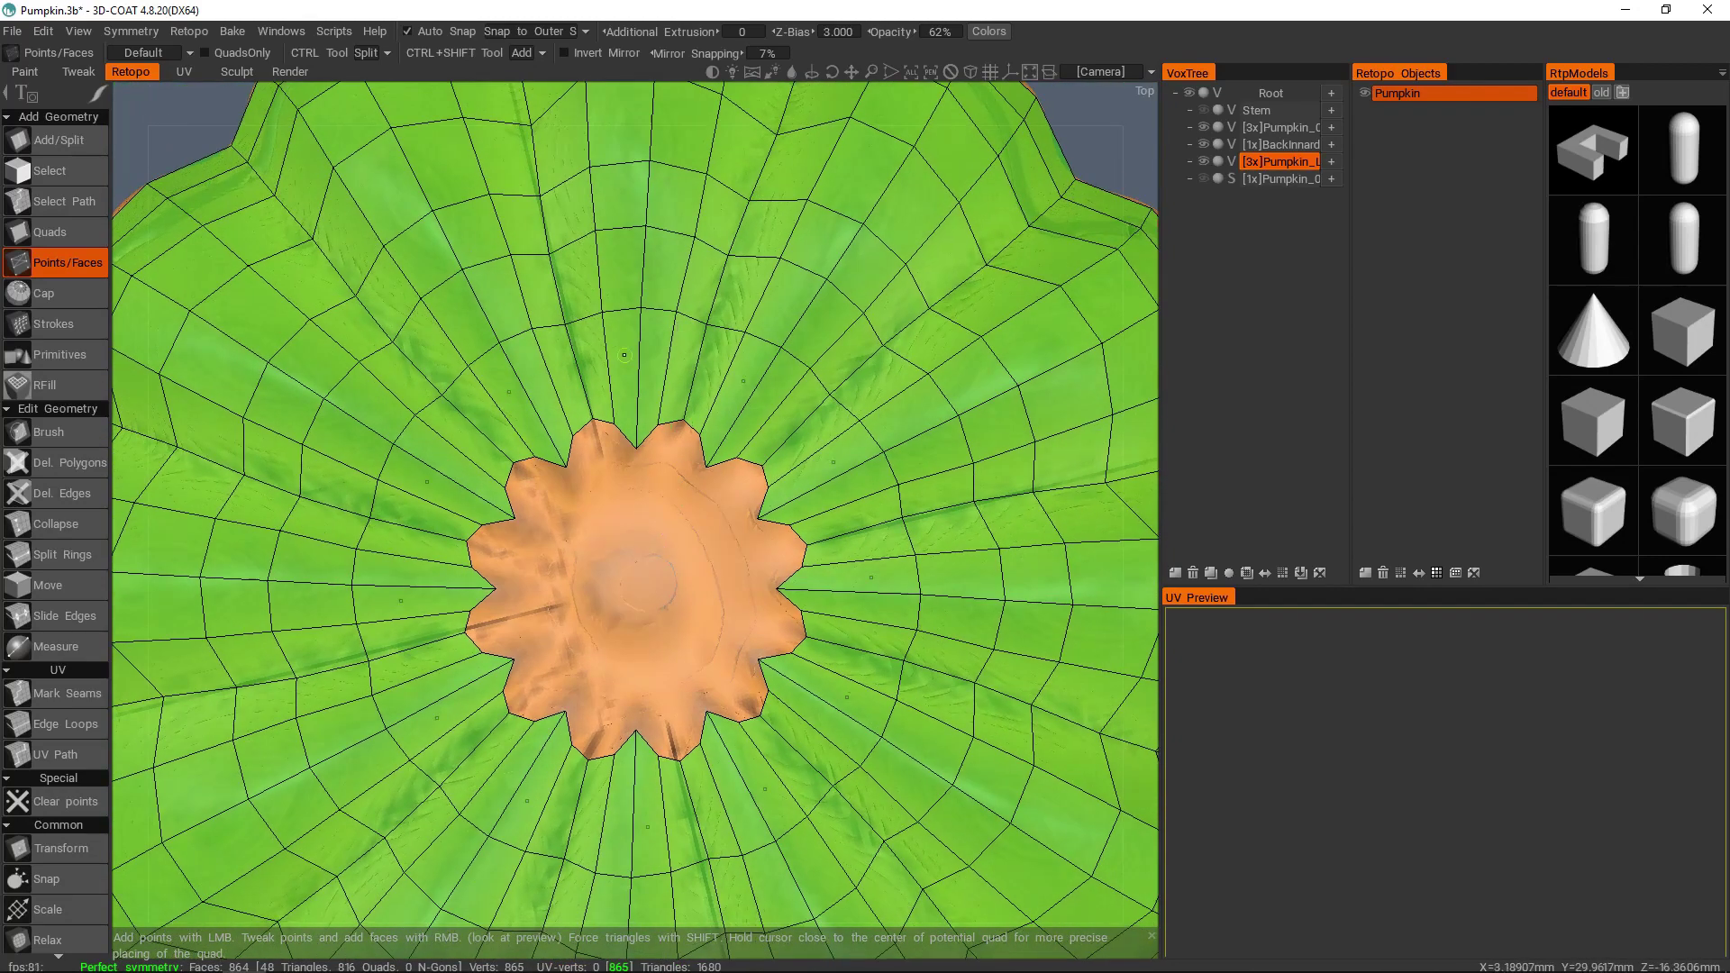
- Place a symmetric point in each groove of the top opening and fill the quads beside it
alt+right_drag(659, 602, 671, 622)
alt+drag(671, 622, 667, 529)
alt+right_drag(667, 529, 691, 576)
alt+middle_drag(691, 576, 602, 607)
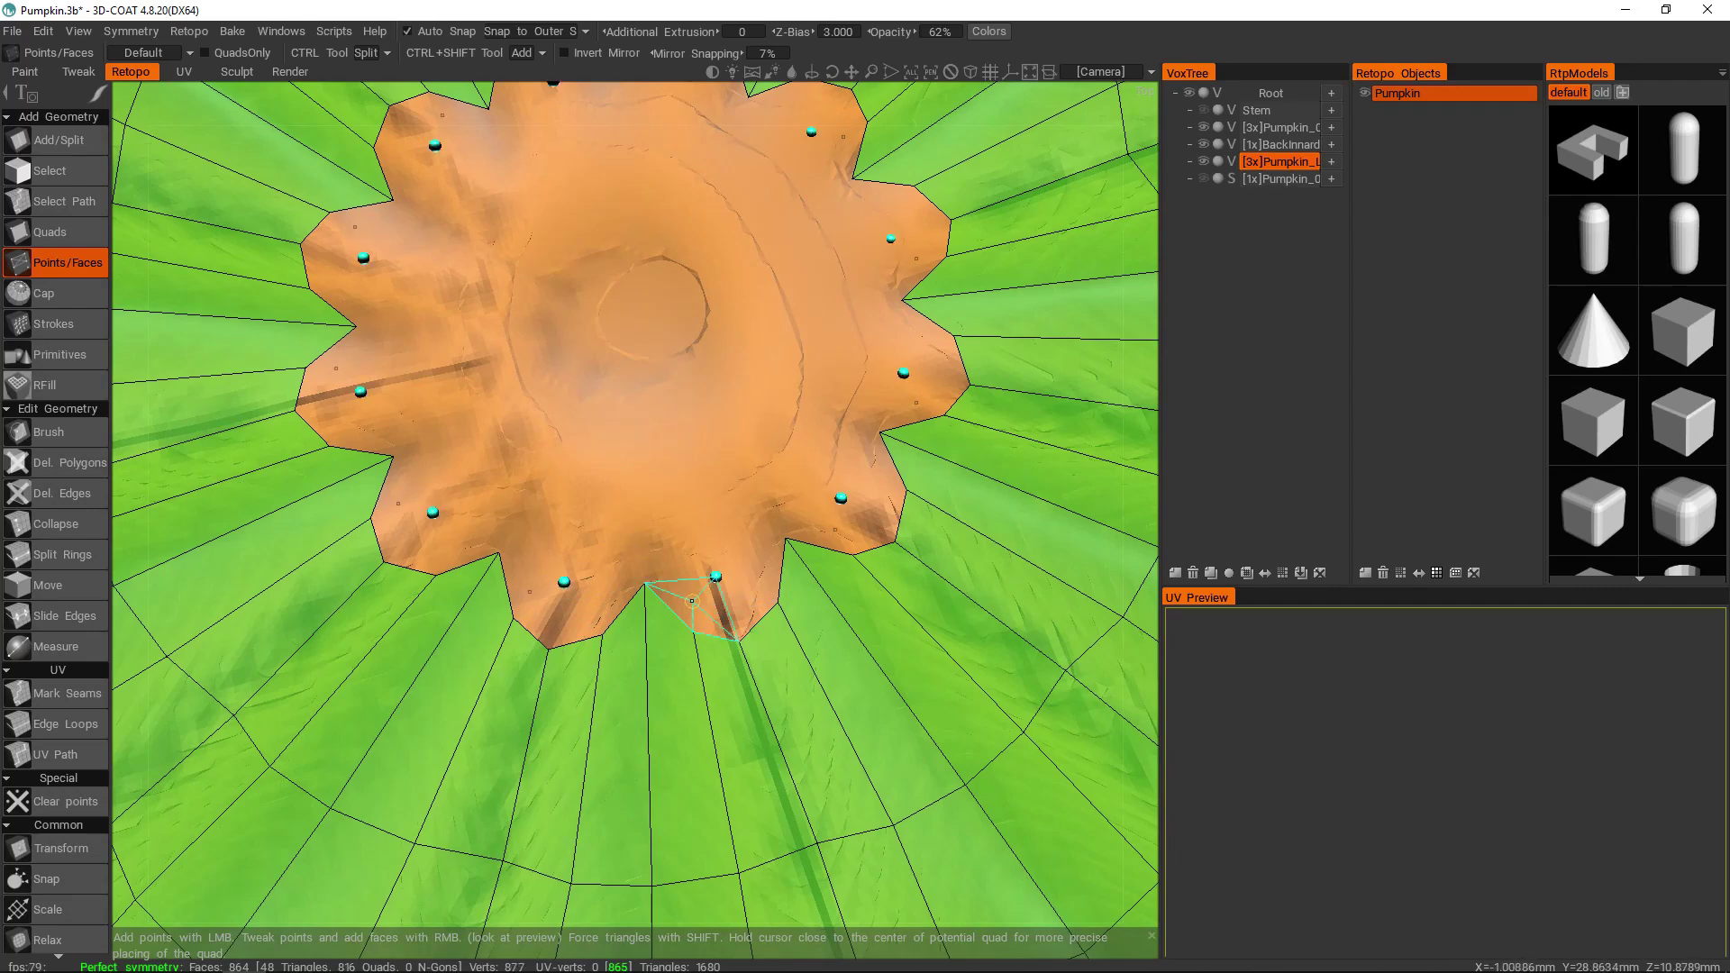
right_click(696, 598)
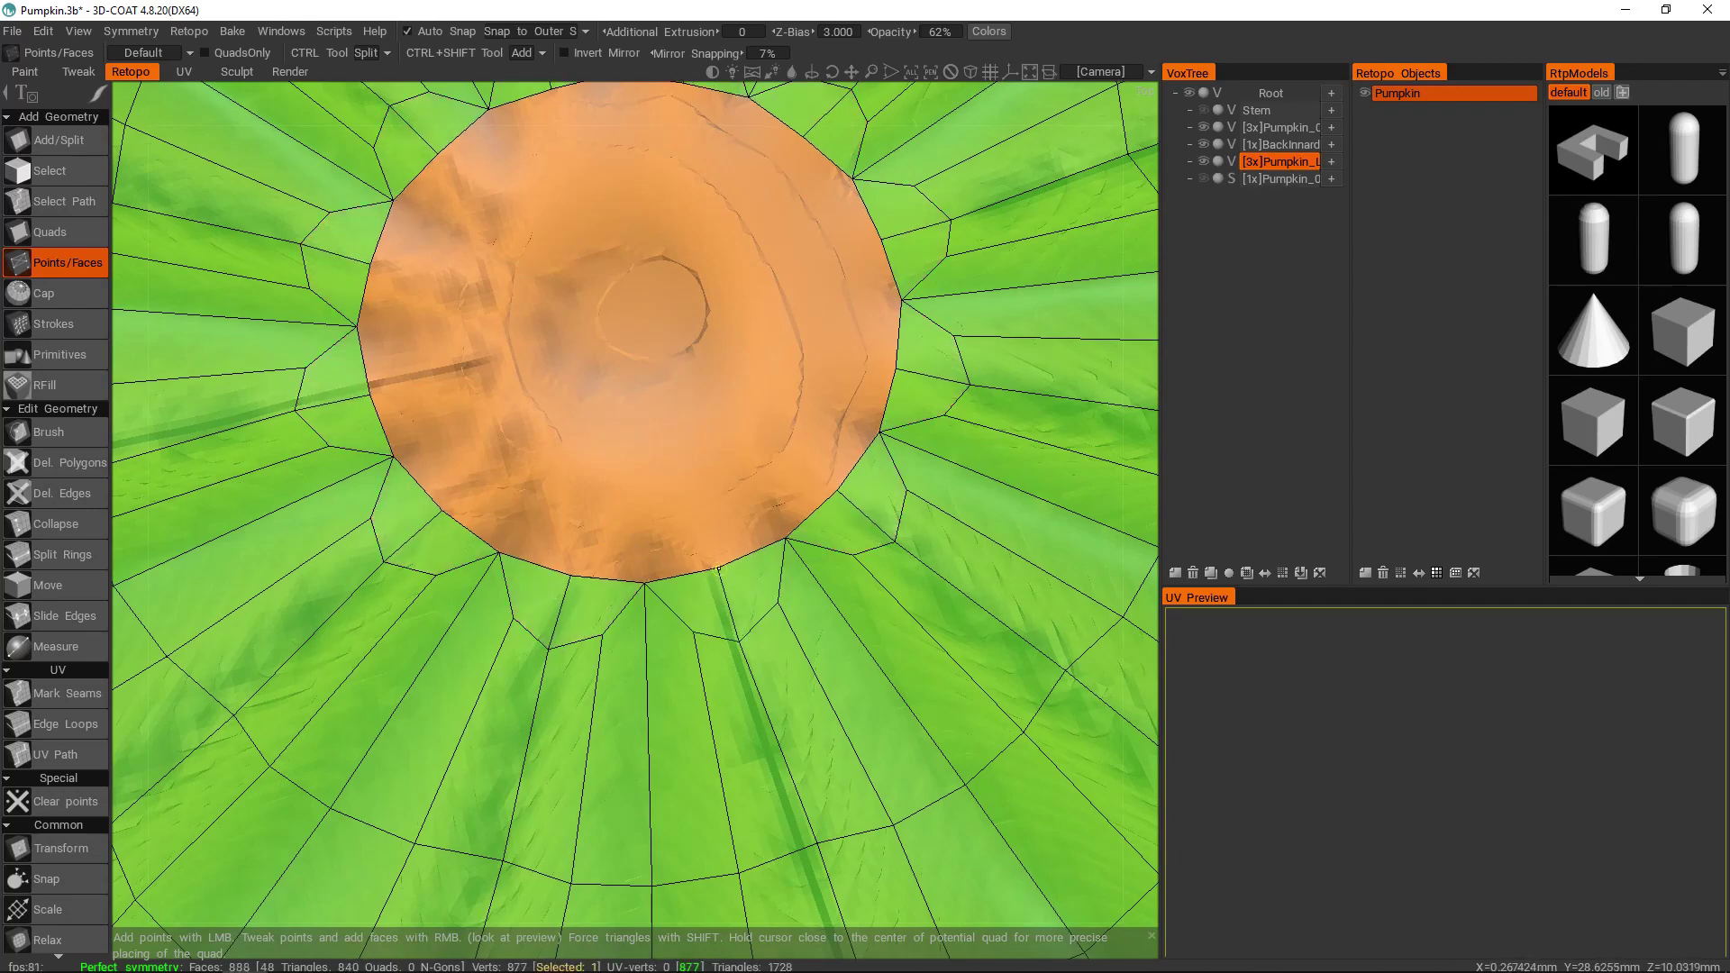
- Pull the groove vertices of the top opening inward and fill the notches between them with triangles
mouse_move(723, 600)
middle_down()
mouse_move(1108, 405)
mouse_move(792, 552)
mouse_move(814, 576)
mouse_move(749, 529)
mouse_move(759, 596)
mouse_move(714, 517)
mouse_move(726, 502)
mouse_move(729, 525)
mouse_move(687, 486)
middle_up()
scroll(759, 596, down, 3)
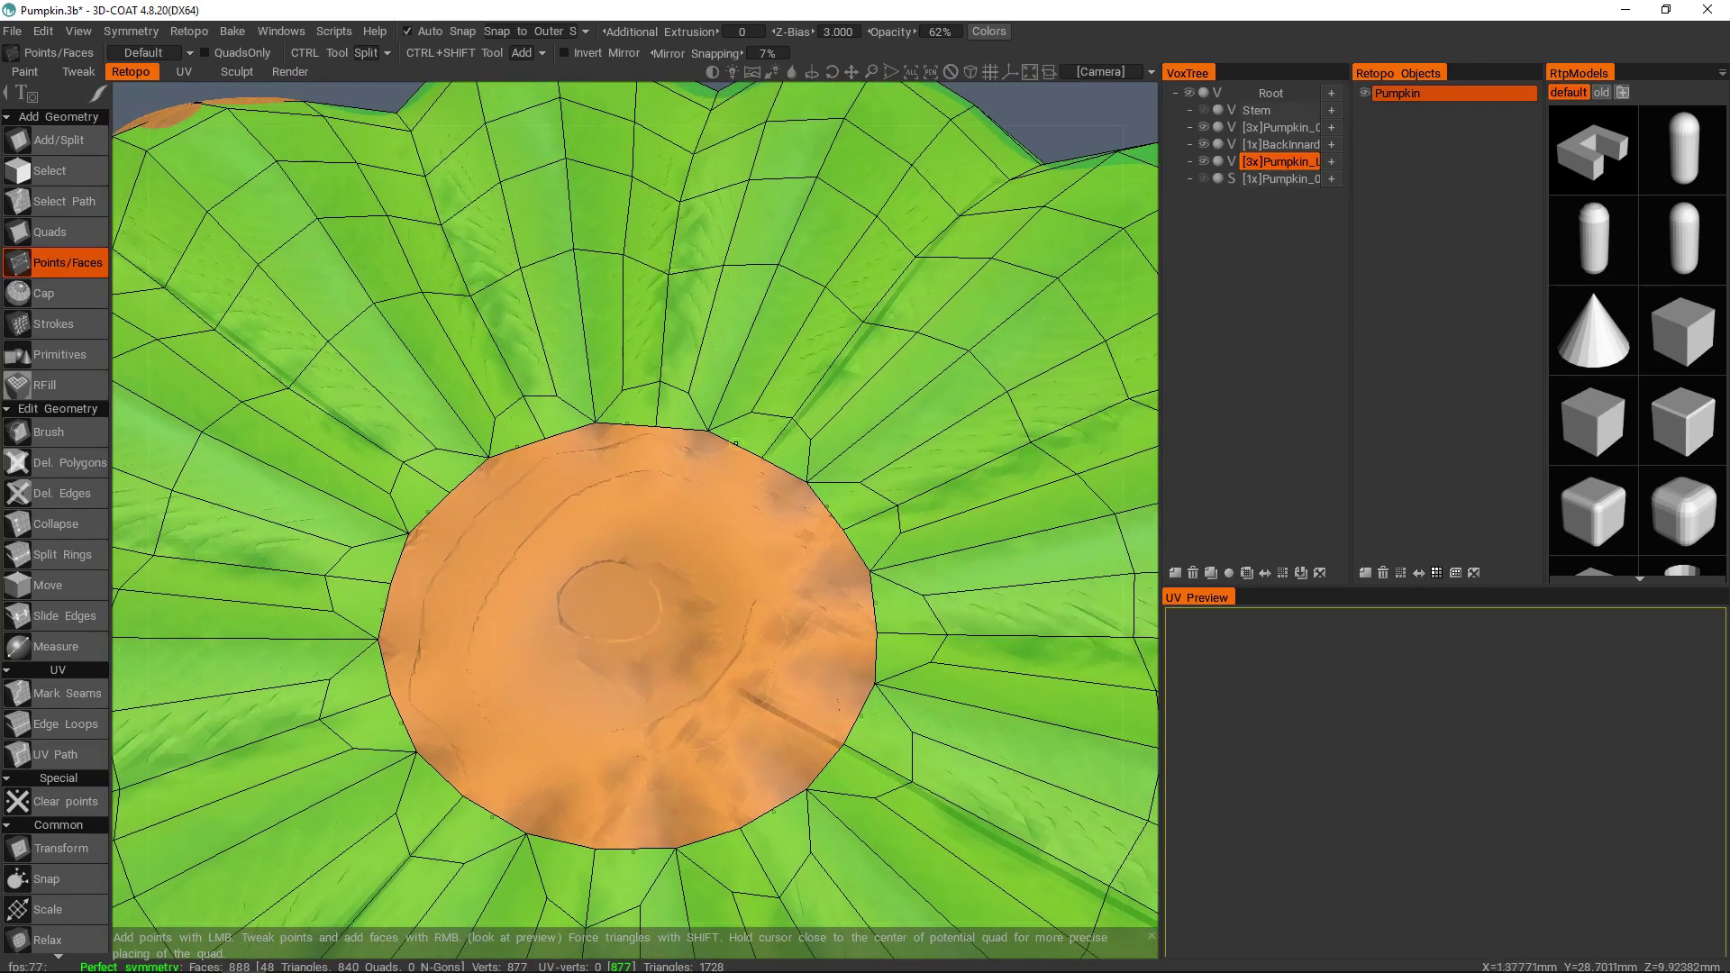
right_drag(760, 458, 744, 479)
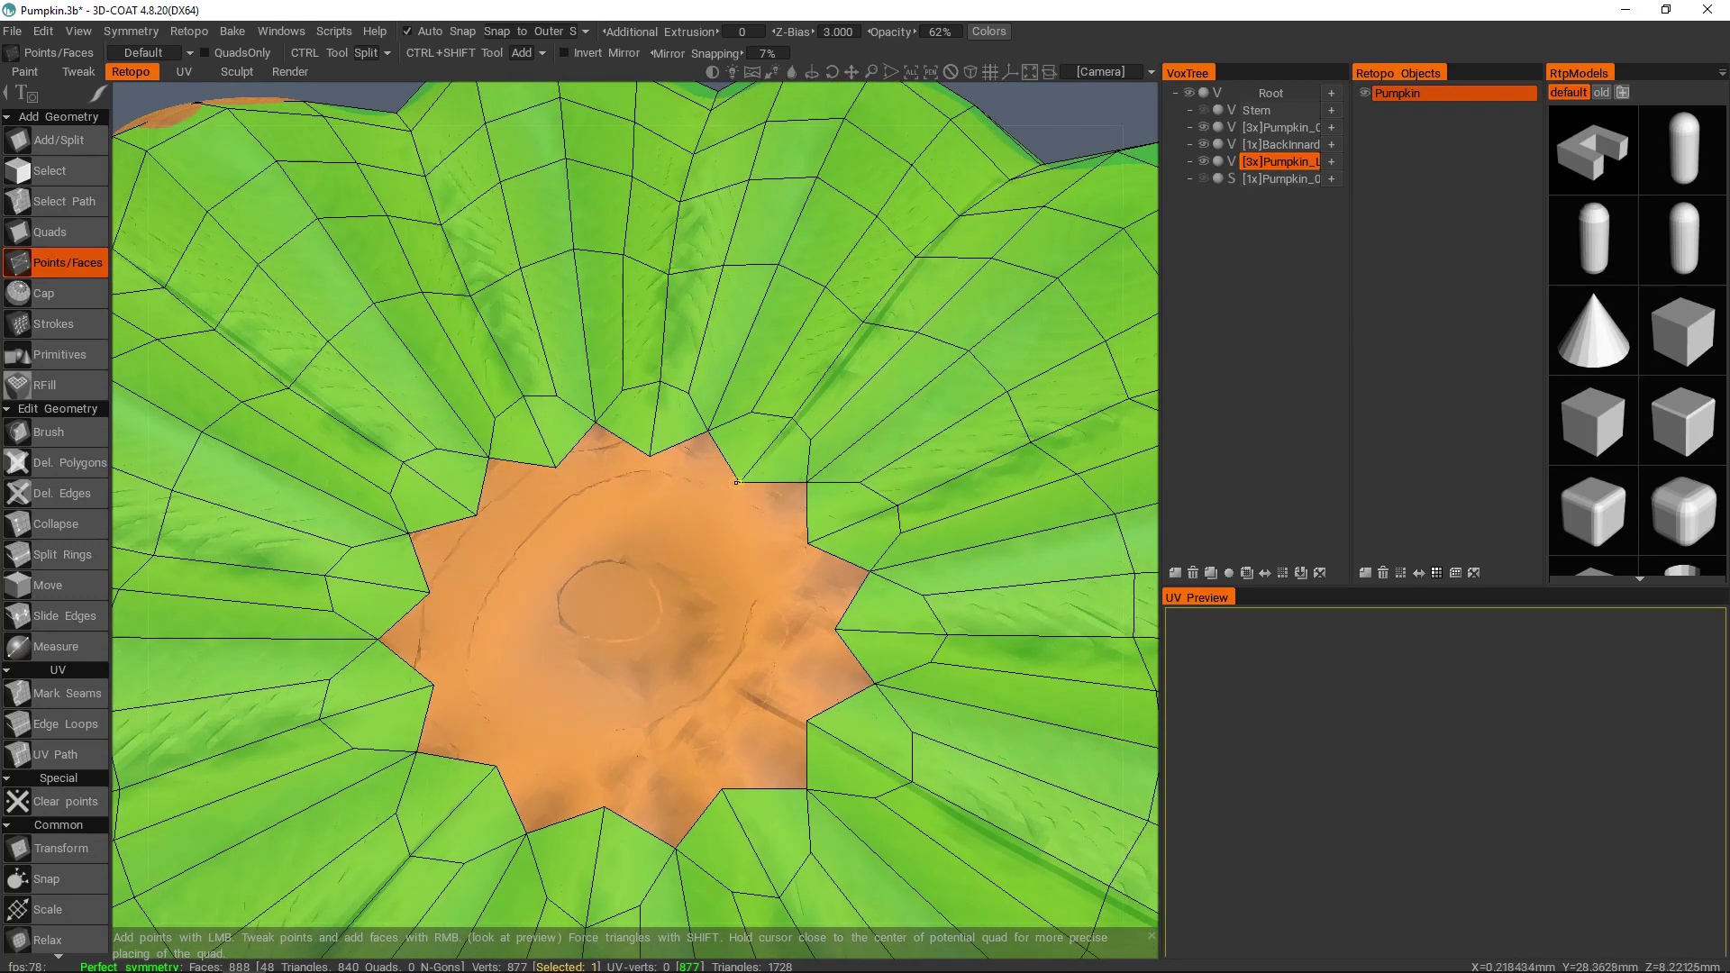
right_click(703, 448)
- Turn off symmetry for filling the remaining top opening
middle_drag(706, 462, 618, 396)
scroll(505, 489, down, 3)
scroll(618, 539, down, 5)
middle_drag(613, 593, 688, 650)
scroll(812, 558, up, 5)
middle_drag(674, 495, 469, 371)
scroll(699, 429, up, 2)
key(s)
click(678, 429)
- Close the remaining top opening with quads spanning it from rim to rim
middle_drag(585, 518, 491, 529)
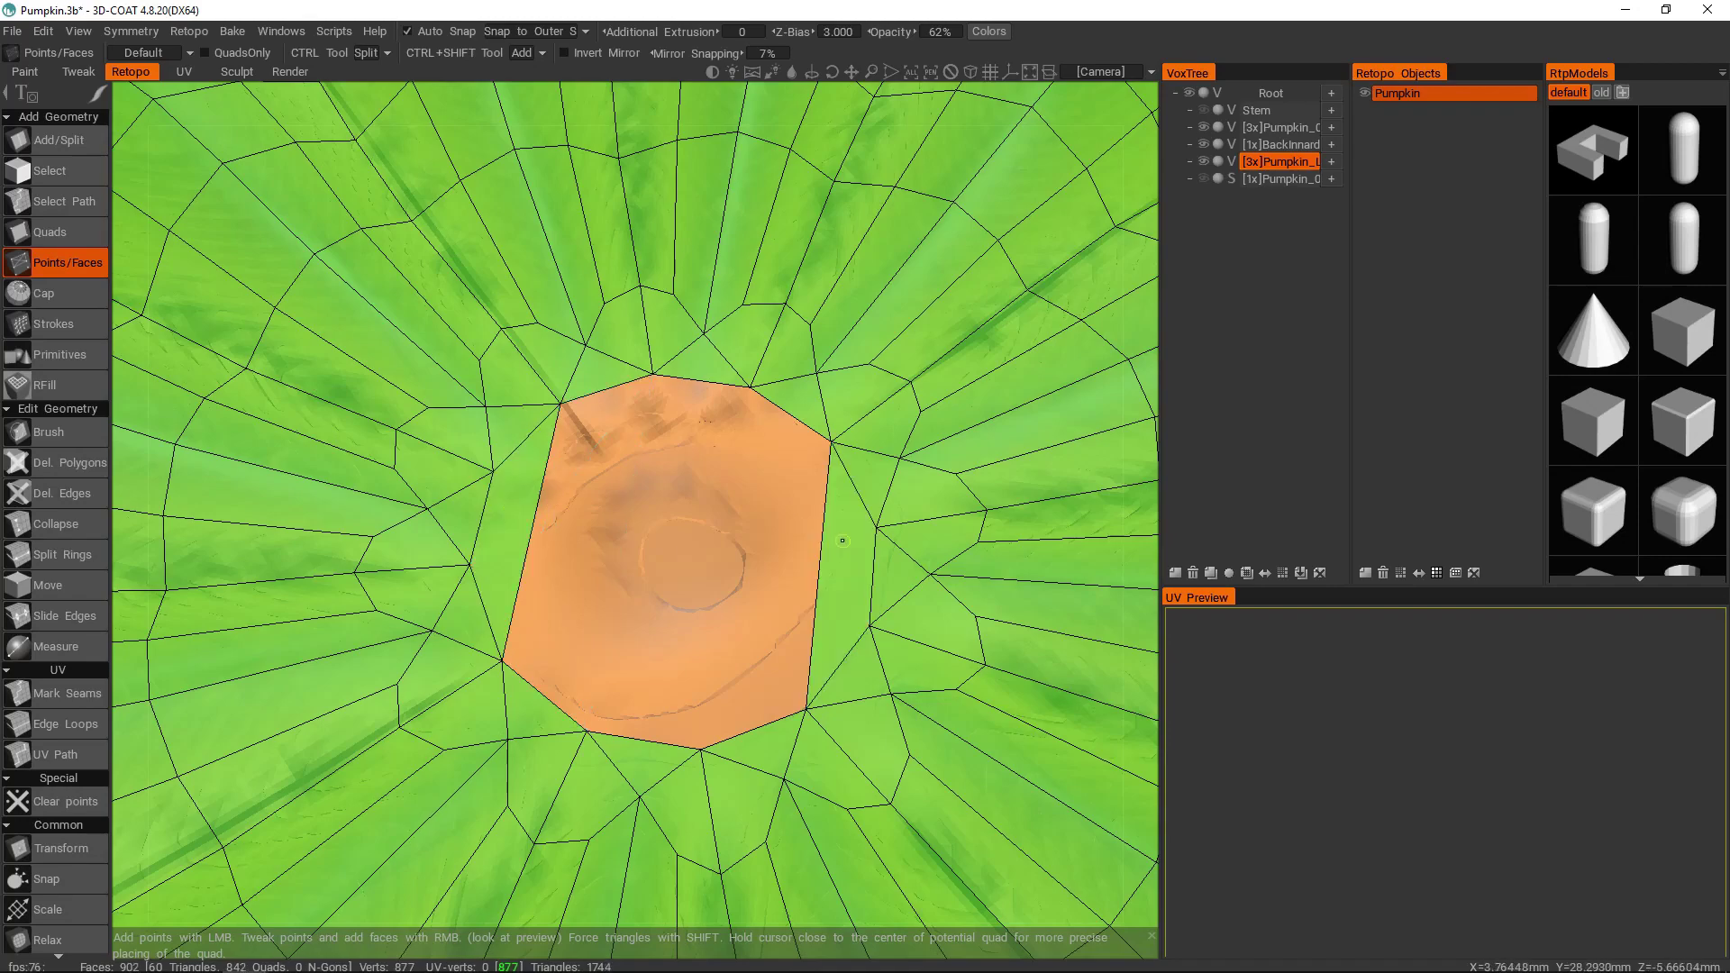
right_click(663, 540)
middle_drag(707, 571, 680, 531)
scroll(694, 564, up, 4)
scroll(695, 564, down, 8)
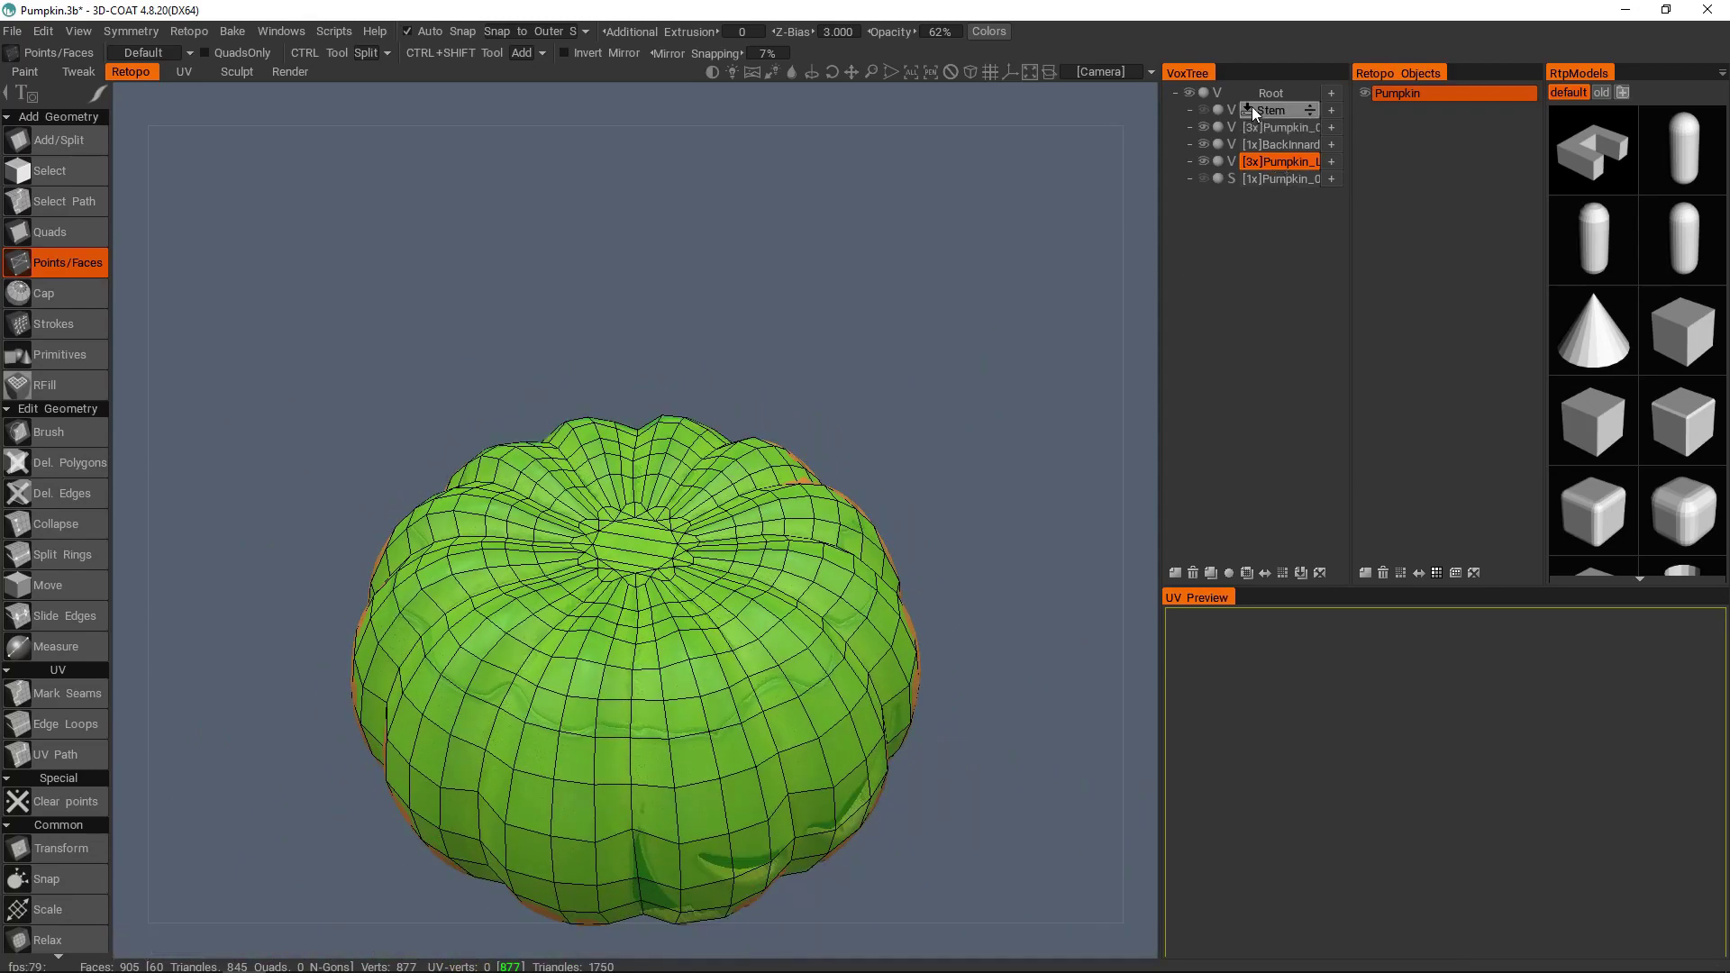
- Show and hide the Stem layer to check its coverage of the closed top, and inspect the mesh from top to bottom
click(1205, 113)
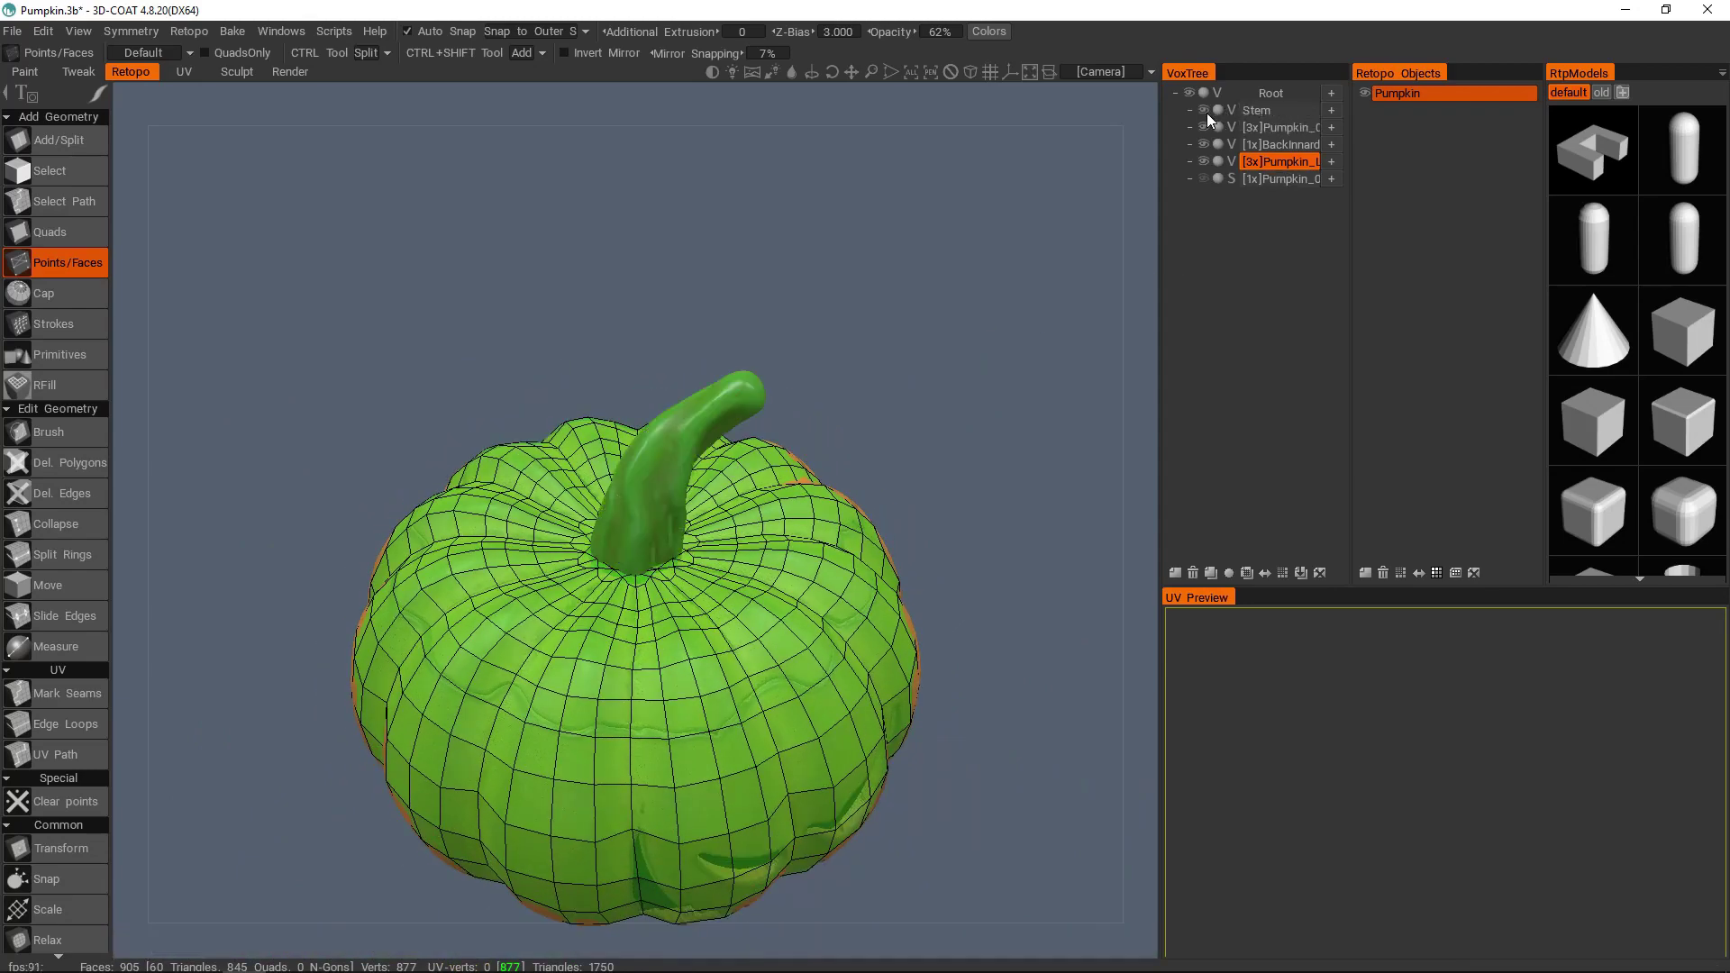
click(1206, 112)
scroll(635, 614, down, 5)
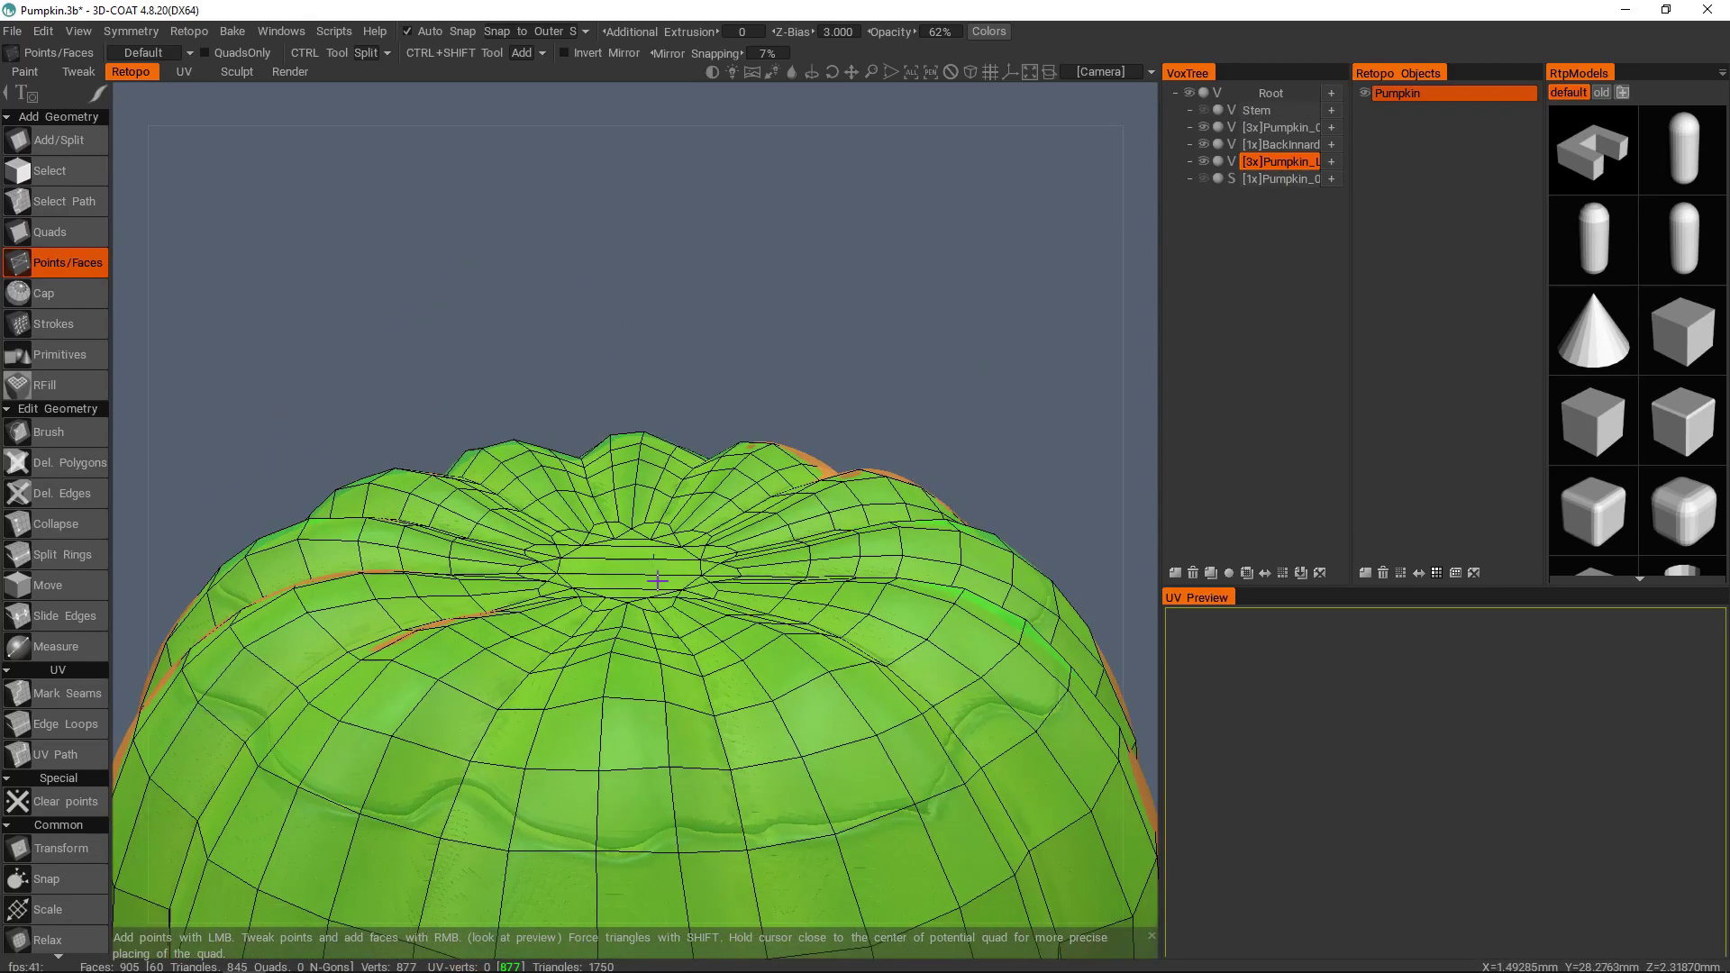
alt+drag(764, 556, 767, 608)
scroll(766, 609, up, 3)
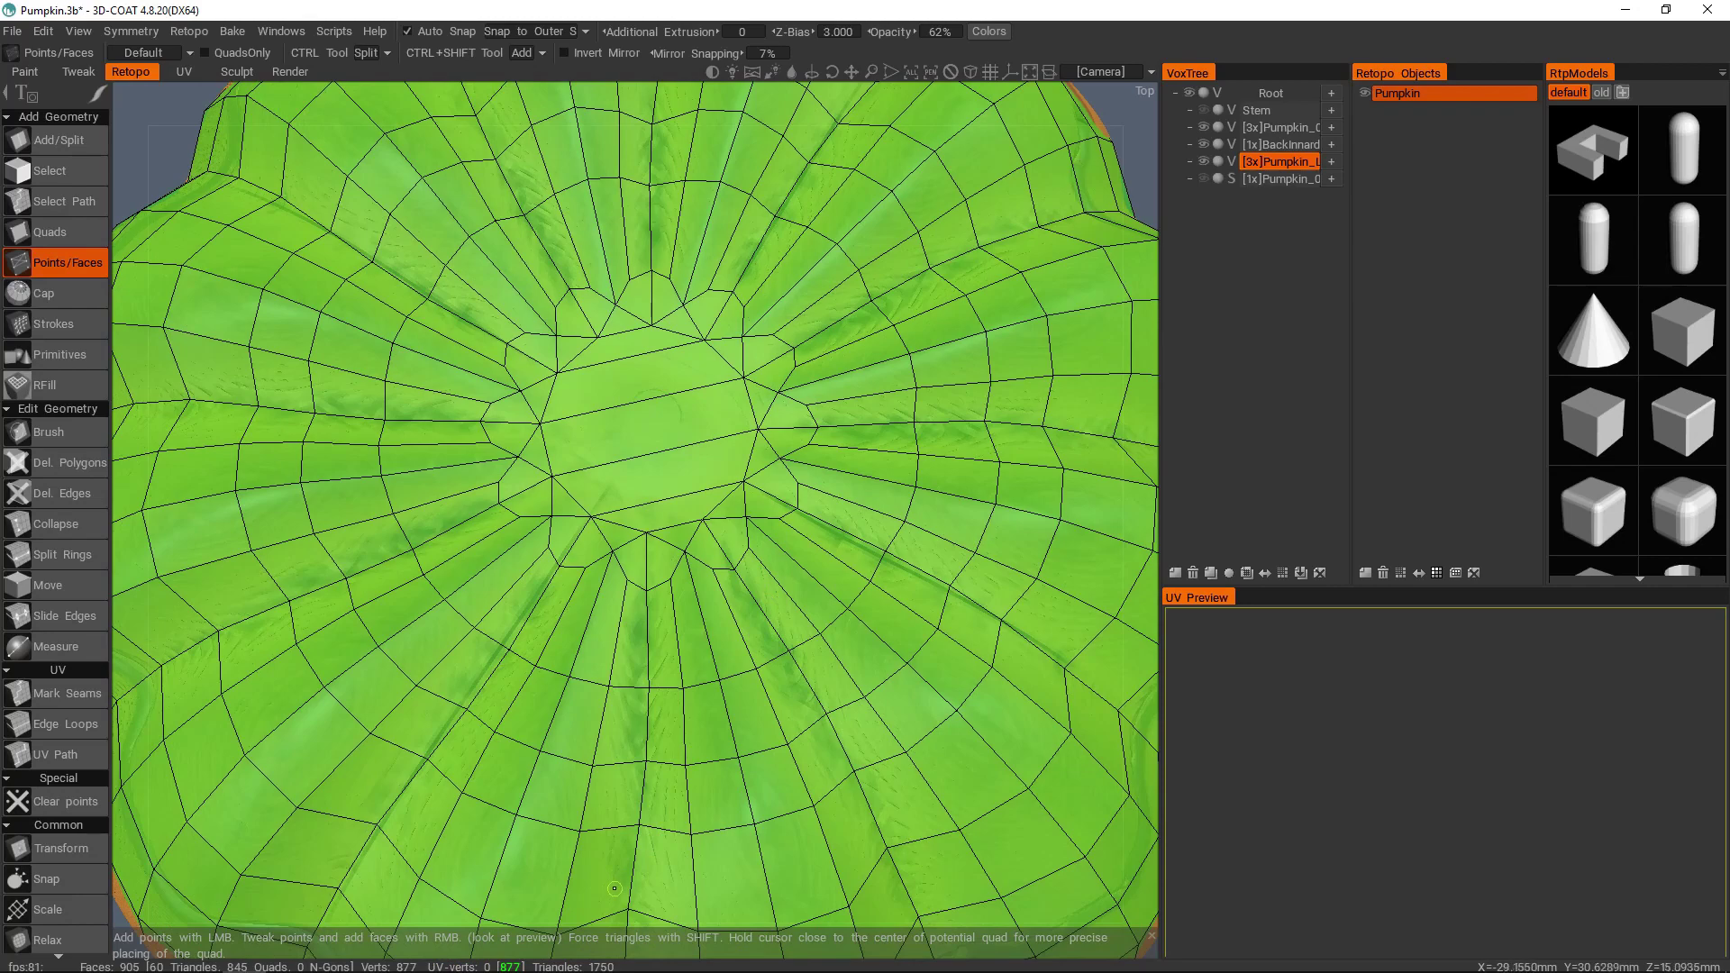
scroll(611, 898, down, 4)
alt+drag(693, 775, 723, 682)
scroll(711, 708, down, 2)
middle_drag(725, 682, 736, 458)
- Activate the Collapse tool and turn symmetry back on at the pumpkin's bottom
key(space)
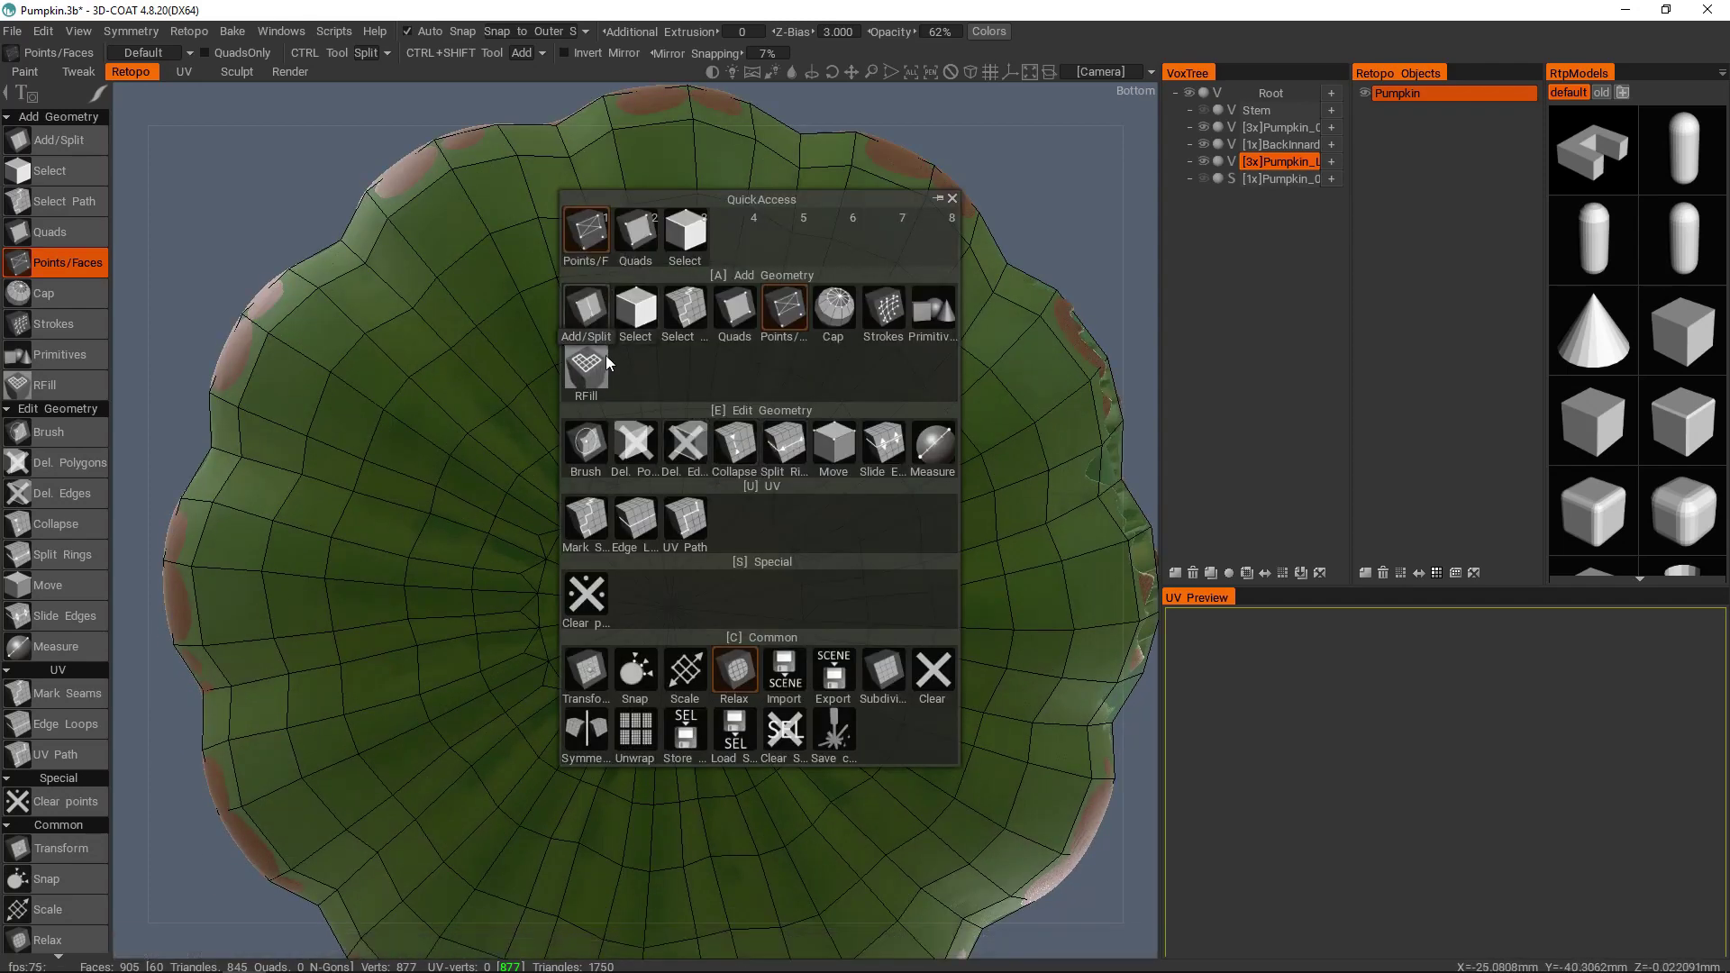
click(733, 448)
scroll(760, 409, up, 2)
mouse_move(743, 494)
middle_down()
mouse_move(760, 409)
mouse_move(734, 471)
middle_up()
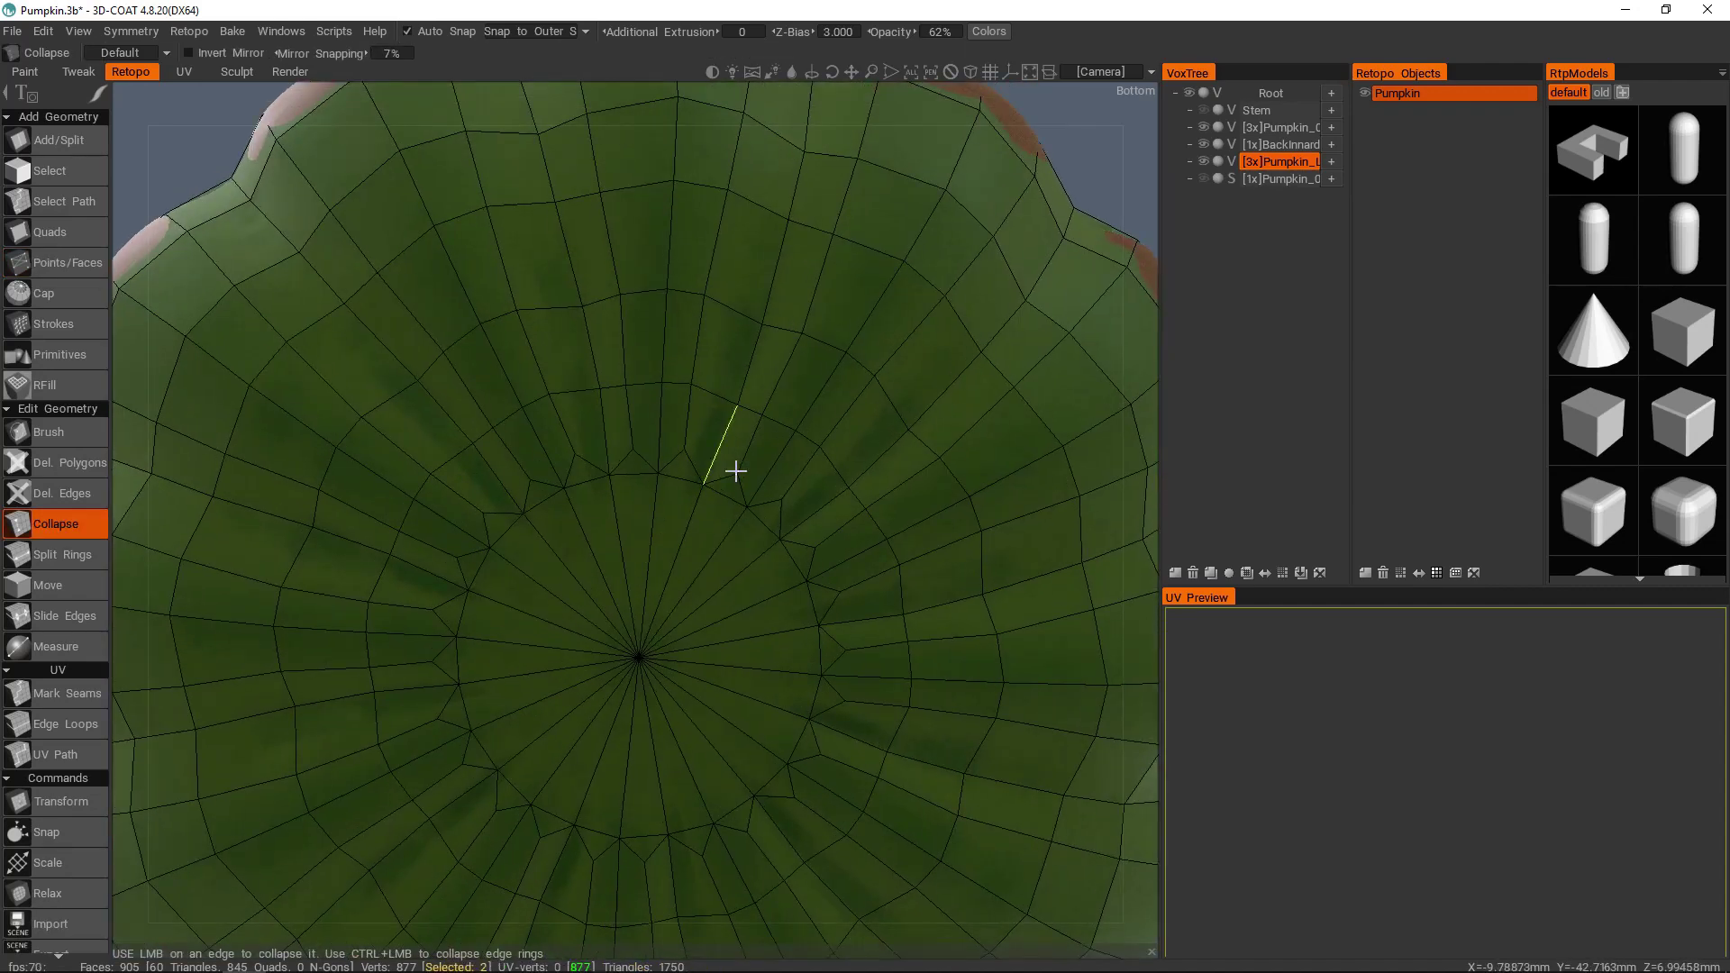
scroll(755, 462, up, 3)
key(s)
click(678, 420)
scroll(771, 433, down, 5)
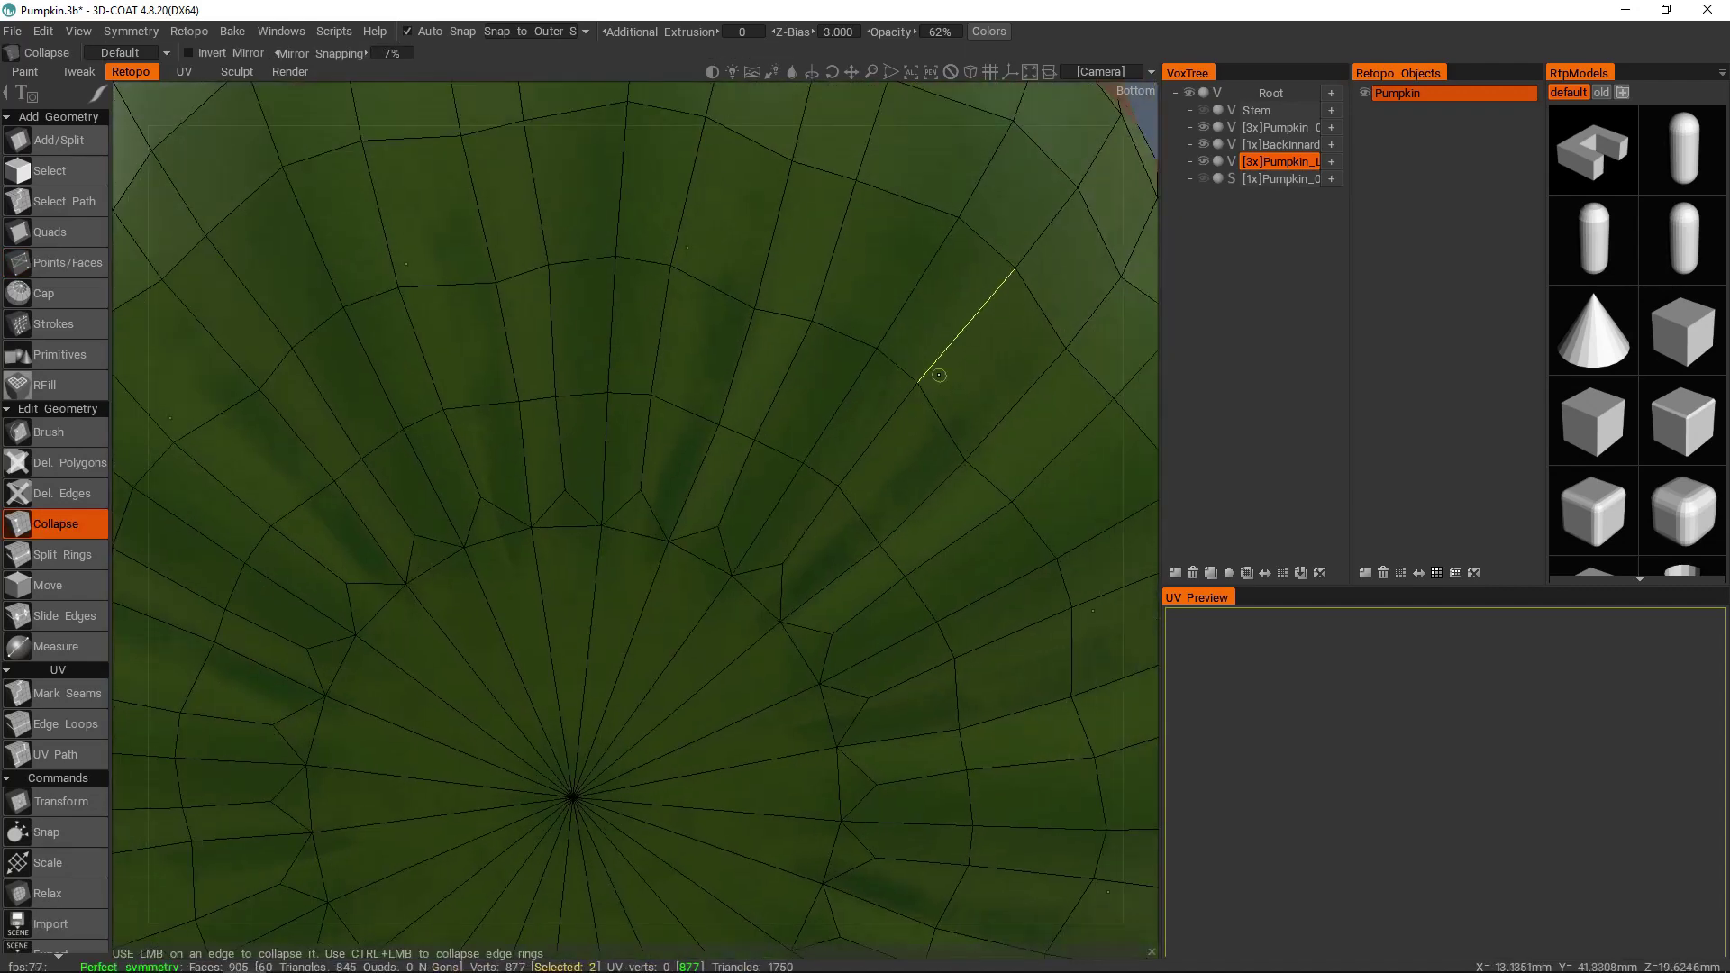
scroll(652, 471, up, 3)
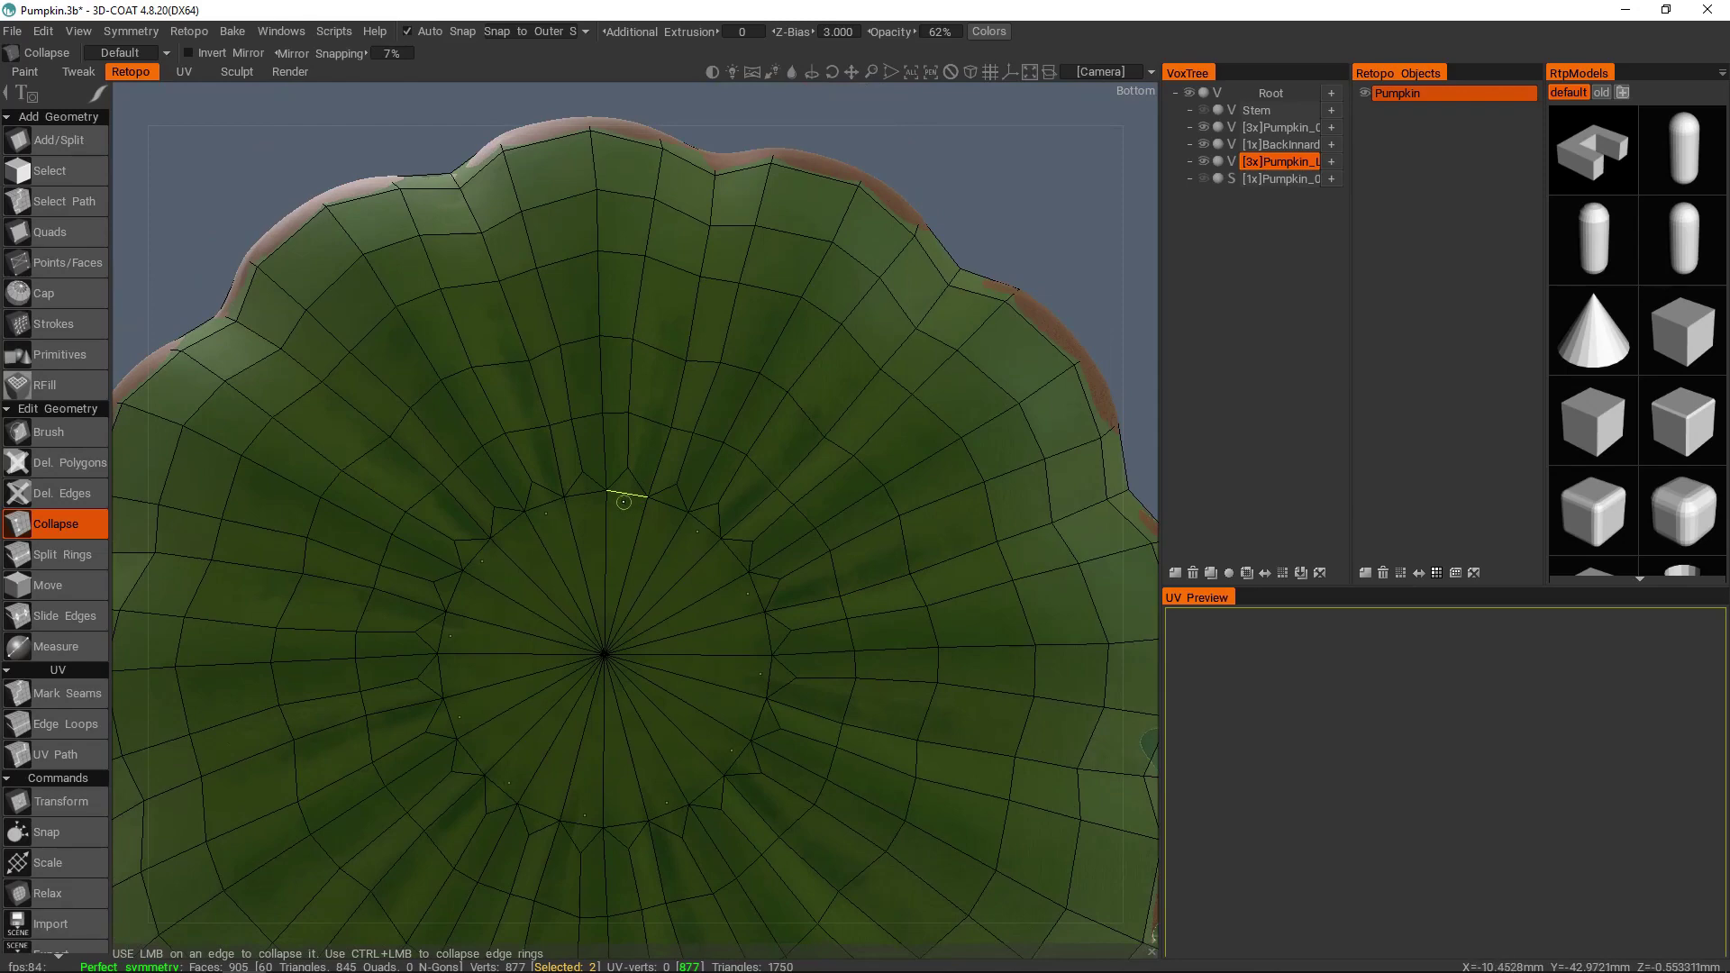
- Collapse surplus edges of the ring around the bottom cap so its central fan has twelve spokes
ctrl+click(628, 495)
alt+drag(697, 555, 667, 573)
ctrl+click(586, 499)
alt+drag(512, 577, 645, 517)
scroll(675, 507, down, 4)
alt+middle_drag(645, 517, 662, 468)
scroll(662, 468, up, 4)
drag(662, 469, 703, 521)
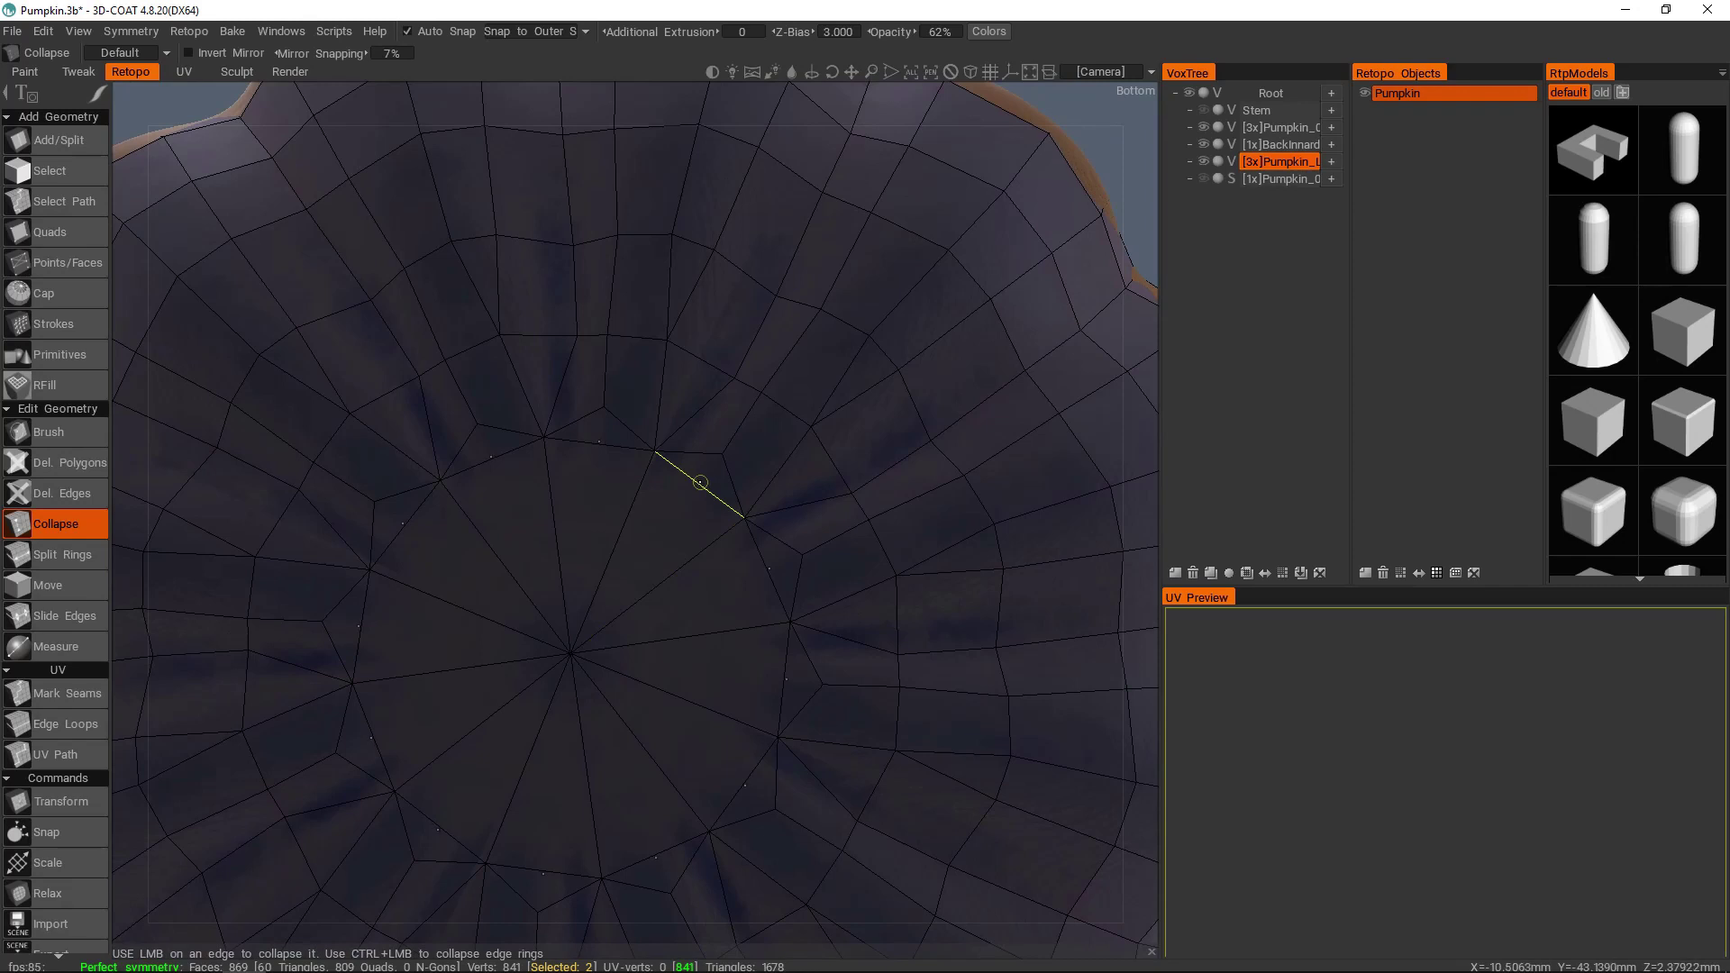
drag(756, 472, 691, 543)
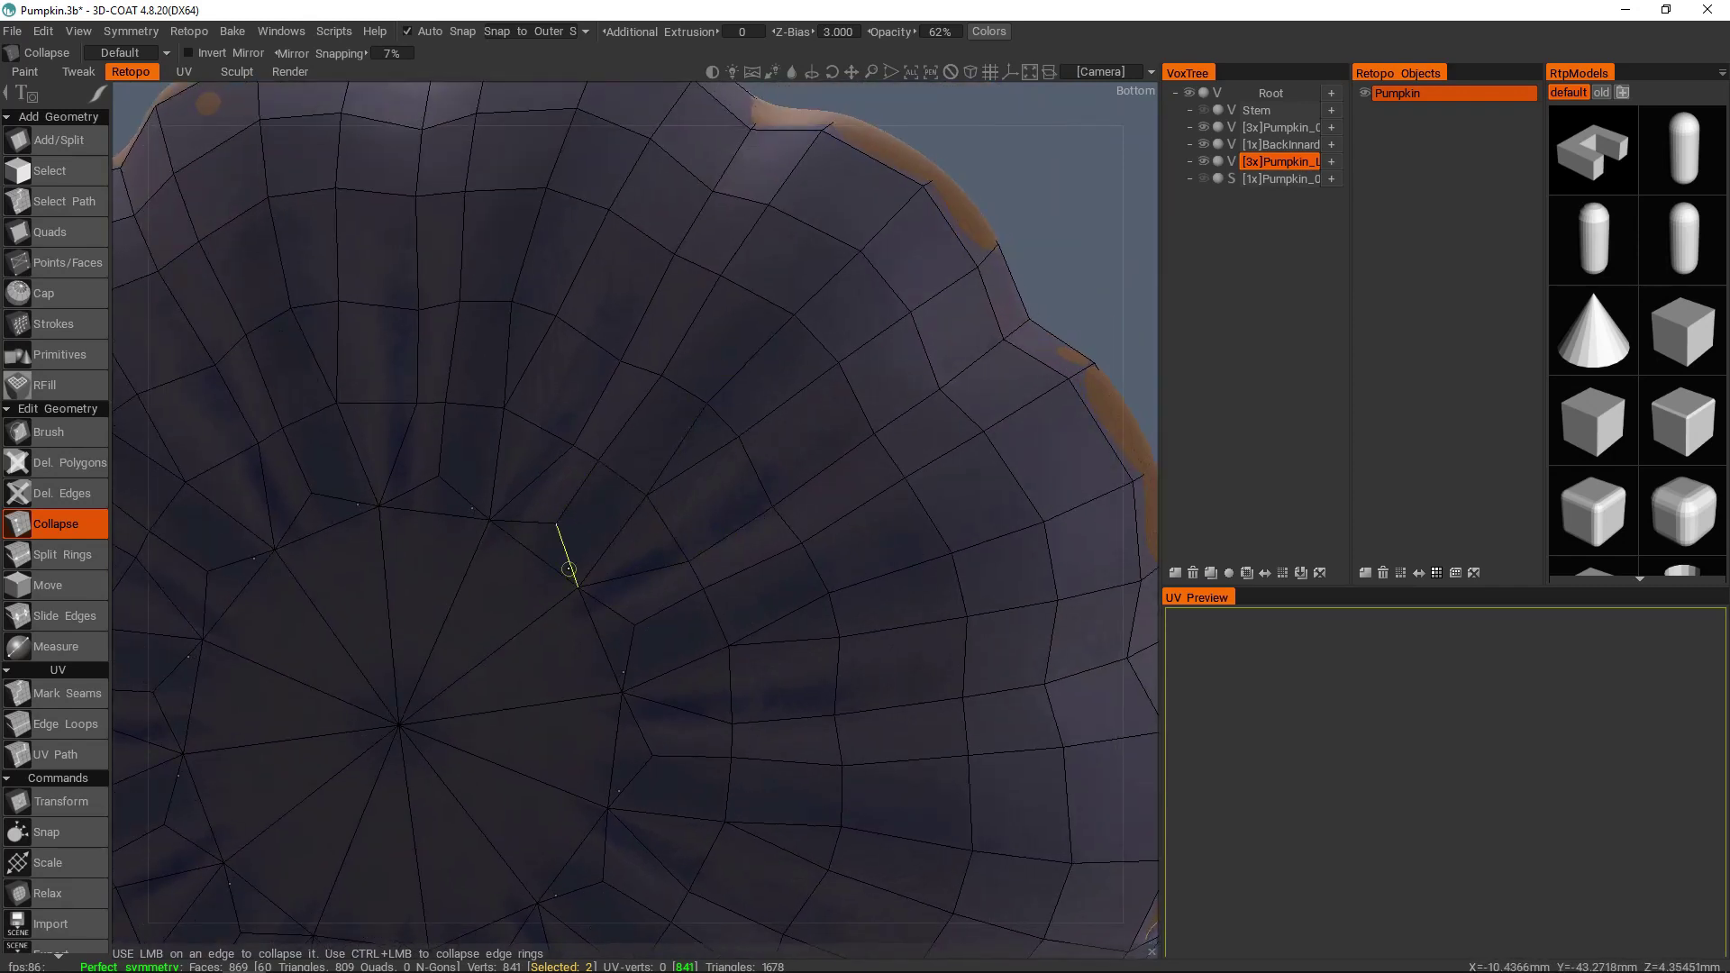
- Set the radial symmetry order to 6 and collapse alternate ring edges to reduce the bottom cap's fan to six spokes
alt+middle_drag(631, 578, 747, 465)
scroll(657, 505, down, 4)
scroll(648, 468, up, 5)
key(s)
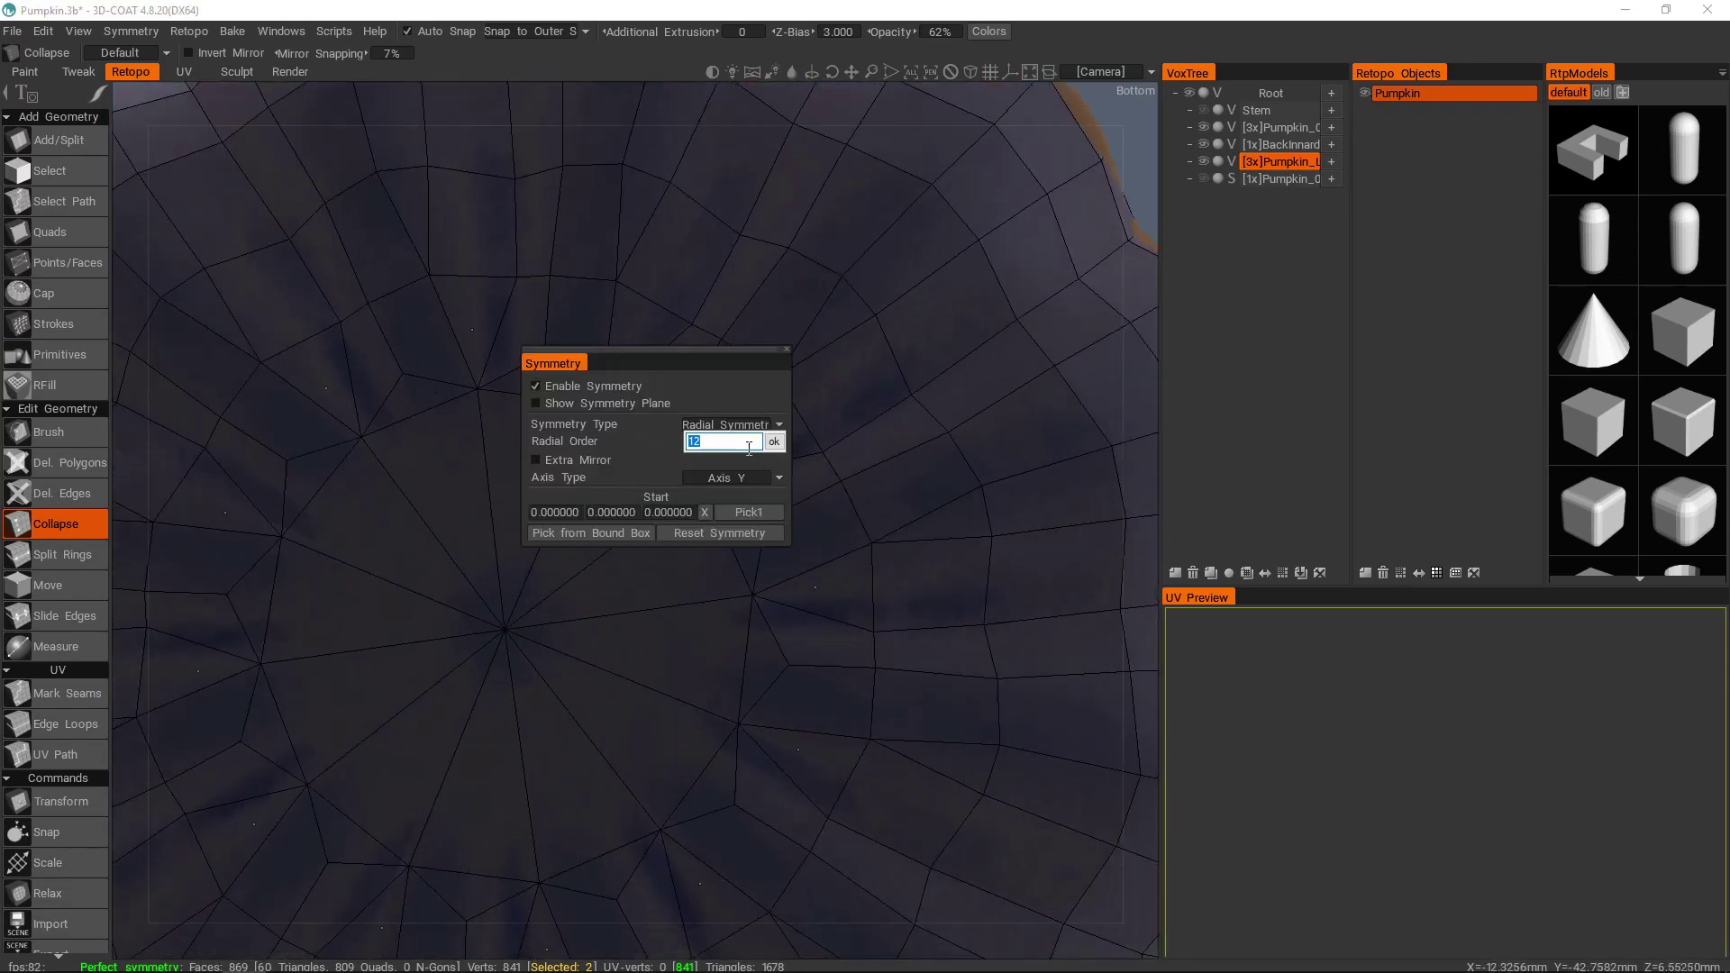
click(774, 441)
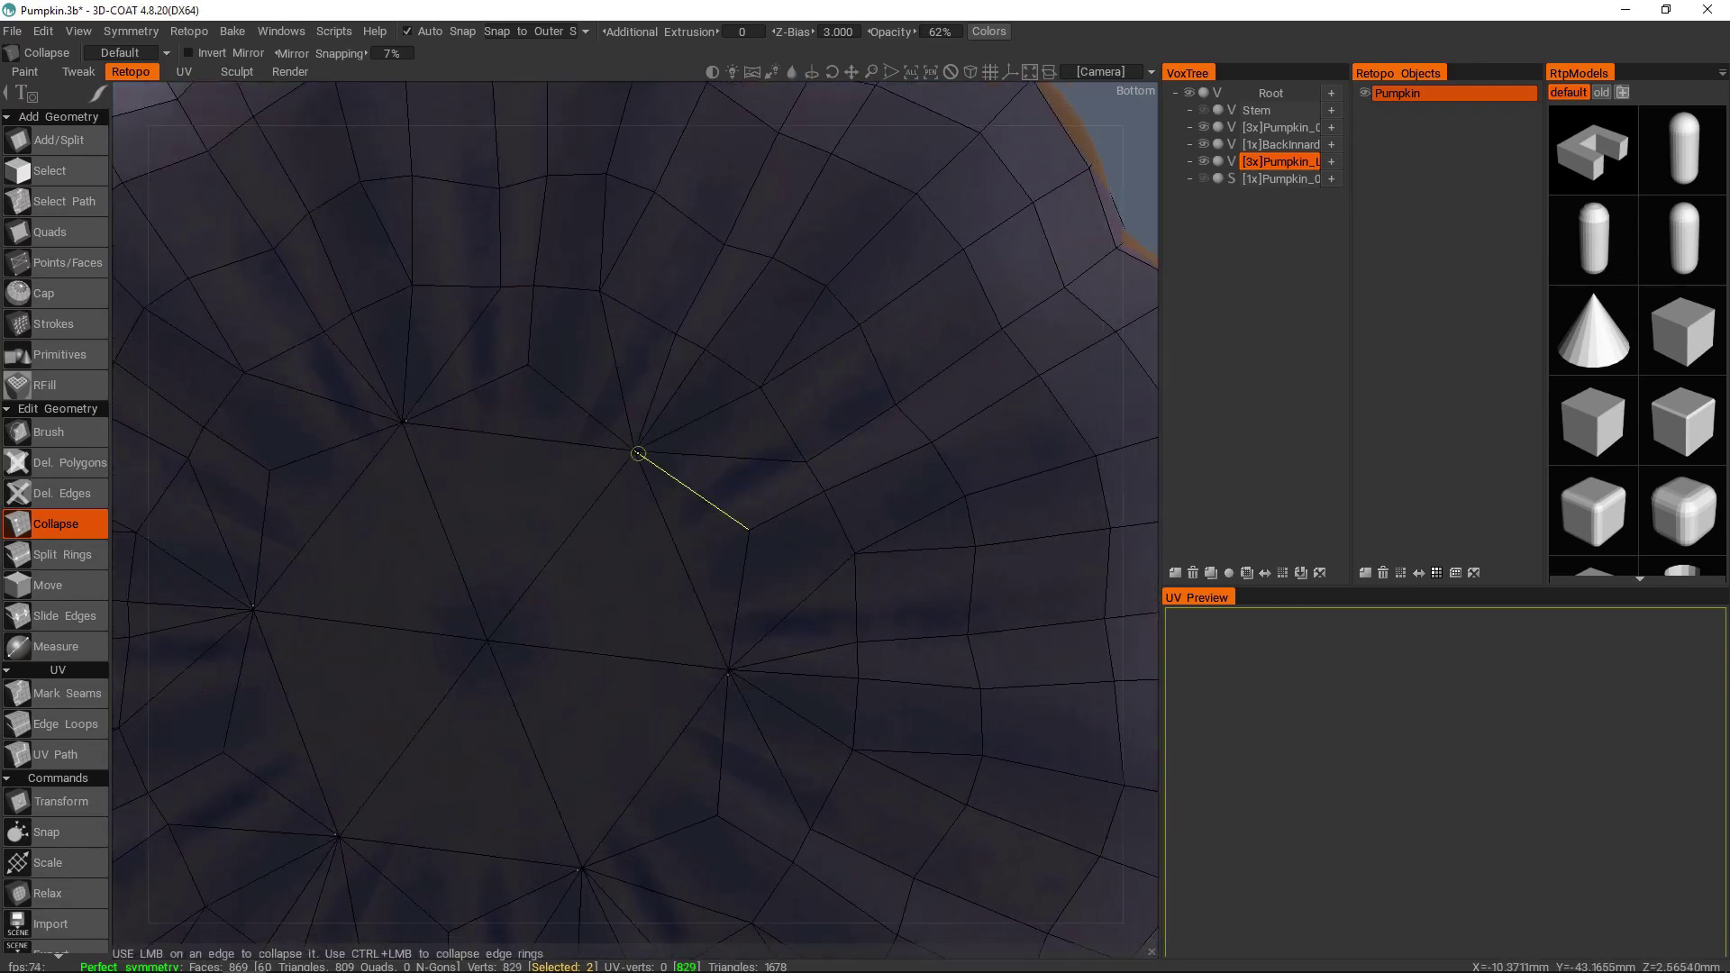
scroll(642, 477, down, 3)
alt+drag(637, 522, 683, 579)
- Examine the reduced bottom cap and the rib strips around it from several angles
alt+drag(482, 313, 578, 310)
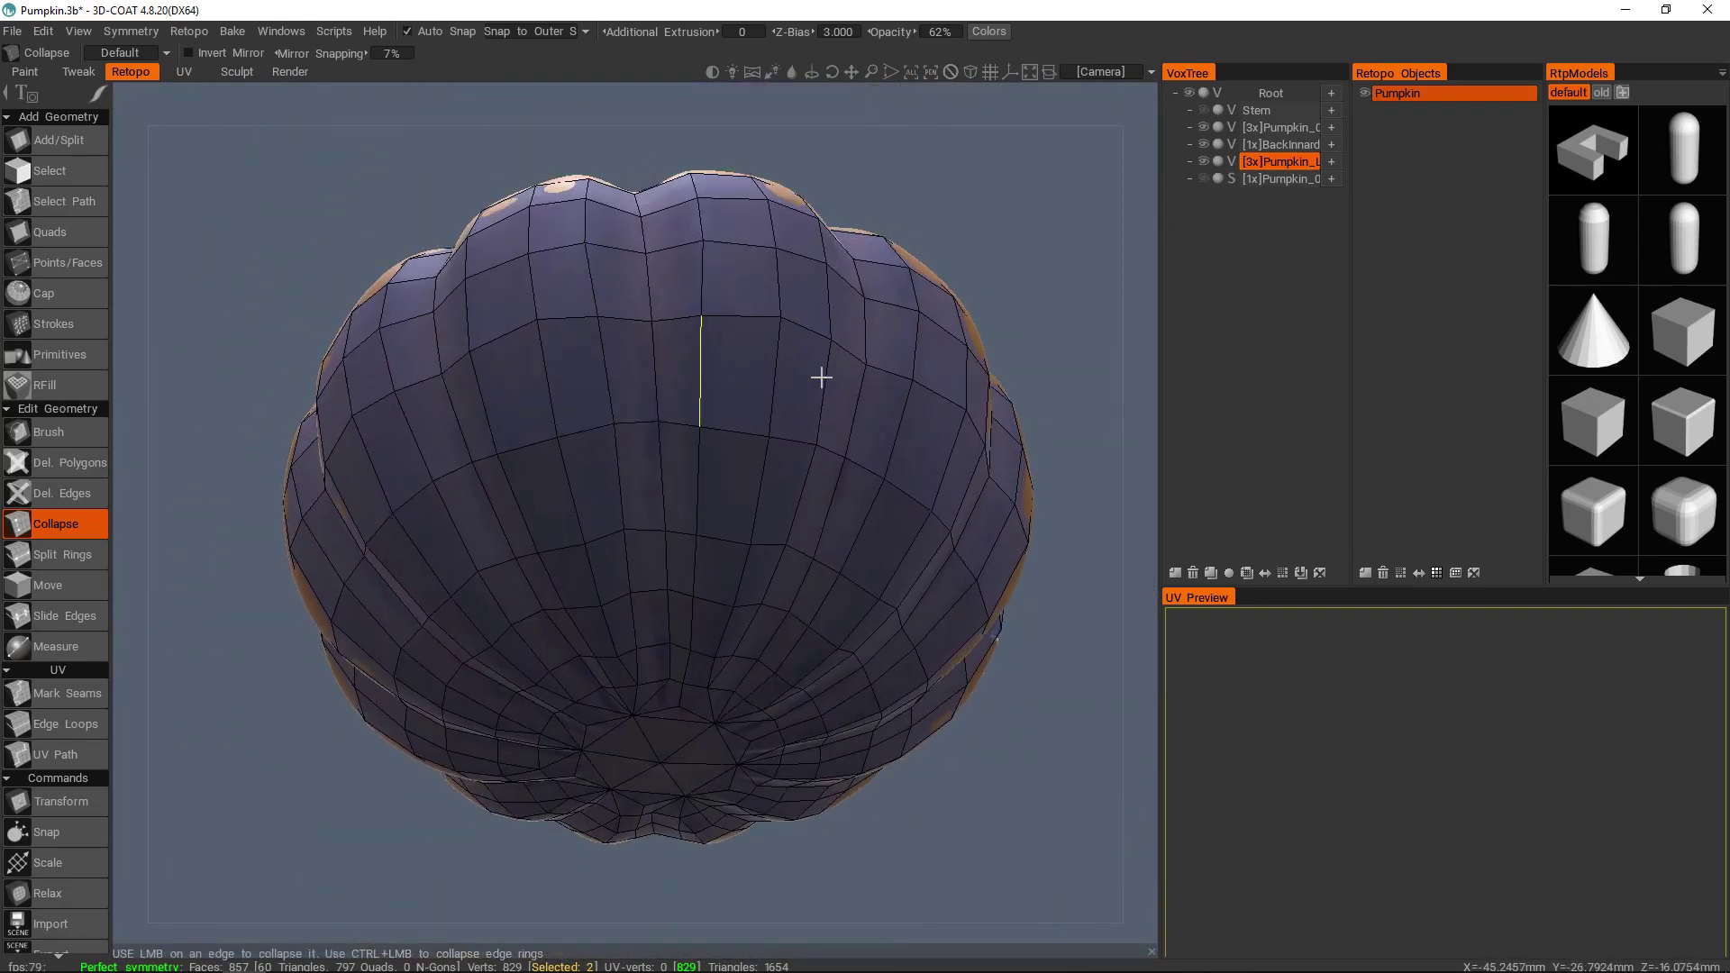
alt+drag(663, 311, 687, 393)
scroll(688, 393, up, 3)
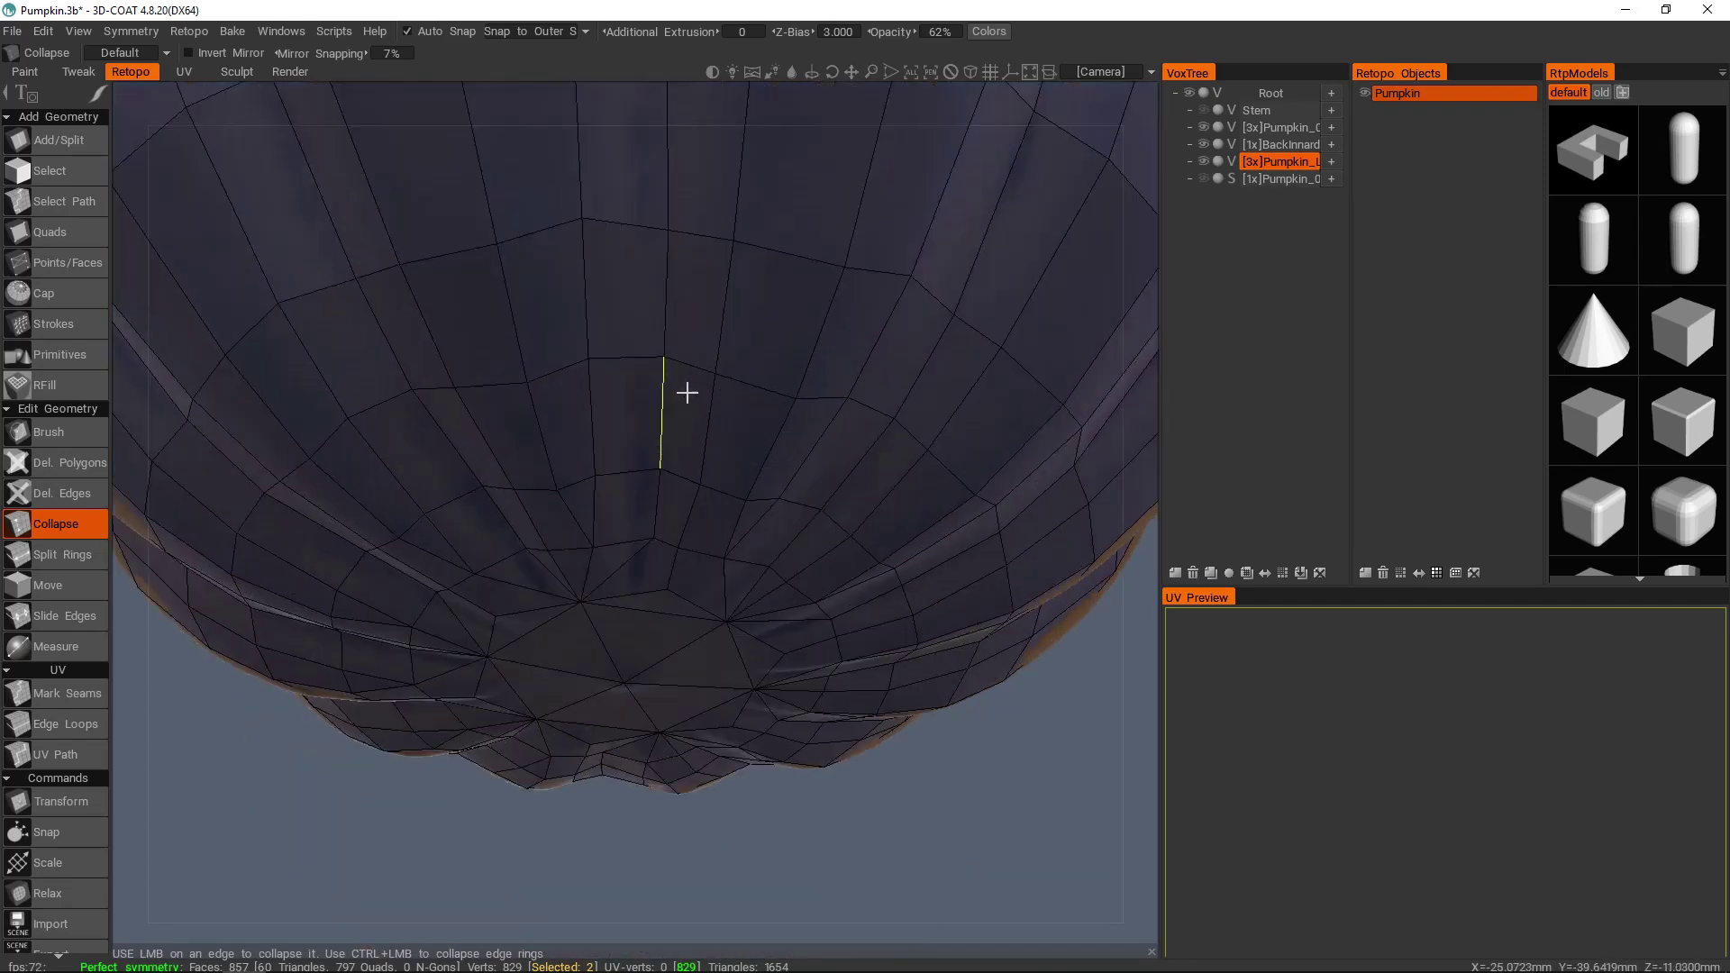
scroll(765, 372, down, 3)
alt+drag(772, 436, 752, 515)
scroll(703, 444, up, 4)
scroll(761, 413, up, 2)
scroll(679, 495, up, 2)
alt+drag(712, 462, 754, 428)
mouse_move(754, 428)
alt+right_down()
mouse_move(723, 418)
mouse_move(745, 425)
alt+right_up()
alt+drag(745, 425, 652, 427)
key(ctrl+z)
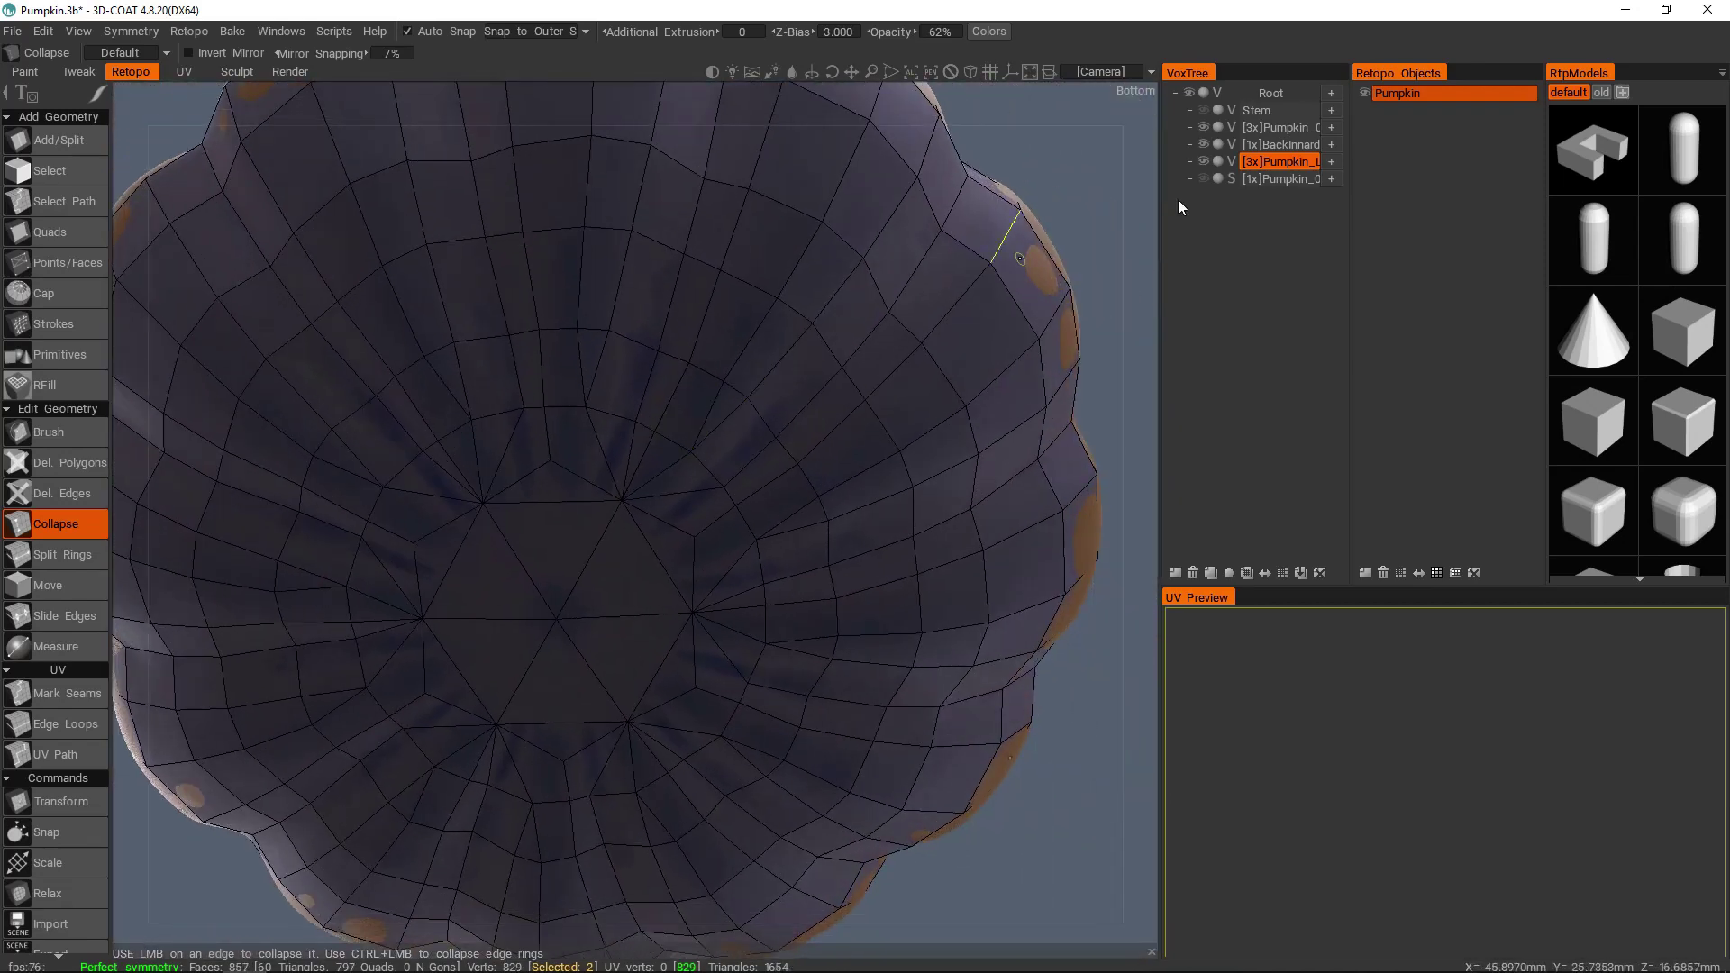
- Hide the sculpt volumes, turn off symmetry, return to the Collapse tool, and undo the last edit at the pumpkin's bottom
click(1189, 92)
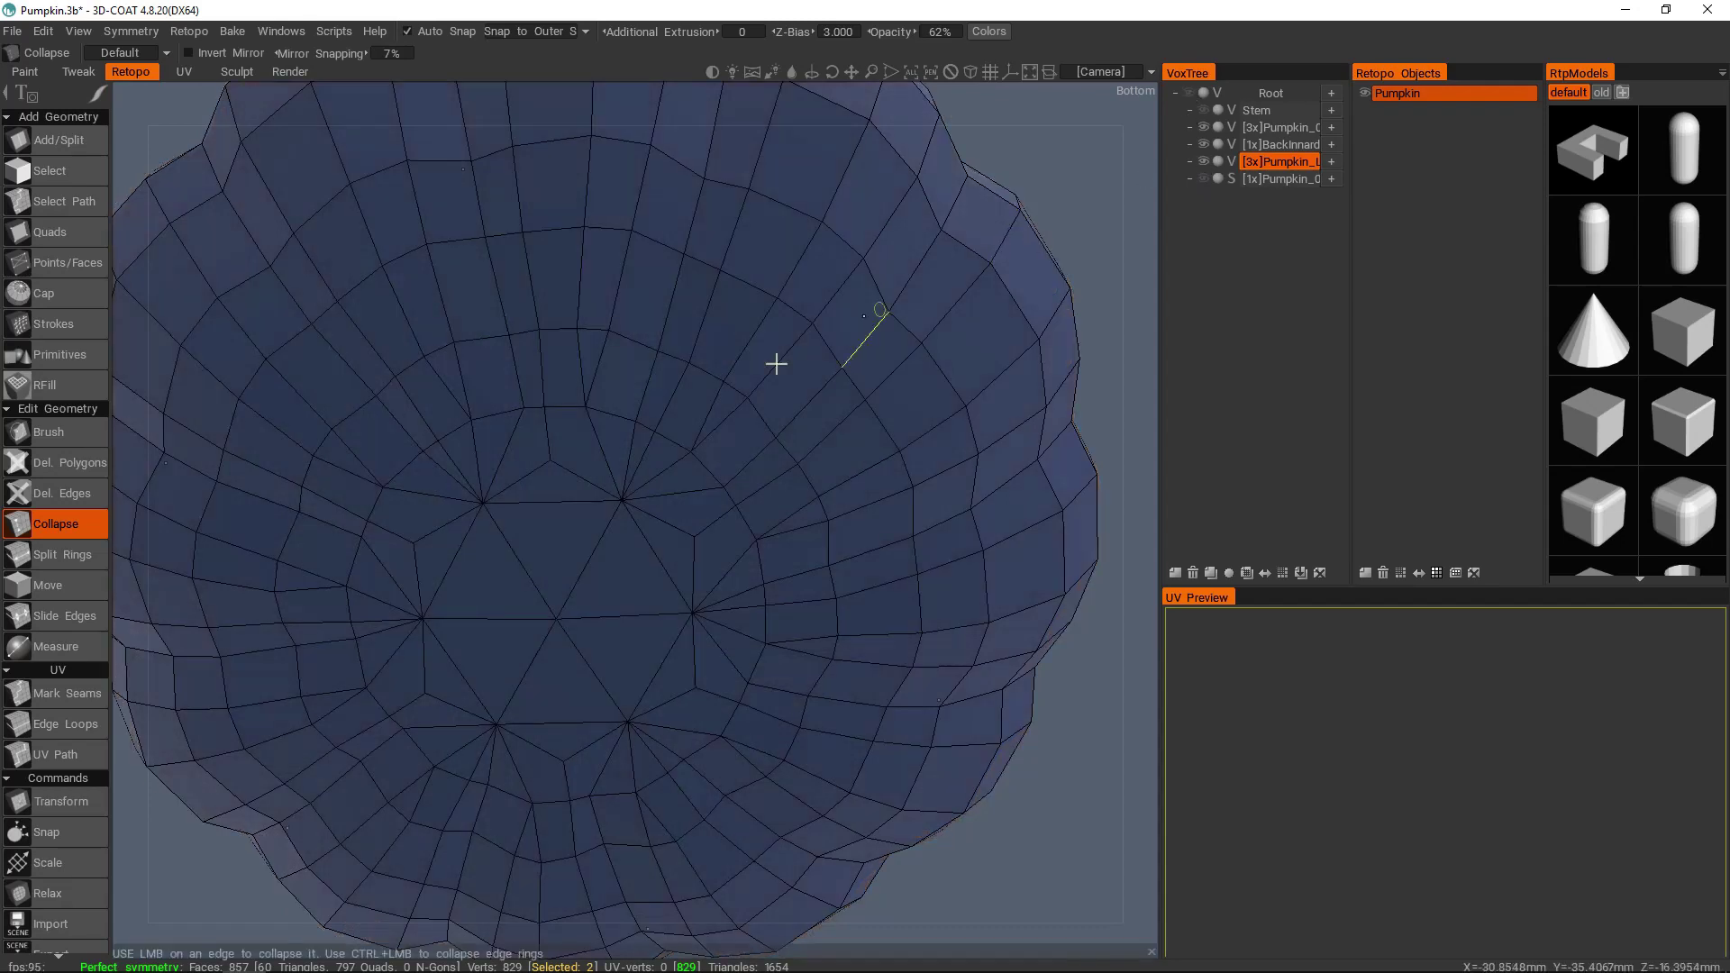
alt+right_drag(703, 436, 667, 420)
alt+middle_drag(667, 421, 754, 418)
alt+right_drag(753, 418, 786, 430)
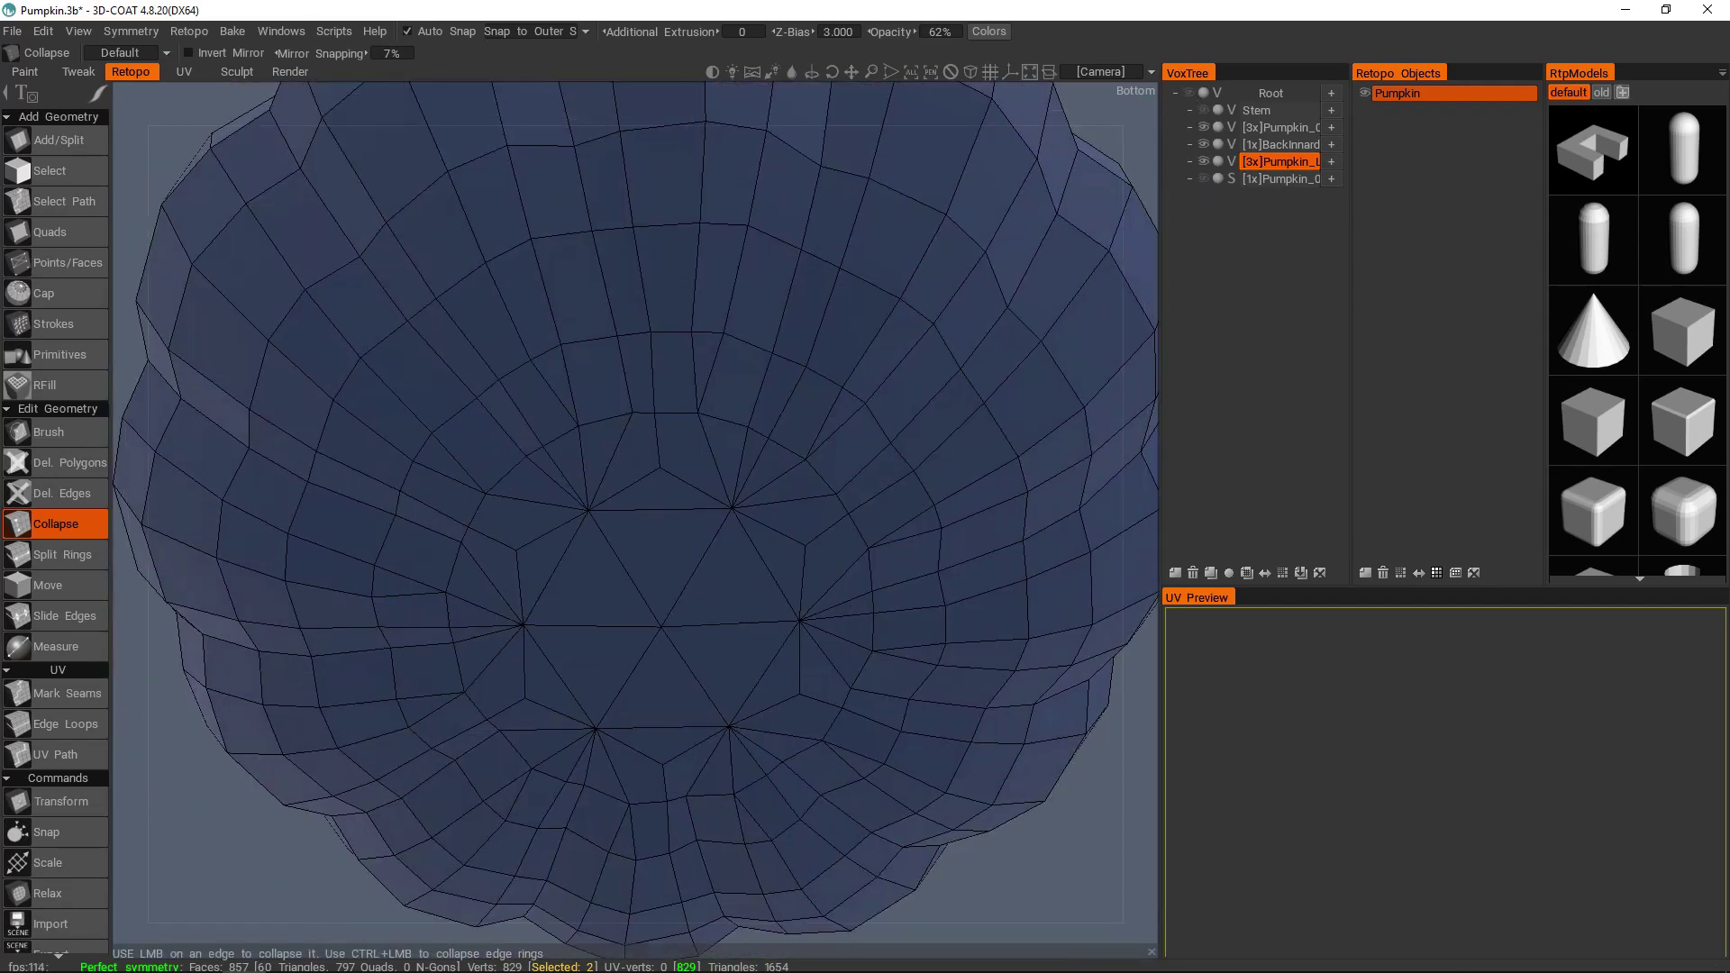
key(space)
key(s)
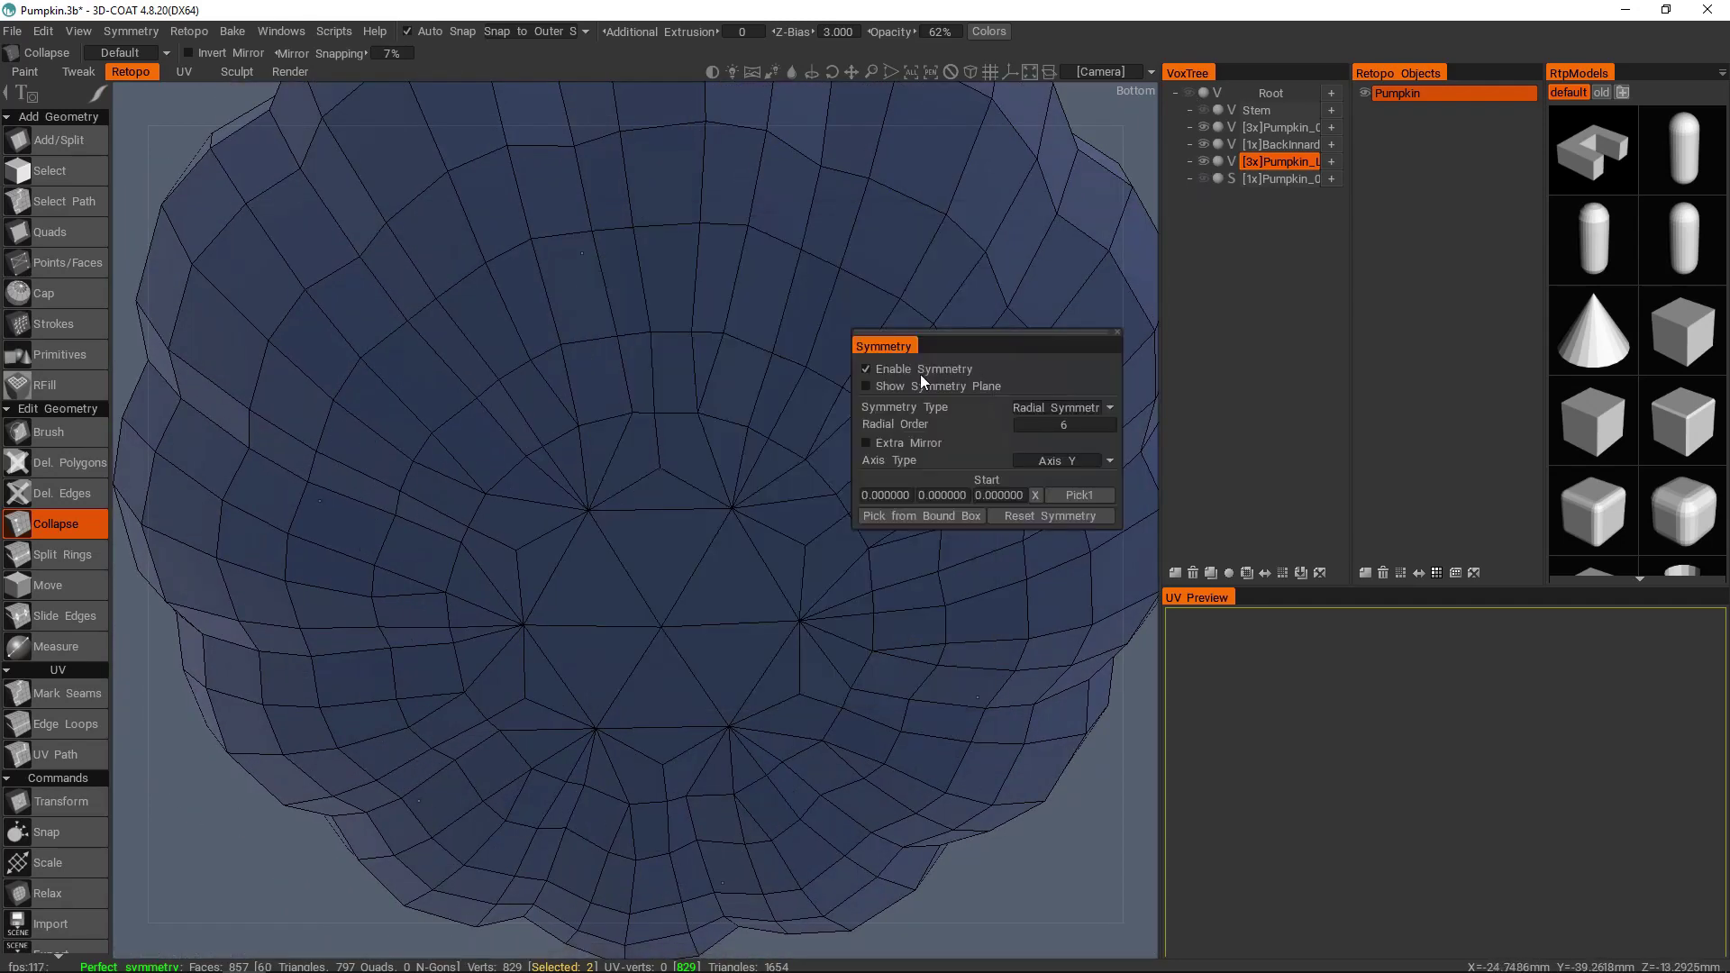
key(space)
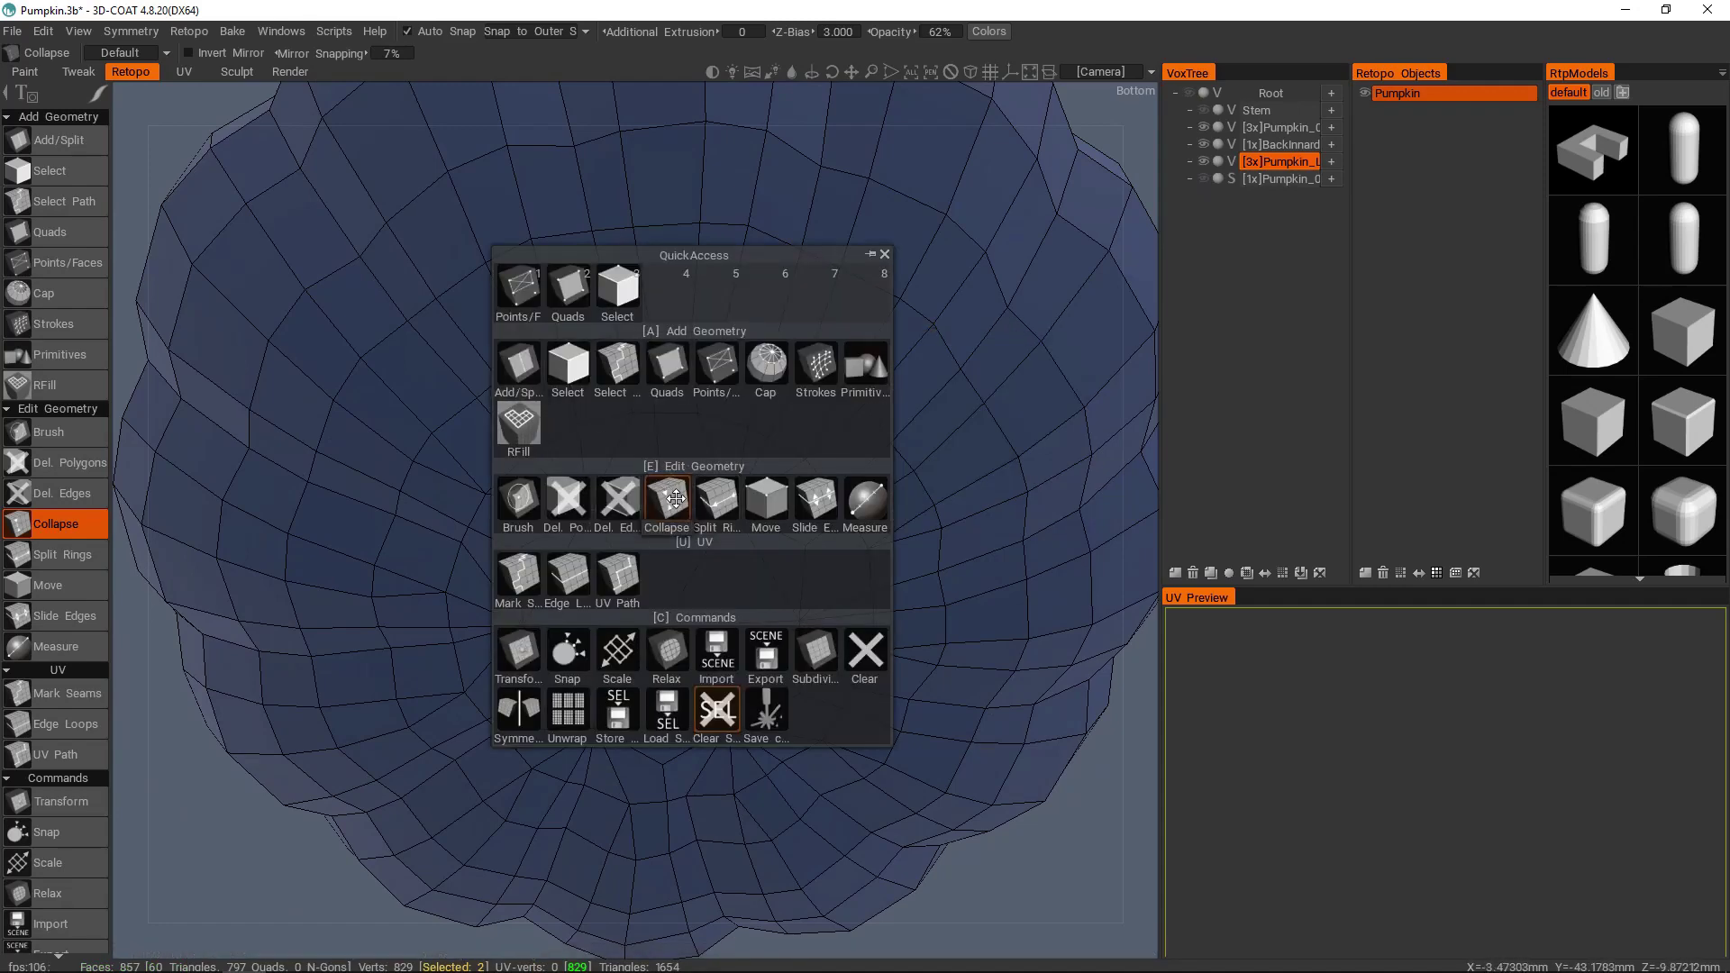
click(698, 516)
scroll(657, 469, down, 6)
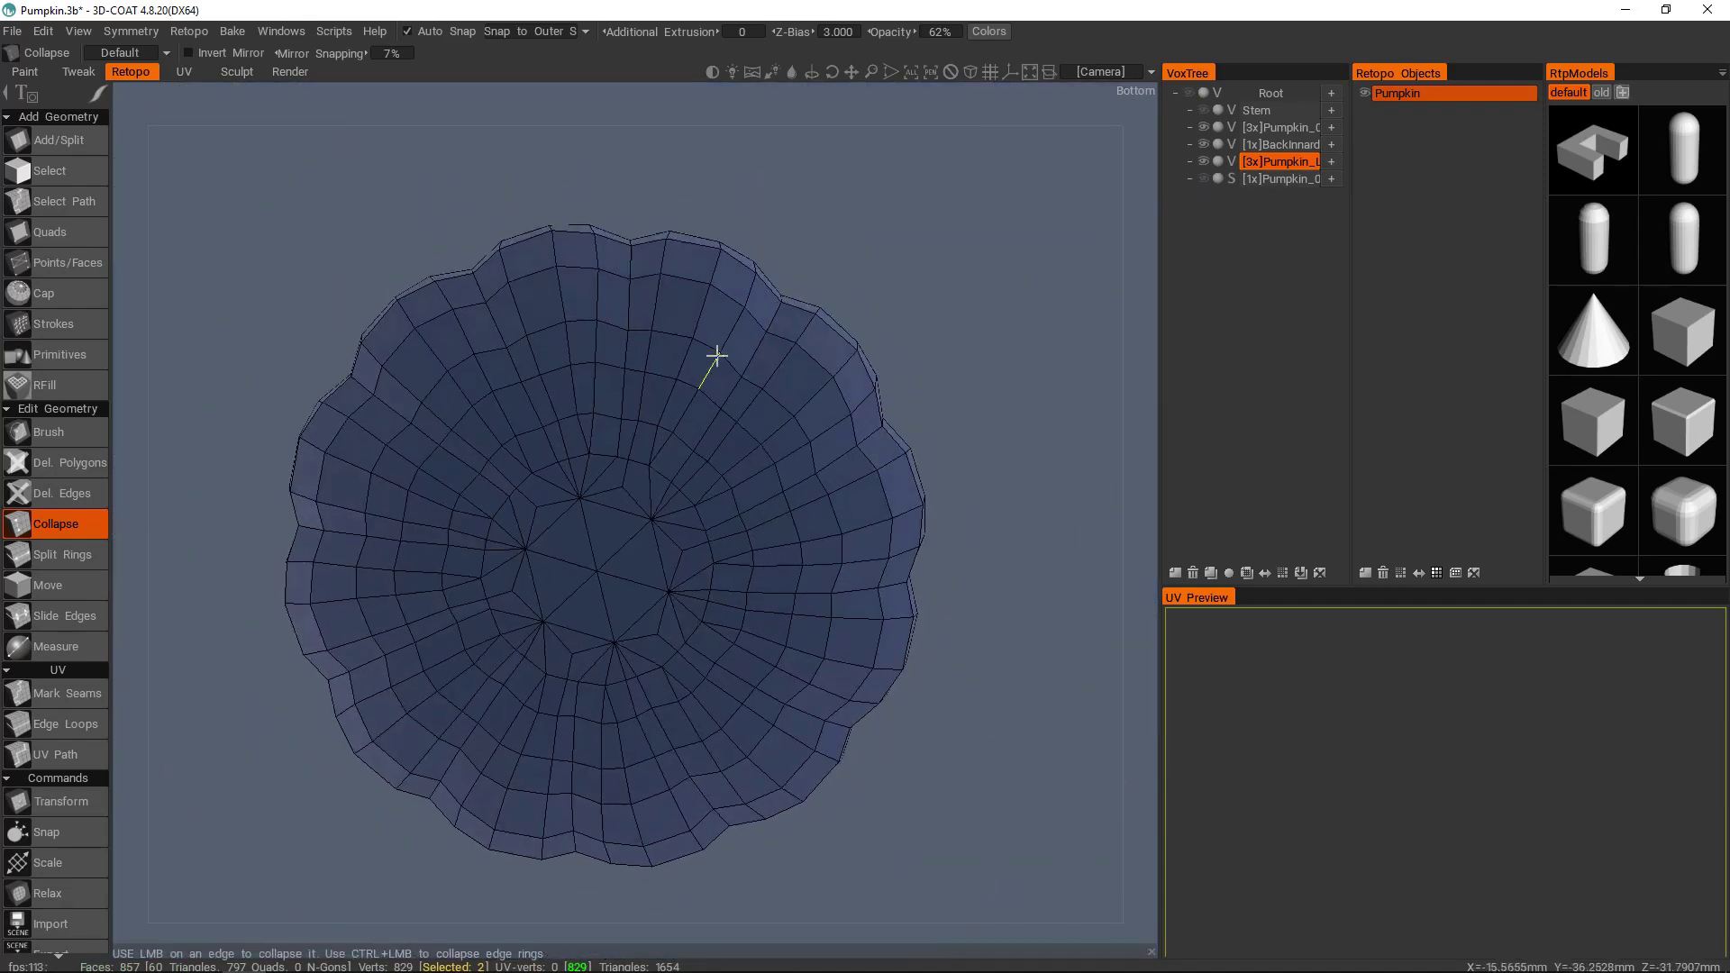
scroll(668, 433, up, 5)
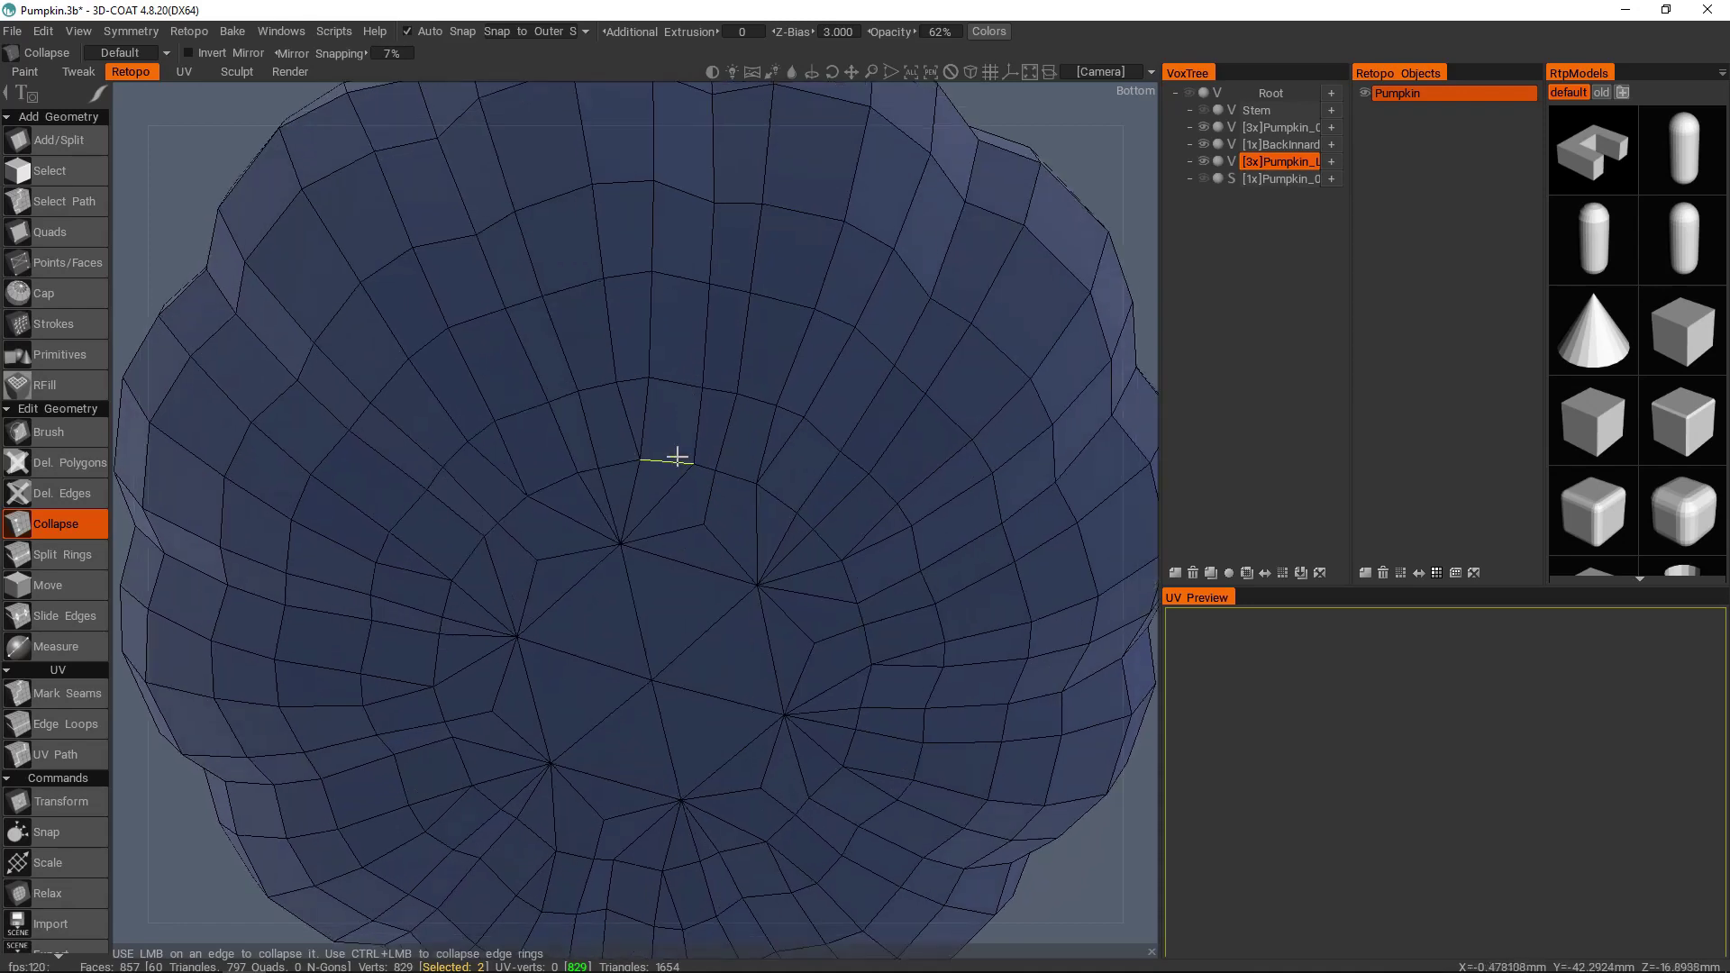
key(ctrl+z)
- Turn radial symmetry back on with order 12 and collapse short edges around the rim of the top cap
scroll(662, 468, down, 5)
alt+drag(657, 463, 757, 468)
scroll(732, 576, up, 3)
click(1204, 110)
scroll(675, 541, up, 3)
key(space)
click(540, 363)
key(s)
click(713, 456)
click(899, 510)
click(1203, 110)
alt+drag(901, 450, 901, 576)
- Clear the selection and try to delete selected faces at the edge of the top cap
click(50, 171)
click(636, 50)
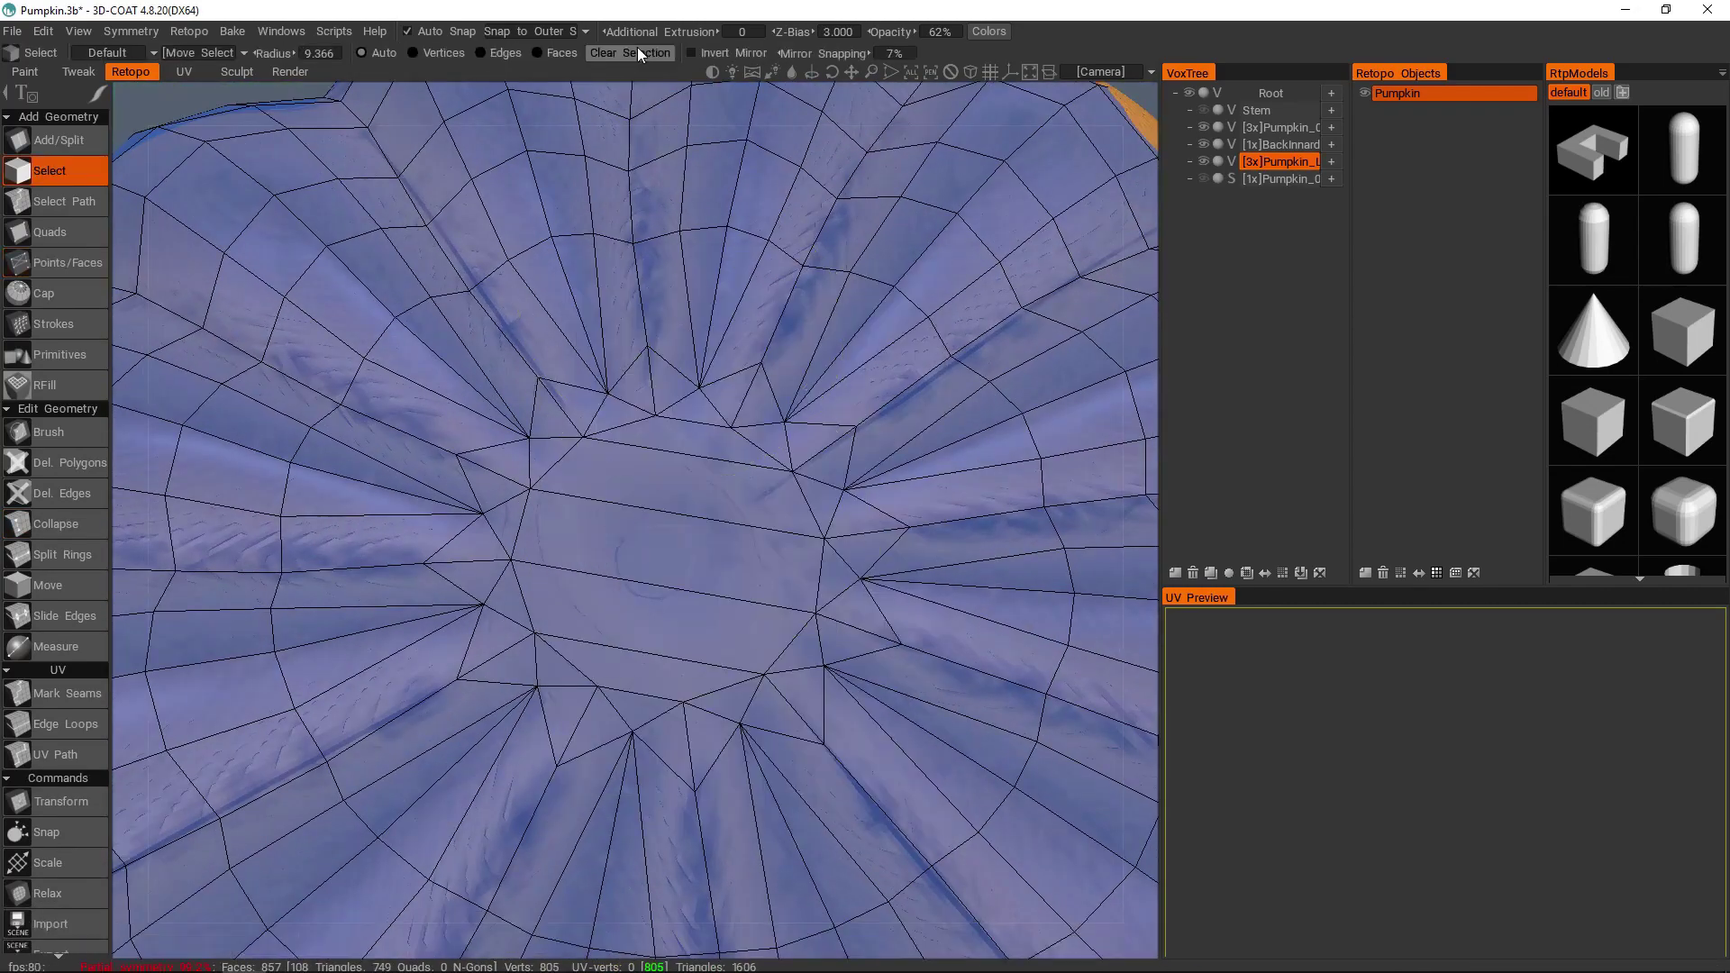
mouse_move(712, 372)
mouse_down()
mouse_move(727, 376)
mouse_move(711, 541)
mouse_up()
key(Delete)
alt+drag(721, 468, 793, 437)
key(ctrl+z)
- Examine the topology around the top cap from the side and from above with the sculpt volumes hidden
scroll(744, 515, down, 3)
scroll(793, 437, down, 5)
alt+drag(730, 612, 675, 541)
scroll(784, 491, up, 2)
alt+drag(784, 424, 718, 509)
alt+middle_drag(717, 509, 775, 621)
alt+right_drag(775, 621, 780, 517)
mouse_move(780, 517)
alt+mouse_down()
mouse_move(879, 318)
mouse_move(905, 304)
mouse_move(908, 359)
alt+mouse_up()
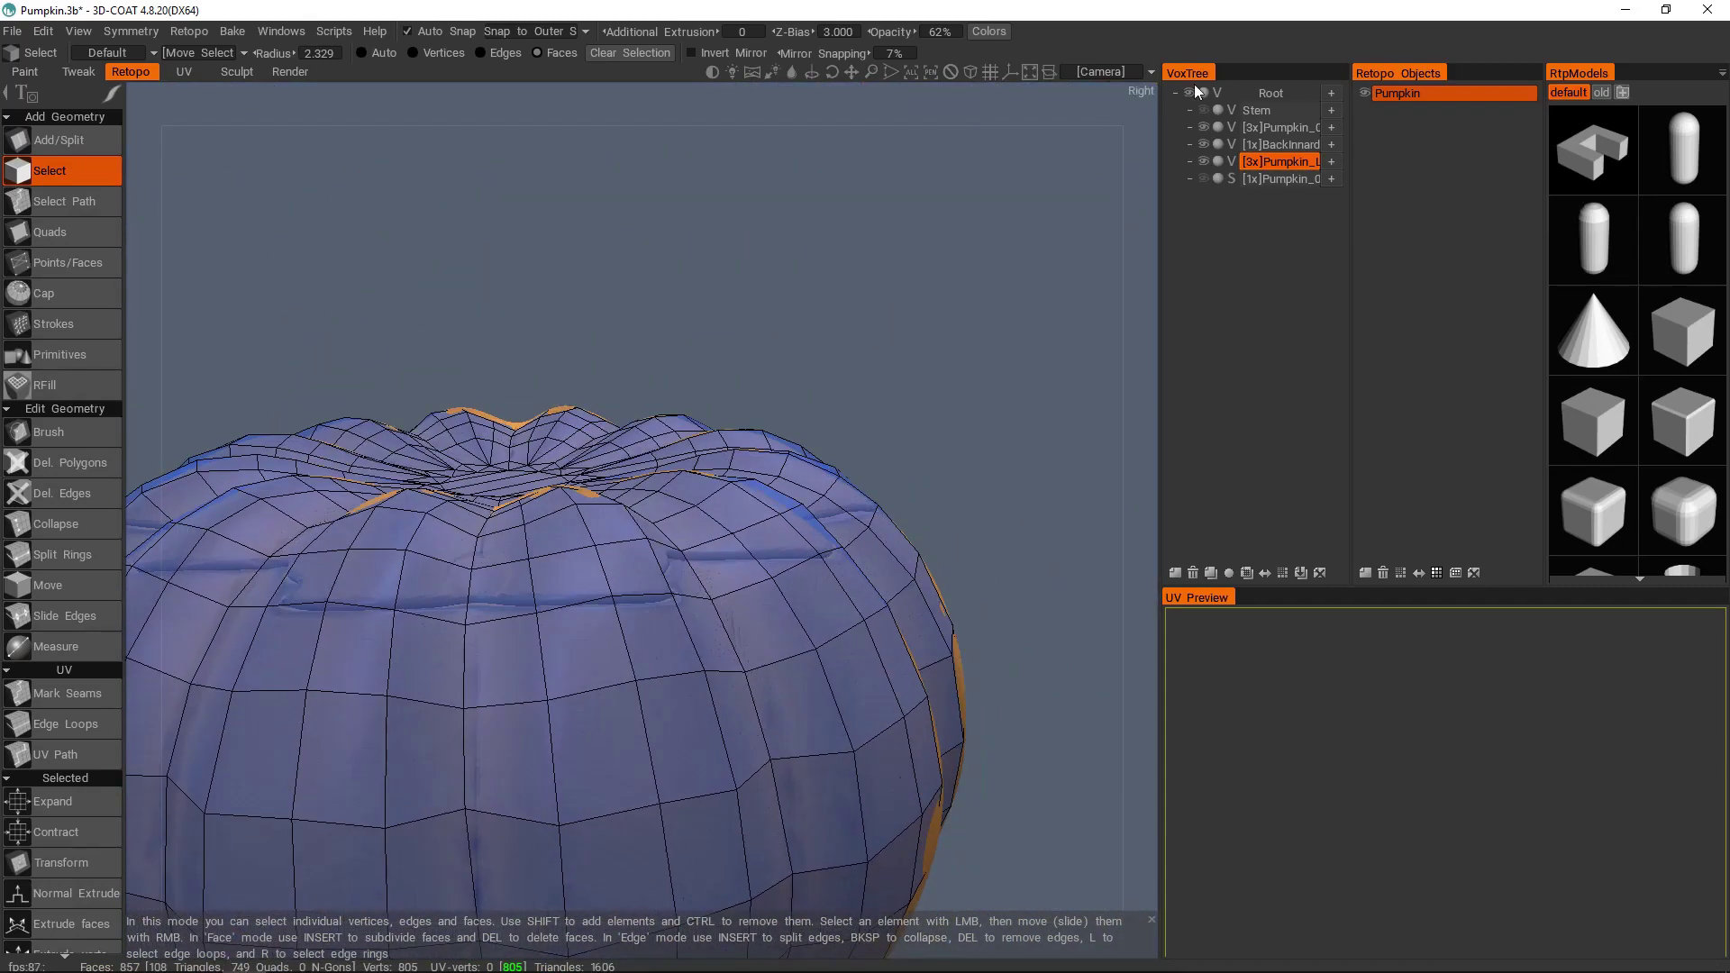
click(1190, 92)
alt+right_drag(662, 508, 660, 545)
mouse_move(660, 545)
alt+mouse_down()
mouse_move(673, 594)
mouse_move(649, 528)
mouse_move(753, 483)
mouse_move(750, 604)
mouse_move(718, 495)
mouse_move(680, 555)
alt+mouse_up()
alt+drag(596, 480, 598, 400)
alt+right_drag(598, 400, 661, 486)
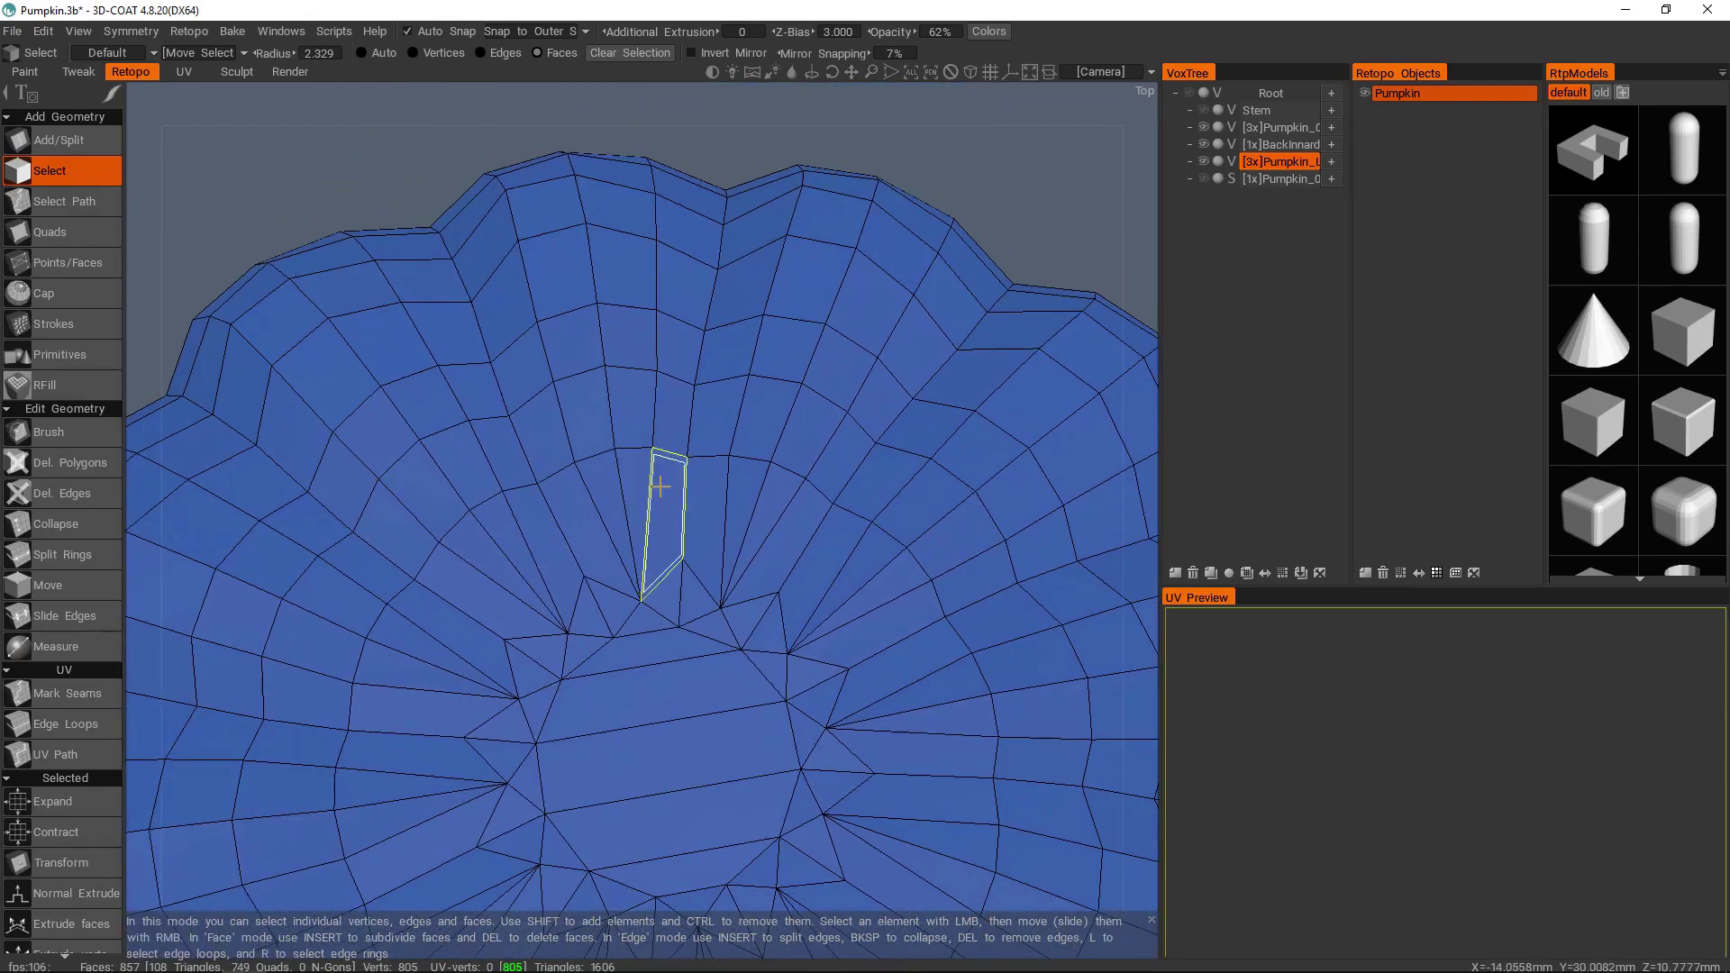
alt+drag(661, 486, 609, 464)
- Show the sculpt volumes, turn symmetry on, and collapse edges in the dense inner rings around the top cap
key(space)
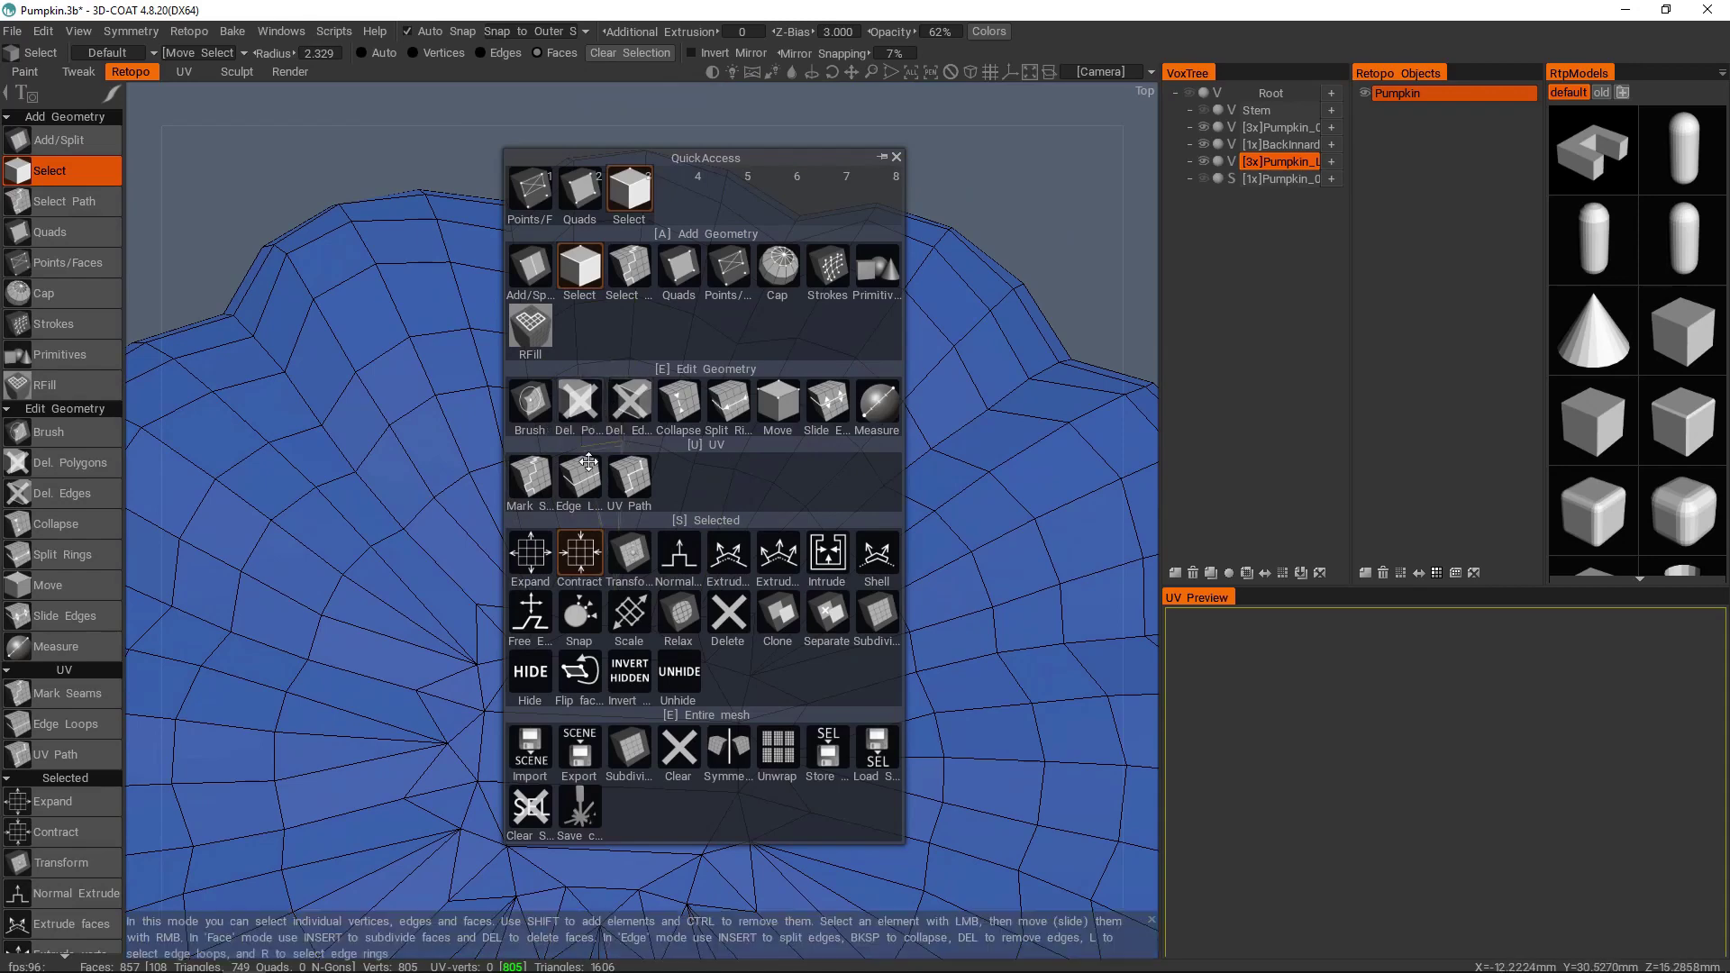
click(683, 402)
scroll(615, 530, down, 4)
mouse_move(613, 533)
alt+mouse_down()
mouse_move(618, 415)
mouse_move(630, 560)
alt+mouse_up()
scroll(642, 546, up, 2)
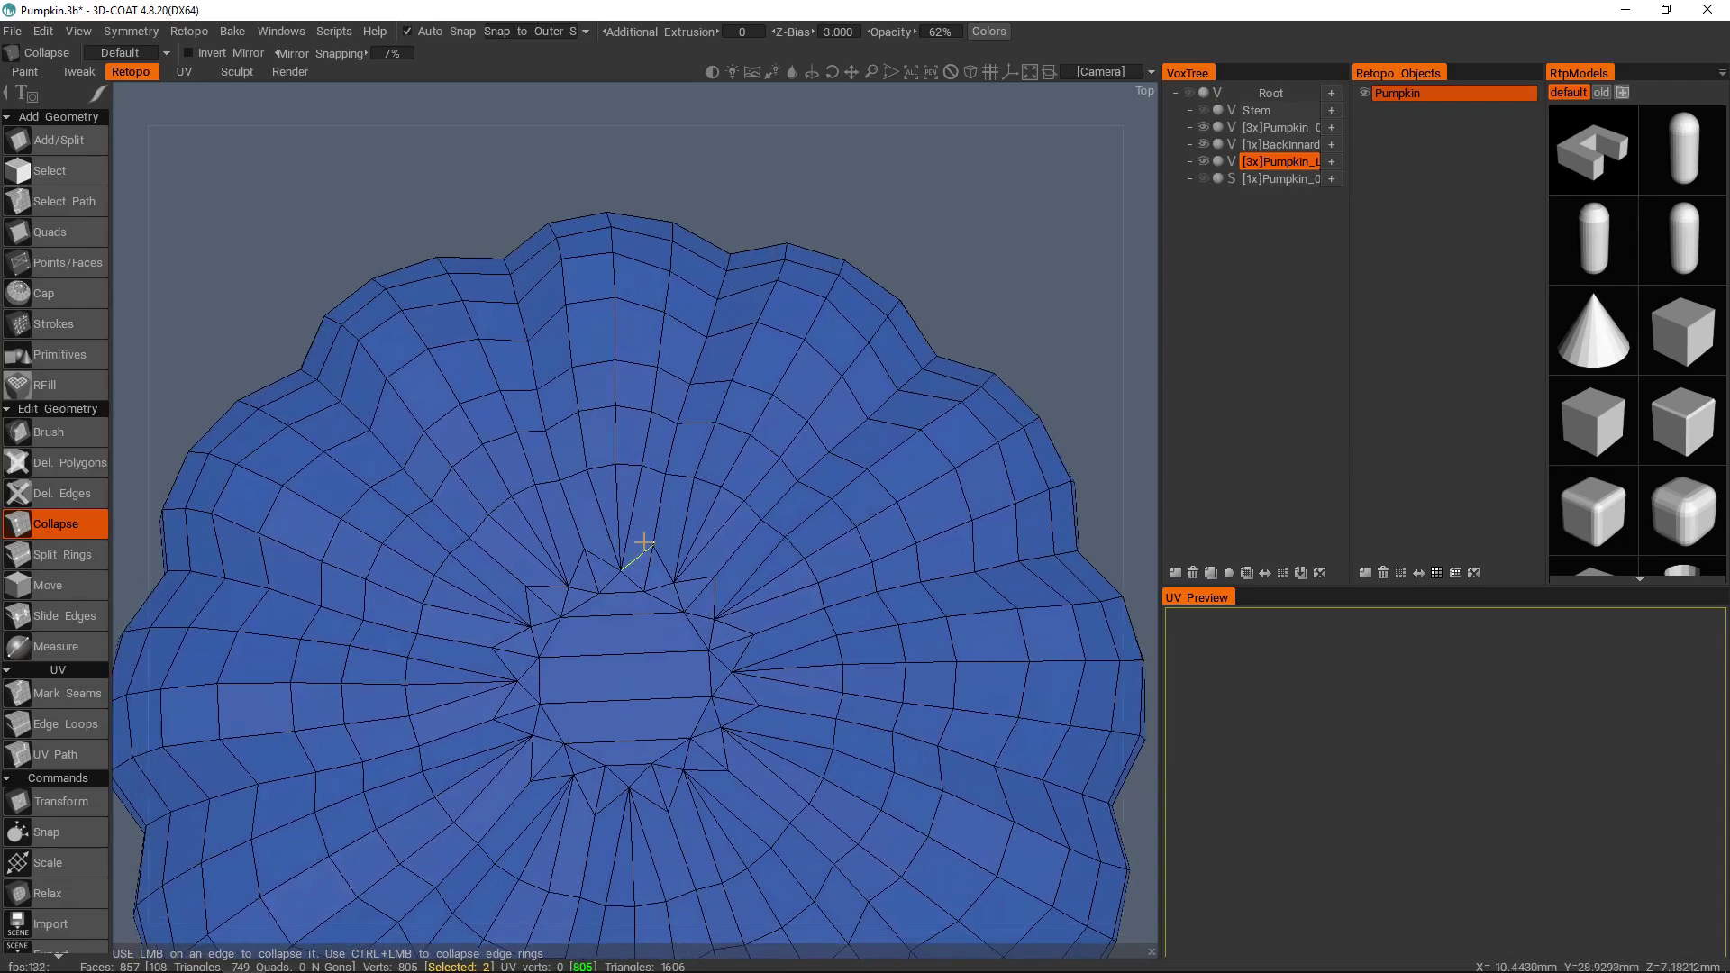
scroll(613, 472, up, 3)
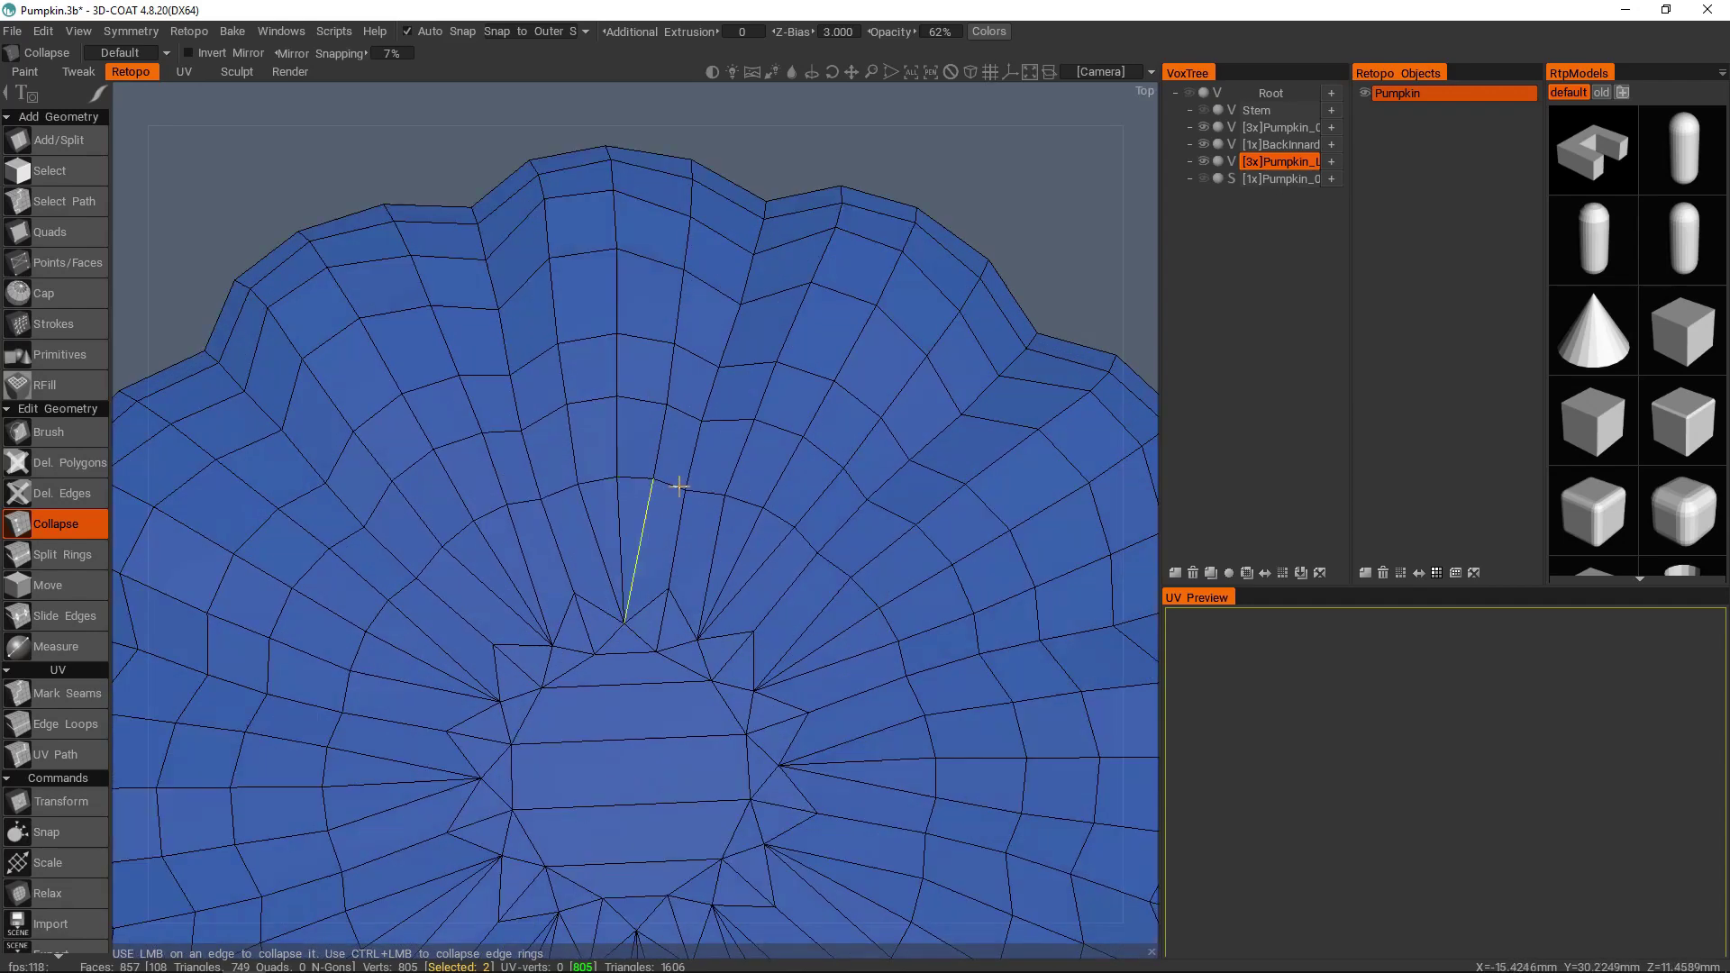
click(1190, 93)
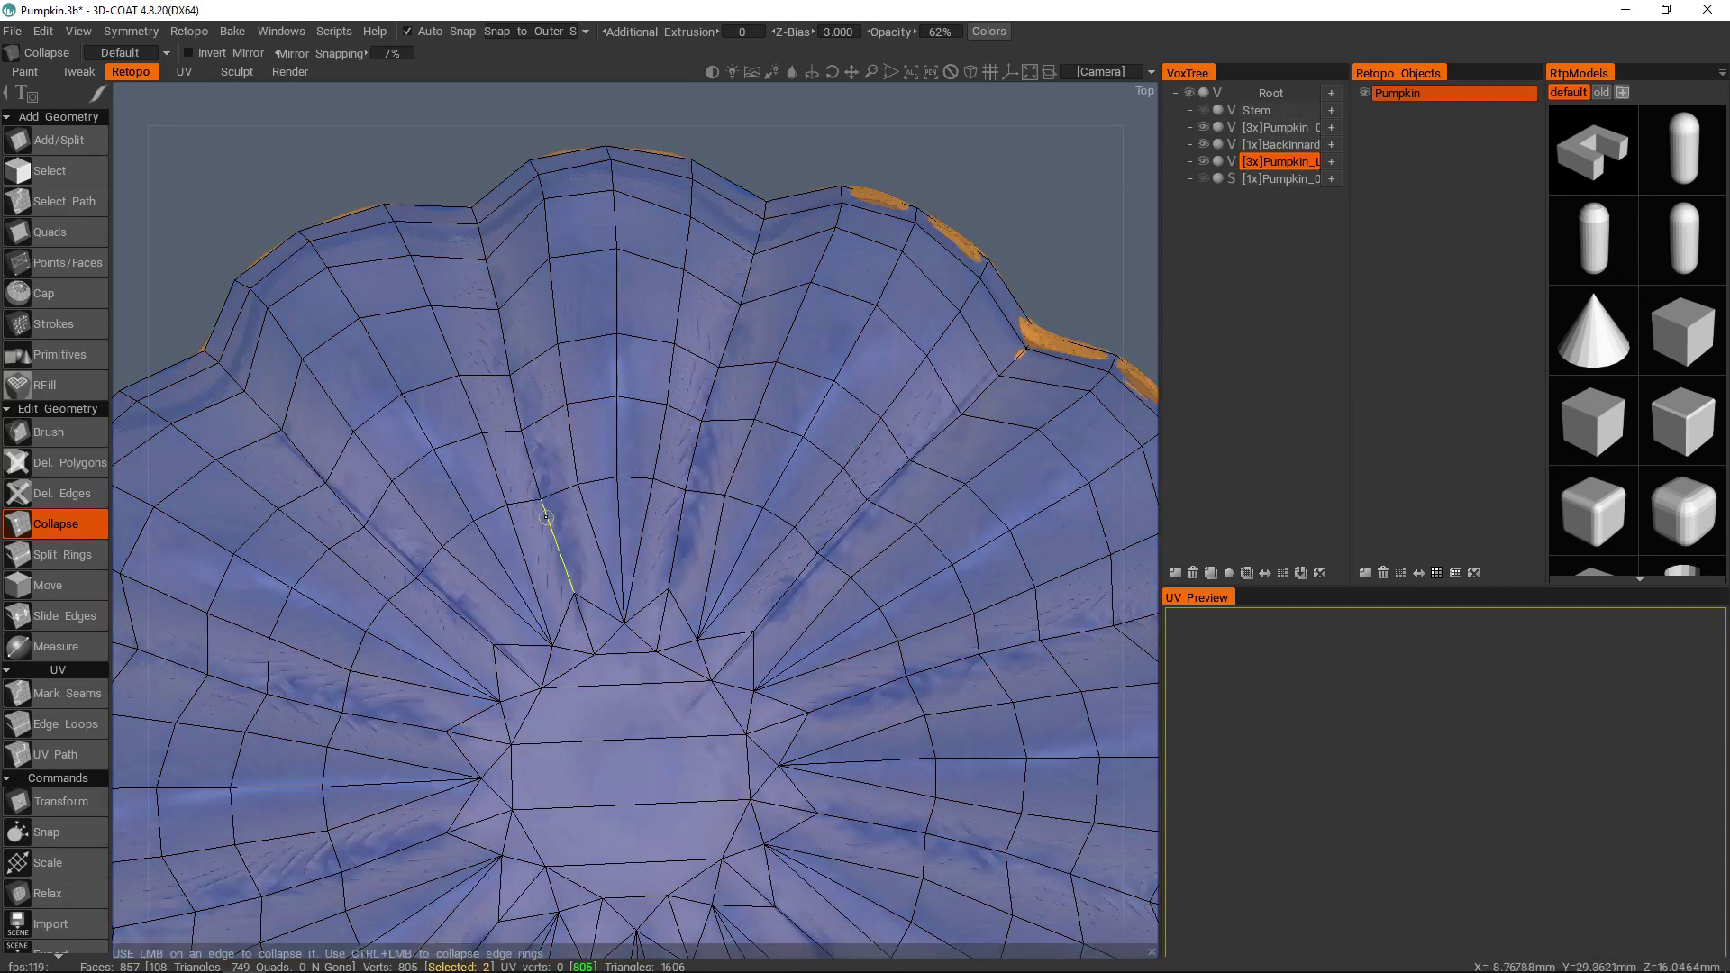
key(s)
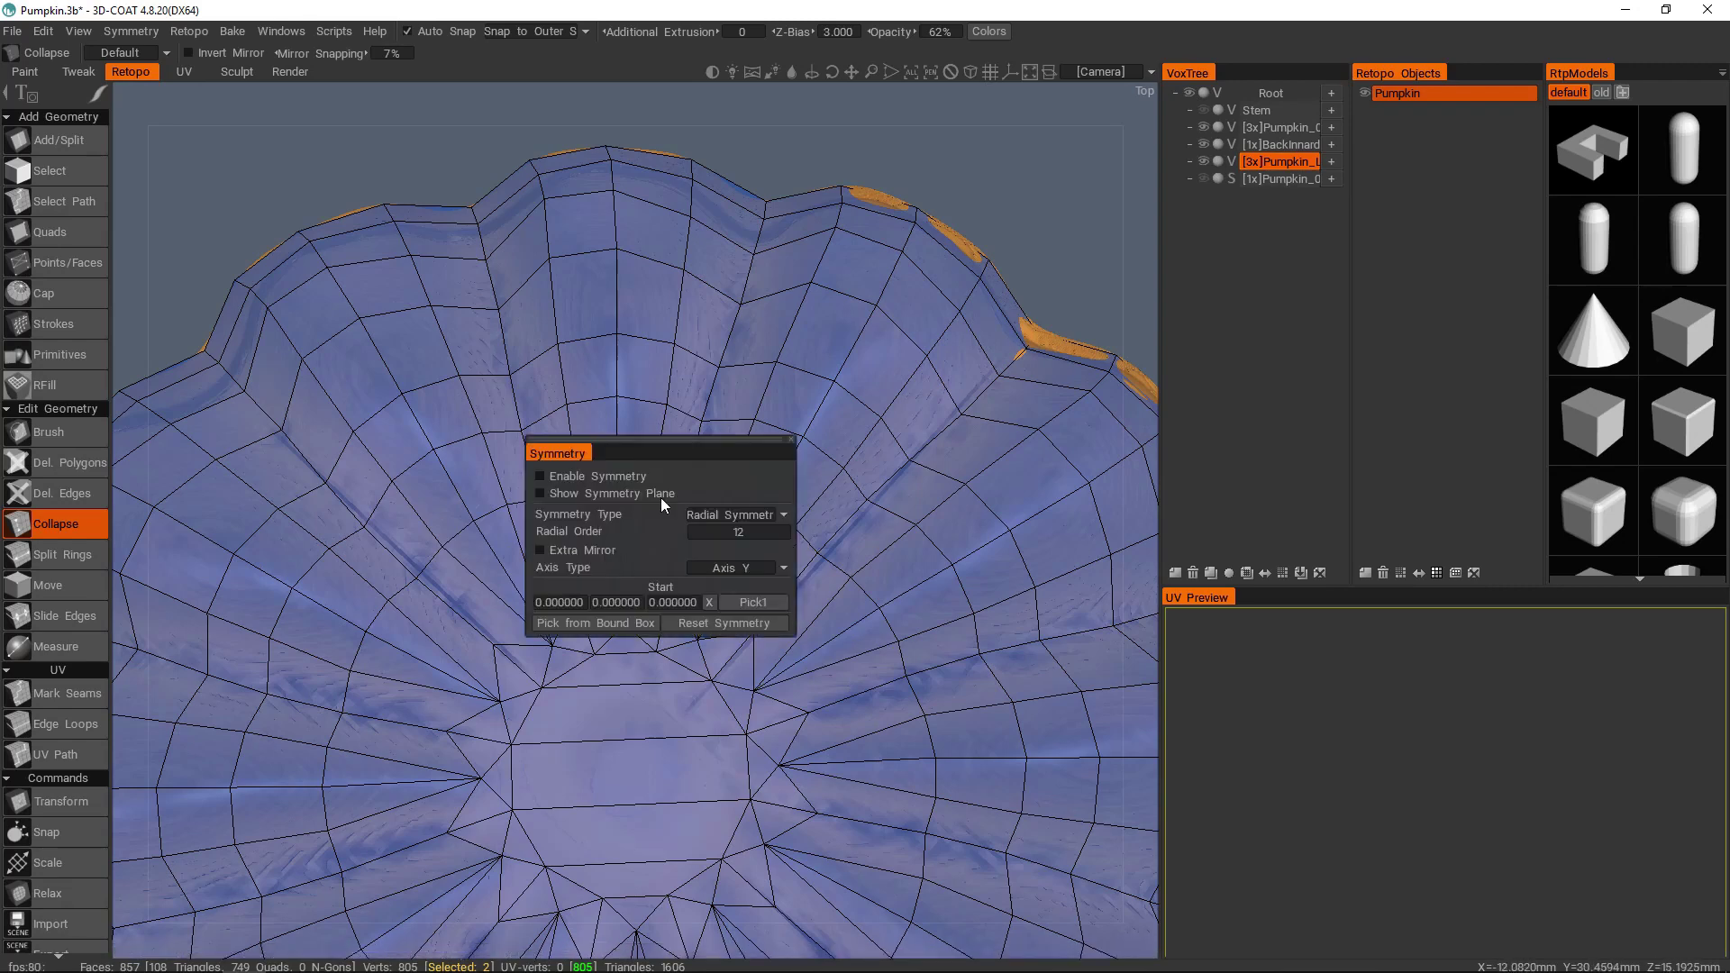
click(602, 478)
alt+middle_drag(751, 353, 763, 326)
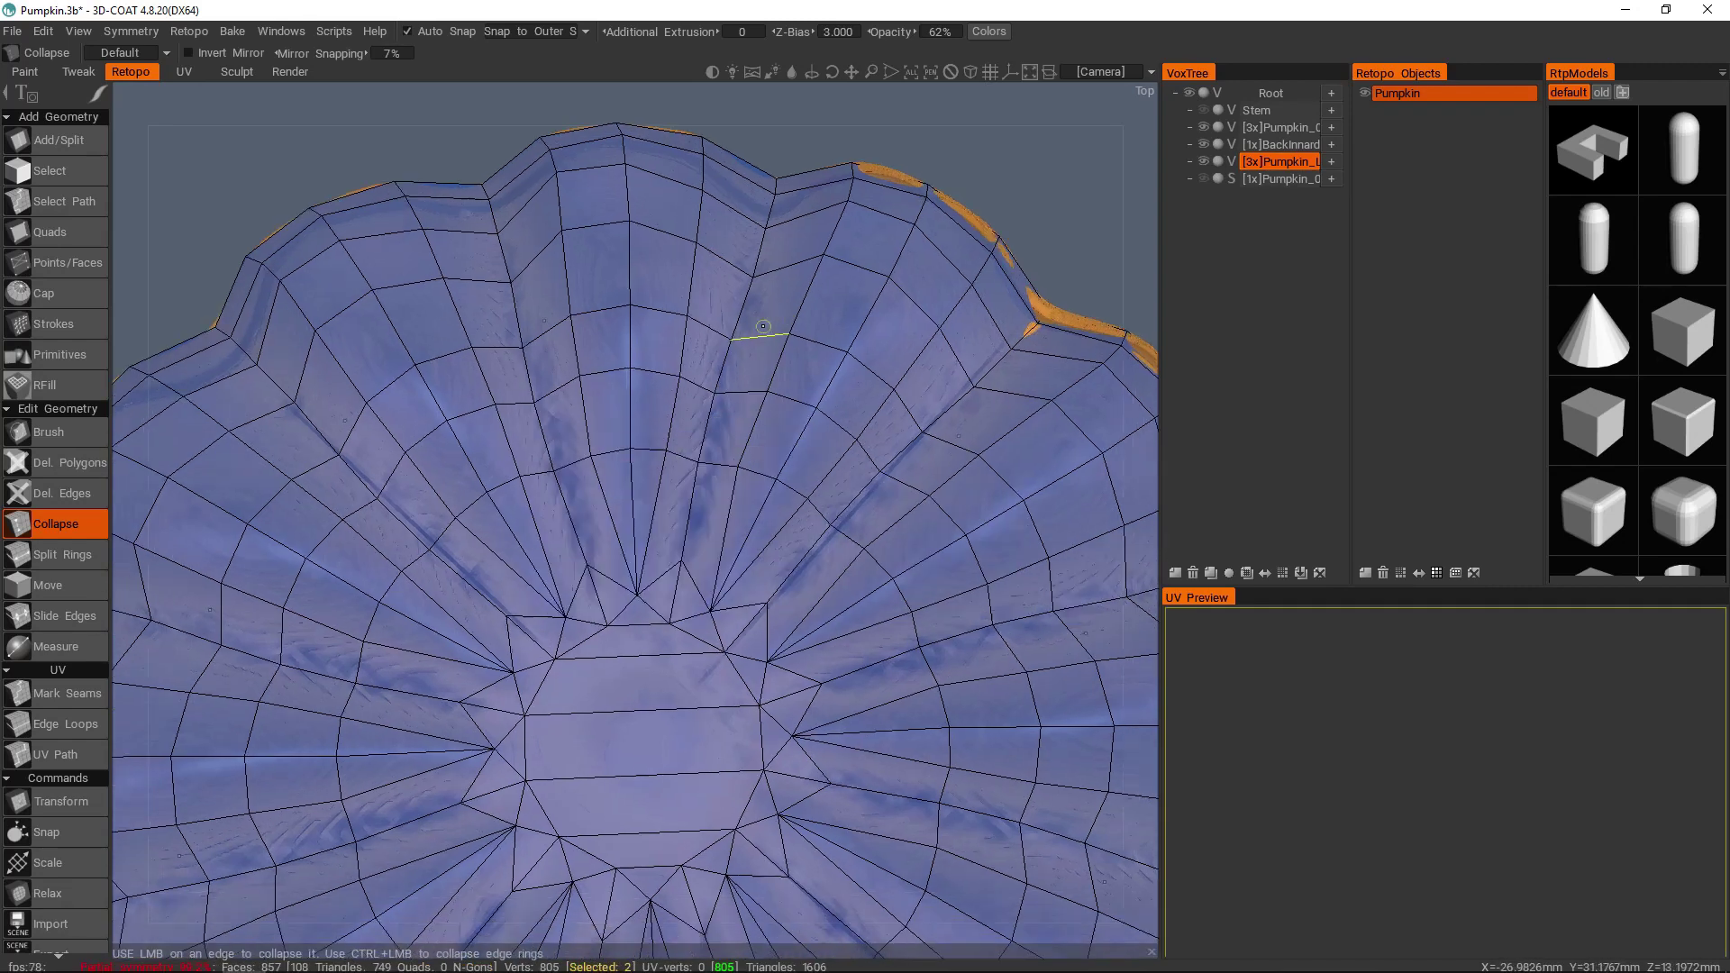
ctrl+click(605, 451)
- Move and merge points around the top cap with the Points/Faces tool to even out the reduced inner faces
key(space)
click(483, 256)
right_drag(640, 452, 700, 481)
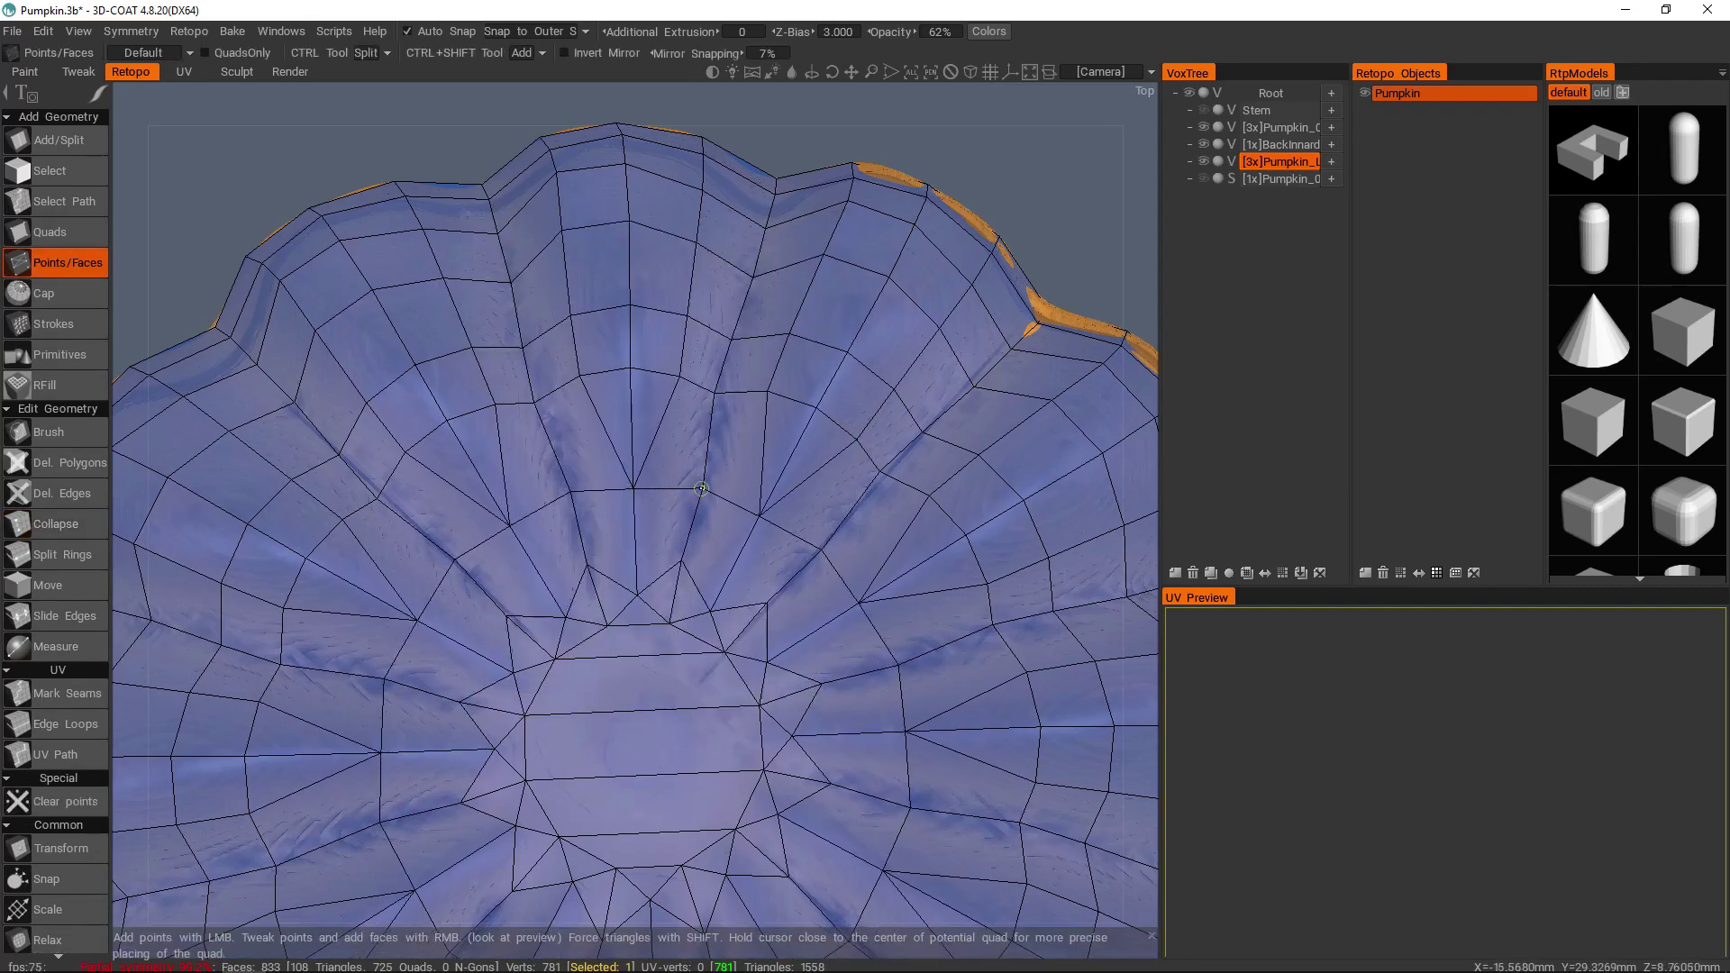
alt+drag(691, 493, 750, 610)
scroll(749, 610, up, 5)
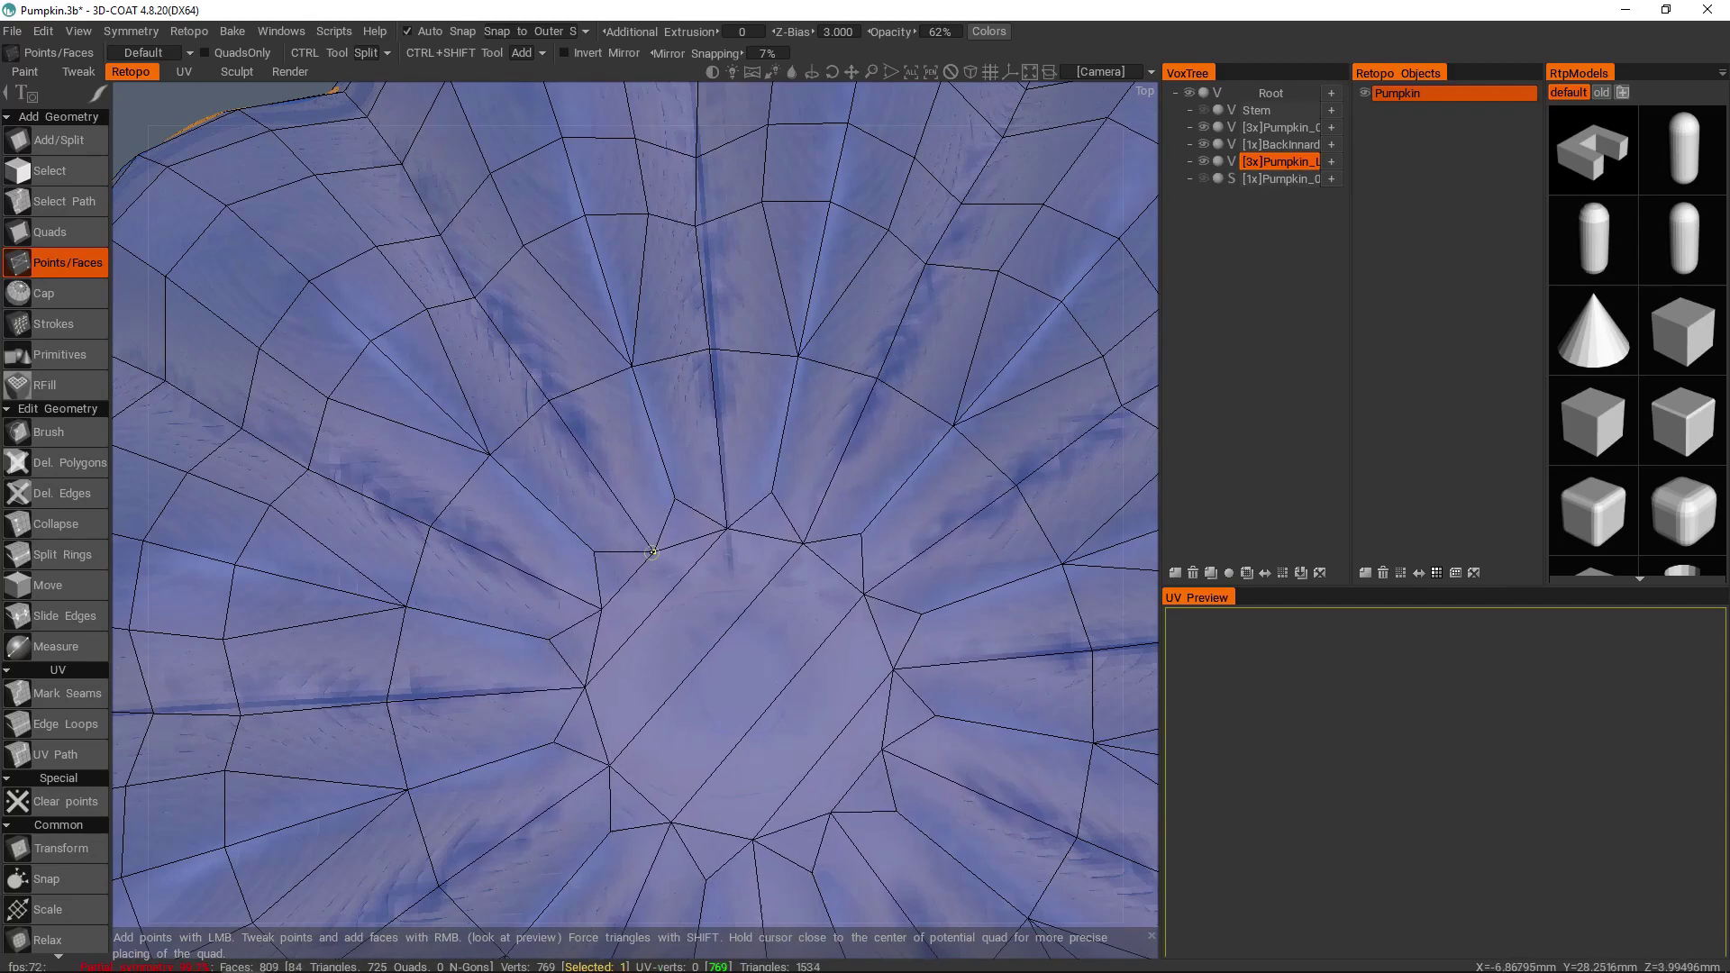
- Inspect the reduced top and the whole pumpkin mesh with the sculpt volumes shown and hidden
scroll(685, 548, down, 3)
alt+drag(684, 548, 818, 600)
scroll(809, 523, up, 3)
middle_drag(818, 601, 784, 667)
scroll(772, 712, down, 3)
alt+drag(772, 711, 565, 593)
middle_drag(564, 592, 463, 480)
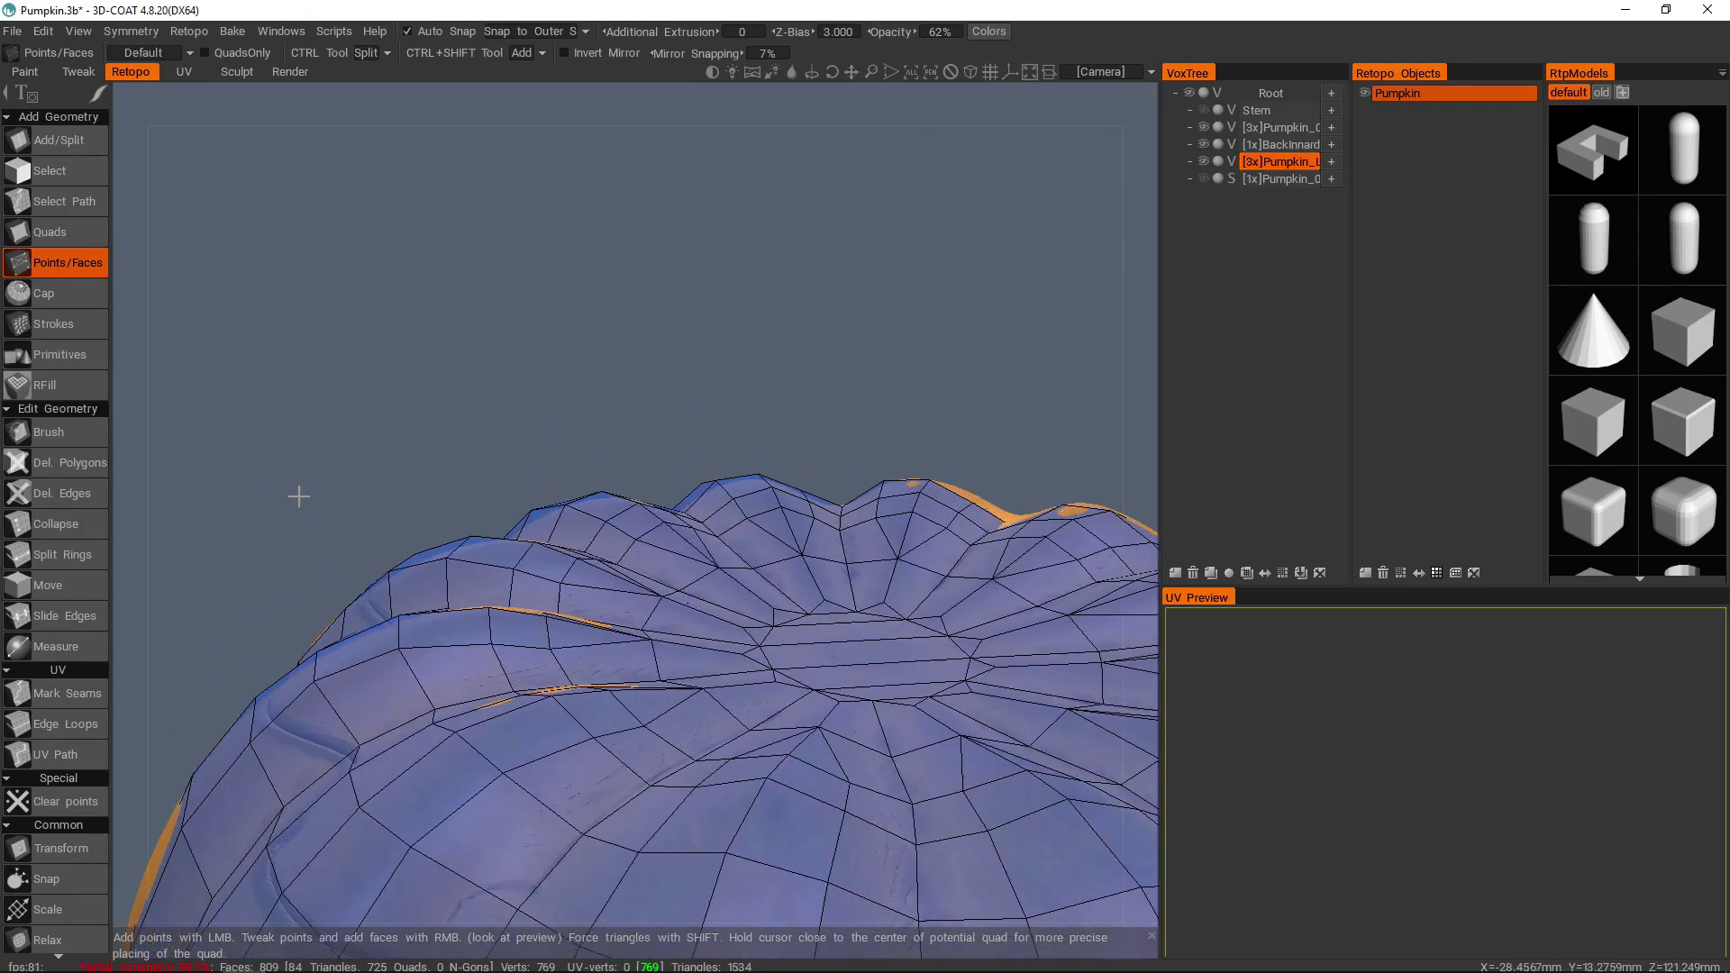
click(1189, 93)
mouse_move(823, 513)
middle_down()
mouse_move(726, 598)
mouse_move(726, 715)
mouse_move(879, 601)
middle_up()
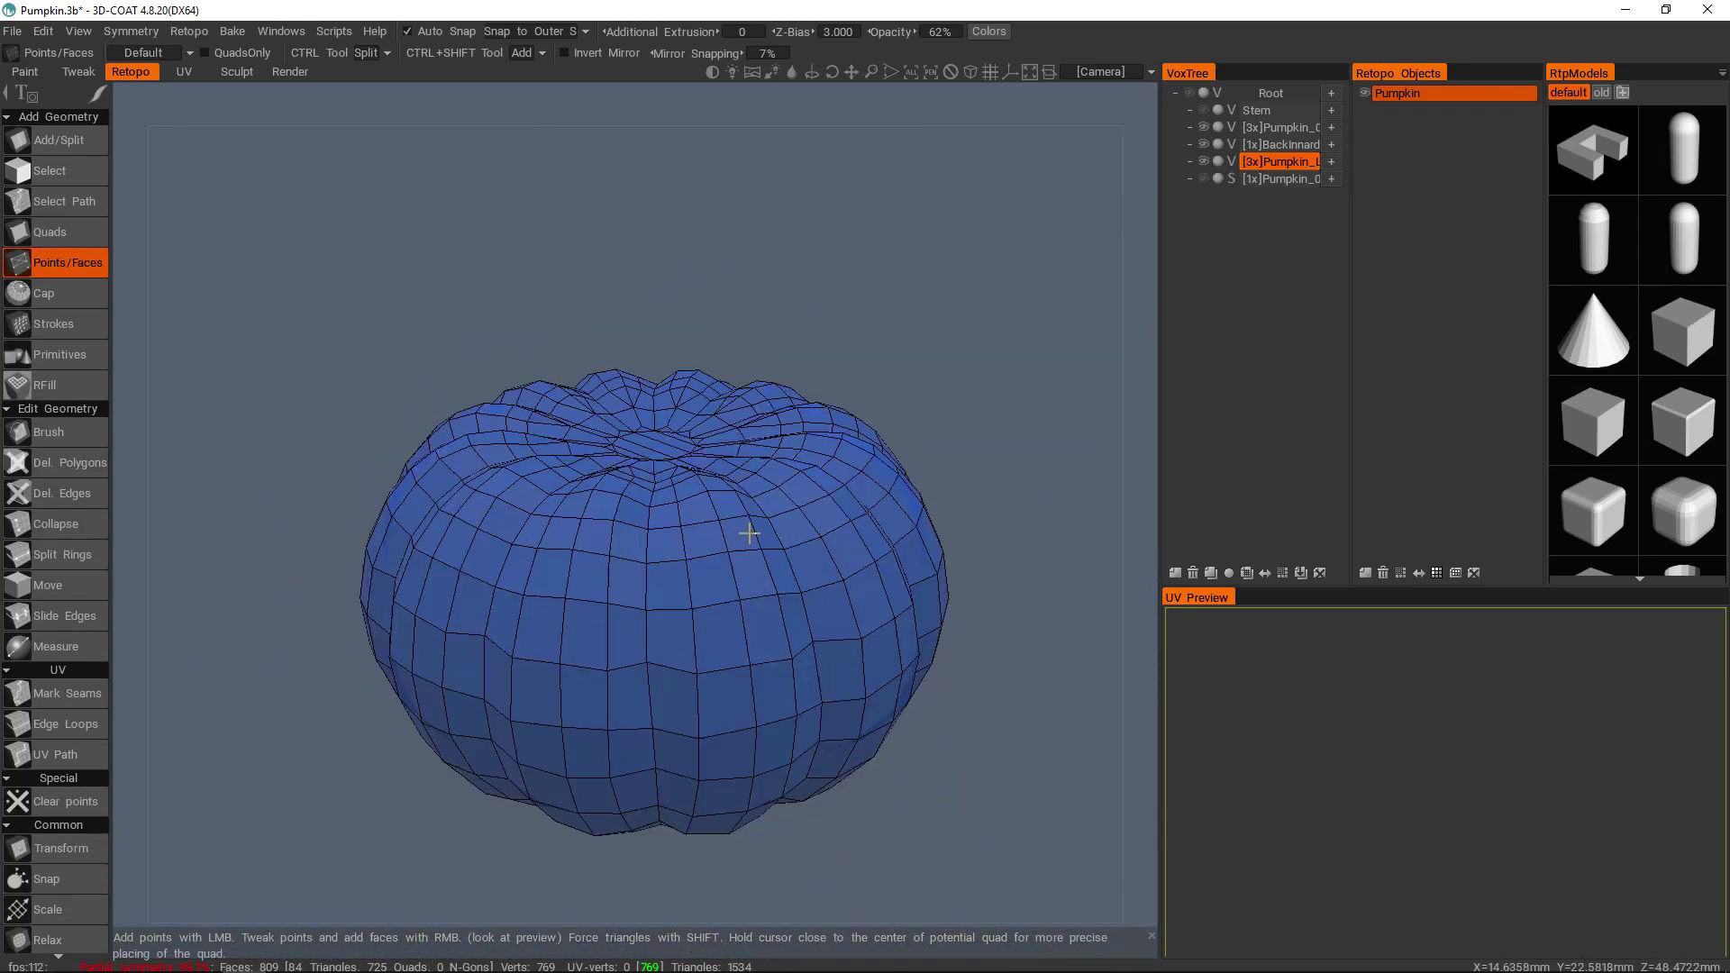
middle_drag(752, 636, 789, 506)
- Merge neighbouring points in the inner rings around the bottom cap to reduce the dense faces there
scroll(776, 471, up, 3)
click(776, 473)
scroll(722, 486, down, 3)
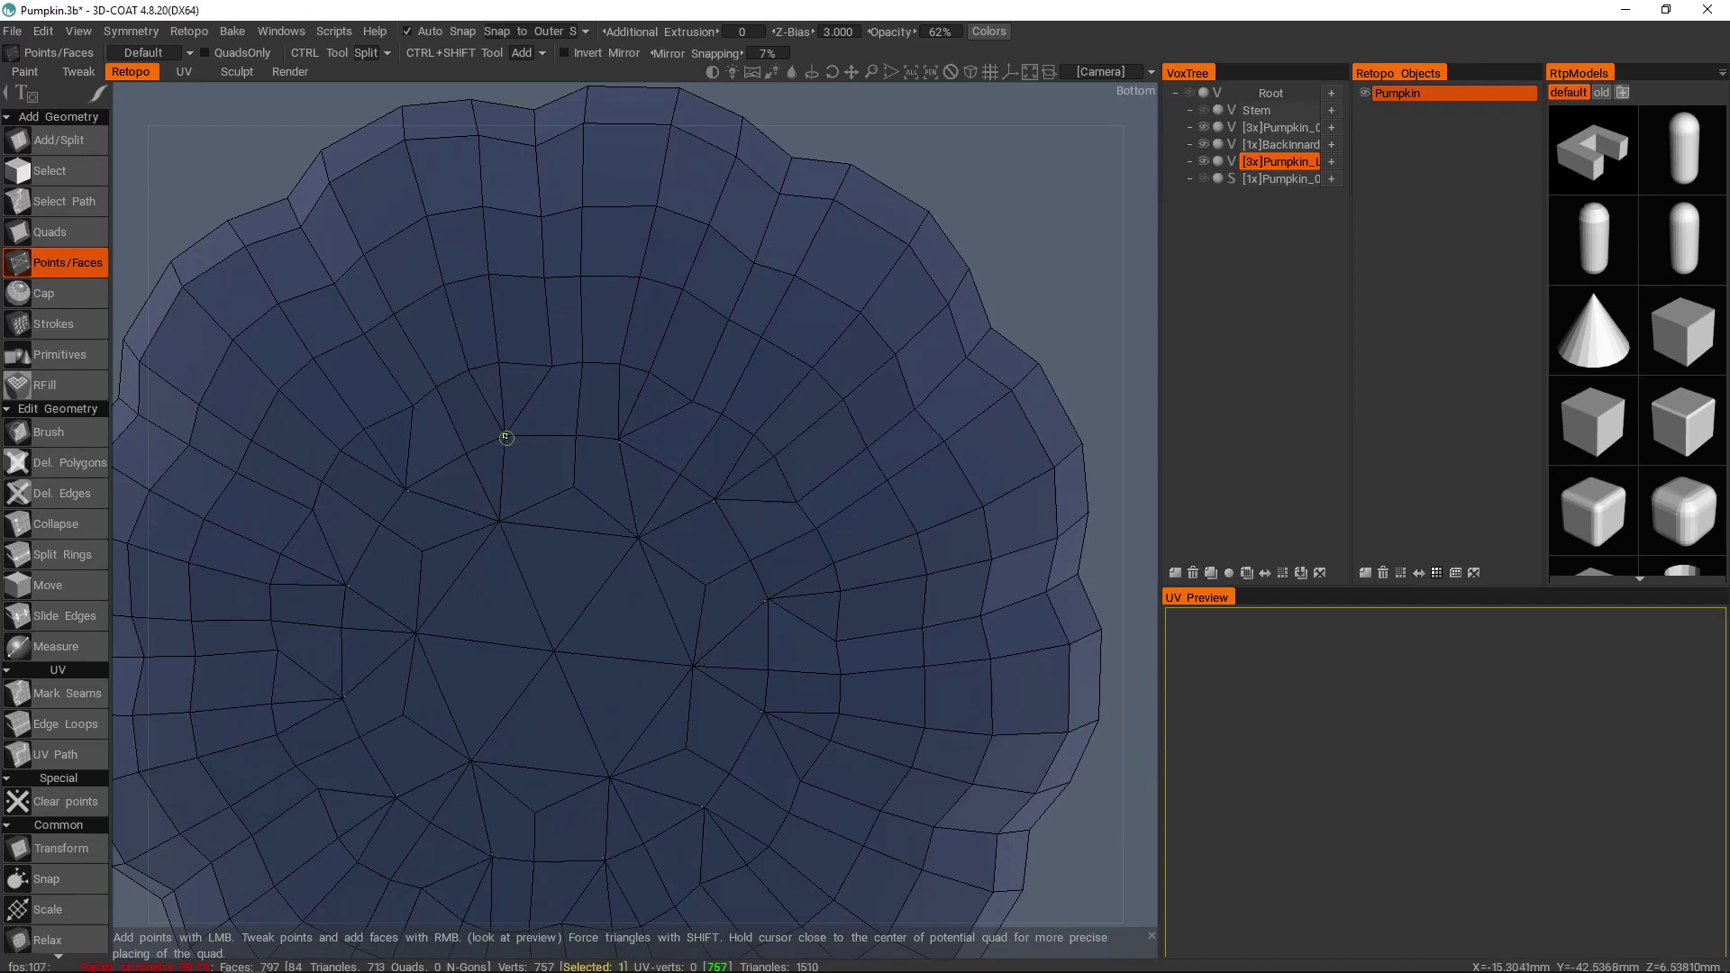
mouse_move(568, 413)
middle_down()
mouse_move(636, 486)
mouse_move(630, 438)
mouse_move(657, 414)
middle_up()
click(621, 404)
right_drag(556, 399, 560, 396)
mouse_move(560, 396)
middle_down()
mouse_move(649, 561)
mouse_move(591, 393)
mouse_move(641, 517)
mouse_move(732, 440)
mouse_move(610, 321)
mouse_move(625, 451)
mouse_move(645, 409)
mouse_move(591, 277)
mouse_move(768, 333)
mouse_move(691, 384)
middle_up()
- Show the sculpt volumes, weld more points between the bottom cap and the ribs, and adjust the spacing of the remaining ones
click(1190, 93)
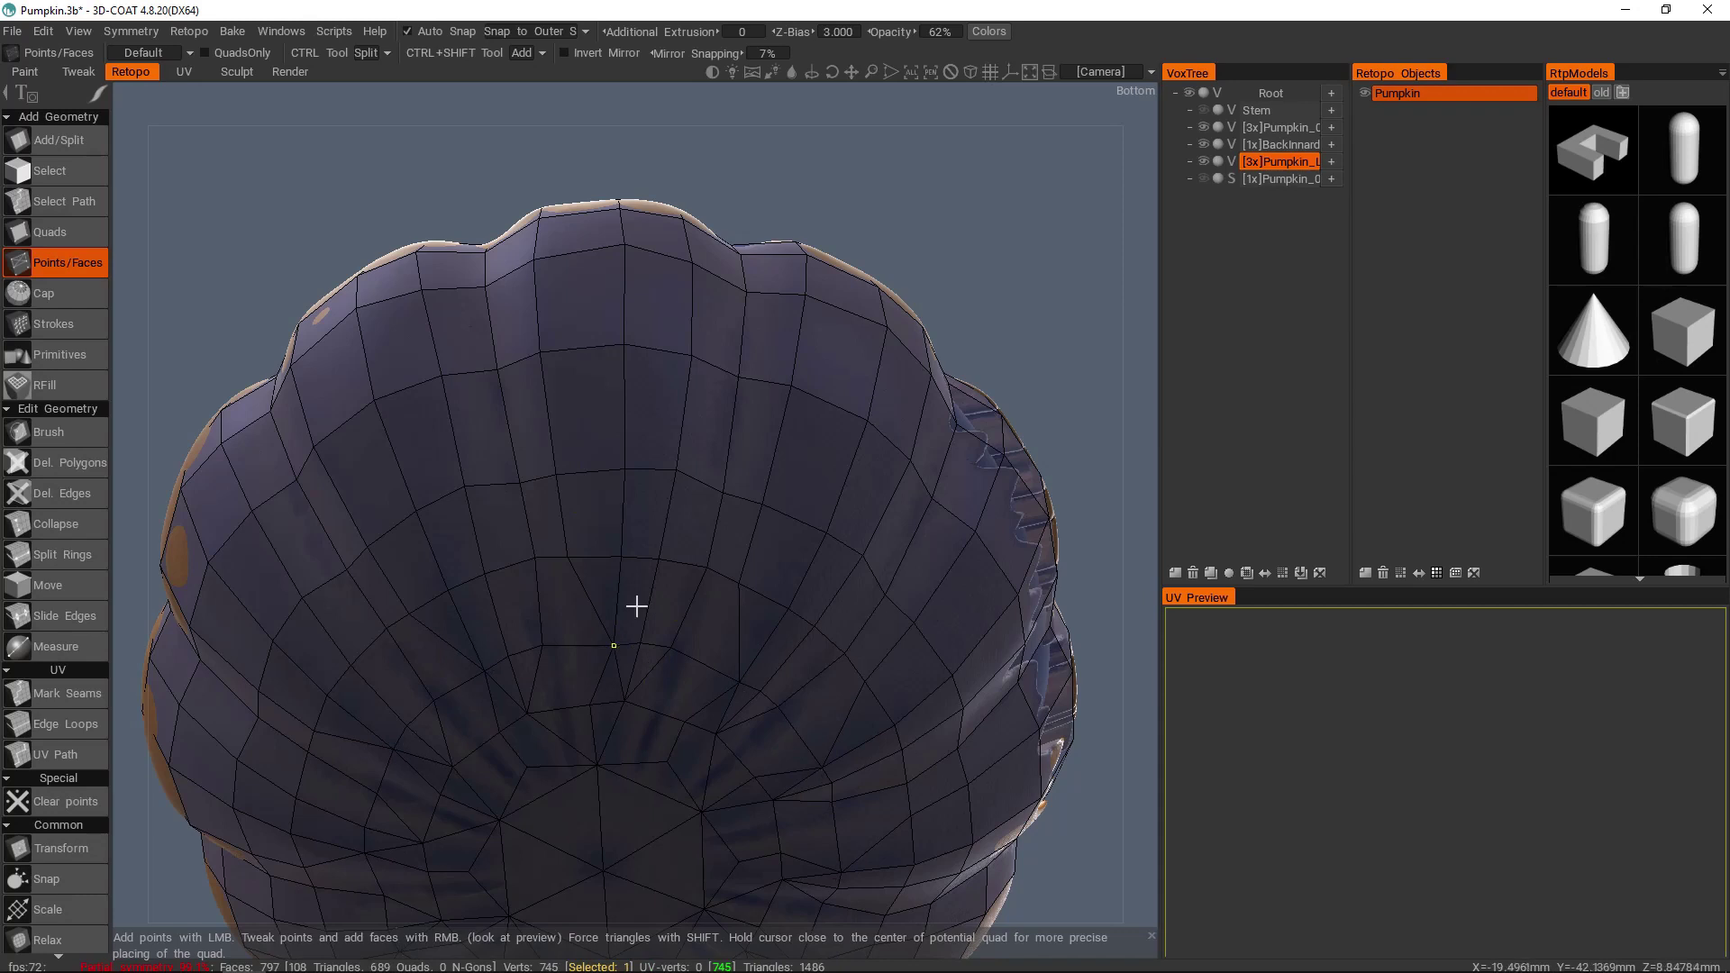
middle_drag(638, 653, 609, 578)
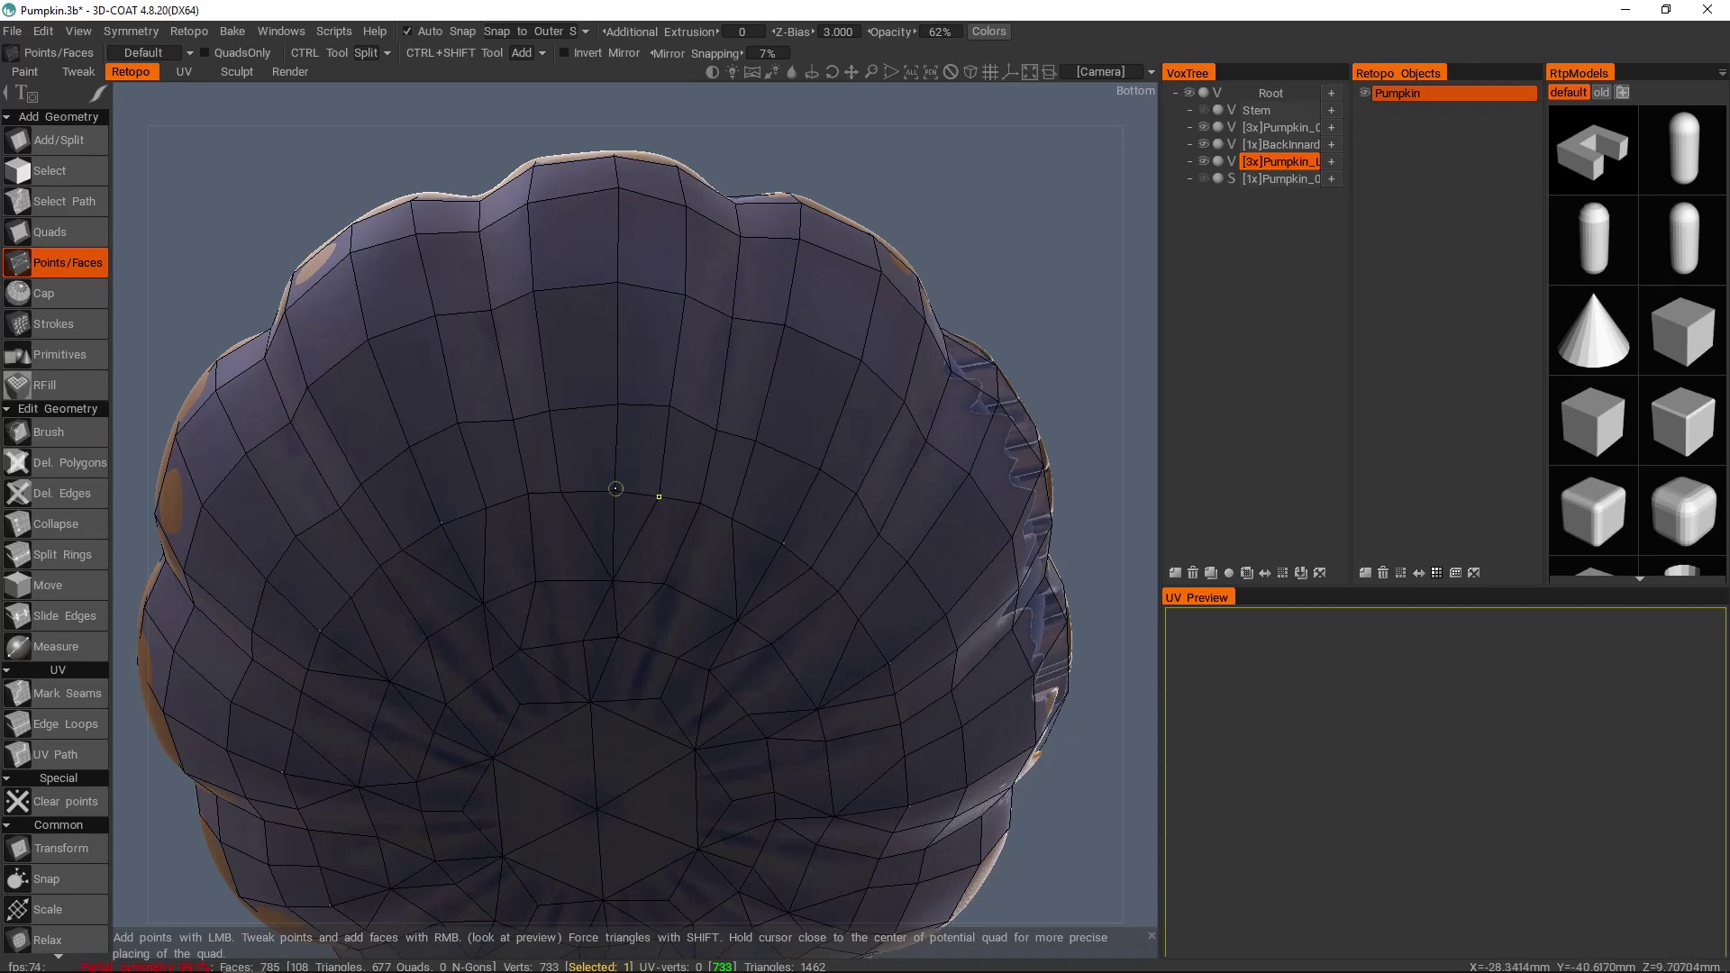
scroll(615, 489, up, 4)
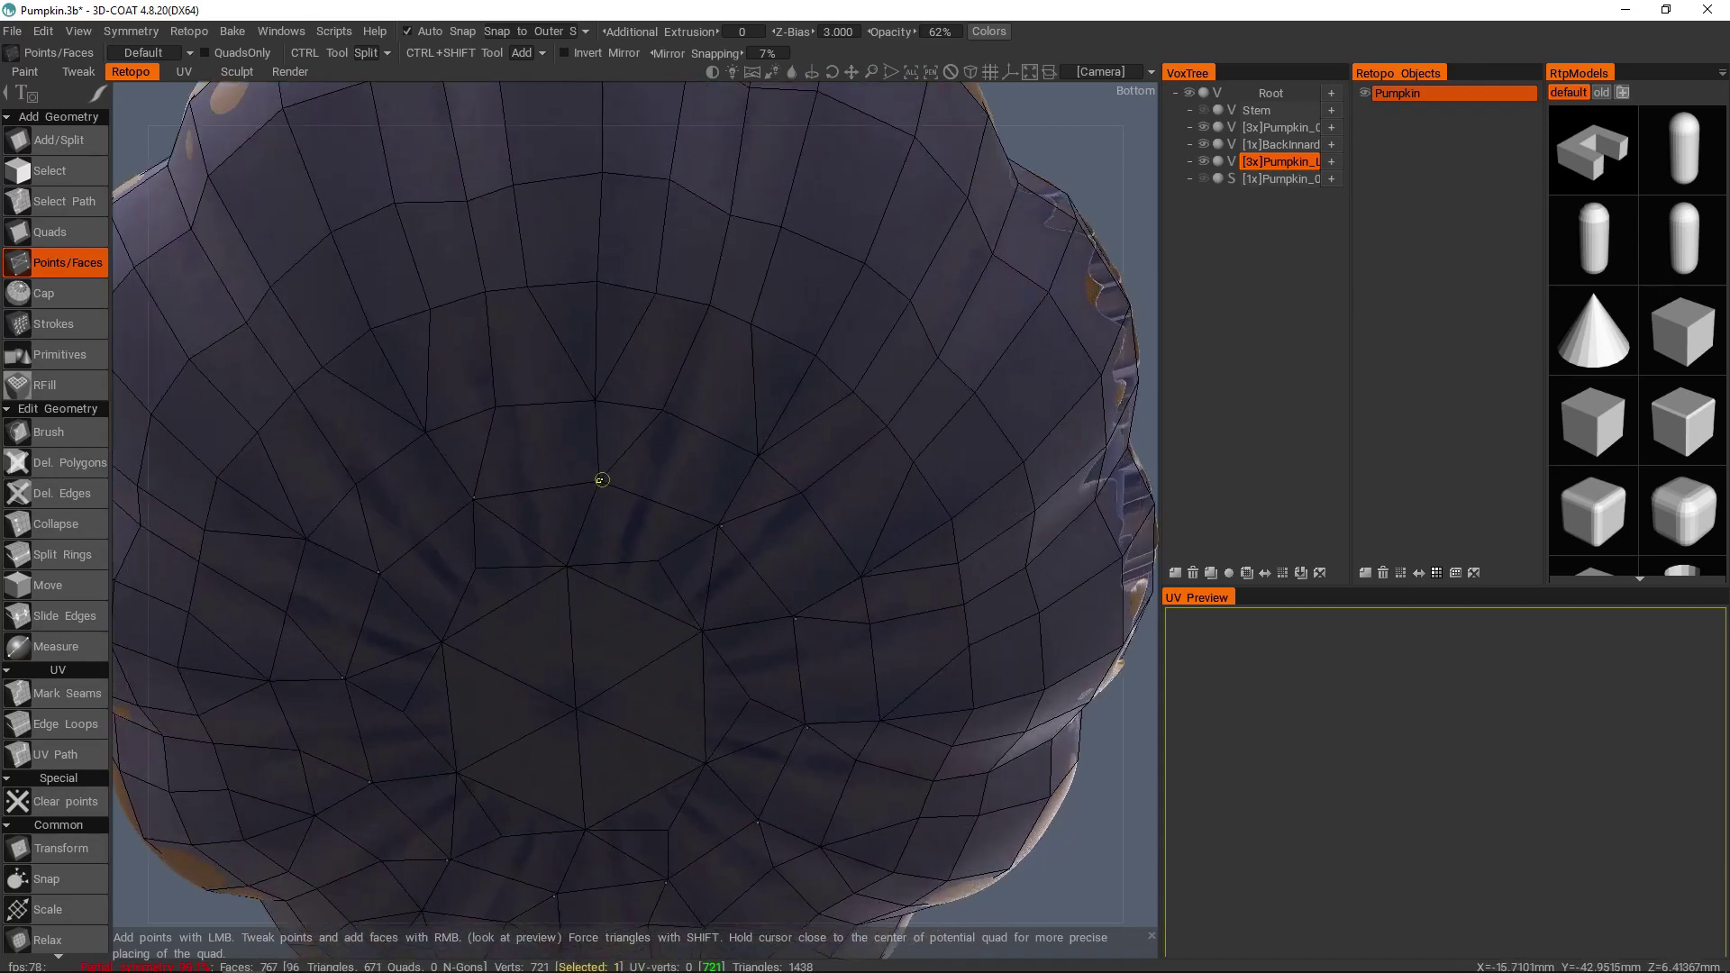
right_drag(597, 402, 587, 404)
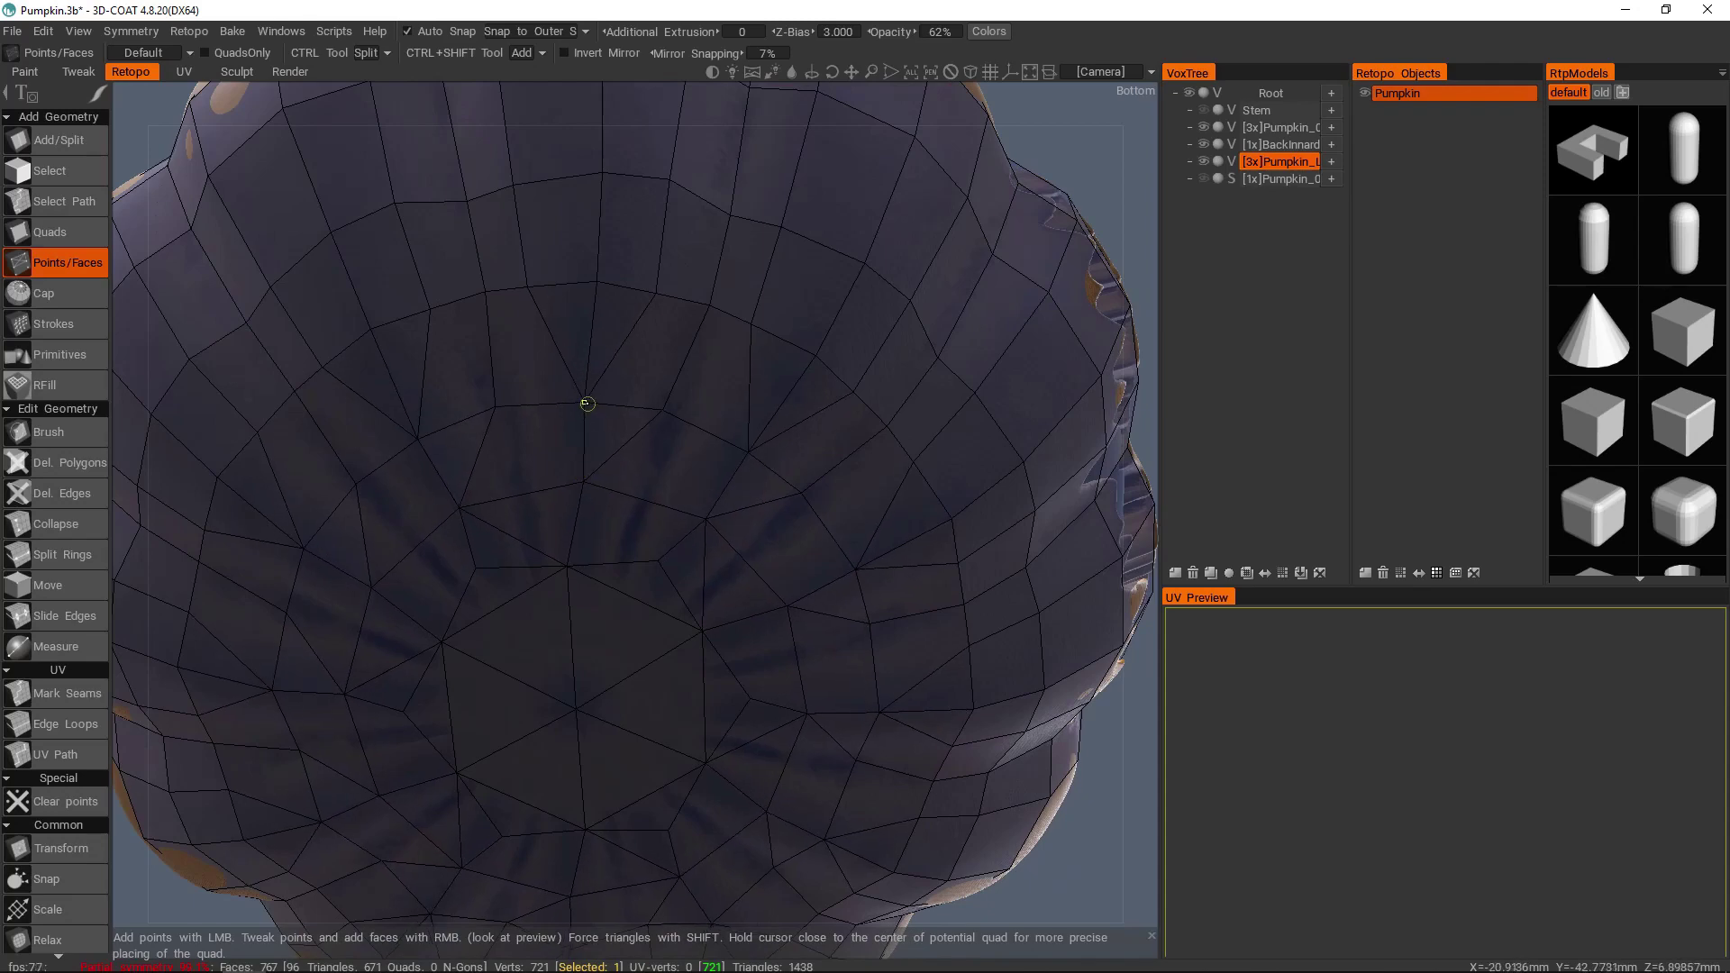
- Delete edges between adjacent triangles around the bottom cap with Del. Edges to turn them into quads
scroll(625, 484, down, 2)
alt+drag(625, 484, 603, 544)
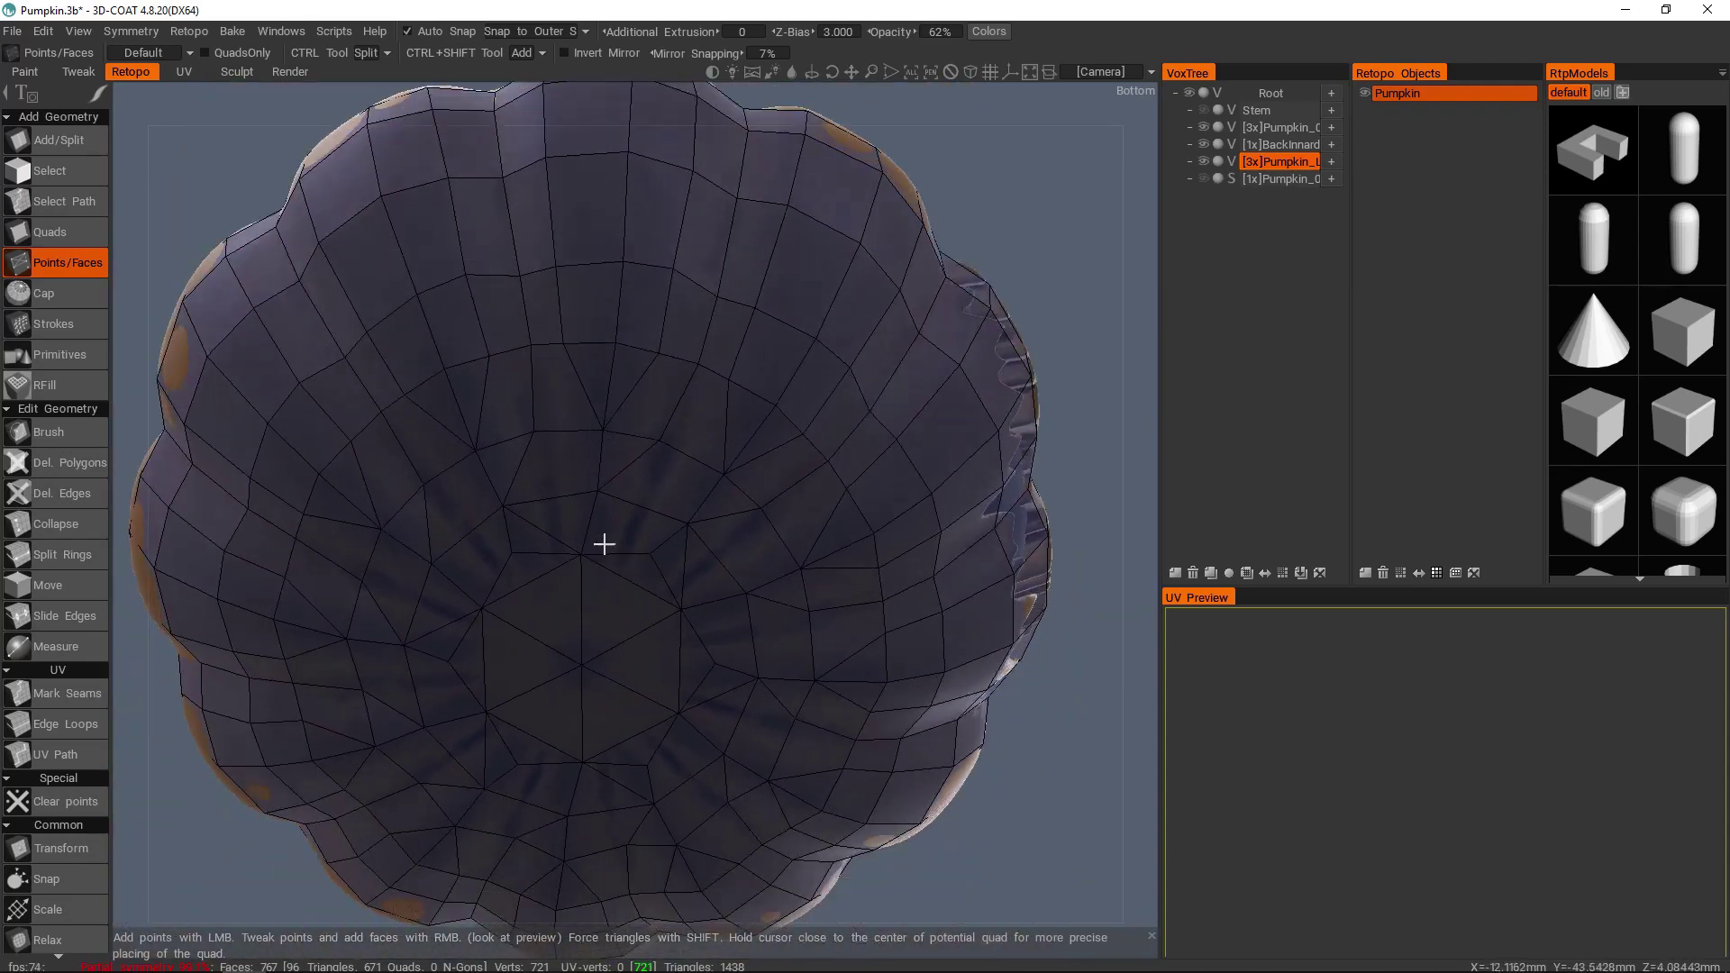
alt+middle_drag(603, 544, 635, 397)
scroll(635, 397, up, 3)
alt+drag(636, 397, 657, 351)
middle_drag(657, 352, 646, 457)
drag(647, 457, 649, 519)
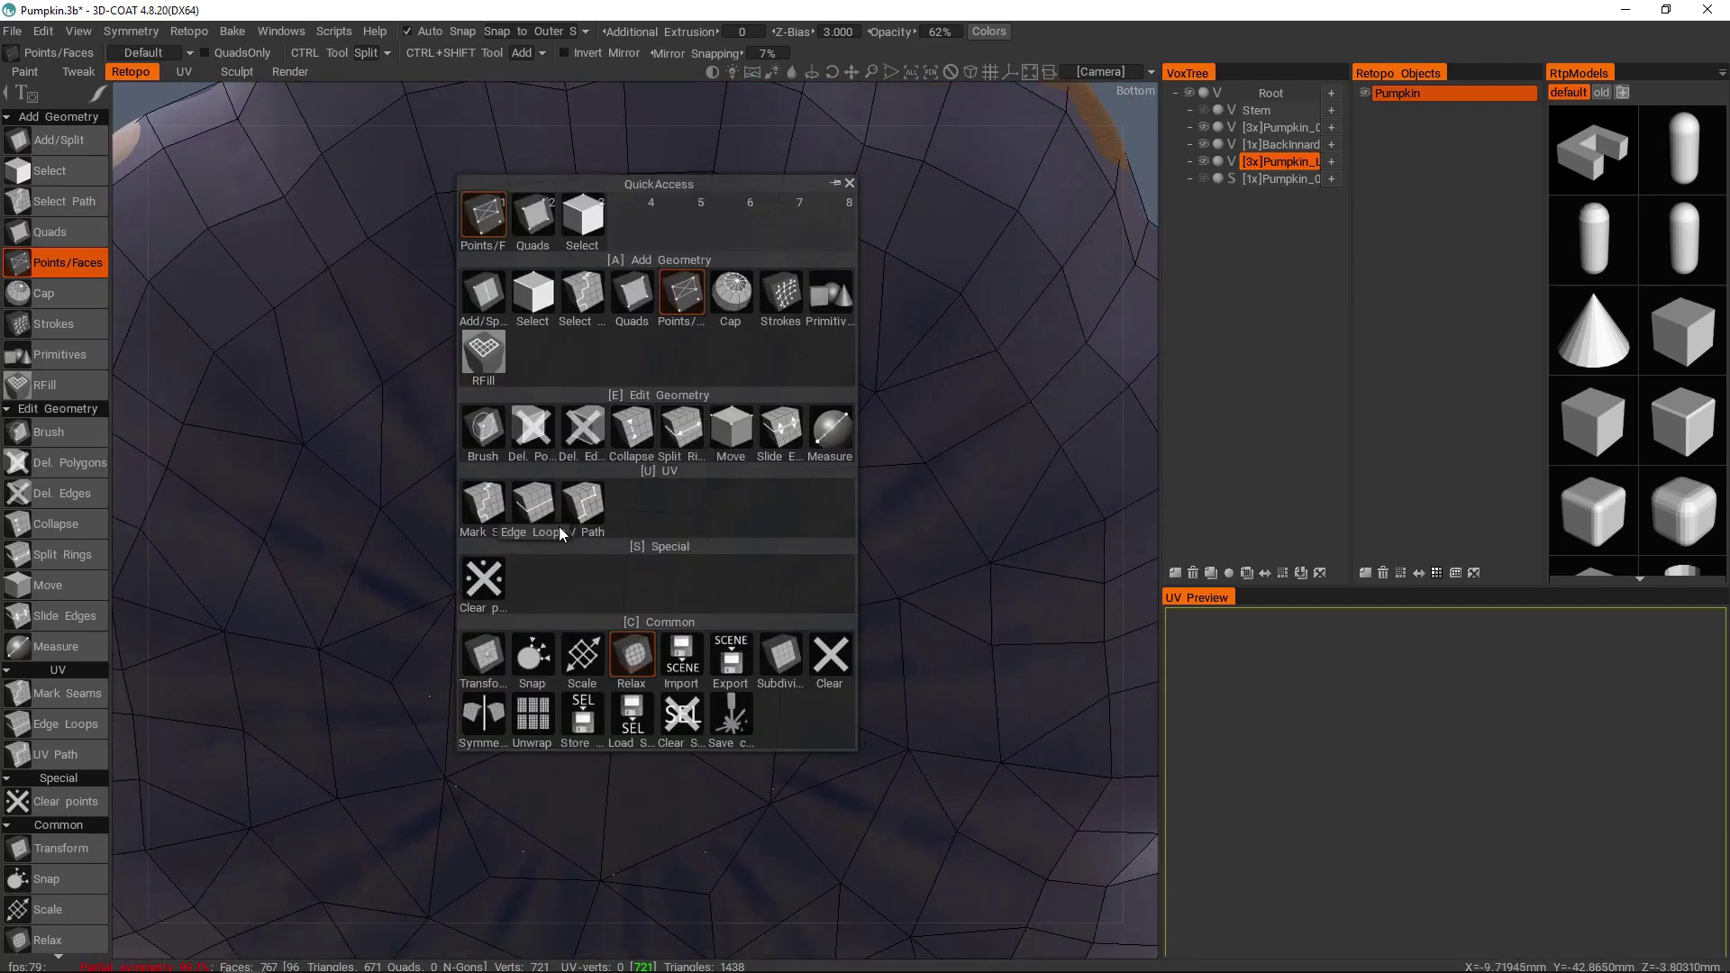
click(586, 439)
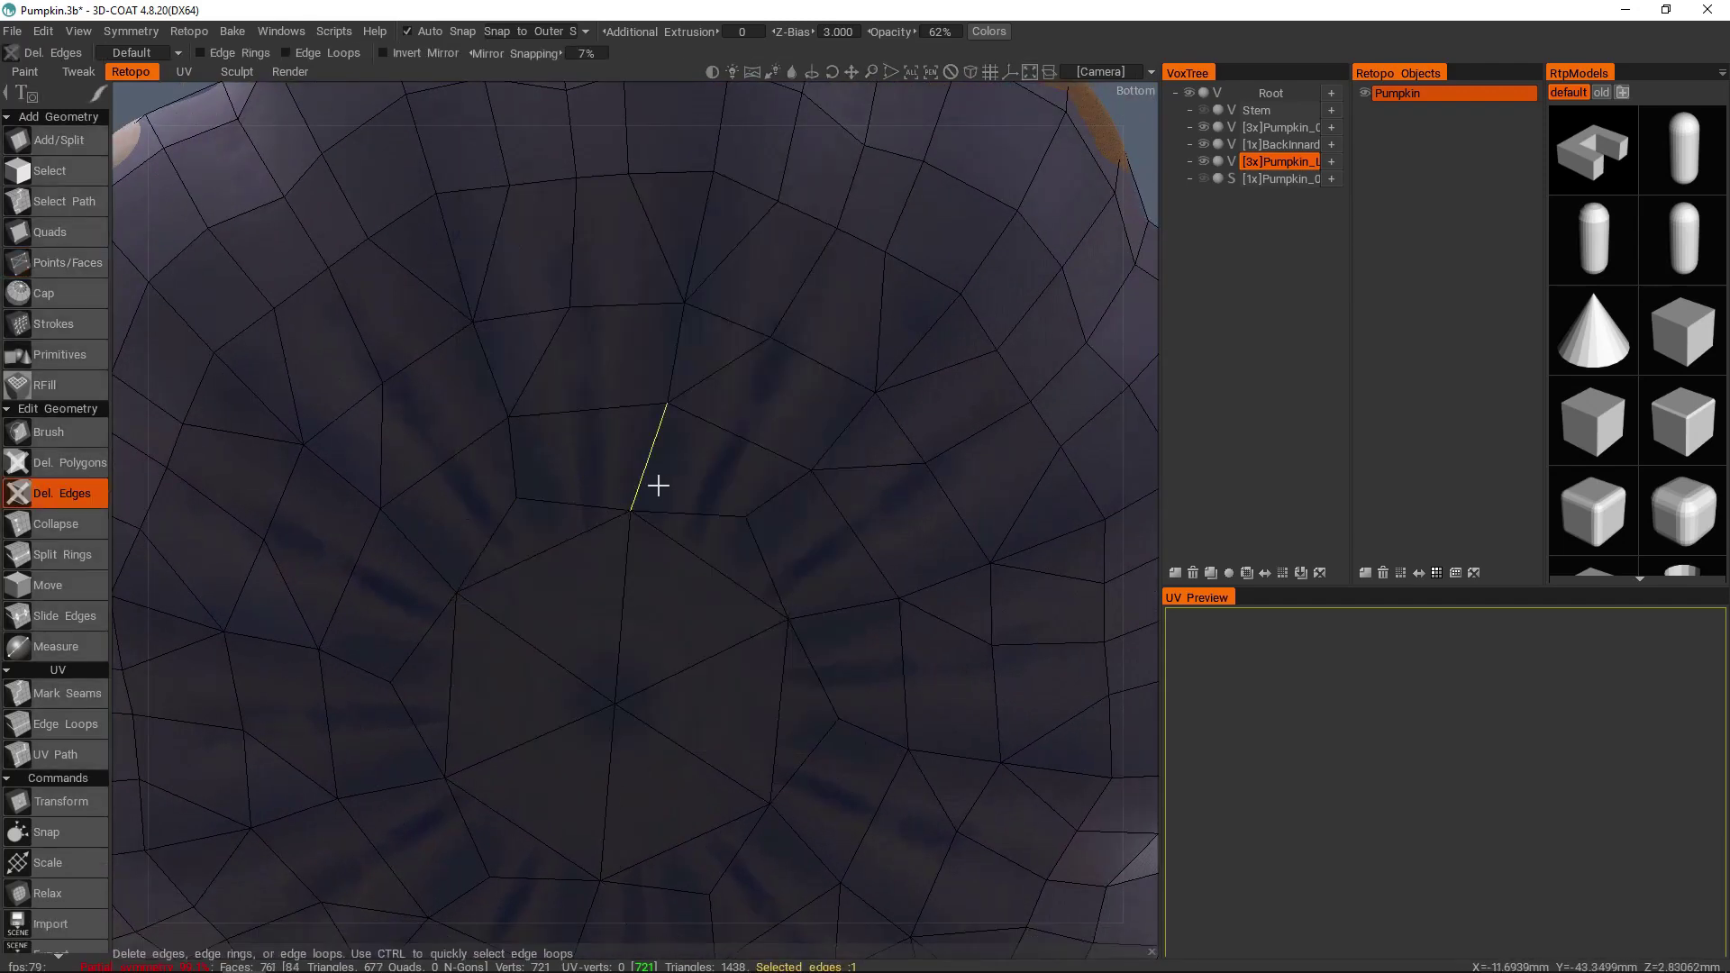
scroll(626, 432, down, 5)
right_drag(637, 482, 644, 530)
alt+drag(644, 531, 645, 505)
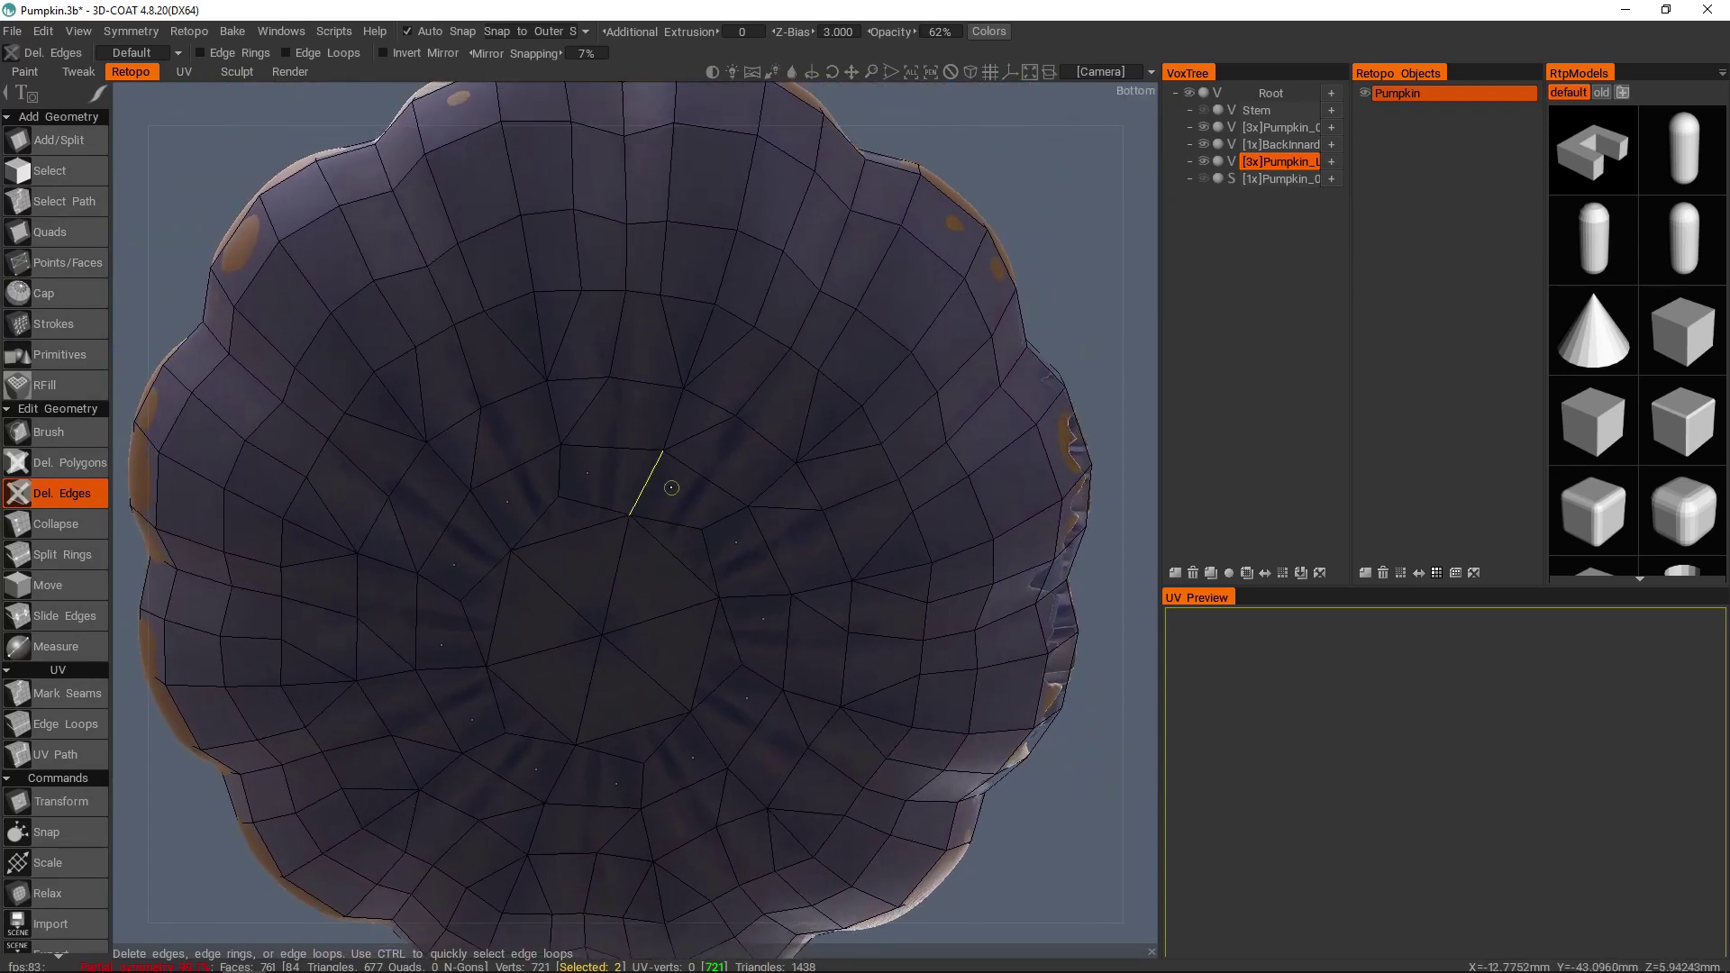
- Show the Stem sculpt volume on top of the retopologized pumpkin
key(s)
click(662, 430)
scroll(763, 370, down, 5)
alt+drag(764, 369, 766, 605)
alt+middle_drag(744, 429, 755, 540)
alt+drag(755, 540, 765, 636)
alt+right_drag(766, 636, 741, 549)
alt+middle_drag(742, 549, 631, 635)
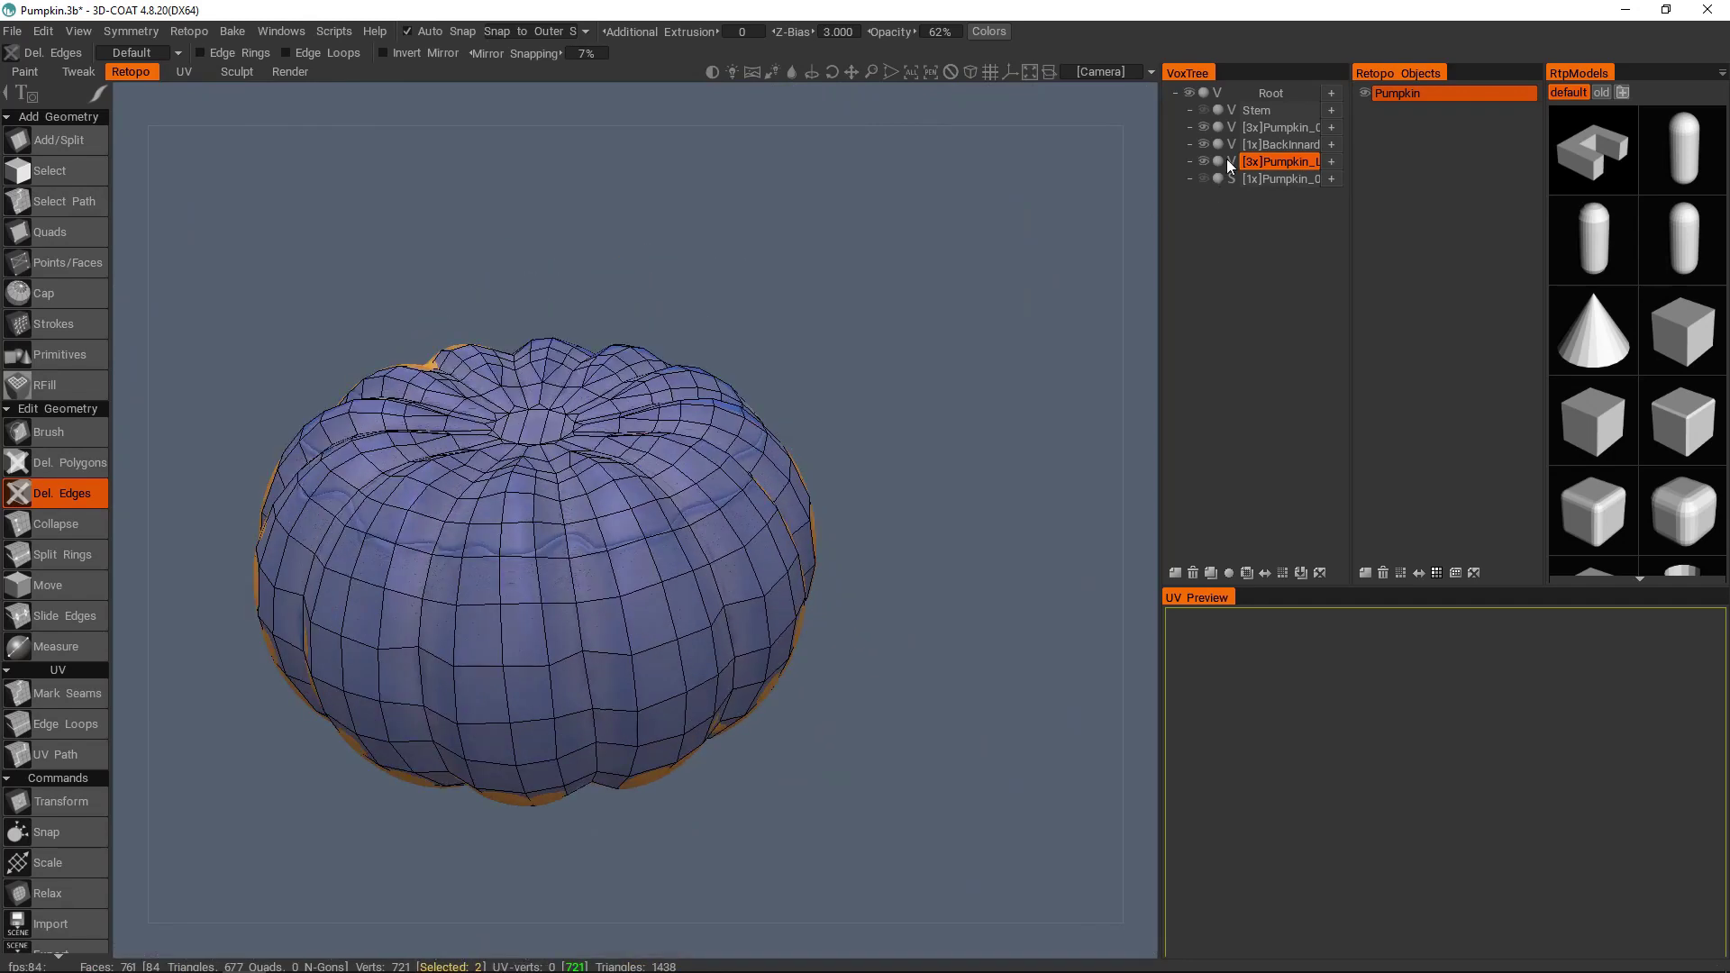
click(1204, 111)
- Add a new retopo group and name it Stem
click(1365, 573)
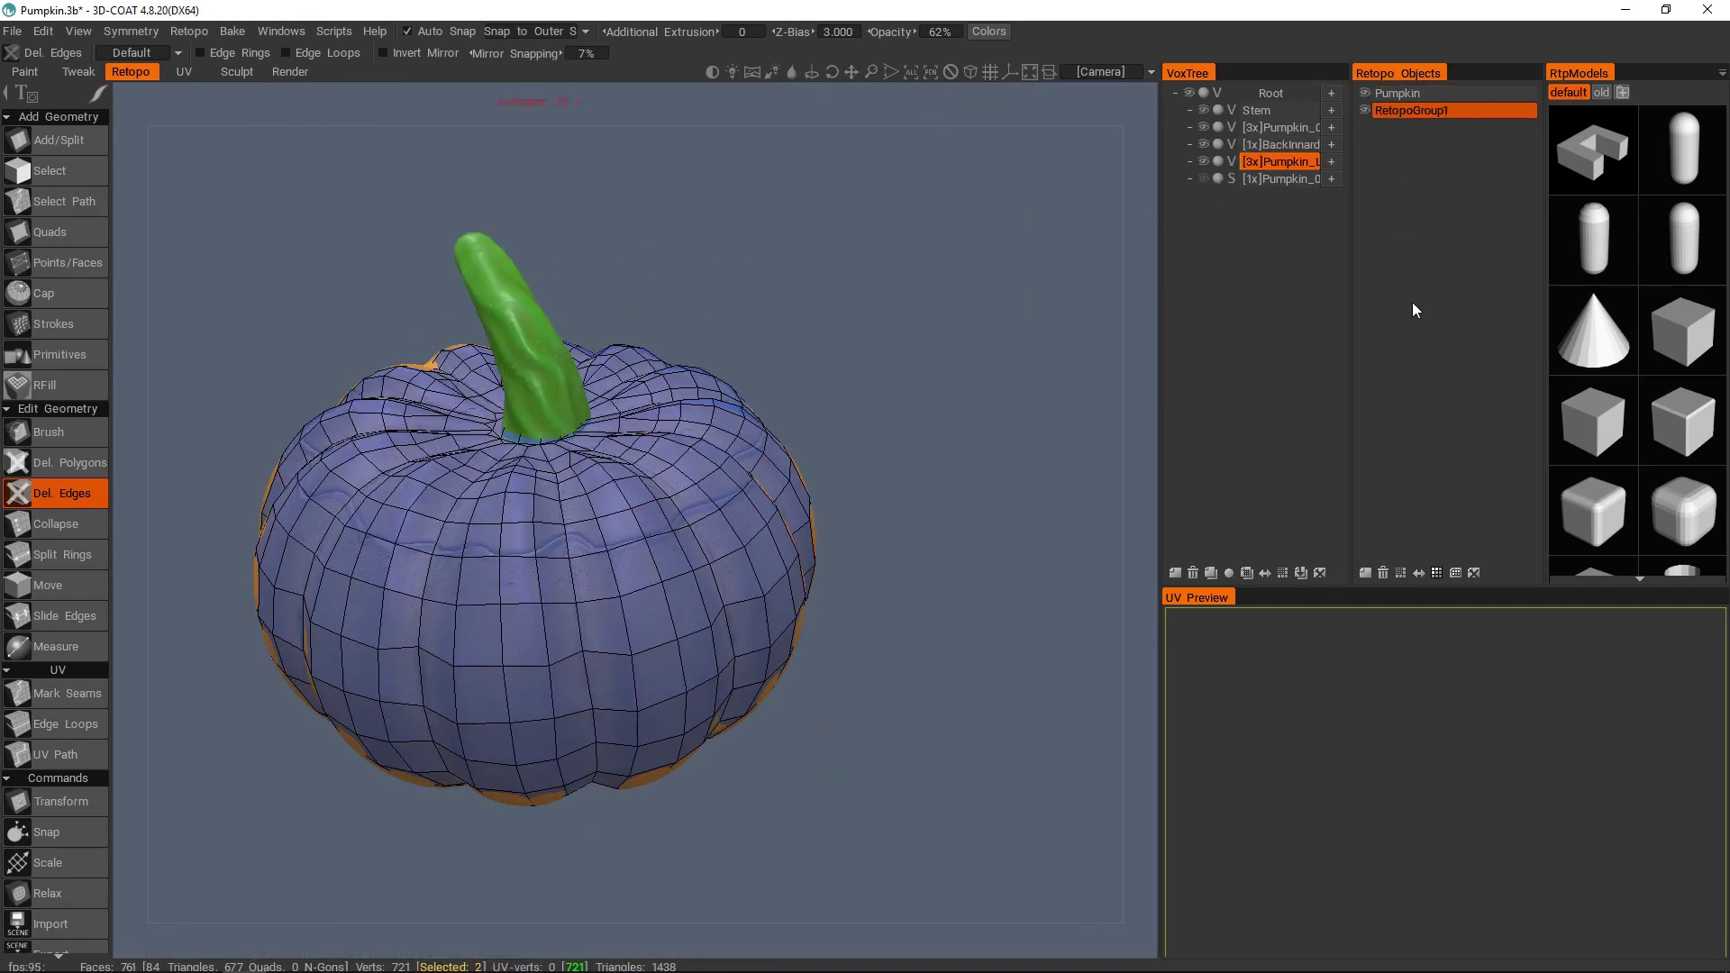
double_click(1420, 111)
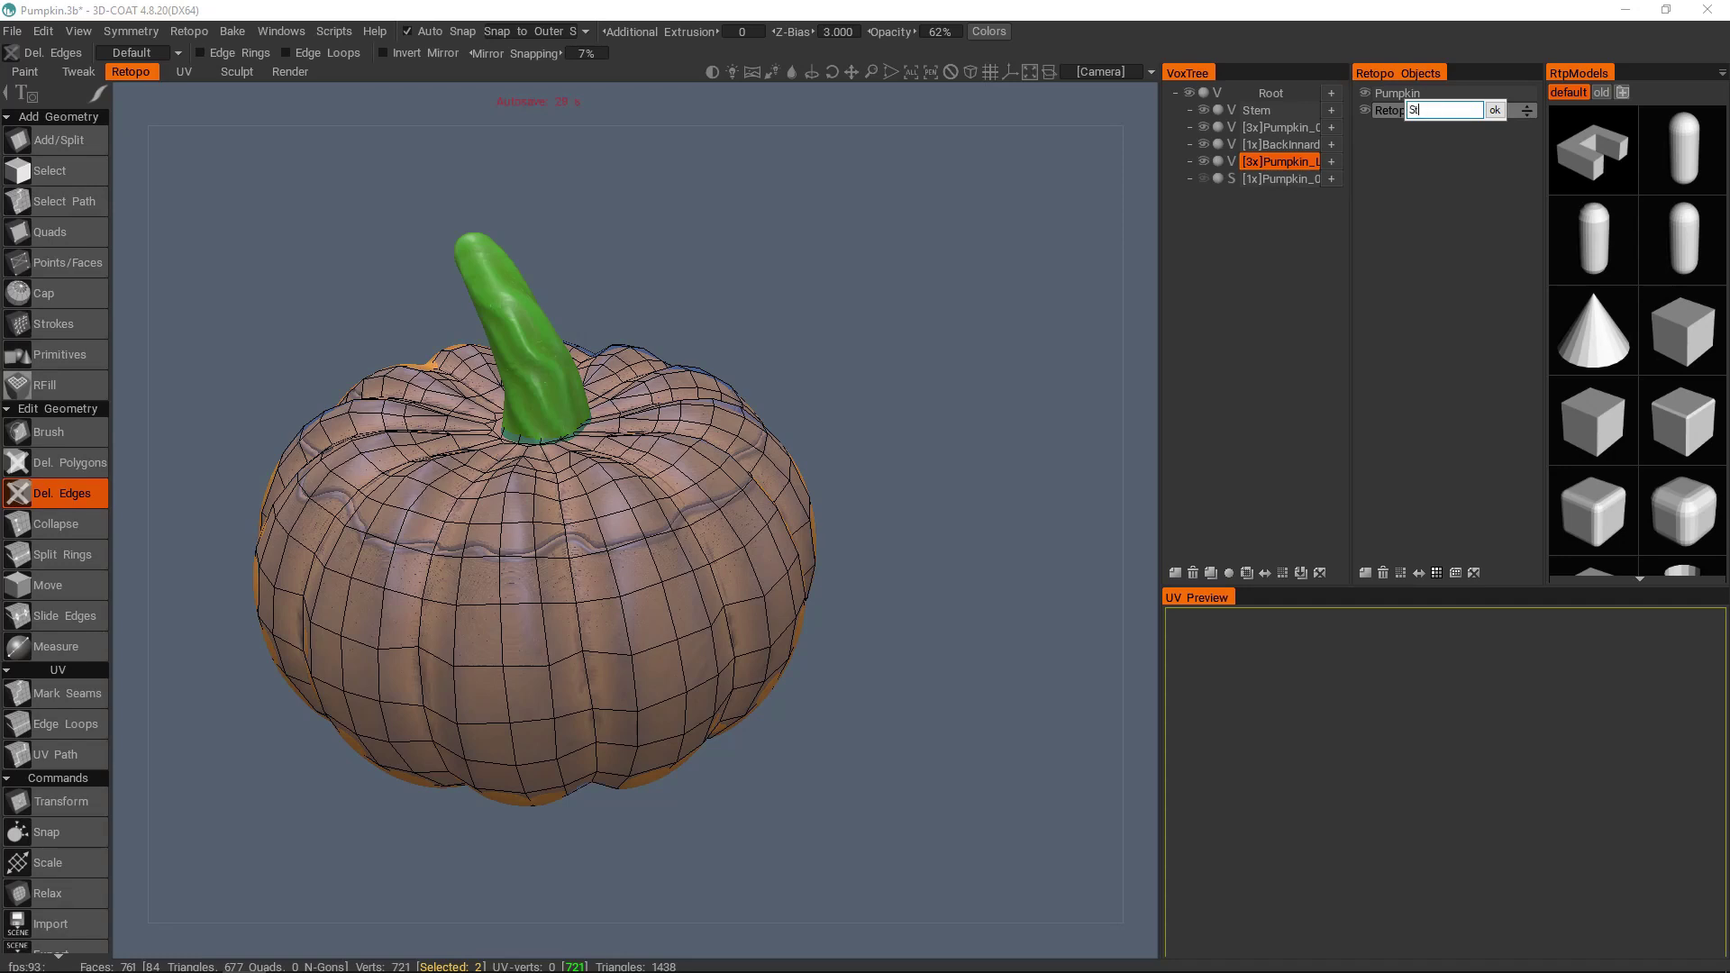
text(Stem)
key(Return)
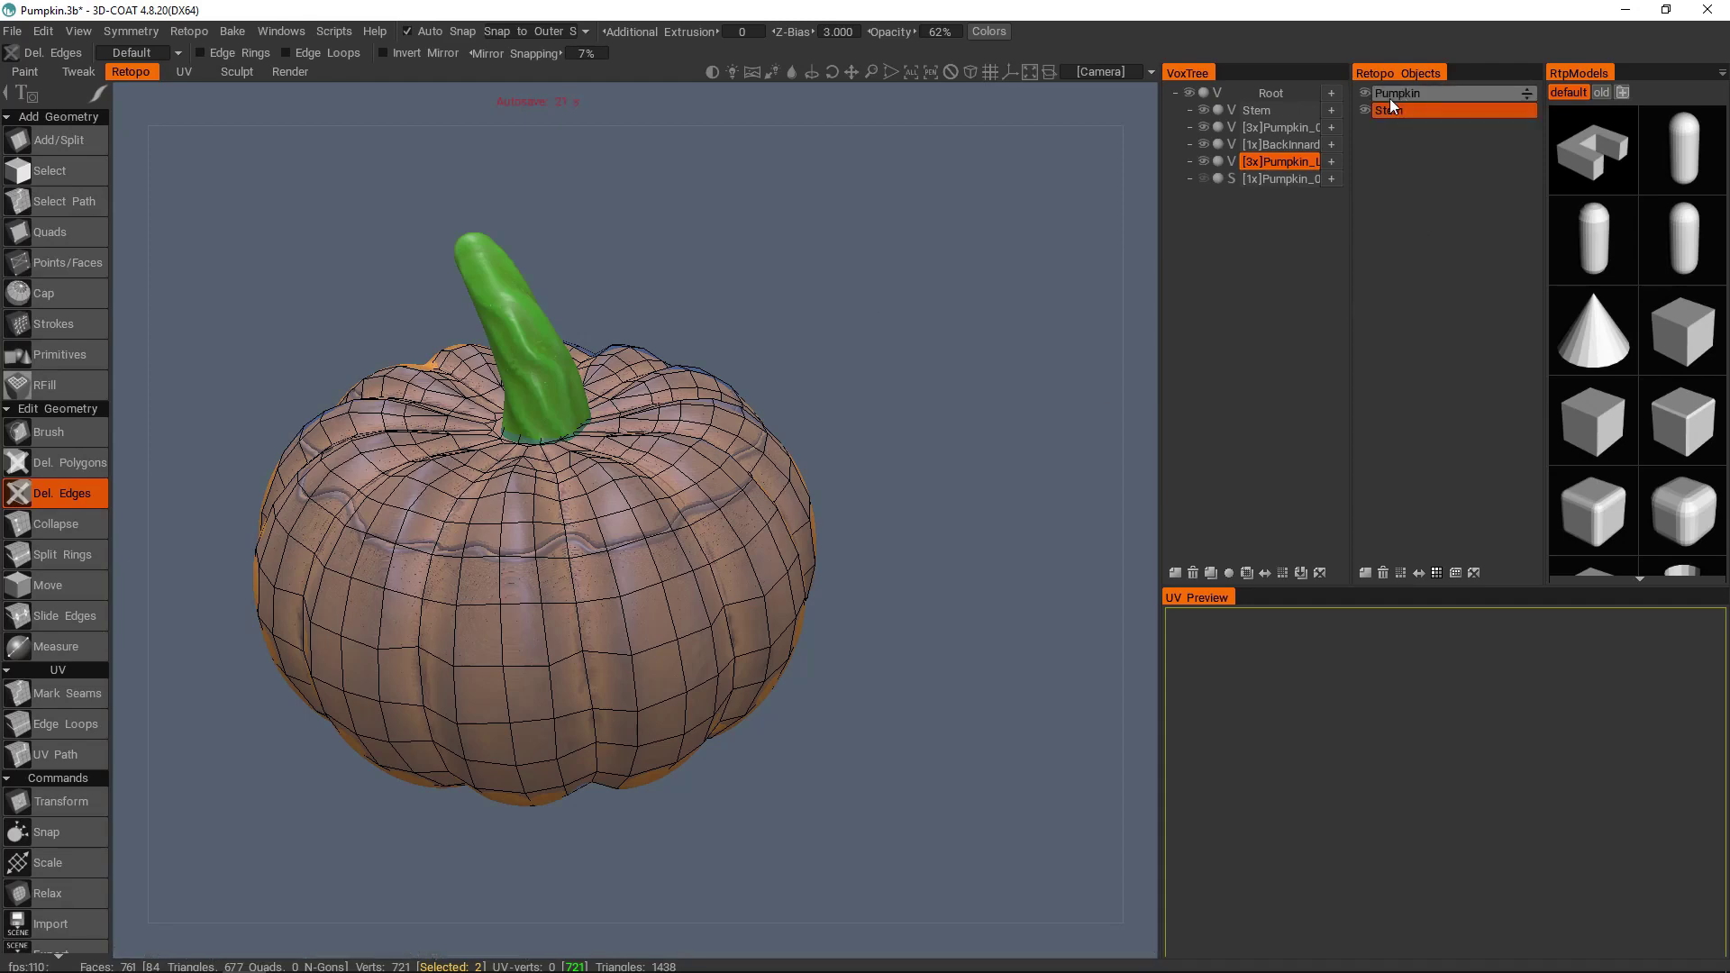
- Hide the Pumpkin retopo group and make the Stem group the active one
click(1365, 93)
alt+middle_drag(652, 349, 702, 435)
alt+right_drag(703, 434, 699, 469)
alt+drag(699, 469, 796, 359)
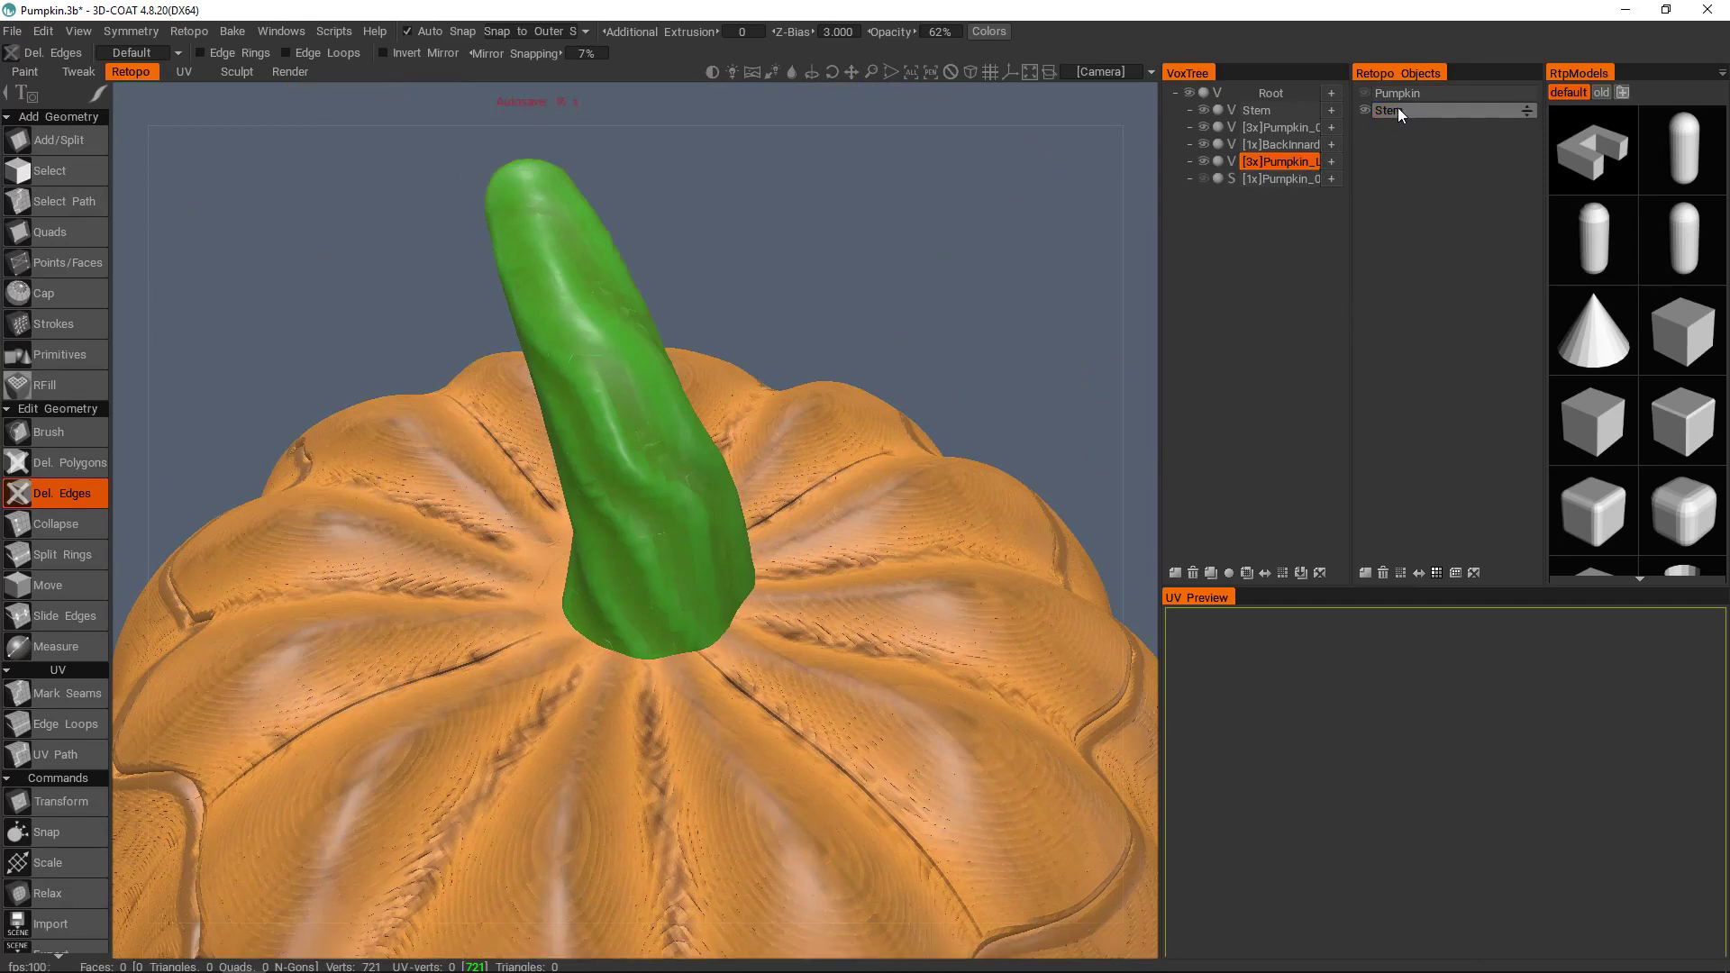
key(Return)
alt+right_drag(901, 379, 838, 451)
alt+drag(838, 450, 870, 434)
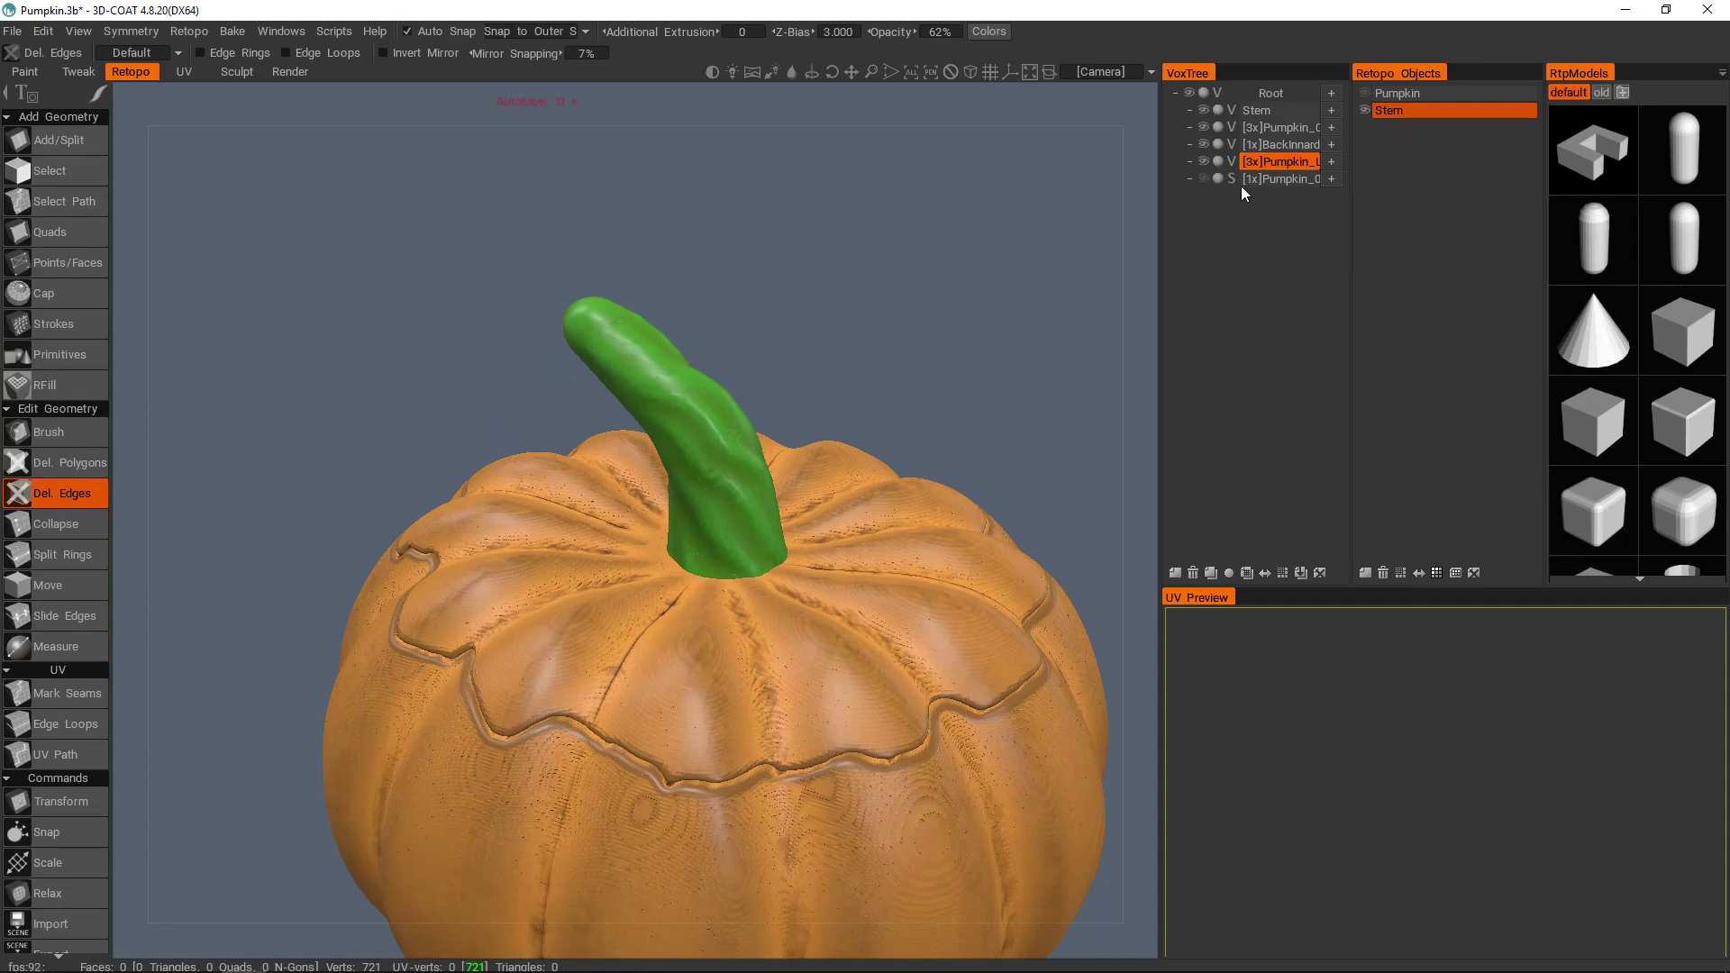
- Hide the three visible pumpkin sculpt volumes to isolate the stem
click(1203, 159)
click(1204, 143)
click(1204, 127)
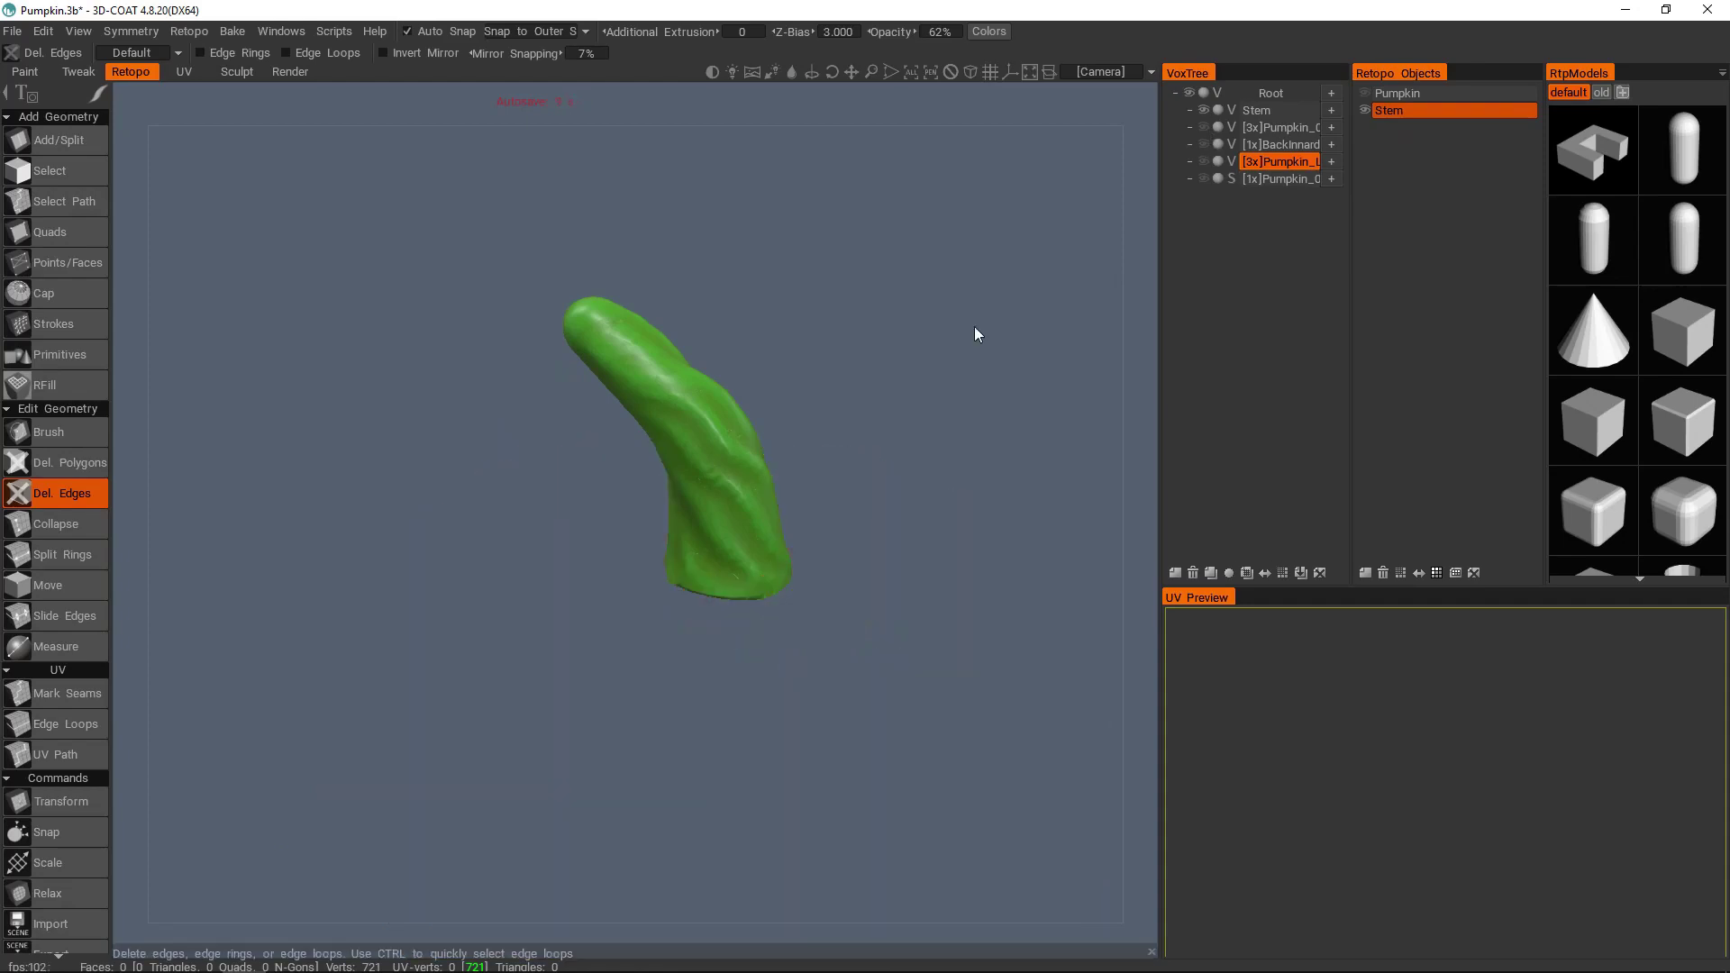
alt+right_drag(901, 383, 757, 487)
alt+drag(757, 487, 792, 456)
alt+middle_drag(979, 364, 890, 403)
alt+right_drag(890, 402, 655, 510)
alt+drag(656, 510, 711, 485)
- Draw cross-section slices with the Strokes tool across the stem at intervals from its base to its tip
key(space)
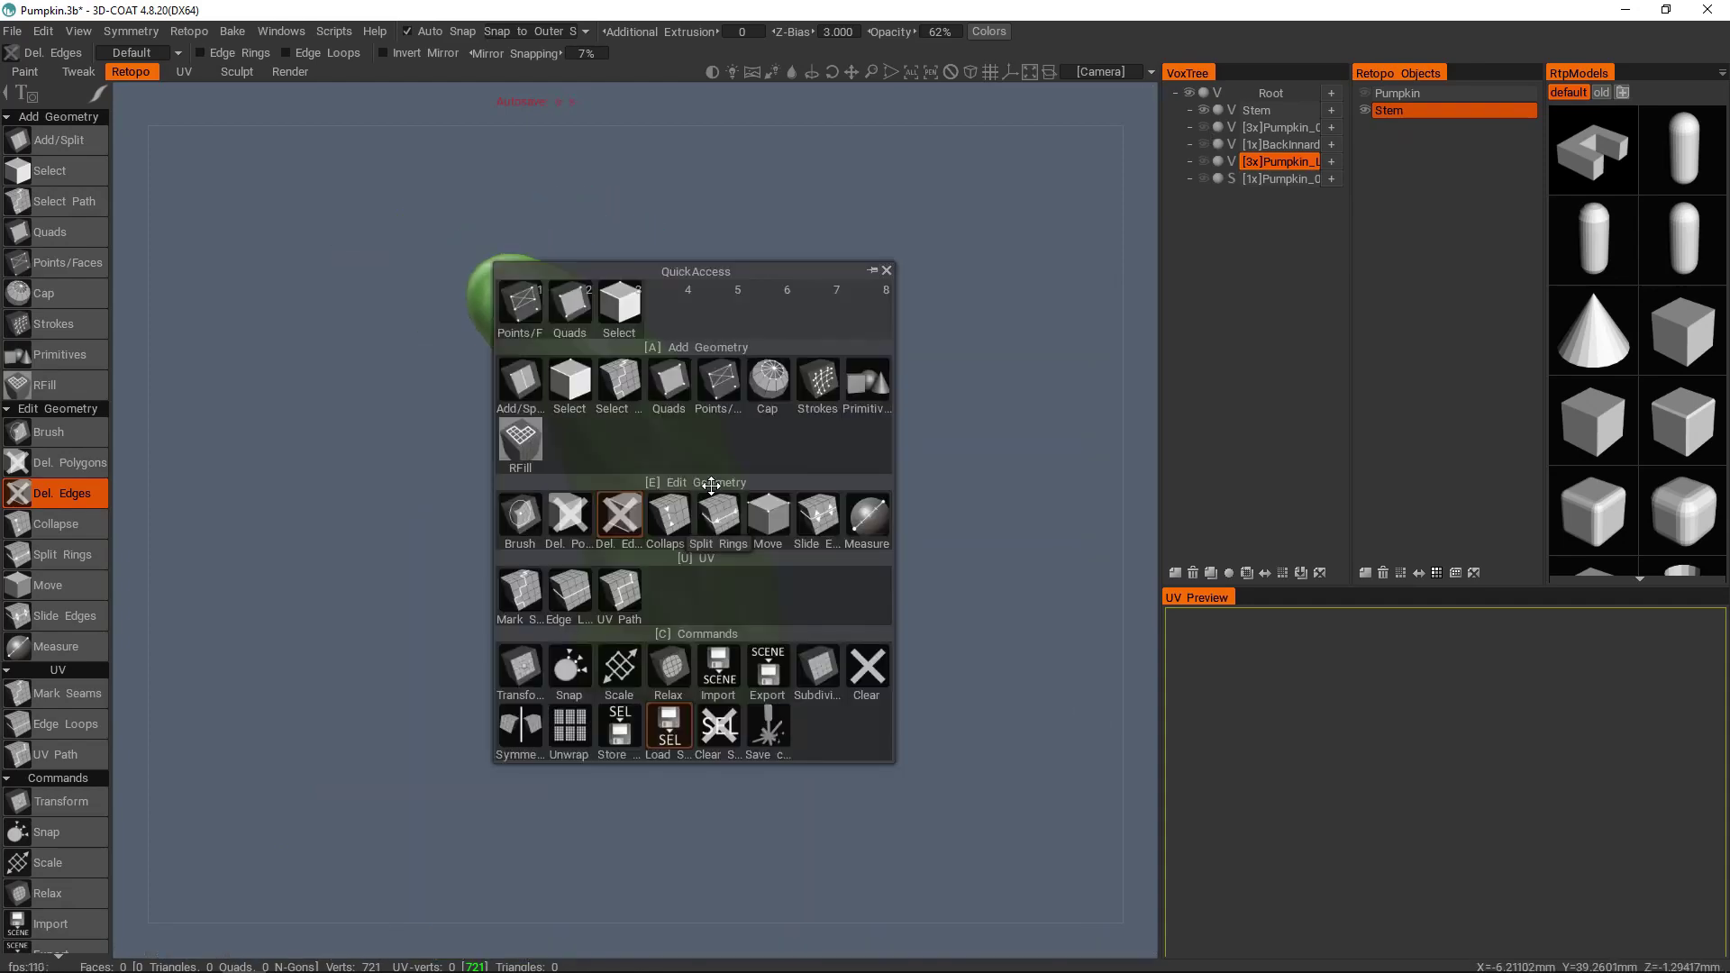
click(824, 383)
middle_drag(789, 510, 550, 599)
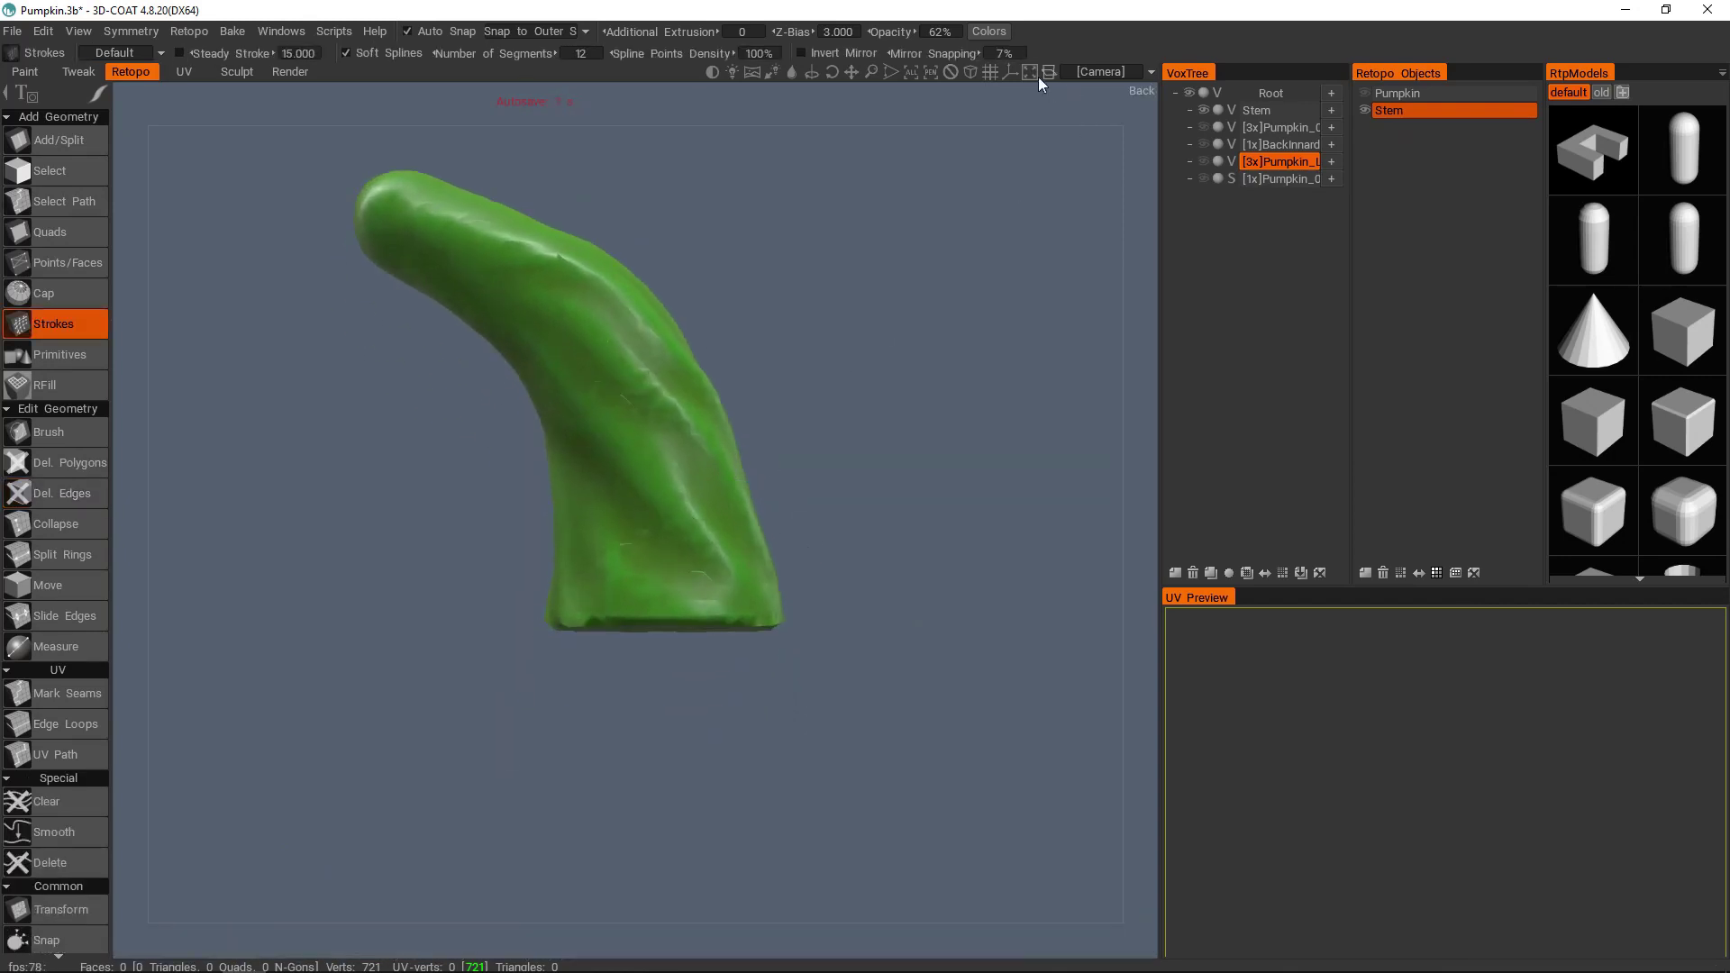
middle_drag(919, 207, 588, 677)
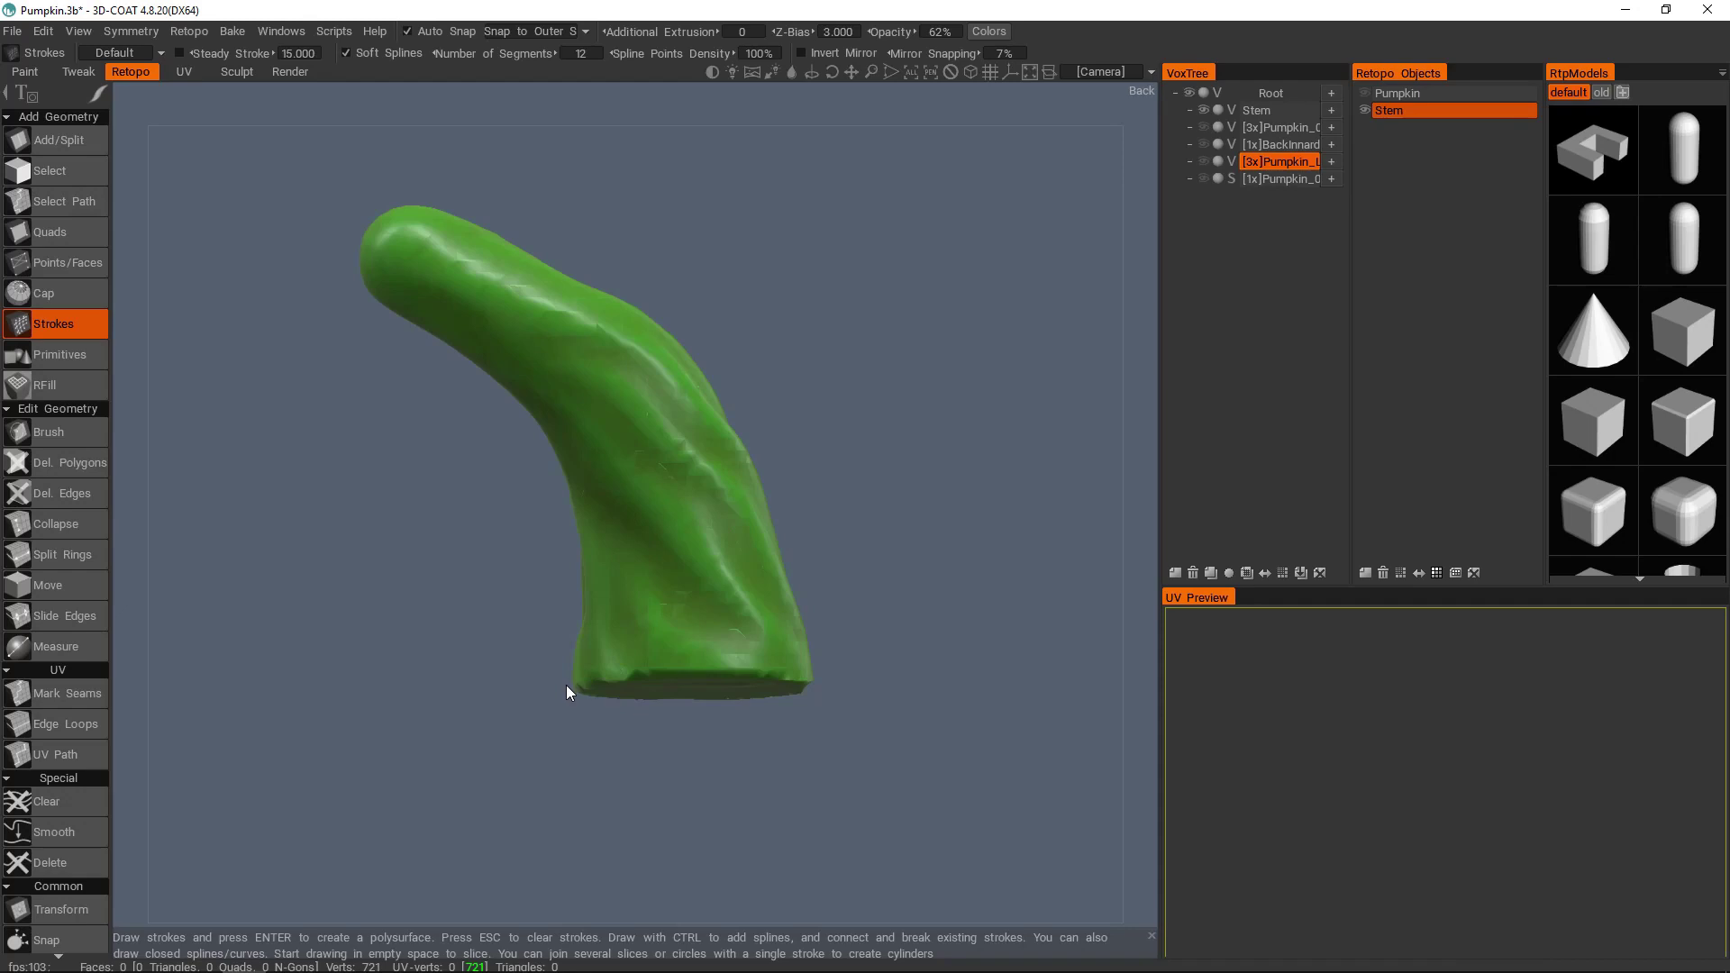
drag(558, 685, 843, 685)
mouse_move(722, 649)
middle_down()
mouse_move(842, 559)
mouse_move(847, 573)
middle_up()
click(701, 694)
drag(840, 668, 539, 668)
drag(577, 582, 780, 555)
drag(735, 434, 566, 494)
drag(362, 307, 362, 307)
mouse_move(369, 293)
middle_down()
mouse_move(486, 358)
mouse_move(383, 305)
middle_up()
- Join the slices with one lengthwise stroke from tip to base and generate the stem surface with 8 segments
drag(398, 246, 496, 285)
drag(704, 657, 704, 685)
mouse_move(712, 631)
alt+mouse_down()
mouse_move(975, 515)
mouse_move(910, 490)
mouse_move(652, 494)
alt+mouse_up()
alt+right_drag(652, 495, 688, 451)
mouse_move(688, 451)
alt+middle_down()
mouse_move(760, 522)
mouse_move(927, 505)
mouse_move(502, 78)
alt+middle_up()
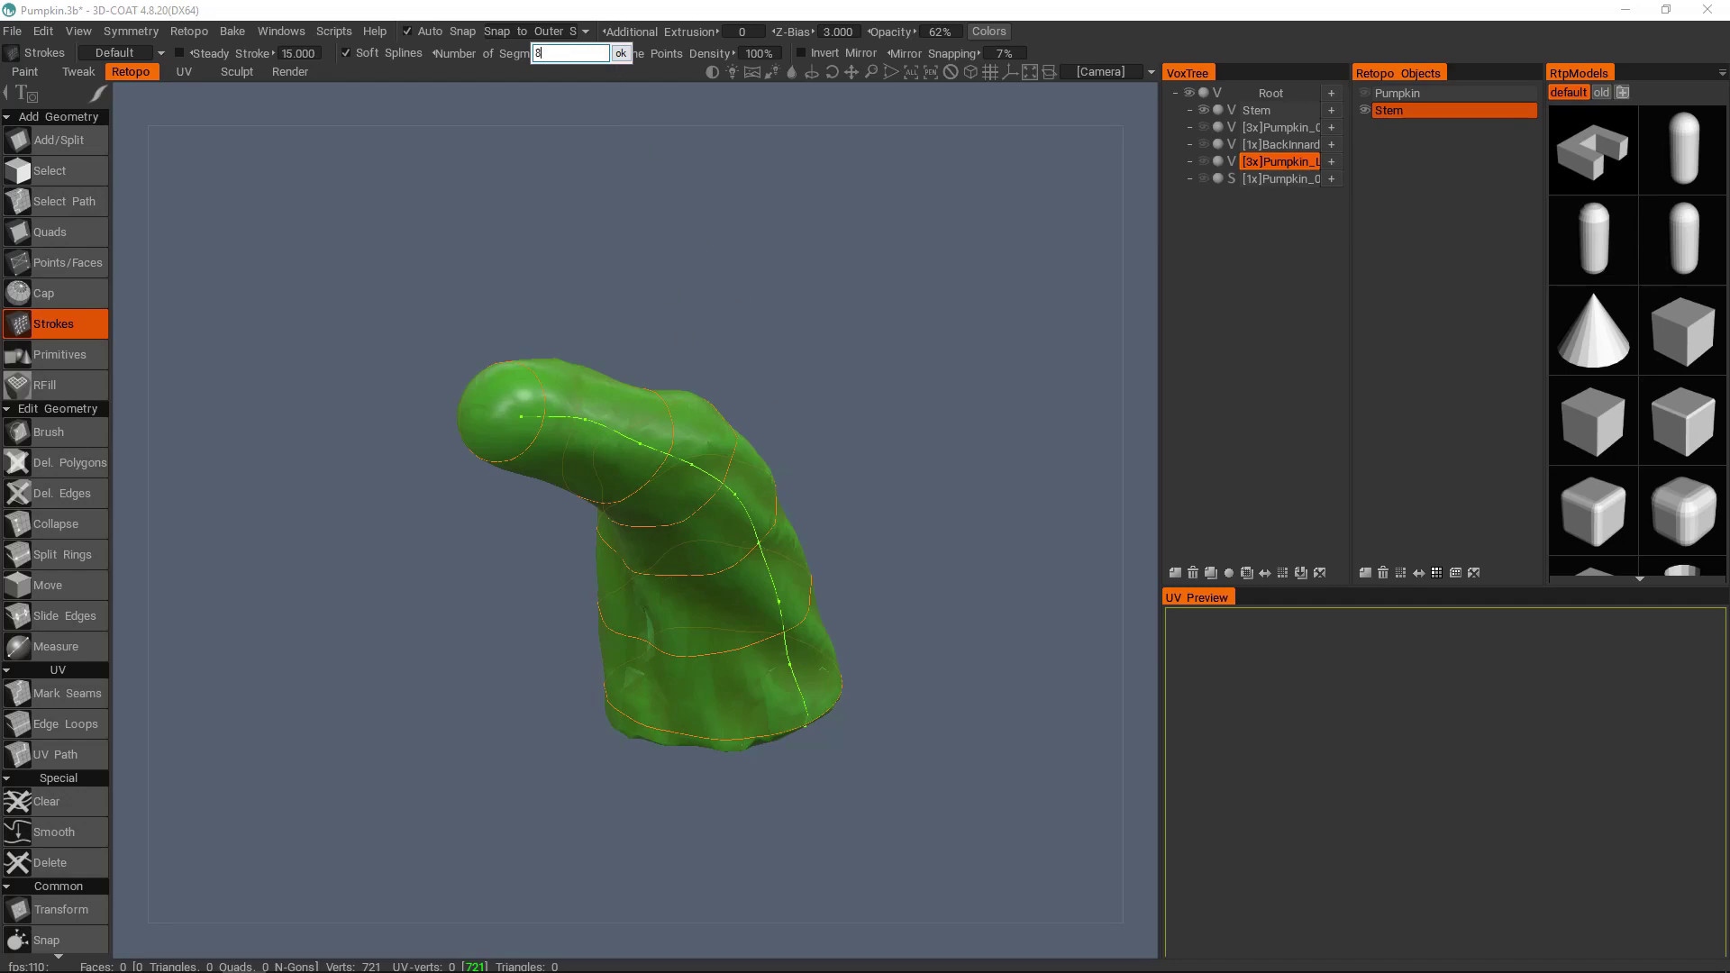
key(Return)
key(Return)
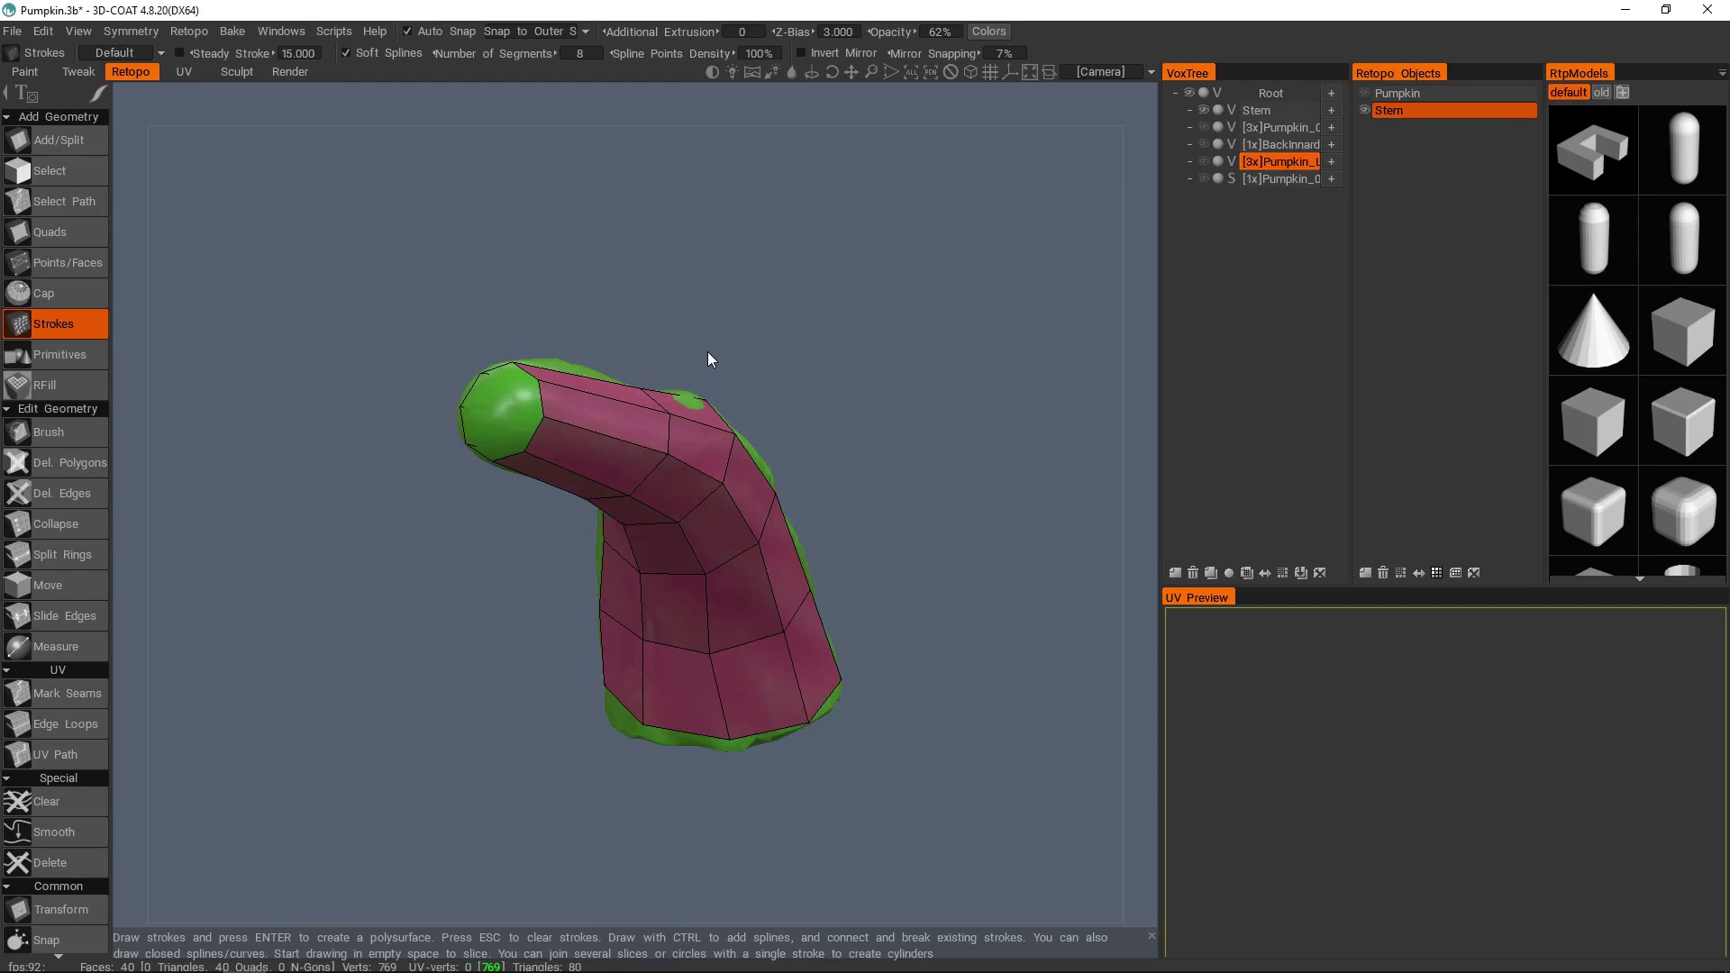
- Try to close the opening at the stem's tip with the Cap tool
scroll(707, 572, down, 2)
alt+drag(706, 572, 1019, 544)
scroll(739, 549, down, 2)
middle_drag(1021, 552, 696, 649)
alt+drag(693, 642, 684, 518)
middle_drag(701, 520, 699, 540)
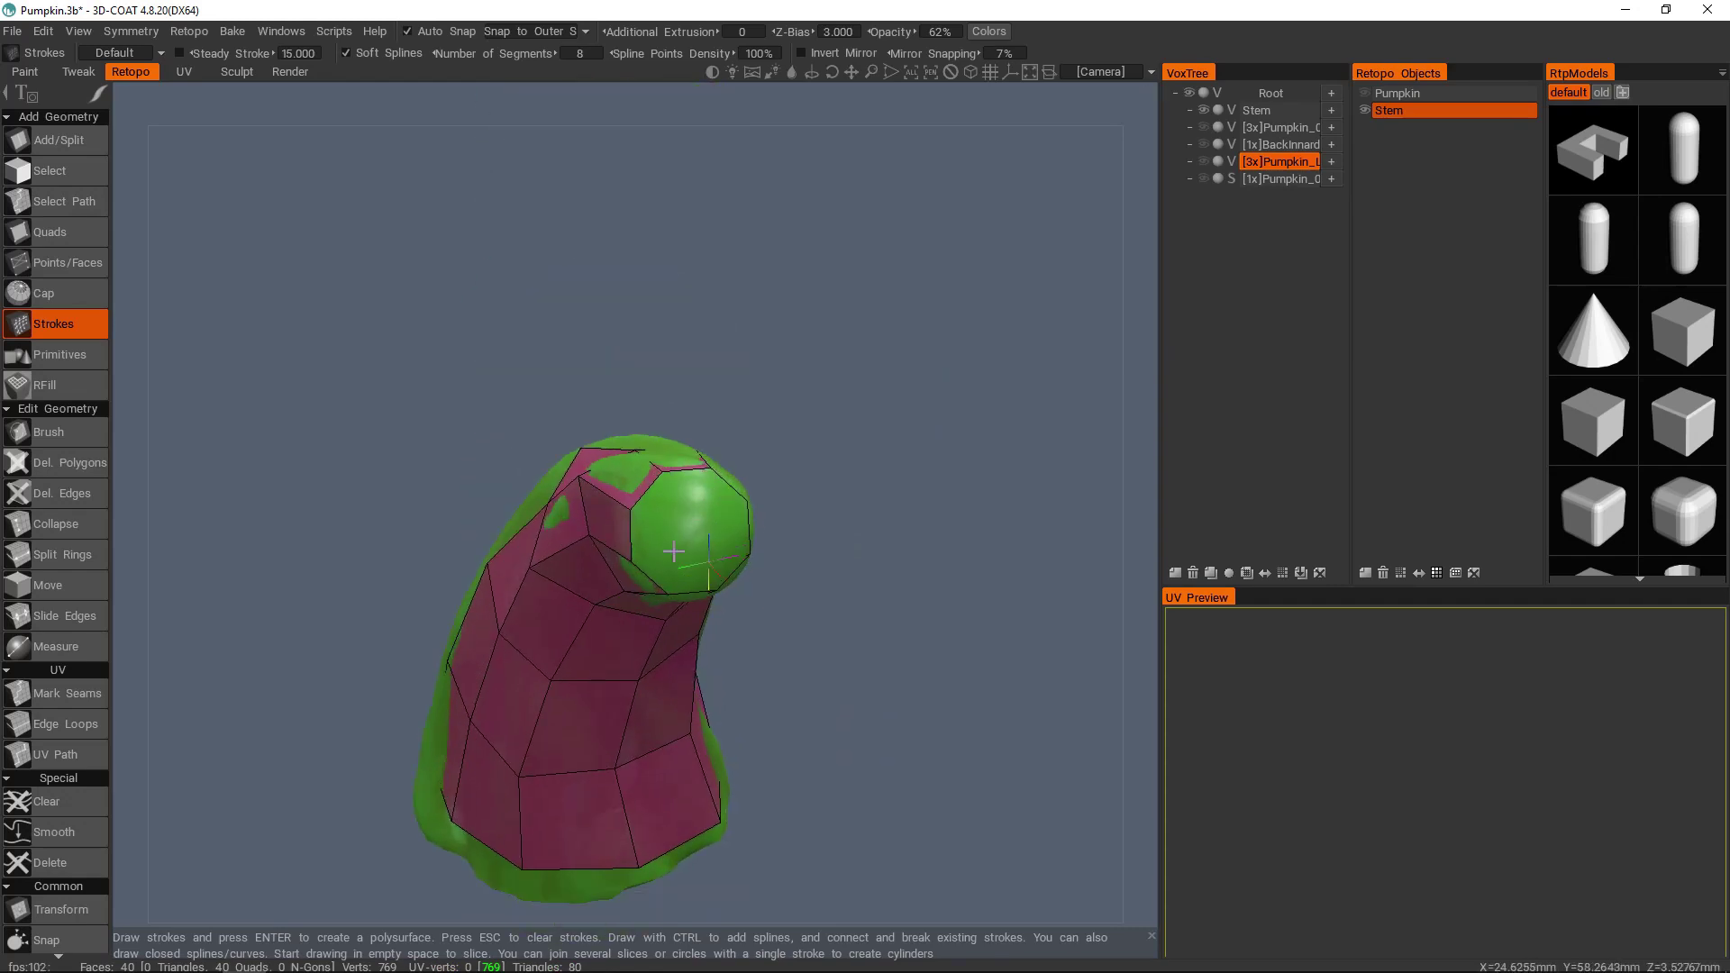
key(space)
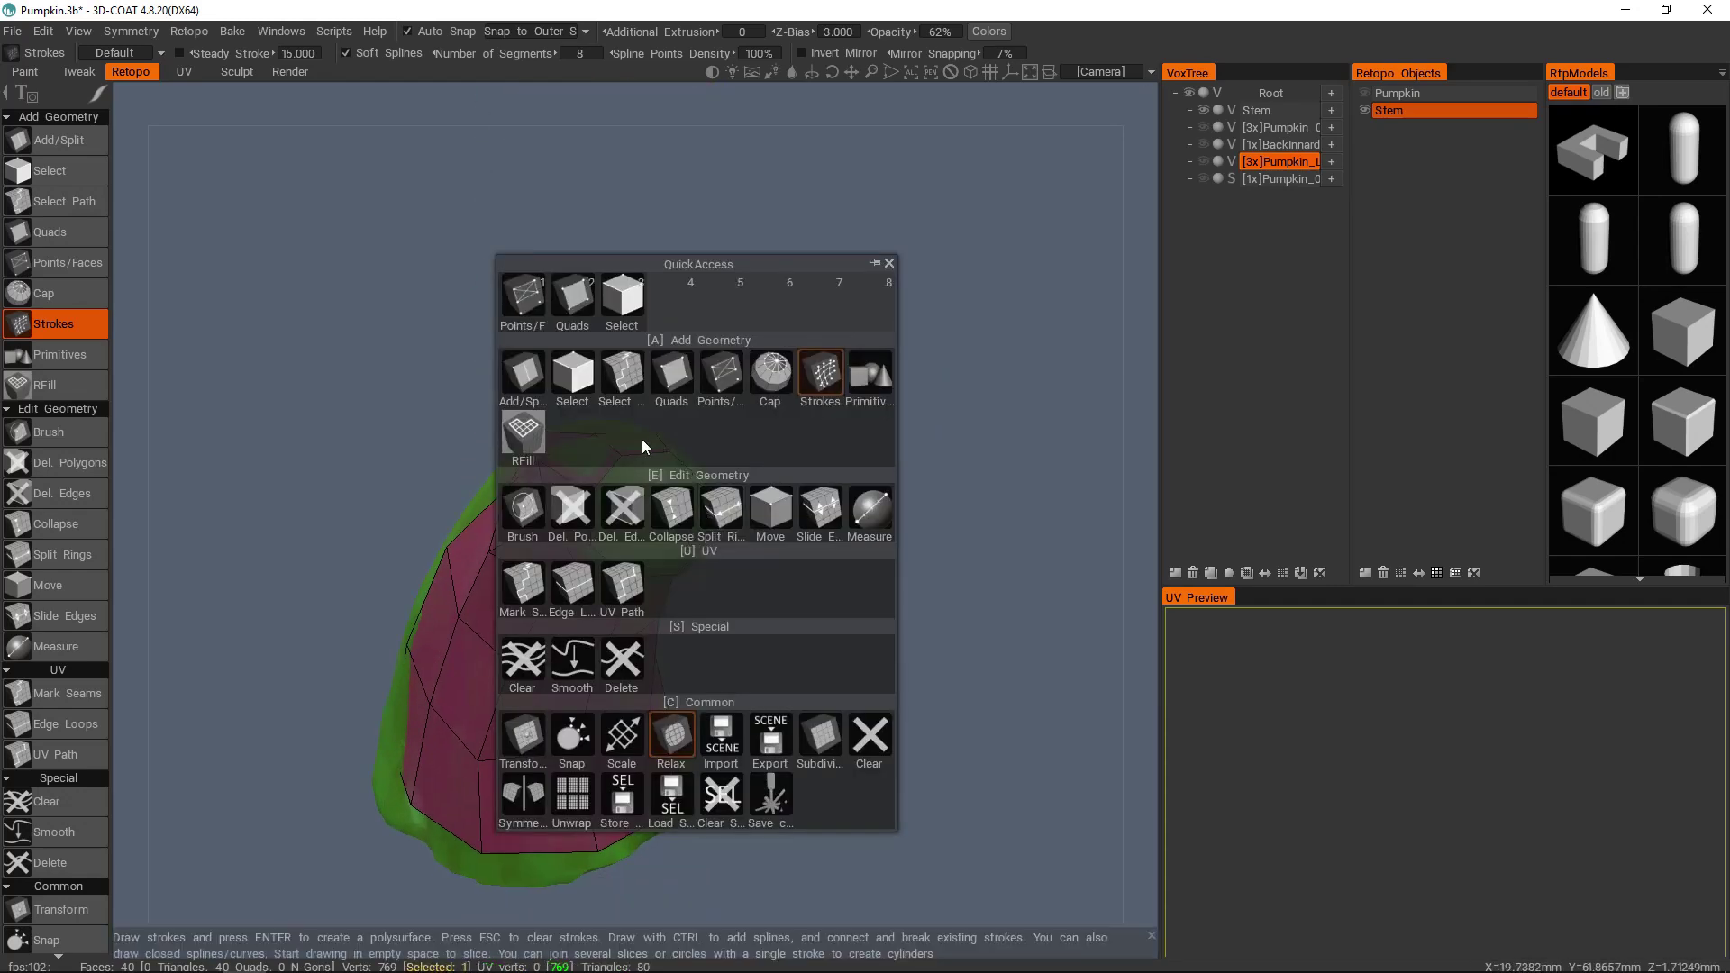
click(526, 433)
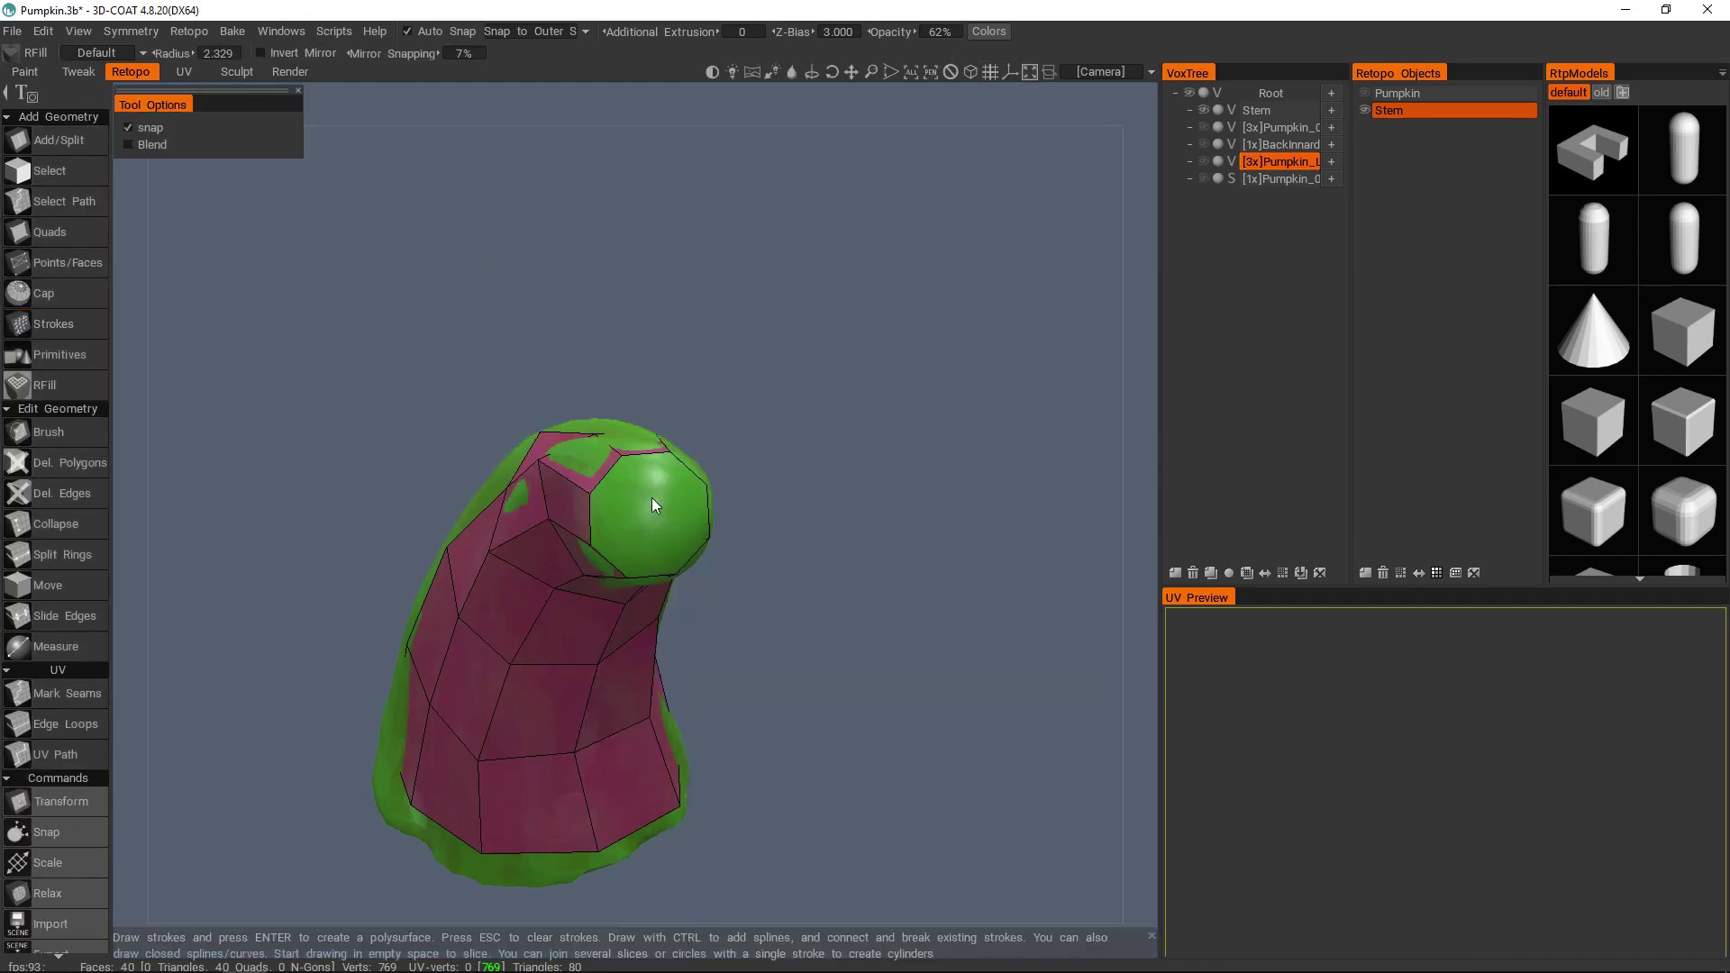
middle_drag(666, 515, 714, 456)
key(space)
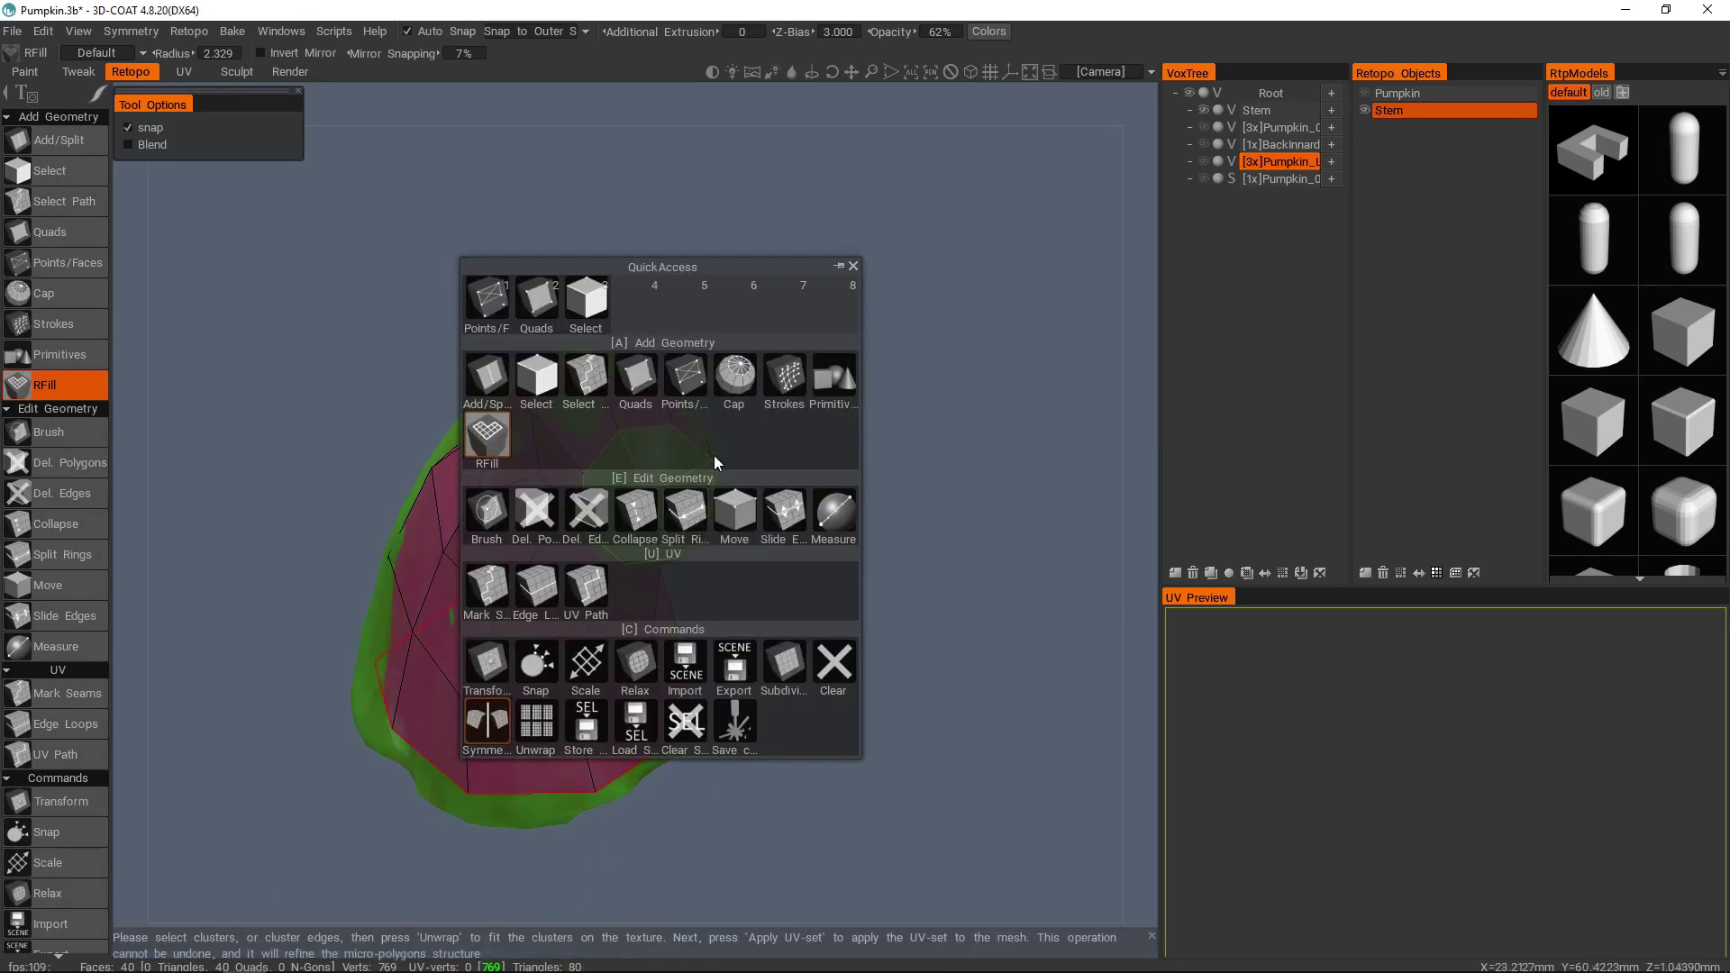
click(729, 382)
middle_drag(639, 512, 733, 532)
click(652, 498)
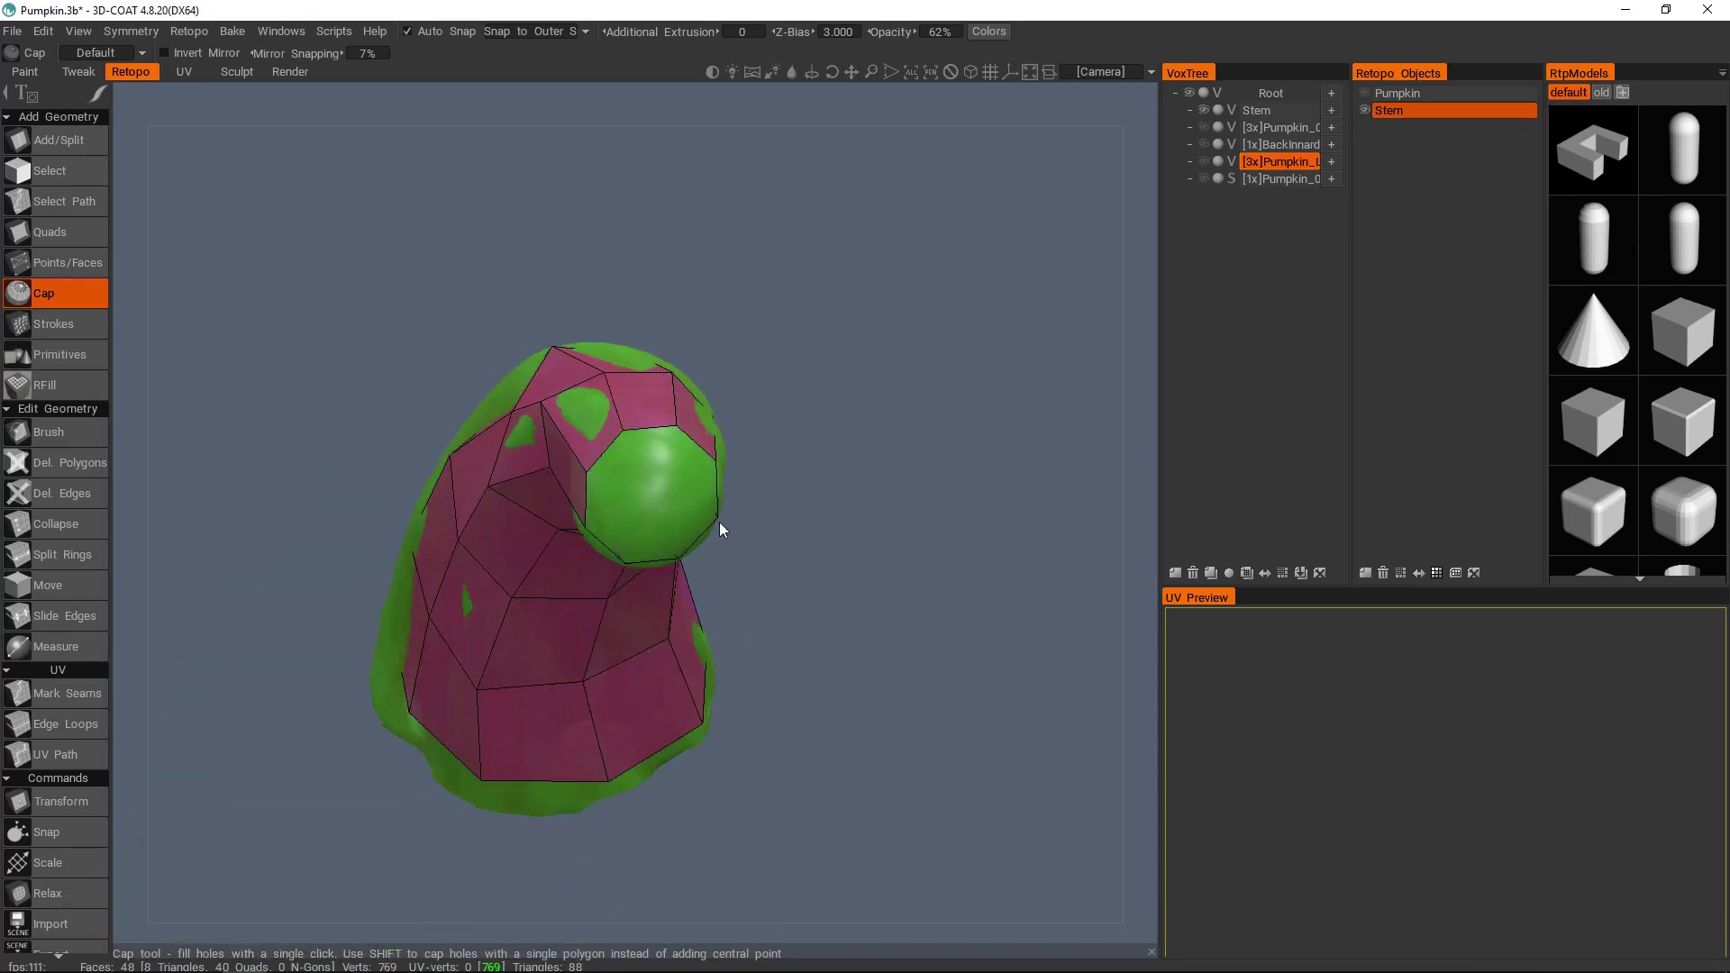
- Remove the trial cap, cap the stem's tip opening once more and undo it
key(space)
click(541, 428)
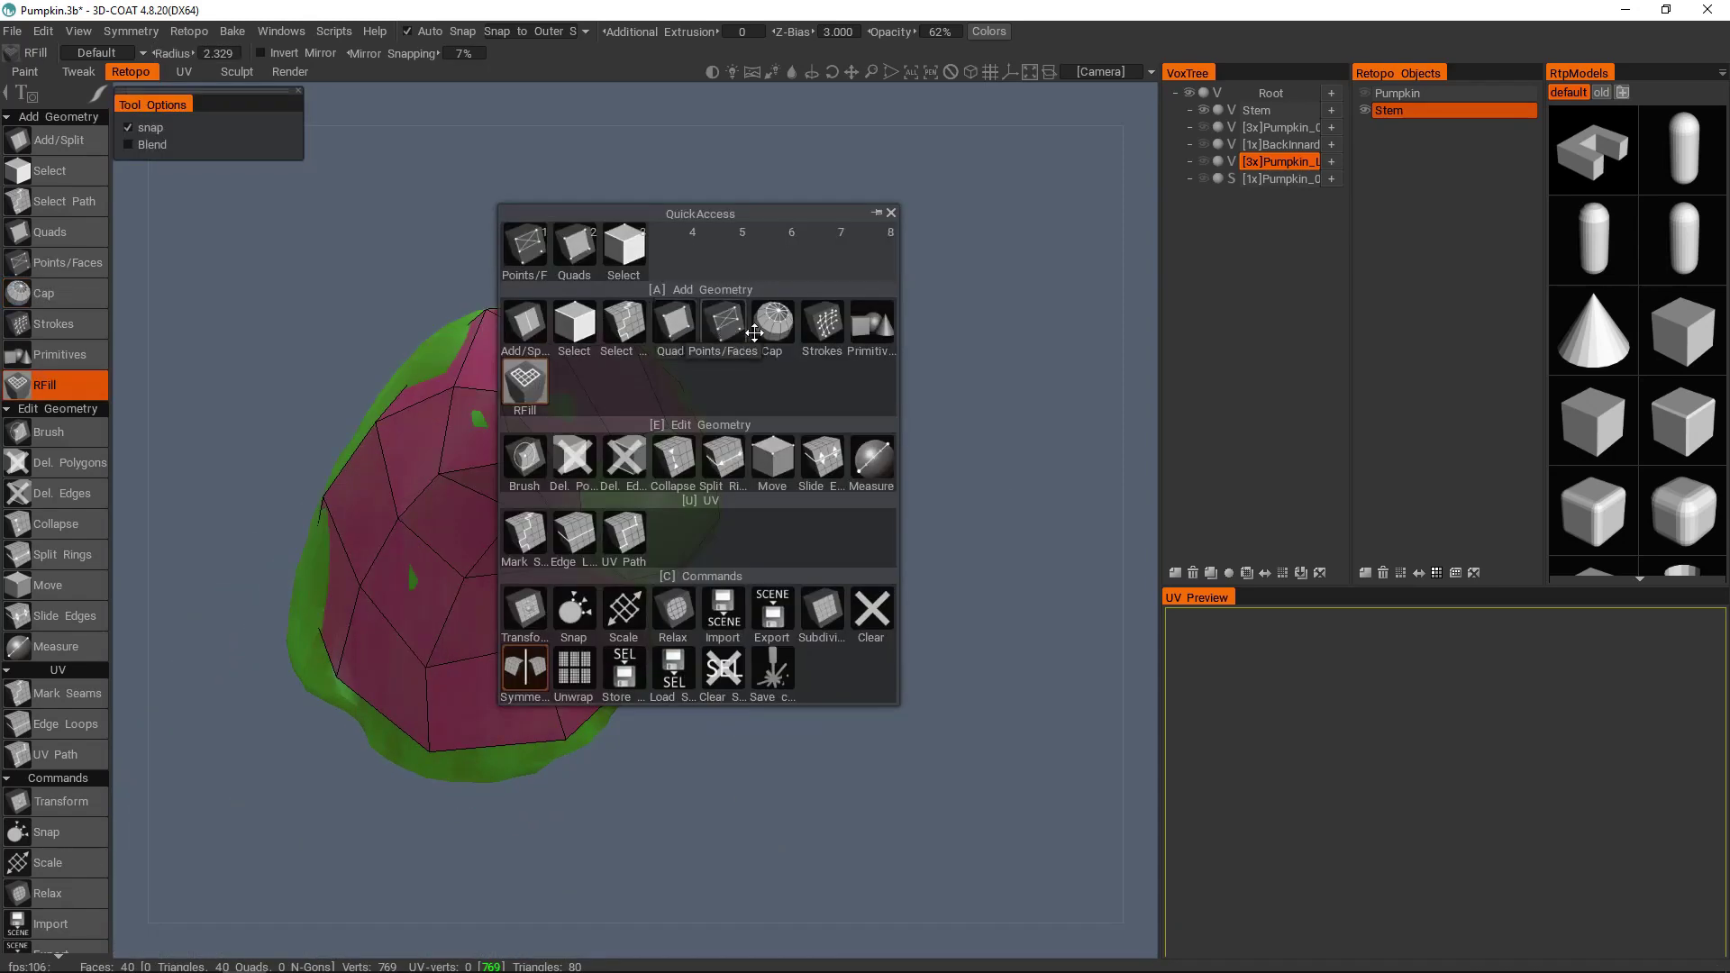
click(773, 339)
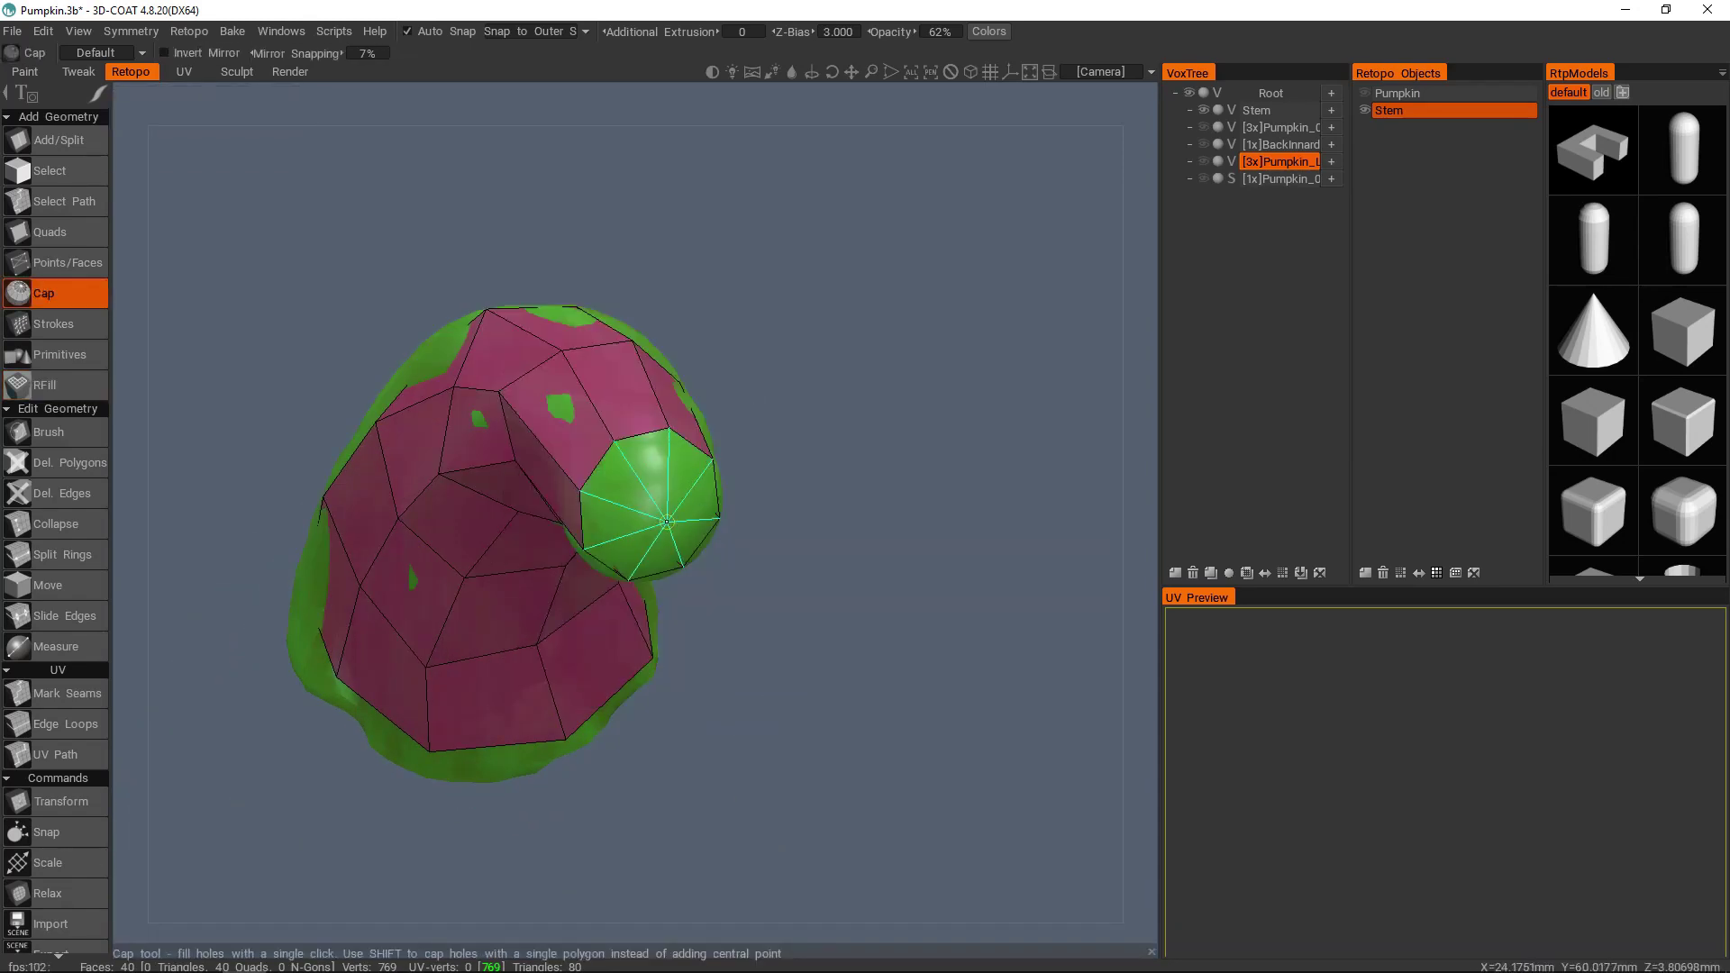
click(668, 516)
mouse_move(669, 516)
middle_down()
mouse_move(676, 602)
mouse_move(735, 478)
mouse_move(799, 402)
mouse_move(665, 495)
middle_up()
key(ctrl+z)
- Fill the opening at the stem's tip with quads using the RFill tool
key(space)
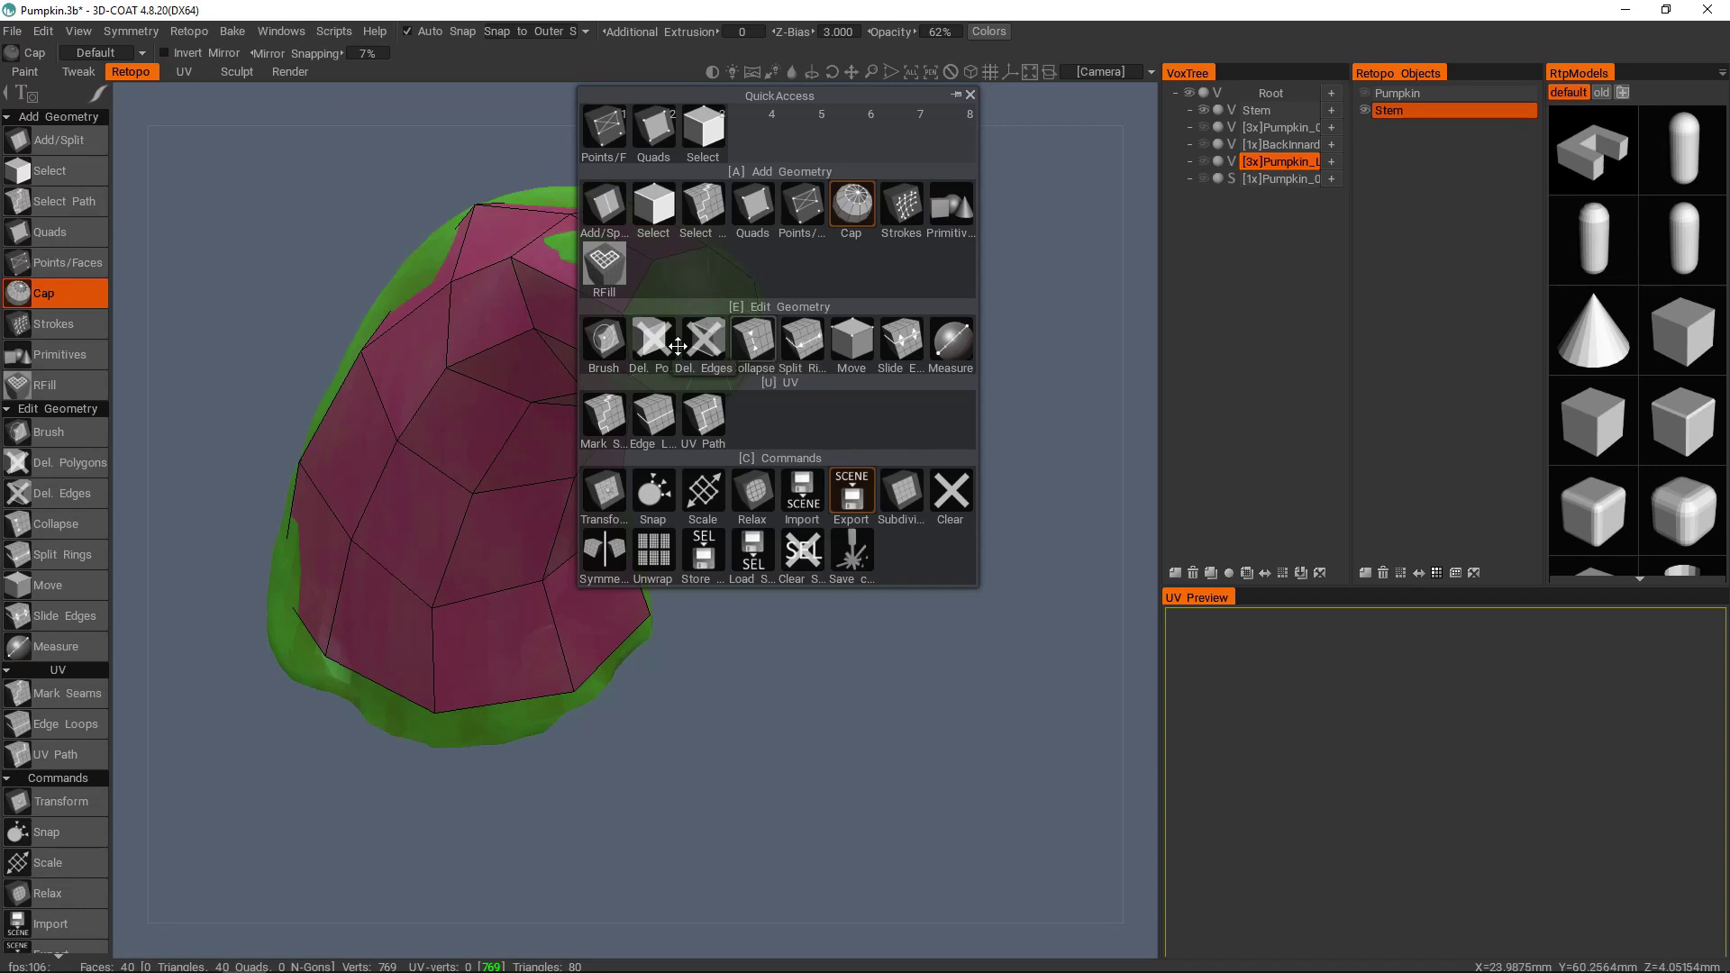
click(604, 263)
alt+middle_drag(718, 321, 683, 403)
alt+drag(667, 403, 827, 349)
click(666, 377)
- Switch to the Points/Faces tool and hide all sculpt volumes to expose the filled stem tip
key(space)
click(614, 112)
middle_drag(643, 307, 715, 390)
click(1189, 93)
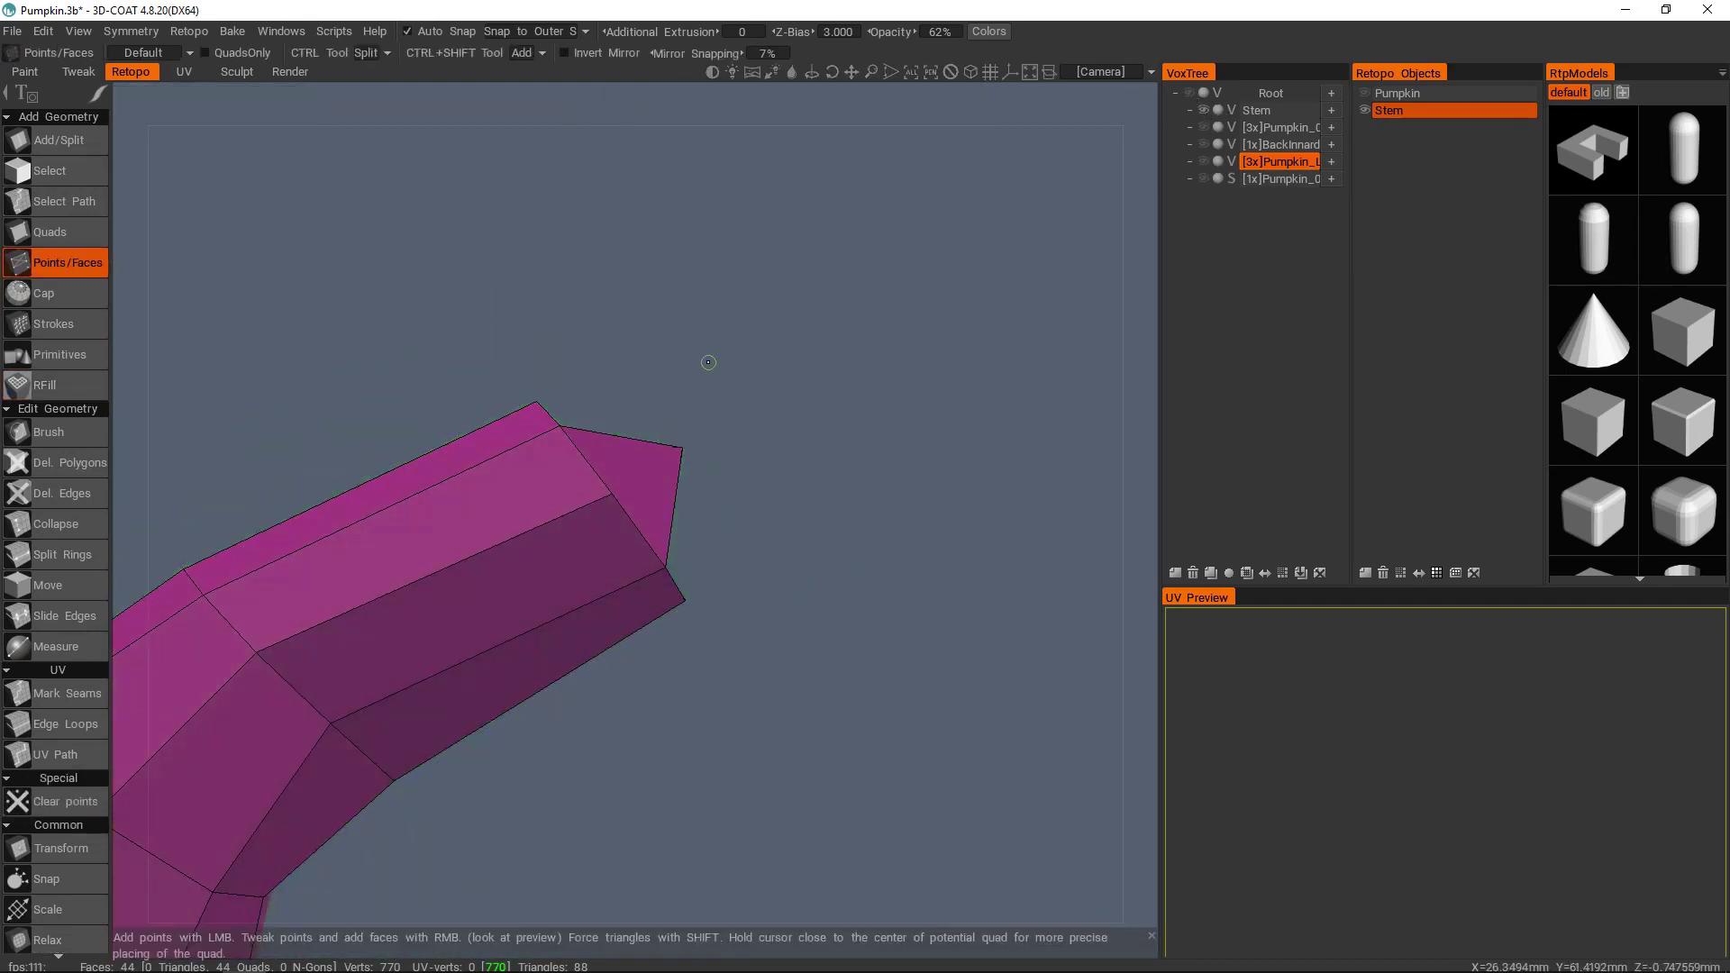
middle_drag(661, 514, 696, 456)
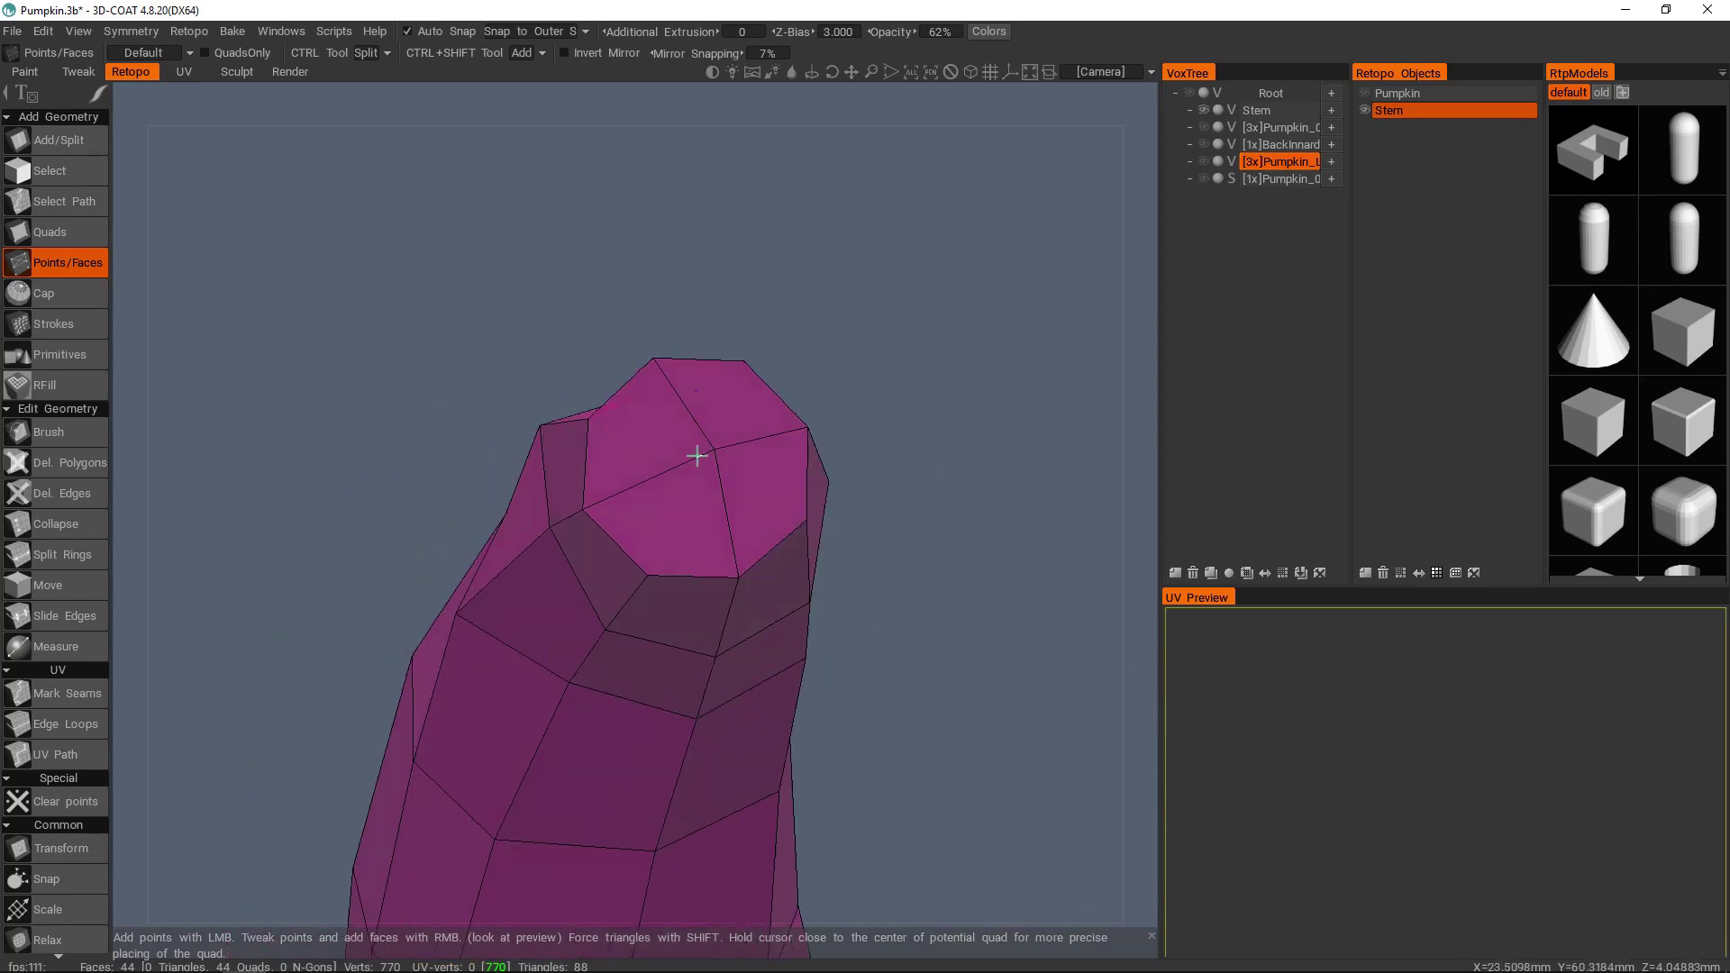
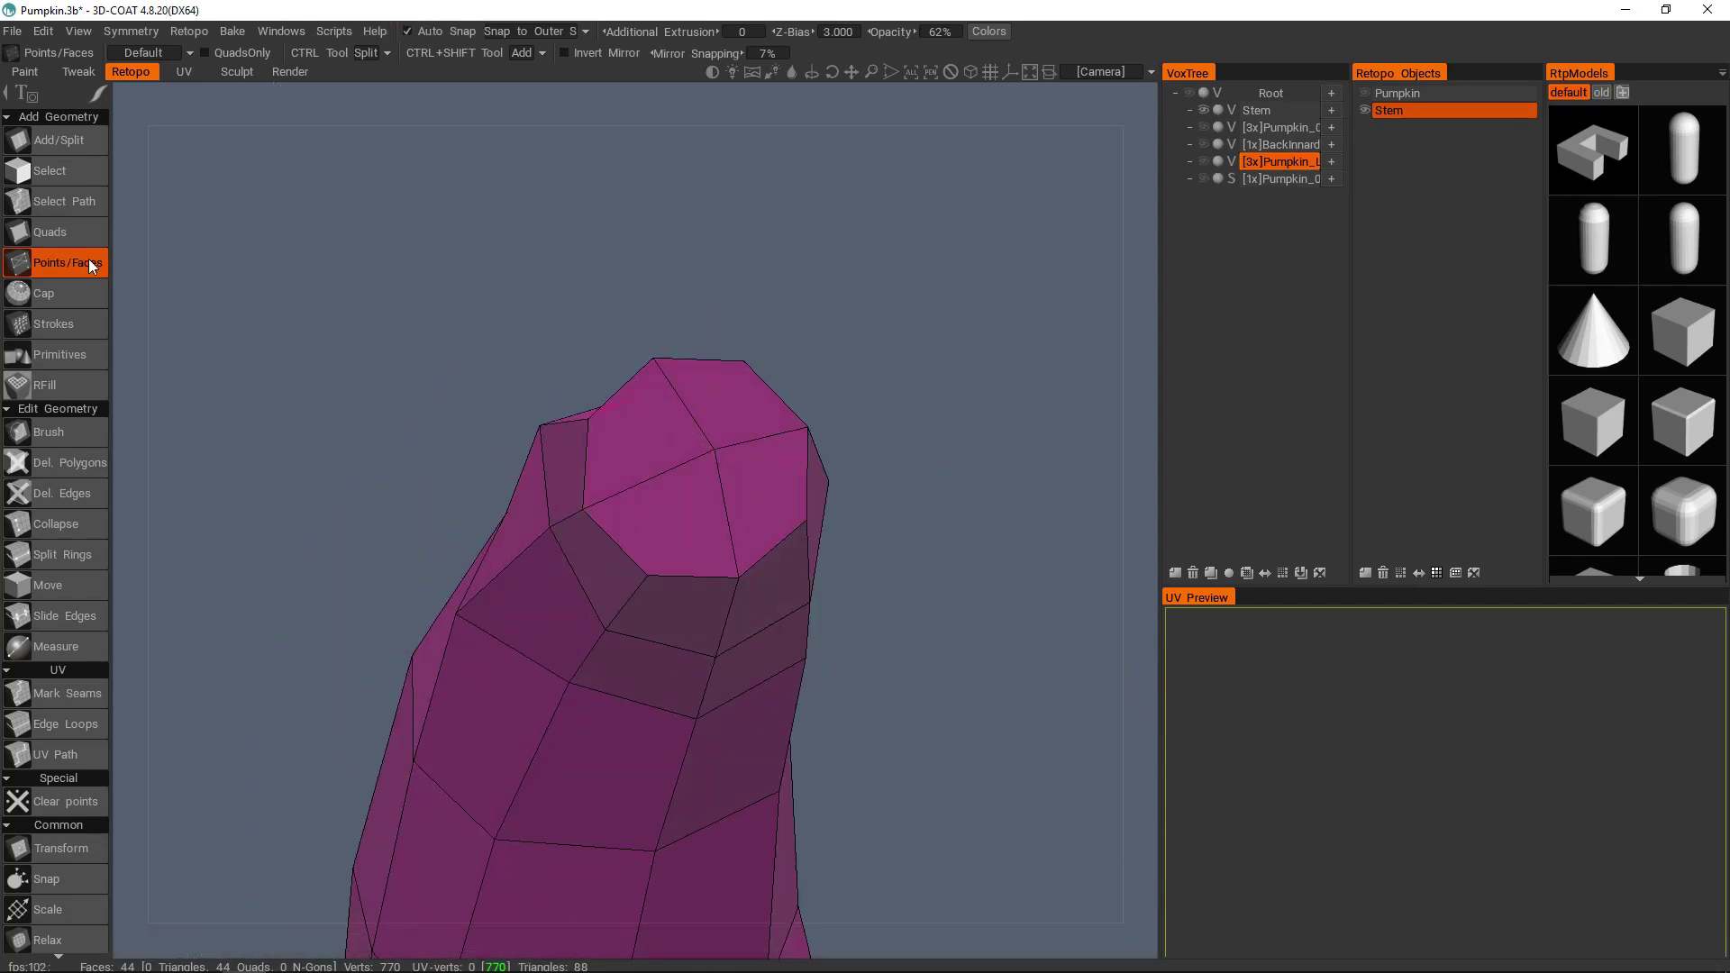
- Split the four quads of the stem's tip fill into triangles running from the centre point to the ring corners
click(543, 53)
click(558, 72)
click(649, 572)
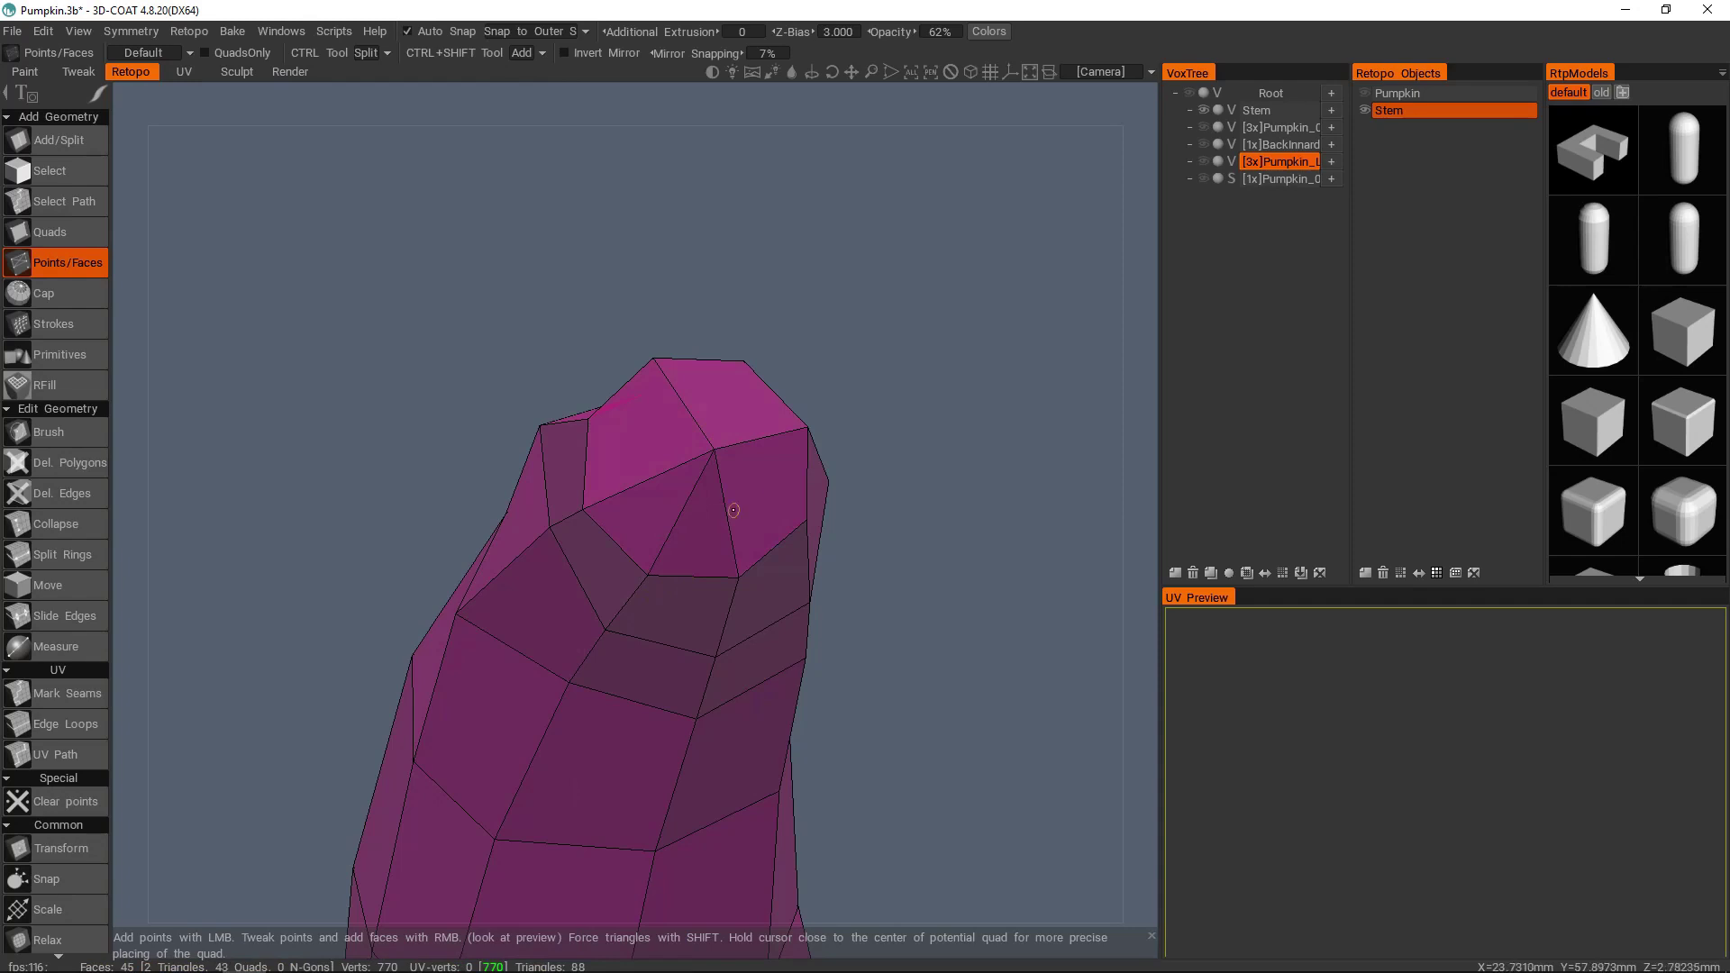
click(808, 514)
middle_drag(807, 513, 745, 462)
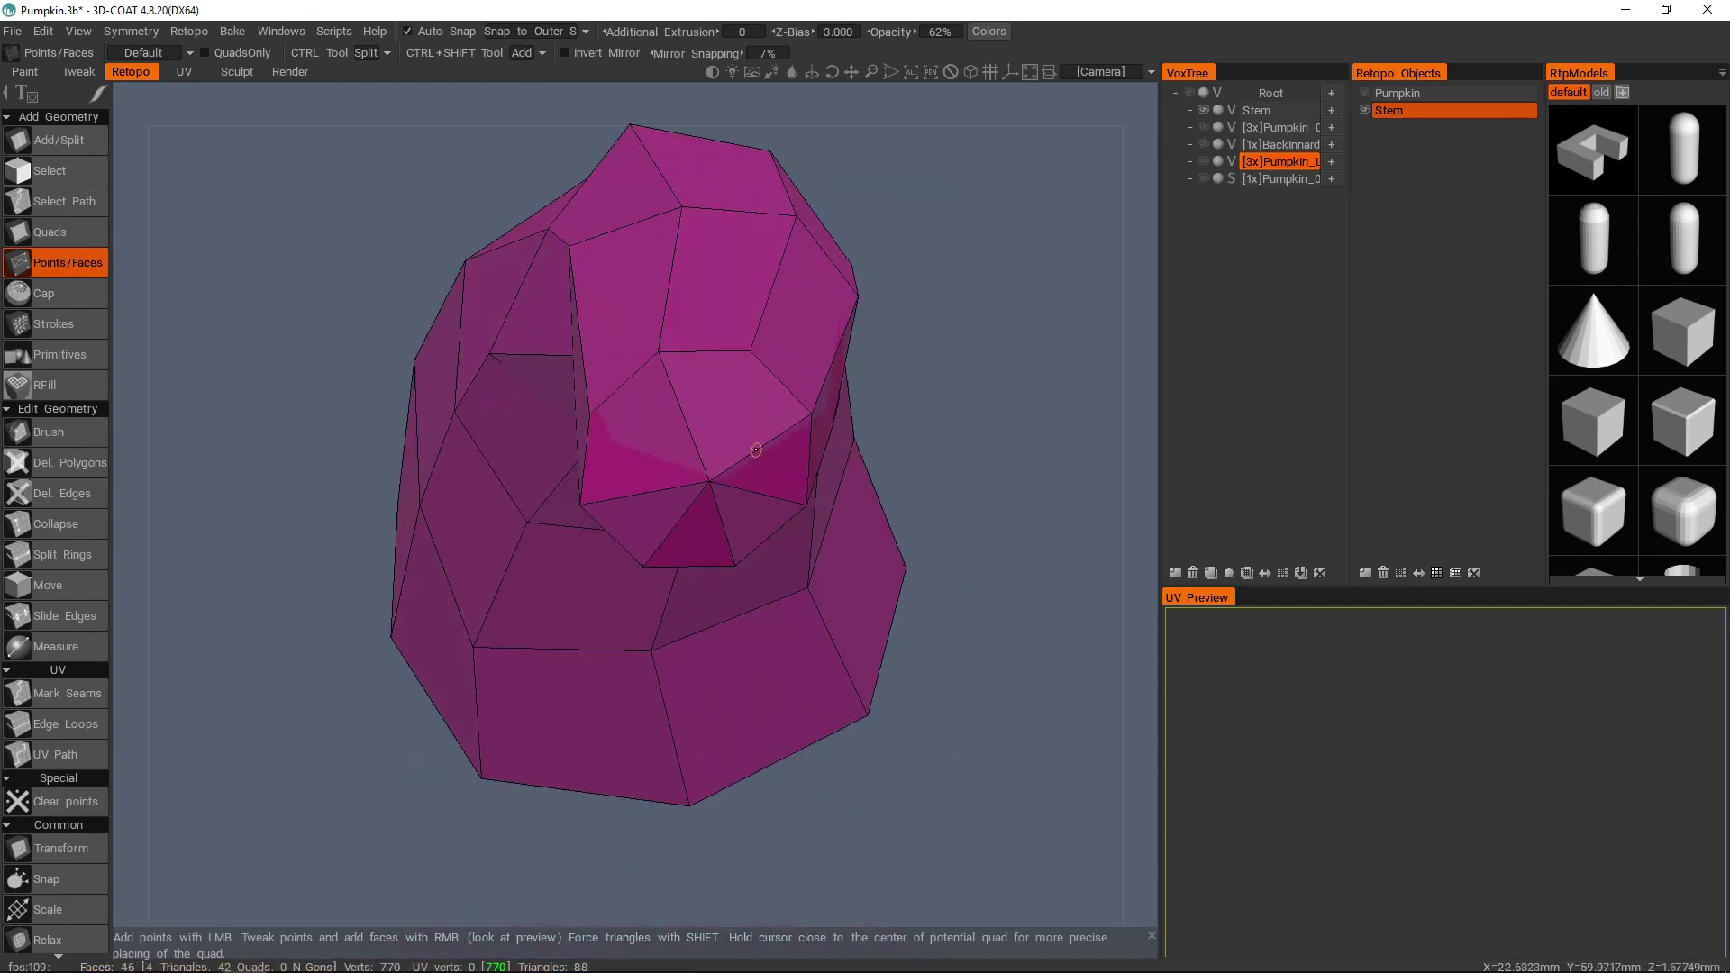
key(space)
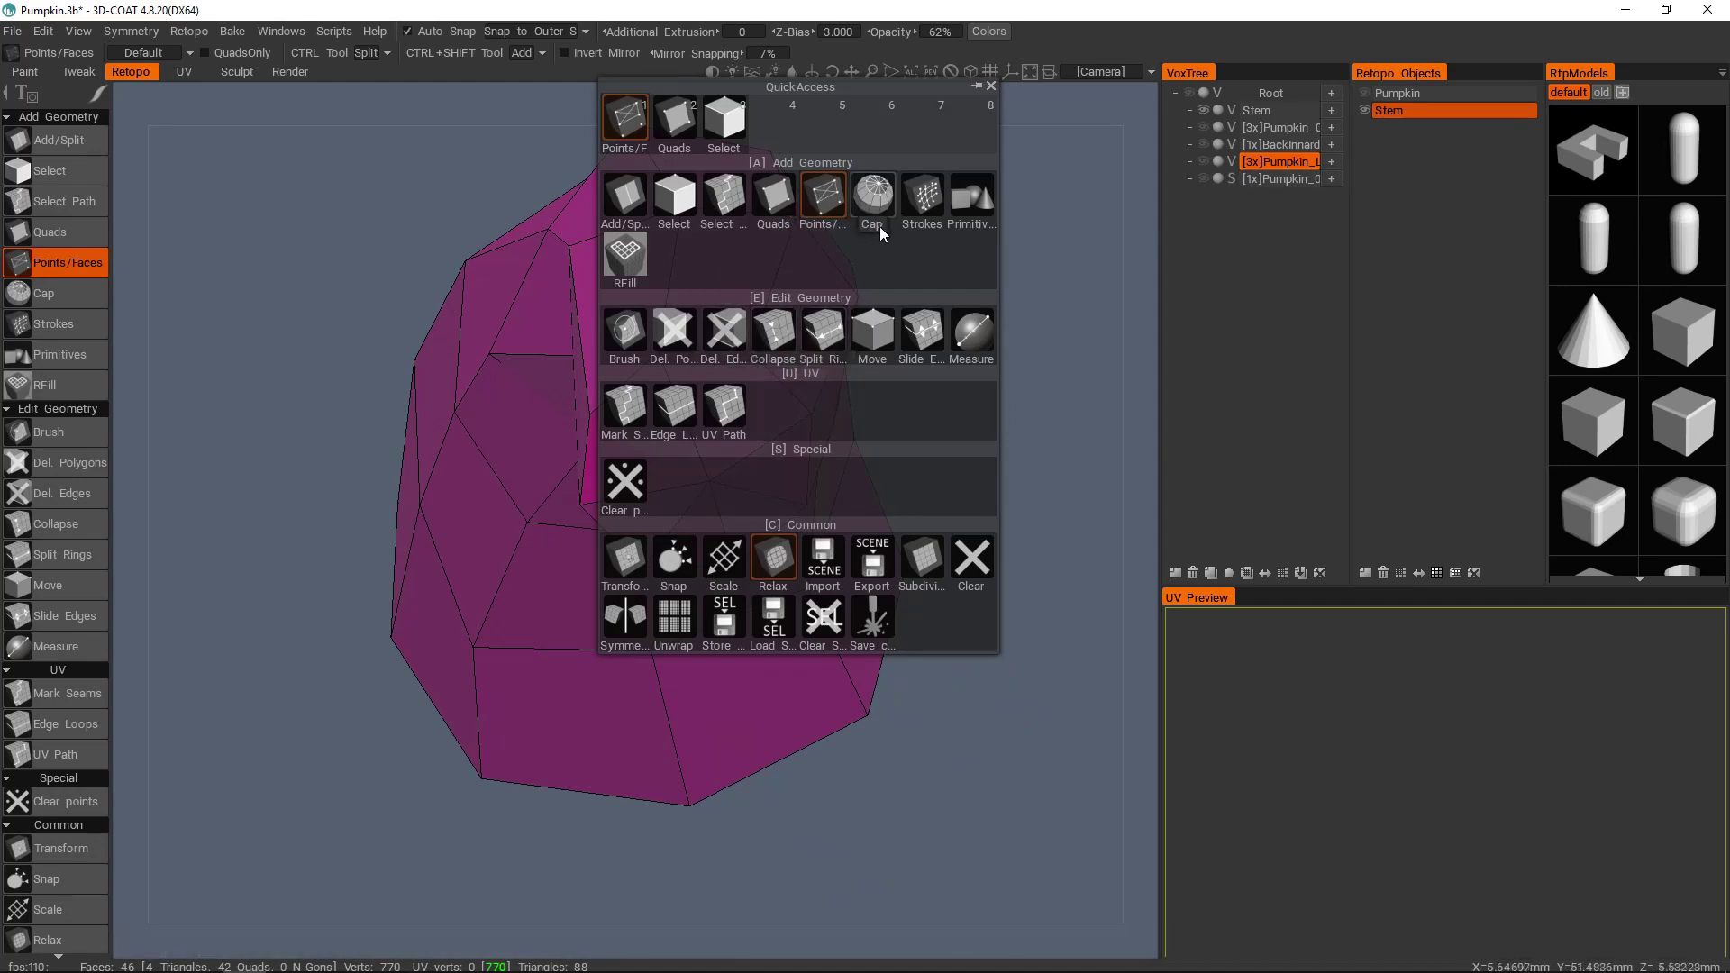
mouse_move(544, 533)
middle_down()
mouse_move(618, 390)
mouse_move(552, 518)
mouse_move(565, 453)
middle_up()
right_click(702, 419)
middle_drag(587, 431, 585, 408)
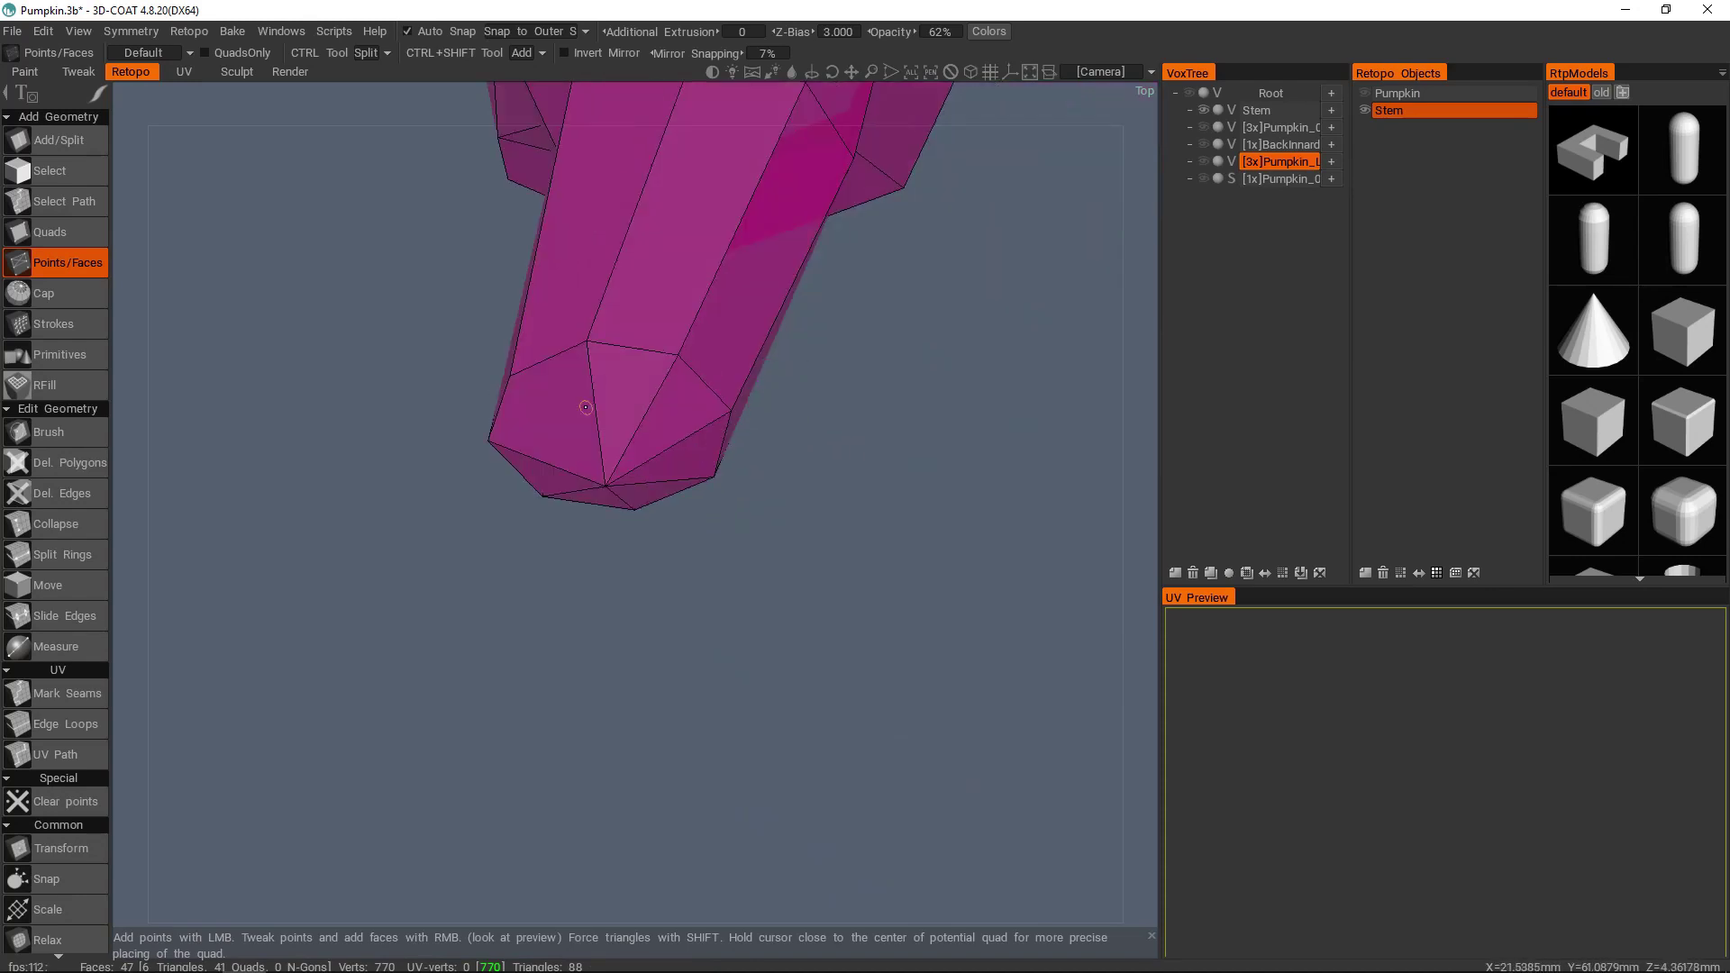
ctrl+click(509, 375)
ctrl+click(605, 482)
alt+drag(673, 467, 975, 294)
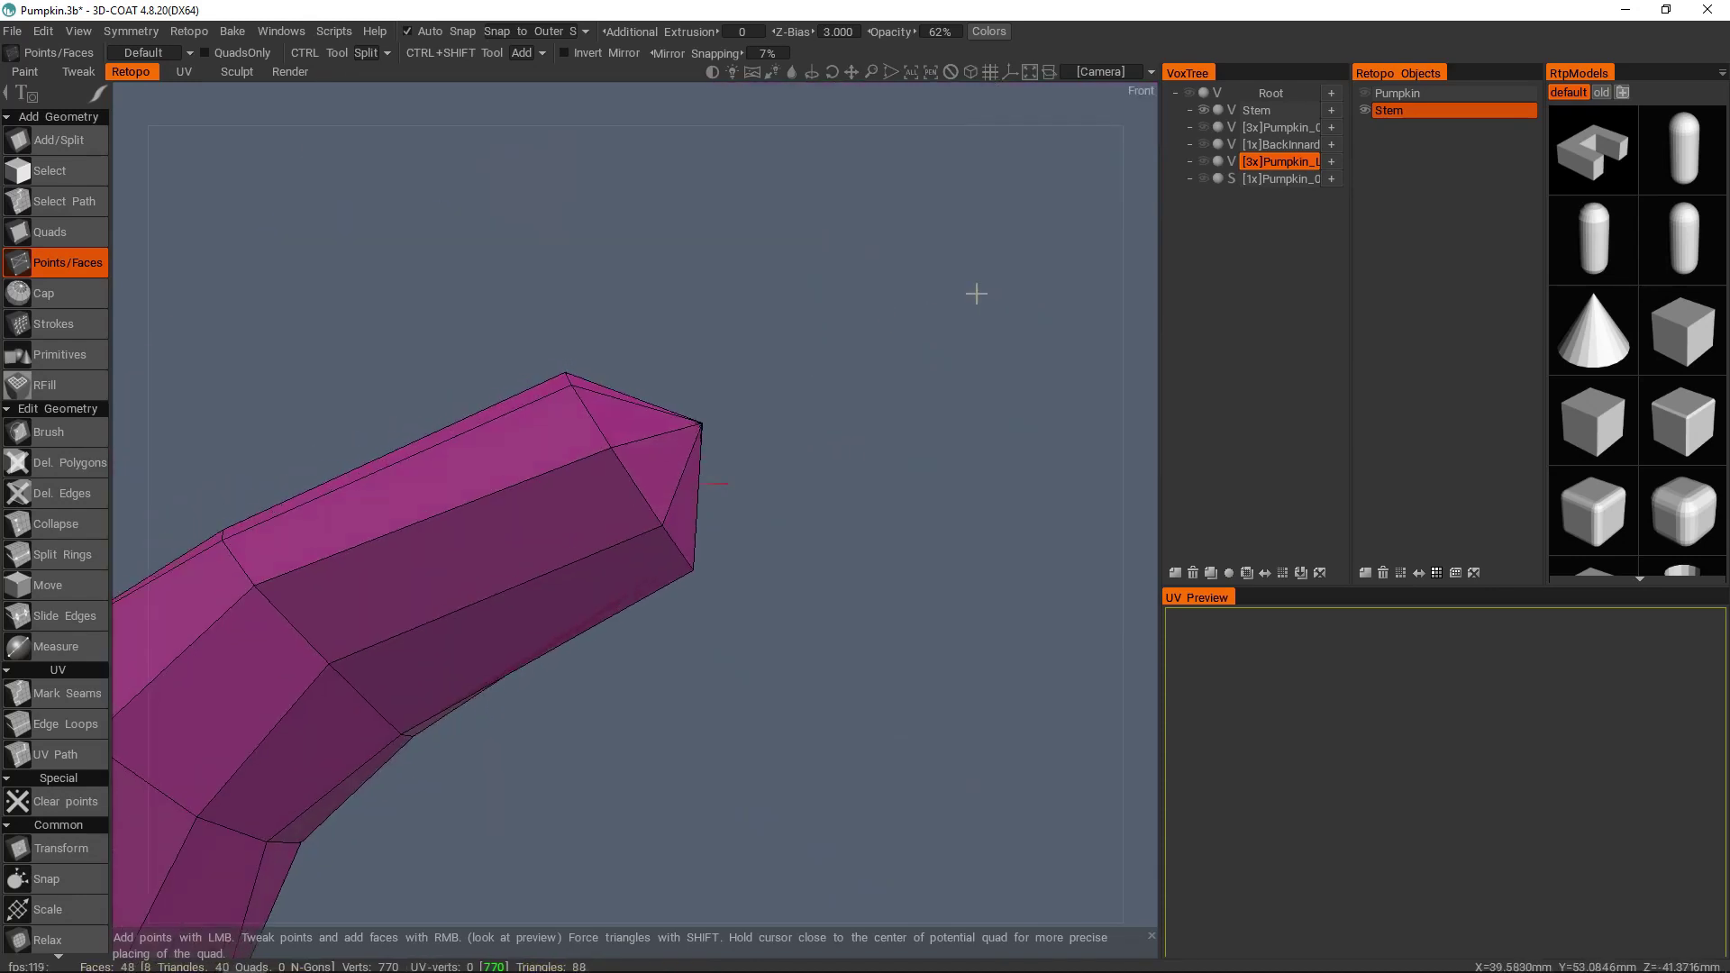
- Compare the stem mesh with its sculpt by toggling the visibility of the sculpt volumes
click(1203, 109)
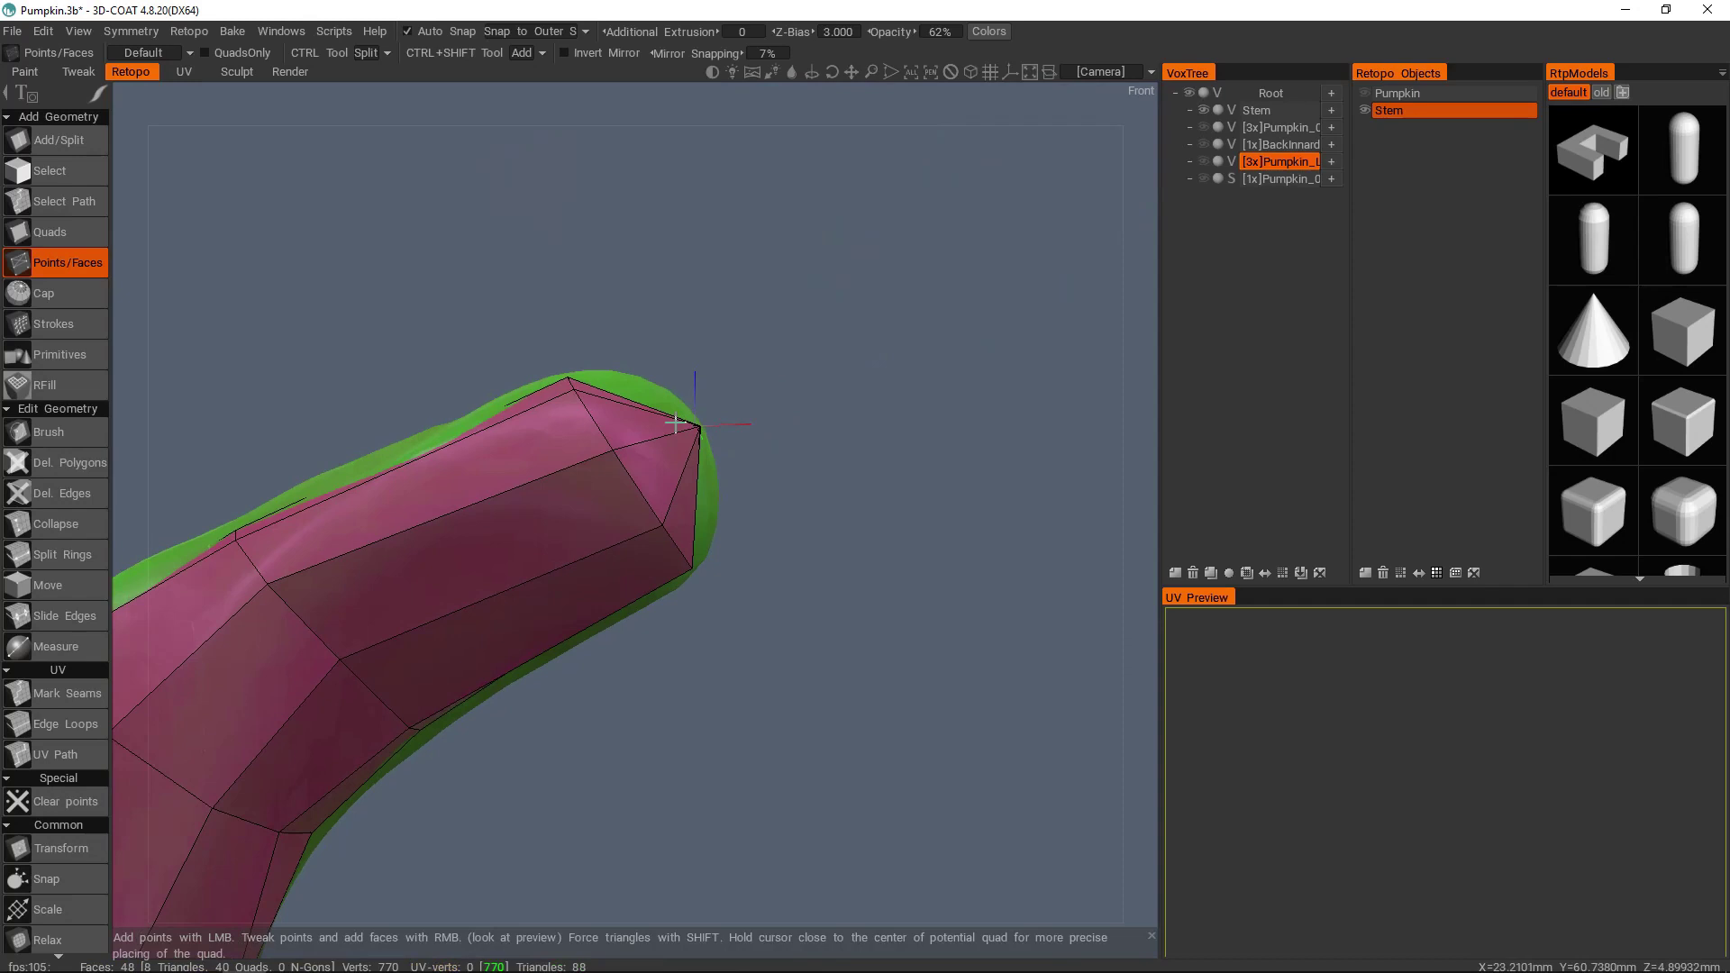
middle_drag(697, 451, 567, 551)
scroll(567, 552, down, 5)
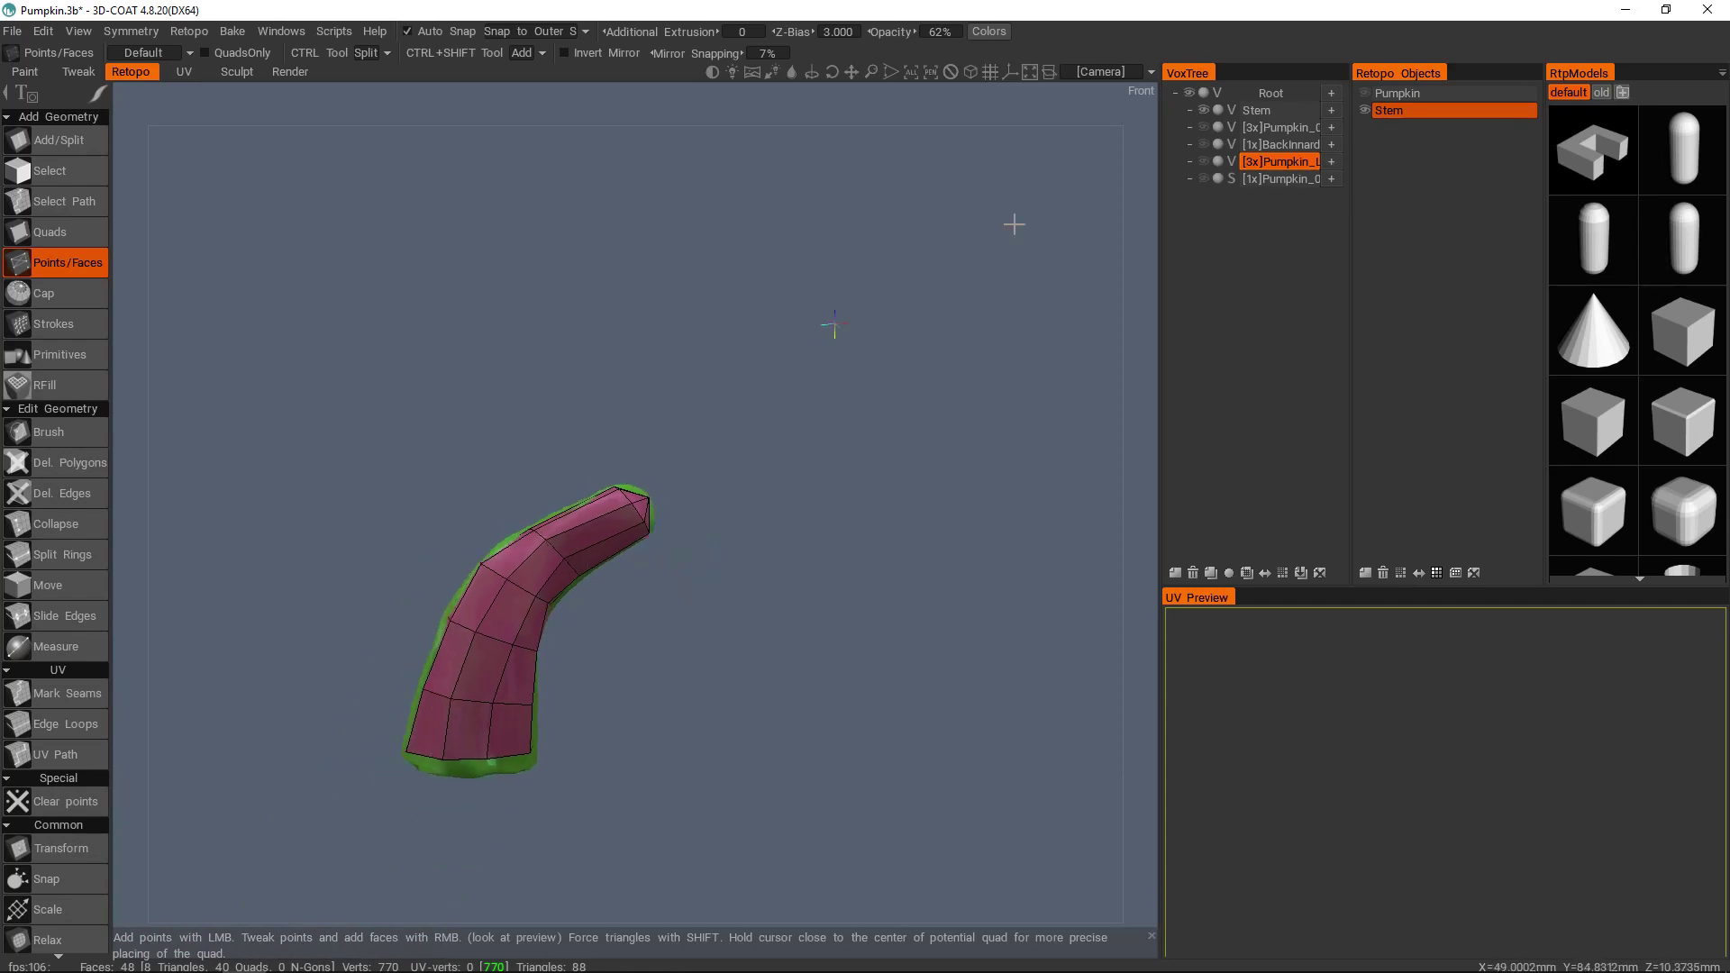
click(1190, 94)
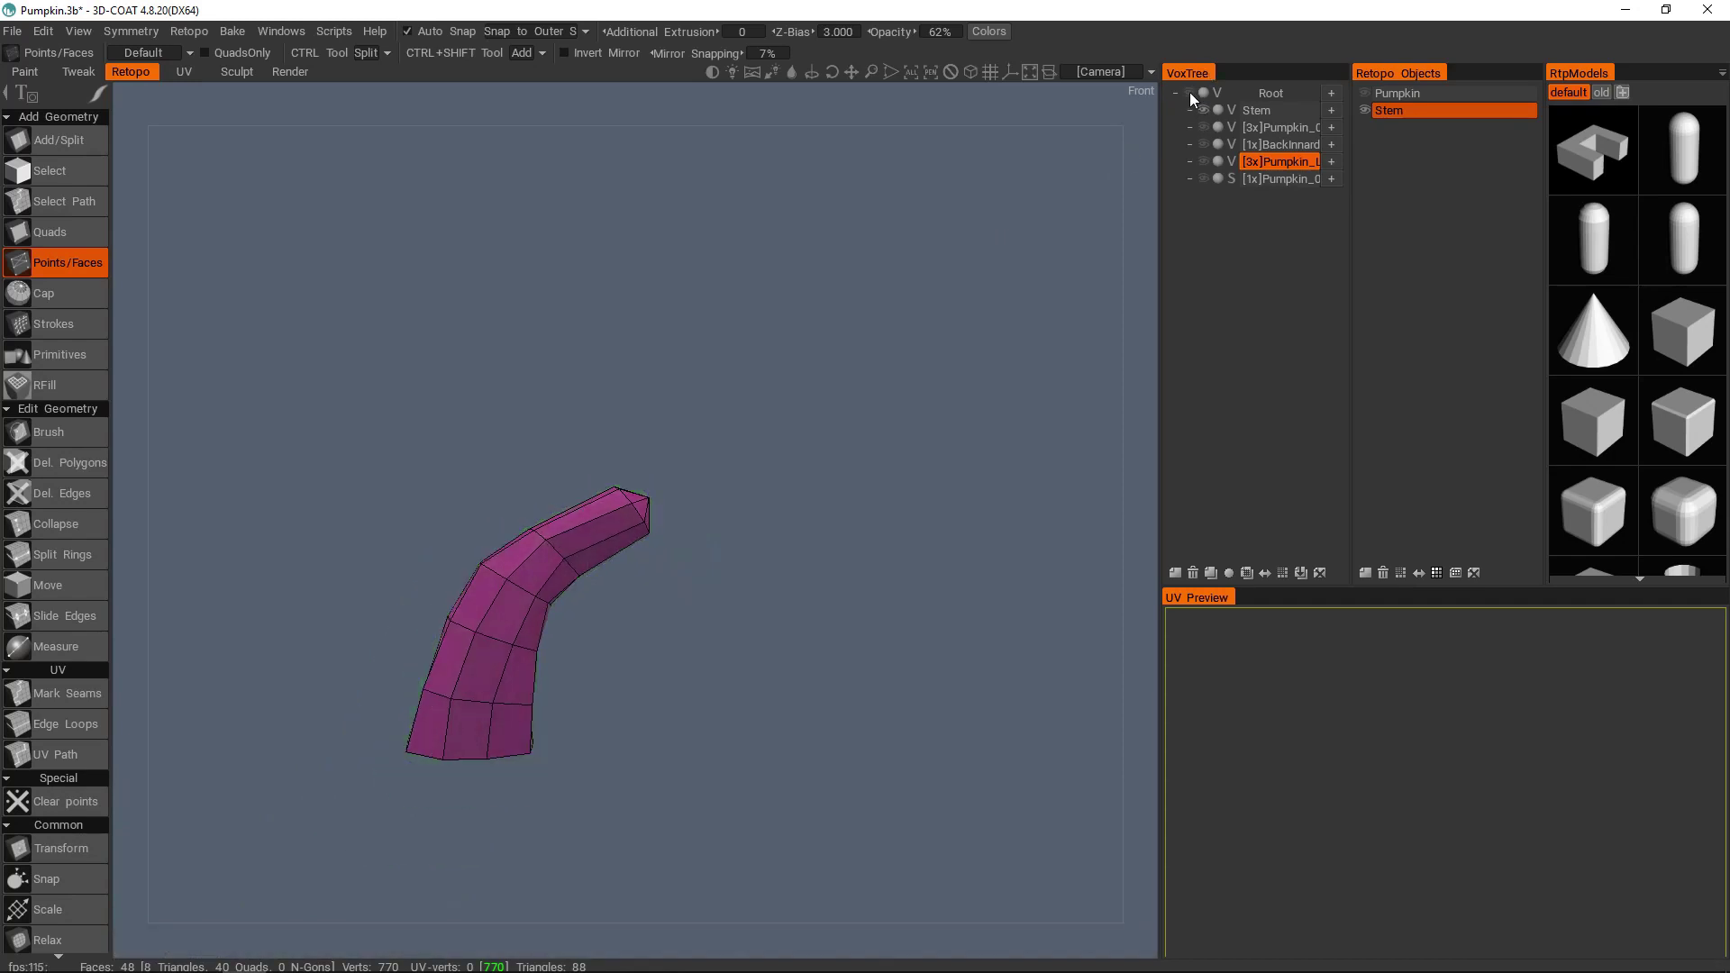
click(1189, 92)
middle_drag(1027, 232, 811, 379)
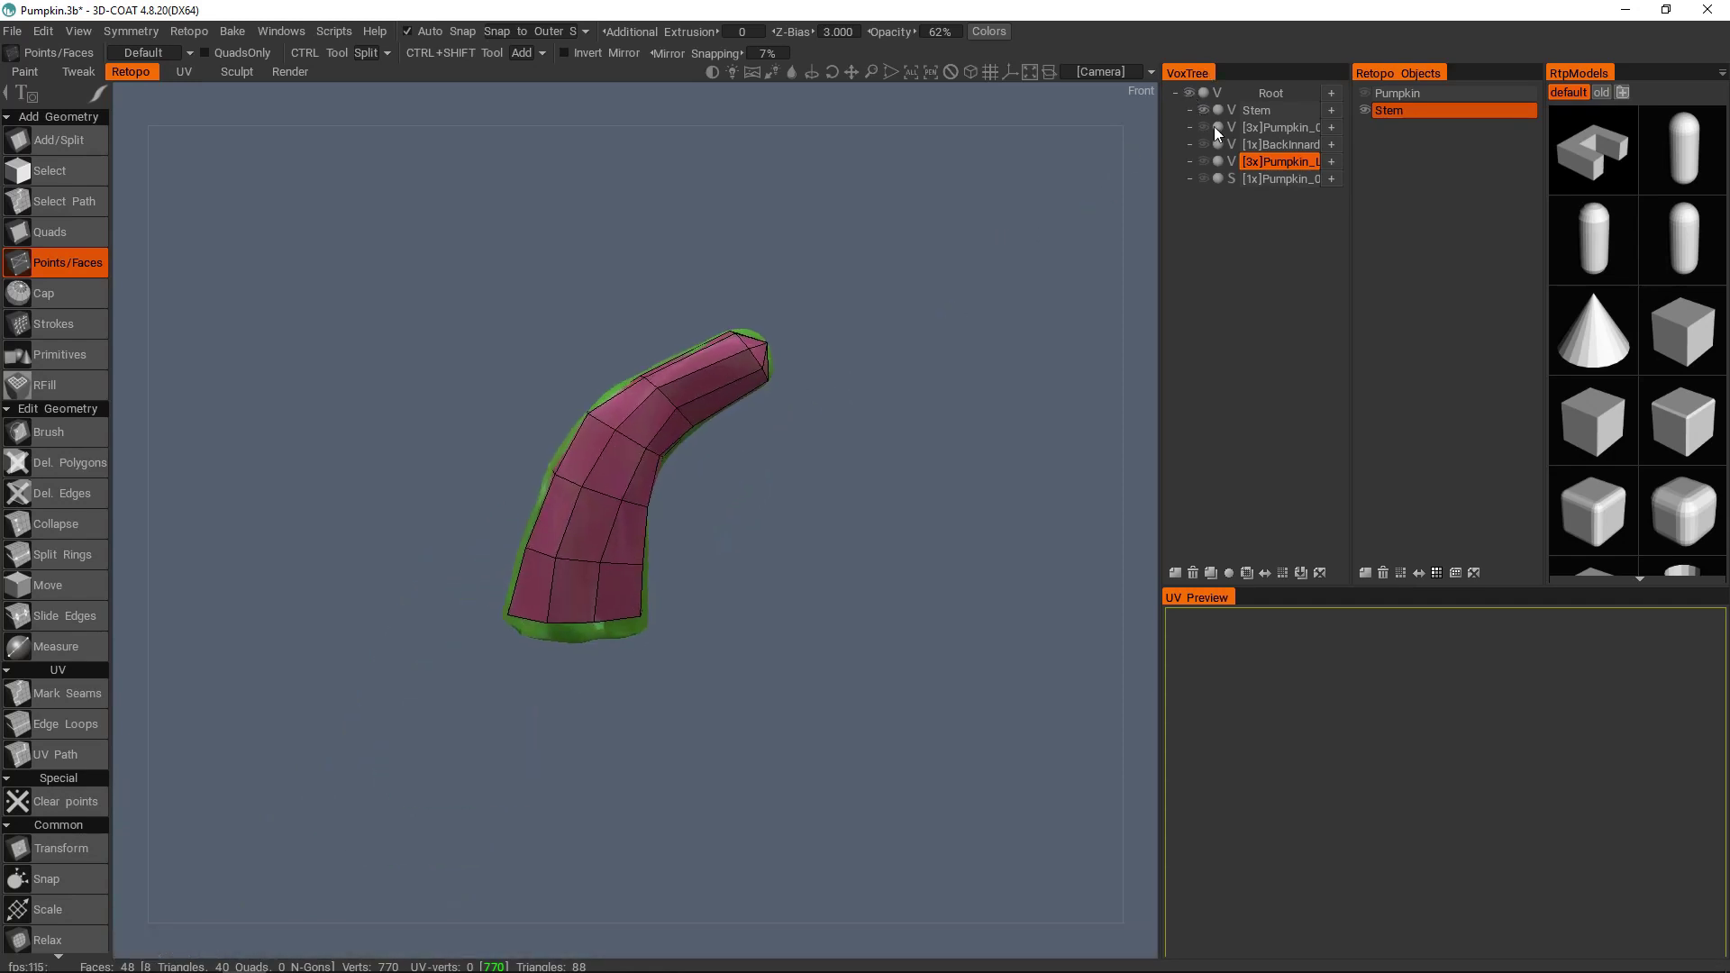
- Hide the Stem sculpt volume and show the Pumpkin retopo group to check the stem's base against the pumpkin mesh
click(1203, 127)
click(1204, 110)
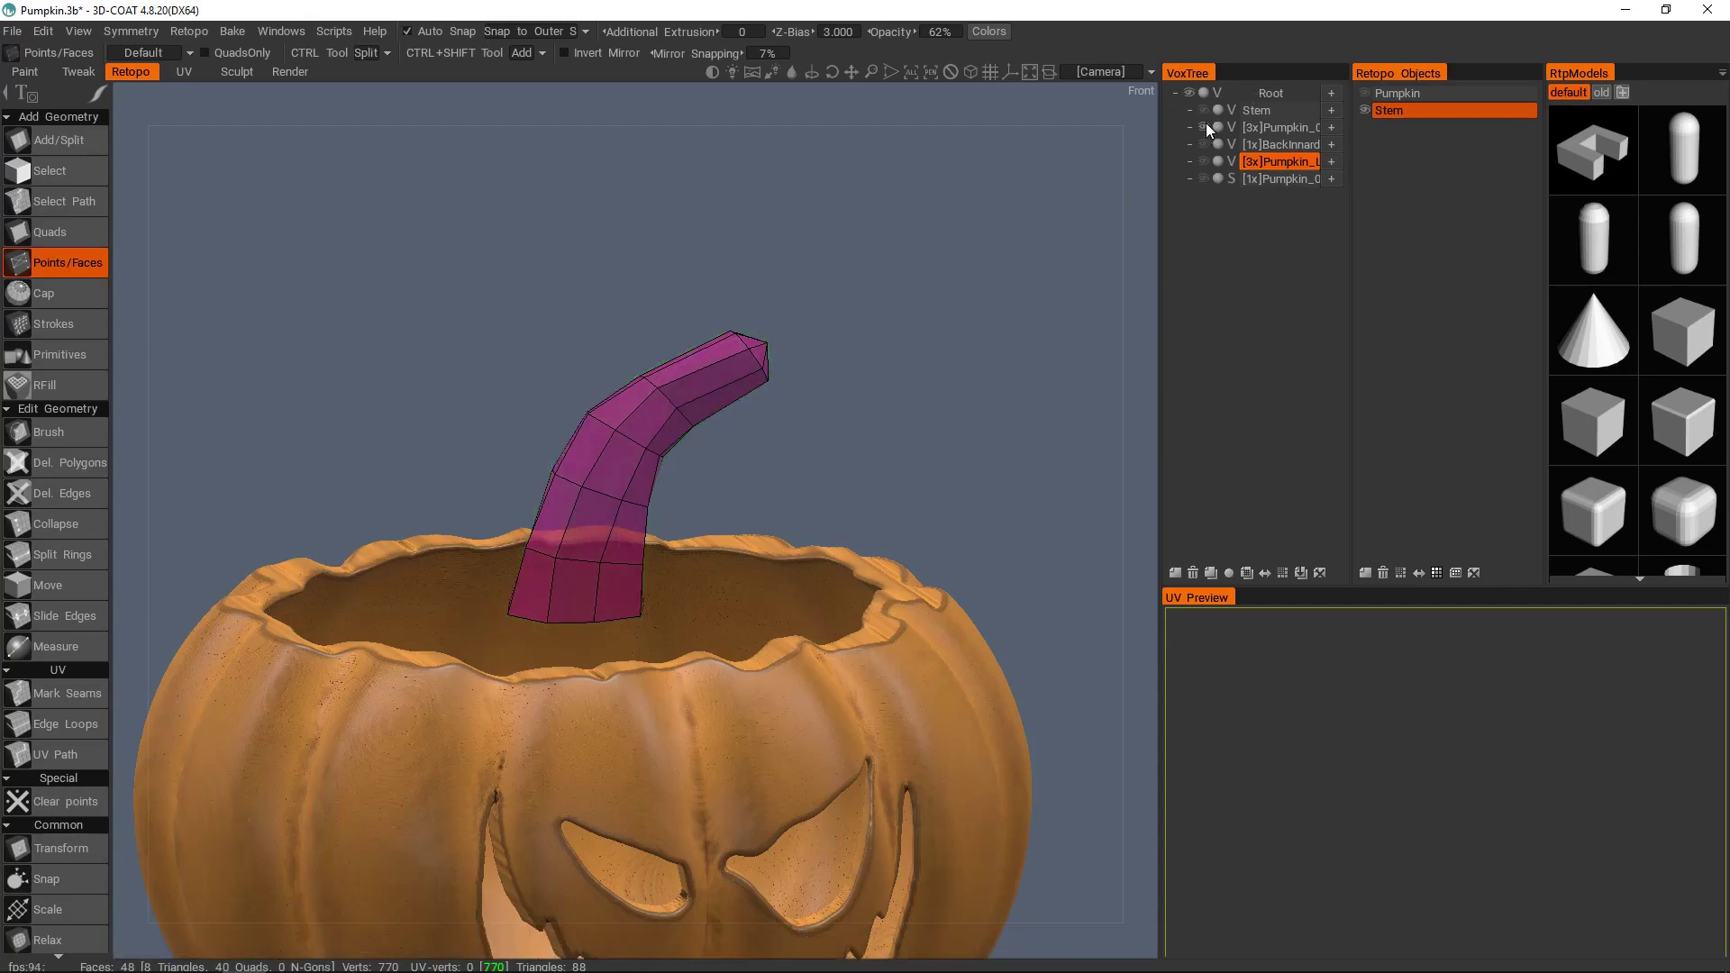
click(1204, 127)
click(1364, 92)
scroll(889, 402, up, 6)
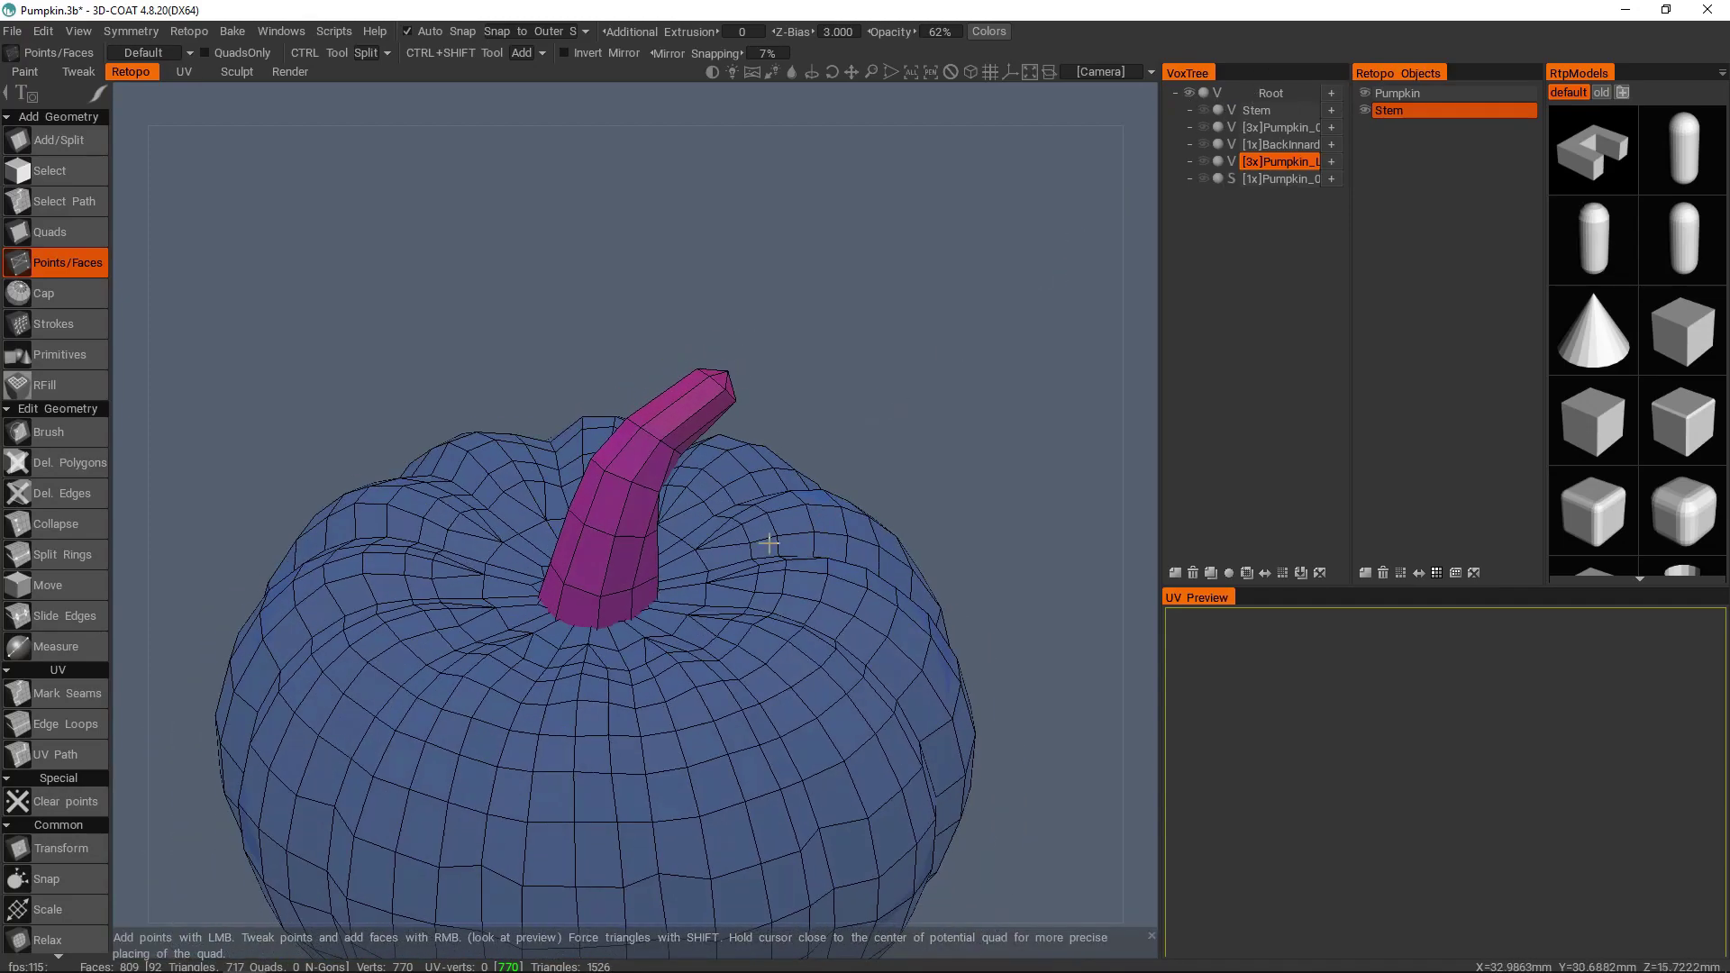
middle_drag(881, 434, 955, 195)
click(969, 73)
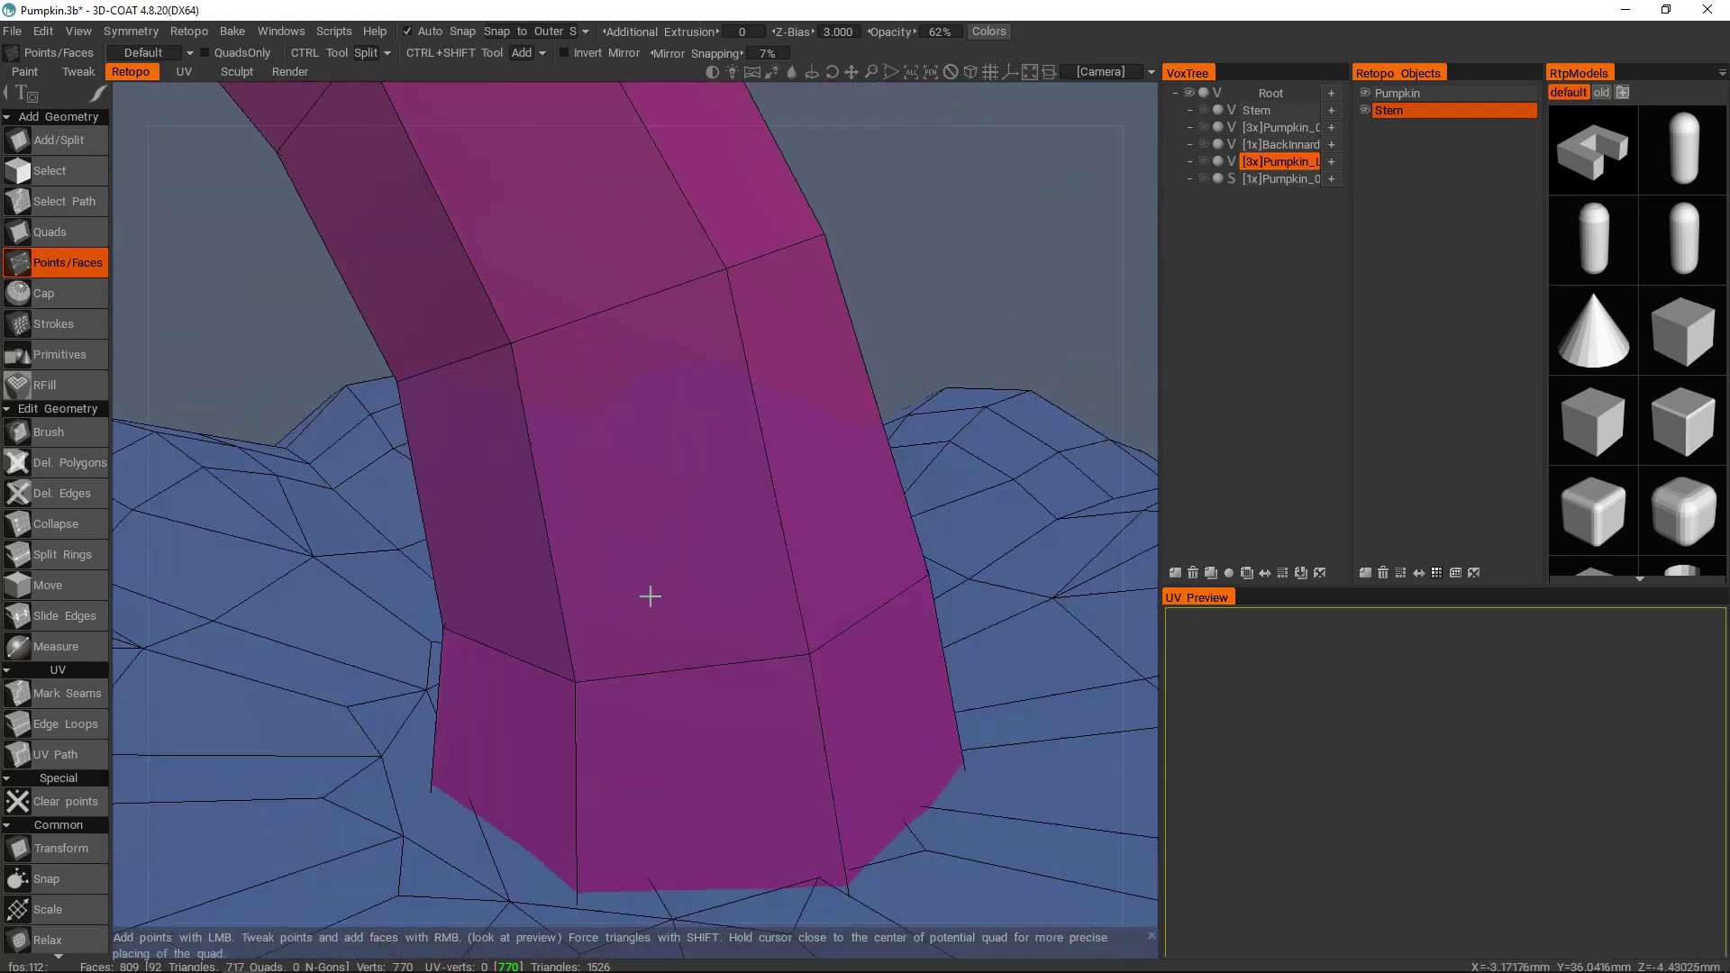
- Examine the stem and pumpkin retopo meshes together from the stem's base out to the whole model
scroll(699, 591, down, 3)
scroll(645, 559, up, 2)
middle_drag(645, 559, 896, 510)
scroll(656, 522, down, 6)
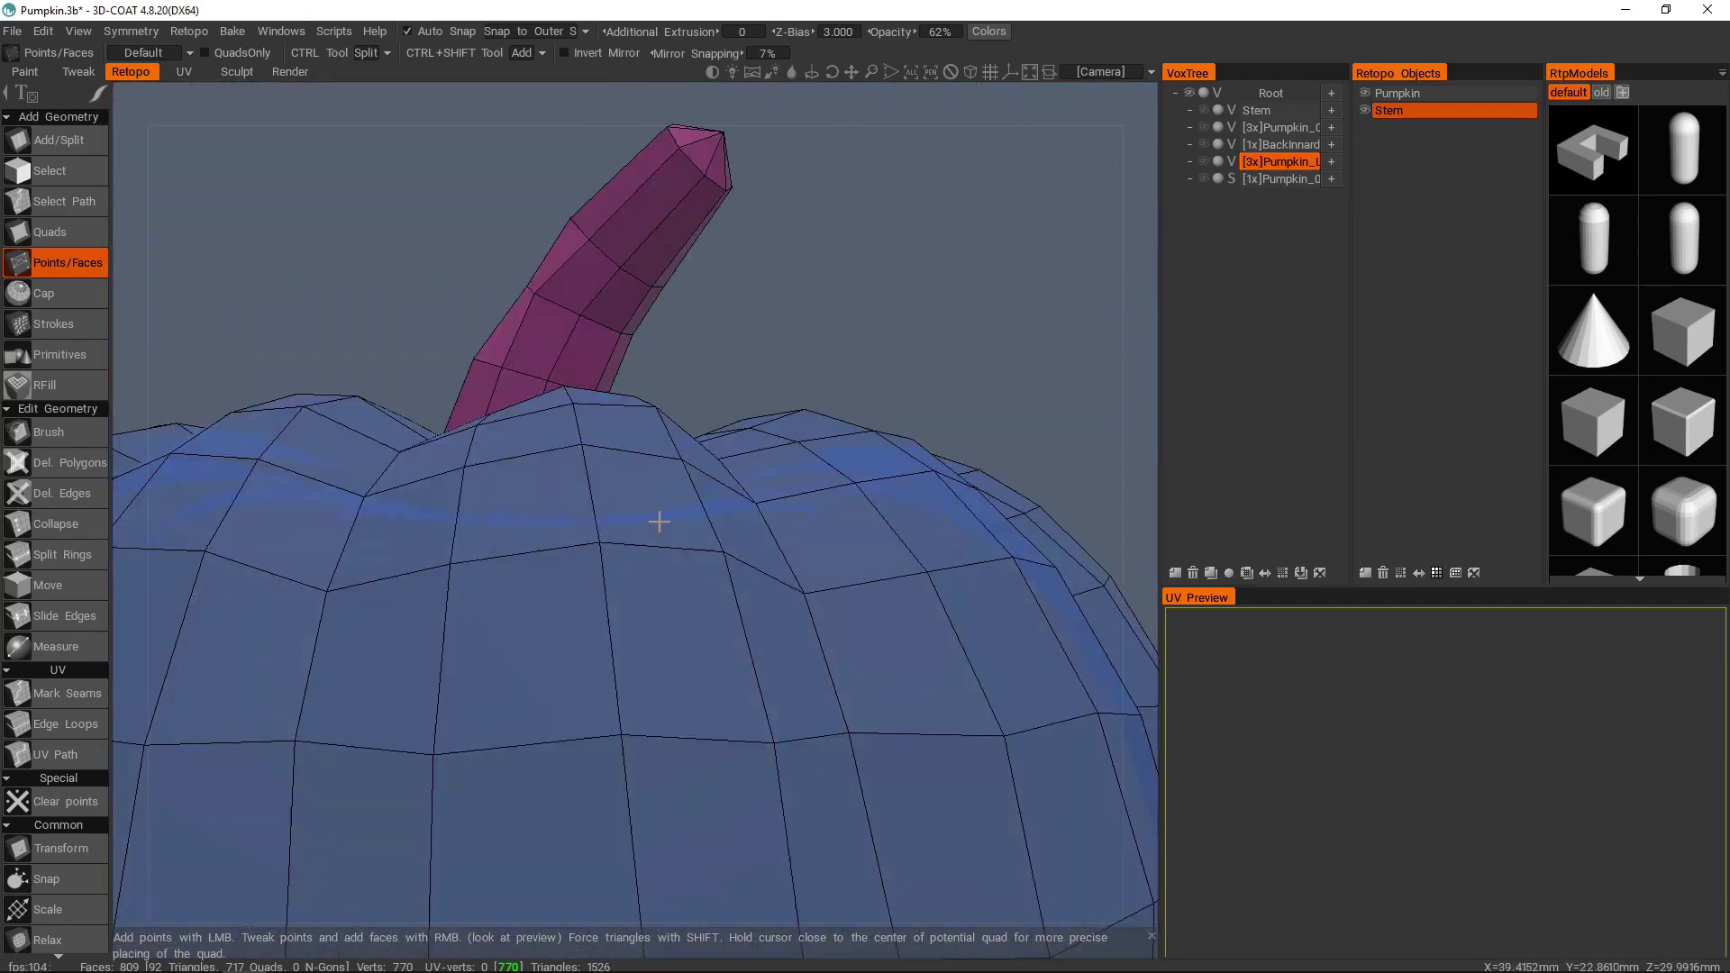
middle_drag(625, 510, 917, 603)
scroll(798, 544, down, 5)
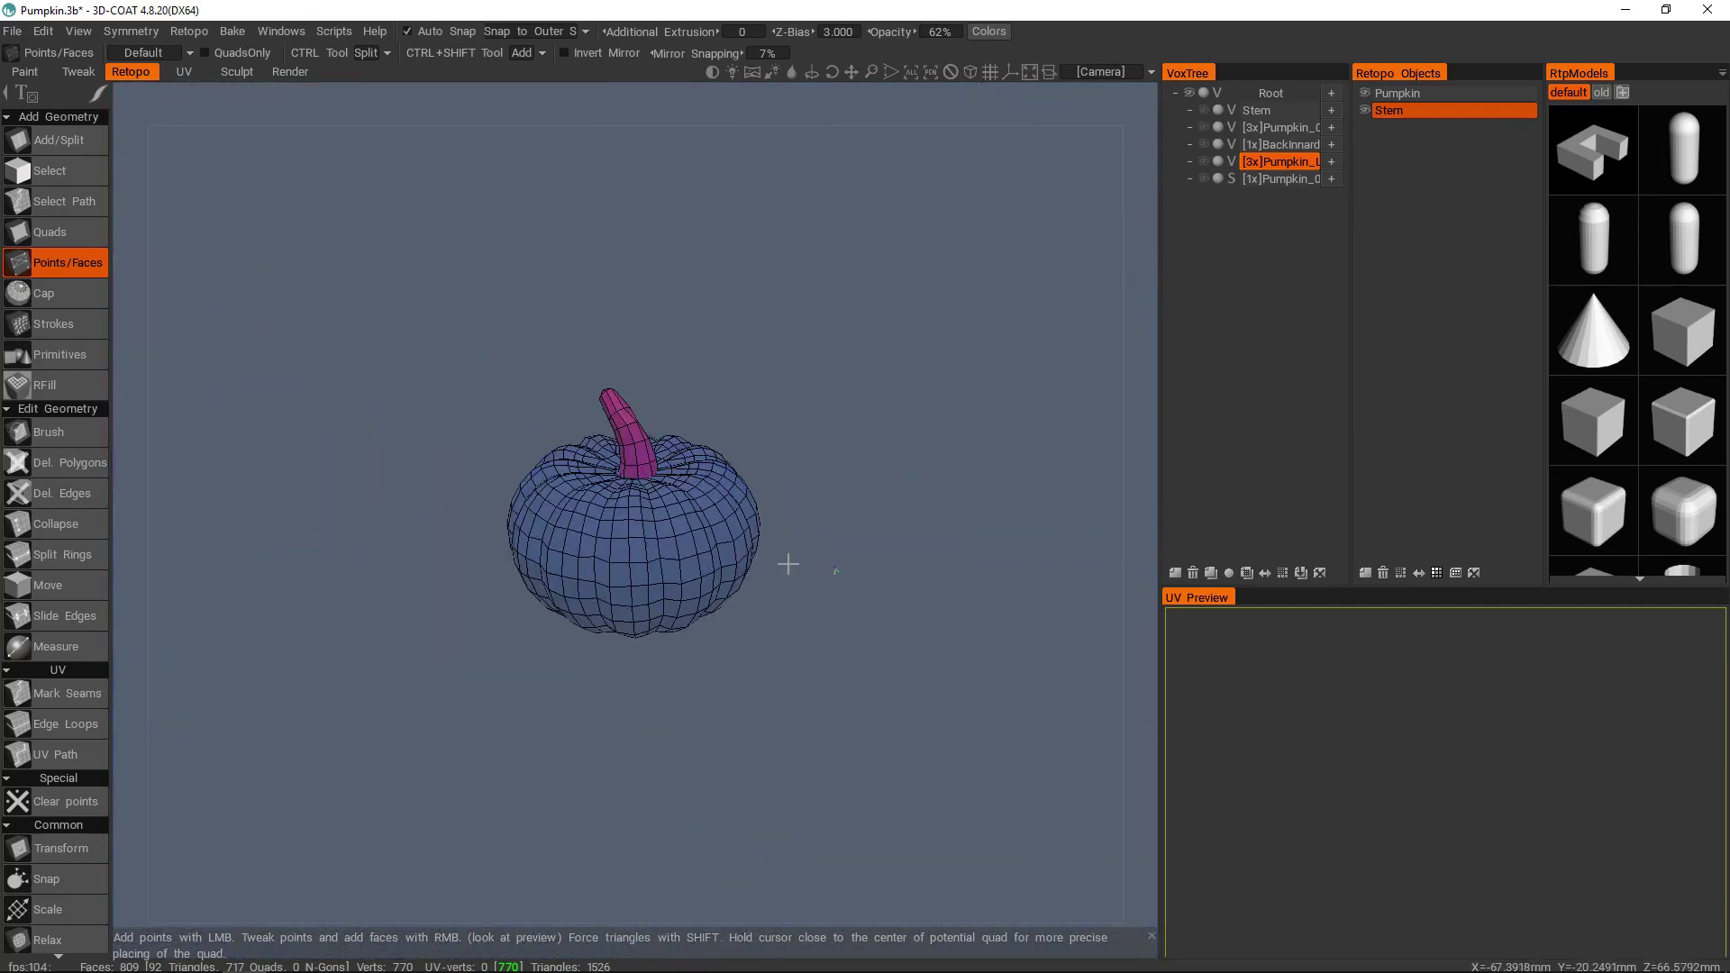
scroll(787, 564, up, 3)
middle_drag(760, 548, 856, 471)
double_click(1398, 110)
click(1402, 108)
scroll(1050, 309, up, 3)
middle_drag(1050, 310, 813, 438)
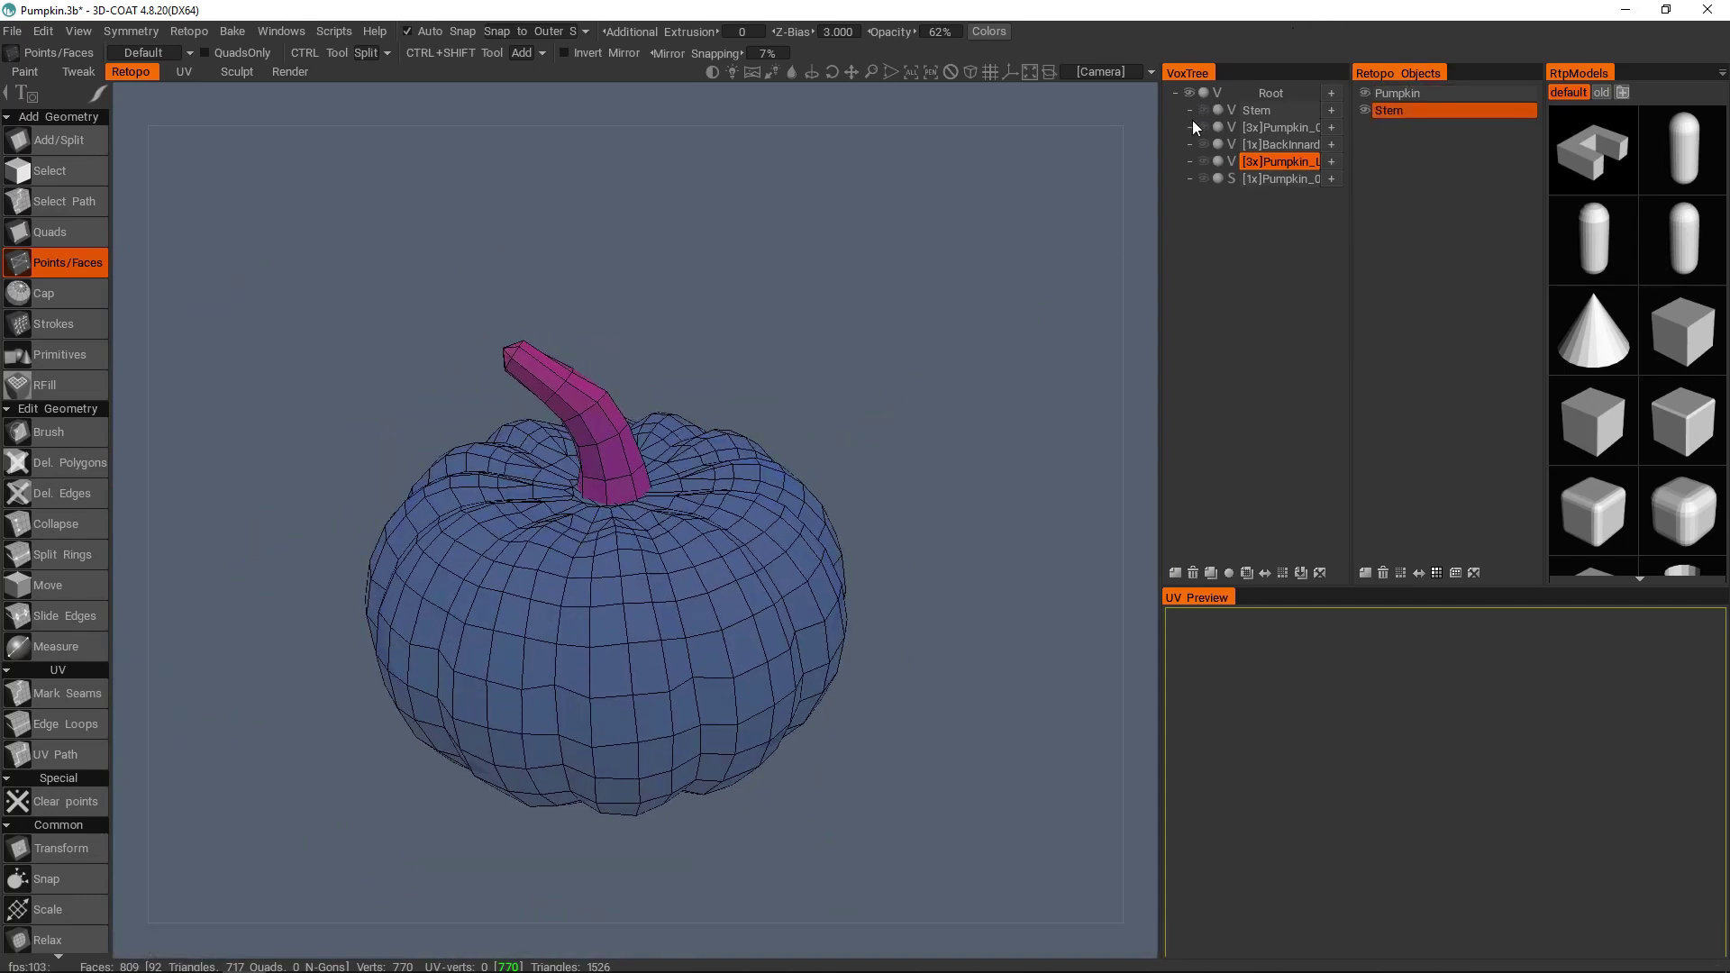
- Check from above how the stem's base meets the ring of faces at the centre of the pumpkin's top
scroll(630, 495, up, 2)
alt+drag(630, 495, 609, 573)
scroll(637, 544, up, 2)
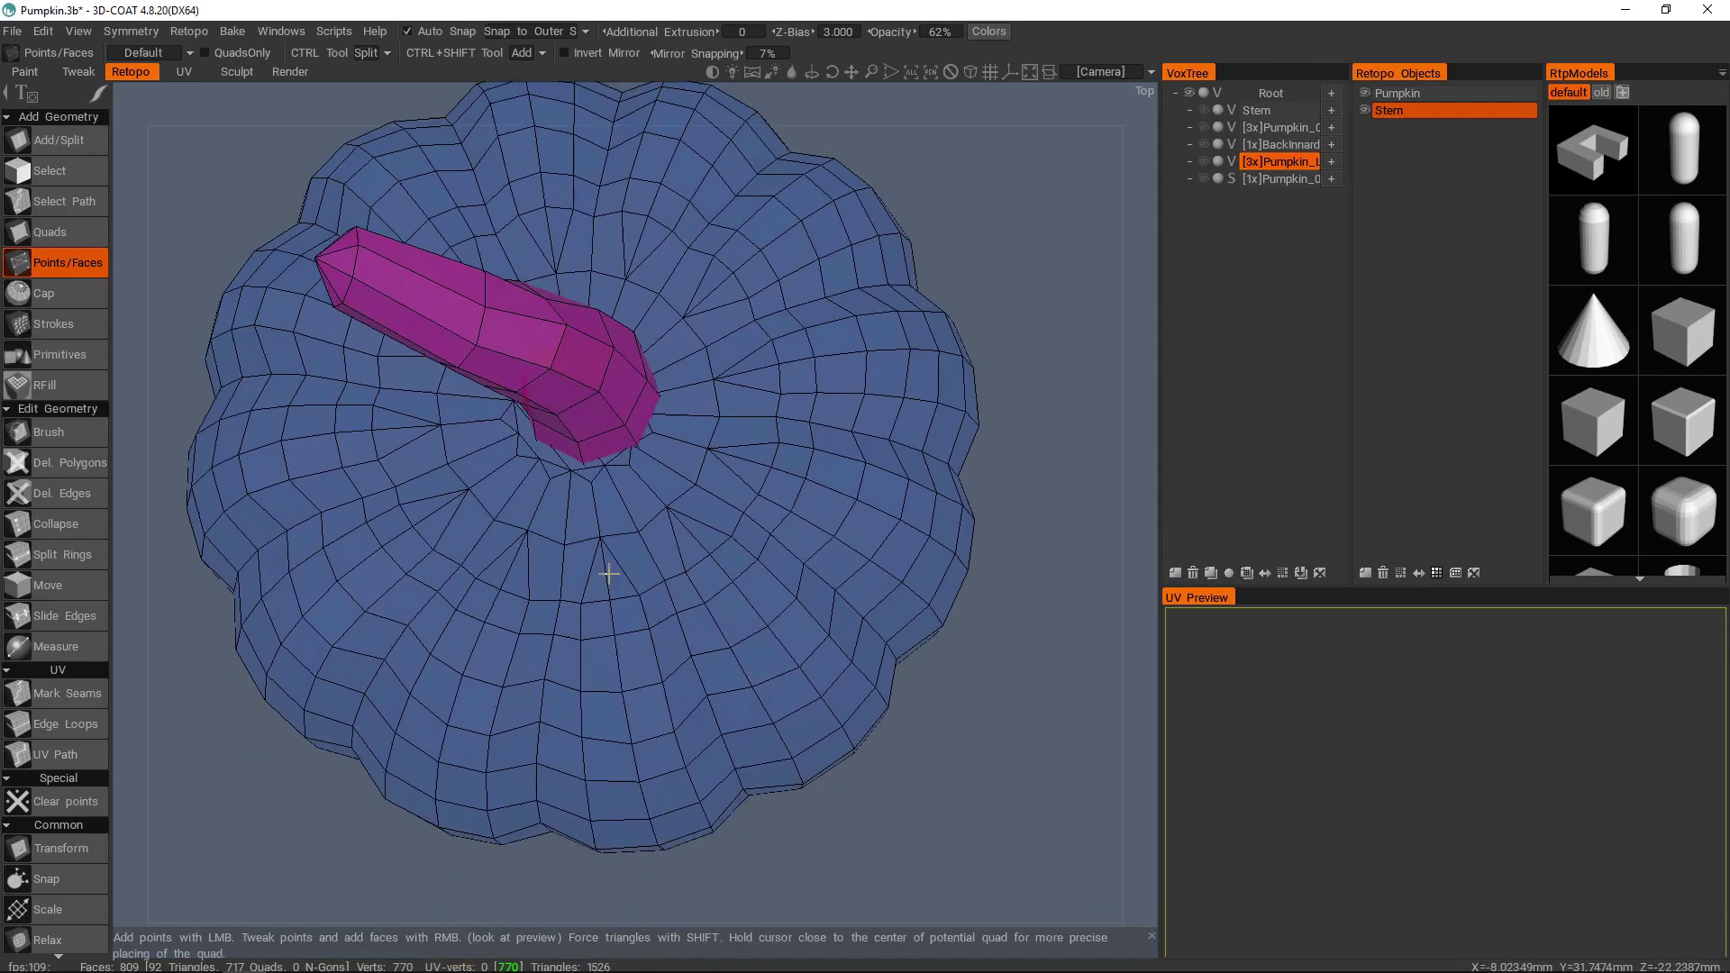
middle_drag(609, 573, 483, 513)
scroll(640, 510, up, 4)
middle_drag(643, 499, 450, 419)
alt+drag(450, 419, 710, 649)
scroll(630, 491, down, 4)
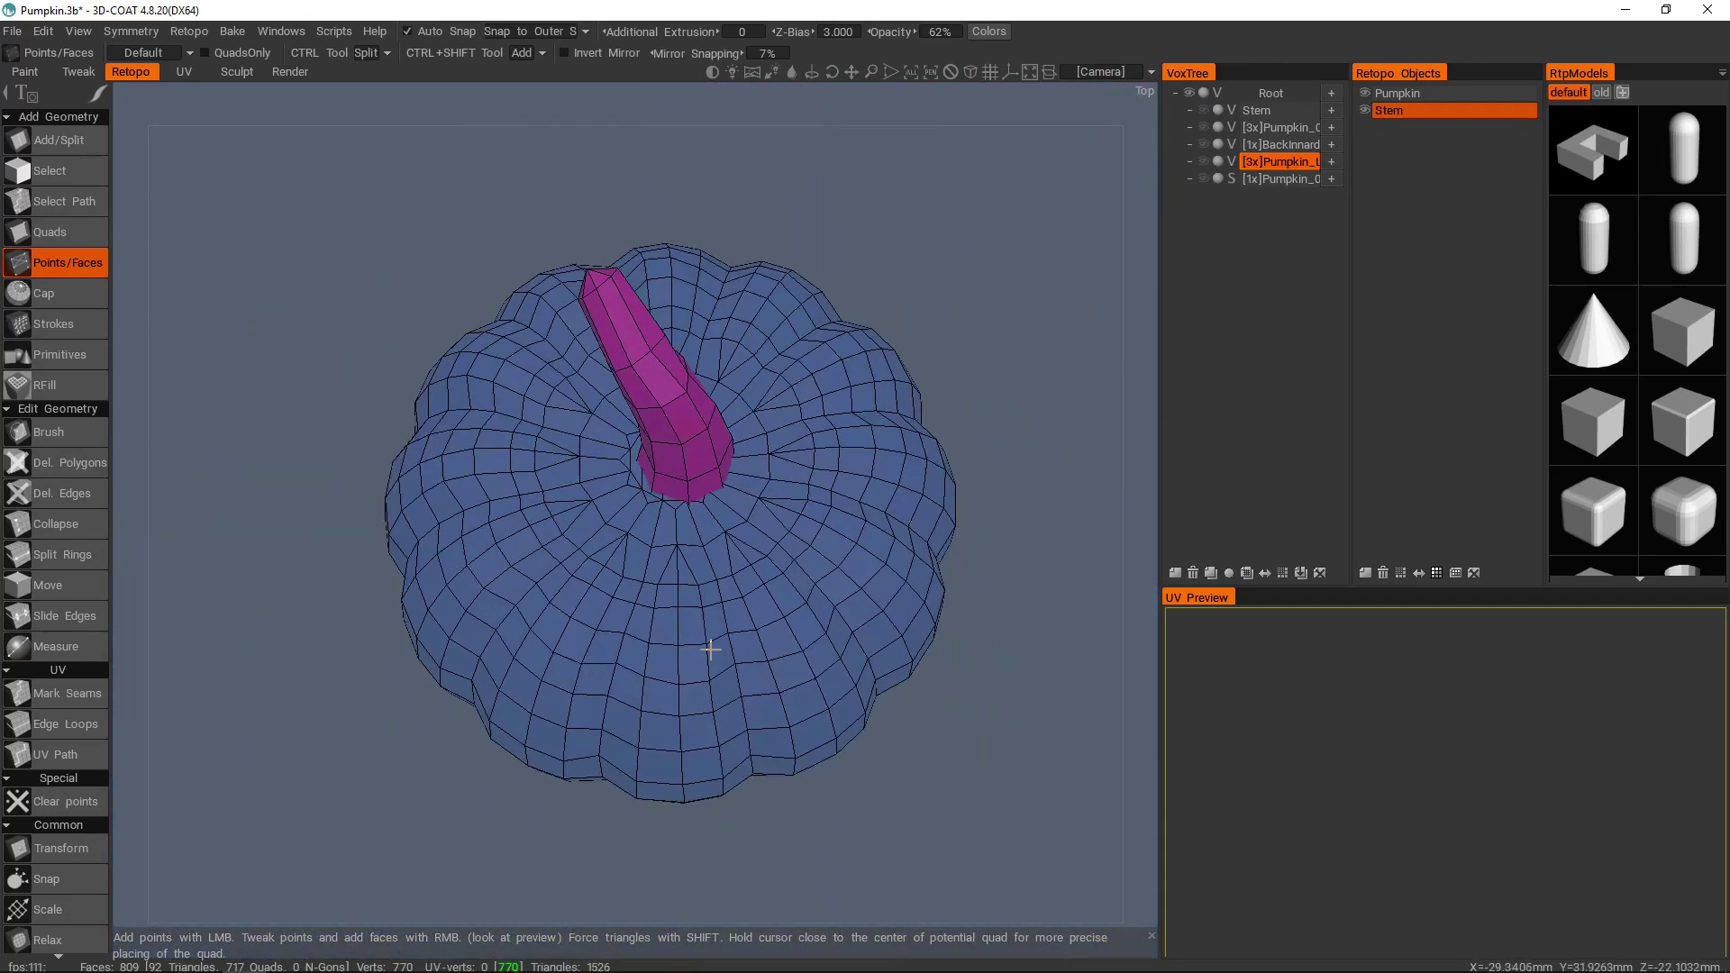
middle_drag(710, 649, 783, 529)
scroll(784, 529, down, 2)
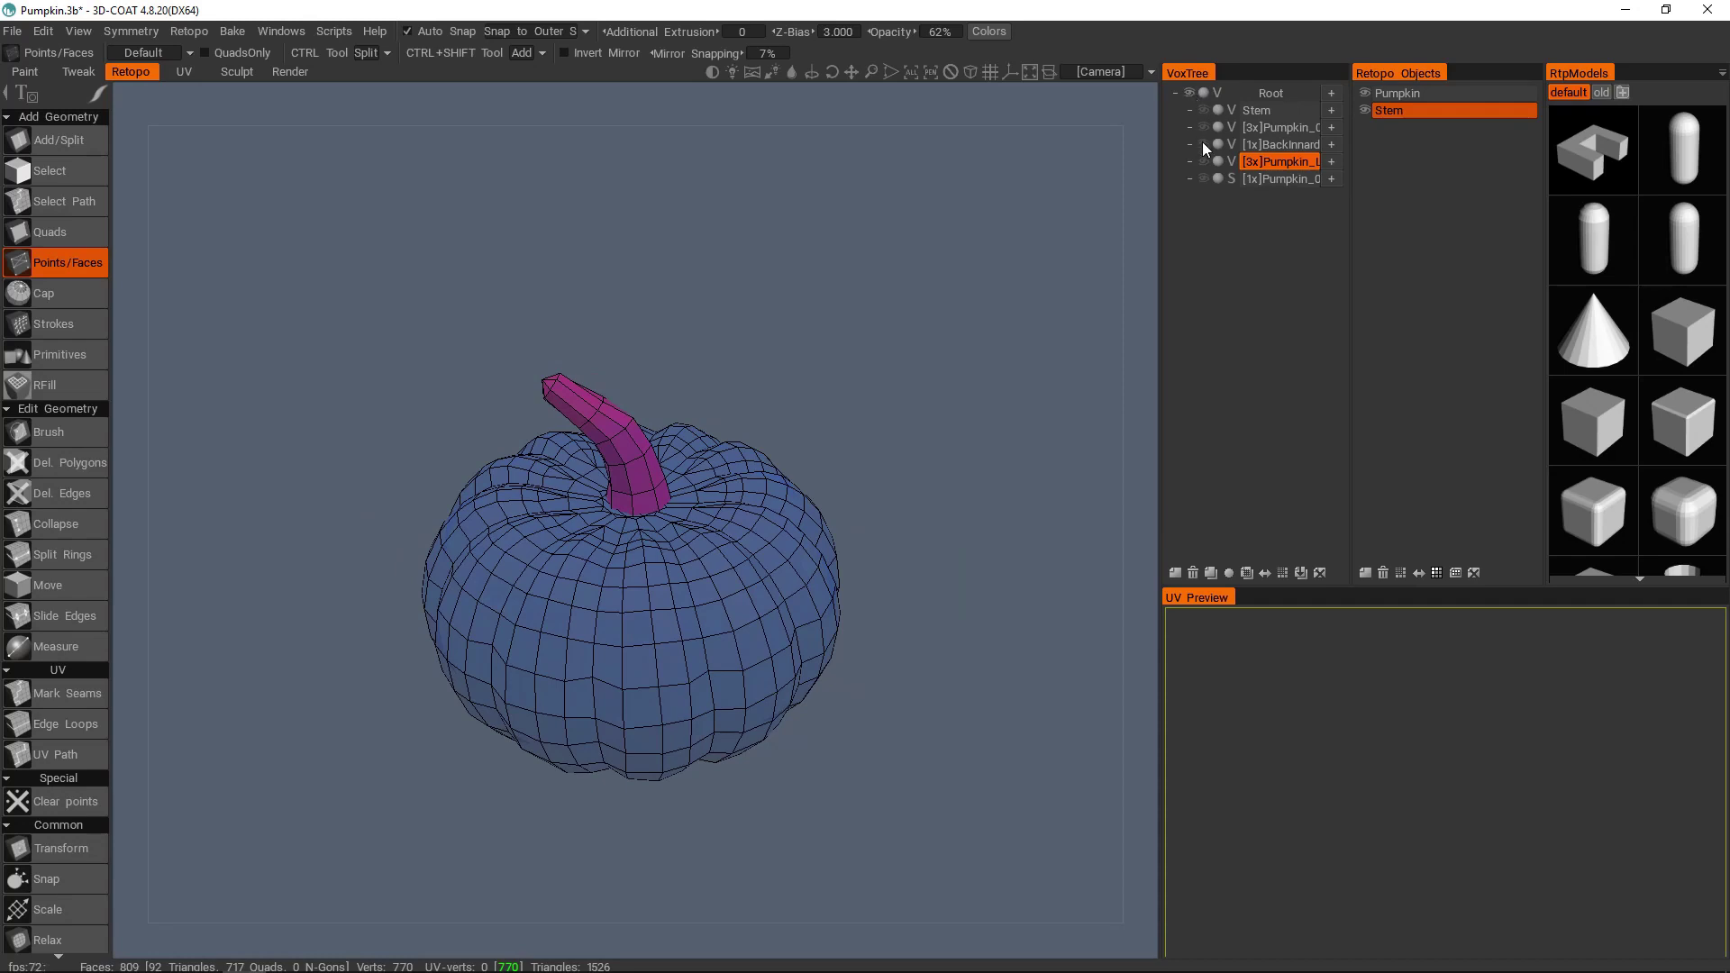
- Switch to the Mark Seams tool and frame the pumpkin and stem meshes for seam marking
key(space)
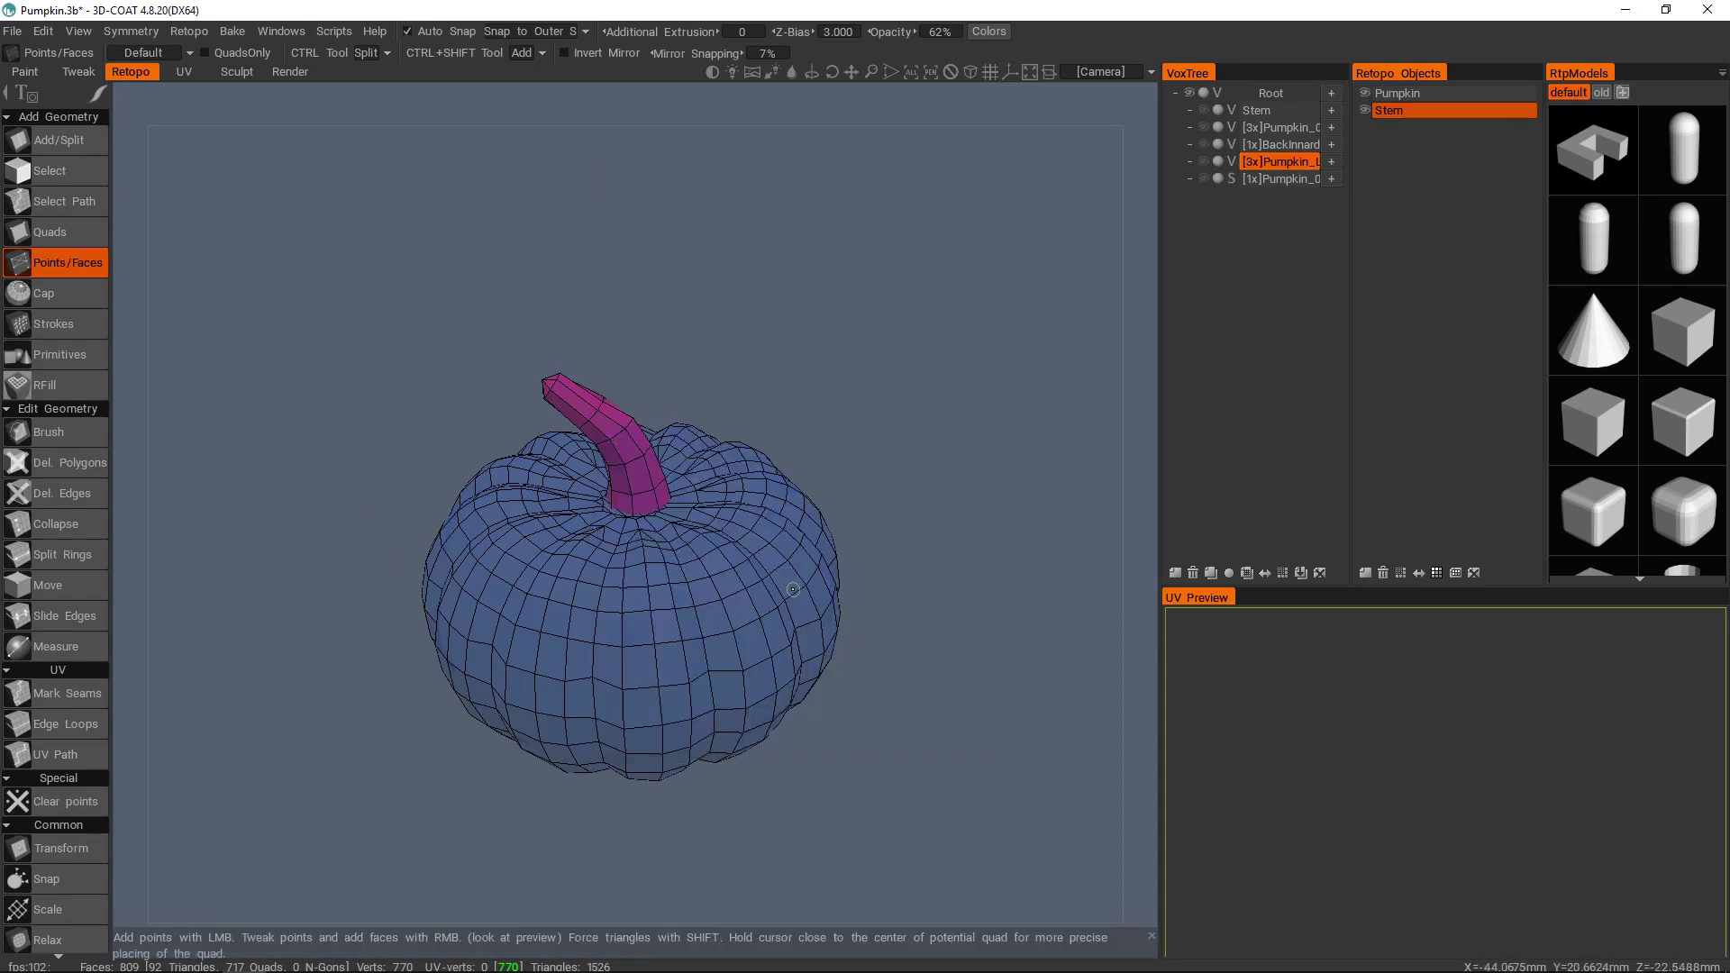
key(space)
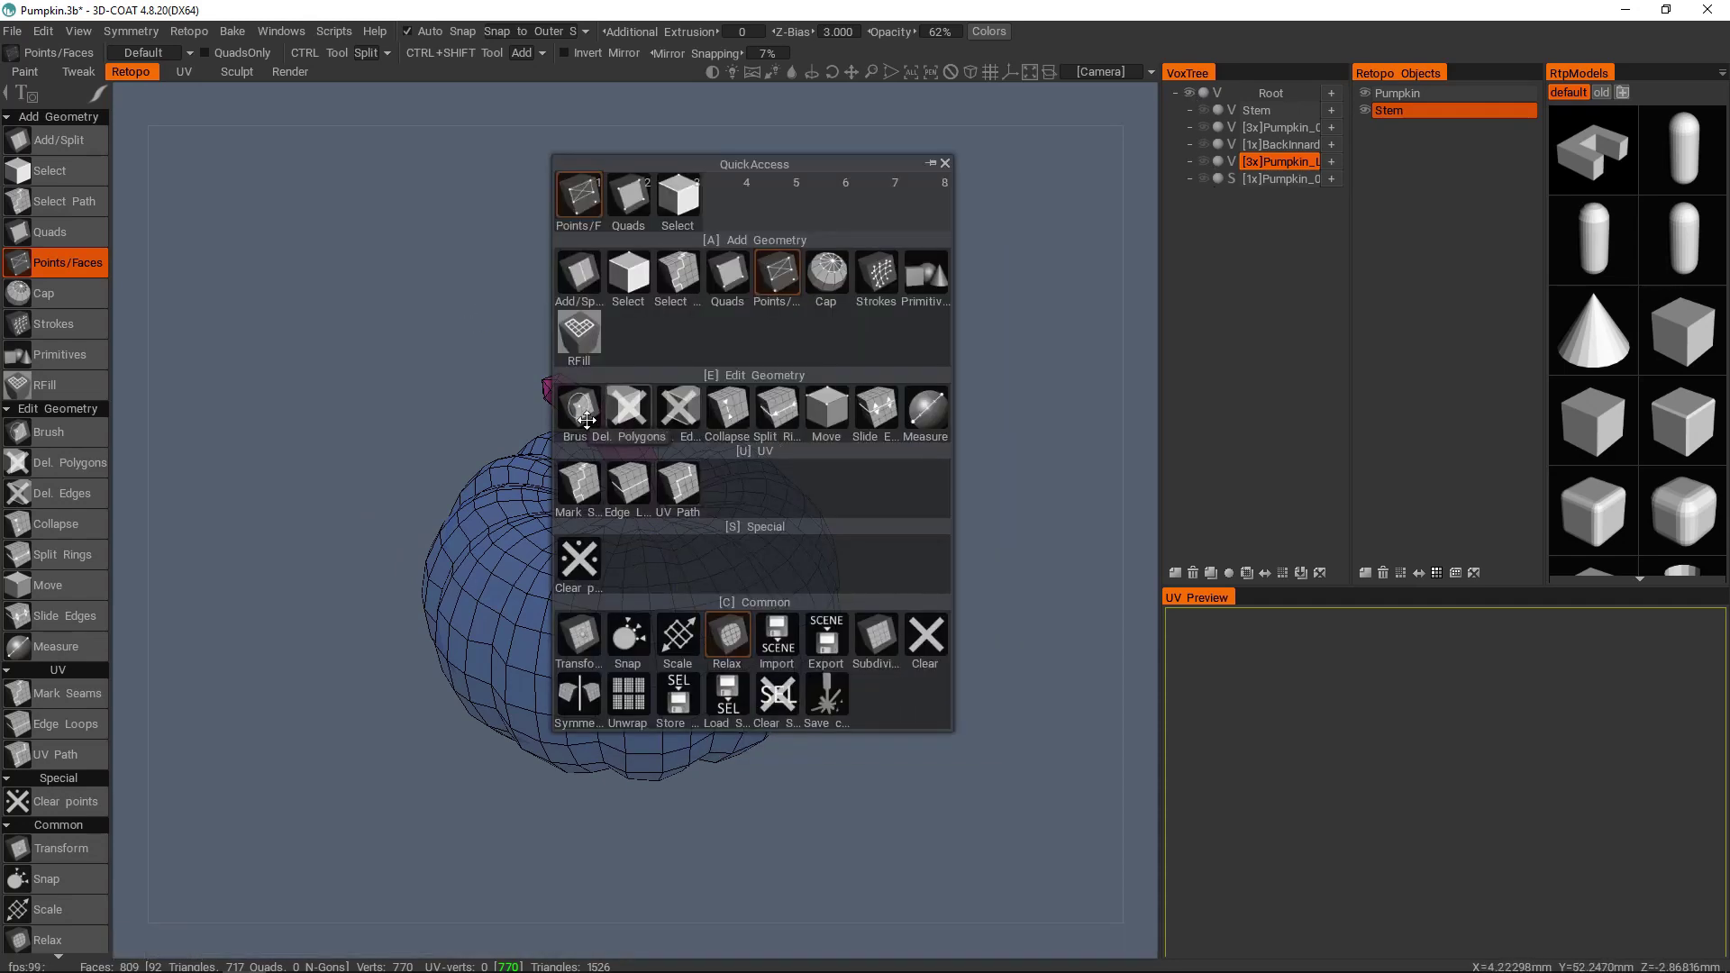
click(590, 486)
alt+middle_drag(590, 486, 614, 383)
alt+right_drag(614, 383, 869, 412)
alt+middle_drag(870, 411, 797, 477)
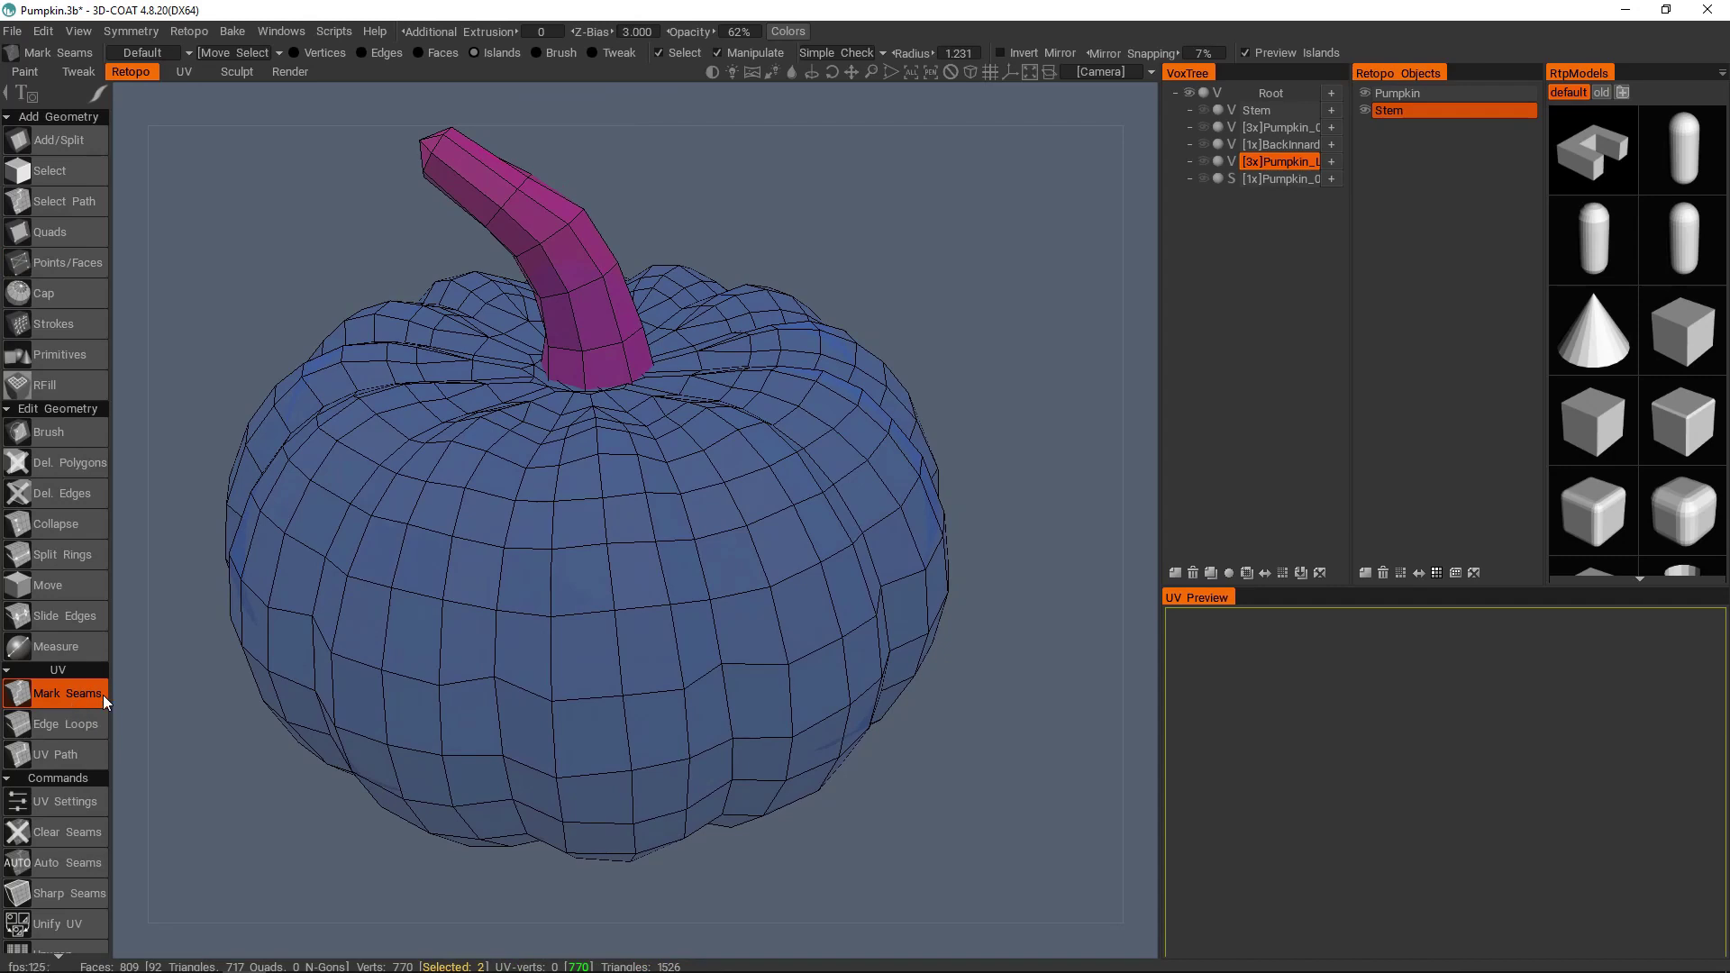
key(space)
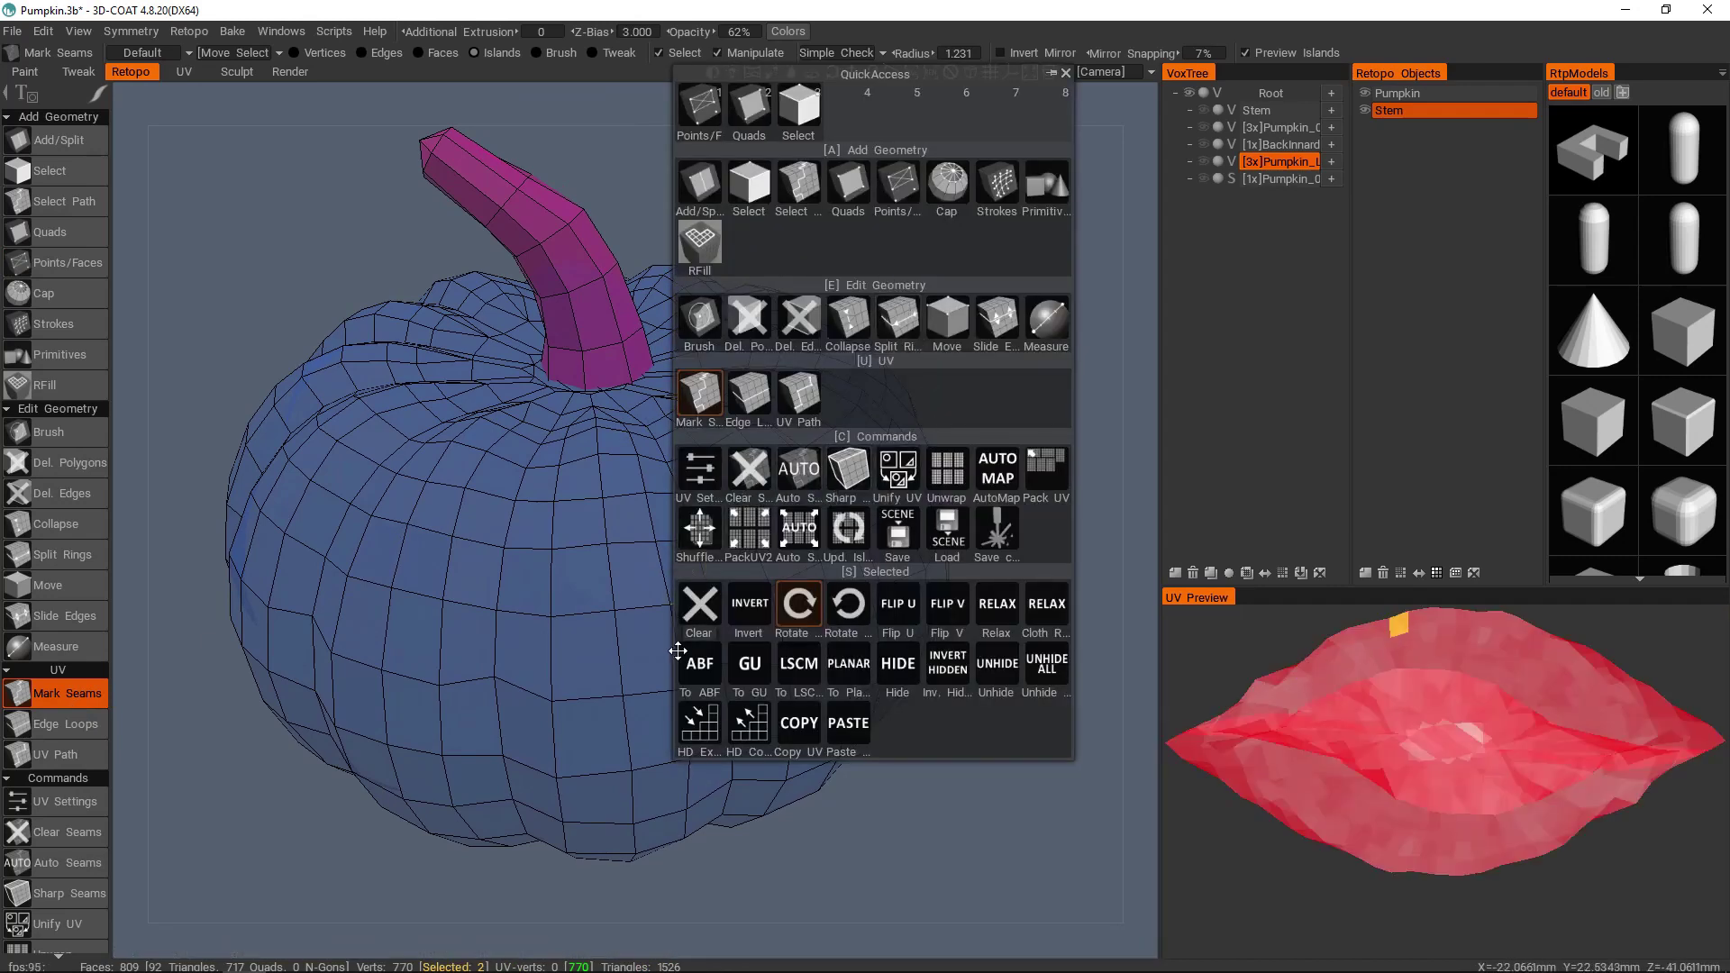
key(space)
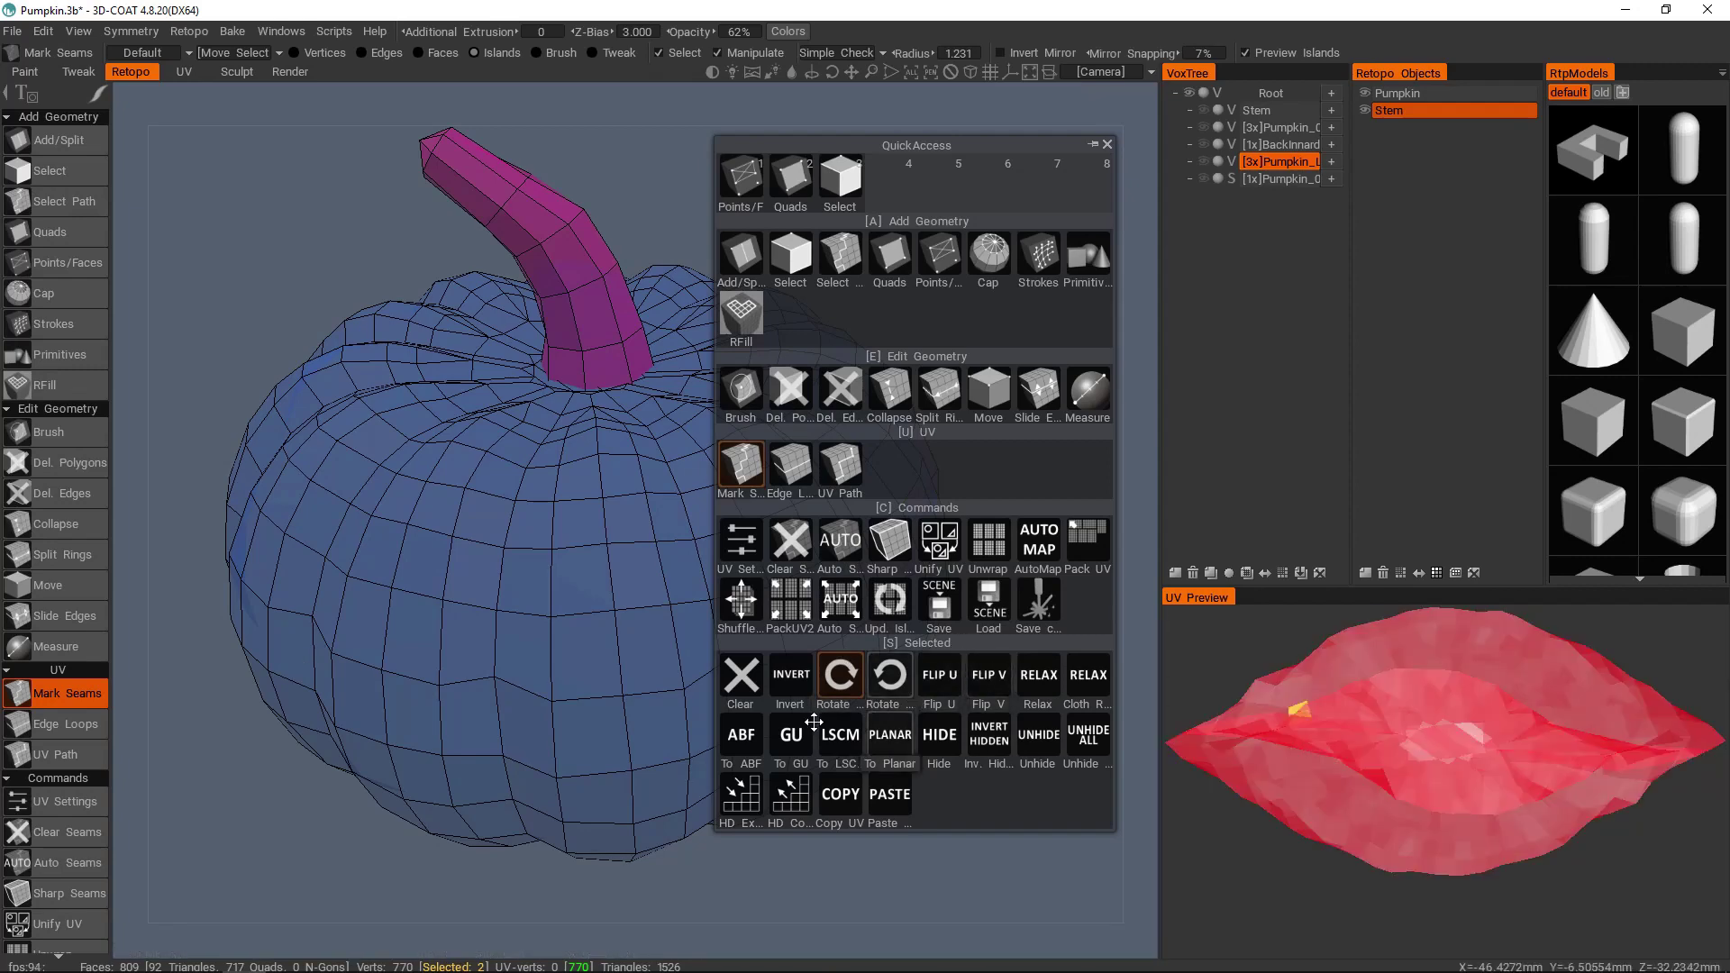
click(183, 72)
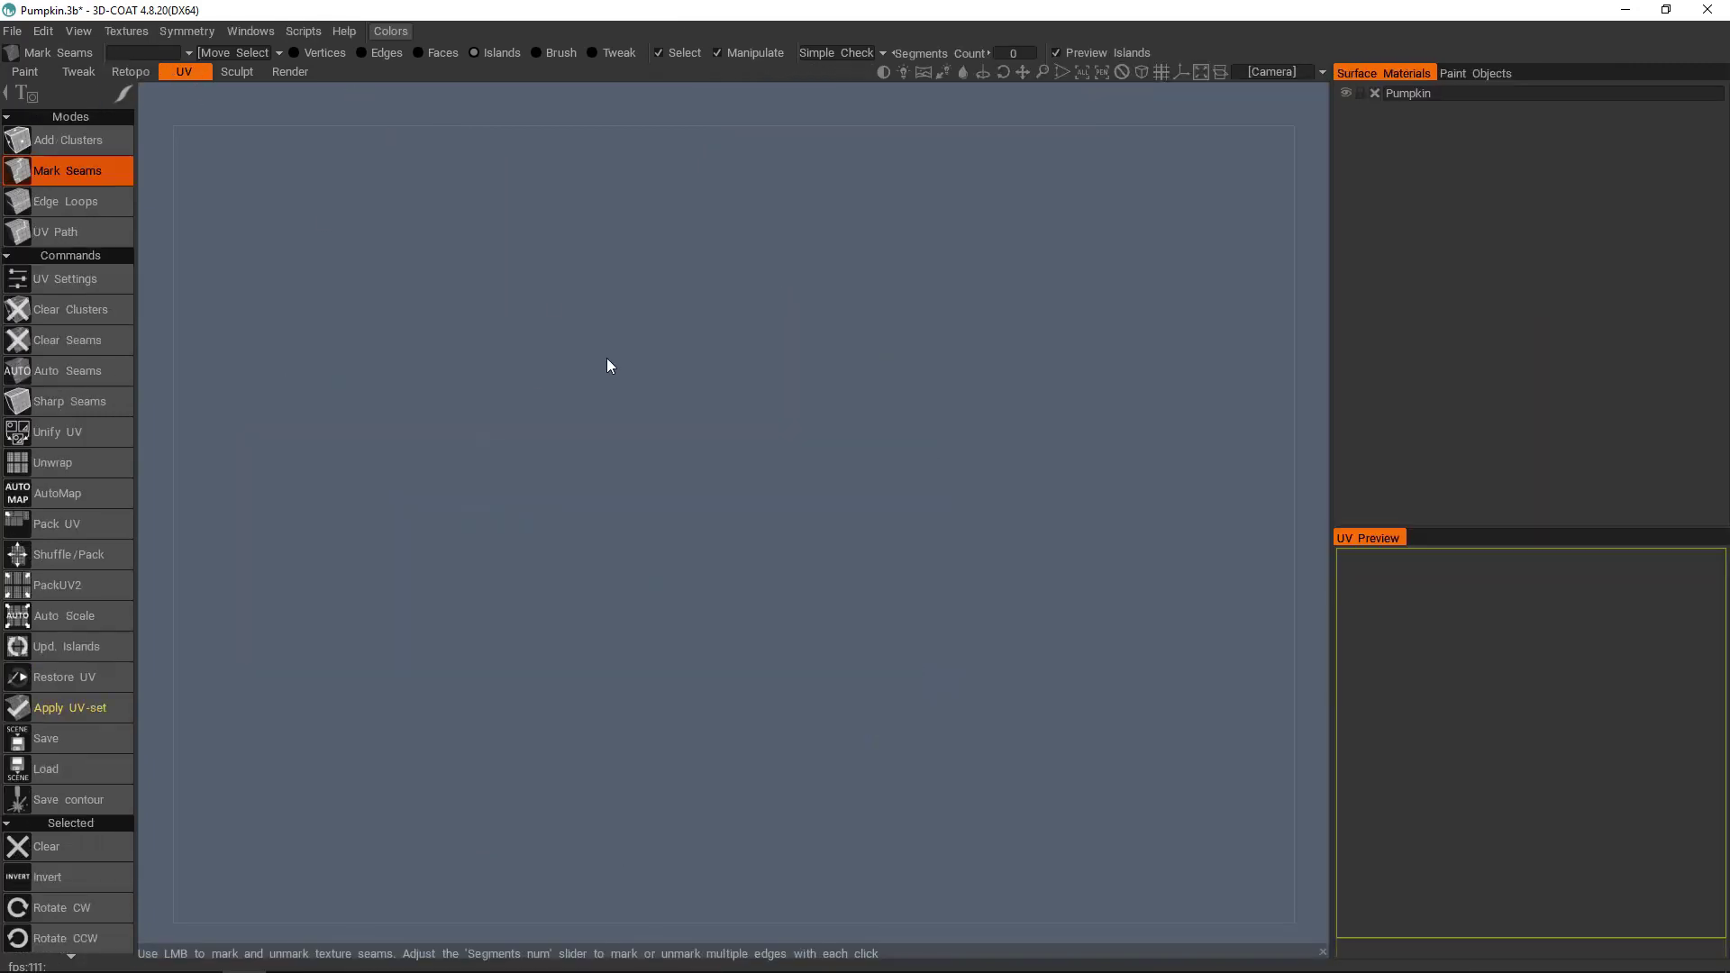
click(137, 72)
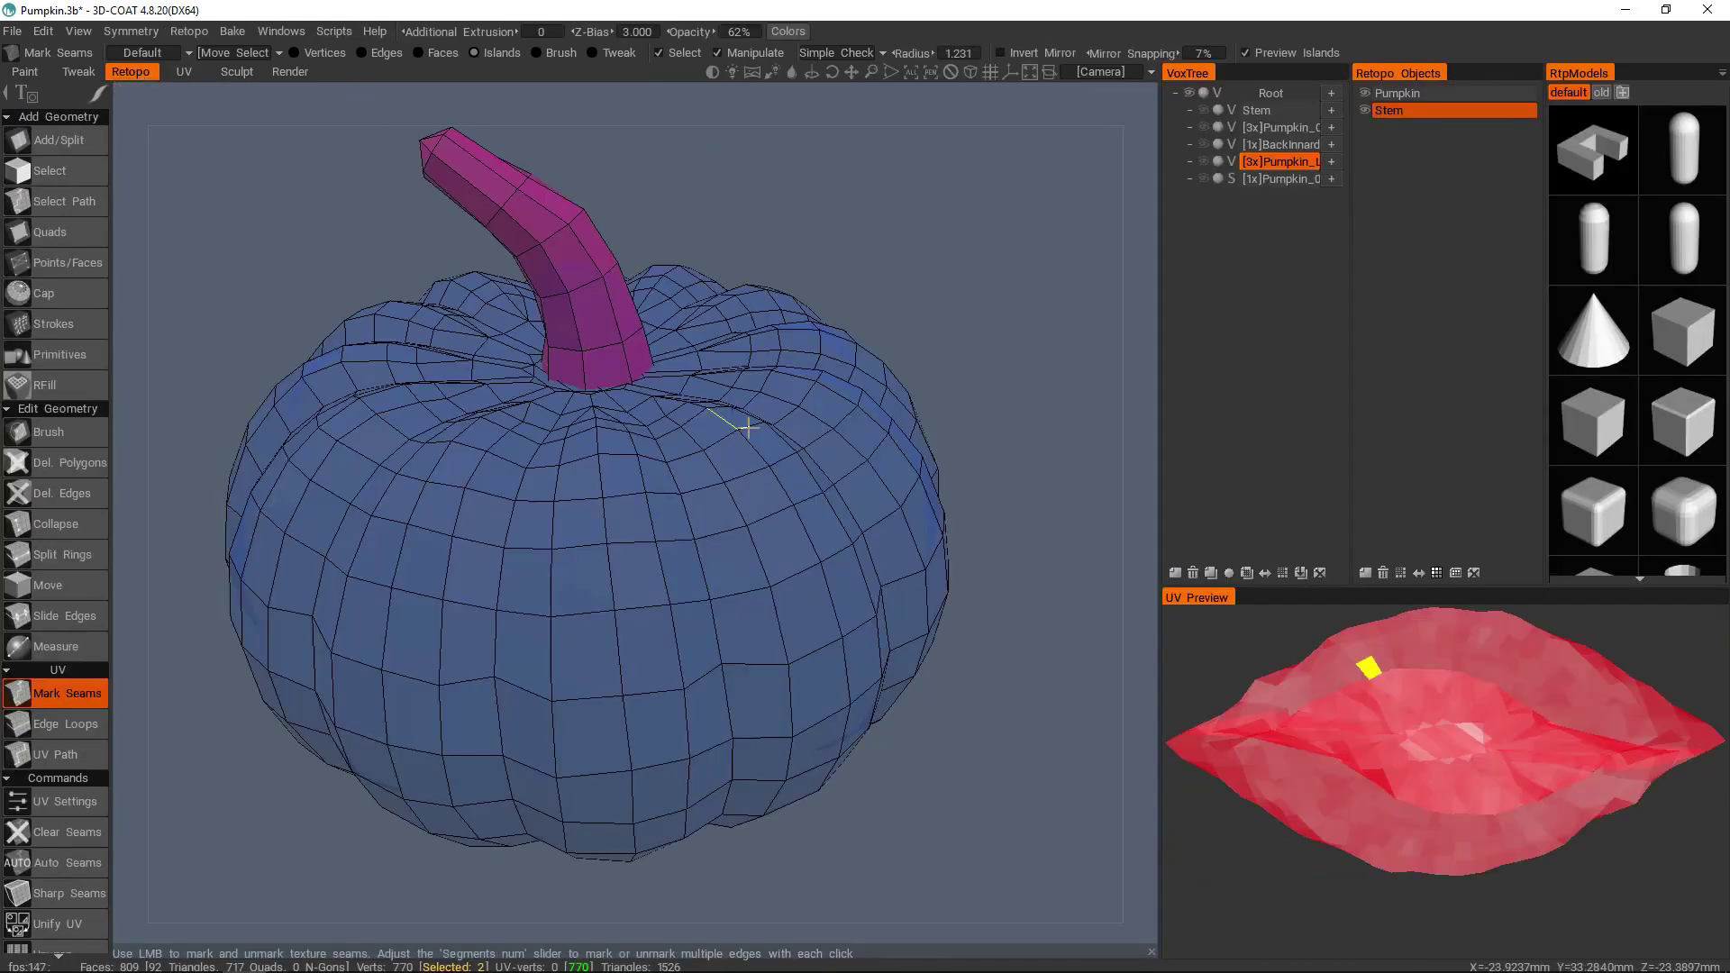
- Hide the Stem retopo mesh and show the Pumpkin mesh's stem area from above
alt+drag(755, 506, 773, 550)
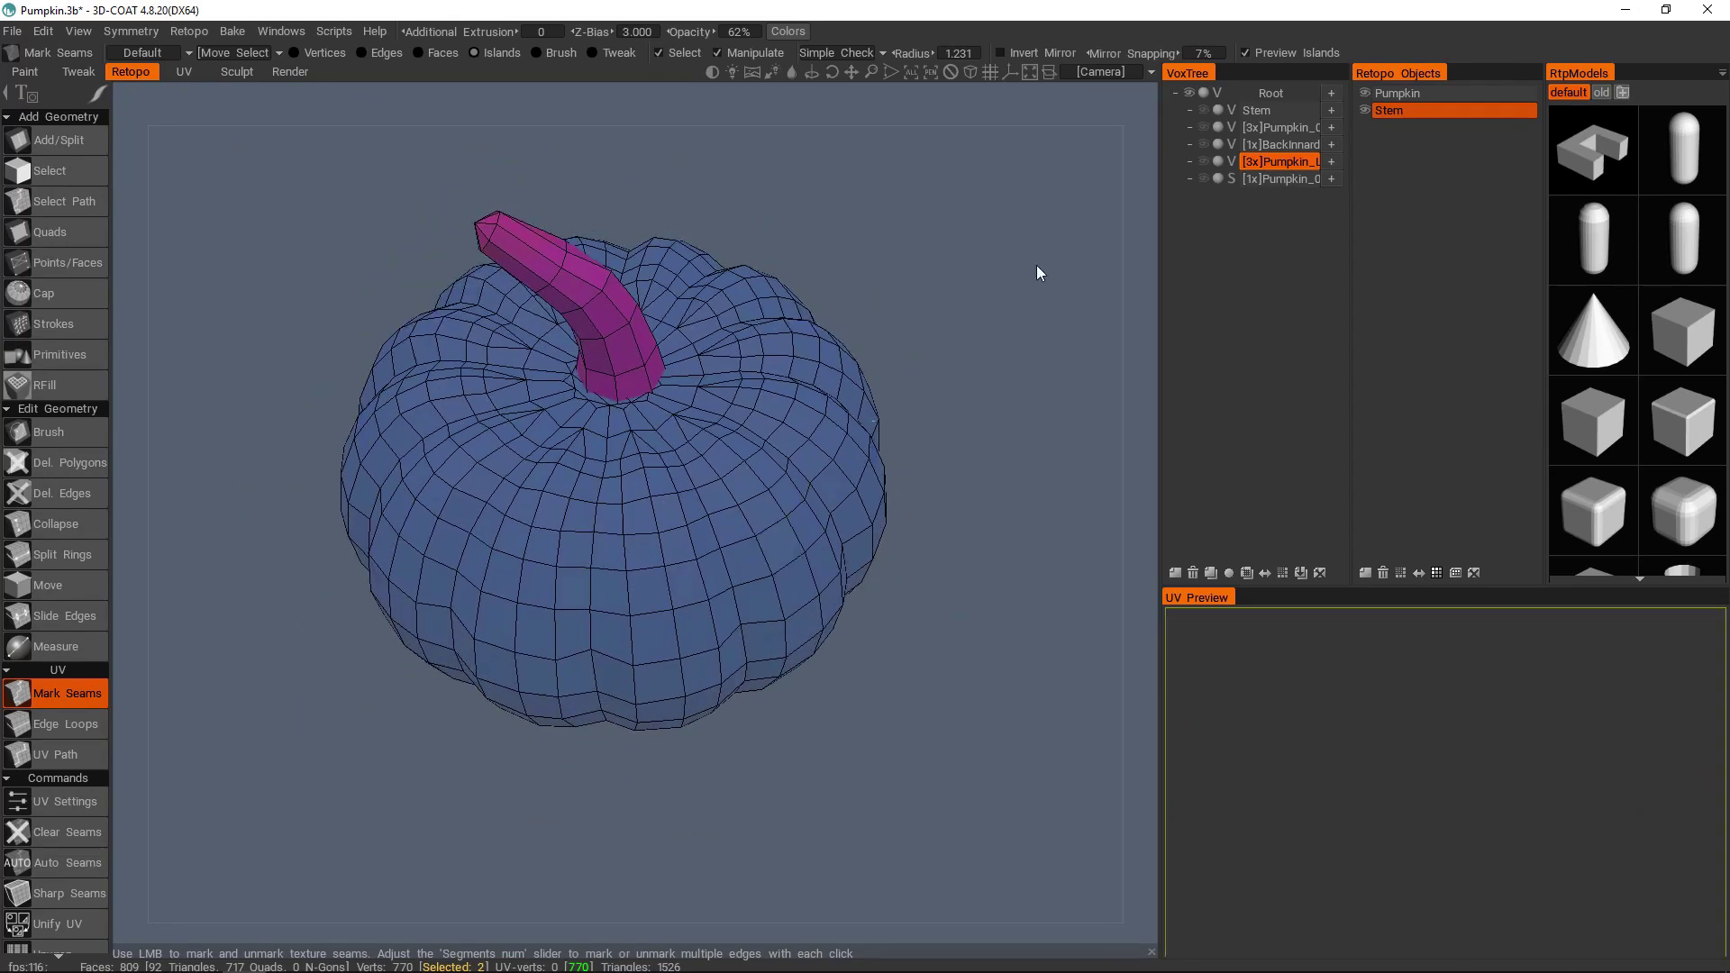
click(1362, 111)
alt+middle_drag(642, 402, 710, 436)
alt+right_drag(710, 436, 777, 417)
alt+drag(775, 417, 727, 542)
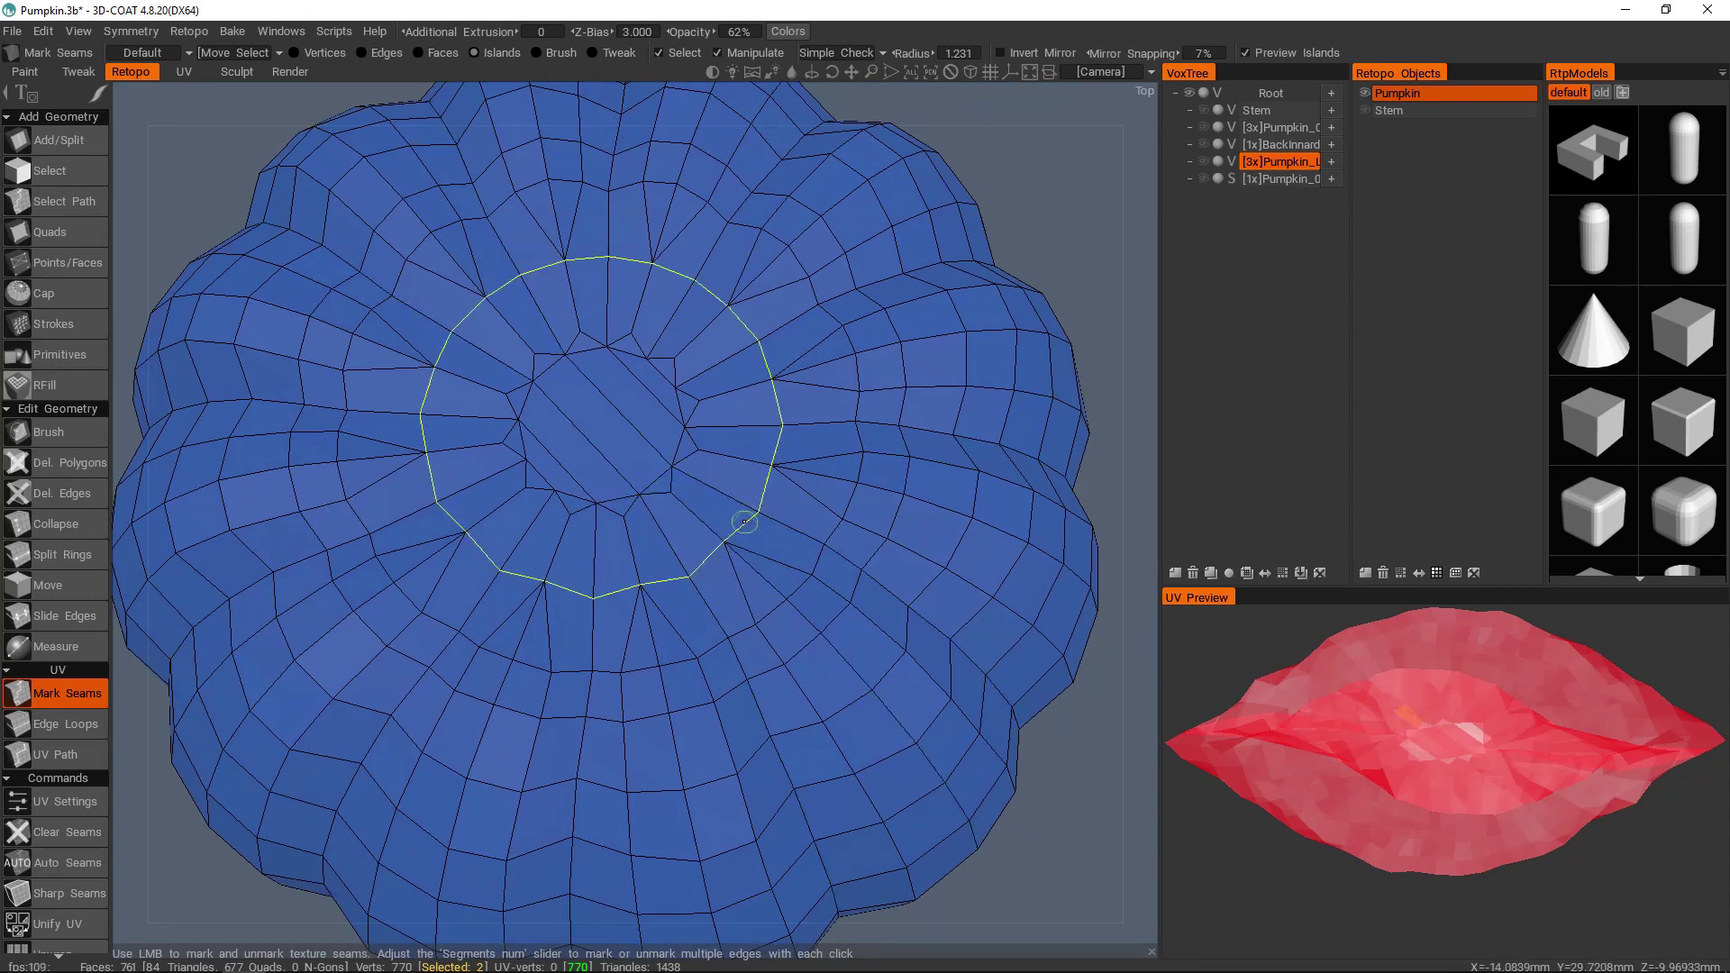
click(744, 521)
mouse_move(744, 522)
alt+mouse_down()
mouse_move(772, 426)
mouse_move(787, 429)
mouse_move(730, 505)
alt+mouse_up()
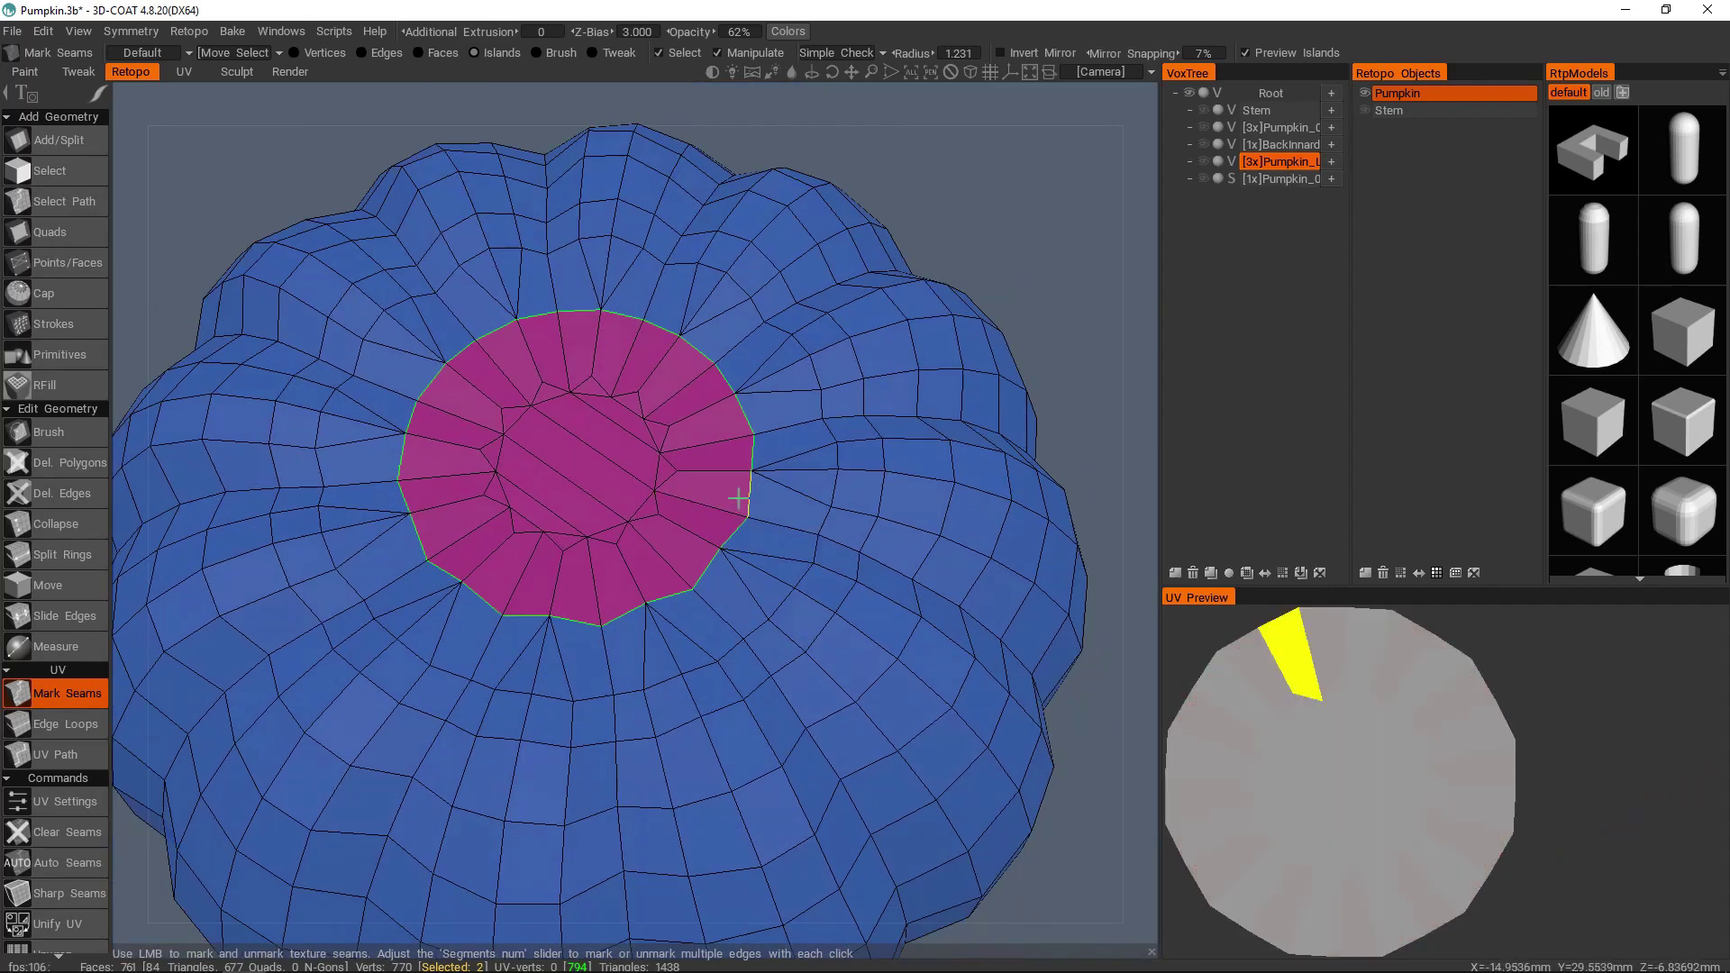
click(738, 499)
- Mark UV seams along the jagged ring of edges around the stem base to separate it from the pumpkin's top
scroll(712, 512, up, 5)
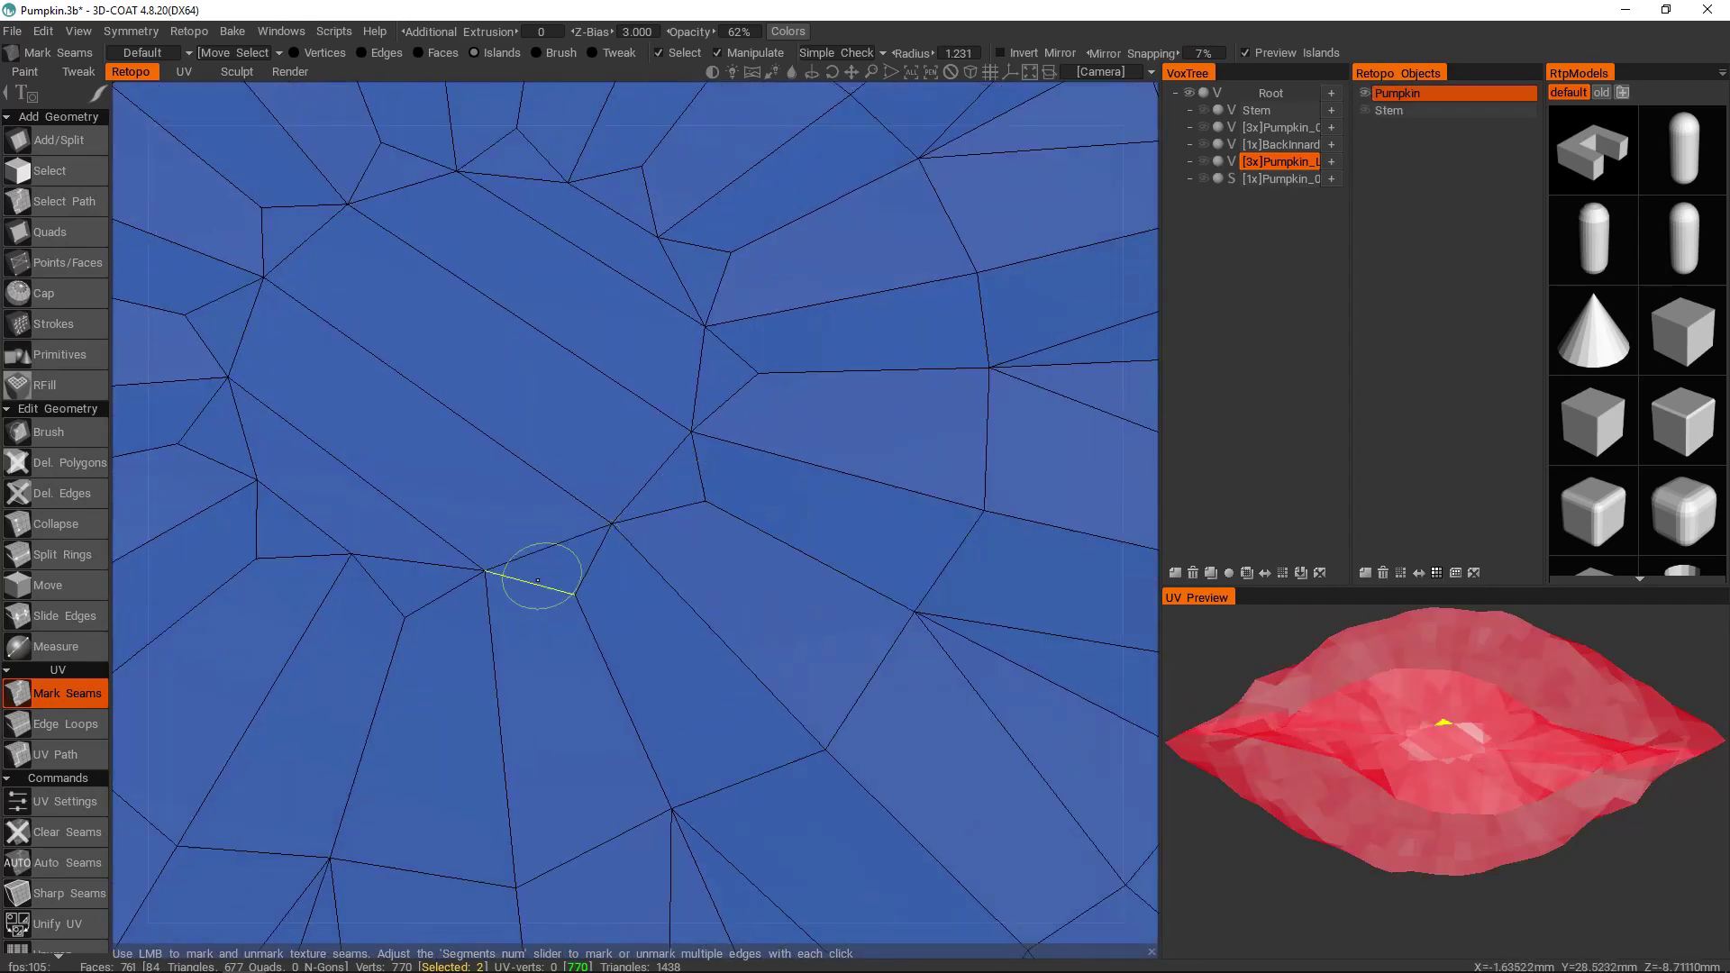
scroll(385, 551, down, 2)
alt+middle_drag(386, 550, 576, 522)
alt+drag(575, 521, 595, 574)
click(567, 565)
click(702, 632)
click(747, 632)
click(787, 613)
click(837, 590)
mouse_move(861, 553)
mouse_down()
mouse_move(905, 446)
mouse_move(797, 310)
mouse_move(666, 309)
mouse_move(544, 397)
mouse_move(544, 538)
mouse_up()
alt+drag(701, 757, 670, 459)
alt+right_drag(670, 460, 727, 445)
mouse_move(718, 559)
mouse_down()
mouse_move(664, 552)
mouse_move(584, 665)
mouse_move(591, 799)
mouse_move(718, 834)
mouse_move(787, 755)
mouse_up()
click(825, 748)
- Show the carved pumpkin body sculpt layer and hide the Pumpkin retopo mesh
alt+right_drag(753, 591, 810, 342)
alt+drag(811, 343, 887, 470)
alt+right_drag(856, 306, 819, 414)
alt+middle_drag(819, 413, 872, 631)
alt+right_drag(872, 630, 769, 458)
alt+drag(768, 457, 776, 554)
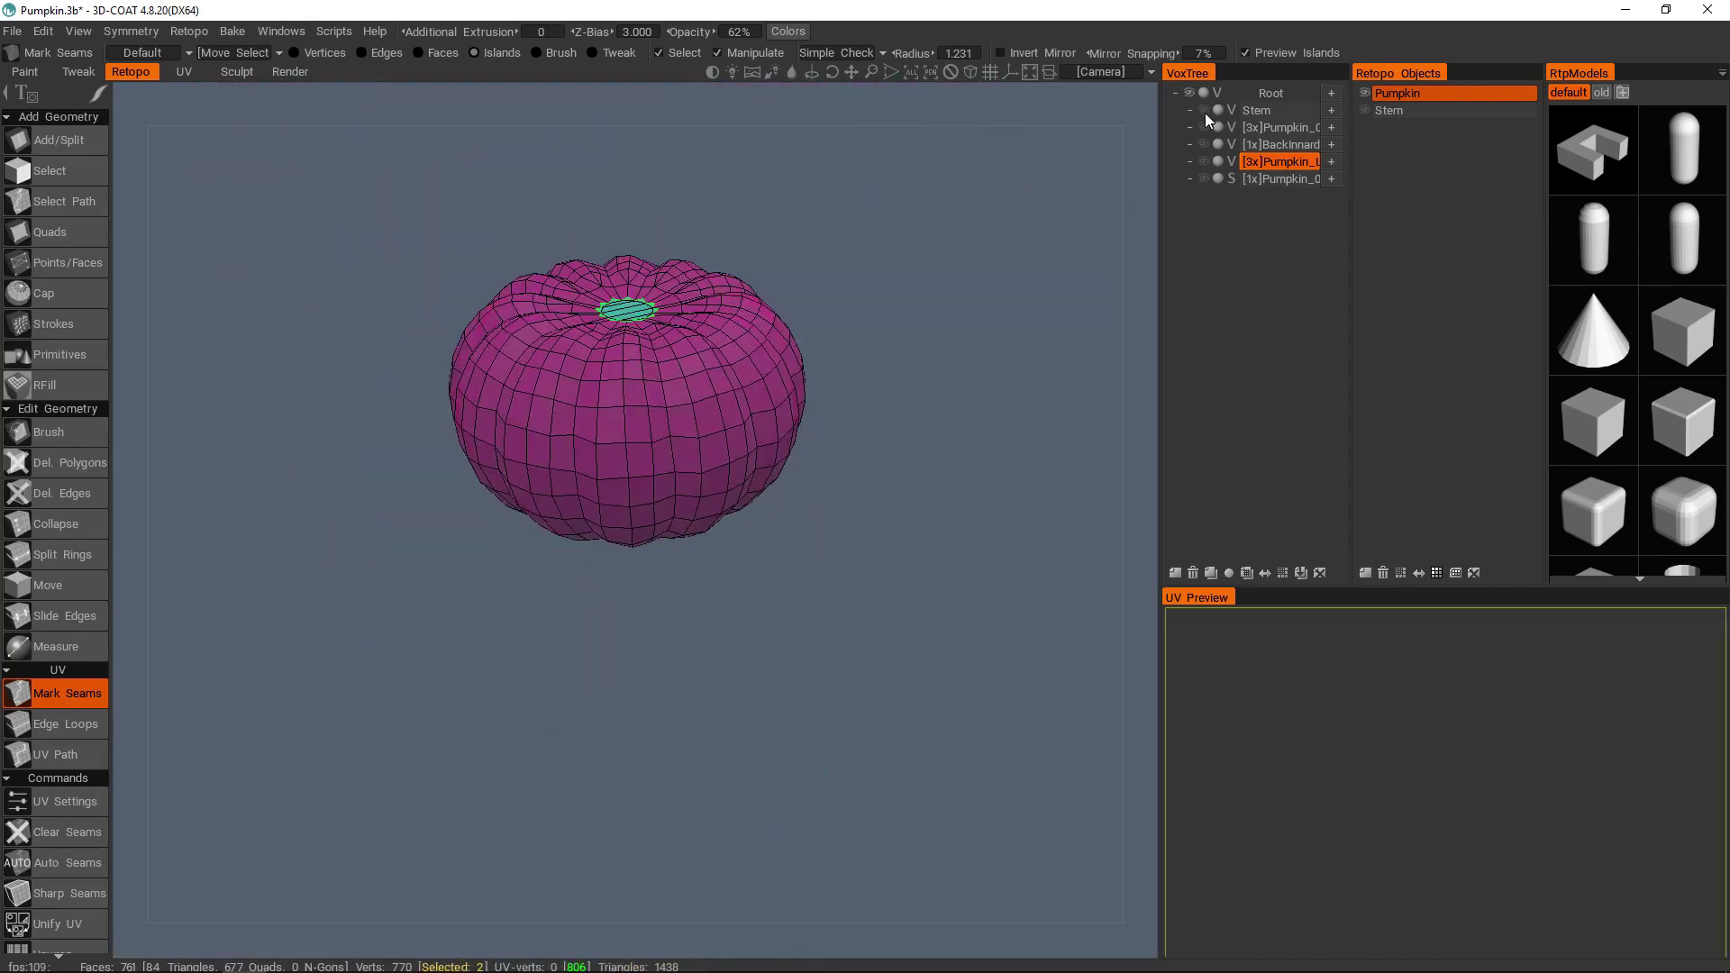
click(1205, 127)
click(1362, 94)
alt+drag(721, 338, 901, 446)
alt+right_drag(742, 441, 777, 523)
mouse_move(776, 524)
alt+mouse_down()
mouse_move(610, 517)
mouse_move(618, 479)
mouse_move(774, 540)
alt+mouse_up()
alt+middle_drag(821, 442, 1005, 443)
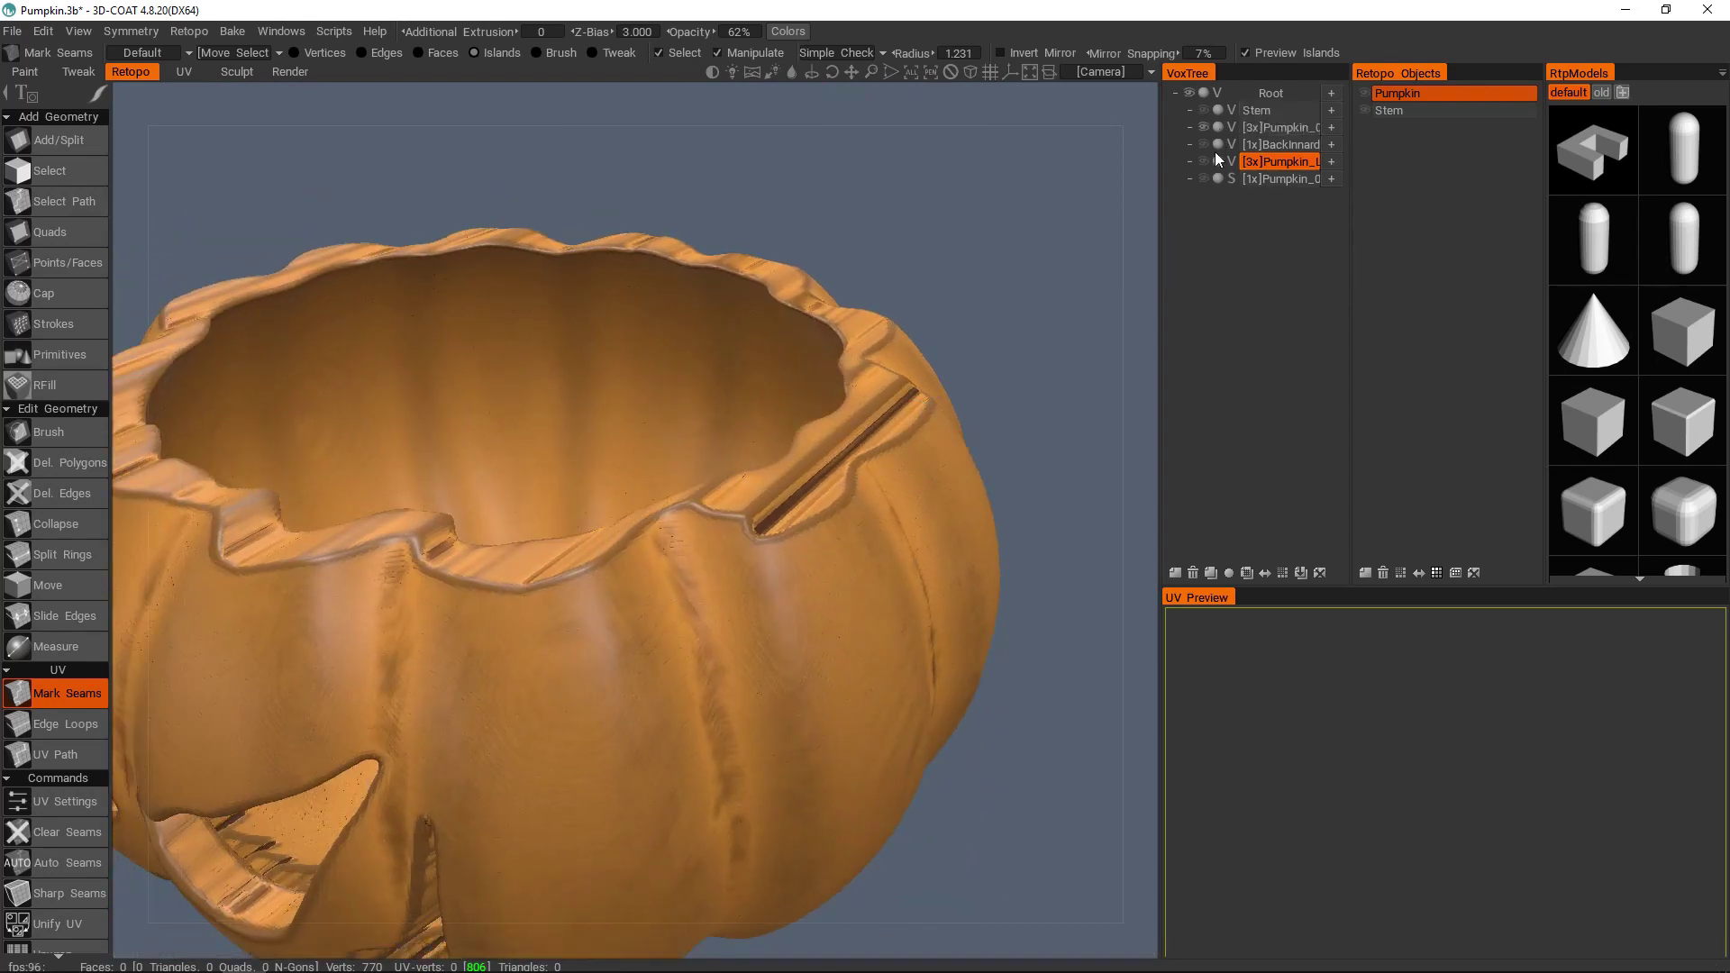
- Compare the sculpt with and without its lid, and examine the carved body's front, sides and back
click(1203, 160)
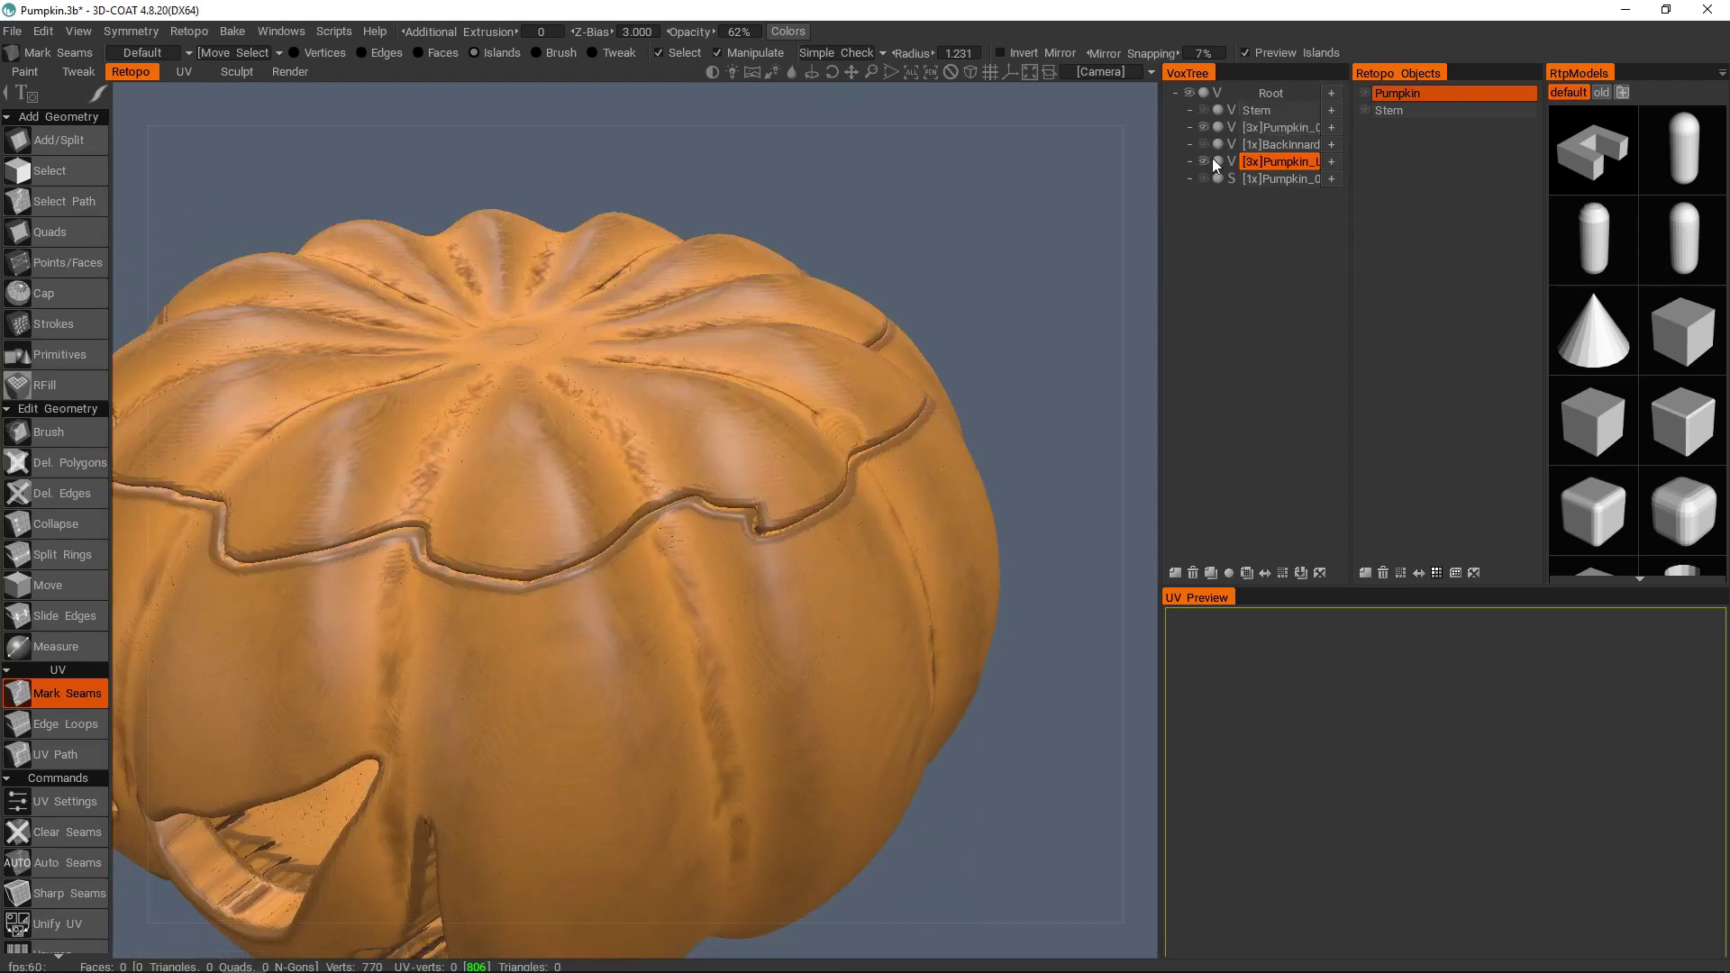
click(1205, 160)
alt+right_drag(789, 492, 693, 532)
alt+drag(693, 532, 838, 468)
alt+right_drag(837, 469, 752, 503)
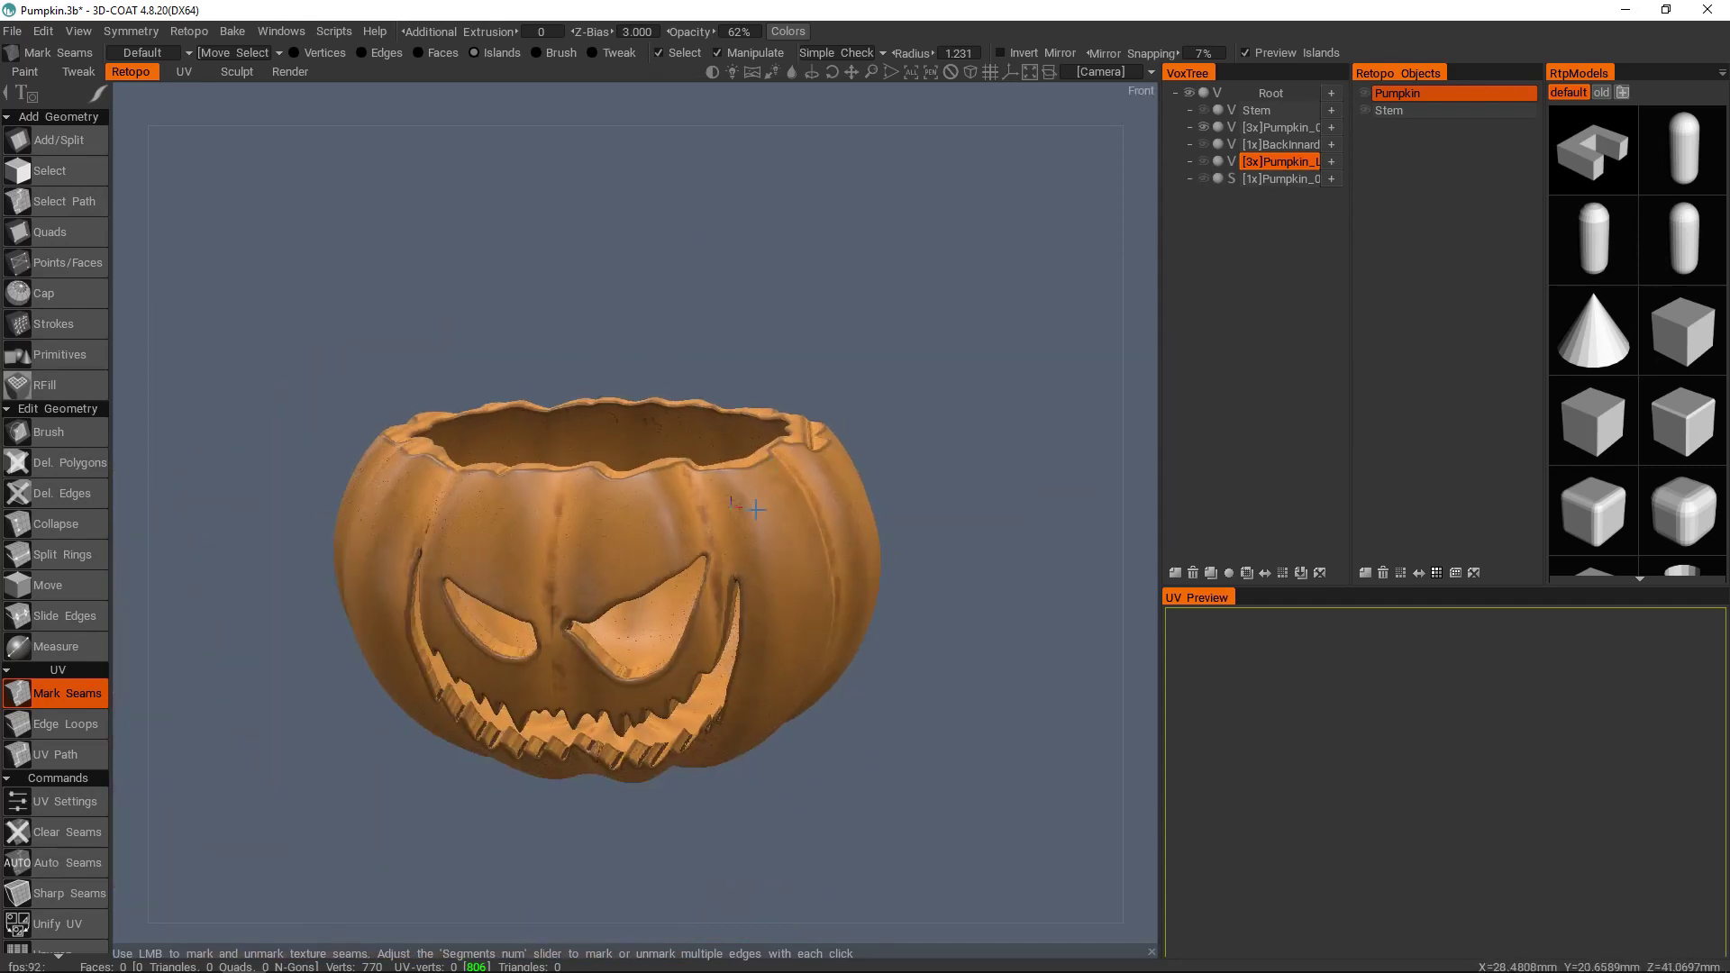
alt+drag(753, 502, 799, 550)
alt+right_drag(798, 550, 720, 581)
alt+drag(793, 582, 735, 586)
alt+right_drag(816, 594, 747, 599)
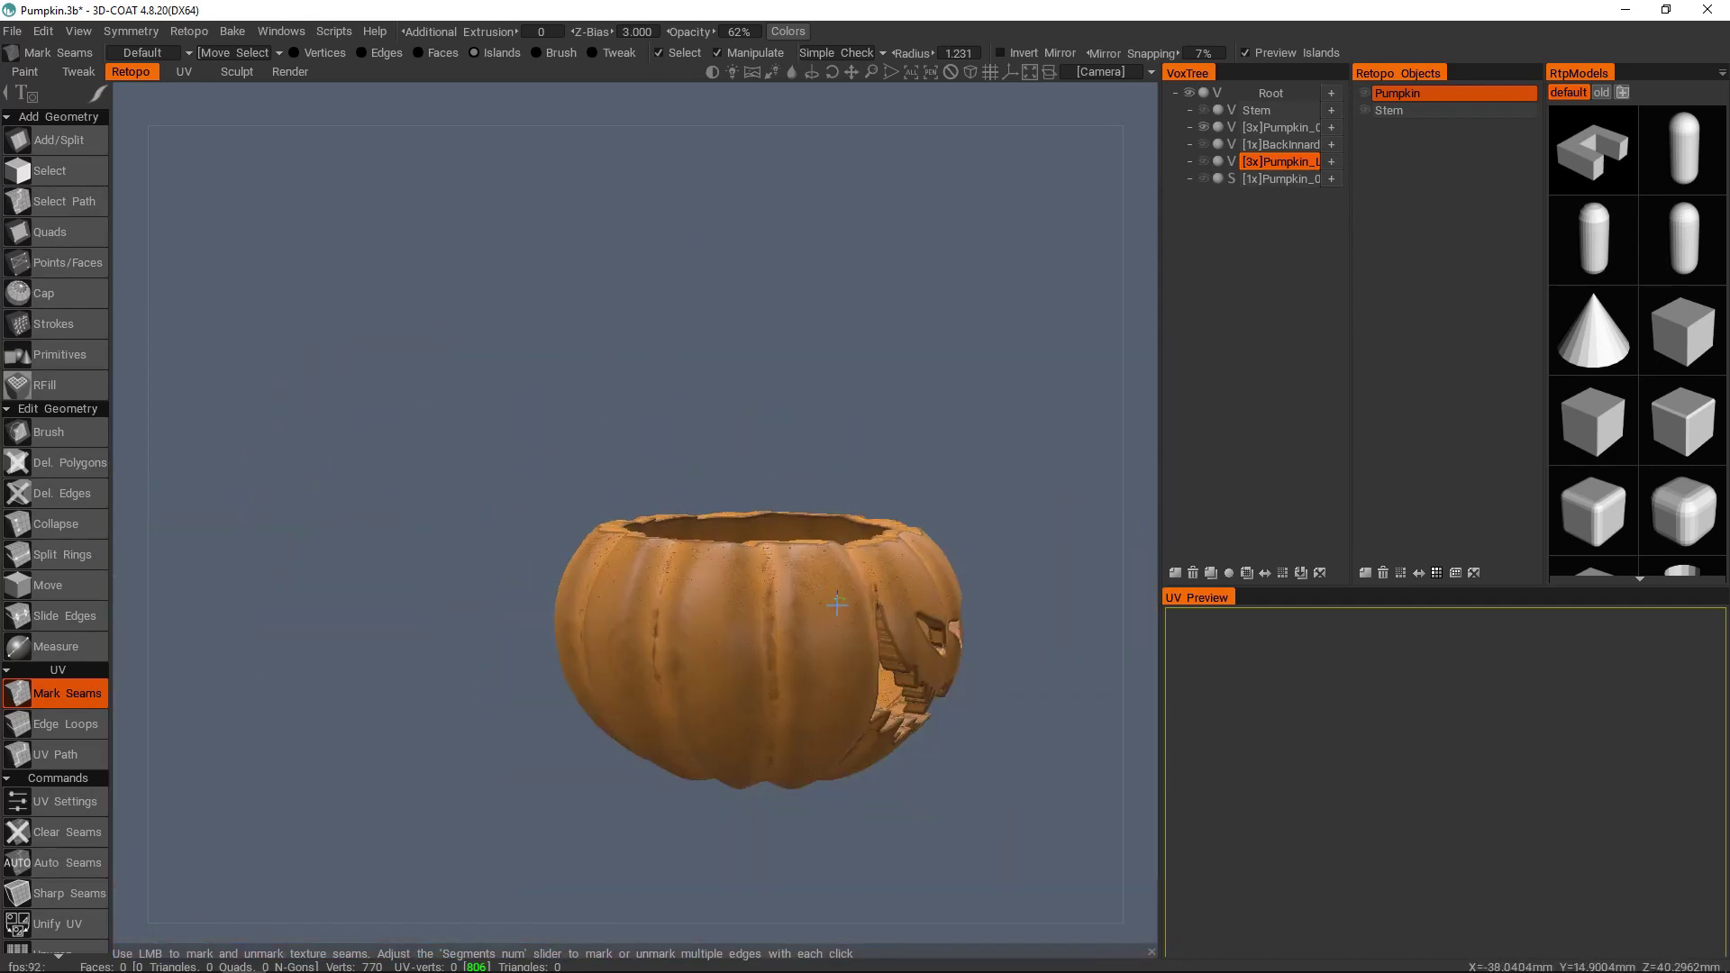
alt+middle_drag(839, 597, 782, 560)
alt+drag(691, 597, 699, 623)
alt+middle_drag(487, 639, 677, 617)
alt+drag(664, 616, 735, 635)
alt+middle_drag(457, 579, 614, 527)
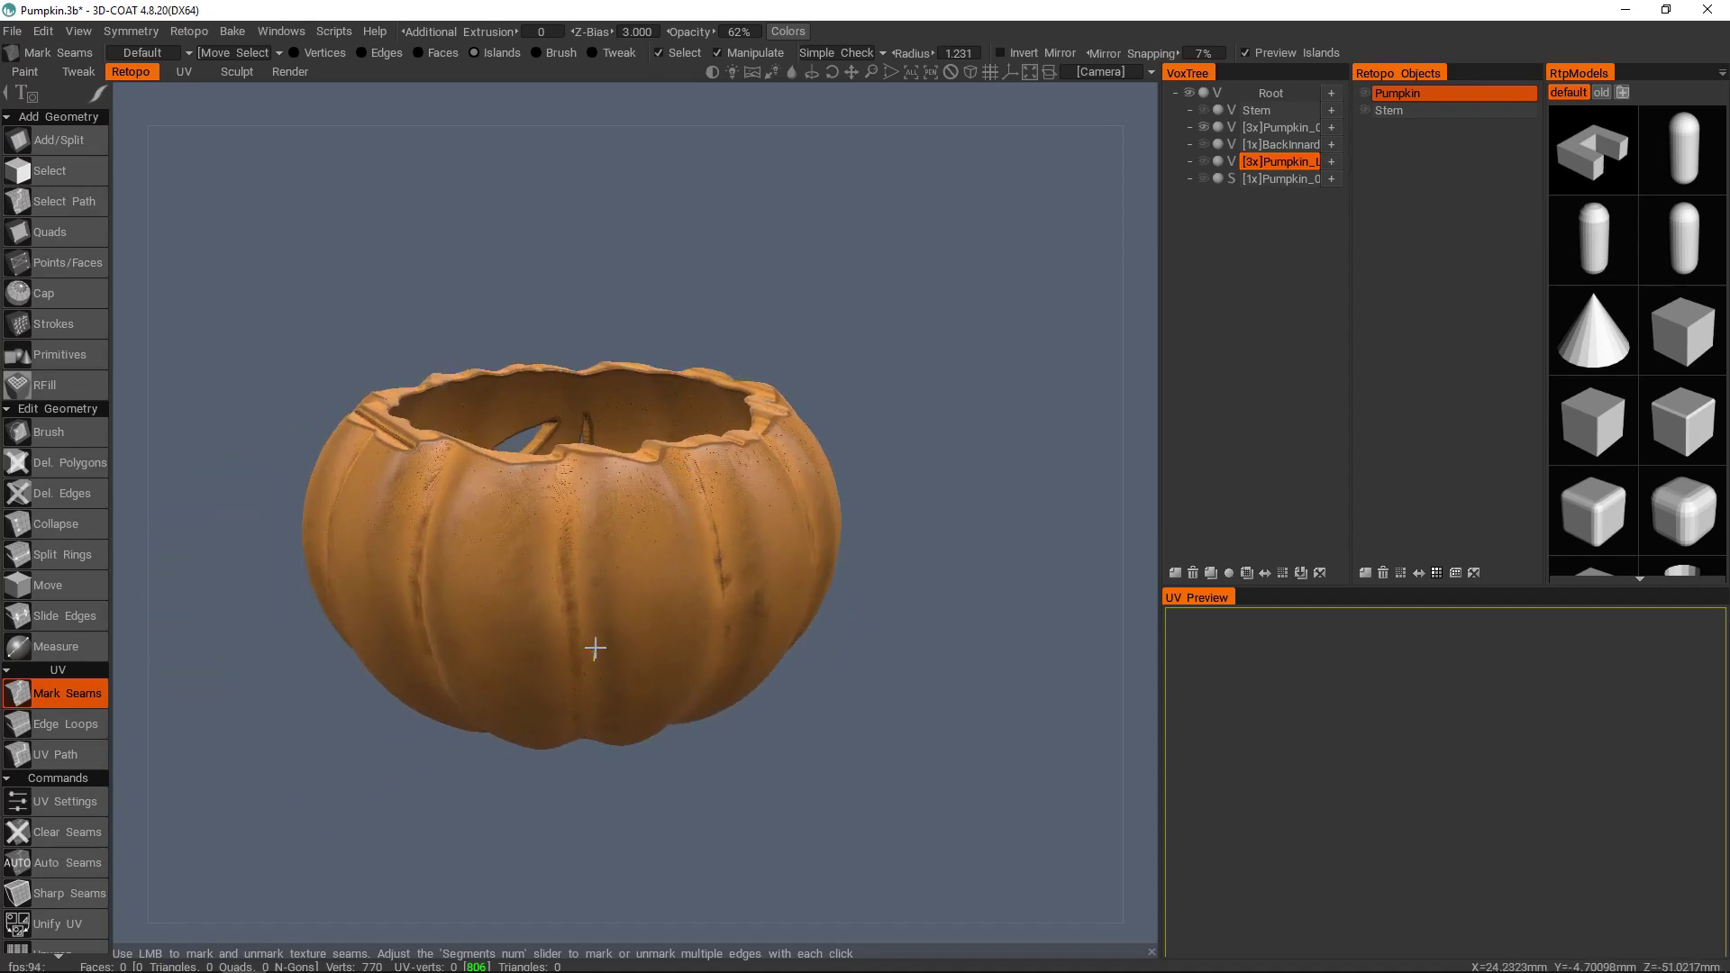
- Examine the carved face, the grooves and the cut rim of the lidless pumpkin from several angles
alt+drag(630, 618, 532, 524)
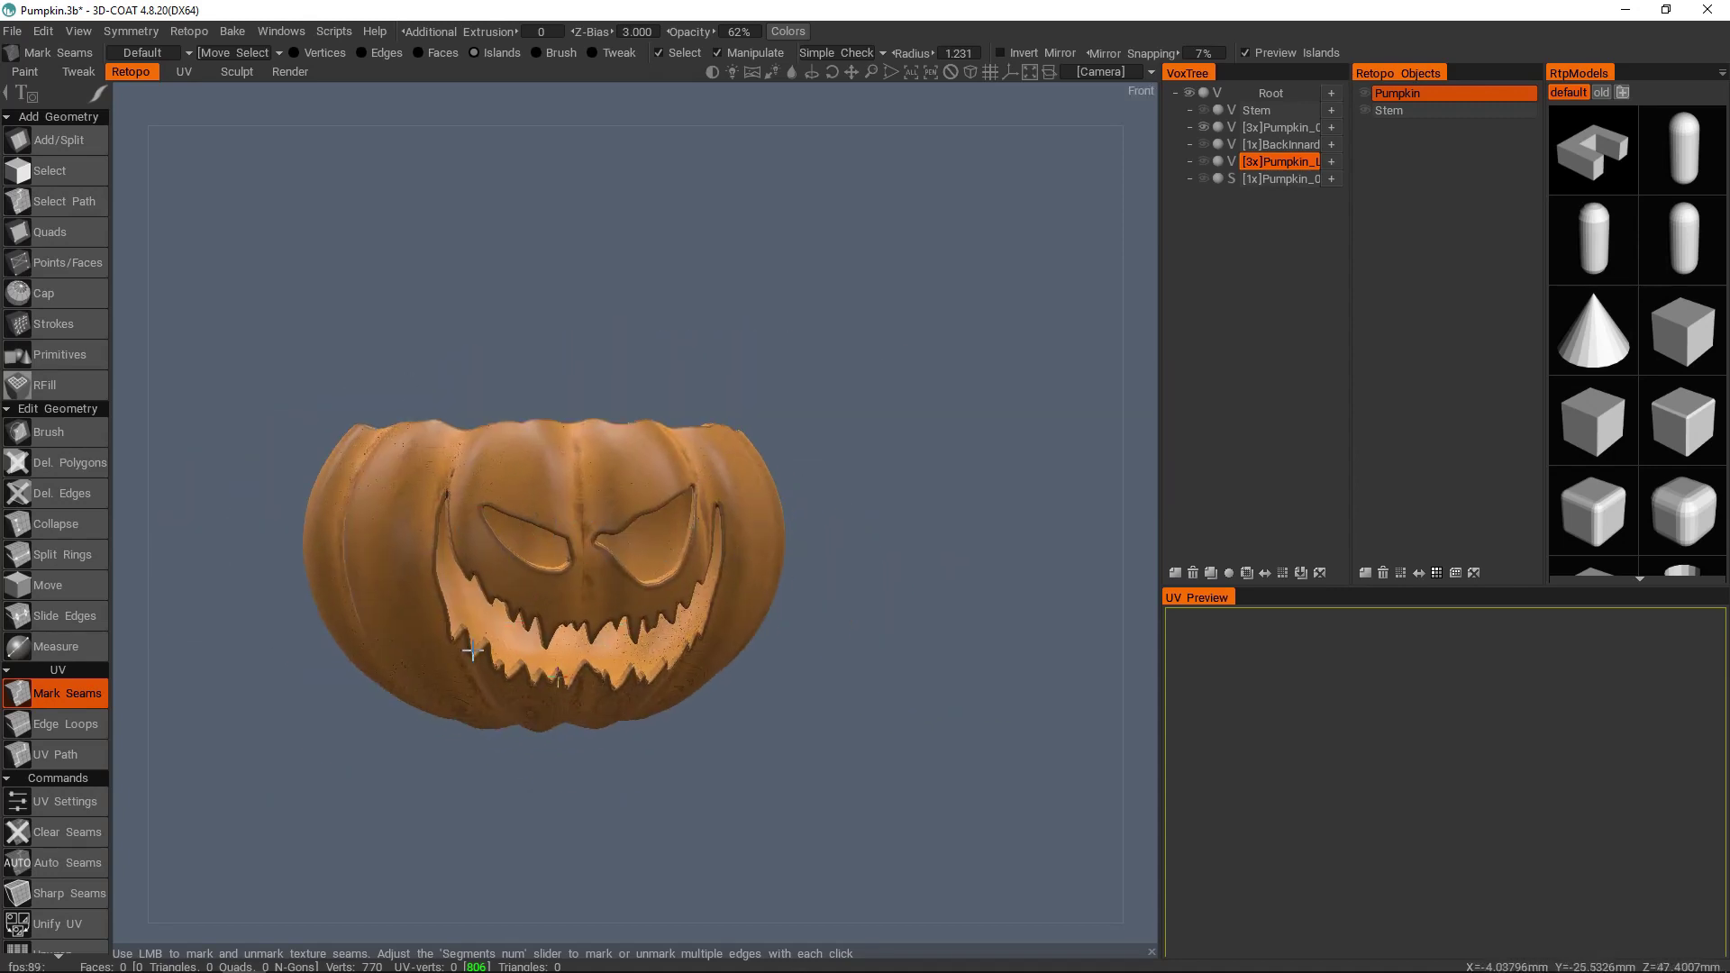
alt+drag(665, 482, 610, 411)
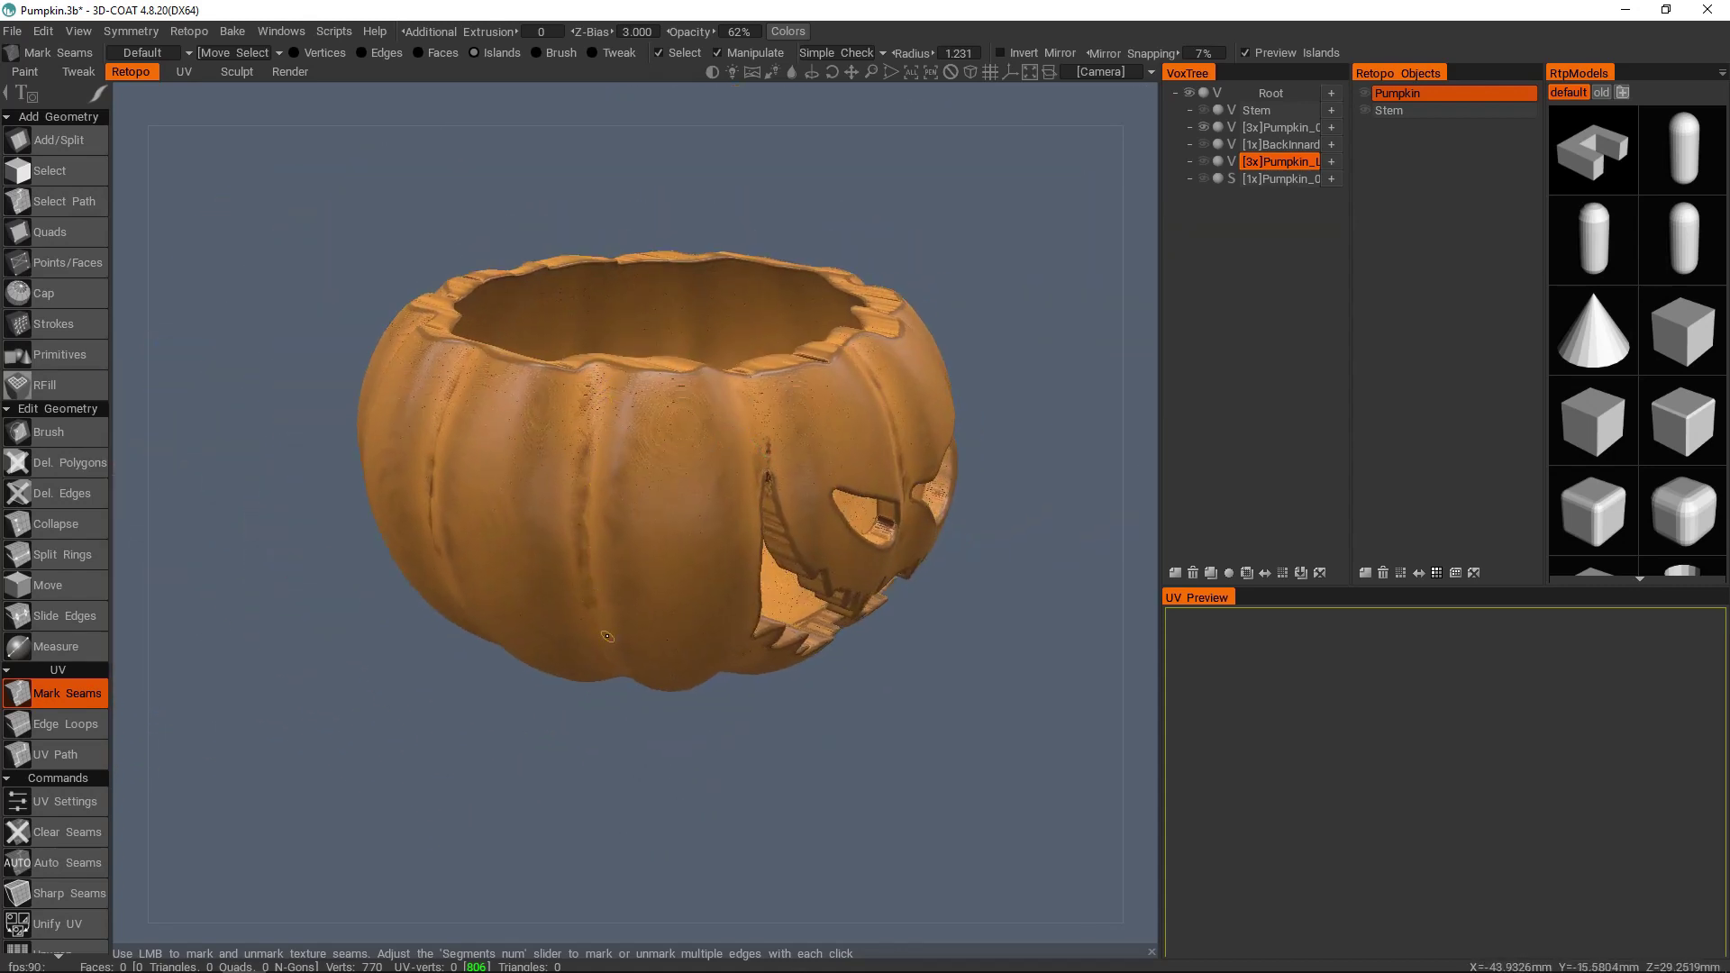
alt+drag(757, 451, 892, 518)
alt+drag(691, 484, 682, 476)
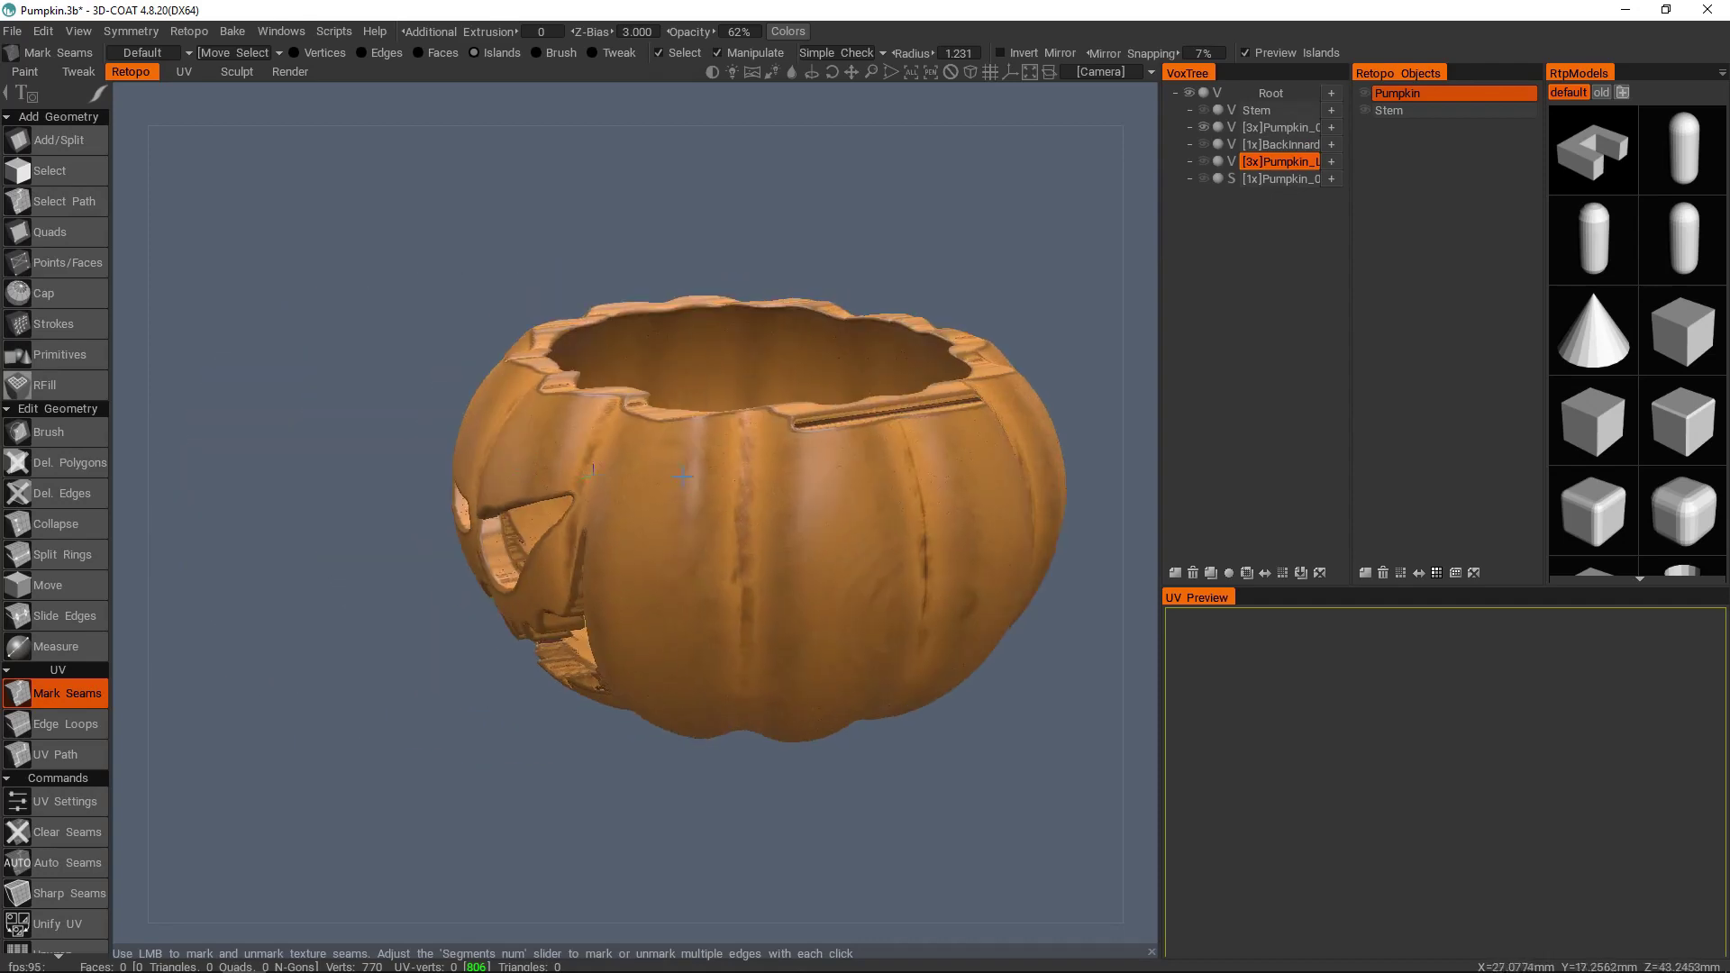
alt+drag(1034, 456, 959, 446)
alt+middle_drag(960, 446, 644, 505)
alt+right_drag(645, 505, 680, 473)
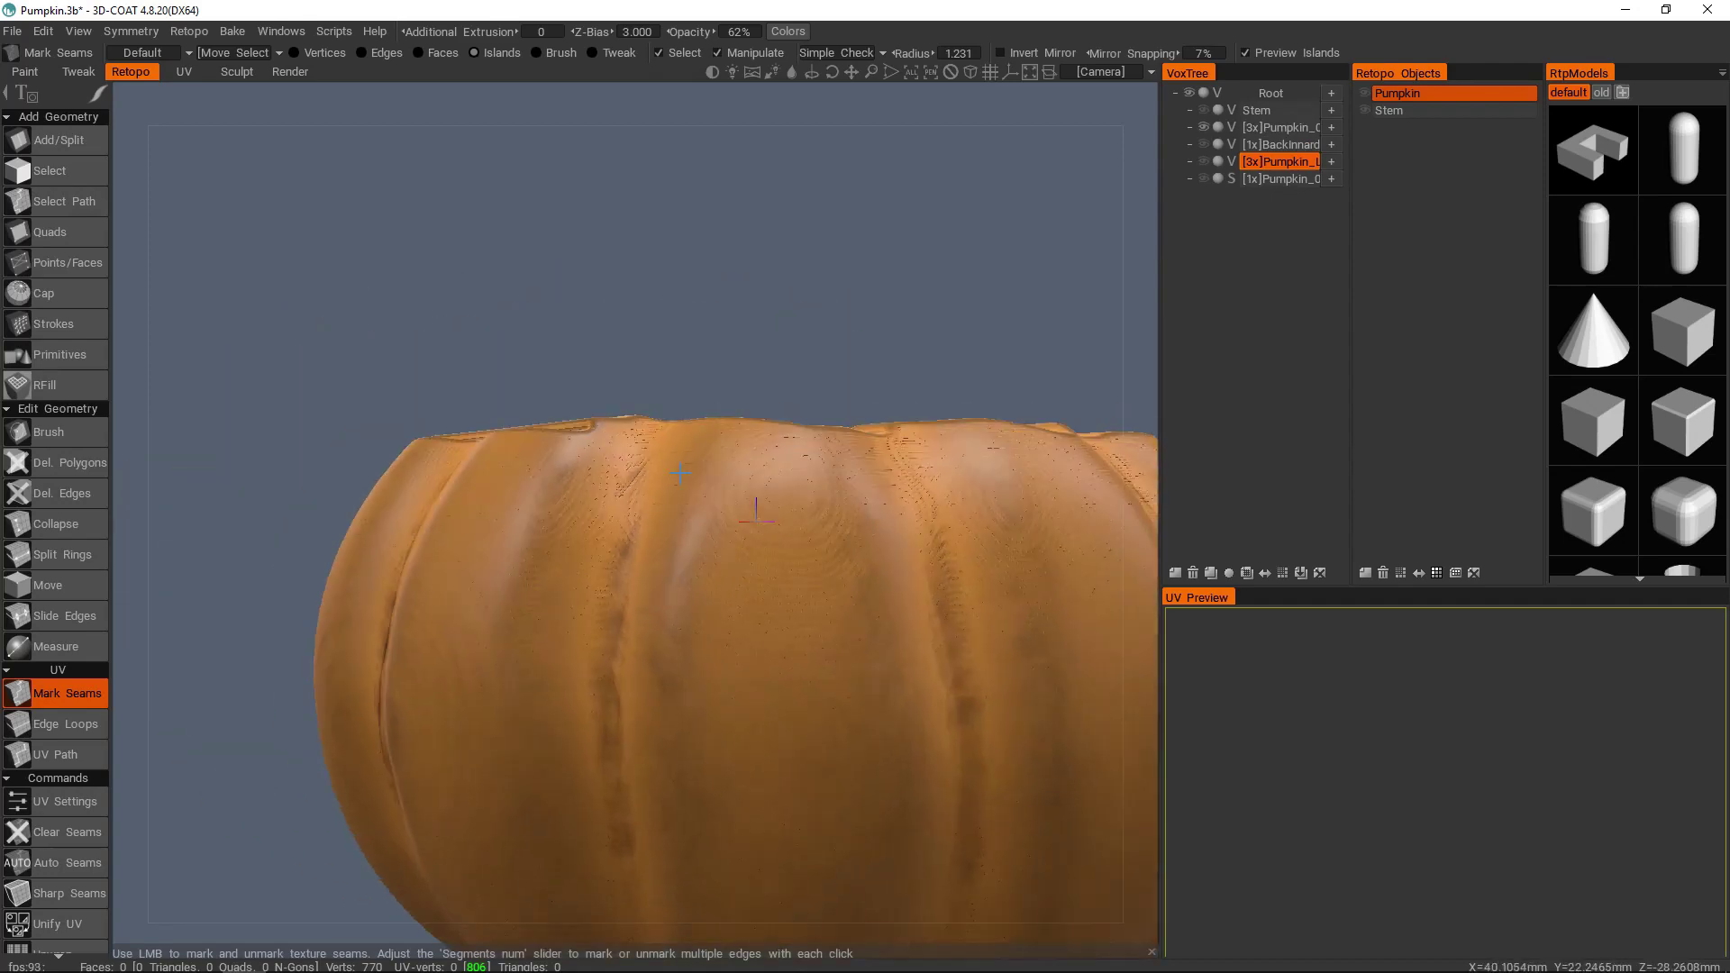
alt+drag(681, 473, 685, 522)
mouse_move(685, 523)
alt+right_down()
mouse_move(635, 558)
mouse_move(676, 522)
alt+right_up()
alt+drag(675, 523, 874, 477)
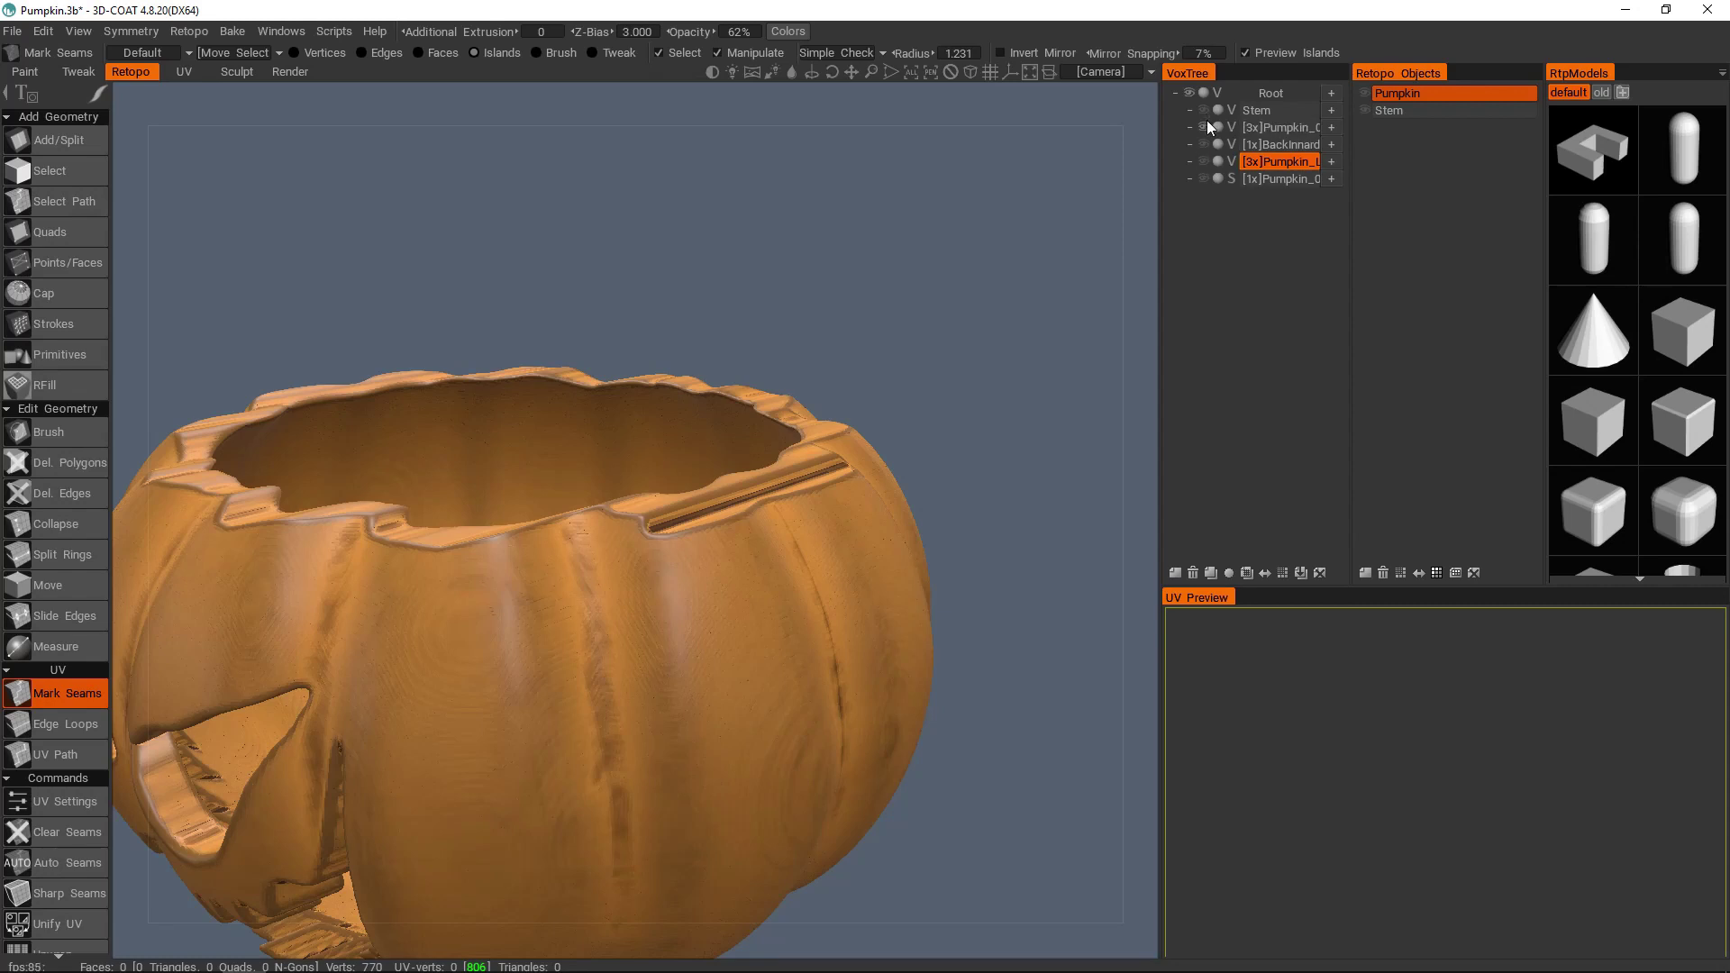
alt+drag(758, 486, 768, 462)
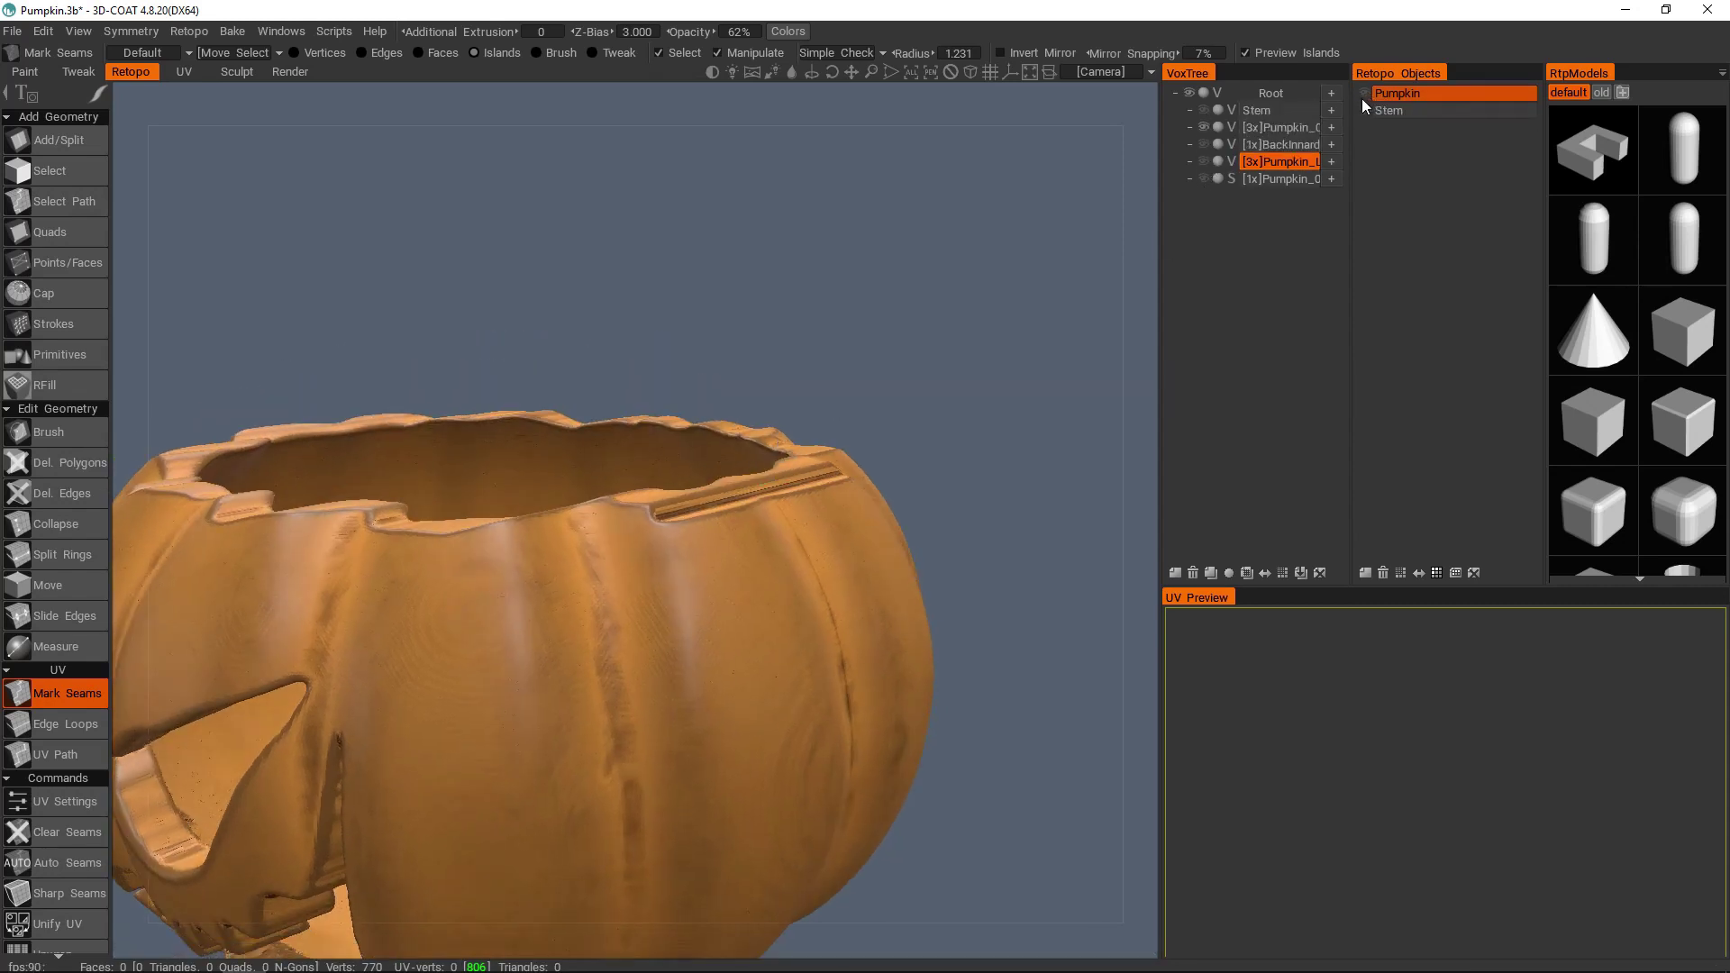
- Show the lid sculpt layer and examine the lid's cut line around the back of the pumpkin
click(1204, 161)
alt+drag(663, 566, 632, 555)
alt+drag(774, 494, 662, 521)
alt+drag(767, 480, 818, 516)
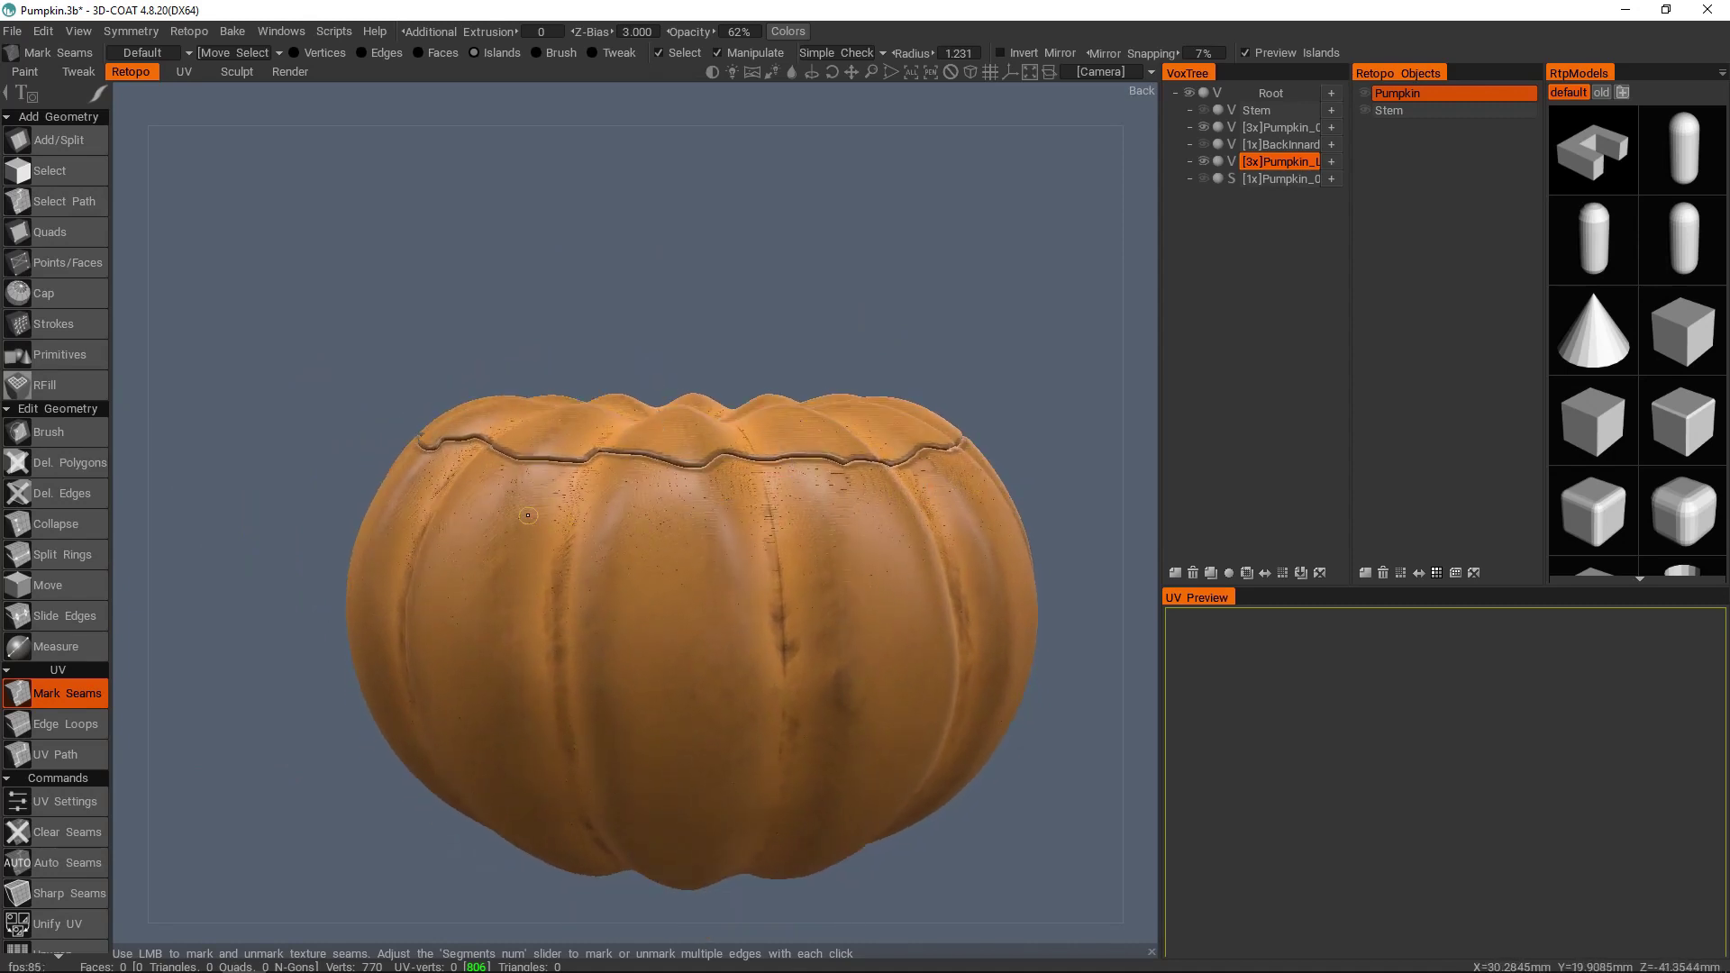
alt+right_drag(871, 501, 840, 501)
alt+drag(840, 501, 782, 486)
alt+middle_drag(780, 494, 707, 470)
mouse_move(707, 471)
alt+right_down()
mouse_move(741, 477)
mouse_move(711, 479)
alt+right_up()
mouse_move(711, 480)
alt+mouse_down()
mouse_move(728, 586)
mouse_move(731, 454)
alt+mouse_up()
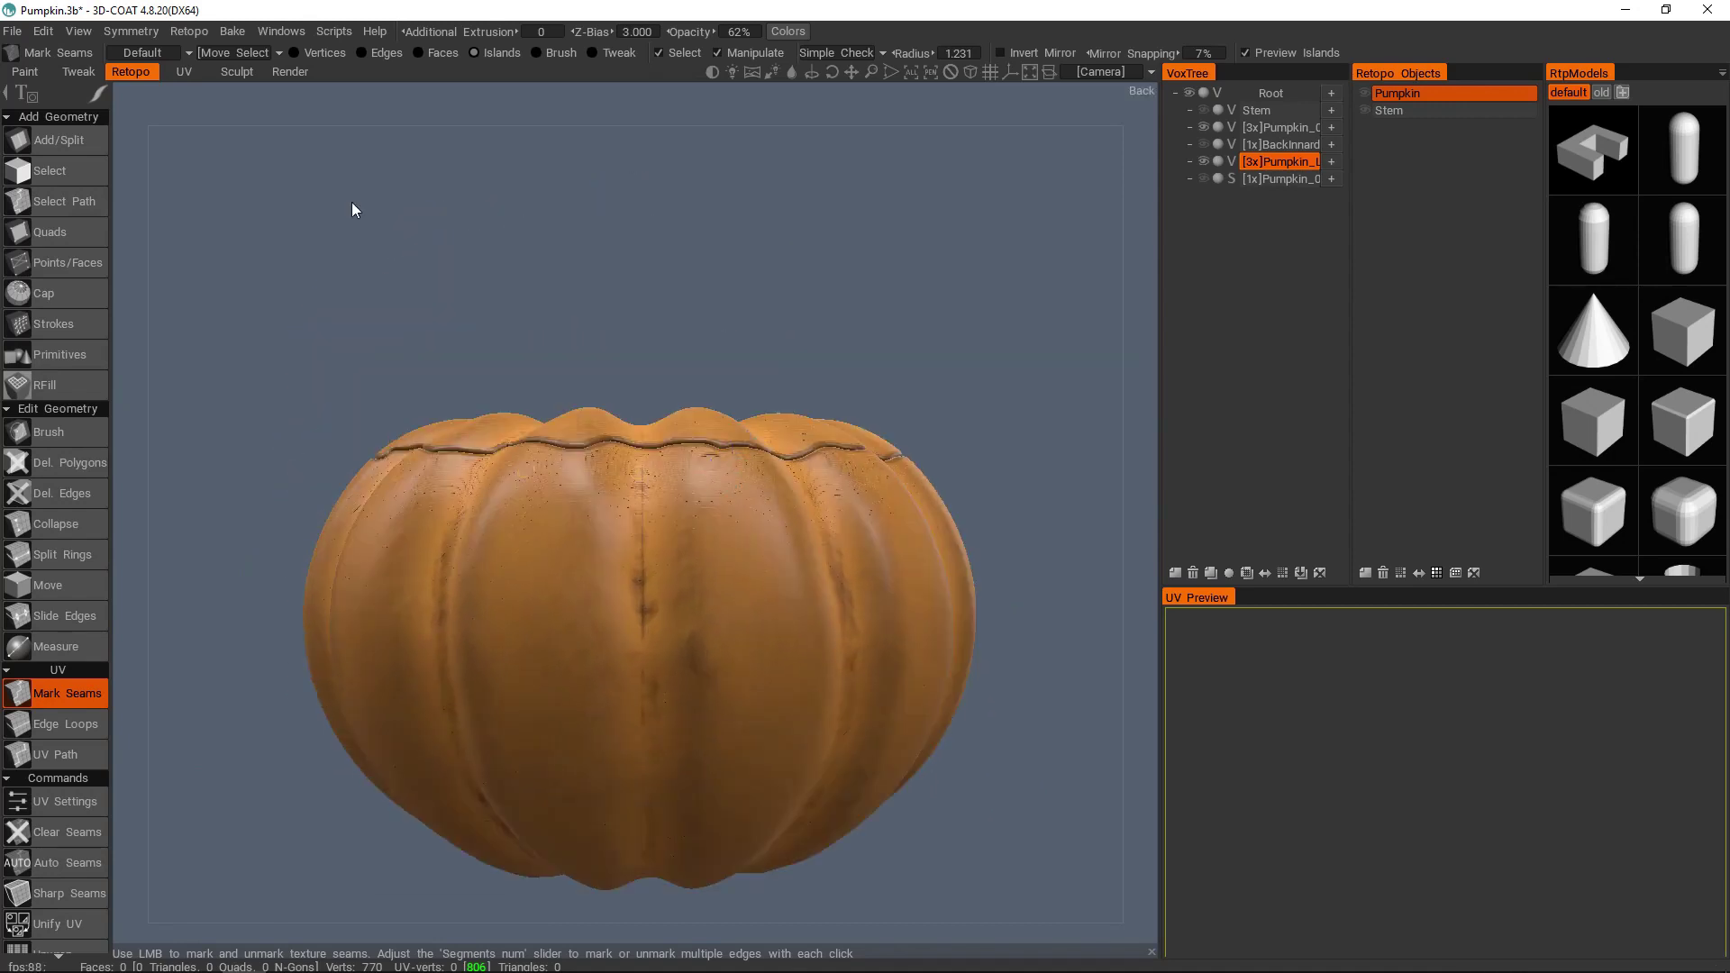
- Show the Pumpkin retopo mesh and mark a horizontal seam loop just below the lid's cut line
click(1364, 94)
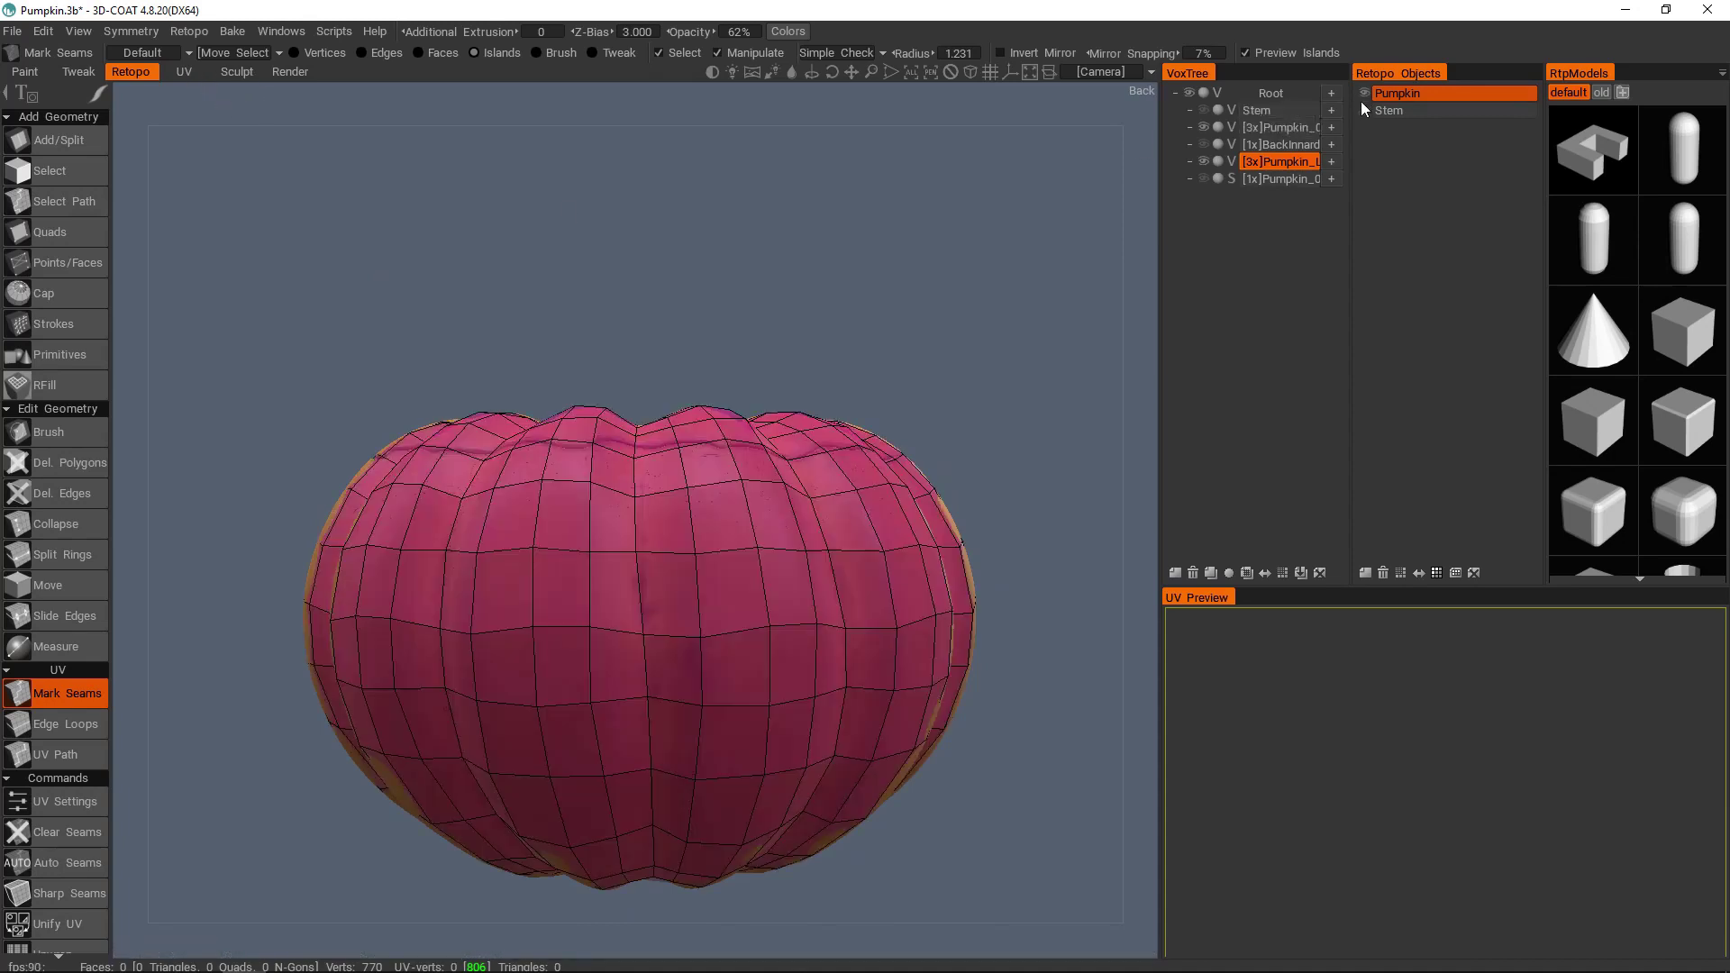
click(609, 486)
click(612, 490)
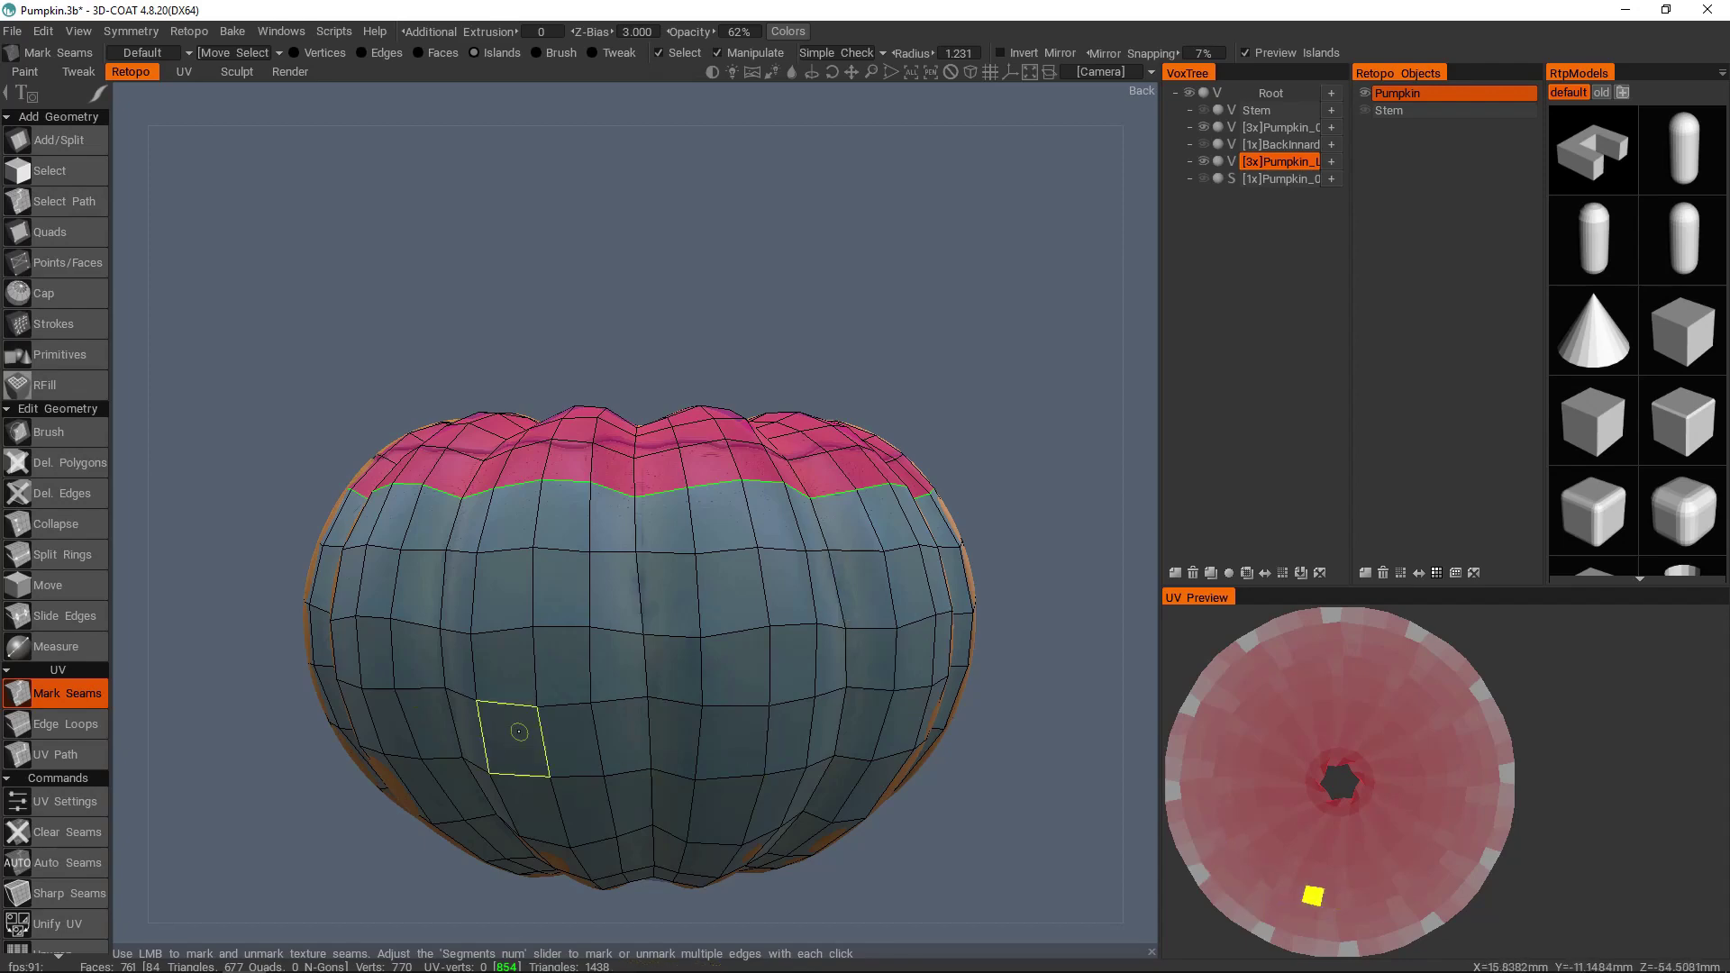
- Mark vertical seams along the pumpkin's grooves from the lid seam loop down to its underside
alt+drag(635, 580, 665, 603)
mouse_move(538, 545)
alt+mouse_down()
mouse_move(622, 513)
mouse_move(538, 530)
alt+mouse_up()
shift+click(541, 520)
alt+right_drag(542, 519, 378, 531)
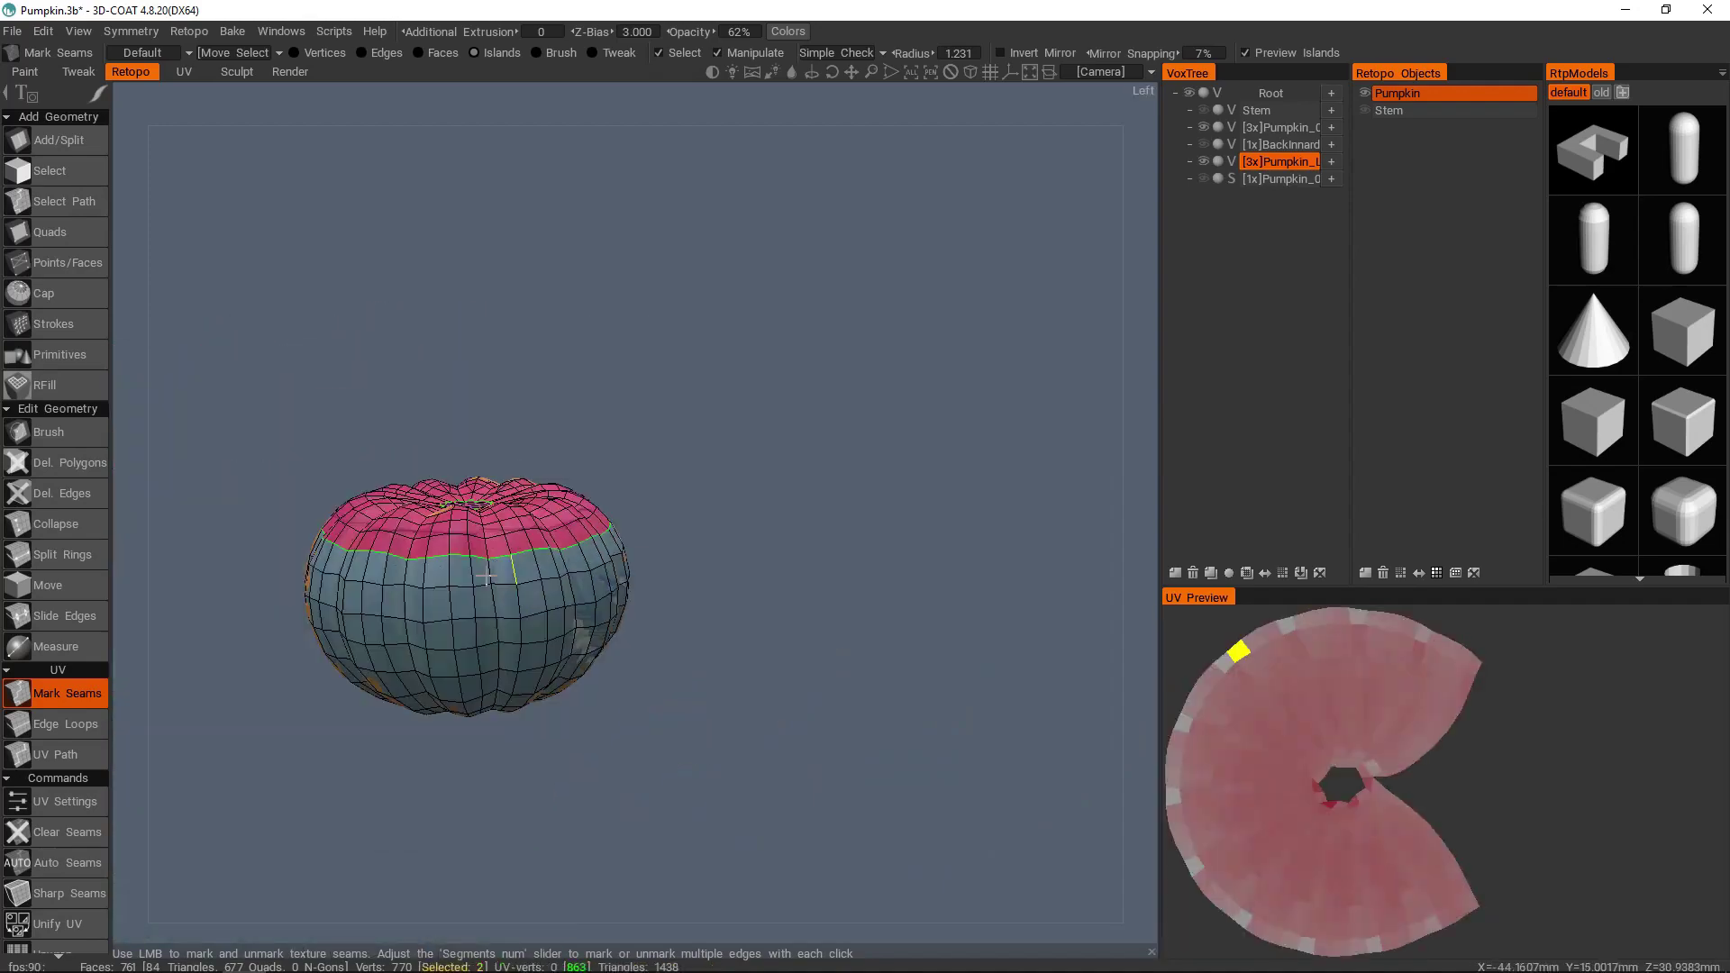
alt+drag(379, 531, 579, 549)
alt+right_drag(580, 549, 665, 534)
alt+drag(665, 534, 629, 631)
shift+click(630, 630)
alt+drag(656, 699, 636, 549)
shift+click(607, 576)
- Mark seams along the wider edge ring around the pumpkin's bottom centre and clear the inner hexagonal seam
alt+right_drag(636, 548, 657, 551)
key(space)
key(1)
alt+drag(657, 552, 785, 598)
alt+drag(556, 695, 660, 571)
key(space)
key(2)
alt+right_drag(660, 571, 647, 538)
click(647, 539)
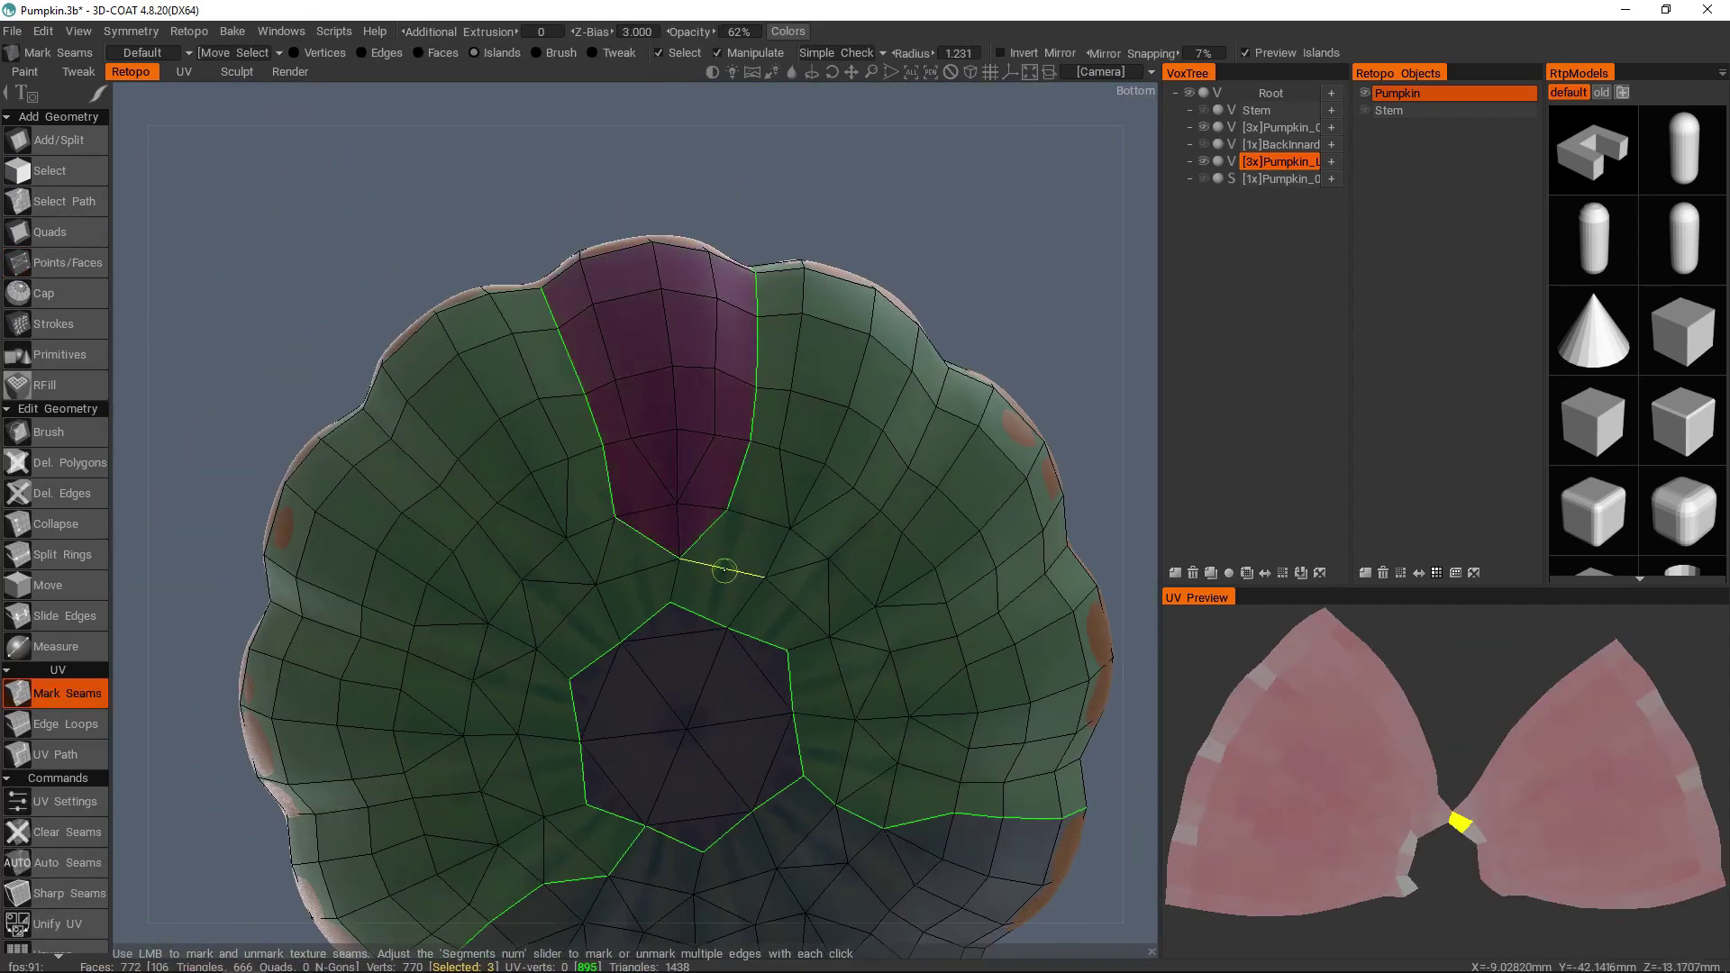
click(724, 569)
alt+middle_drag(725, 570, 717, 326)
click(789, 355)
click(834, 428)
click(837, 511)
click(602, 561)
click(729, 629)
click(568, 595)
- Mark two more vertical seams along the grooves at the pumpkin's back, starting from the lid seam loop
alt+drag(761, 584, 721, 407)
click(632, 444)
click(632, 444)
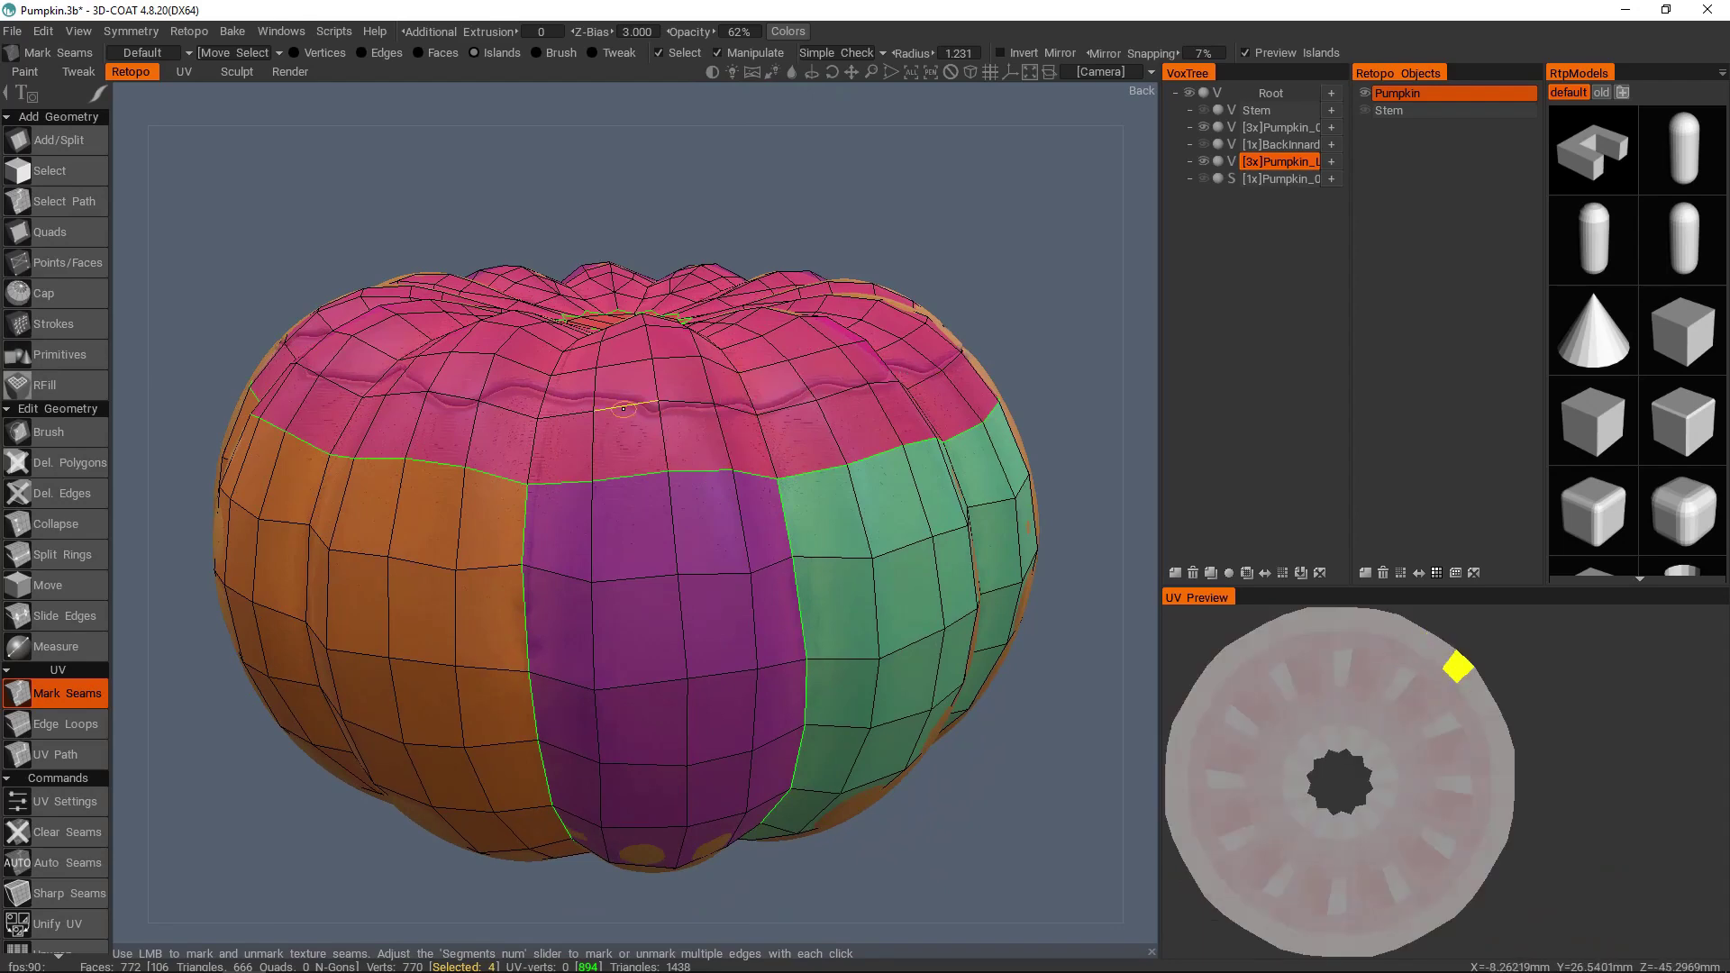
alt+drag(602, 457, 664, 432)
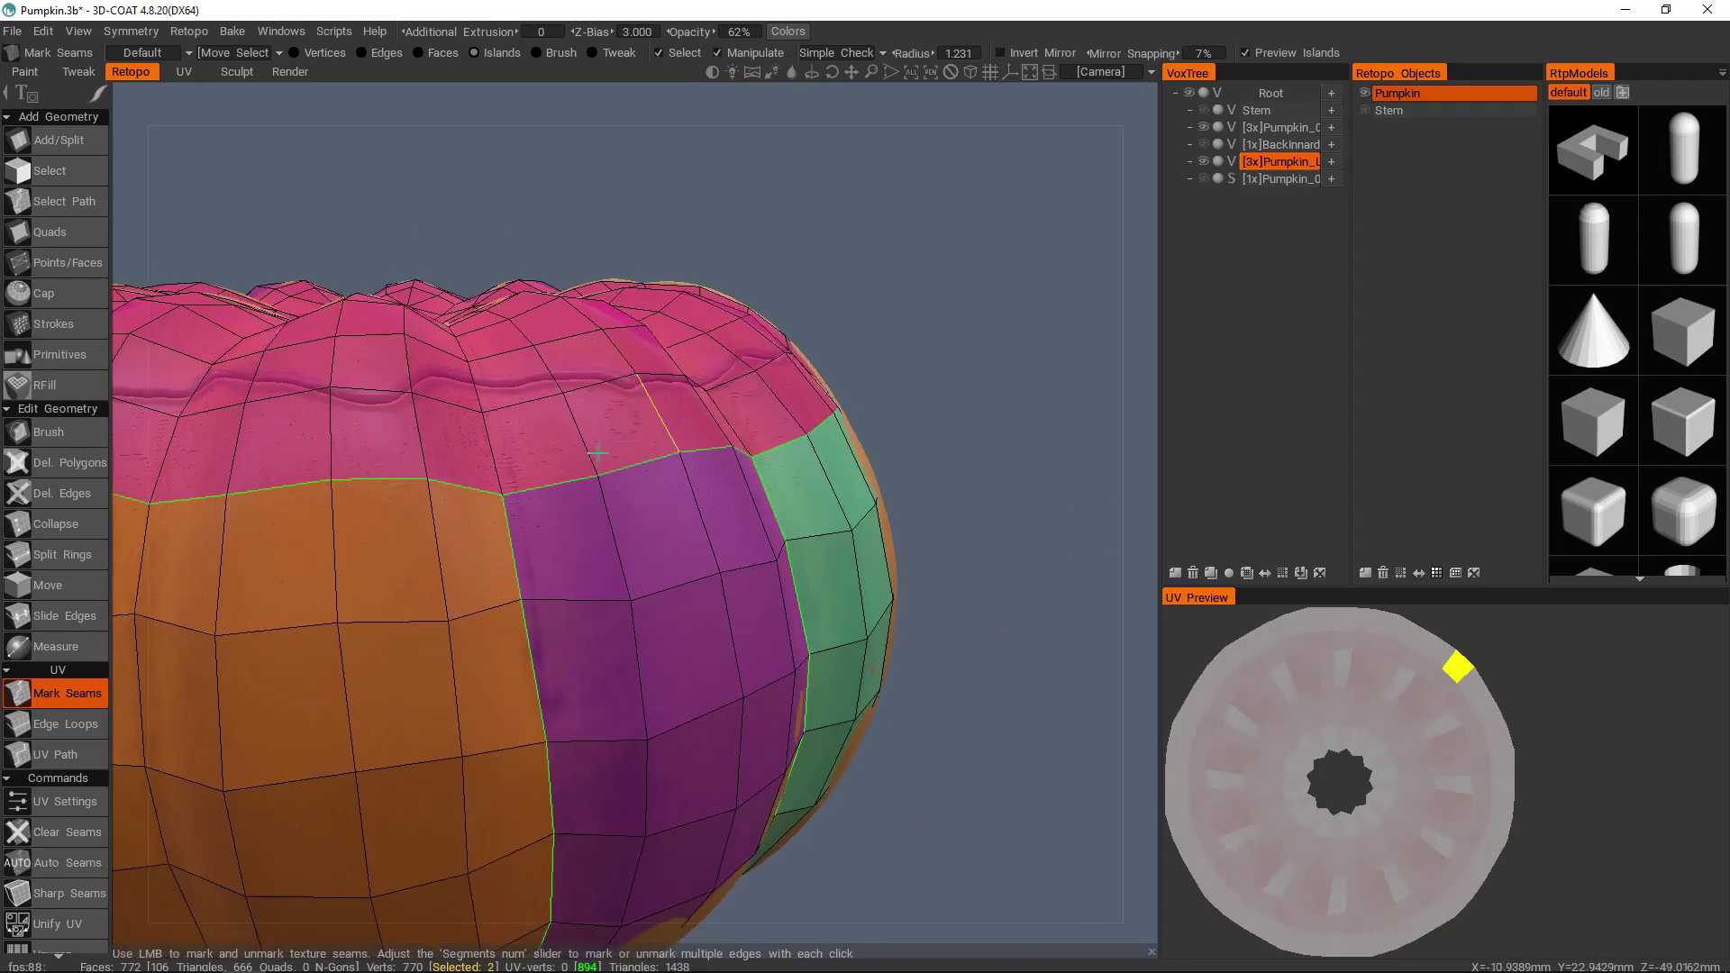
alt+middle_drag(664, 433, 708, 422)
alt+right_drag(709, 422, 664, 436)
alt+drag(664, 436, 707, 440)
shift+click(492, 516)
alt+drag(370, 533, 453, 536)
alt+middle_drag(453, 535, 622, 504)
click(464, 463)
- Extend the two new vertical seams on the underside to the bottom ring seam
alt+drag(540, 522, 575, 539)
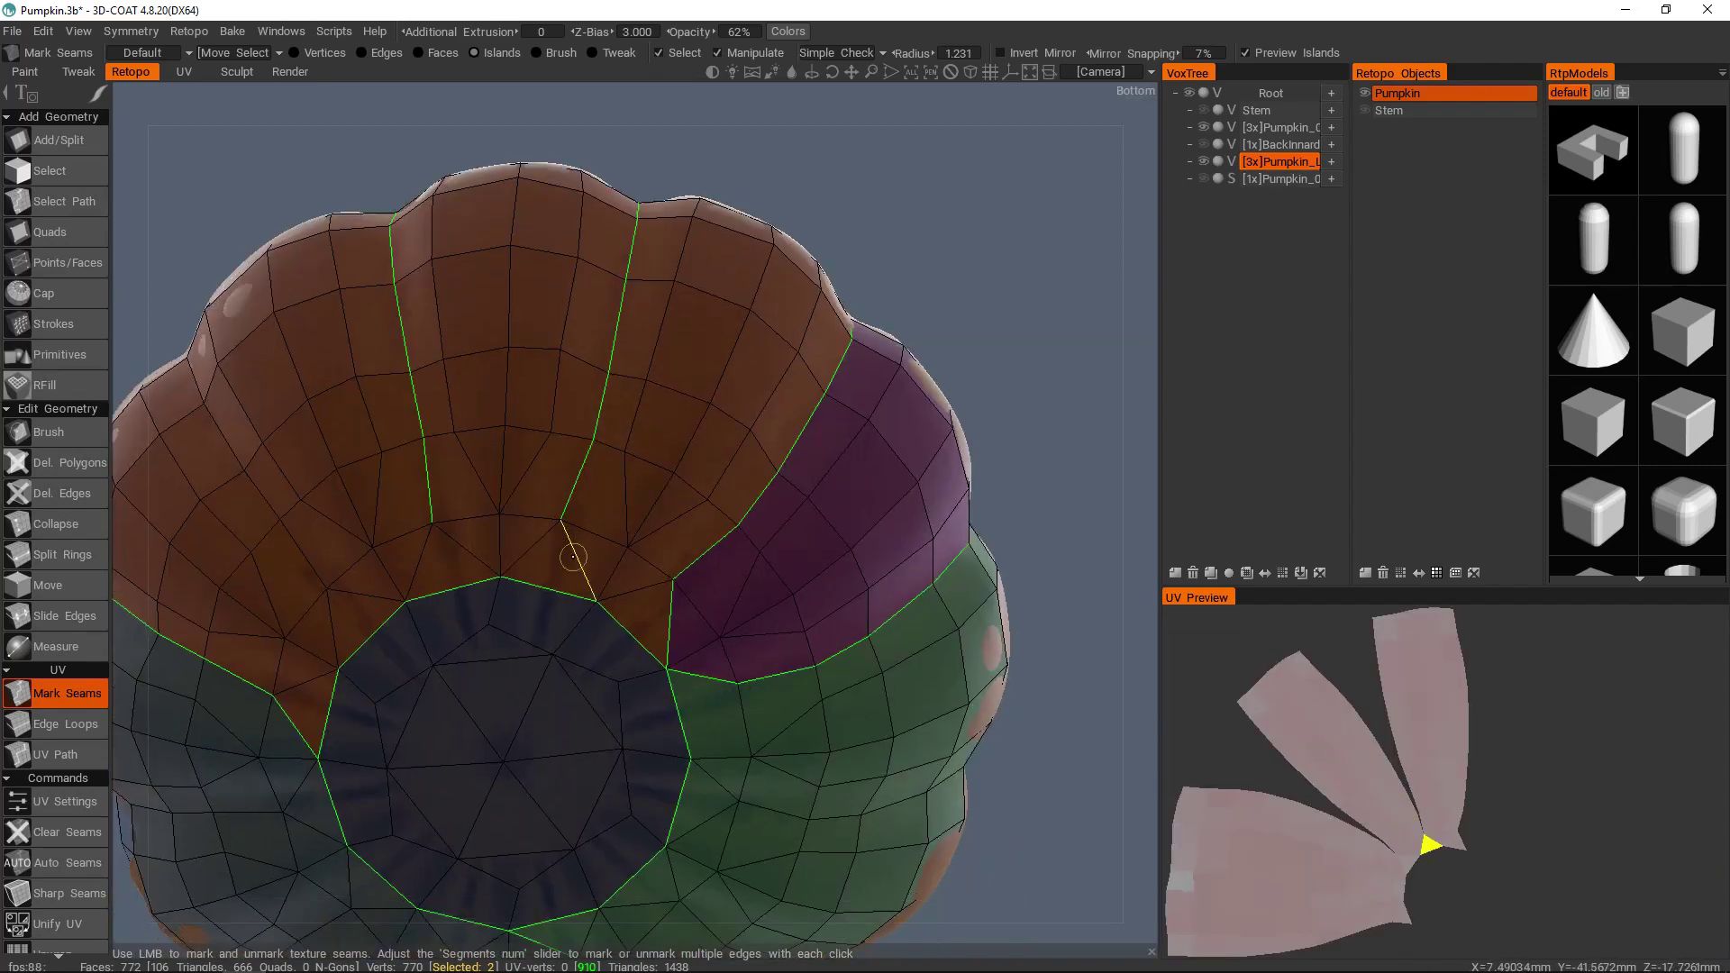
click(544, 551)
alt+drag(463, 510, 552, 602)
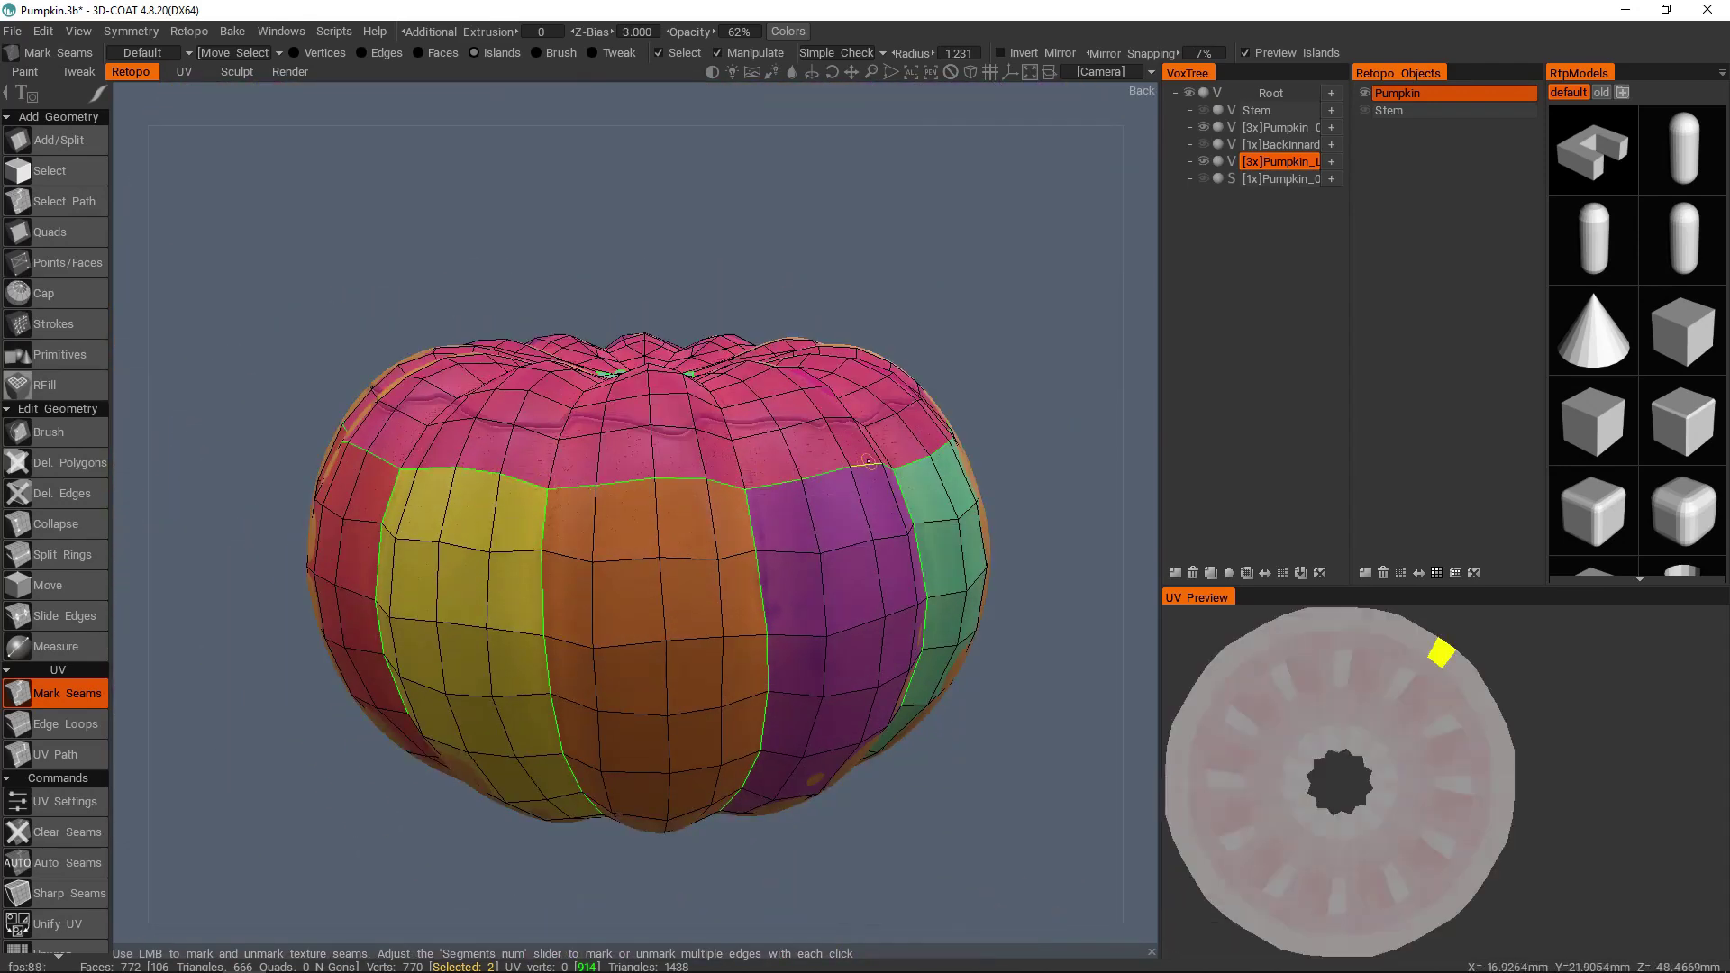
- Examine the coloured UV islands and seam placement around the pumpkin's body and lid
alt+drag(901, 576, 544, 564)
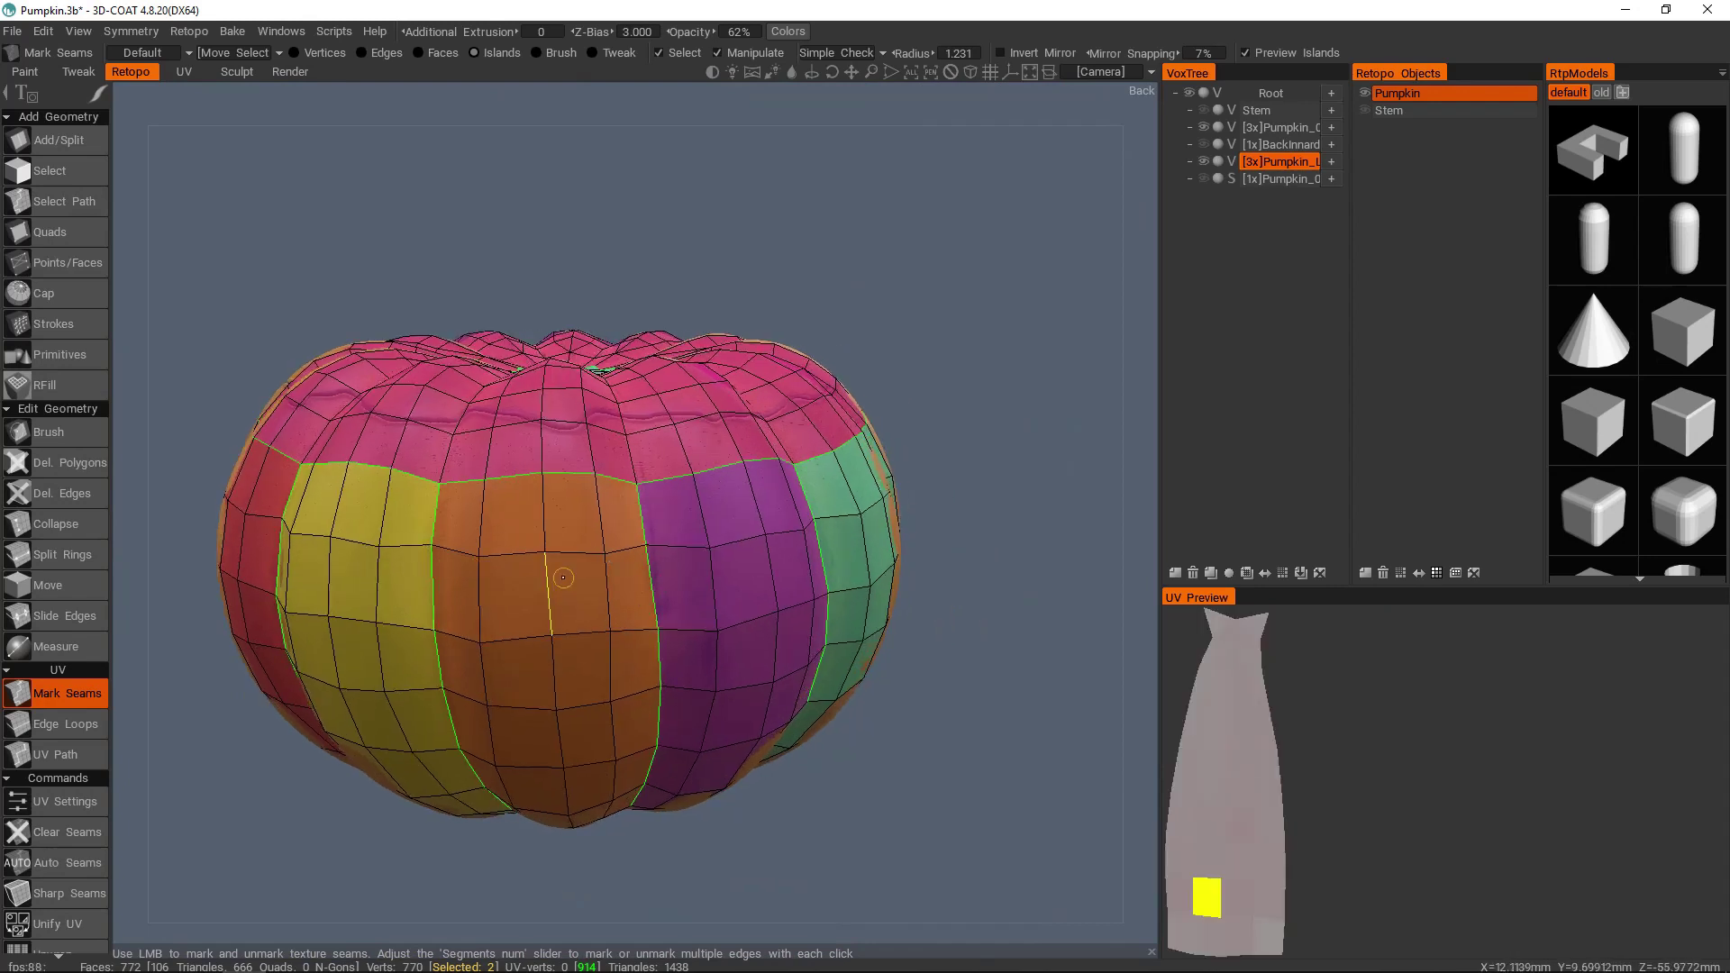
alt+drag(708, 557, 658, 552)
alt+drag(892, 536, 793, 521)
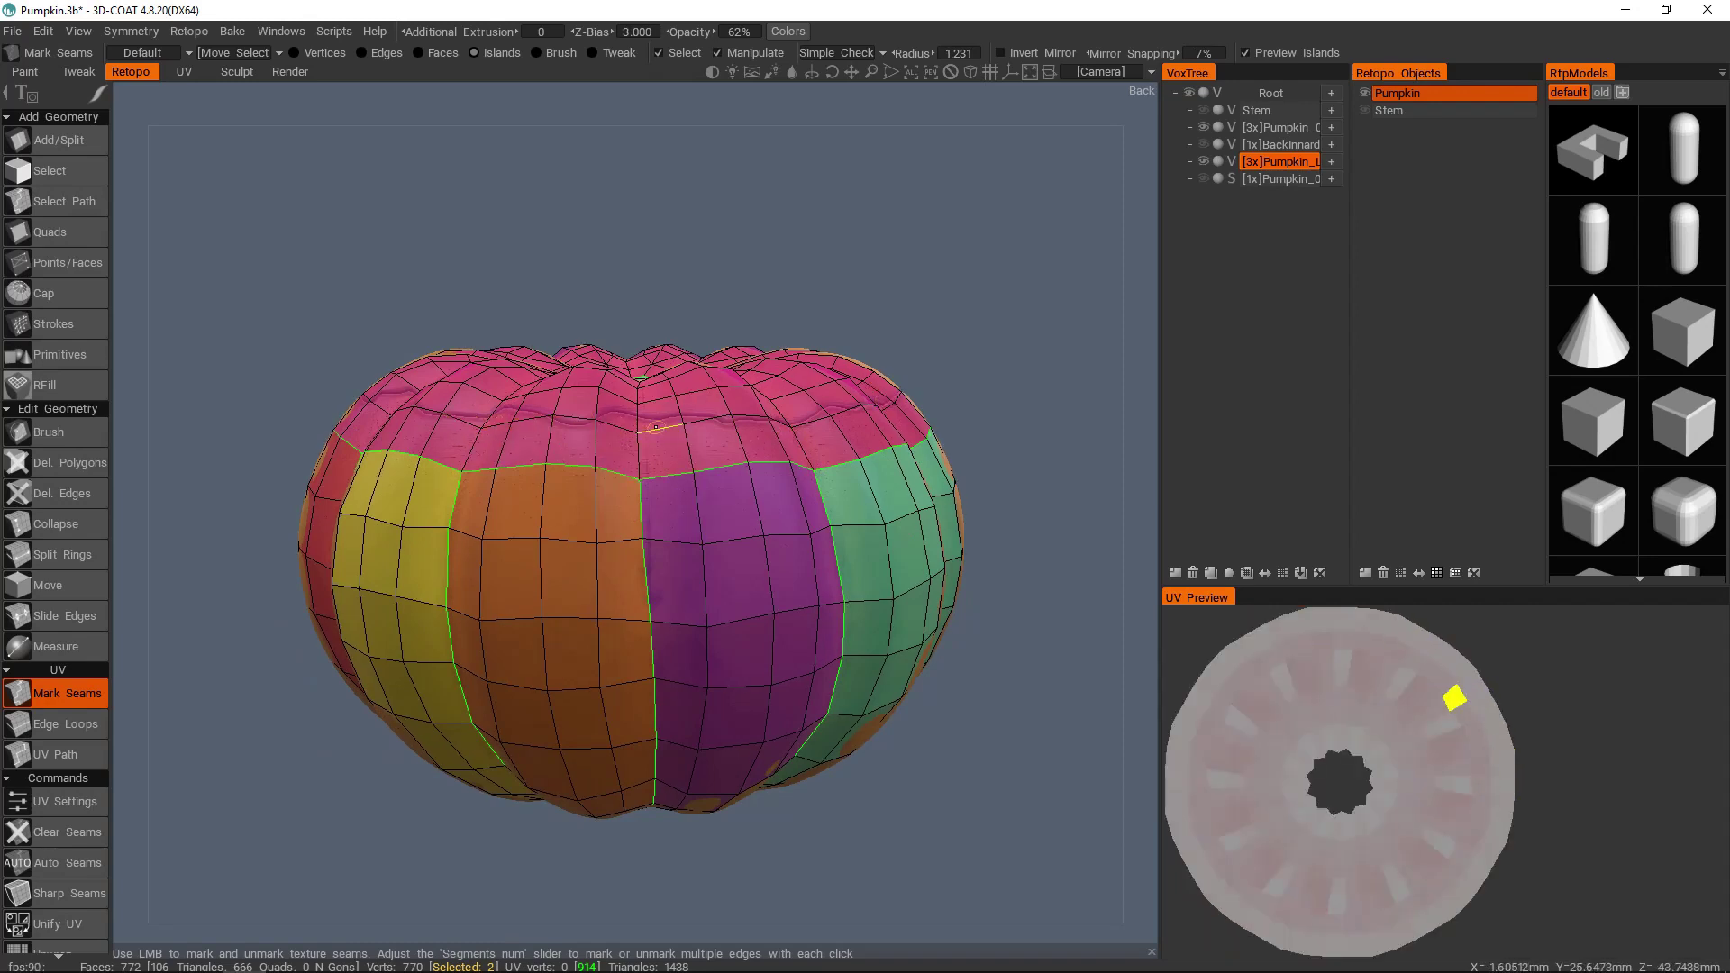
alt+drag(660, 429, 698, 447)
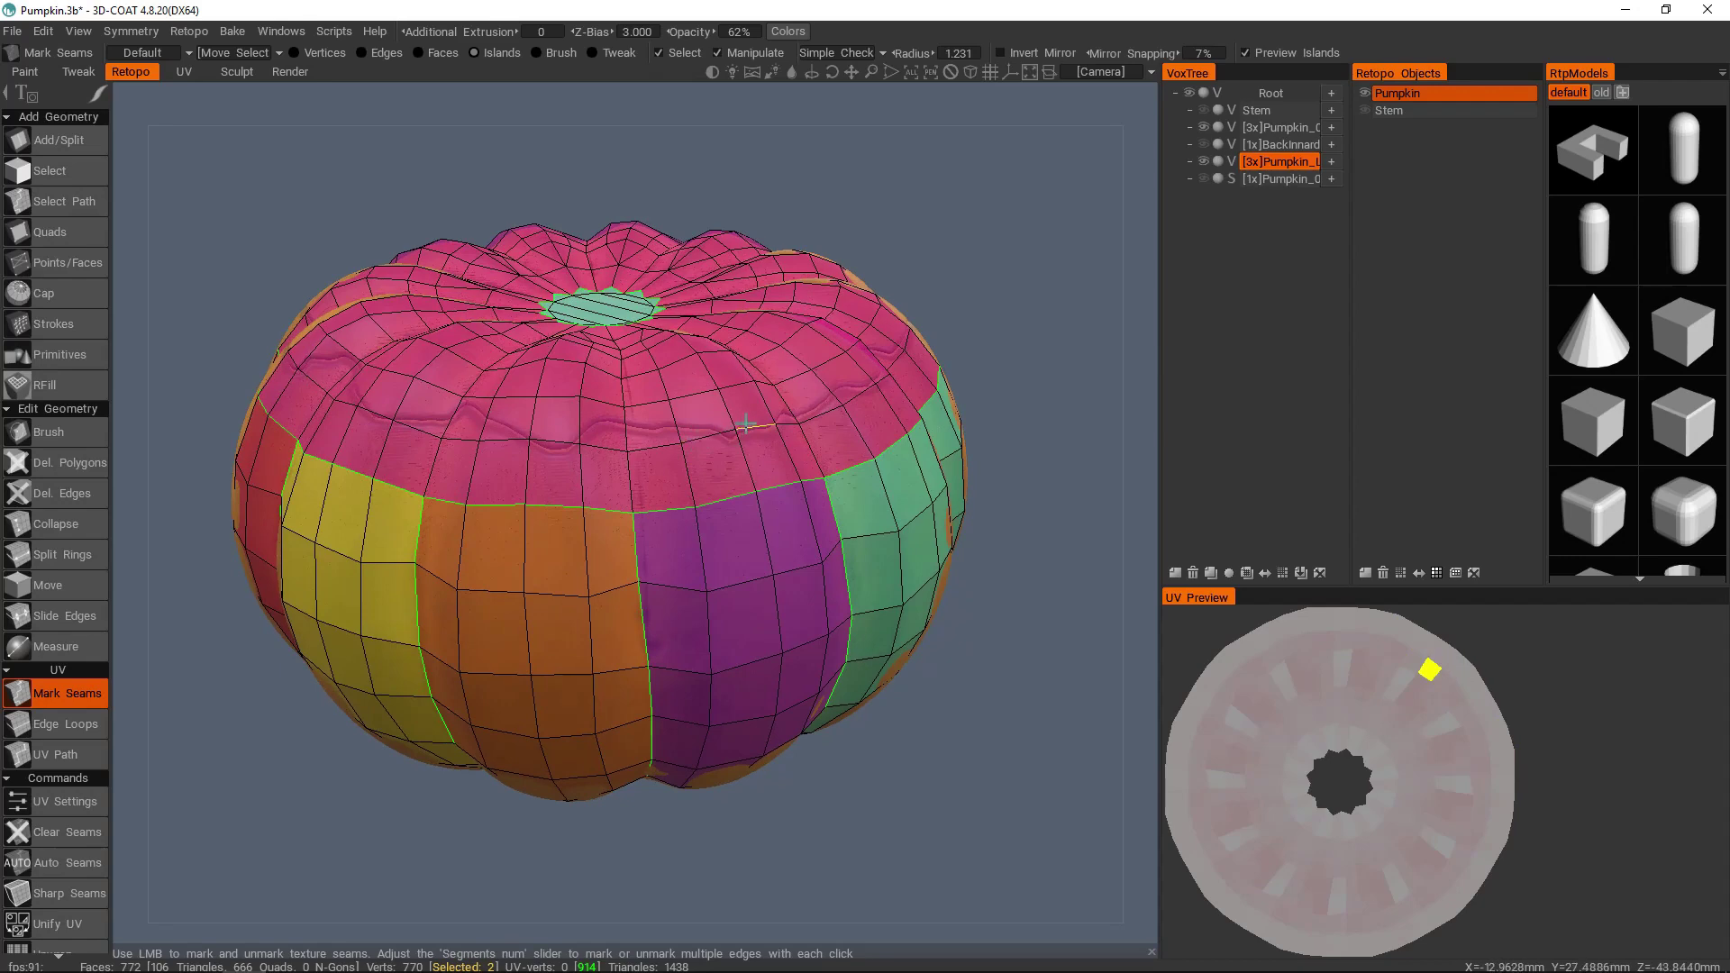
alt+right_drag(748, 424, 716, 422)
alt+drag(641, 442, 666, 492)
alt+right_drag(641, 491, 738, 475)
alt+drag(773, 452, 791, 484)
alt+right_drag(791, 484, 712, 485)
alt+middle_drag(711, 485, 629, 489)
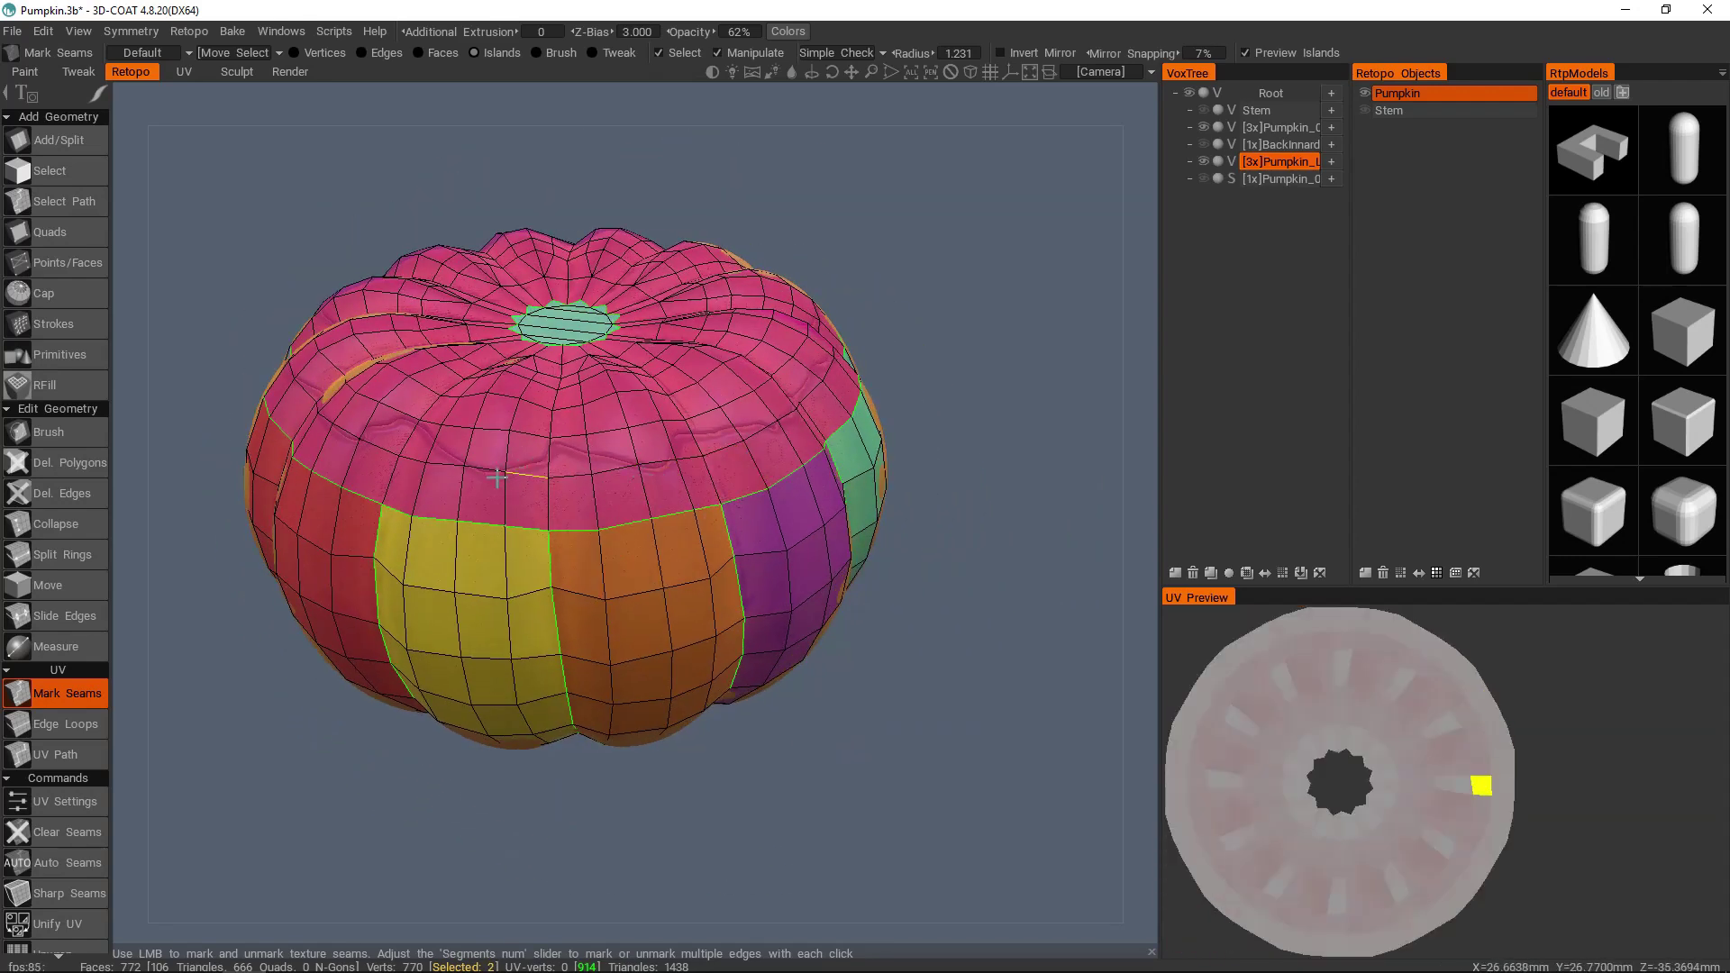
alt+right_drag(494, 480, 535, 484)
alt+drag(534, 483, 684, 474)
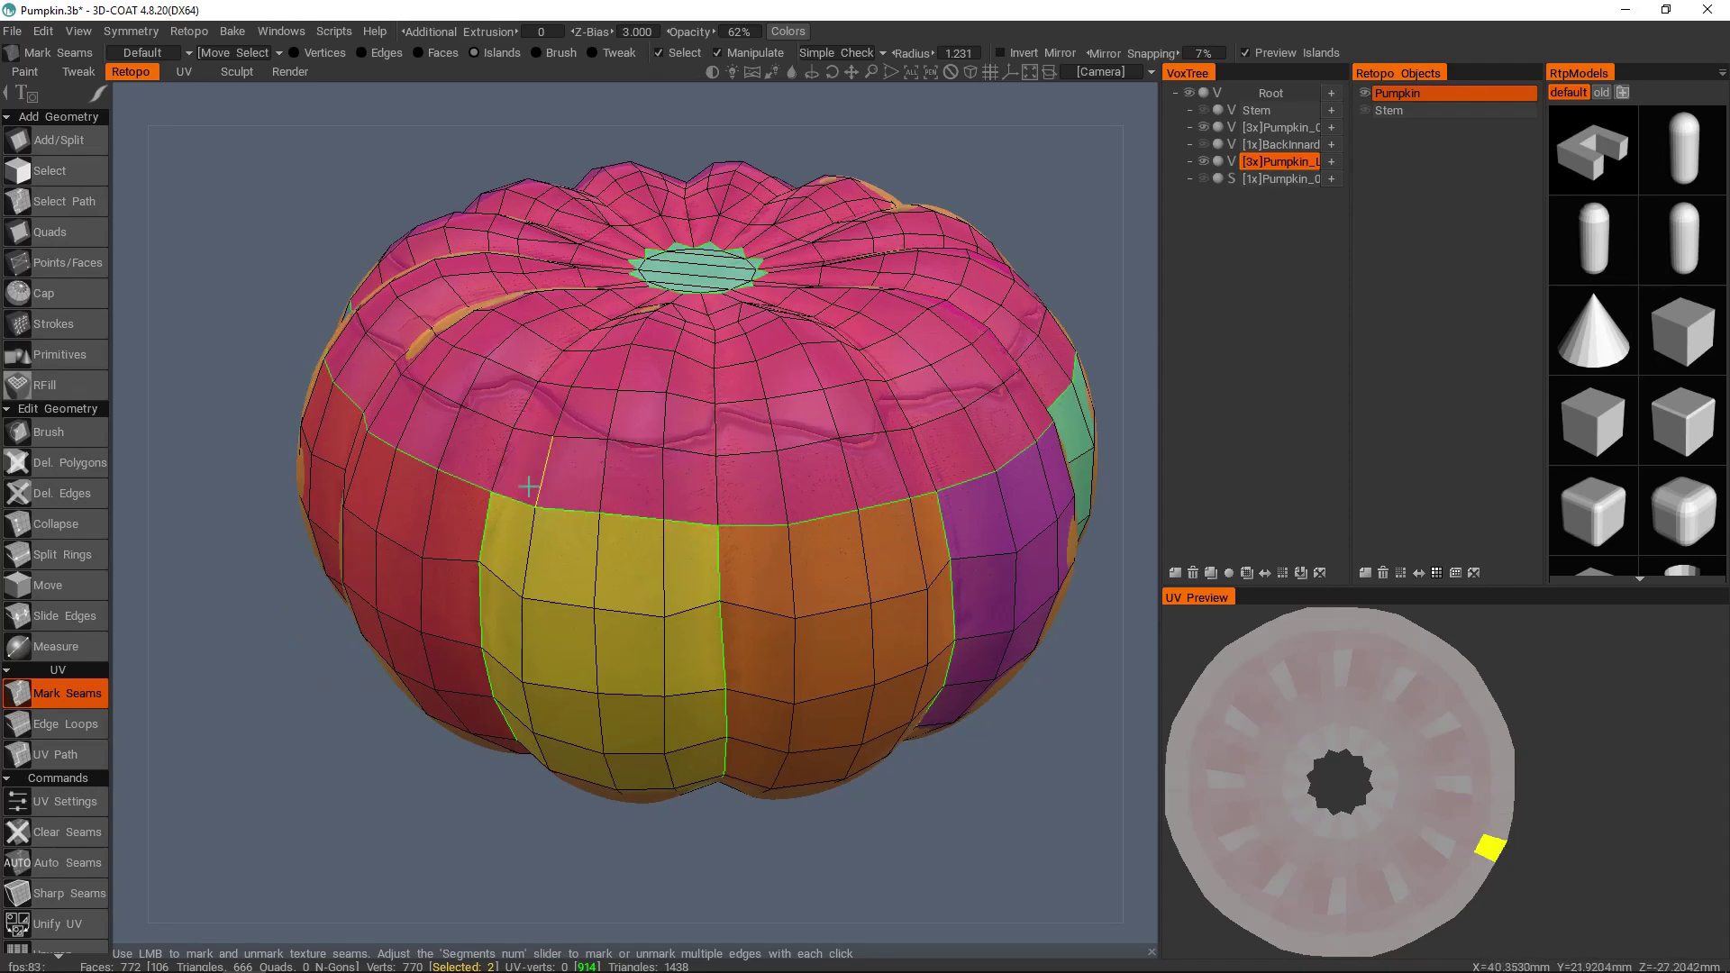
- Clear the vertical groove seams at the pumpkin's back to merge the neighbouring body segments
alt+drag(608, 475, 622, 458)
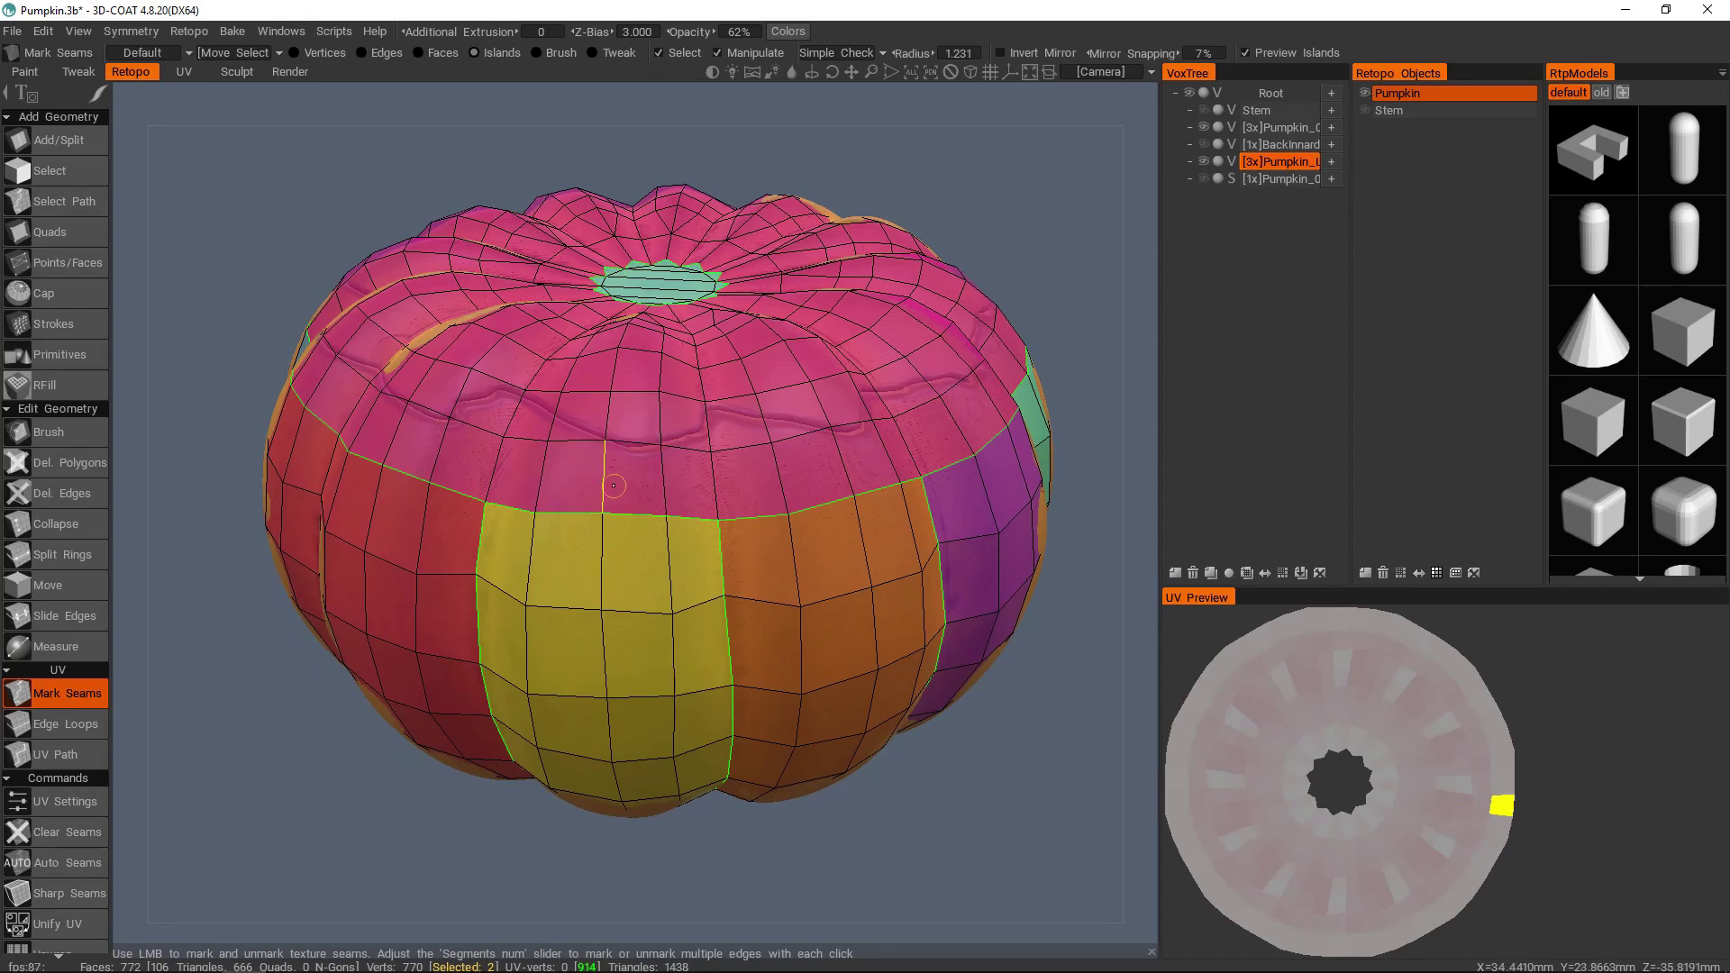
alt+drag(847, 470, 708, 540)
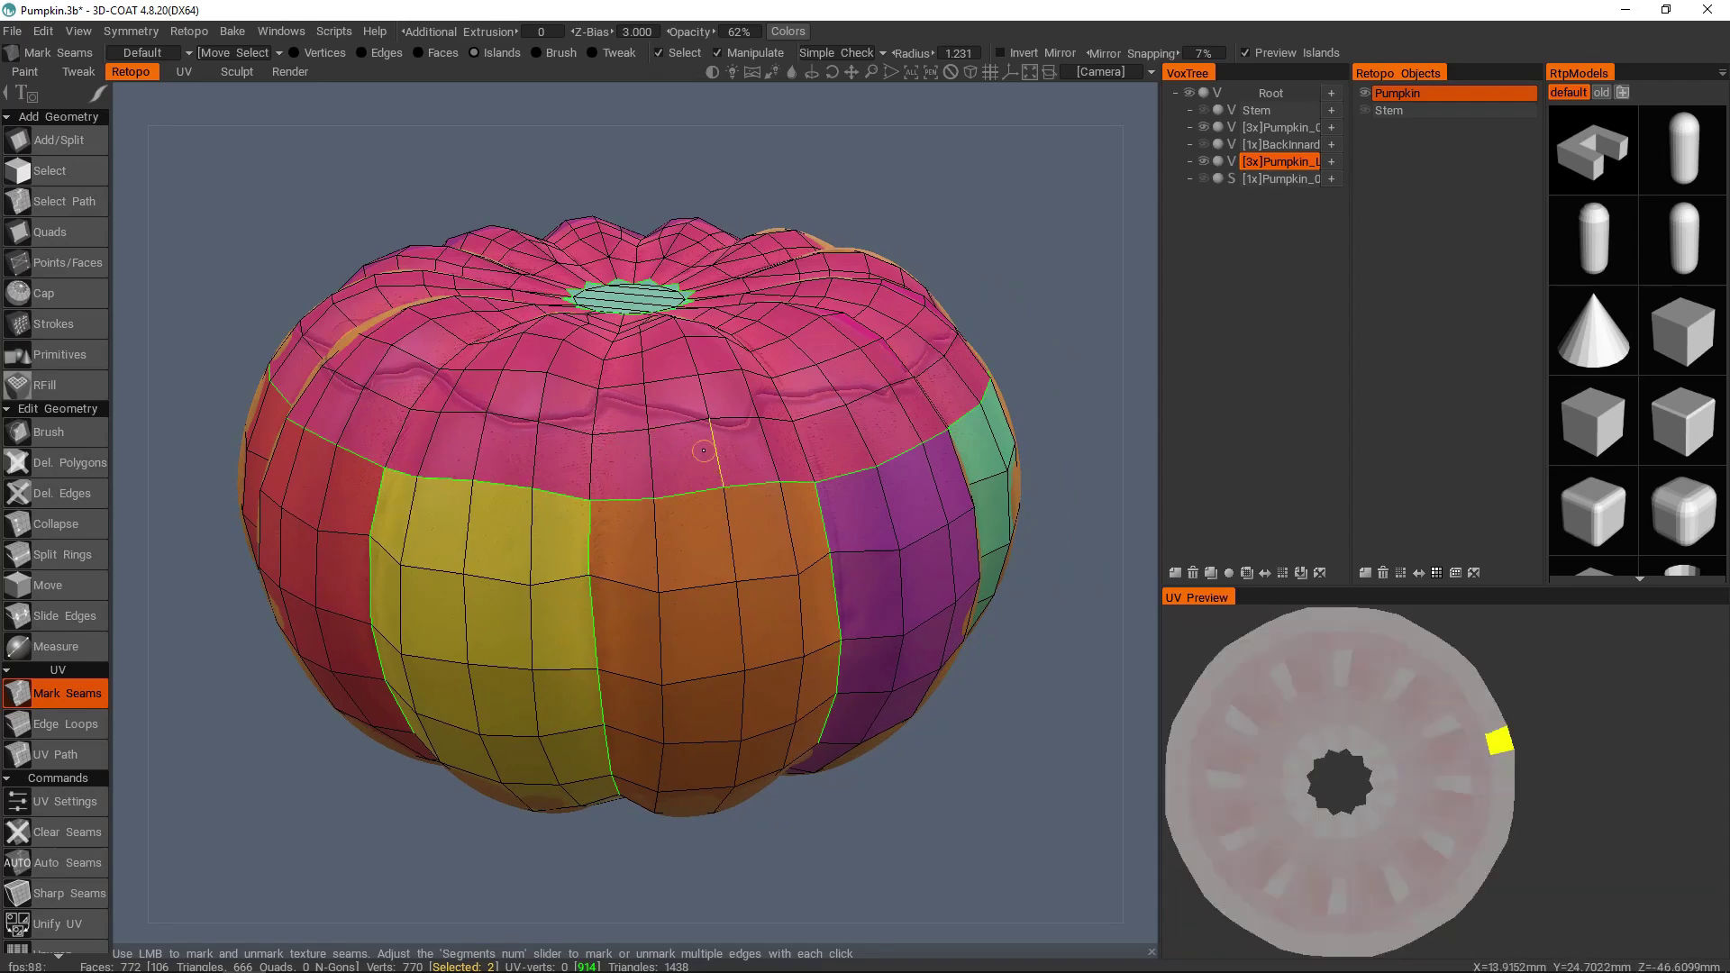
scroll(765, 447, down, 3)
alt+drag(748, 446, 753, 283)
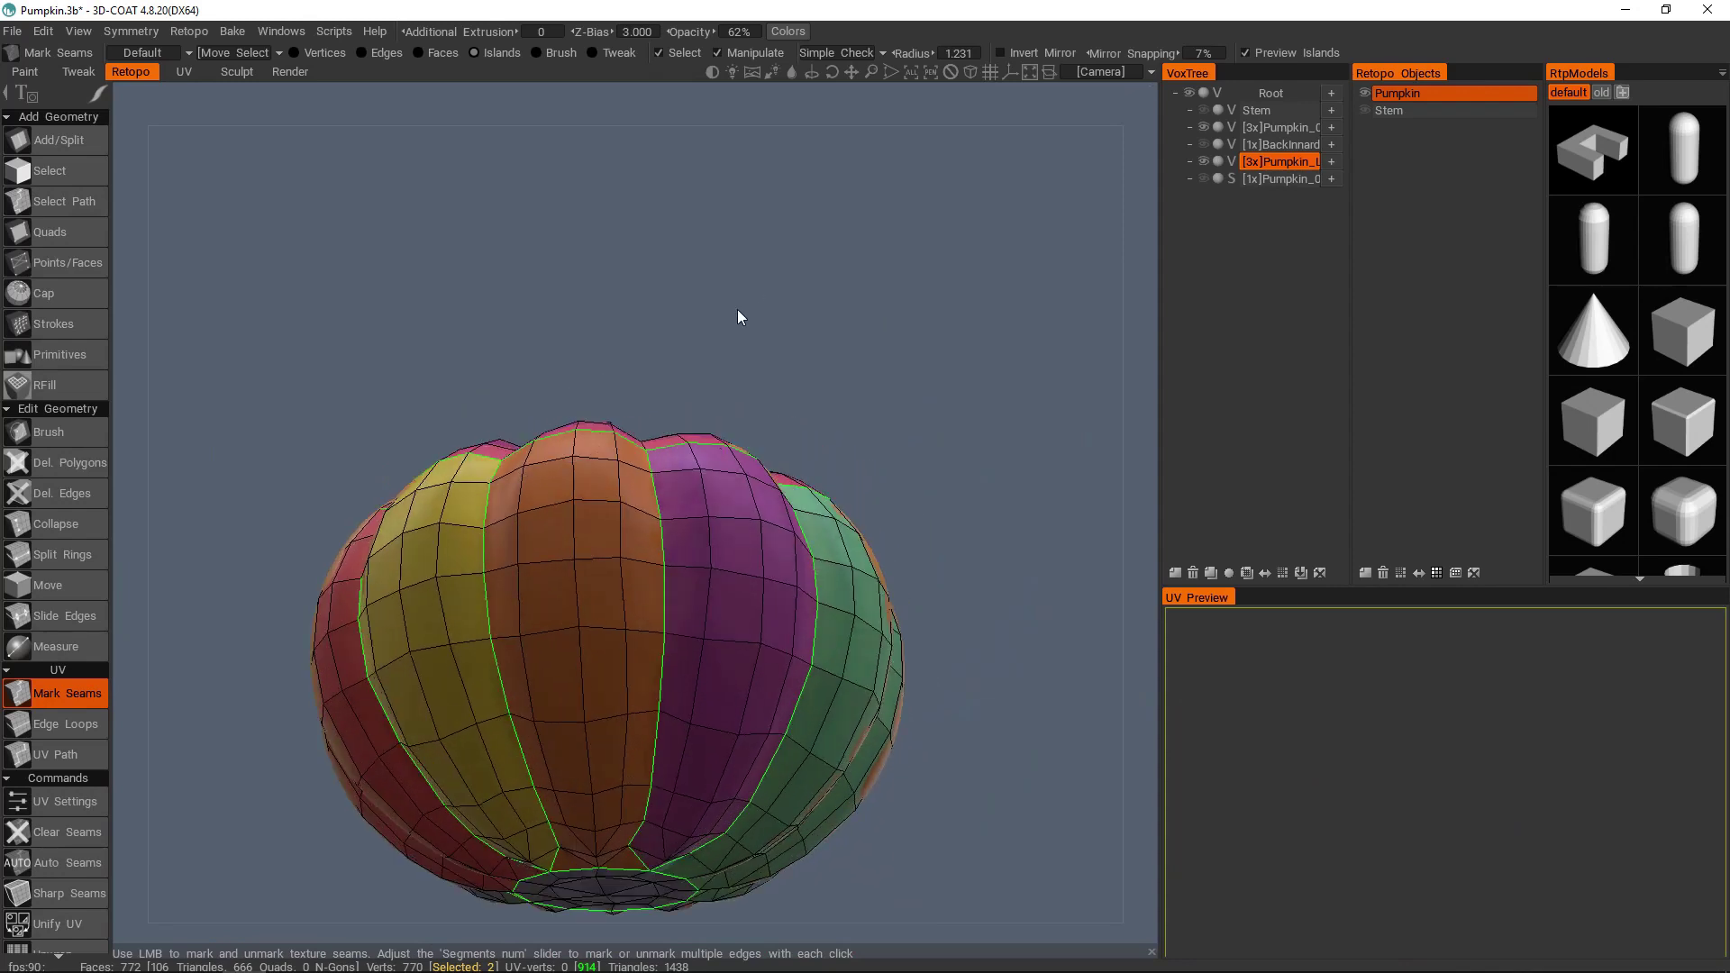
alt+middle_drag(660, 495, 727, 454)
alt+drag(725, 453, 480, 486)
shift+click(479, 487)
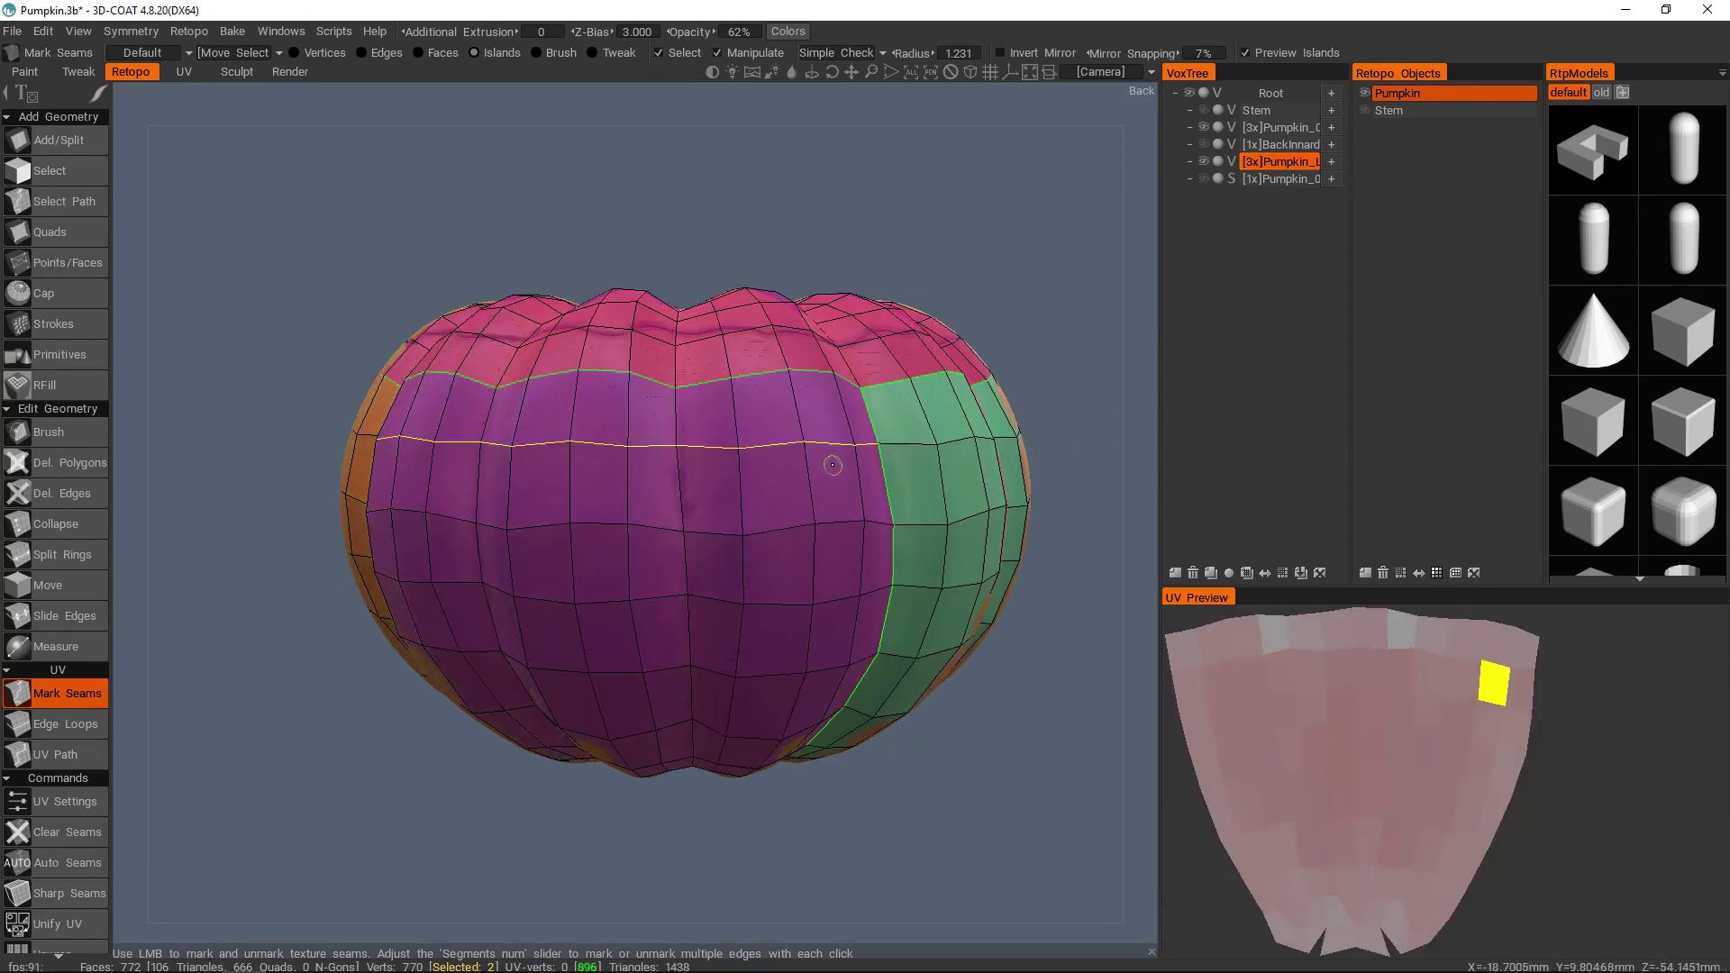
shift+click(887, 485)
alt+drag(802, 464, 795, 518)
alt+right_drag(794, 518, 693, 498)
alt+middle_drag(682, 518, 882, 482)
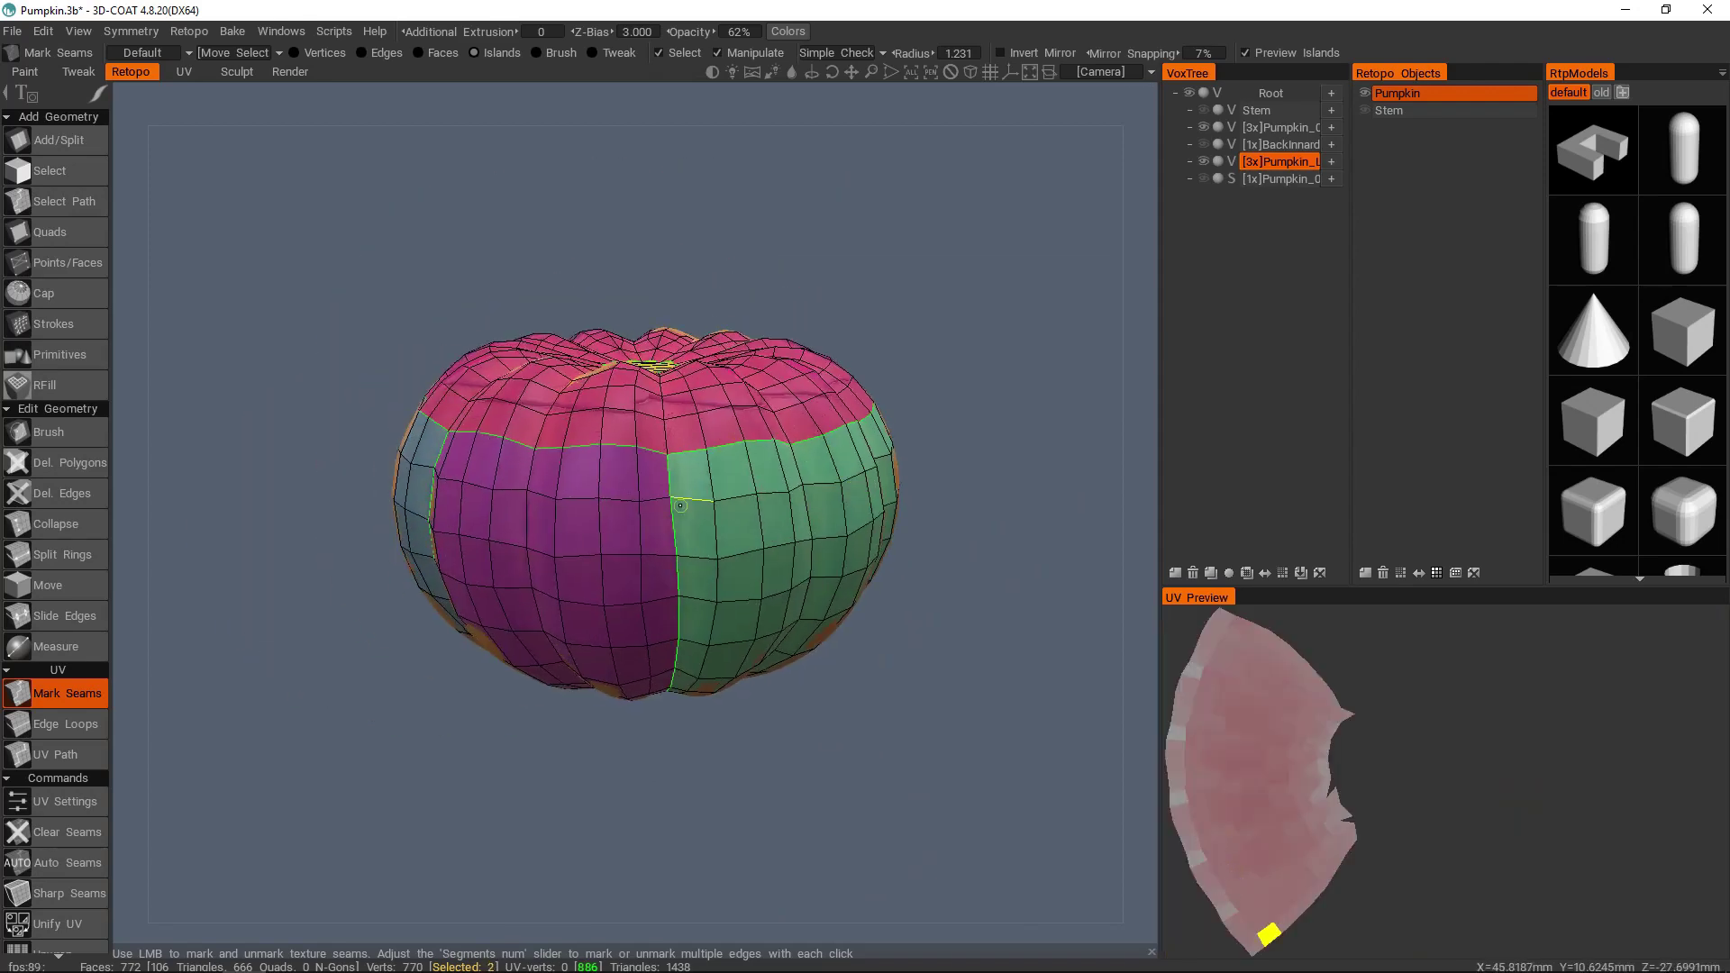
- Clear the remaining vertical seams around the pumpkin's body together with the lid seam loop
shift+click(672, 585)
alt+drag(805, 512, 728, 512)
shift+click(811, 503)
alt+drag(839, 576, 856, 558)
alt+middle_drag(856, 558, 691, 471)
alt+right_drag(691, 471, 702, 486)
alt+drag(703, 486, 708, 421)
alt+right_drag(708, 421, 675, 502)
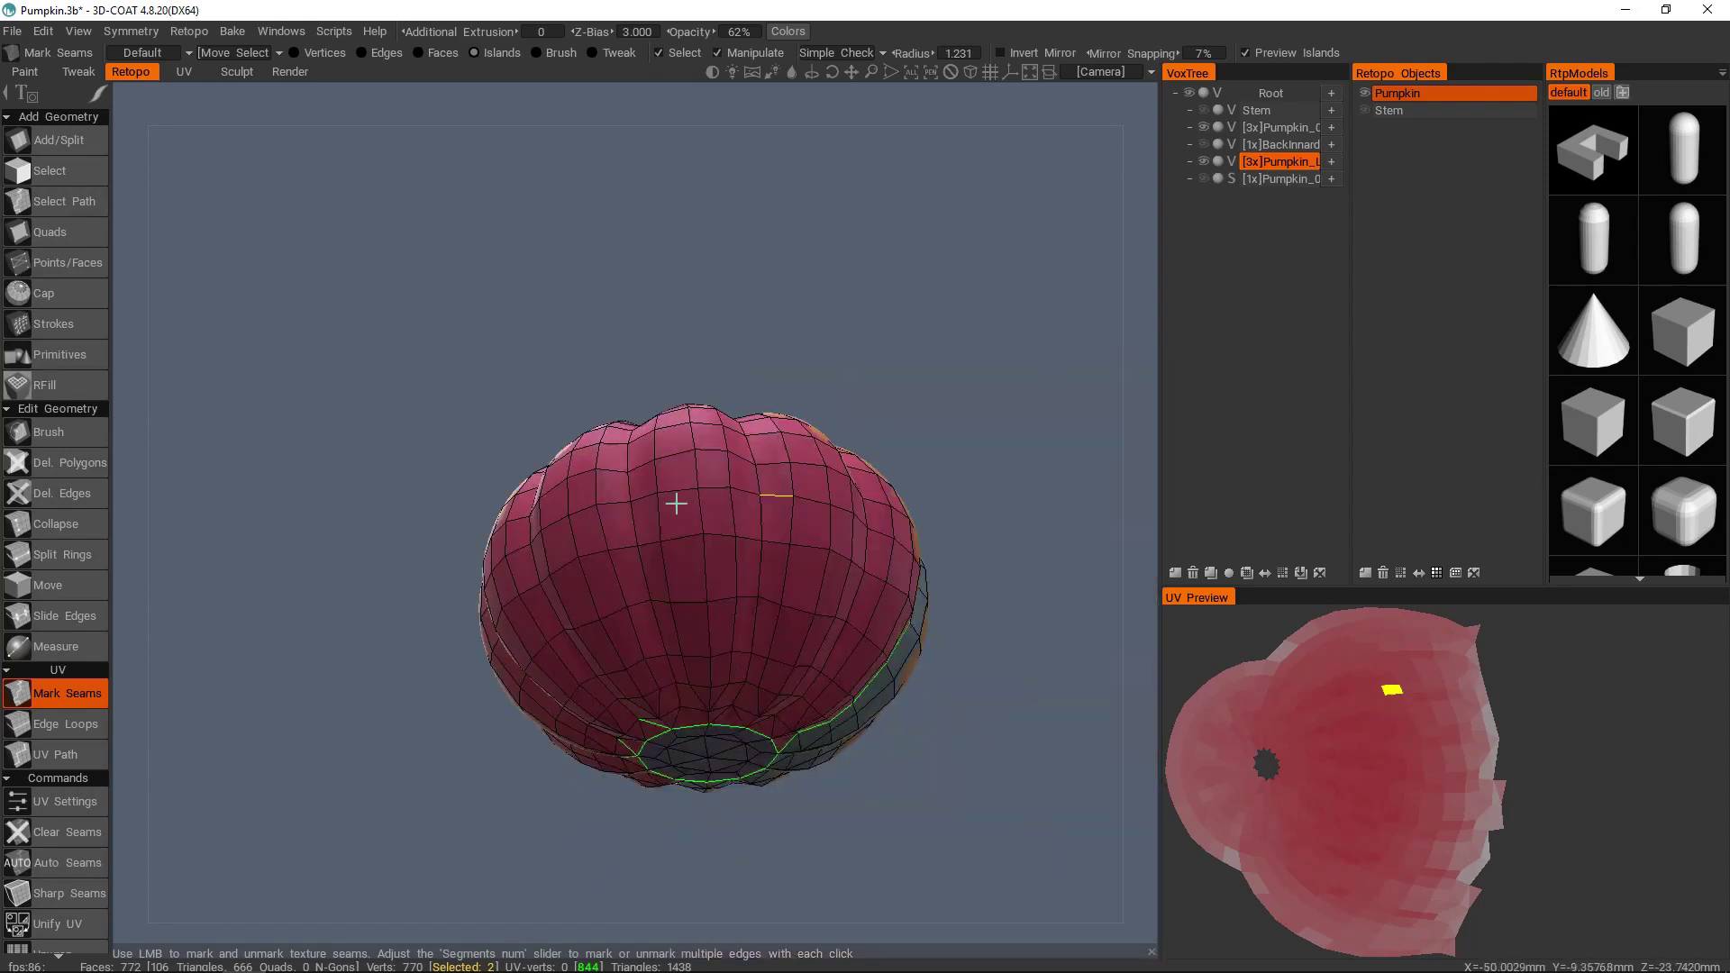
alt+drag(676, 502, 560, 625)
shift+click(826, 489)
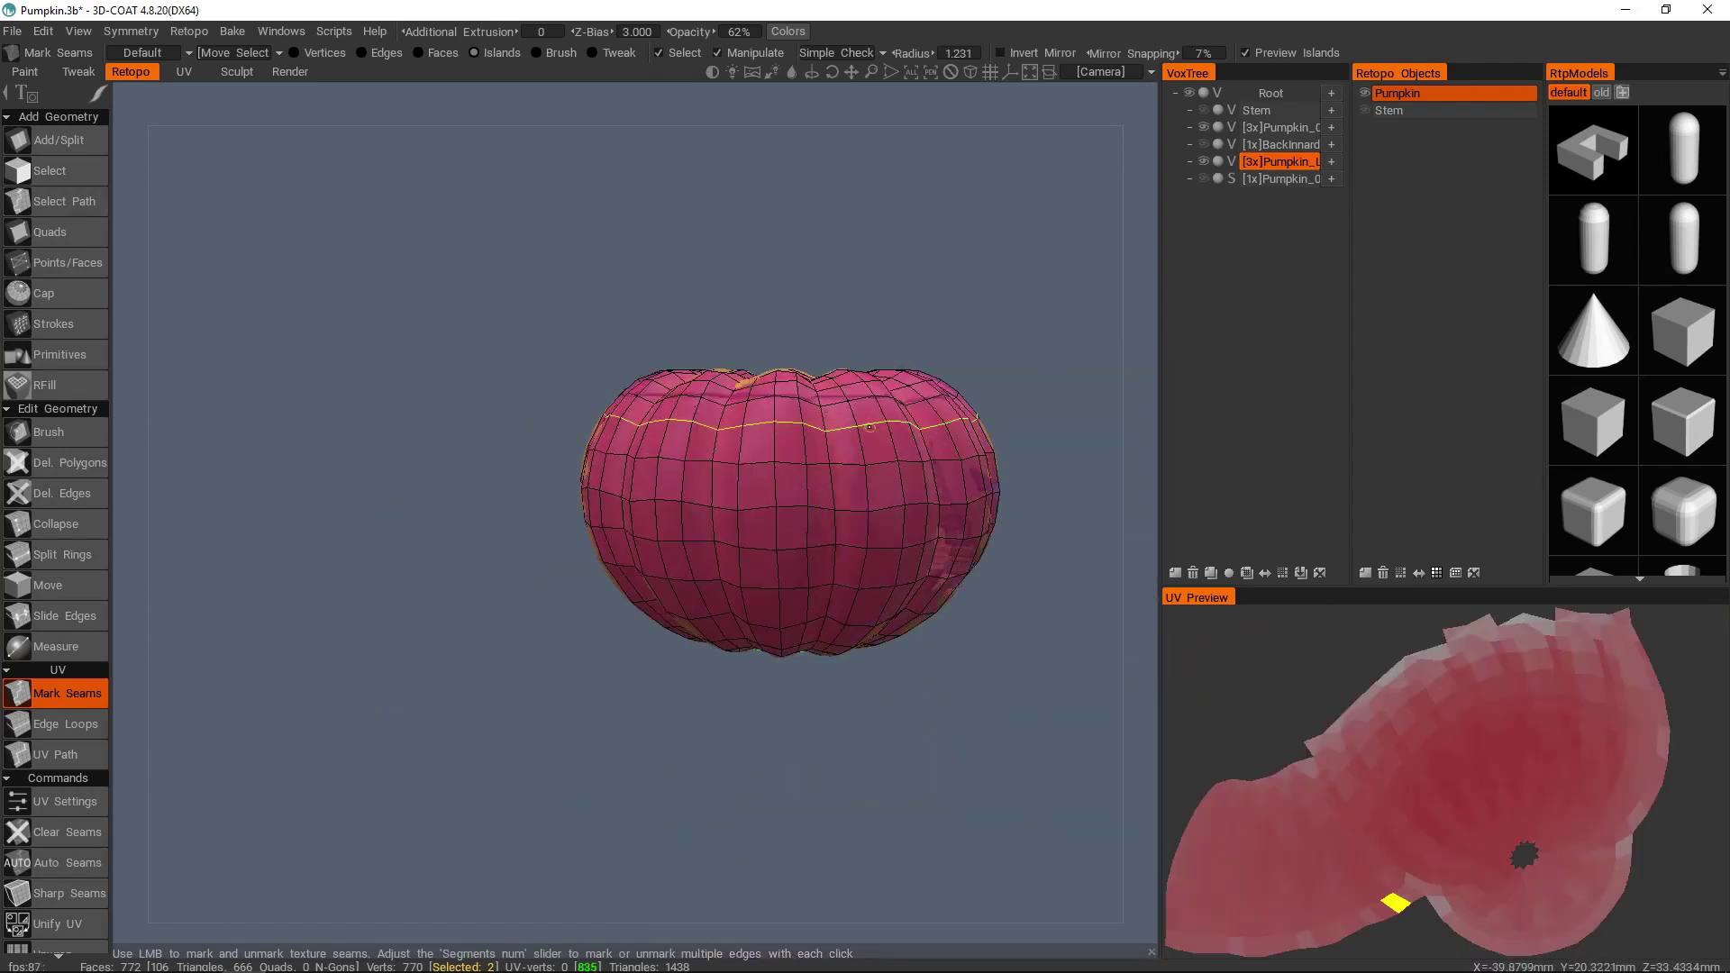
- Clear the leftover seam segments attached to the bottom ring on the underside, keeping the ring itself
middle_drag(842, 486, 745, 375)
scroll(815, 413, up, 5)
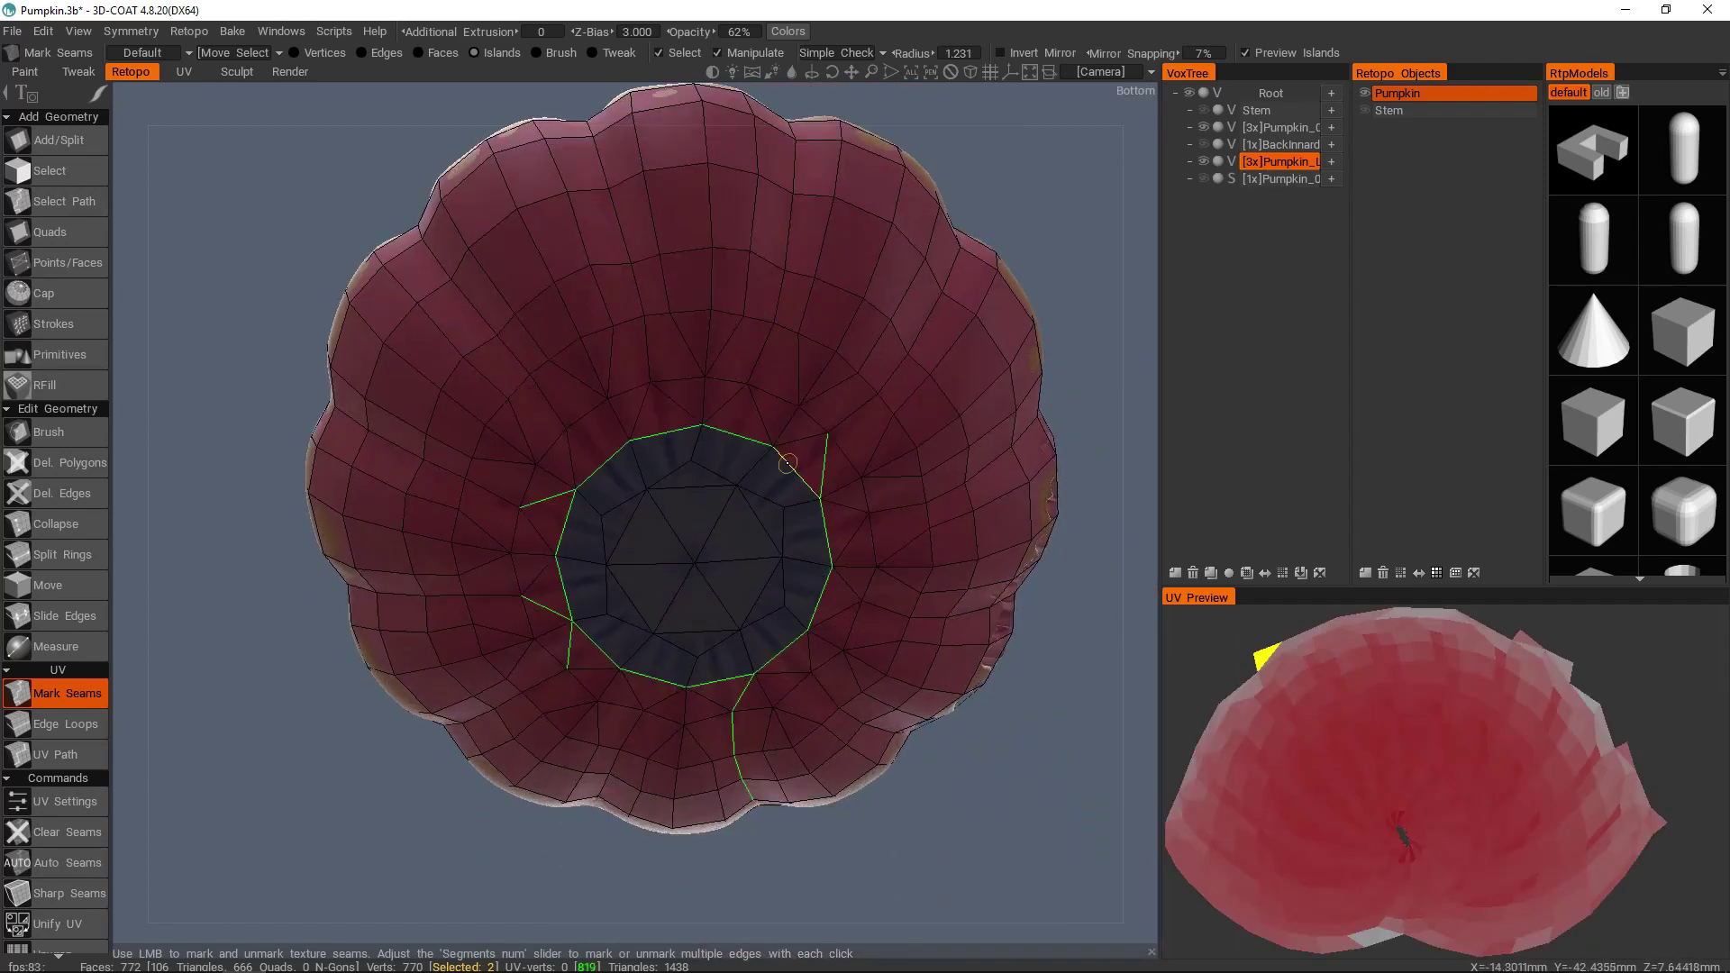
shift+click(827, 463)
shift+click(742, 693)
shift+click(569, 644)
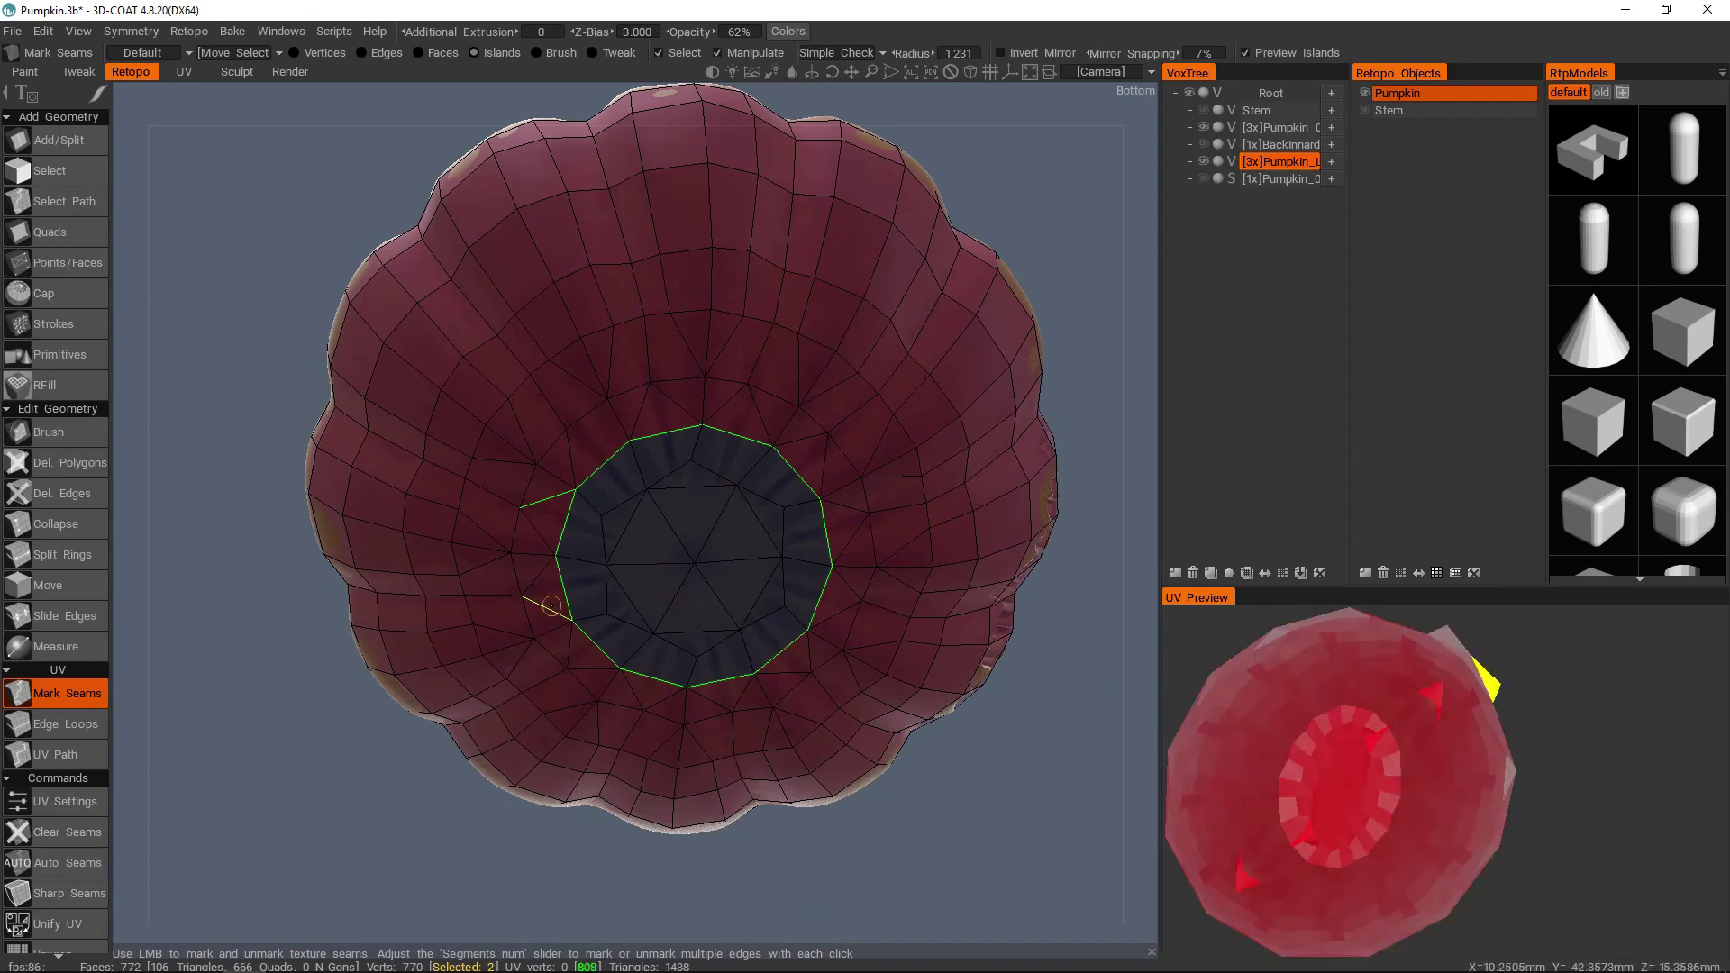
click(547, 504)
- Try a vertical seam down the centre groove of the pumpkin's carved face
alt+drag(547, 503, 880, 640)
alt+right_drag(881, 641, 908, 548)
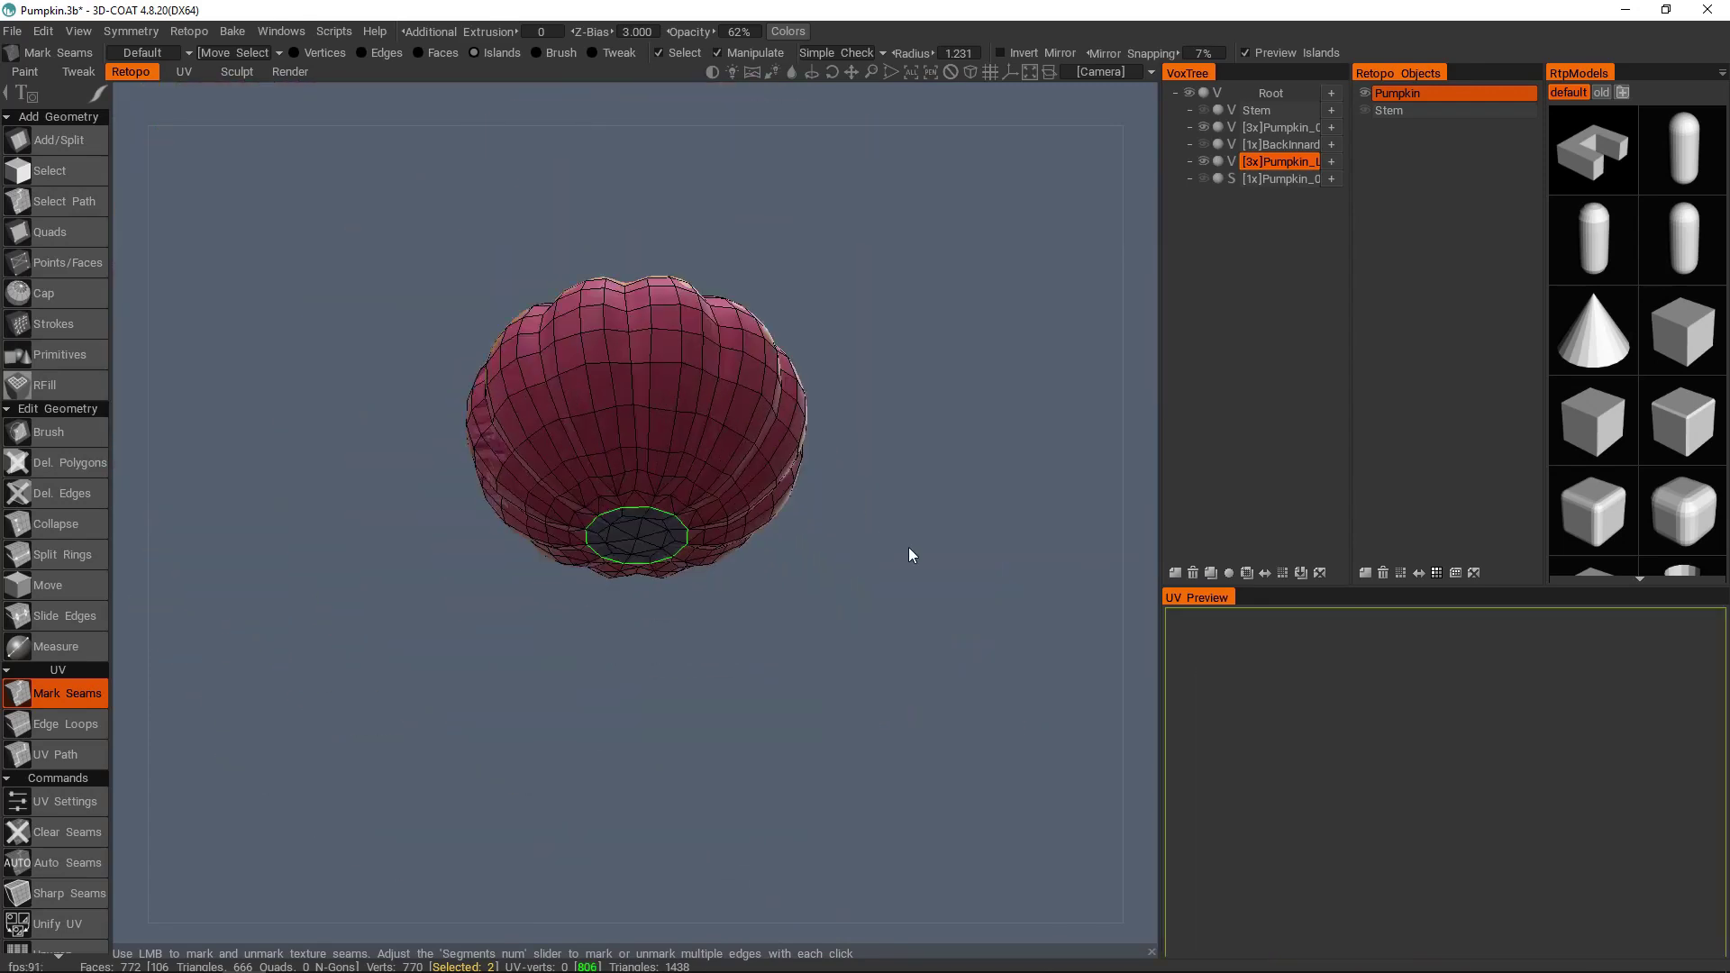
alt+drag(731, 356, 762, 450)
alt+middle_drag(762, 451, 772, 560)
alt+drag(772, 559, 872, 612)
alt+middle_drag(504, 437, 648, 505)
alt+drag(649, 506, 604, 450)
middle_drag(603, 449, 710, 370)
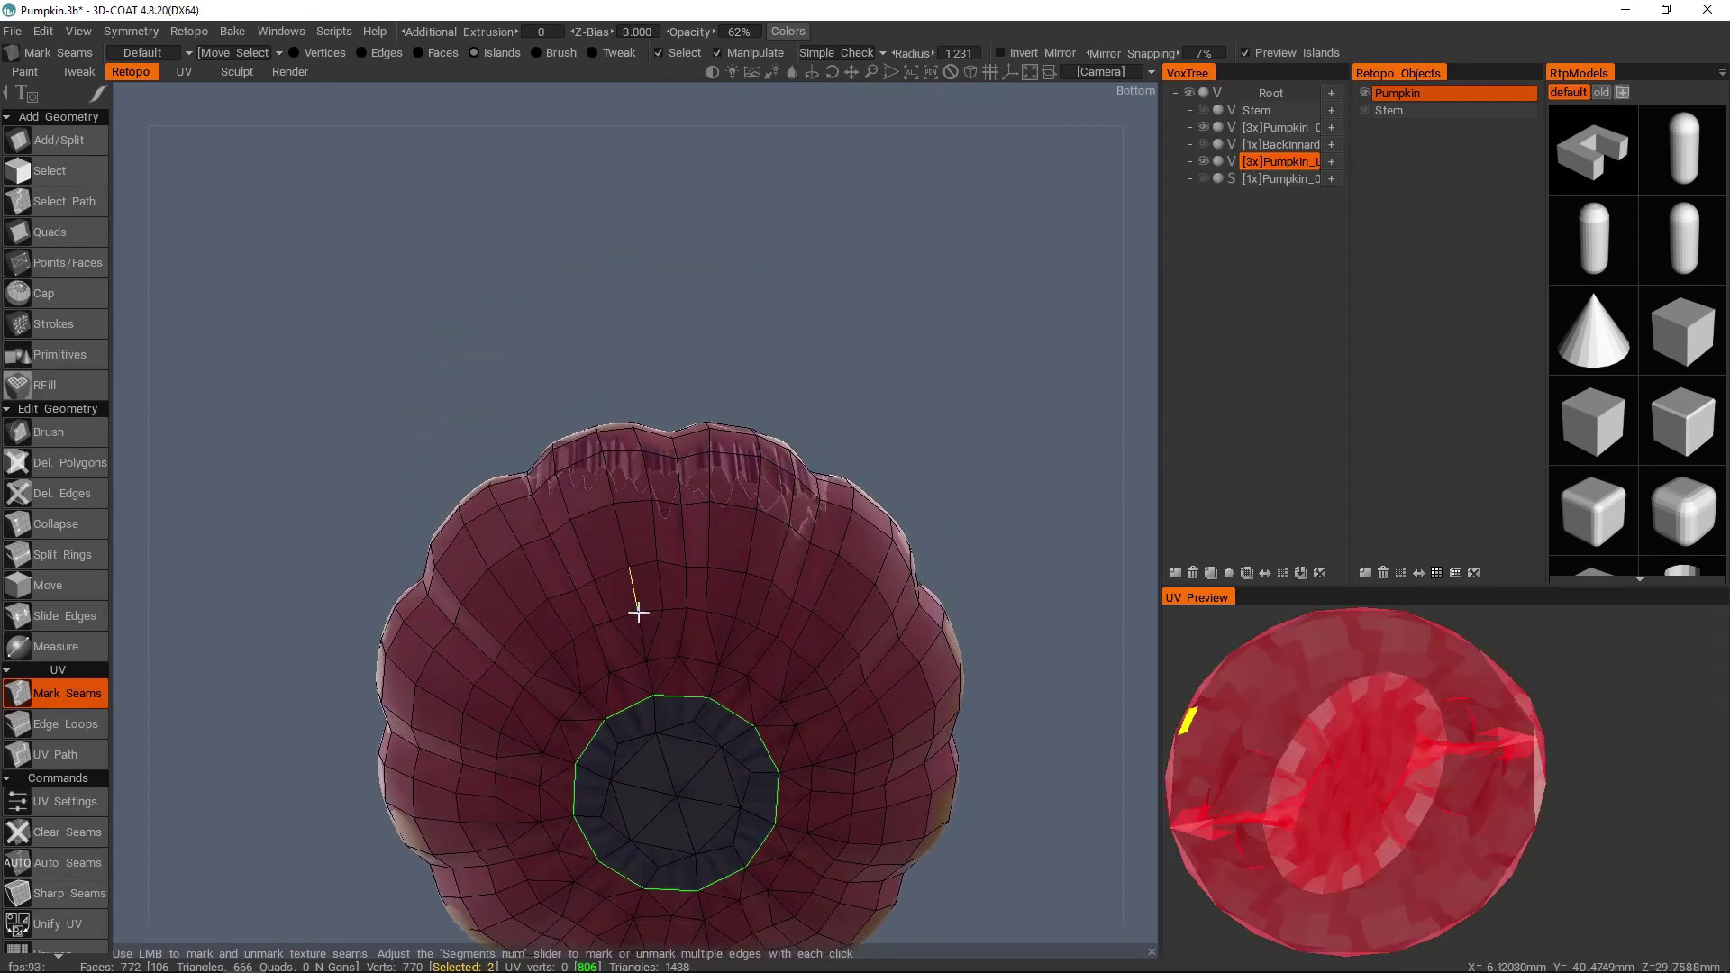
alt+drag(629, 518, 944, 701)
scroll(679, 630, down, 5)
alt+drag(679, 630, 742, 735)
alt+middle_drag(742, 735, 779, 788)
middle_drag(643, 672, 666, 525)
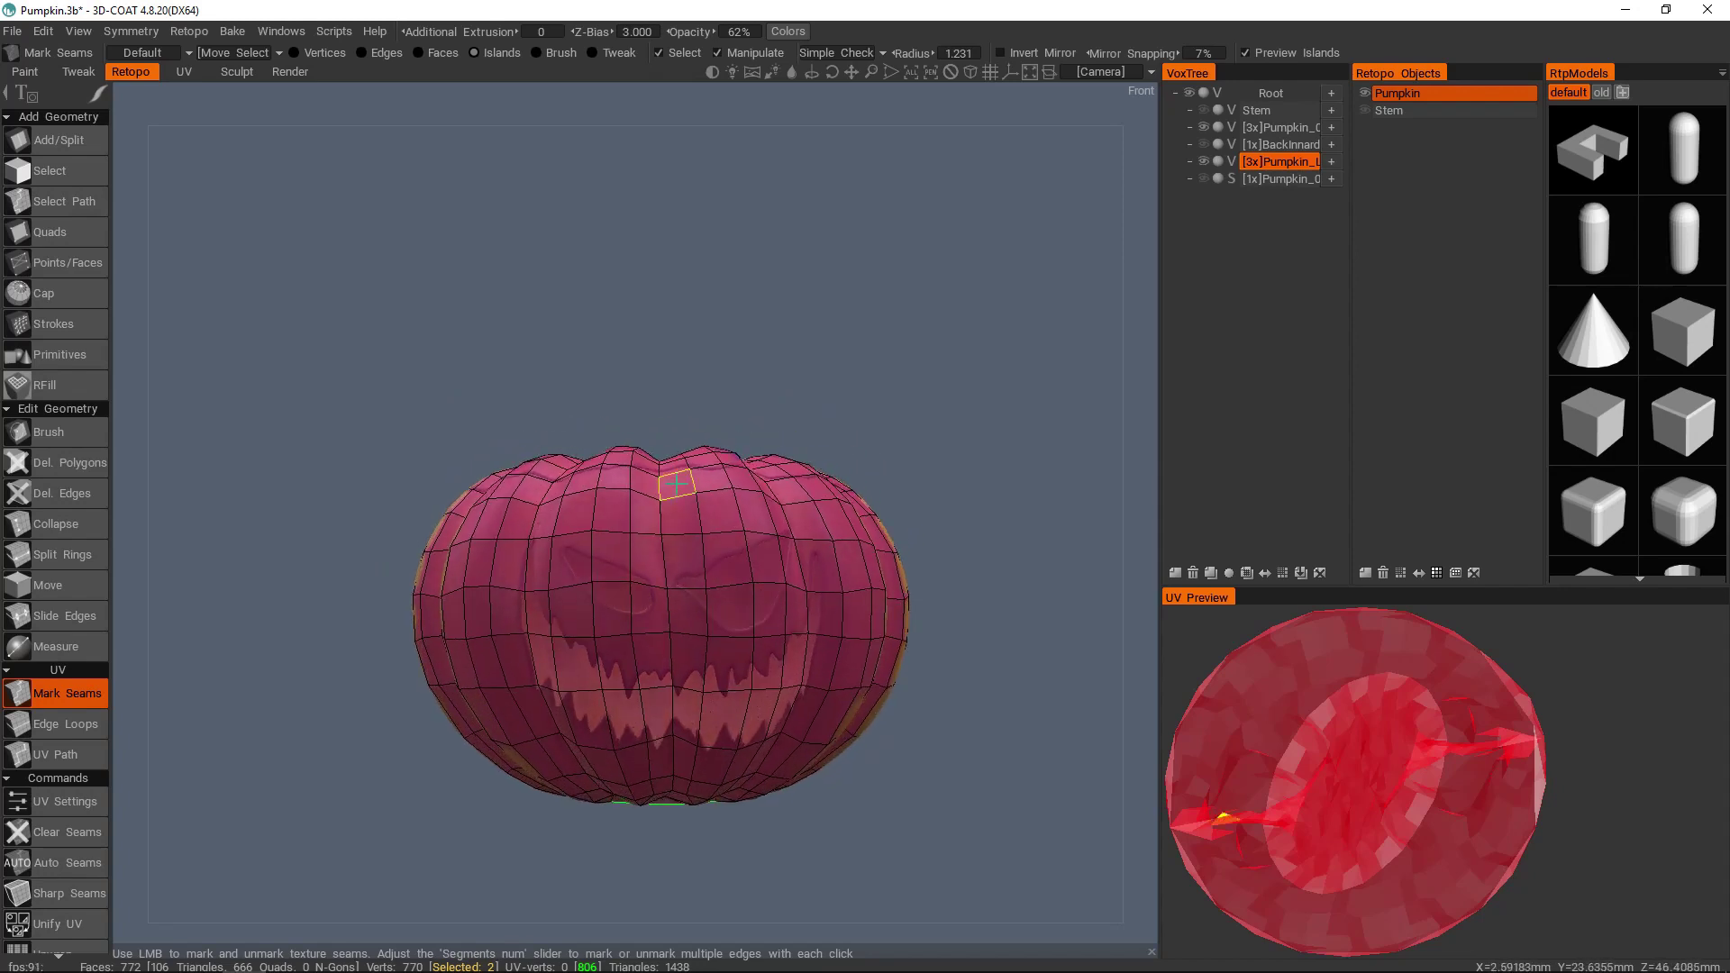
click(661, 565)
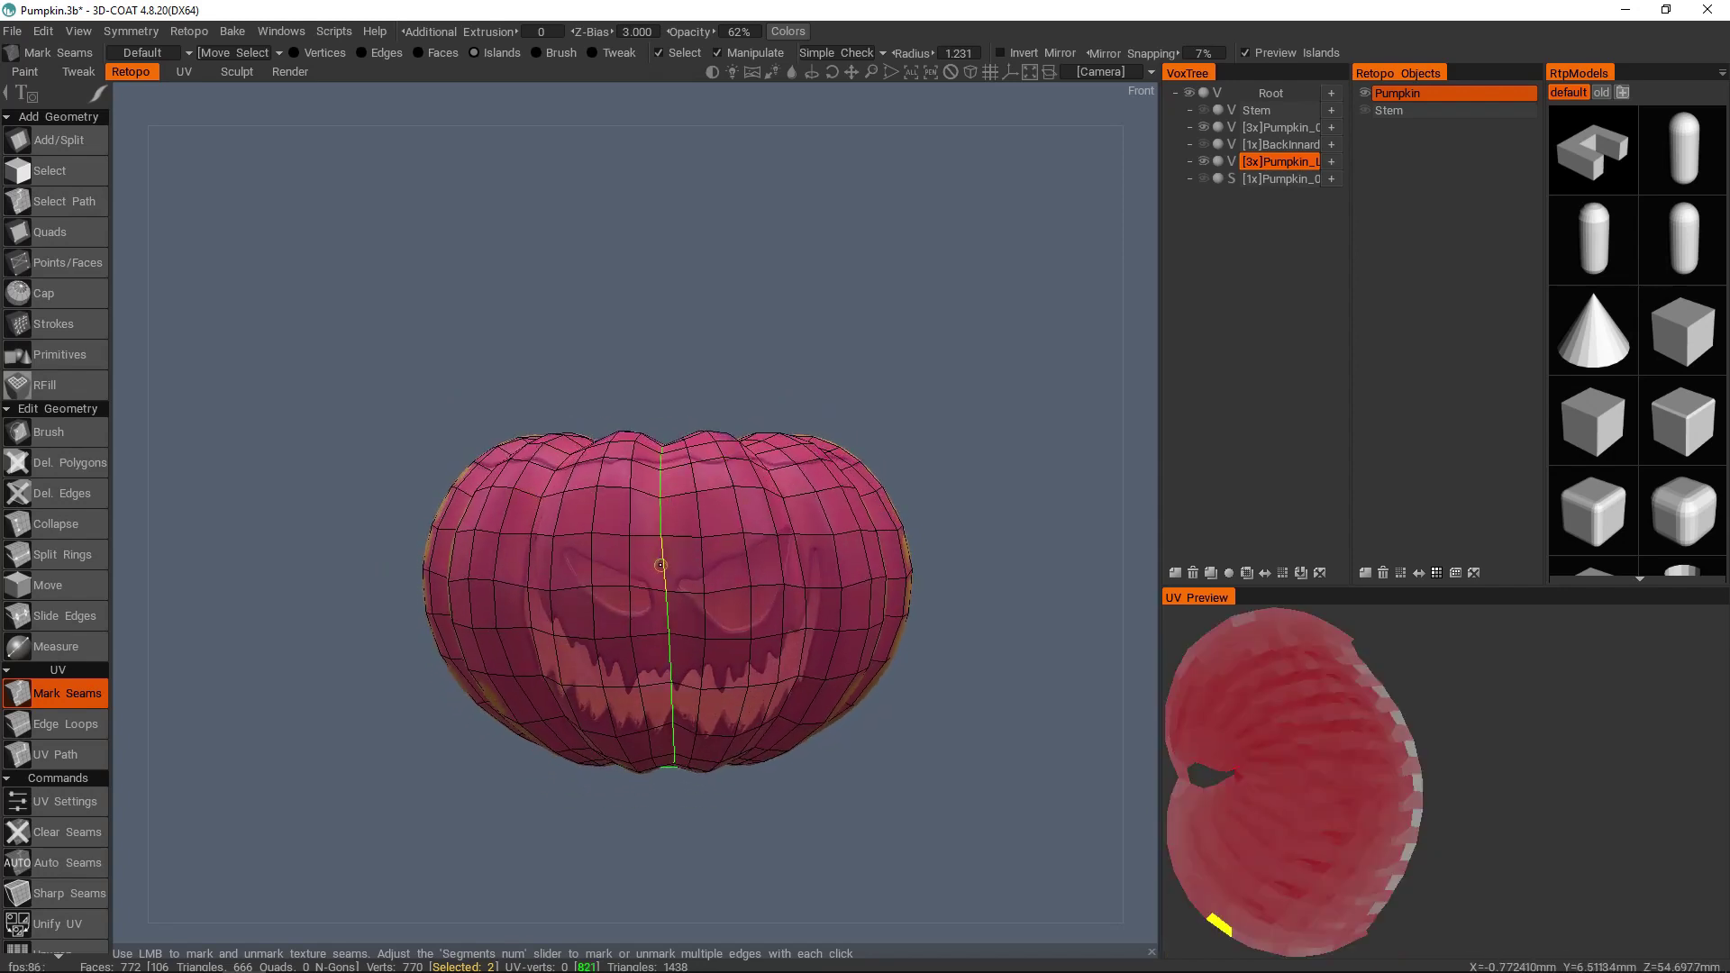
click(677, 699)
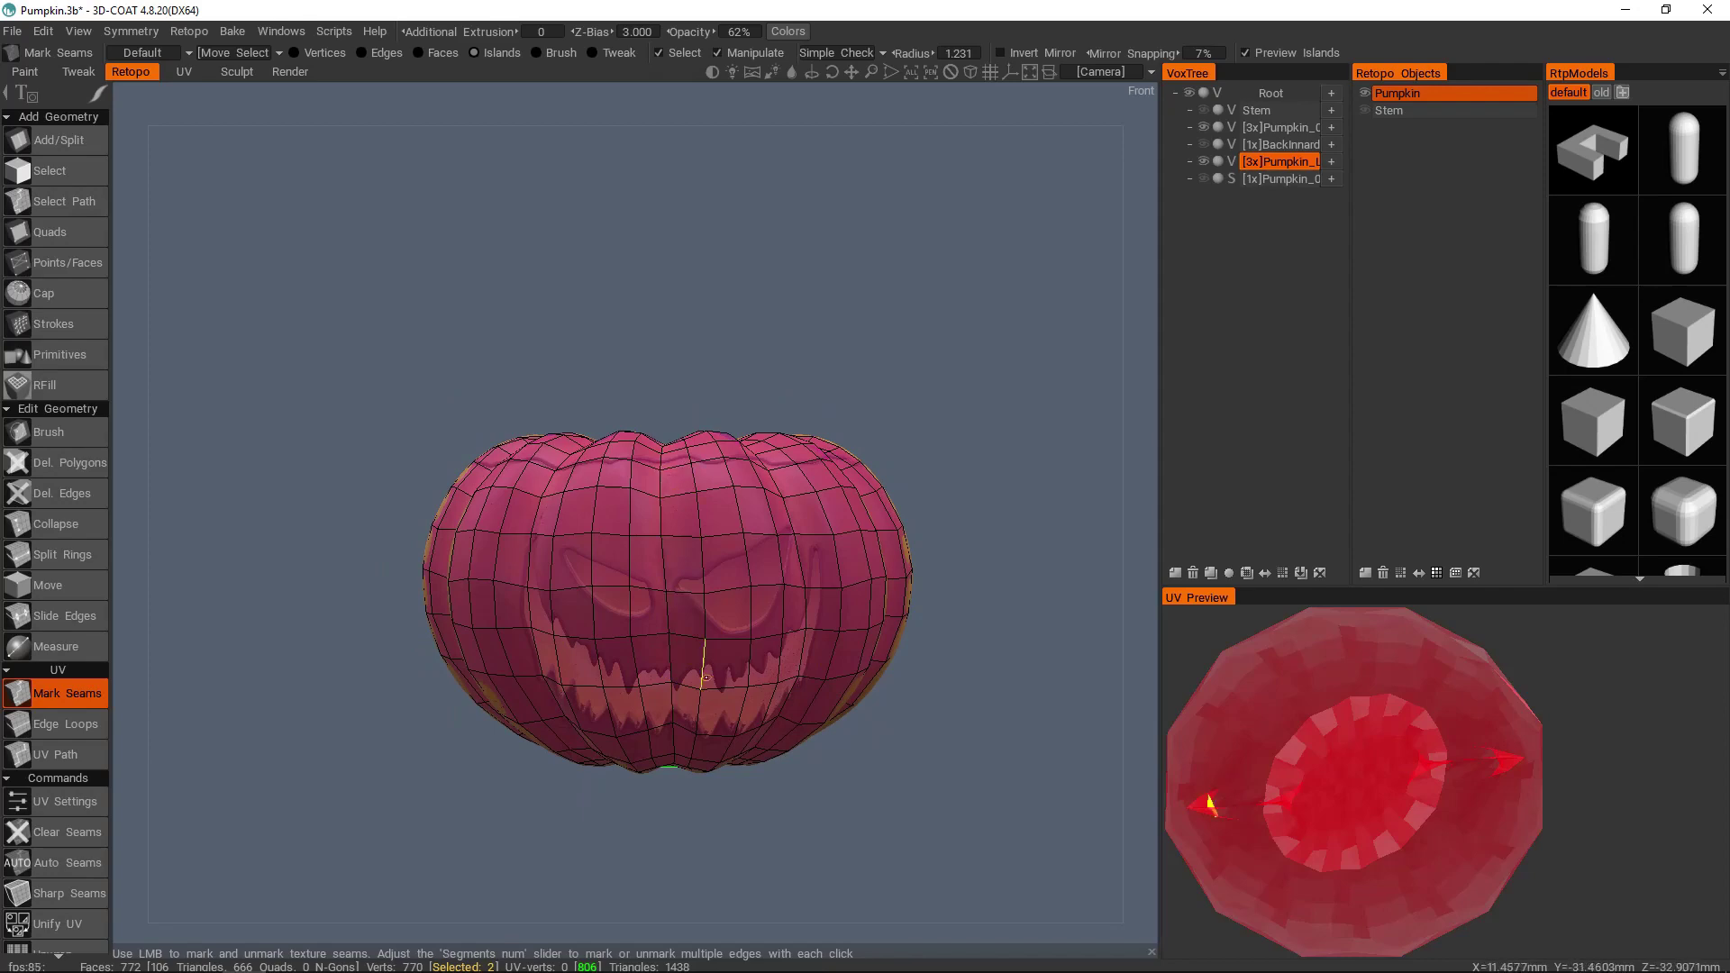
- Mark a vertical seam along the groove at the pumpkin's back and connect it to the bottom ring seam
alt+drag(602, 510, 953, 549)
alt+middle_drag(541, 581, 880, 537)
alt+drag(881, 537, 769, 552)
alt+right_drag(768, 552, 590, 574)
alt+middle_drag(590, 574, 609, 468)
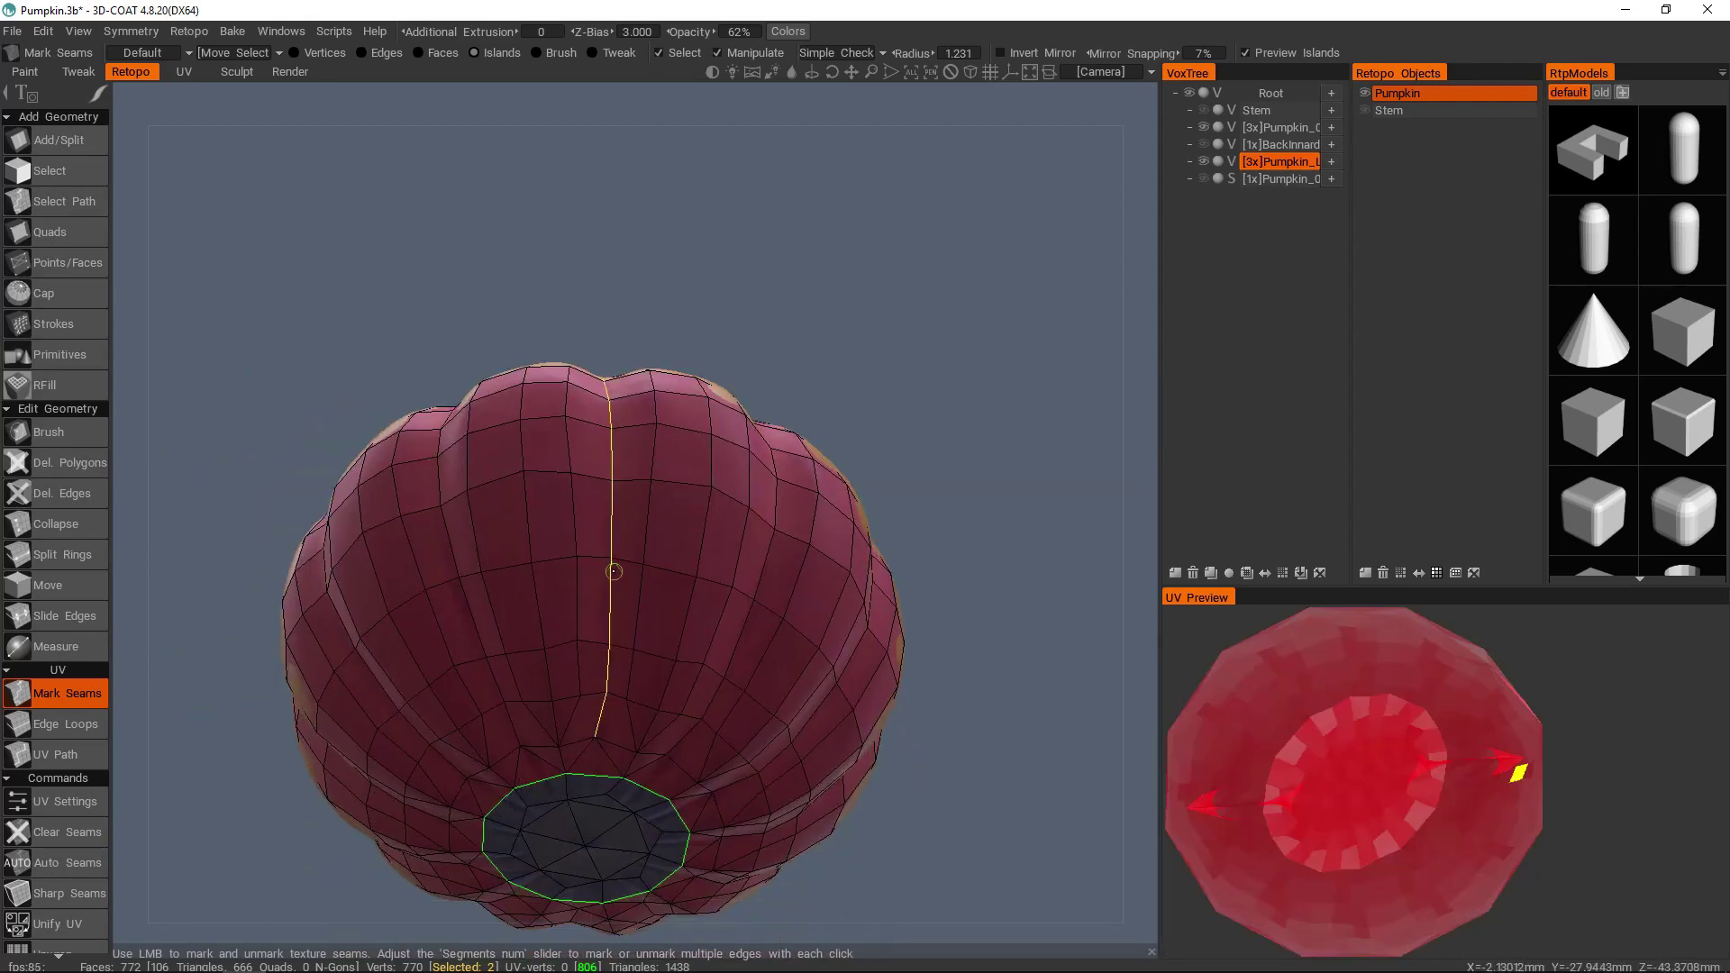
click(543, 590)
middle_drag(610, 588, 622, 432)
key(ctrl+z)
click(613, 587)
alt+middle_drag(616, 608, 782, 485)
scroll(616, 503, up, 3)
click(634, 527)
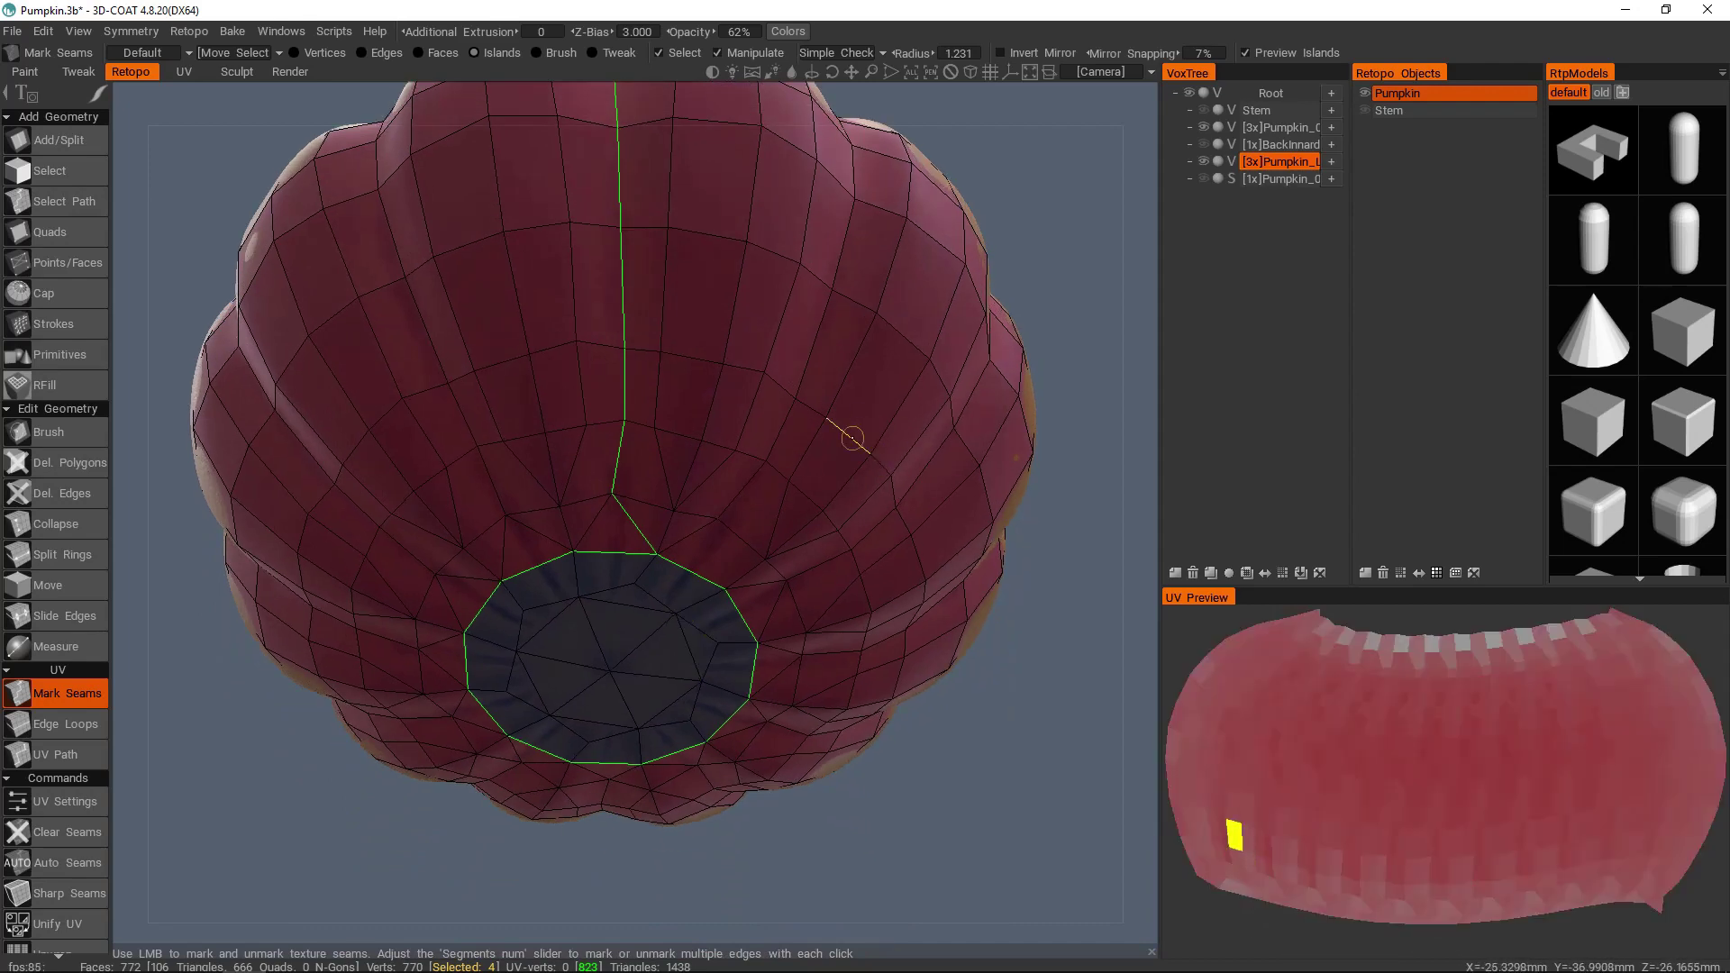
- Mark a second vertical seam down the pumpkin's side from the stem base, splitting the body into two islands
scroll(746, 472, down, 5)
middle_drag(753, 487, 830, 661)
middle_drag(831, 532, 899, 645)
alt+middle_drag(746, 616, 869, 577)
alt+drag(847, 590, 718, 659)
middle_drag(718, 658, 660, 726)
alt+drag(658, 725, 623, 703)
alt+right_drag(623, 703, 622, 637)
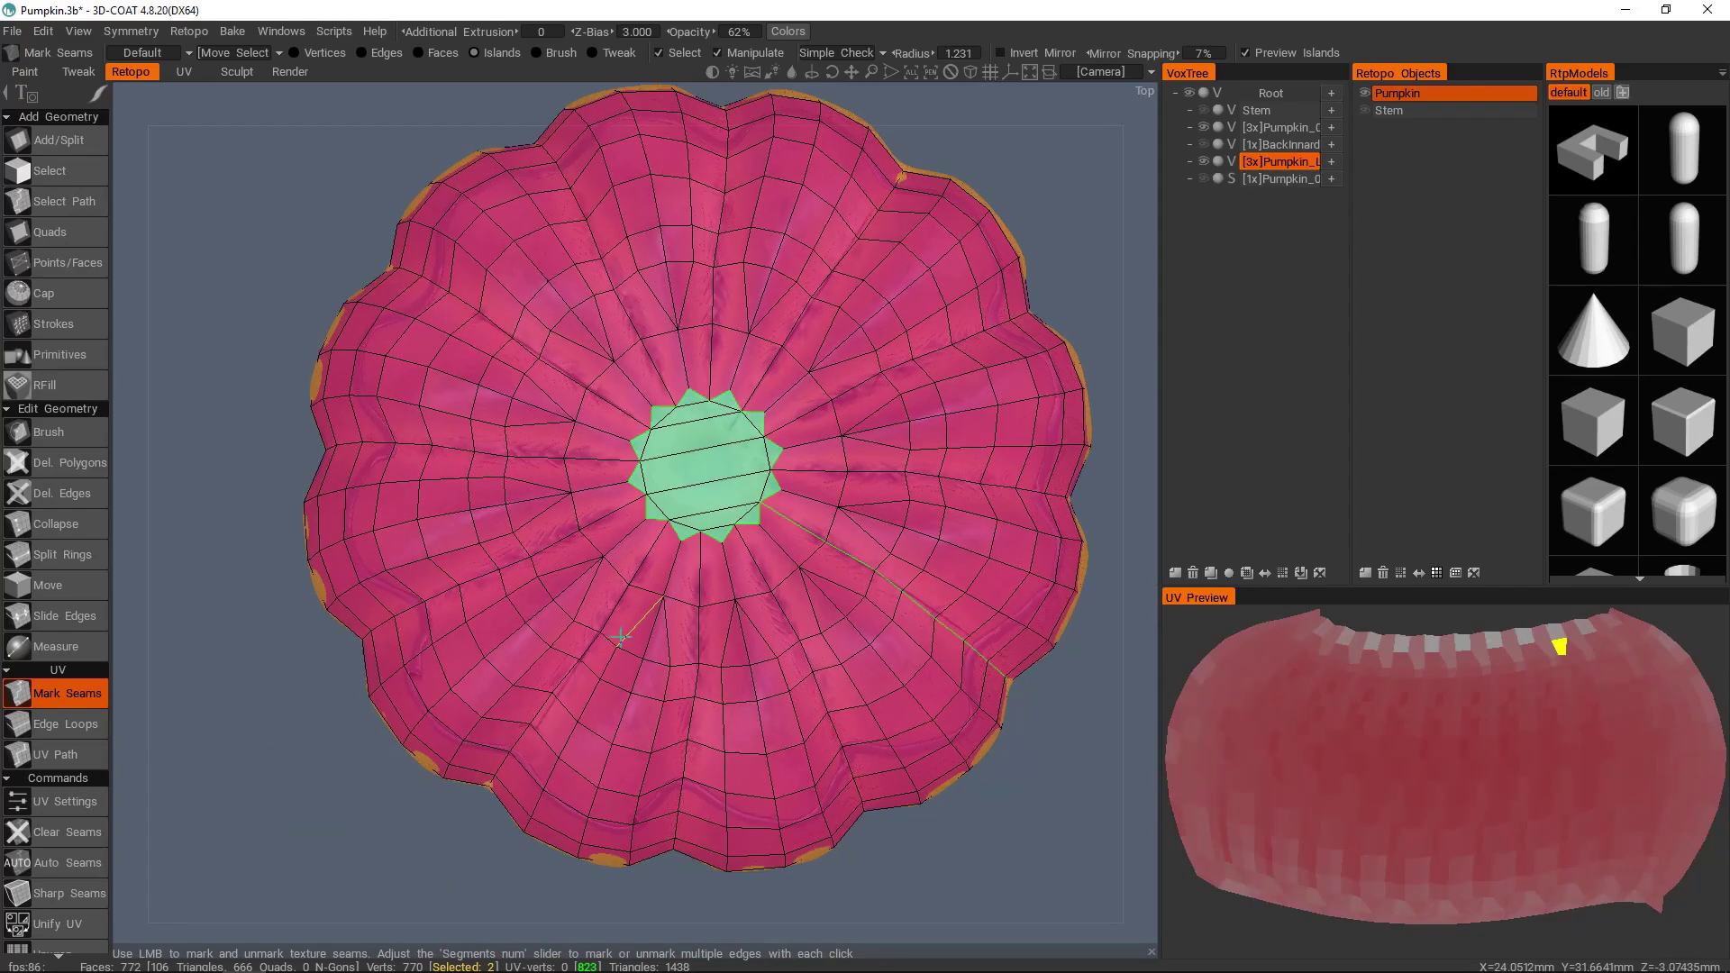
alt+drag(633, 538, 591, 771)
middle_drag(590, 770, 751, 581)
alt+drag(751, 581, 734, 527)
alt+right_drag(735, 527, 734, 614)
alt+drag(733, 613, 712, 554)
alt+right_drag(711, 554, 688, 497)
middle_drag(687, 498, 612, 460)
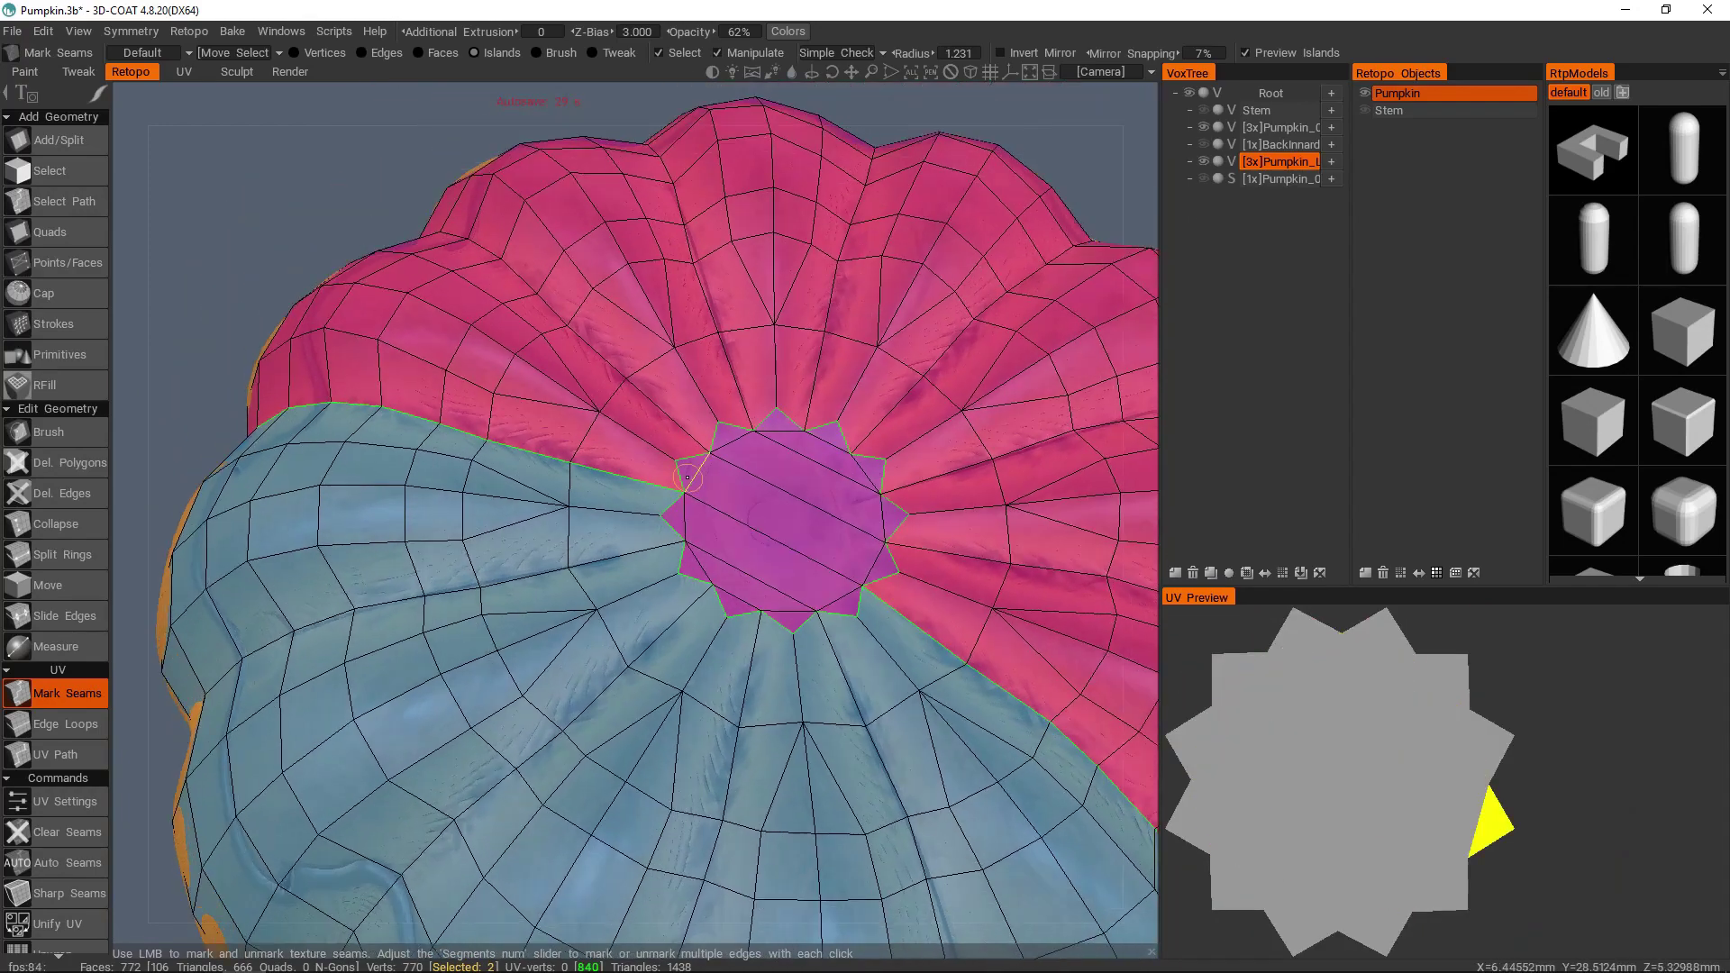
- Mark a wider edge ring around the stem base as a seam and clear the jagged stem seam inside it
click(581, 441)
click(573, 483)
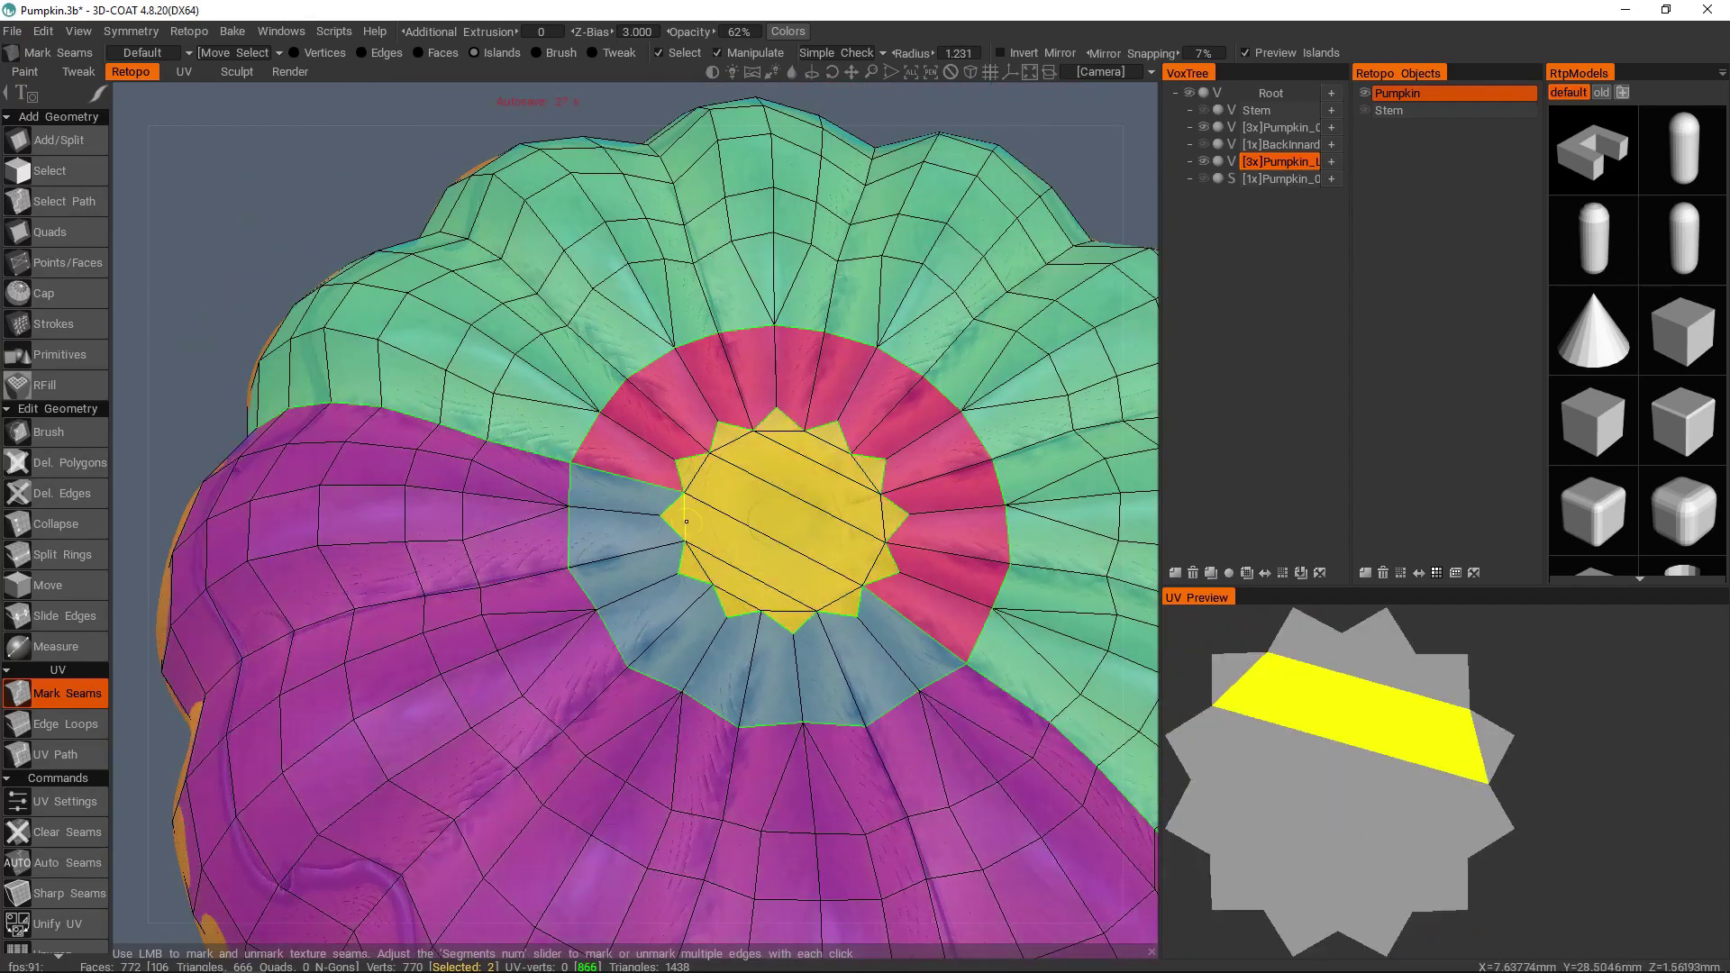
click(674, 523)
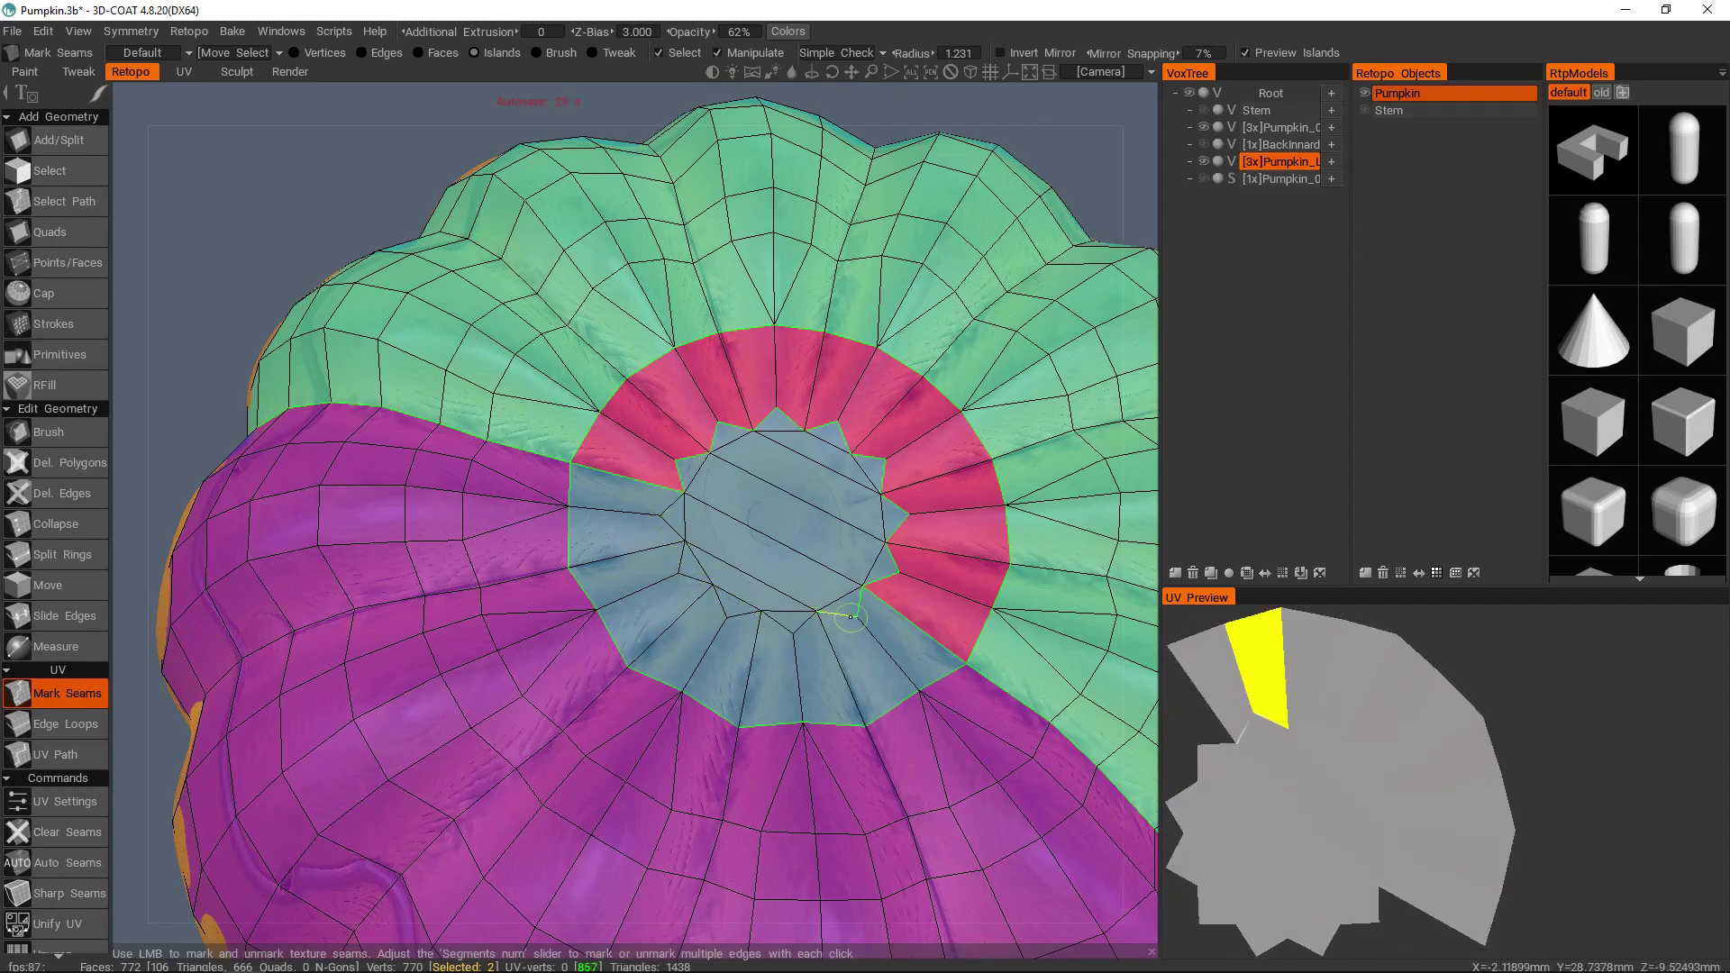
click(883, 578)
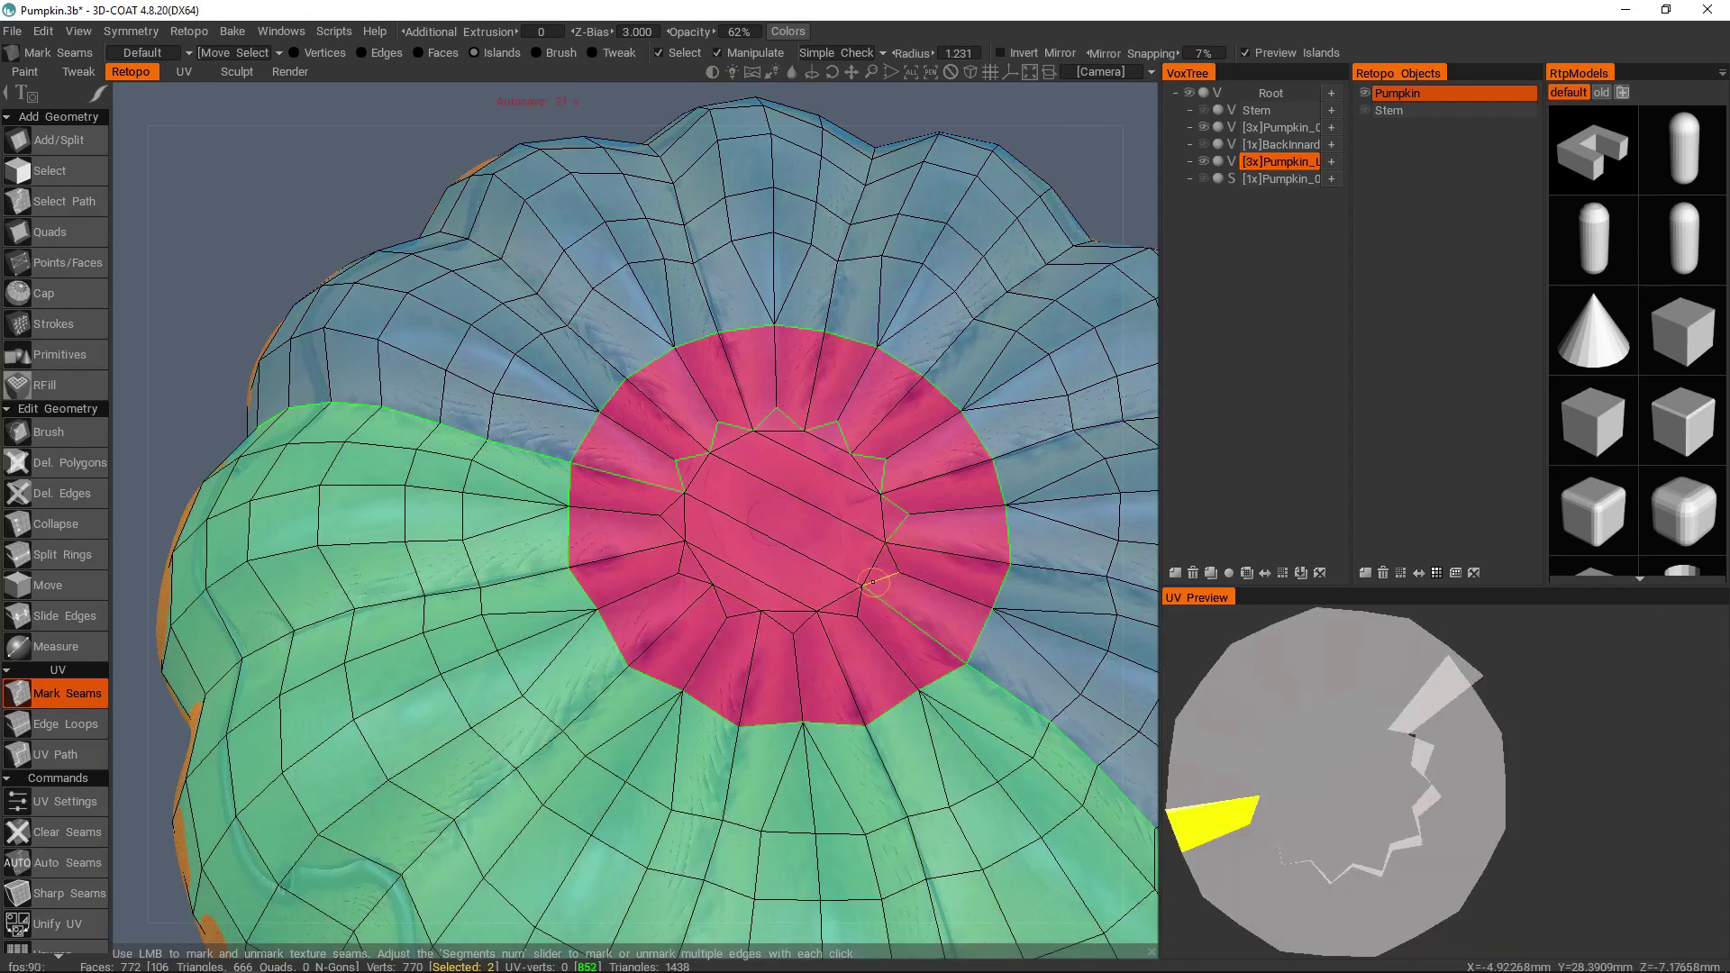
click(887, 573)
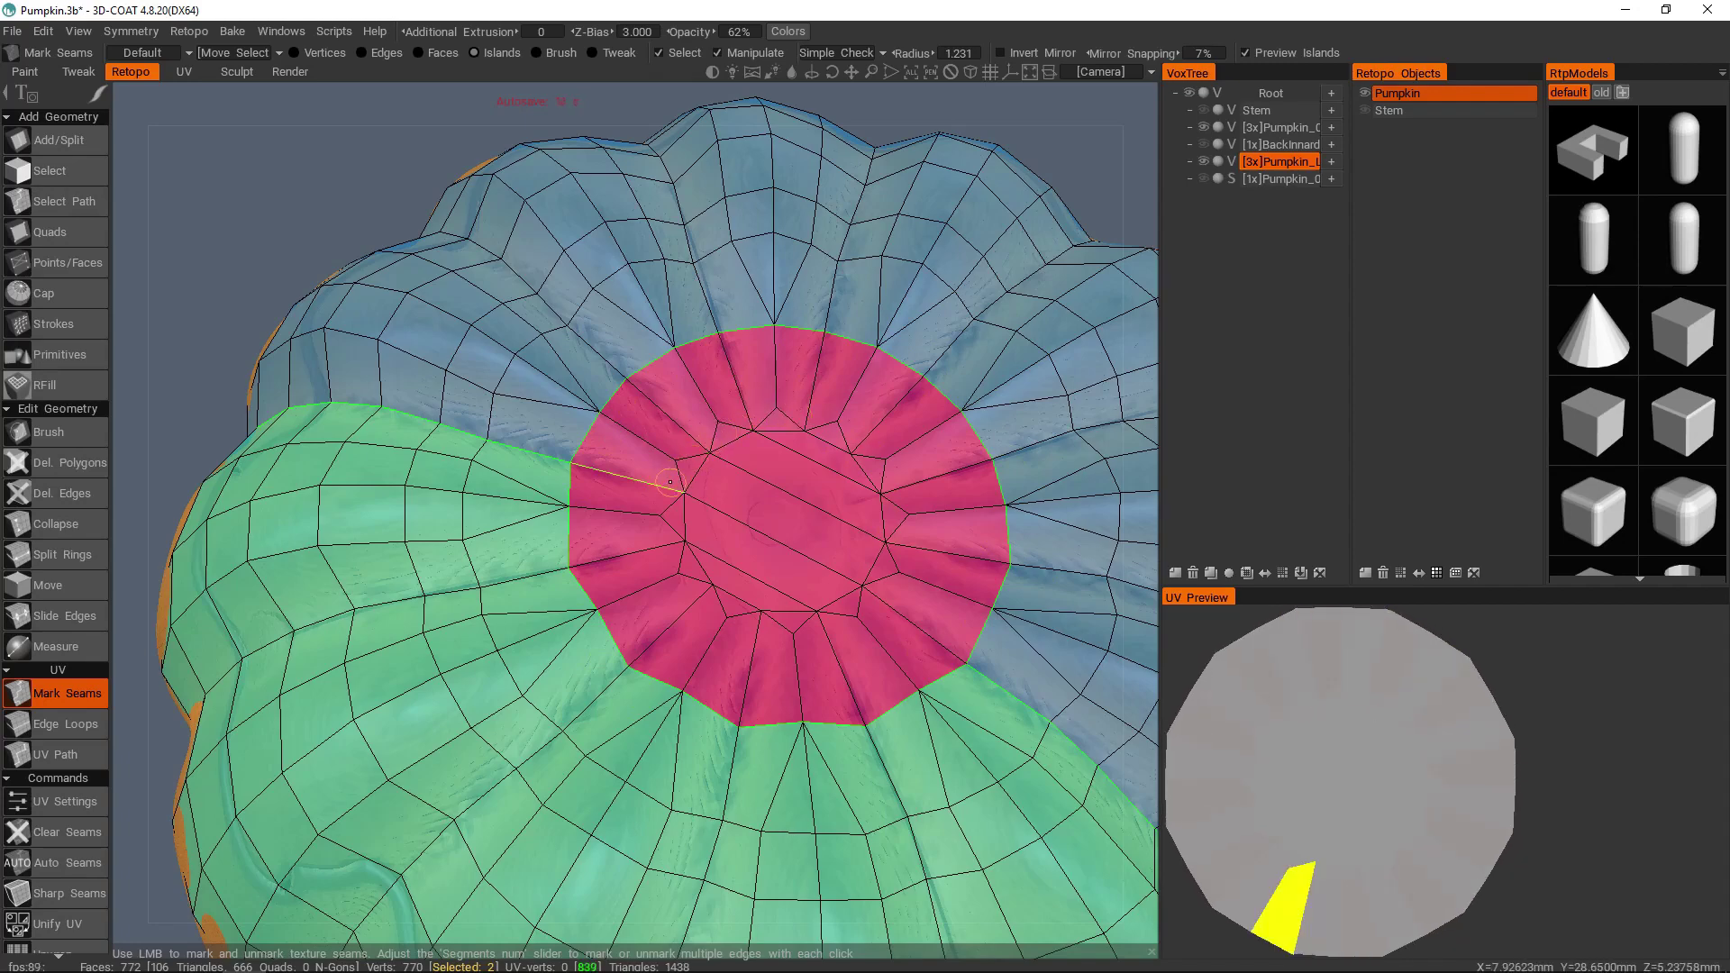
- Try additional vertical seams along the grooves of the pumpkin's green body island
scroll(765, 466, down, 3)
alt+drag(734, 521, 790, 492)
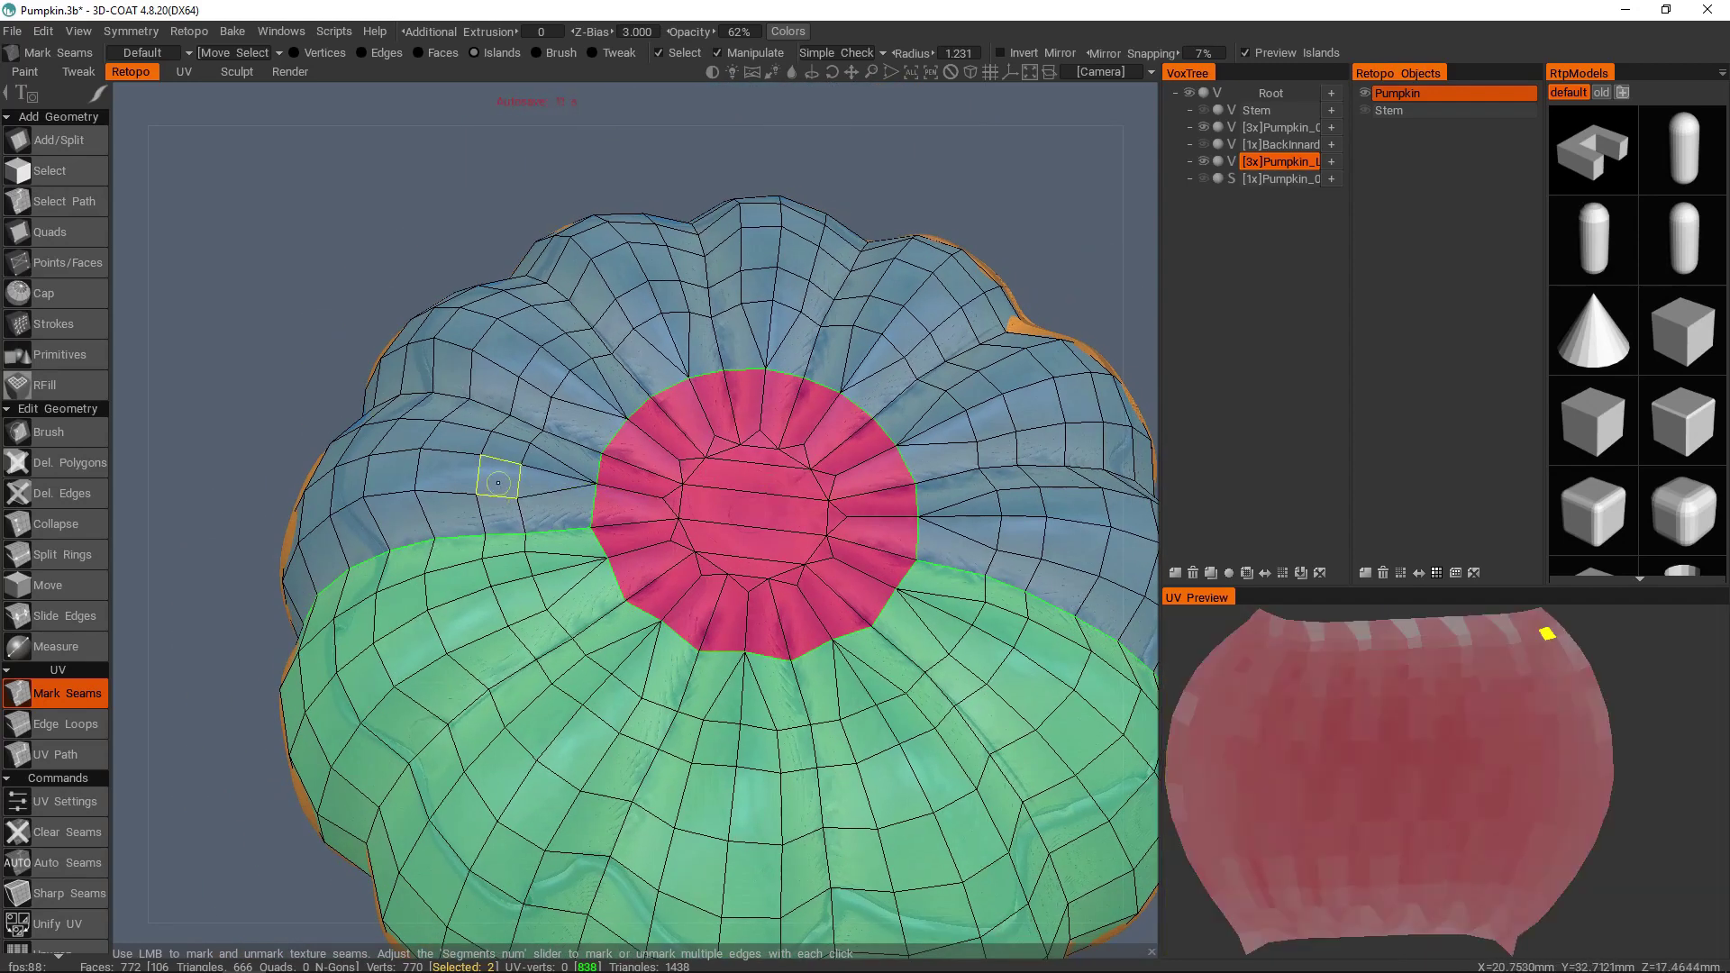
scroll(595, 508, down, 2)
alt+drag(595, 508, 451, 507)
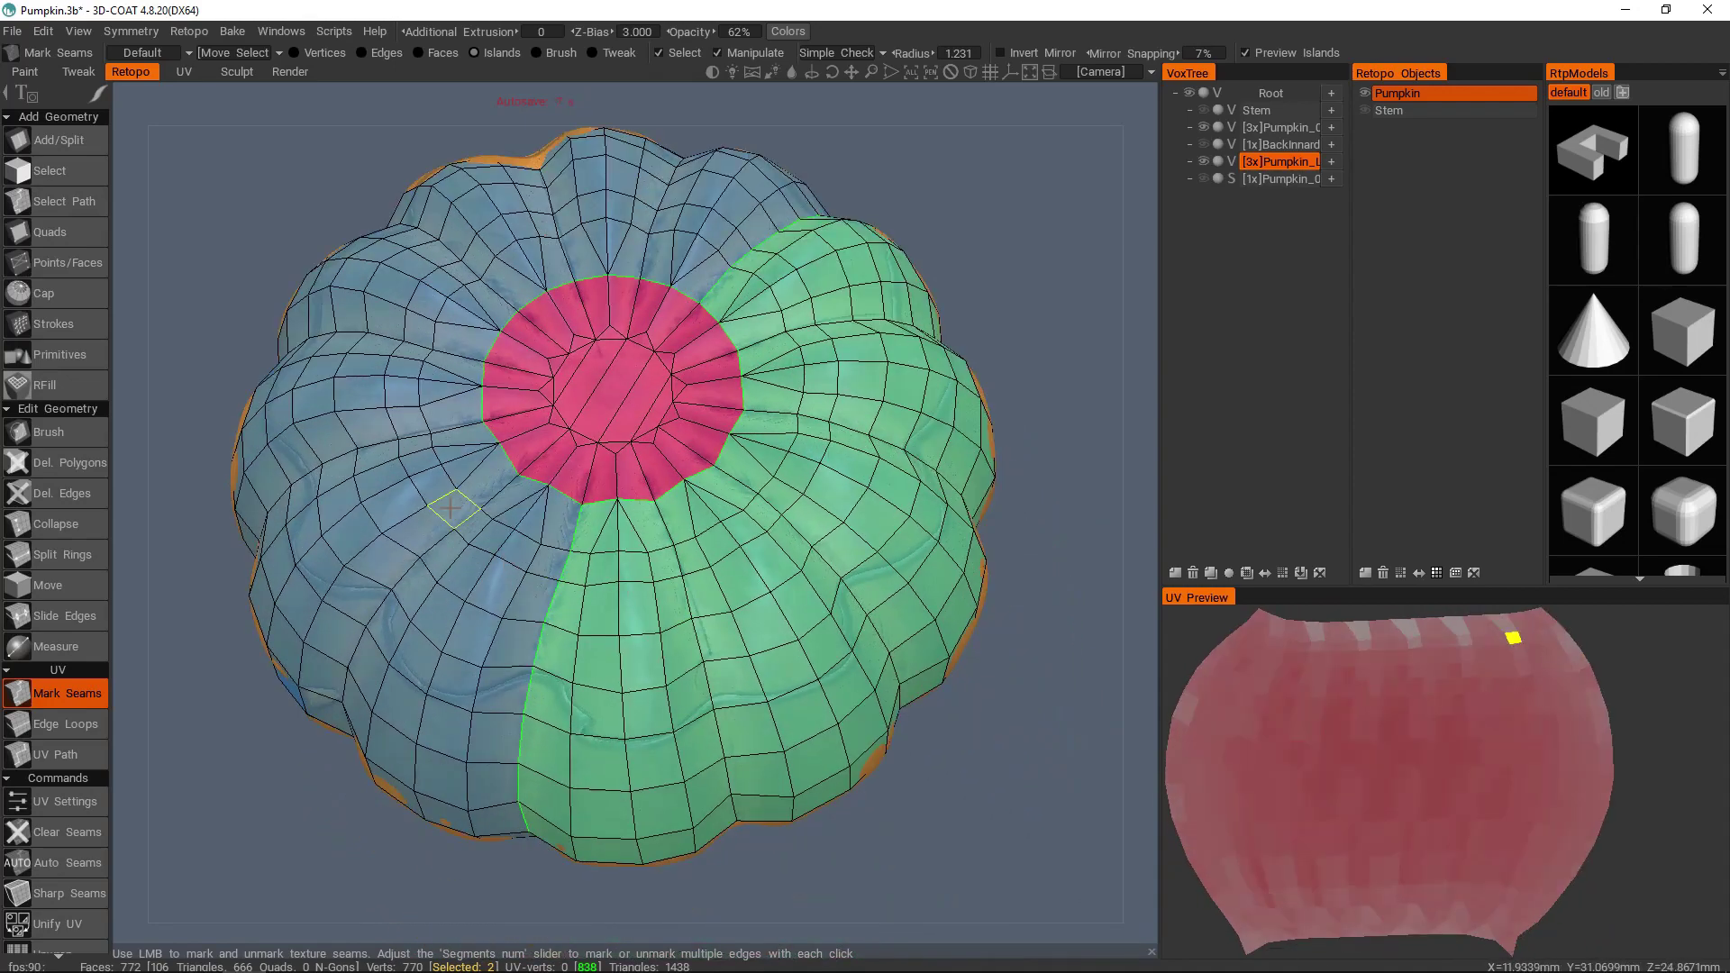
alt+drag(821, 567, 669, 584)
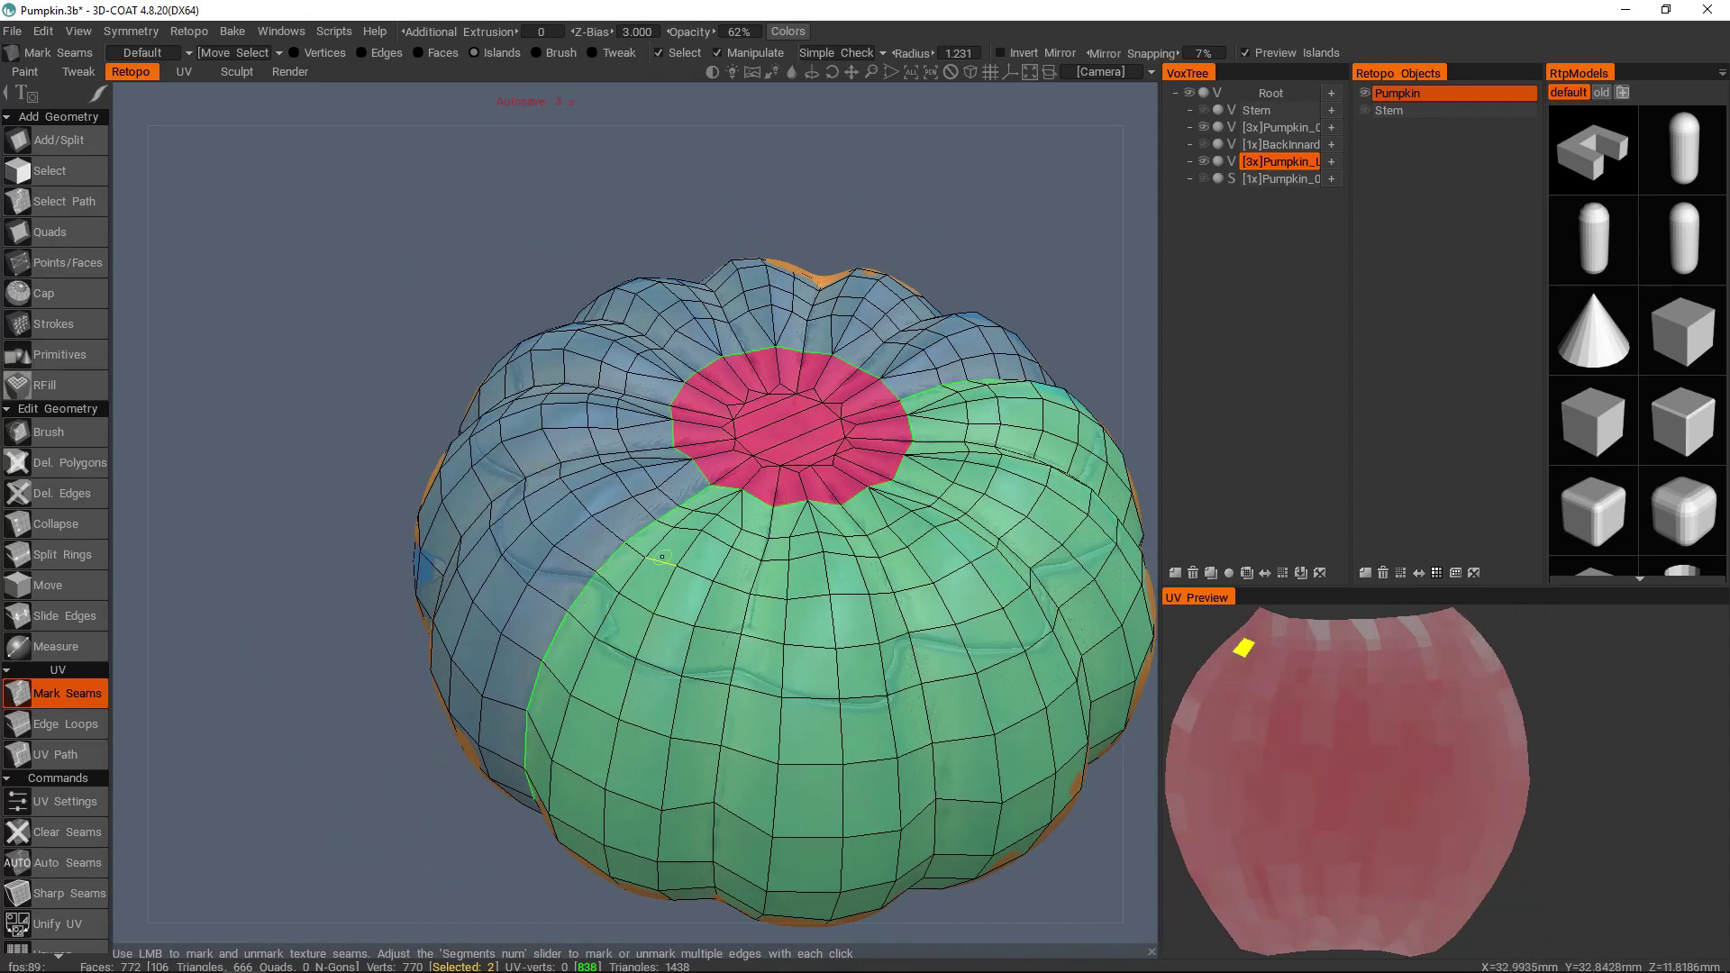
alt+middle_drag(799, 664, 675, 560)
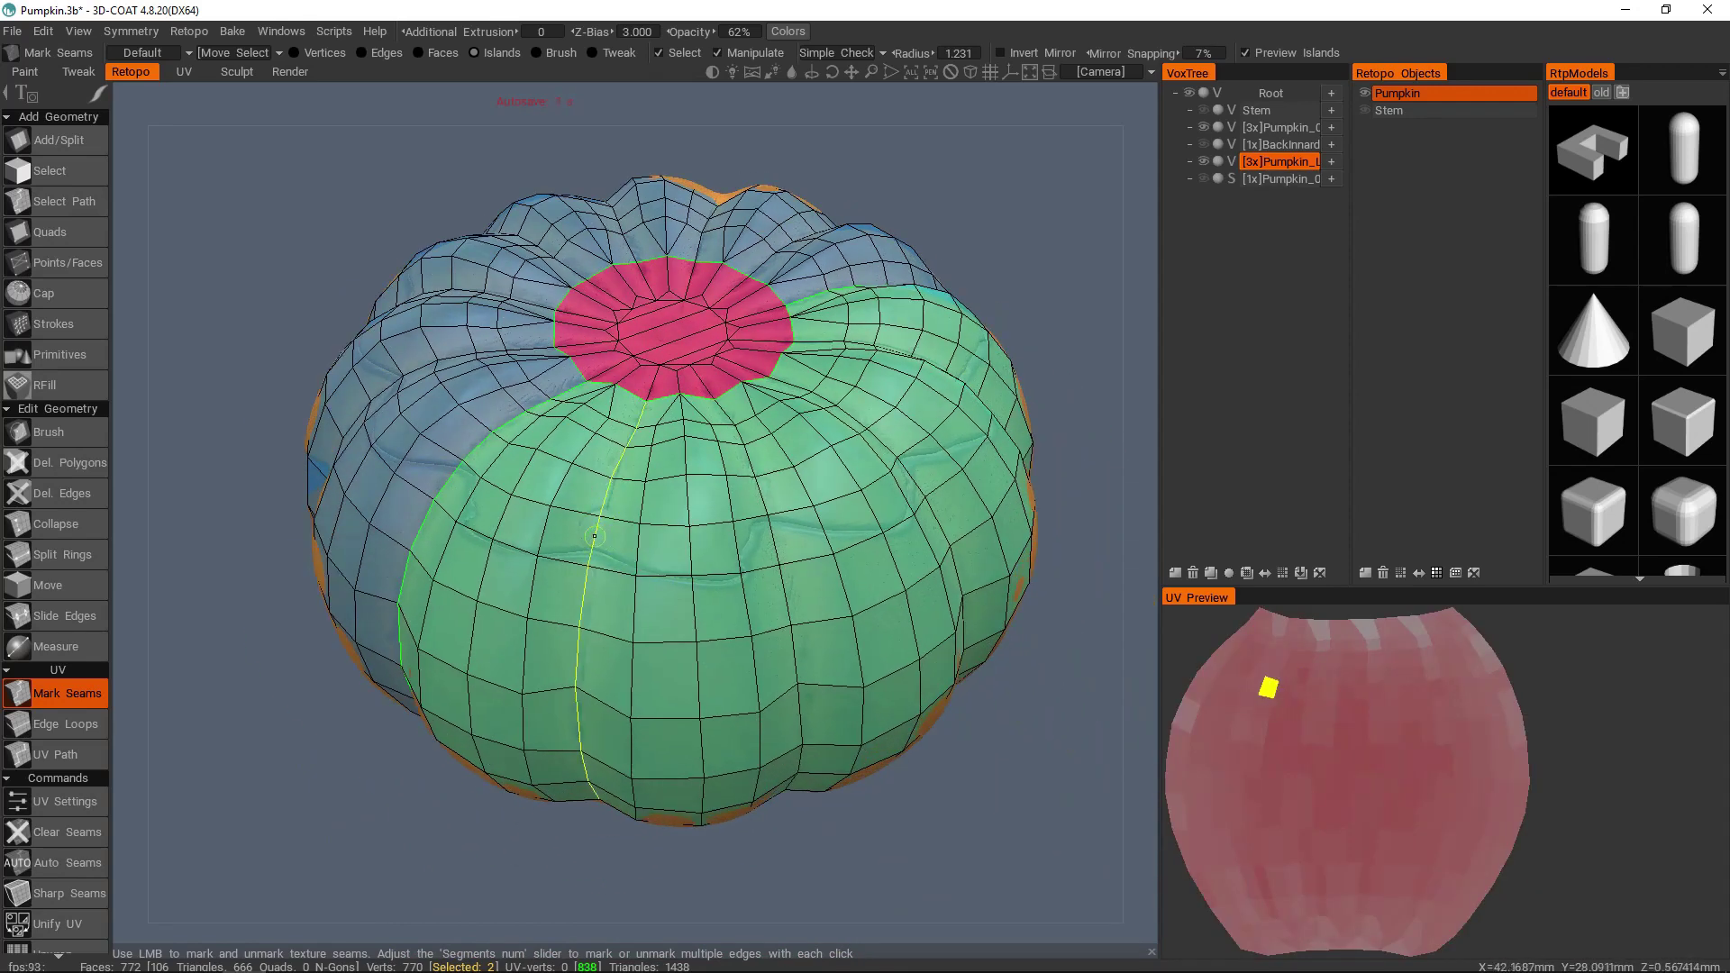
click(595, 536)
alt+drag(786, 543, 929, 532)
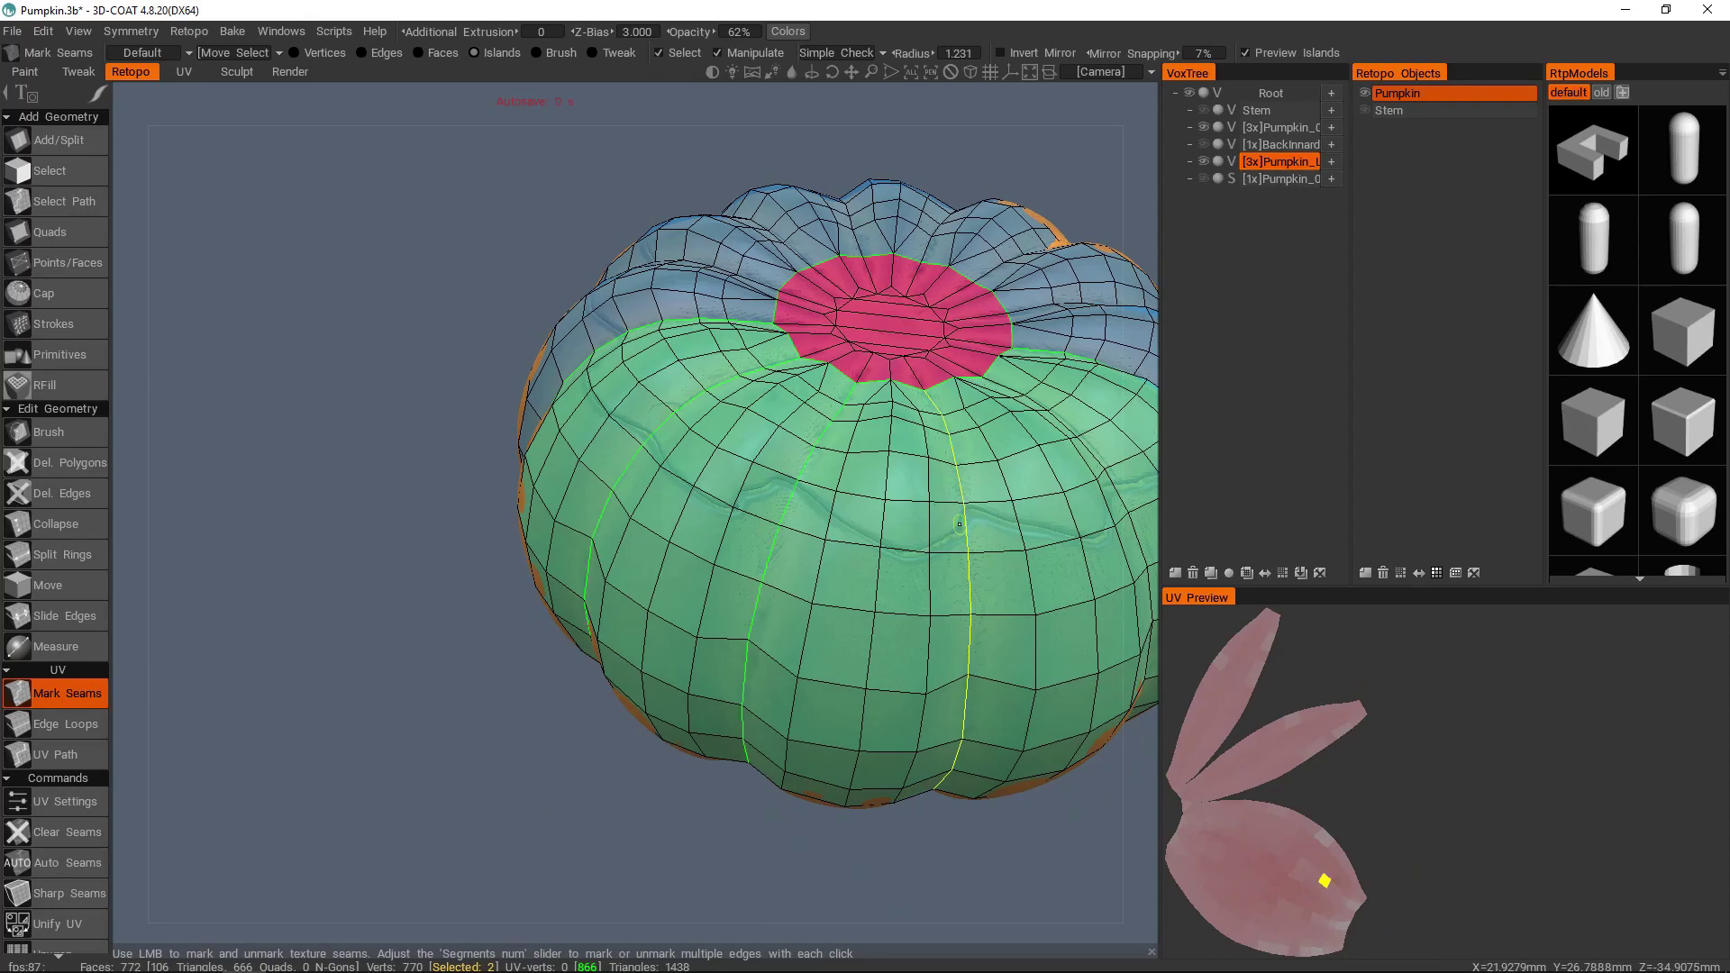
click(960, 524)
alt+middle_drag(960, 524, 576, 556)
alt+drag(577, 556, 531, 544)
click(665, 527)
alt+middle_drag(532, 544, 687, 547)
alt+right_drag(687, 547, 712, 585)
mouse_move(712, 586)
alt+mouse_down()
mouse_move(772, 664)
mouse_move(761, 487)
mouse_move(743, 586)
alt+mouse_up()
- Undo the additional vertical seams on the green body island
scroll(703, 549, up, 3)
key(ctrl+z)
key(ctrl+z)
key(ctrl+z)
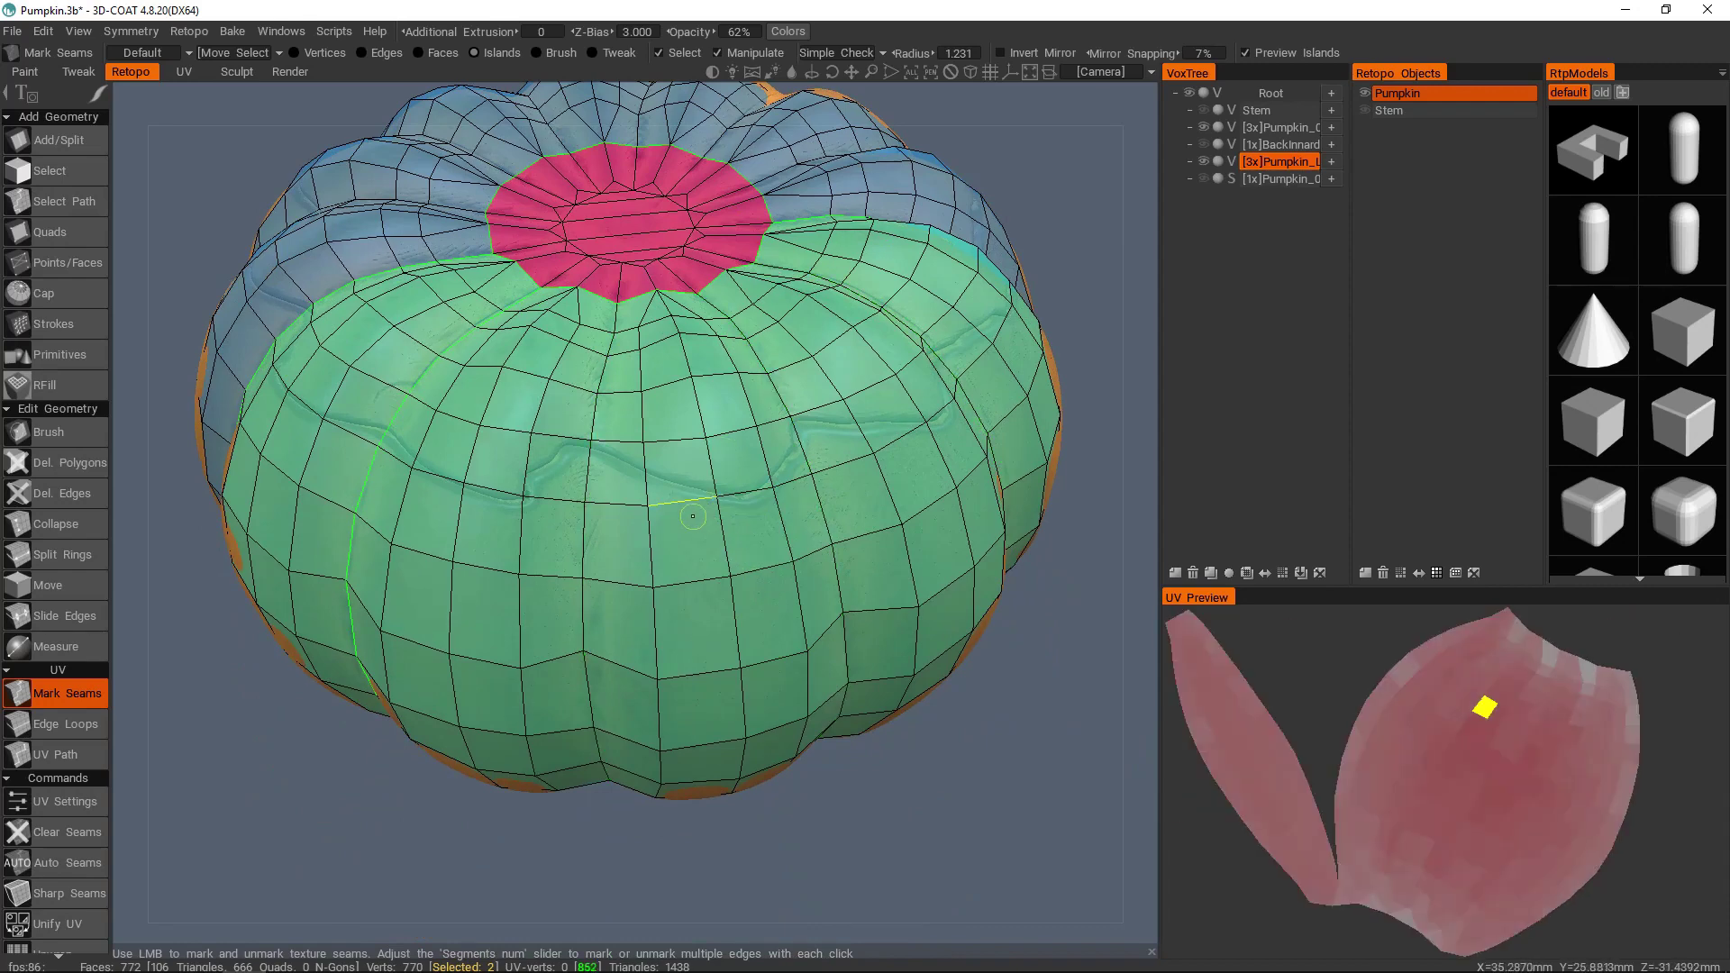
key(ctrl+z)
- Examine the two body islands and the stem-base island from the underside, front and top
alt+drag(559, 482, 686, 418)
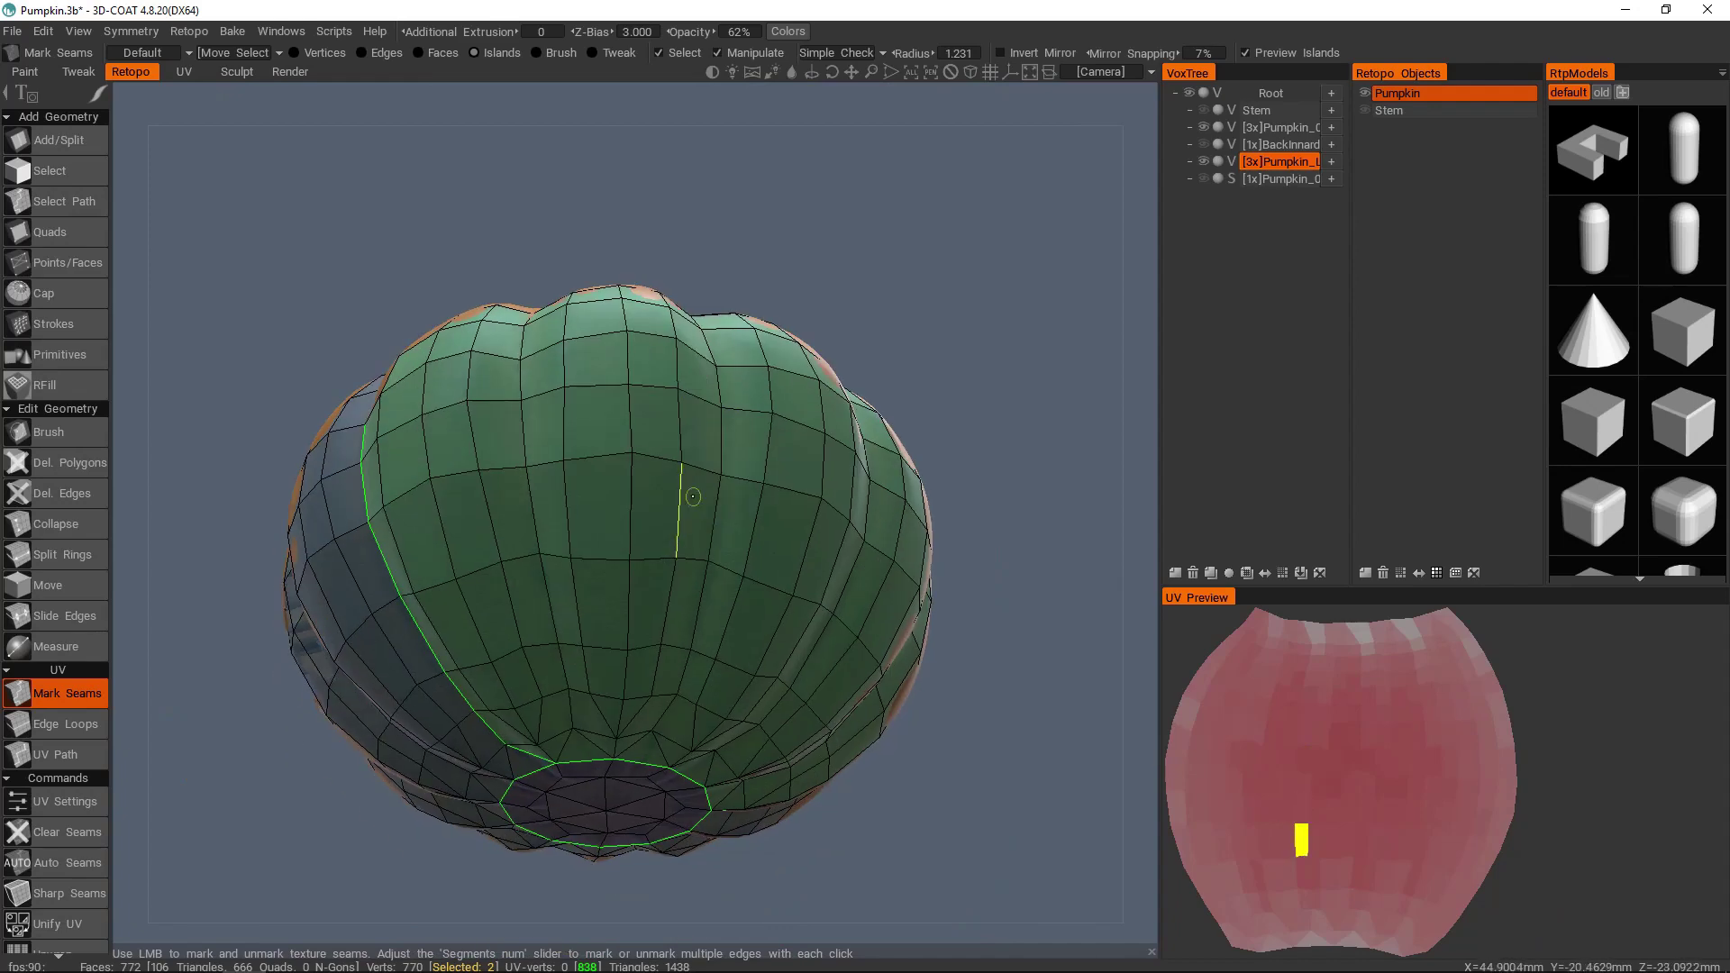
alt+drag(654, 489, 650, 671)
alt+middle_drag(644, 414, 685, 579)
alt+right_drag(684, 579, 586, 507)
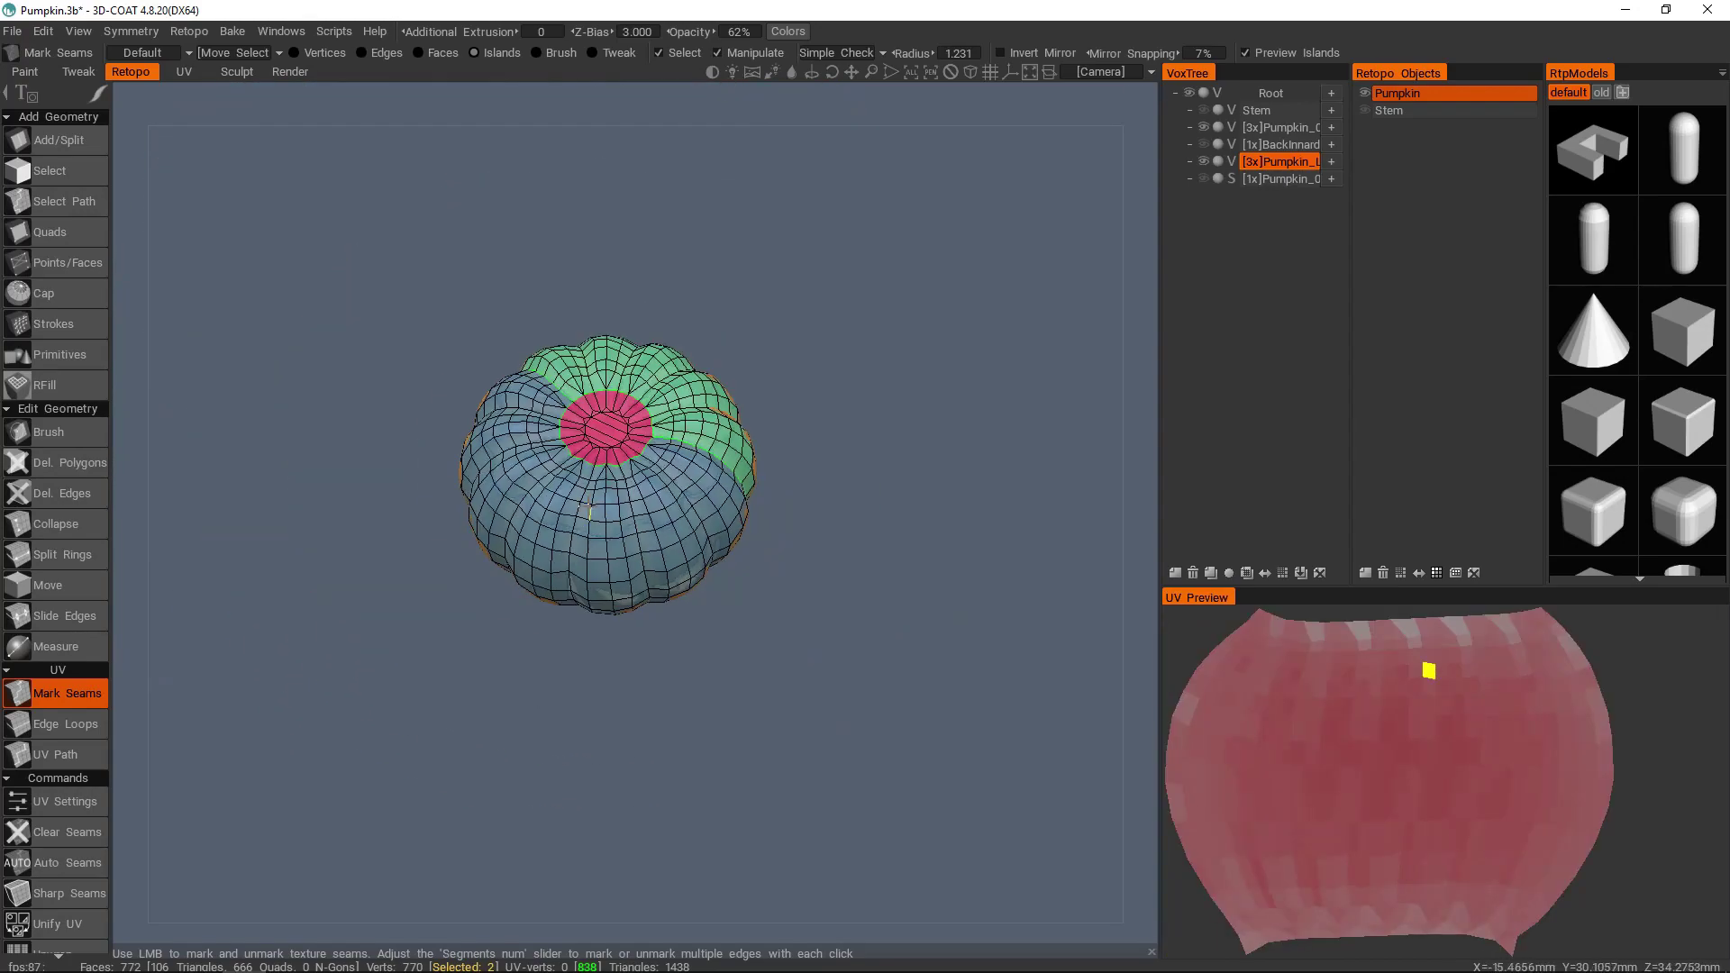
alt+drag(599, 564, 602, 379)
alt+right_drag(609, 486, 675, 543)
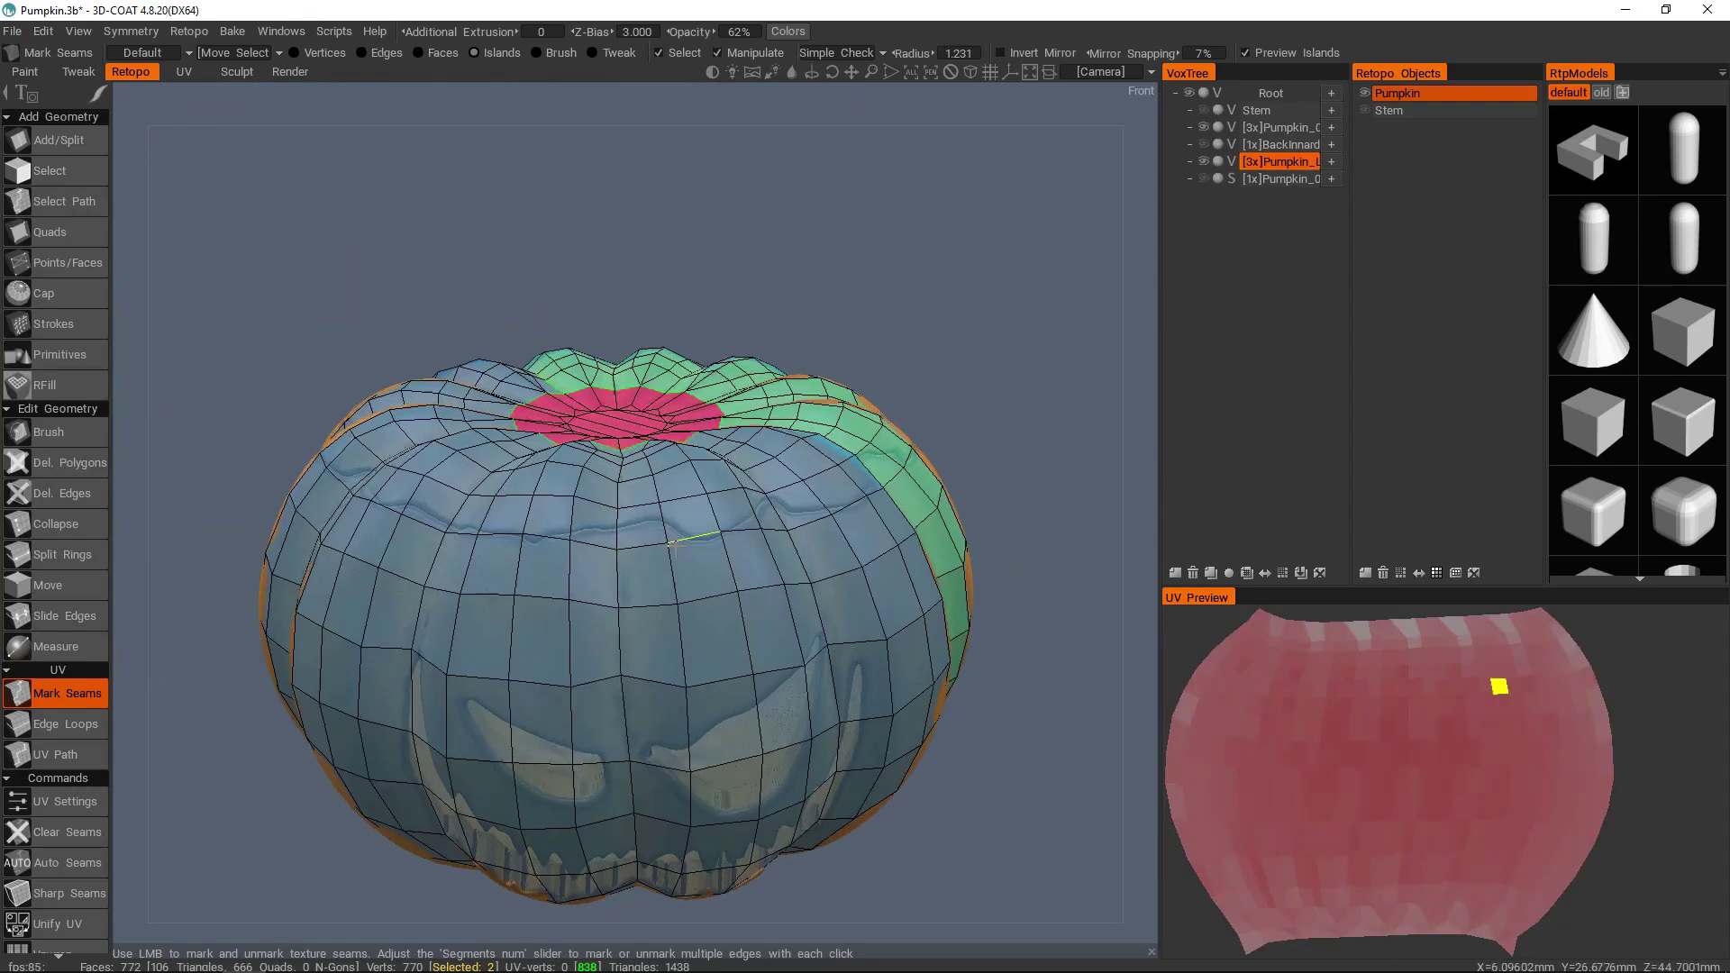
alt+drag(679, 595, 728, 658)
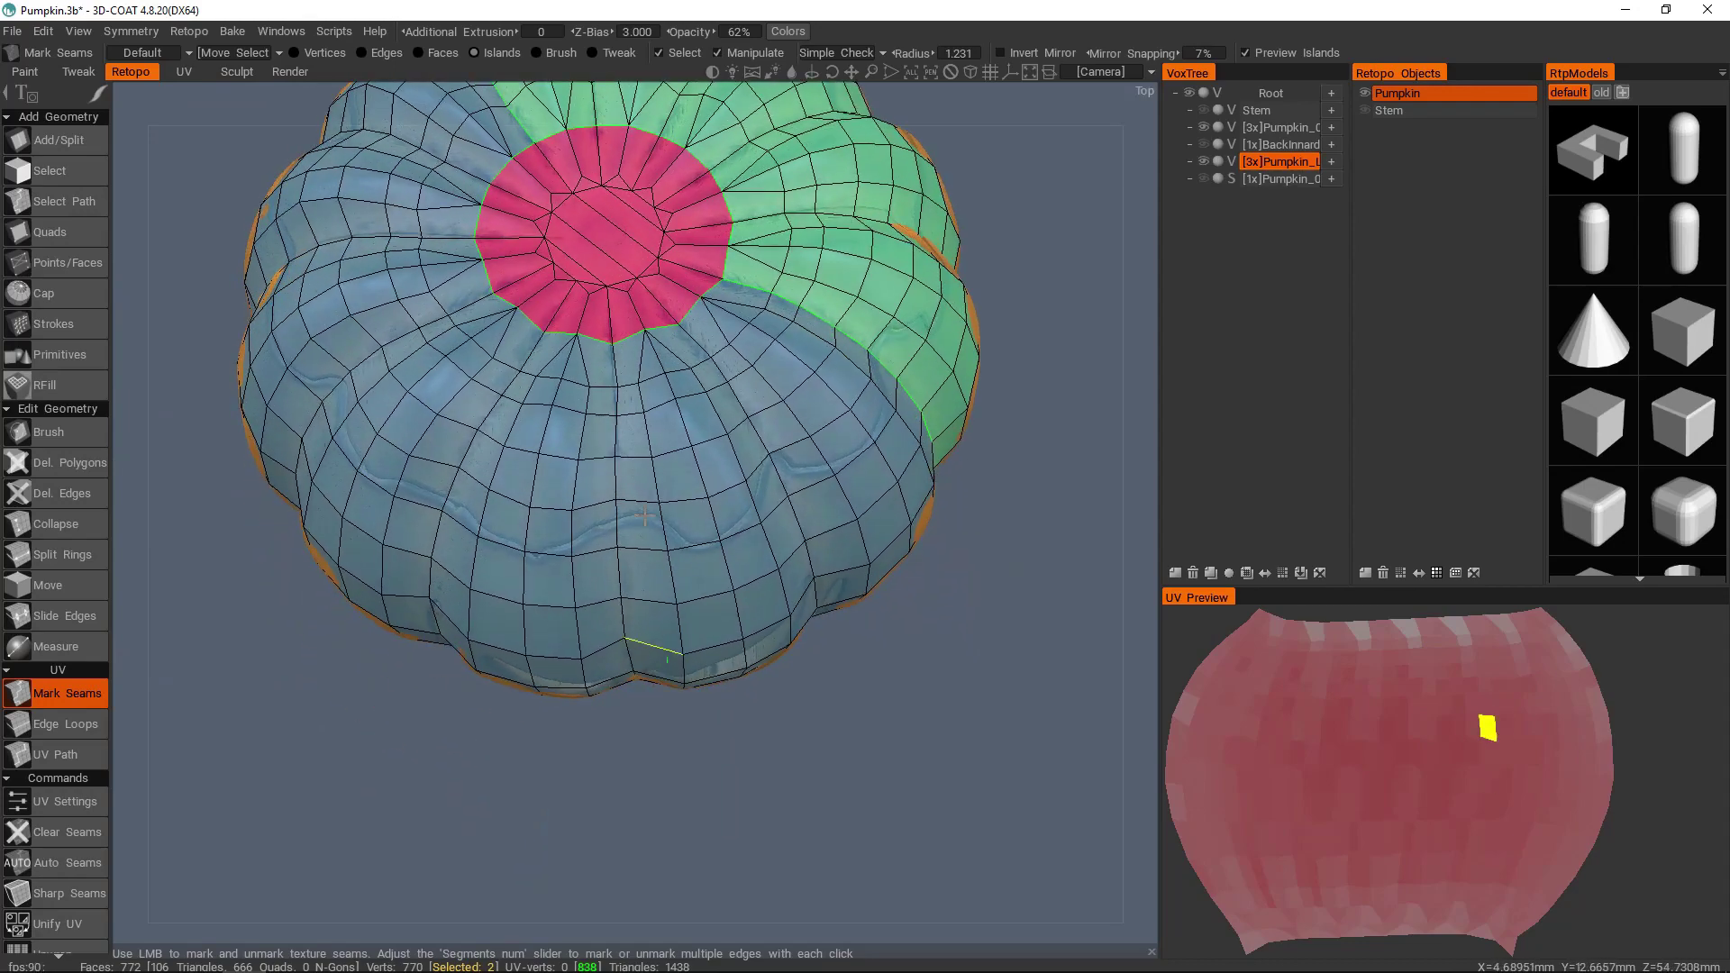
alt+middle_drag(653, 374, 680, 577)
alt+drag(680, 577, 405, 599)
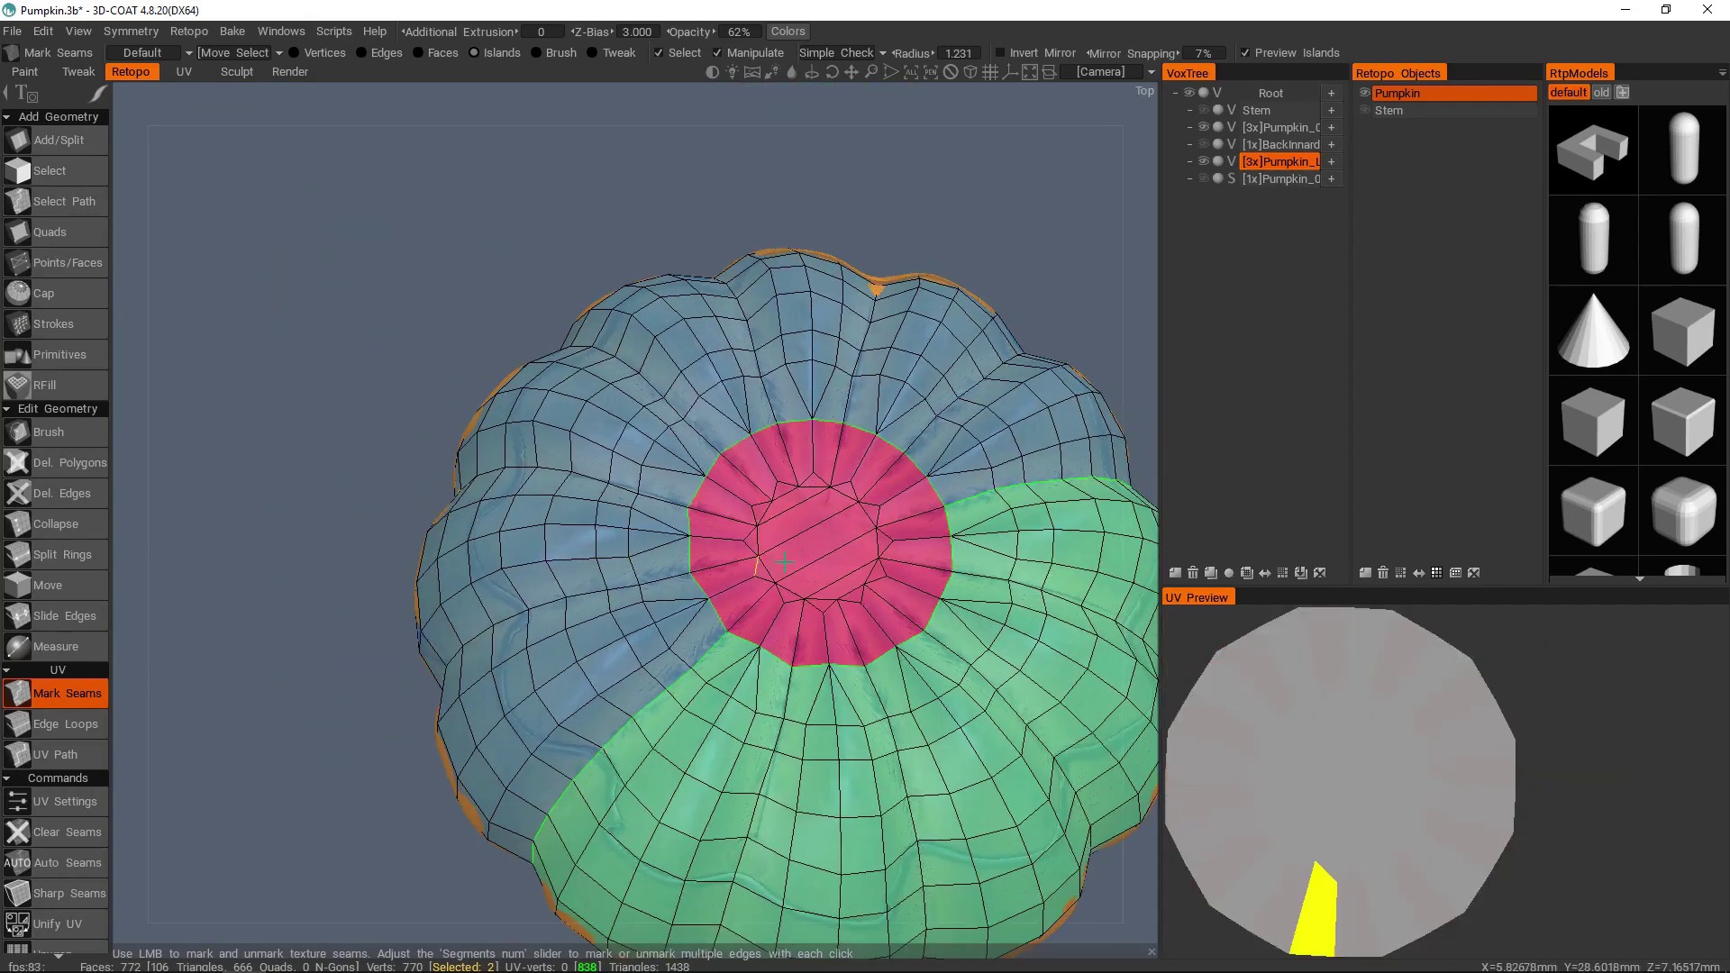
alt+middle_drag(836, 590, 564, 533)
alt+drag(577, 529, 552, 546)
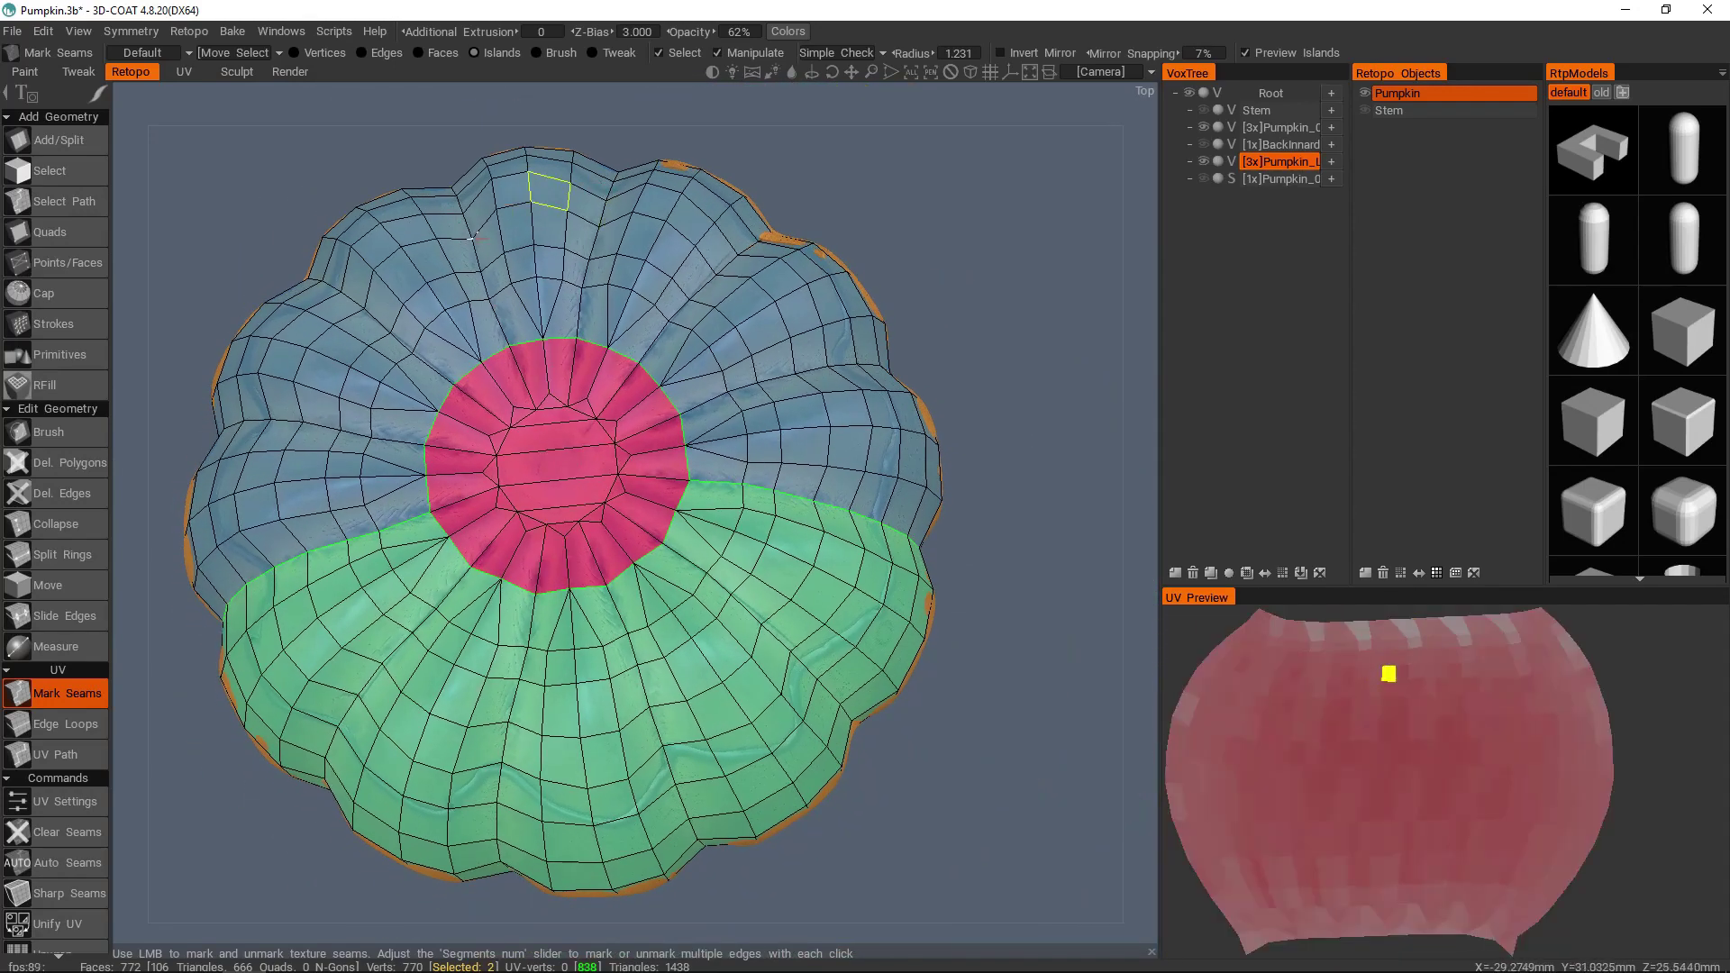
alt+drag(473, 597, 879, 469)
alt+middle_drag(505, 649, 788, 450)
alt+right_drag(721, 531, 644, 478)
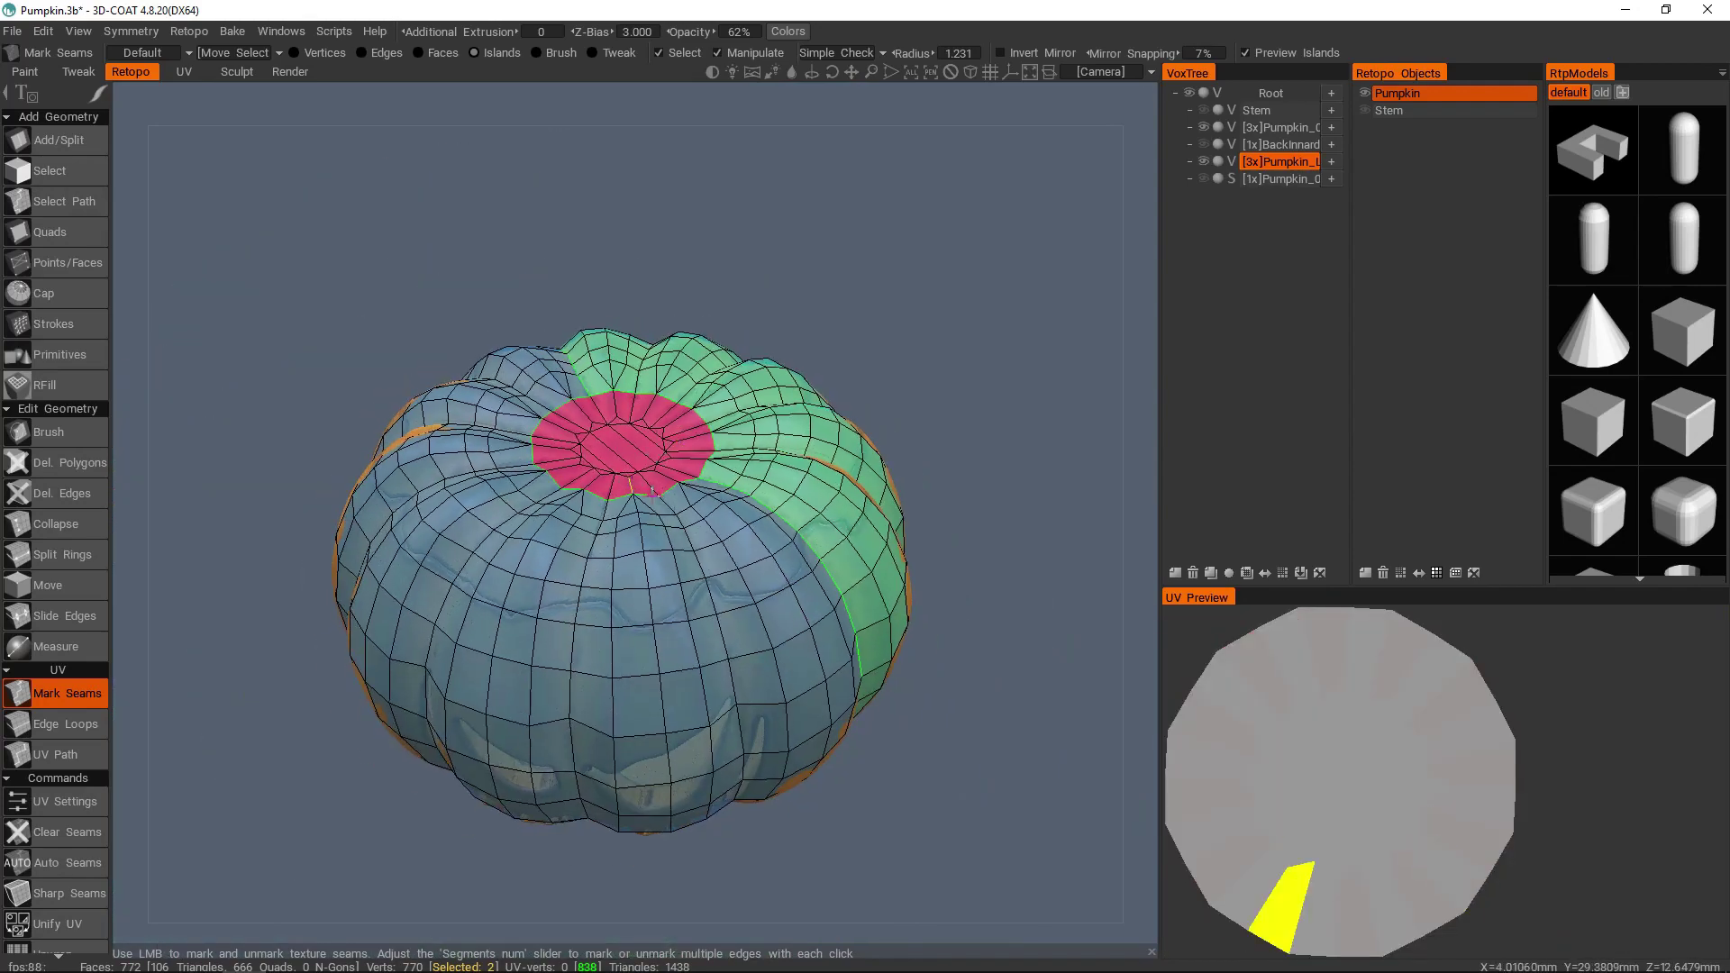
- Extend the vertical seams on the underside and mark an edge ring around the bottom, dividing the body into three islands
alt+right_drag(559, 424, 594, 477)
mouse_move(594, 478)
alt+mouse_down()
mouse_move(590, 587)
mouse_move(573, 541)
mouse_move(568, 567)
mouse_move(568, 416)
alt+mouse_up()
click(592, 579)
click(430, 599)
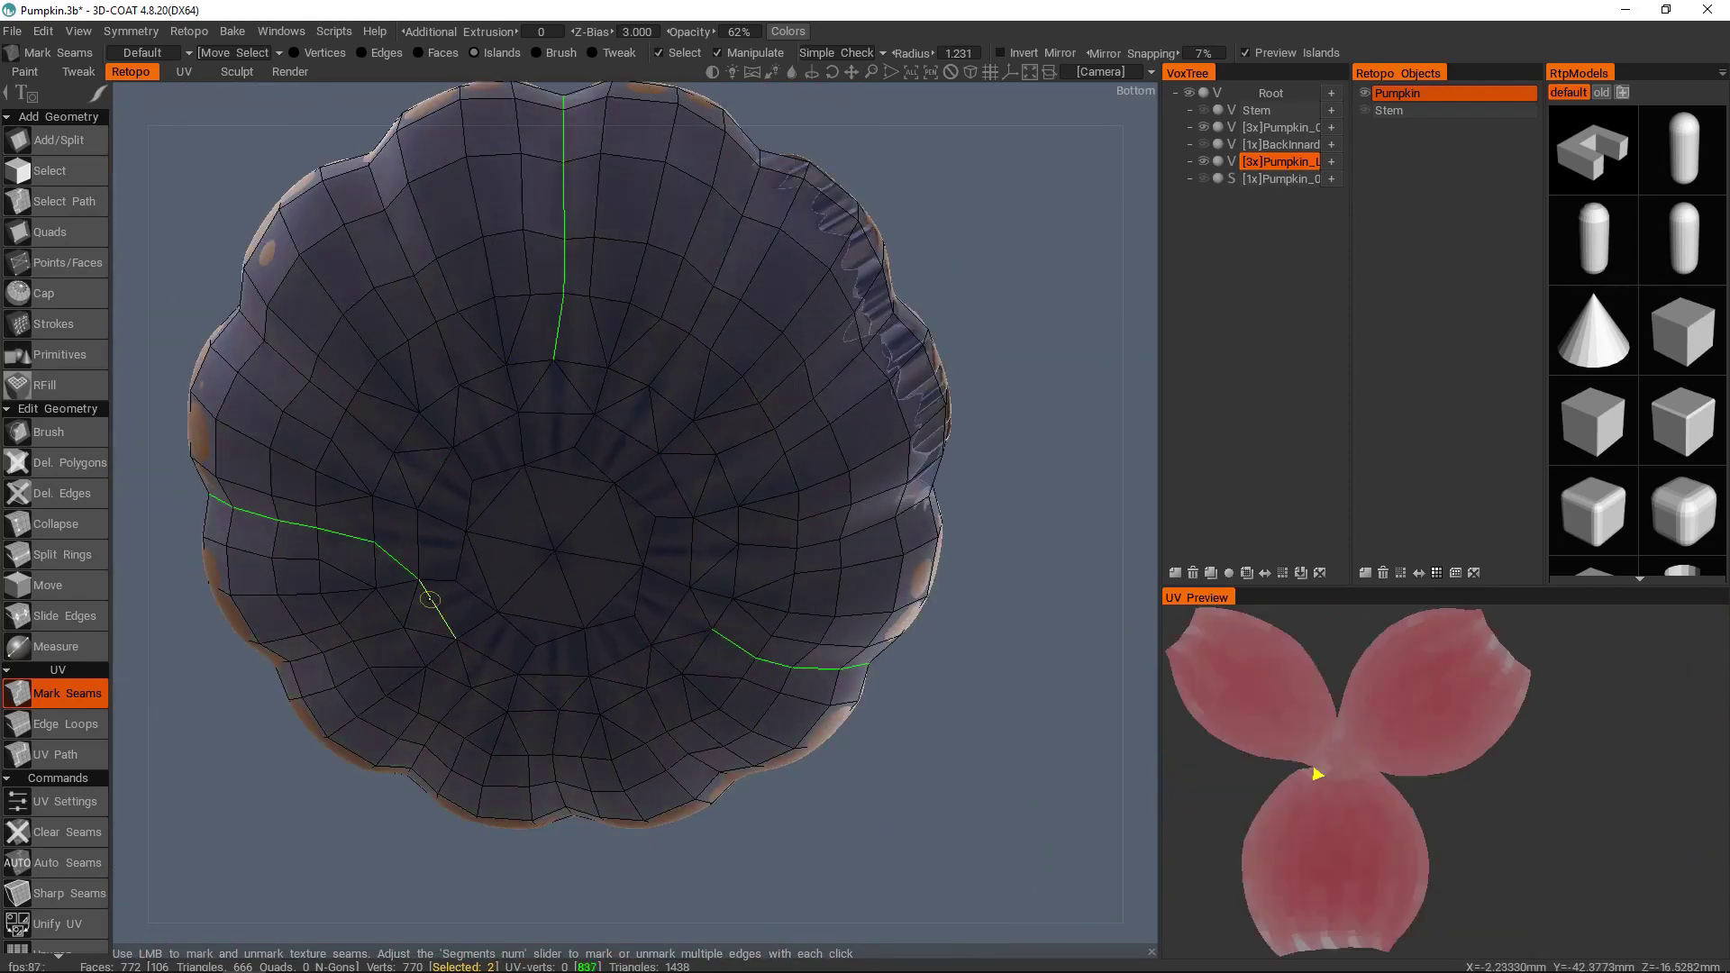
alt+drag(581, 291, 663, 262)
click(712, 206)
click(311, 271)
click(287, 649)
- Mark three short groove seams running from the stem-base ring into the front body island
mouse_move(559, 363)
alt+mouse_down()
mouse_move(394, 408)
mouse_move(606, 397)
mouse_move(570, 600)
mouse_move(549, 398)
alt+mouse_up()
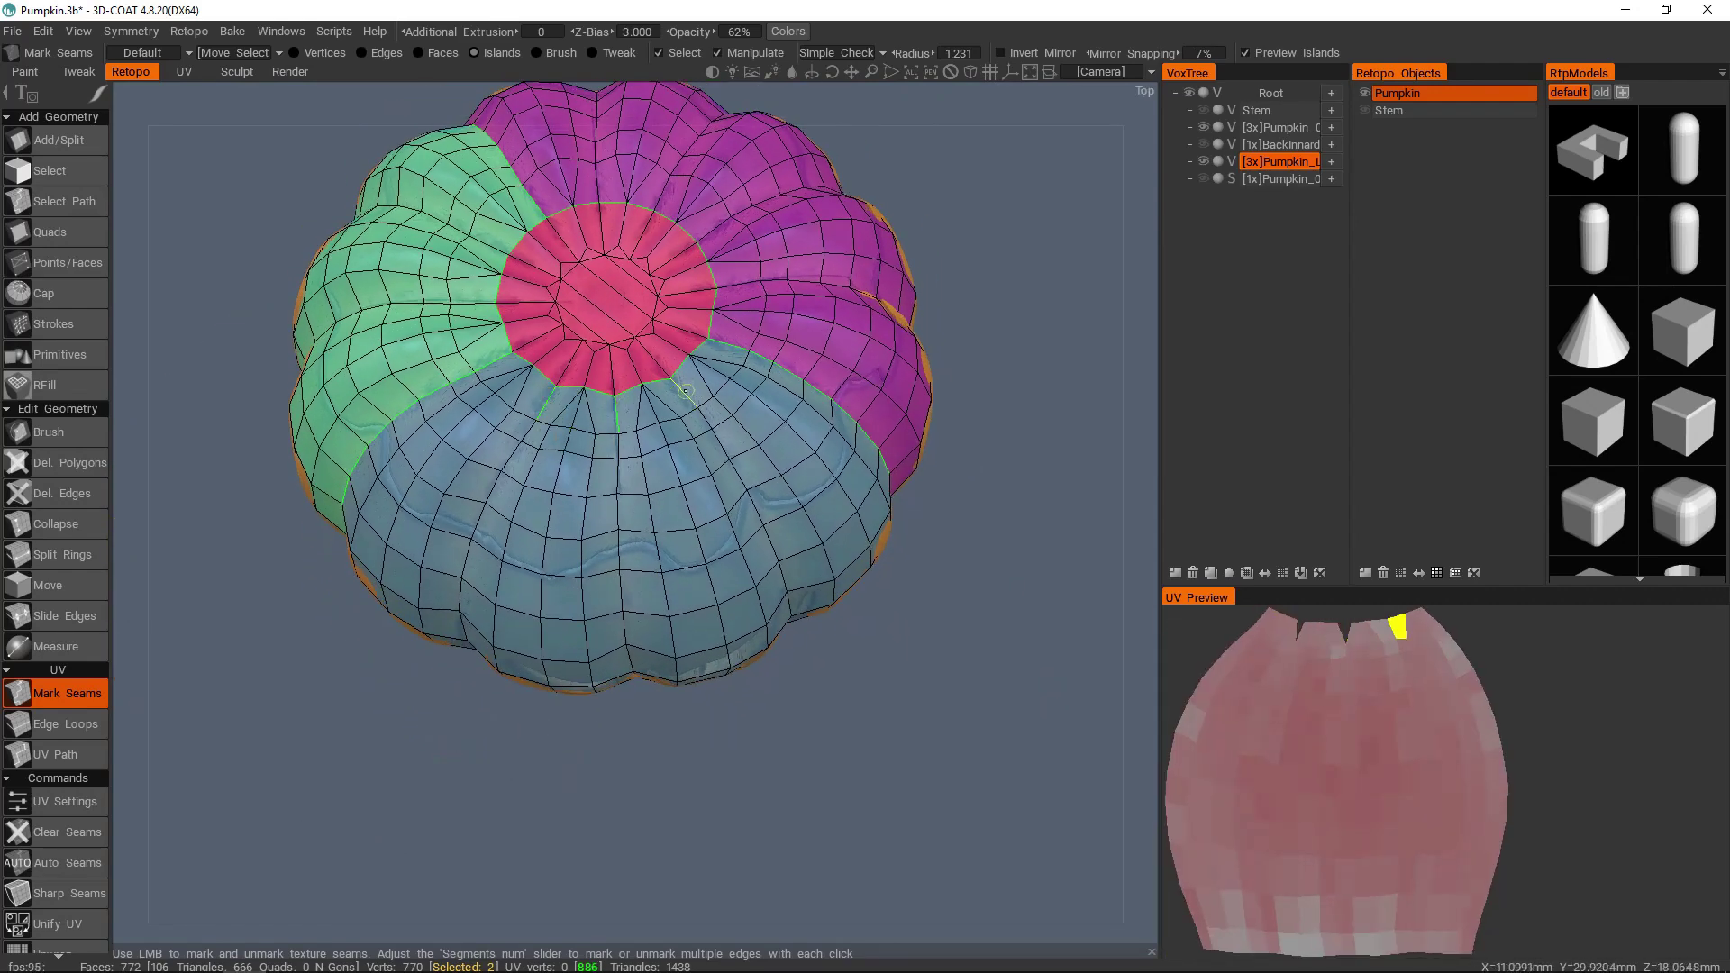
alt+drag(600, 575, 593, 527)
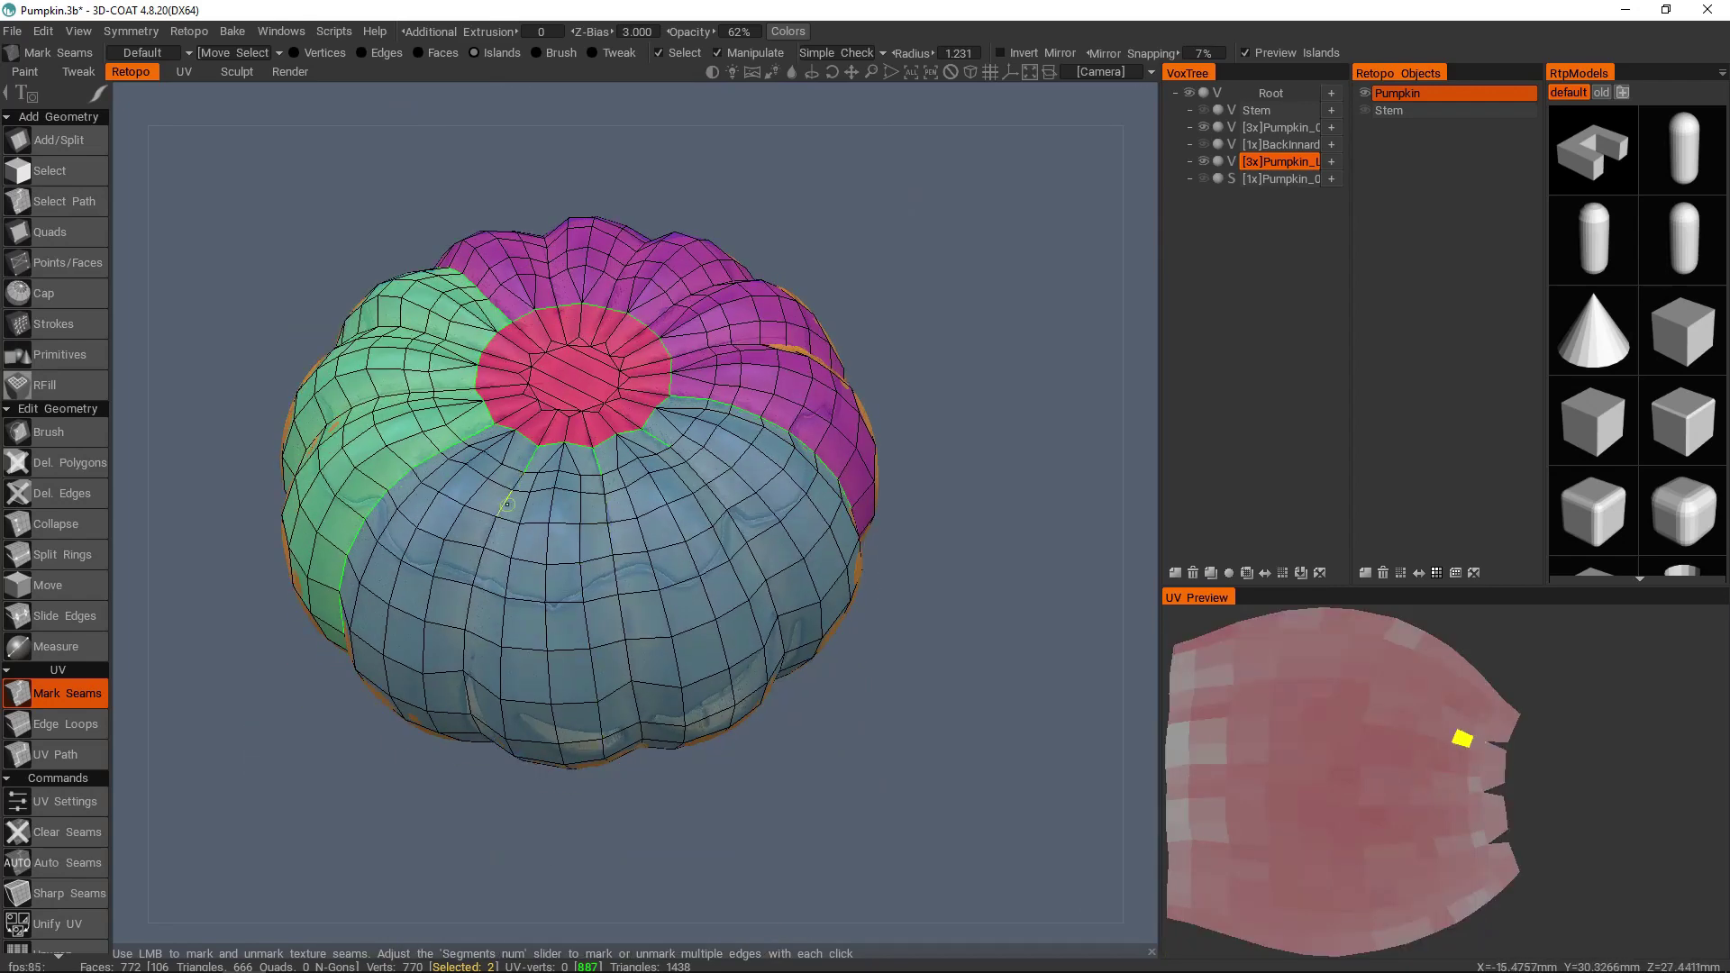
alt+drag(506, 568, 510, 636)
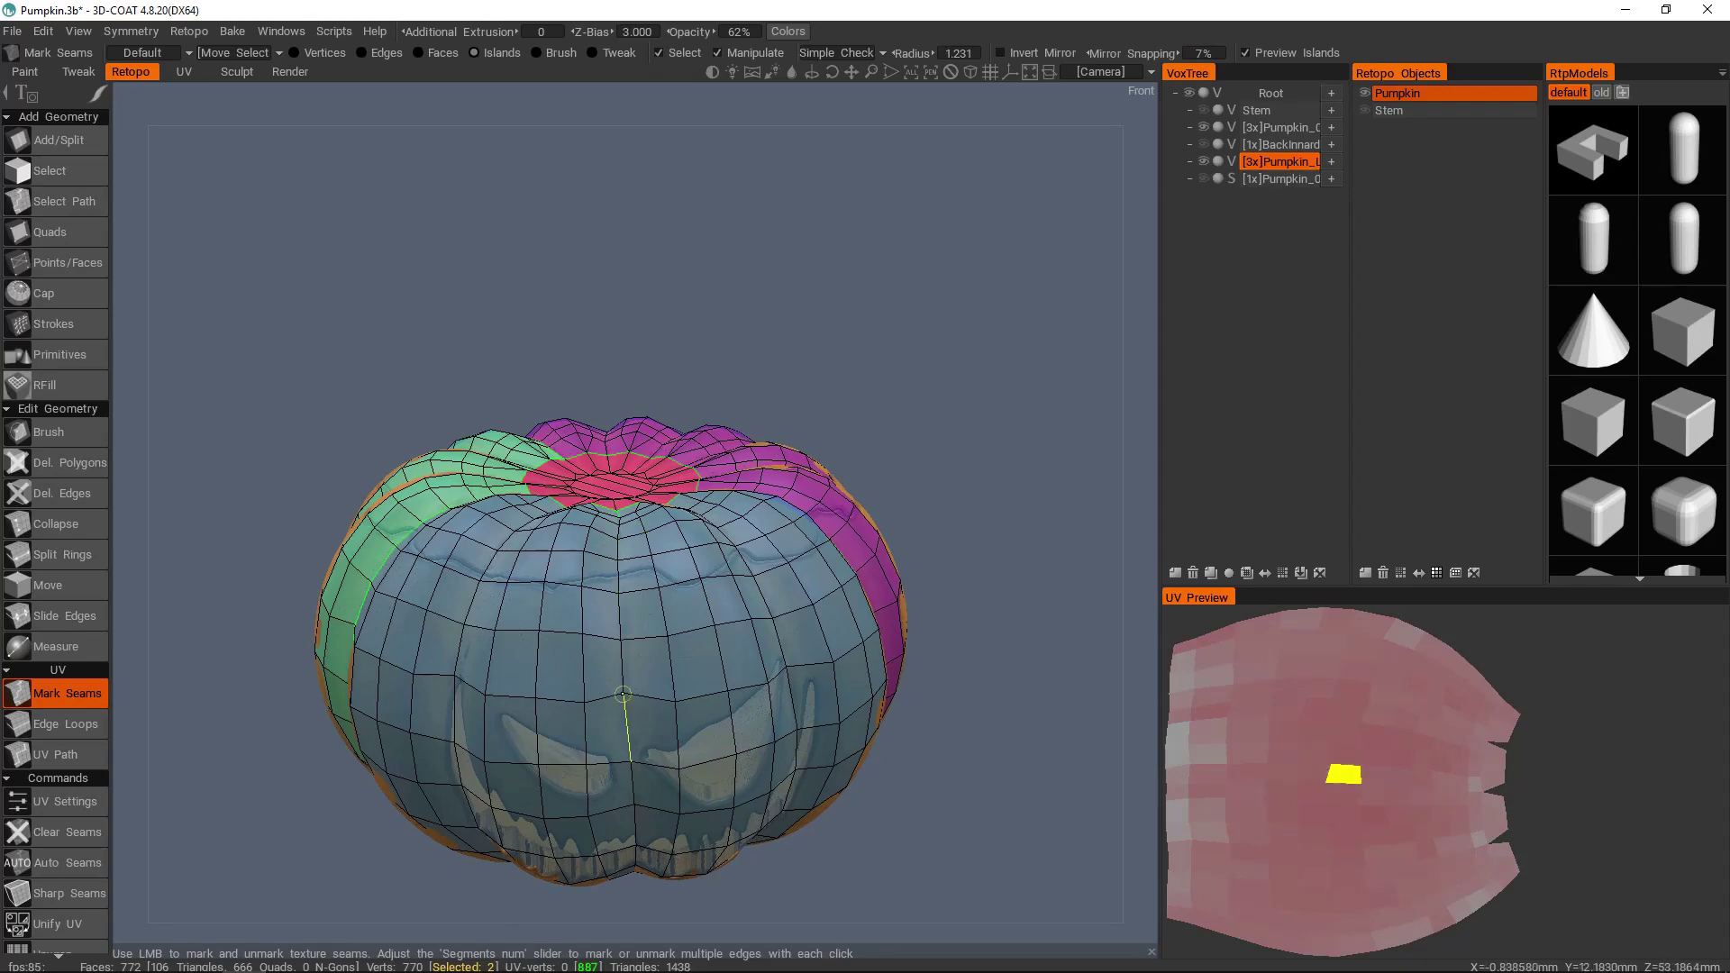
- Try clearing the rear vertical seam so that the two back body islands merge into one
alt+drag(730, 595, 689, 551)
mouse_move(619, 487)
alt+mouse_down()
mouse_move(656, 622)
mouse_move(638, 572)
mouse_move(663, 495)
mouse_move(634, 591)
mouse_move(625, 548)
mouse_move(652, 494)
mouse_move(664, 552)
mouse_move(664, 471)
mouse_move(602, 526)
mouse_move(618, 402)
mouse_move(587, 402)
mouse_move(495, 539)
mouse_move(586, 579)
alt+mouse_up()
scroll(637, 572, up, 3)
scroll(634, 591, down, 3)
scroll(660, 563, up, 3)
alt+right_drag(587, 579, 585, 523)
mouse_move(586, 522)
alt+mouse_down()
mouse_move(583, 564)
mouse_move(624, 406)
mouse_move(621, 422)
mouse_move(950, 378)
mouse_move(766, 424)
mouse_move(645, 438)
mouse_move(641, 416)
alt+mouse_up()
alt+drag(629, 539, 596, 576)
alt+right_drag(596, 577, 648, 540)
mouse_move(595, 612)
alt+mouse_down()
mouse_move(550, 367)
mouse_move(553, 478)
mouse_move(605, 645)
alt+mouse_up()
alt+middle_drag(583, 498, 638, 642)
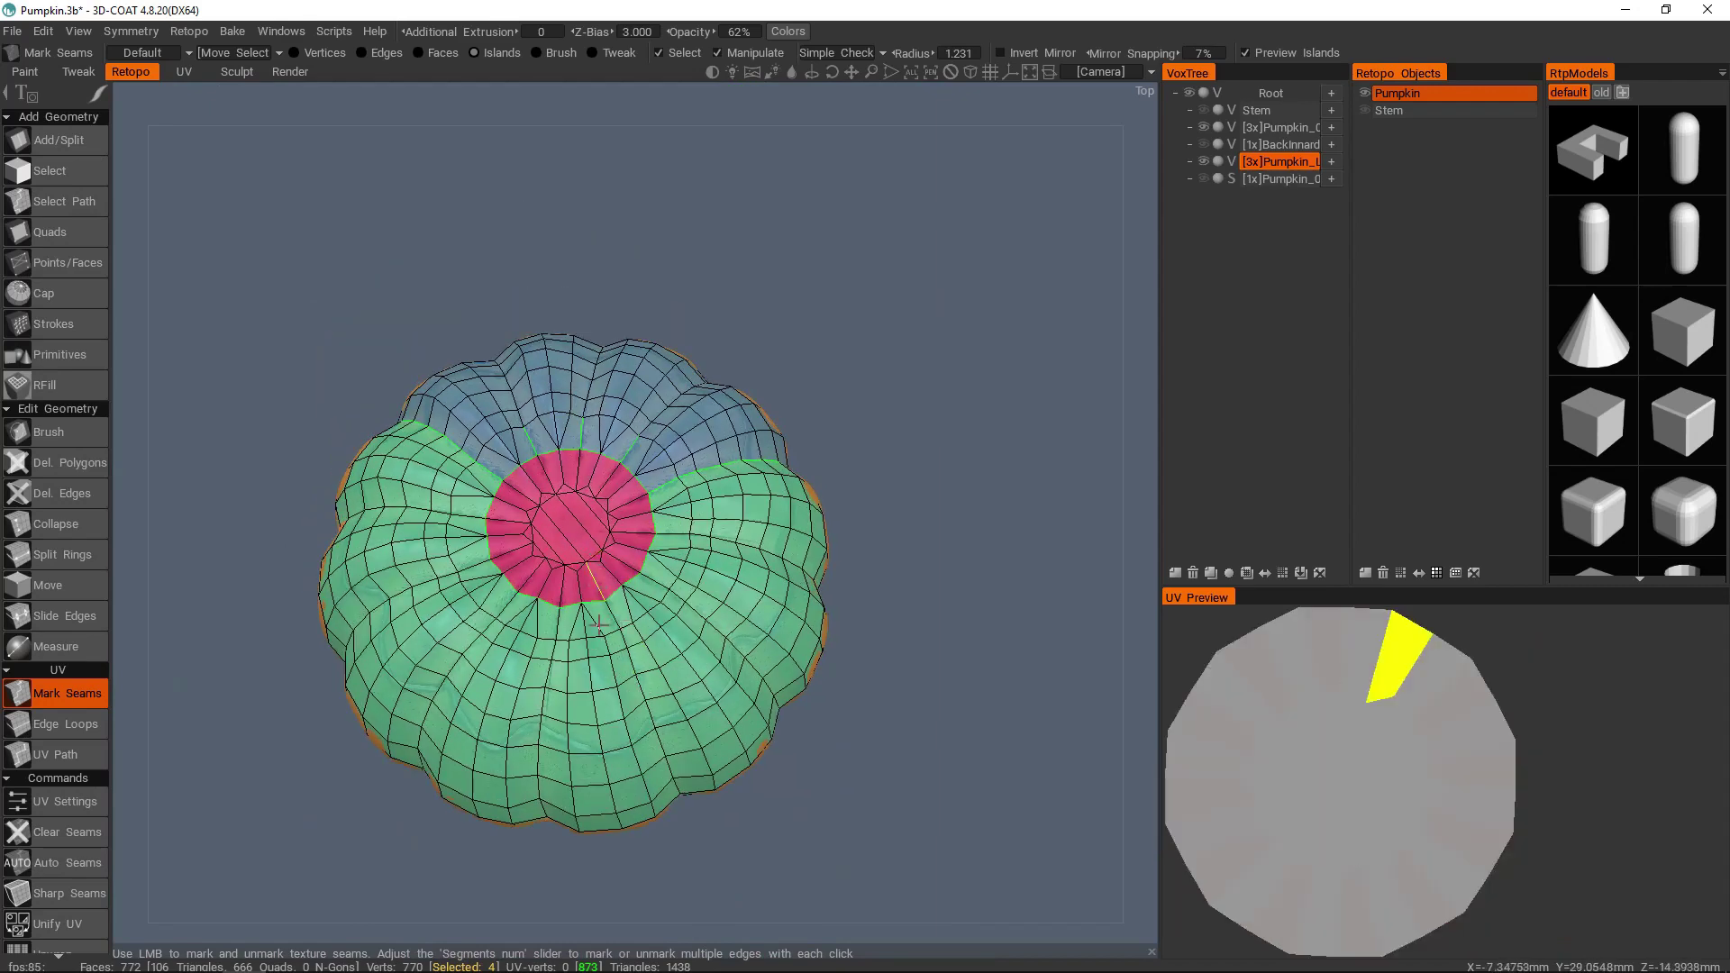
- Mark the rear vertical seam again, splitting the merged green island from the stem-base ring down
alt+drag(671, 460, 505, 442)
alt+middle_drag(695, 481, 619, 531)
alt+right_drag(620, 531, 674, 539)
alt+drag(663, 541, 660, 672)
alt+middle_drag(662, 496, 602, 650)
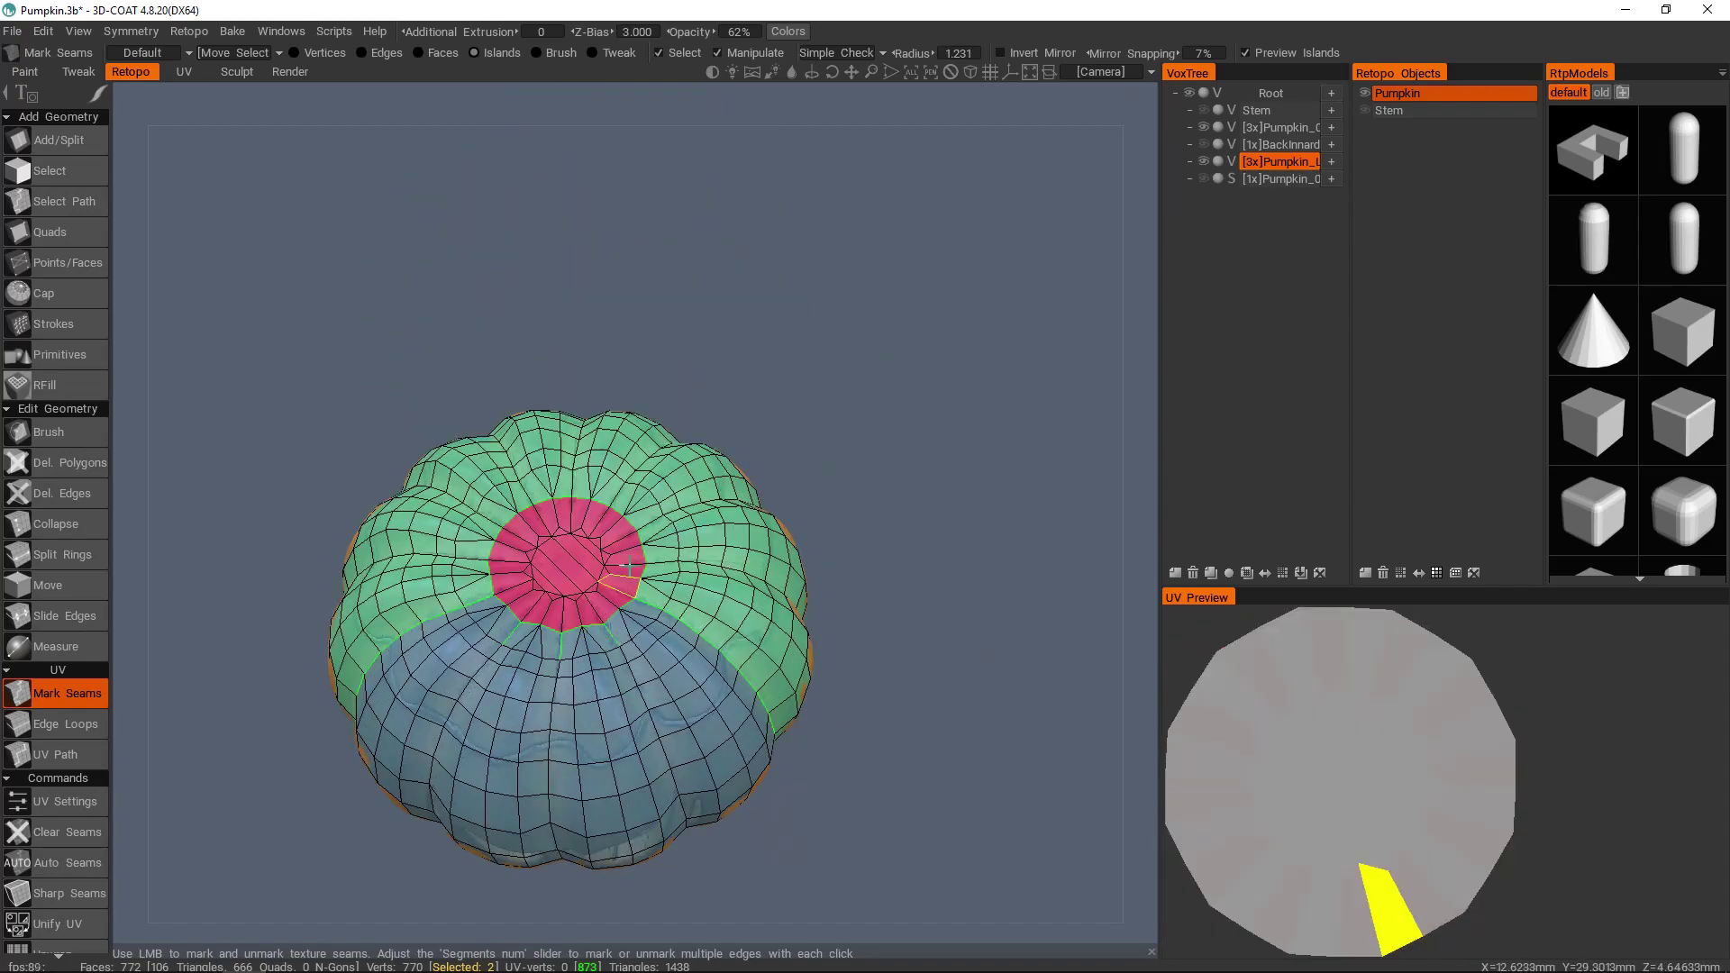
alt+drag(602, 651, 634, 667)
alt+middle_drag(609, 523, 628, 566)
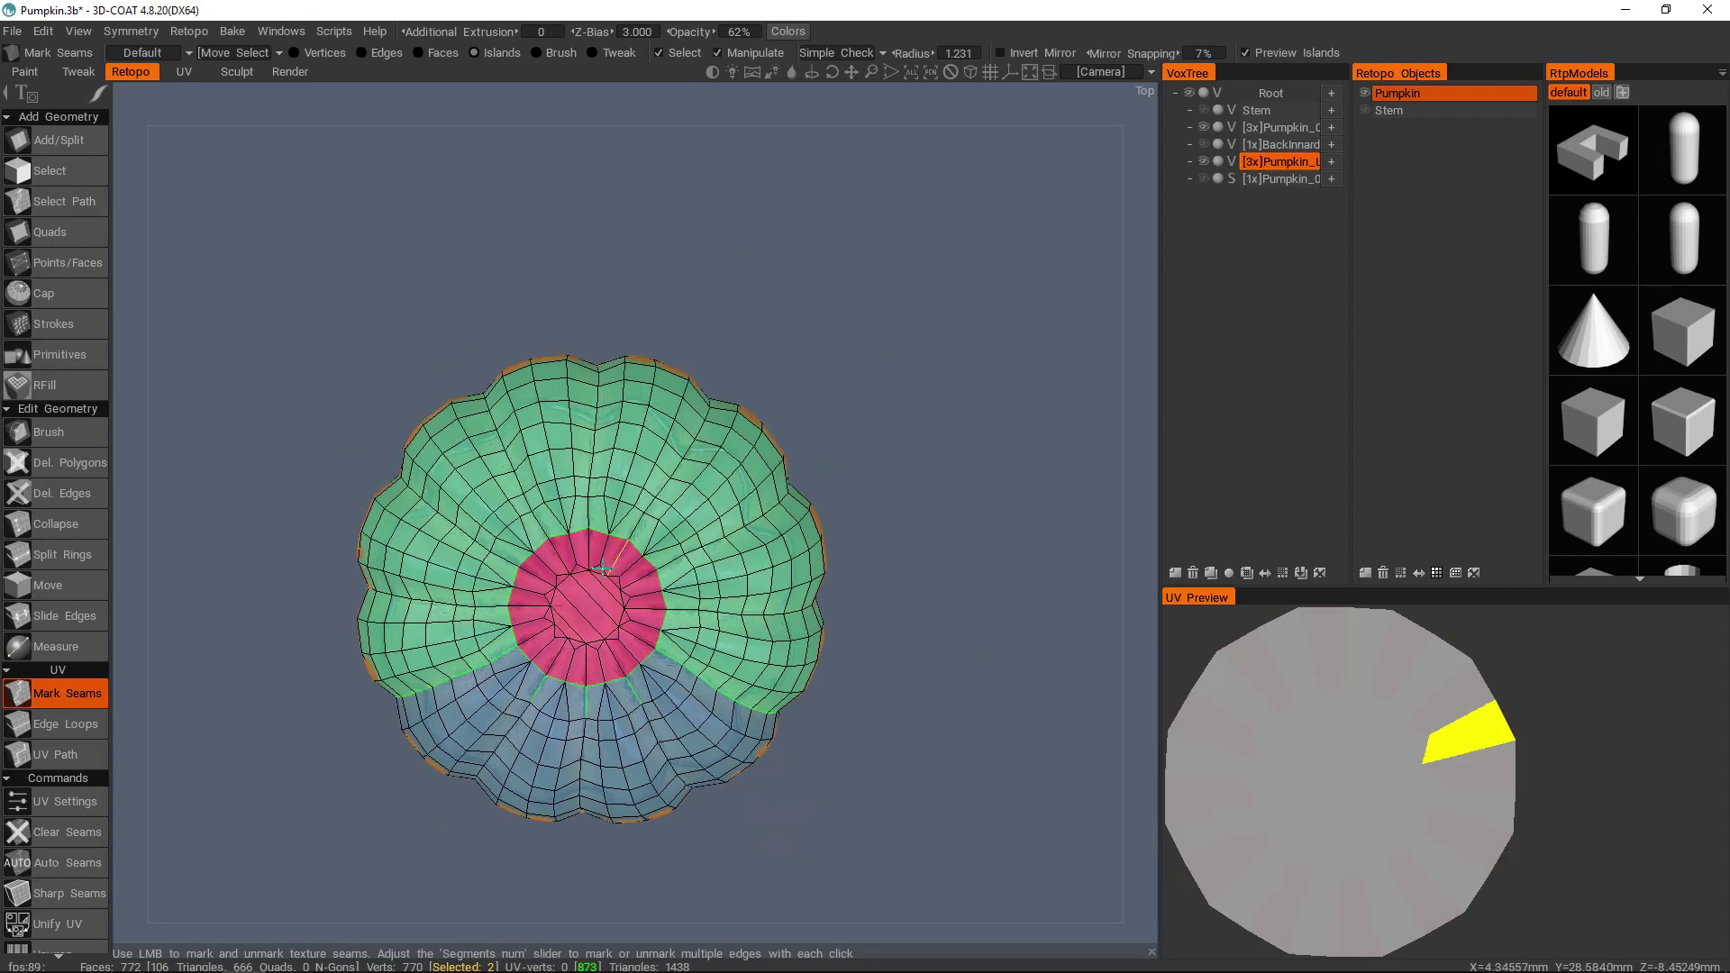
scroll(627, 531, up, 2)
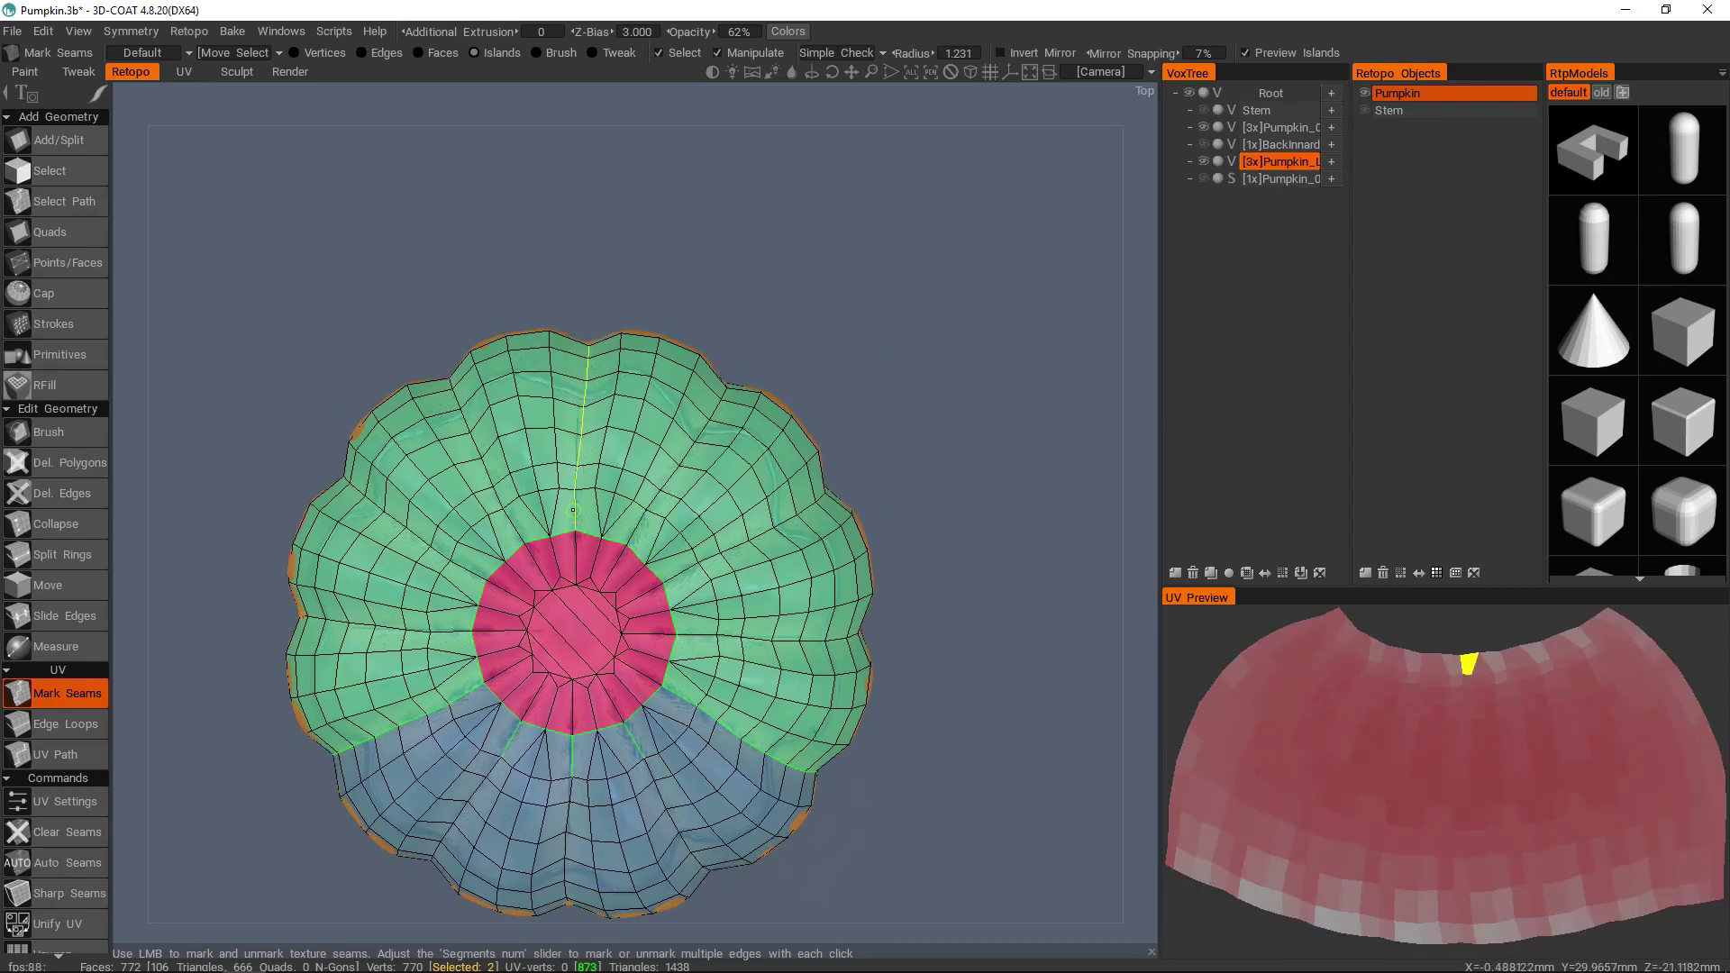
shift+click(573, 509)
- Examine the three body islands and their dividing seams from the sides and the top
alt+drag(576, 512, 711, 441)
alt+middle_drag(622, 522, 676, 495)
alt+drag(576, 576, 658, 504)
alt+right_drag(658, 505, 676, 528)
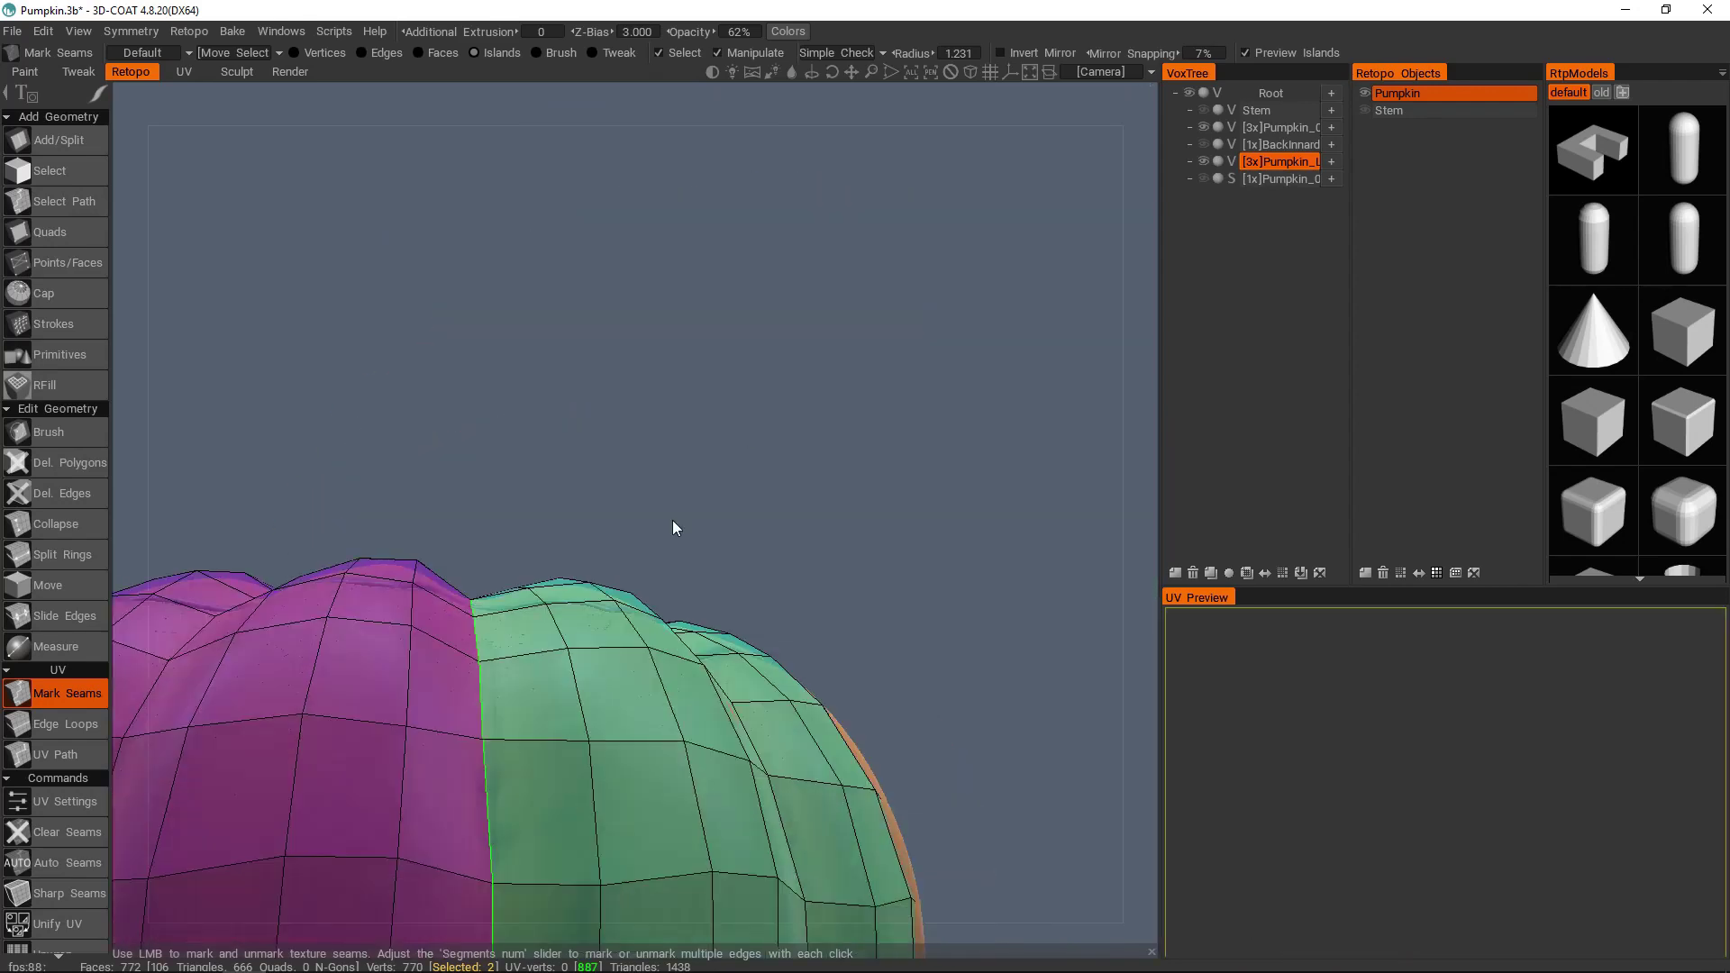
scroll(677, 527, down, 3)
scroll(659, 689, down, 5)
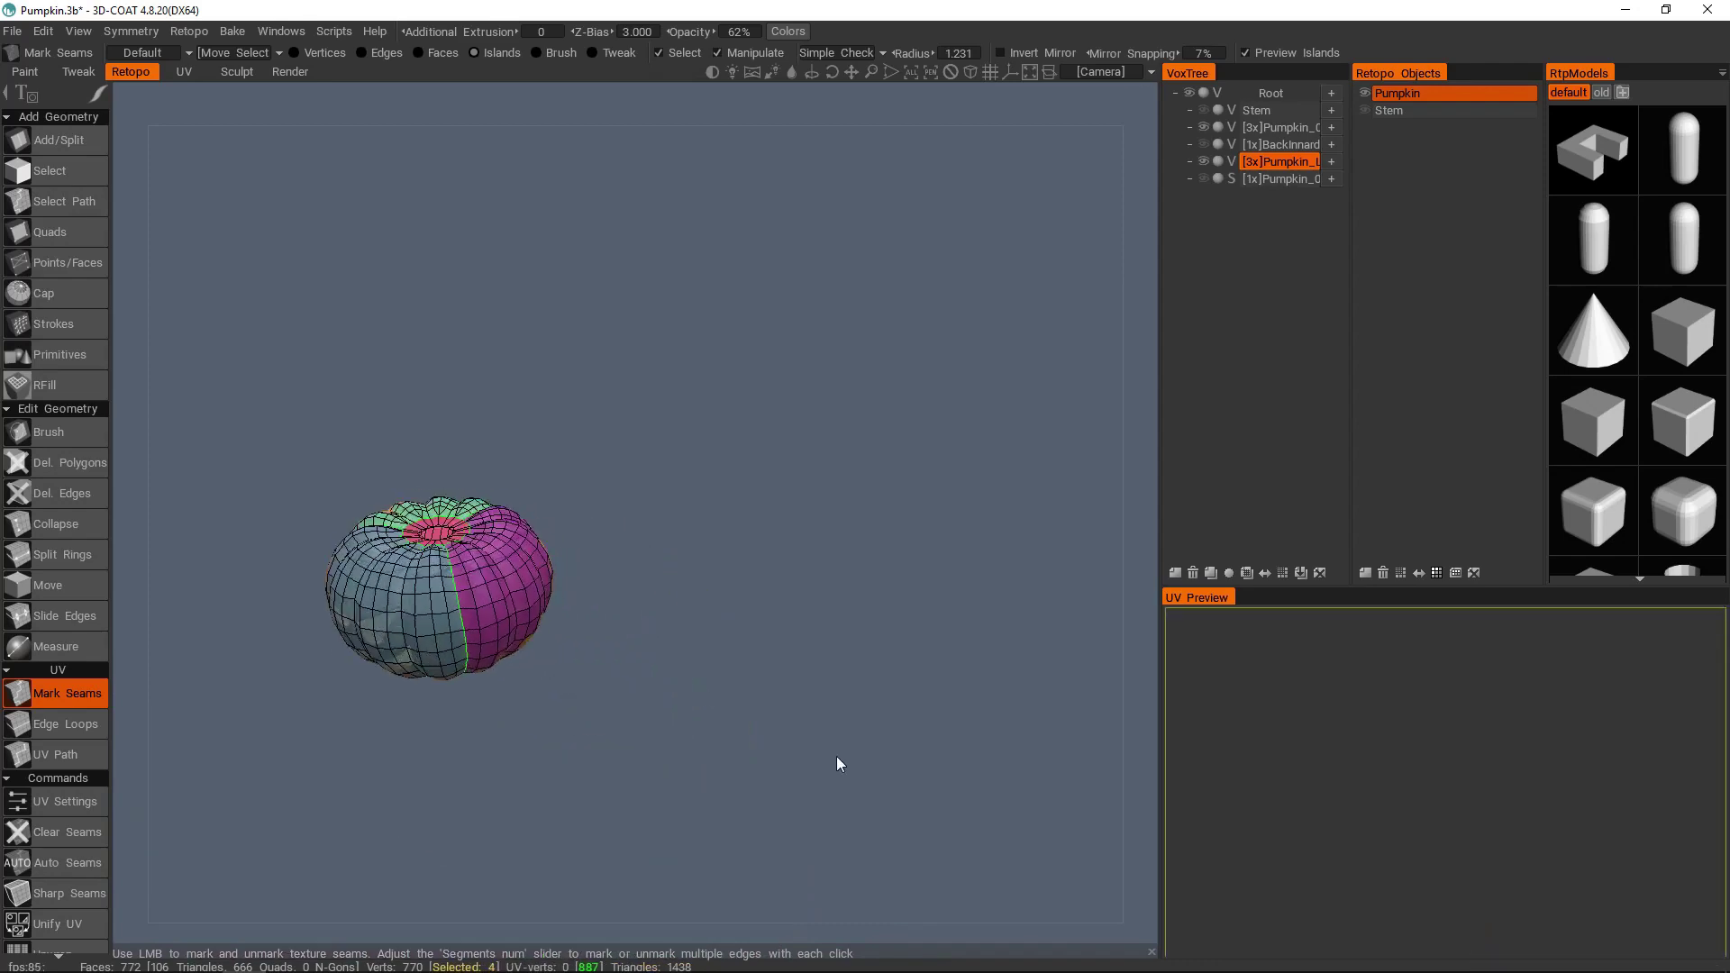
scroll(465, 584, up, 2)
alt+drag(469, 658, 571, 629)
middle_drag(571, 630, 684, 622)
scroll(610, 591, up, 3)
alt+drag(610, 591, 675, 689)
middle_drag(594, 612, 666, 607)
scroll(666, 607, up, 1)
scroll(666, 606, up, 2)
alt+drag(665, 607, 706, 555)
middle_drag(741, 560, 712, 504)
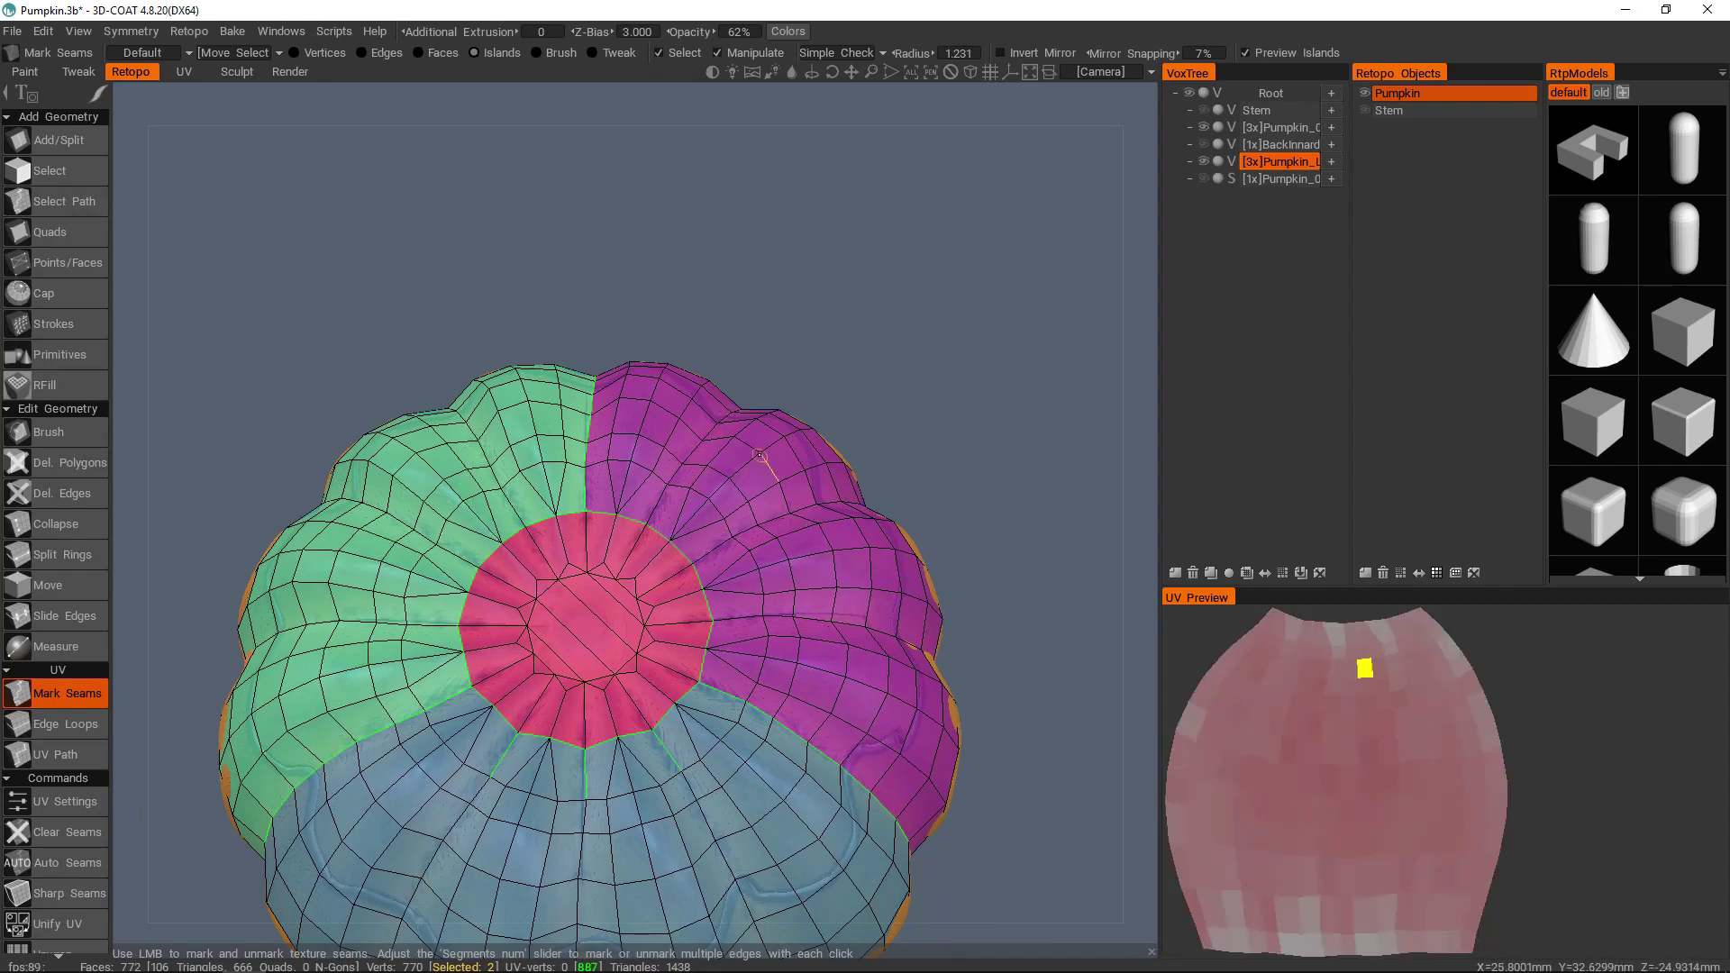
- Check the pumpkin sculpt with the Pumpkin retopo mesh hidden, and show that mesh together with the Stem sculpt layer
click(1190, 92)
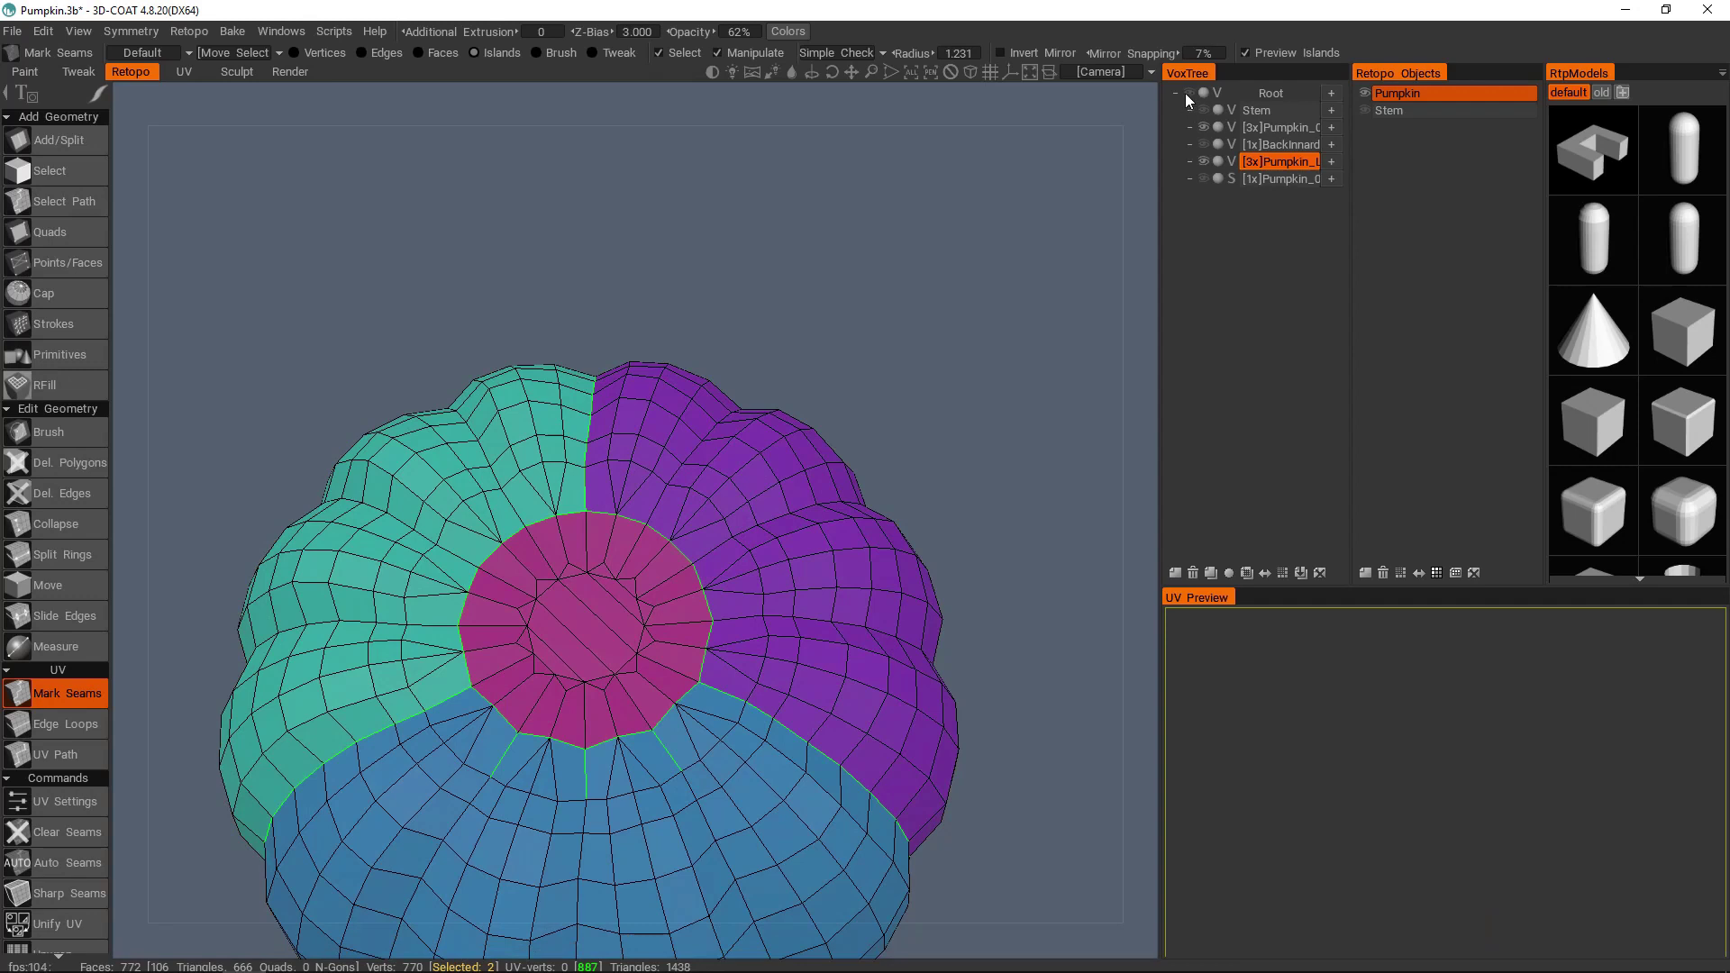
click(1186, 92)
click(1364, 94)
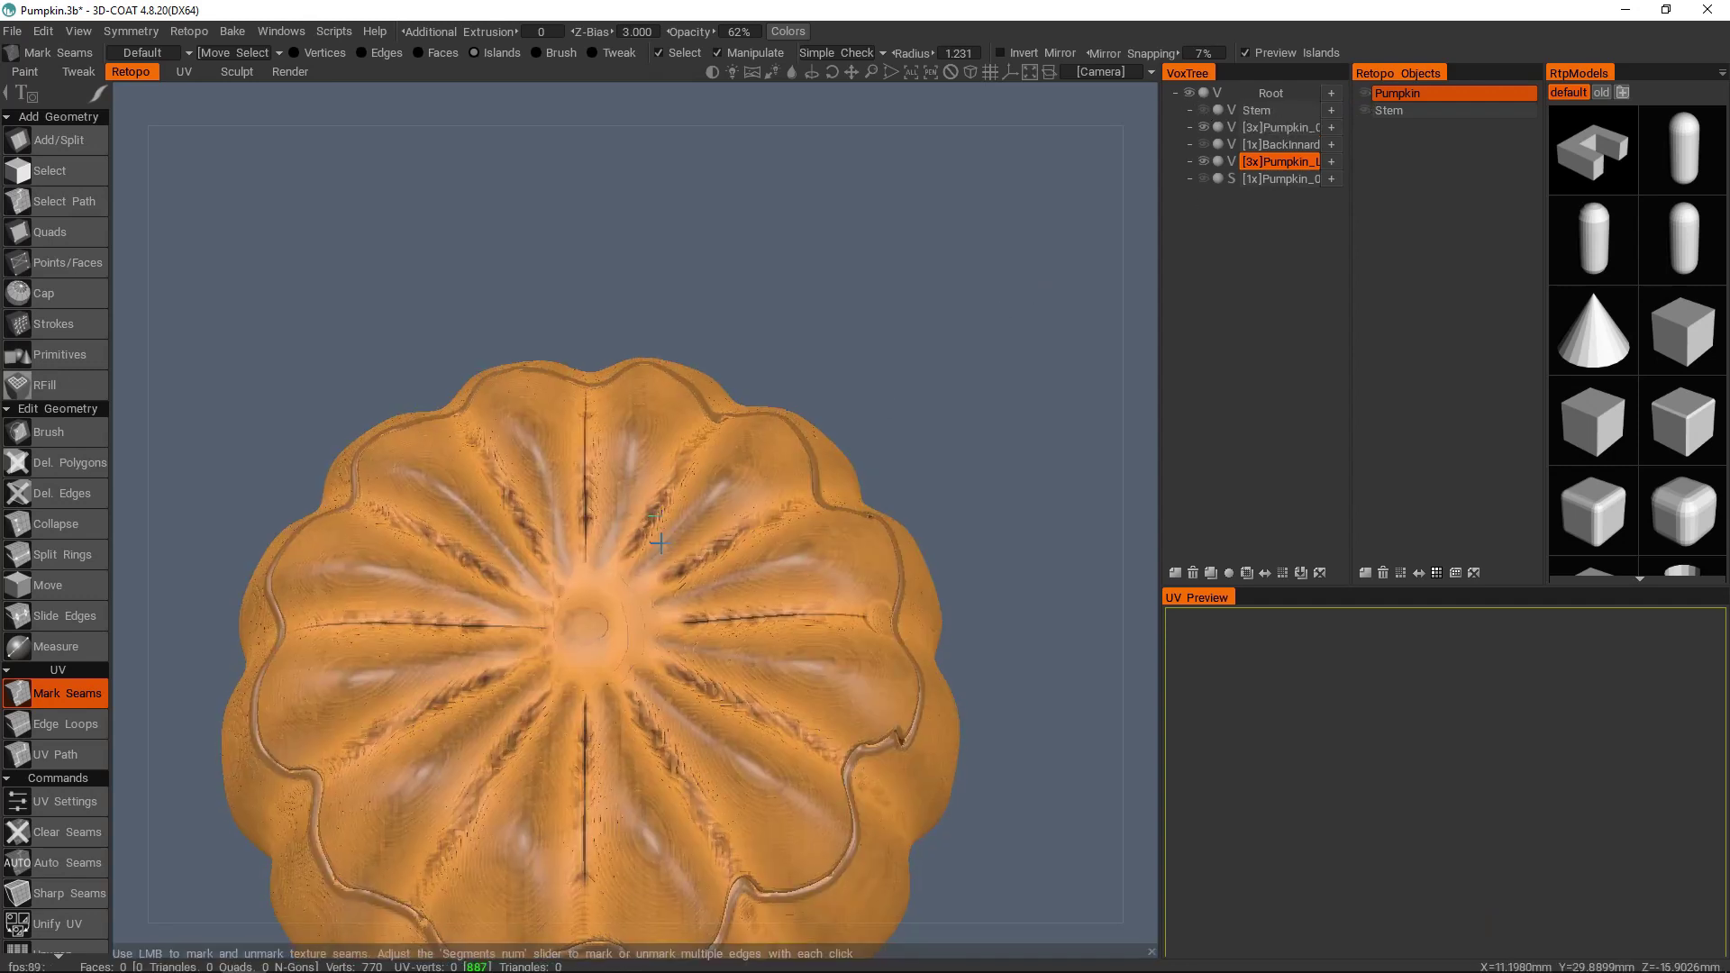
alt+drag(659, 543, 633, 431)
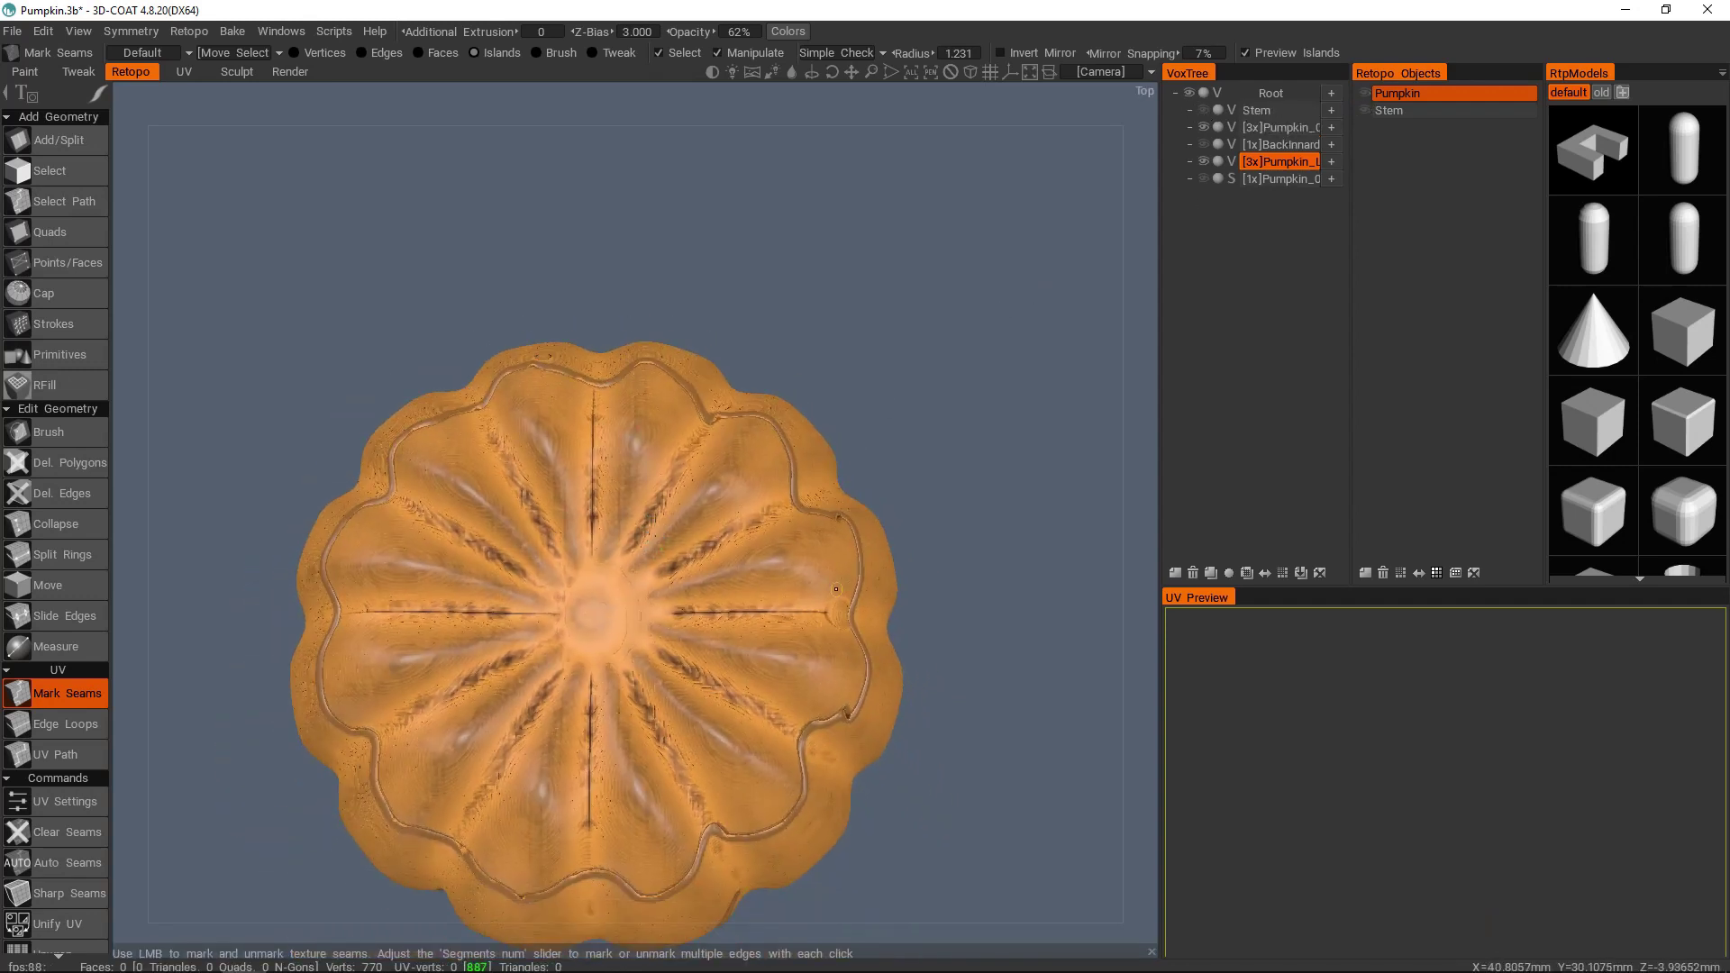
click(1204, 111)
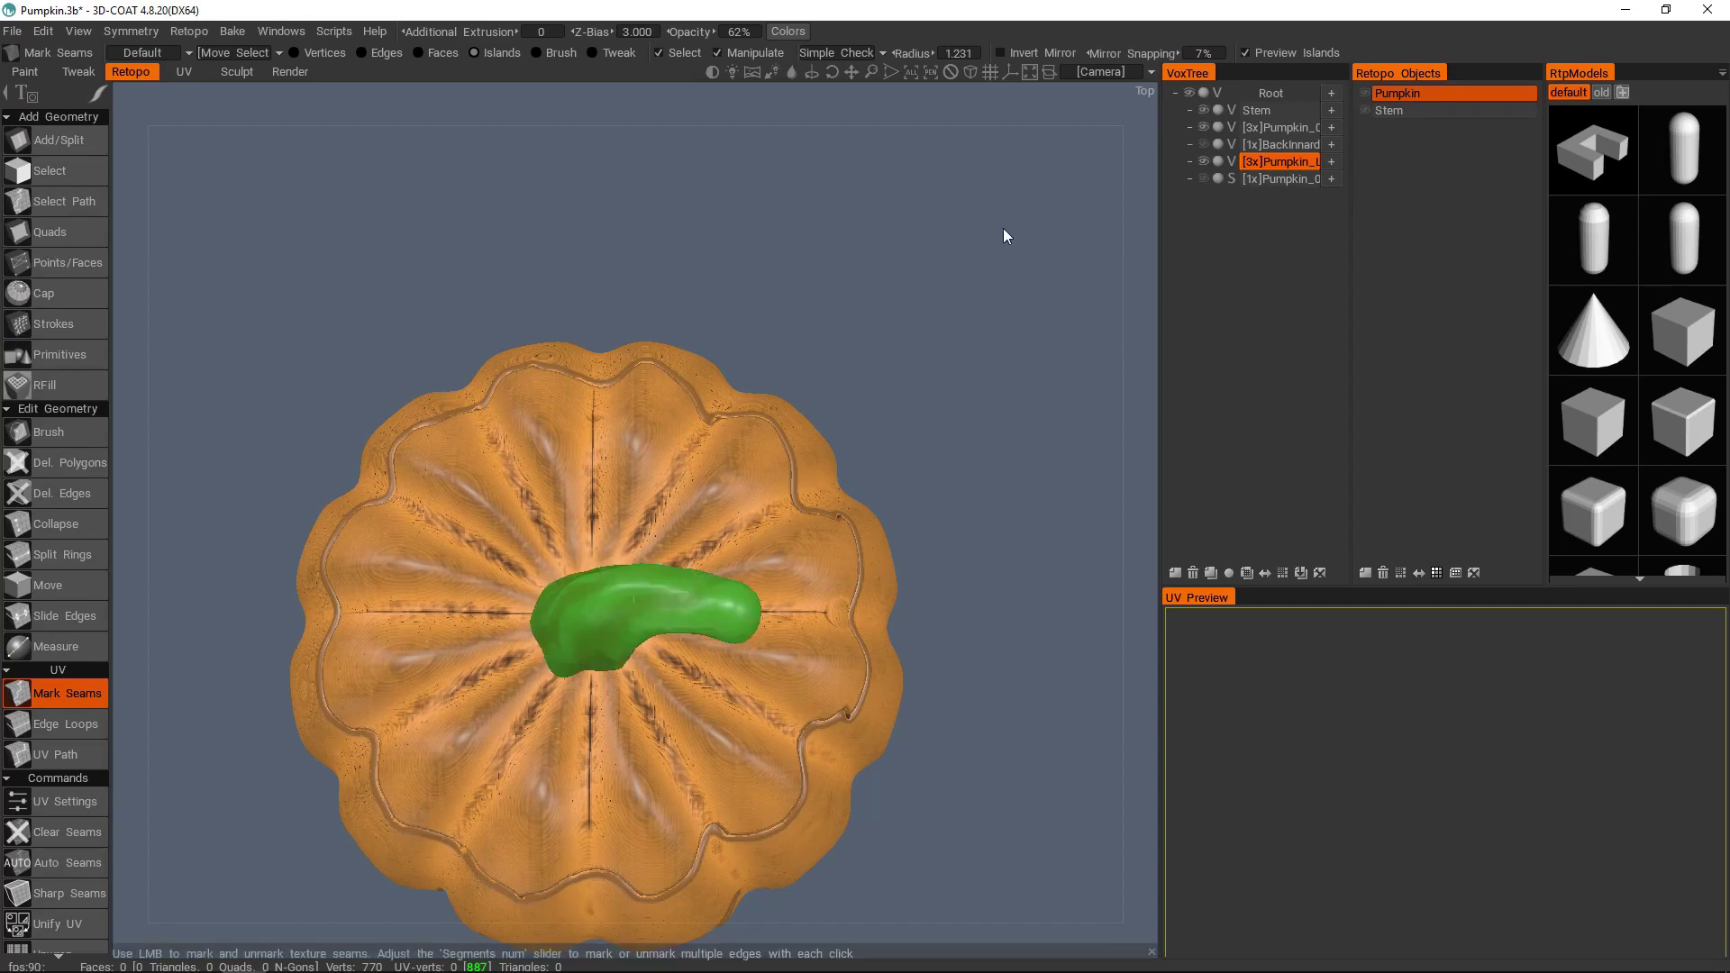
click(1366, 95)
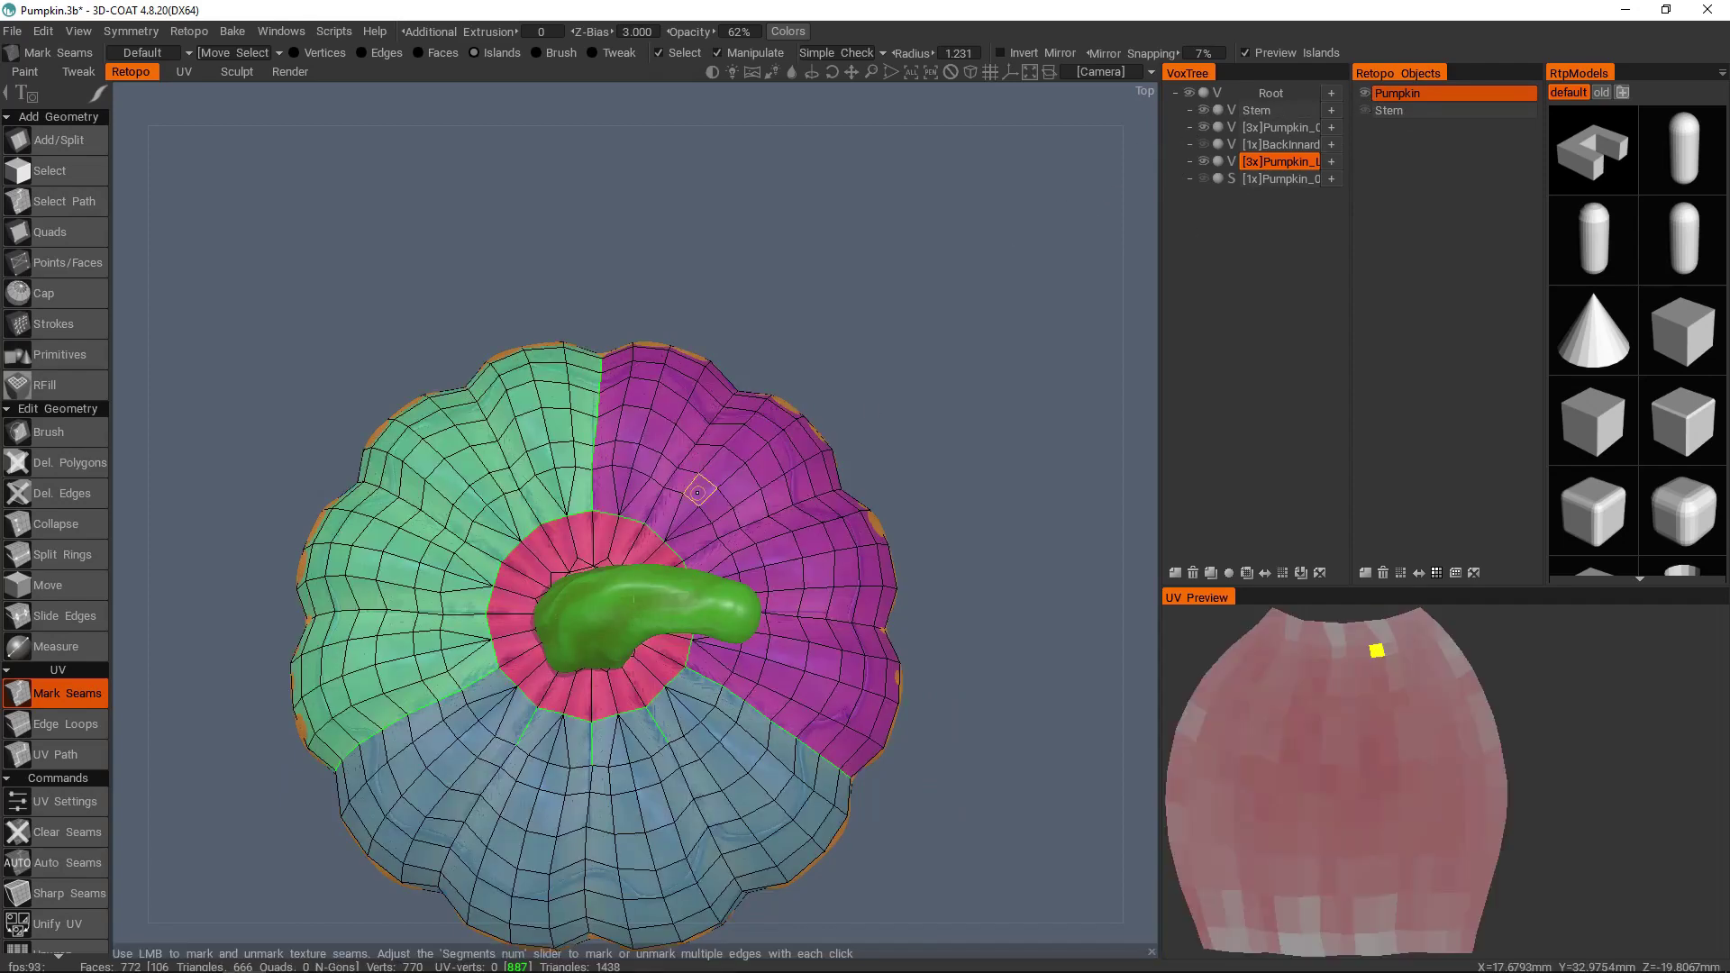
- Examine how the stem sculpt covers the stem-base island and the surrounding seams
scroll(675, 631, up, 2)
alt+drag(675, 648, 676, 509)
alt+middle_drag(675, 509, 720, 315)
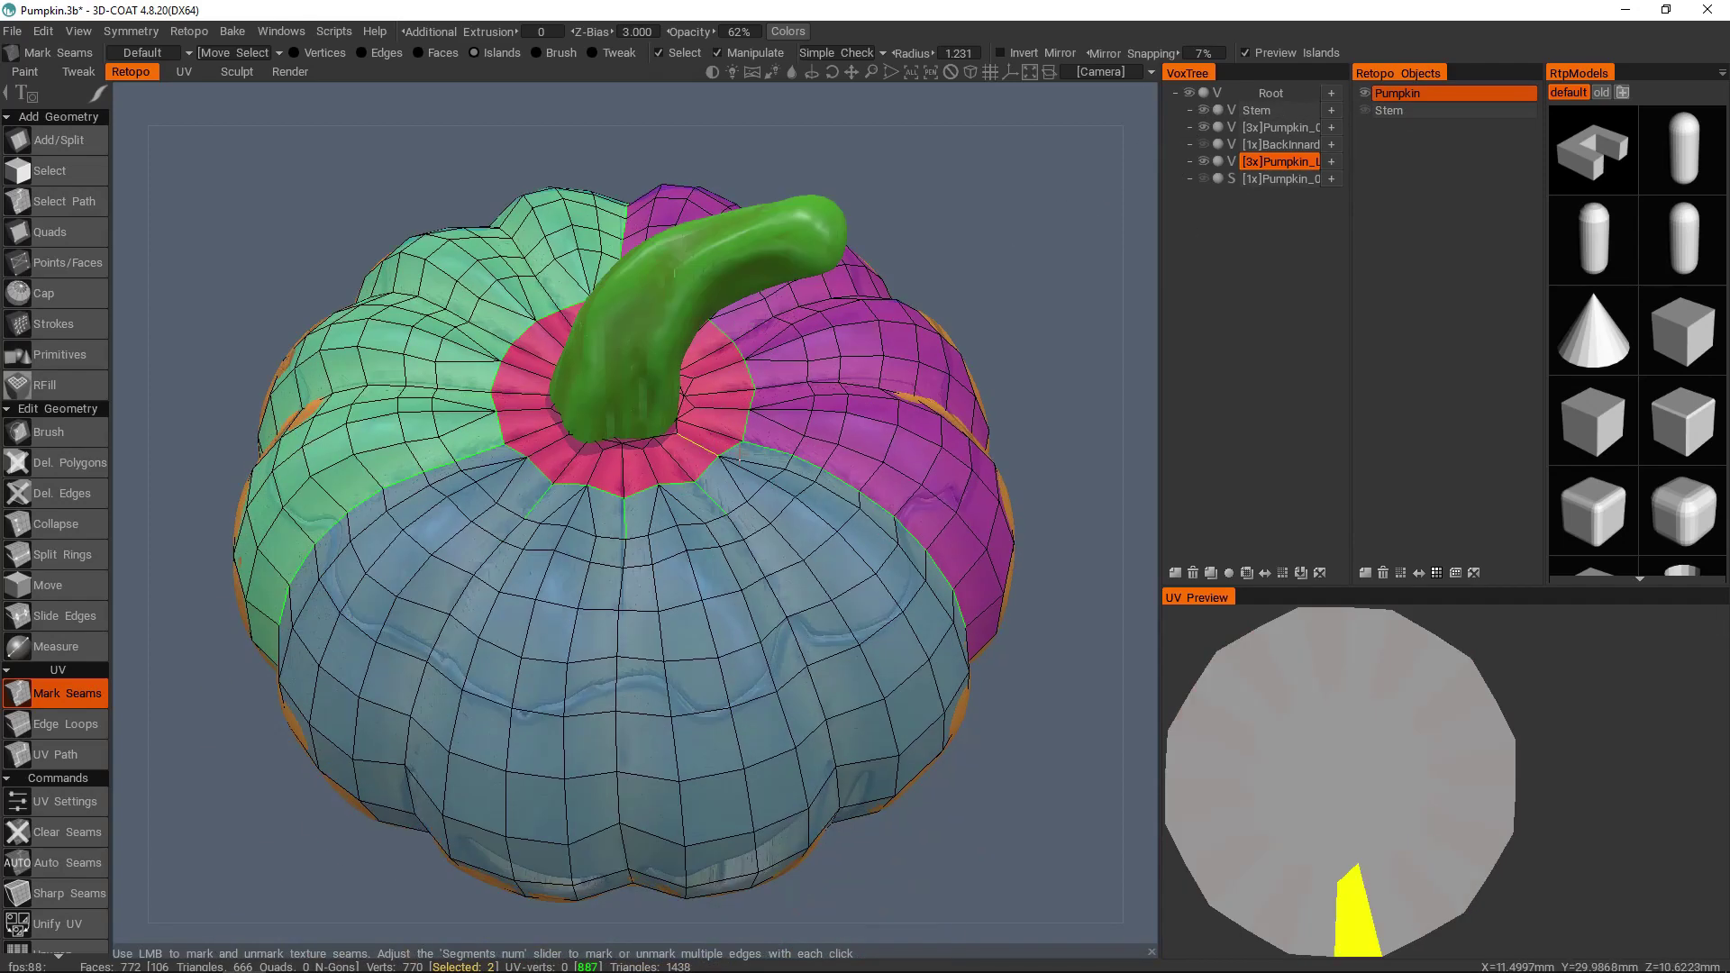
scroll(730, 396, up, 2)
scroll(941, 441, down, 1)
alt+drag(937, 443, 895, 509)
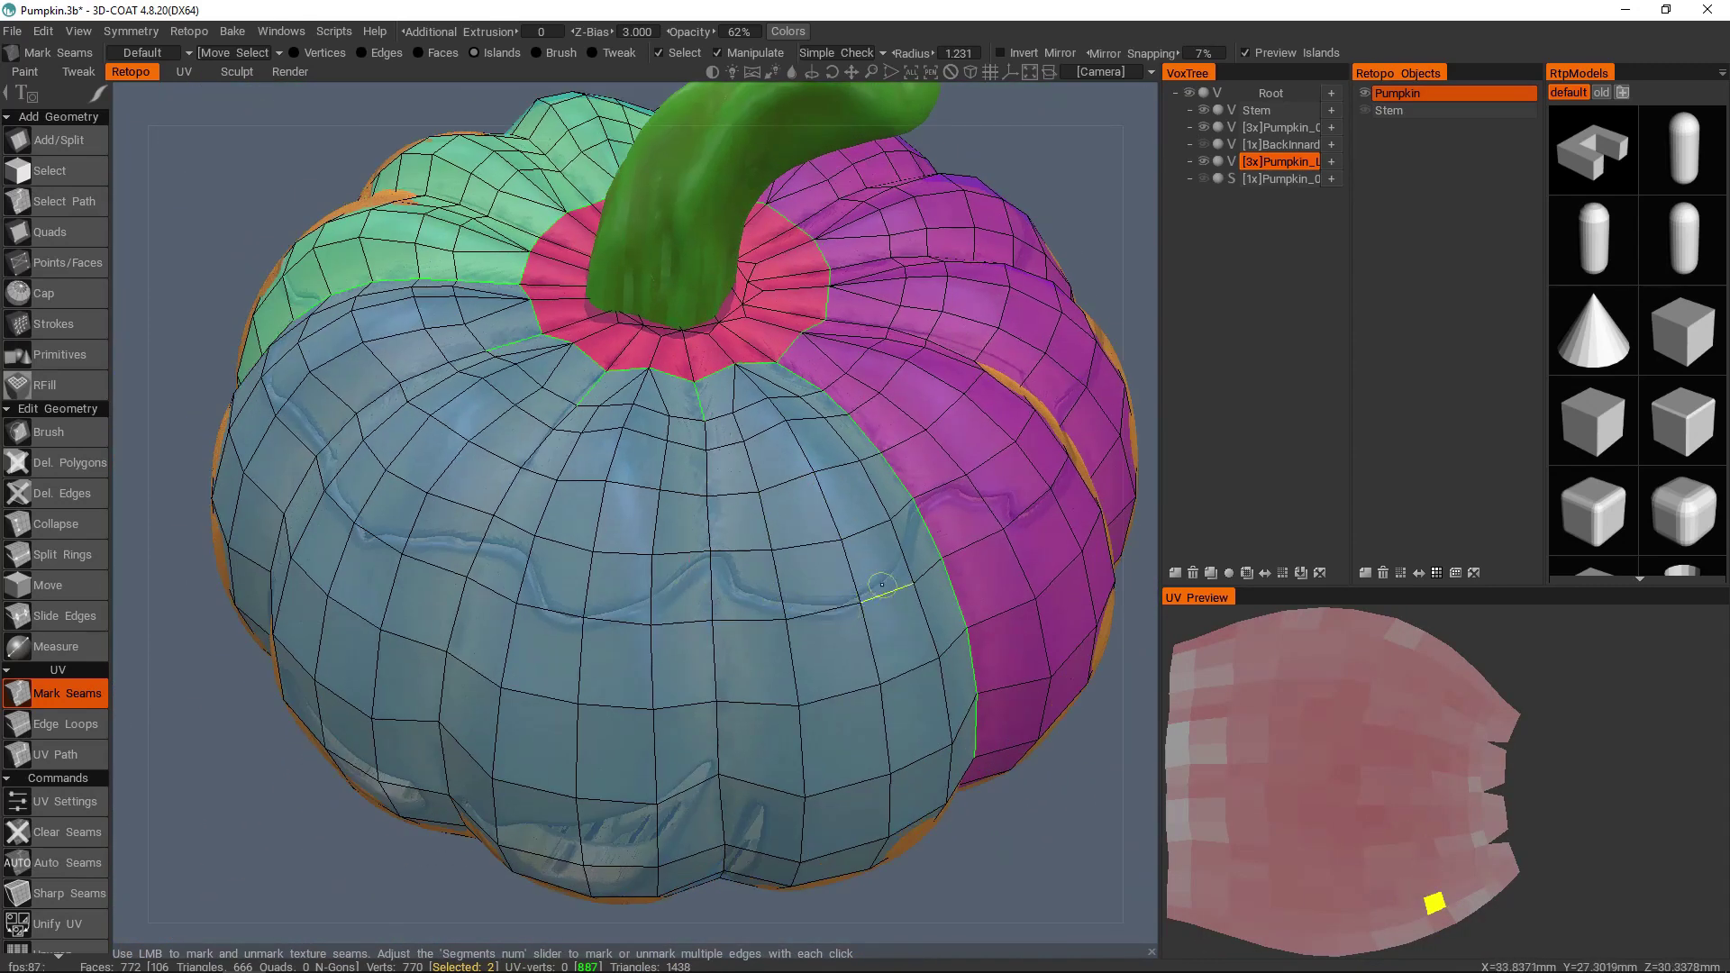
alt+drag(919, 523, 766, 590)
alt+right_drag(766, 590, 626, 545)
alt+middle_drag(626, 545, 878, 500)
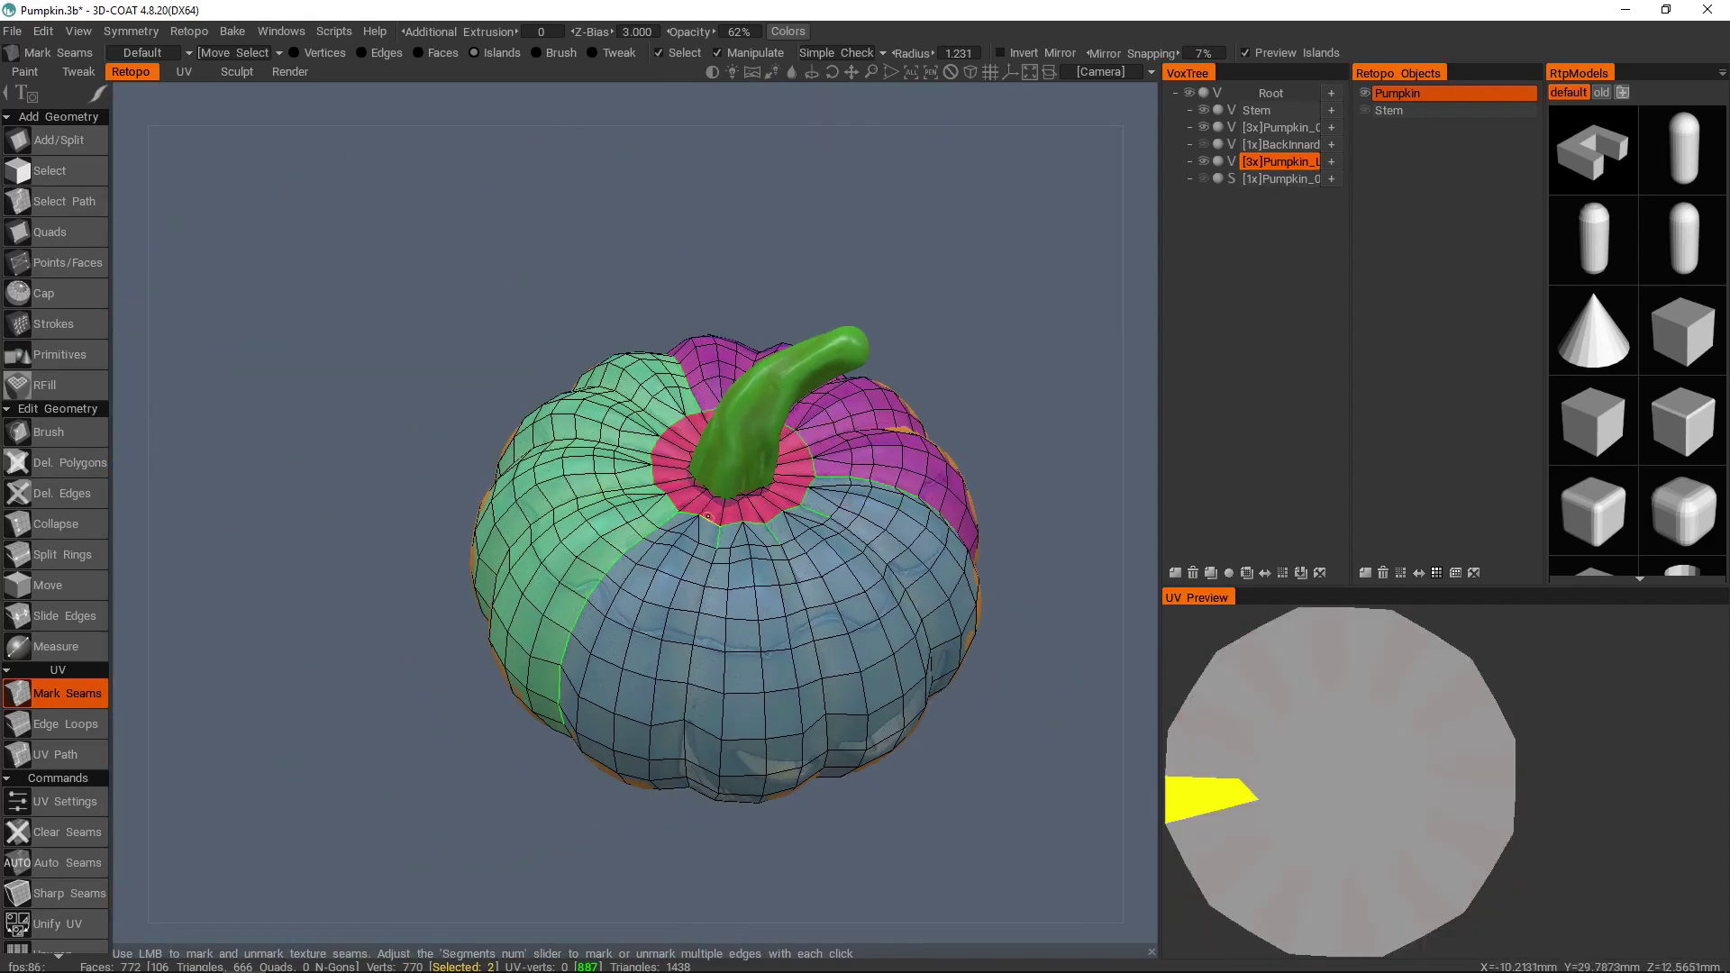
alt+right_drag(713, 527, 750, 547)
mouse_move(750, 548)
alt+mouse_down()
mouse_move(834, 494)
mouse_move(780, 597)
mouse_move(766, 546)
alt+mouse_up()
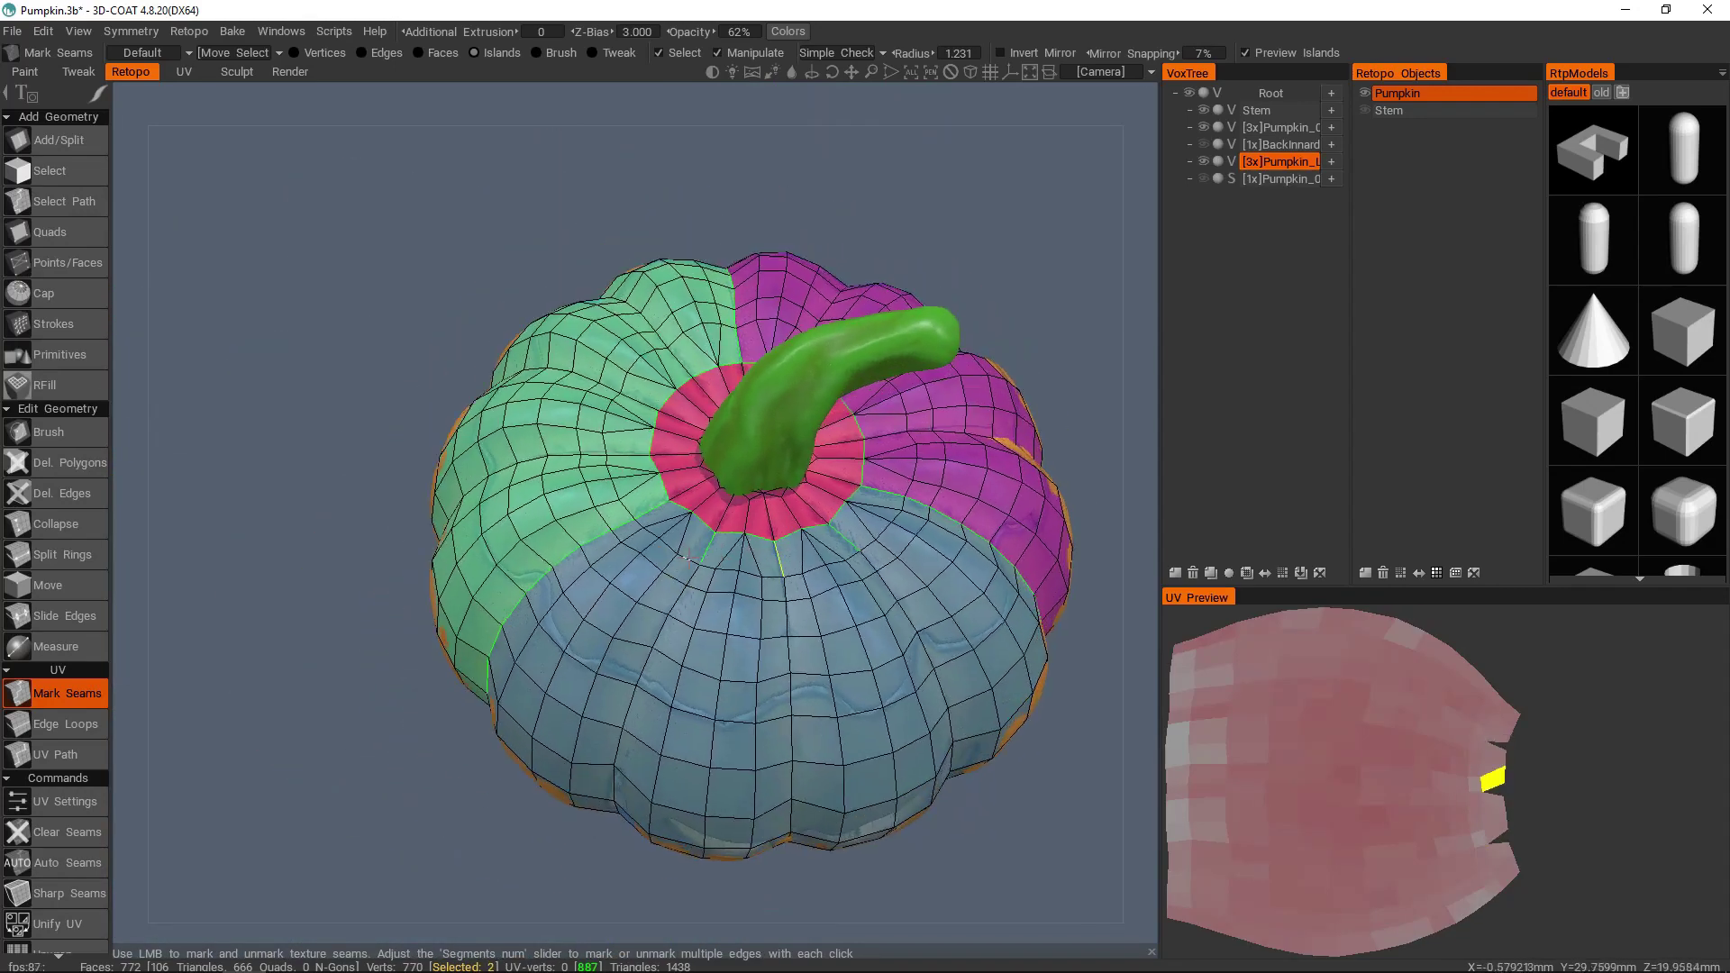
- Mark short groove seams from the stem-base ring into the green and purple body islands
alt+middle_drag(765, 545, 669, 541)
alt+right_drag(669, 540, 733, 553)
alt+drag(733, 552, 702, 572)
alt+middle_drag(478, 409, 621, 581)
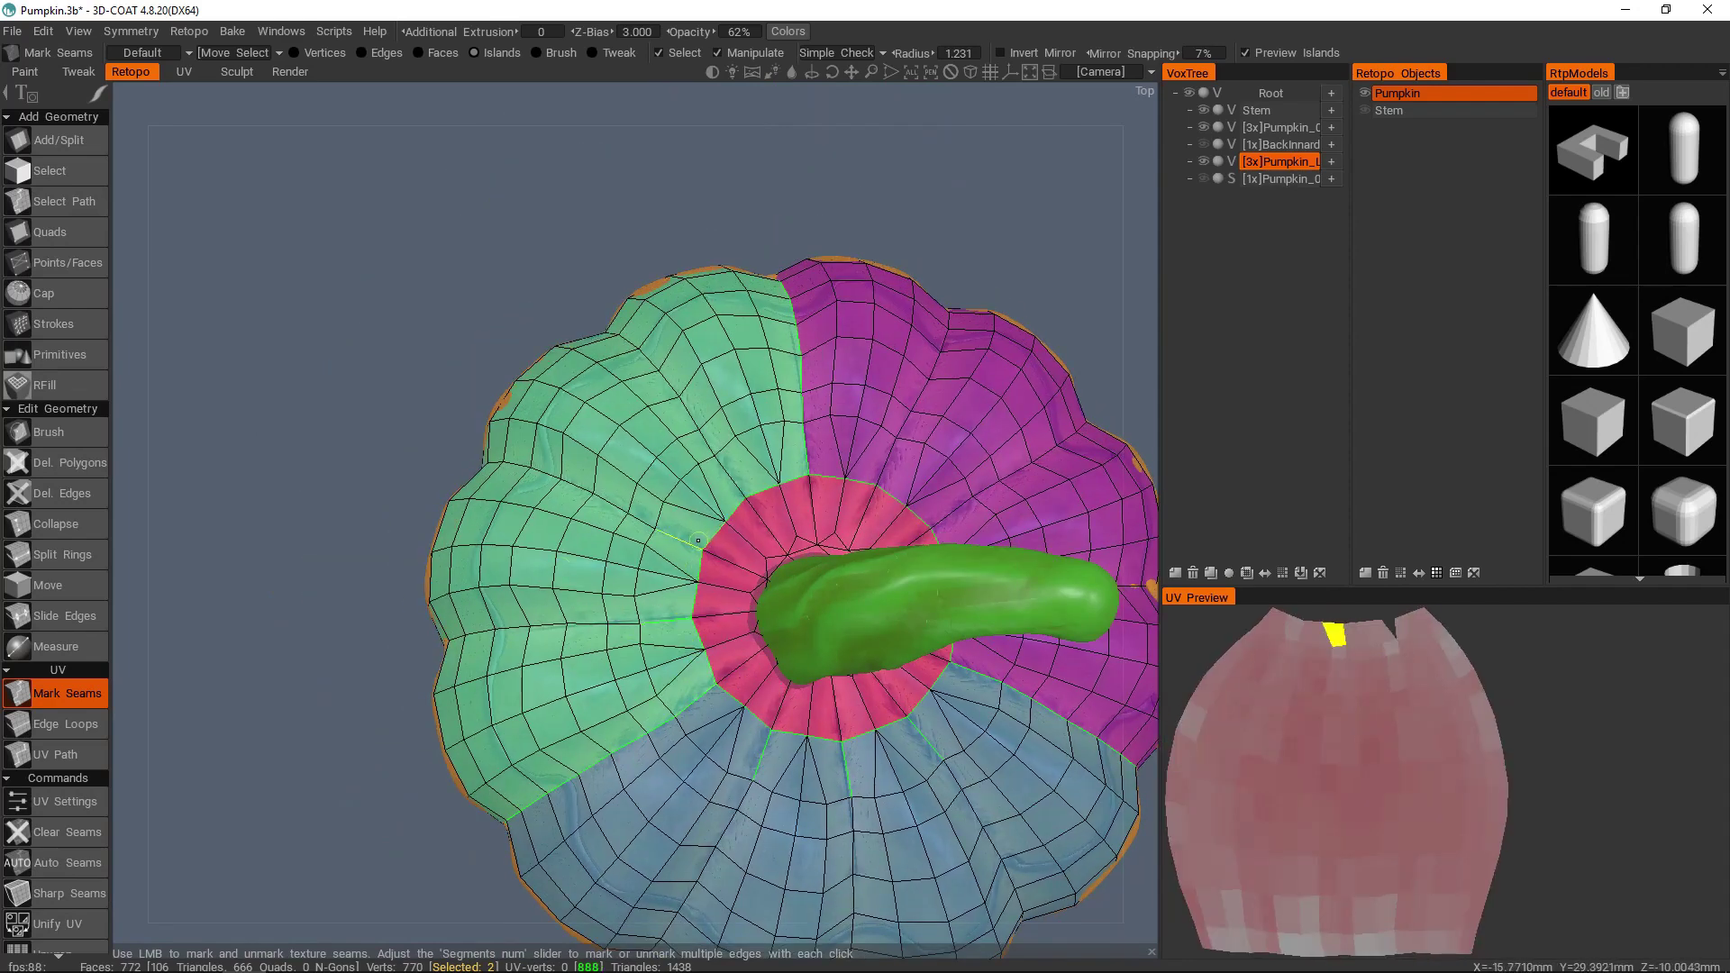
alt+drag(888, 464, 748, 495)
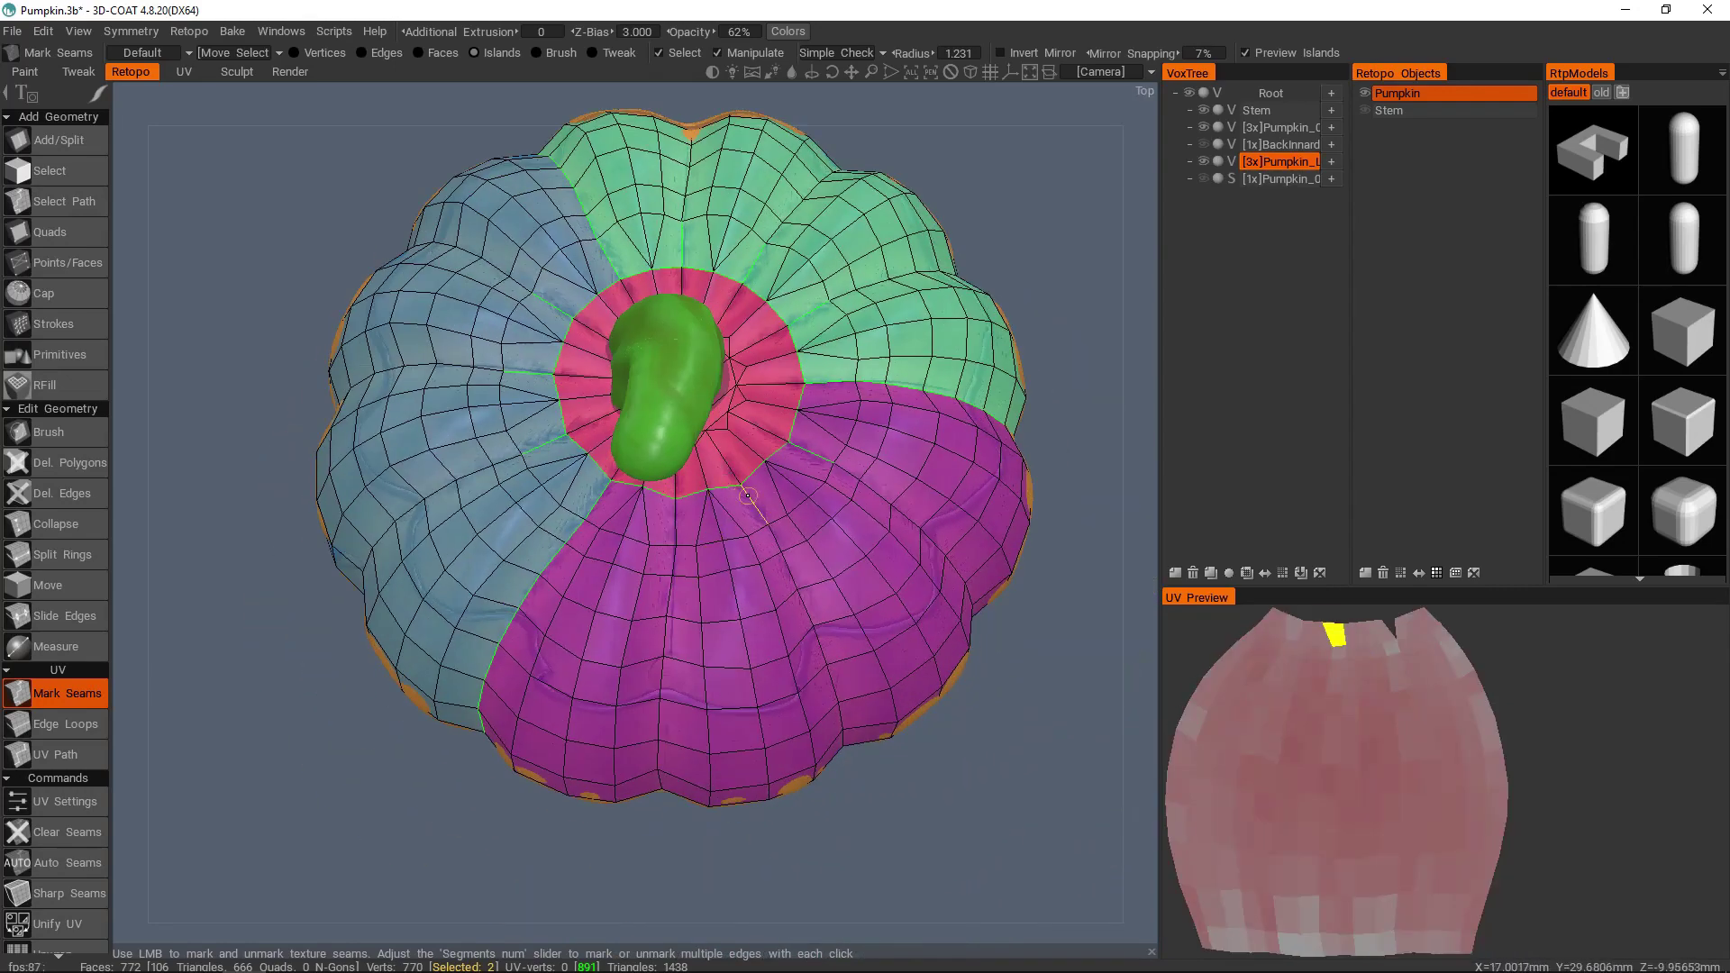
alt+drag(736, 672, 671, 495)
alt+right_drag(671, 496, 680, 581)
alt+drag(678, 541, 658, 455)
alt+drag(675, 584, 682, 671)
alt+right_drag(690, 450, 699, 483)
alt+drag(699, 483, 707, 505)
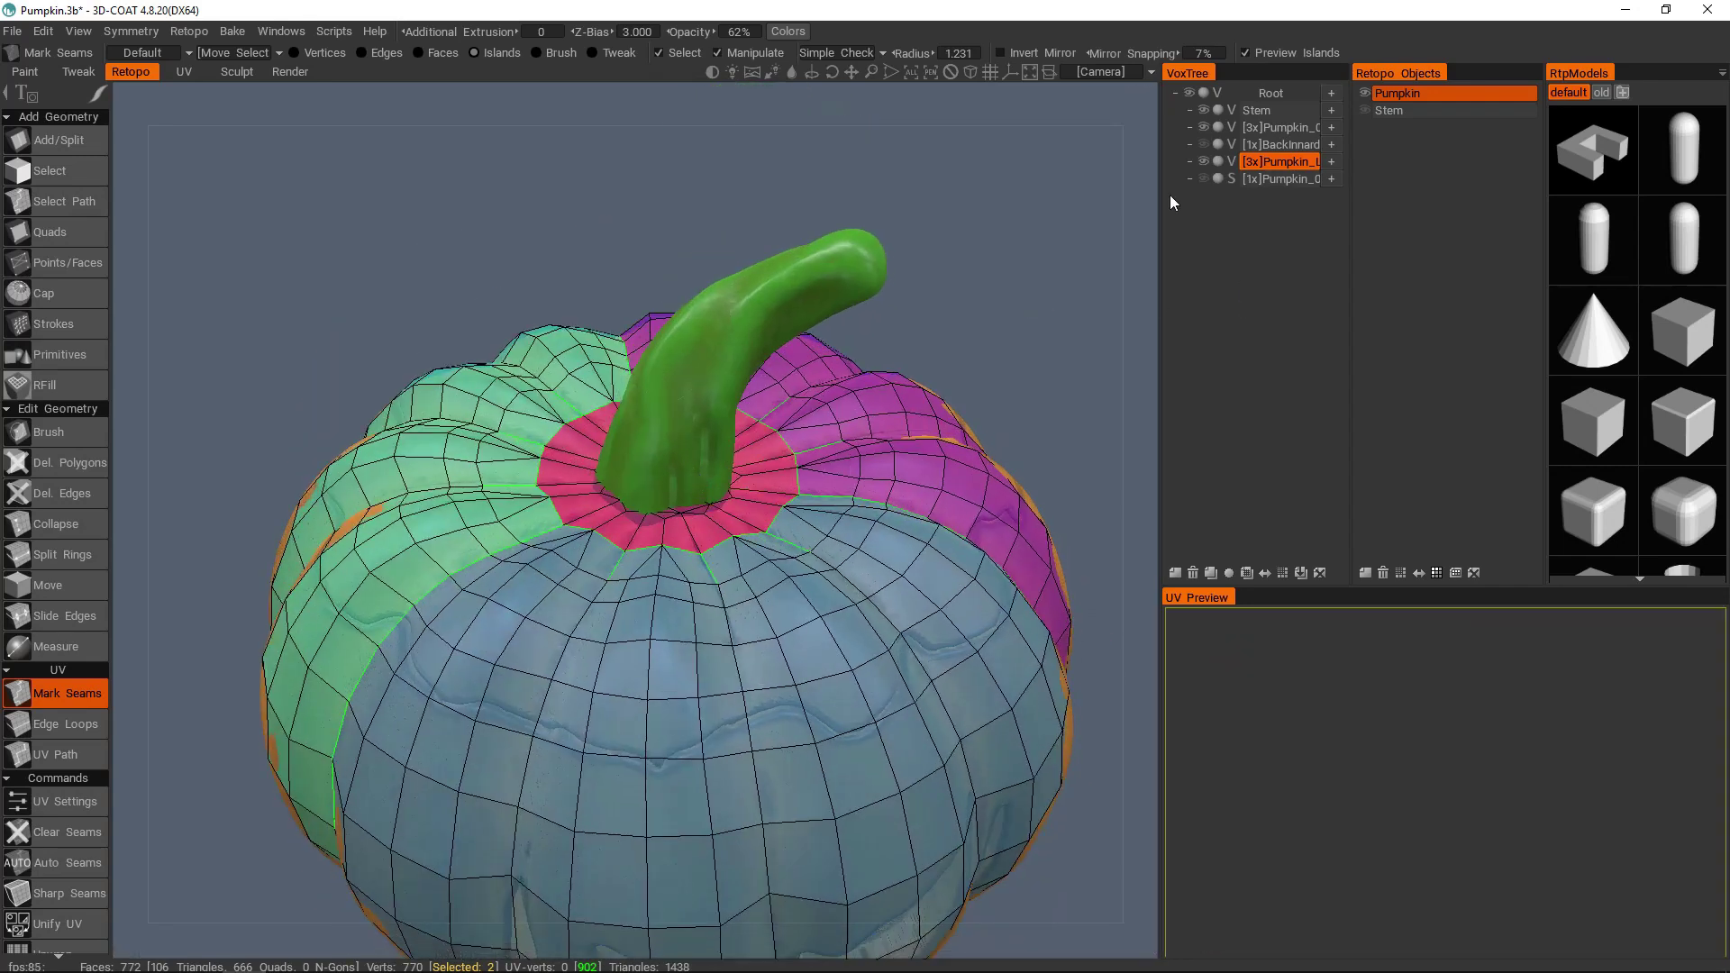
- Isolate the Stem retopo object by hiding the sculpt layers and the Pumpkin retopo mesh
click(1381, 112)
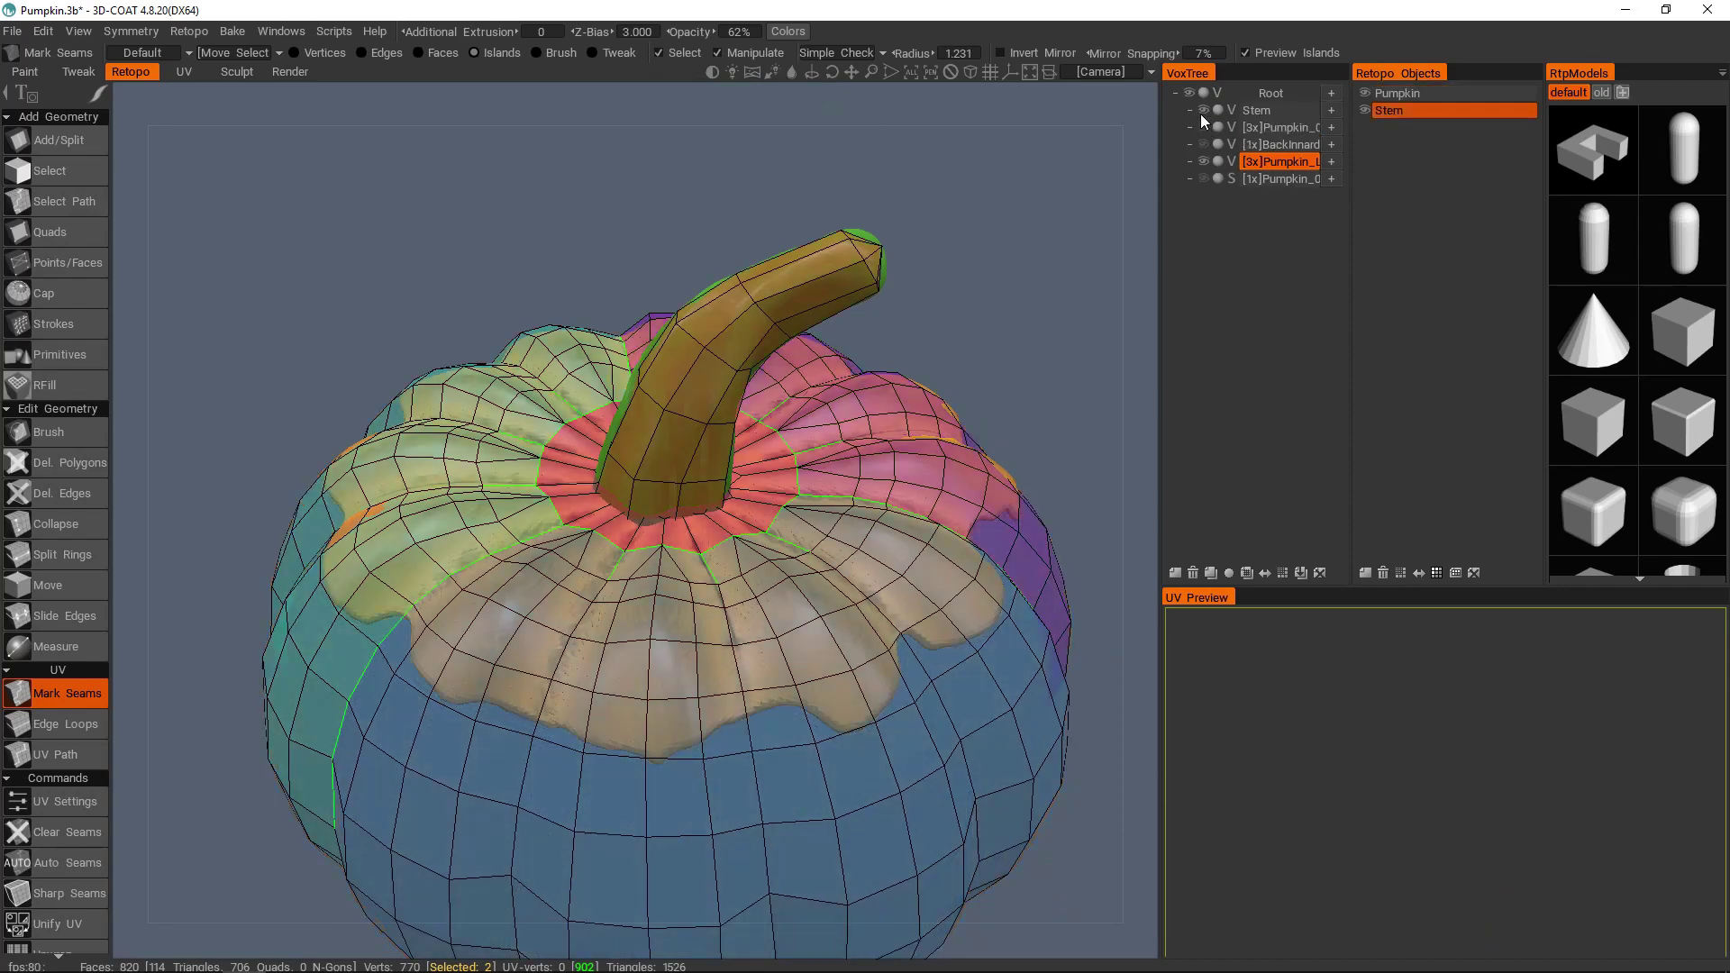
click(1189, 93)
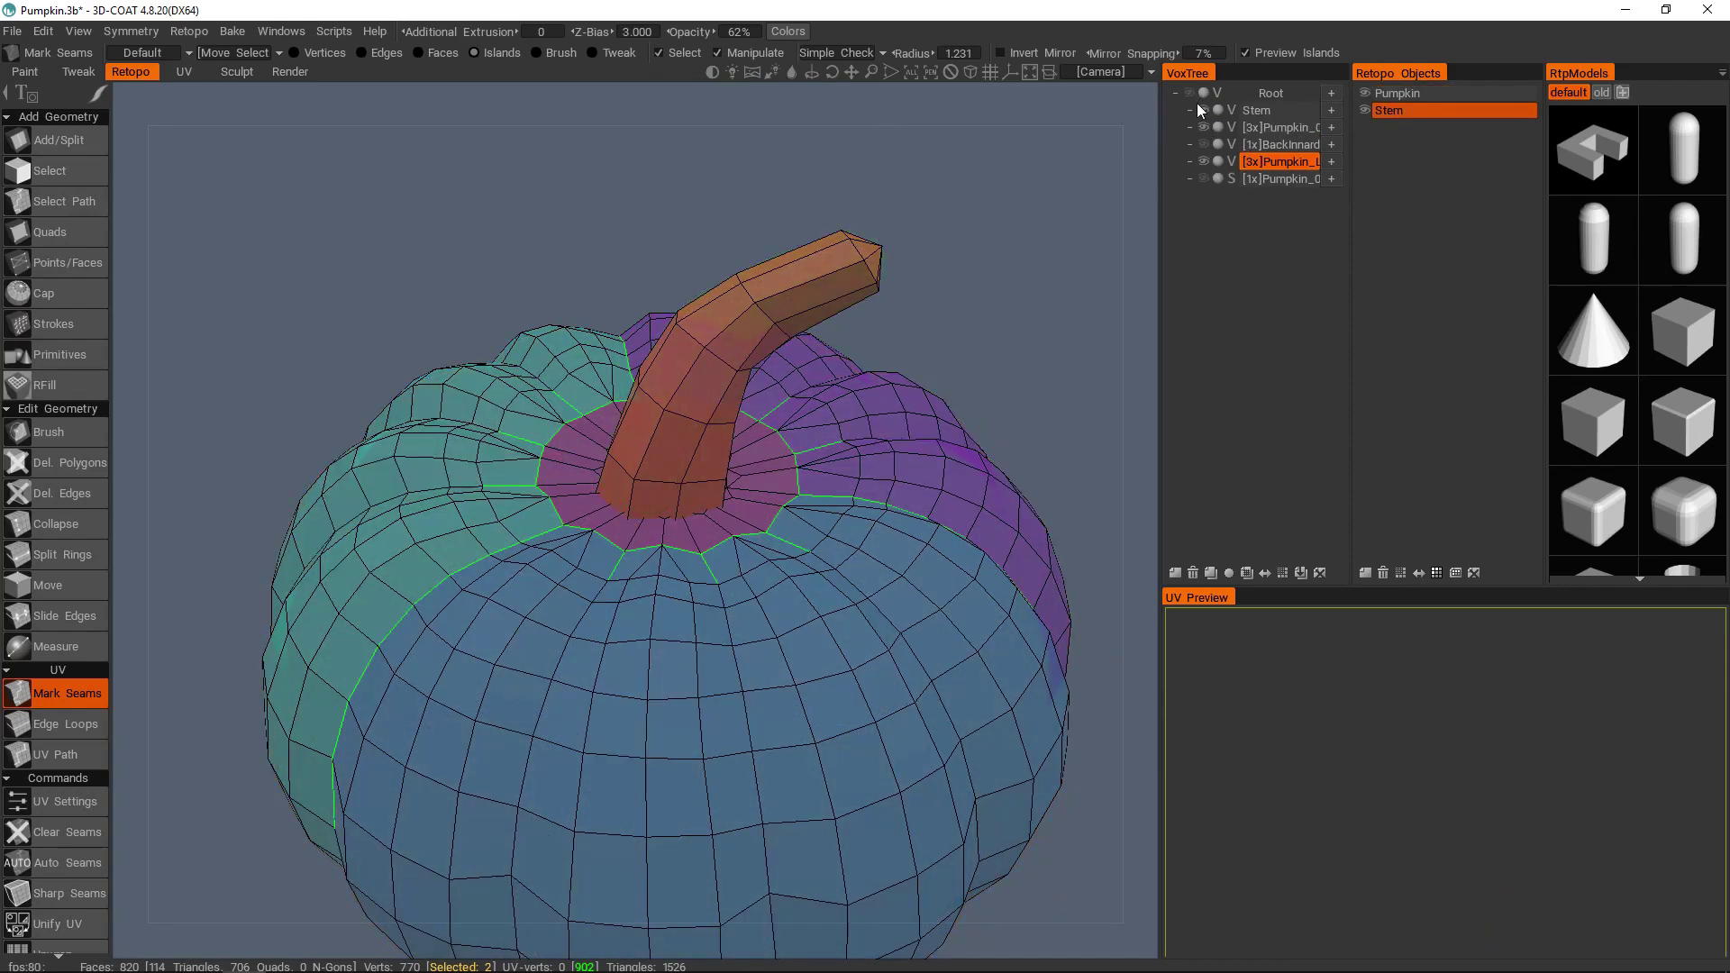
click(1364, 93)
- Mark a seam along the length of the stem and around its tip, separating the end cap from the sides
alt+drag(649, 402, 687, 382)
click(702, 342)
shift+click(697, 407)
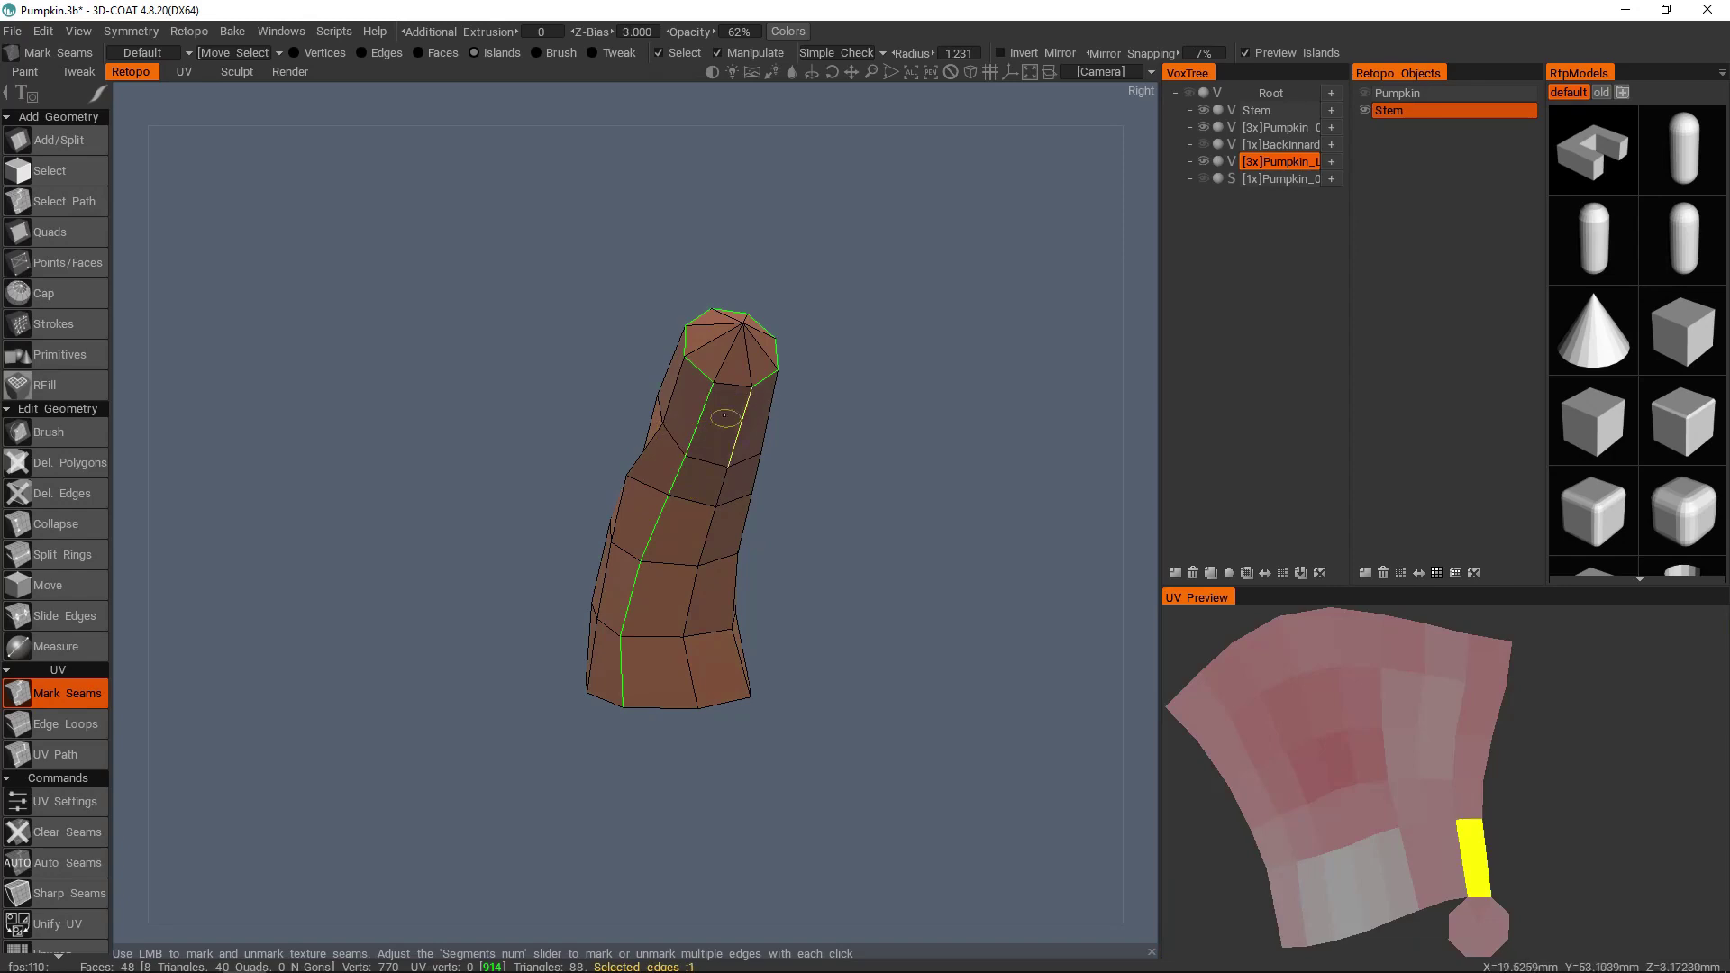
click(725, 382)
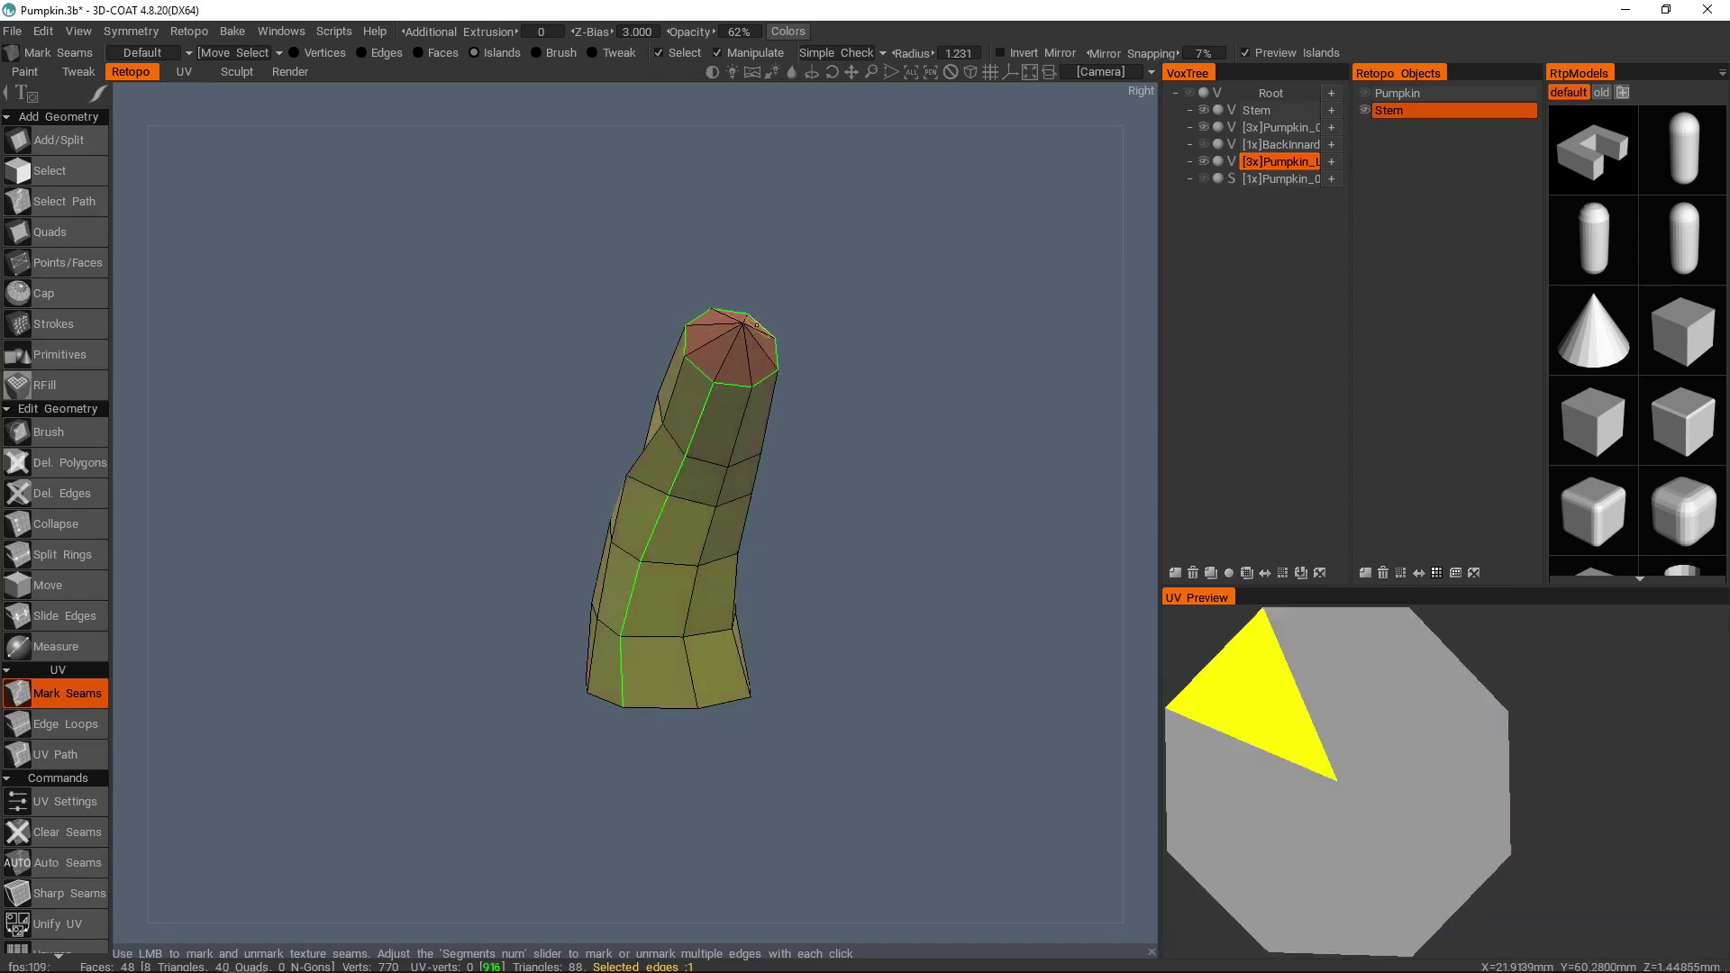
alt+drag(749, 341, 758, 466)
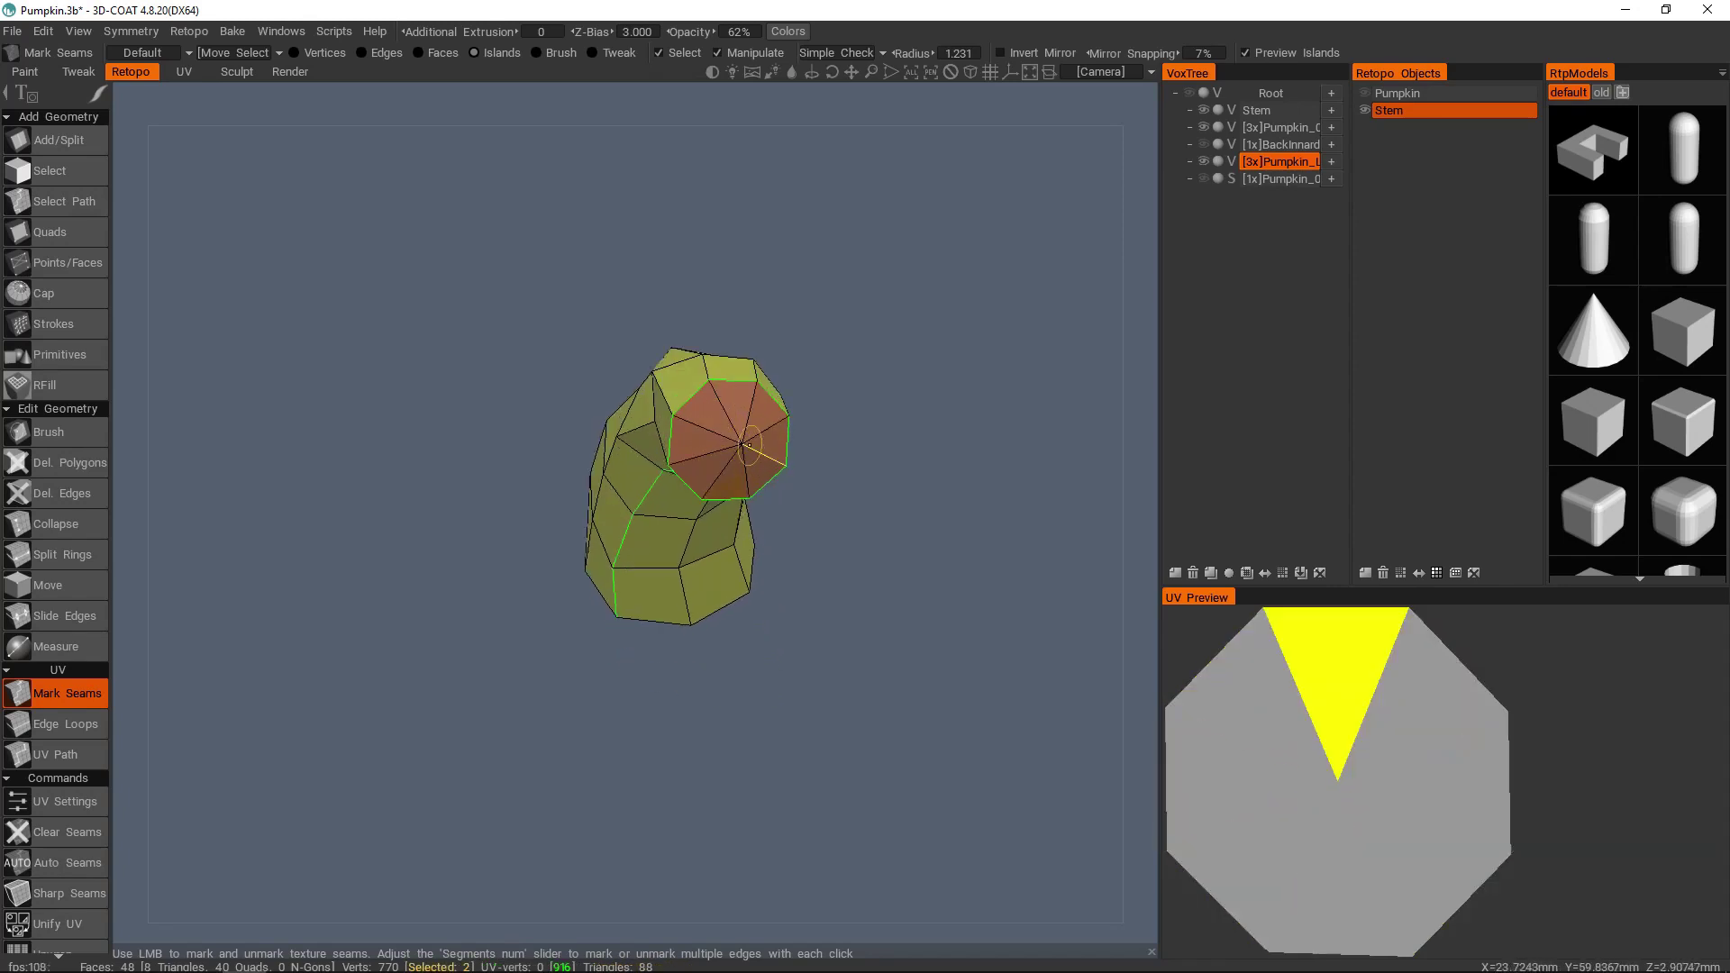
- Unwrap the retopo meshes along the marked seams and enlarge the UV preview area
key(space)
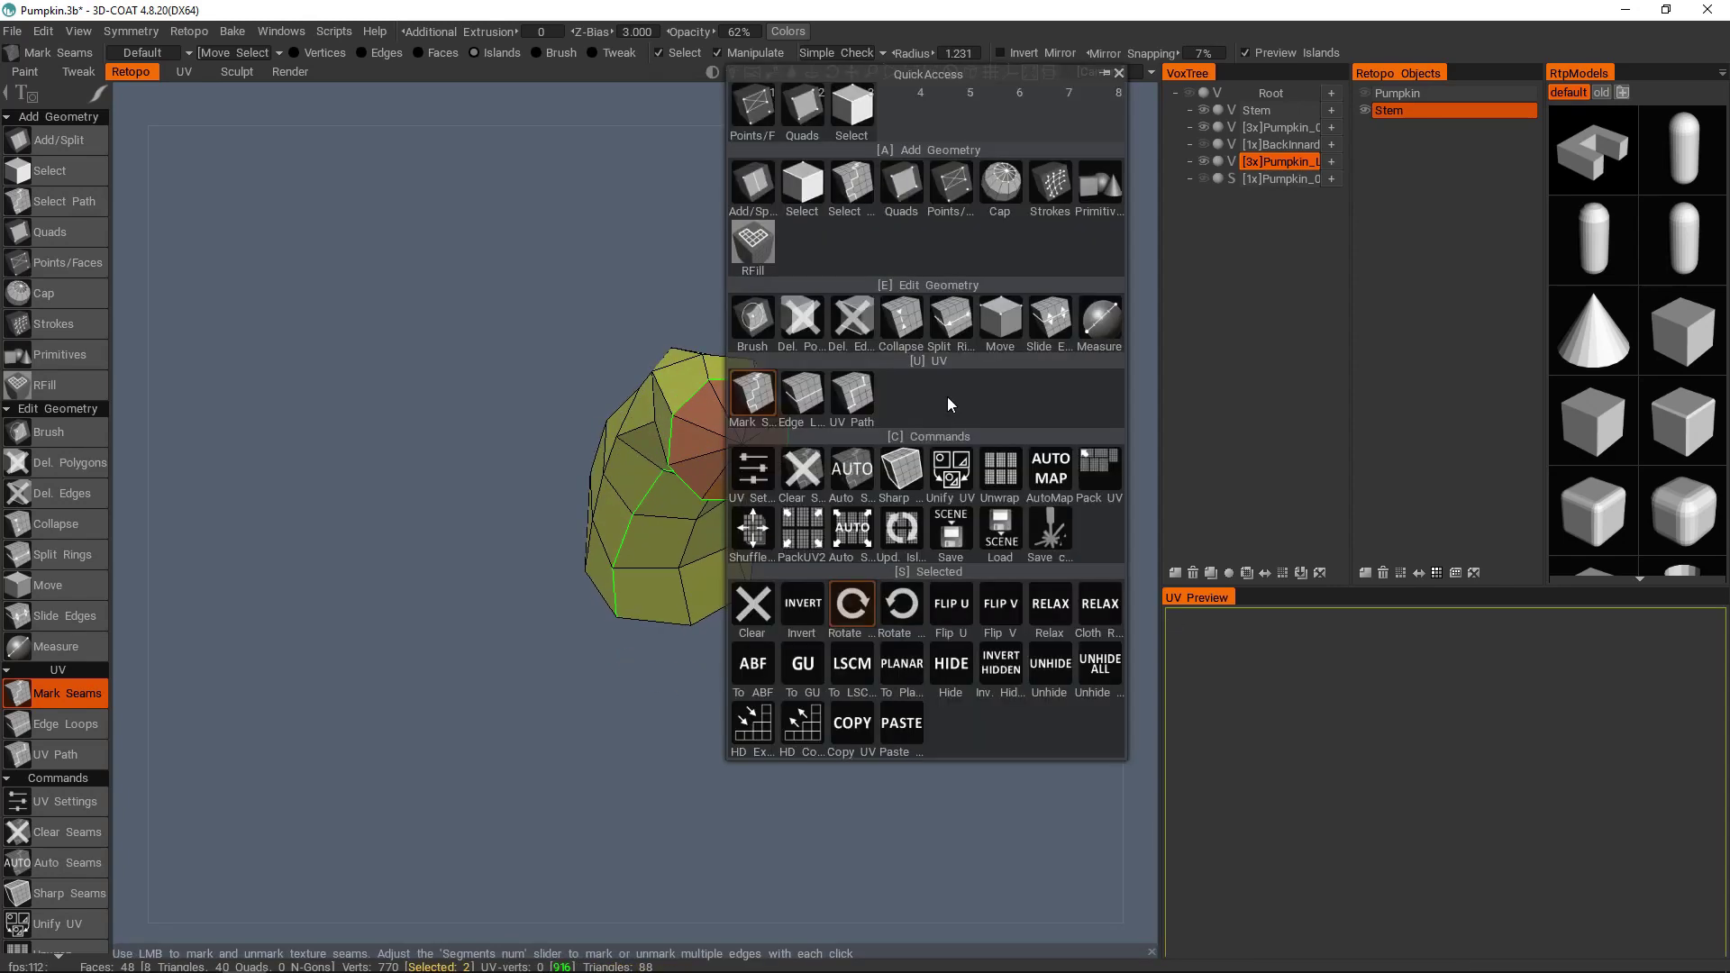
click(1002, 485)
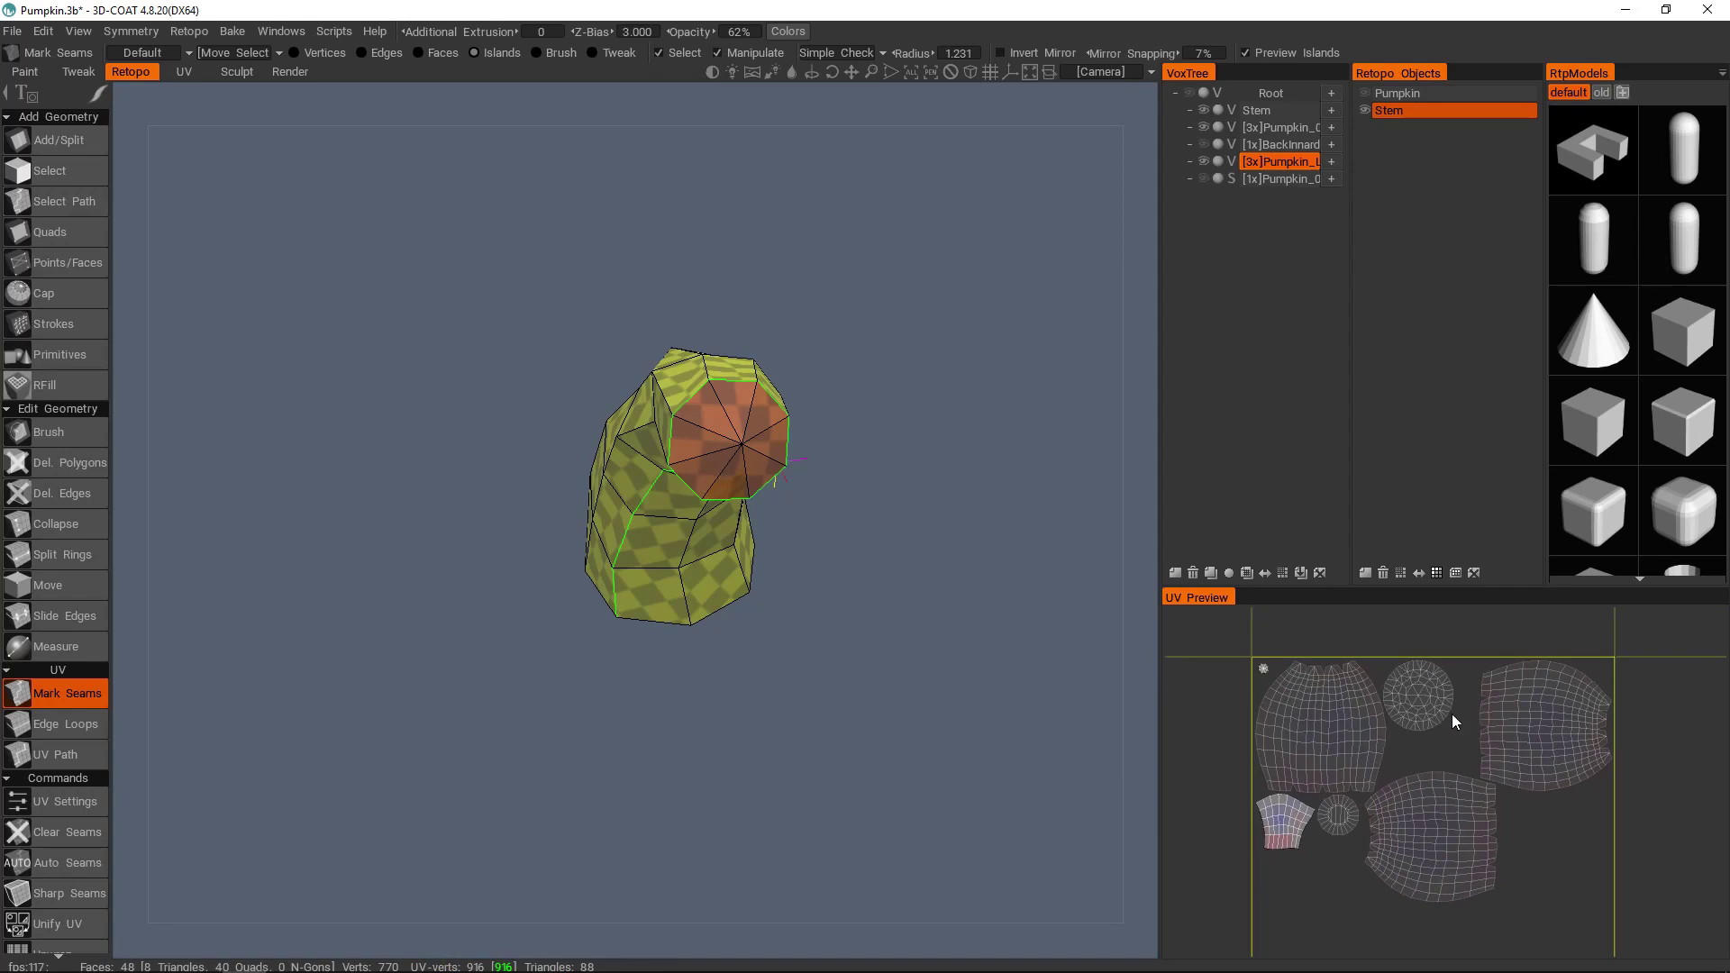
scroll(1283, 688, up, 2)
middle_drag(1389, 722, 1408, 769)
middle_drag(1366, 692, 1289, 706)
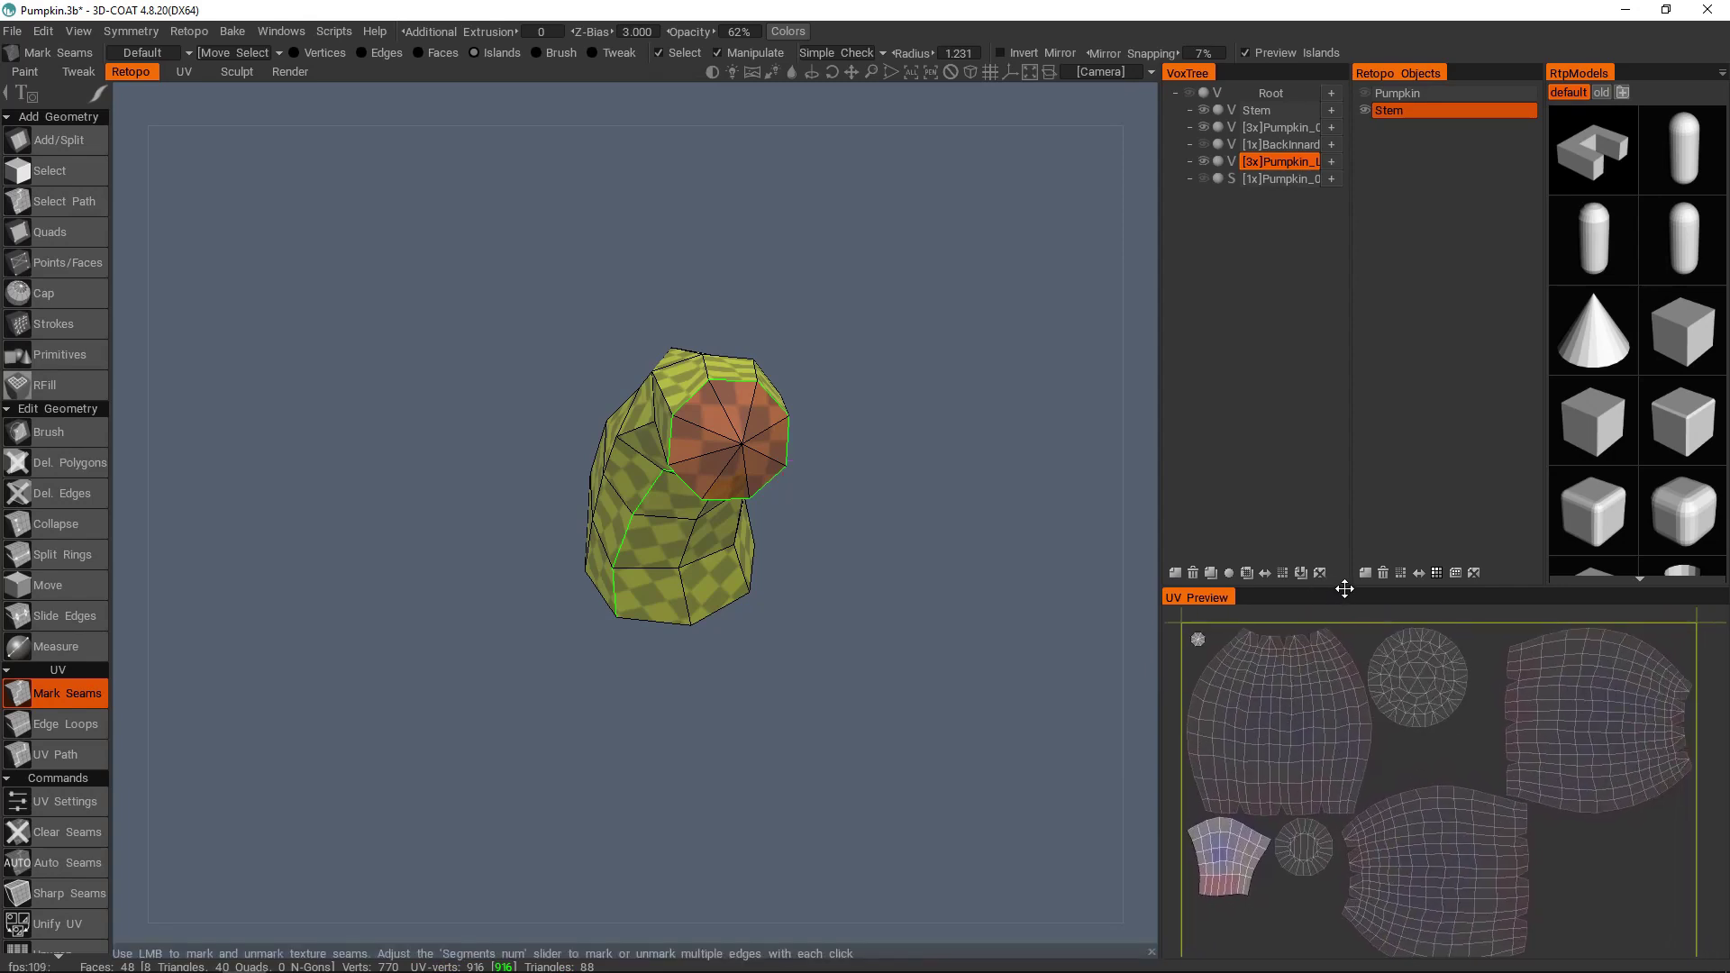
drag(1346, 585, 1339, 480)
- Inspect the stem's side and end-cap islands in the UV layout and the checker pattern on the stem
click(1225, 748)
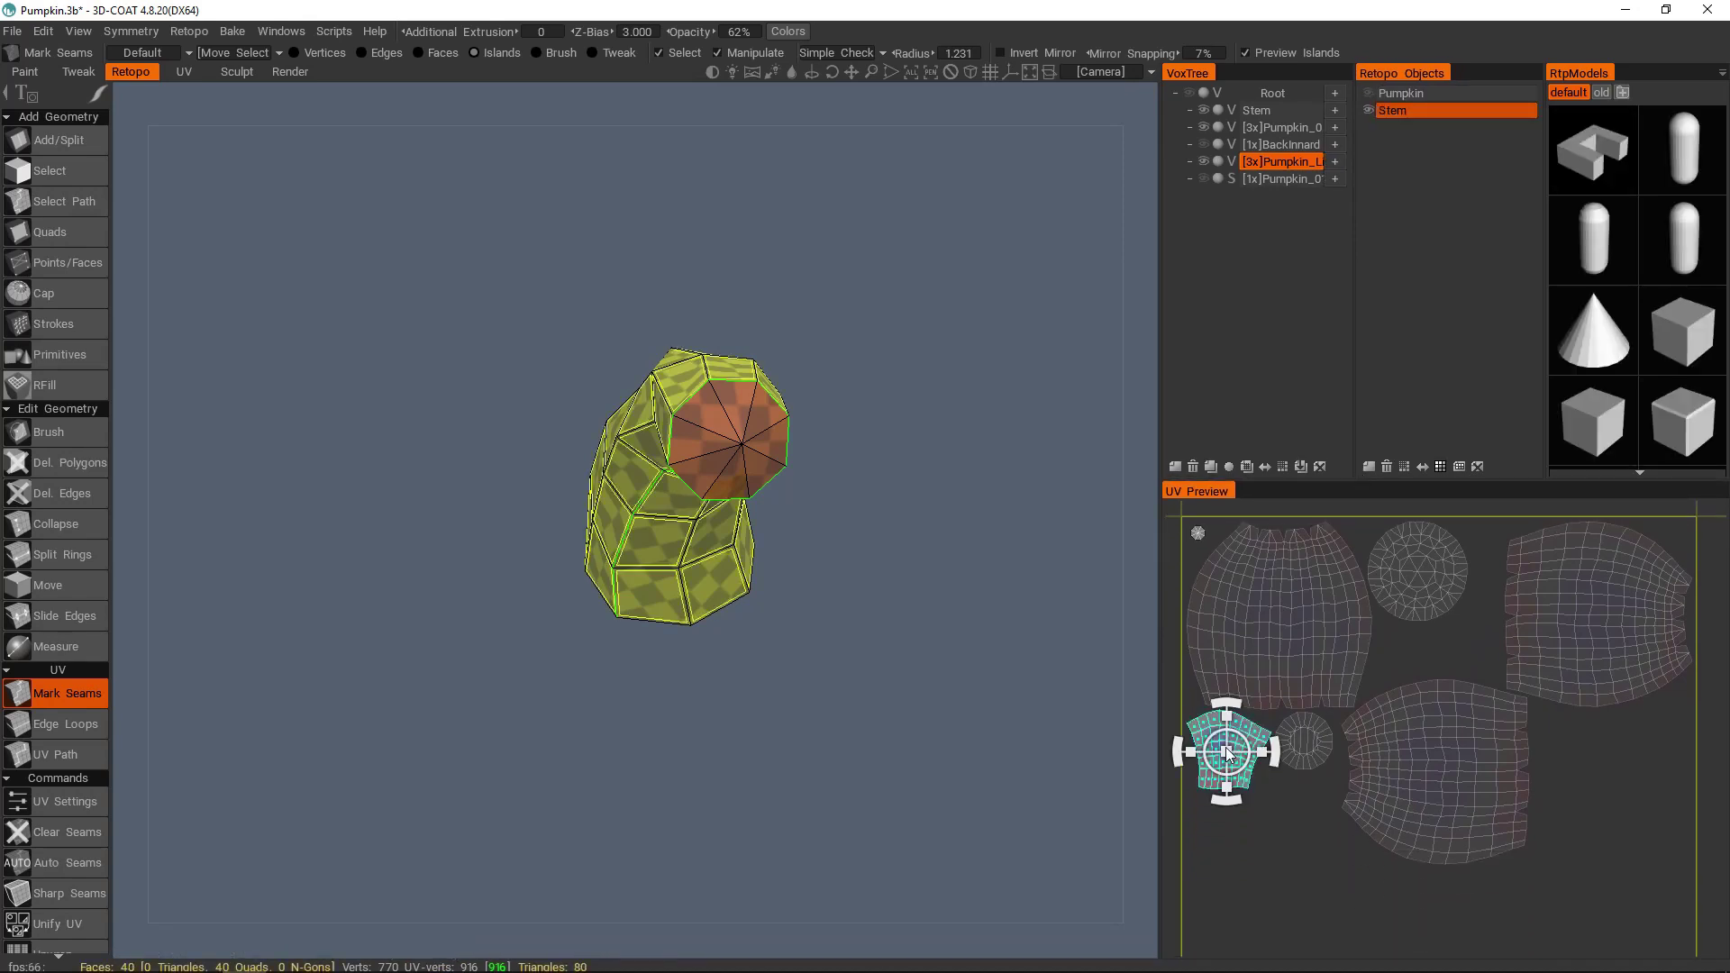
click(1198, 533)
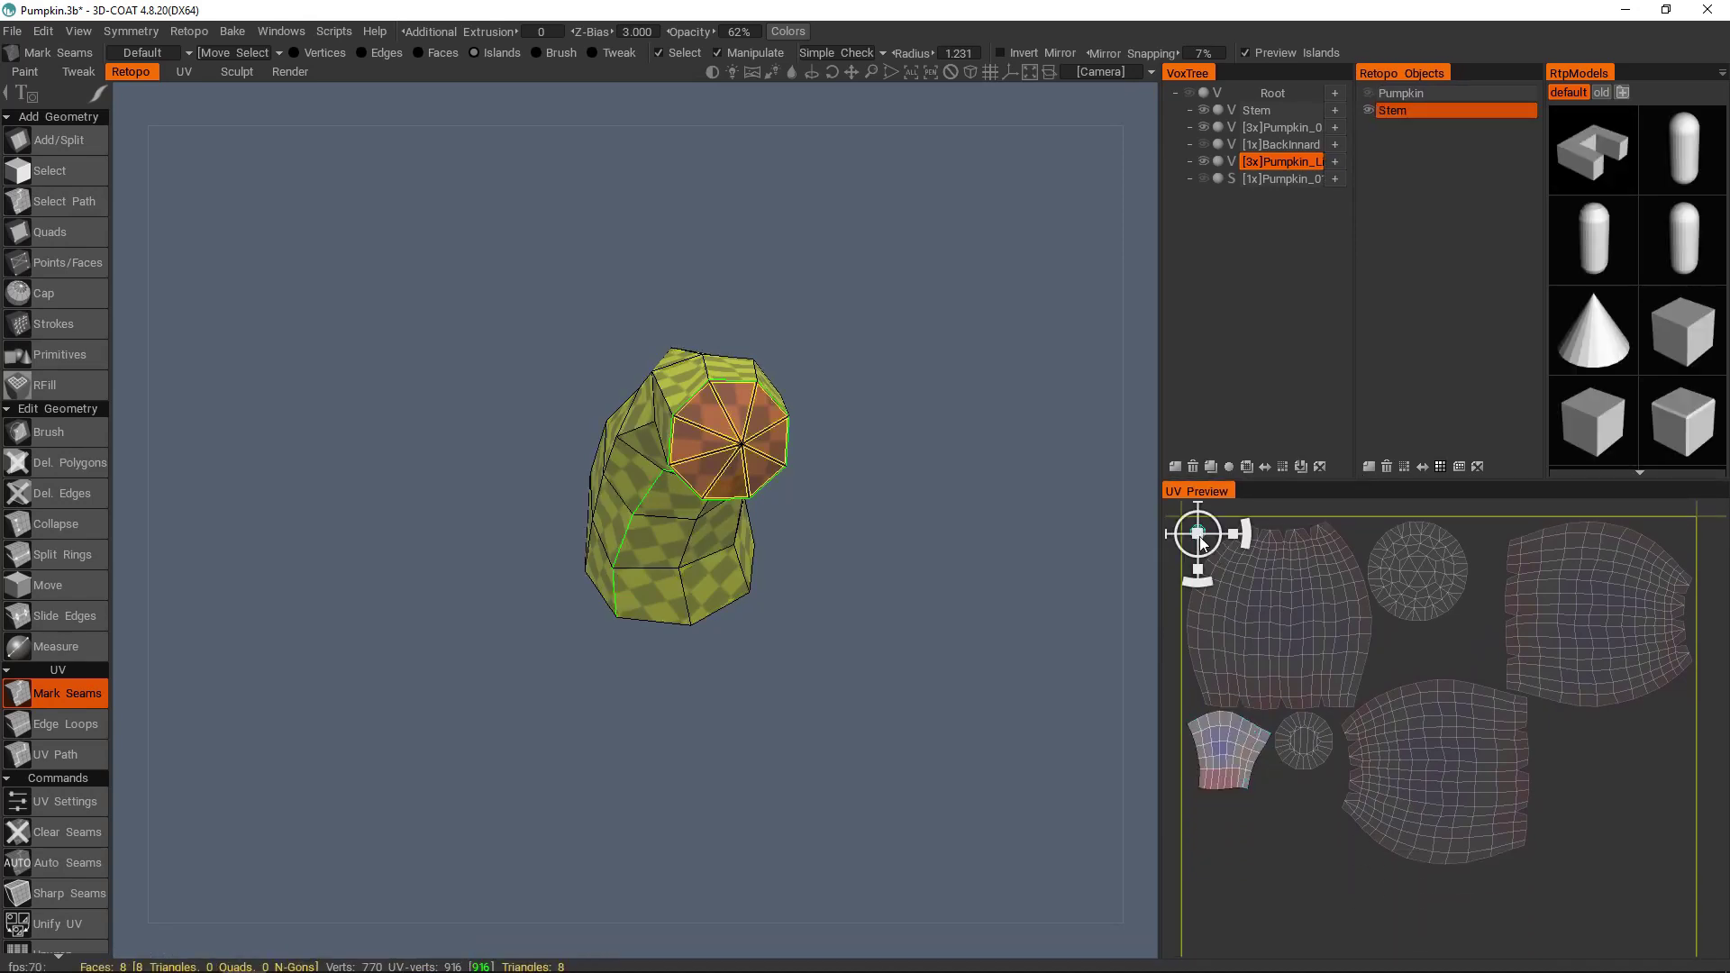
click(1219, 668)
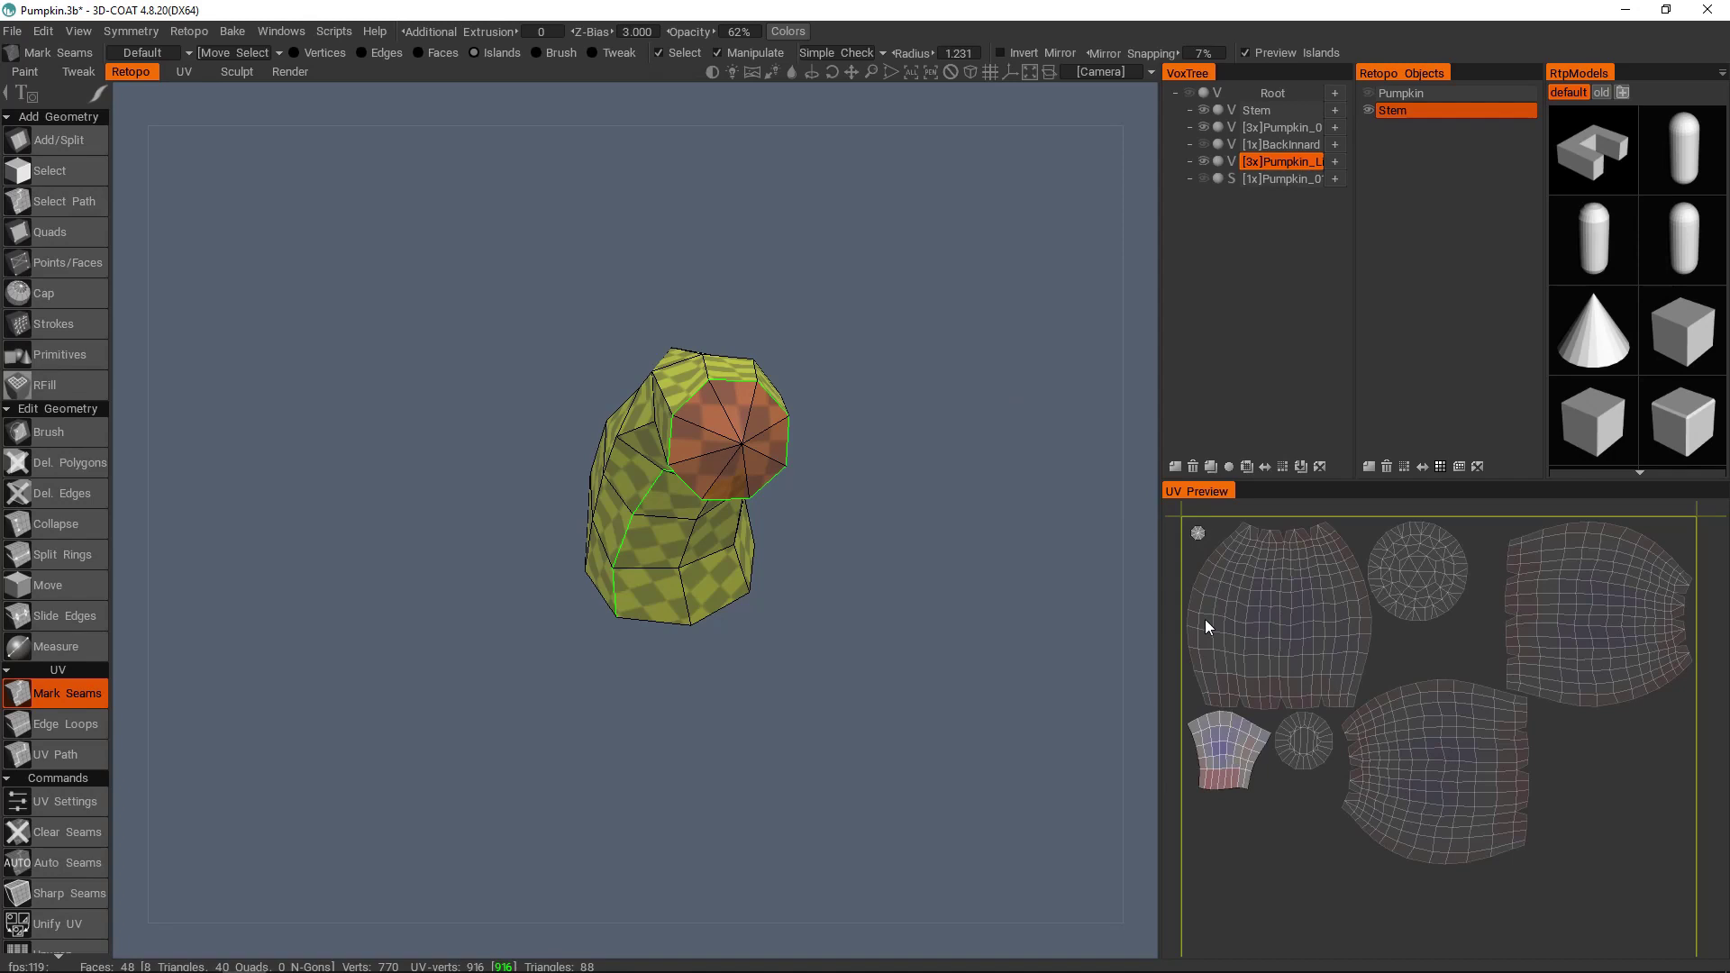
scroll(815, 473, up, 3)
alt+drag(816, 482, 870, 383)
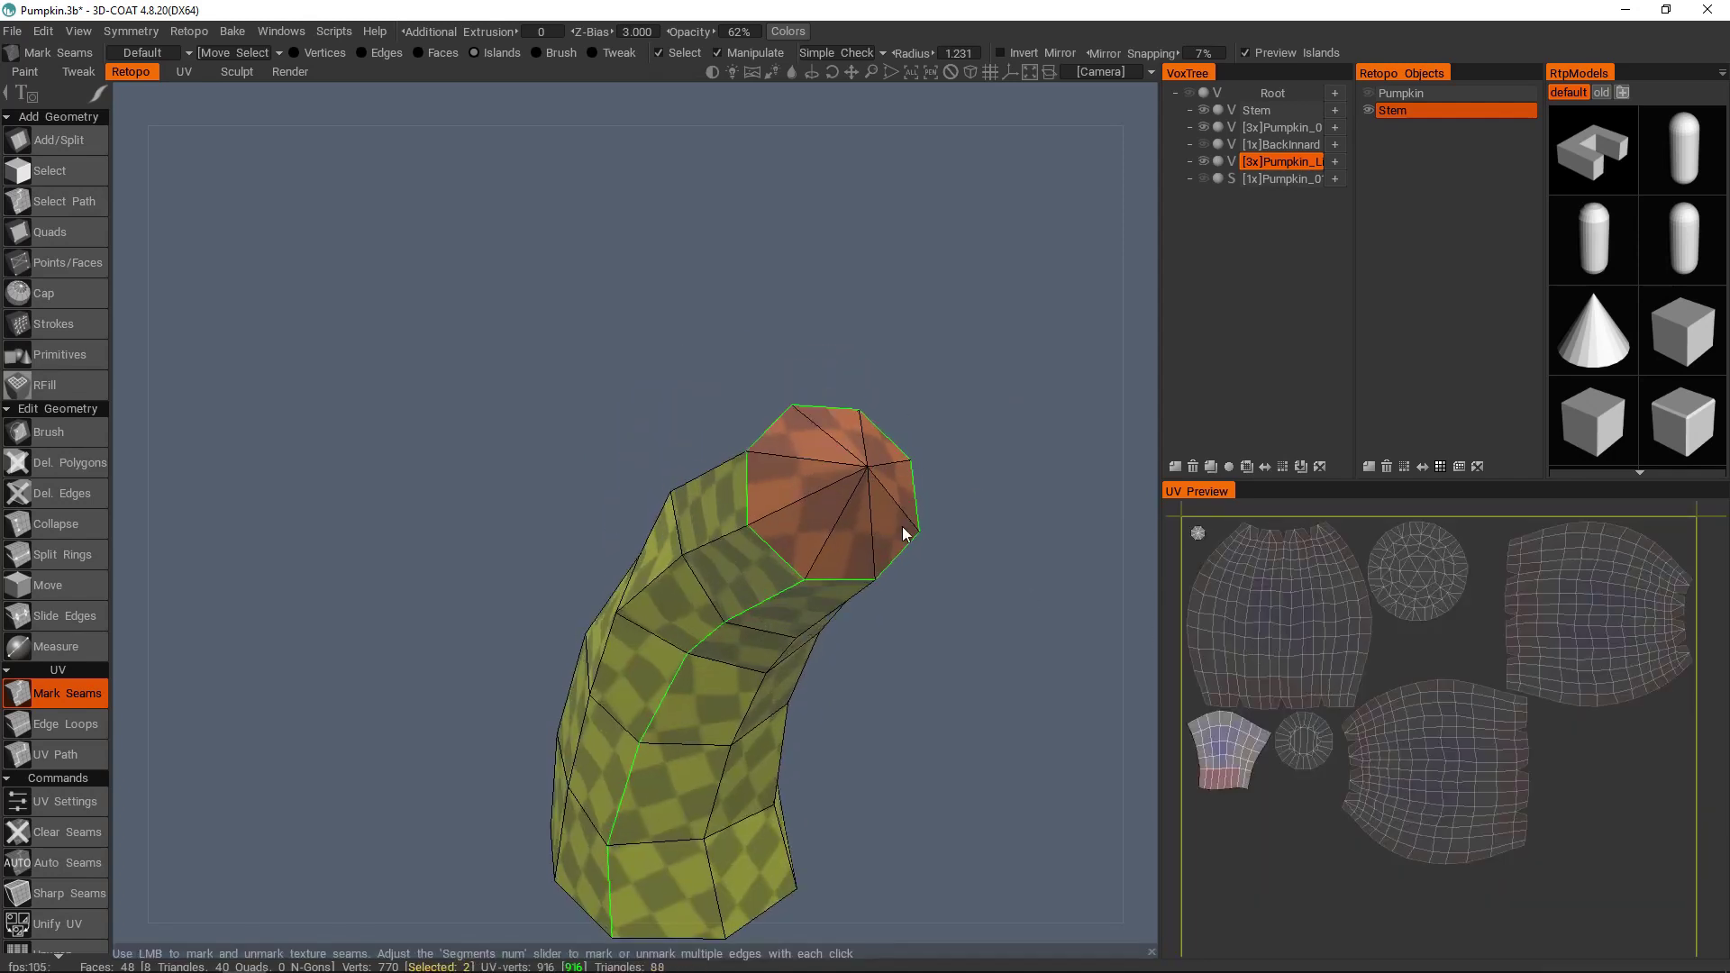
- Unmark one seam edge at the stem's tip to join the end cap to the side island, and unwrap the meshes again
drag(1016, 547, 910, 419)
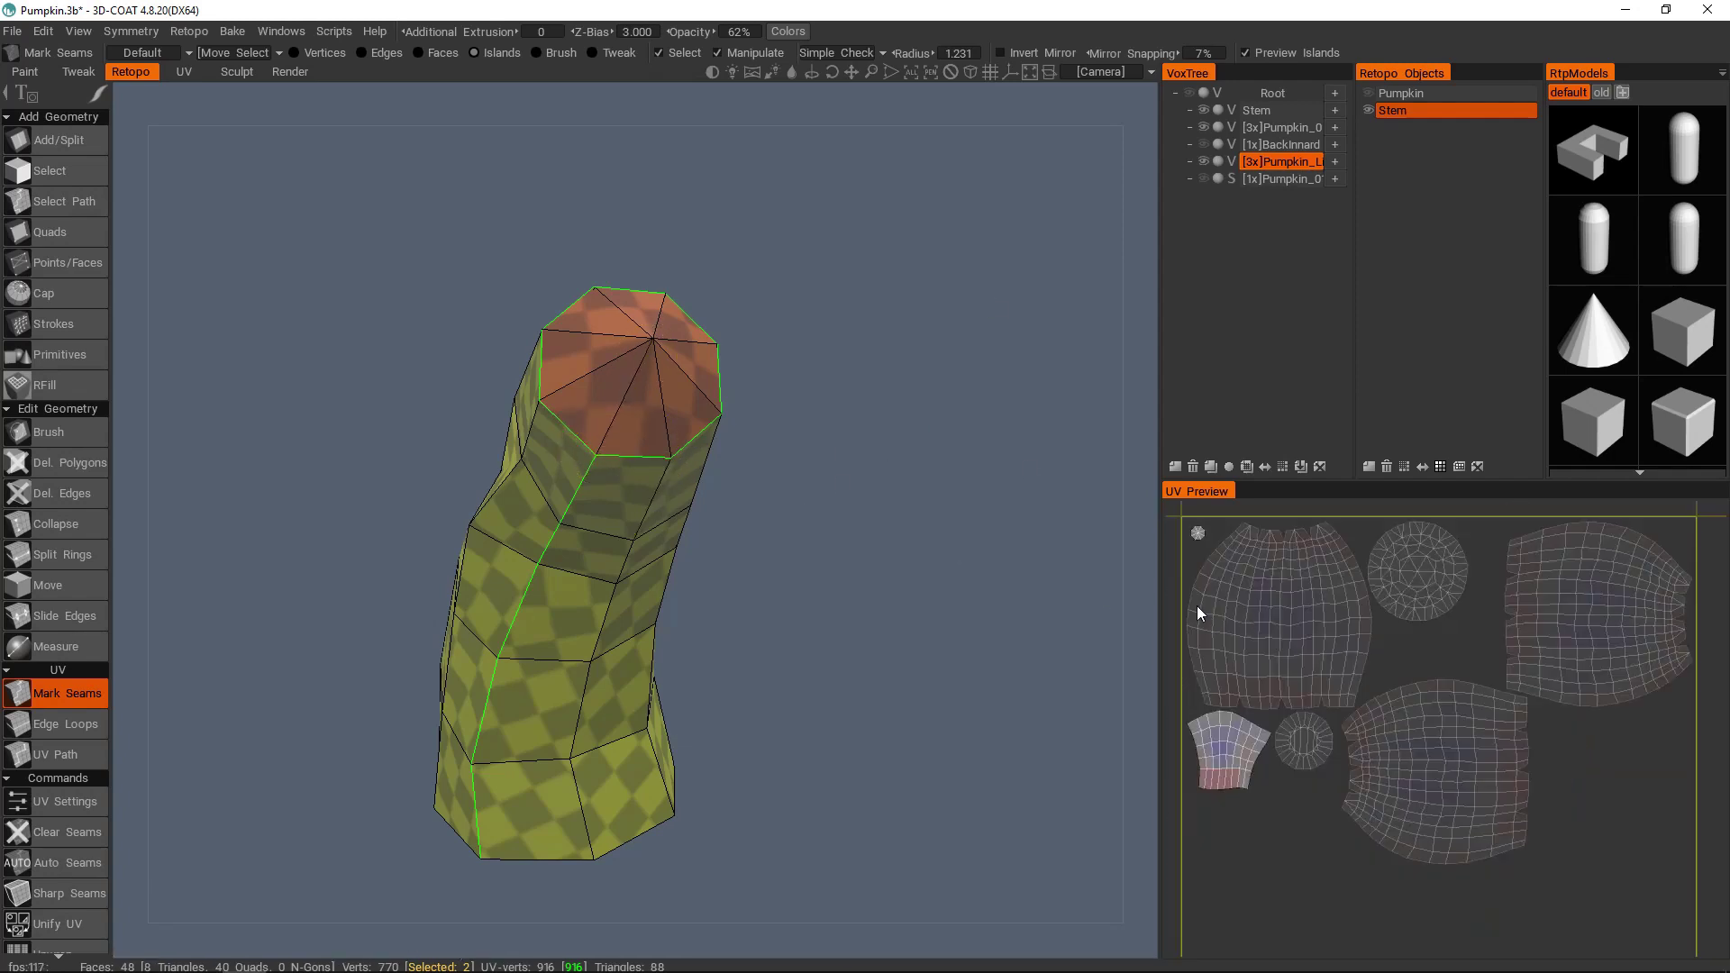
click(567, 428)
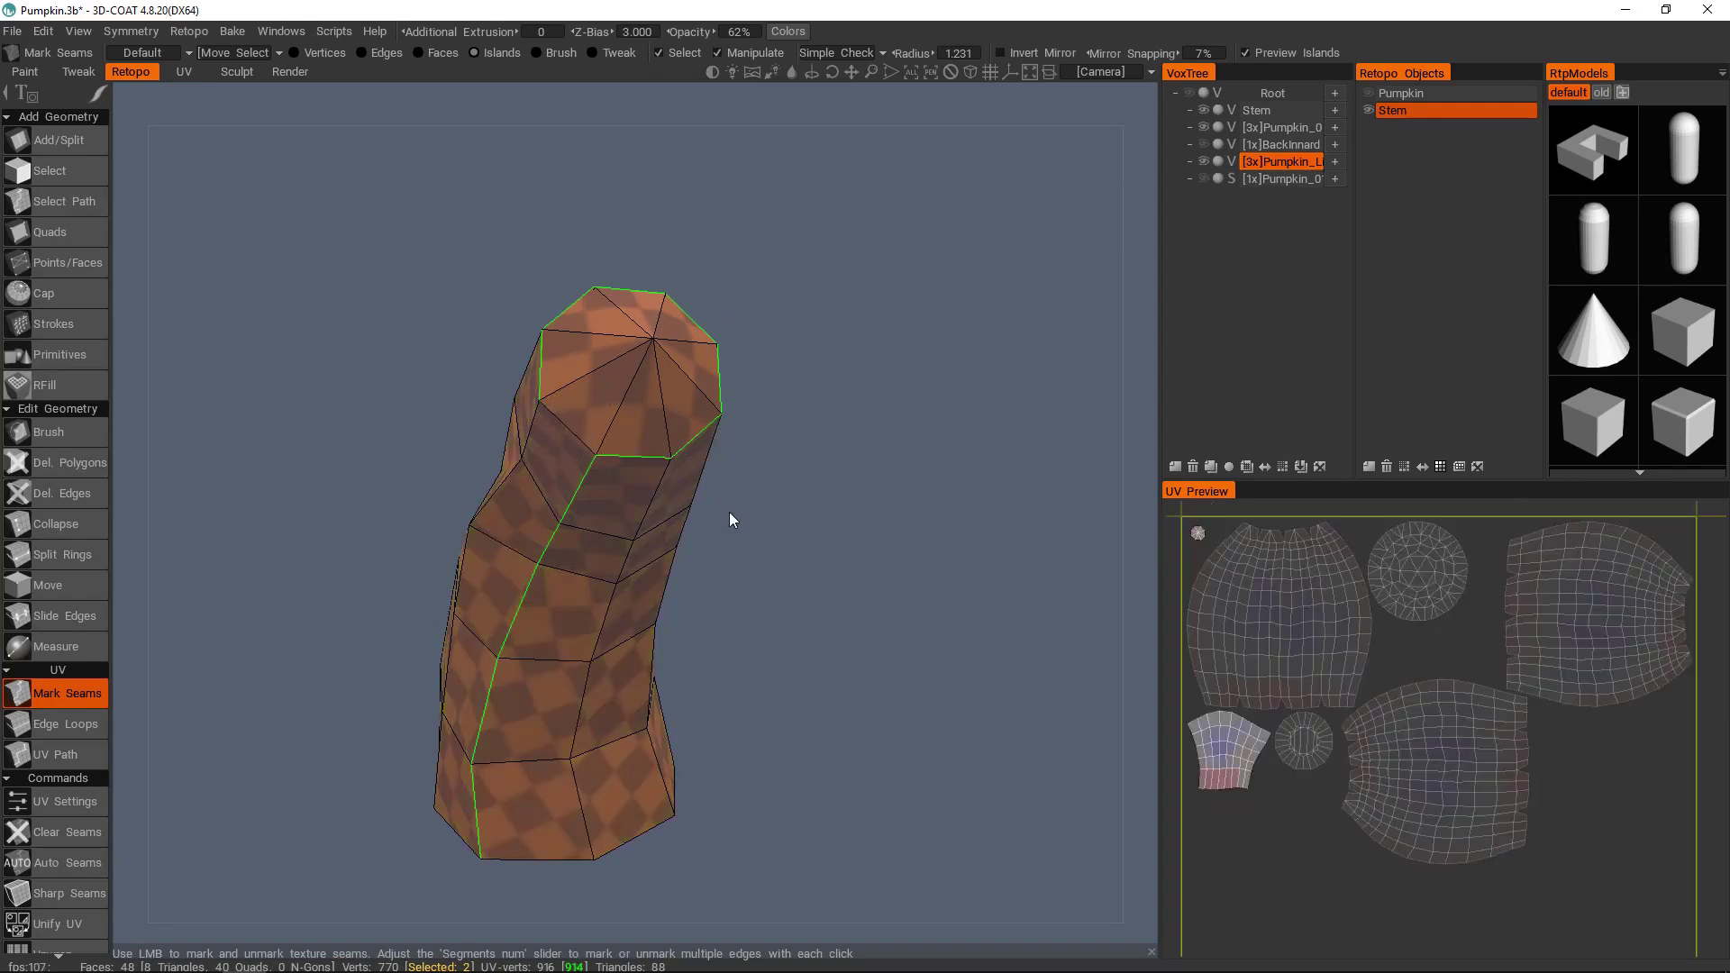
key(space)
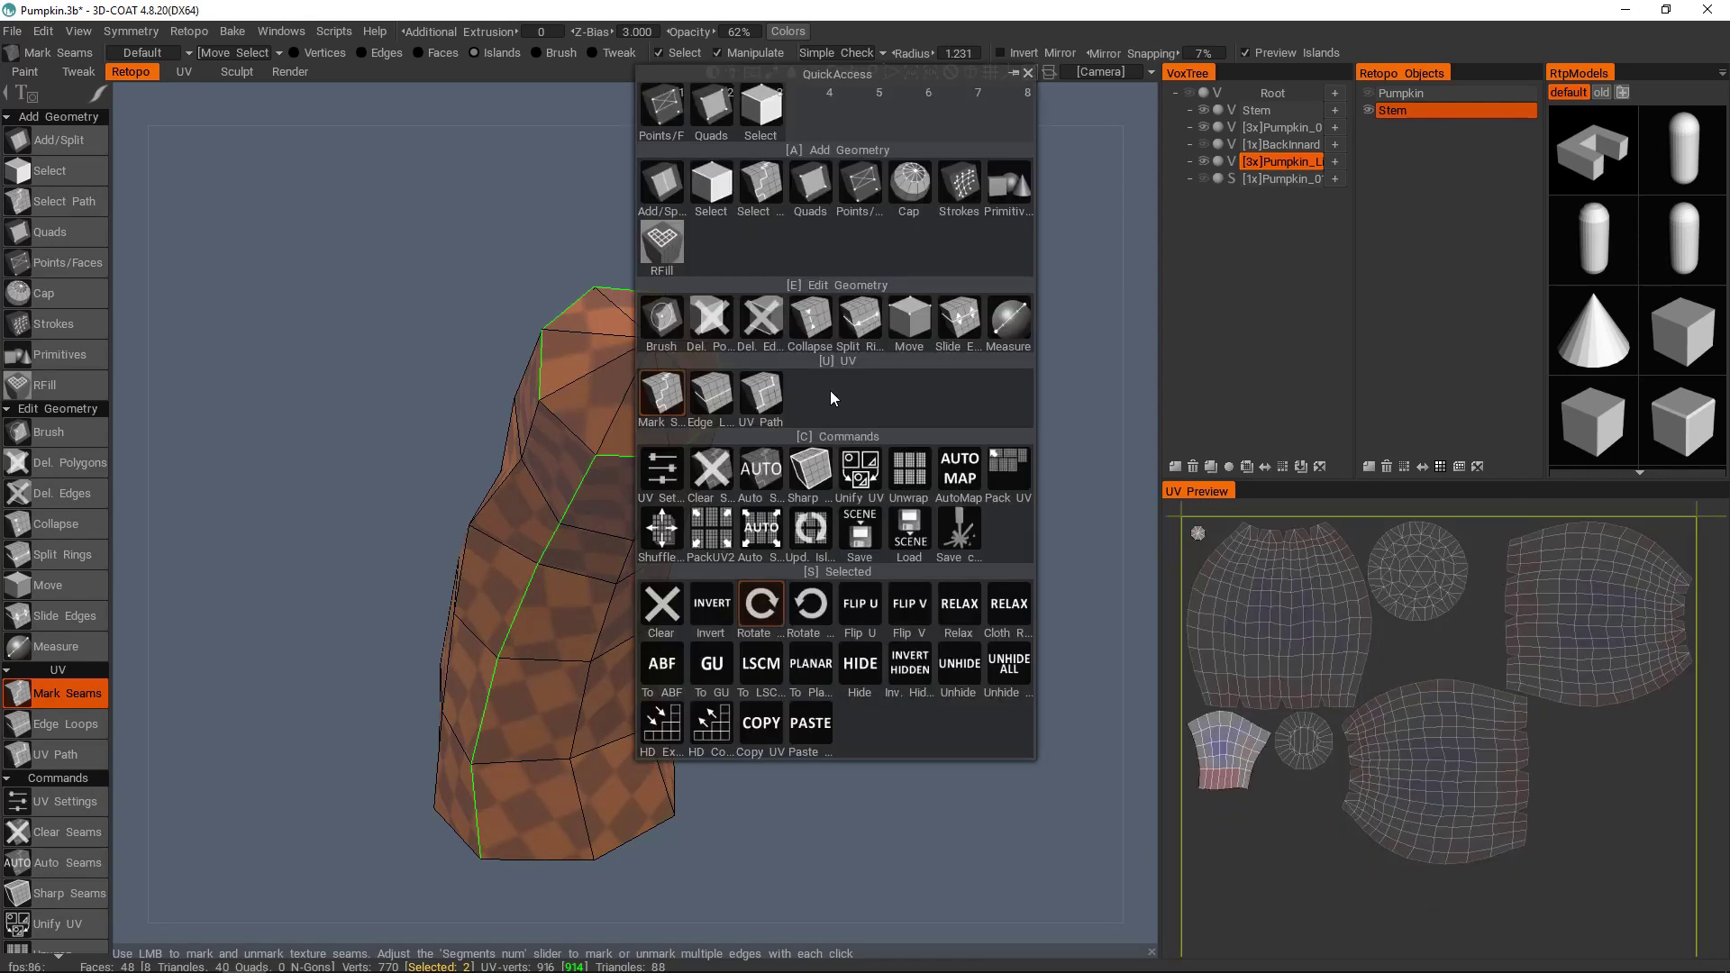
click(914, 482)
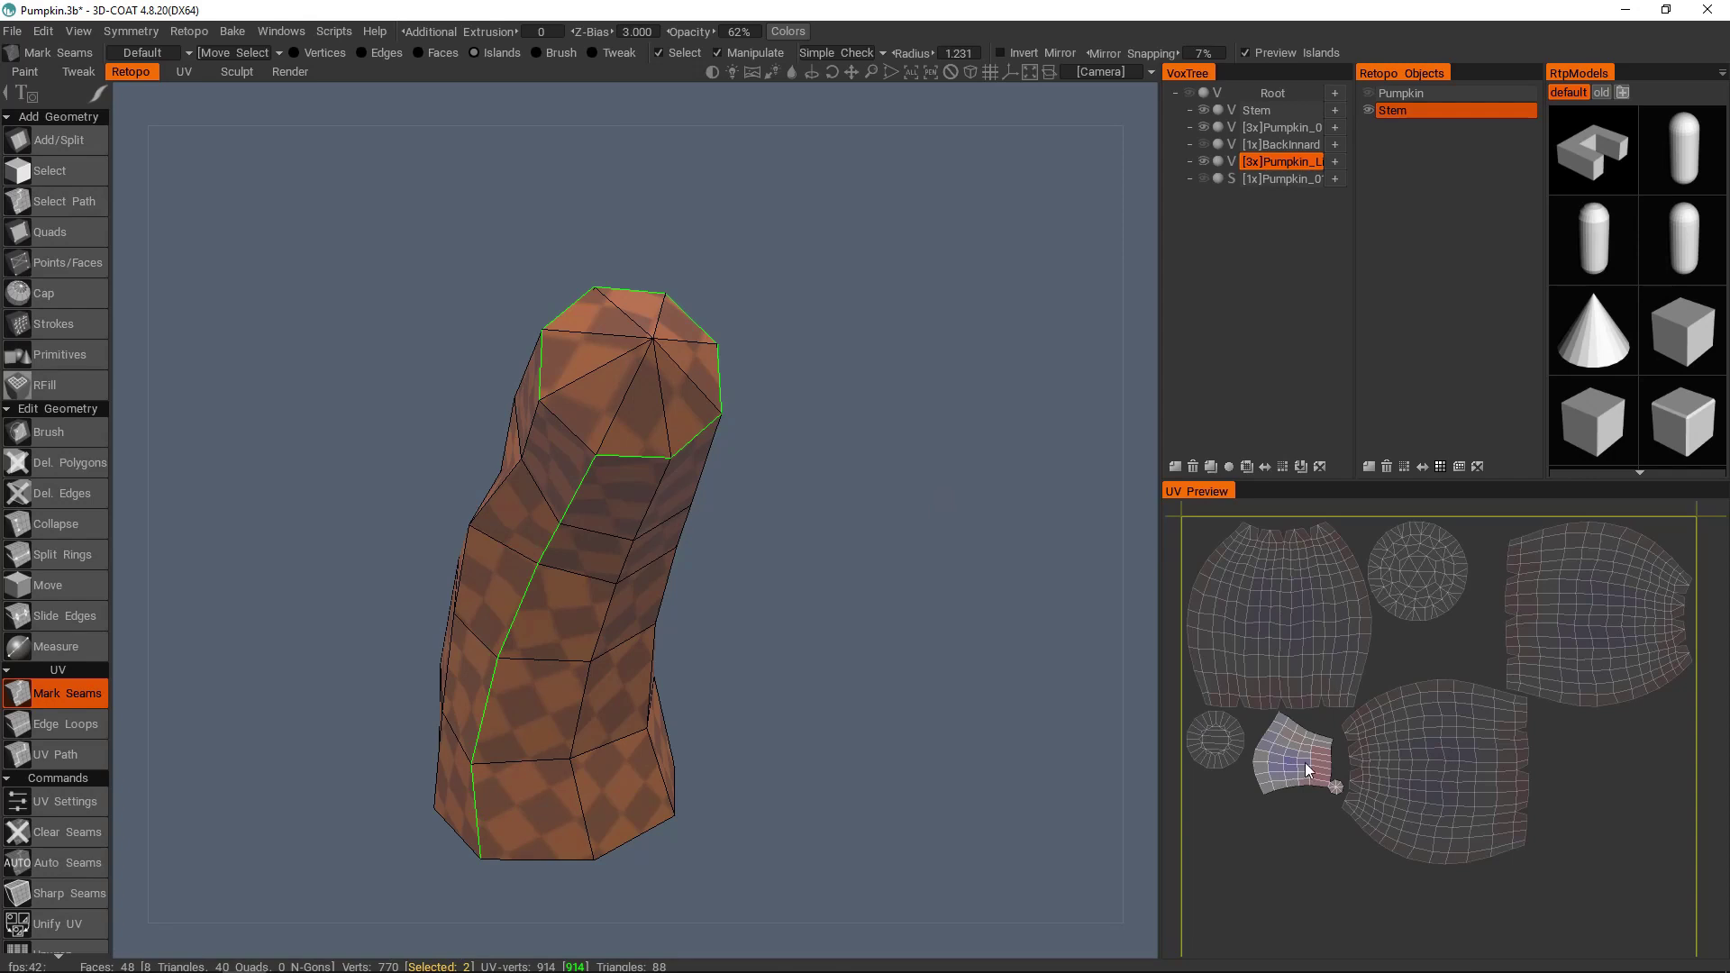
- Examine the stem's joined side and end-cap island and its checker pattern from several angles
alt+middle_drag(681, 408, 757, 432)
alt+right_drag(757, 433, 731, 441)
alt+drag(732, 442, 765, 433)
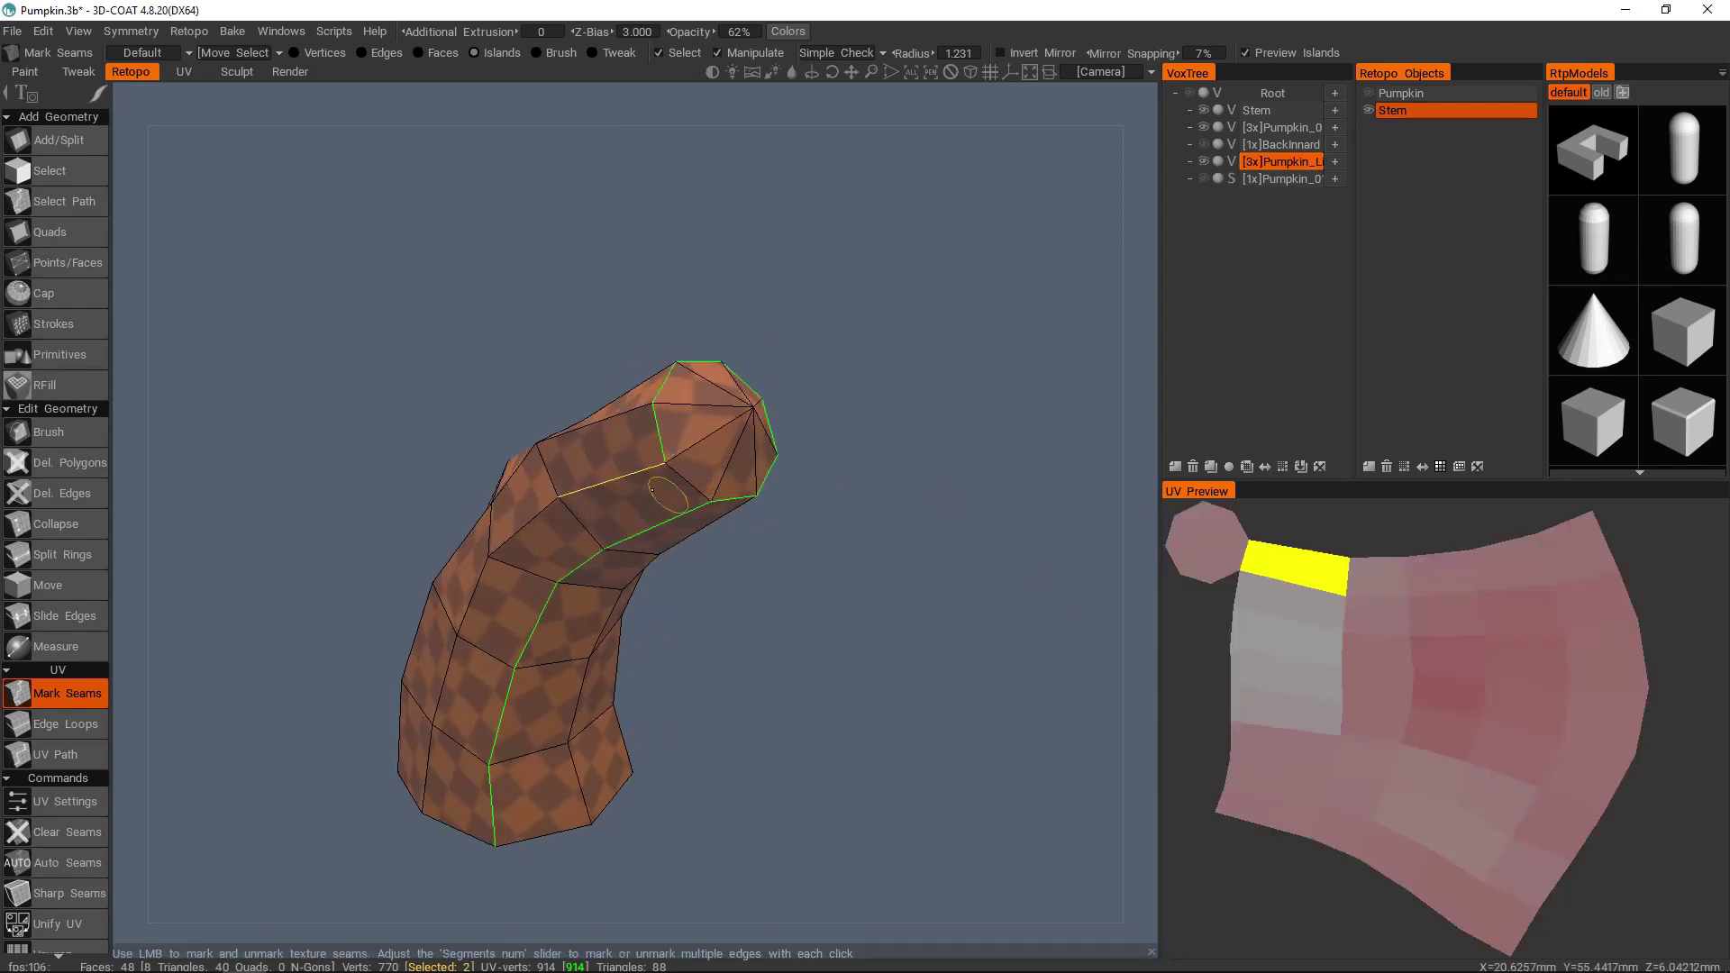
alt+right_drag(668, 494, 602, 528)
alt+drag(721, 534, 568, 530)
alt+right_drag(1461, 675, 1466, 667)
alt+middle_drag(1469, 672, 1478, 679)
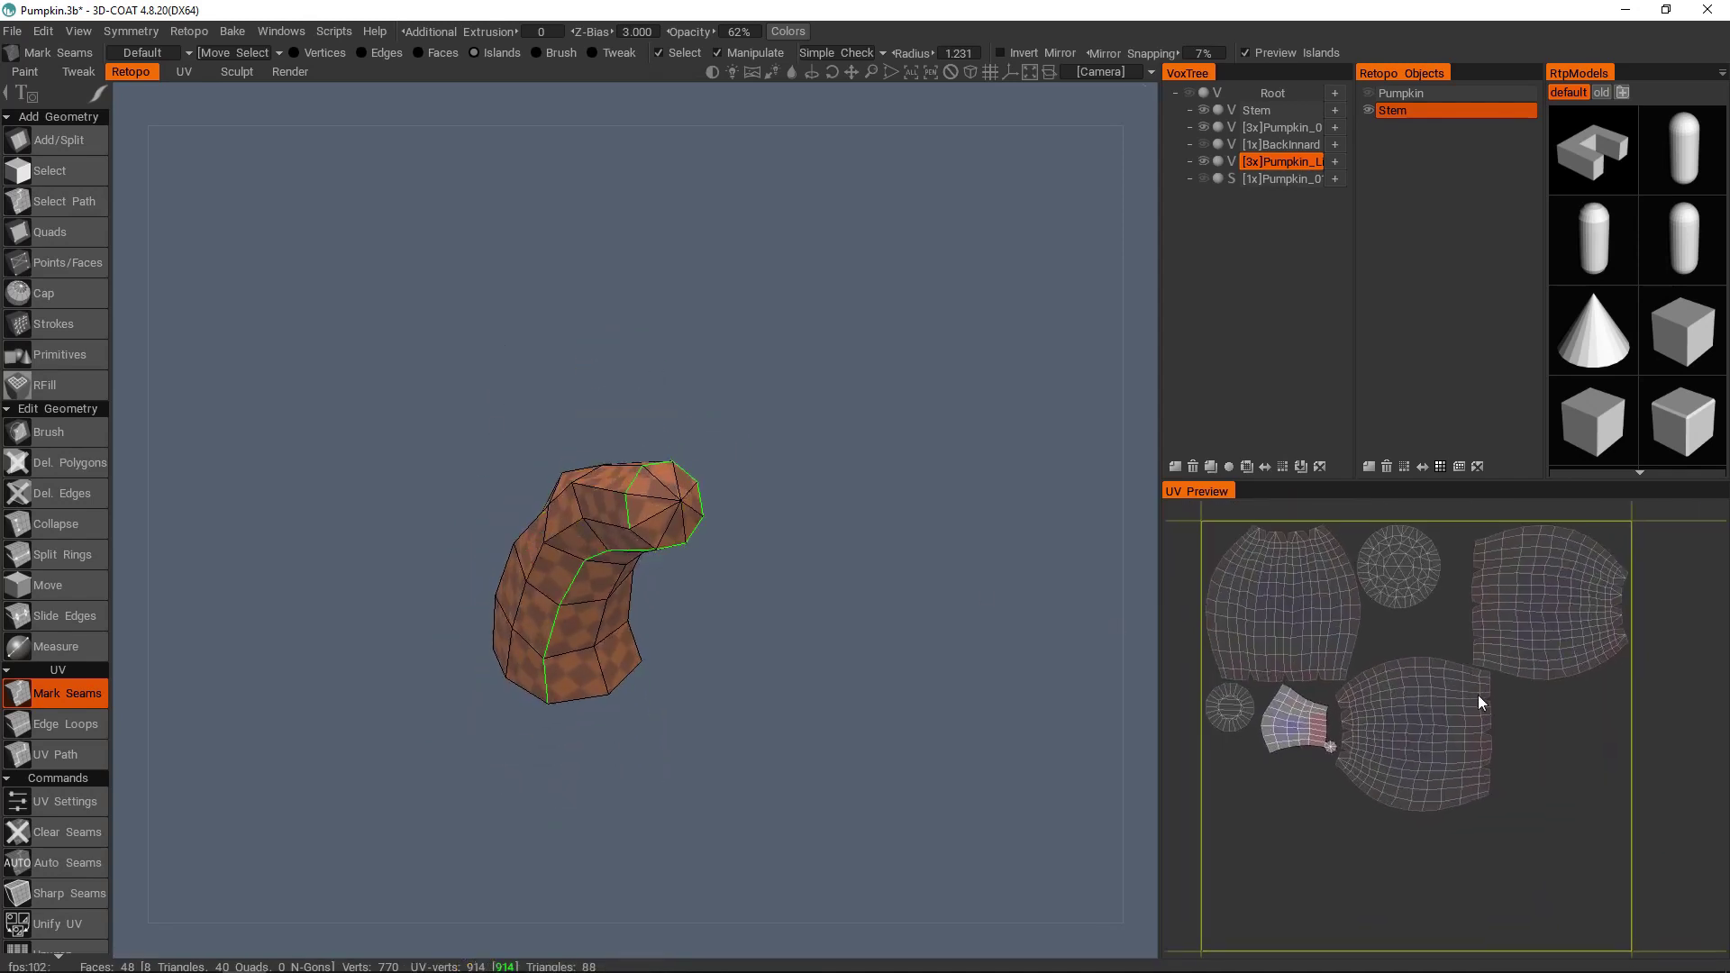
- Repack the pumpkin and stem UV islands automatically inside the UV square
key(space)
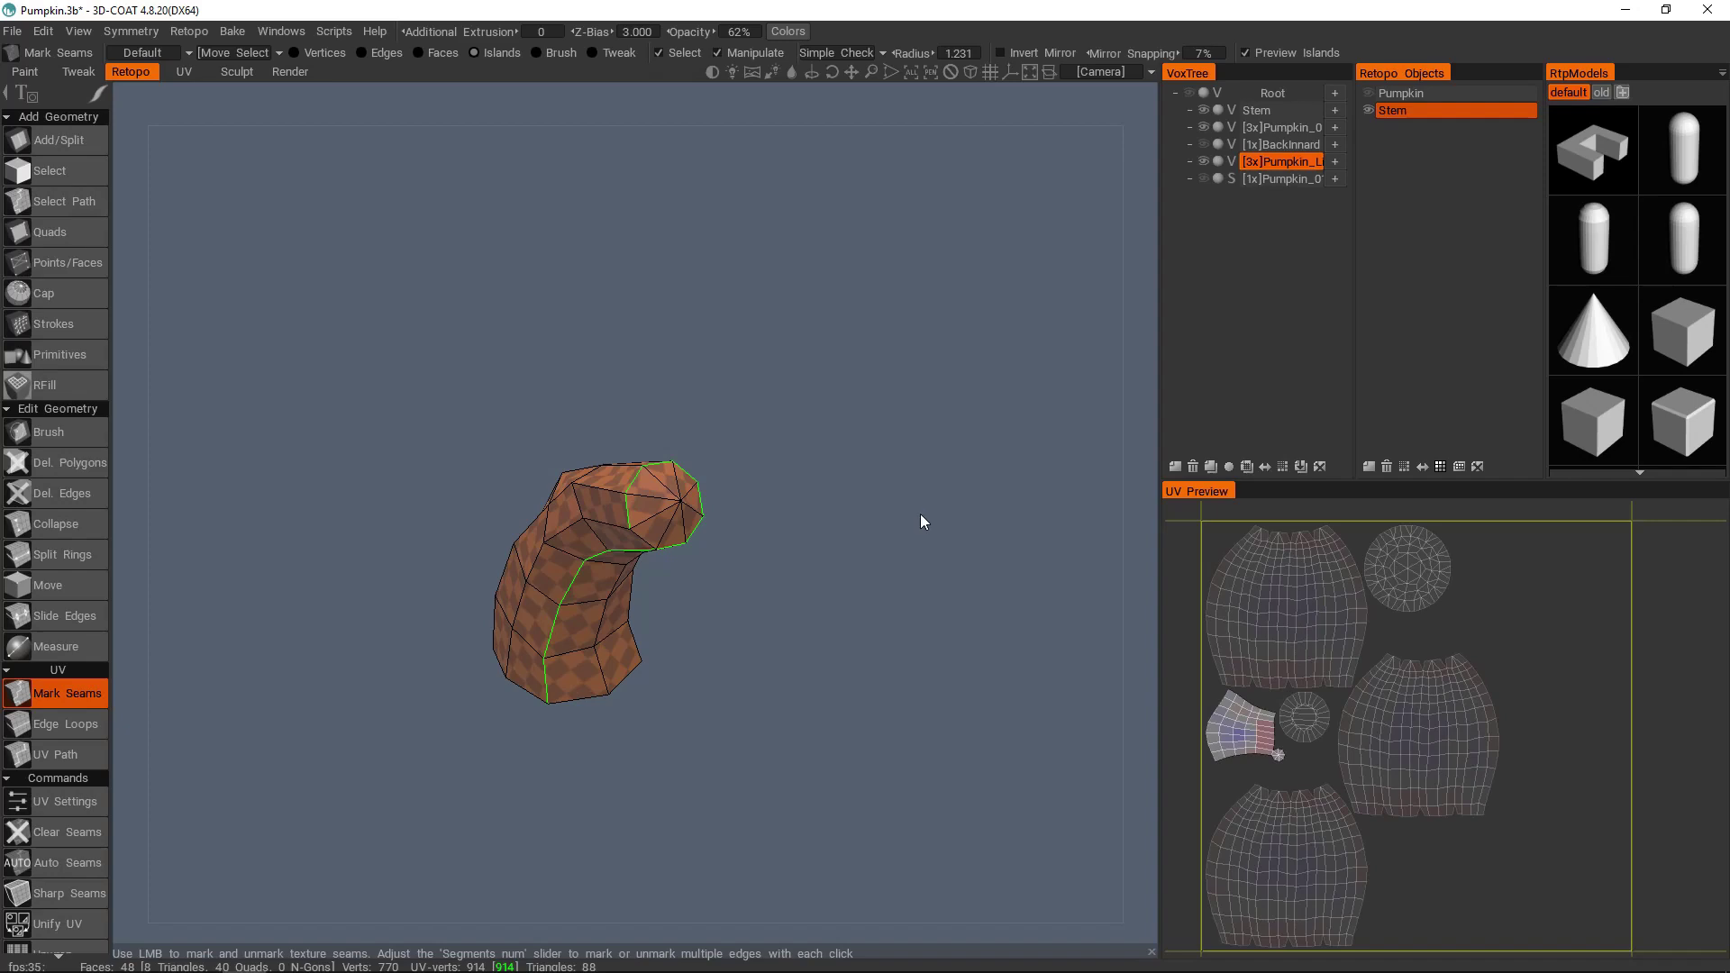
key(space)
click(1092, 575)
key(space)
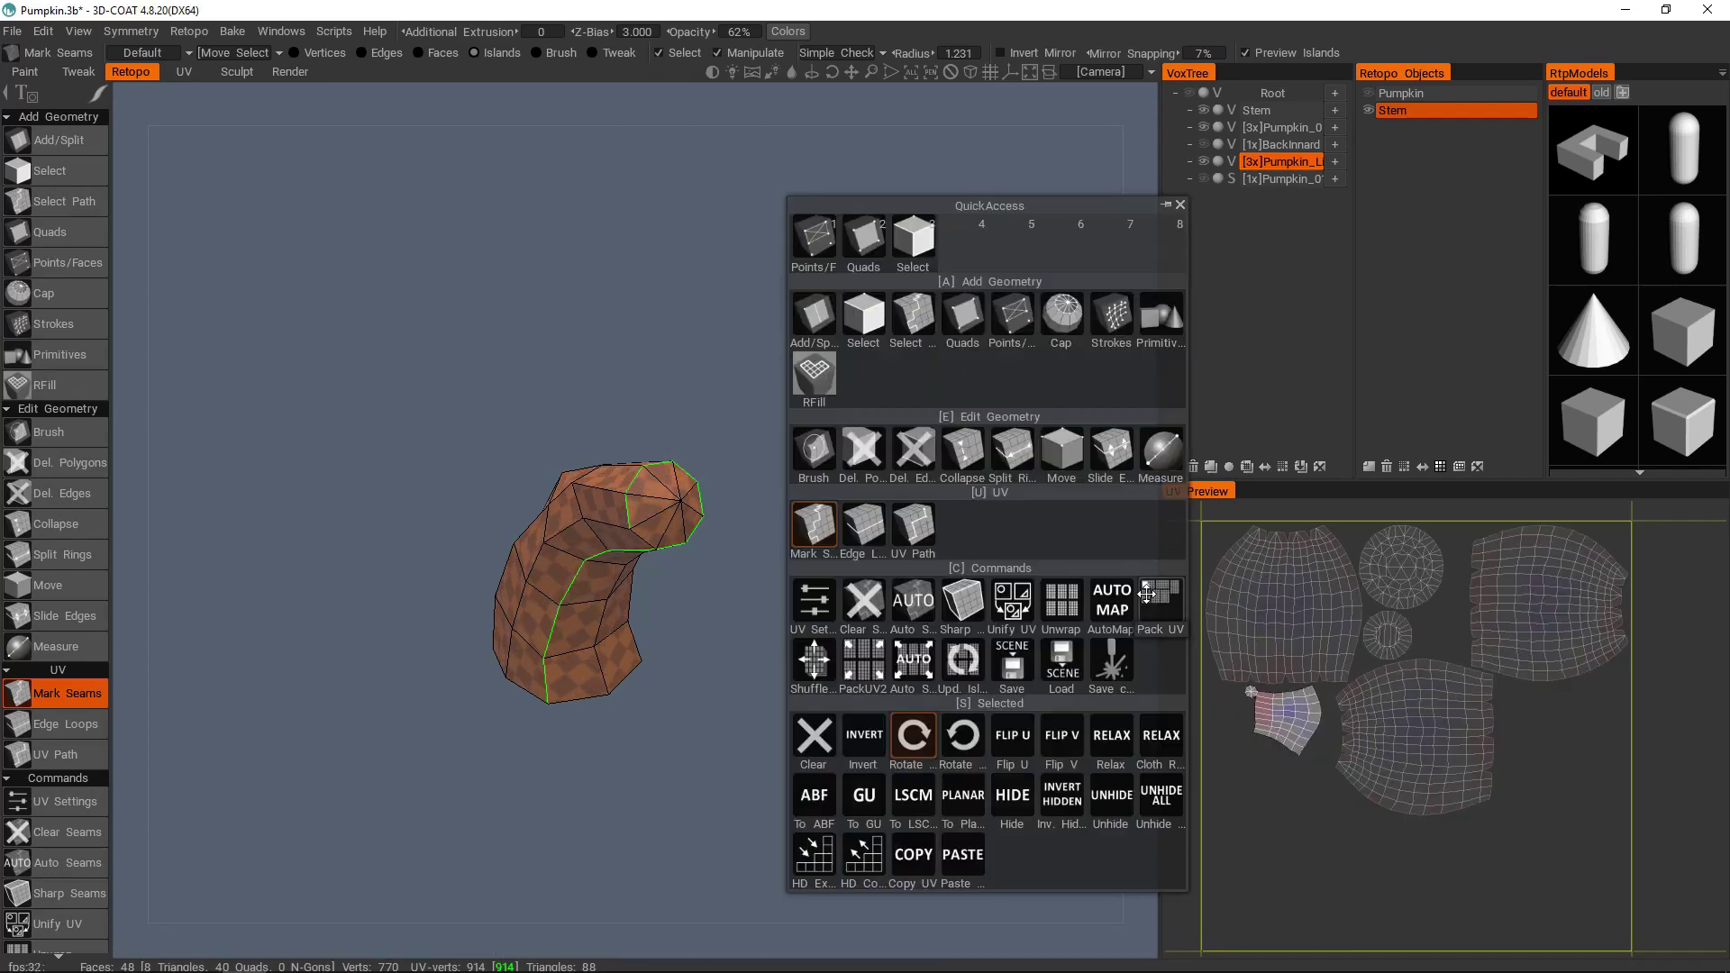
click(1146, 593)
- Move the stem's UV island to the upper-right corner of the UV square and show the Pumpkin retopo object
drag(1275, 712, 1219, 688)
drag(1252, 716, 1563, 566)
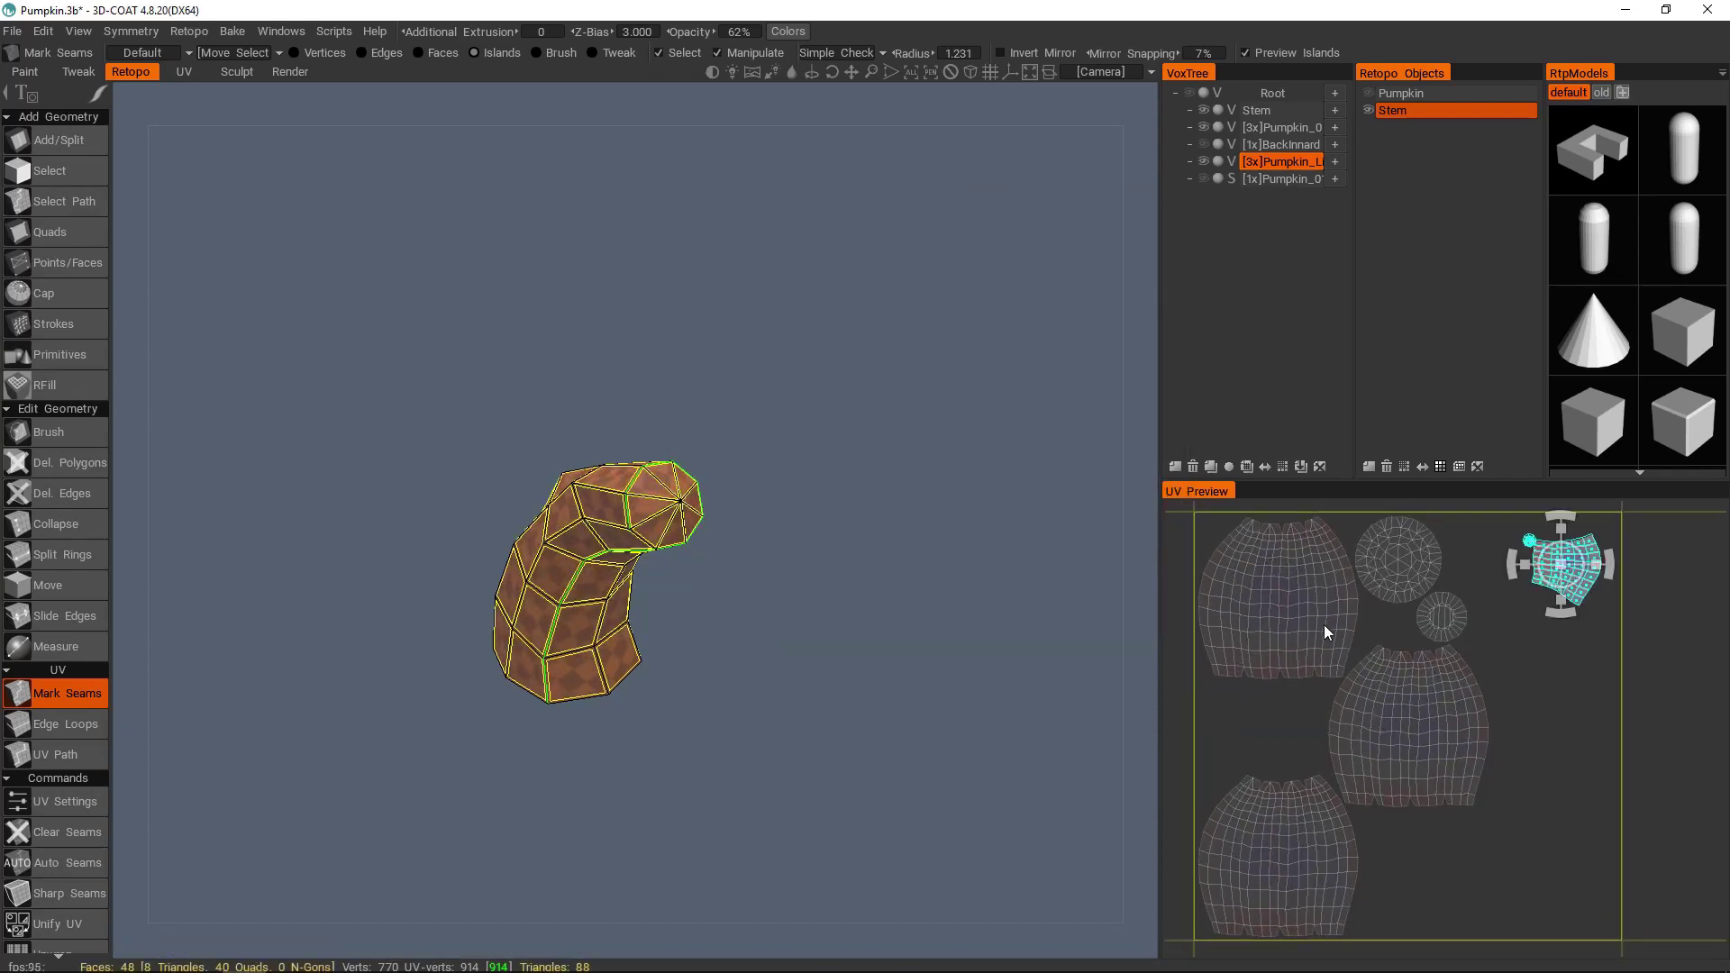
drag(1406, 855, 1280, 594)
scroll(1415, 662, down, 2)
click(1417, 721)
key(ctrl+a)
click(1369, 93)
- Place two of the pumpkin's side islands next to each other along the lower edge of the UV square
middle_drag(1394, 705, 1381, 672)
drag(1381, 672, 1383, 669)
middle_drag(1460, 671, 1511, 605)
key(Escape)
click(1371, 708)
drag(1427, 610, 1497, 683)
click(1323, 735)
drag(1311, 739, 1337, 668)
middle_drag(1337, 668, 1285, 732)
click(1446, 747)
drag(1446, 745, 1440, 732)
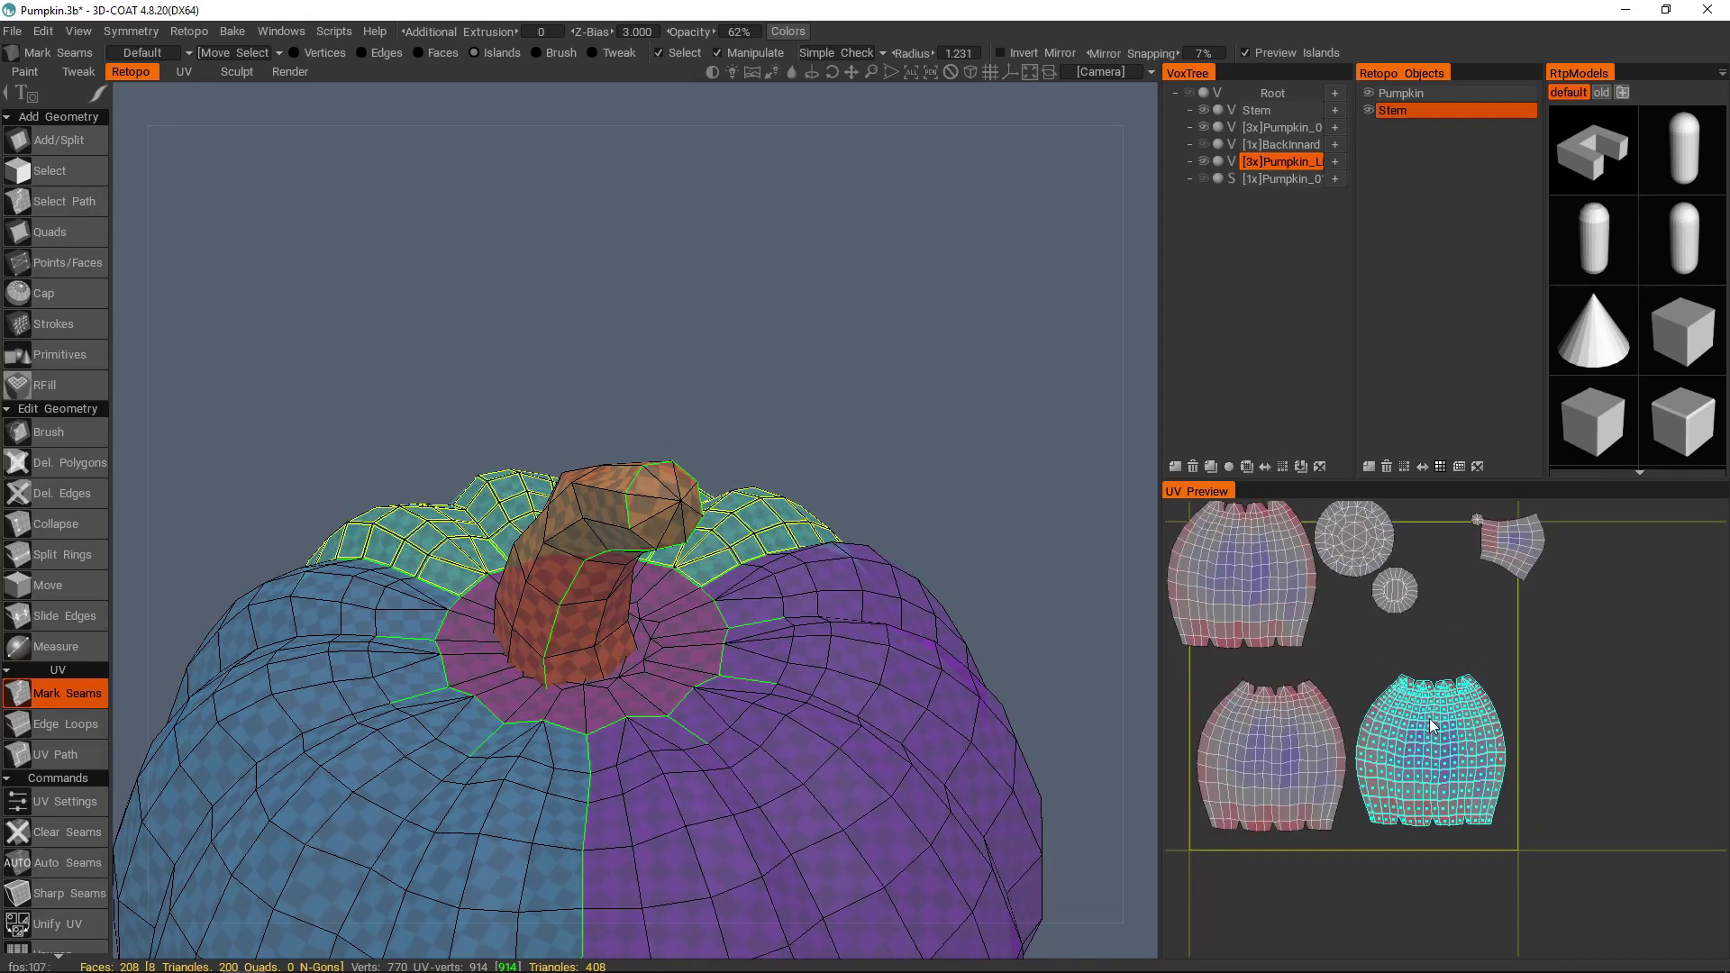
- Move the pumpkin's larger disc island over to the stem island and bring the remaining side island inside the UV square
middle_drag(1442, 732, 1450, 810)
click(1395, 614)
drag(1382, 606, 1548, 670)
click(1274, 636)
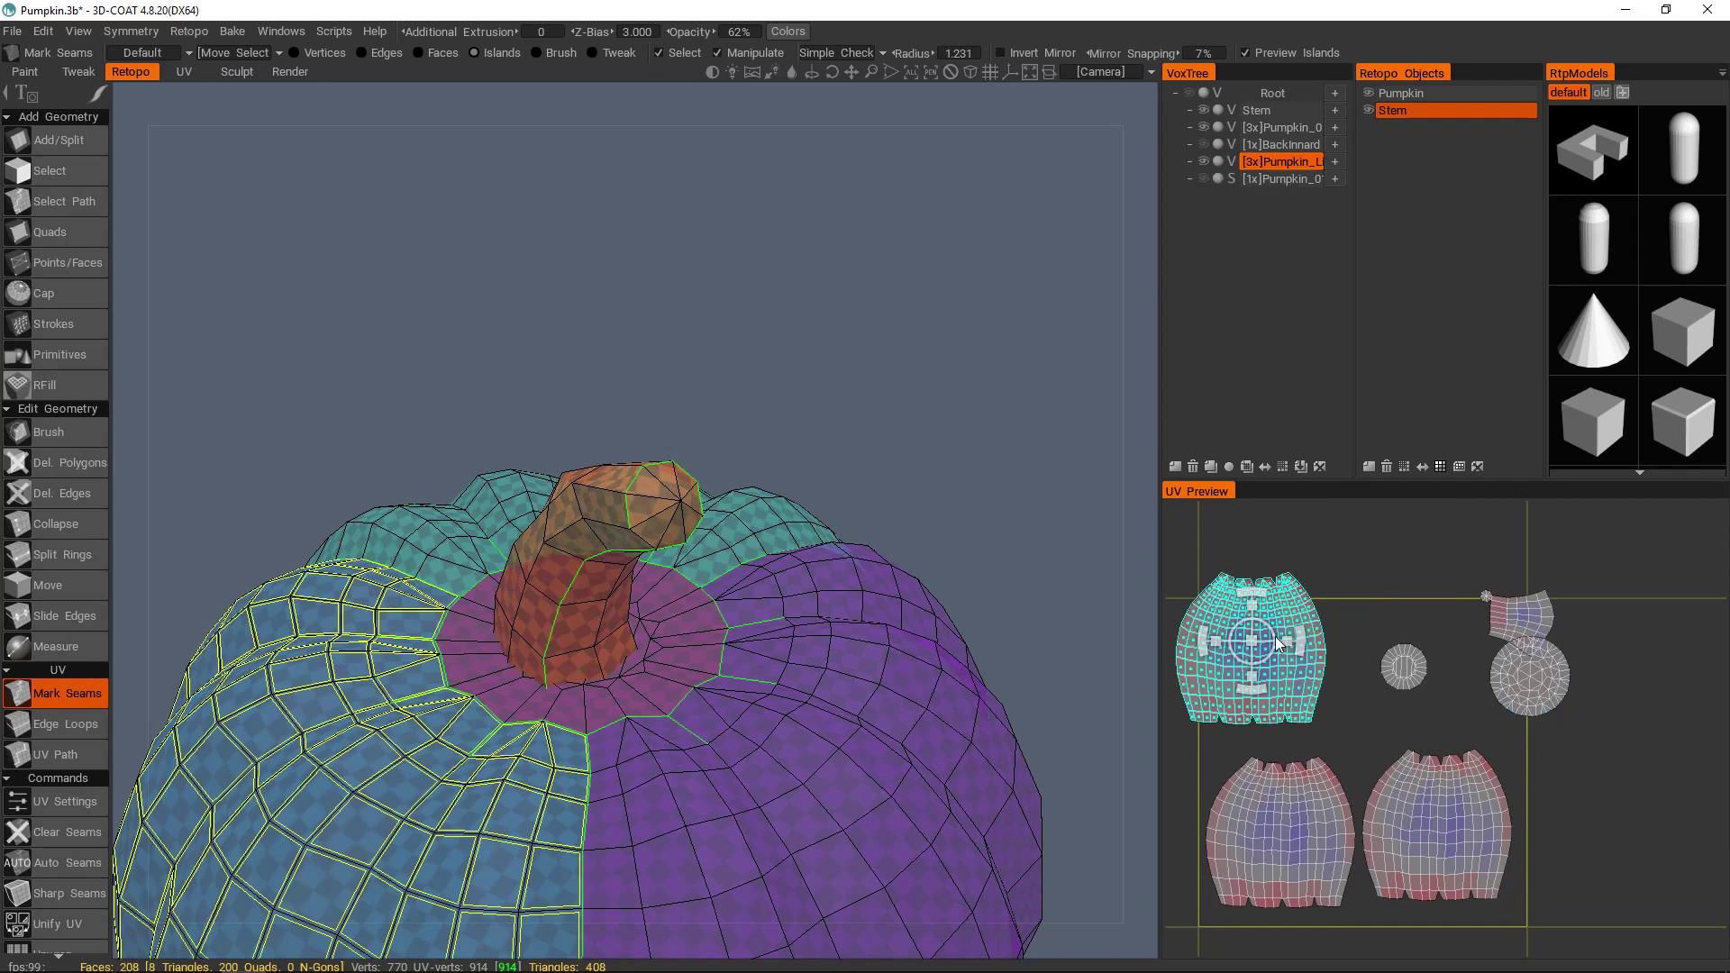
drag(1274, 636, 1301, 661)
- Fine-tune the spacing between the pumpkin's three side islands so they sit evenly within the UV square
click(1284, 766)
scroll(1441, 645, up, 5)
drag(1391, 628, 1391, 645)
middle_drag(1461, 725, 1266, 744)
click(1541, 692)
middle_drag(1540, 692, 1439, 676)
drag(1395, 617, 1403, 645)
middle_drag(1404, 645, 1412, 863)
scroll(1456, 705, down, 3)
middle_drag(1469, 690, 1614, 782)
click(1369, 699)
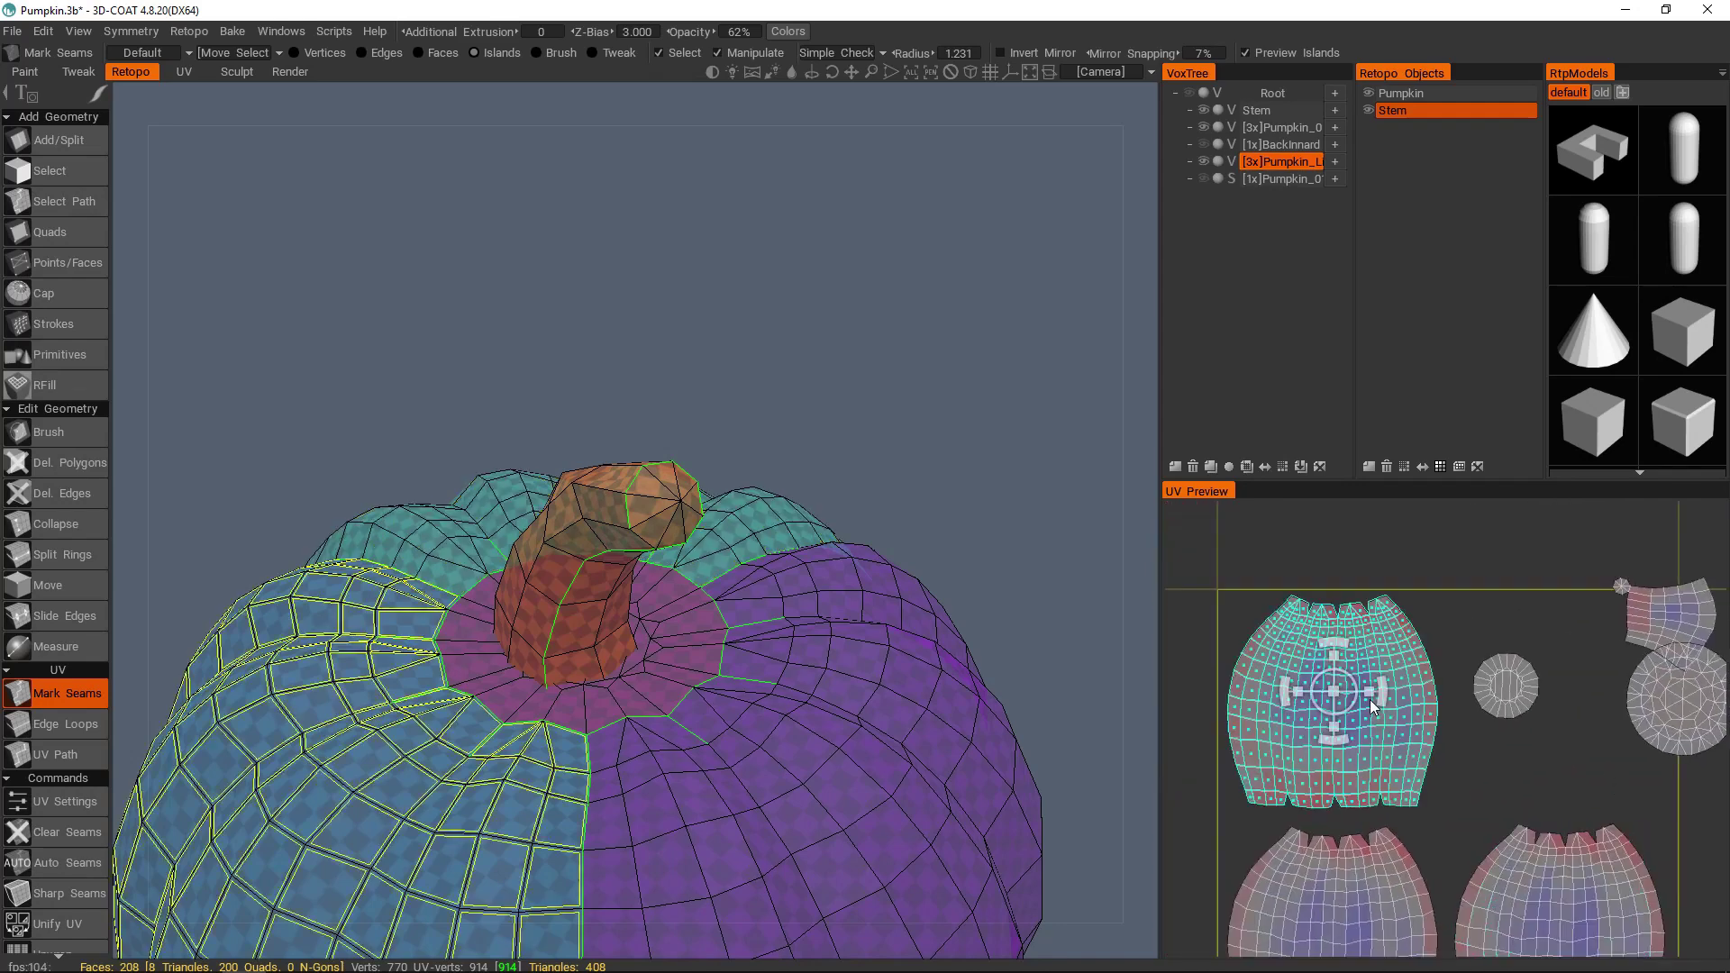
- Arrange the two disc islands and the stem island in the free upper-right quarter of the UV square without overlaps
click(1506, 685)
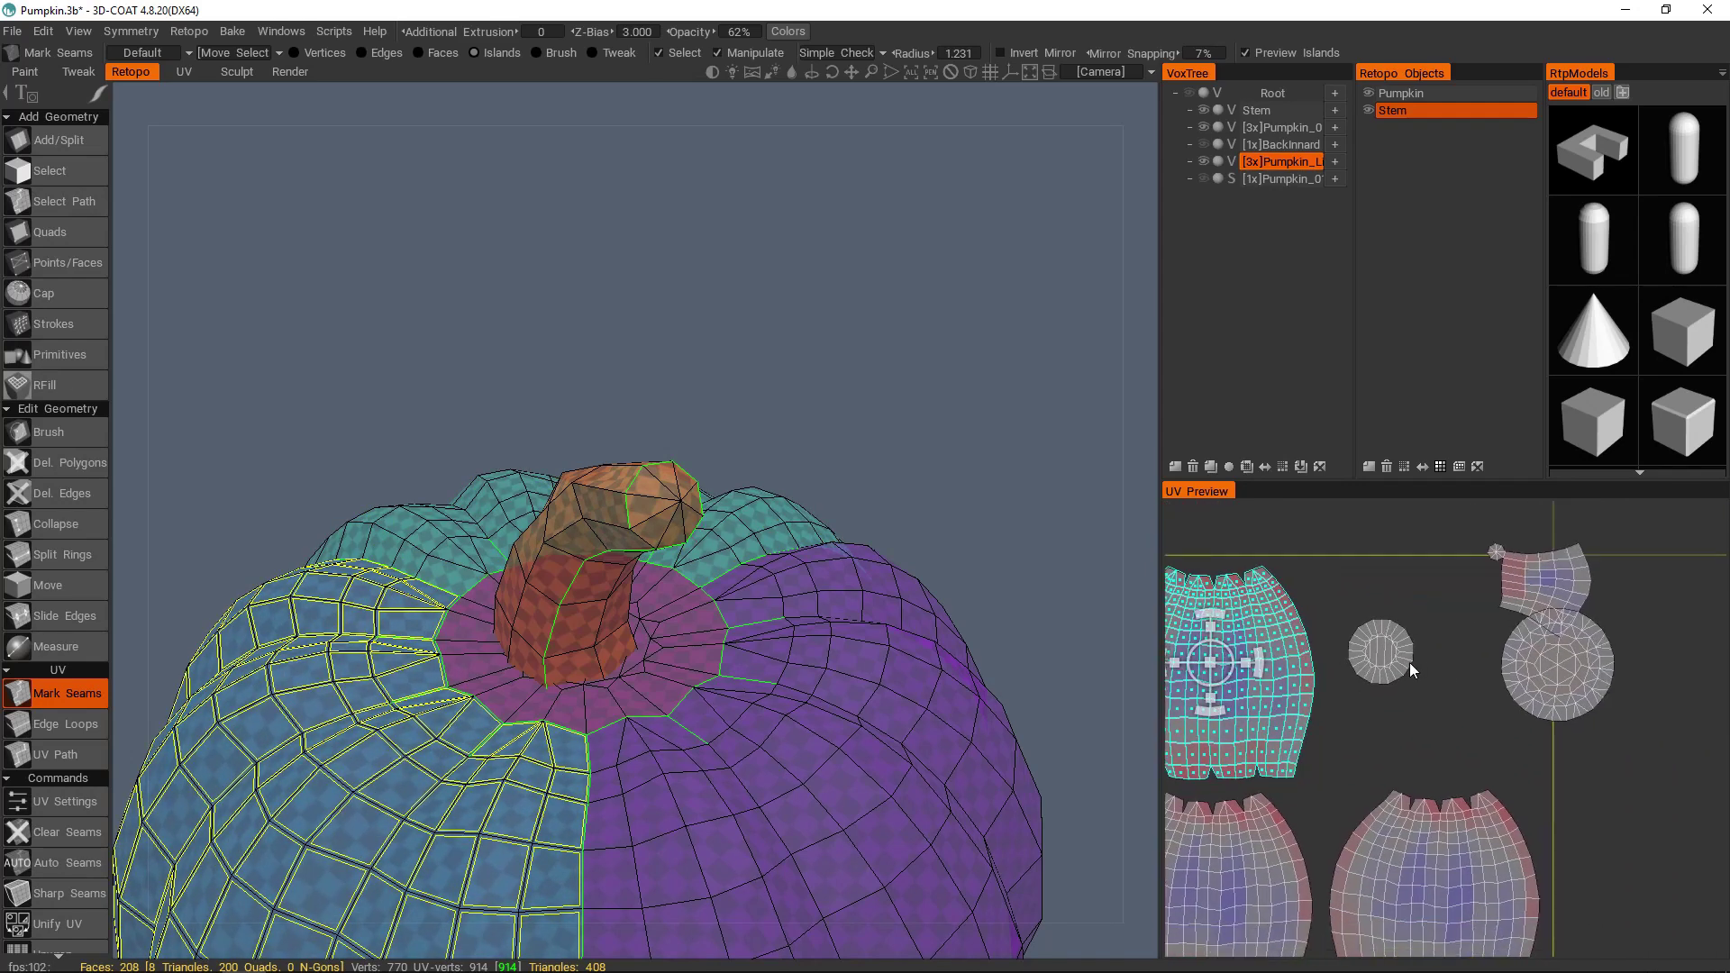
drag(1403, 645, 1391, 611)
click(1566, 661)
drag(1566, 658, 1402, 712)
click(1547, 597)
drag(1499, 610, 1477, 623)
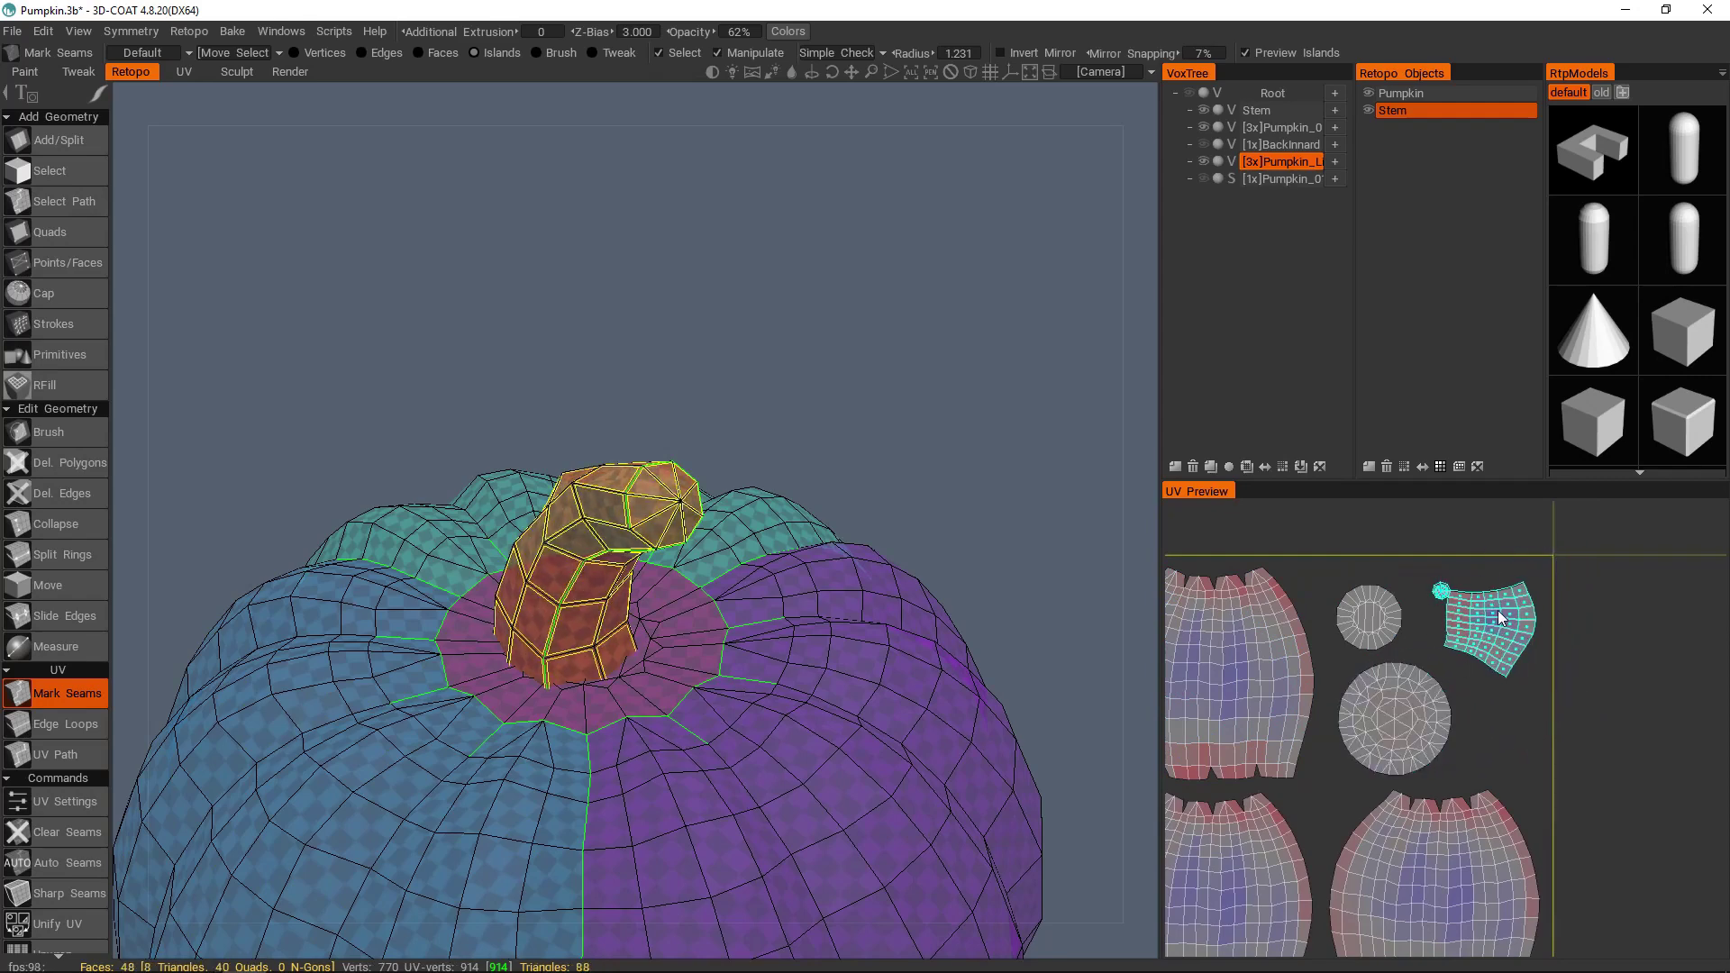
click(1388, 616)
drag(1391, 711, 1404, 701)
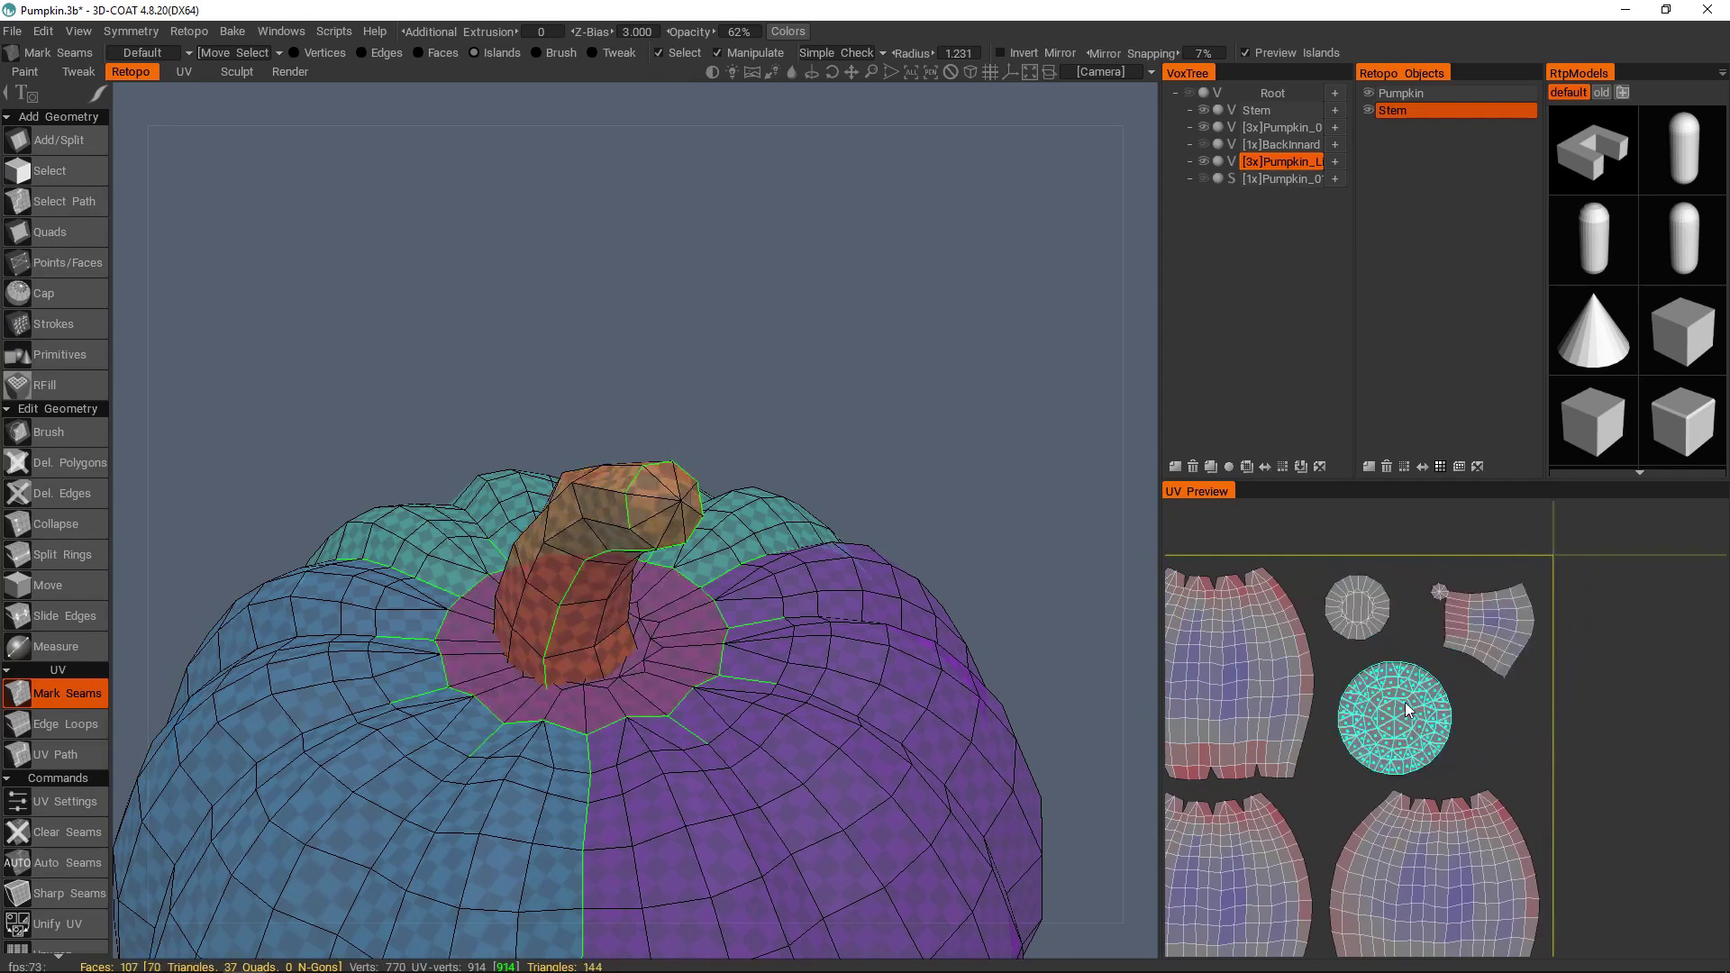
click(1491, 623)
scroll(1440, 661, down, 2)
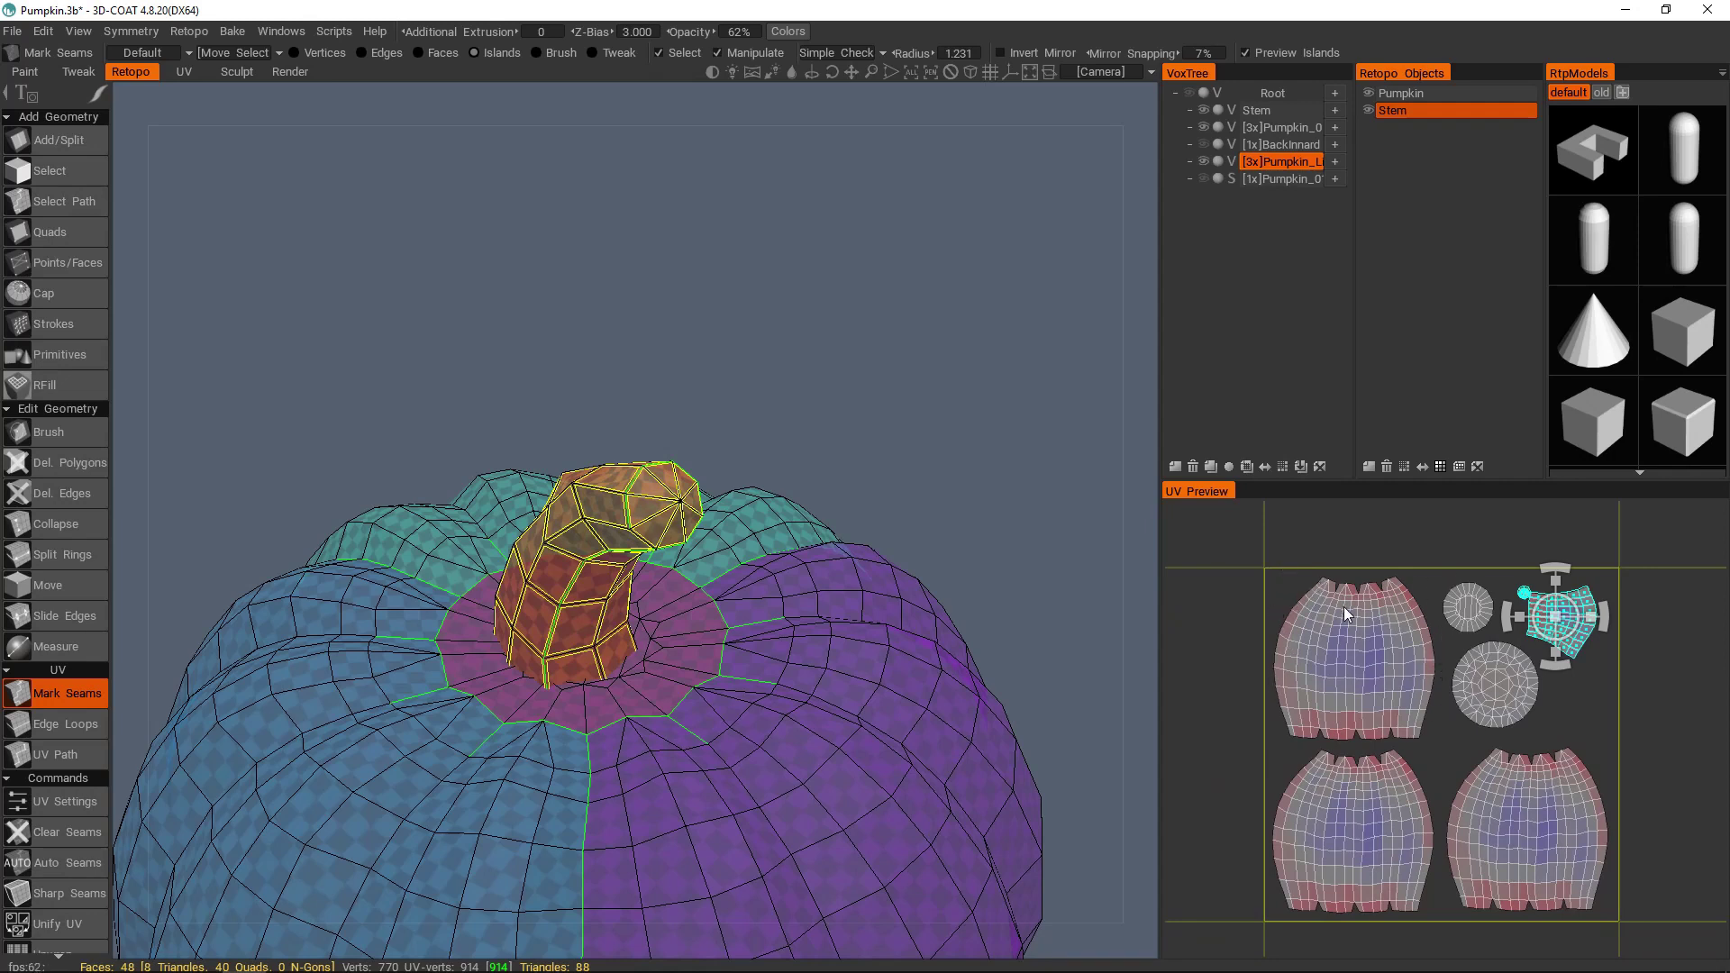
click(1216, 612)
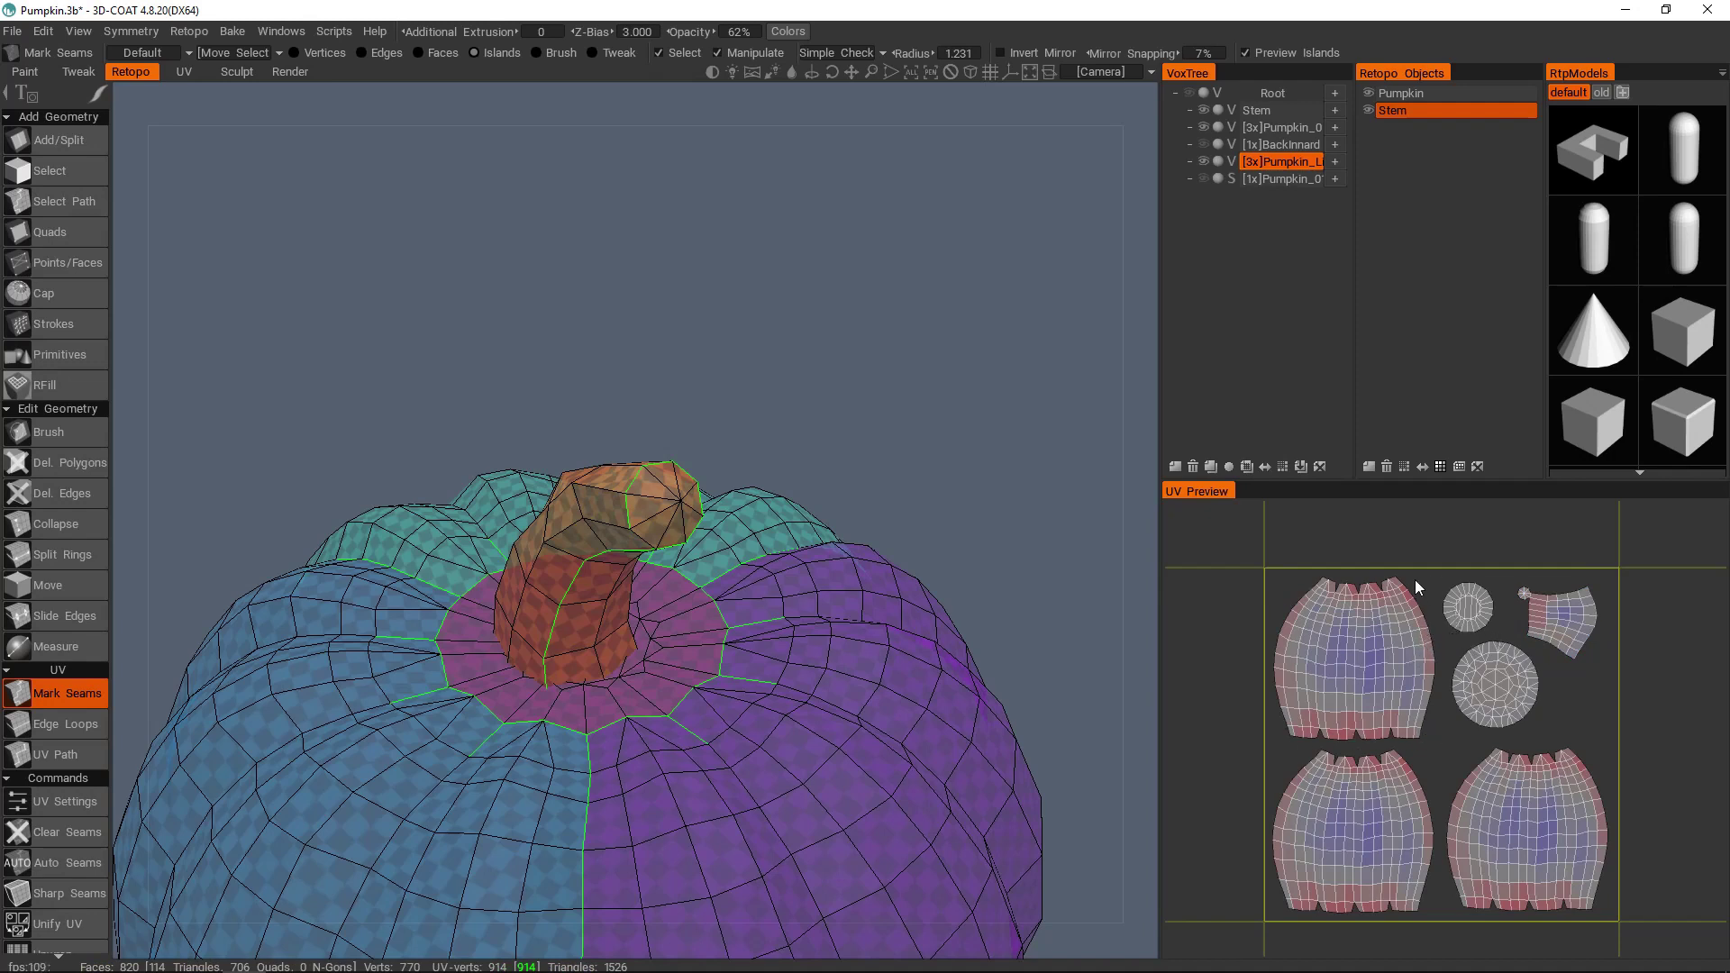
- Examine the arranged UV islands for stretching and spacing, and view the seams on the assembled pumpkin and stem
middle_drag(1442, 622, 1364, 570)
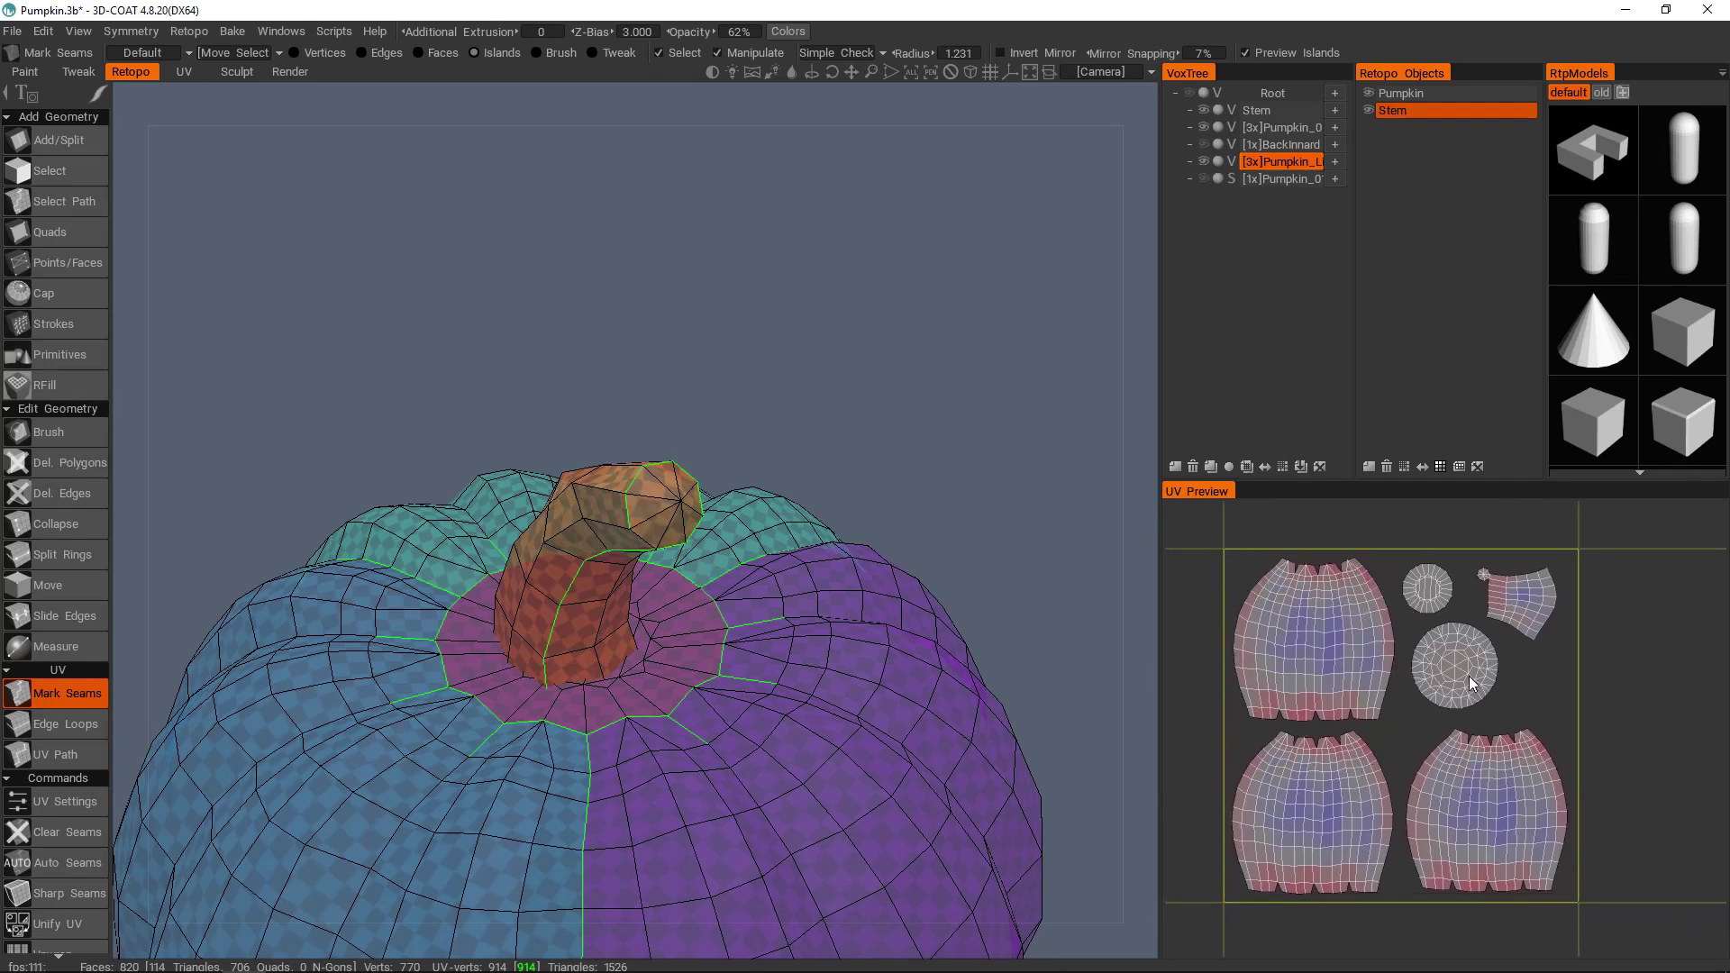
middle_drag(1452, 773, 1452, 695)
right_drag(1451, 696, 1479, 645)
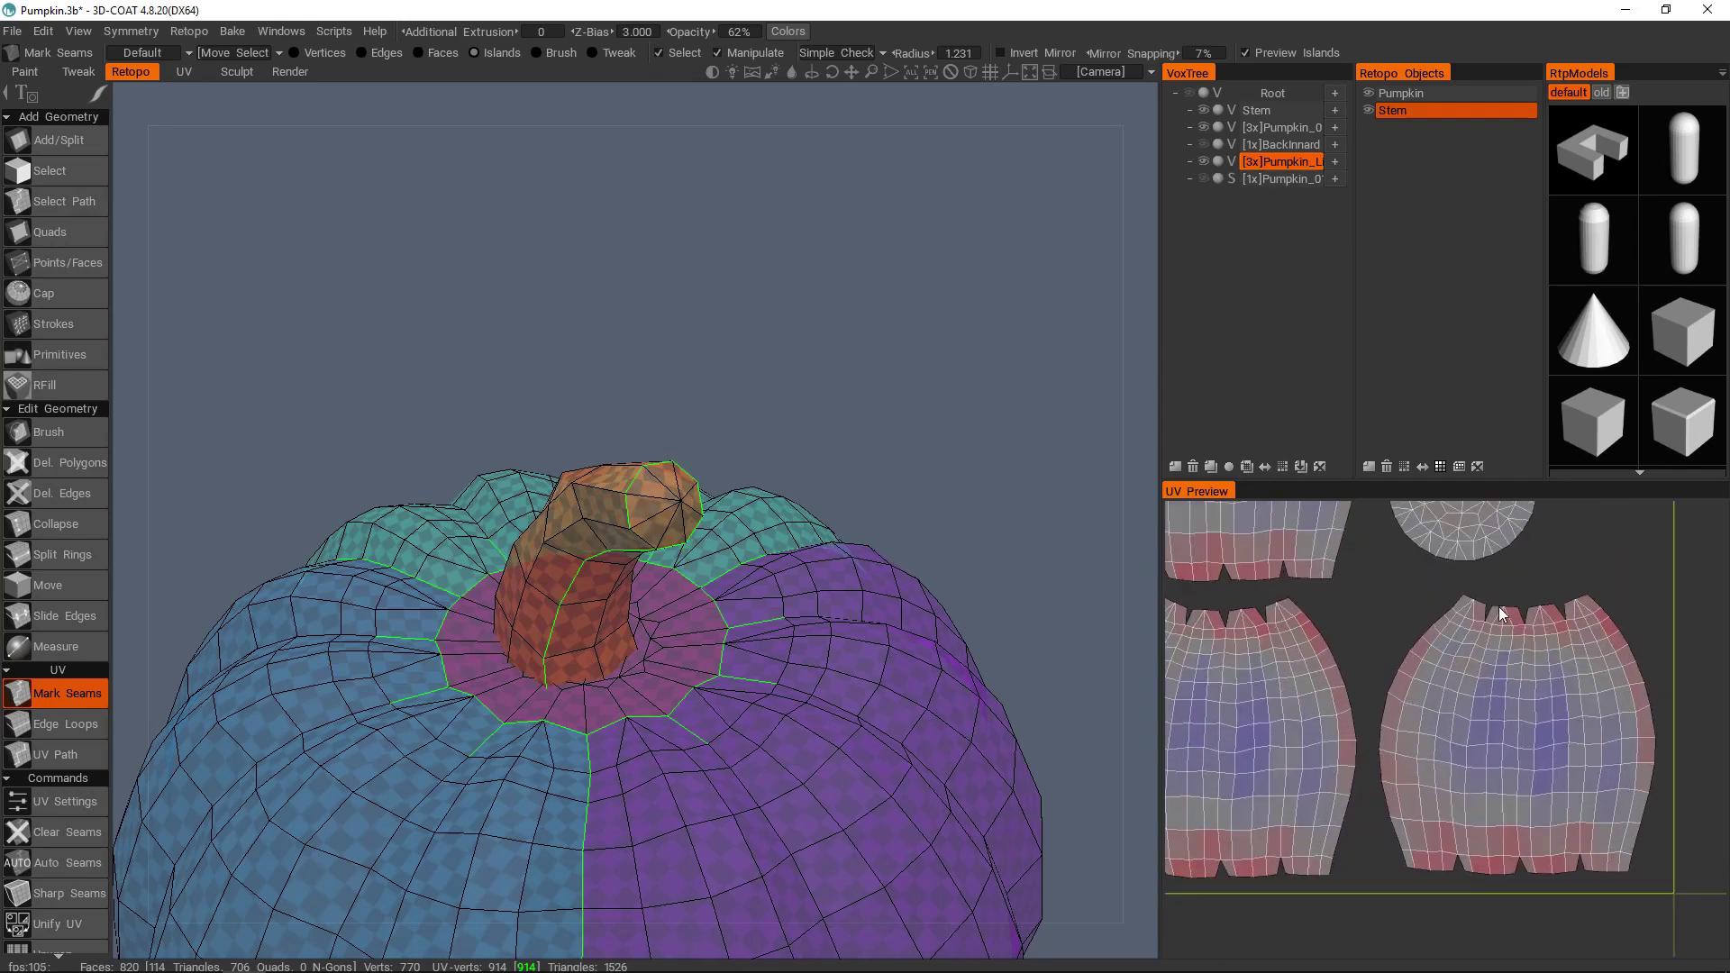
scroll(1494, 610, down, 4)
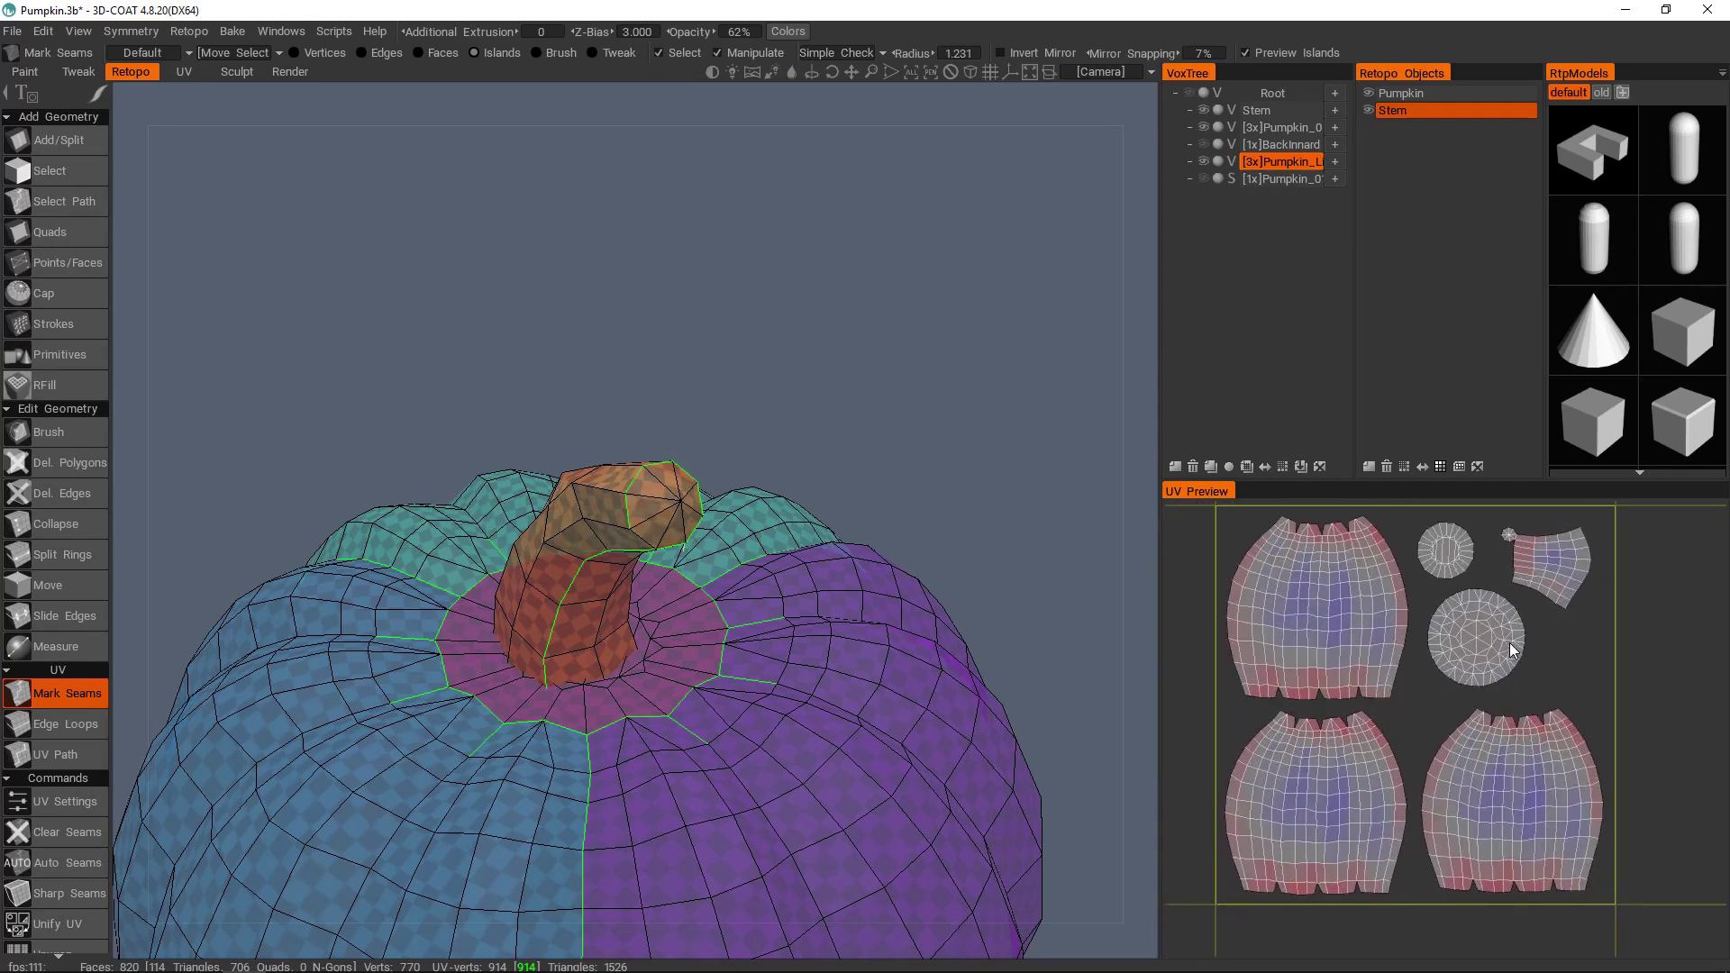
middle_drag(1509, 643, 1504, 660)
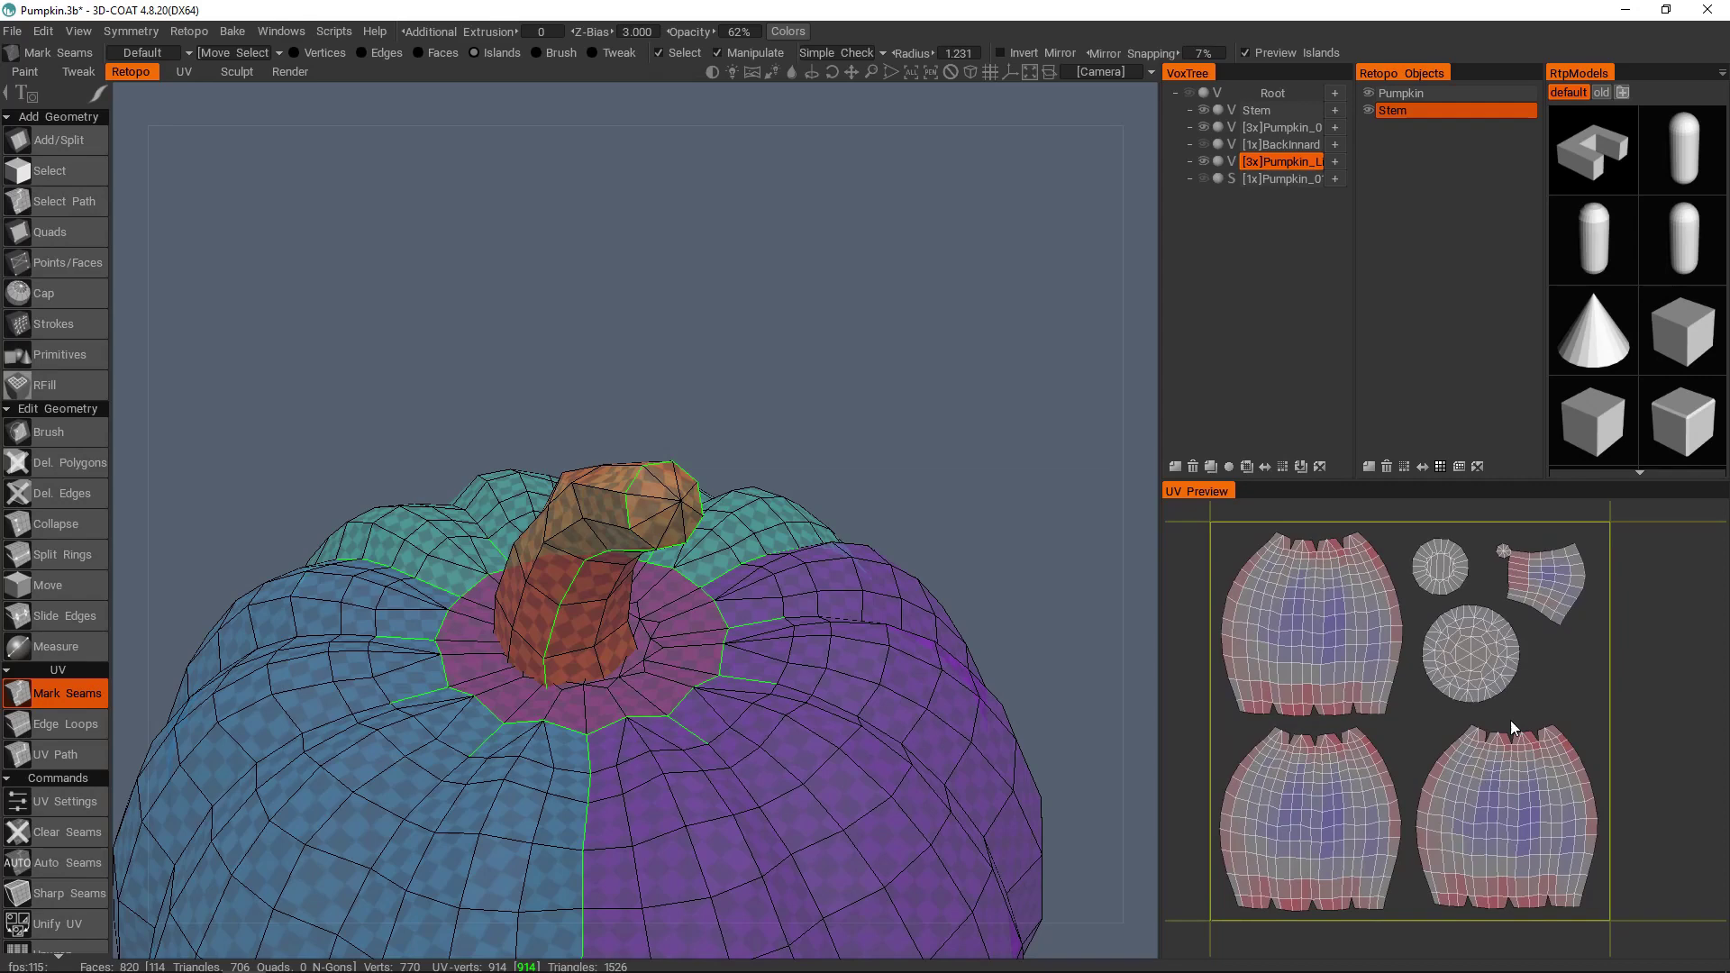
middle_drag(806, 617, 917, 564)
mouse_move(917, 565)
right_down()
mouse_move(756, 613)
mouse_move(906, 593)
right_up()
middle_drag(906, 587, 878, 576)
drag(879, 575, 917, 541)
right_drag(917, 541, 873, 580)
middle_drag(872, 580, 882, 558)
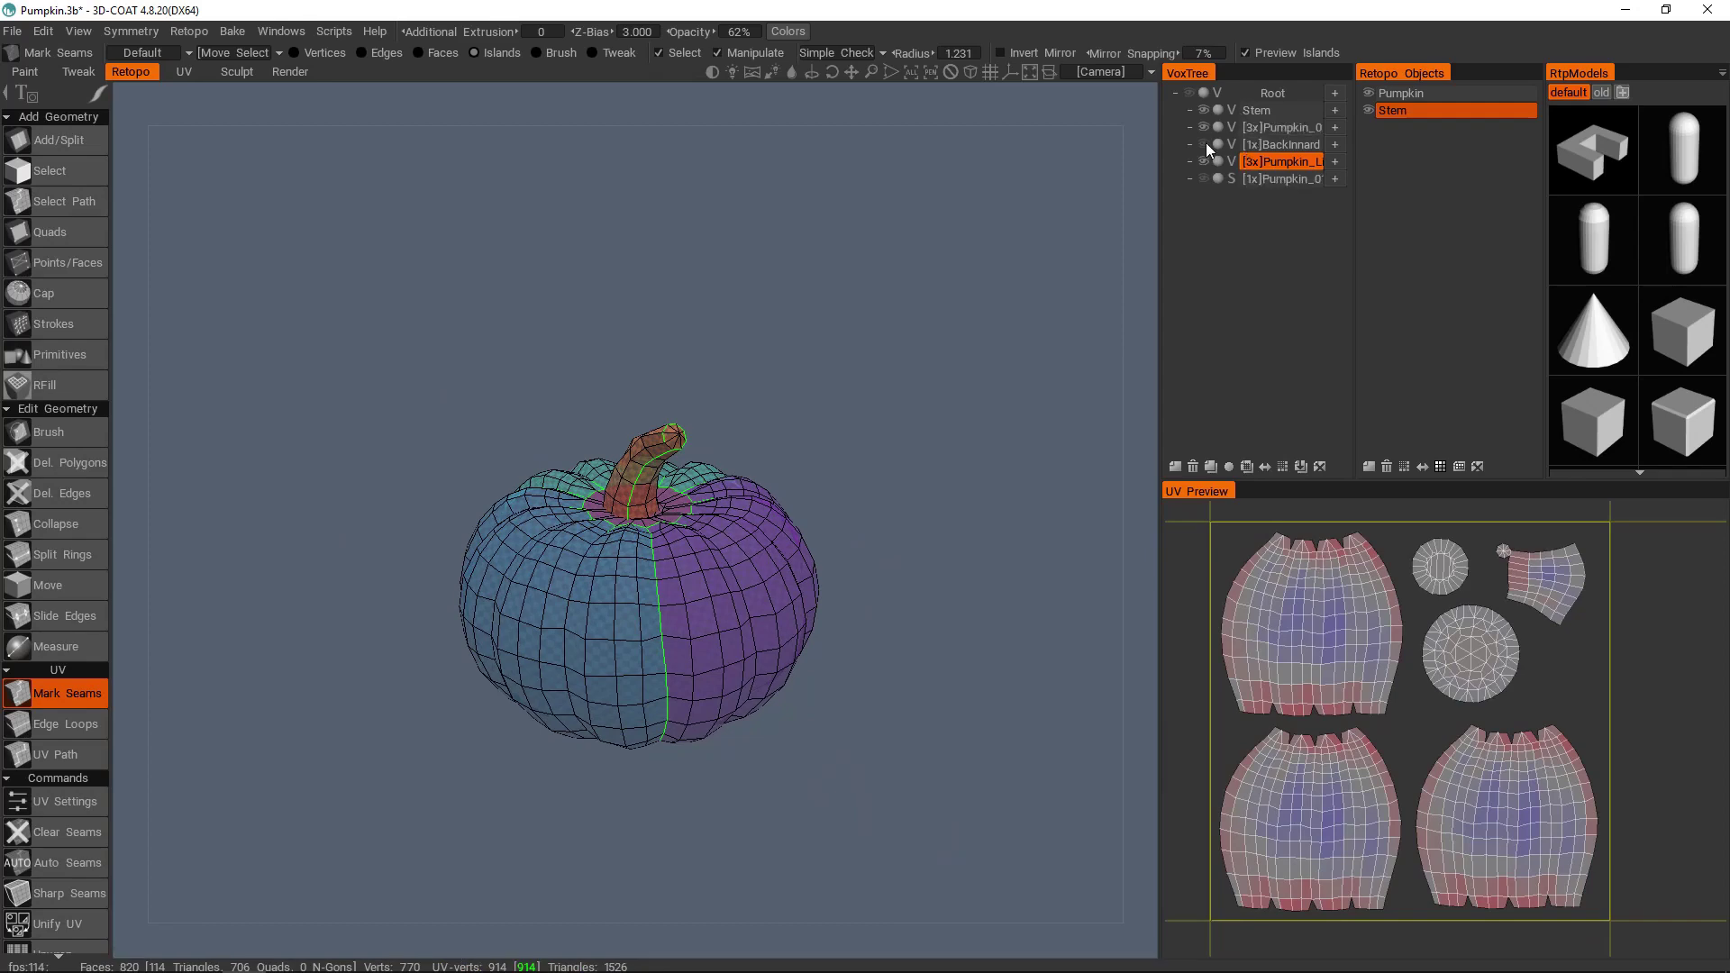
- Show all the sculpt layers and compare the pumpkin sculpt with the retopo meshes from several angles
click(1207, 179)
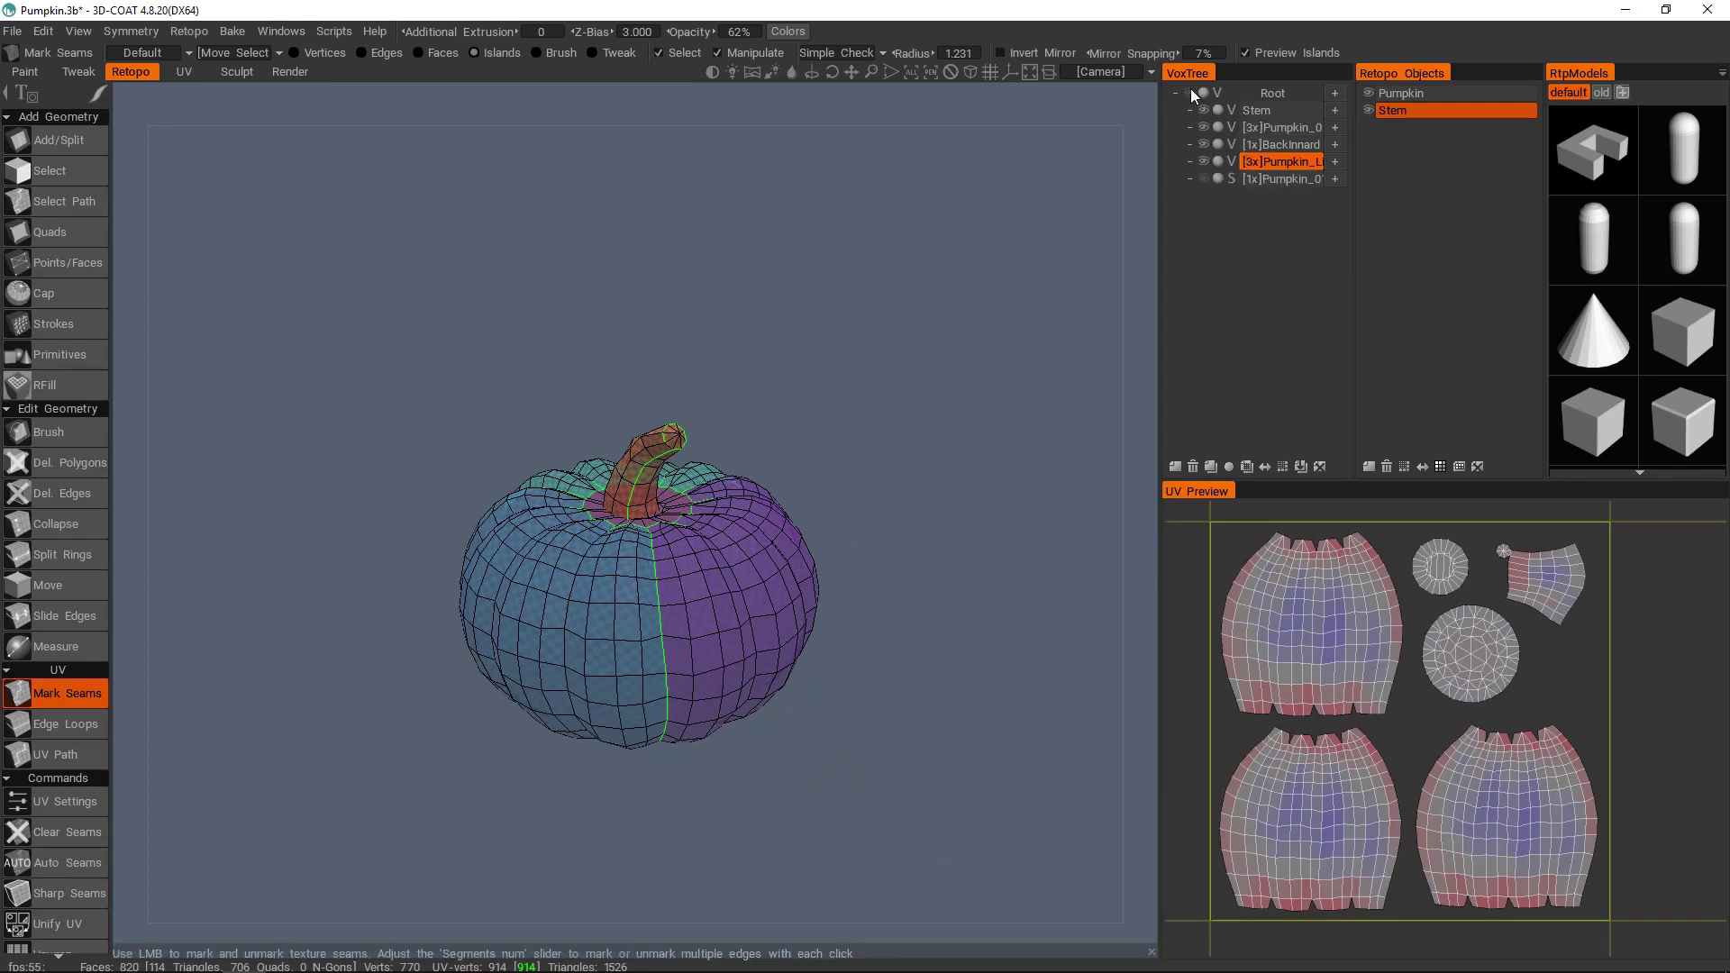
click(1189, 92)
right_drag(753, 501, 793, 506)
drag(792, 506, 833, 485)
middle_drag(832, 485, 878, 388)
drag(878, 387, 783, 460)
right_drag(784, 460, 802, 430)
drag(801, 431, 765, 354)
alt+drag(777, 335, 753, 468)
alt+right_drag(753, 468, 744, 531)
alt+drag(744, 532, 760, 651)
alt+right_drag(761, 651, 768, 618)
alt+drag(769, 618, 789, 528)
alt+right_drag(989, 472, 939, 458)
alt+drag(939, 458, 780, 279)
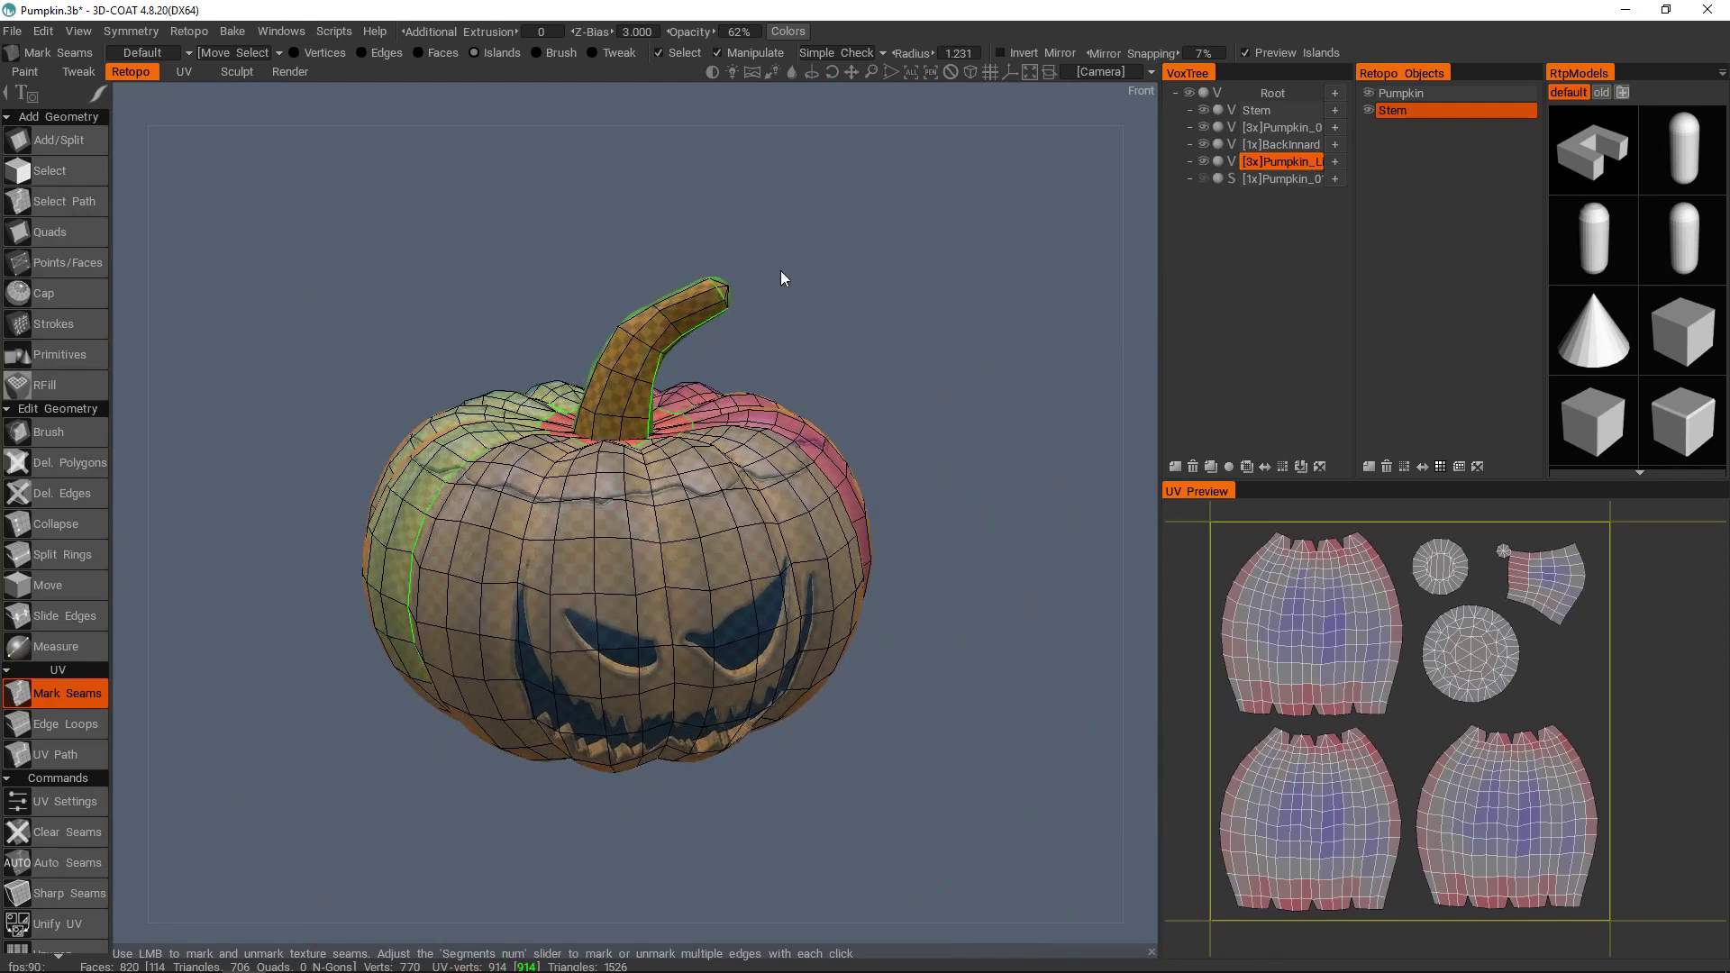
- Start Bake w/ Normal Map (Per-Pixel) and preview the inner shell with the sculpt ghosted
click(243, 36)
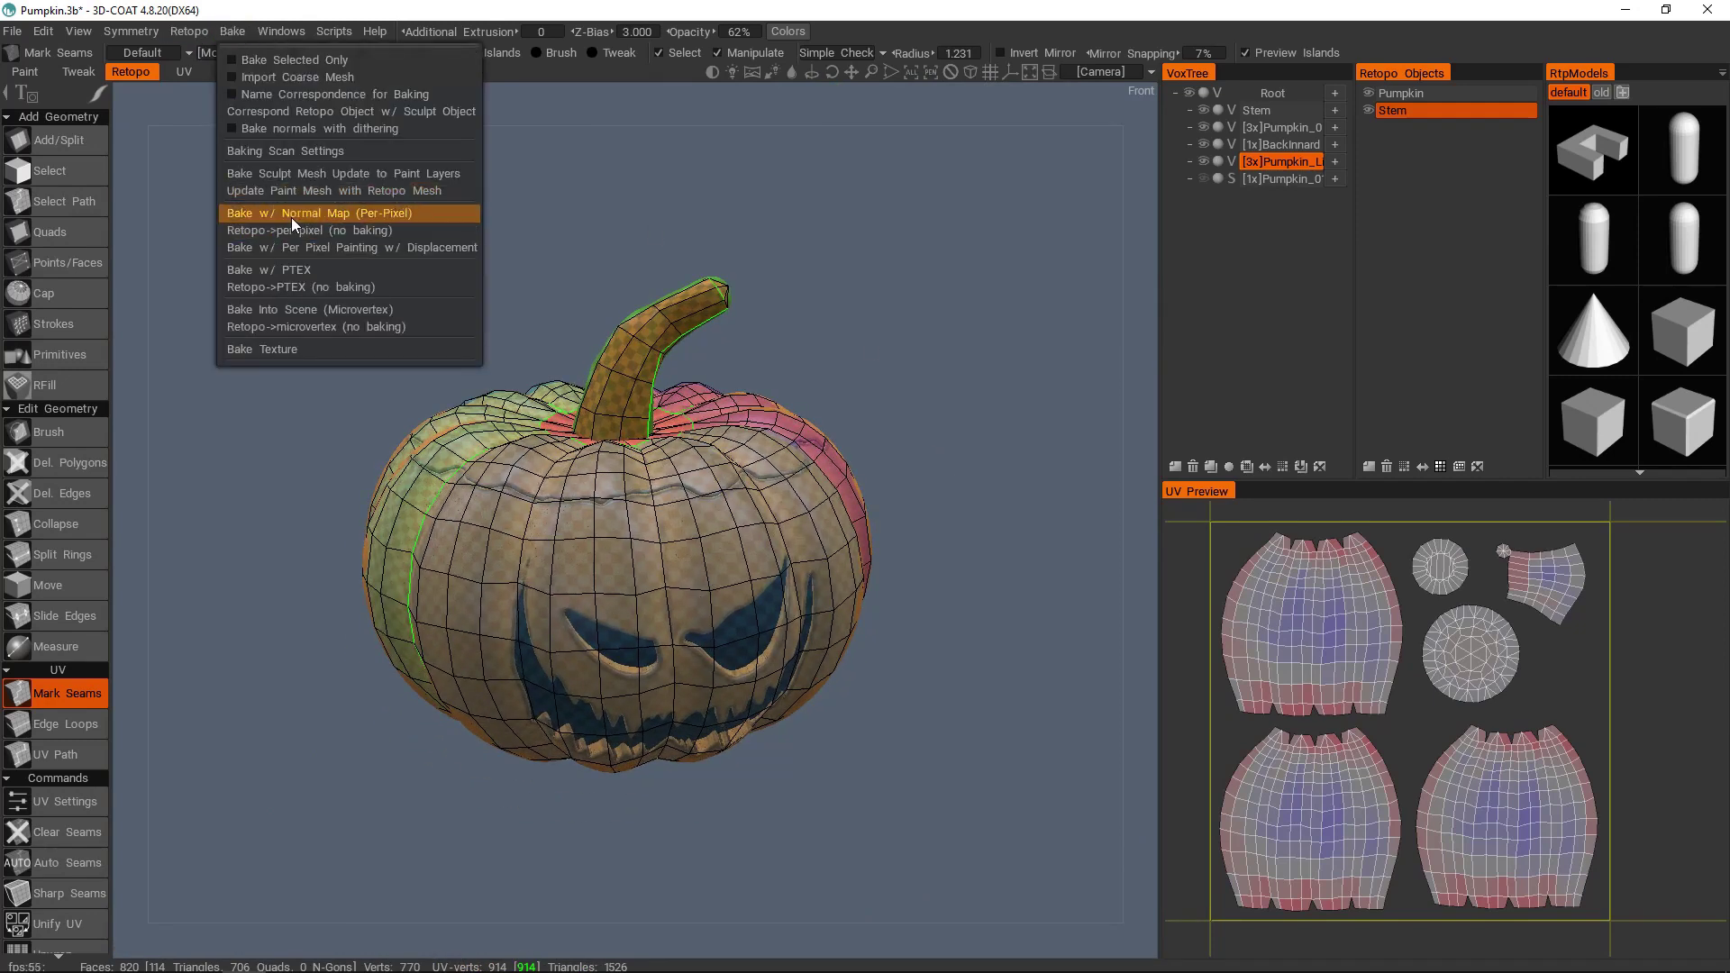
click(337, 216)
drag(975, 89, 1060, 204)
click(907, 272)
alt+drag(711, 388, 681, 315)
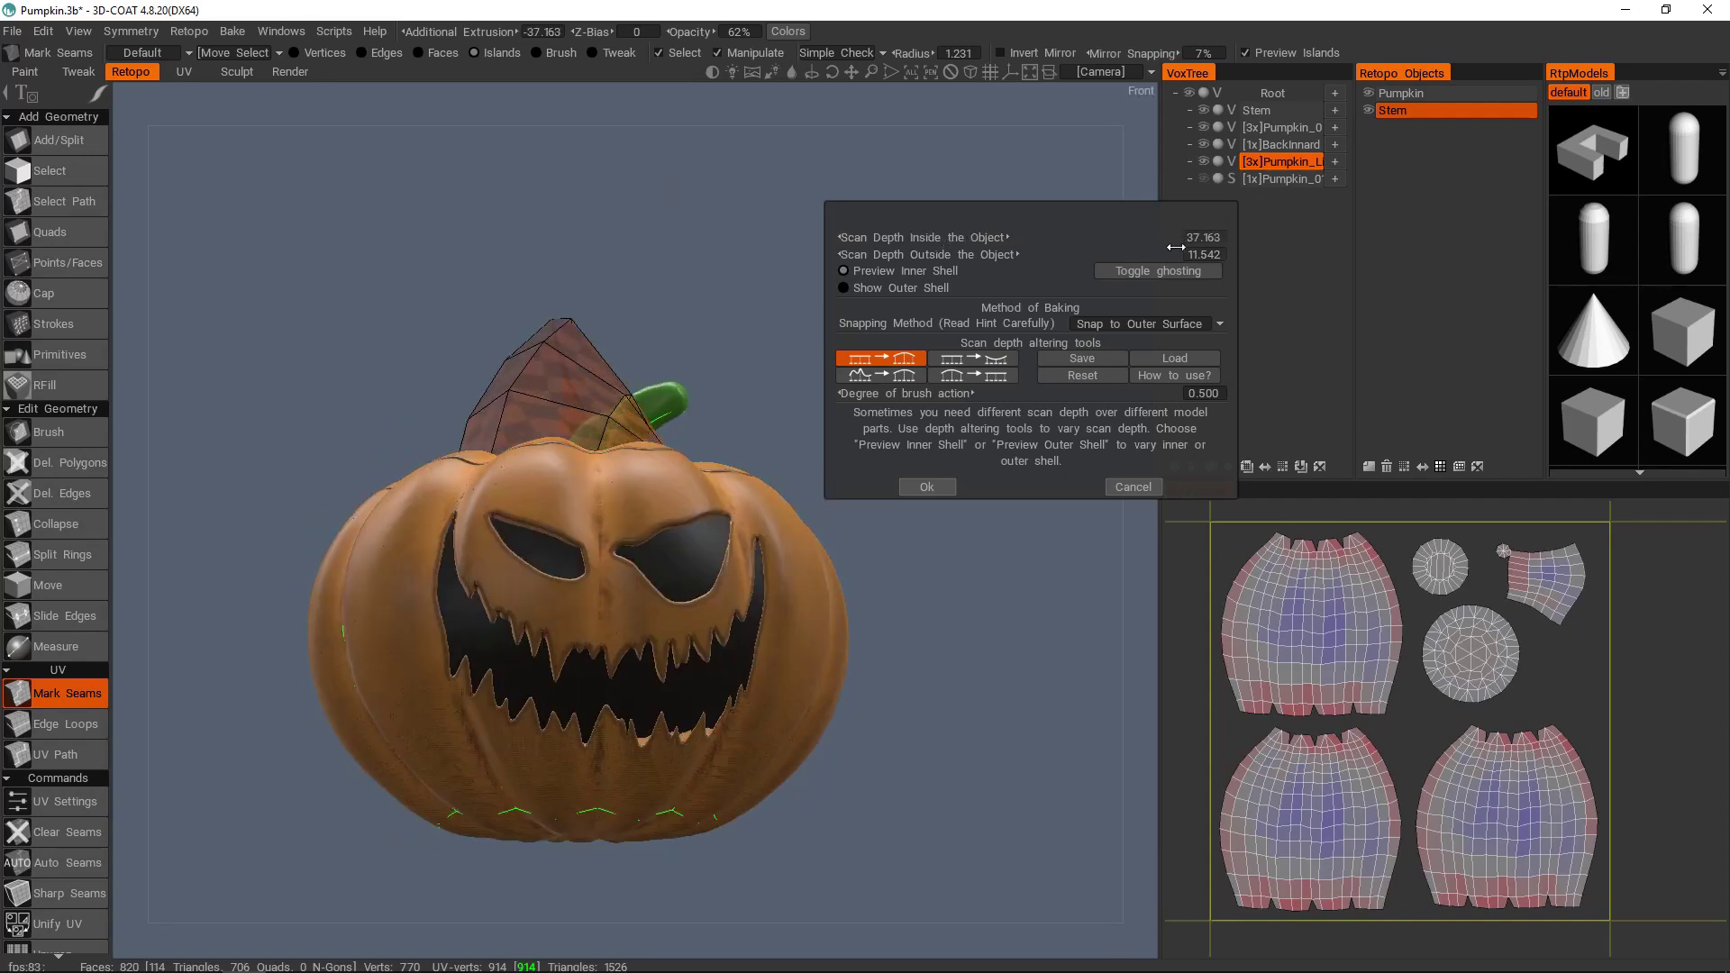
drag(685, 359, 696, 423)
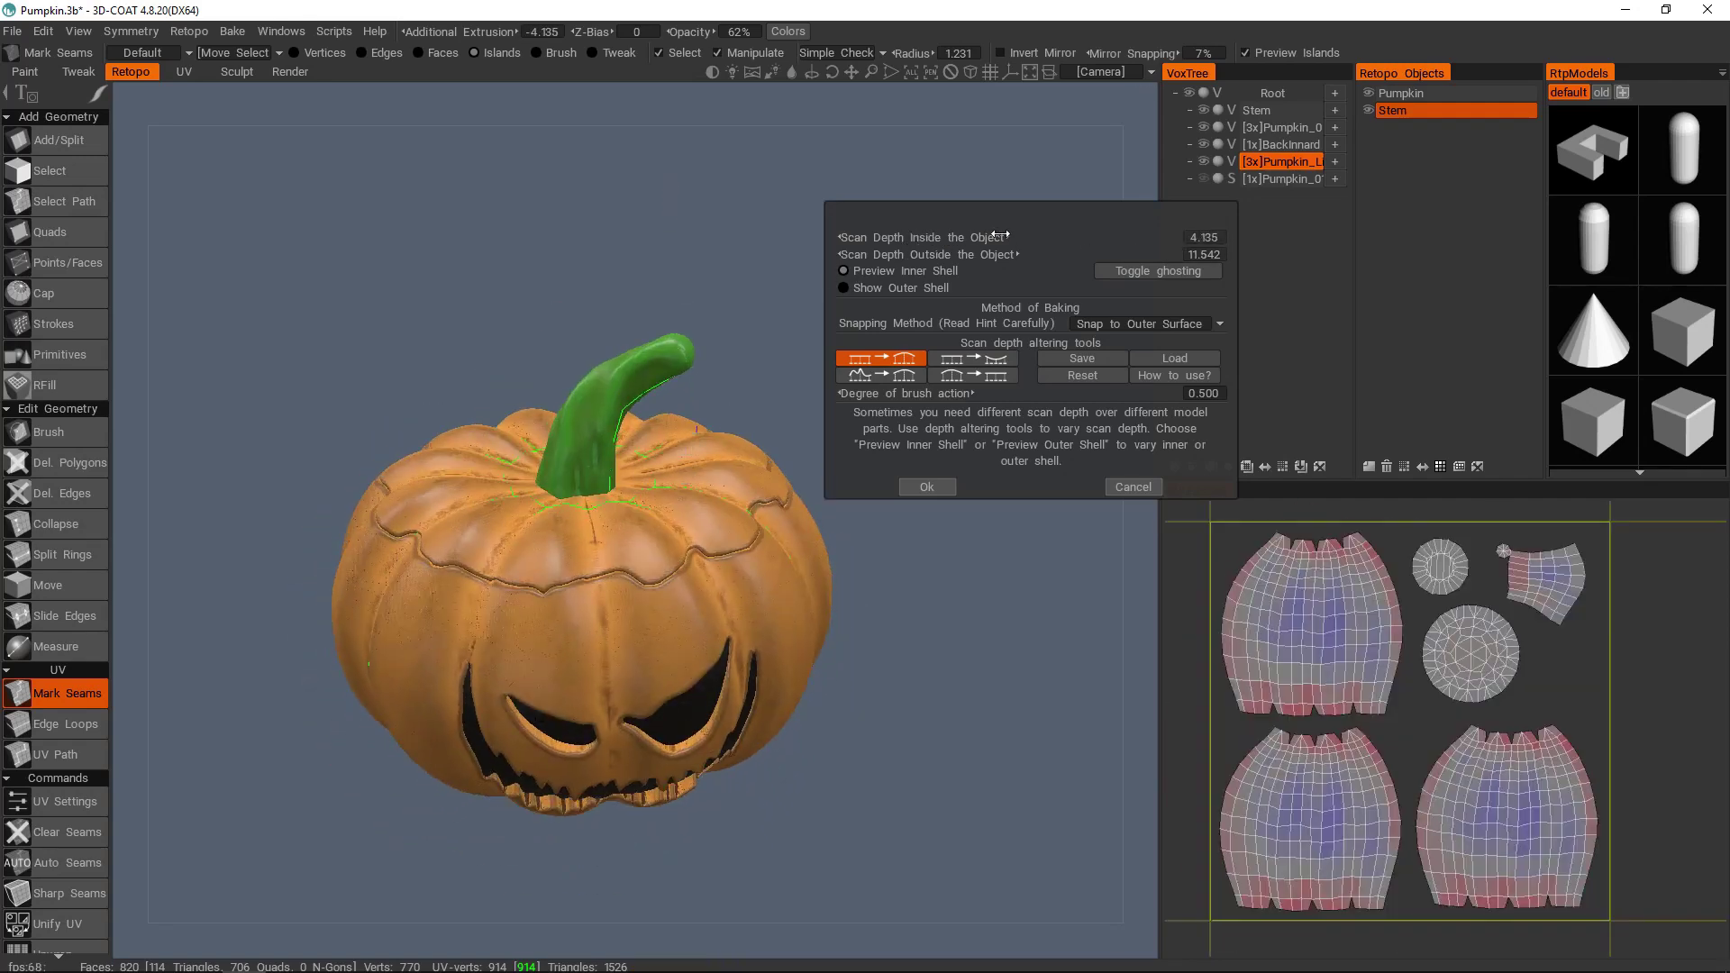
click(1134, 271)
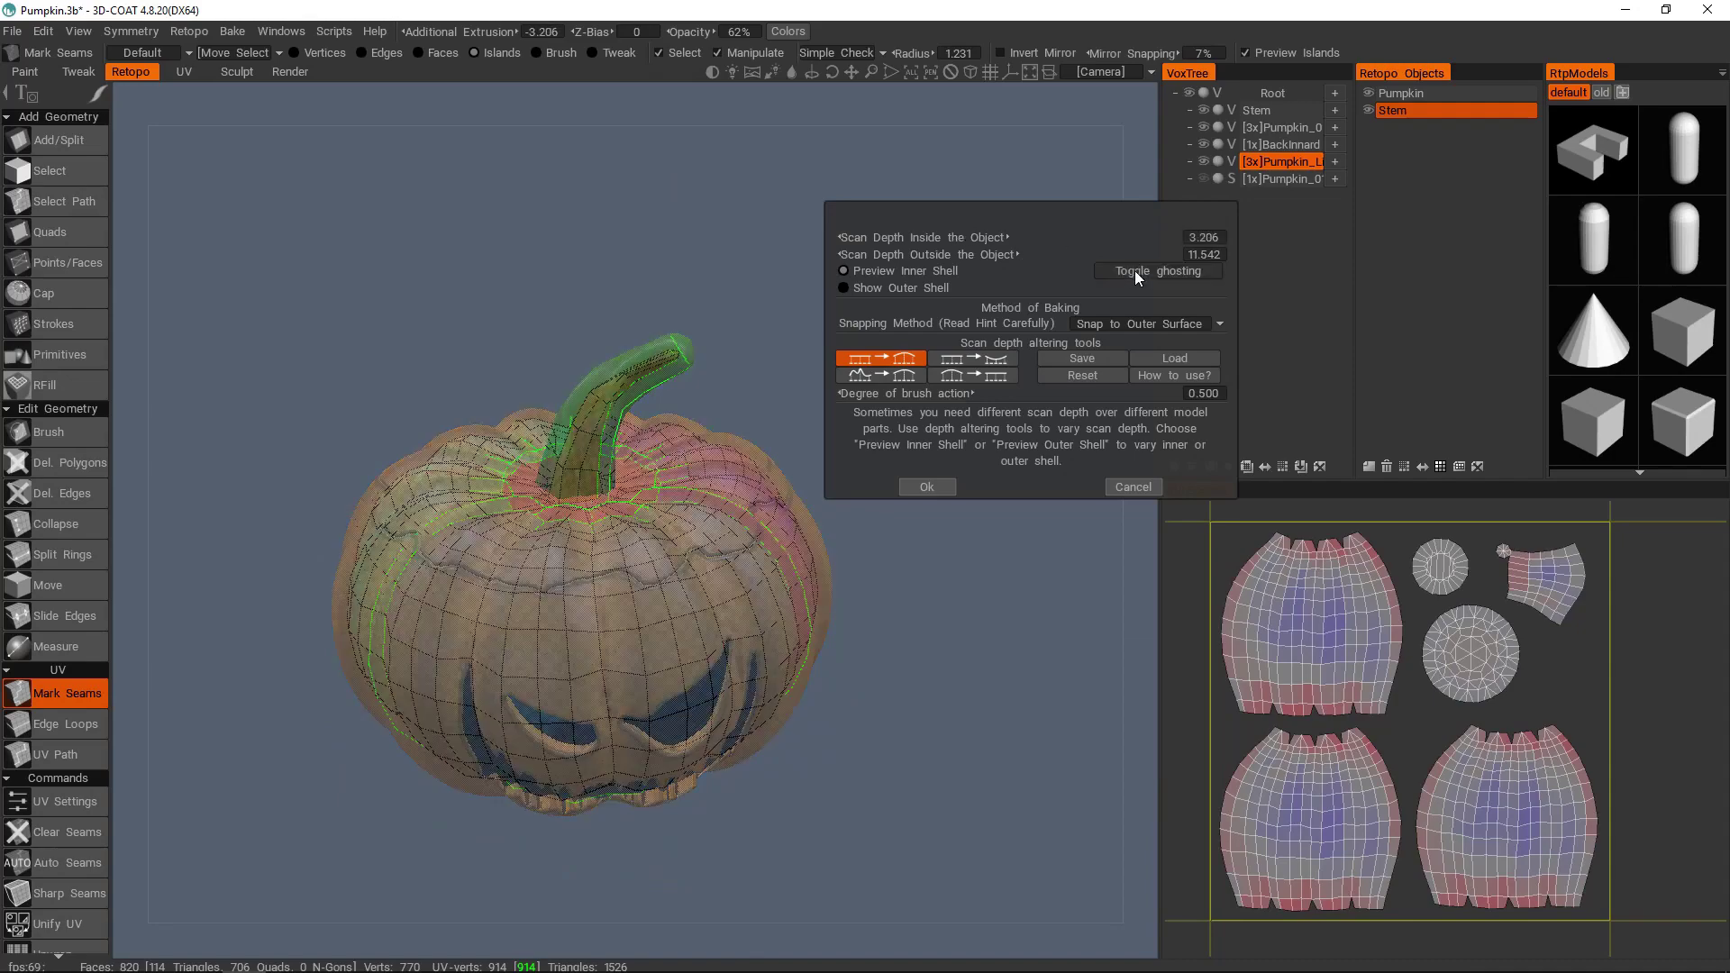
- Set Scan Depth Inside the Object to 1.865 and check the inner shell around the stem
scroll(757, 478, up, 5)
mouse_move(998, 236)
mouse_down()
mouse_move(846, 216)
mouse_move(964, 240)
mouse_up()
scroll(666, 467, up, 3)
alt+drag(666, 460, 674, 527)
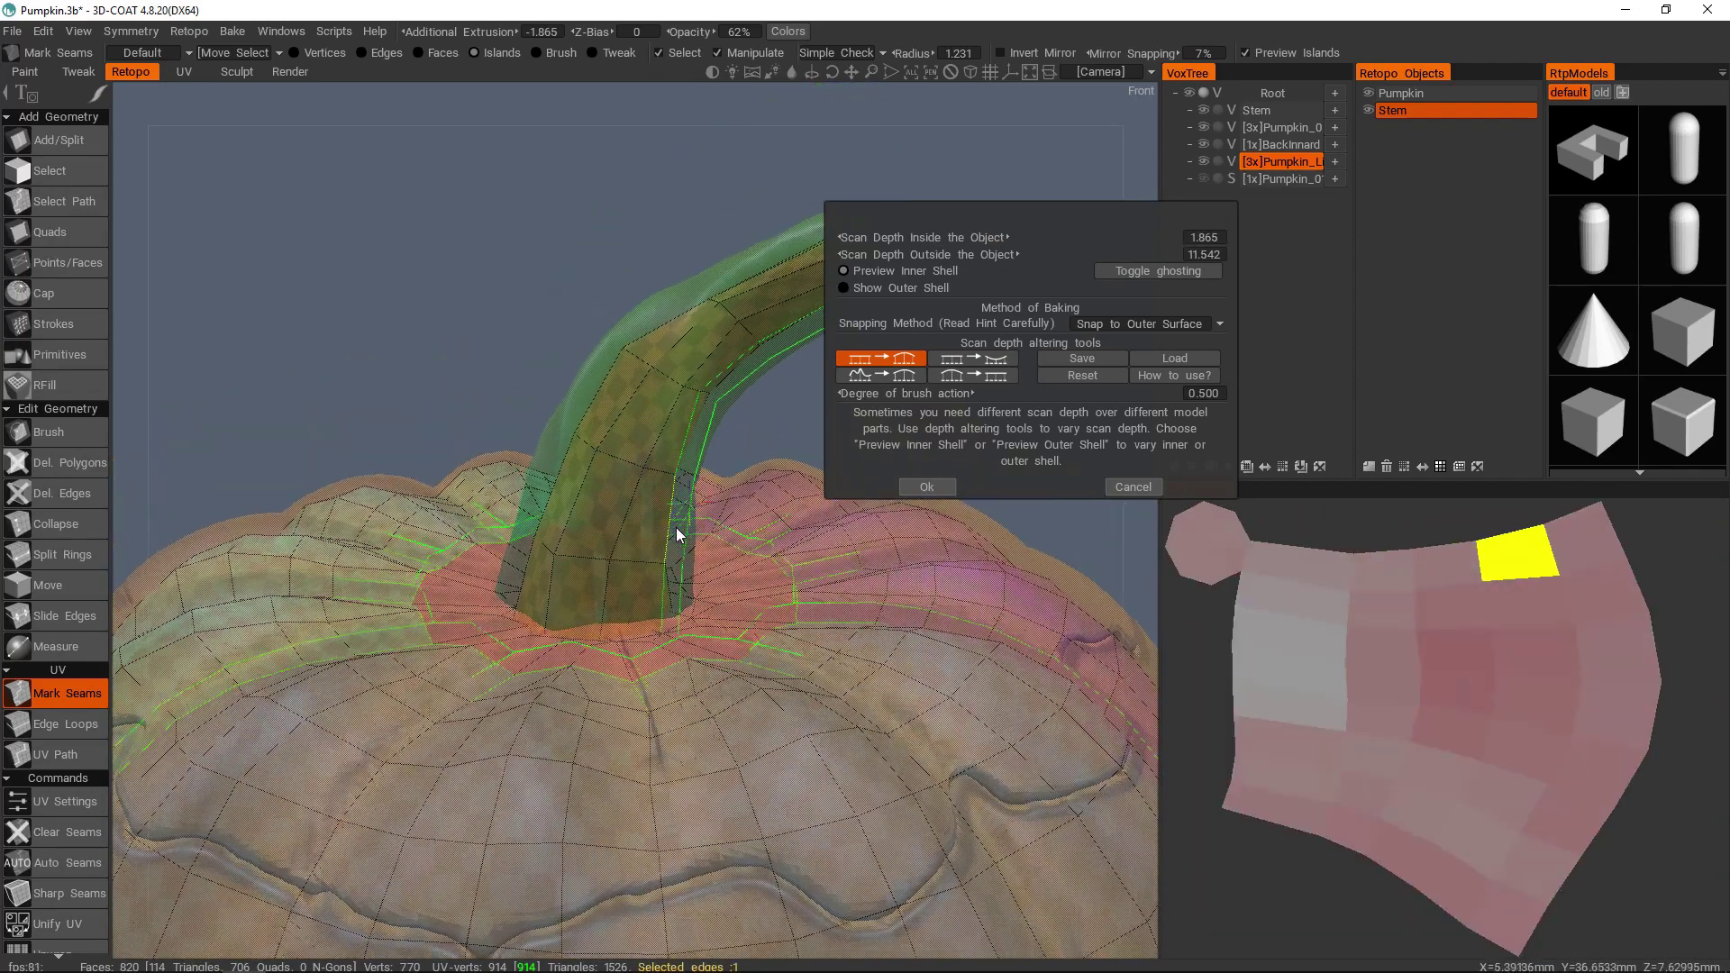
alt+middle_drag(693, 382, 678, 467)
alt+middle_drag(746, 573, 669, 478)
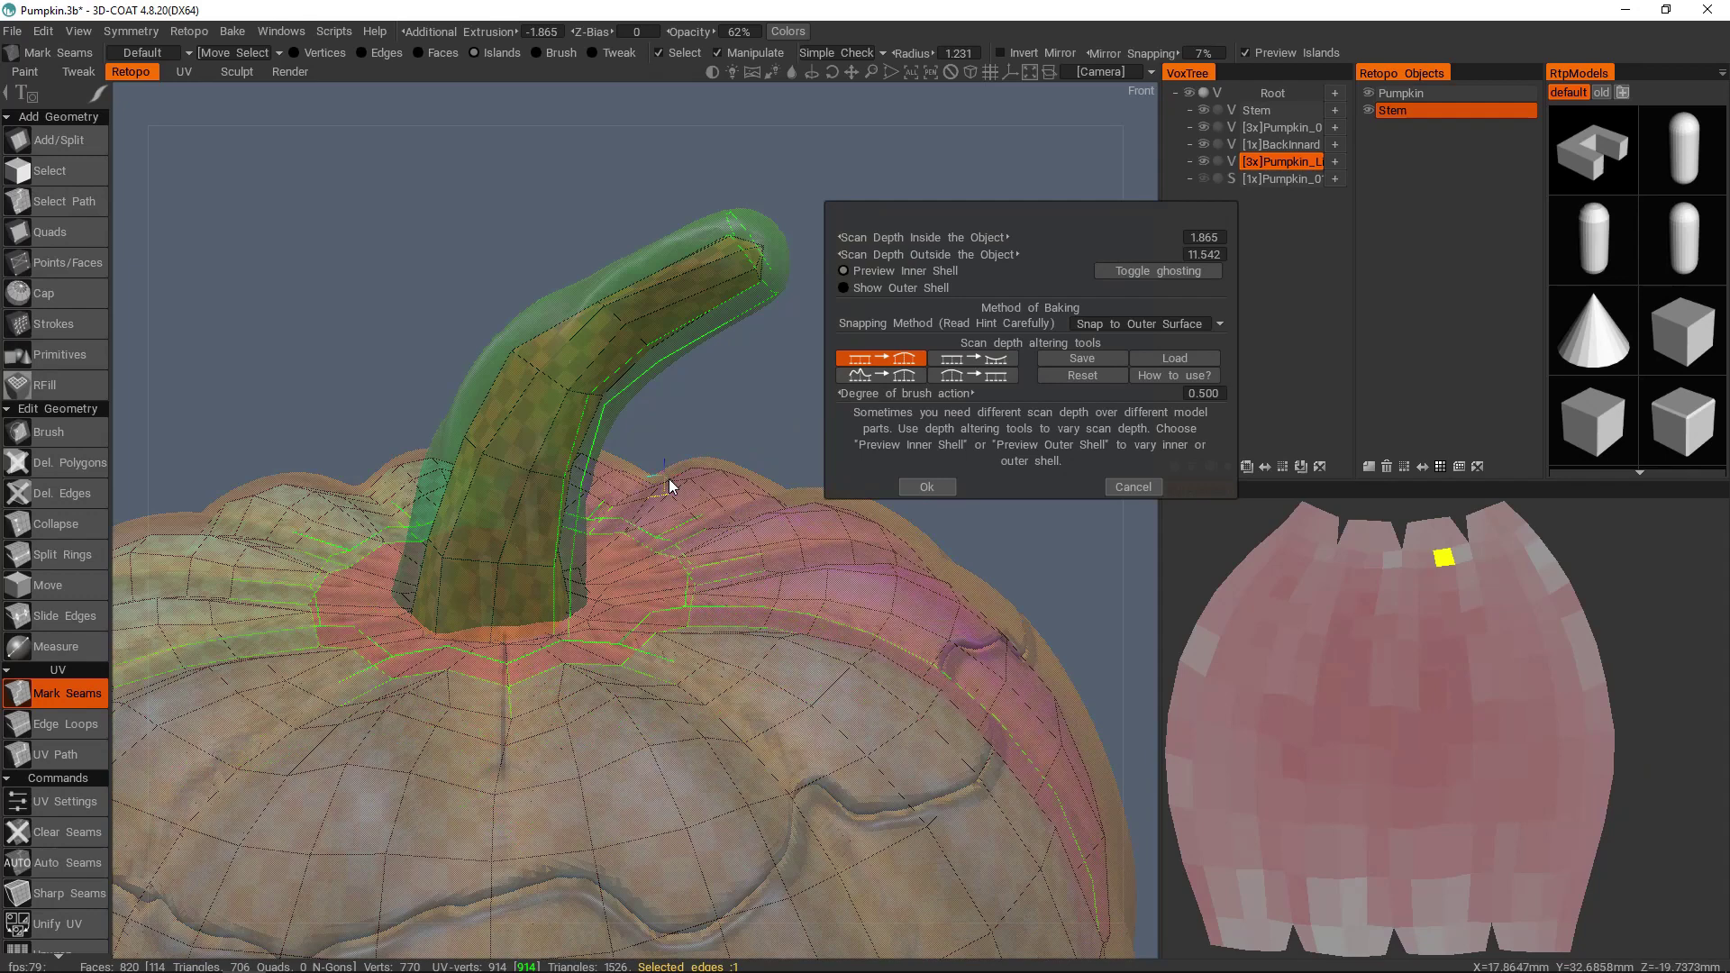
scroll(663, 482, down, 3)
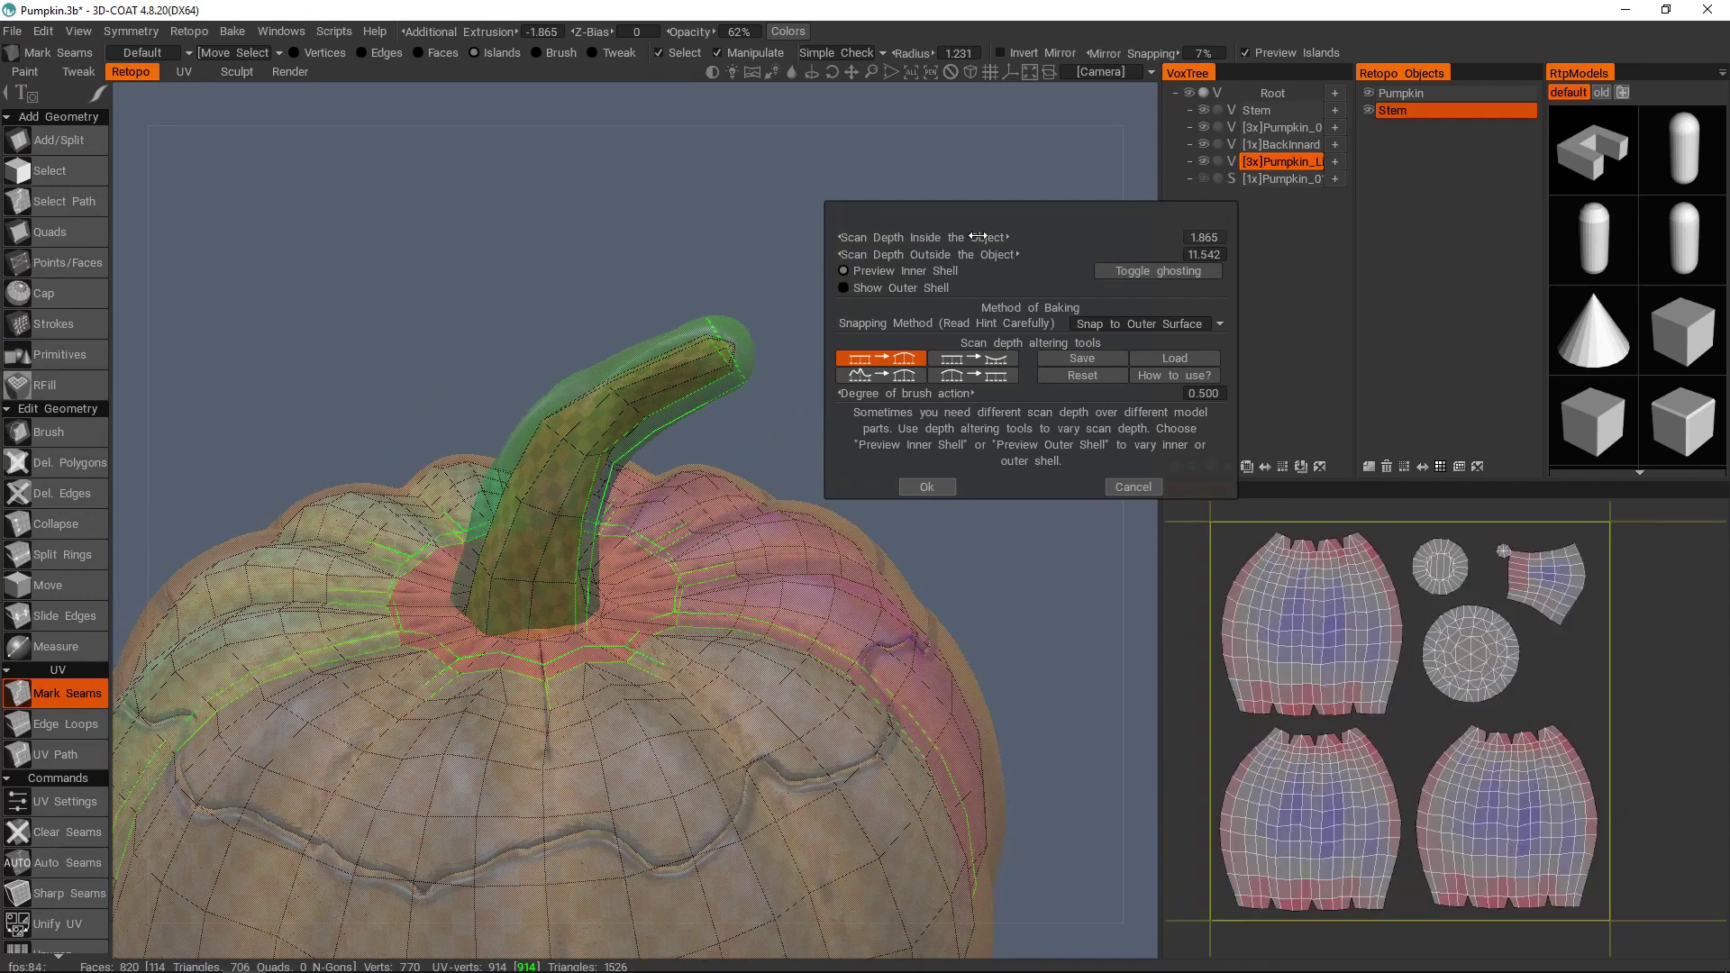
- Set Scan Depth Inside the Object to 9.110 and check the inner shell against the pumpkin's carved details
drag(930, 229, 1035, 253)
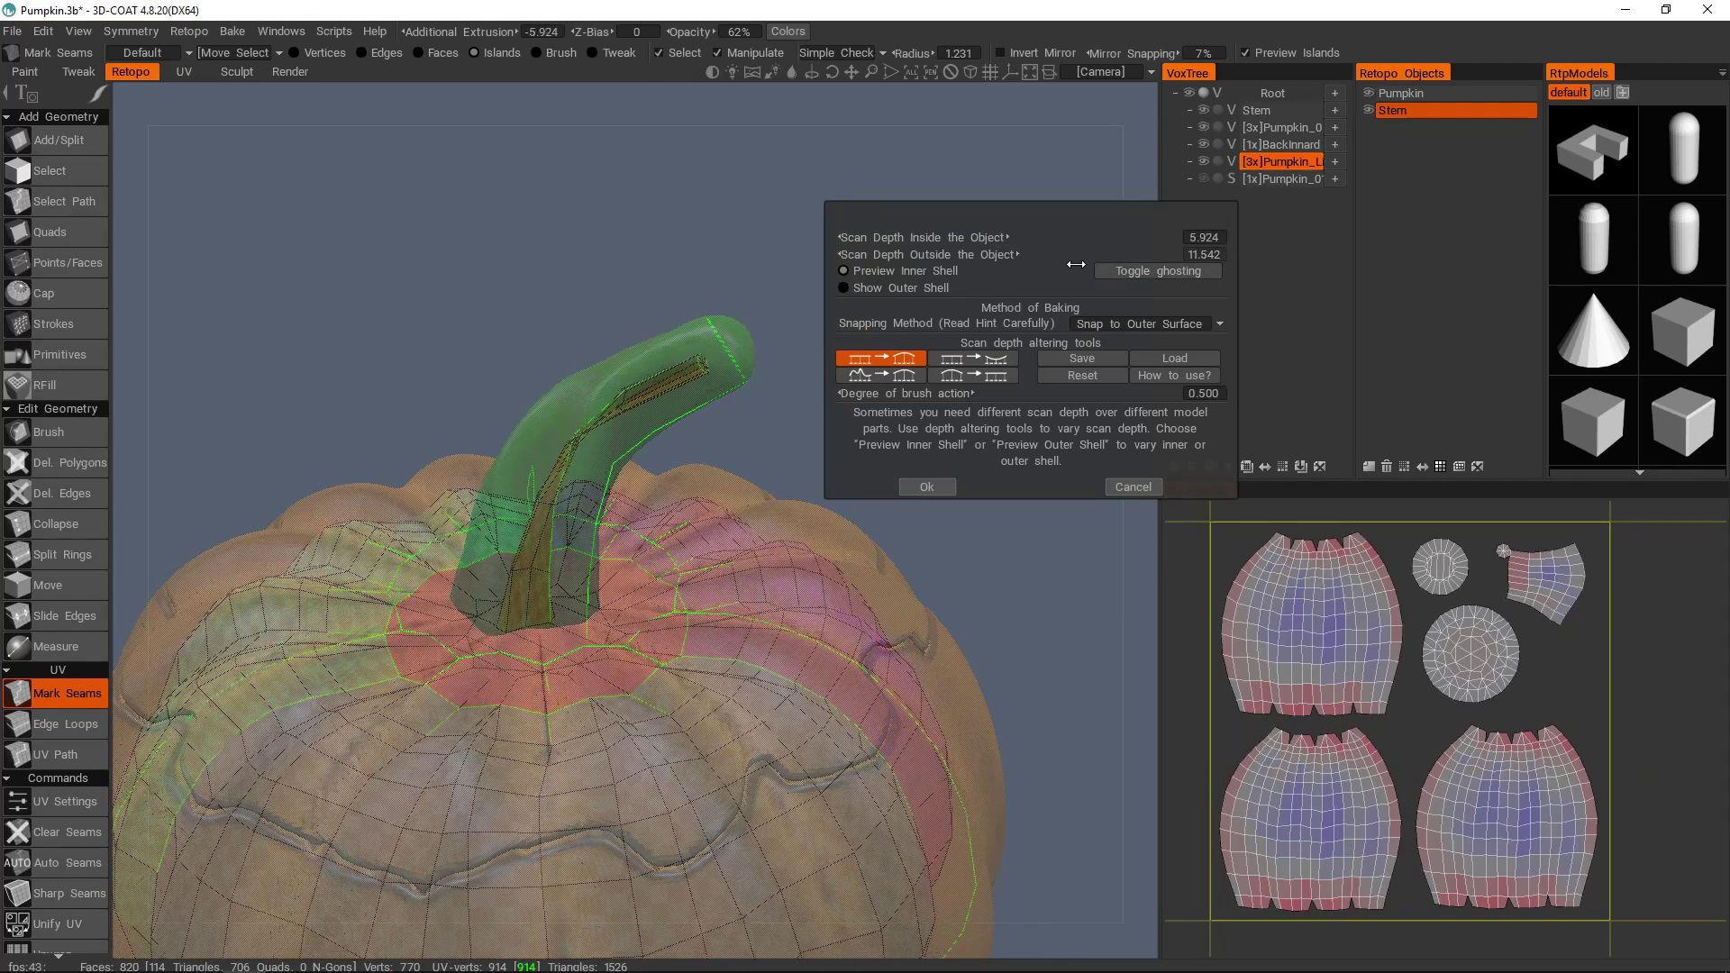
drag(1069, 265, 1033, 273)
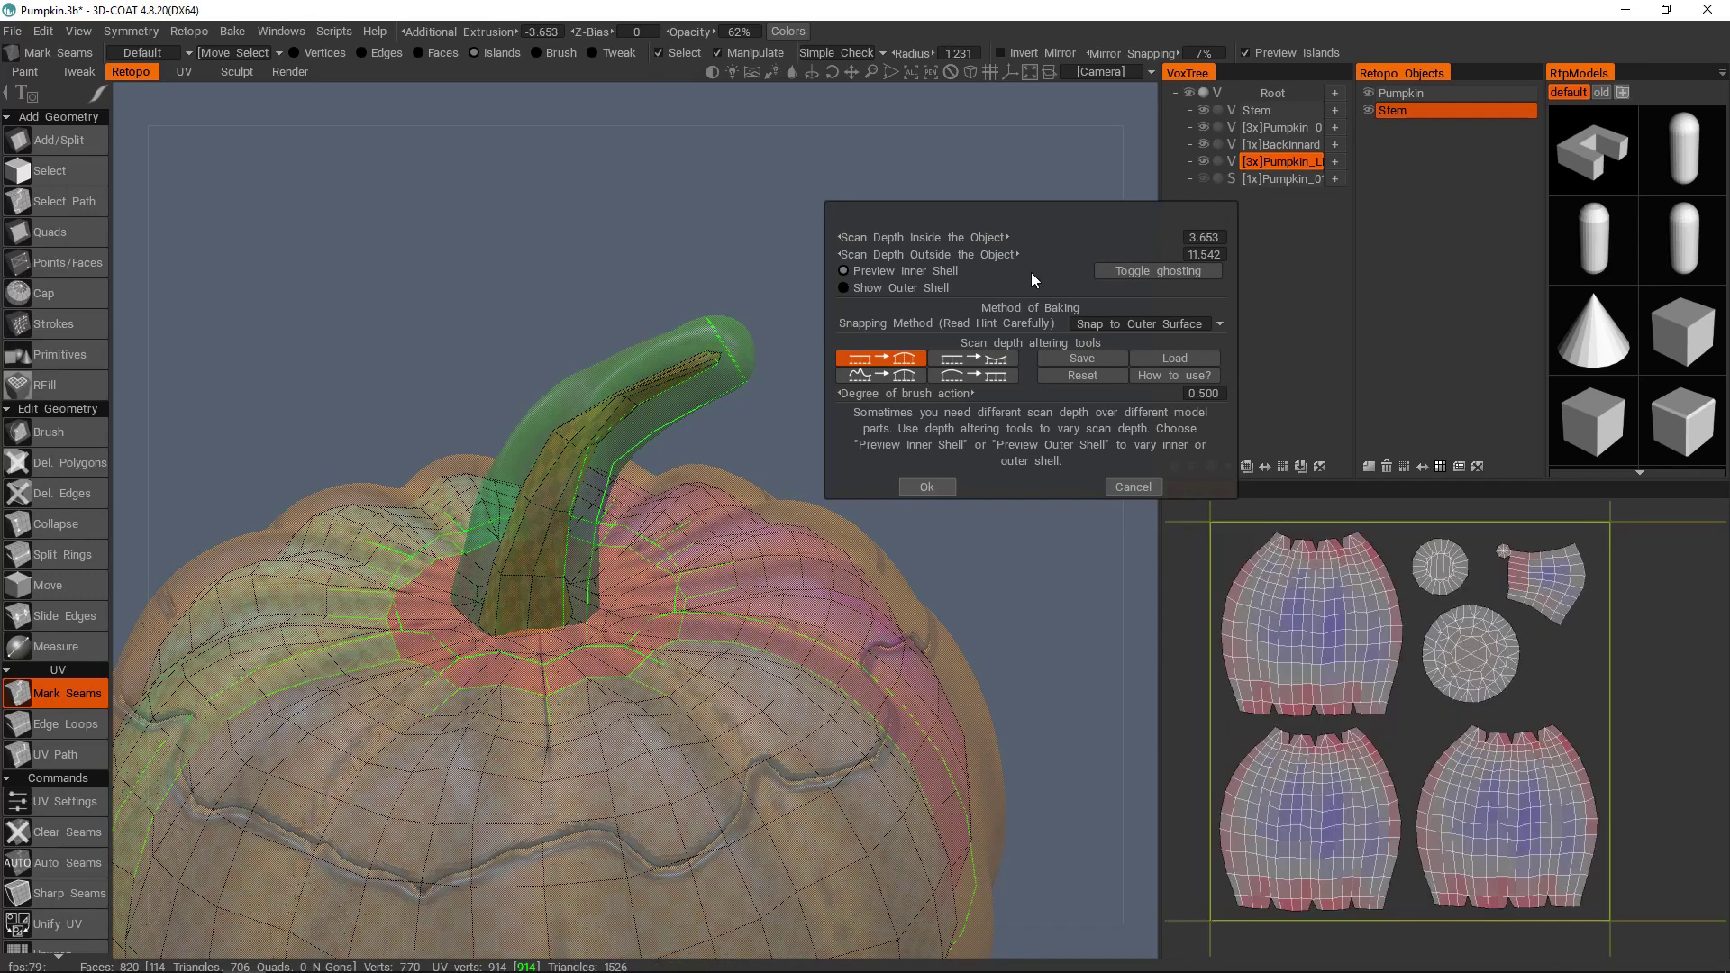
drag(1057, 241, 1166, 263)
alt+drag(732, 559, 723, 492)
scroll(595, 511, down, 3)
alt+drag(582, 514, 629, 564)
scroll(582, 594, up, 5)
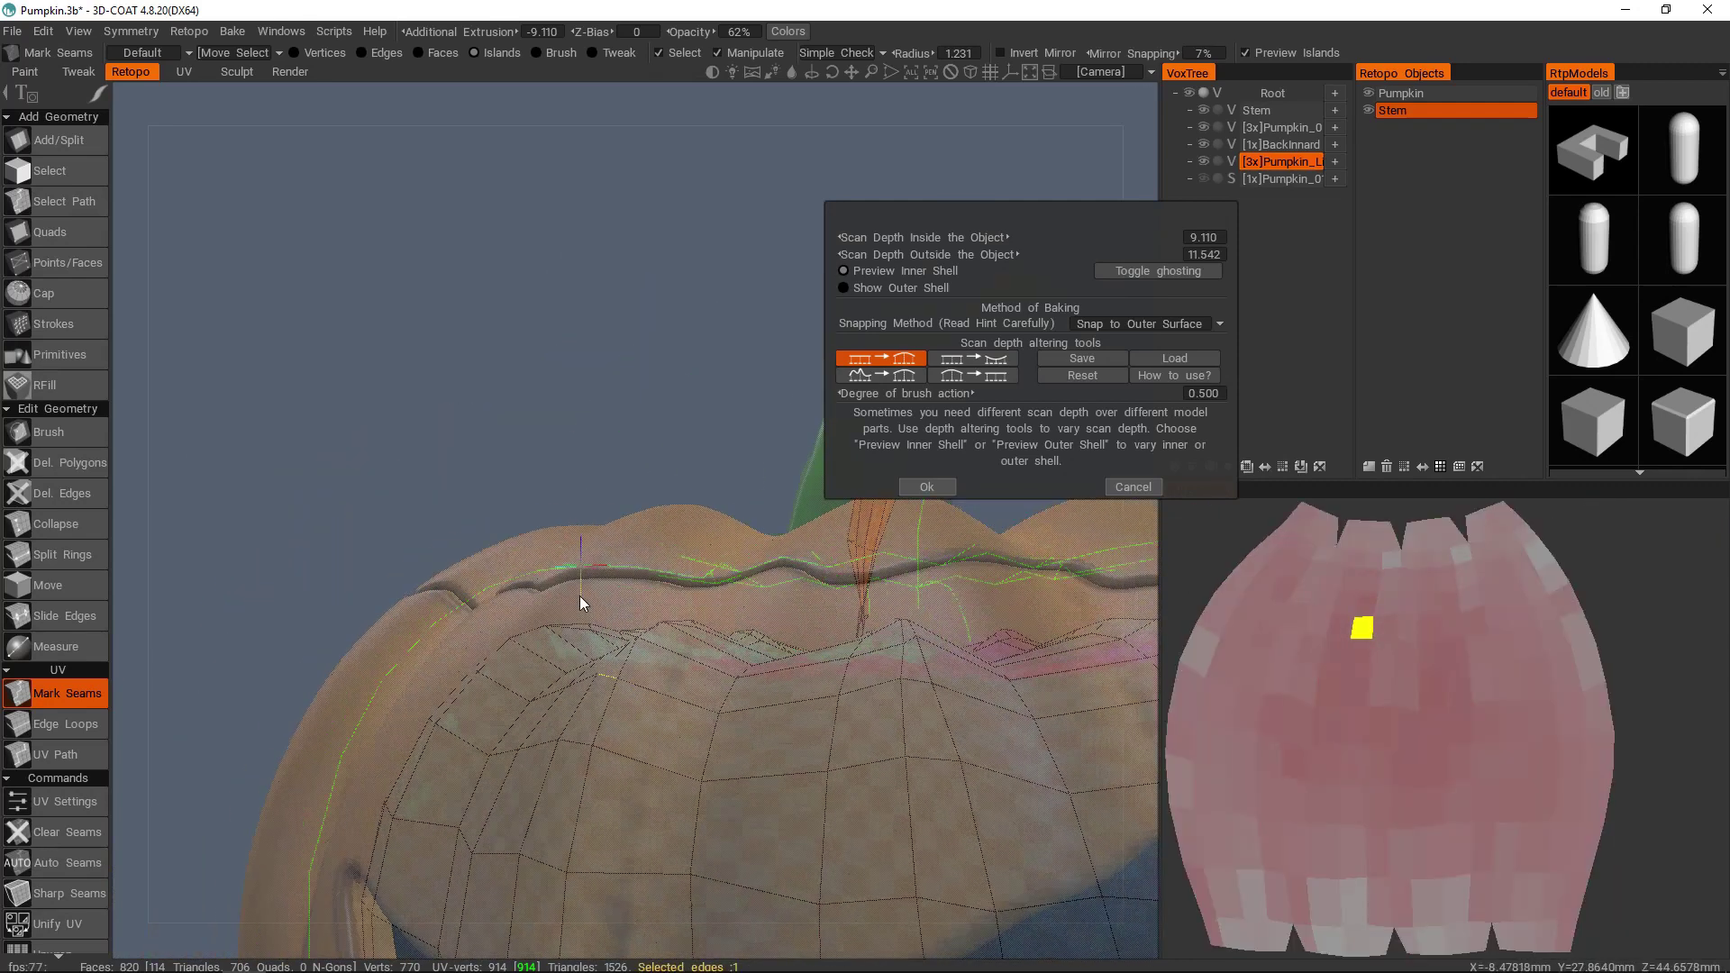
right_drag(580, 602, 535, 636)
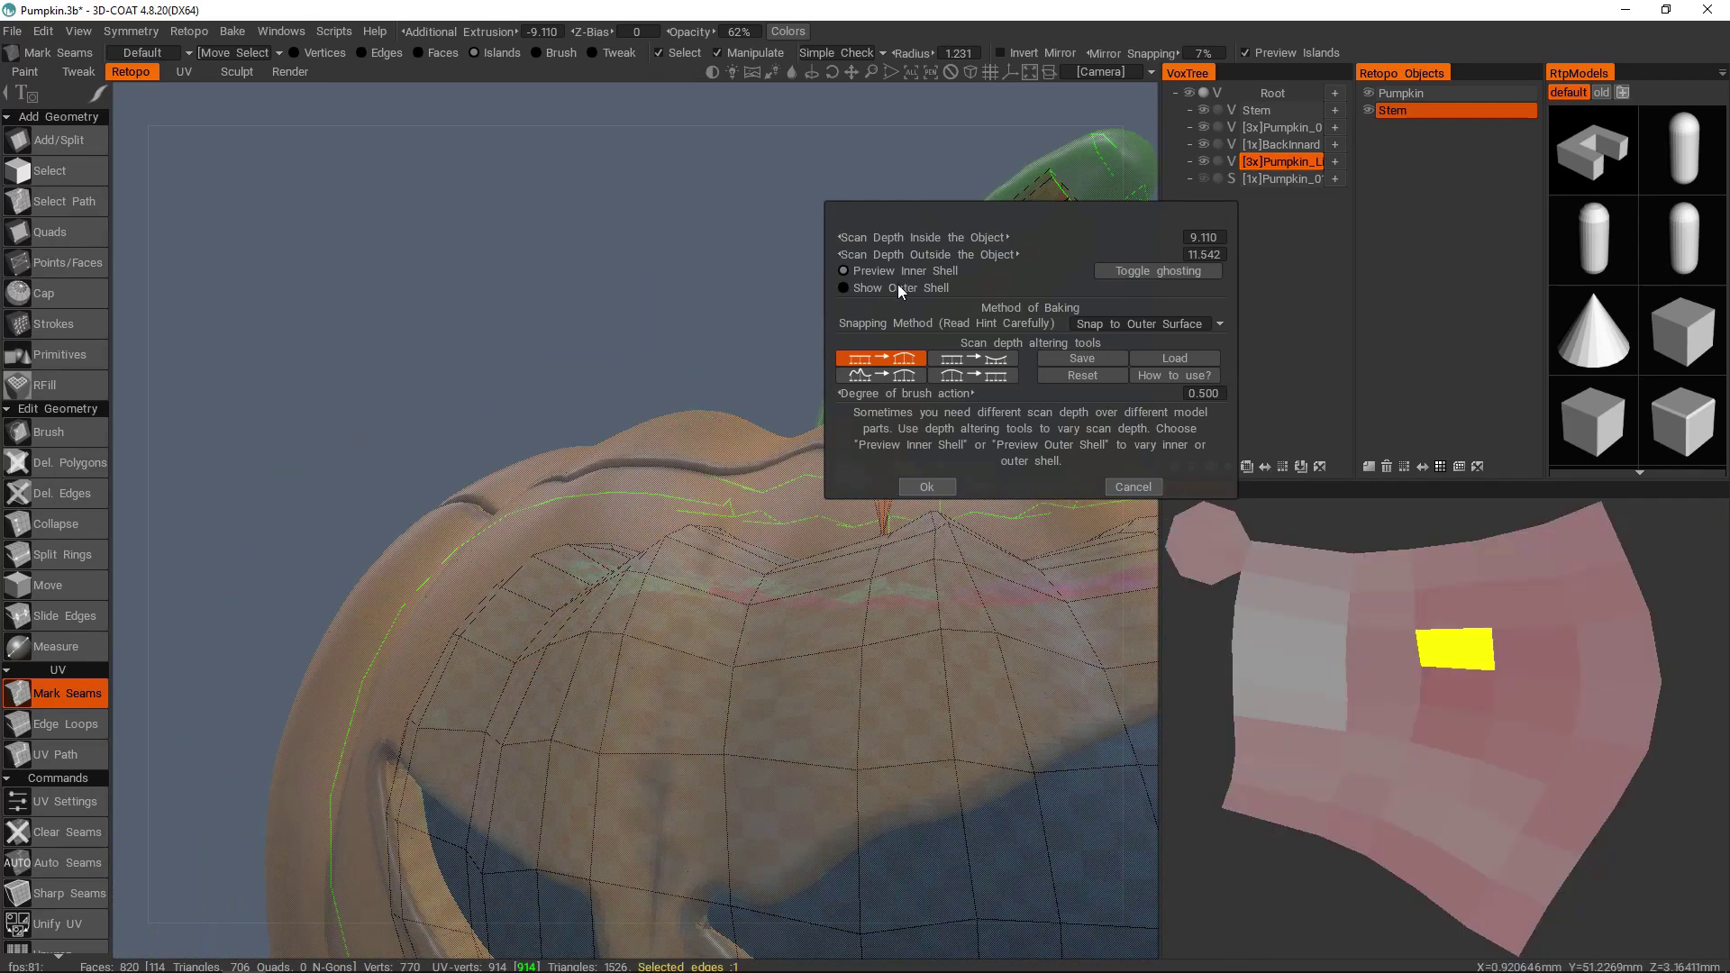
- Preview the outer shell and check how it encloses the pumpkin and stem from several angles
click(888, 287)
right_drag(651, 516, 438, 337)
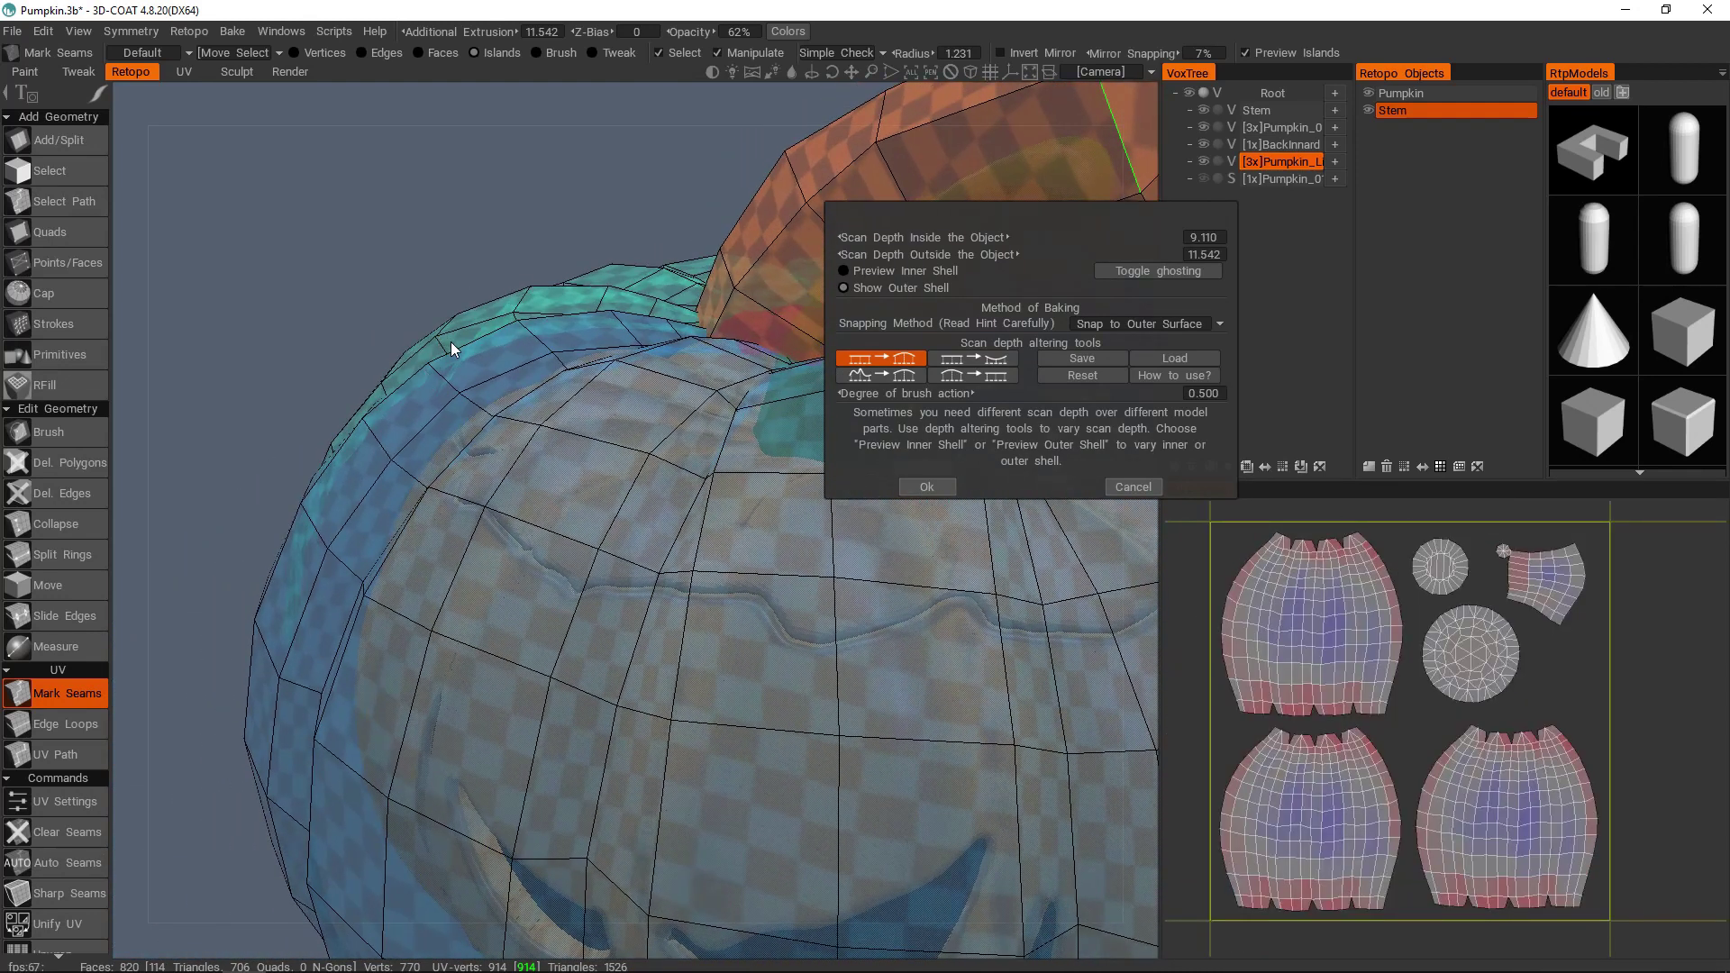
alt+drag(454, 343, 527, 481)
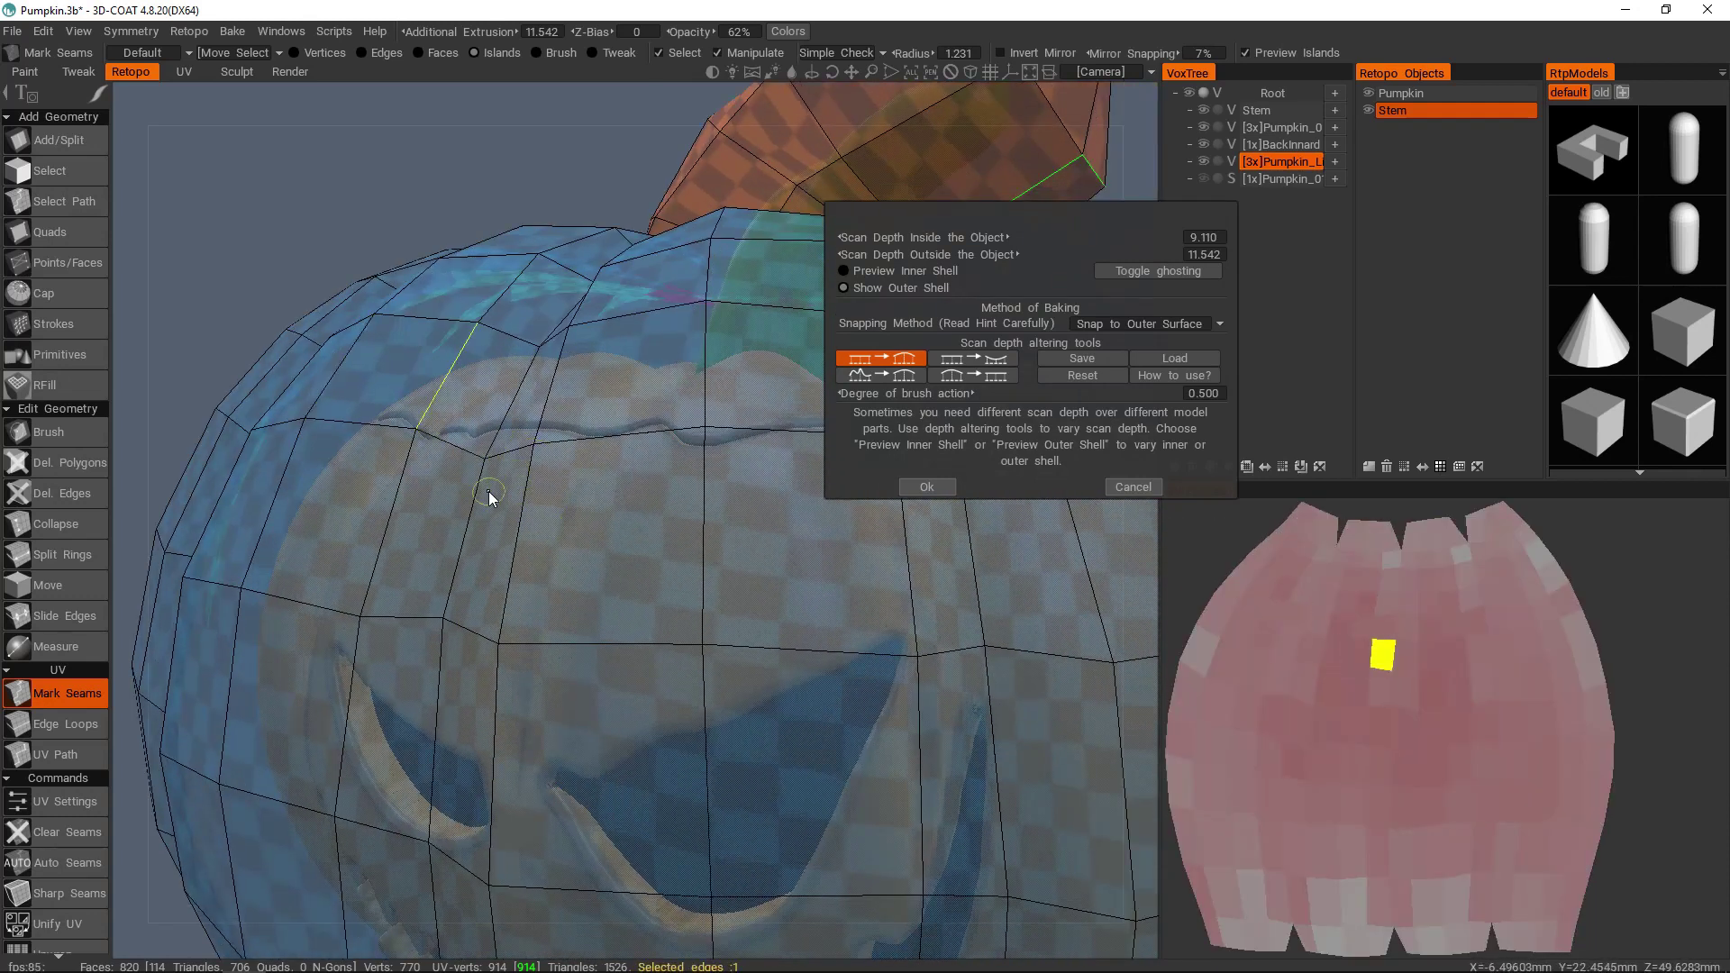
alt+middle_drag(671, 405, 743, 504)
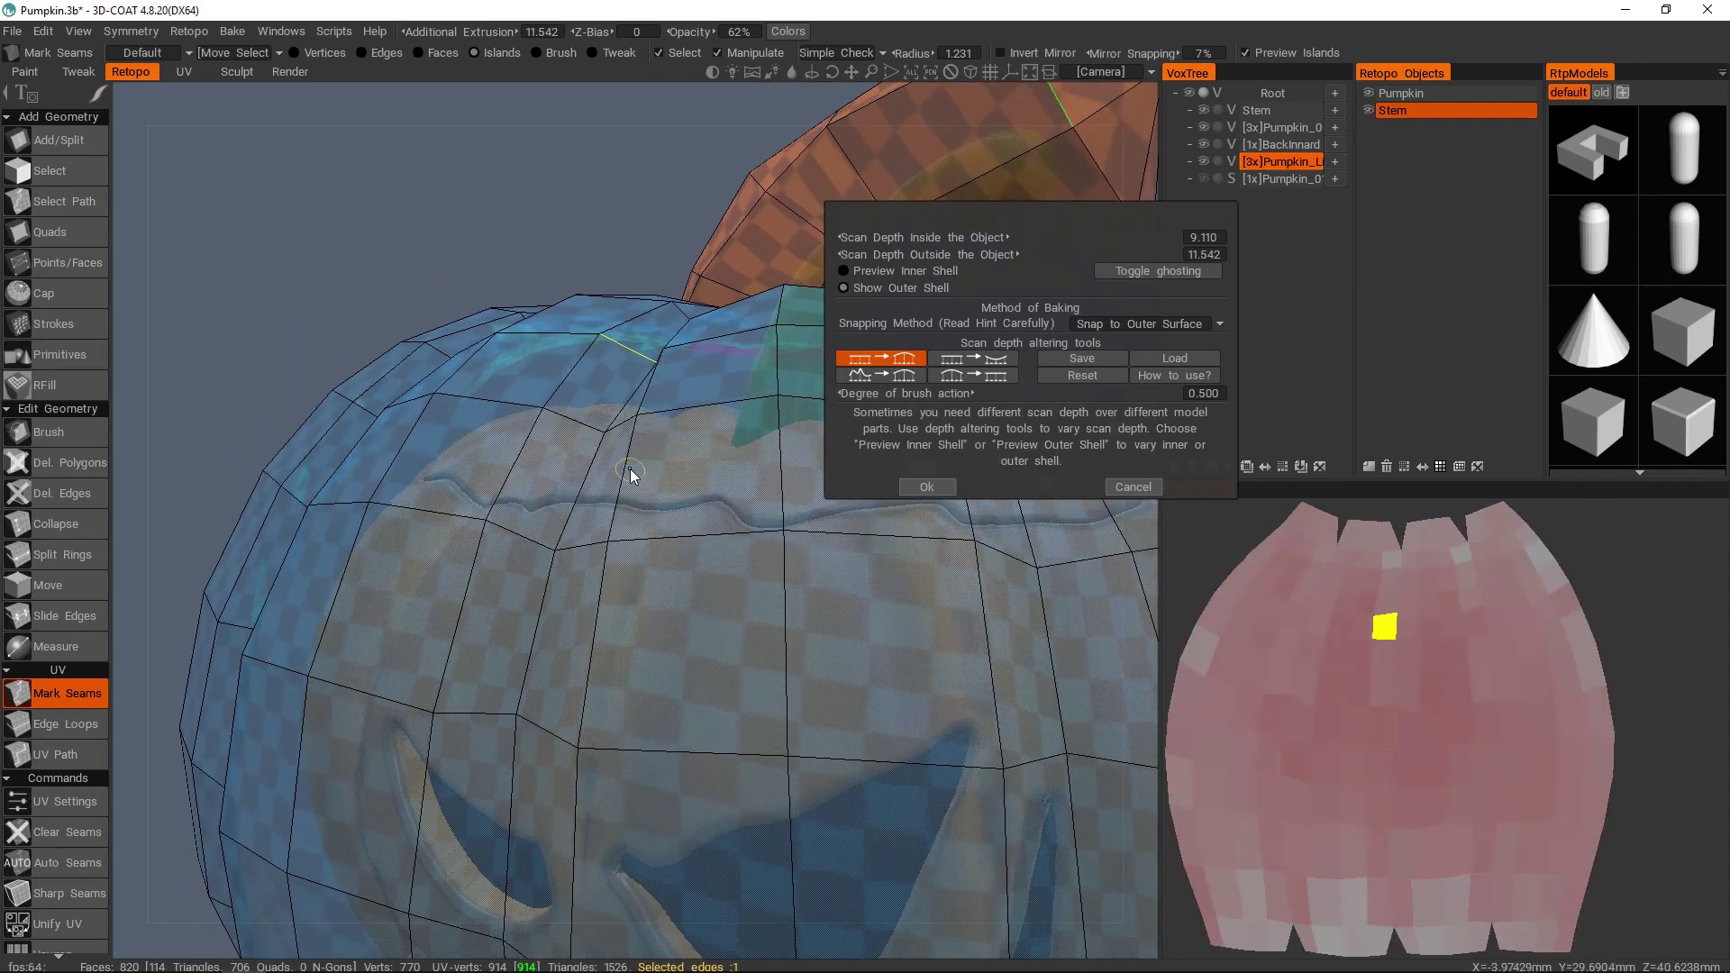
alt+drag(594, 505, 689, 565)
alt+right_drag(688, 566, 599, 477)
- Return to the inner shell preview and reduce Scan Depth Inside the Object to 1.276, comparing it with the outer shell
click(844, 271)
scroll(597, 498, up, 6)
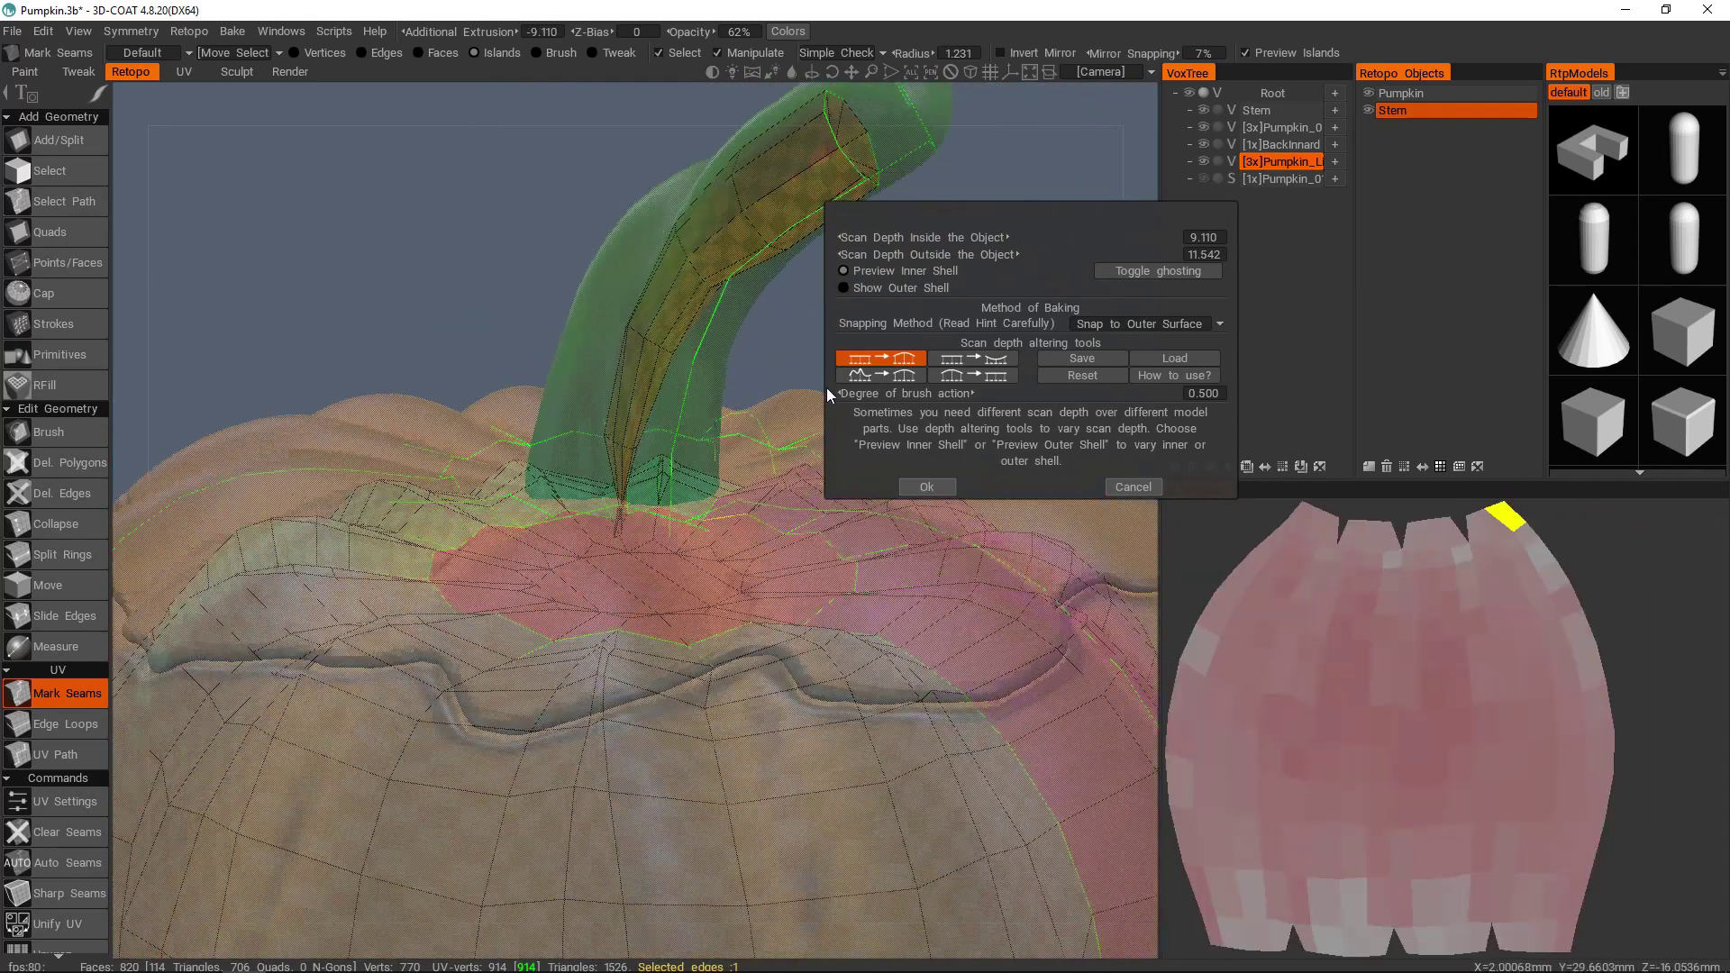
scroll(717, 467, down, 4)
drag(970, 249, 834, 248)
alt+drag(553, 532, 537, 483)
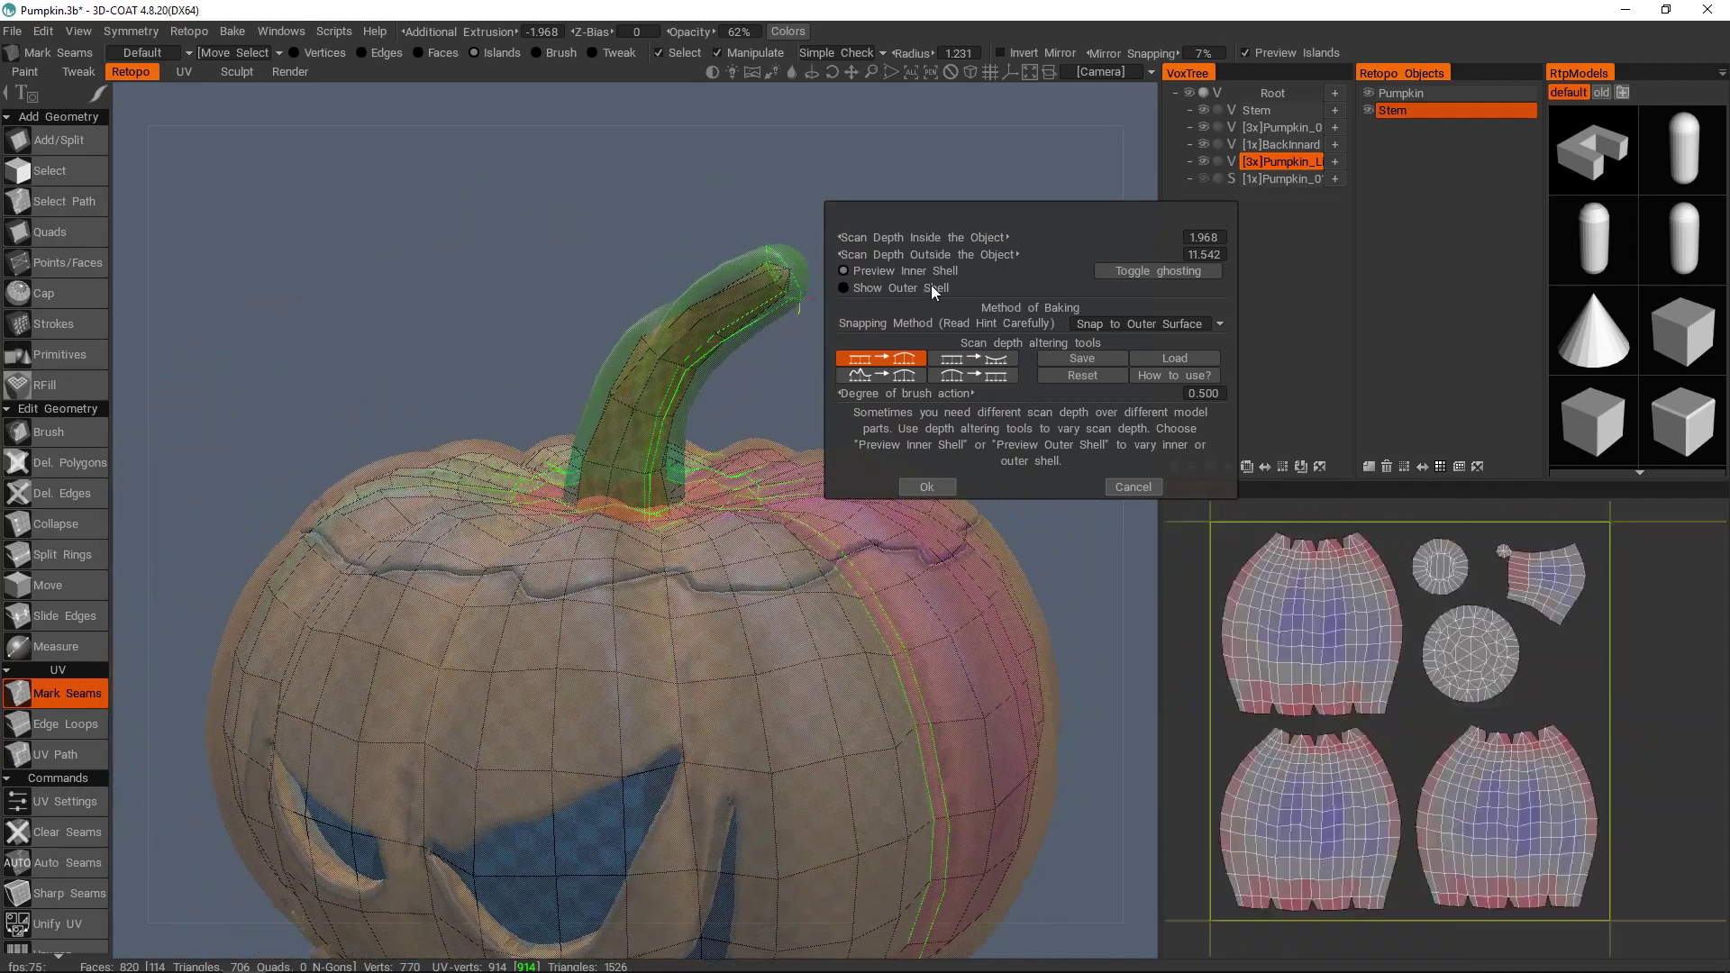
drag(968, 237, 947, 237)
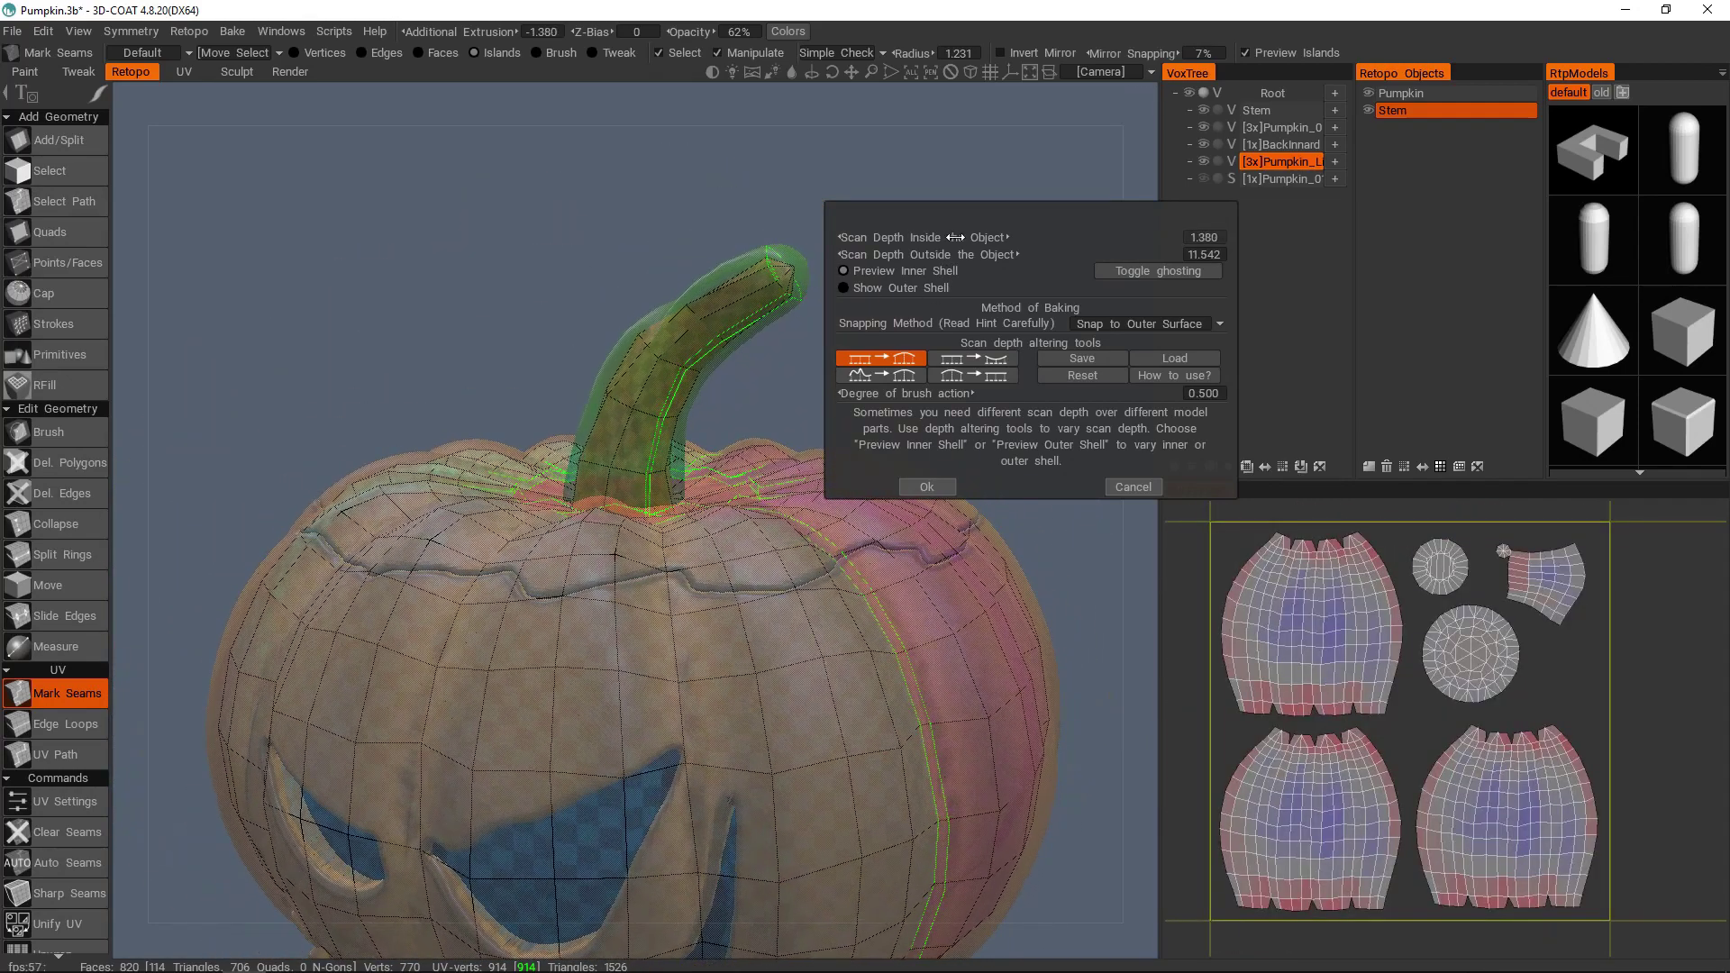
click(884, 289)
click(892, 287)
click(955, 272)
- Turn off the sculpt ghosting, inspect the carved lid seam, and set Scan Depth Inside the Object to 2.026
click(1118, 272)
scroll(609, 526, up, 3)
alt+drag(611, 535, 548, 531)
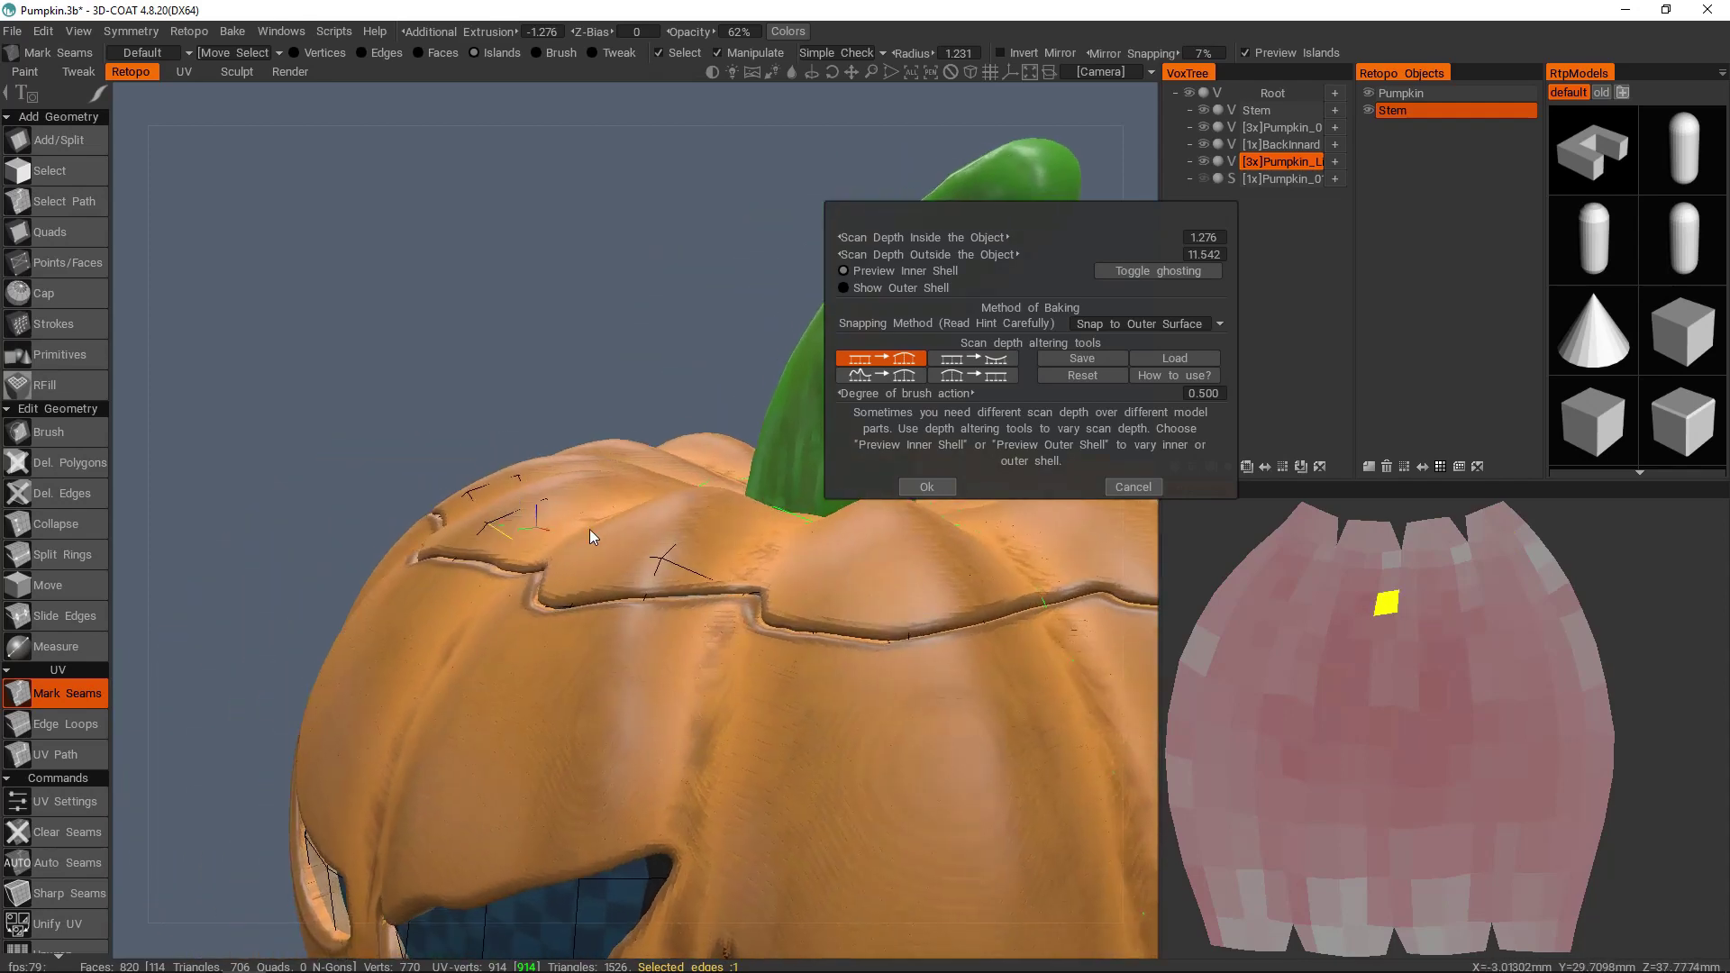
scroll(706, 549, up, 5)
scroll(689, 546, down, 4)
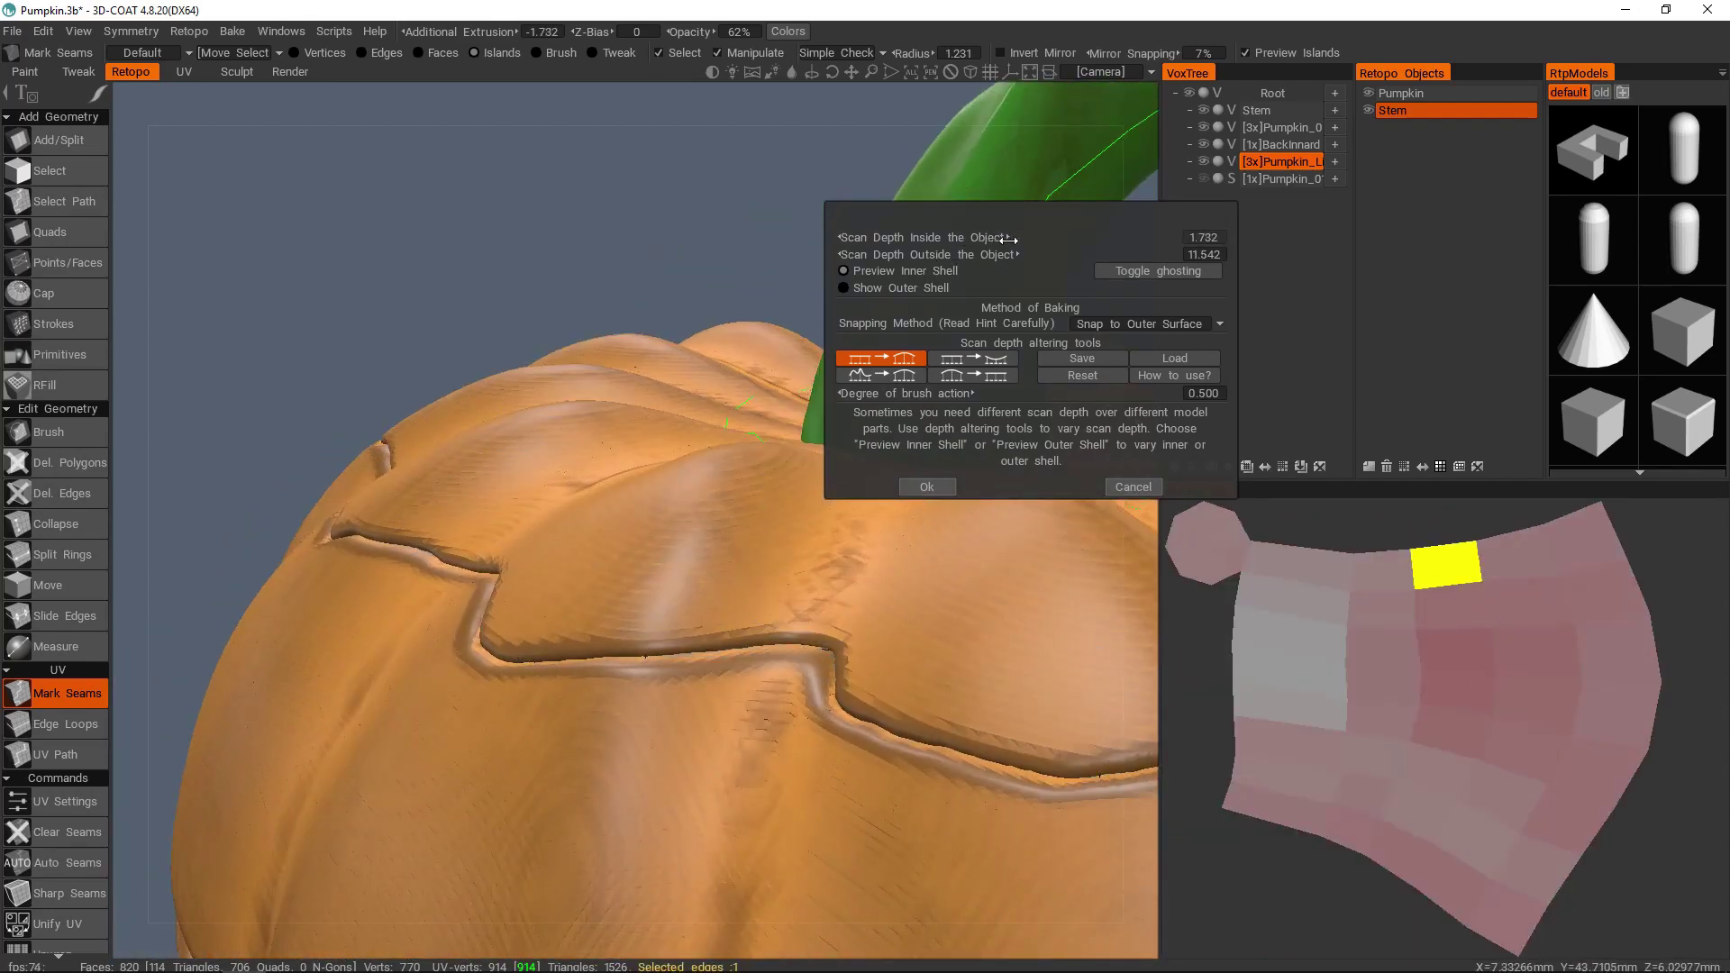
drag(1023, 244, 1024, 243)
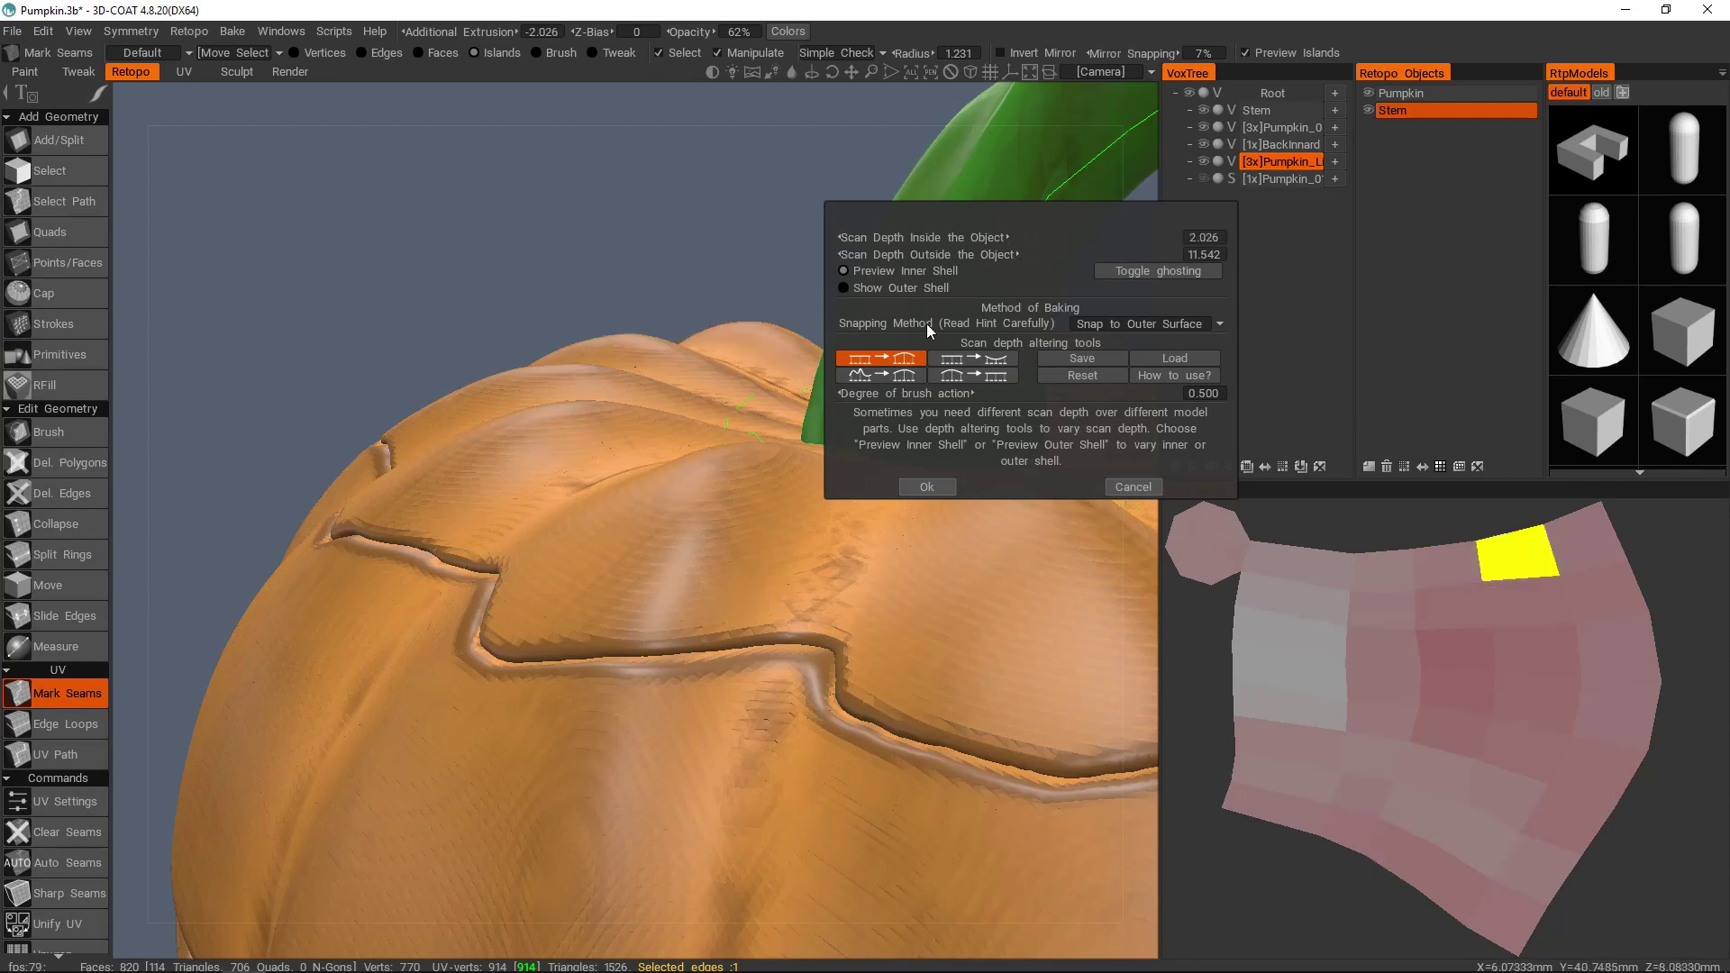
scroll(800, 340, down, 2)
- Show the outer shell and set Scan Depth Outside the Object to 1.501
click(860, 289)
scroll(630, 448, down, 4)
middle_drag(681, 366, 544, 442)
drag(1146, 254, 934, 274)
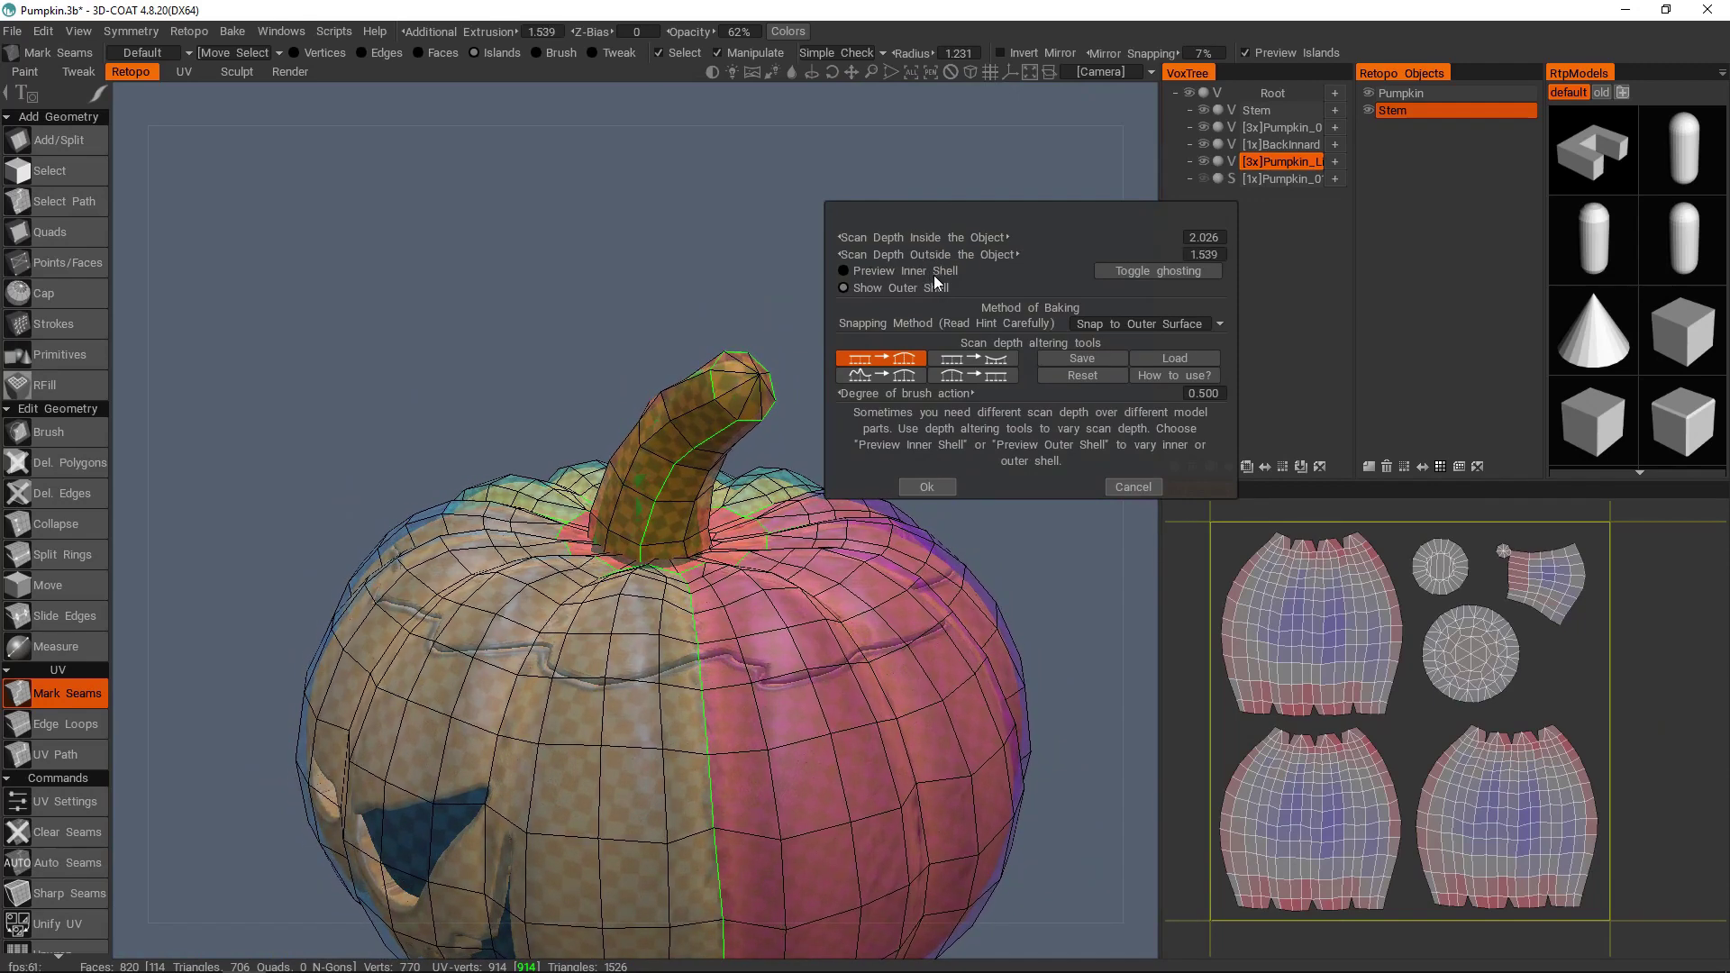
alt+drag(623, 494, 700, 511)
right_drag(712, 524, 703, 517)
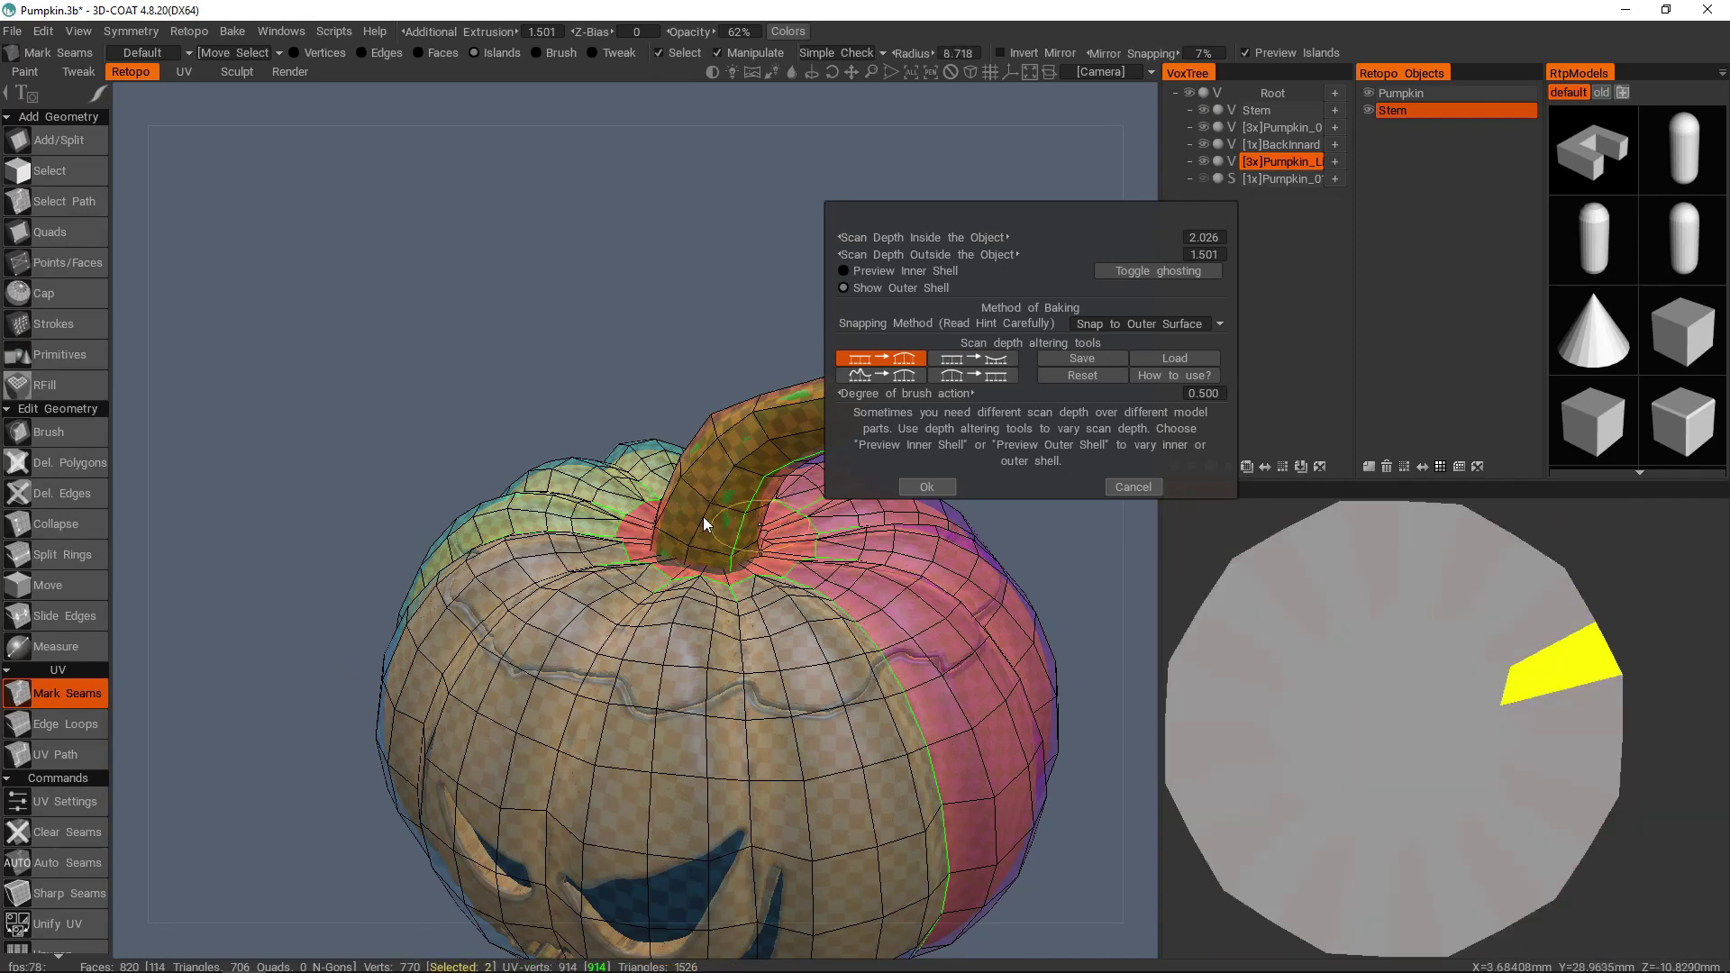
- Examine the outer shell around the stem and the top of the pumpkin for sculpt parts showing through
alt+middle_drag(703, 518, 615, 532)
alt+right_drag(615, 531, 577, 504)
alt+drag(577, 505, 618, 533)
middle_drag(598, 527, 730, 343)
mouse_move(730, 342)
mouse_down()
mouse_move(735, 322)
mouse_move(577, 436)
mouse_up()
scroll(646, 503, down, 5)
scroll(636, 530, up, 4)
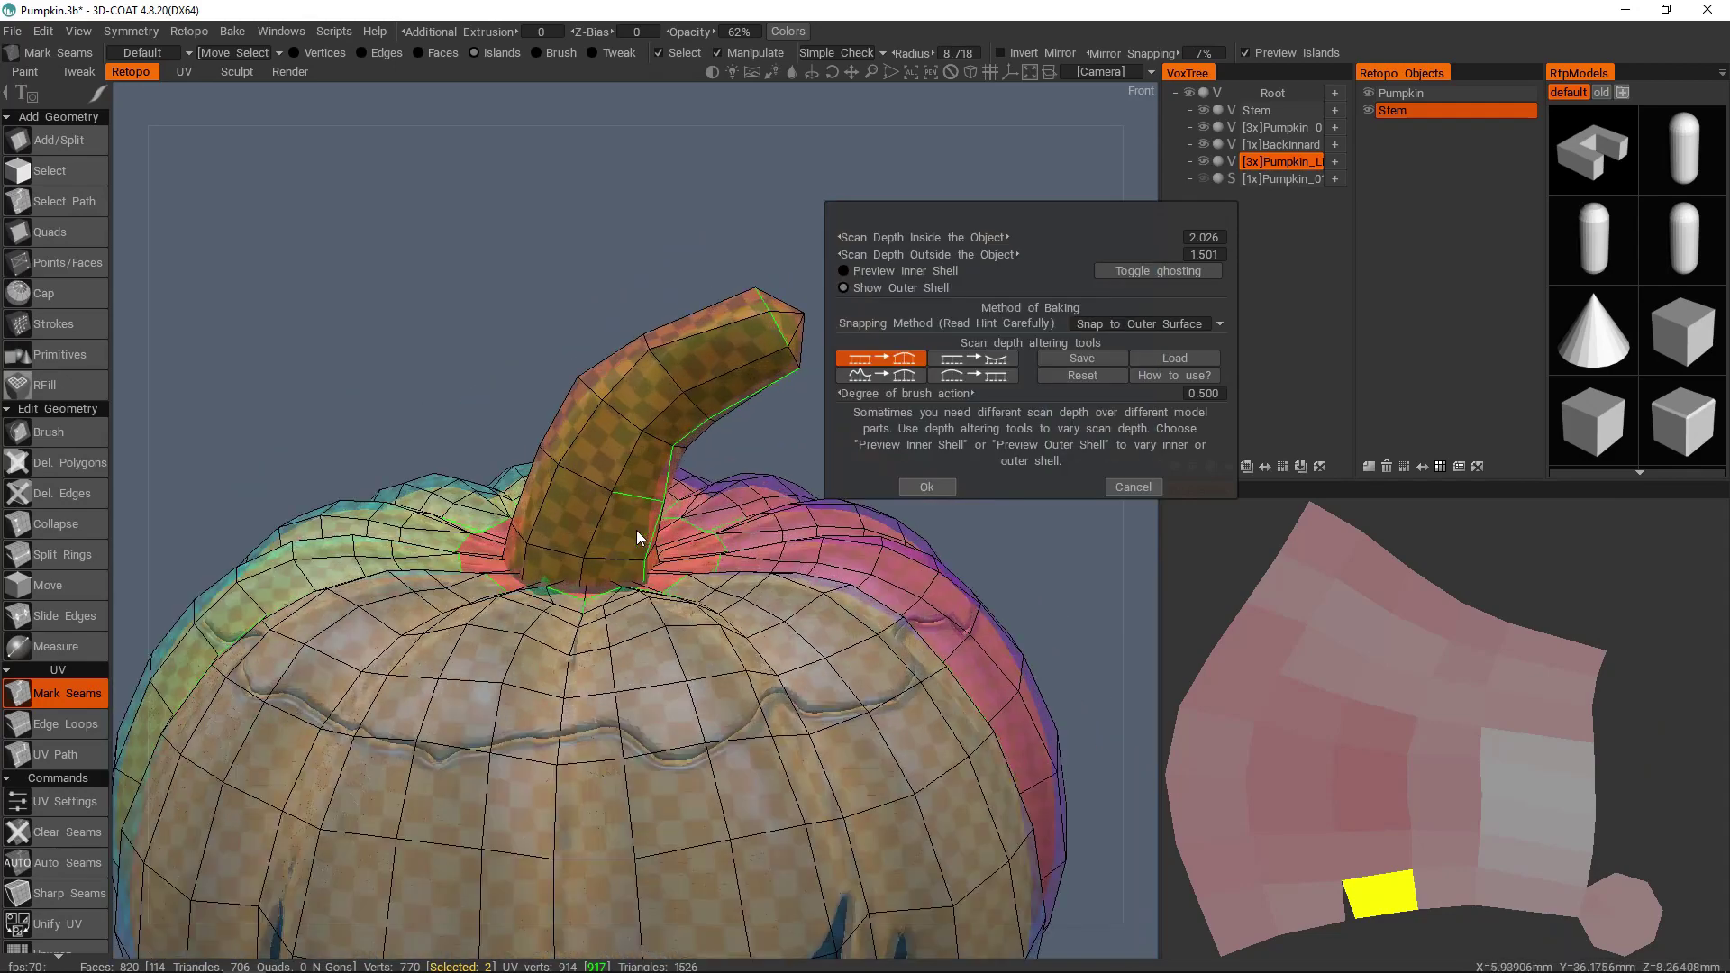
middle_drag(636, 530, 613, 564)
middle_drag(668, 493, 665, 559)
ctrl+click(621, 497)
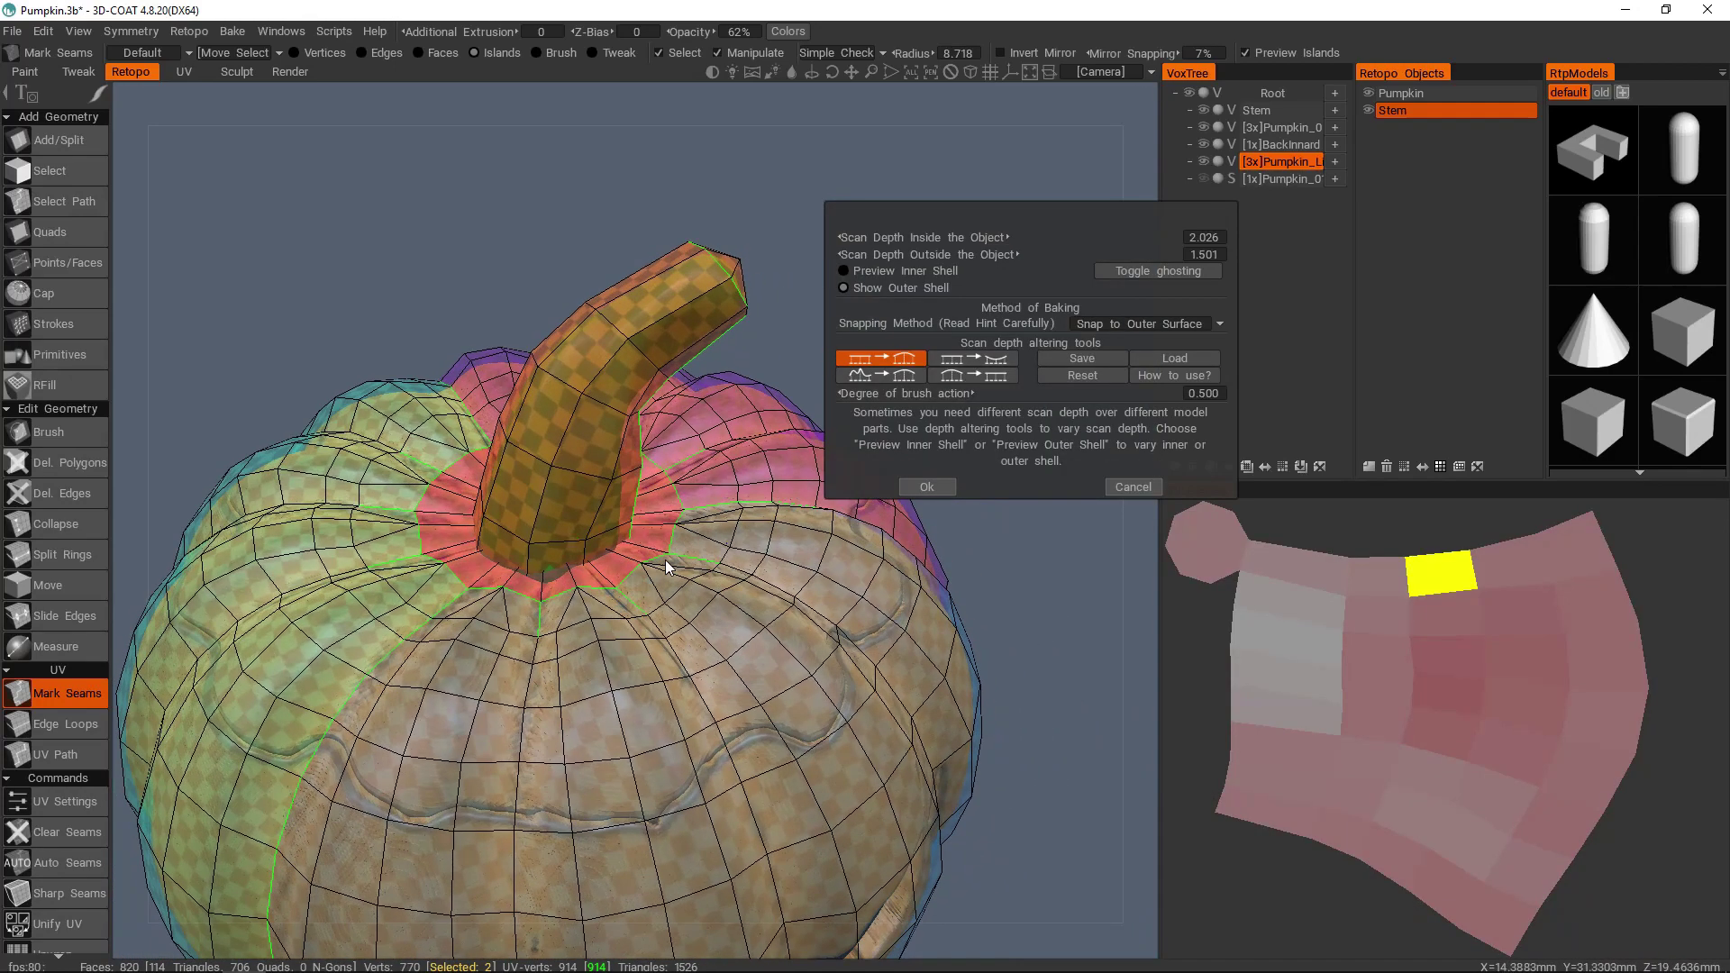
scroll(577, 552, up, 3)
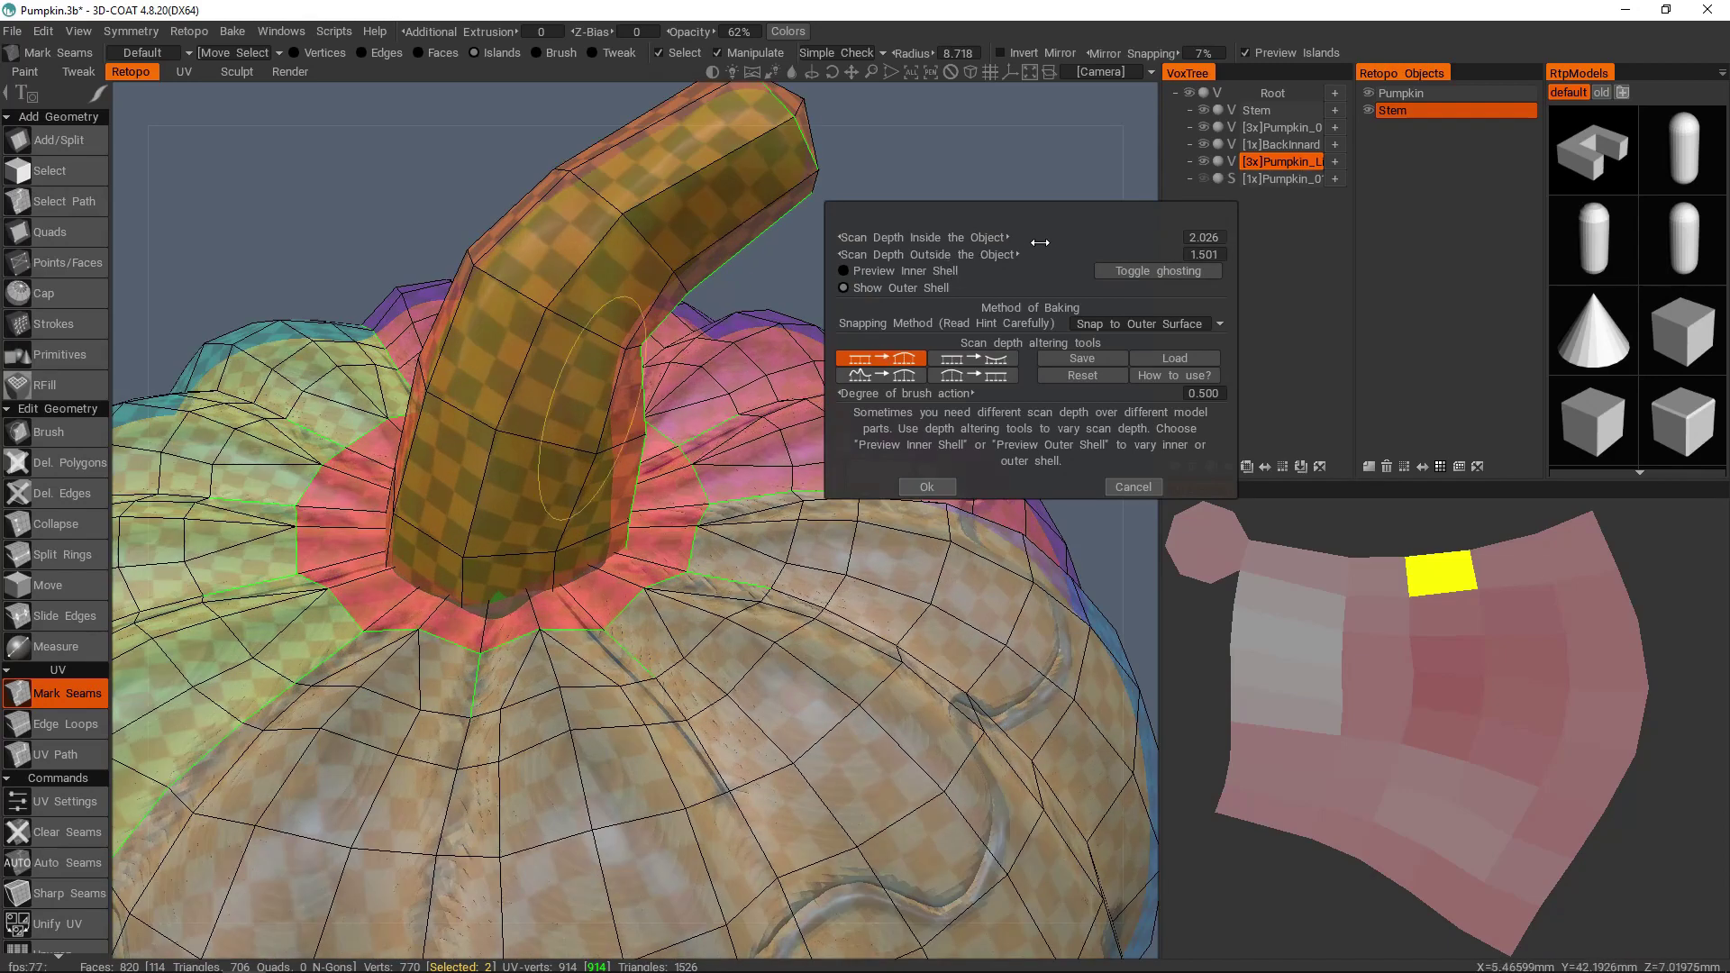
- Set Scan Depth Outside the Object to 0.939 and check the shell's fit on the stem and the carved face
drag(1048, 254, 1020, 289)
scroll(717, 636, down, 5)
alt+drag(716, 775, 706, 694)
alt+middle_drag(706, 694, 623, 530)
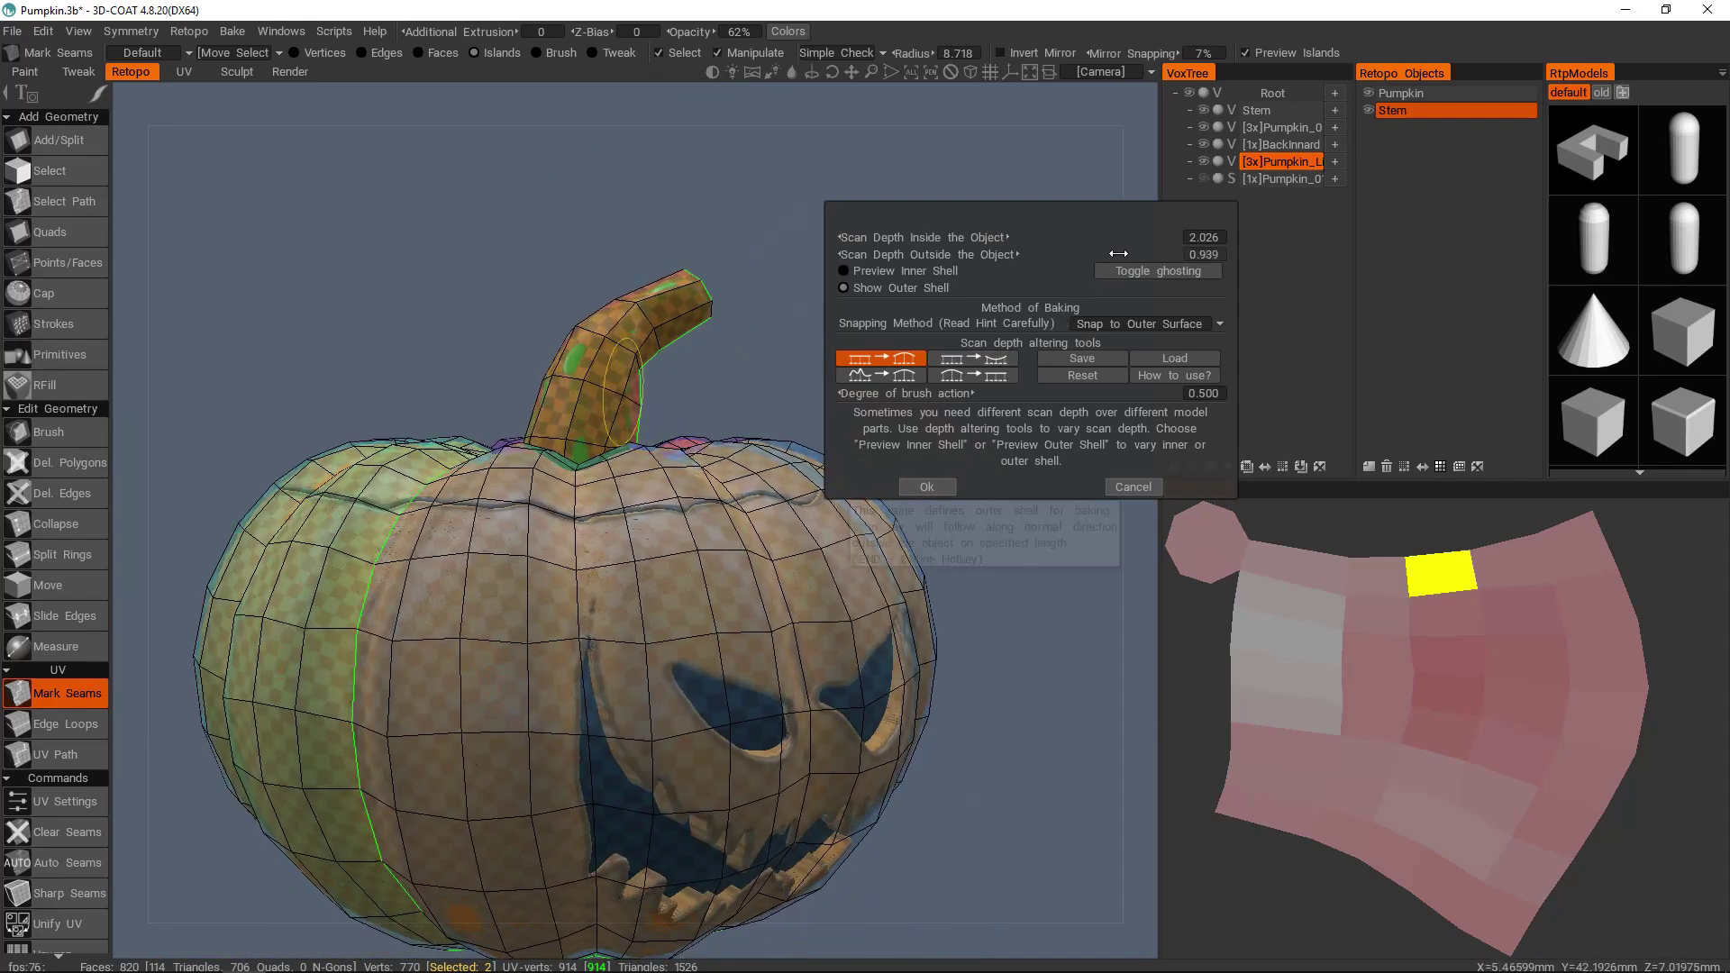
- Set Scan Depth Outside the Object to 1.197 and check the shell against the pumpkin's underside and stem
drag(1143, 256, 1135, 258)
scroll(595, 580, down, 5)
alt+drag(594, 581, 651, 484)
scroll(607, 530, up, 3)
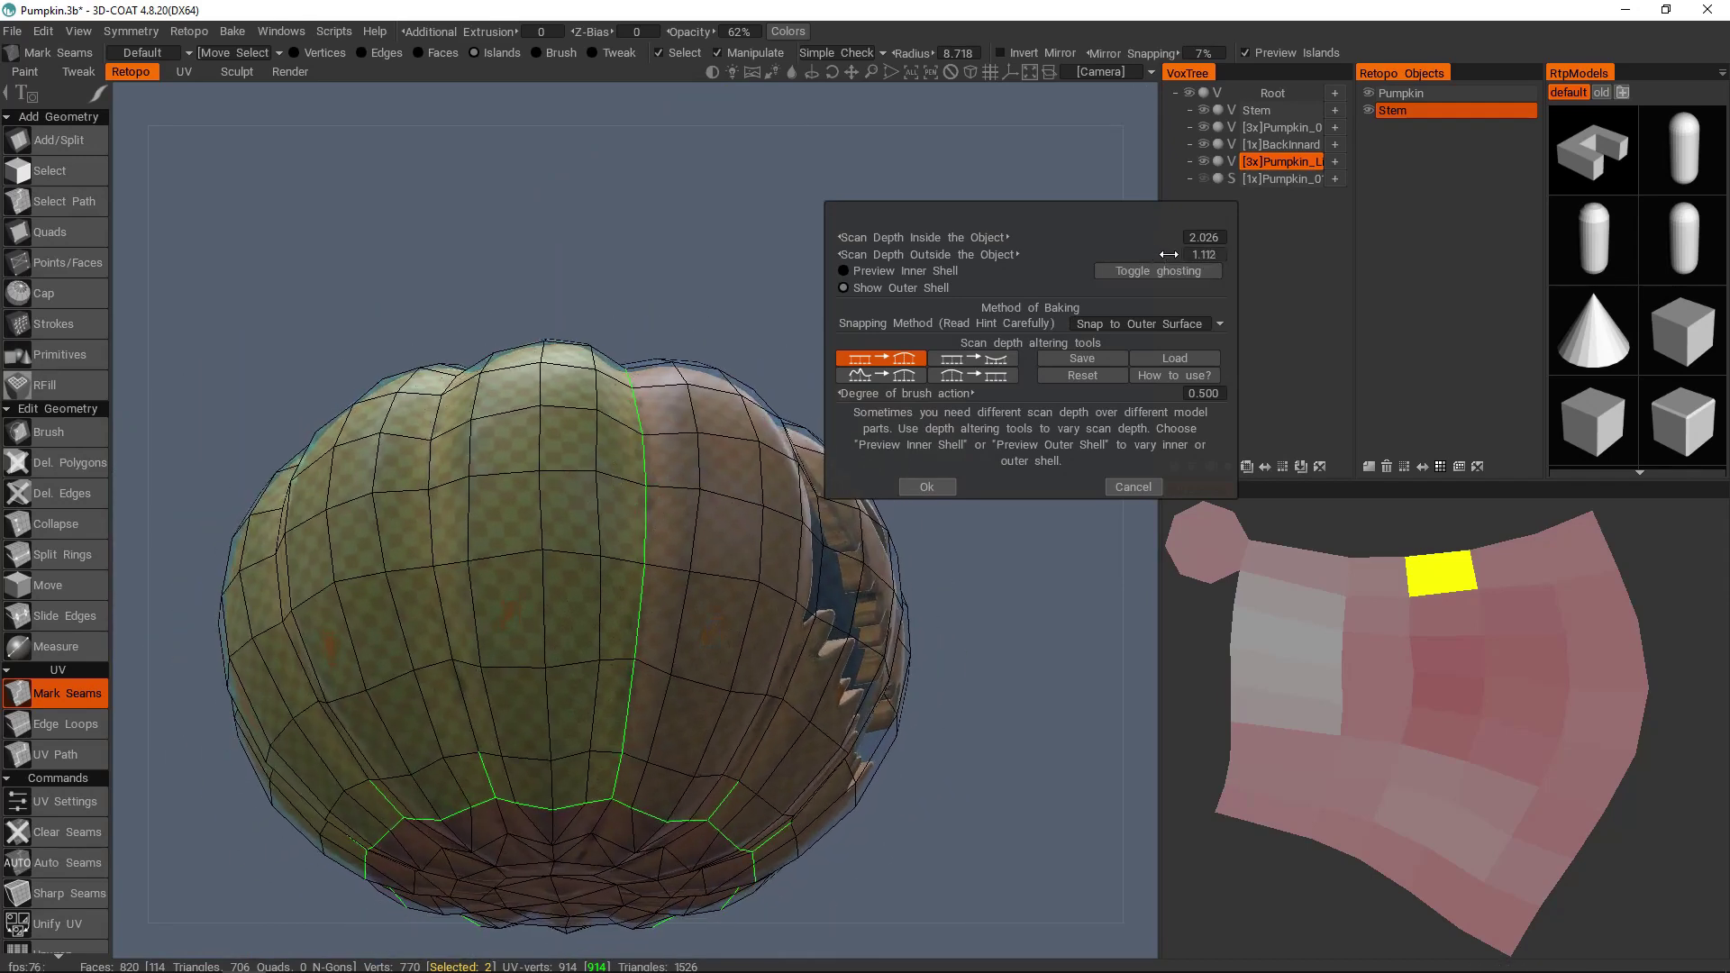
drag(792, 630, 621, 486)
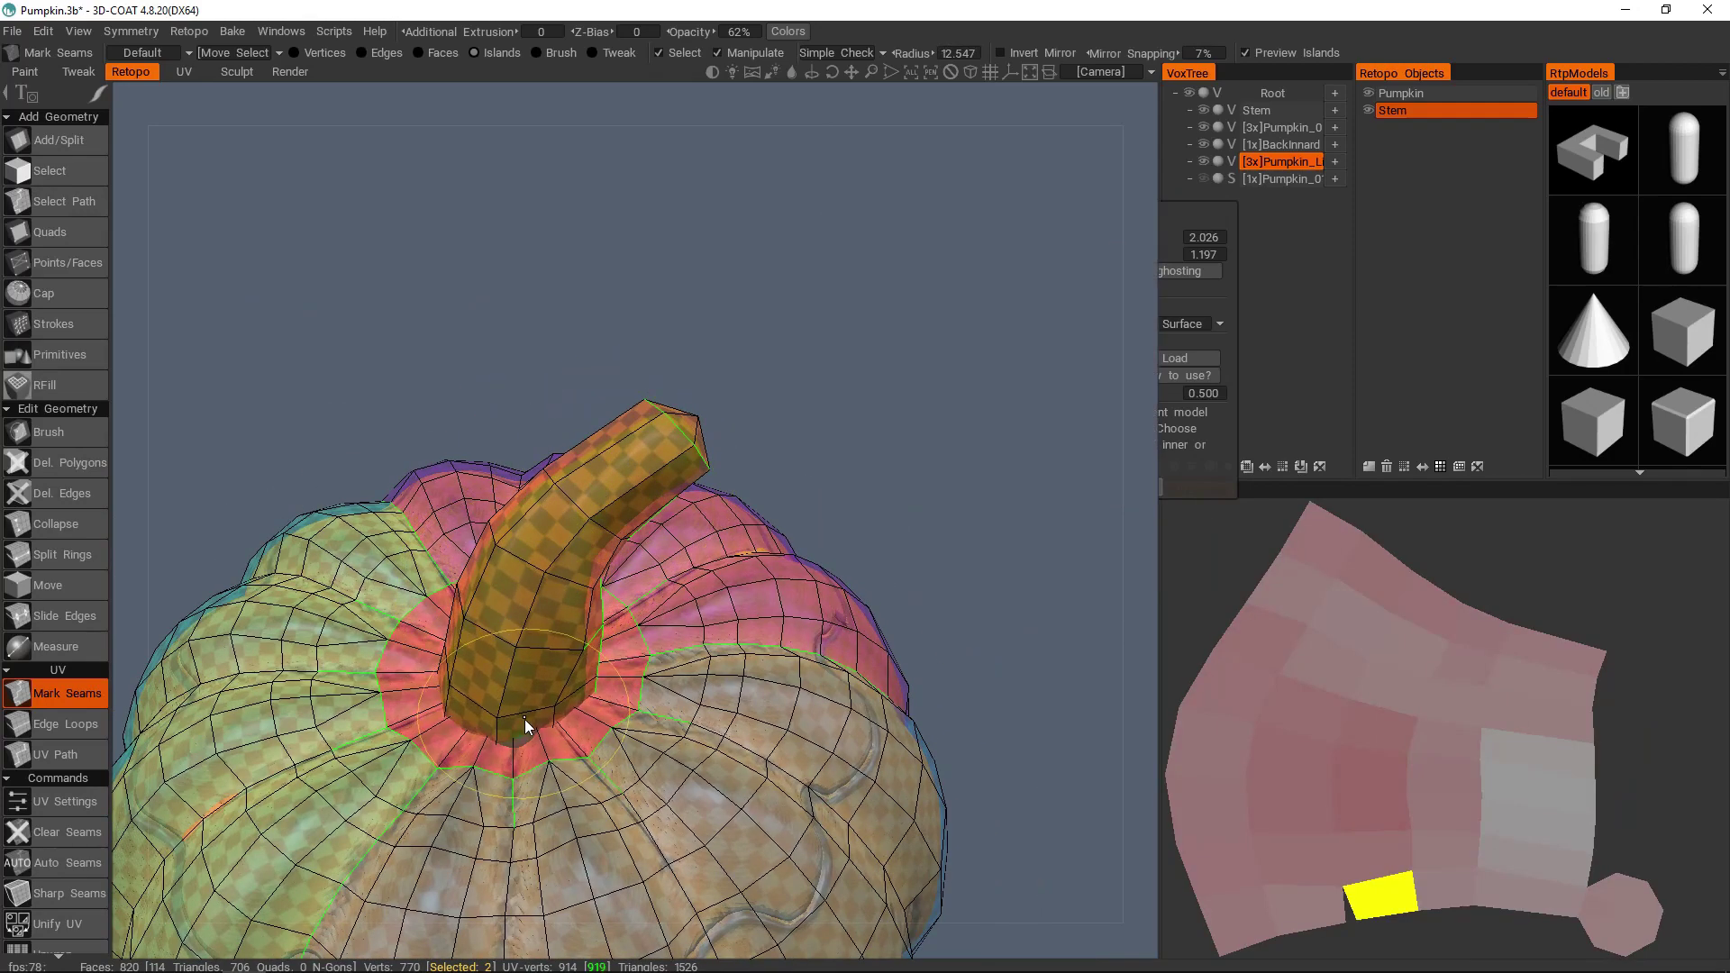
- Try to expand the outer shell over the lower stem with the scan depth brush, using different brush radii
drag(532, 684, 820, 517)
mouse_move(613, 564)
mouse_down()
mouse_move(615, 543)
mouse_move(783, 488)
mouse_move(807, 504)
mouse_move(594, 504)
mouse_up()
alt+middle_drag(672, 489, 661, 511)
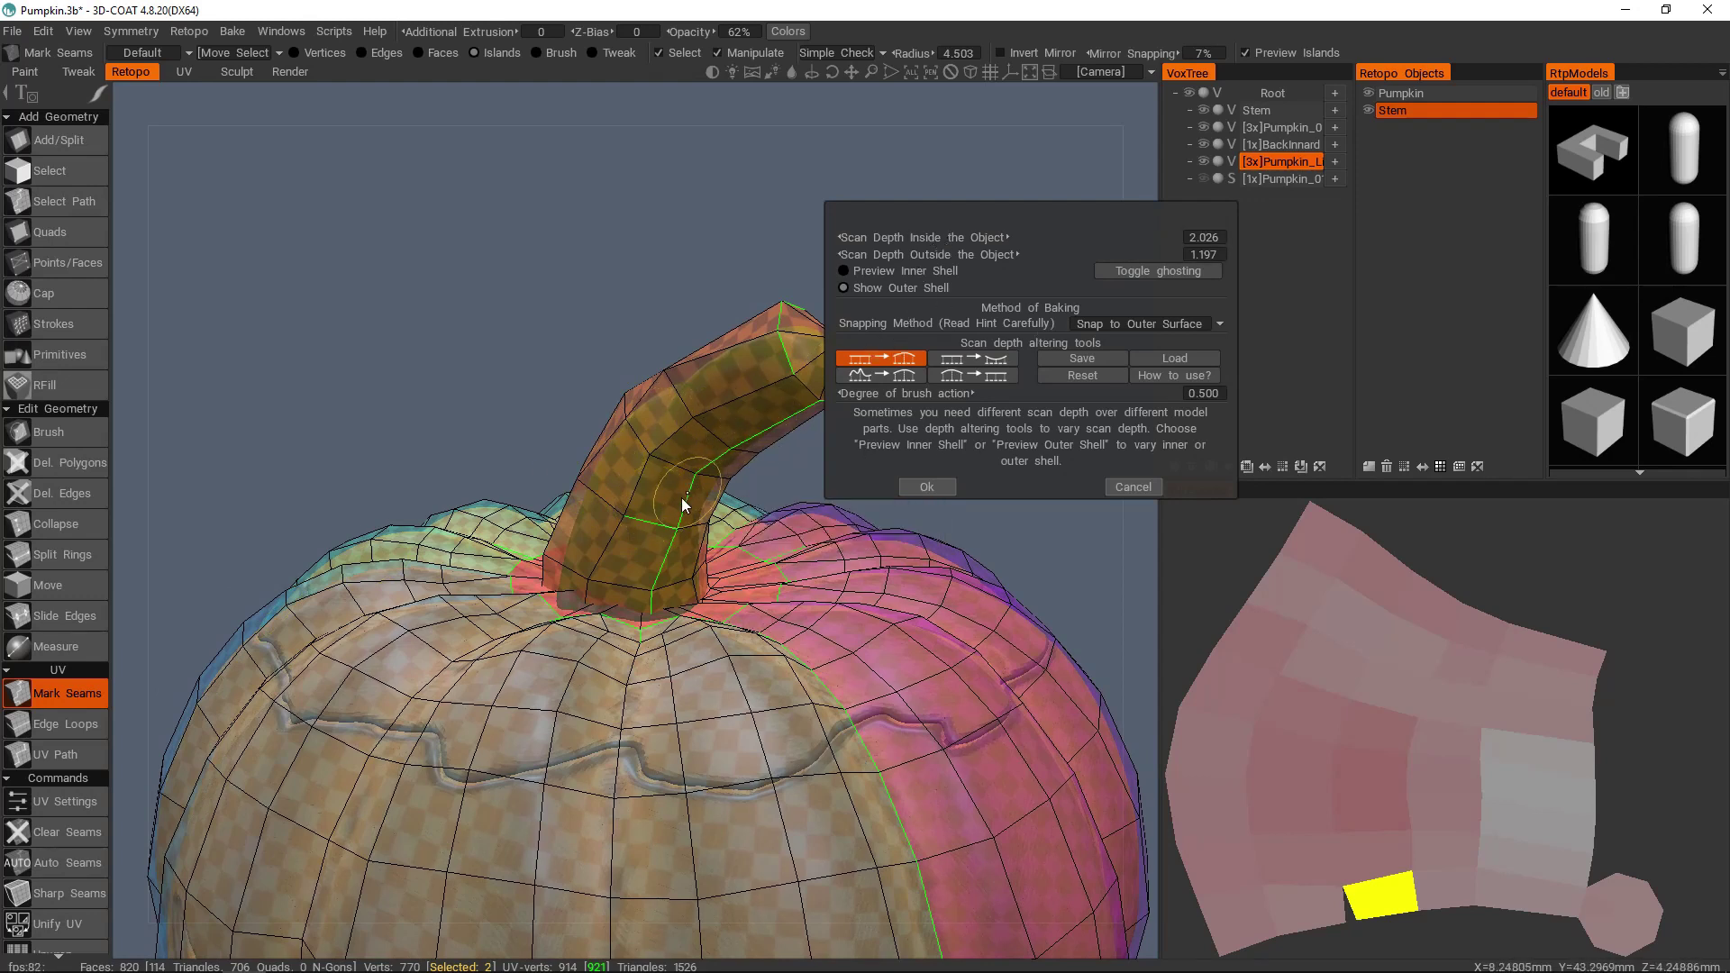
mouse_move(656, 485)
mouse_down()
mouse_move(636, 487)
mouse_move(652, 517)
mouse_move(630, 498)
mouse_move(655, 509)
mouse_up()
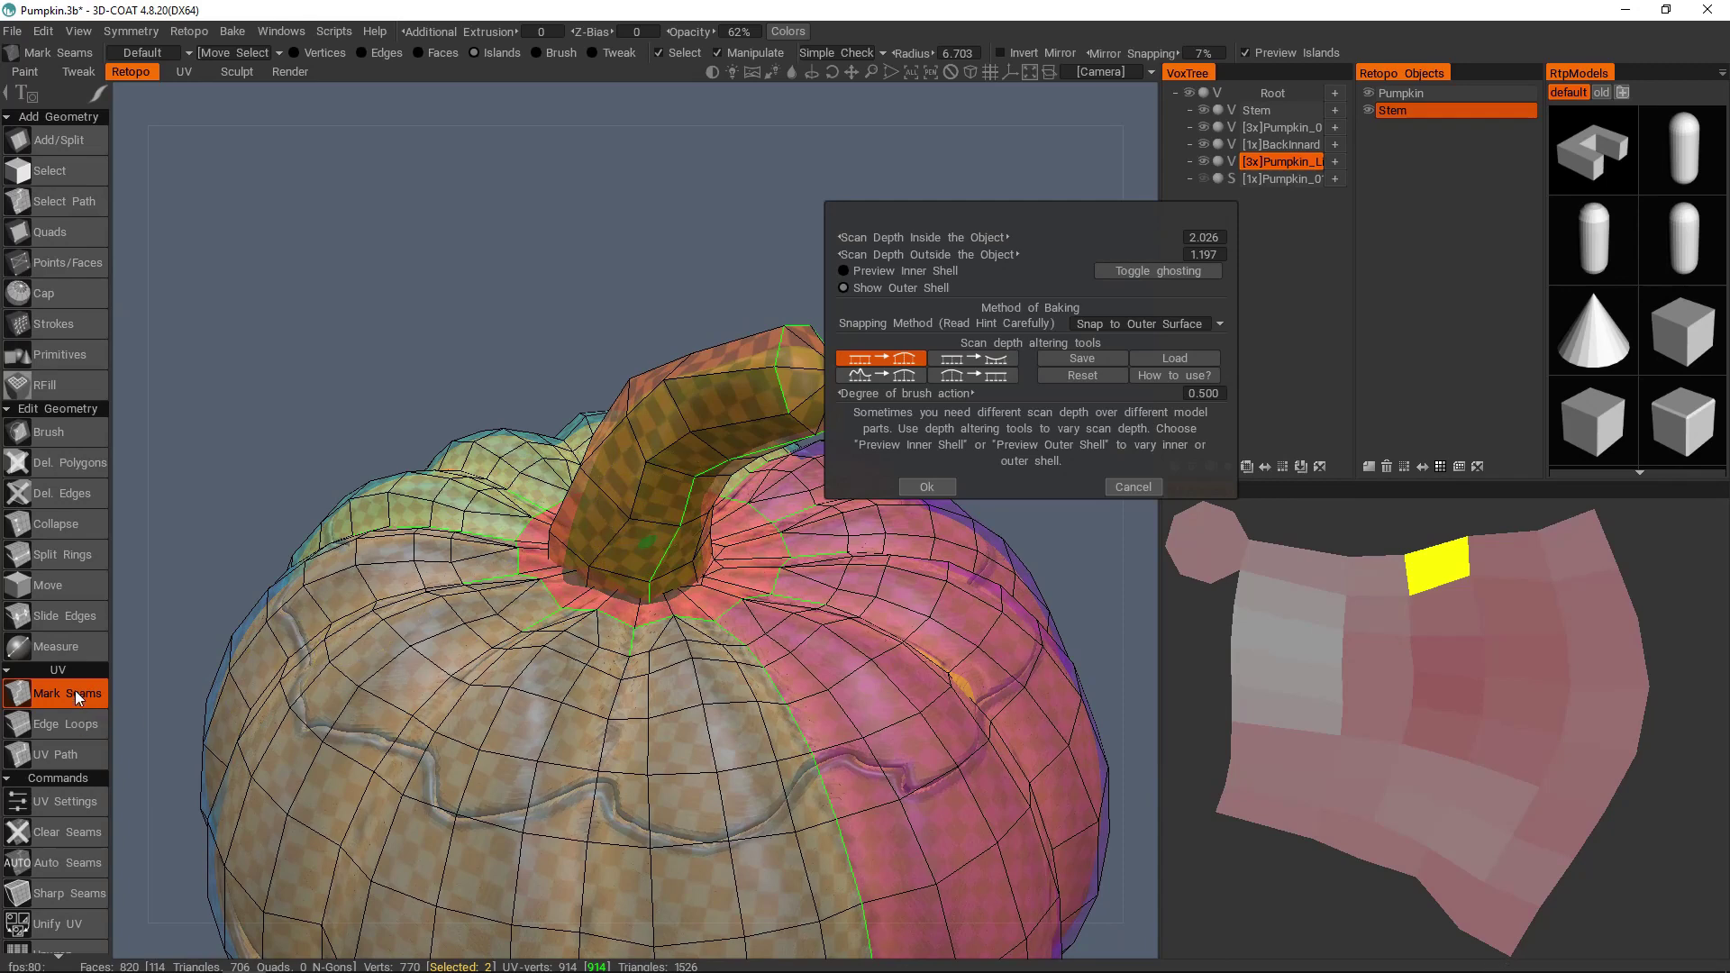
right_drag(655, 517, 619, 511)
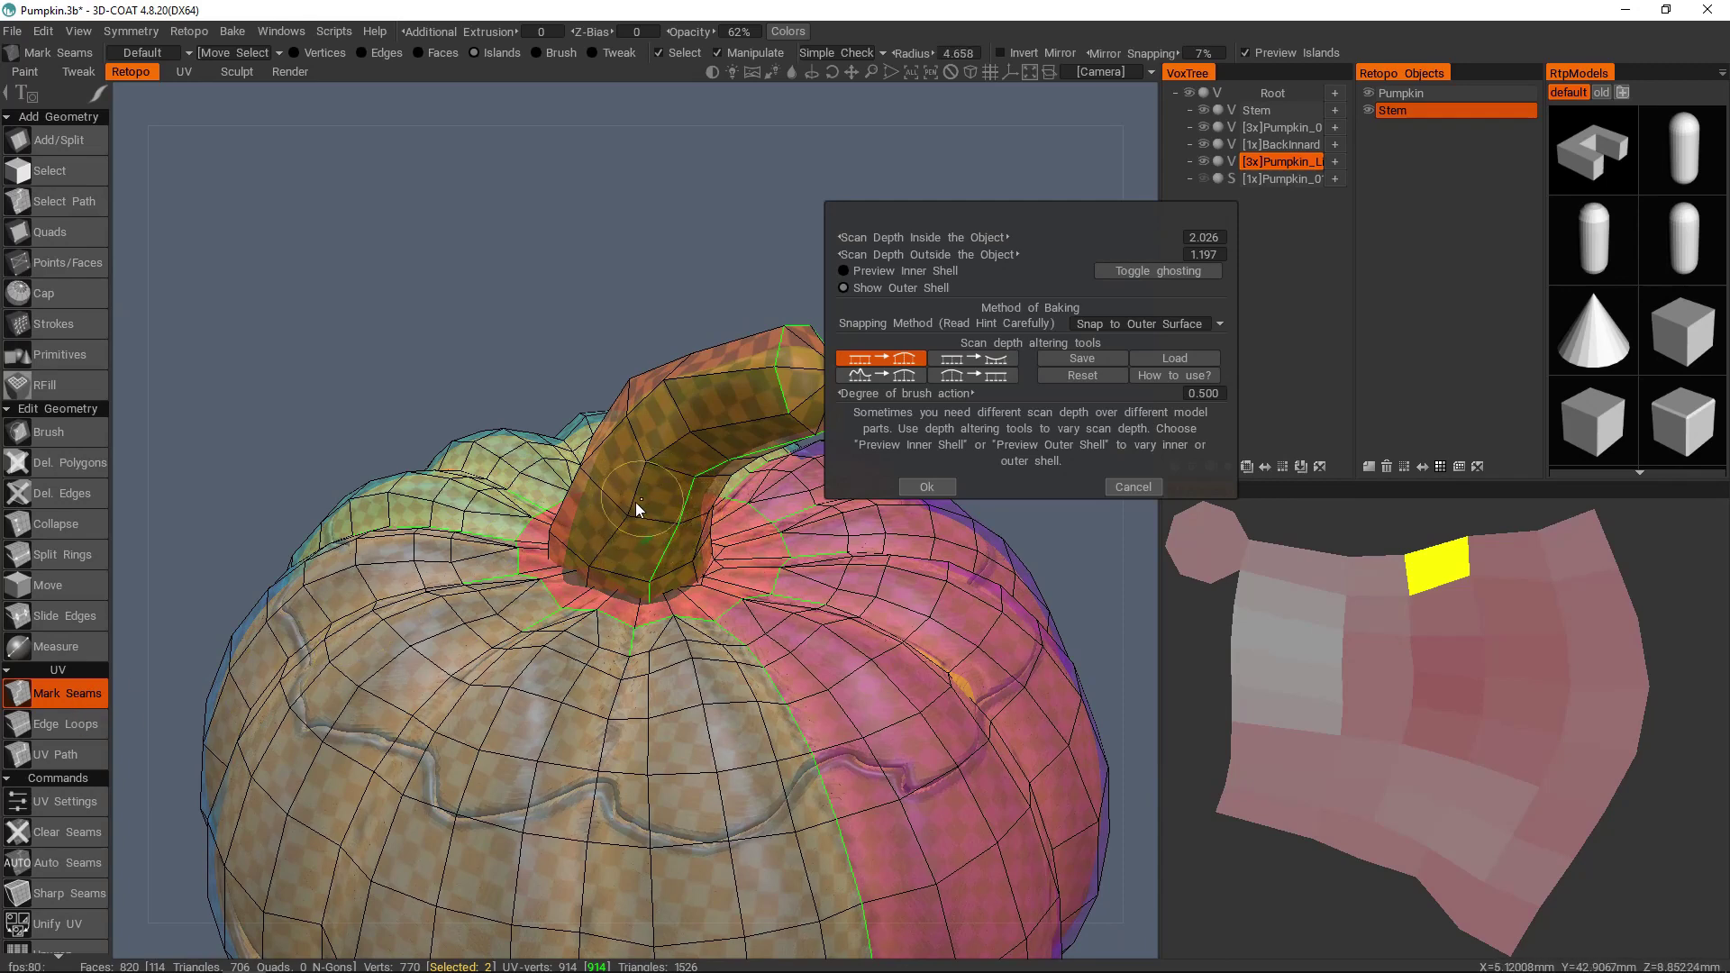
mouse_move(647, 515)
alt+right_down()
mouse_move(741, 480)
mouse_move(591, 515)
alt+right_up()
mouse_move(613, 494)
alt+mouse_down()
mouse_move(663, 460)
mouse_move(619, 501)
alt+mouse_up()
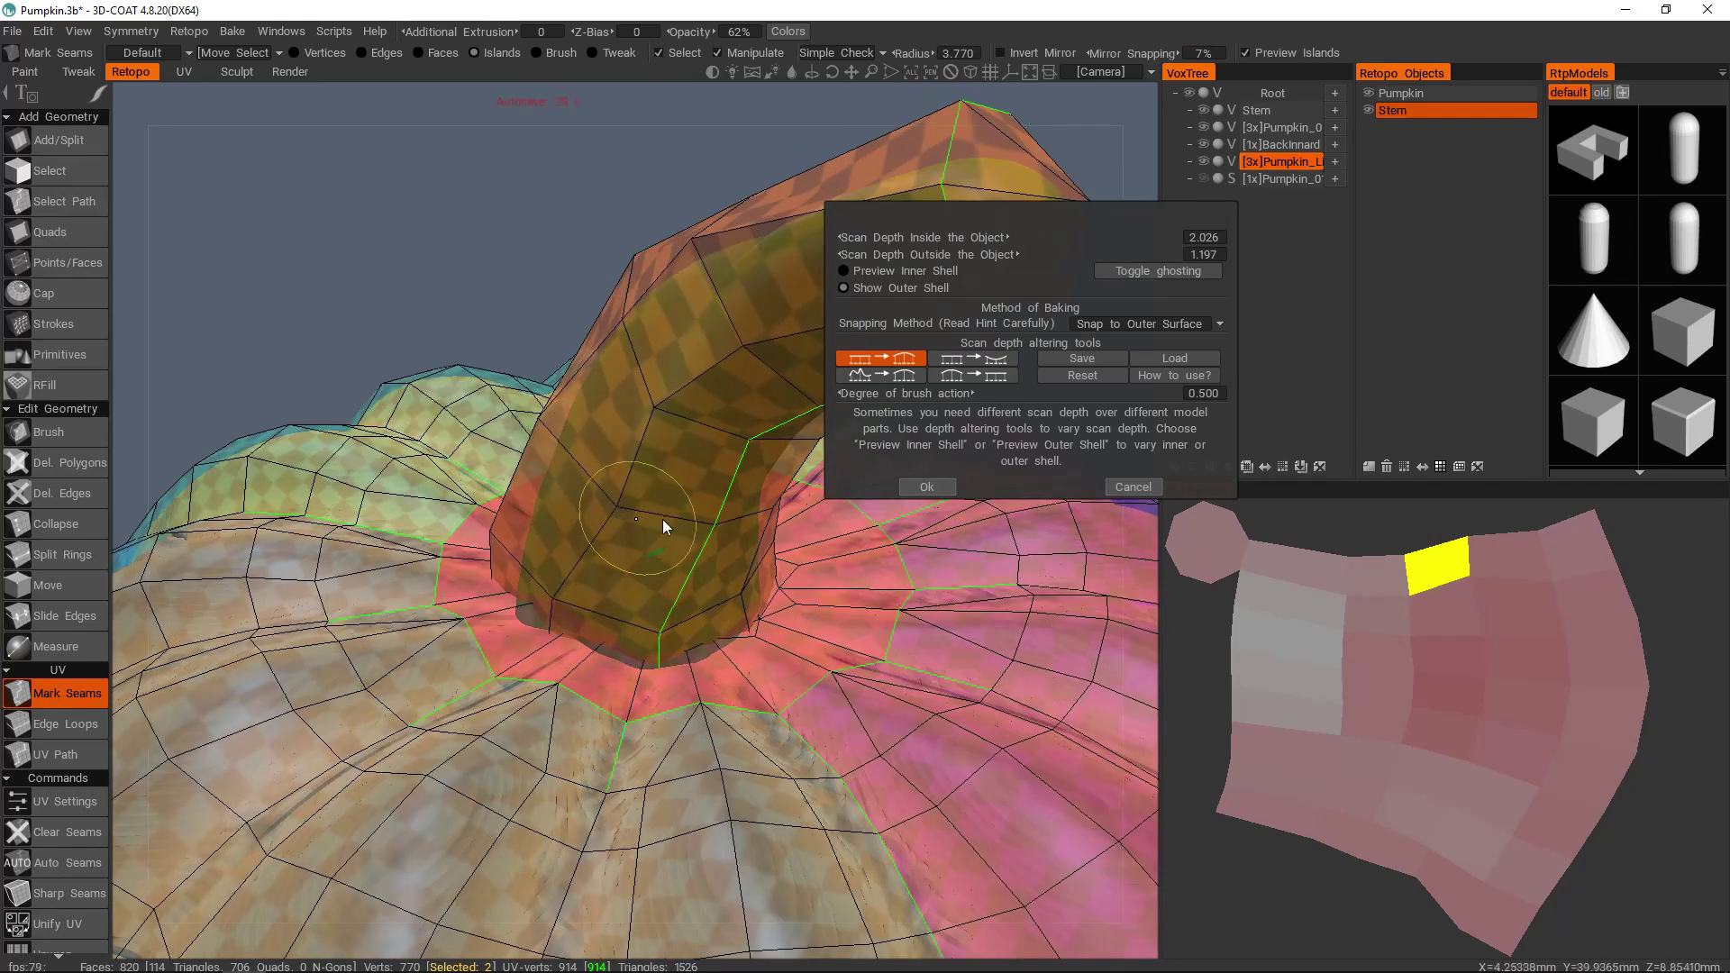
alt+right_drag(675, 521, 640, 519)
alt+drag(640, 519, 649, 492)
click(654, 514)
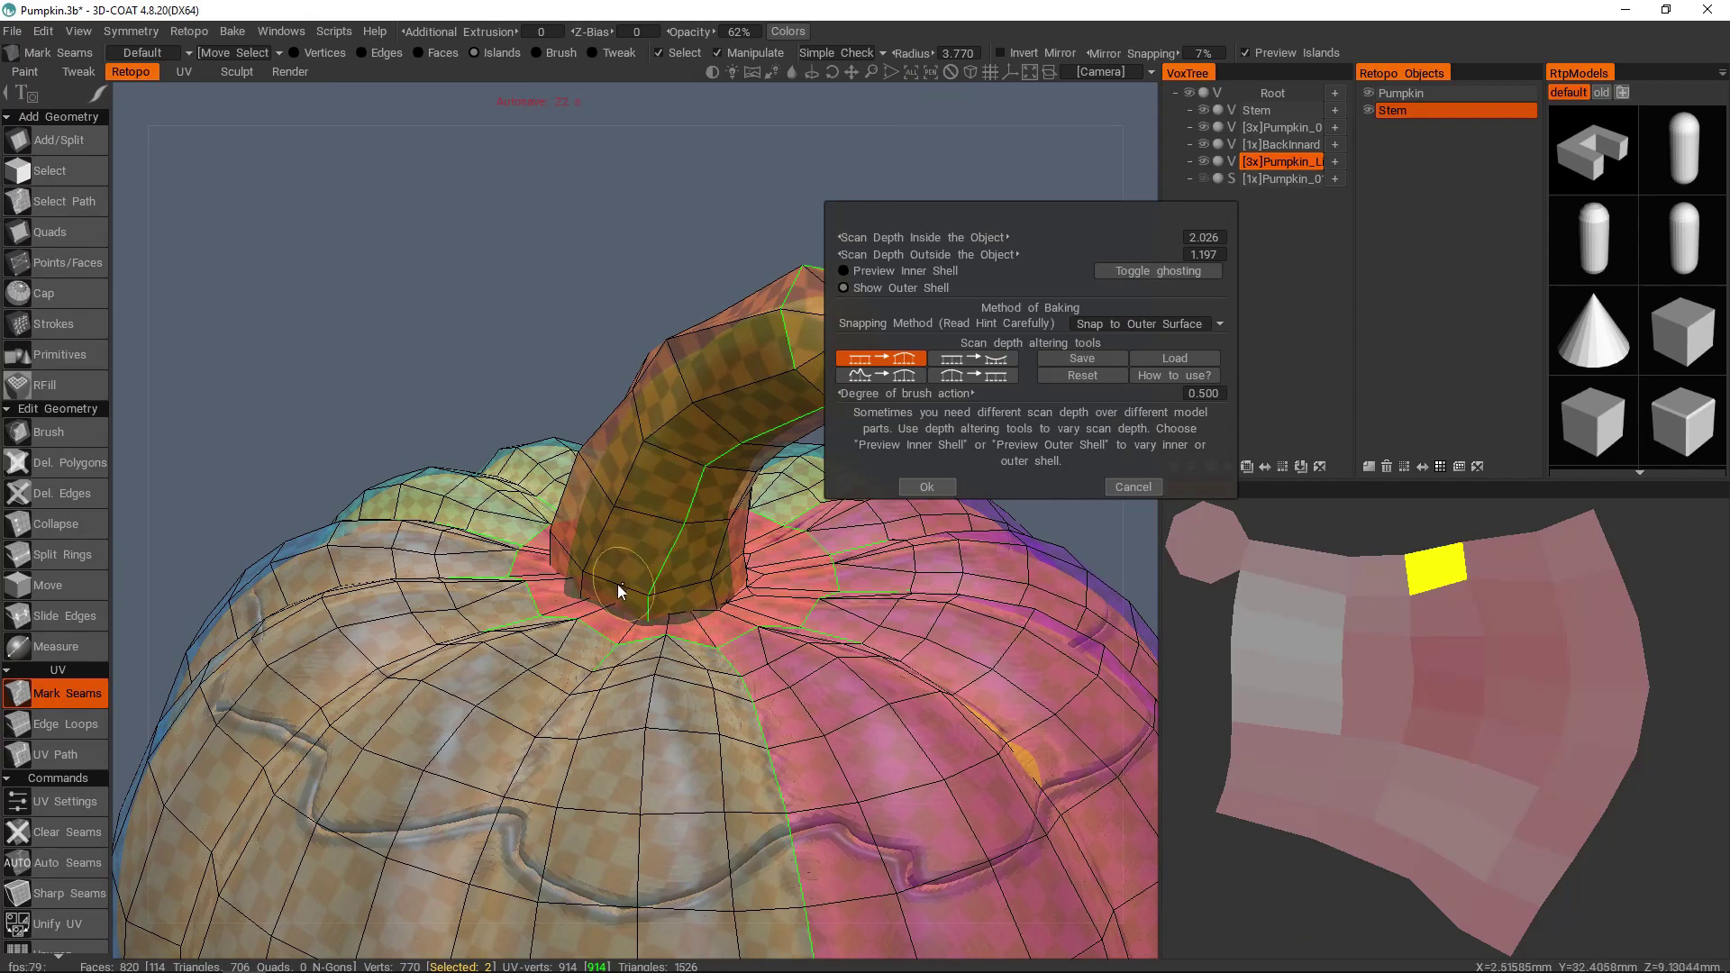
alt+drag(634, 560, 656, 587)
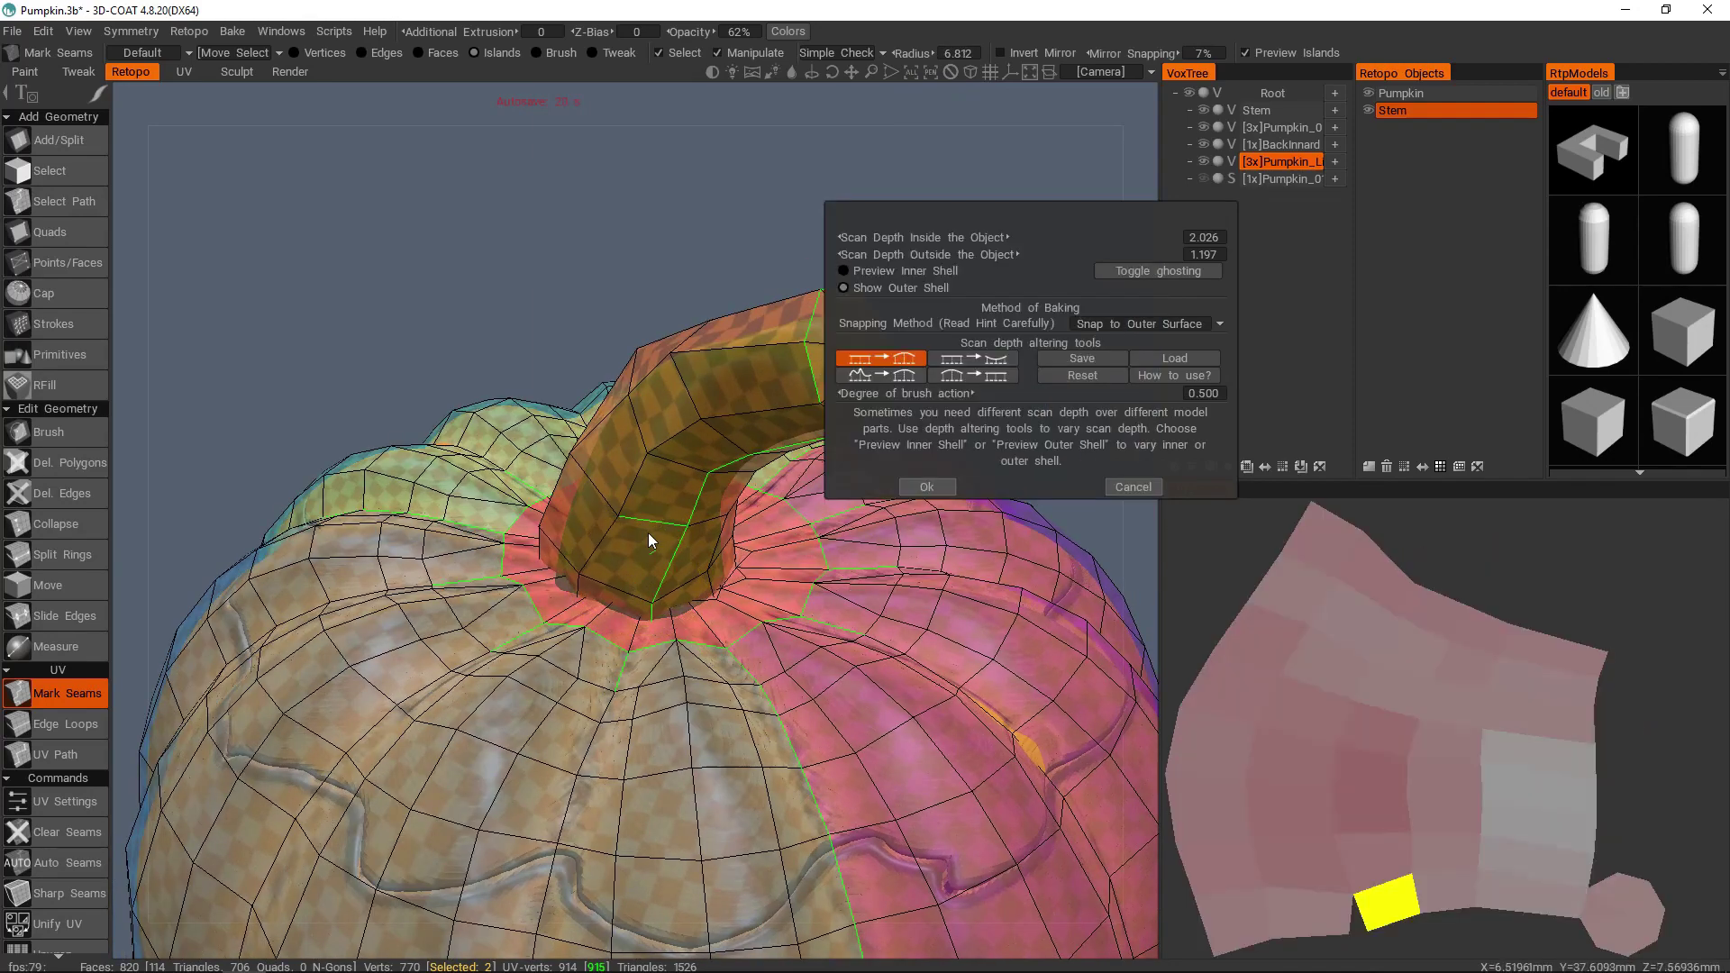
scroll(651, 527, down, 5)
mouse_move(651, 527)
alt+mouse_down()
mouse_move(965, 483)
mouse_move(690, 519)
mouse_move(569, 436)
mouse_move(665, 494)
mouse_move(635, 481)
mouse_move(658, 541)
mouse_move(653, 488)
alt+mouse_up()
scroll(690, 519, up, 4)
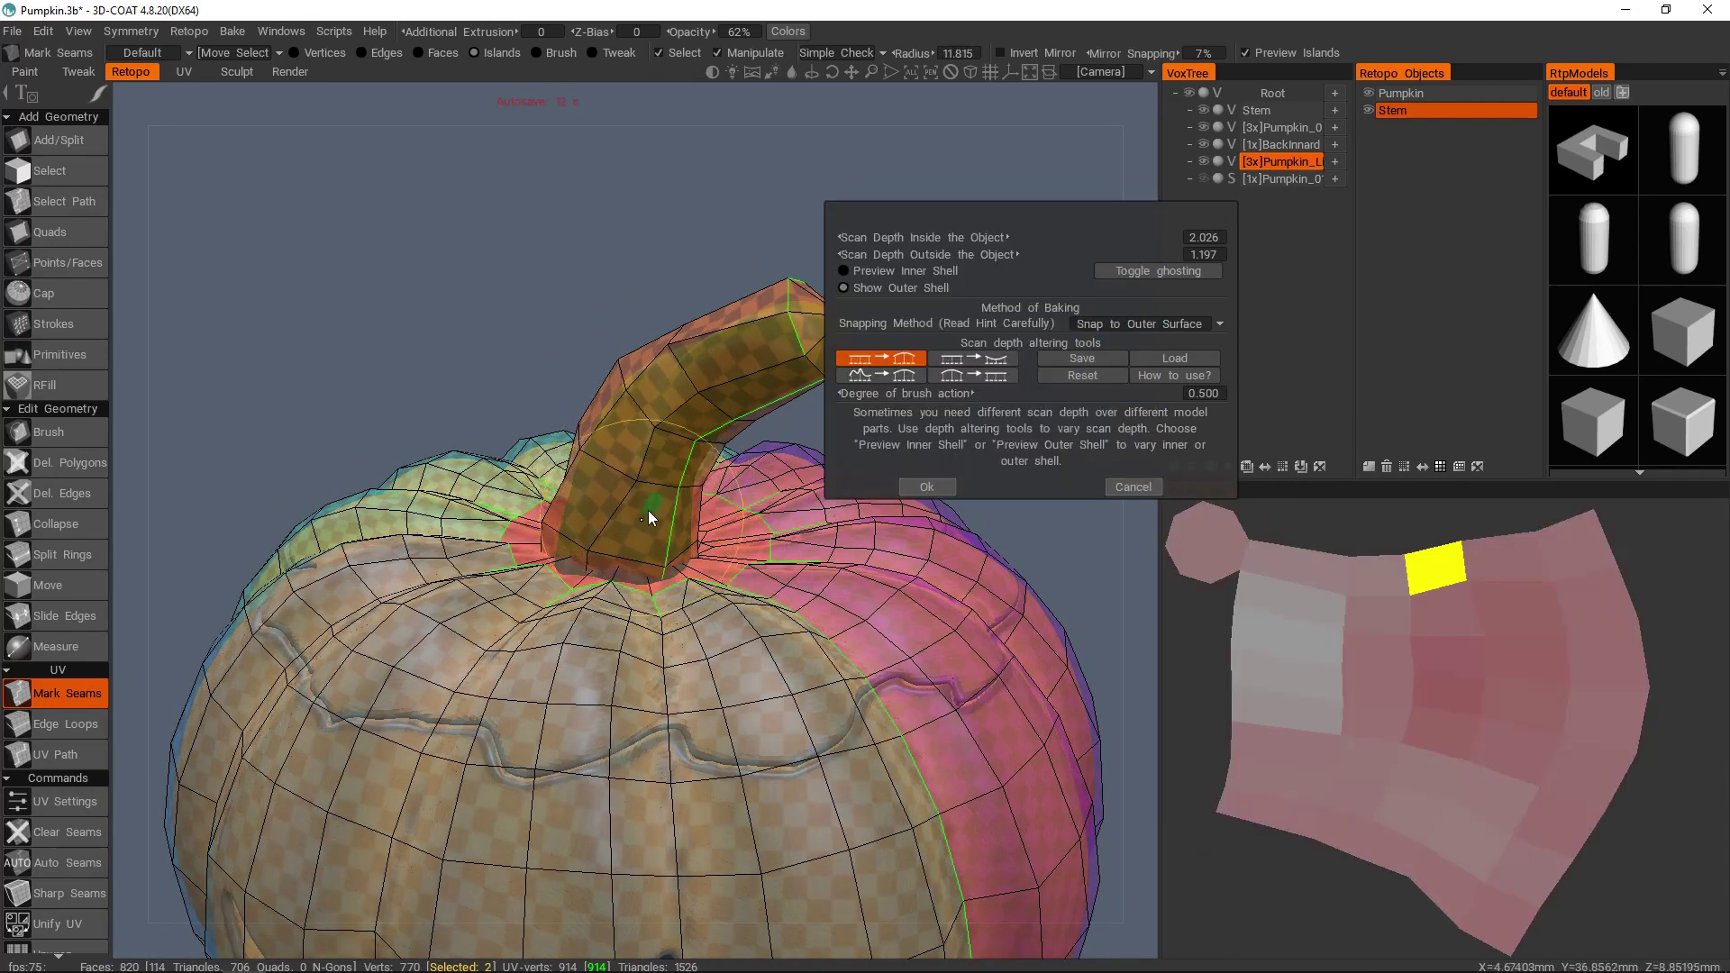
- Accept the scan depths, cancel the bake at the local occlusion options, and activate the Select tool for the retopo mesh
click(938, 486)
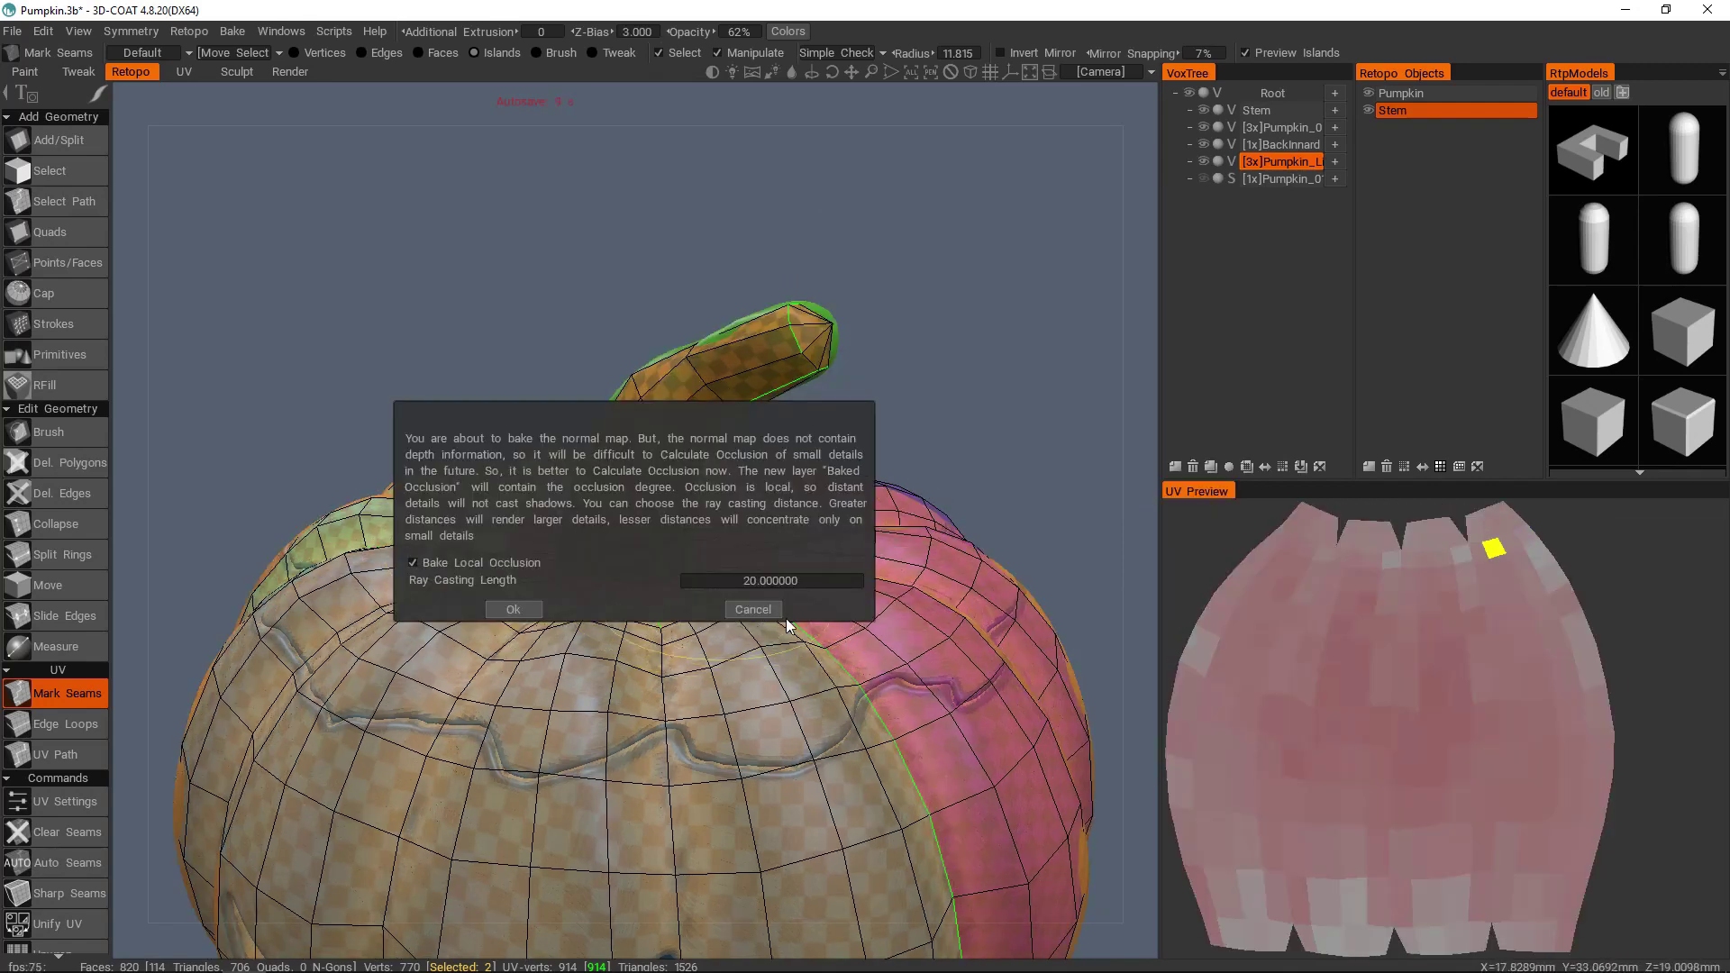
click(752, 609)
scroll(901, 409, down, 3)
scroll(901, 411, down, 2)
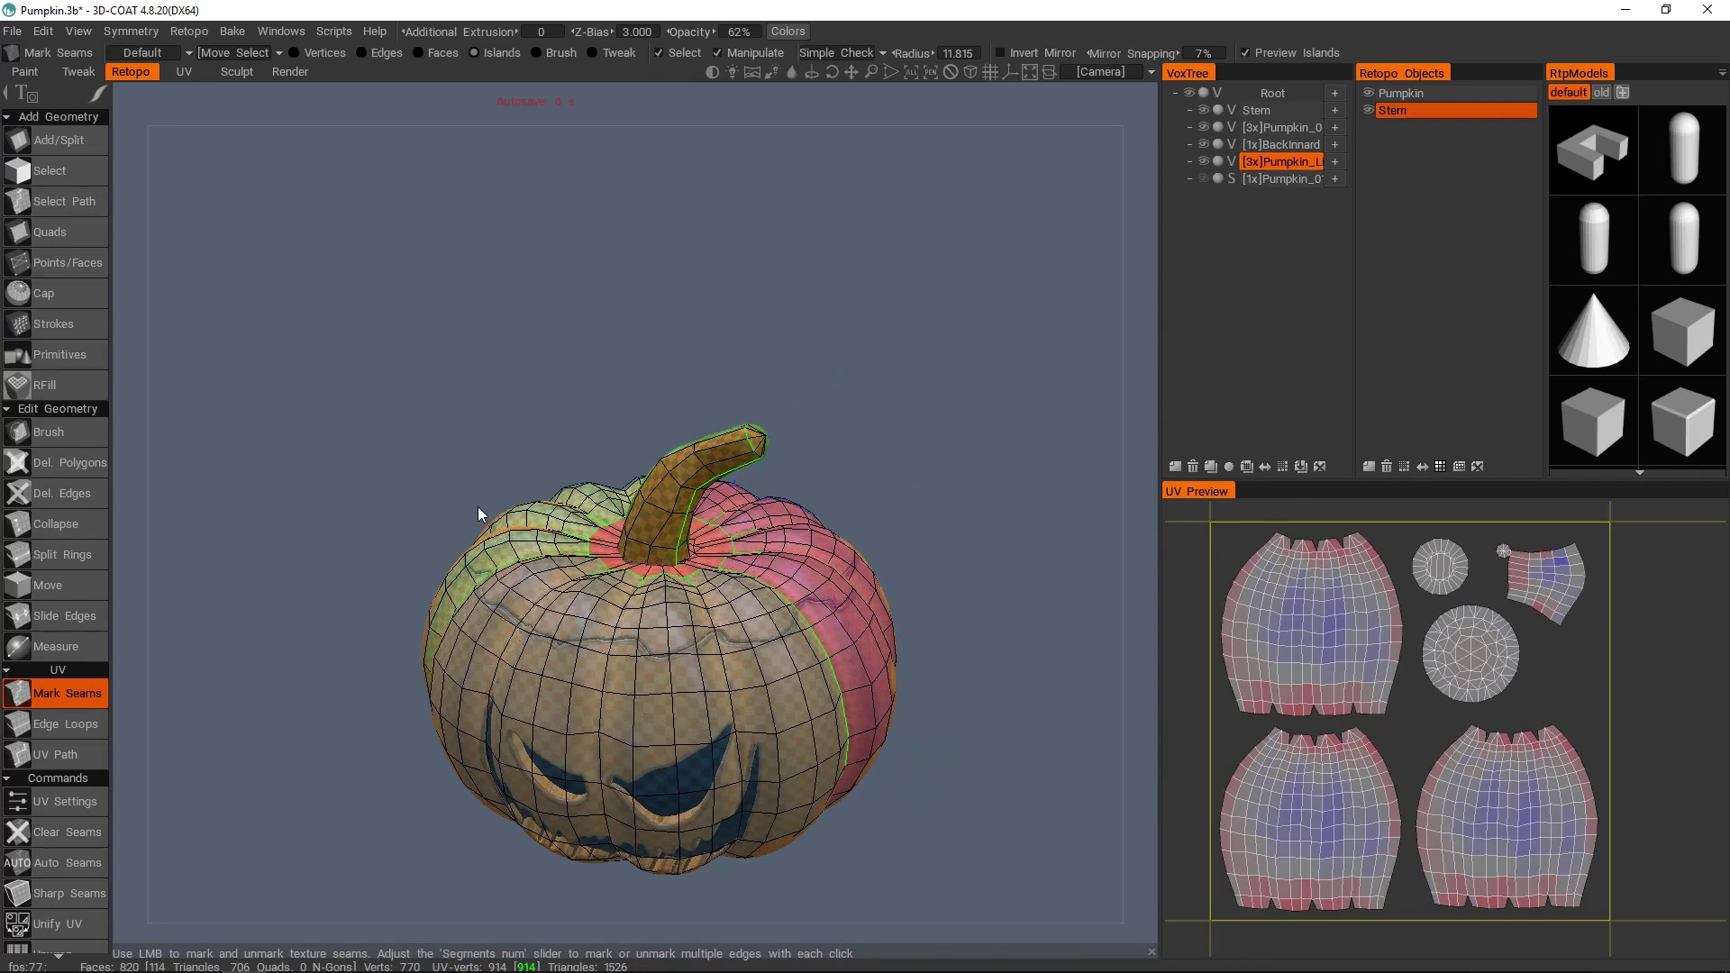
scroll(478, 511, up, 3)
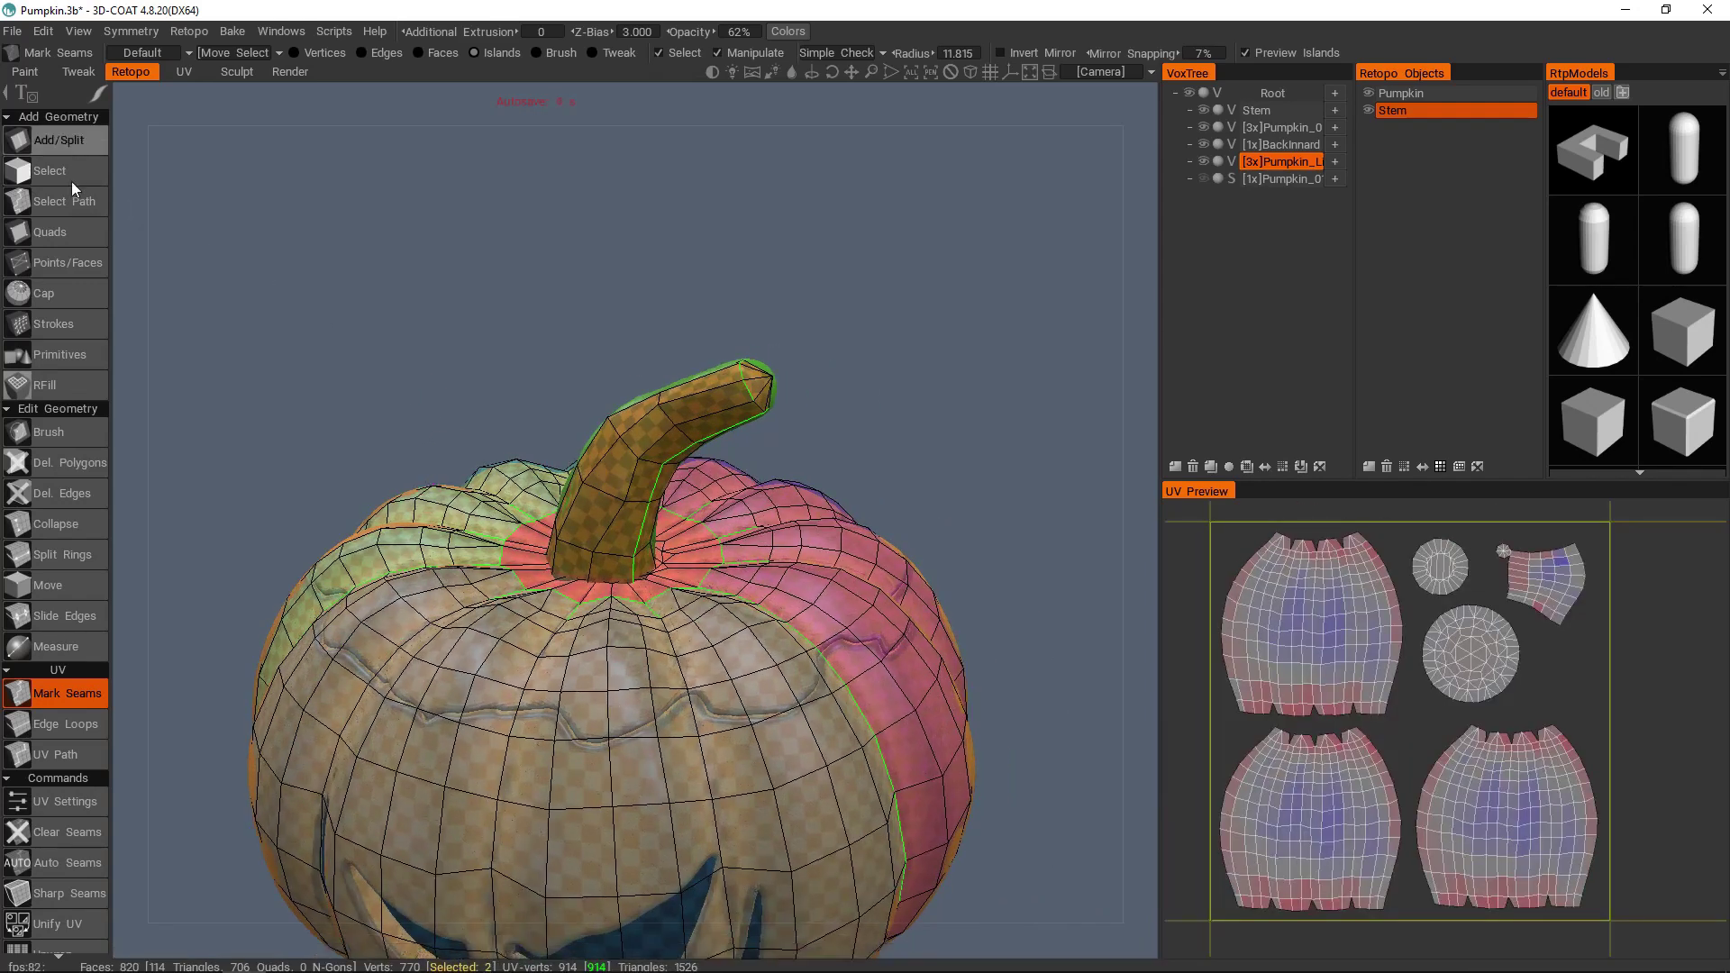
click(72, 176)
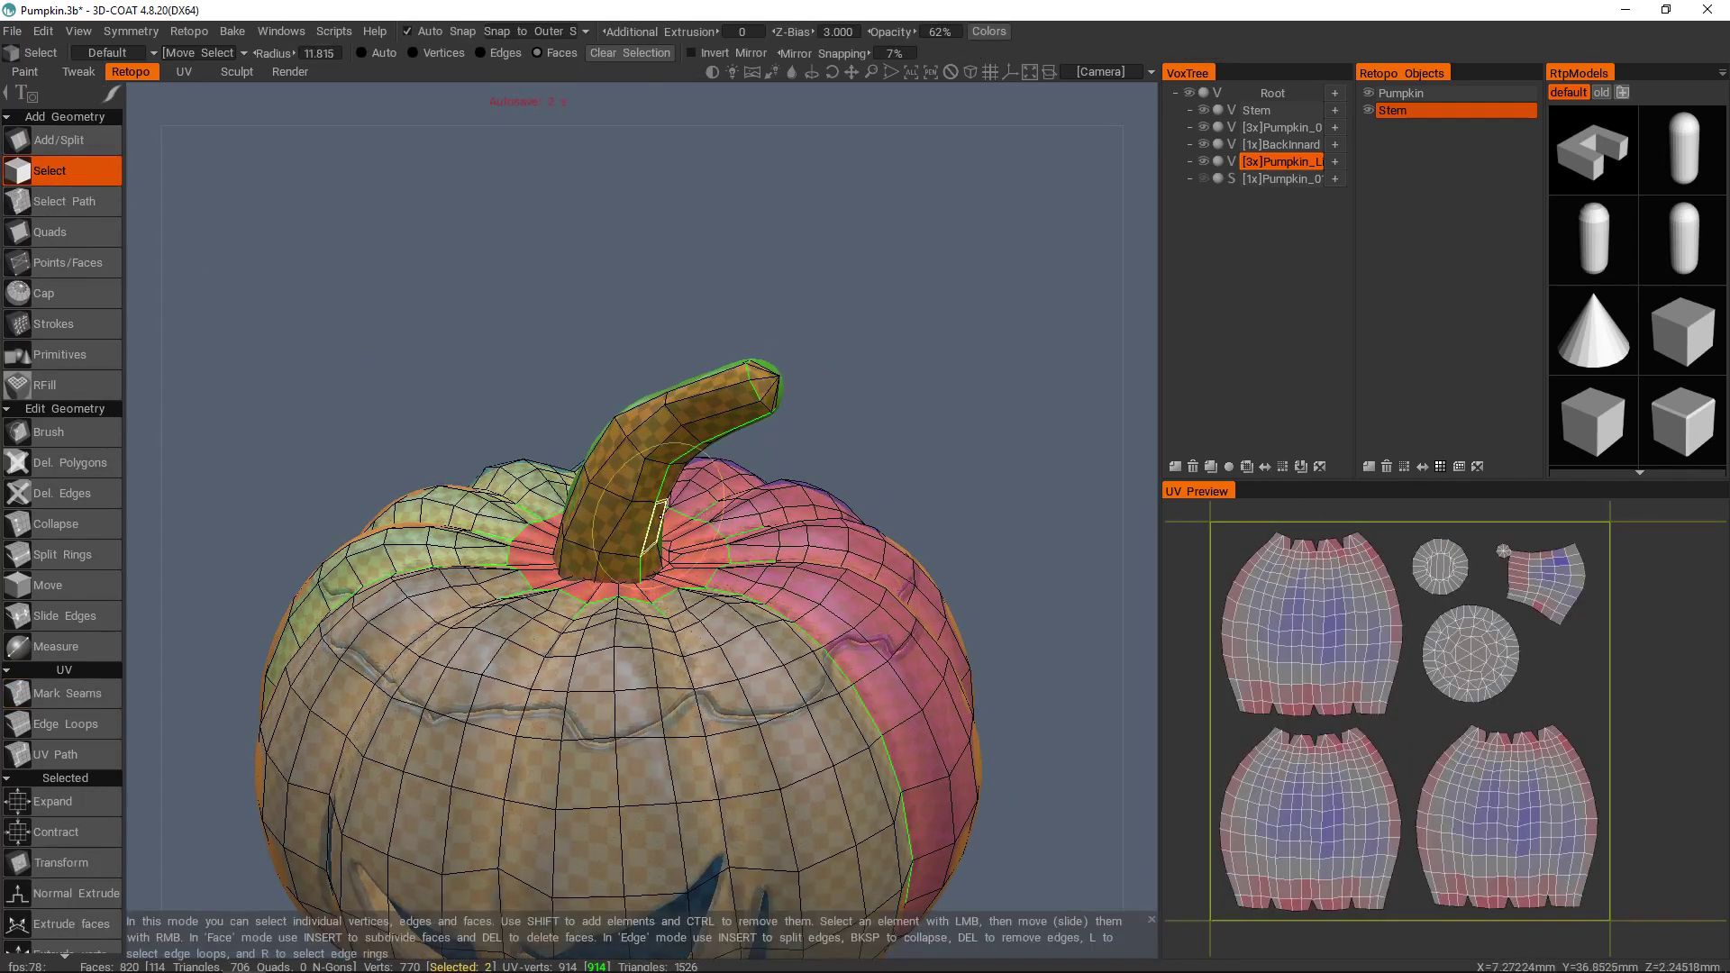
- Check the mesh around the stem base and restart Bake w/ Normal Map (Per-Pixel)
scroll(622, 581, up, 2)
alt+drag(620, 581, 655, 621)
alt+middle_drag(655, 609, 663, 552)
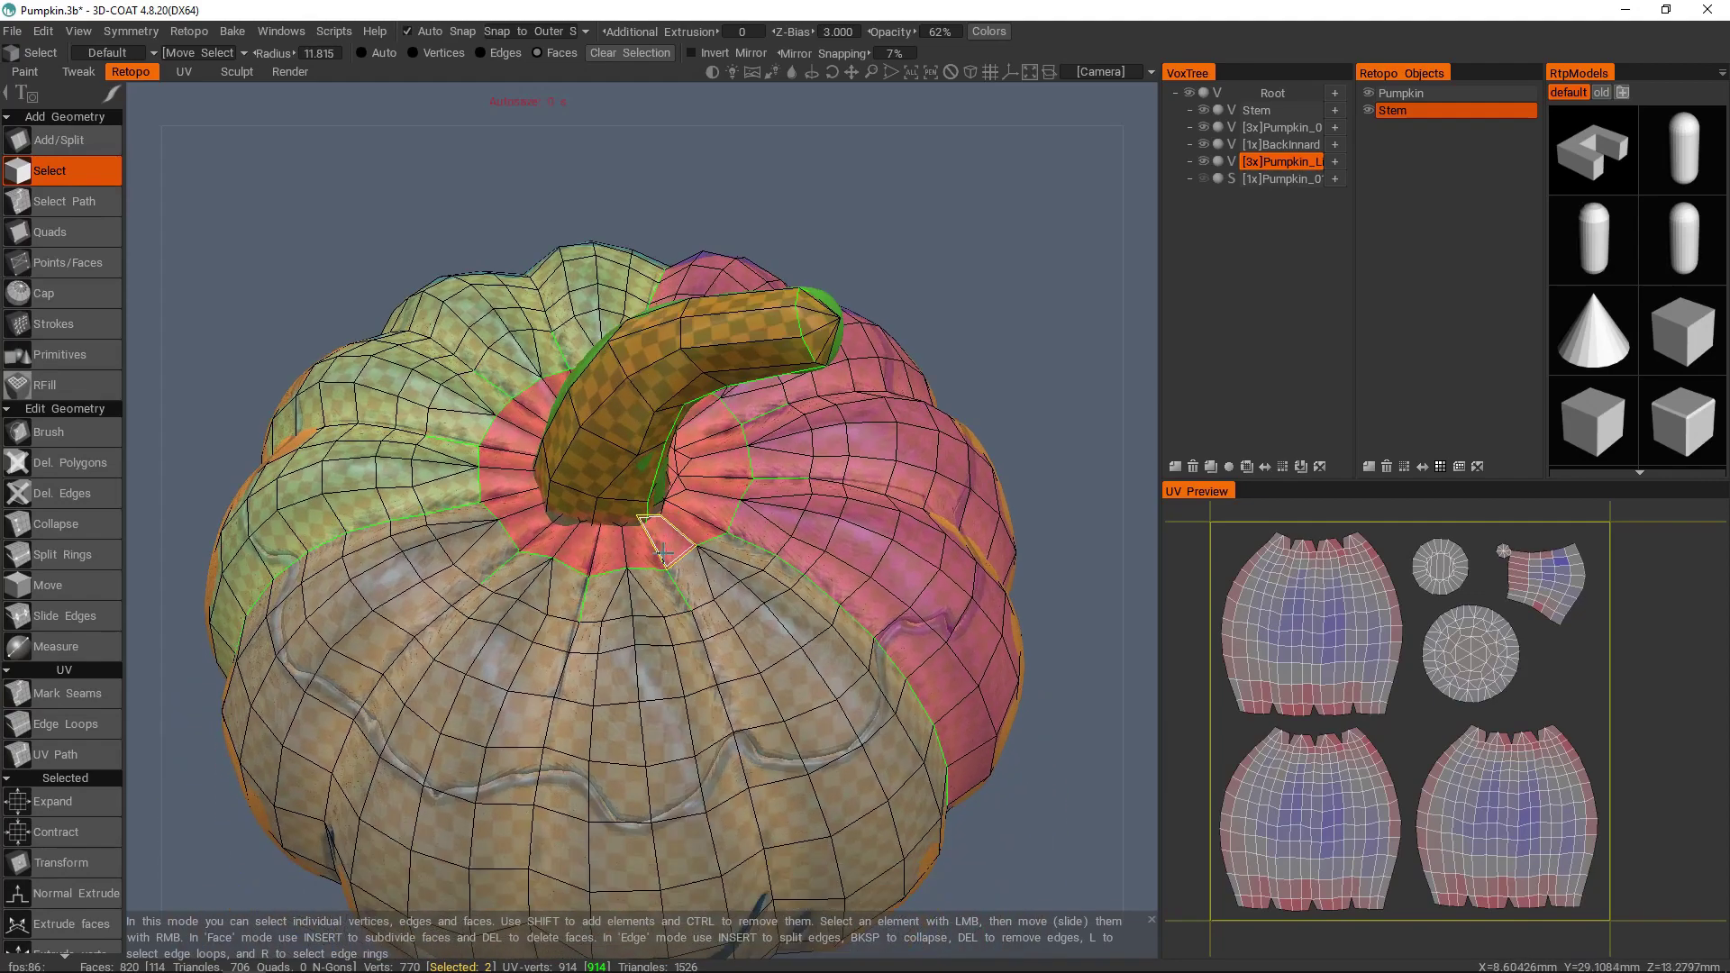
scroll(656, 538, down, 3)
scroll(466, 327, up, 5)
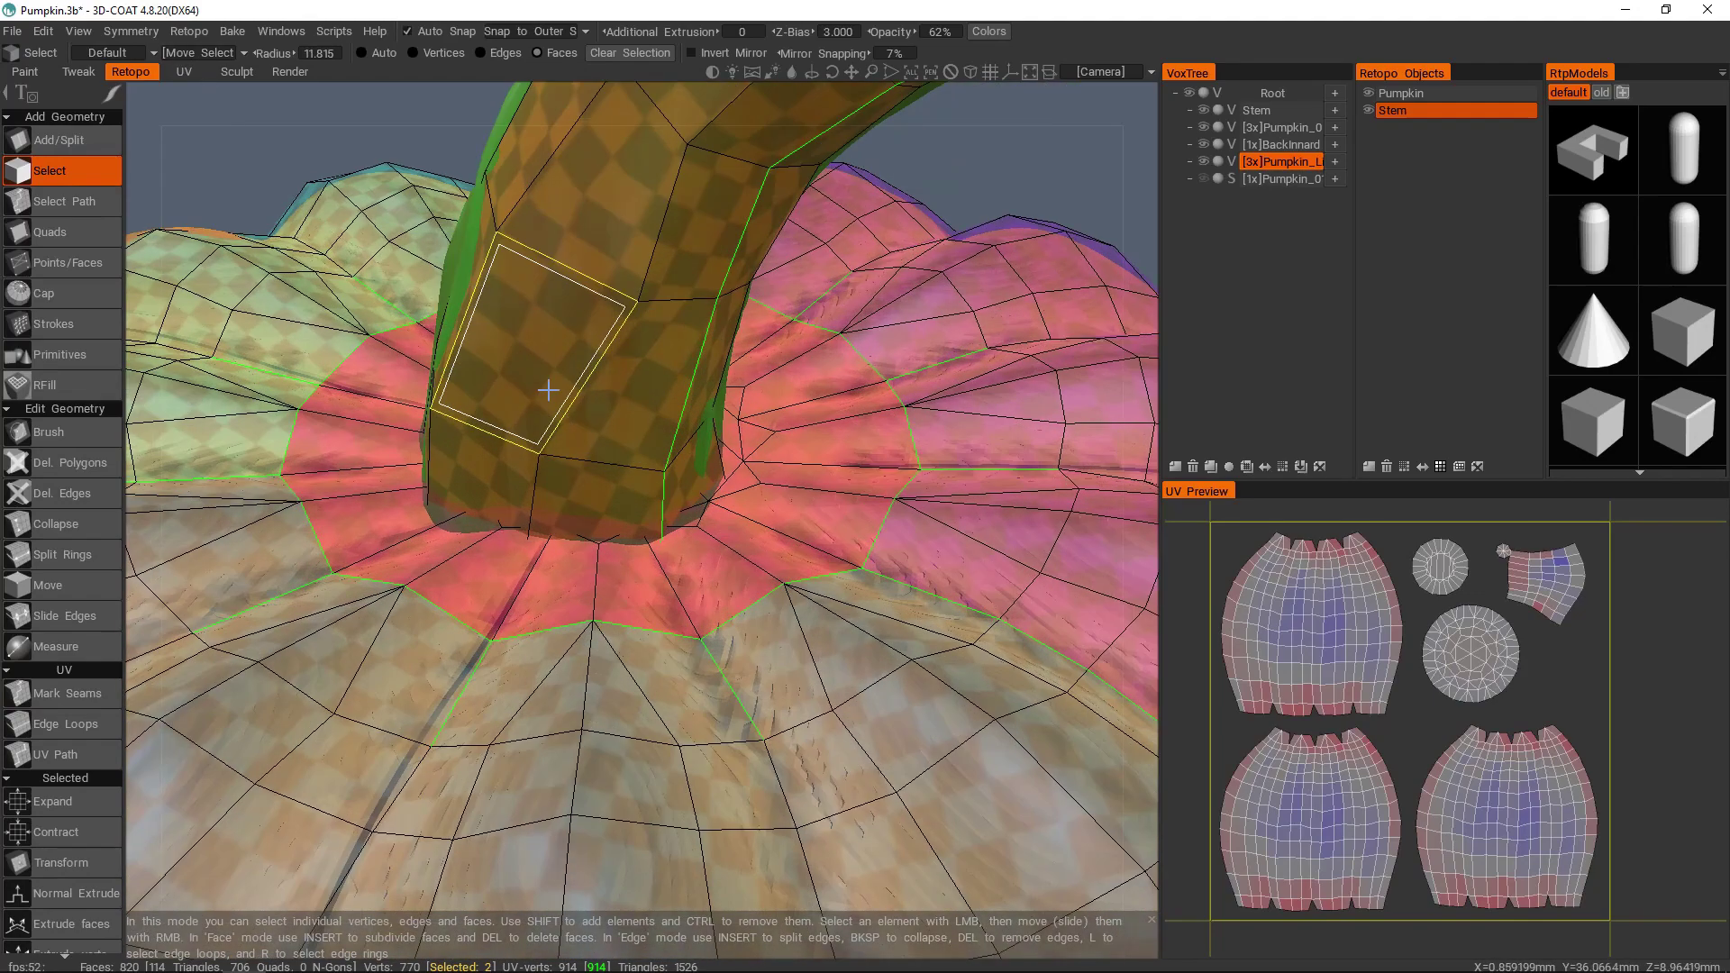
scroll(414, 271, down, 3)
click(233, 32)
click(284, 213)
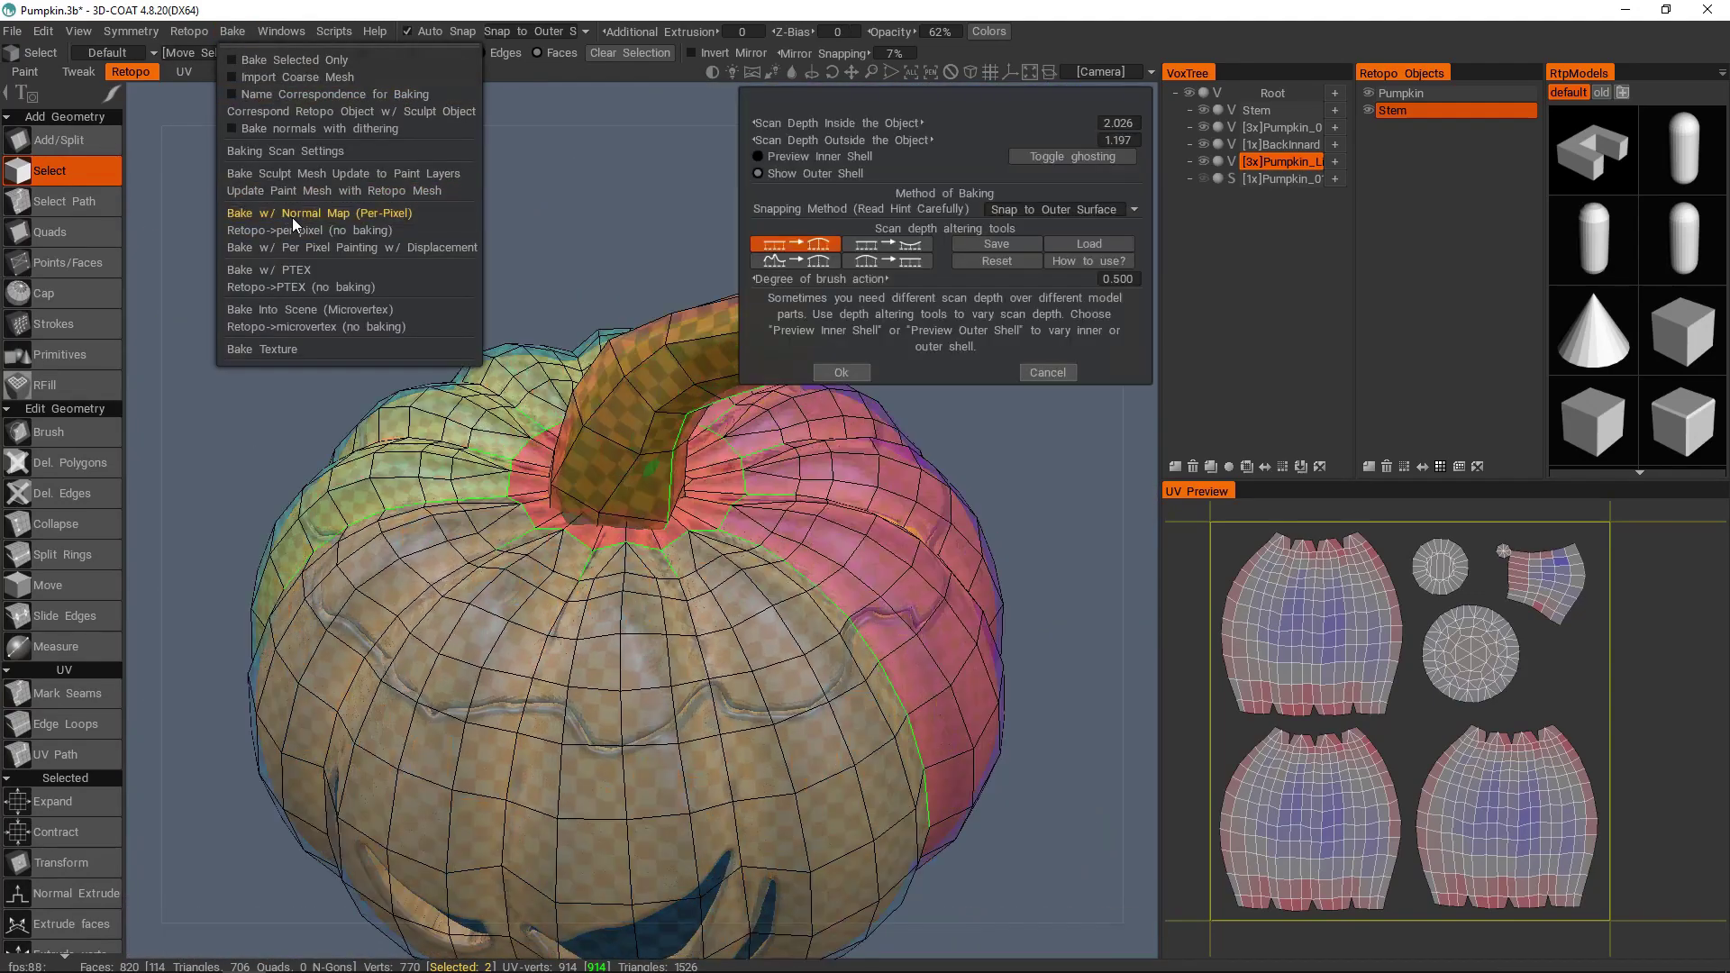
- Inspect the outer shell around the stem once more and accept the scan depth settings for the bake
middle_drag(1010, 387, 1003, 402)
middle_drag(825, 396, 564, 665)
key(Escape)
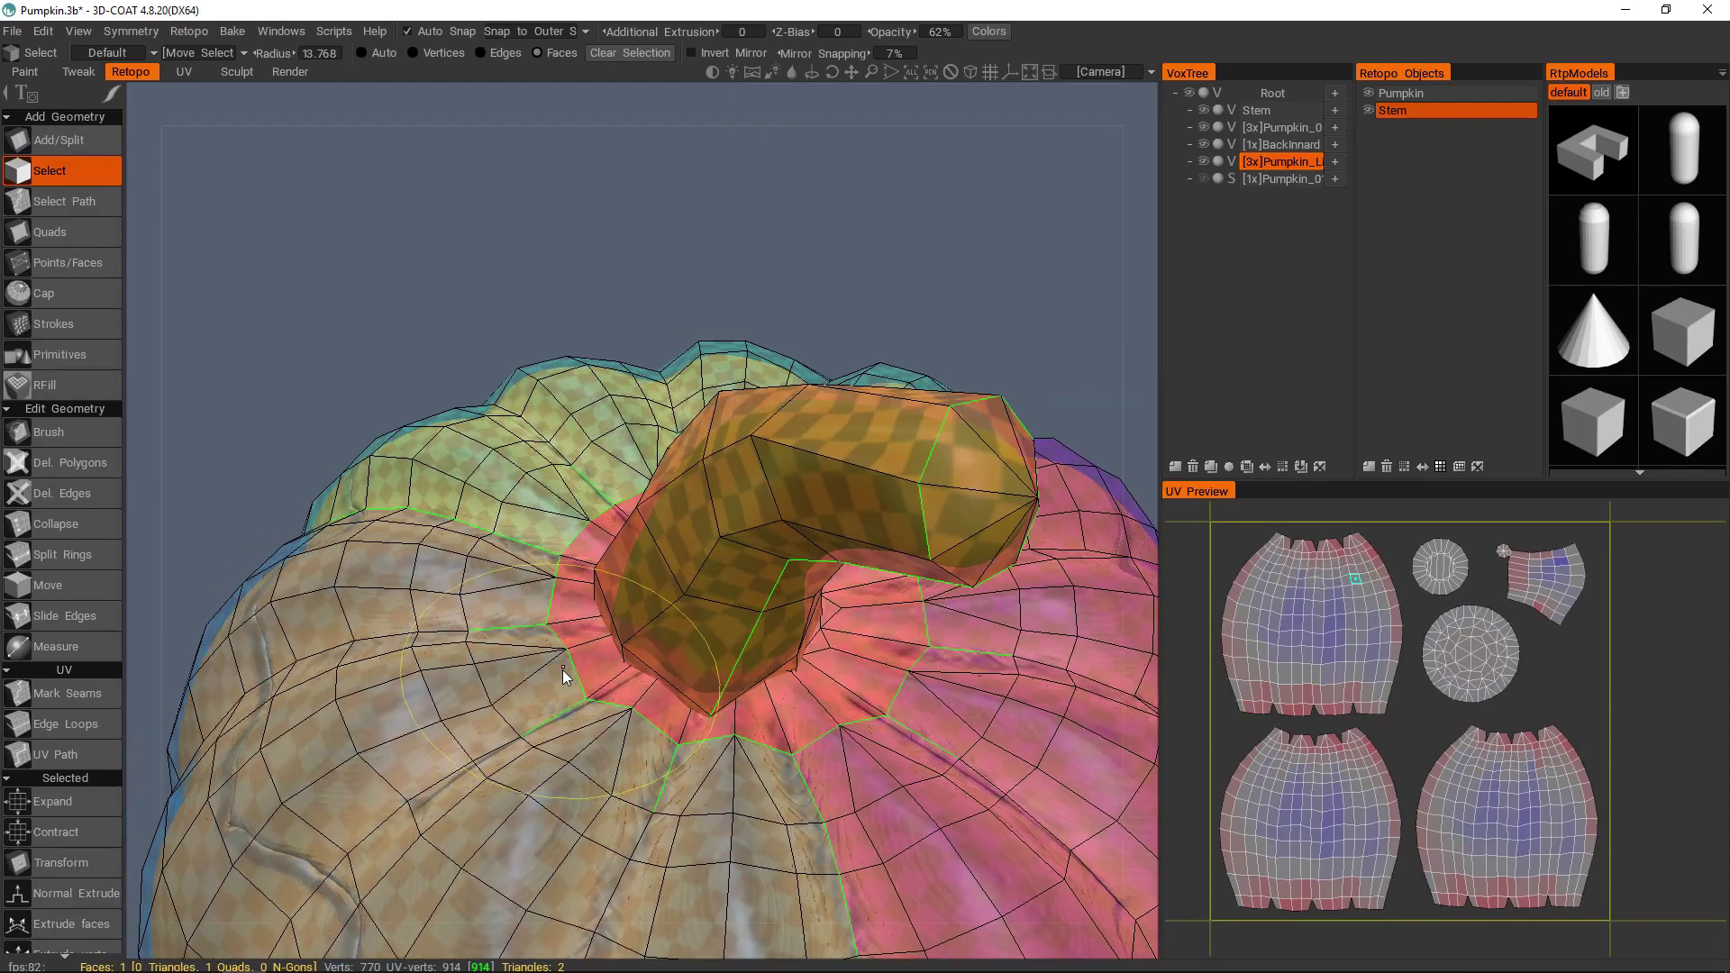
middle_drag(654, 691, 716, 705)
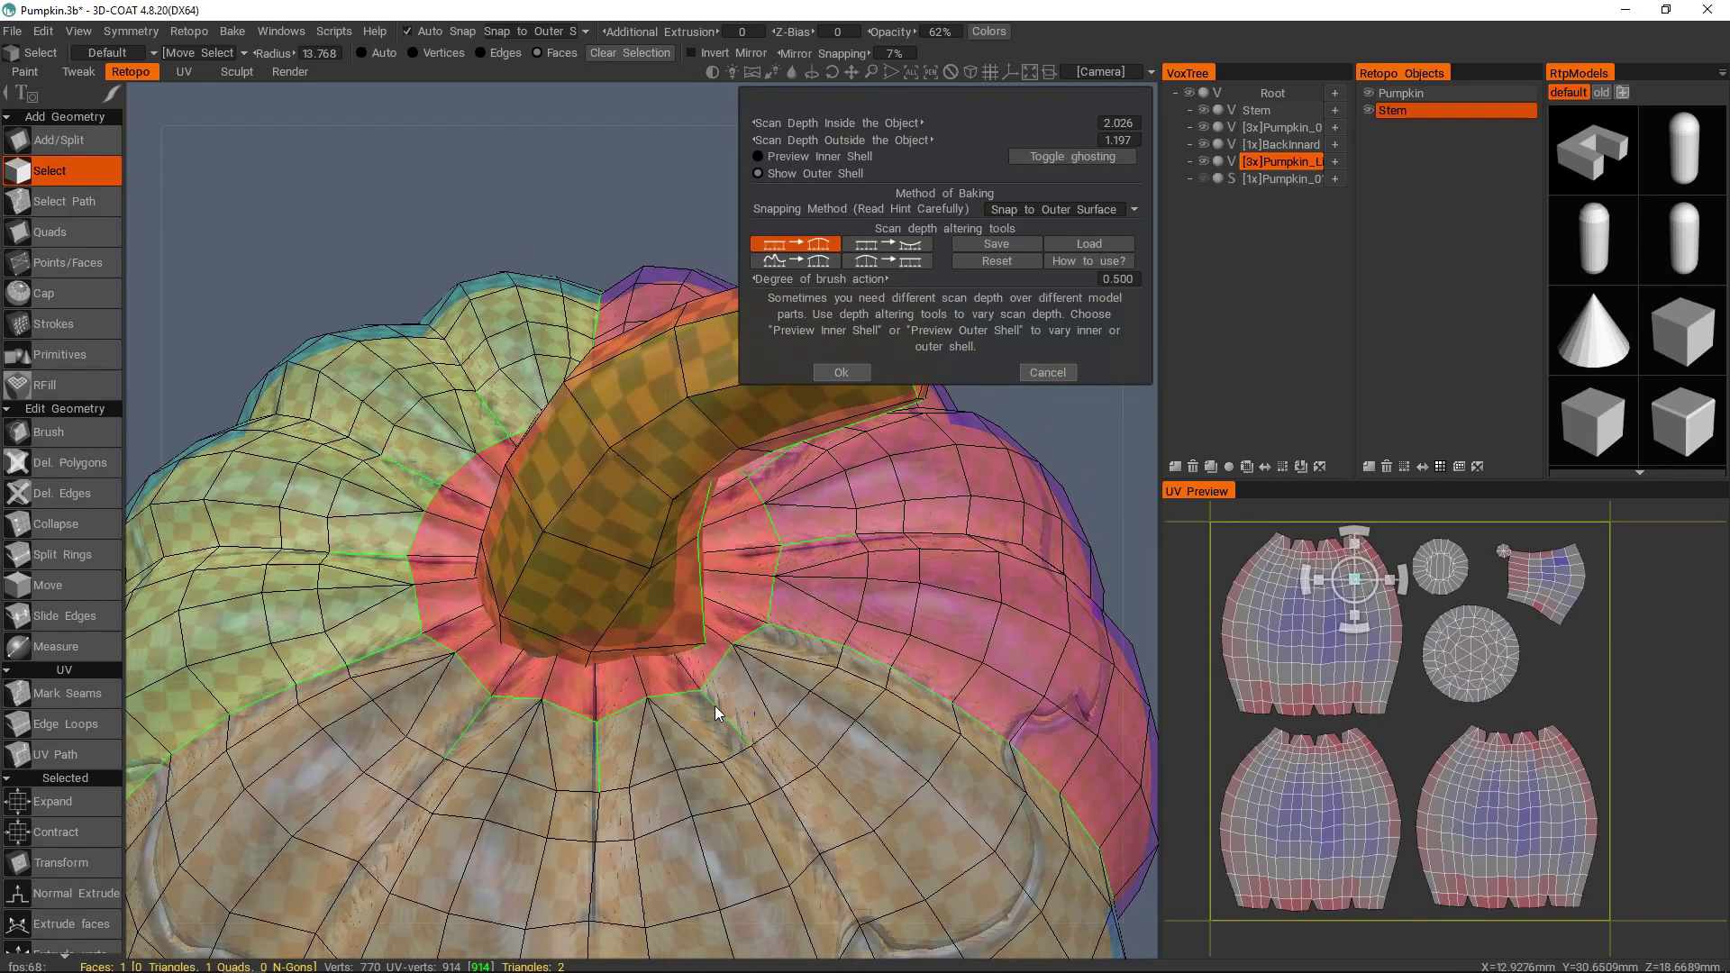
middle_drag(501, 636, 642, 560)
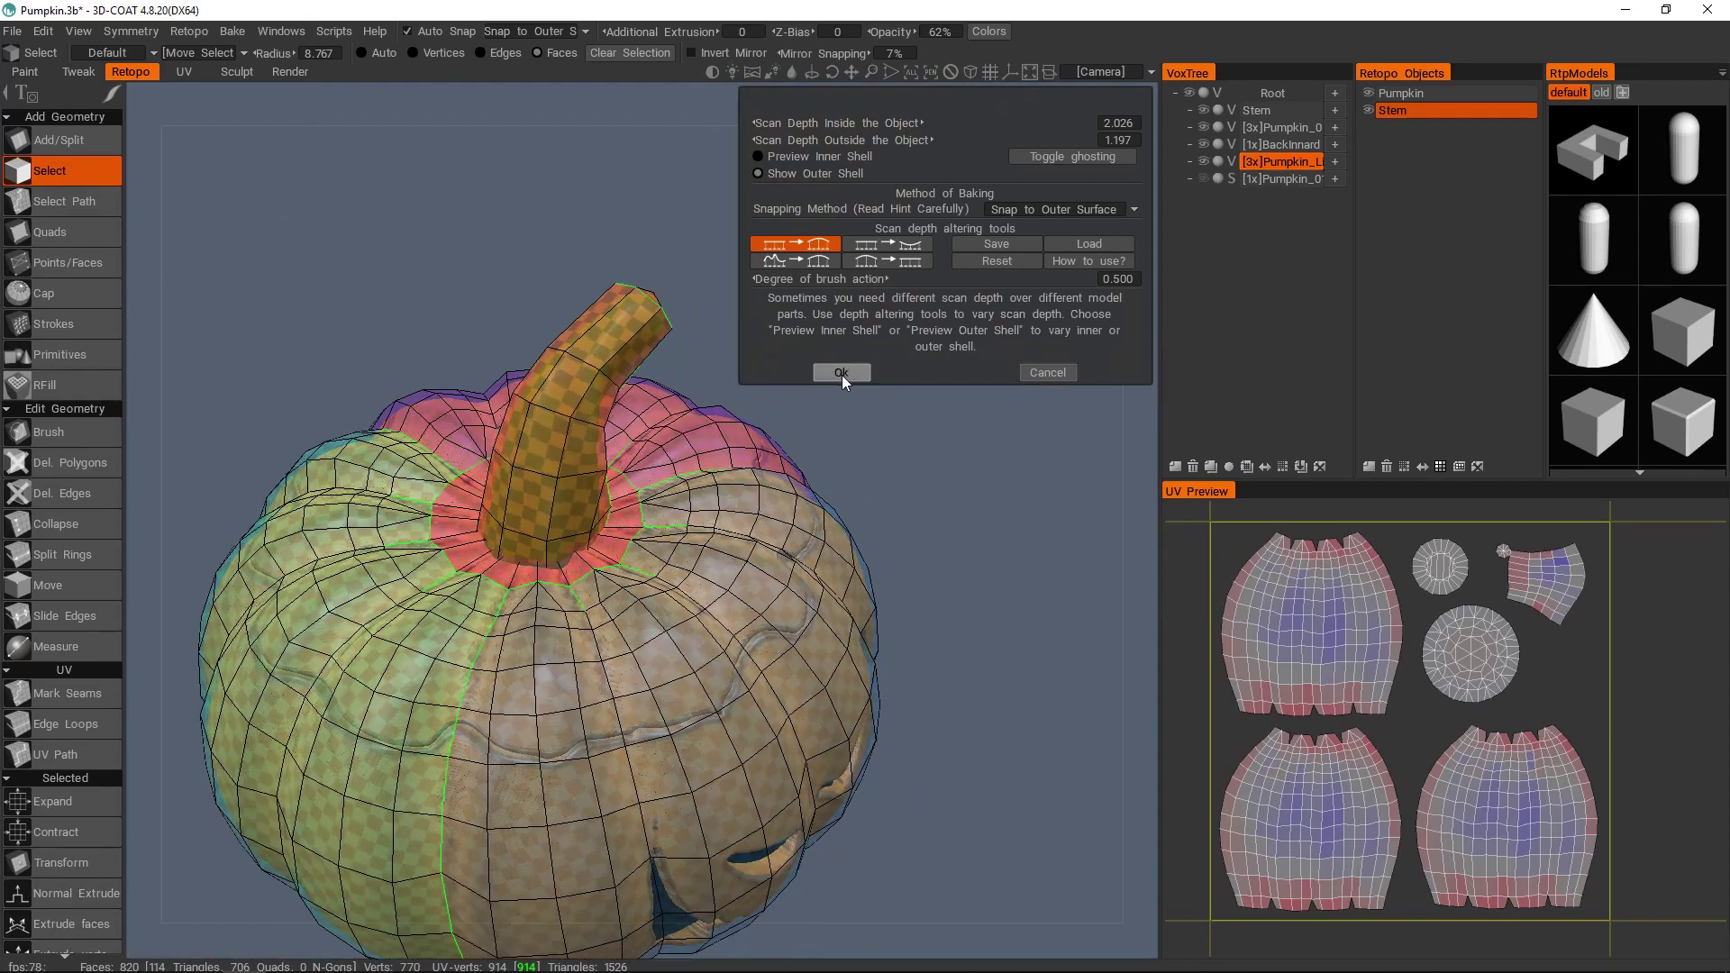
click(841, 372)
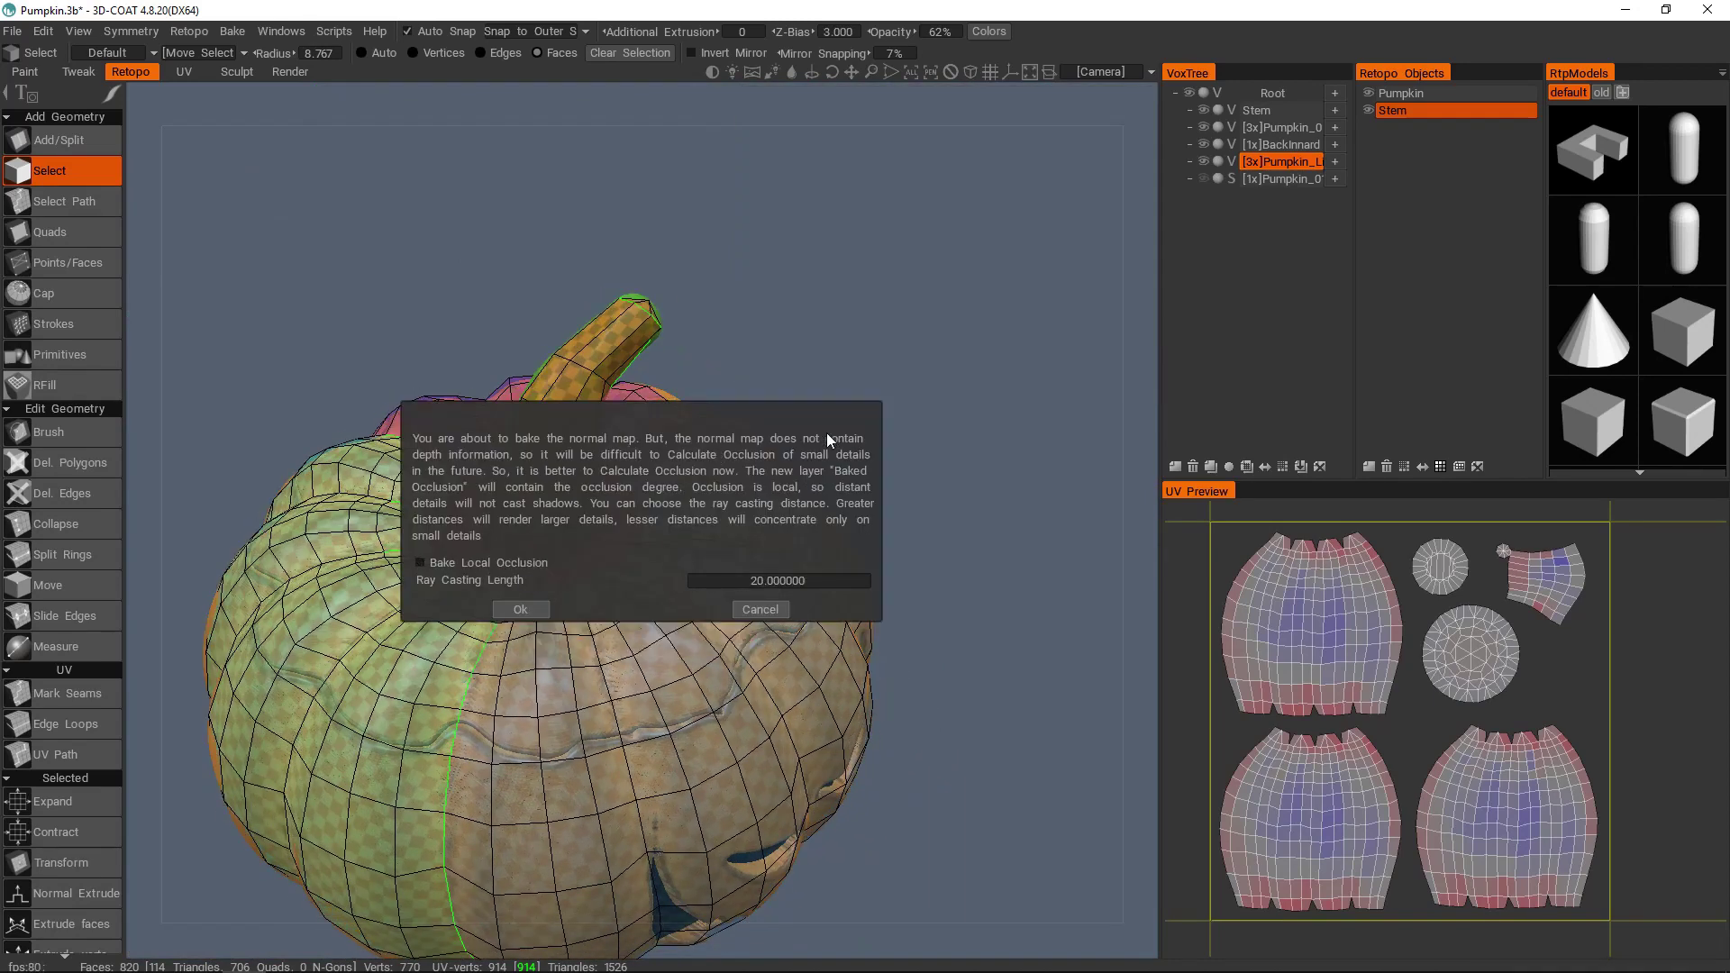
- Bake without local occlusion, using the Unity normal map preset, no subdivision, kept UVs and a 2048 by 2048 texture
drag(752, 409, 860, 235)
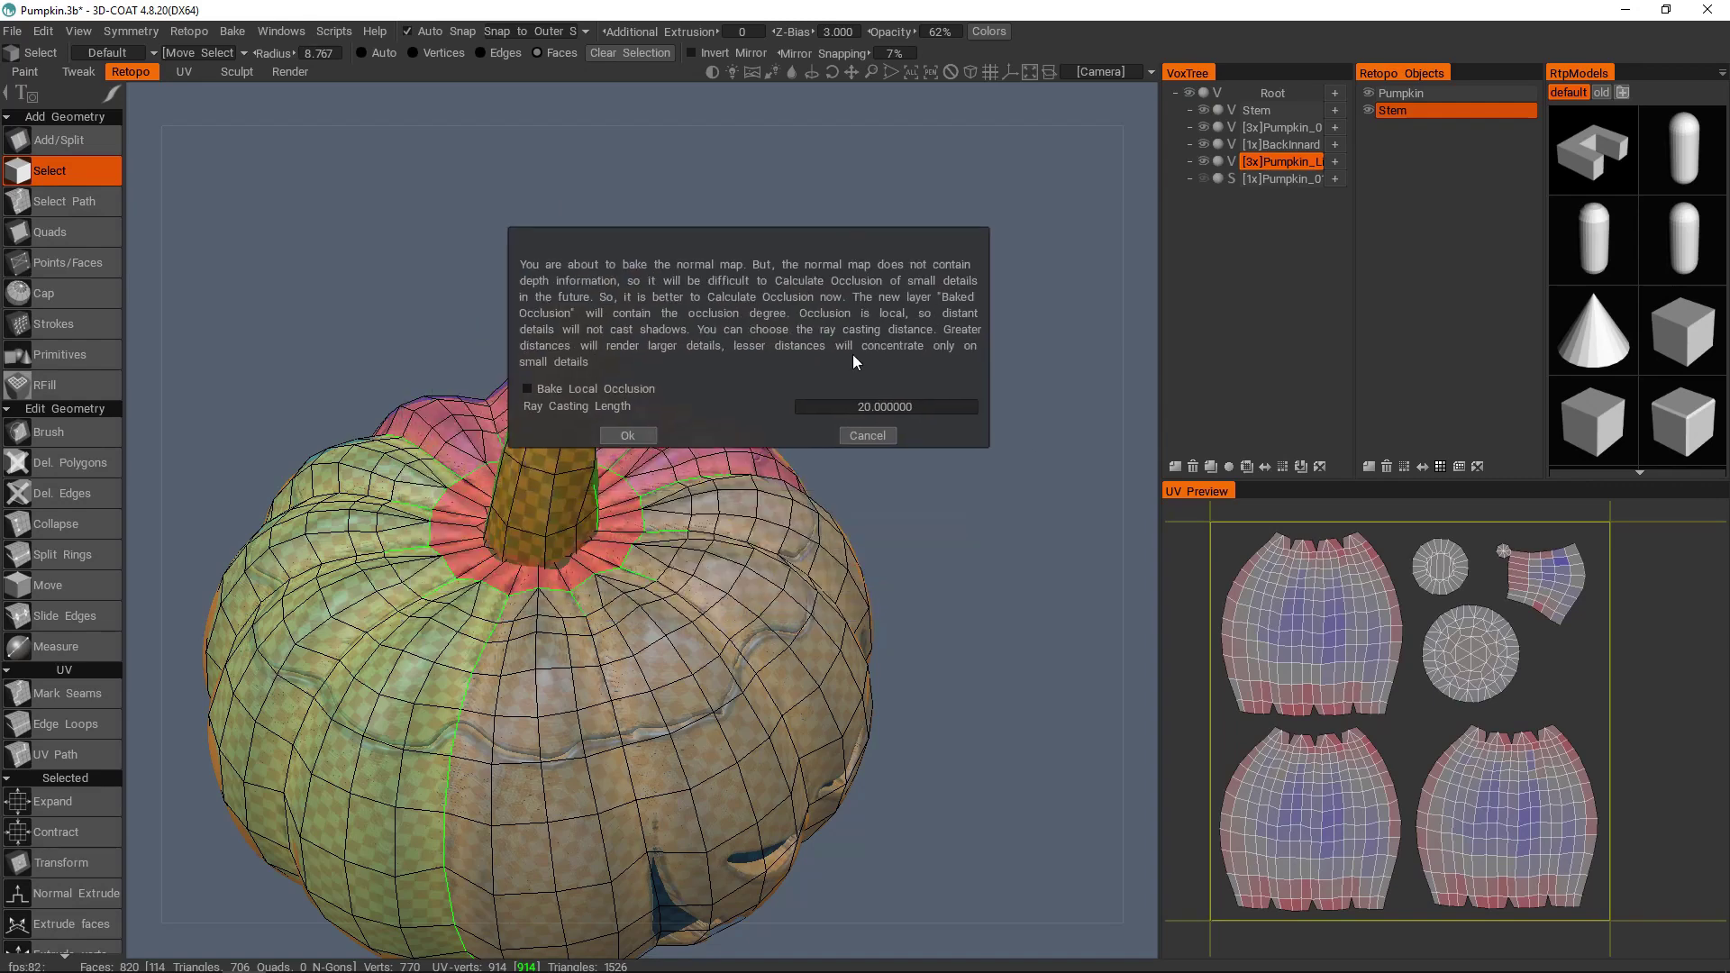
click(630, 435)
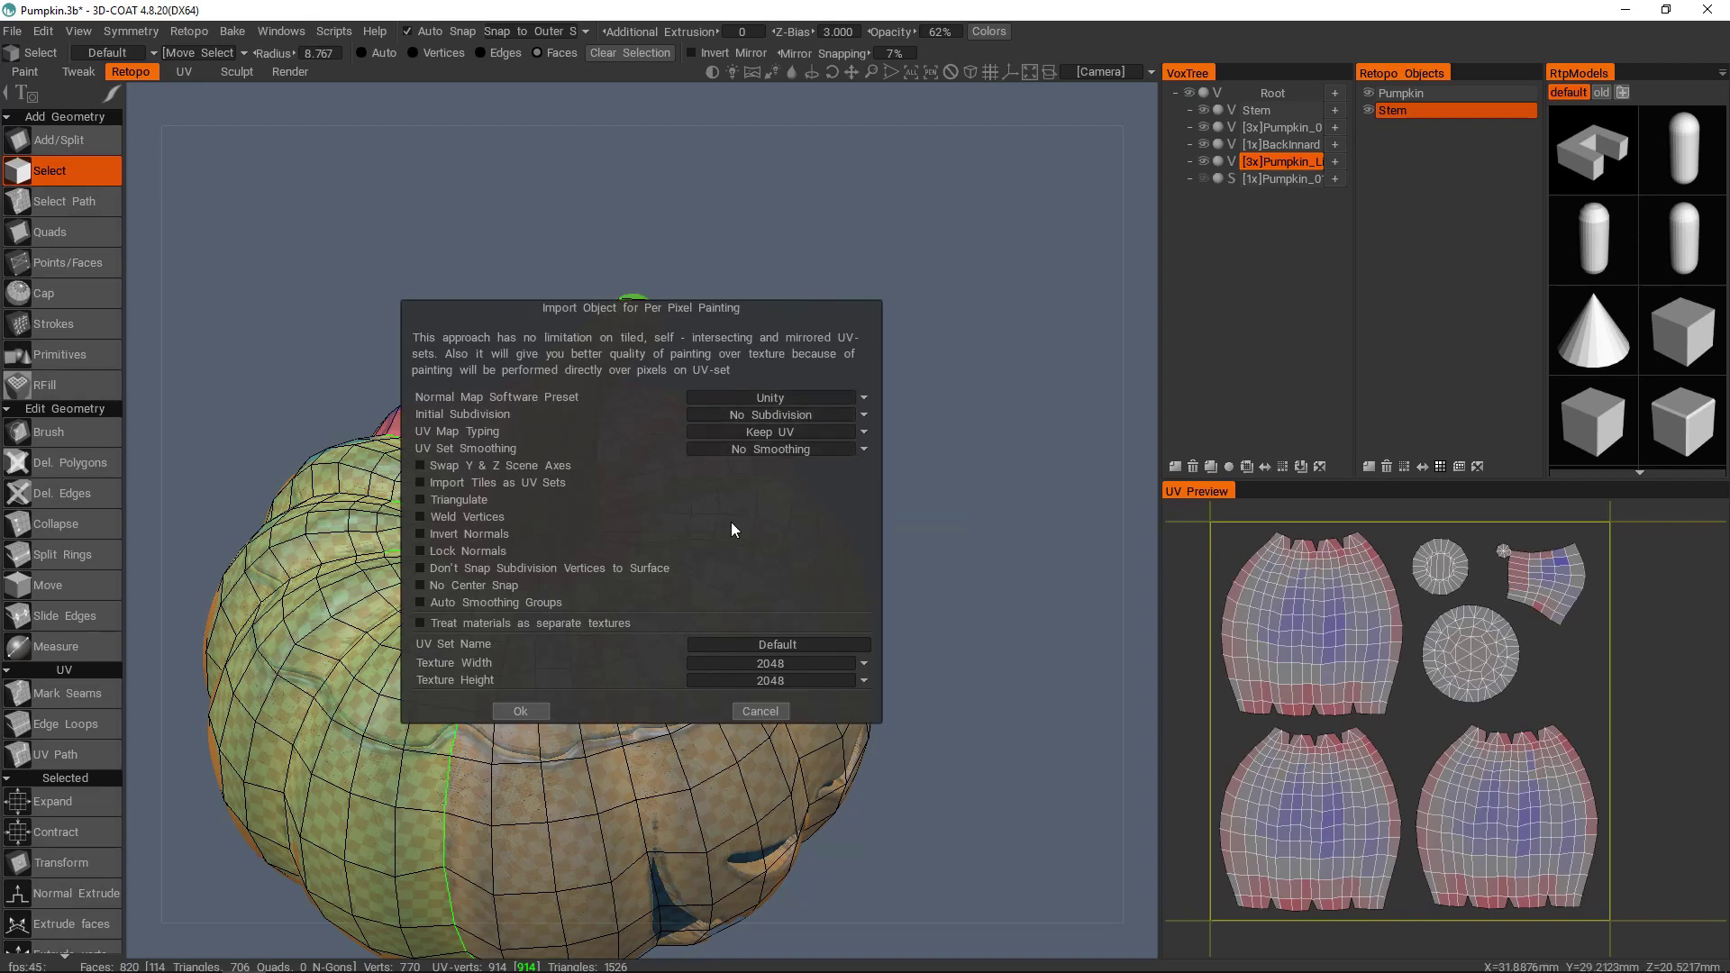
drag(761, 309, 1007, 149)
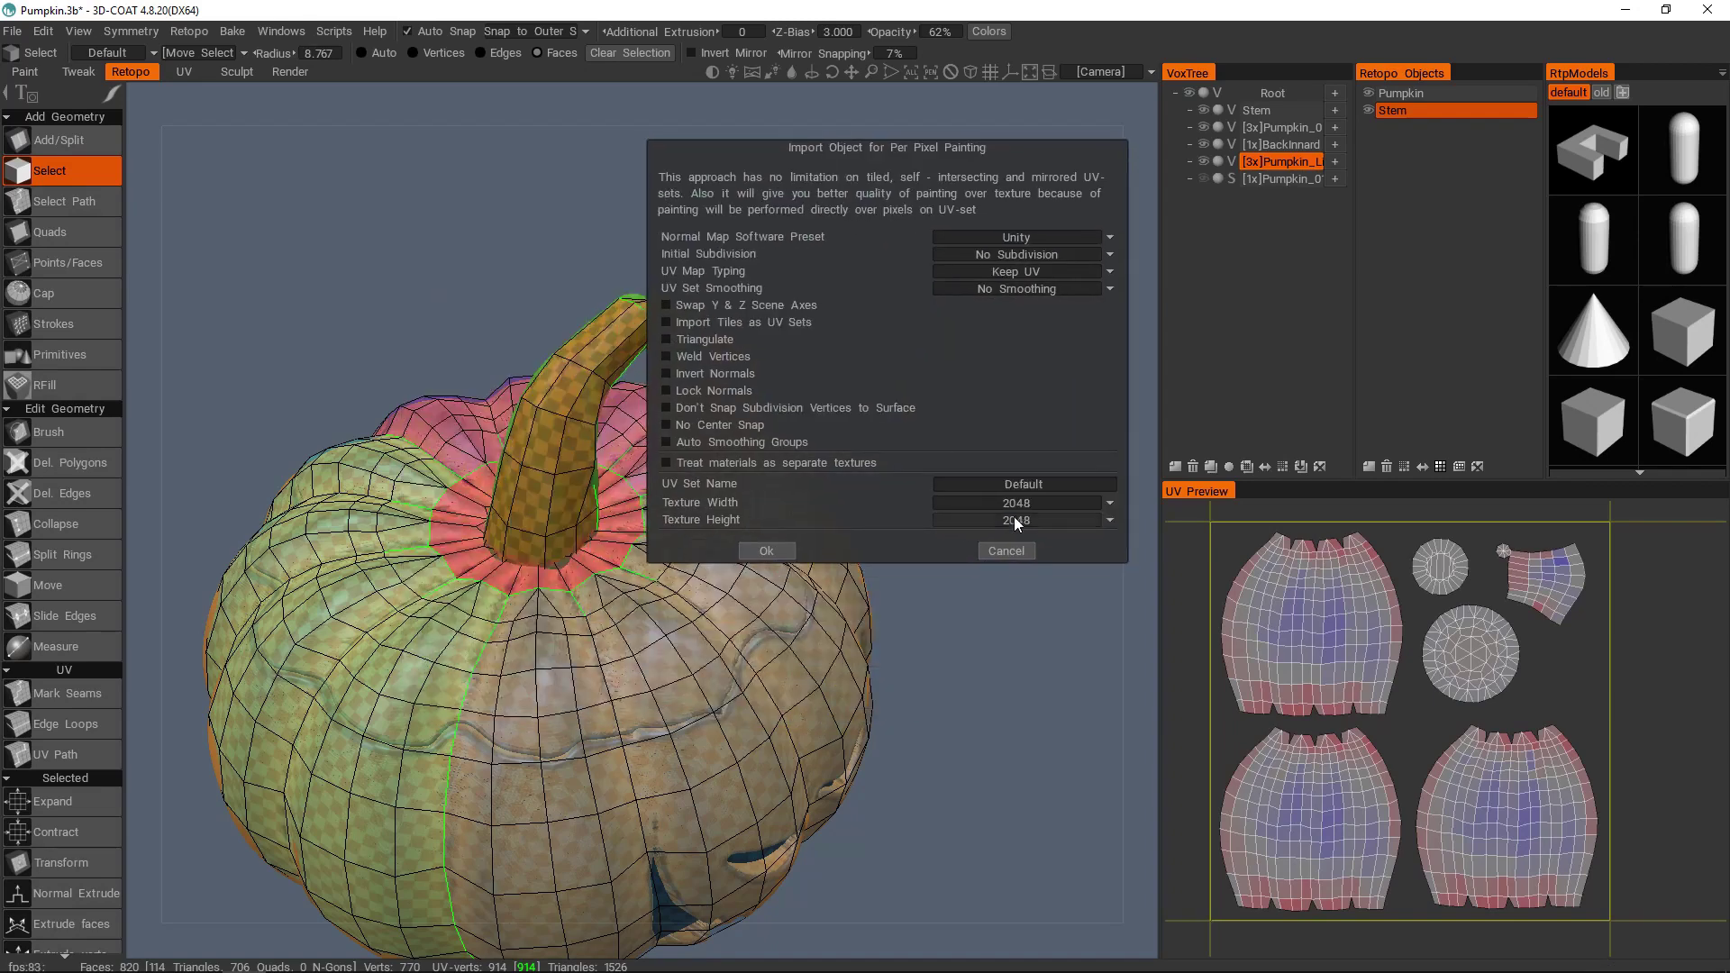
click(1059, 502)
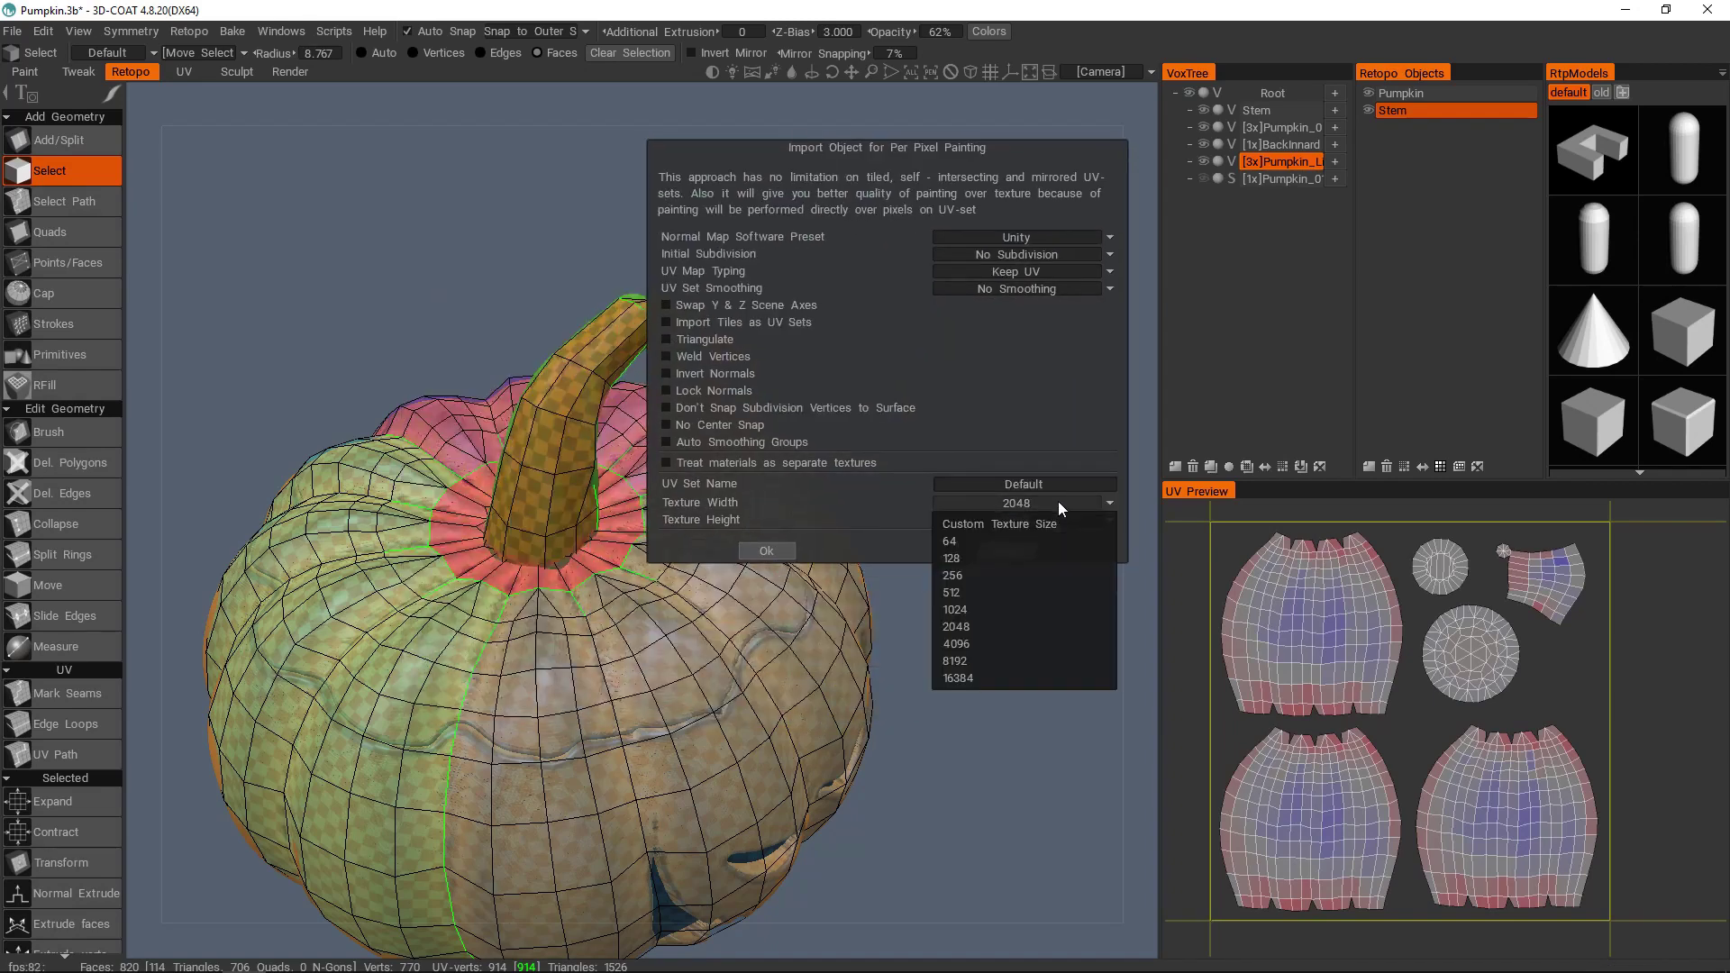
click(1020, 625)
drag(1025, 149, 1014, 189)
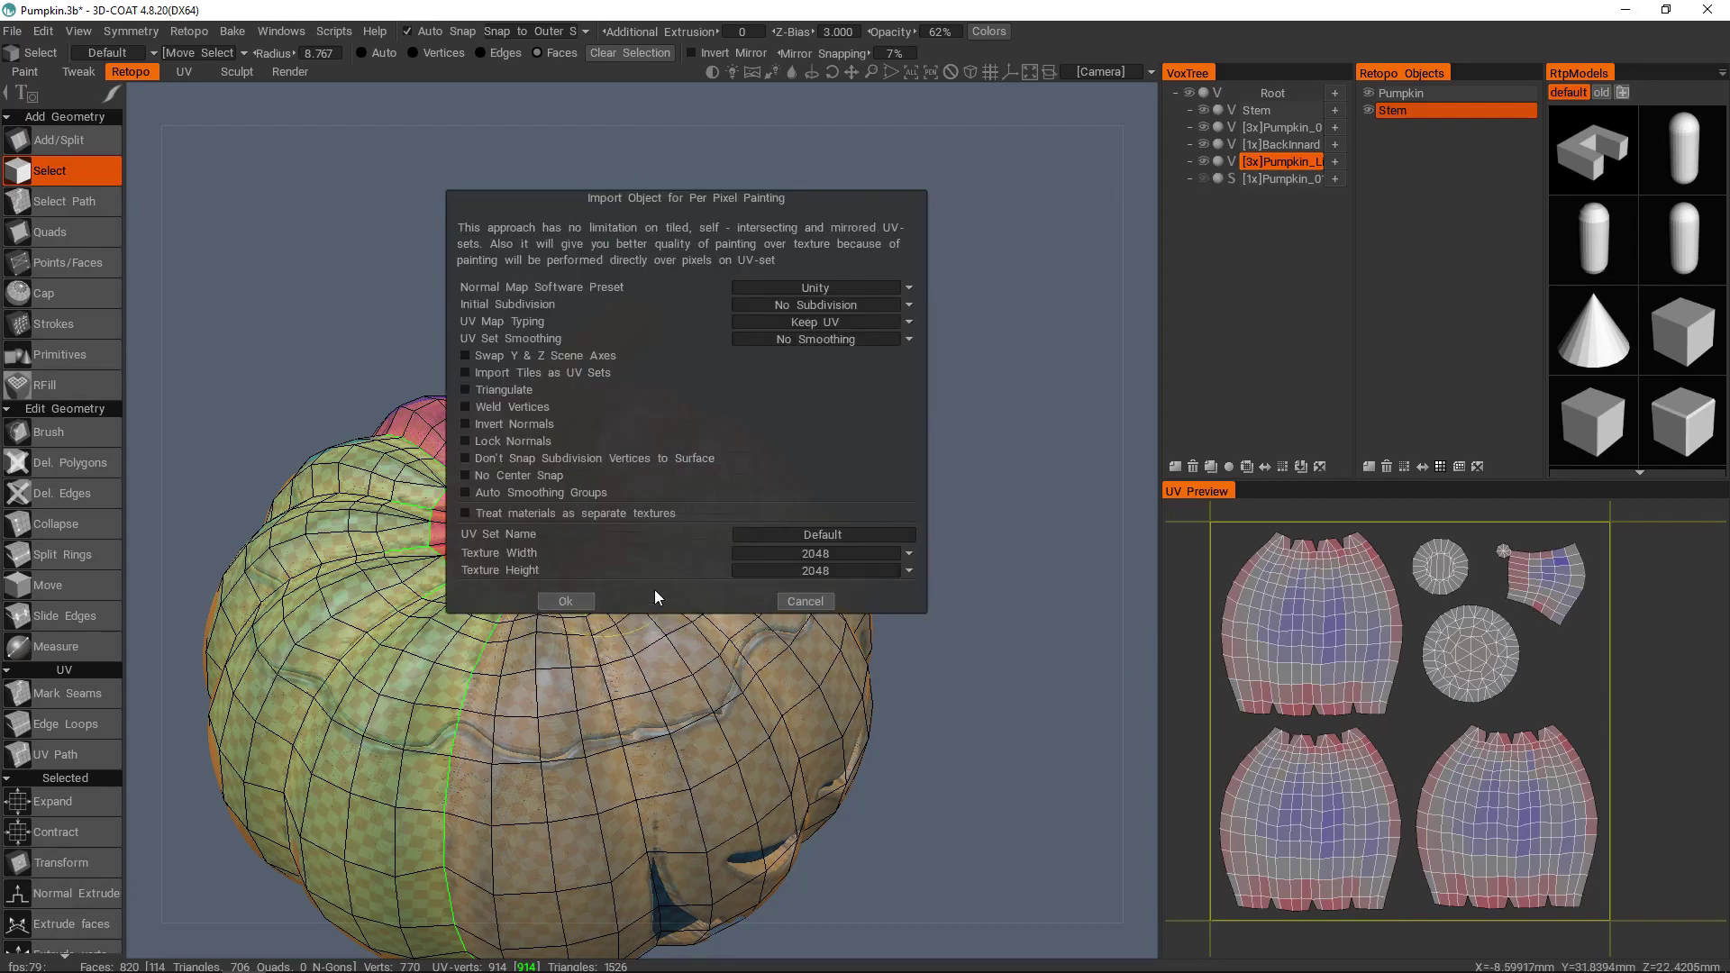
click(566, 601)
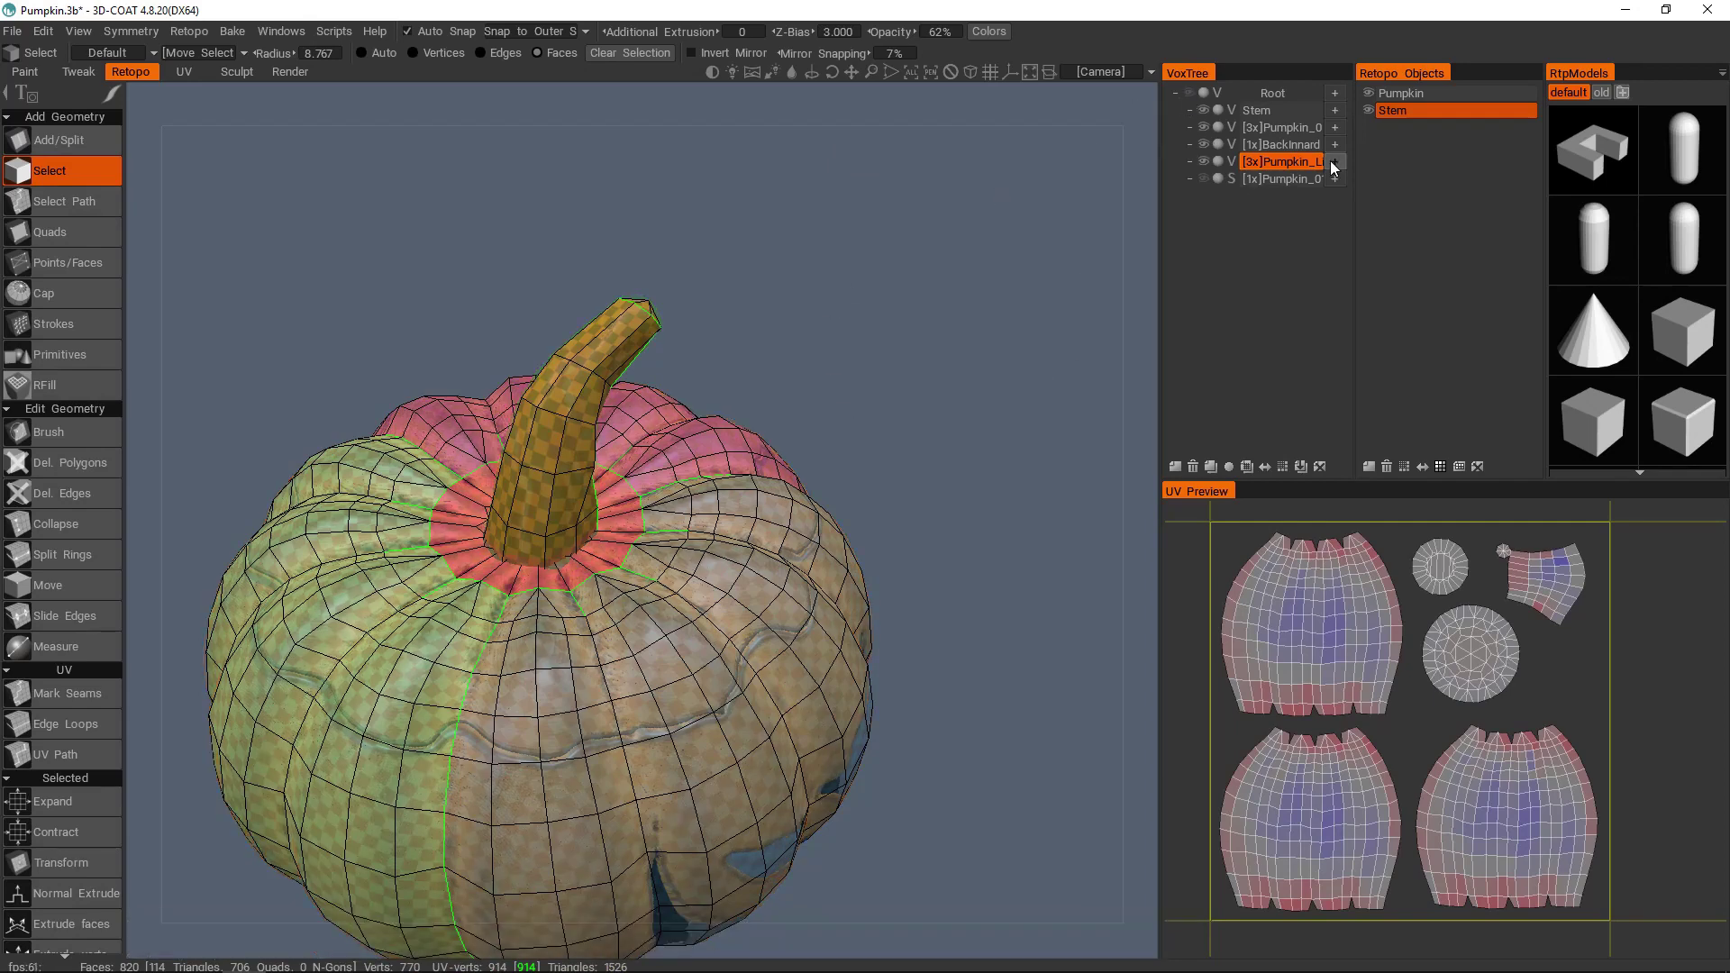
- Switch to the Paint room and examine the baked detail on the stem and pumpkin lid up close
click(27, 72)
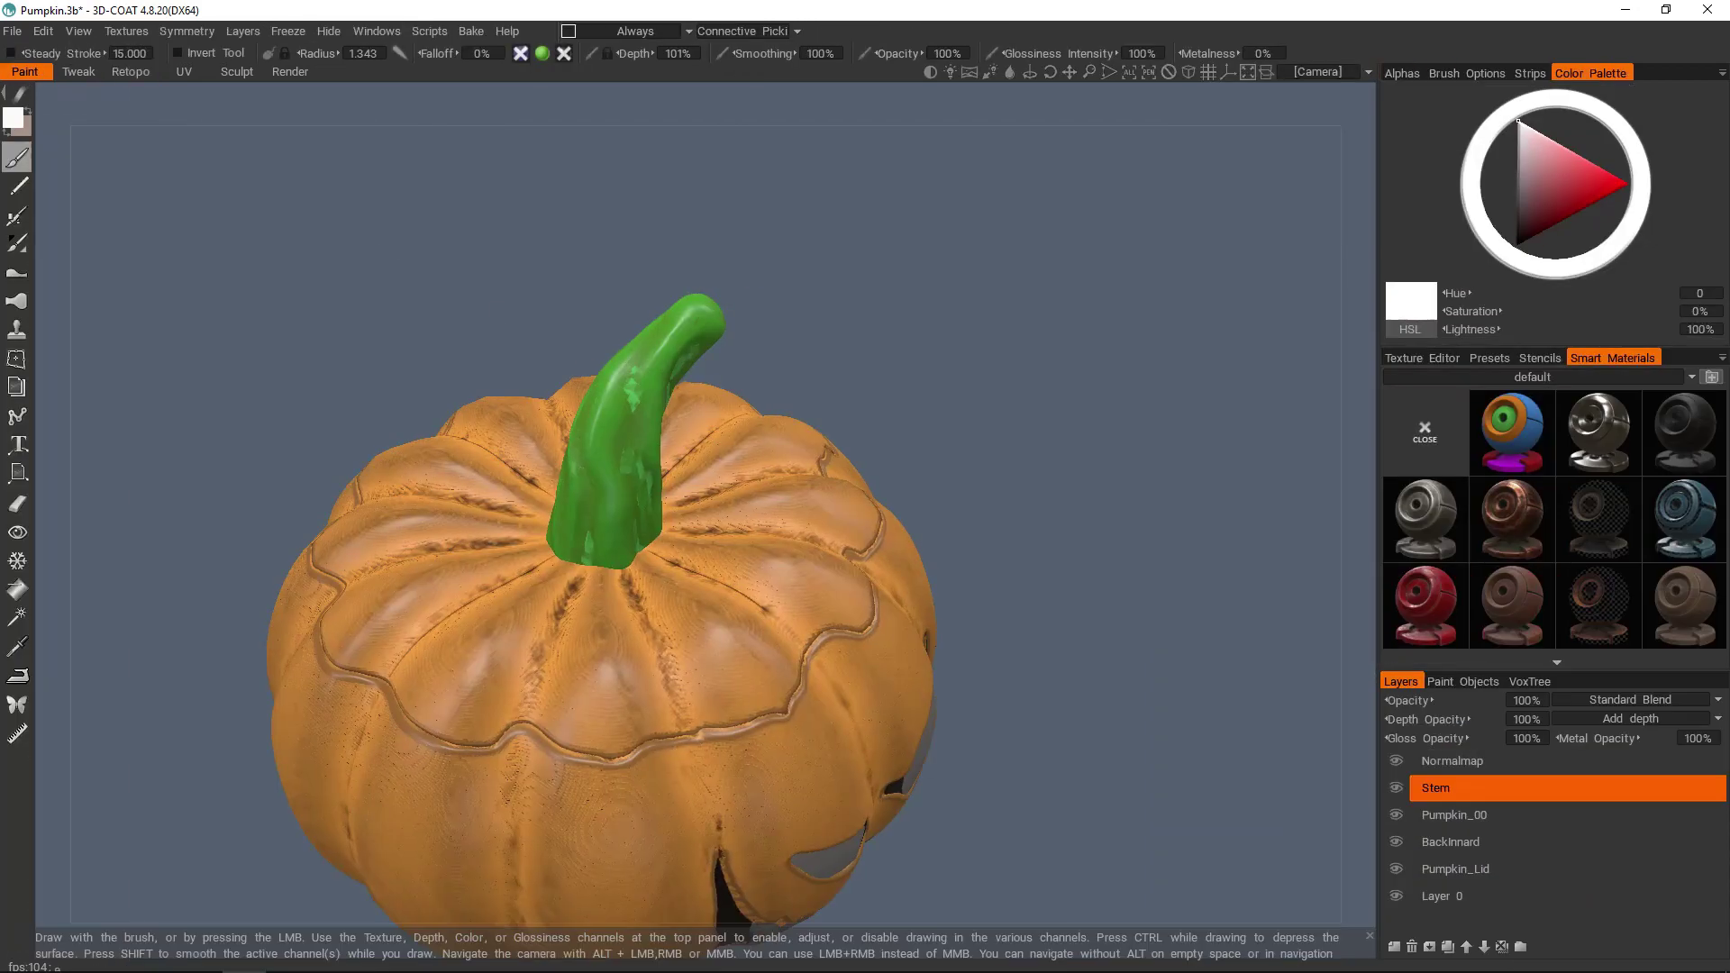
alt+drag(847, 550, 694, 477)
alt+right_drag(694, 477, 838, 500)
mouse_move(838, 500)
alt+mouse_down()
mouse_move(712, 518)
mouse_move(852, 531)
alt+mouse_up()
alt+right_drag(852, 531, 811, 491)
alt+middle_drag(811, 491, 799, 429)
alt+drag(799, 429, 807, 502)
alt+right_drag(807, 502, 762, 506)
alt+drag(762, 506, 800, 586)
alt+middle_drag(651, 428, 722, 540)
alt+right_drag(722, 541, 803, 541)
mouse_move(803, 540)
alt+mouse_down()
mouse_move(738, 564)
mouse_move(952, 494)
mouse_move(799, 532)
alt+mouse_up()
alt+right_drag(799, 533, 745, 521)
alt+drag(745, 521, 830, 482)
alt+middle_drag(829, 483, 689, 599)
alt+right_drag(689, 600, 804, 491)
alt+drag(804, 491, 928, 491)
alt+right_drag(928, 491, 714, 488)
alt+drag(714, 487, 775, 544)
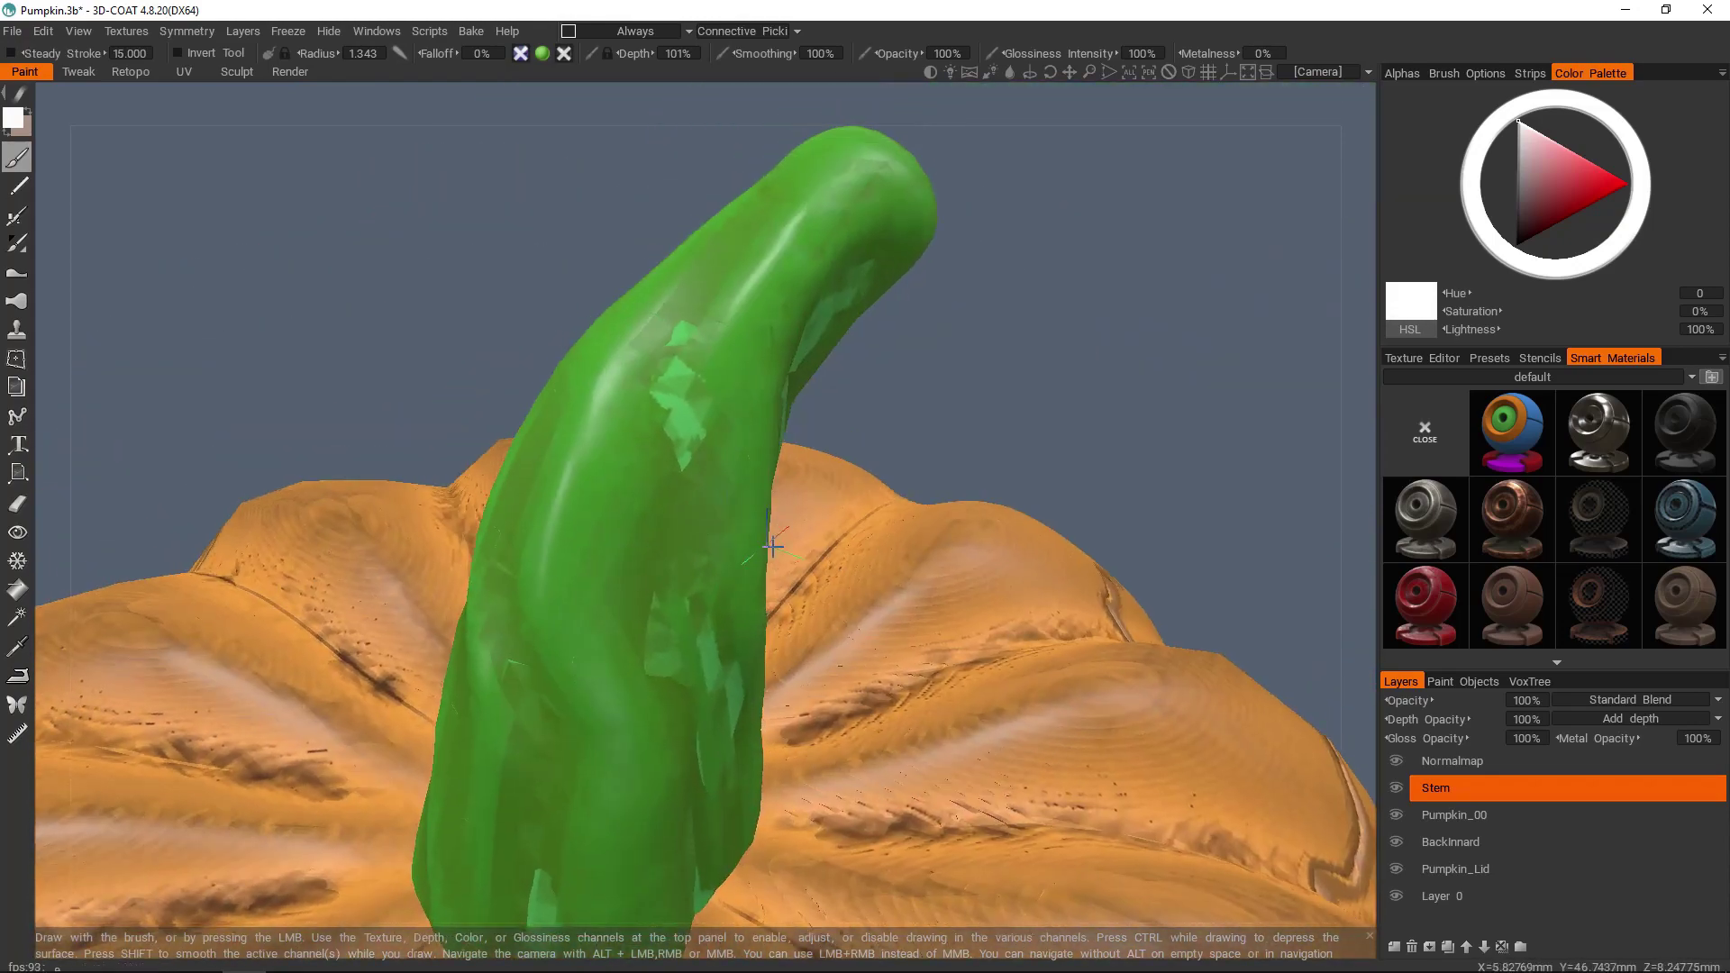
alt+right_drag(775, 544, 753, 486)
alt+drag(753, 487, 747, 541)
alt+right_drag(747, 541, 838, 559)
alt+drag(838, 559, 671, 549)
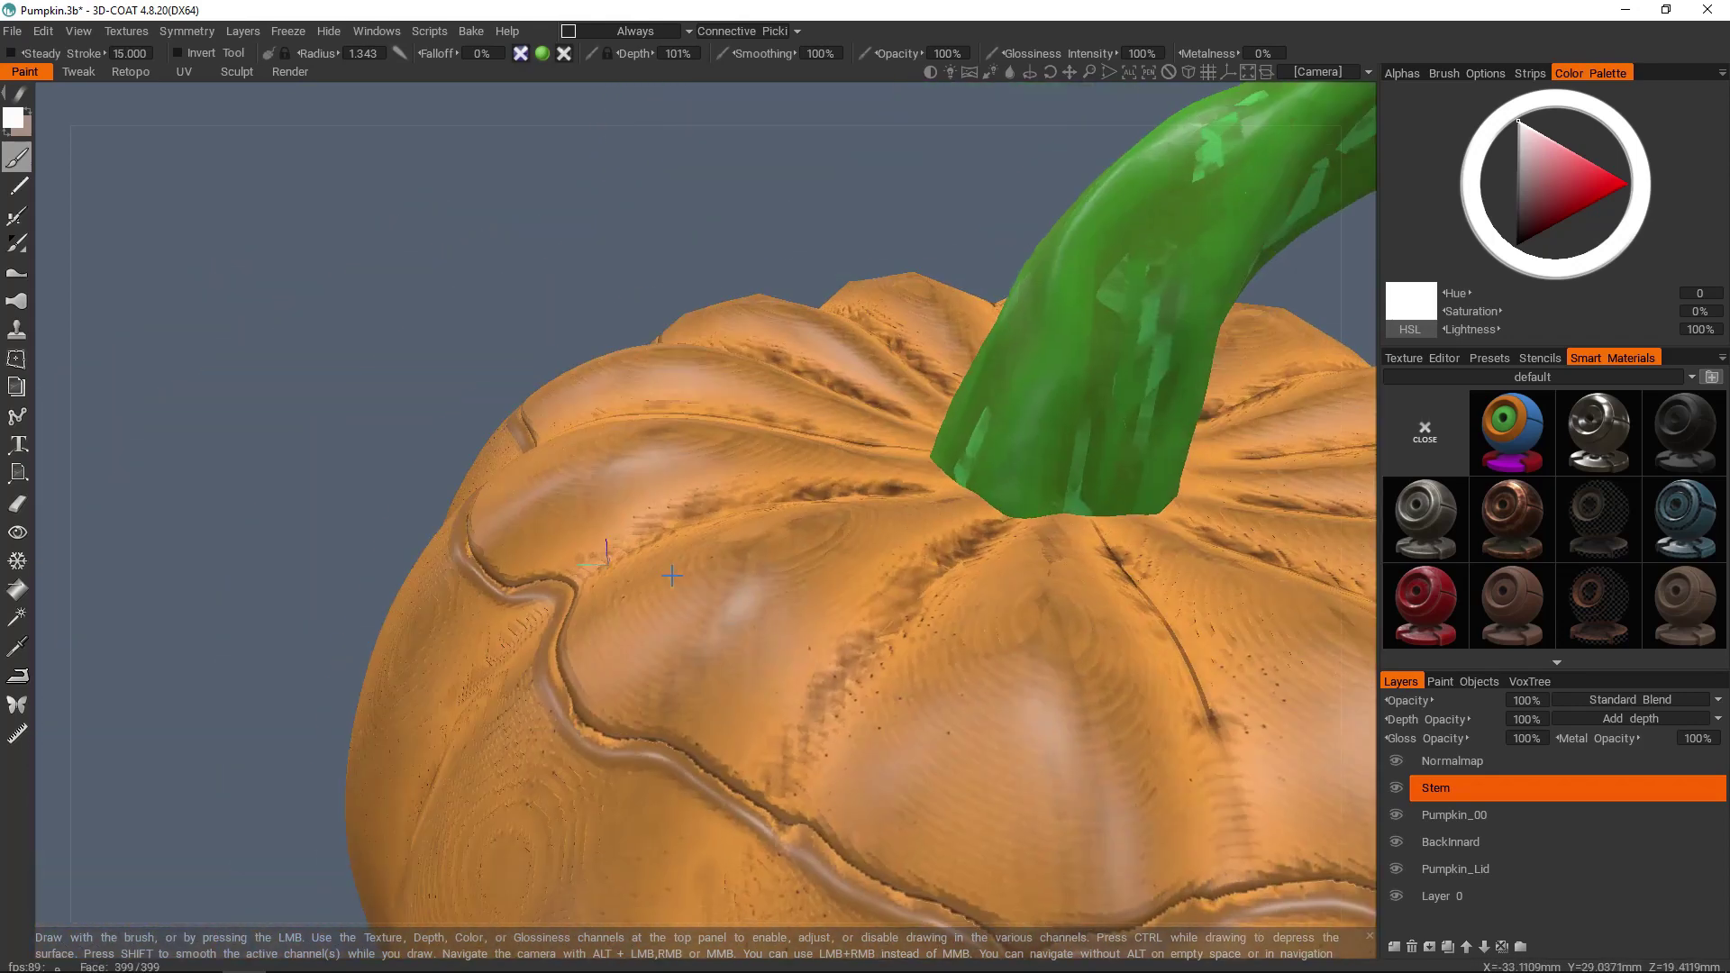
- Inspect the bake around the carved eyes and jagged mouth from the front and the side
alt+right_drag(1163, 694, 1081, 613)
alt+middle_drag(1182, 624, 1091, 570)
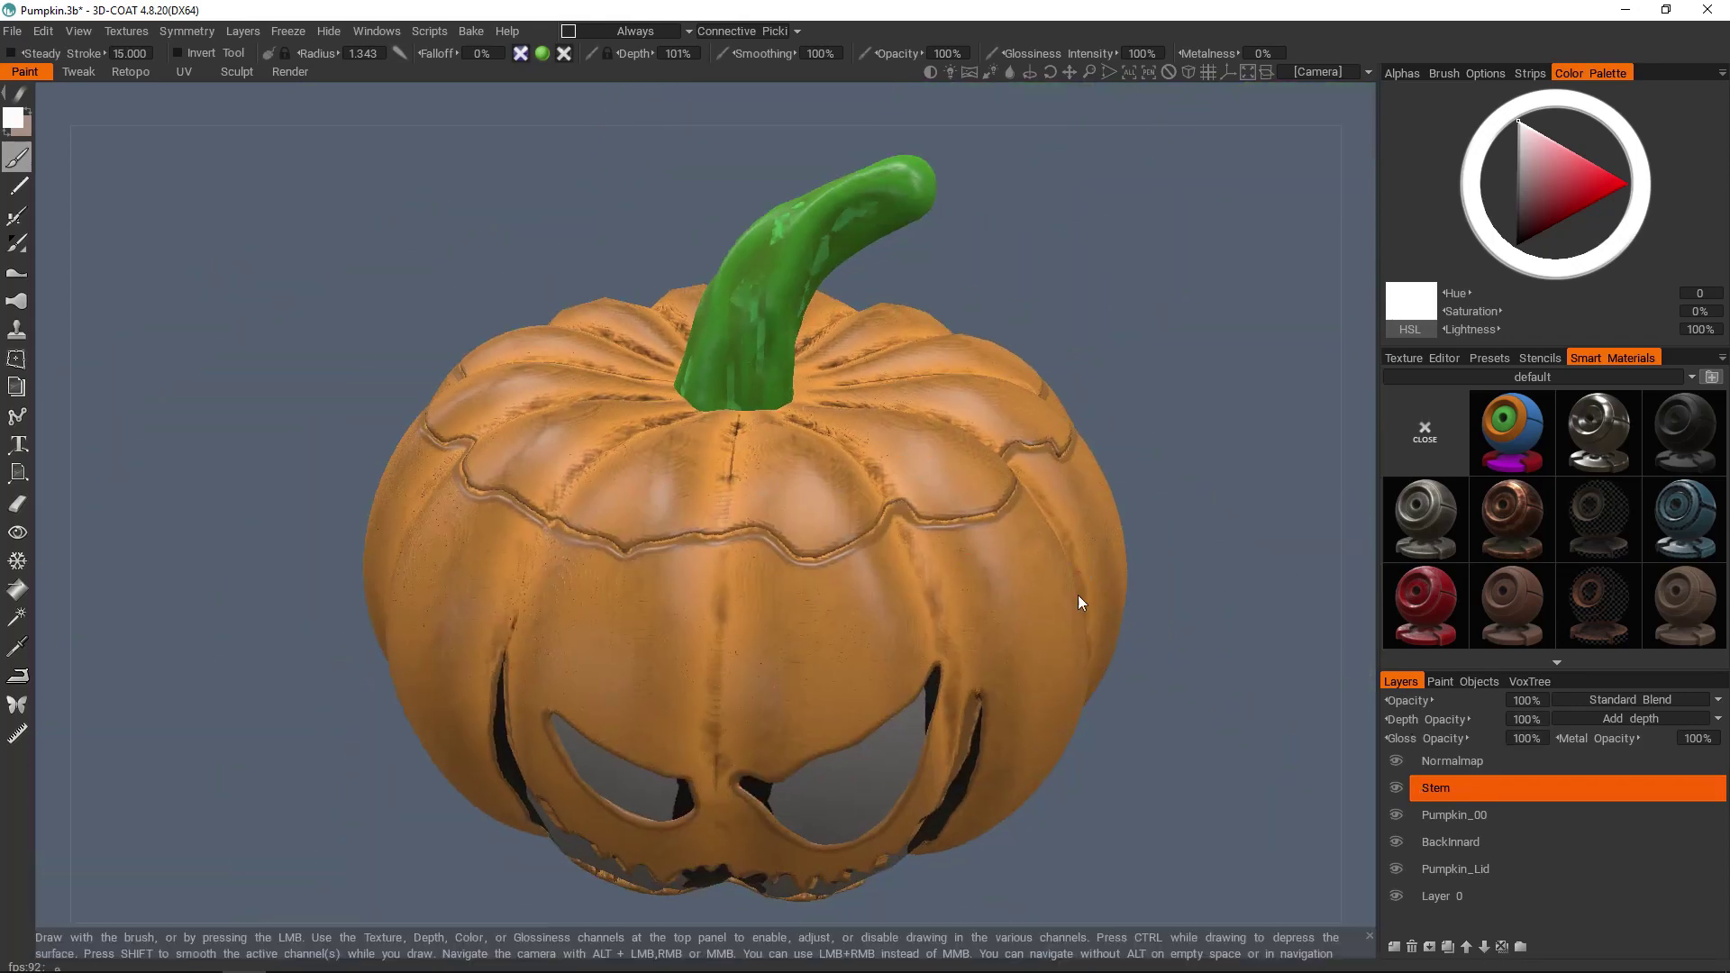
alt+drag(844, 582, 827, 478)
alt+right_drag(827, 477, 910, 541)
alt+drag(1081, 504, 946, 450)
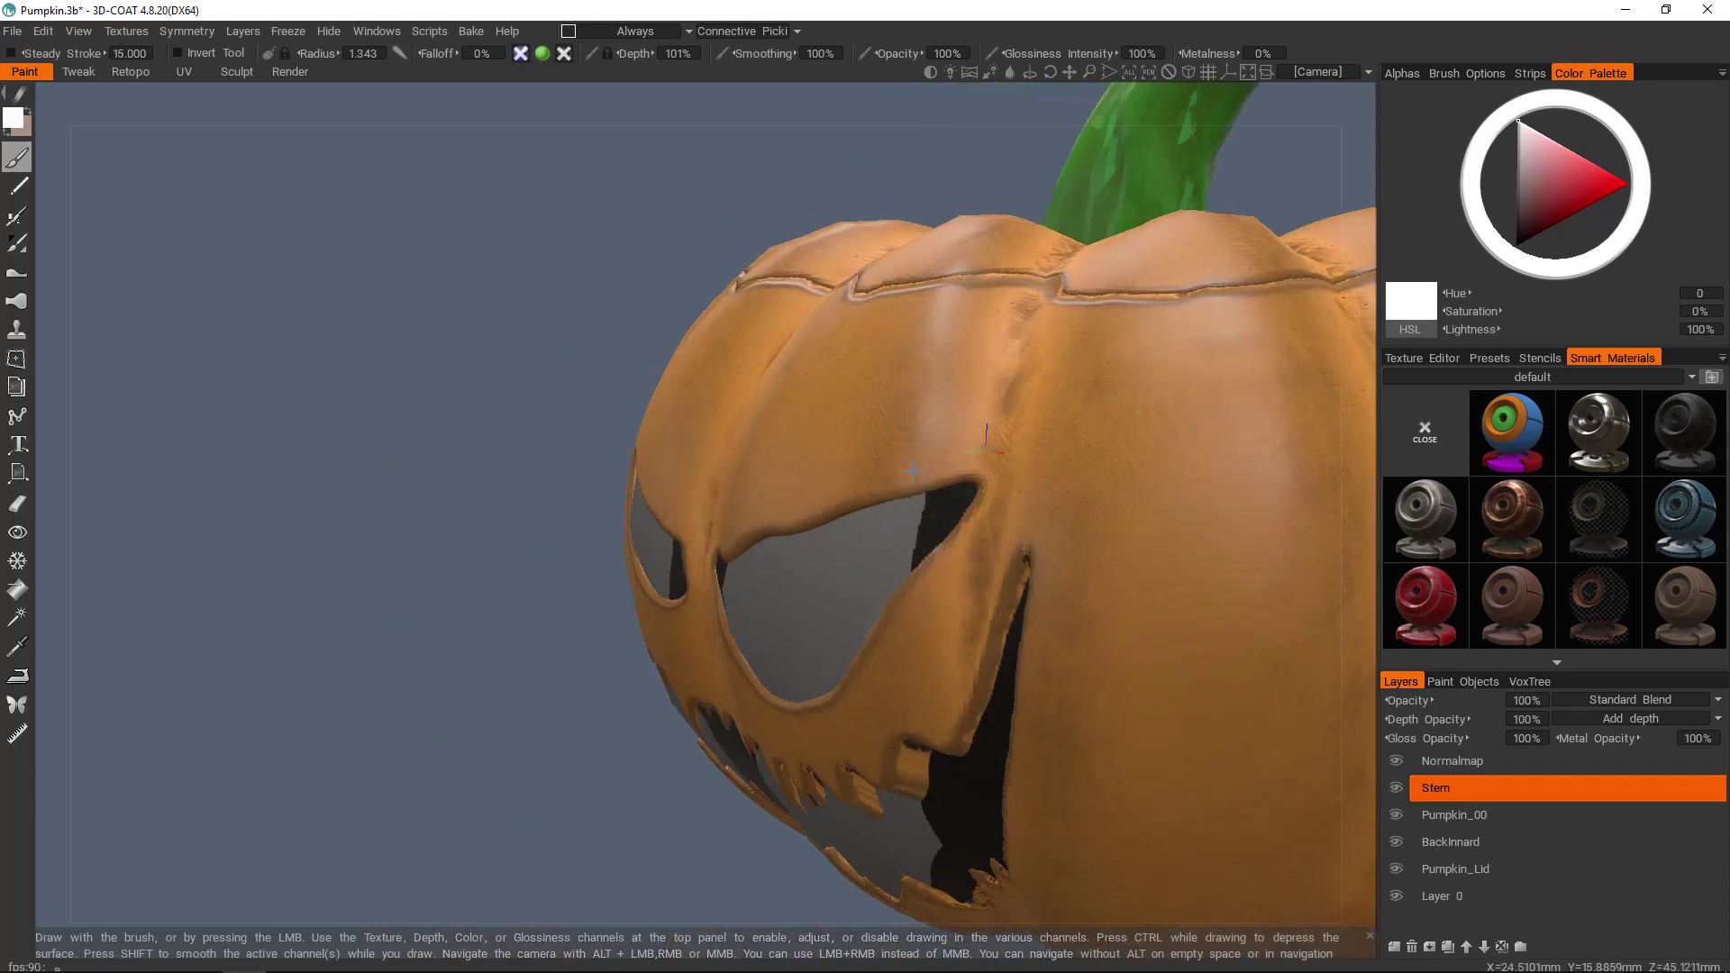
alt+middle_drag(982, 432, 811, 531)
alt+drag(811, 532, 955, 523)
alt+middle_drag(959, 576, 1019, 363)
alt+right_drag(824, 473, 856, 505)
alt+drag(857, 505, 977, 523)
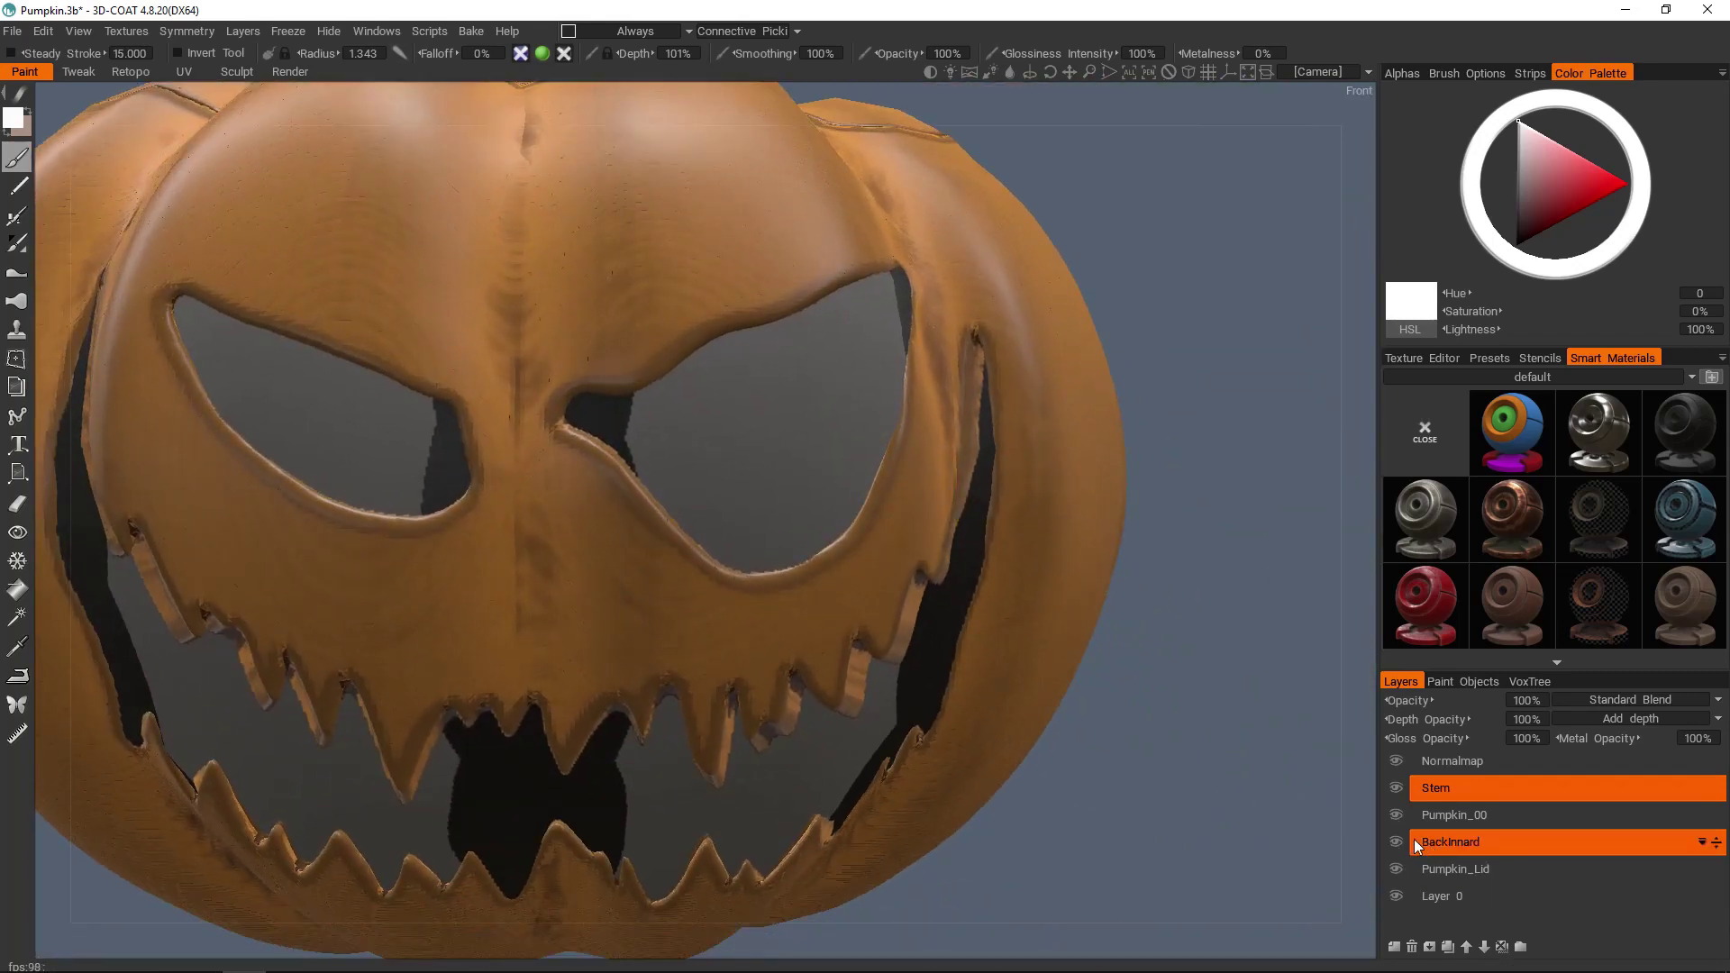
- Identify the Backinnard layer by toggling its visibility, select it and paint one eye opening white with a 3.289 radius brush
click(1399, 844)
click(1395, 843)
click(1395, 847)
click(1395, 849)
click(1469, 841)
alt+drag(858, 456, 811, 445)
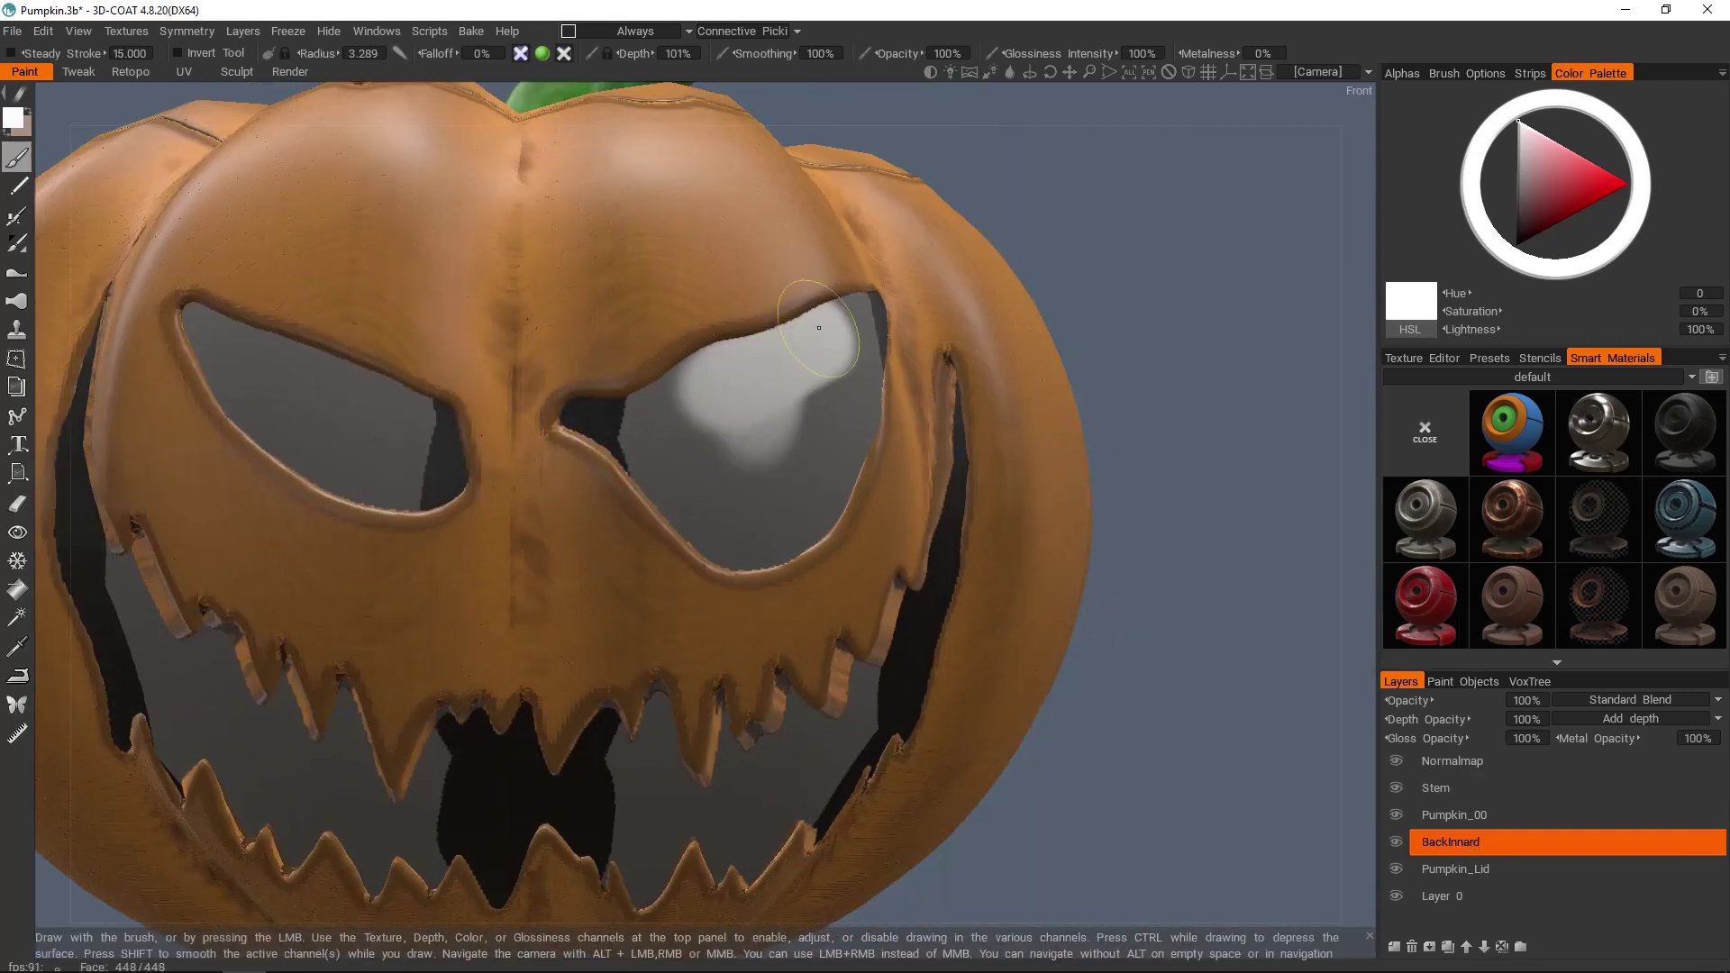
drag(643, 387, 655, 533)
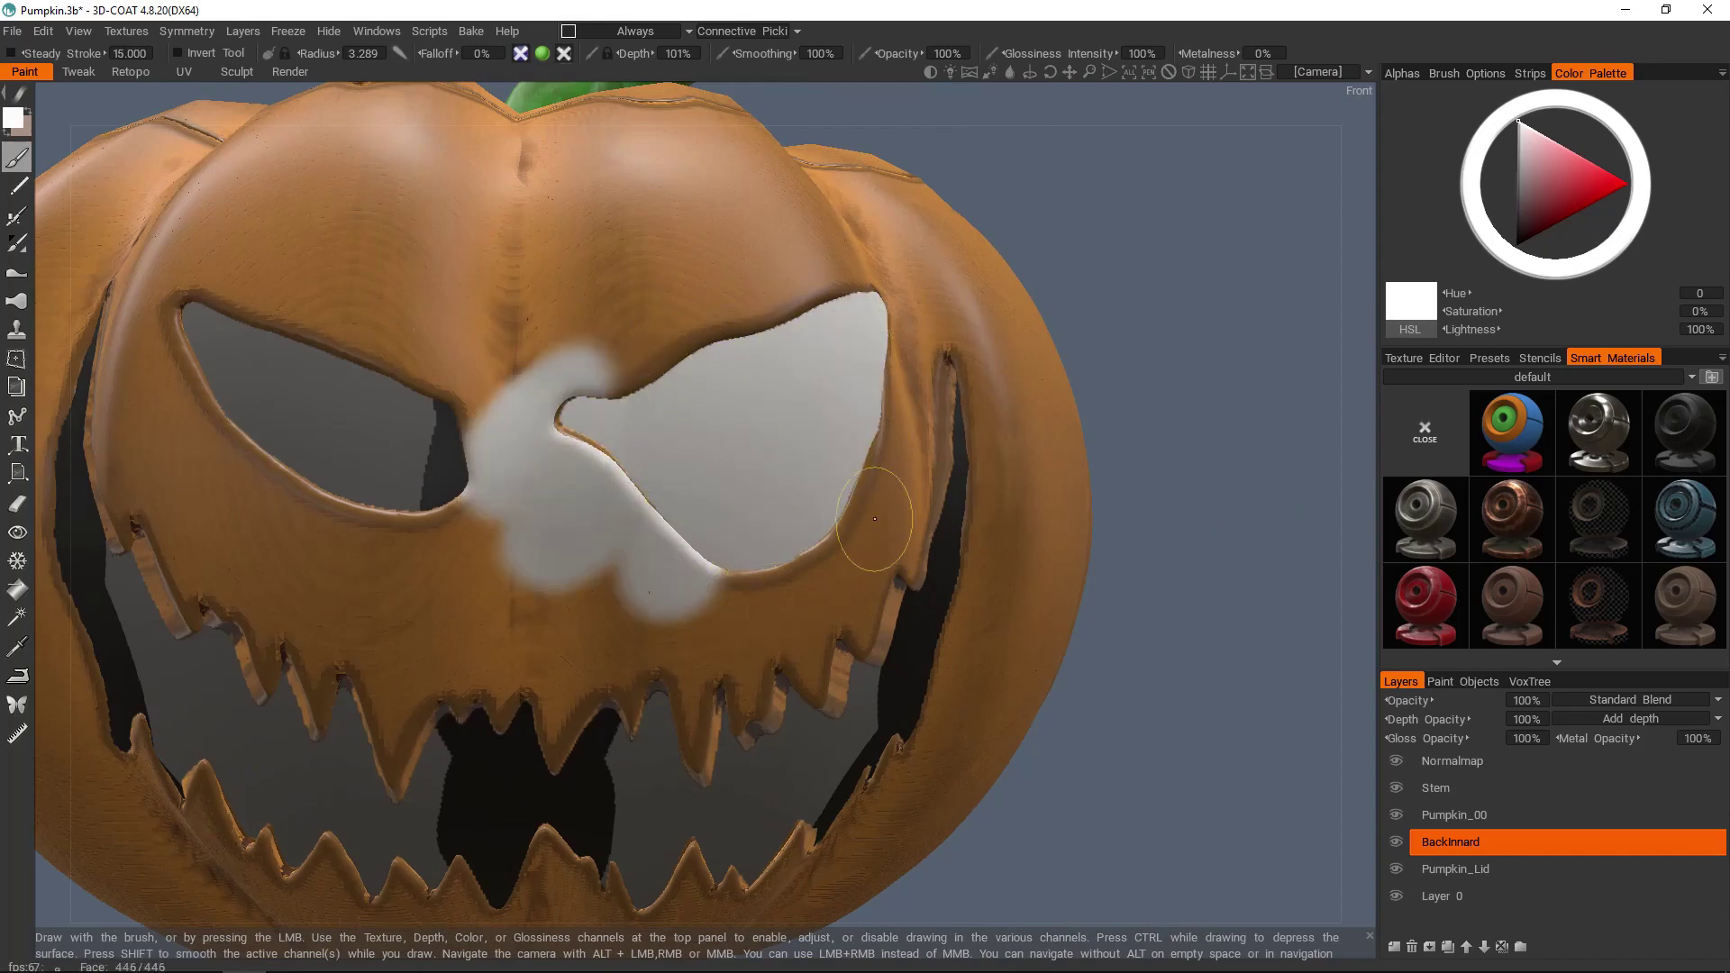
- Paint the other eye opening solid white on the Backinnard layer with a brush radius of 5.909
alt+drag(791, 475, 751, 445)
key(w)
alt+right_drag(817, 433, 800, 393)
alt+middle_drag(800, 392, 773, 501)
alt+drag(778, 510, 809, 496)
alt+right_drag(809, 495, 811, 529)
mouse_move(811, 529)
alt+mouse_down()
mouse_move(796, 495)
mouse_move(825, 475)
mouse_move(780, 586)
mouse_move(796, 576)
alt+mouse_up()
key(w)
alt+middle_drag(796, 575, 771, 540)
right_drag(624, 512, 668, 516)
drag(652, 529, 561, 474)
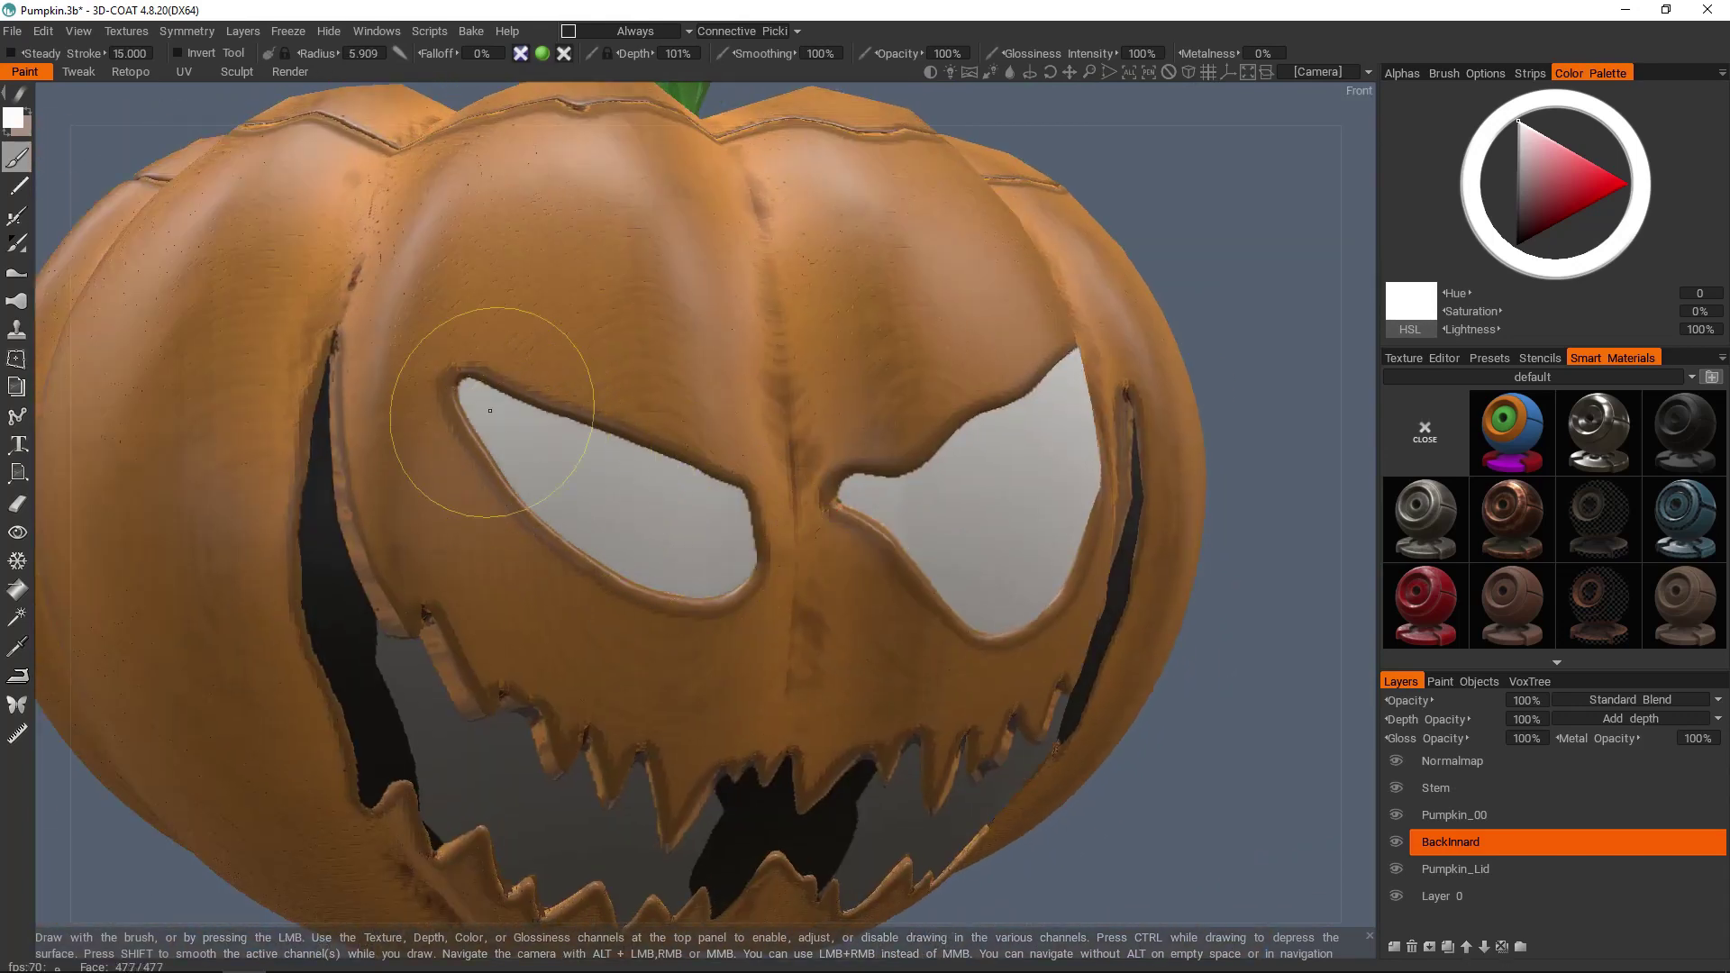
- Paint the dark area inside the jagged mouth white with a brush radius of 9.097
alt+right_drag(490, 411, 540, 505)
alt+drag(784, 532, 731, 529)
alt+right_drag(731, 528, 784, 531)
mouse_move(784, 531)
alt+mouse_down()
mouse_move(829, 544)
mouse_move(647, 520)
mouse_move(922, 517)
alt+mouse_up()
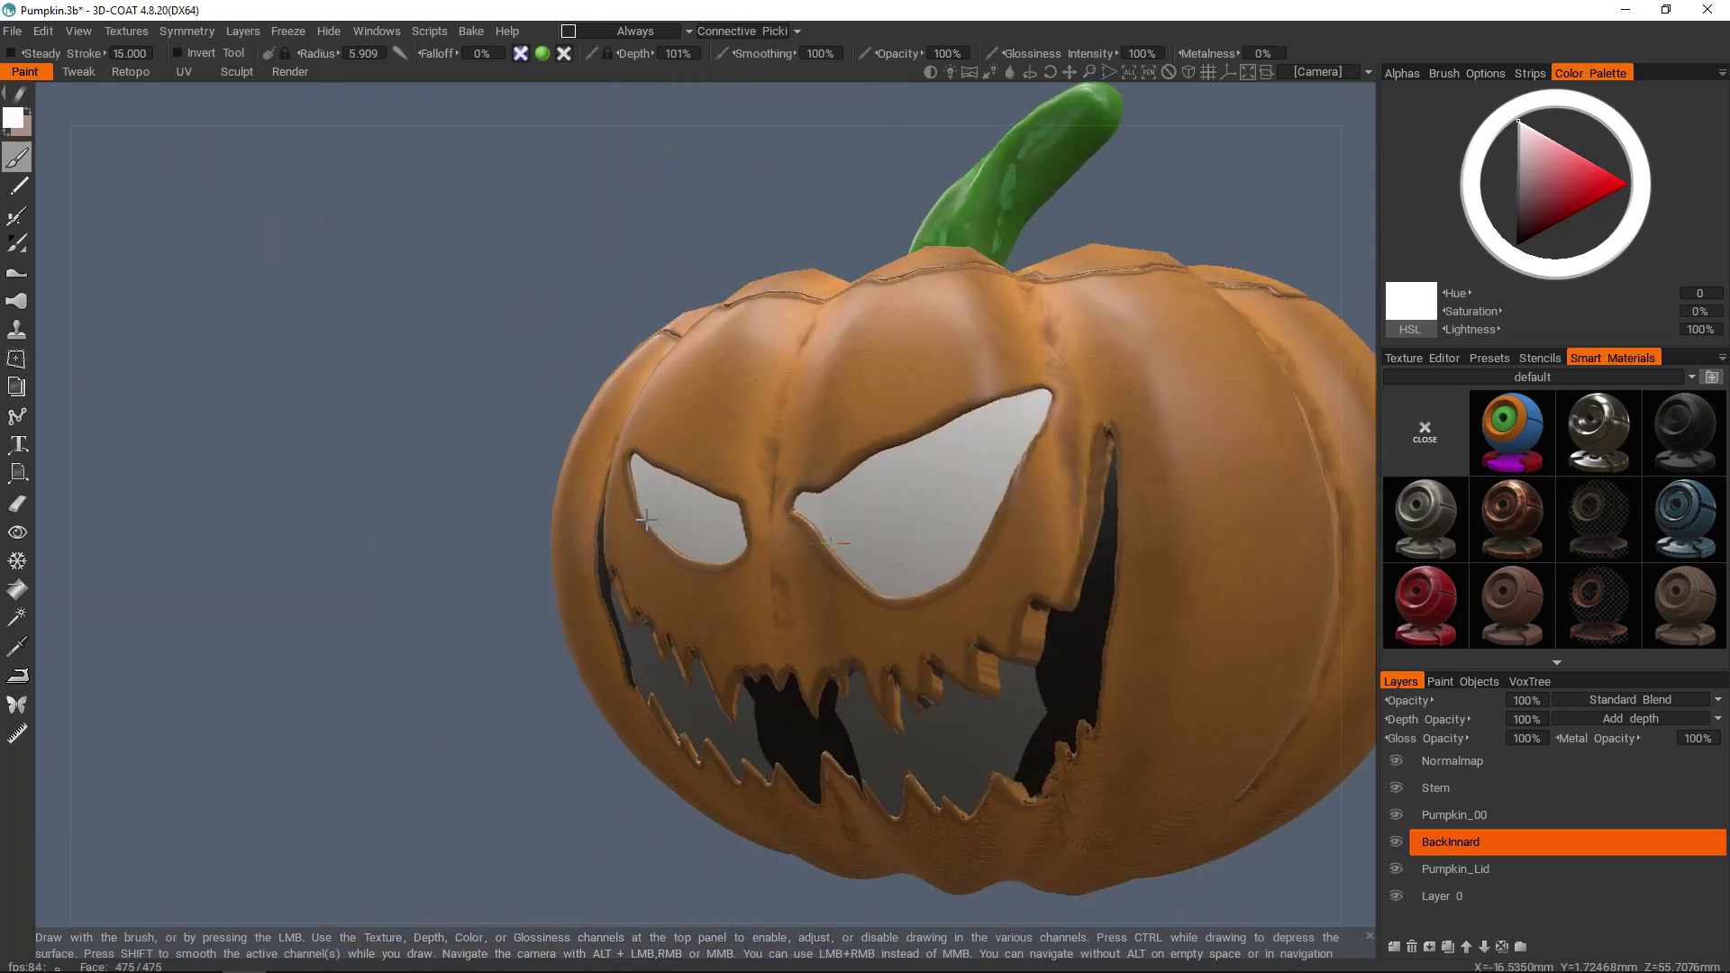
right_drag(921, 542, 970, 544)
drag(922, 542, 935, 530)
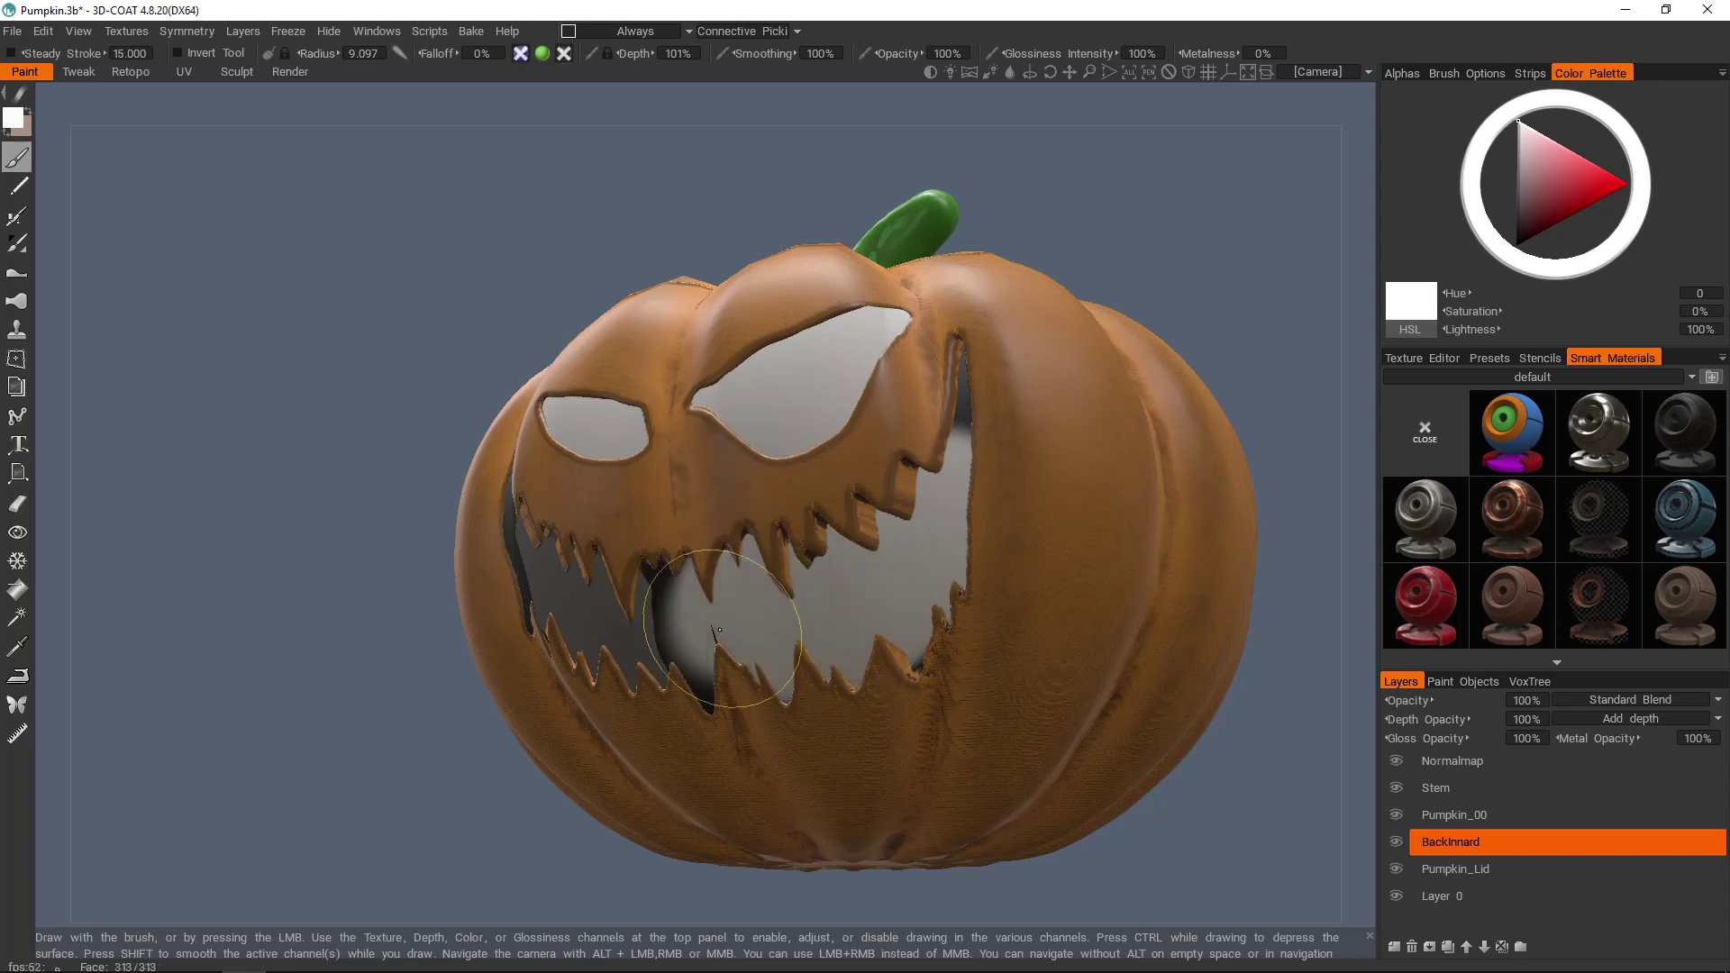
drag(592, 617, 623, 595)
- Examine the painted face from several angles and distances for areas still unpainted inside the mouth
alt+drag(872, 502, 833, 527)
alt+right_drag(833, 527, 824, 567)
mouse_move(824, 568)
alt+mouse_down()
mouse_move(749, 607)
mouse_move(899, 575)
mouse_move(957, 610)
mouse_move(772, 591)
alt+mouse_up()
scroll(882, 559, up, 8)
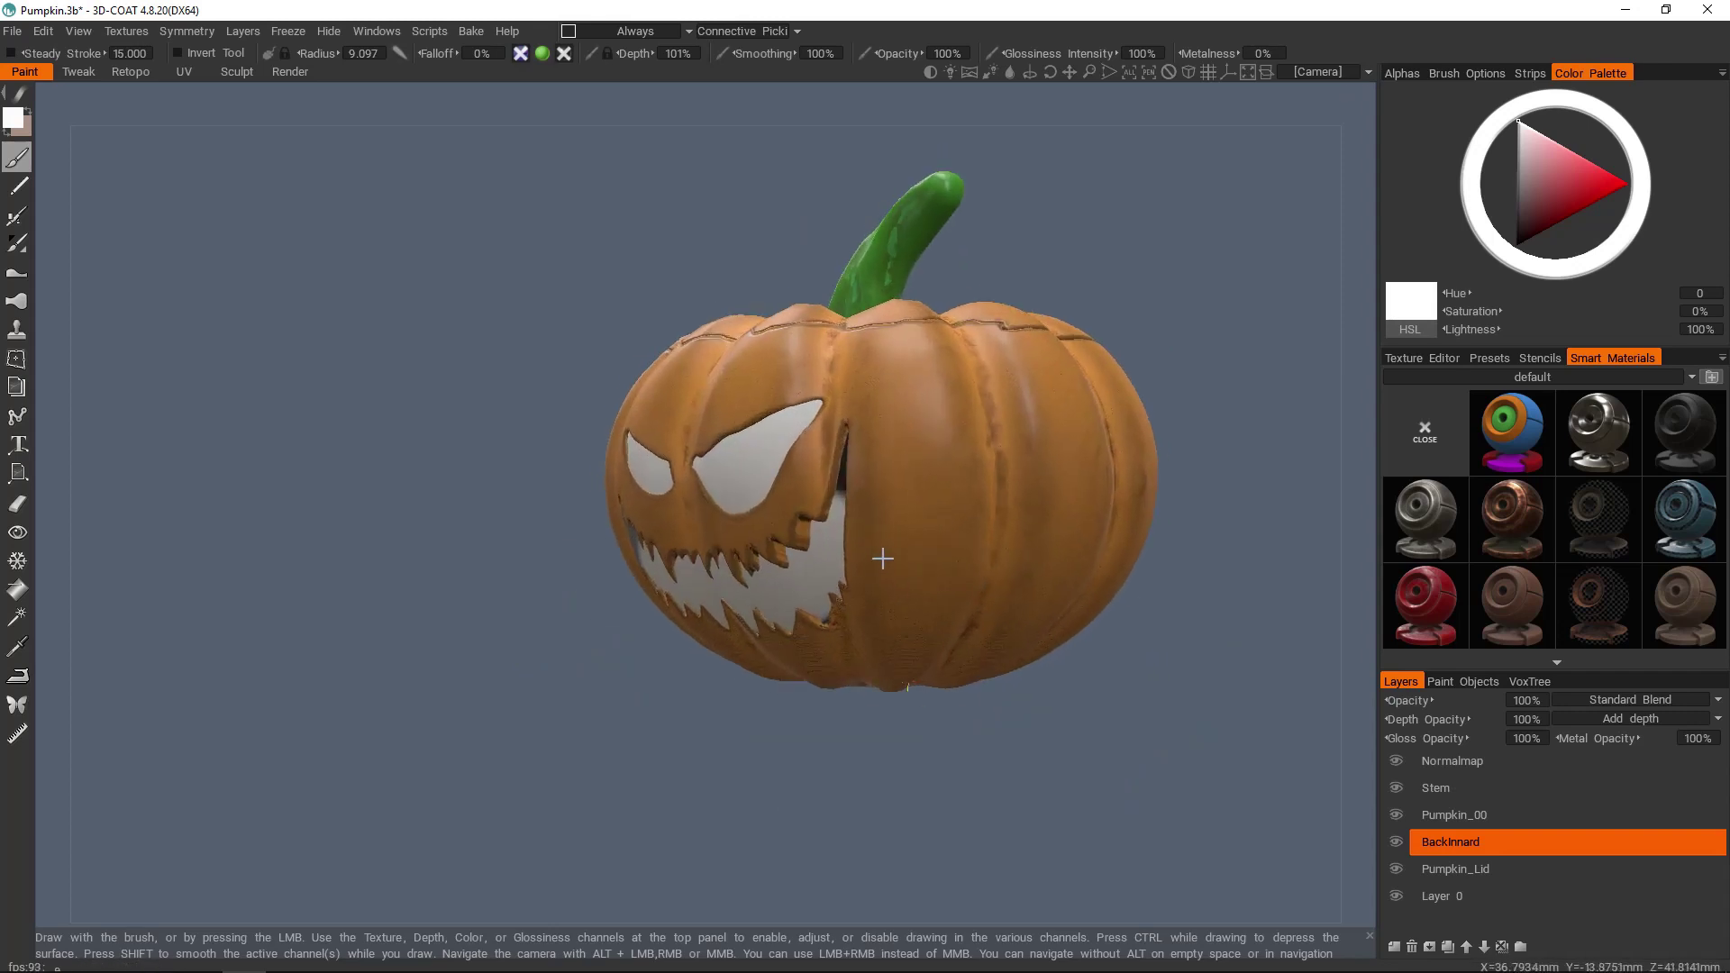
scroll(882, 558, down, 6)
alt+drag(882, 558, 810, 518)
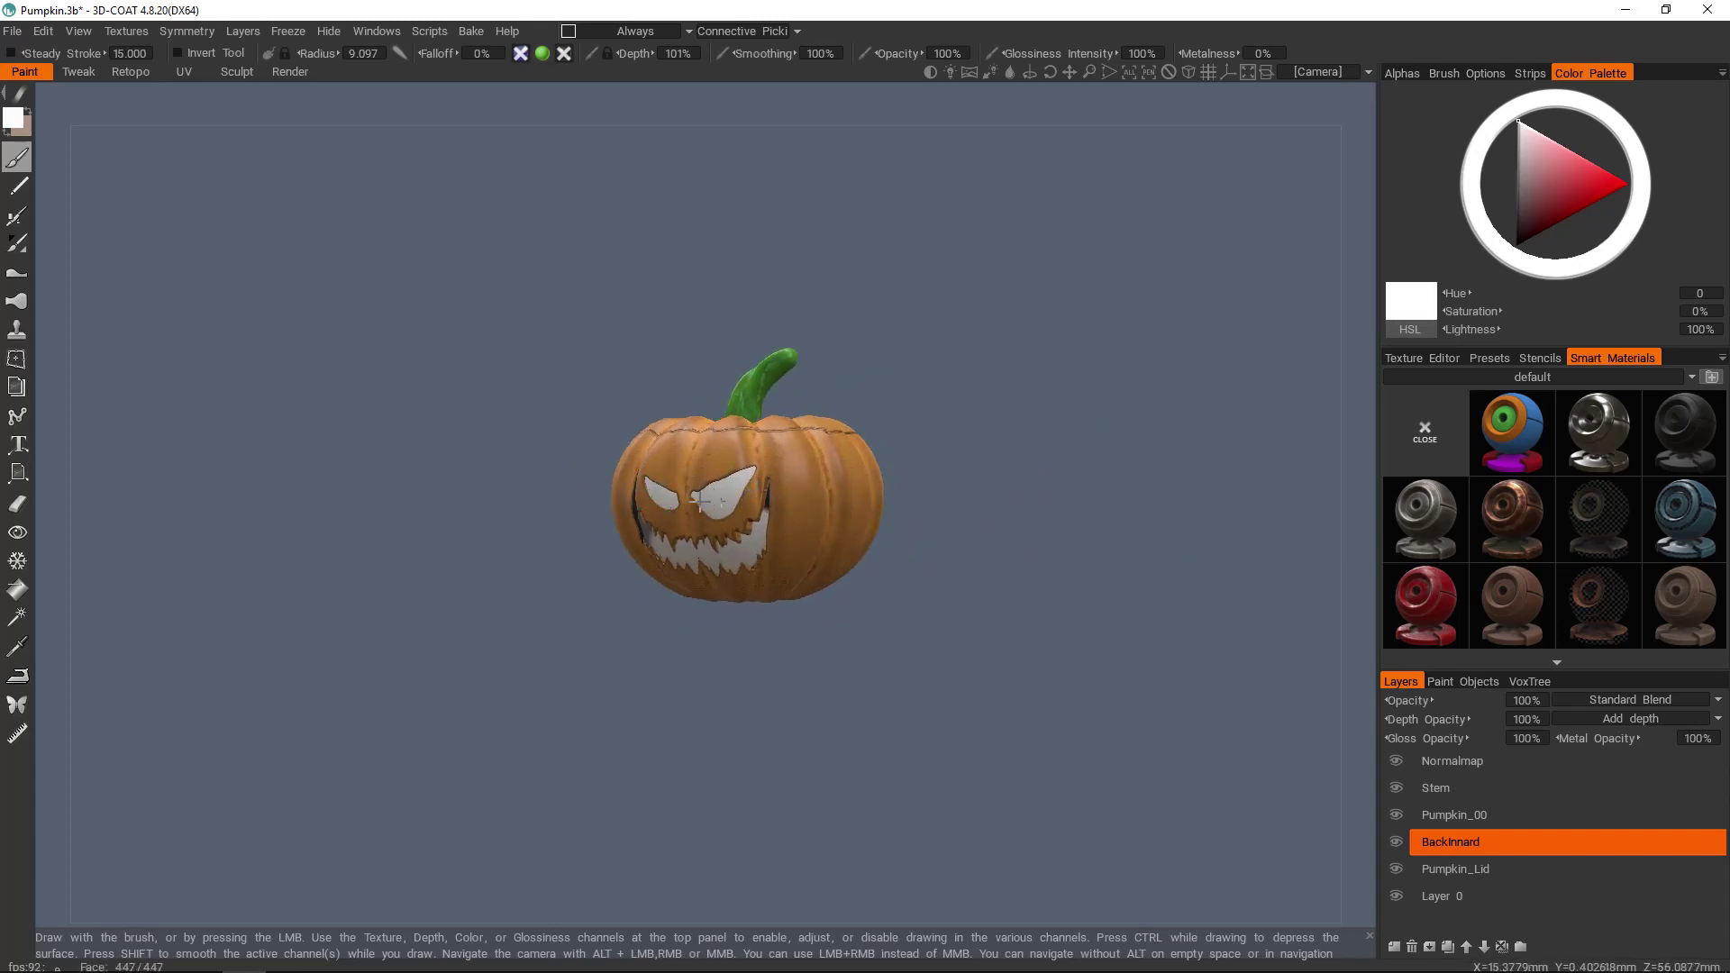
alt+drag(674, 498, 829, 508)
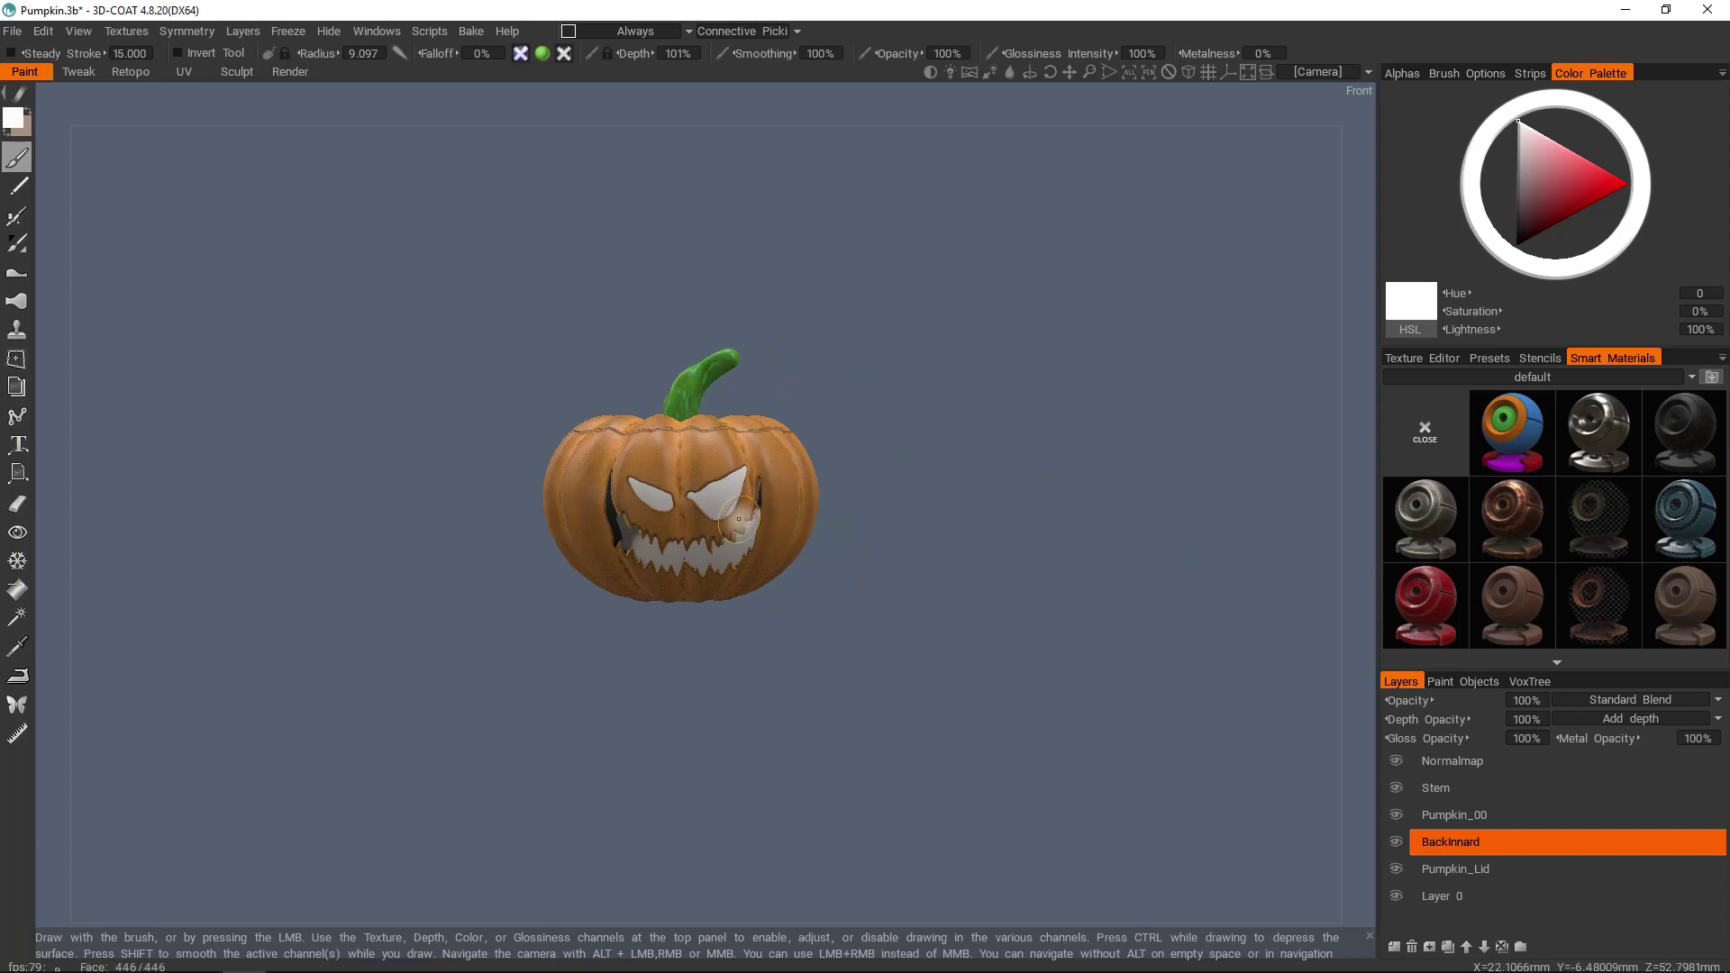
alt+drag(678, 531, 951, 527)
scroll(664, 533, down, 4)
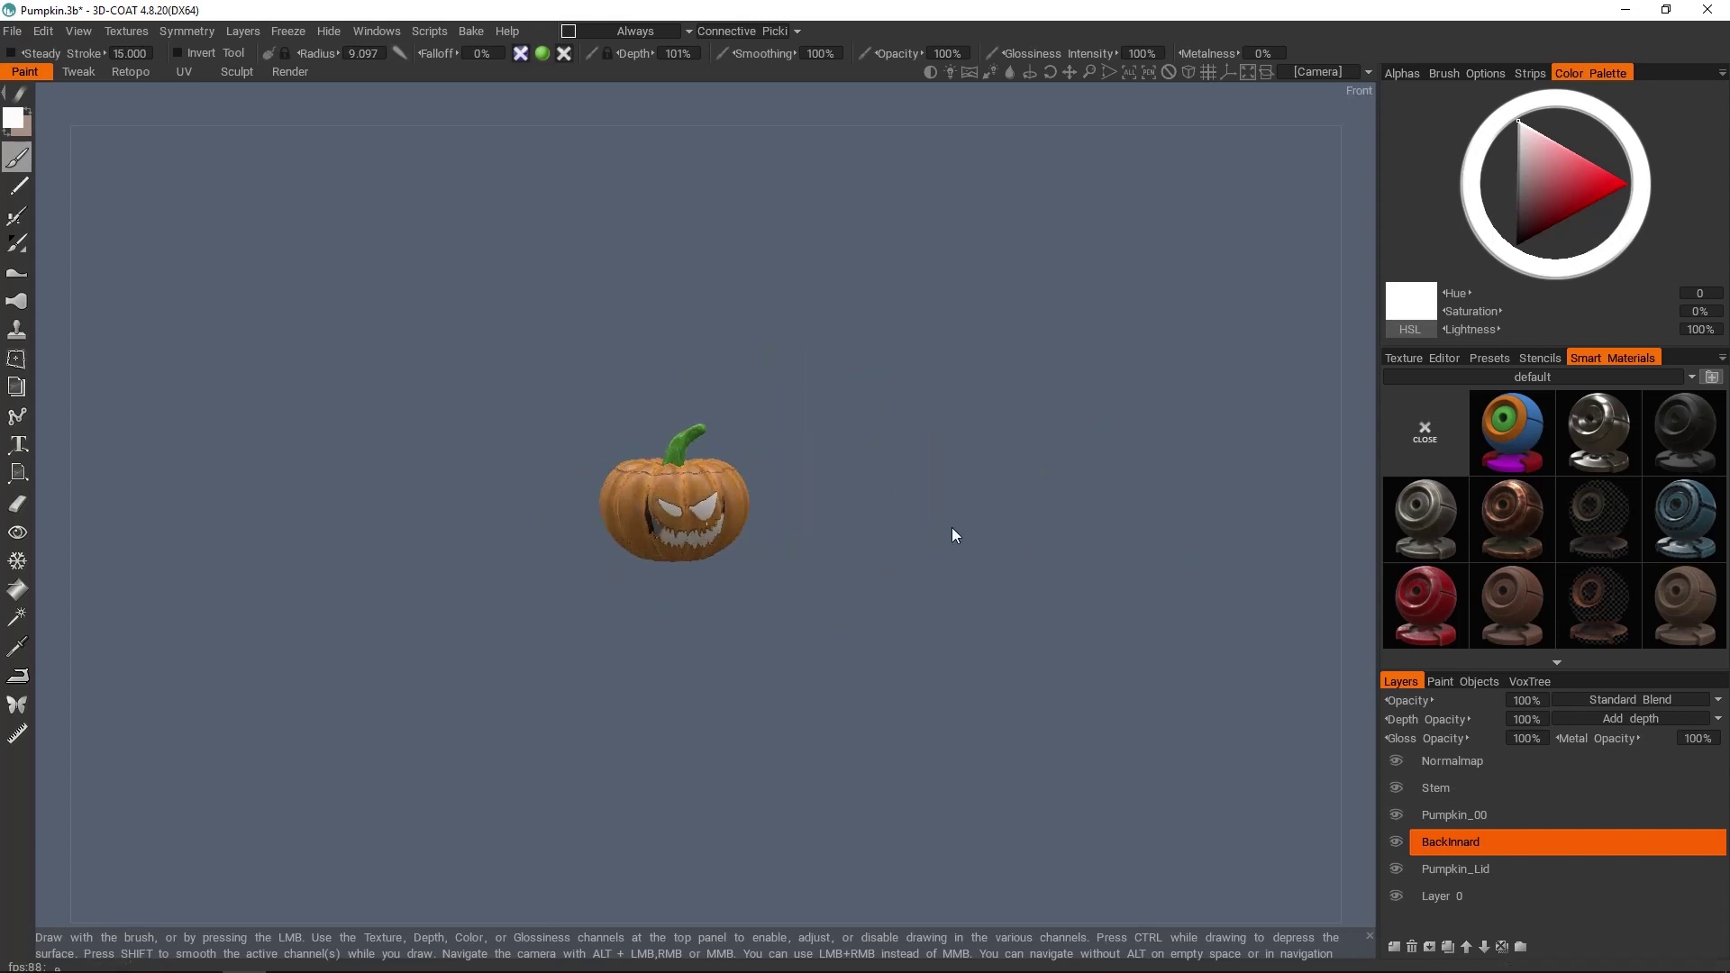
alt+middle_drag(751, 522, 737, 598)
scroll(635, 592, down, 2)
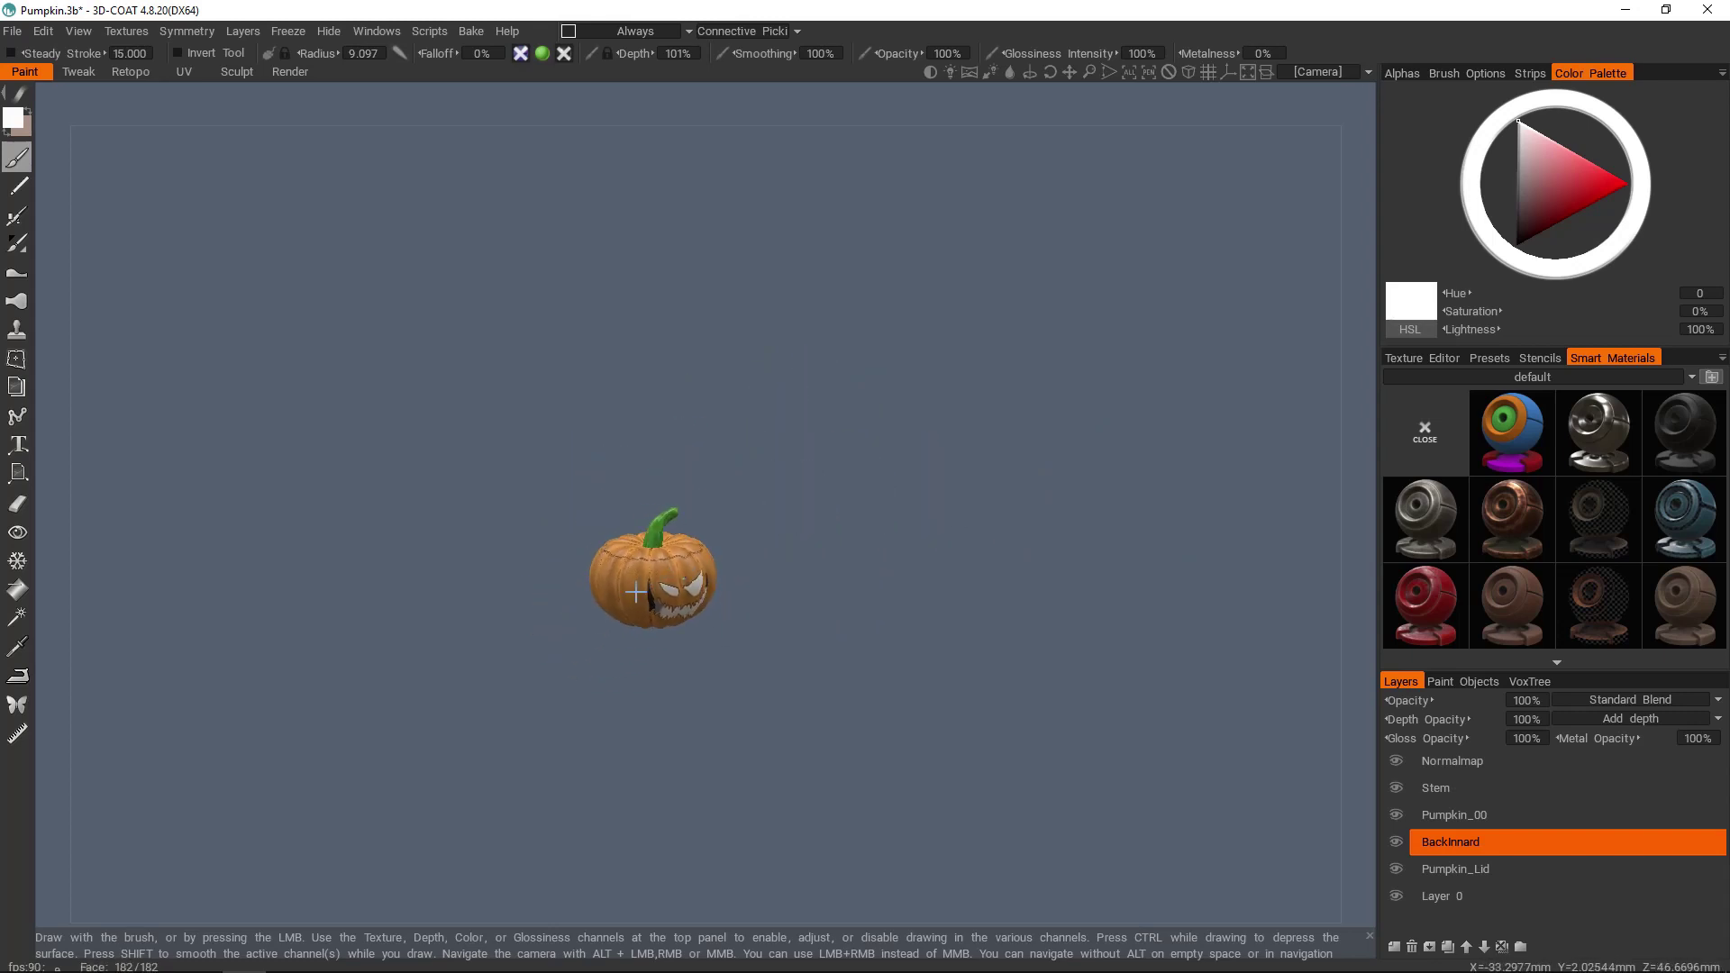
scroll(633, 593, up, 2)
alt+middle_drag(633, 593, 759, 474)
scroll(793, 527, up, 3)
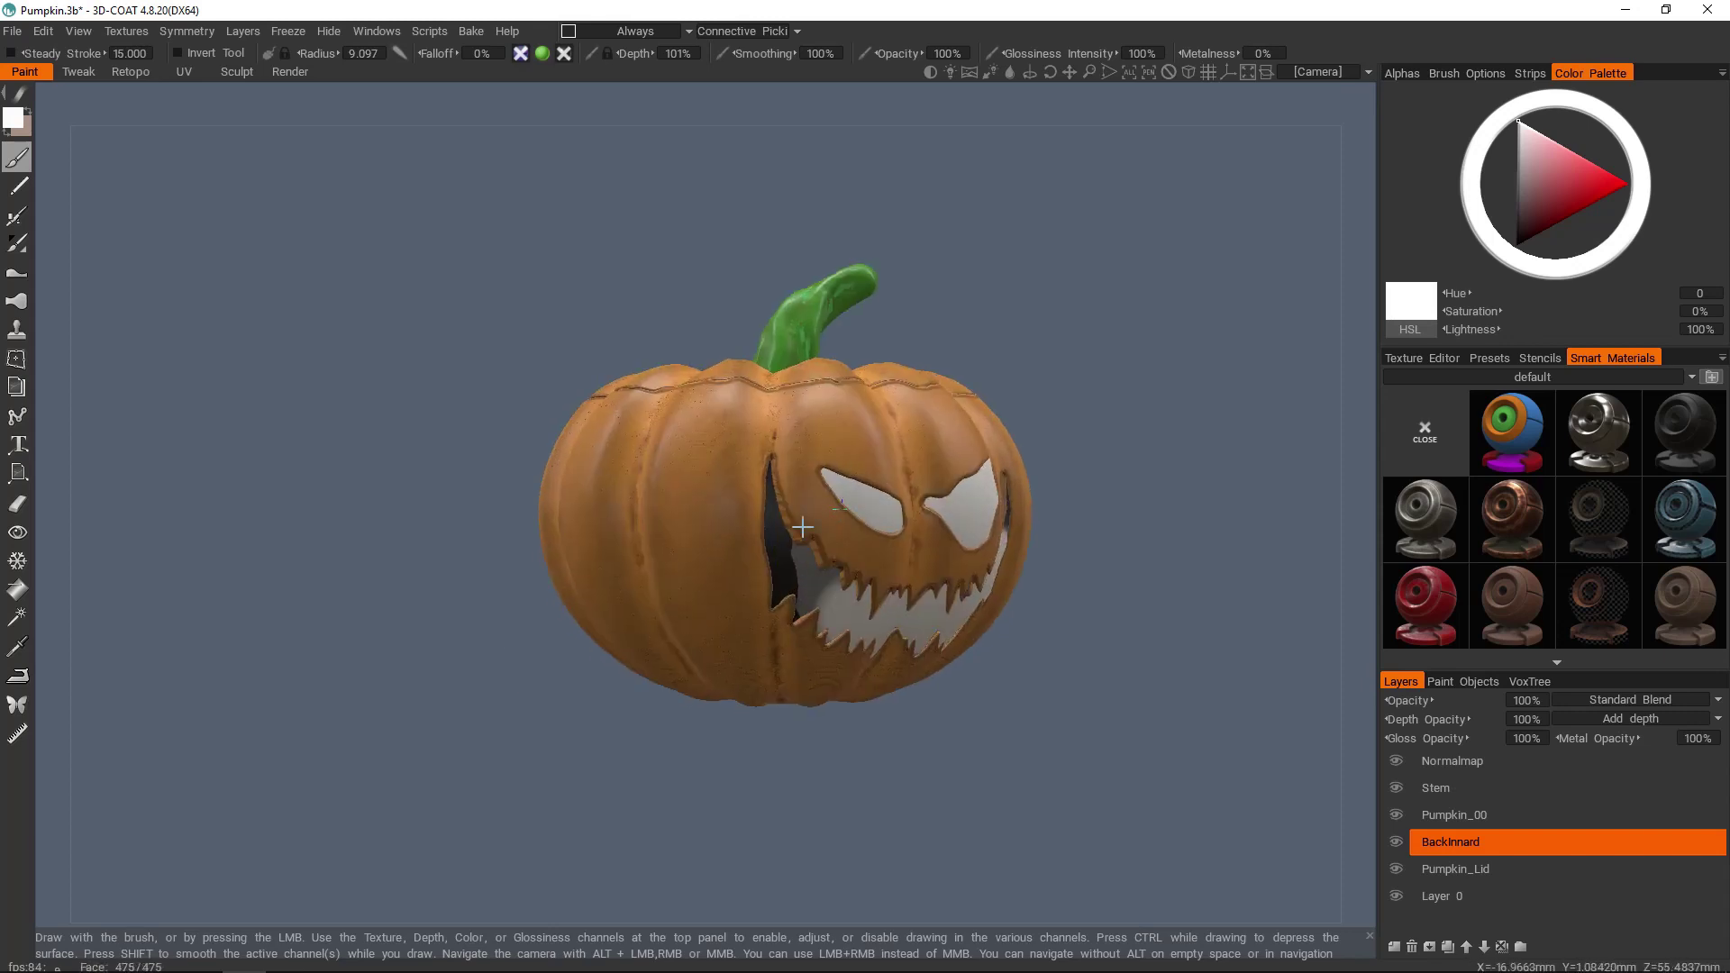
- Fill the remaining dark corners of the mouth opening with white on the Backinnard layer
alt+drag(799, 532, 735, 542)
scroll(734, 541, up, 2)
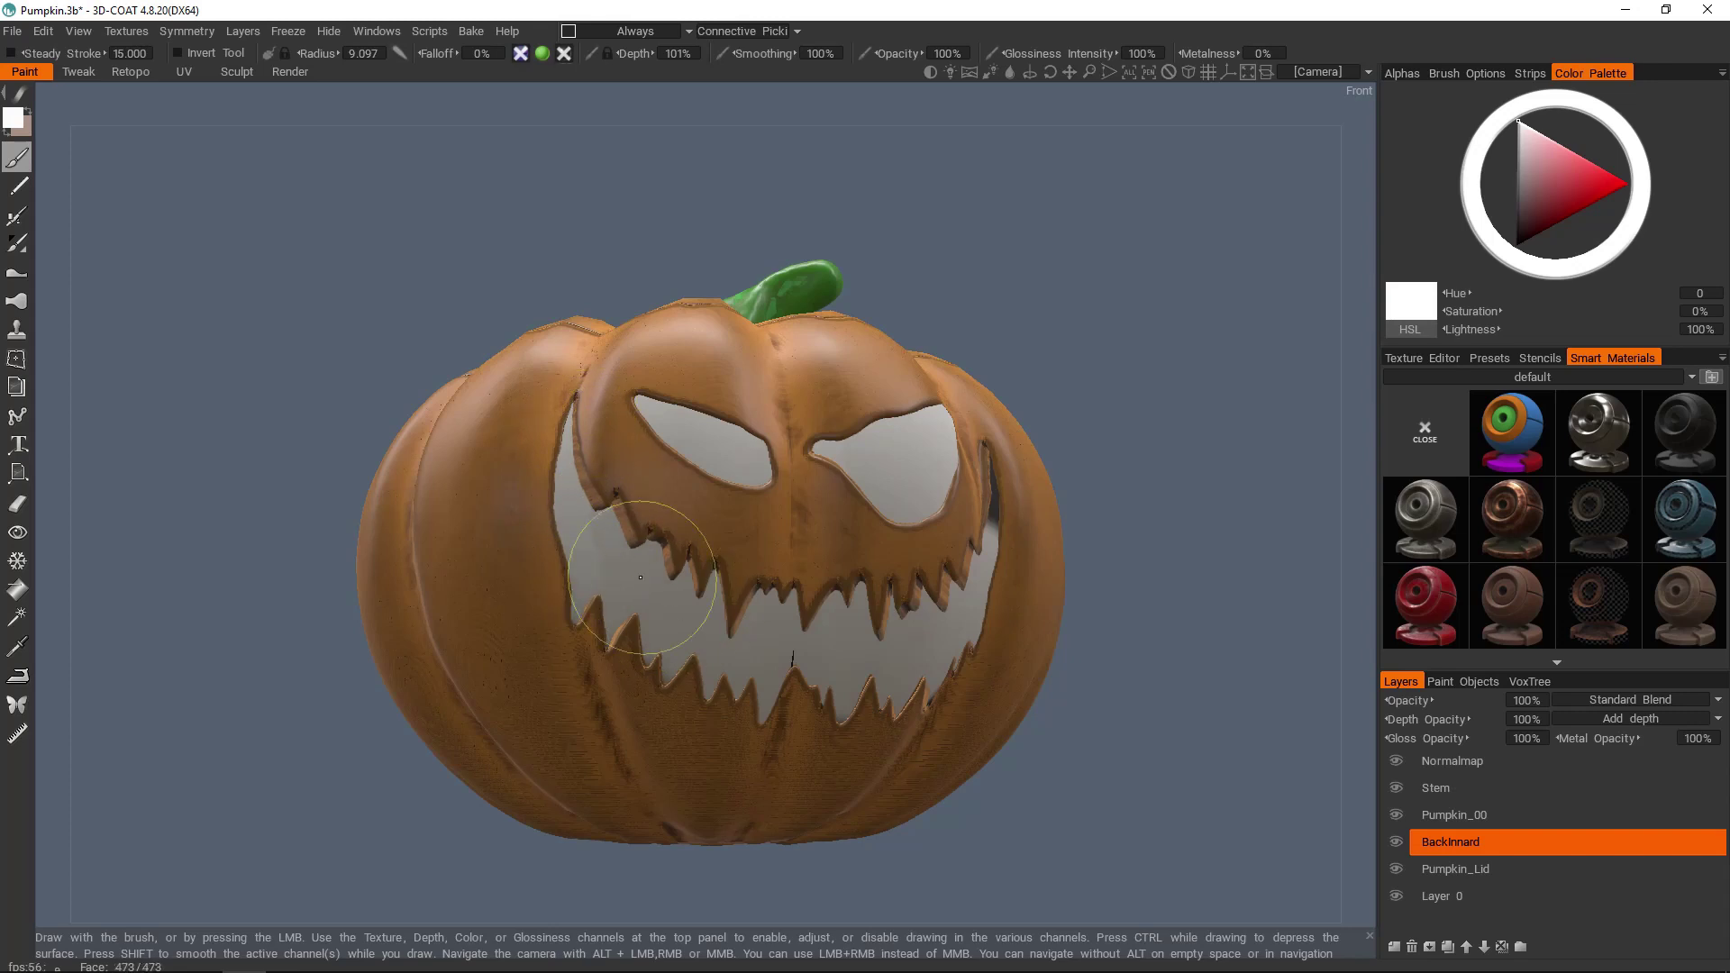
middle_drag(978, 590, 1011, 478)
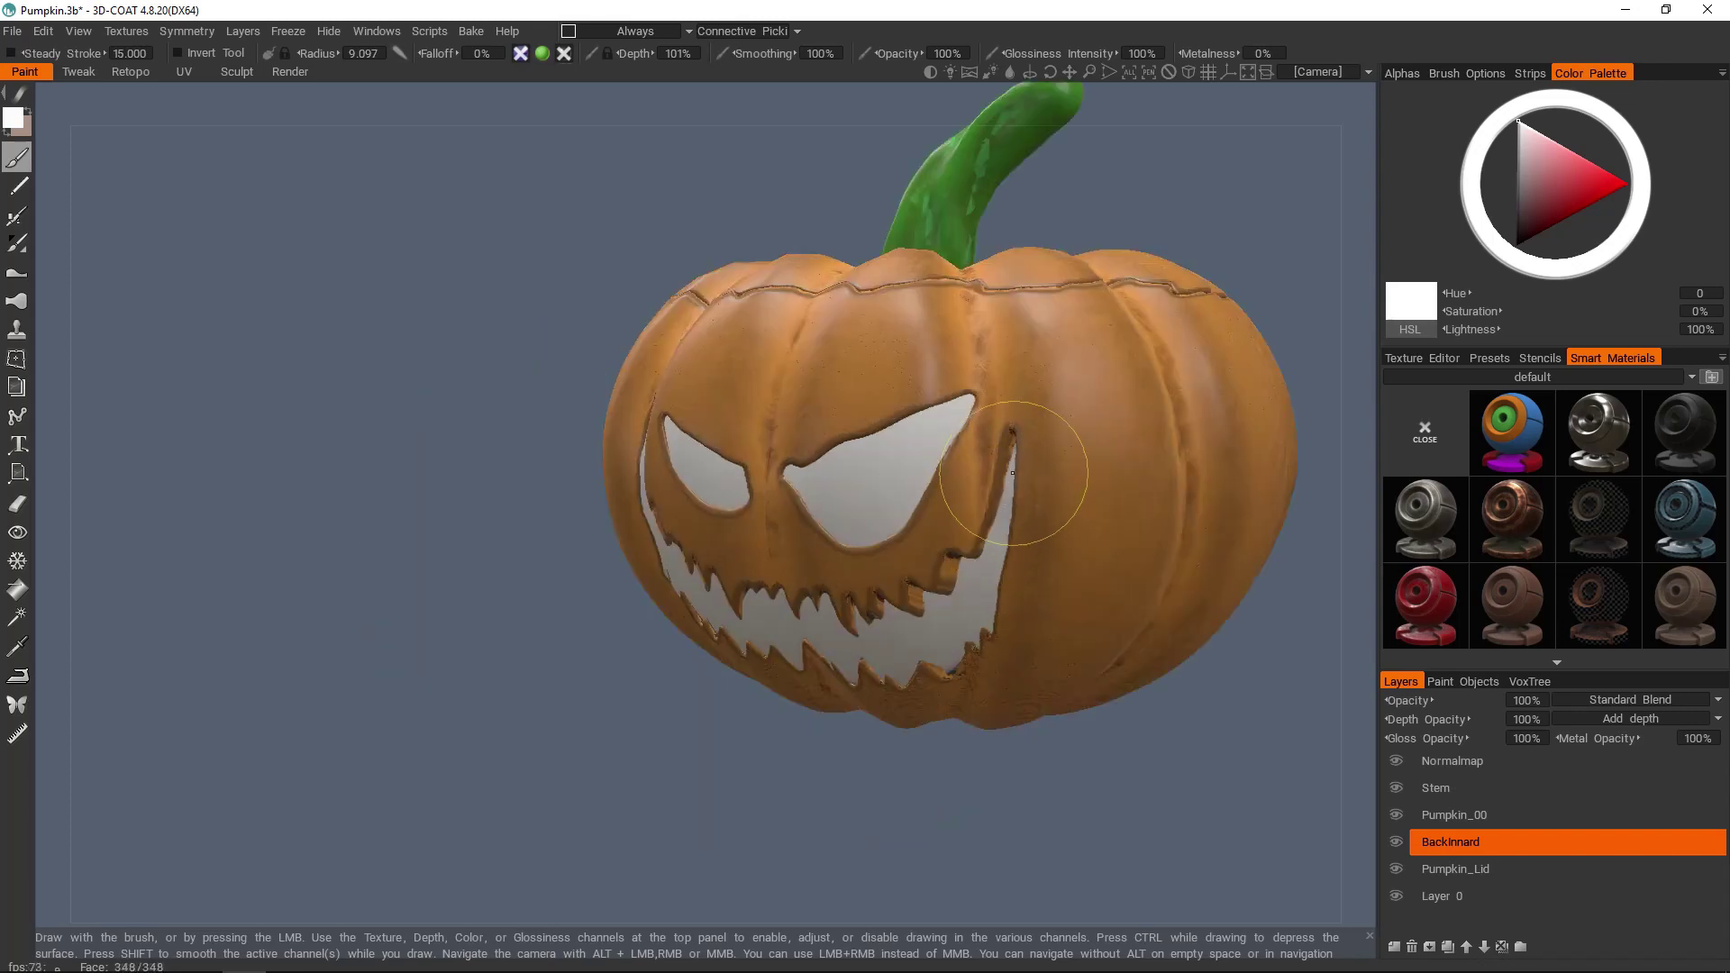
alt+drag(782, 645, 948, 643)
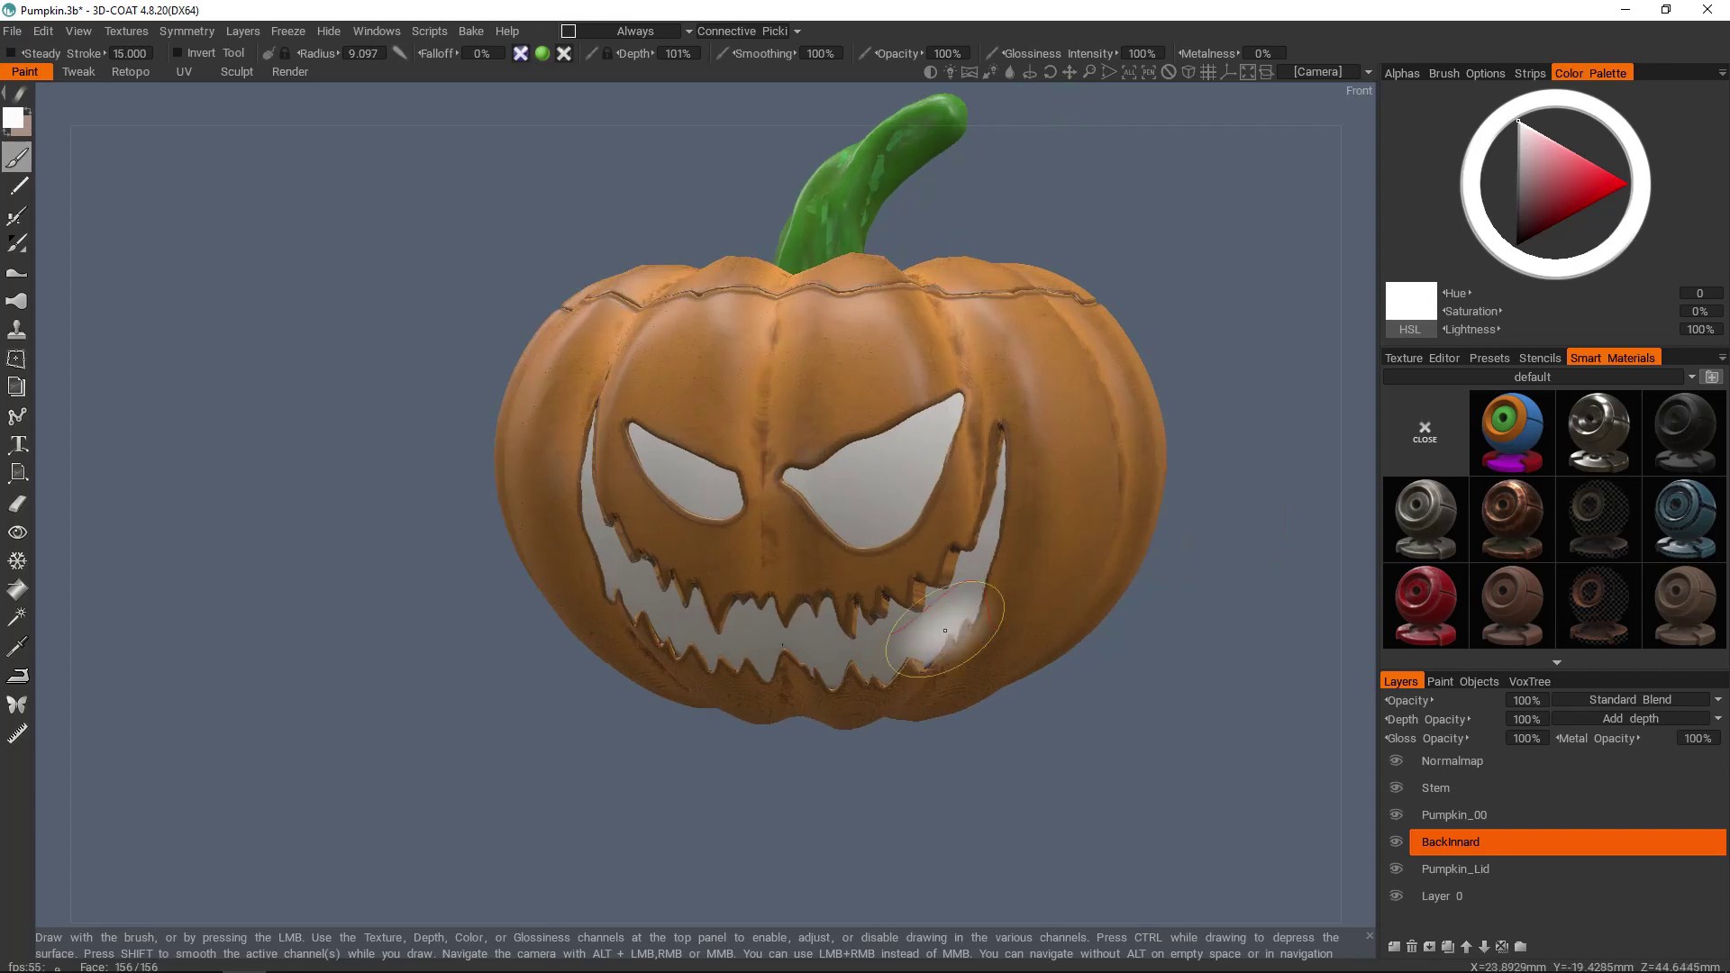
middle_drag(895, 645, 767, 573)
- Review the whole painted pumpkin from above, the front and the sides
alt+drag(816, 607, 857, 650)
alt+right_drag(857, 650, 784, 577)
alt+drag(784, 577, 784, 618)
scroll(783, 618, up, 4)
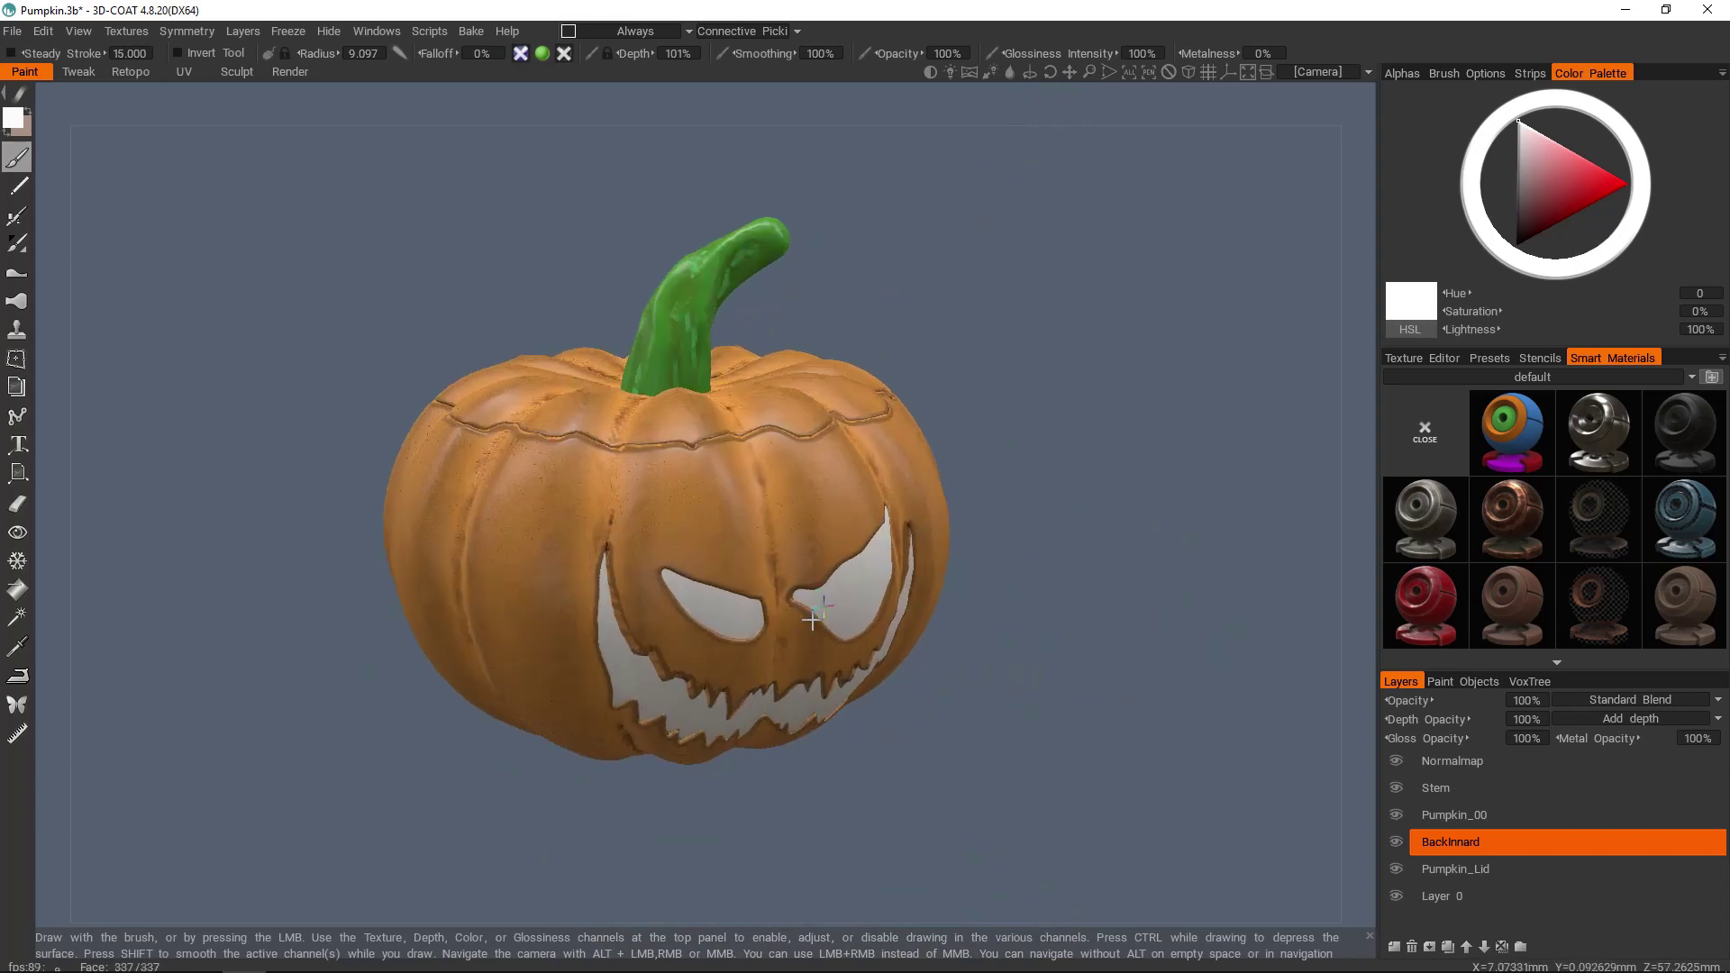
middle_drag(818, 521, 827, 494)
alt+drag(827, 493, 804, 594)
scroll(809, 560, down, 3)
scroll(808, 560, up, 3)
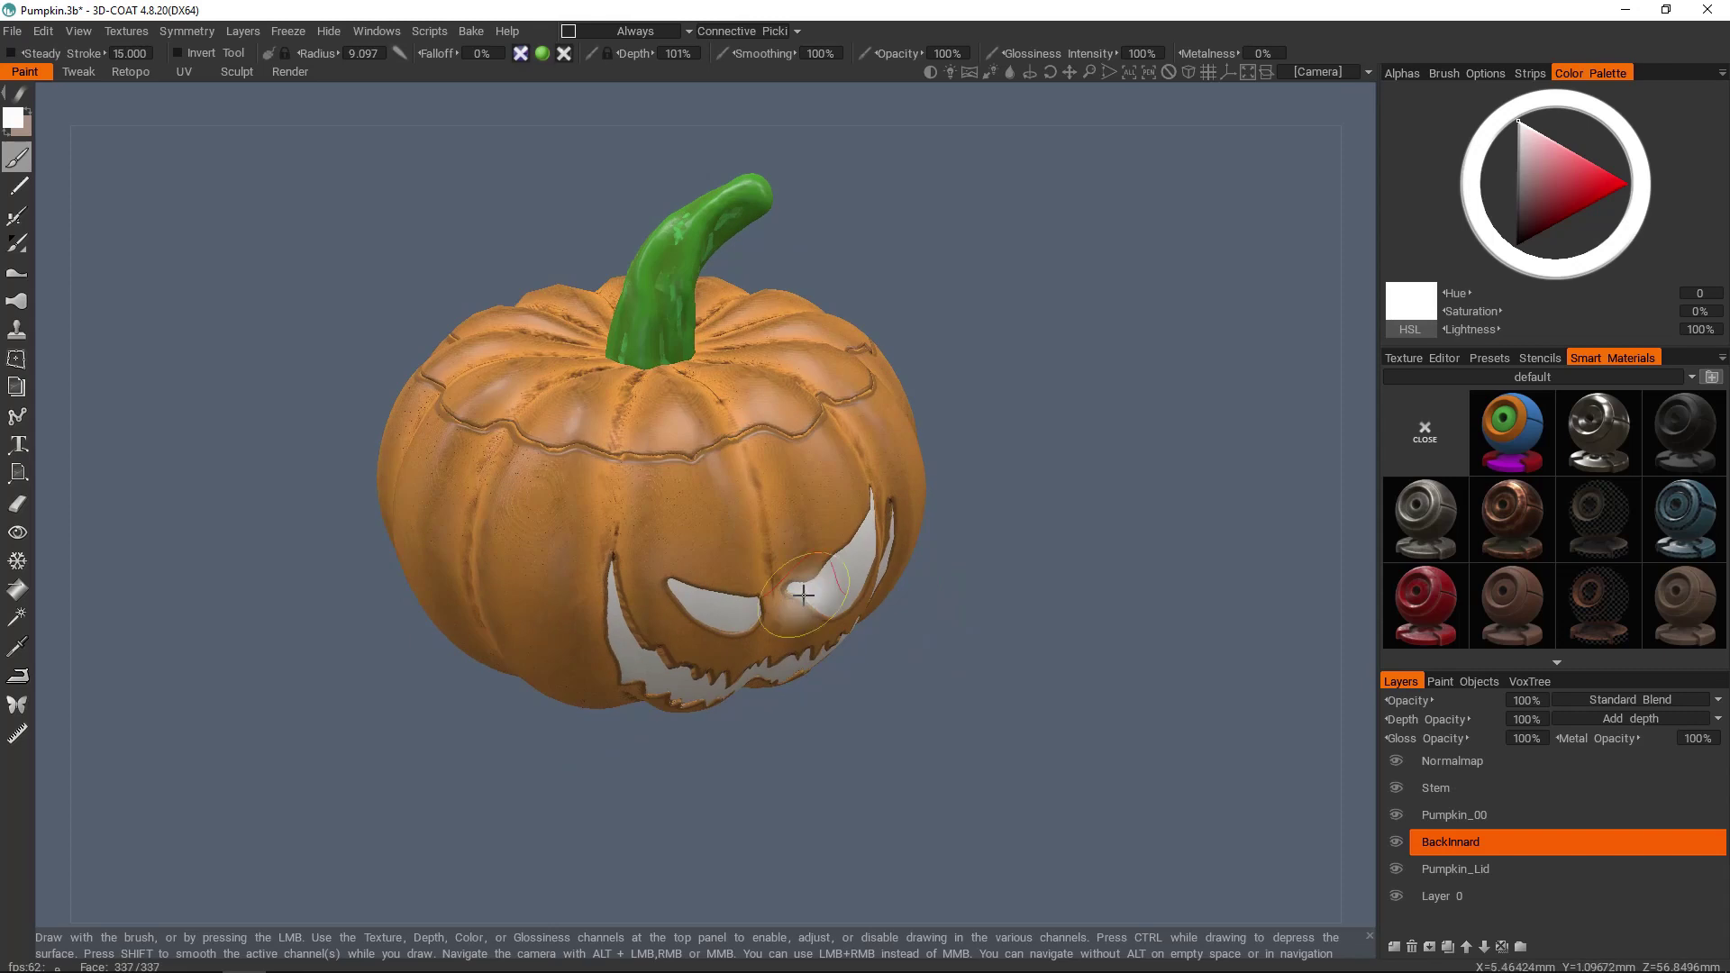
alt+drag(771, 549, 620, 551)
scroll(731, 510, up, 3)
scroll(794, 529, down, 4)
scroll(621, 551, up, 4)
alt+drag(778, 509, 740, 577)
scroll(782, 541, down, 3)
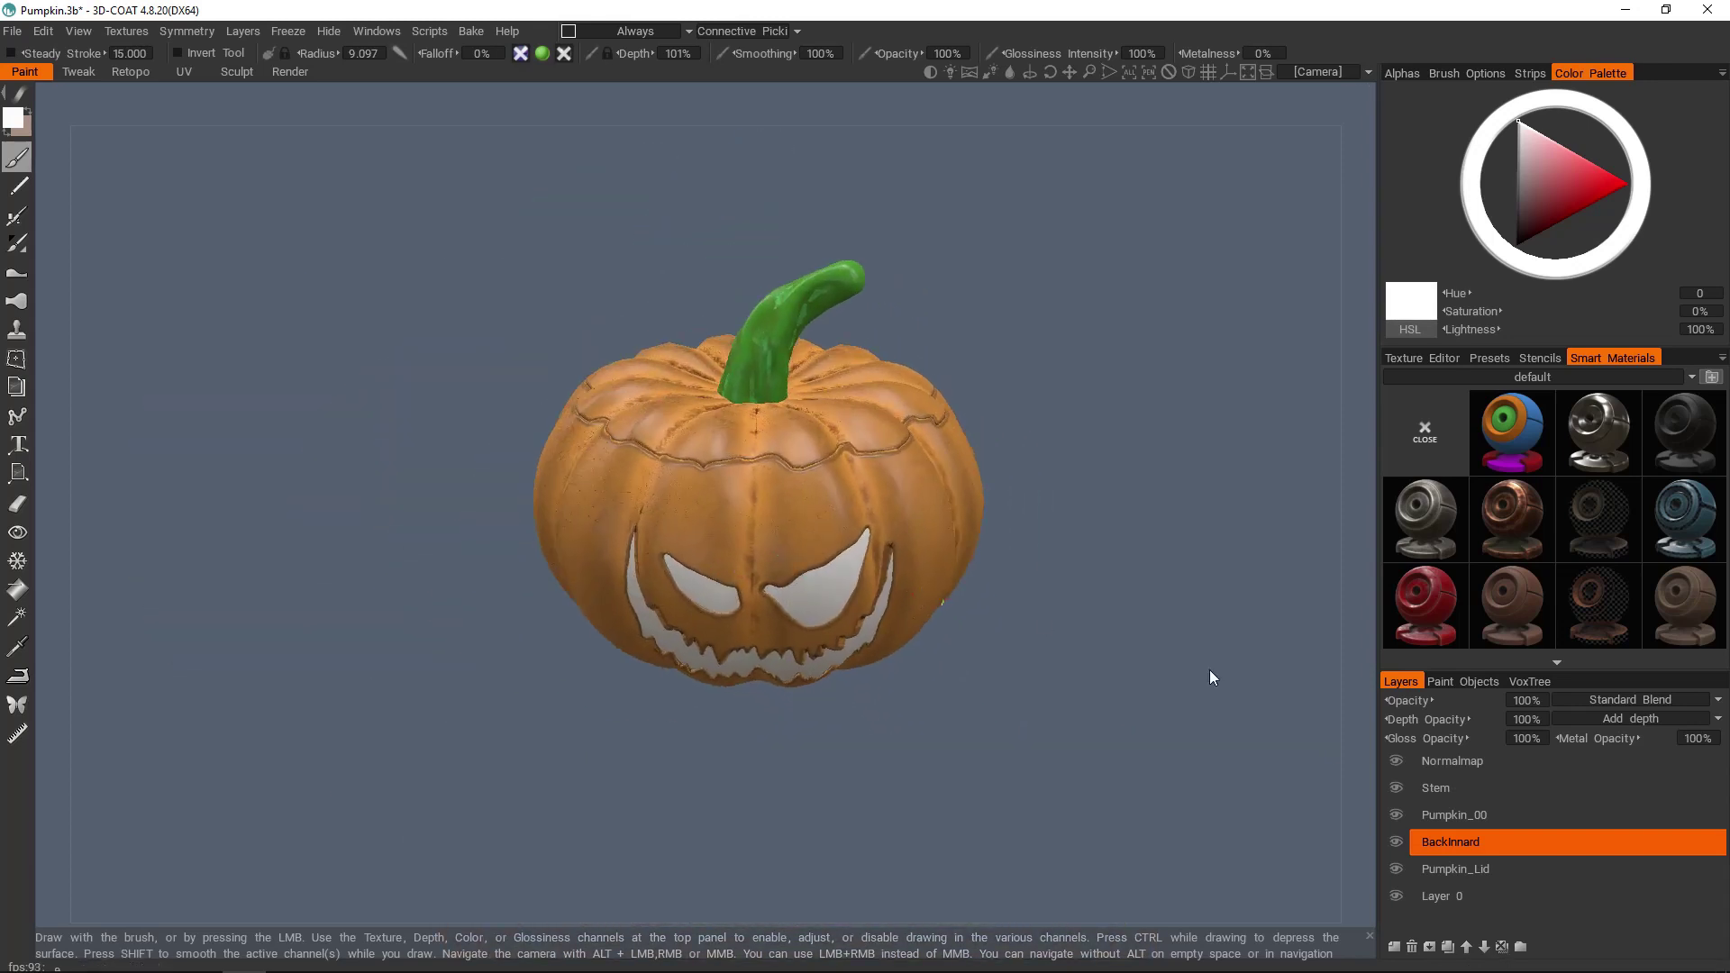
- Check the Backinnard layer's visibility control and examine the lid, stem and face of the baked pumpkin once more
click(1396, 841)
alt+drag(816, 560, 803, 459)
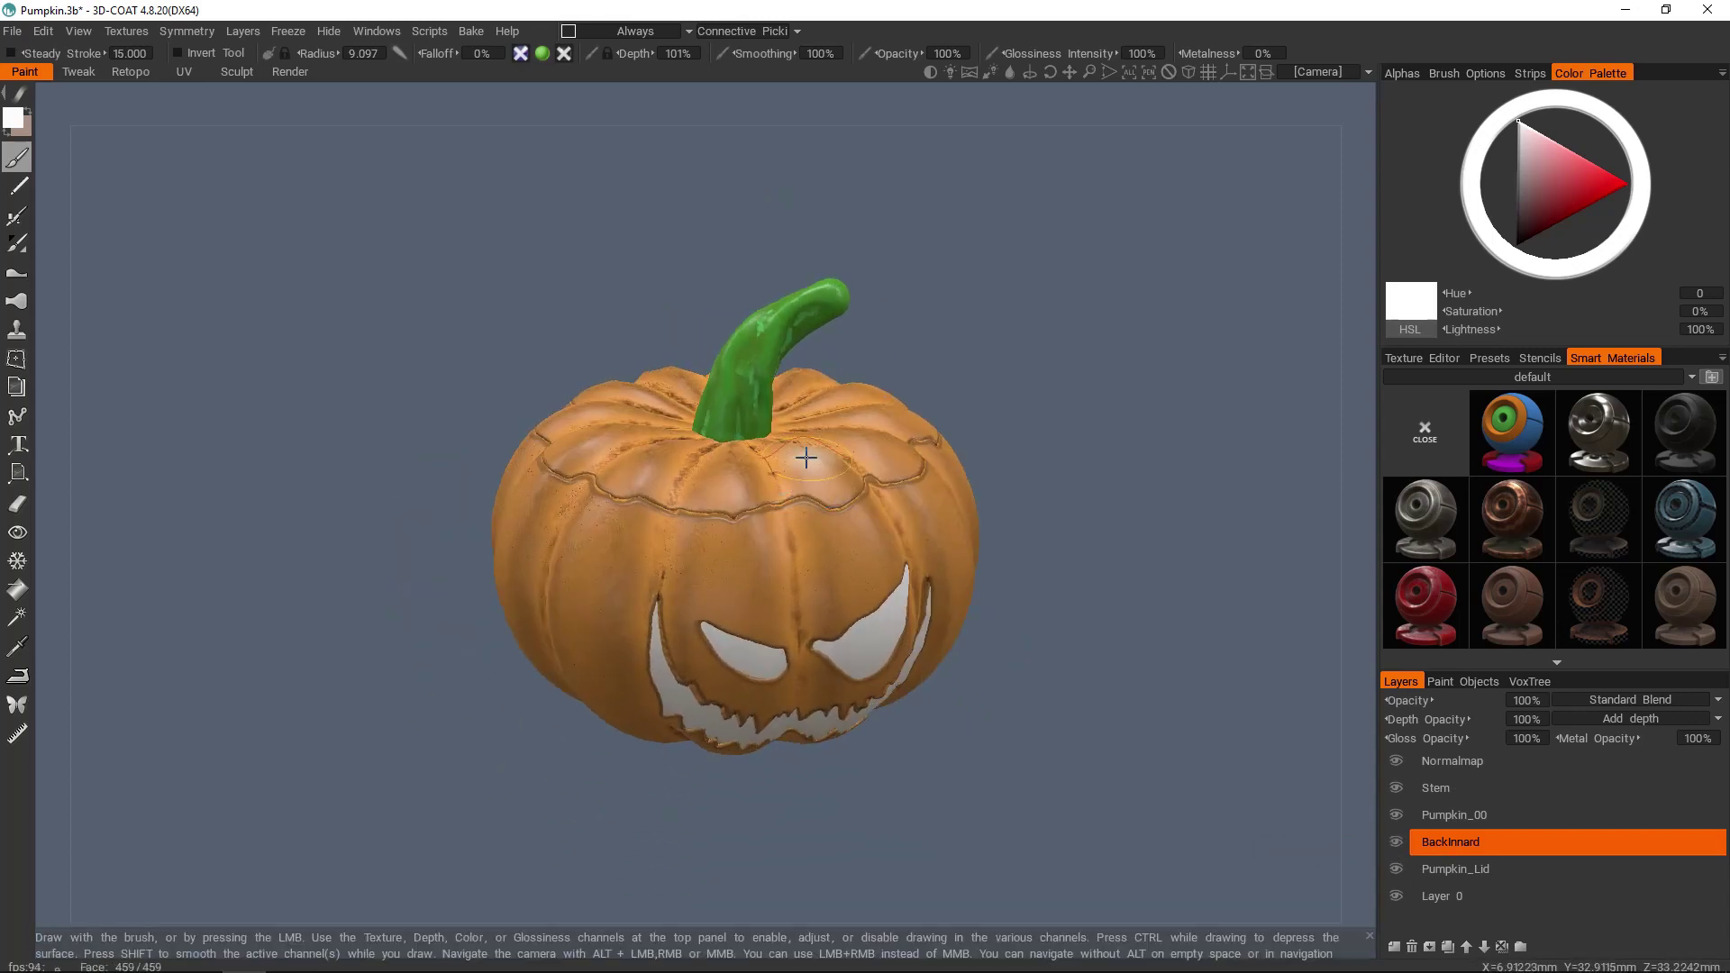
drag(1054, 447, 963, 570)
scroll(1009, 478, up, 3)
scroll(826, 558, down, 2)
scroll(826, 558, down, 2)
alt+drag(826, 557, 792, 498)
scroll(824, 538, up, 2)
alt+middle_drag(938, 614, 943, 570)
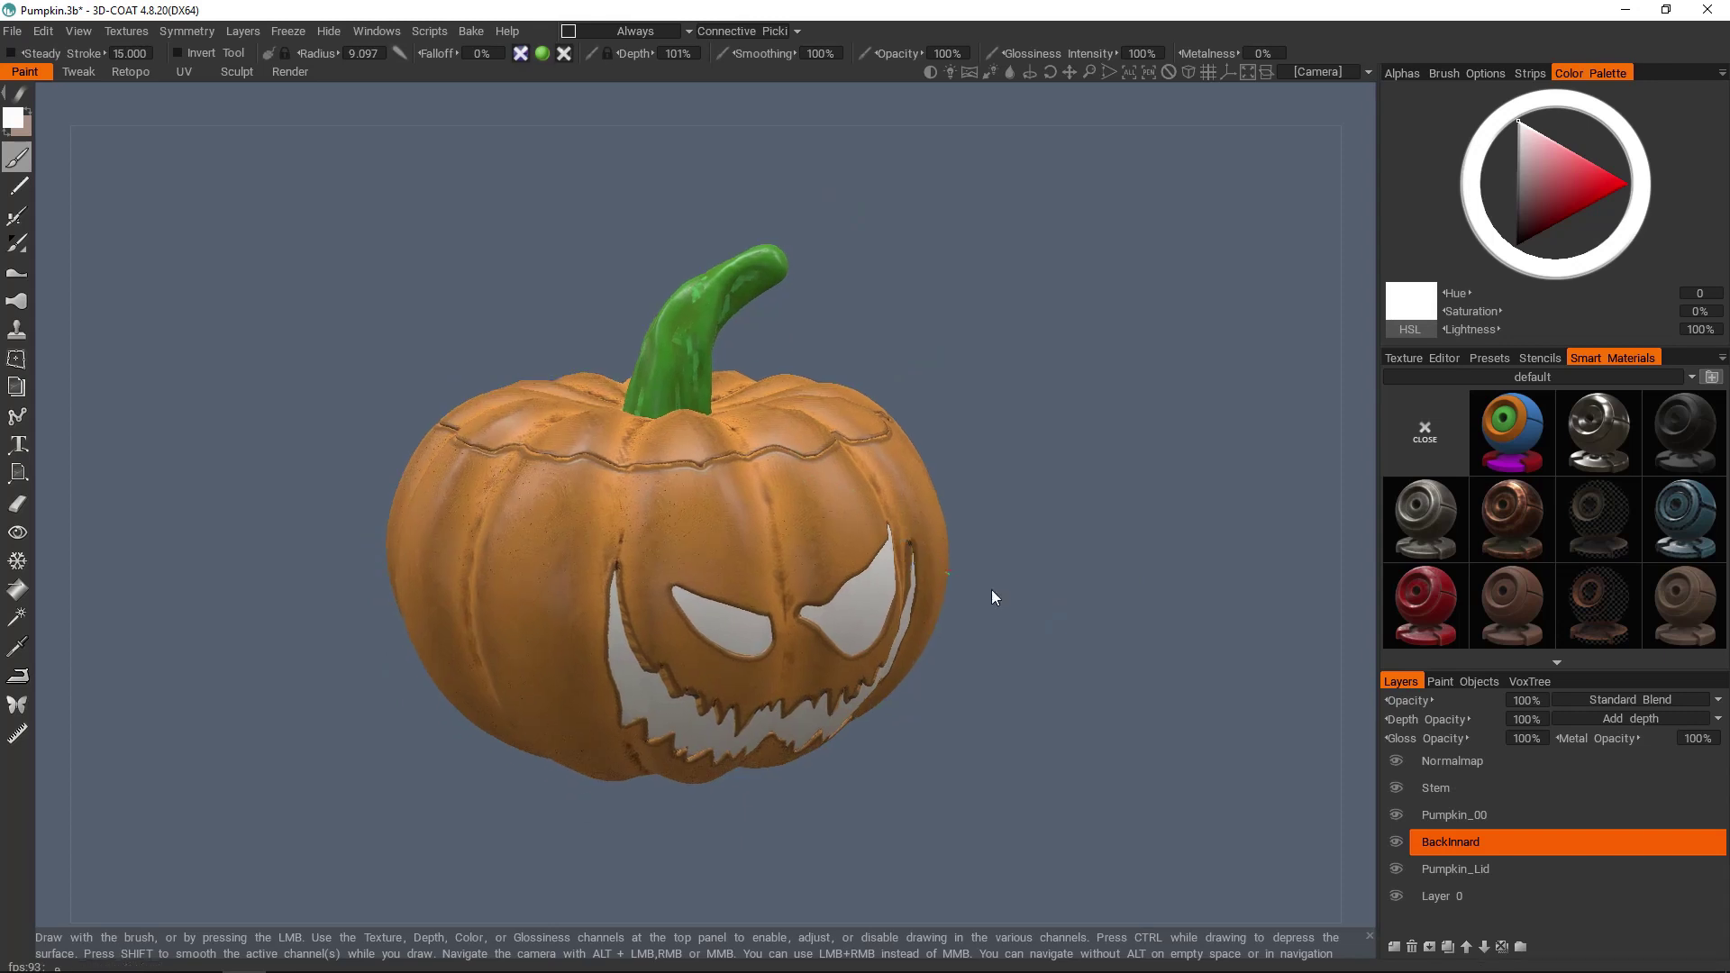
scroll(613, 460, up, 5)
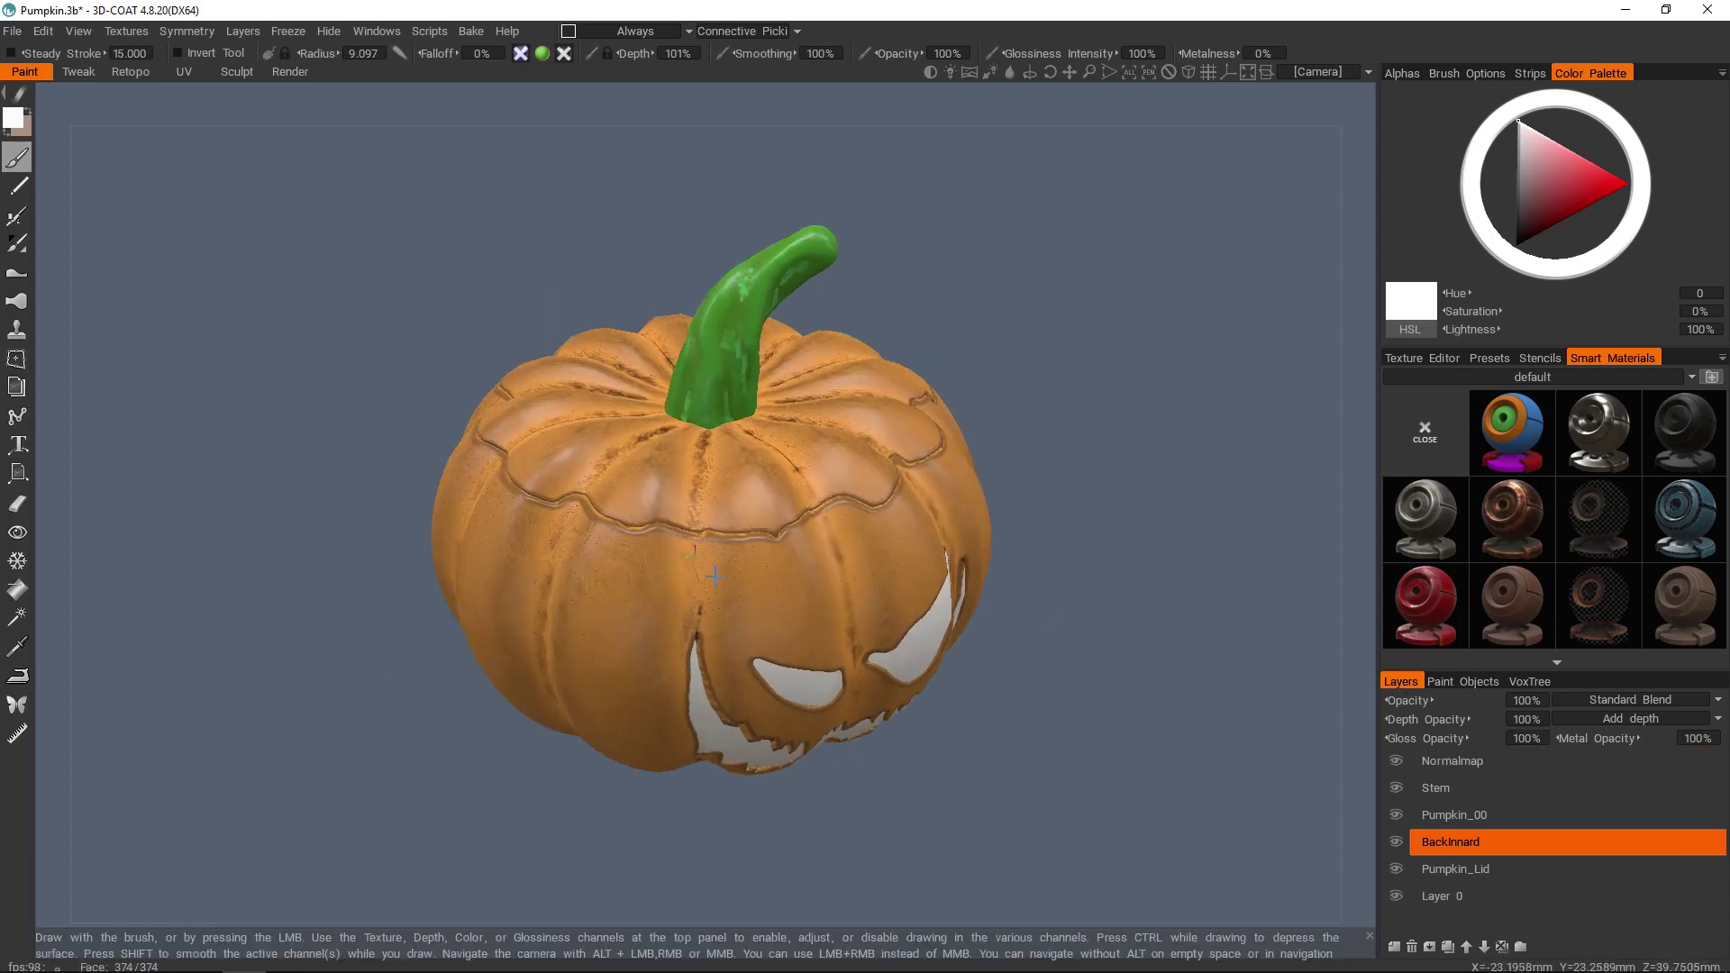
scroll(630, 416, down, 4)
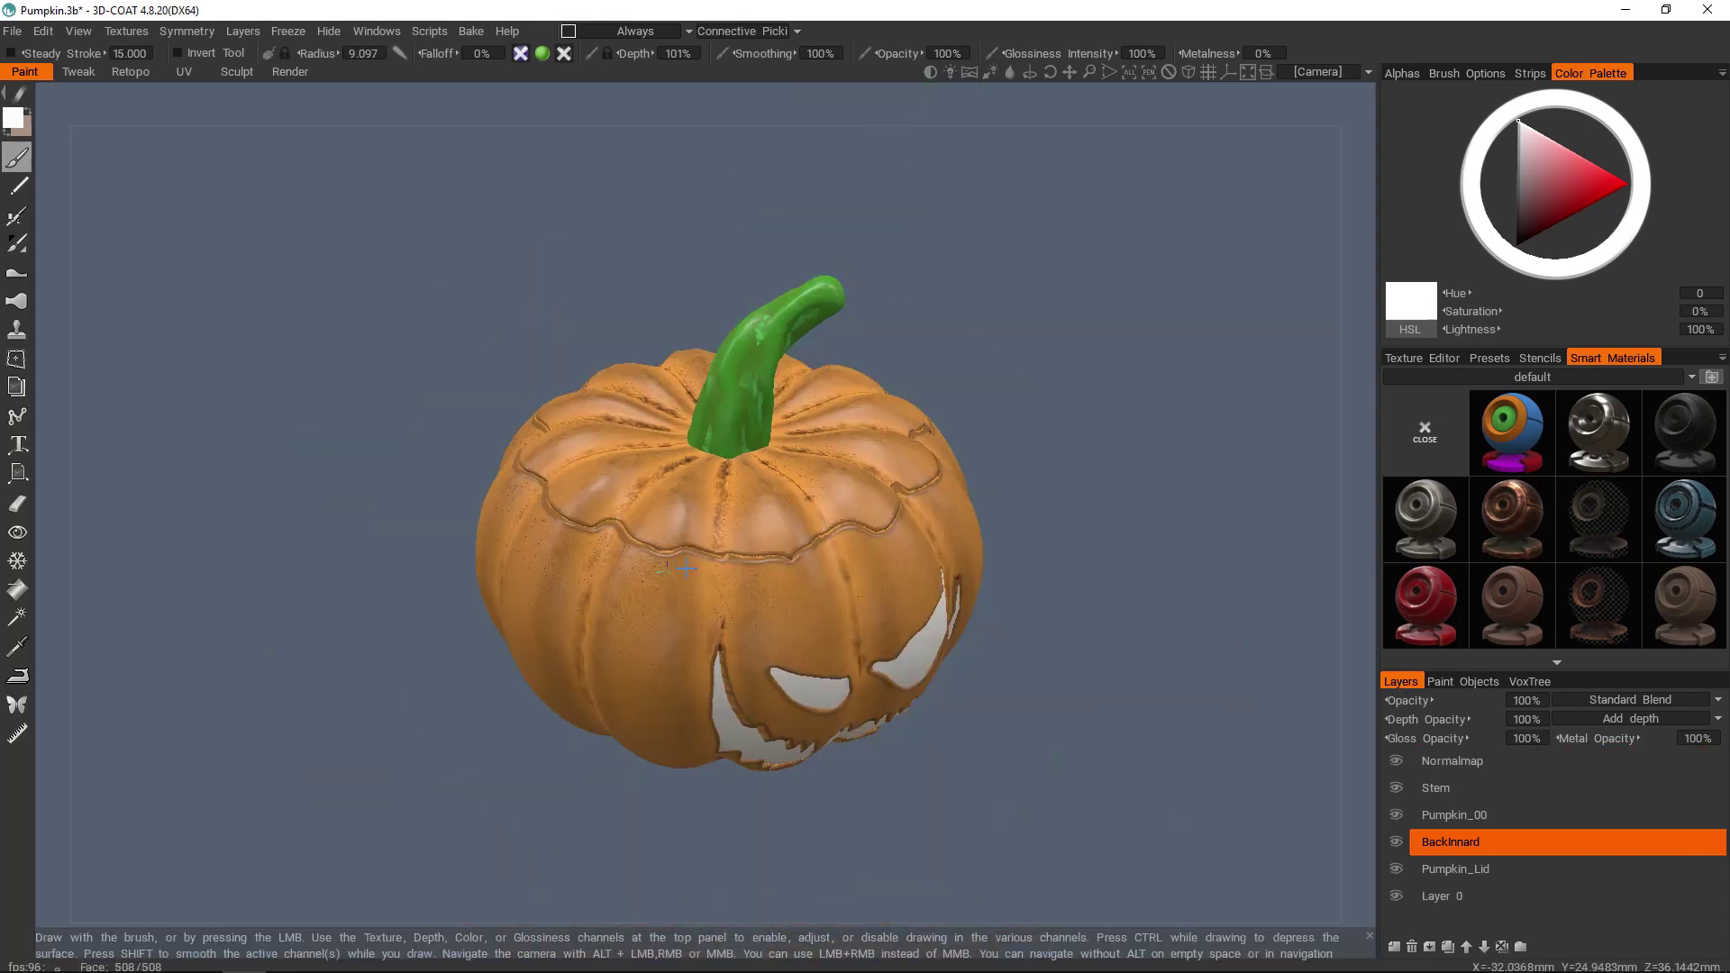
alt+drag(824, 595, 757, 531)
alt+middle_drag(806, 558, 729, 505)
scroll(732, 507, down, 2)
scroll(803, 525, up, 2)
alt+drag(734, 508, 829, 533)
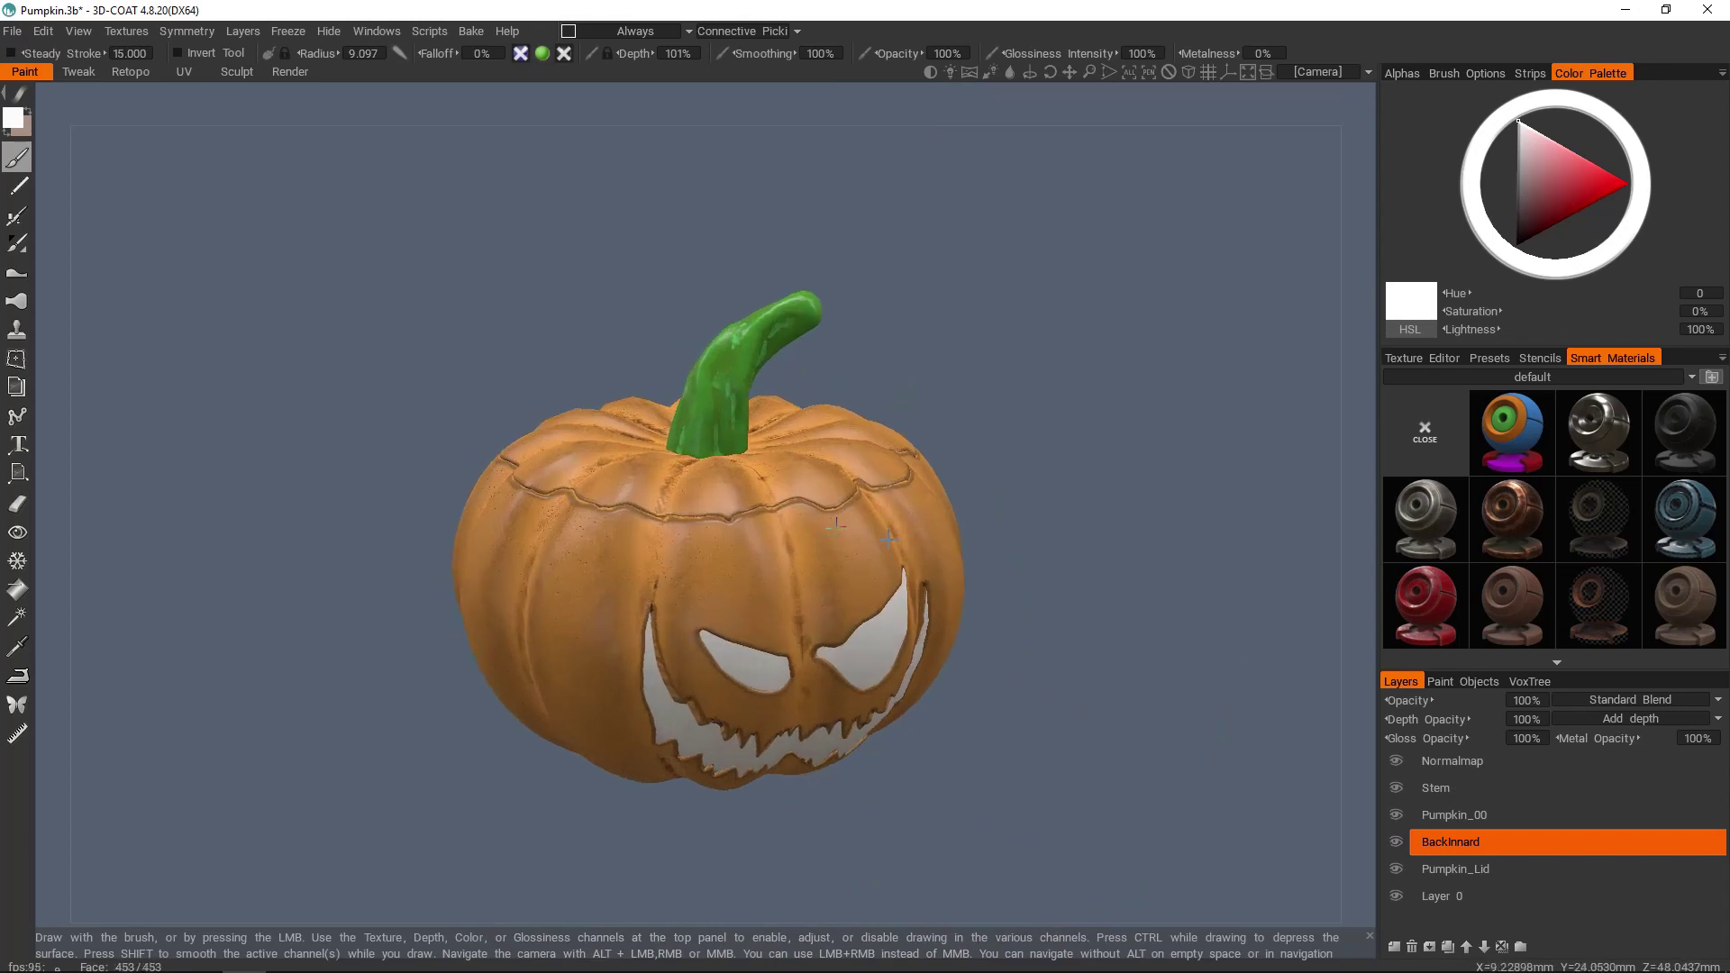
- Select the Normalmap layer
click(1455, 762)
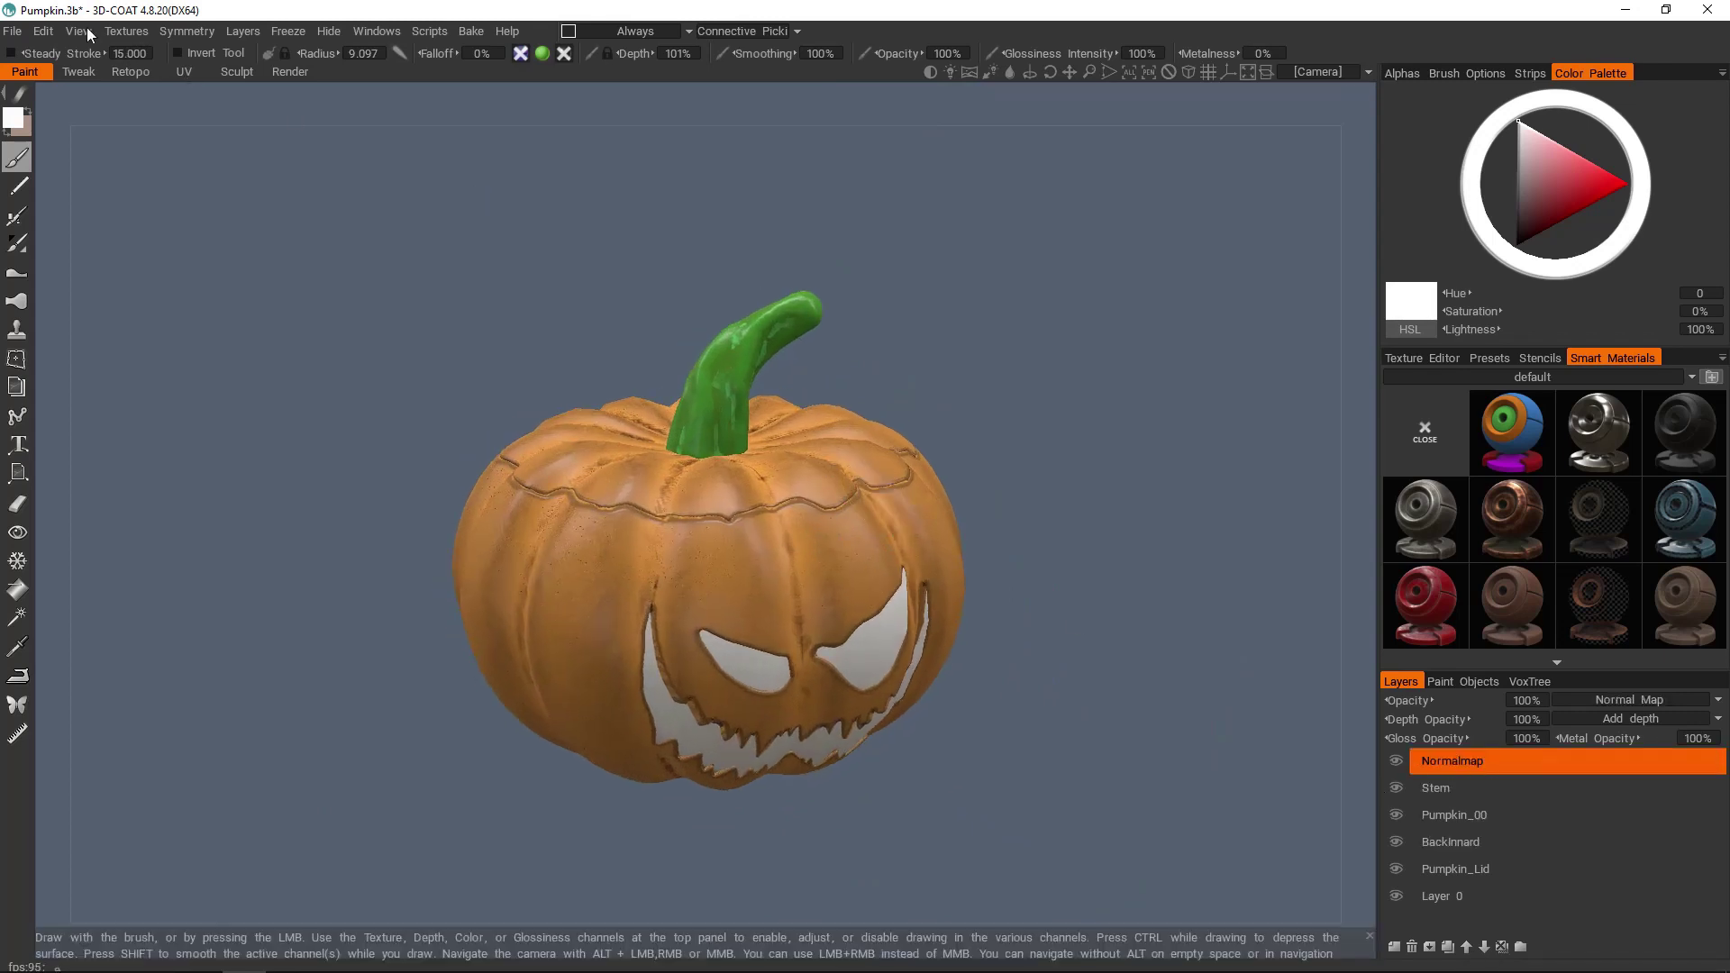
- Calculate the ambient occlusion of the baked pumpkin as a texture layer
click(124, 32)
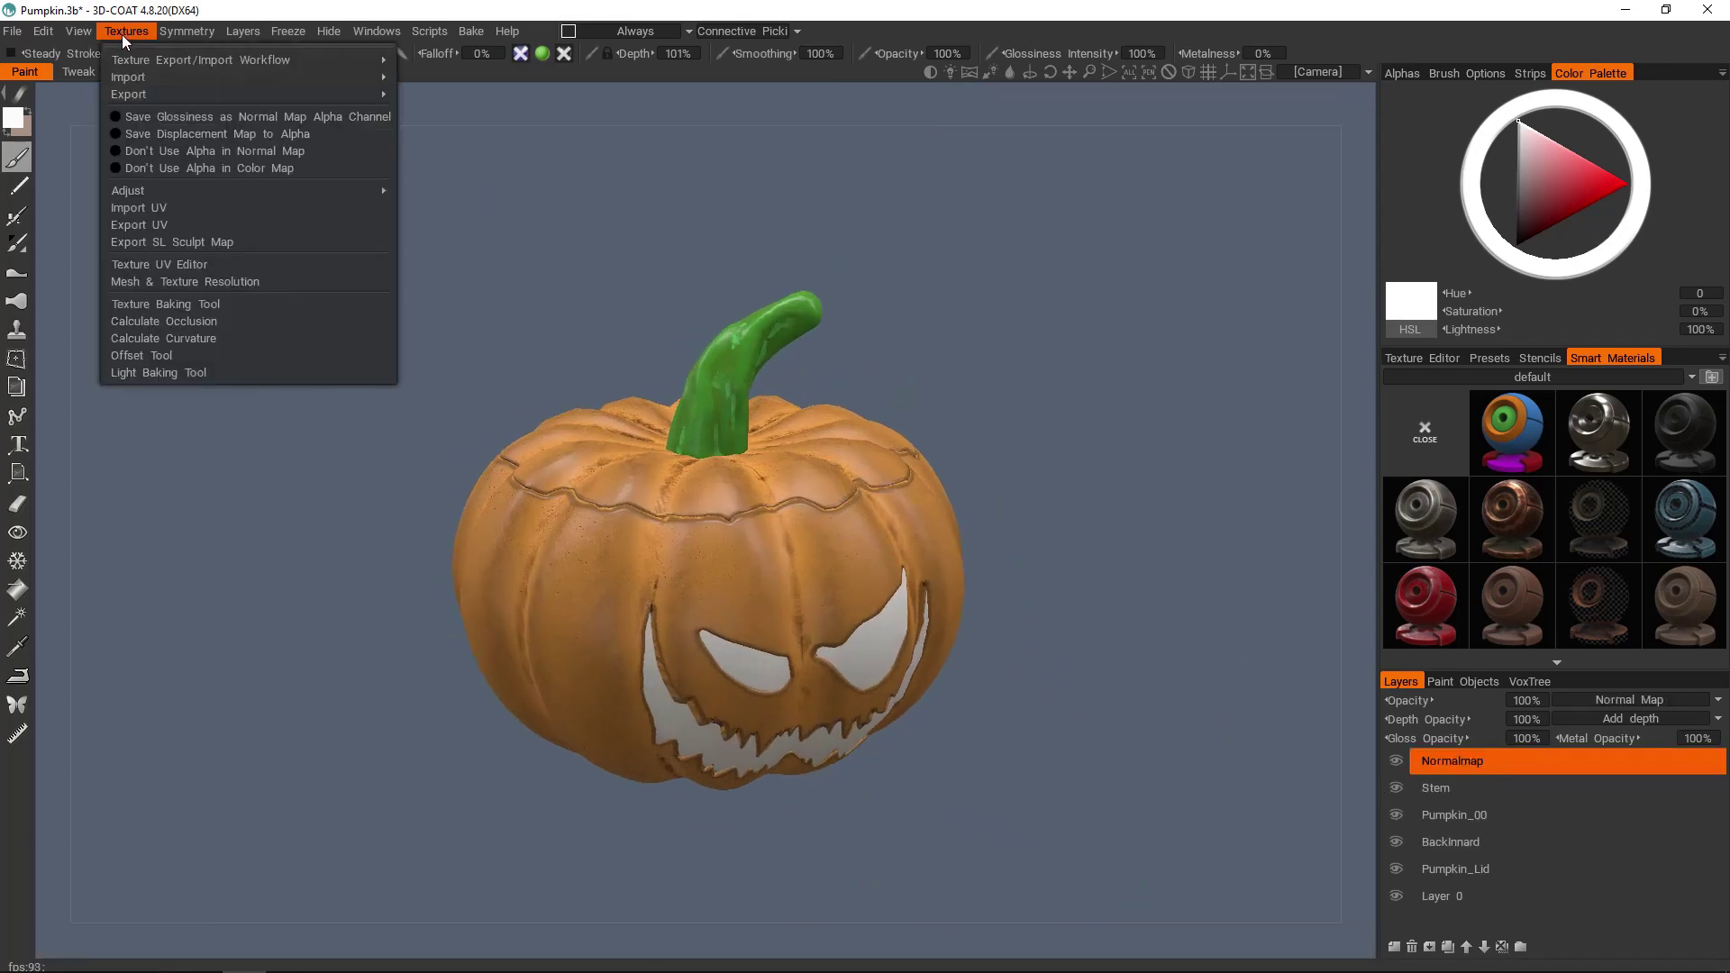
click(203, 322)
click(576, 608)
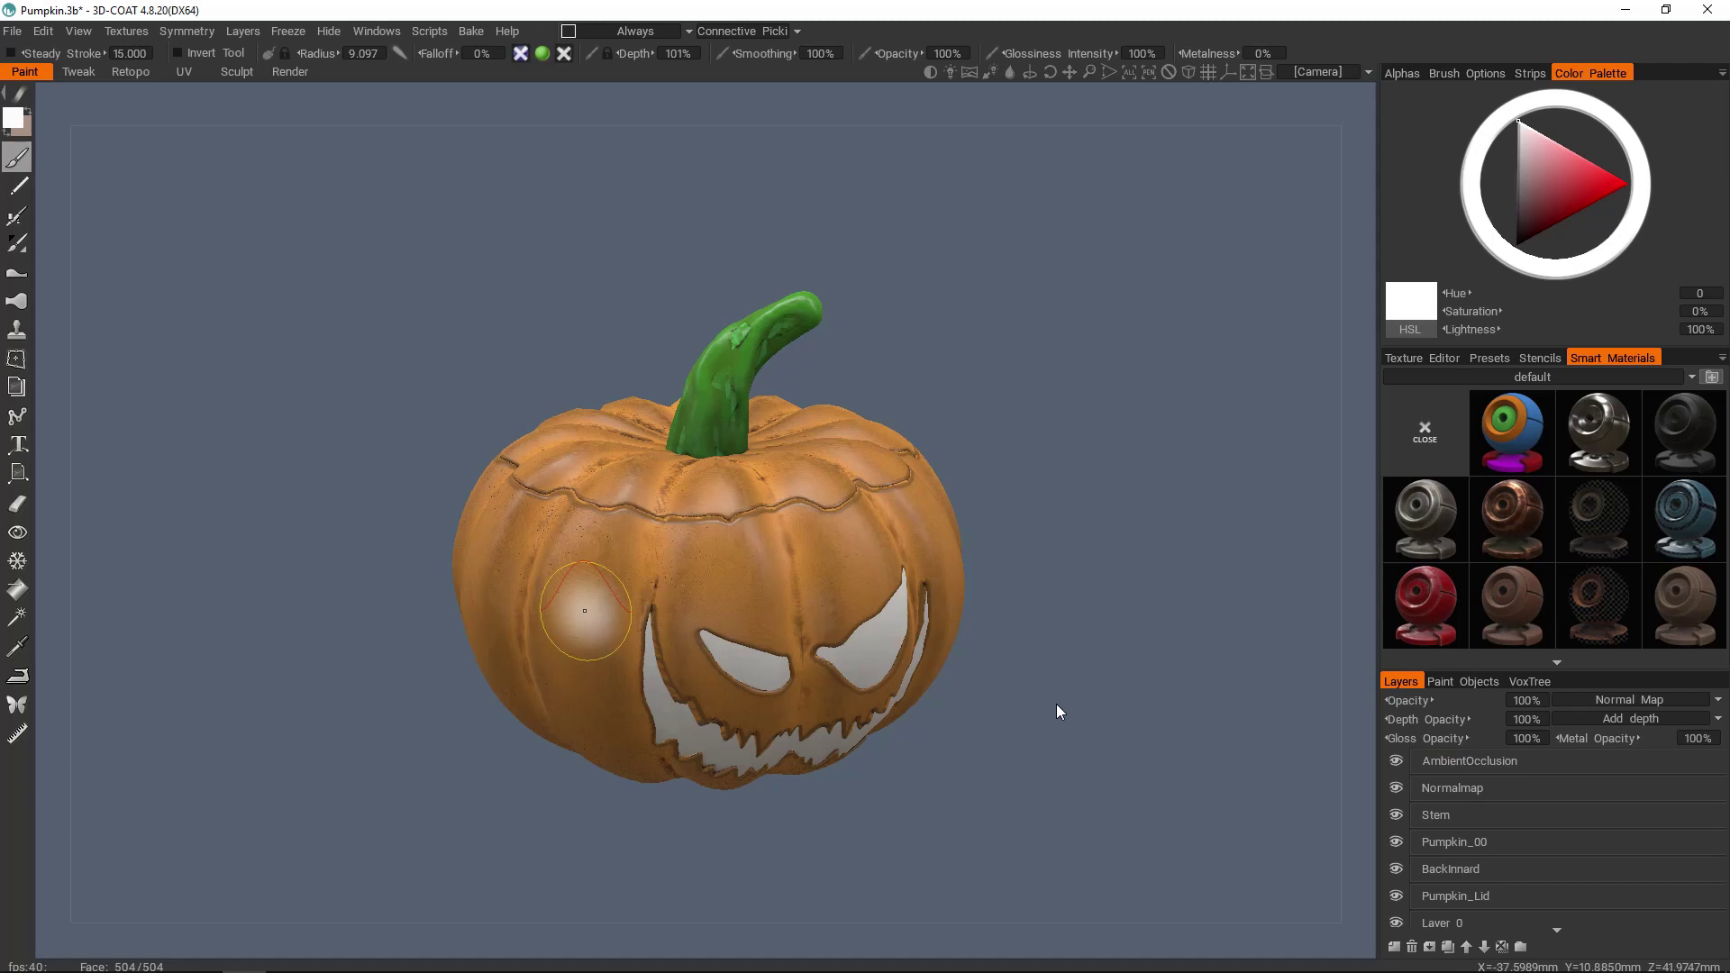
- Calculate the pumpkin's curvature layer with 1024 samples, long-range radius 50, long-range intensity 20 and local intensity 100
click(79, 31)
mouse_move(126, 31)
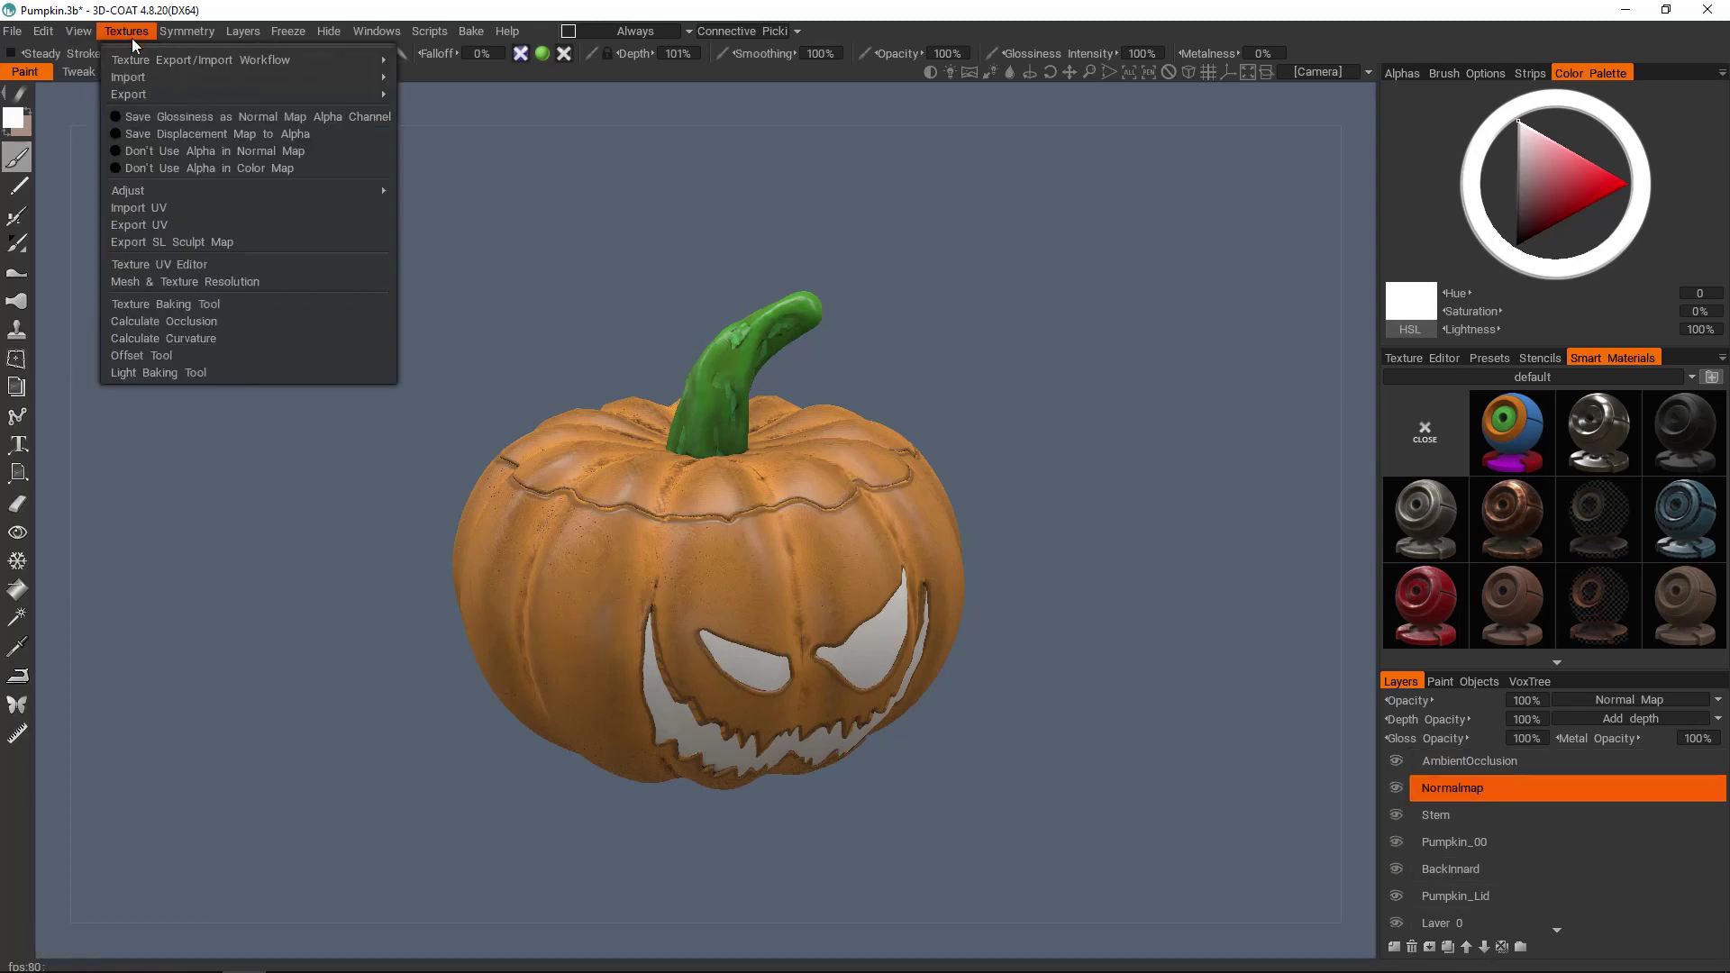
click(227, 338)
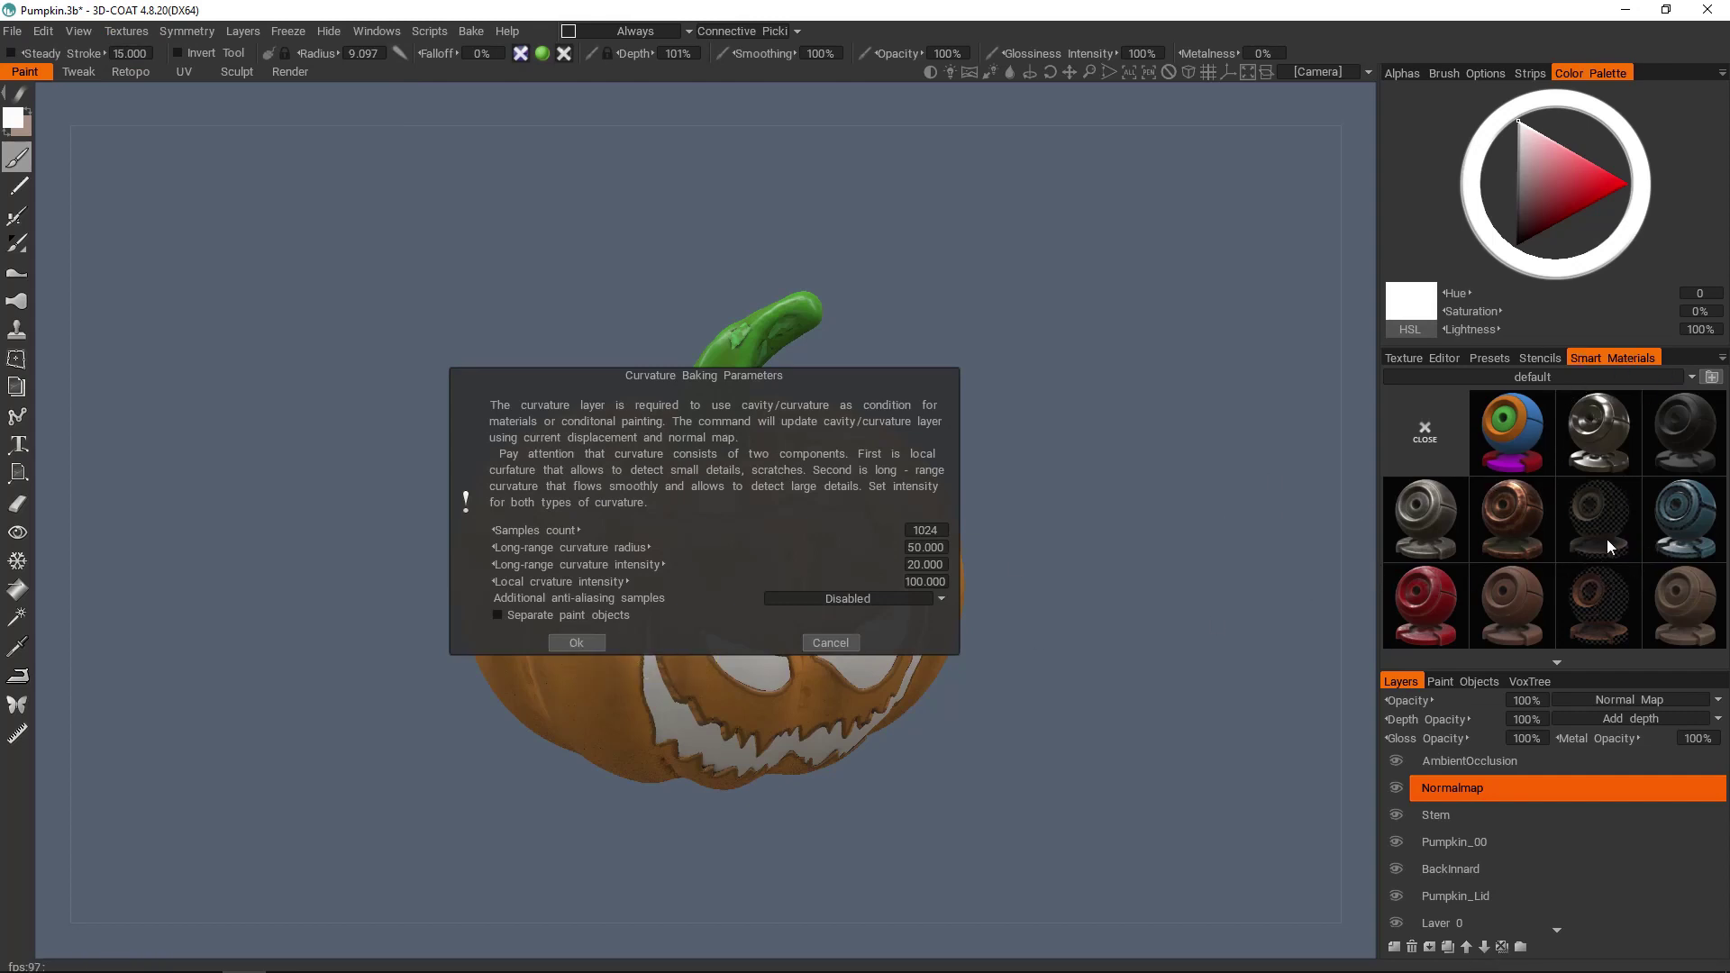
click(572, 643)
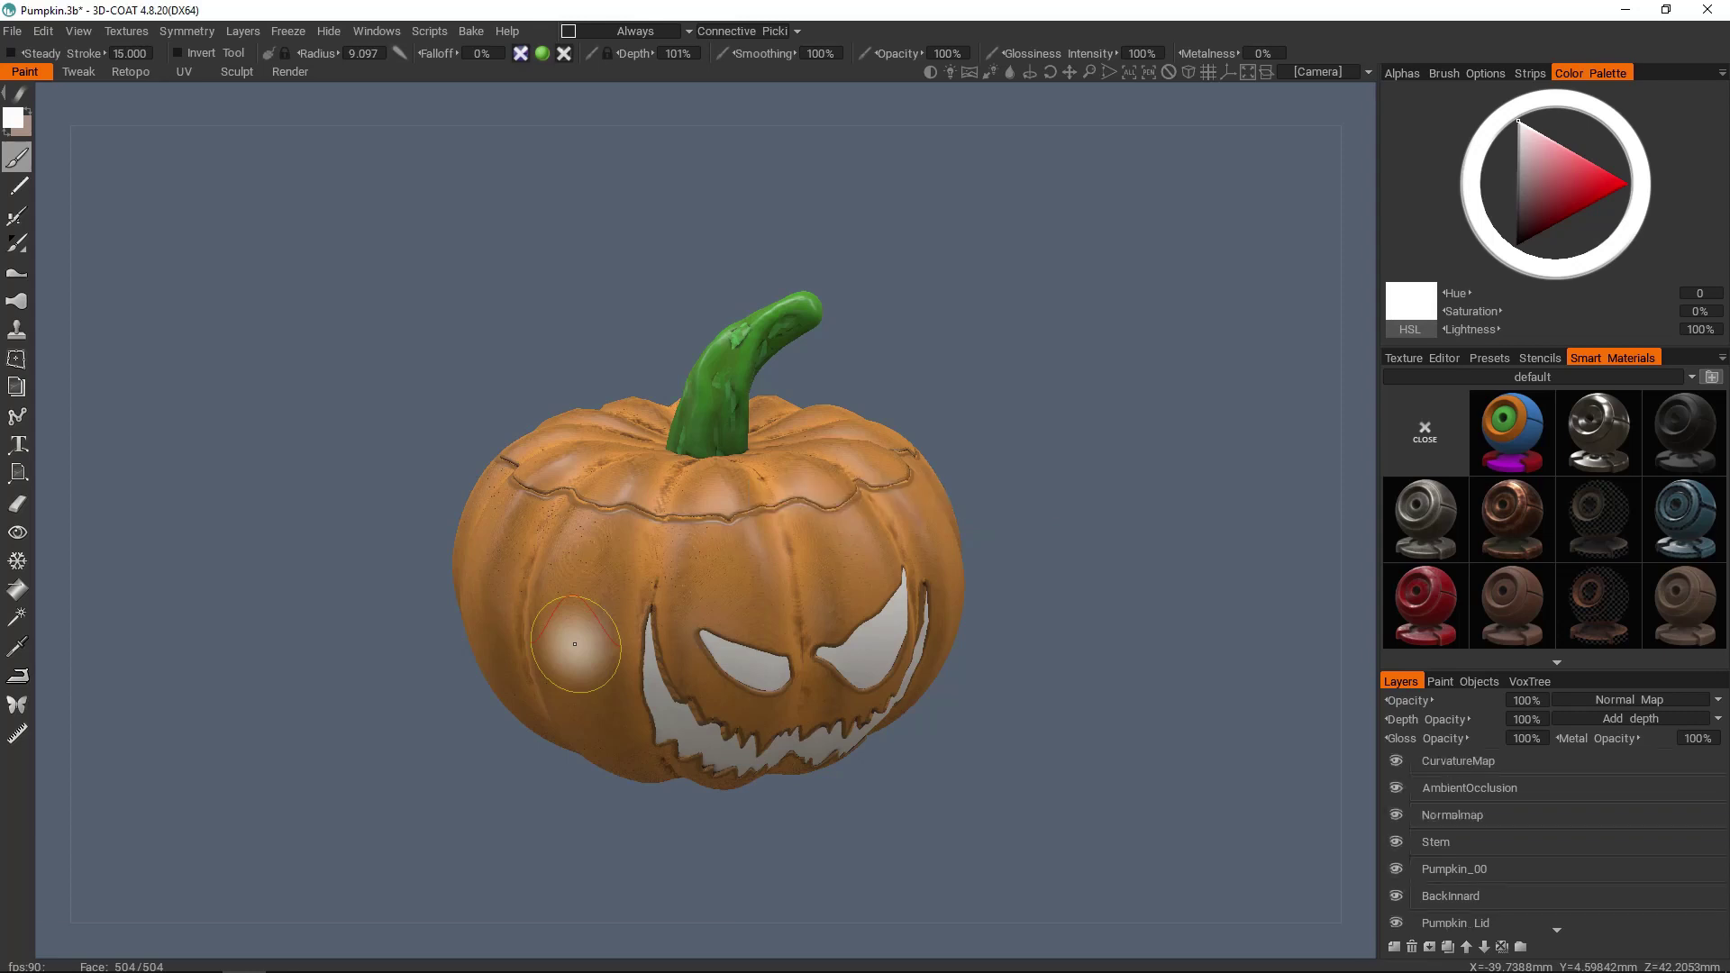
- Show the CurvatureMap layer on the pumpkin
alt+middle_drag(910, 509, 821, 512)
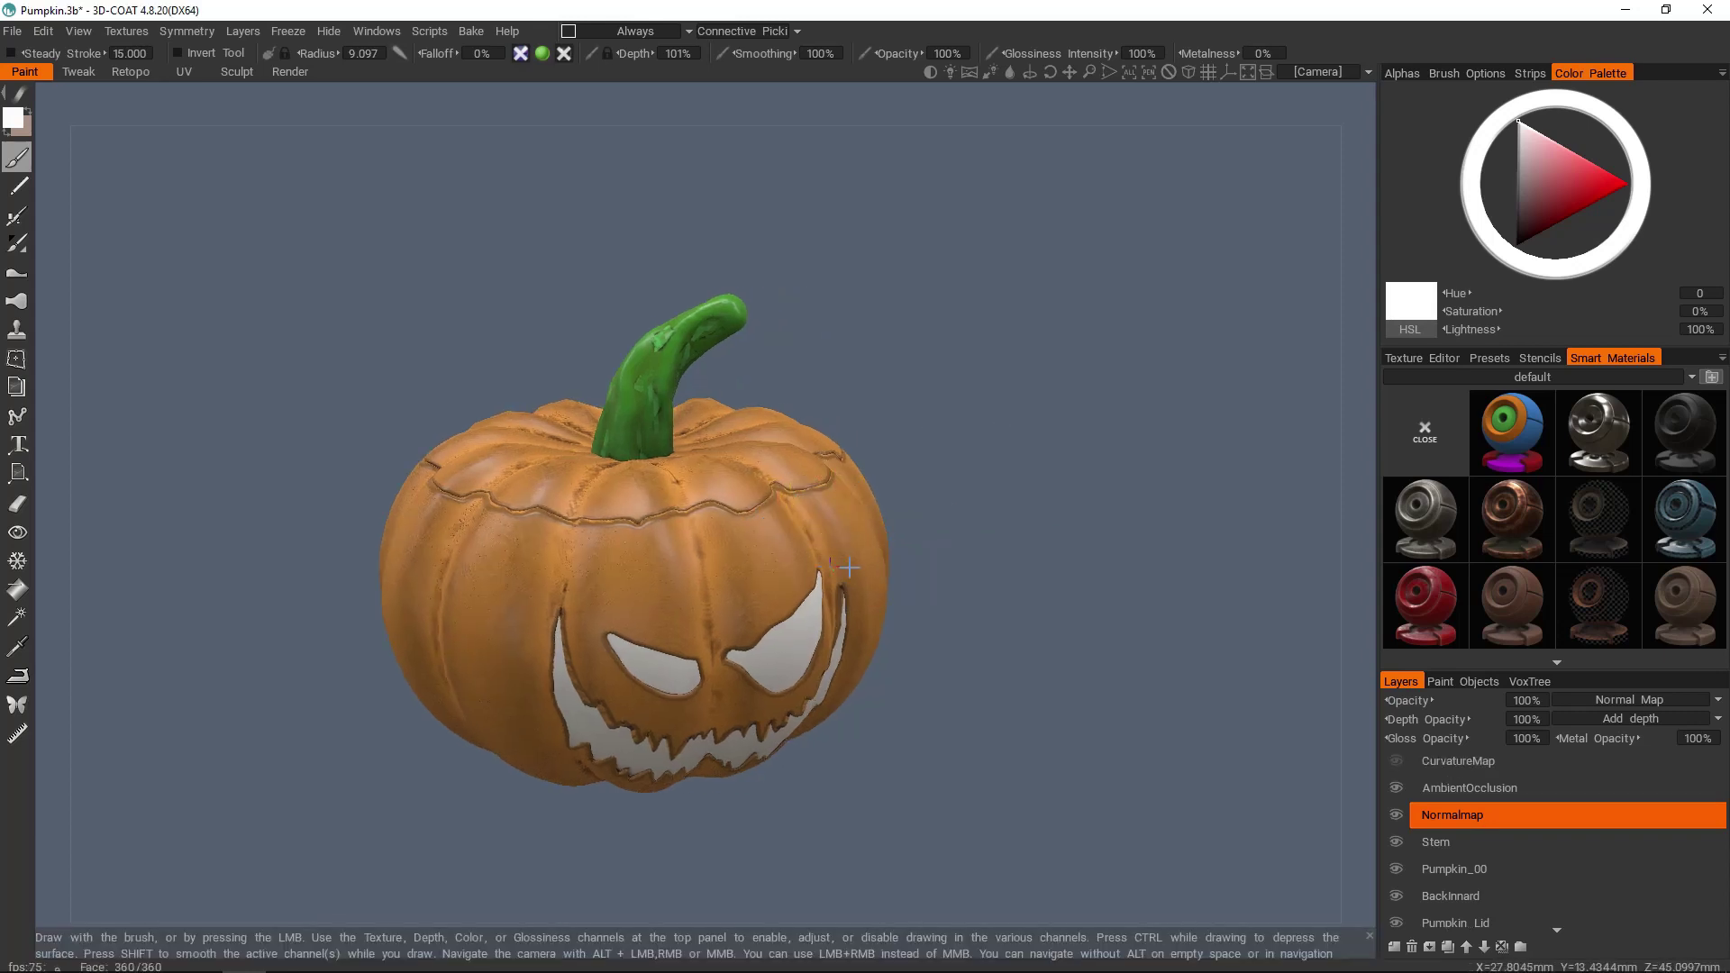
alt+right_drag(833, 501, 840, 537)
mouse_move(829, 532)
alt+mouse_down()
mouse_move(707, 613)
mouse_move(788, 567)
mouse_move(796, 530)
alt+mouse_up()
click(1398, 761)
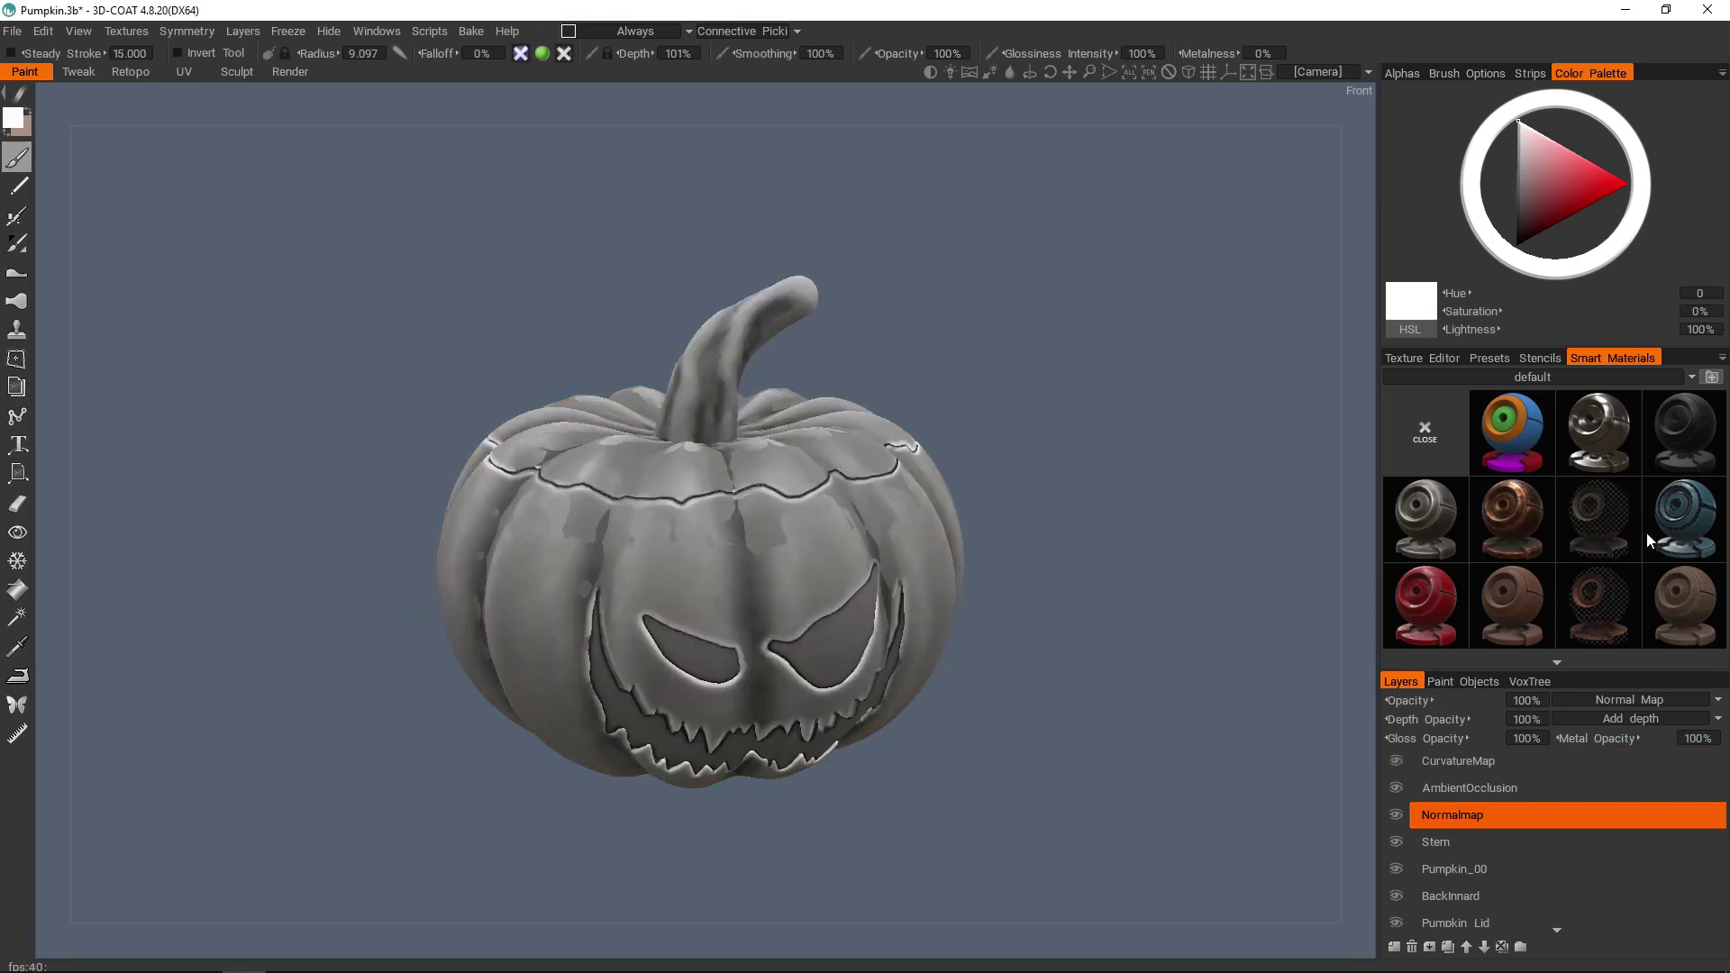
- Examine the curvature map on the pumpkin's face, sides, lid and stem from all around
scroll(808, 563, up, 5)
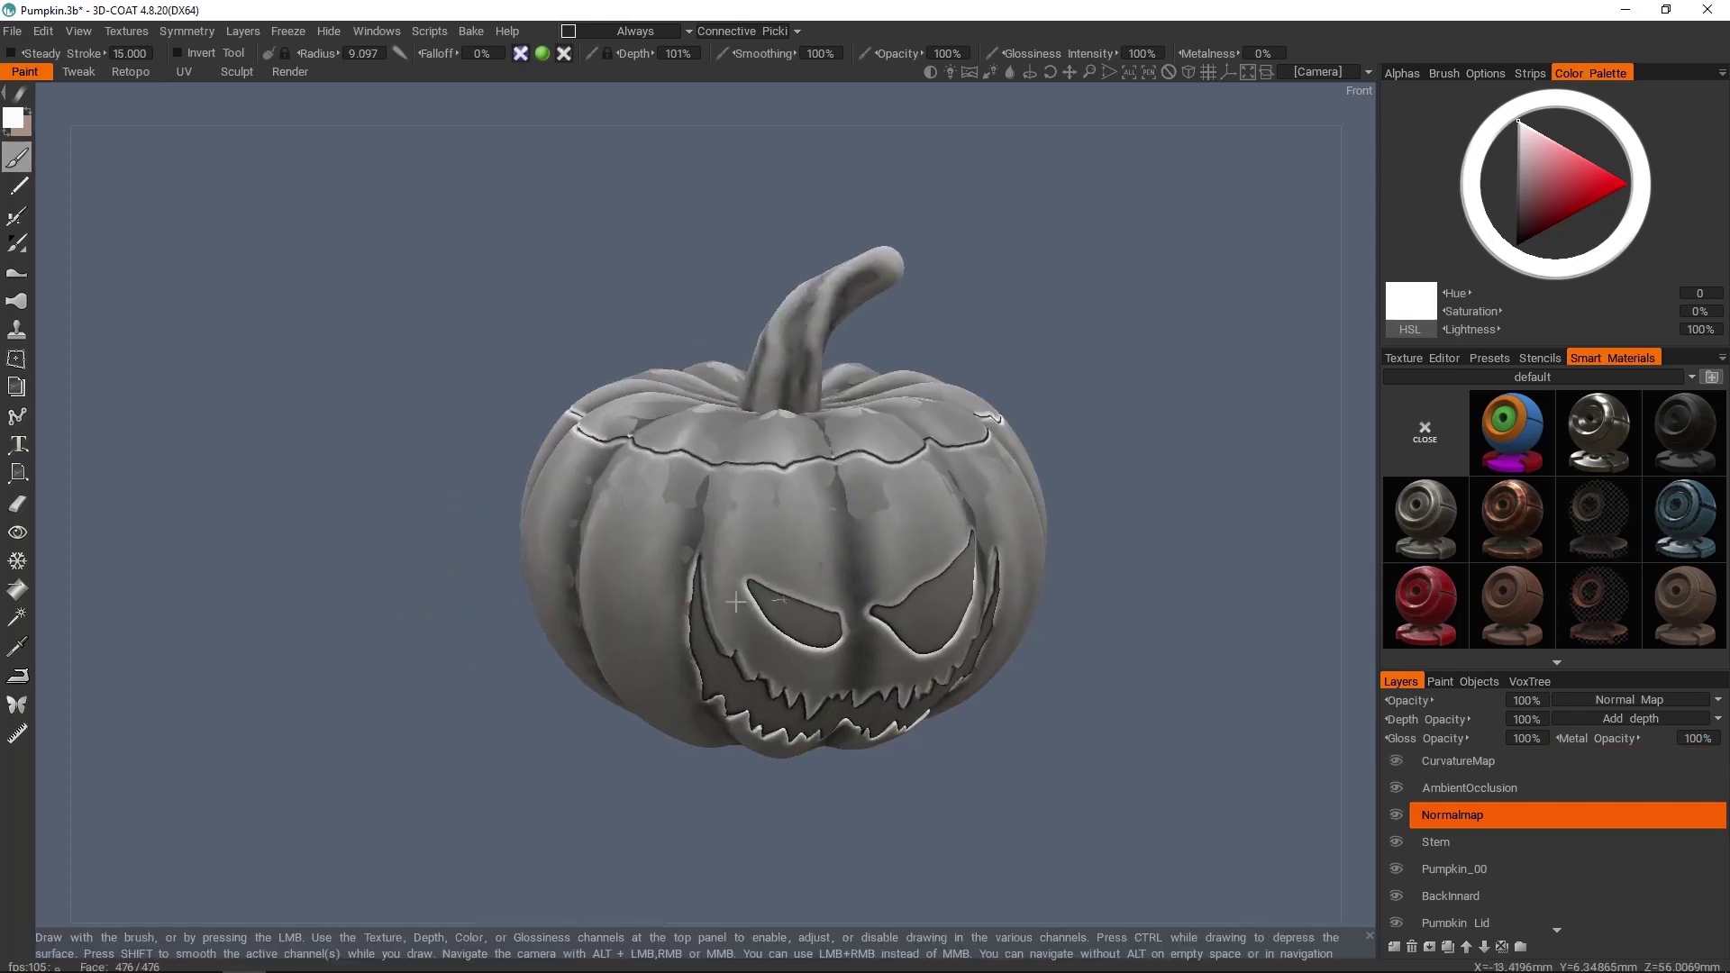
scroll(809, 563, down, 5)
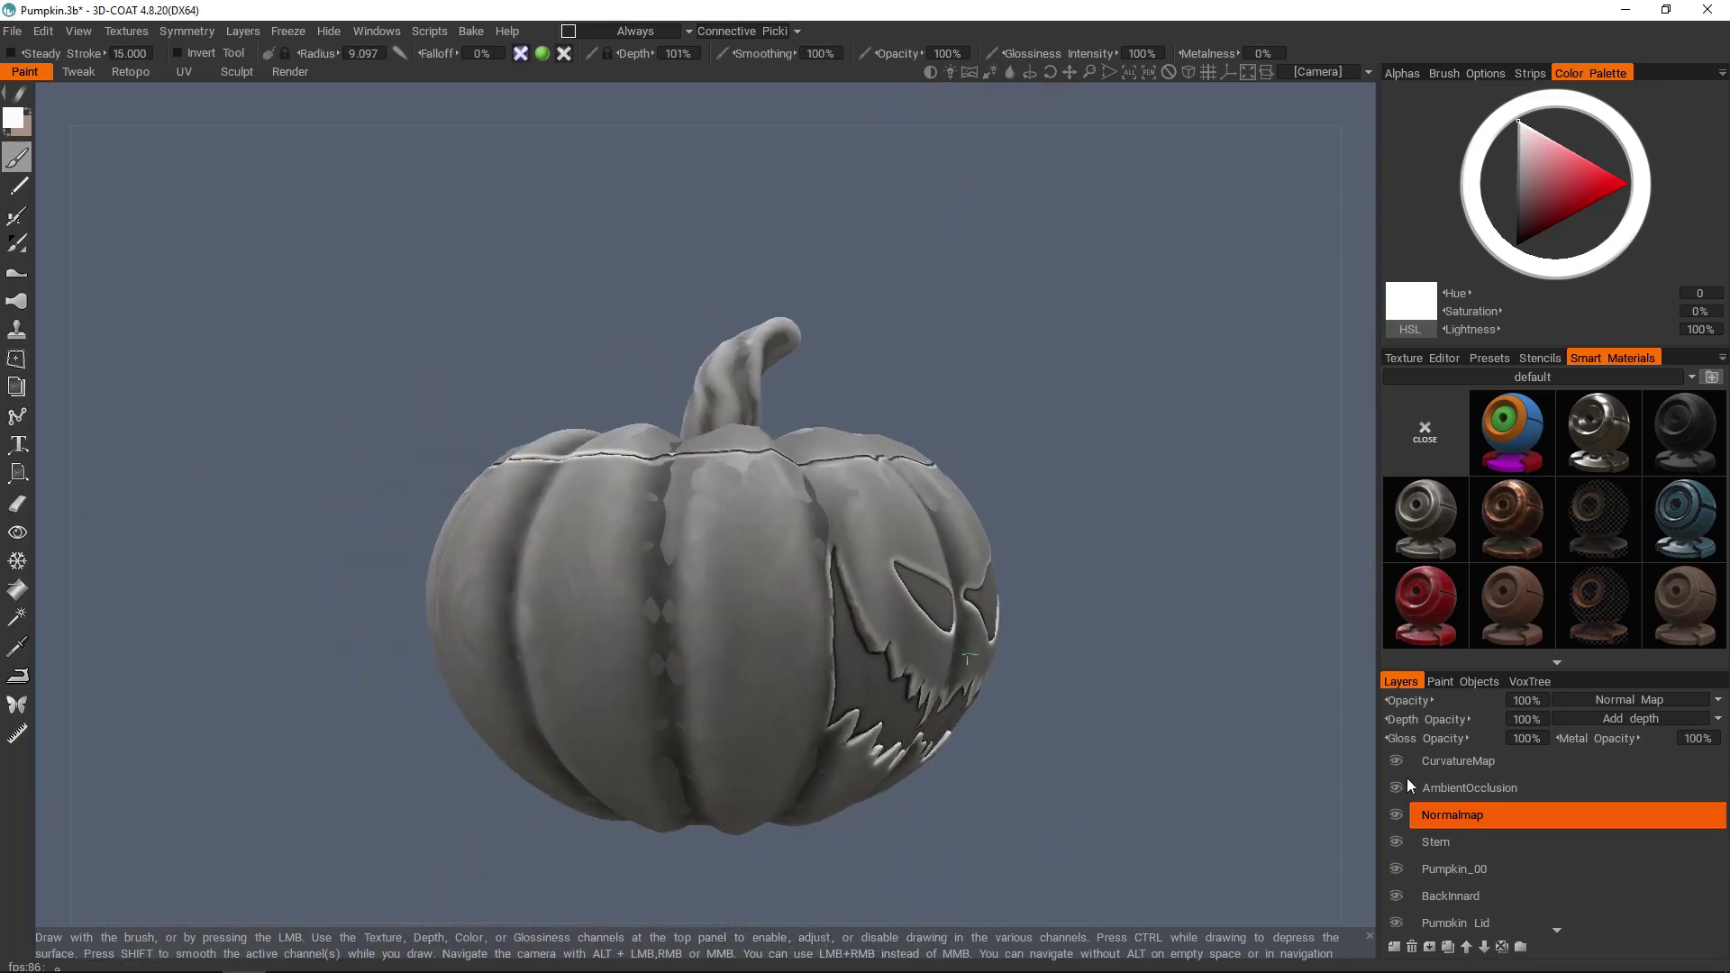
mouse_move(924, 632)
alt+mouse_down()
mouse_move(834, 647)
mouse_move(800, 624)
mouse_move(836, 670)
alt+mouse_up()
alt+middle_drag(836, 671, 1010, 707)
alt+right_drag(1009, 707, 1000, 703)
alt+drag(1000, 703, 1027, 473)
alt+right_drag(1027, 473, 937, 630)
alt+middle_drag(937, 631, 1000, 540)
mouse_move(955, 630)
alt+mouse_down()
mouse_move(909, 520)
mouse_move(784, 658)
alt+mouse_up()
alt+middle_drag(784, 658, 941, 504)
alt+right_drag(942, 505, 834, 579)
mouse_move(818, 583)
alt+mouse_down()
mouse_move(873, 451)
mouse_move(933, 541)
mouse_move(860, 600)
alt+mouse_up()
alt+right_drag(861, 599, 775, 648)
alt+drag(775, 649, 980, 517)
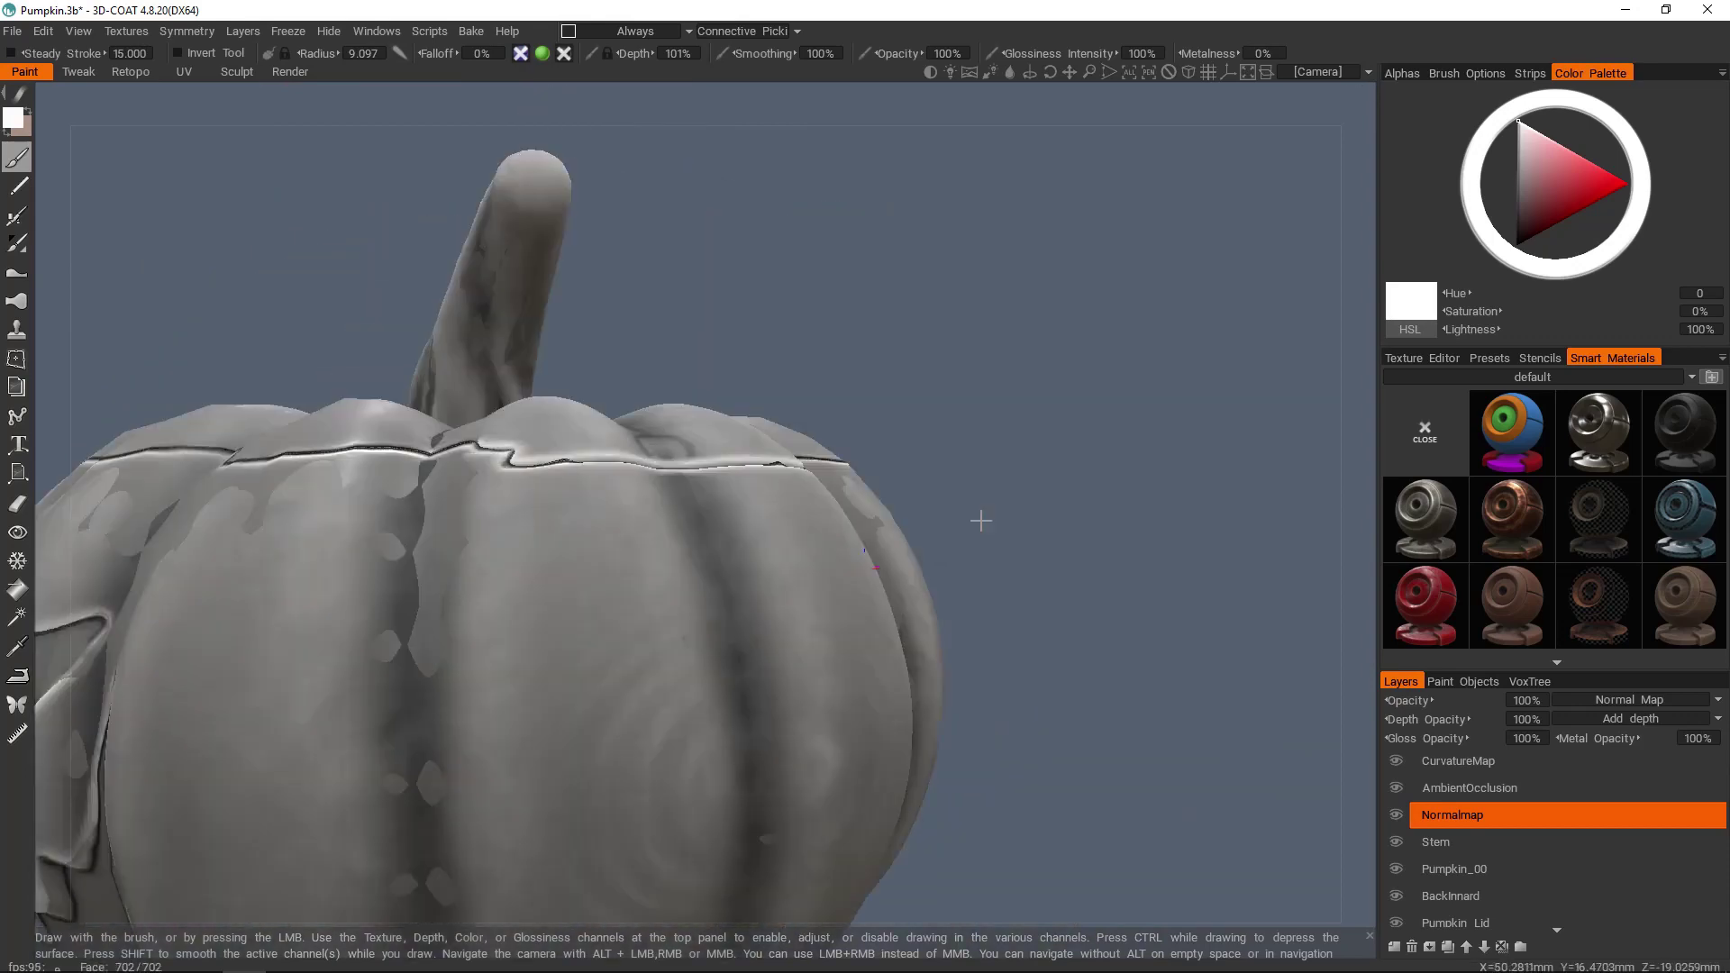
alt+right_drag(980, 517, 865, 576)
alt+drag(657, 595, 766, 622)
mouse_move(766, 622)
alt+right_down()
mouse_move(800, 594)
mouse_move(730, 644)
alt+right_up()
mouse_move(729, 645)
alt+mouse_down()
mouse_move(779, 586)
mouse_move(761, 630)
alt+mouse_up()
alt+right_drag(761, 631, 788, 577)
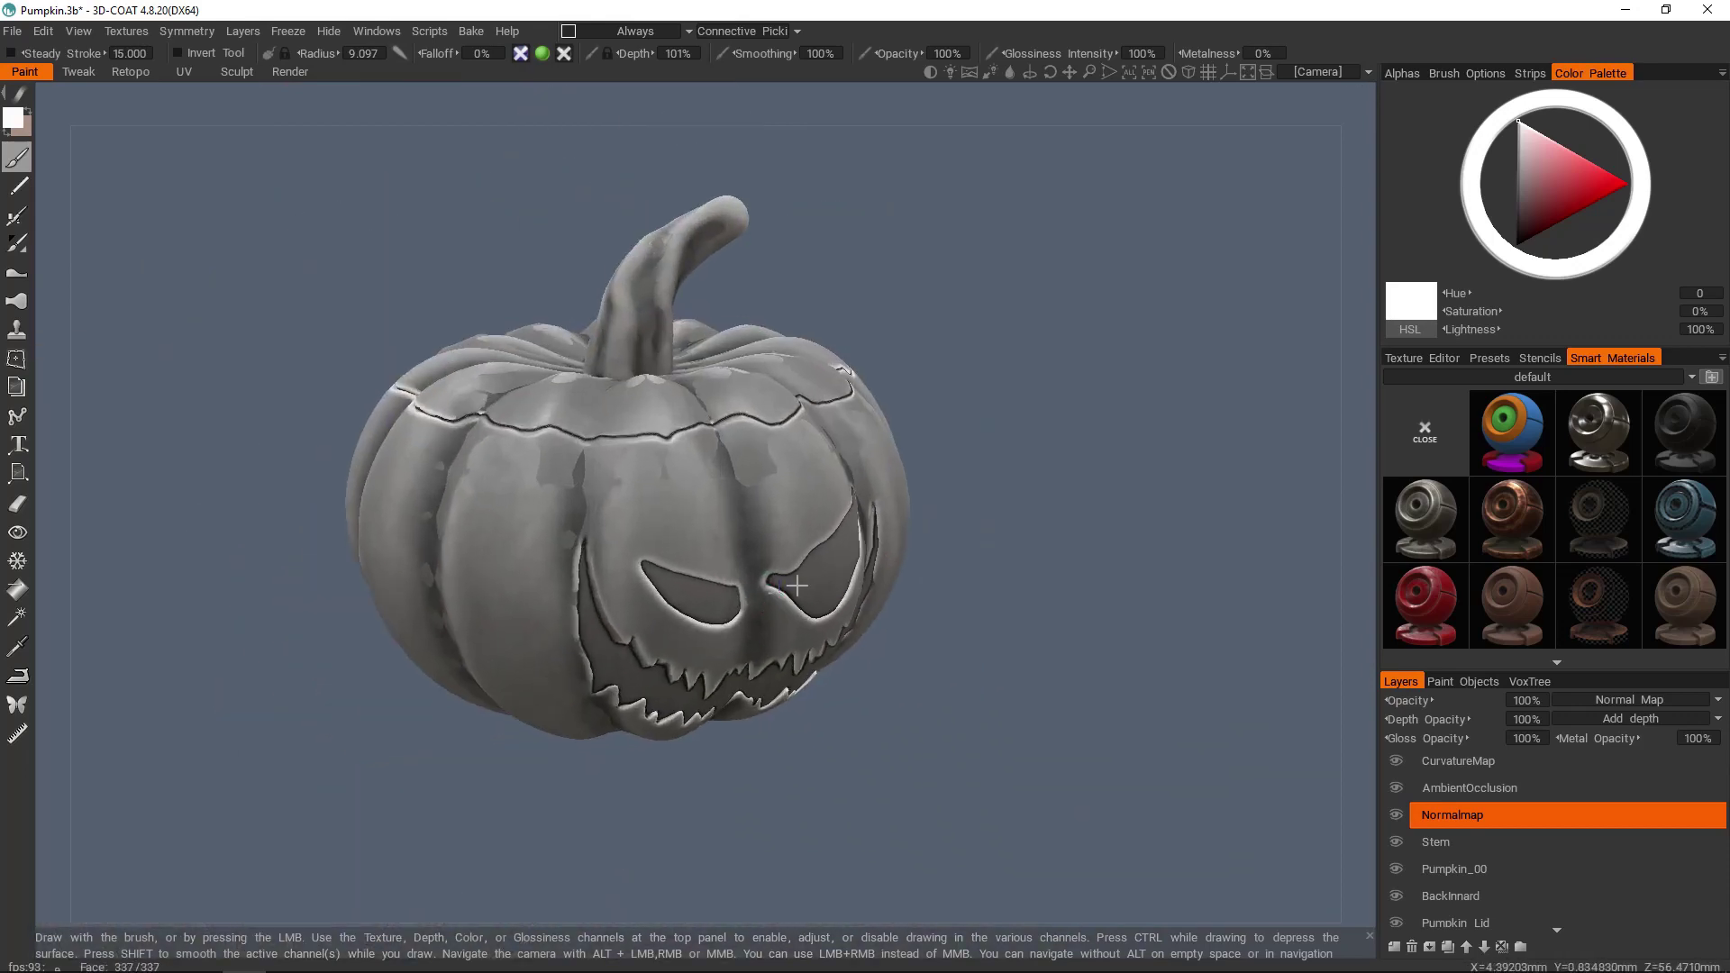
alt+drag(851, 564, 750, 533)
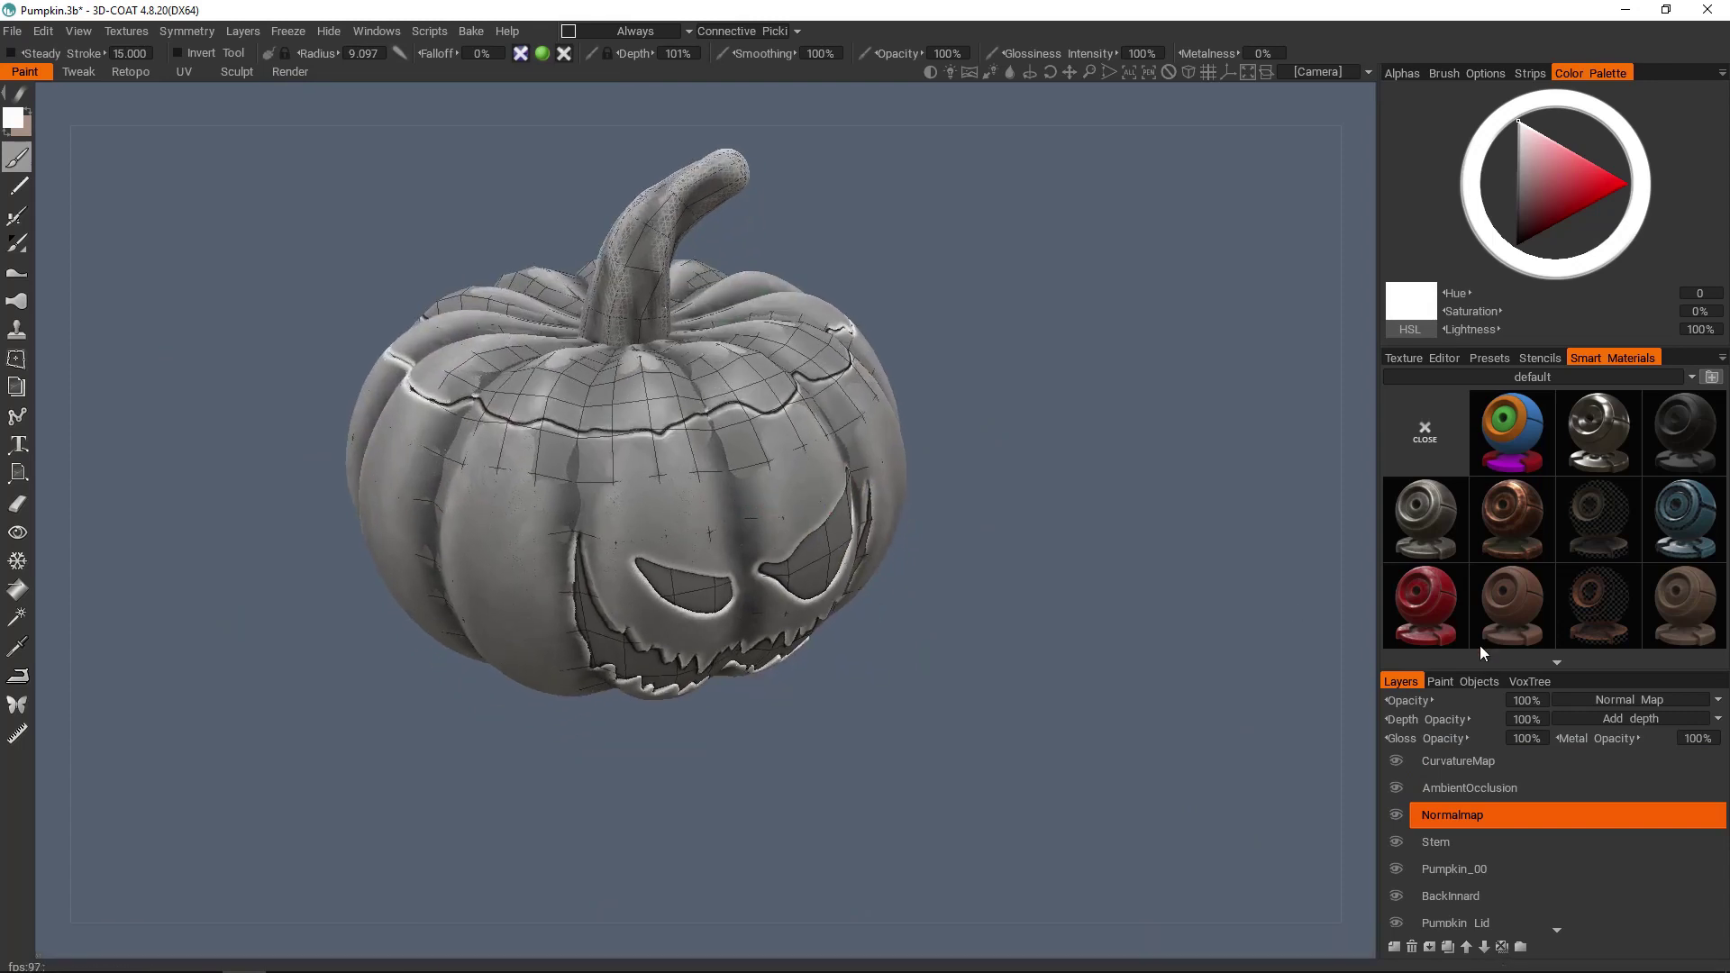
- Hide all sculpt volumes through the Root's visibility and examine the curvature map on the low-poly mesh
click(1530, 682)
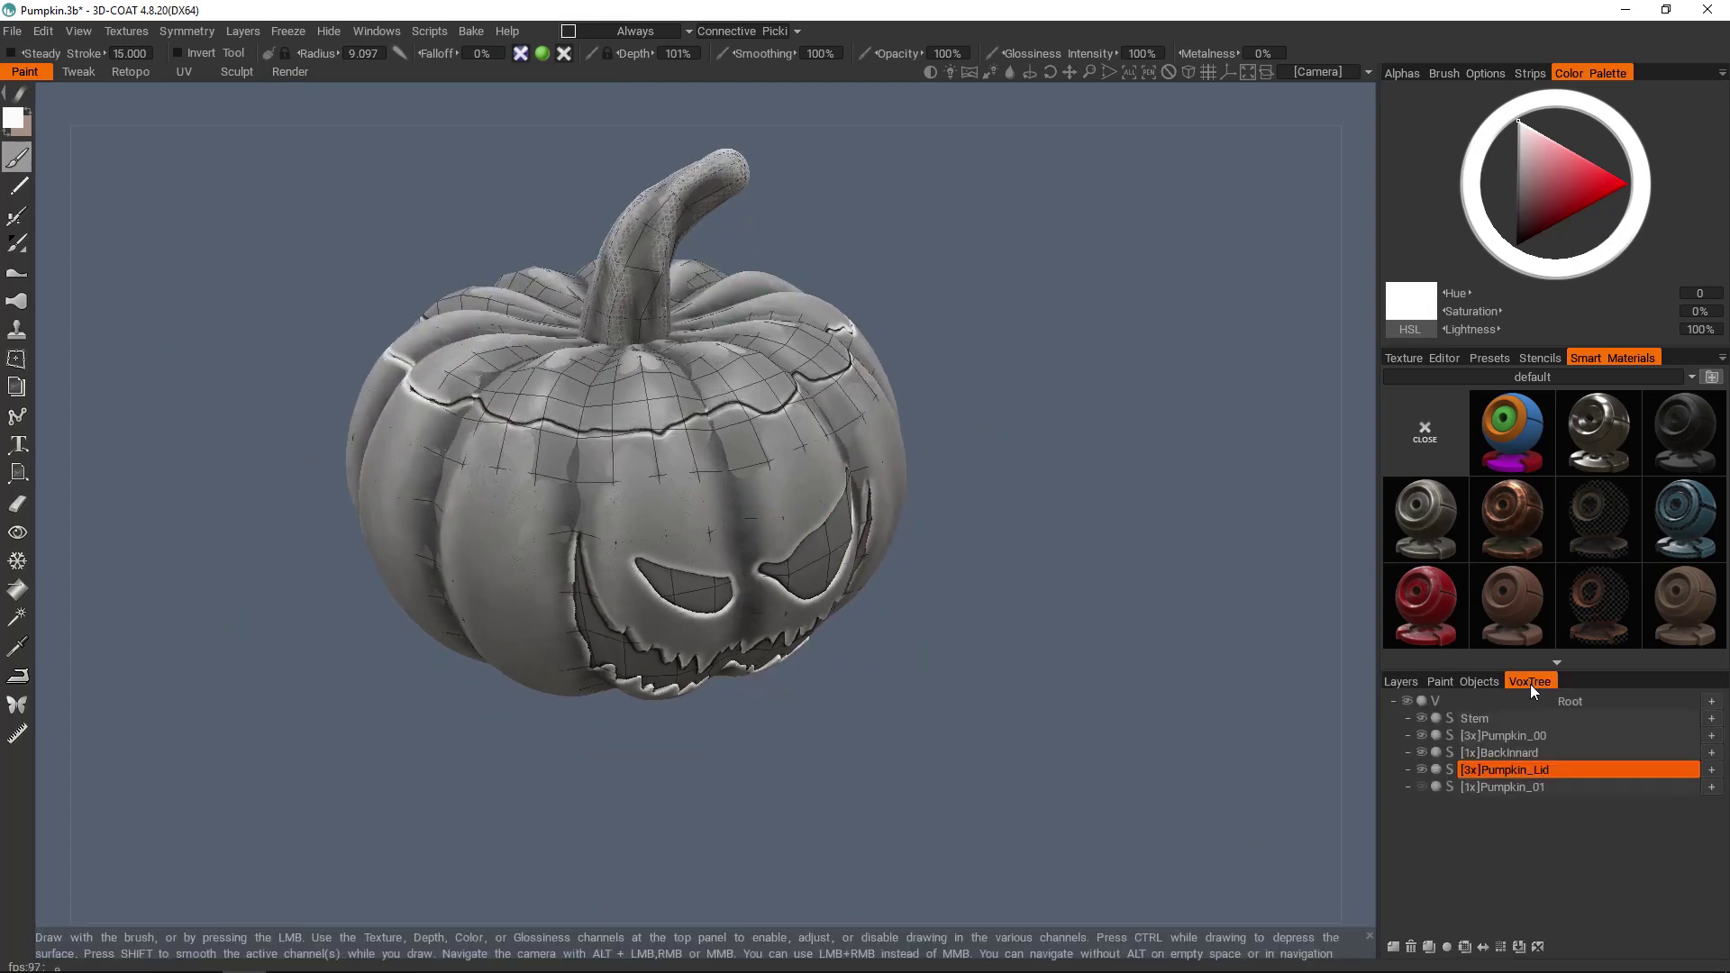
click(1407, 701)
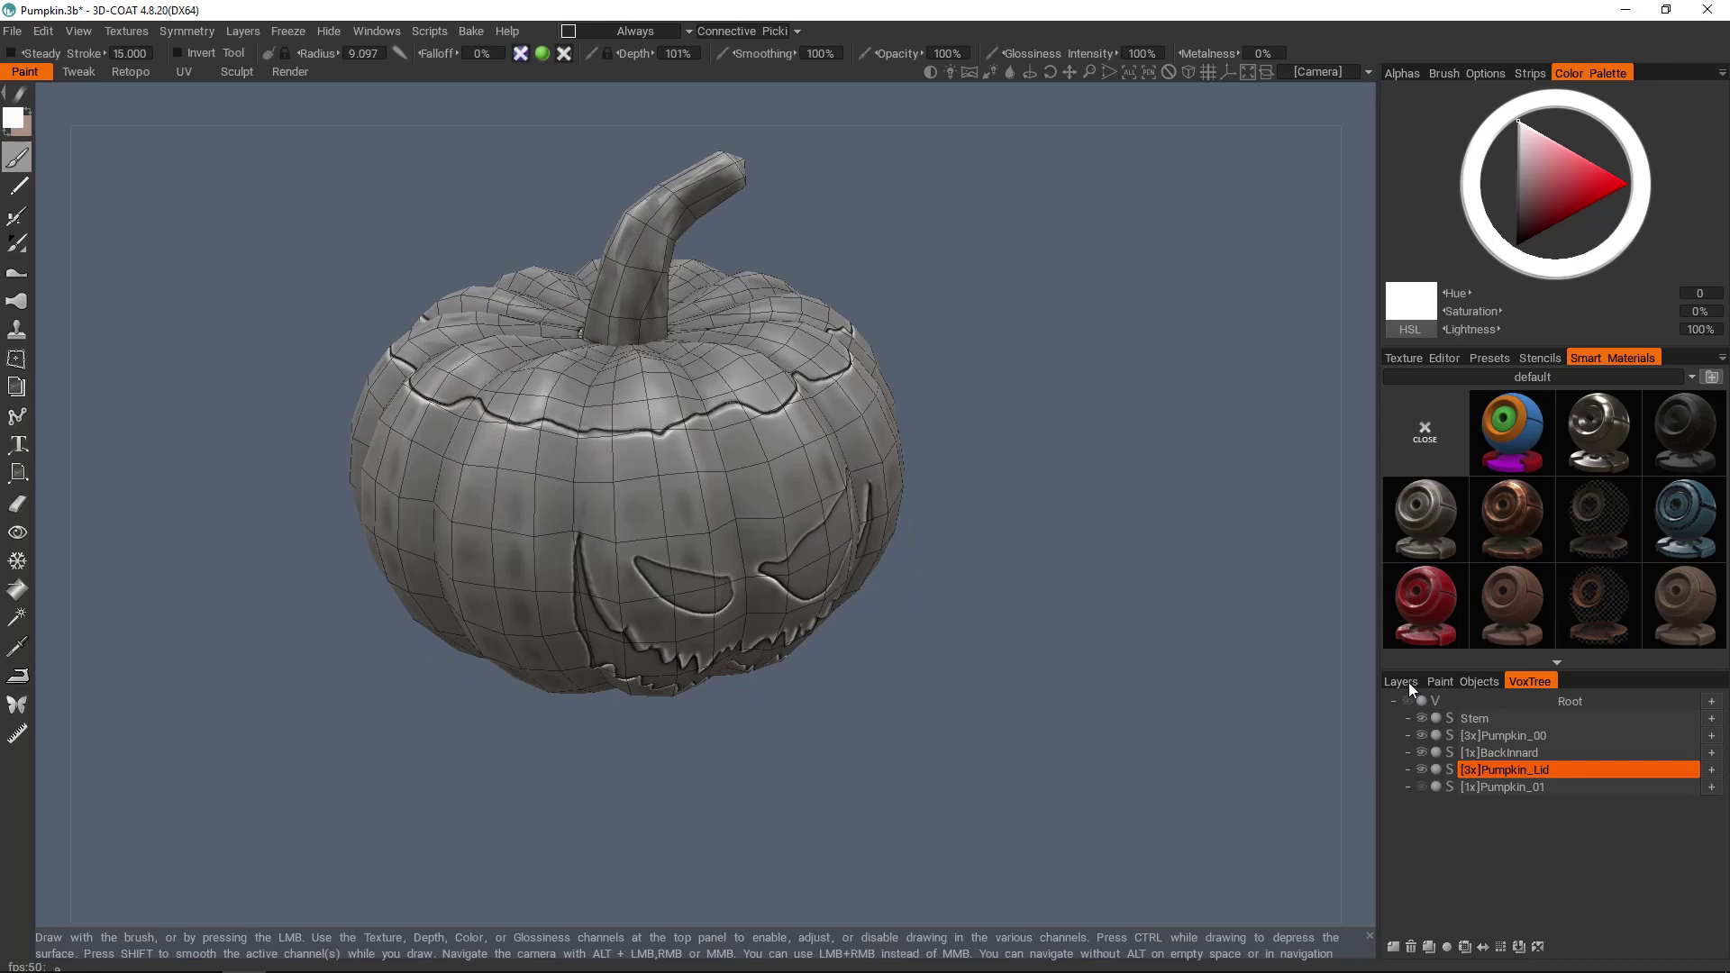
click(1409, 683)
alt+middle_drag(816, 541, 812, 566)
alt+right_drag(813, 565, 842, 590)
alt+drag(842, 590, 815, 506)
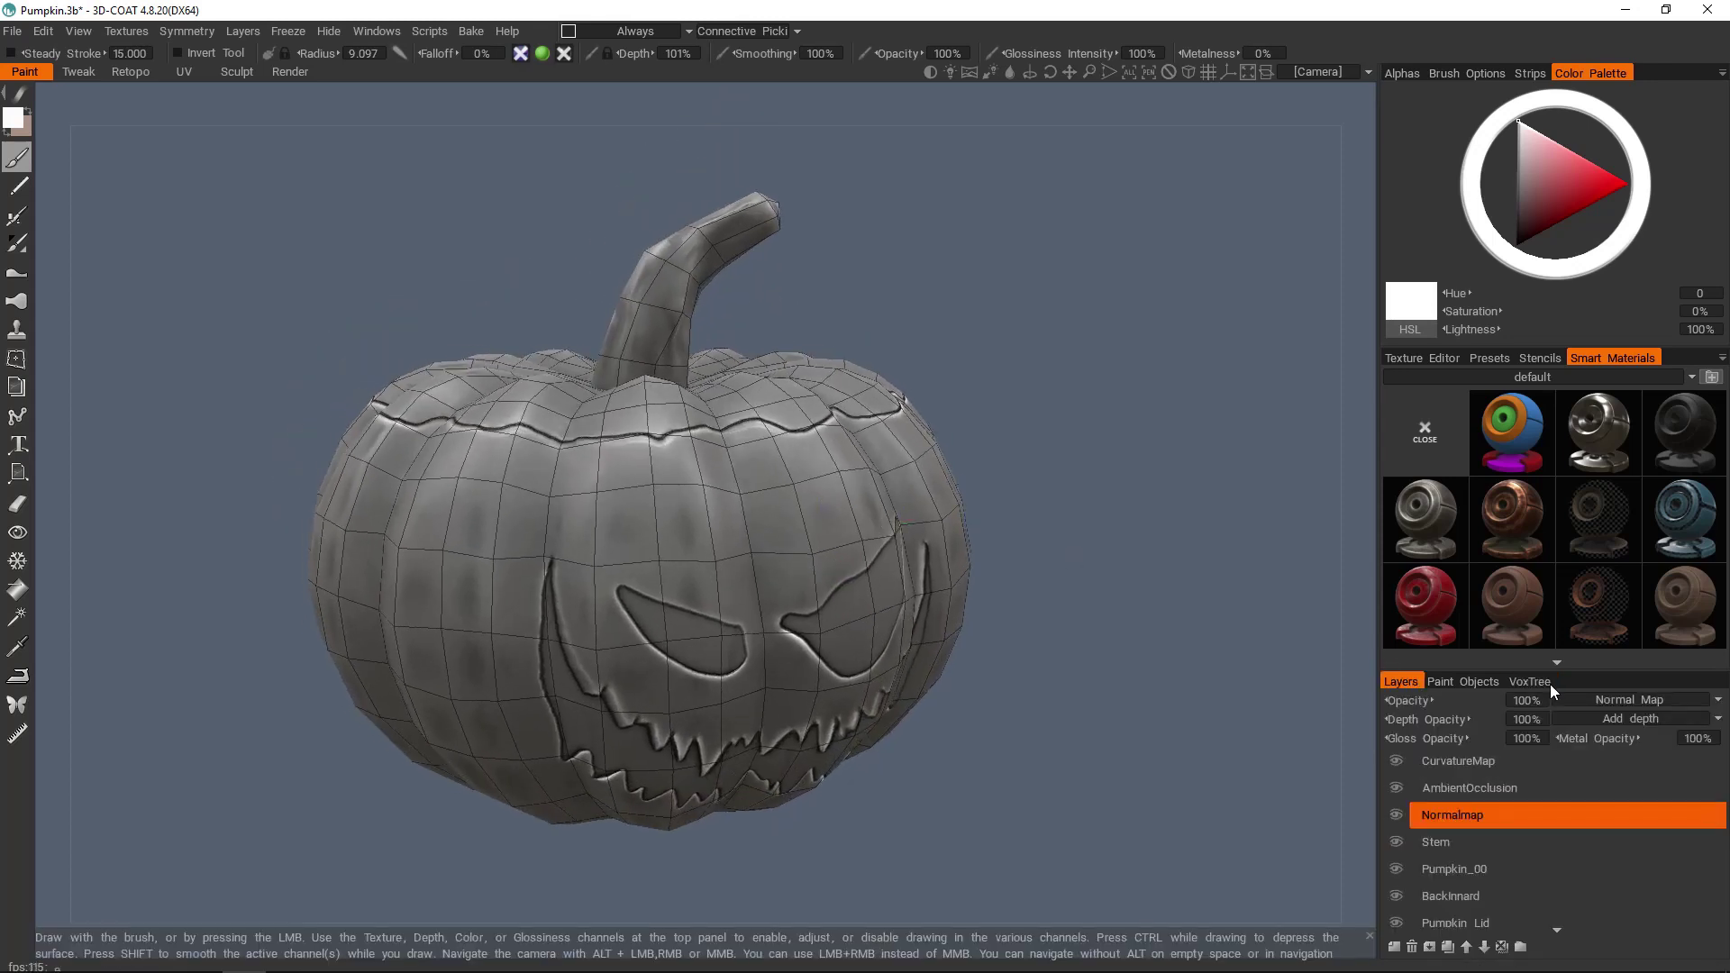
- Toggle the sculpt volumes on and off to compare them with the low-poly mesh, viewing its lid and front
click(1531, 682)
click(1409, 699)
click(1408, 700)
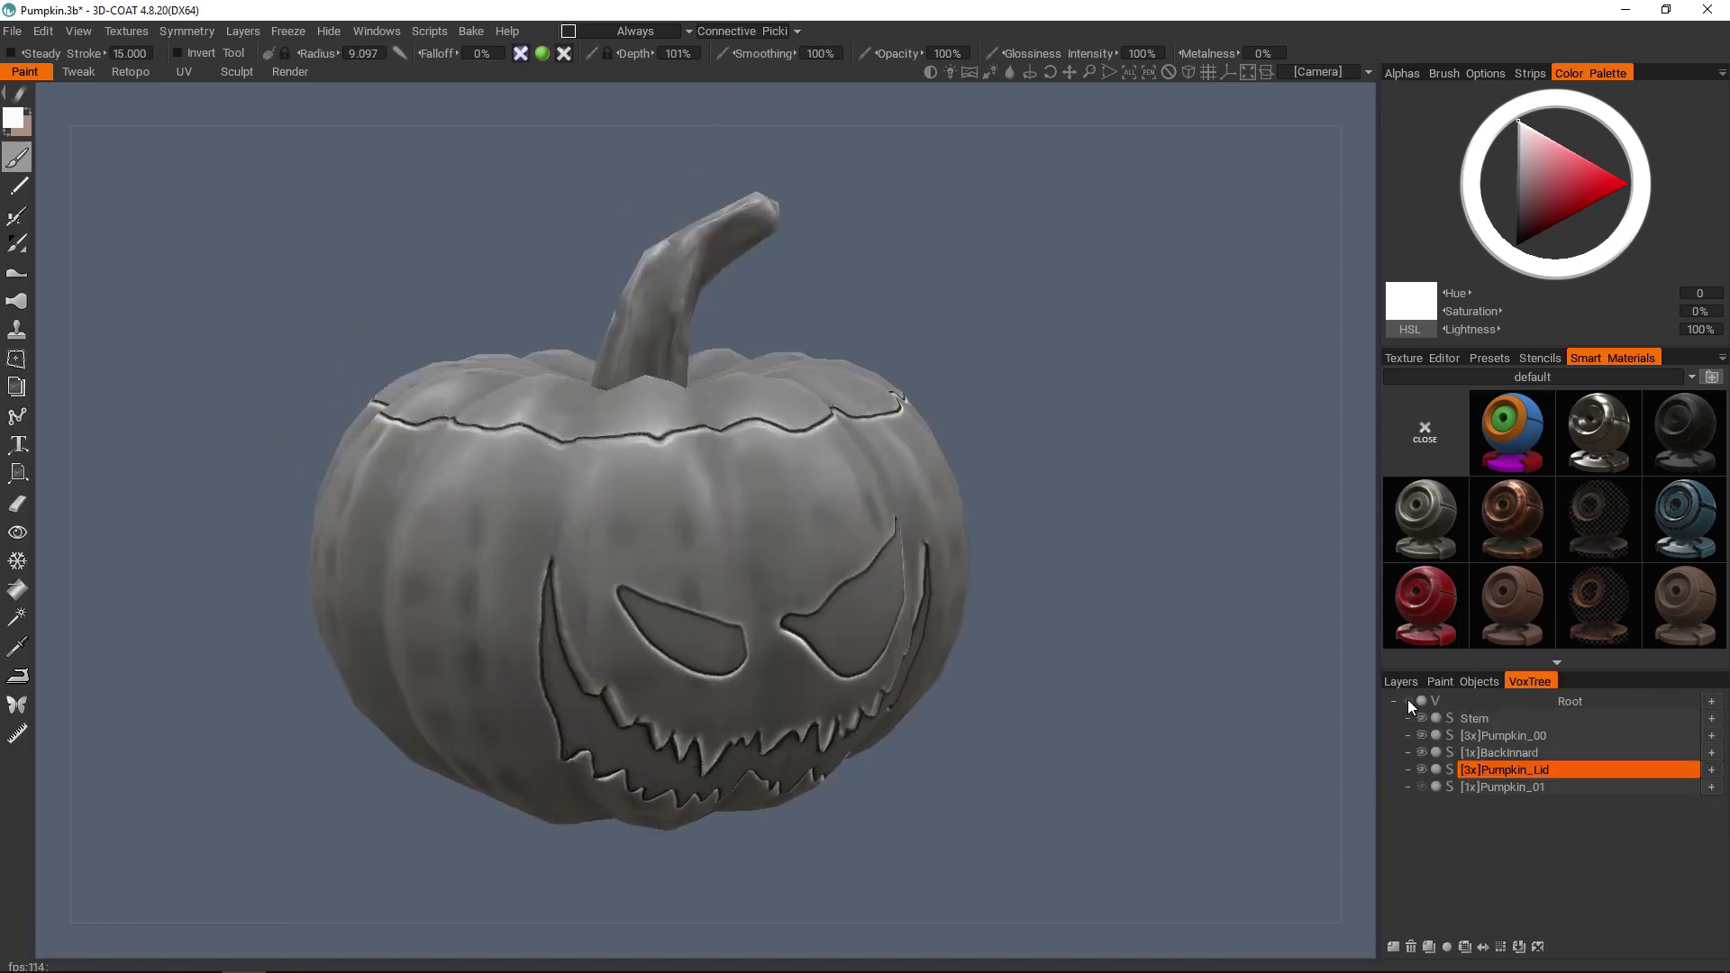
mouse_move(952, 646)
alt+mouse_down()
mouse_move(892, 624)
mouse_move(938, 632)
alt+mouse_up()
click(1403, 683)
alt+drag(769, 543, 721, 644)
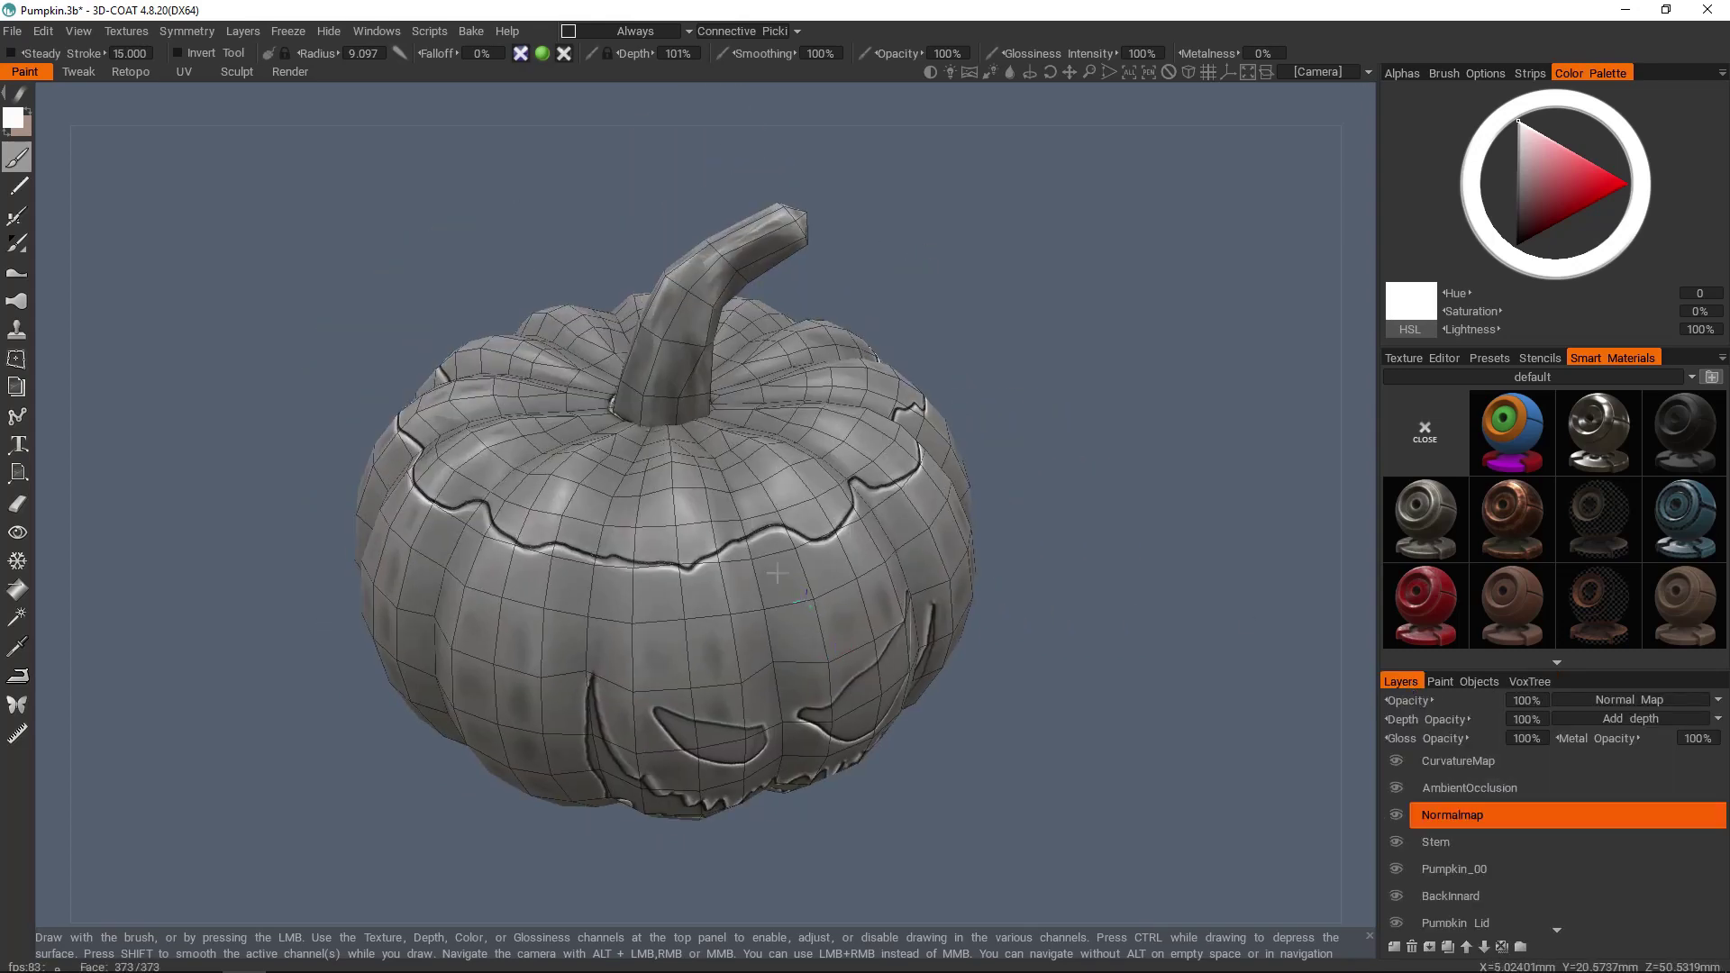
alt+right_drag(721, 644, 747, 577)
alt+drag(747, 577, 740, 478)
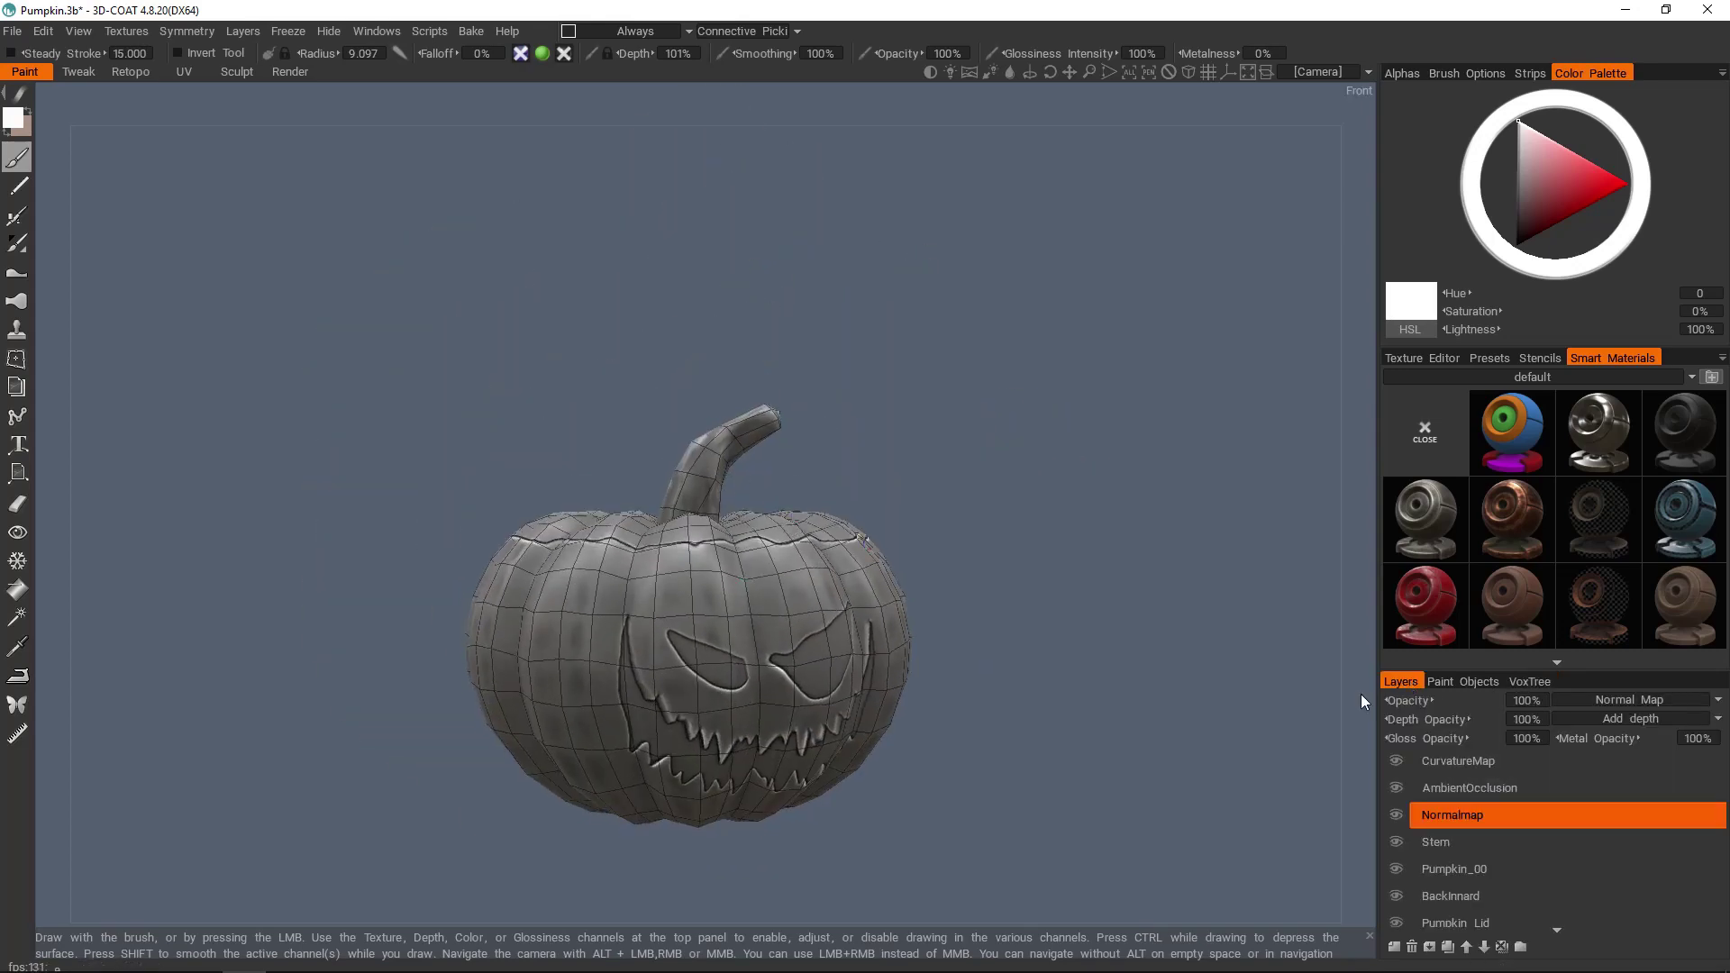
- Hide the CurvatureMap layer and examine the ambient occlusion over the low-poly pumpkin's painted colours
click(1395, 762)
alt+drag(776, 653, 694, 685)
alt+middle_drag(667, 669, 705, 622)
alt+right_drag(705, 623, 793, 609)
mouse_move(799, 610)
alt+mouse_down()
mouse_move(740, 602)
mouse_move(730, 699)
mouse_move(831, 608)
alt+mouse_up()
alt+middle_drag(831, 608, 787, 656)
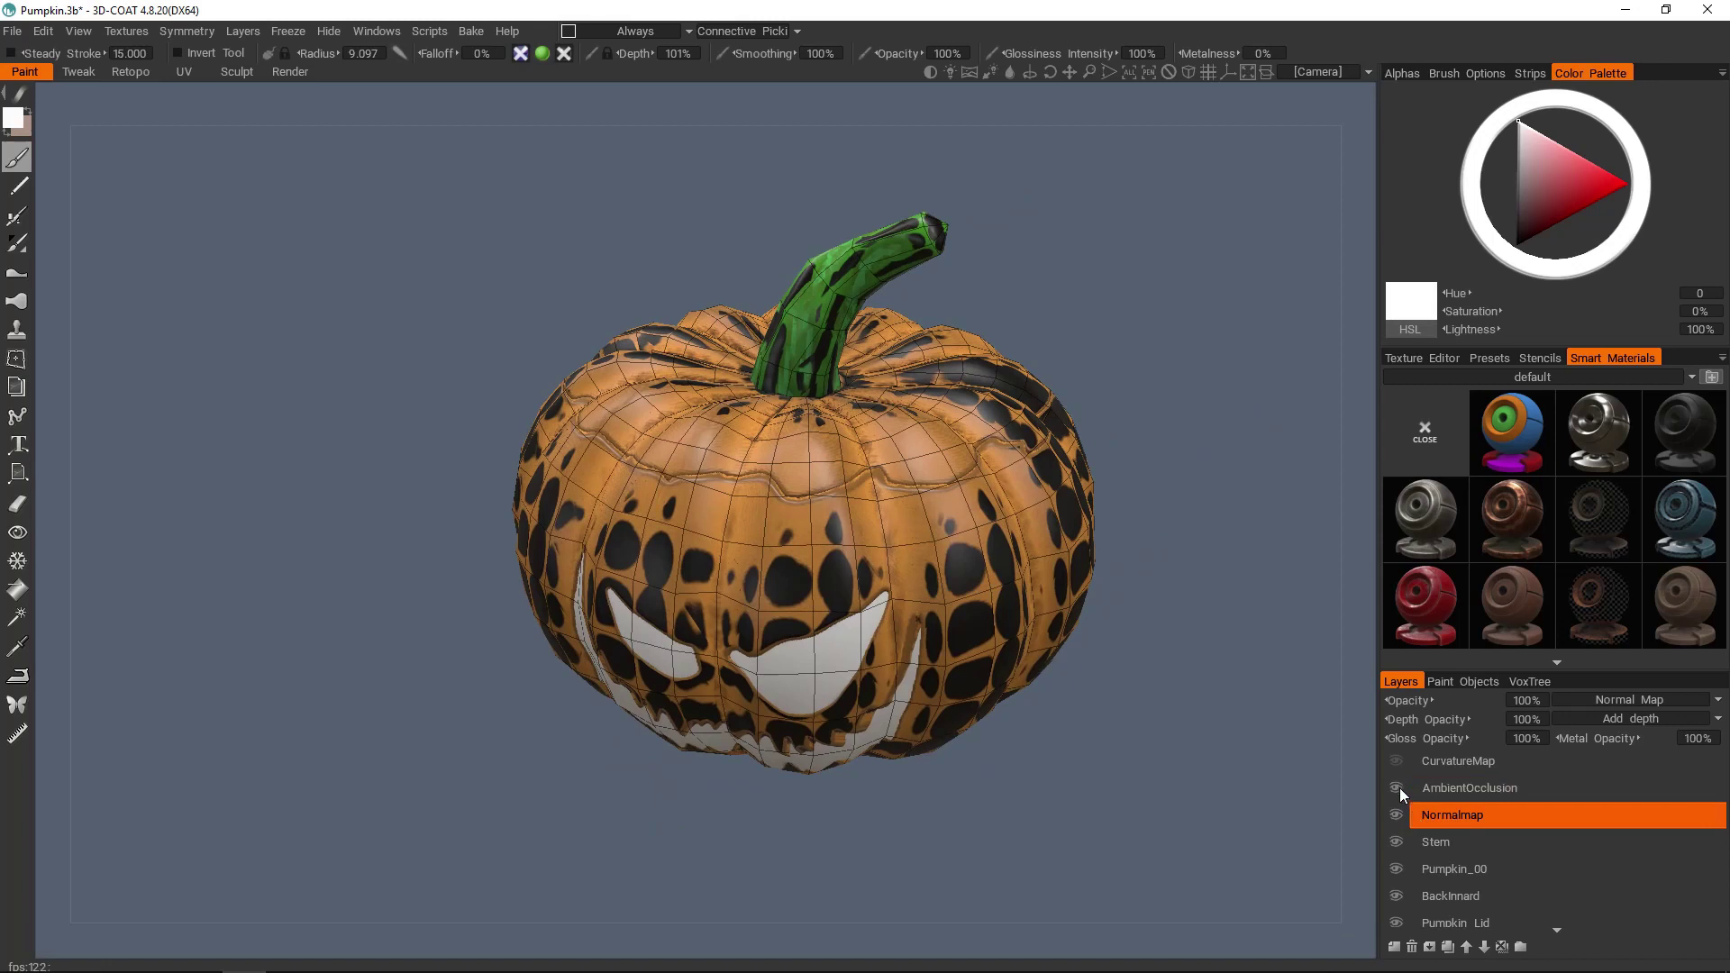
- Compare the pumpkin with and without the AmbientOcclusion layer, leaving that layer hidden
click(1396, 787)
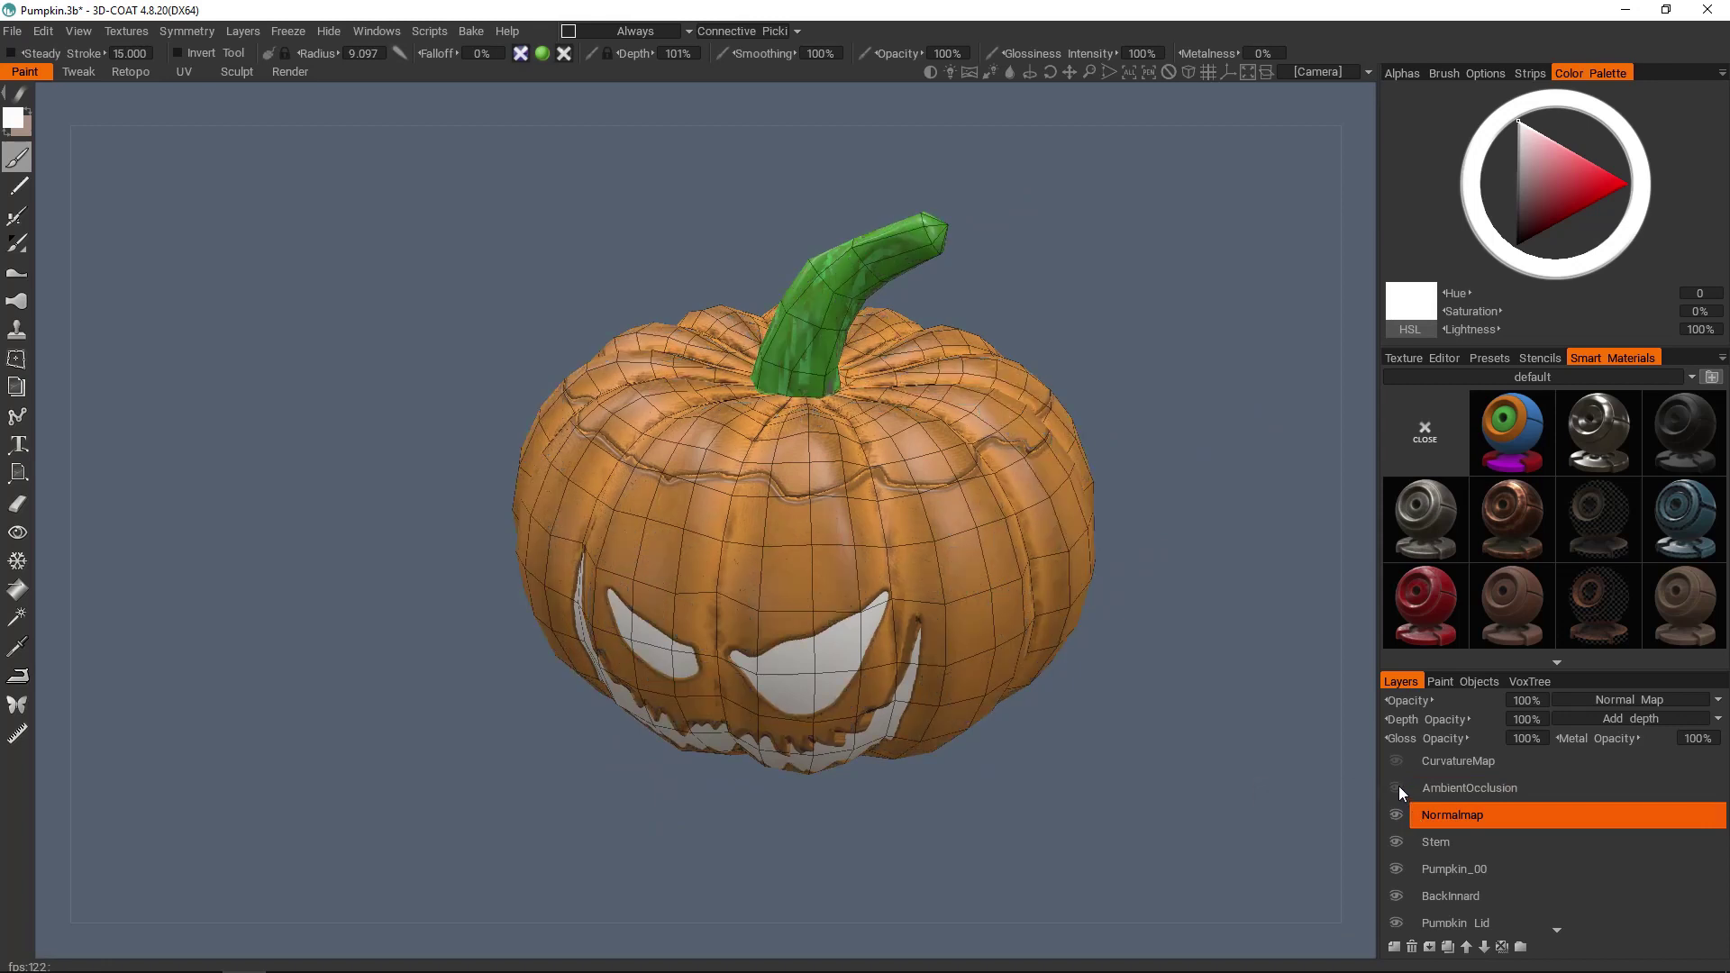
click(1398, 788)
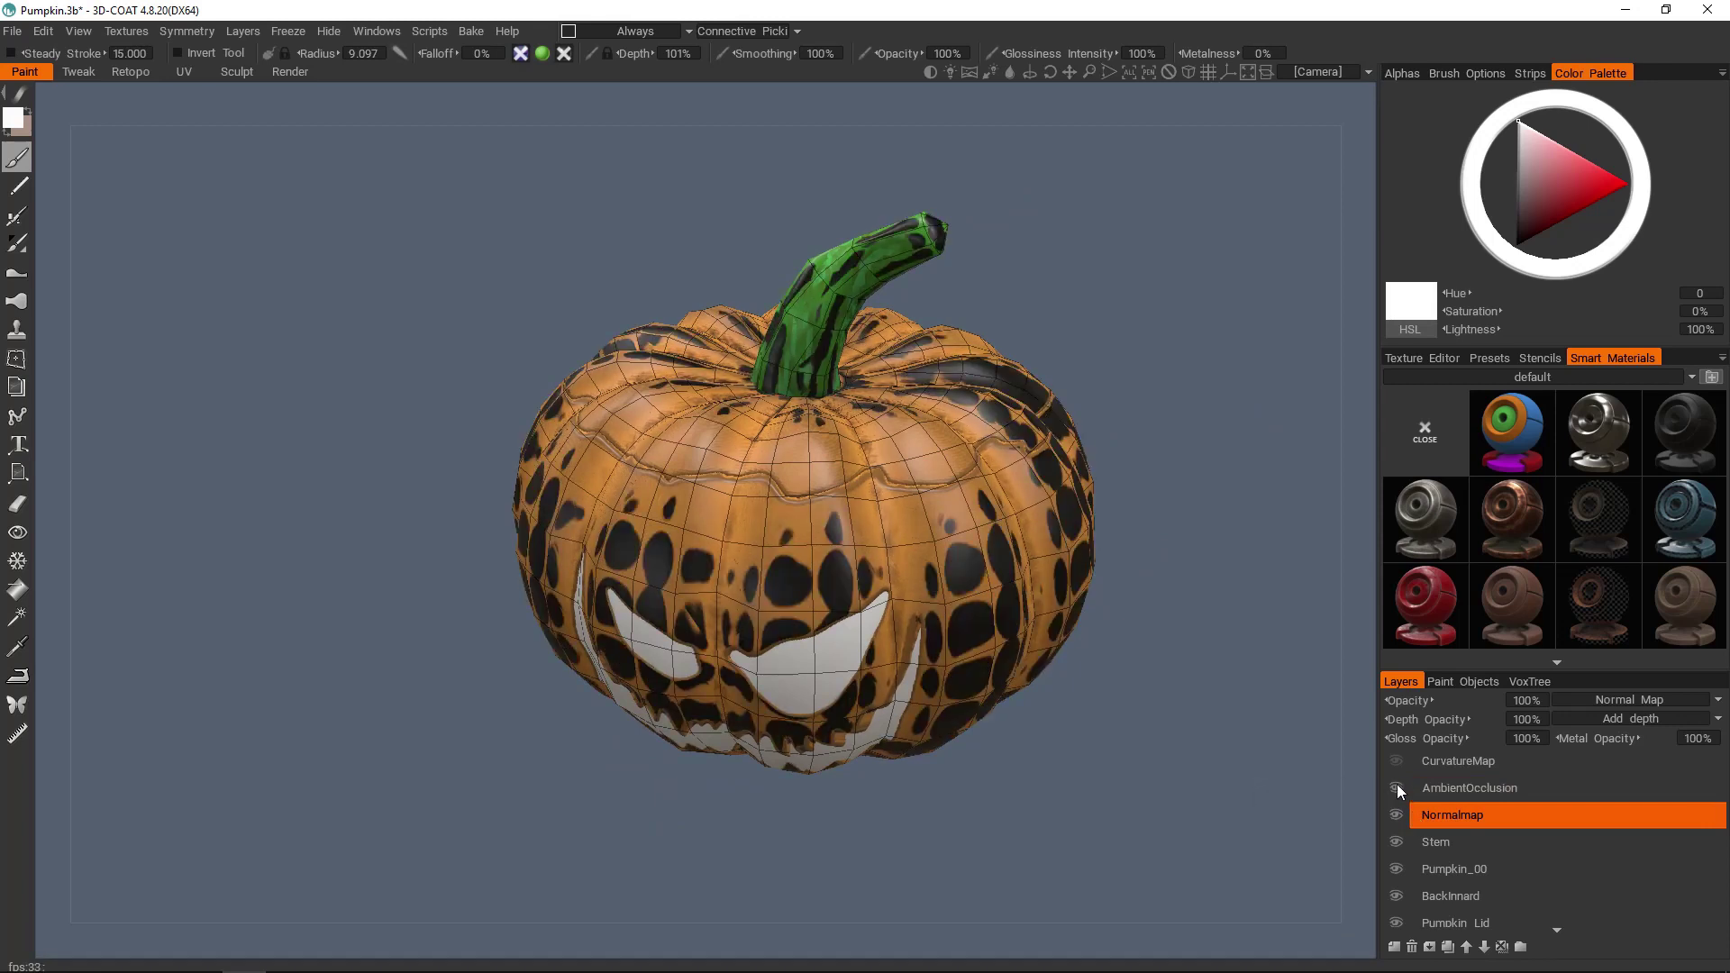
click(1397, 787)
- Show the CurvatureMap layer again and examine it on the side of the low-poly pumpkin
click(1396, 761)
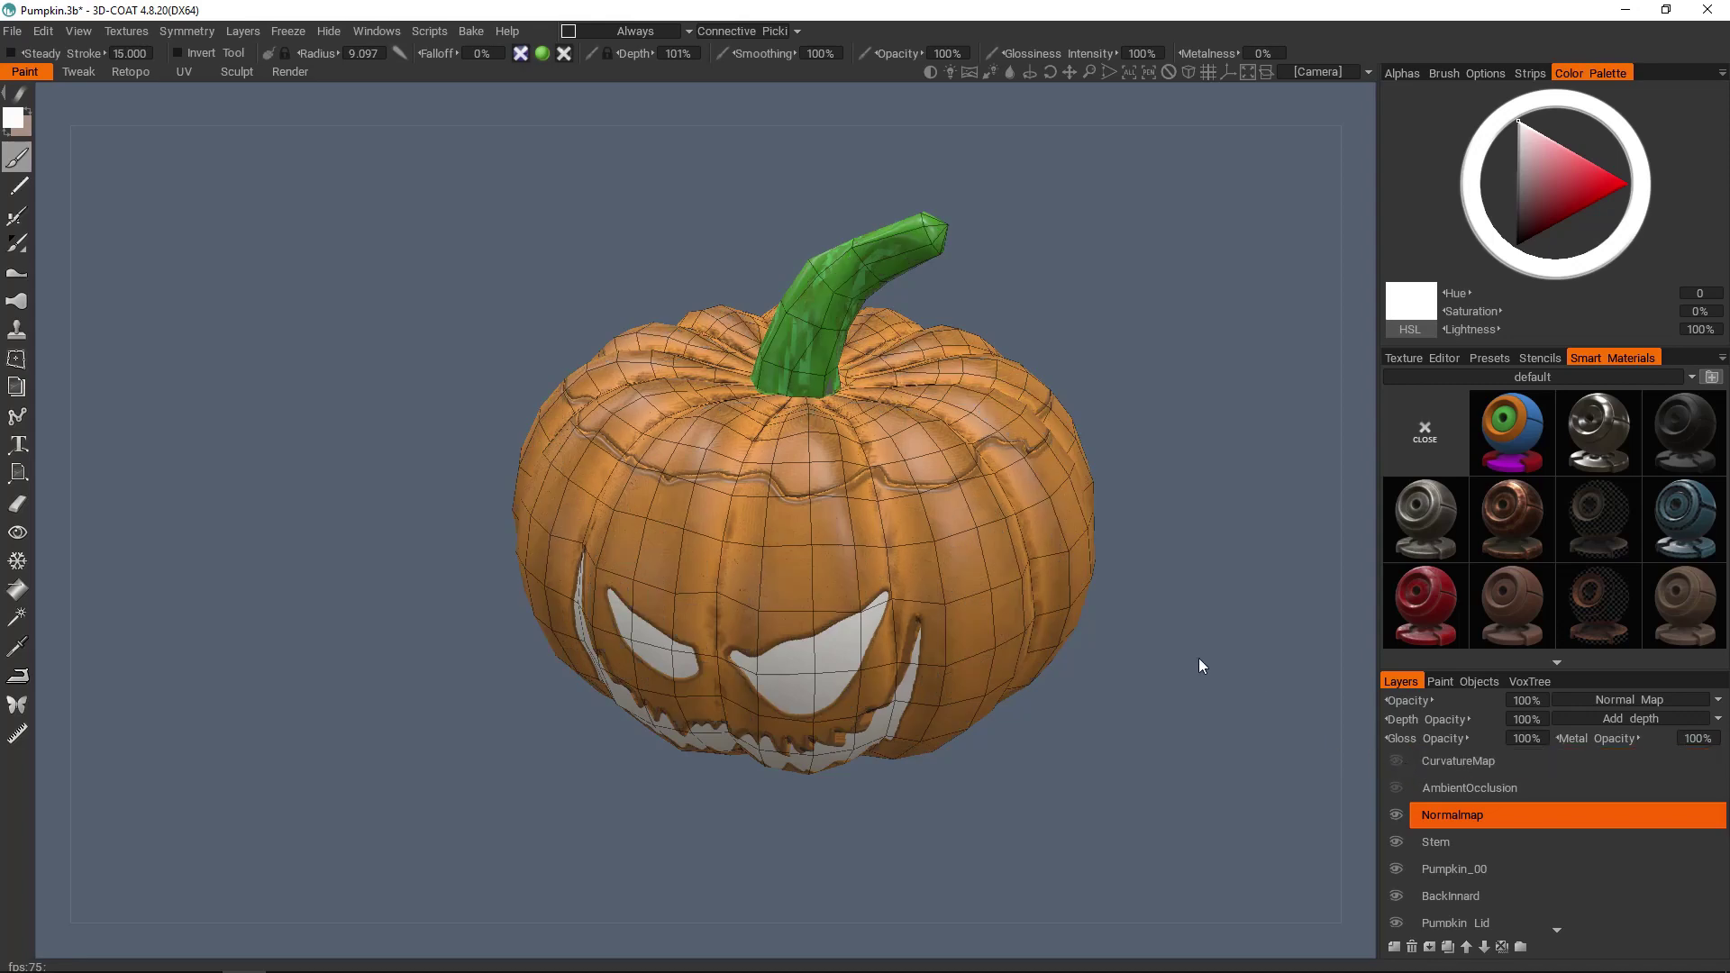
alt+drag(924, 505, 819, 512)
alt+middle_drag(820, 511, 602, 540)
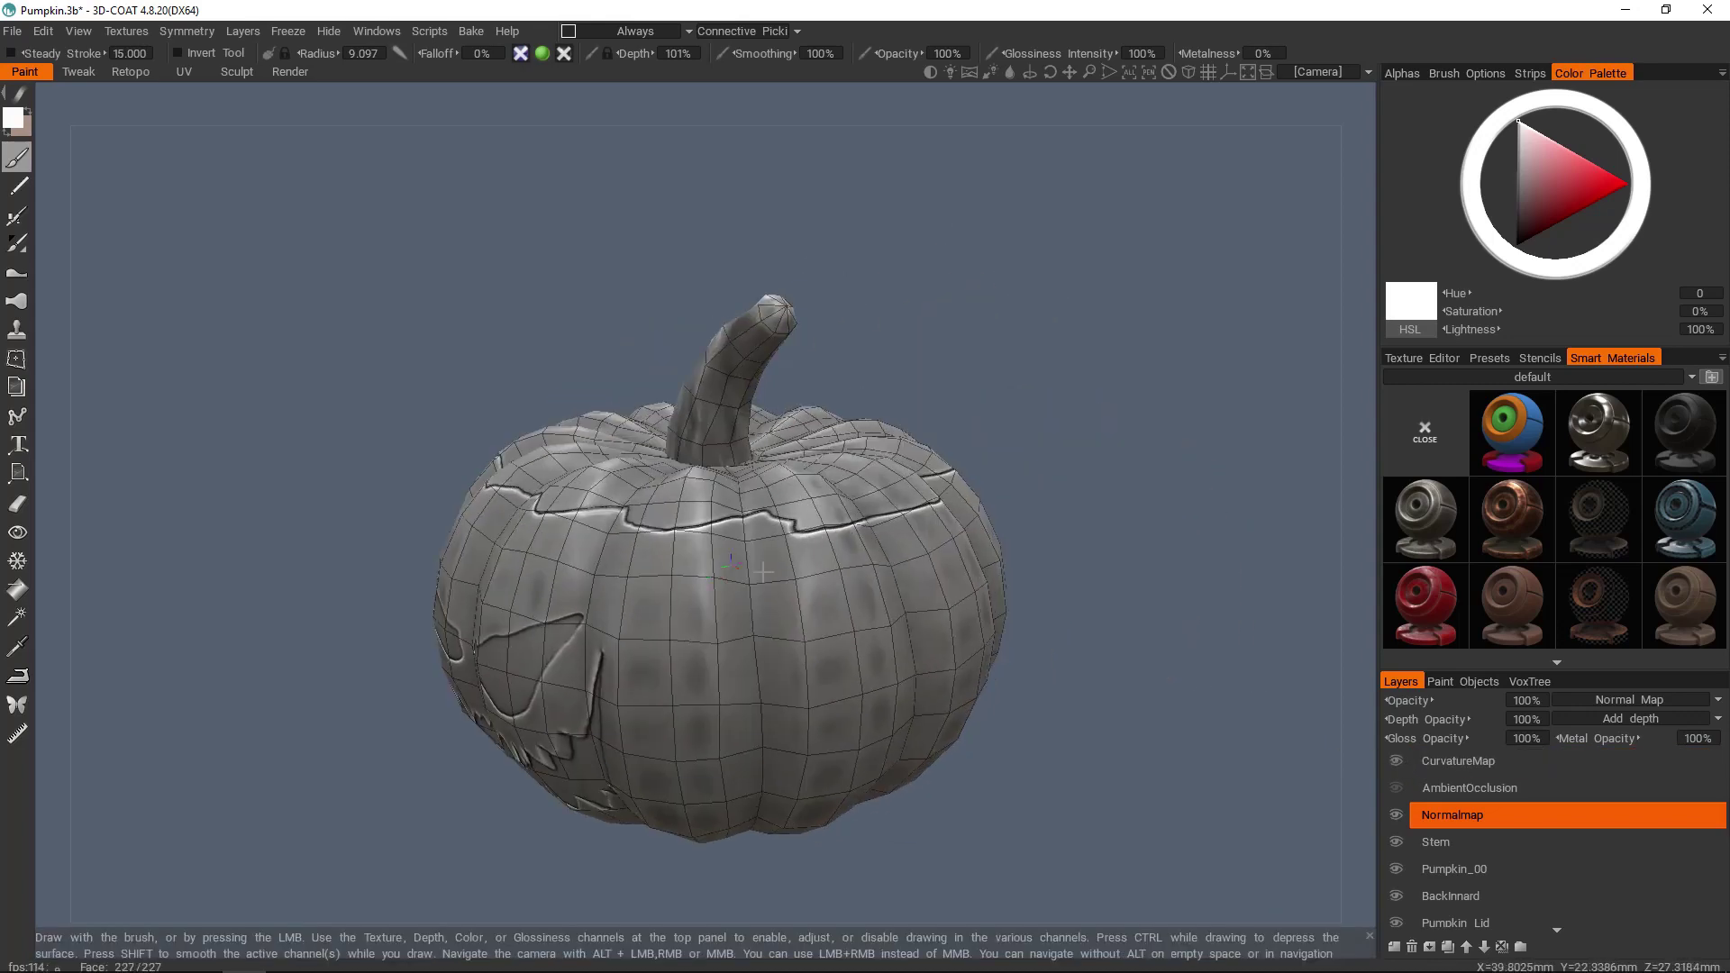
alt+right_drag(602, 541, 833, 608)
alt+drag(833, 608, 777, 616)
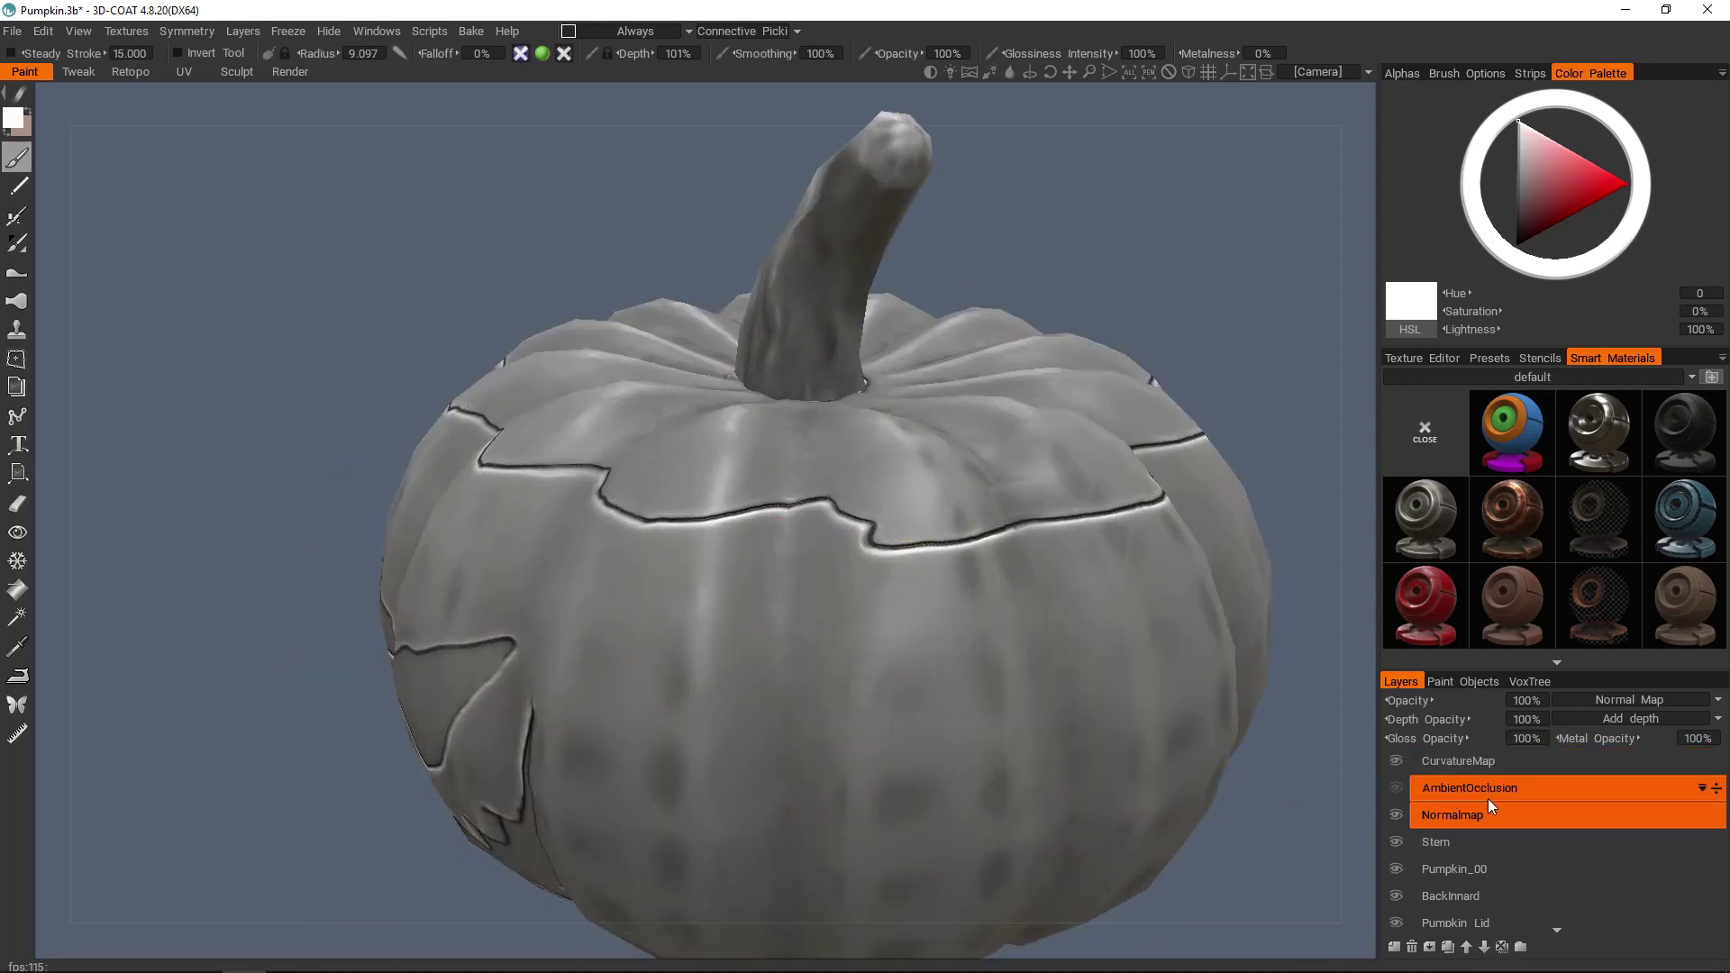
- Switch to the Sculpt room, examine the high-poly pumpkin and toggle the Root volumes' visibility
click(1532, 681)
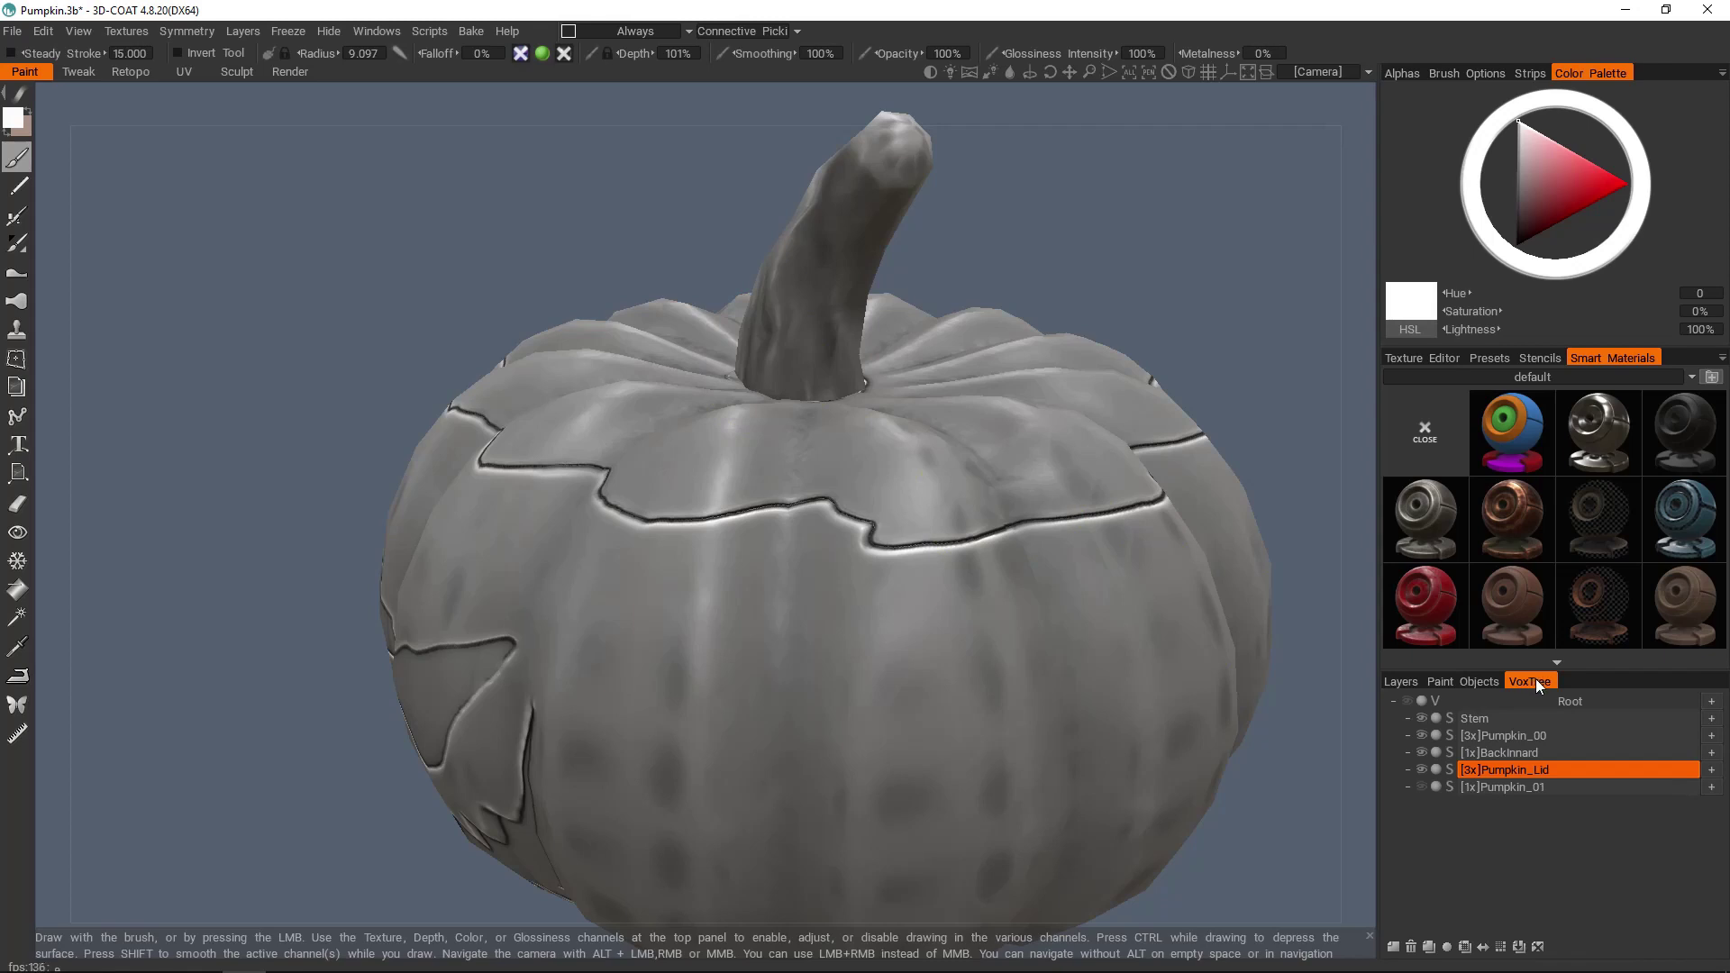
click(237, 73)
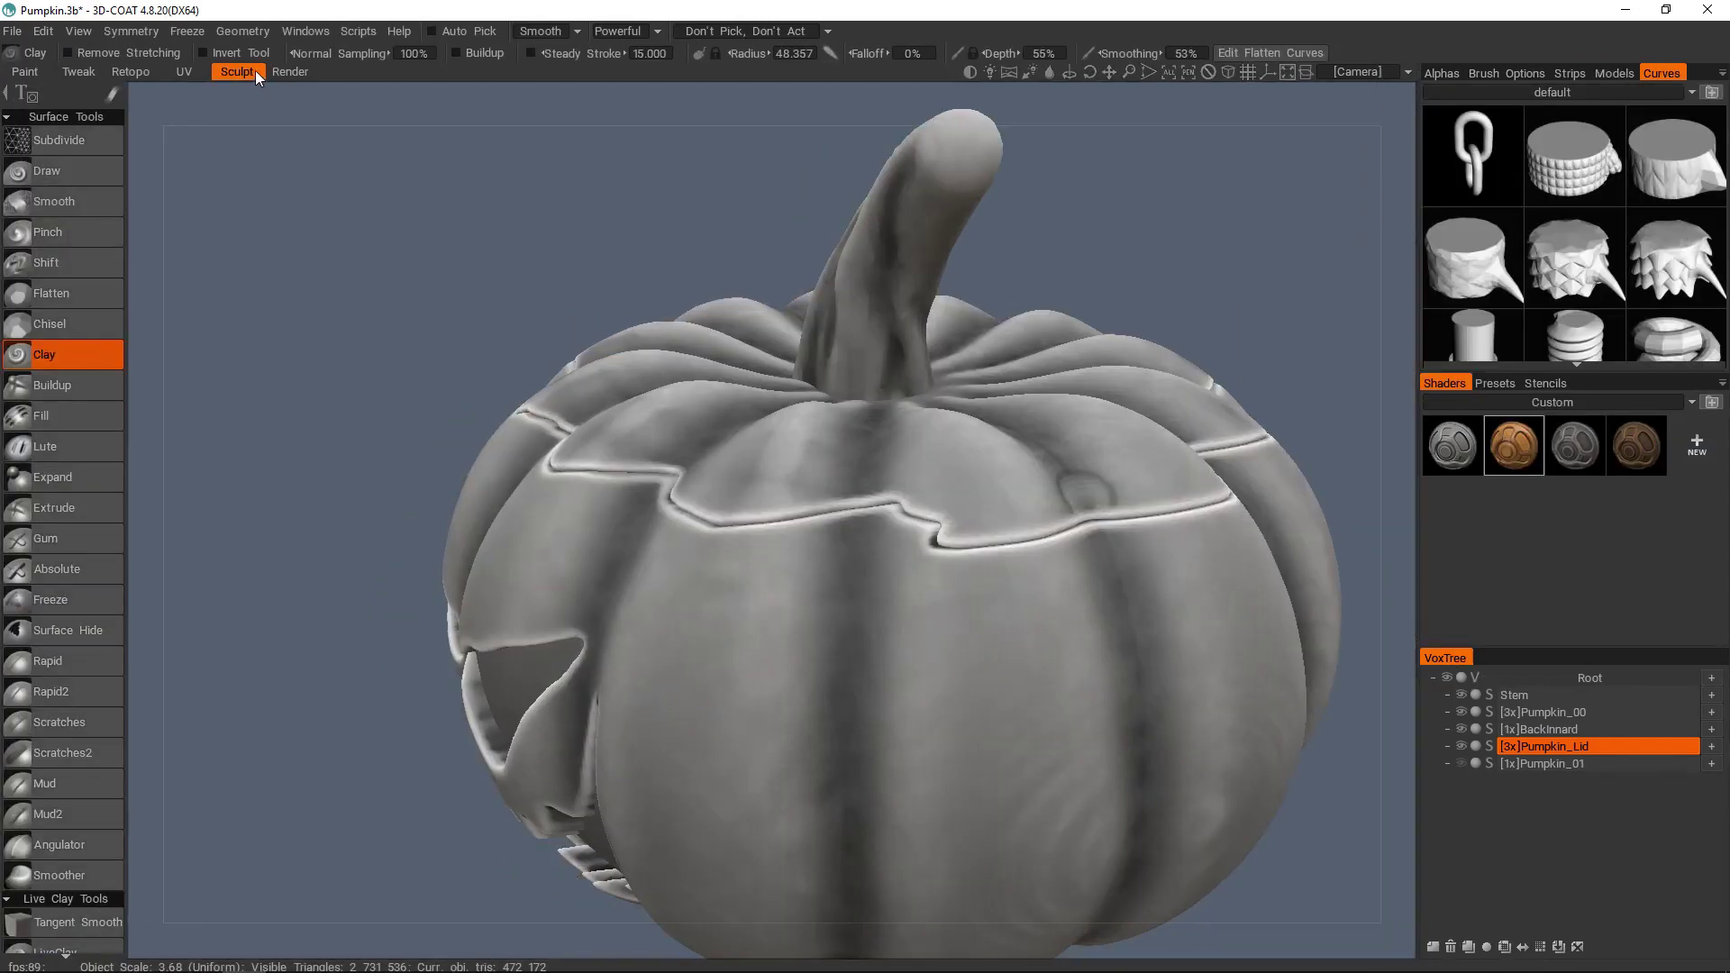
scroll(1041, 602, down, 5)
drag(1042, 602, 1180, 629)
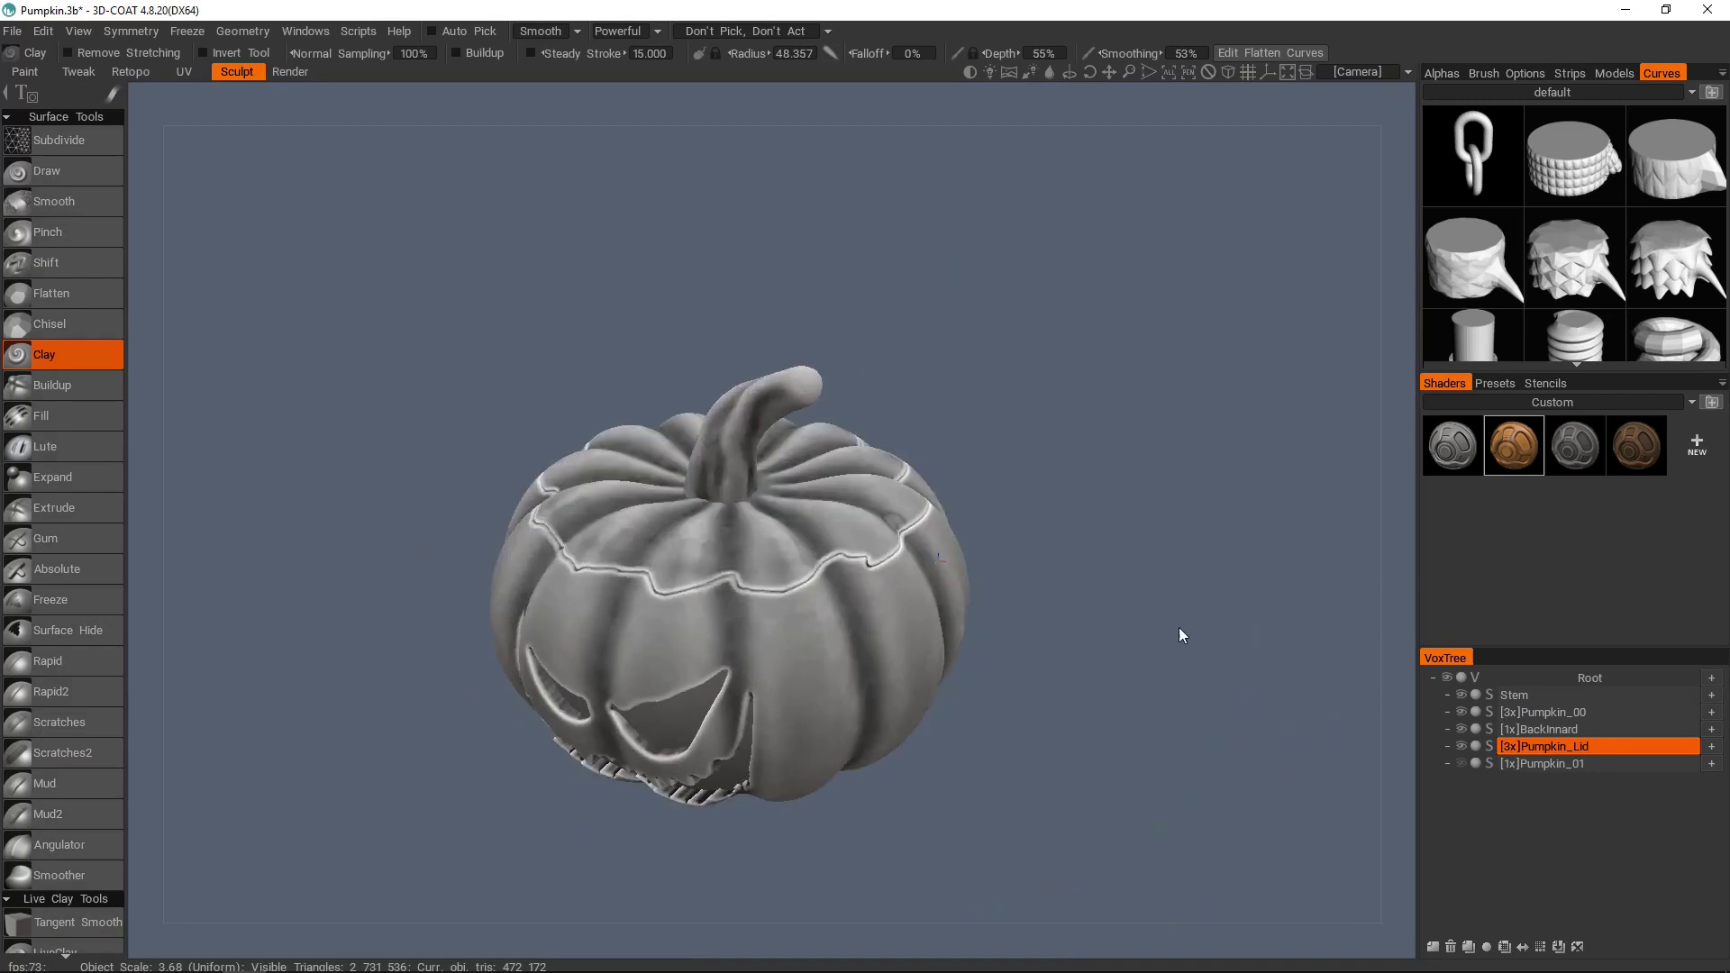
click(1447, 677)
- Switch to the Retopo room and hide the sculpt volumes to examine the retopo mesh alone
click(133, 73)
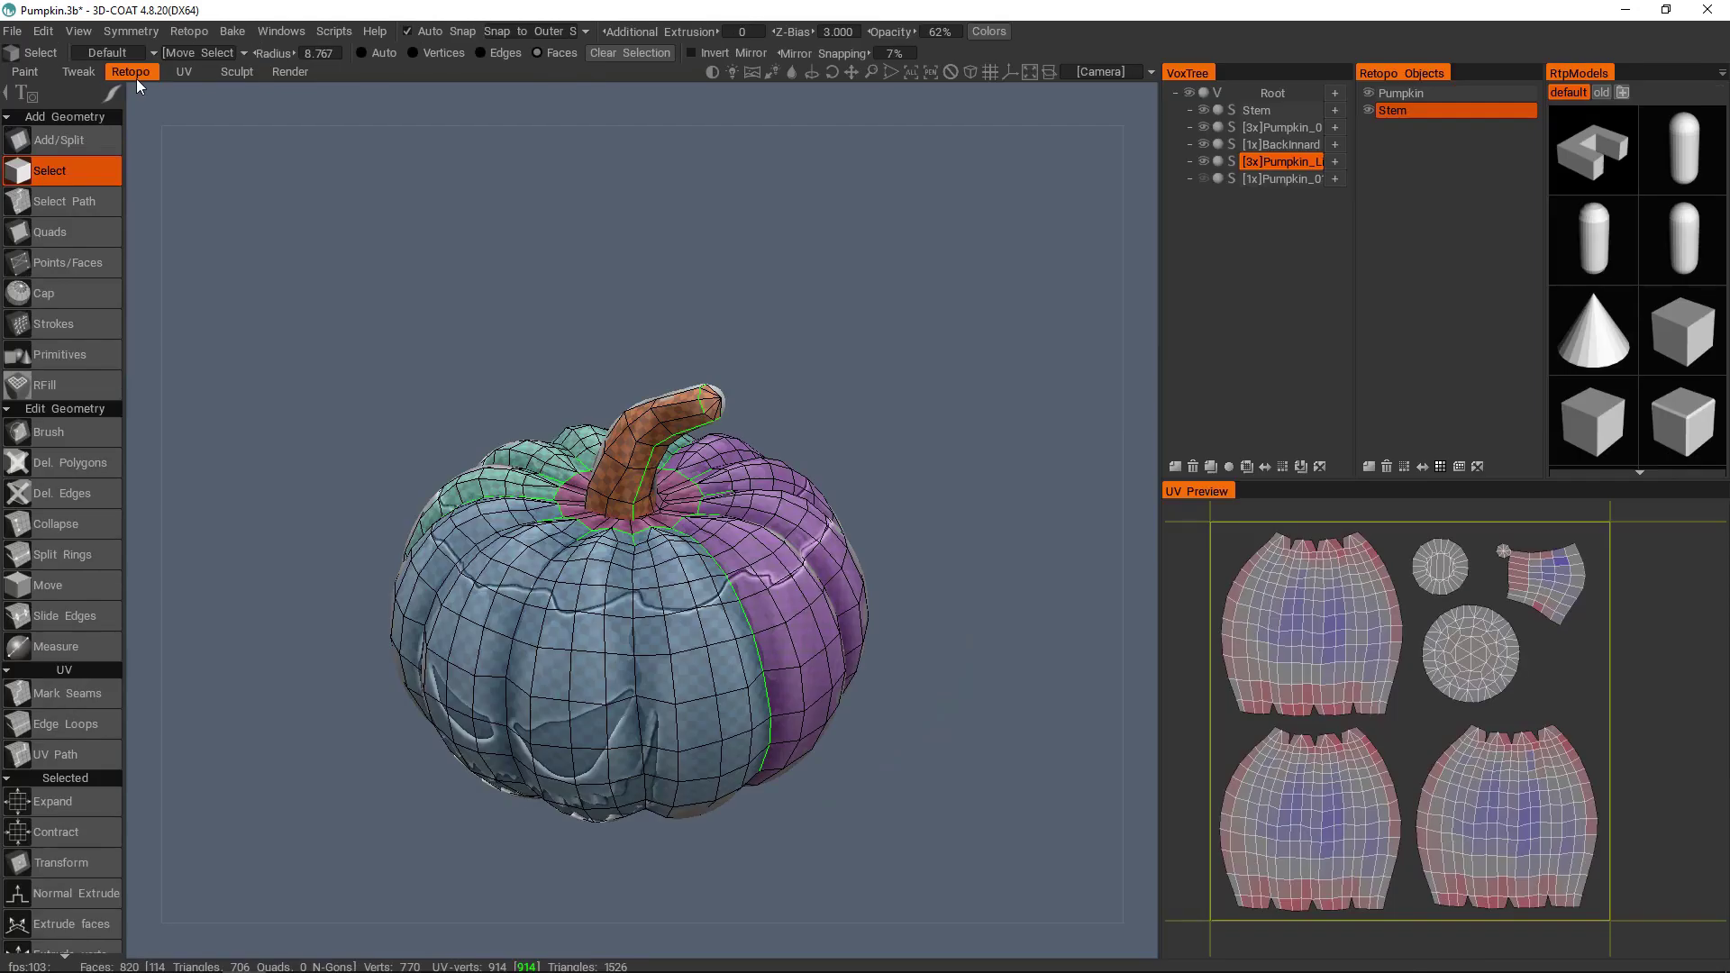
middle_drag(727, 412, 781, 374)
scroll(781, 374, up, 3)
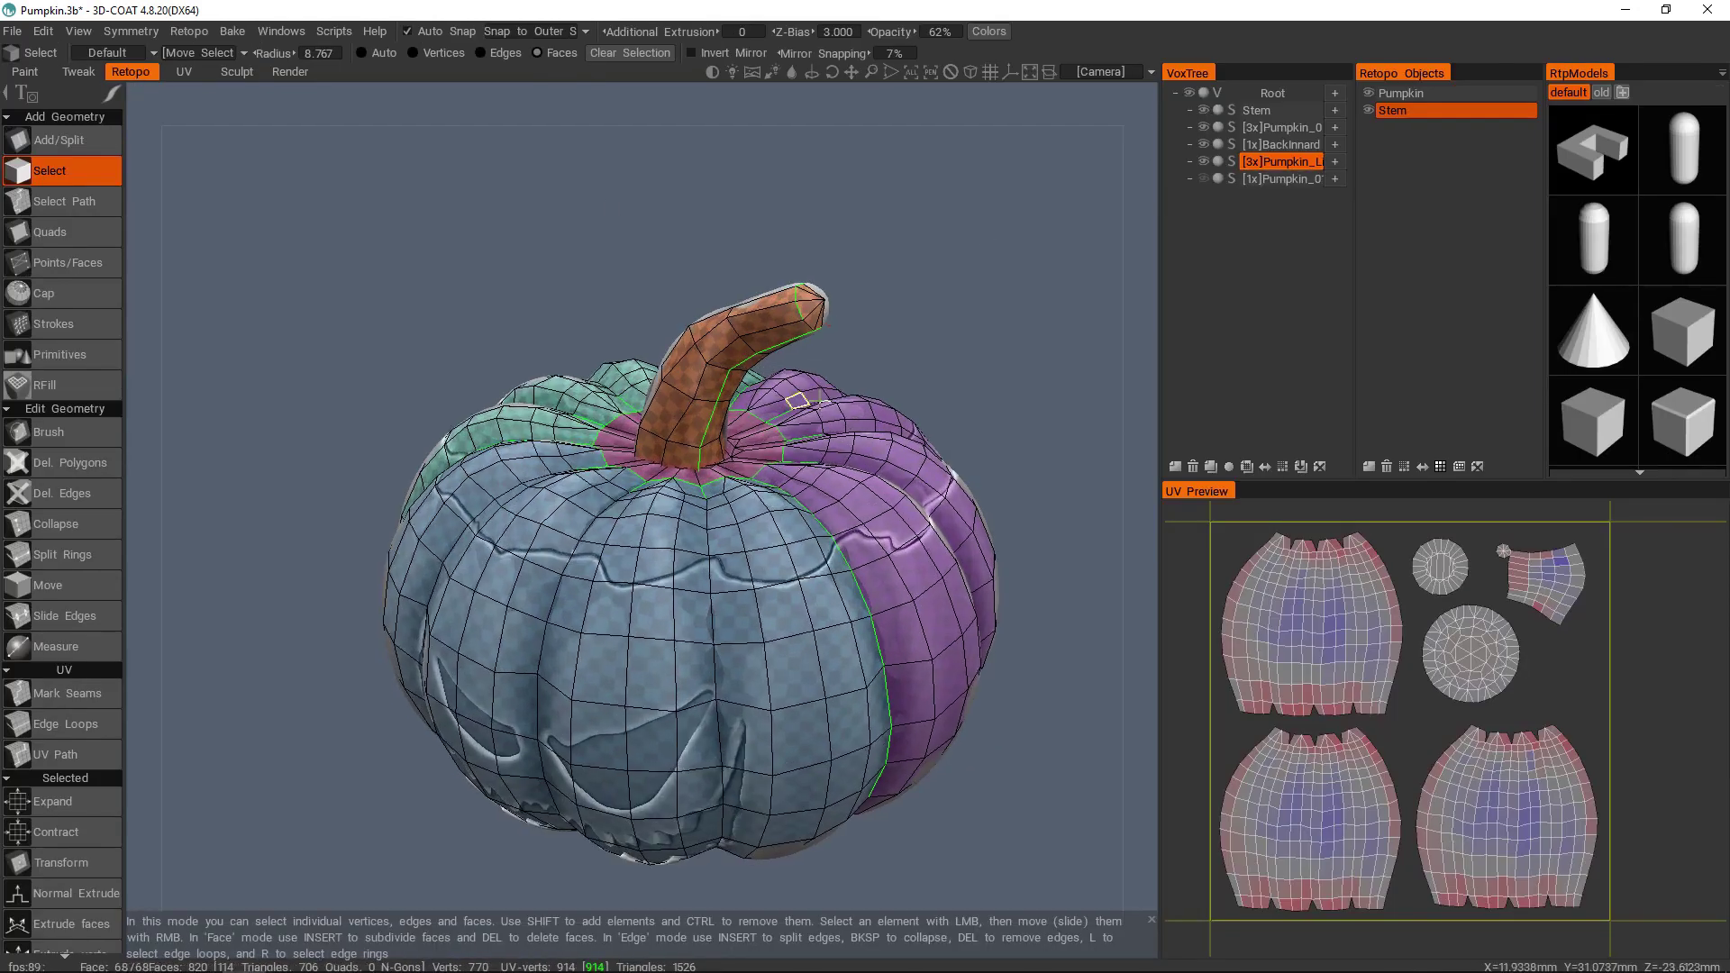
click(1190, 95)
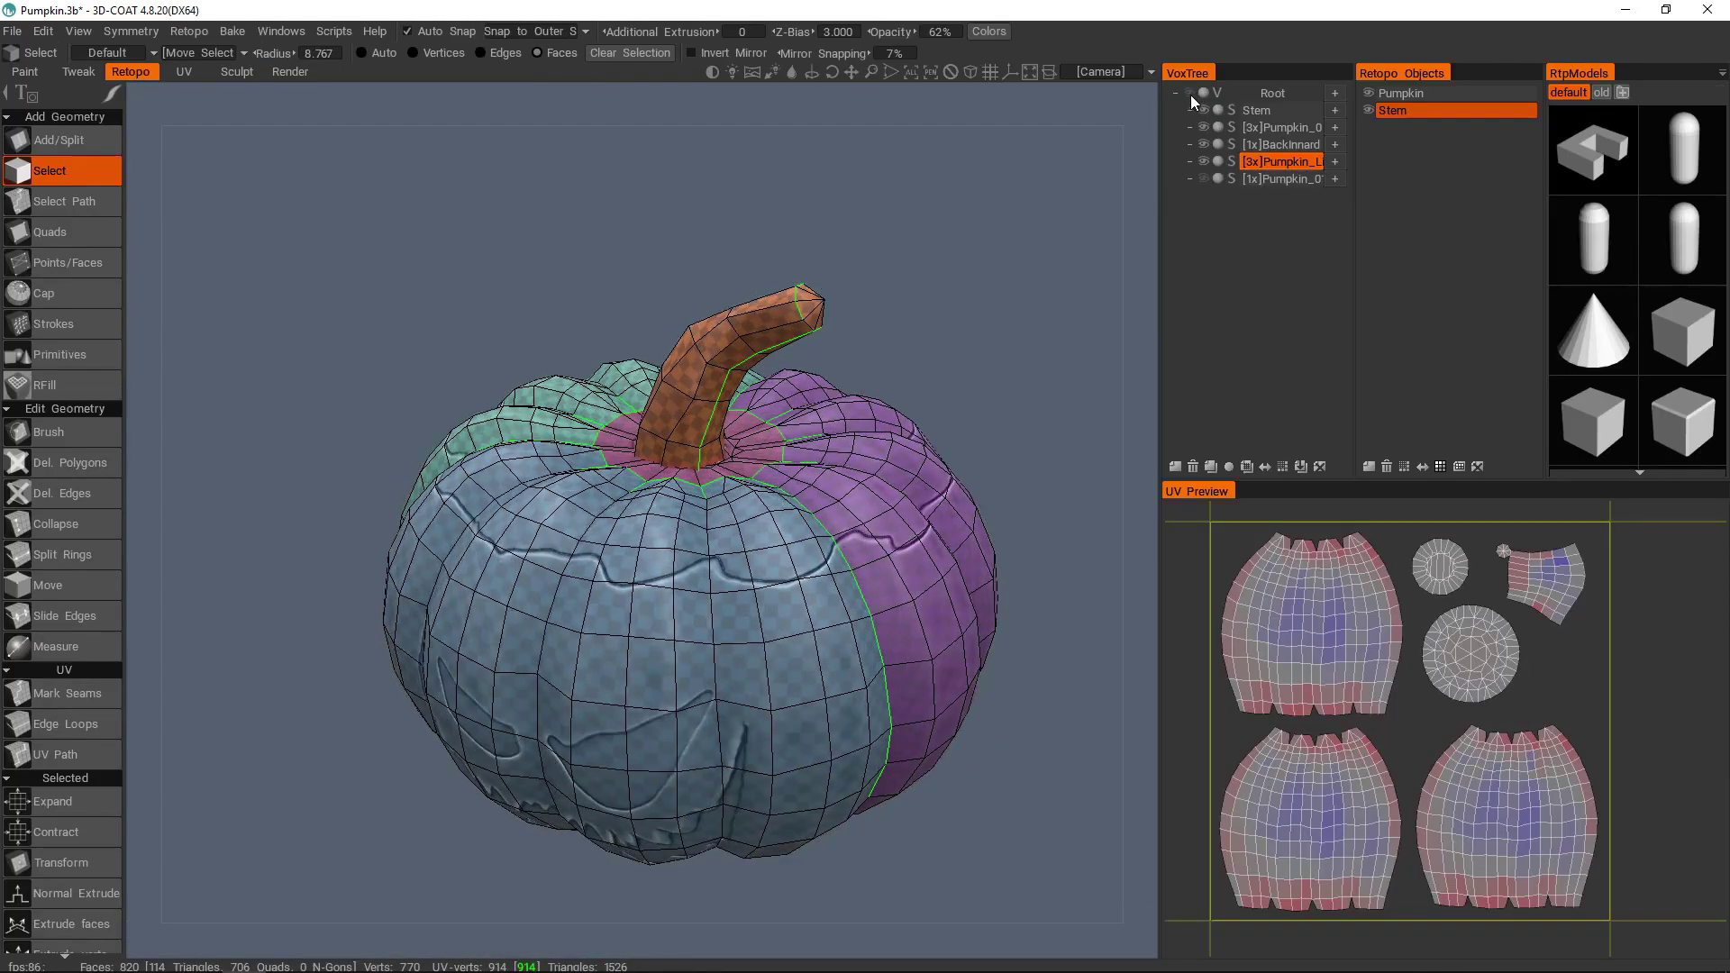
middle_drag(1003, 311, 974, 312)
- Return to the Paint room, toggle the Root volumes' visibility and examine the overlap between sculpt and baked mesh
click(27, 72)
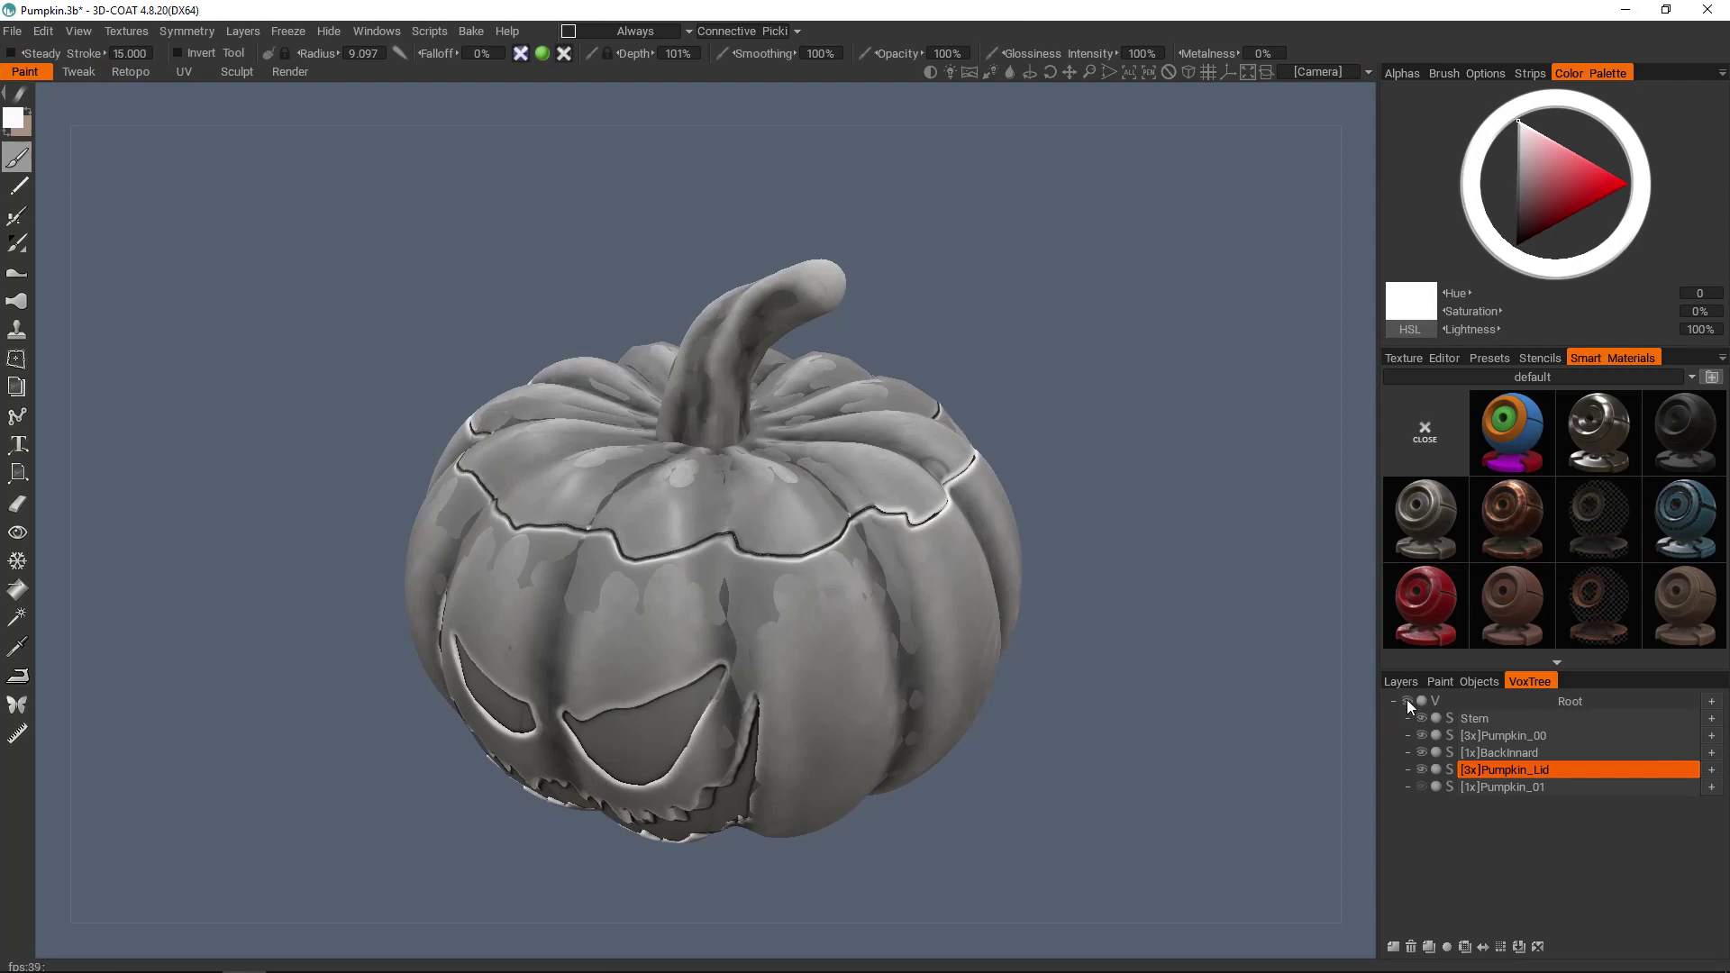
click(1407, 701)
alt+drag(890, 589, 901, 541)
alt+right_drag(900, 540, 854, 636)
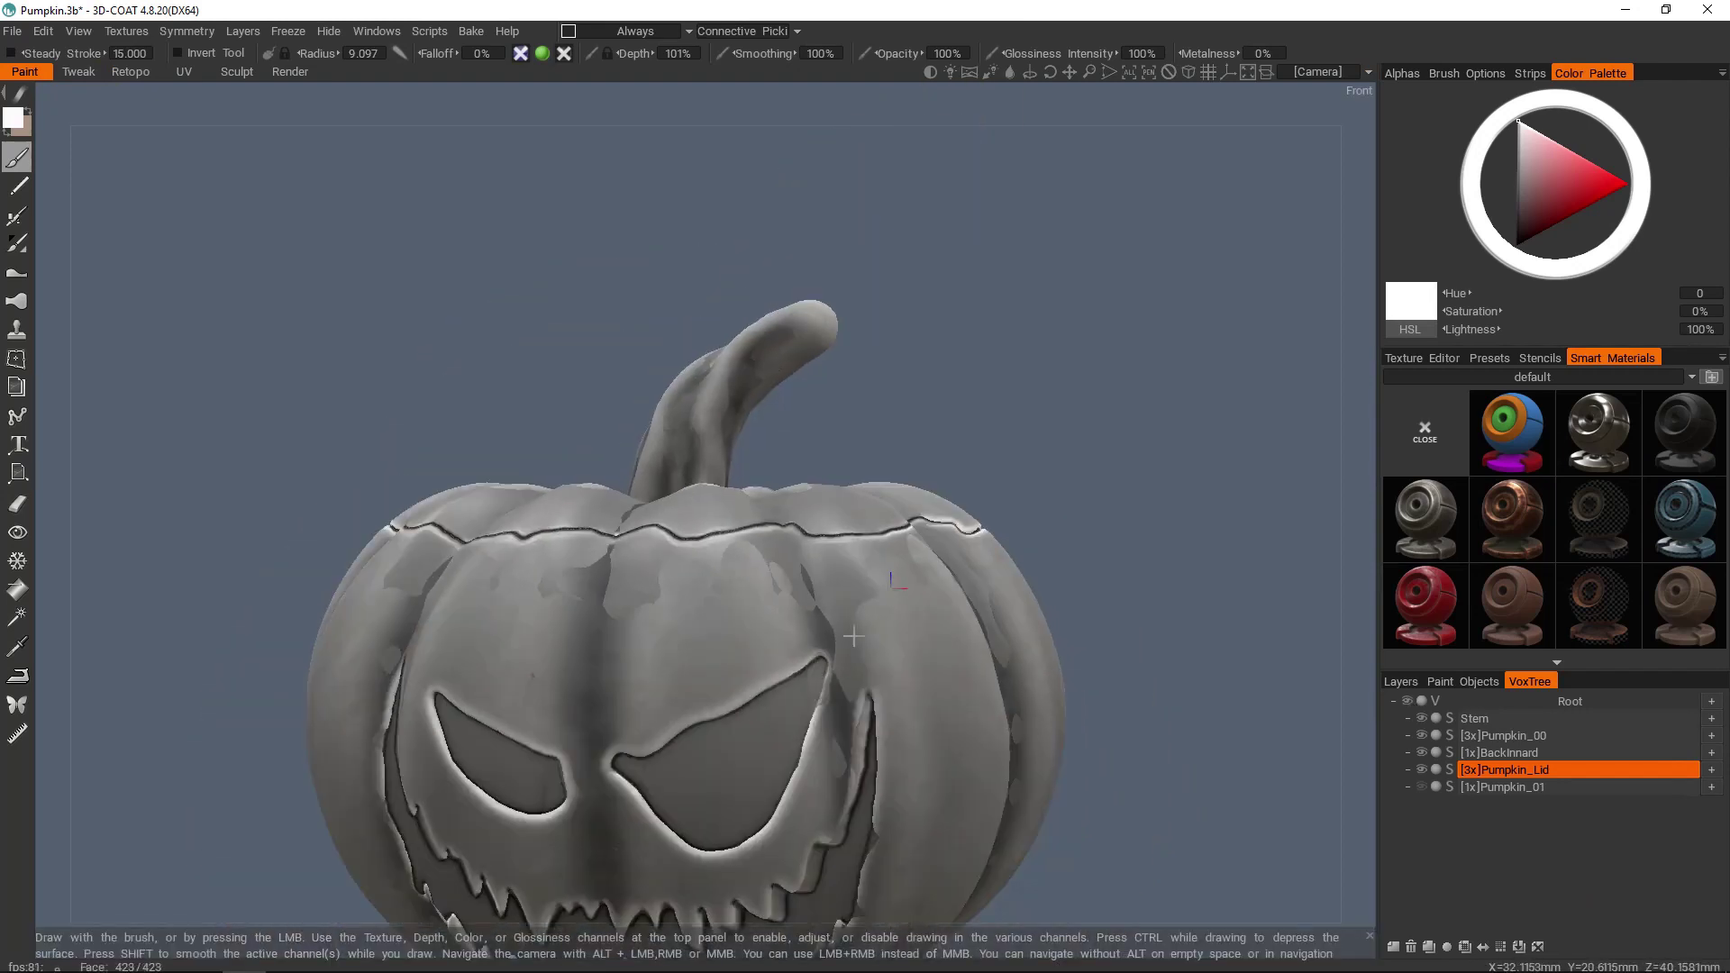
alt+drag(854, 636, 792, 703)
alt+right_drag(793, 703, 765, 630)
alt+drag(766, 630, 752, 648)
alt+right_drag(752, 649, 774, 675)
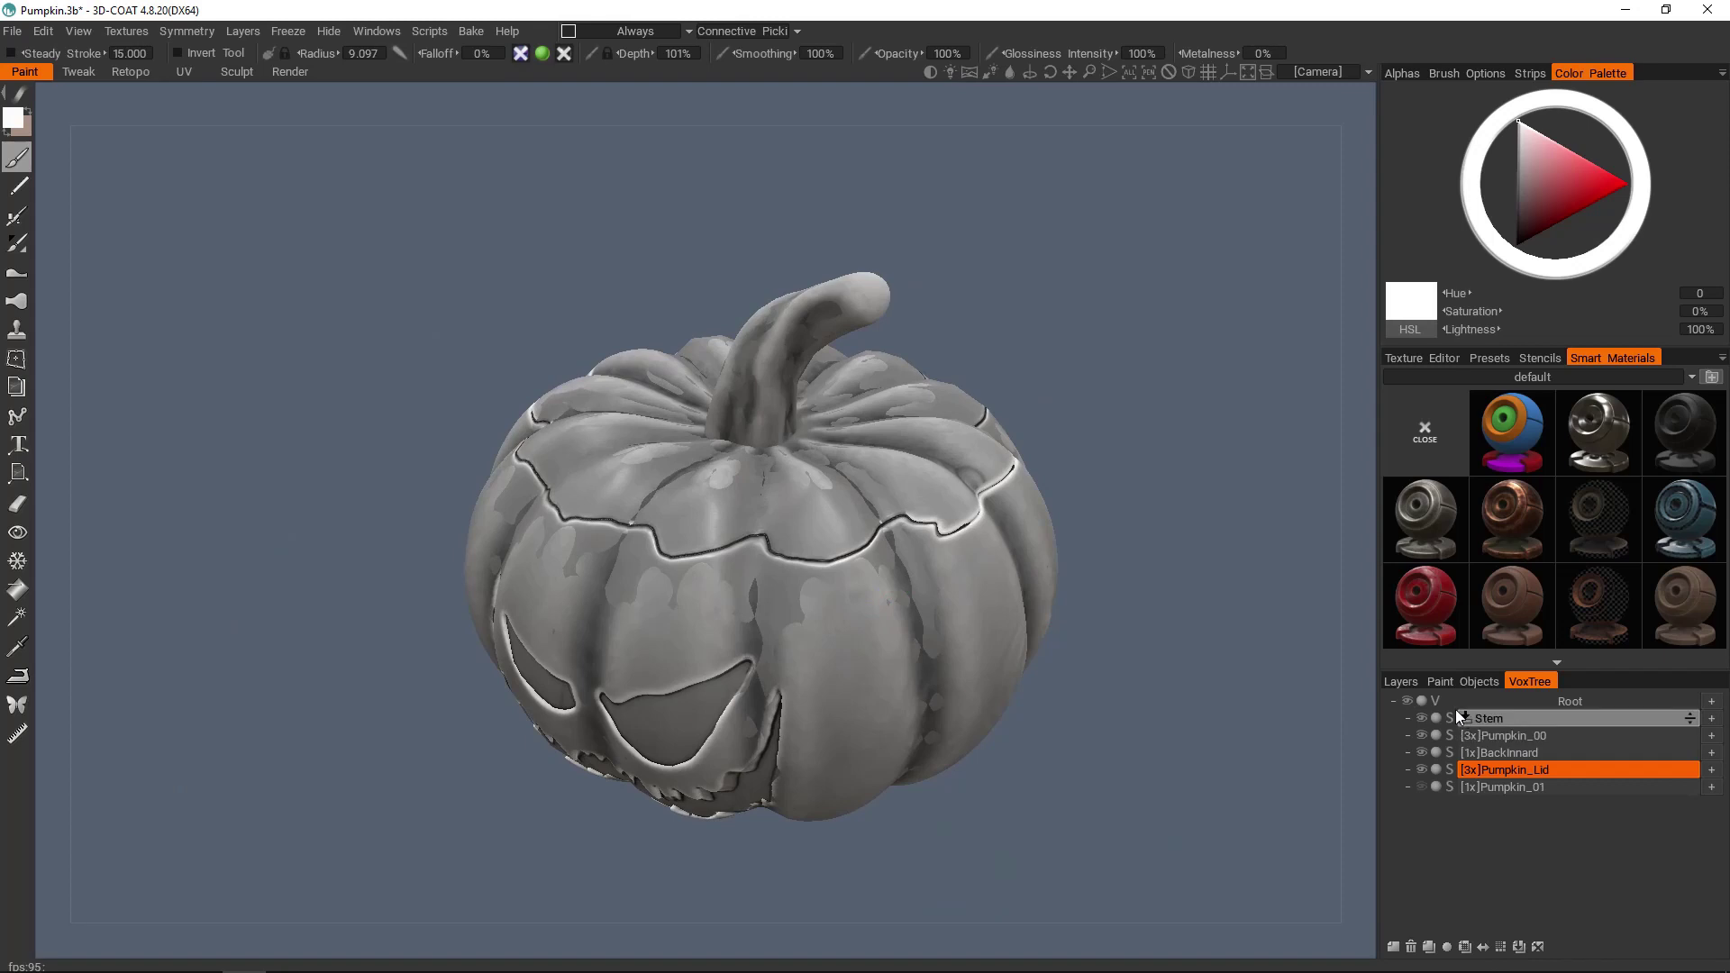
- Hide the sculpt volumes through the Root and examine the baked curvature on the low-poly pumpkin's side
click(1471, 681)
click(1525, 681)
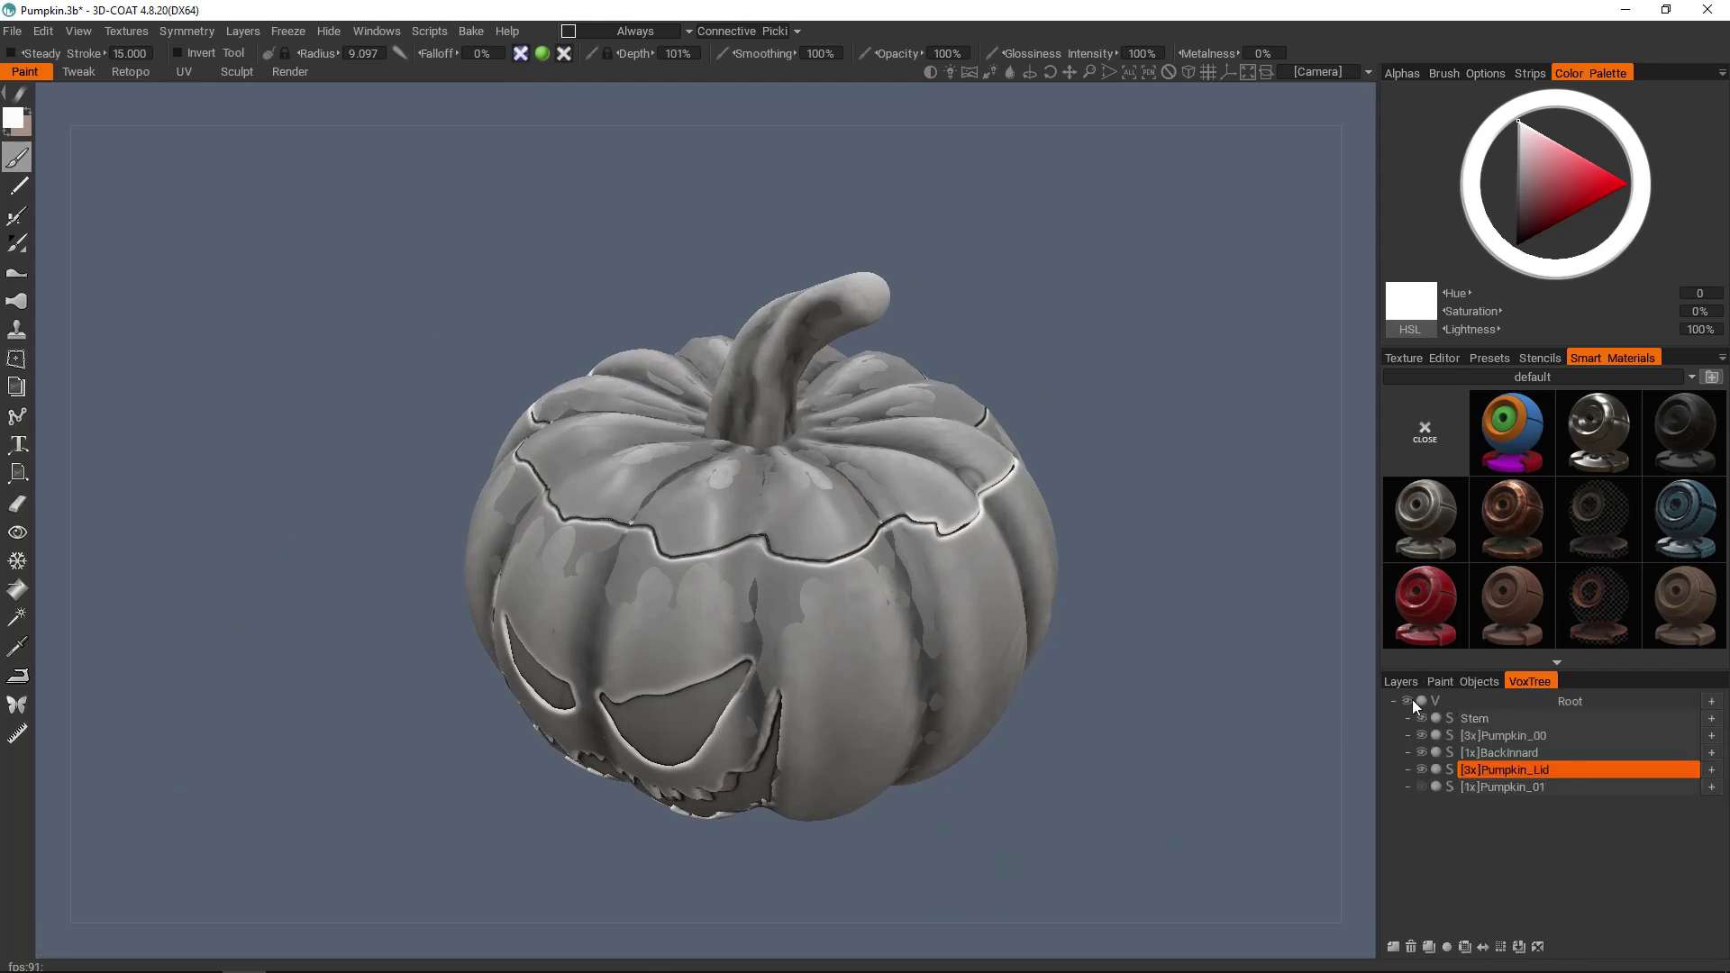
click(1410, 702)
alt+right_drag(873, 595, 892, 675)
alt+drag(892, 676, 811, 657)
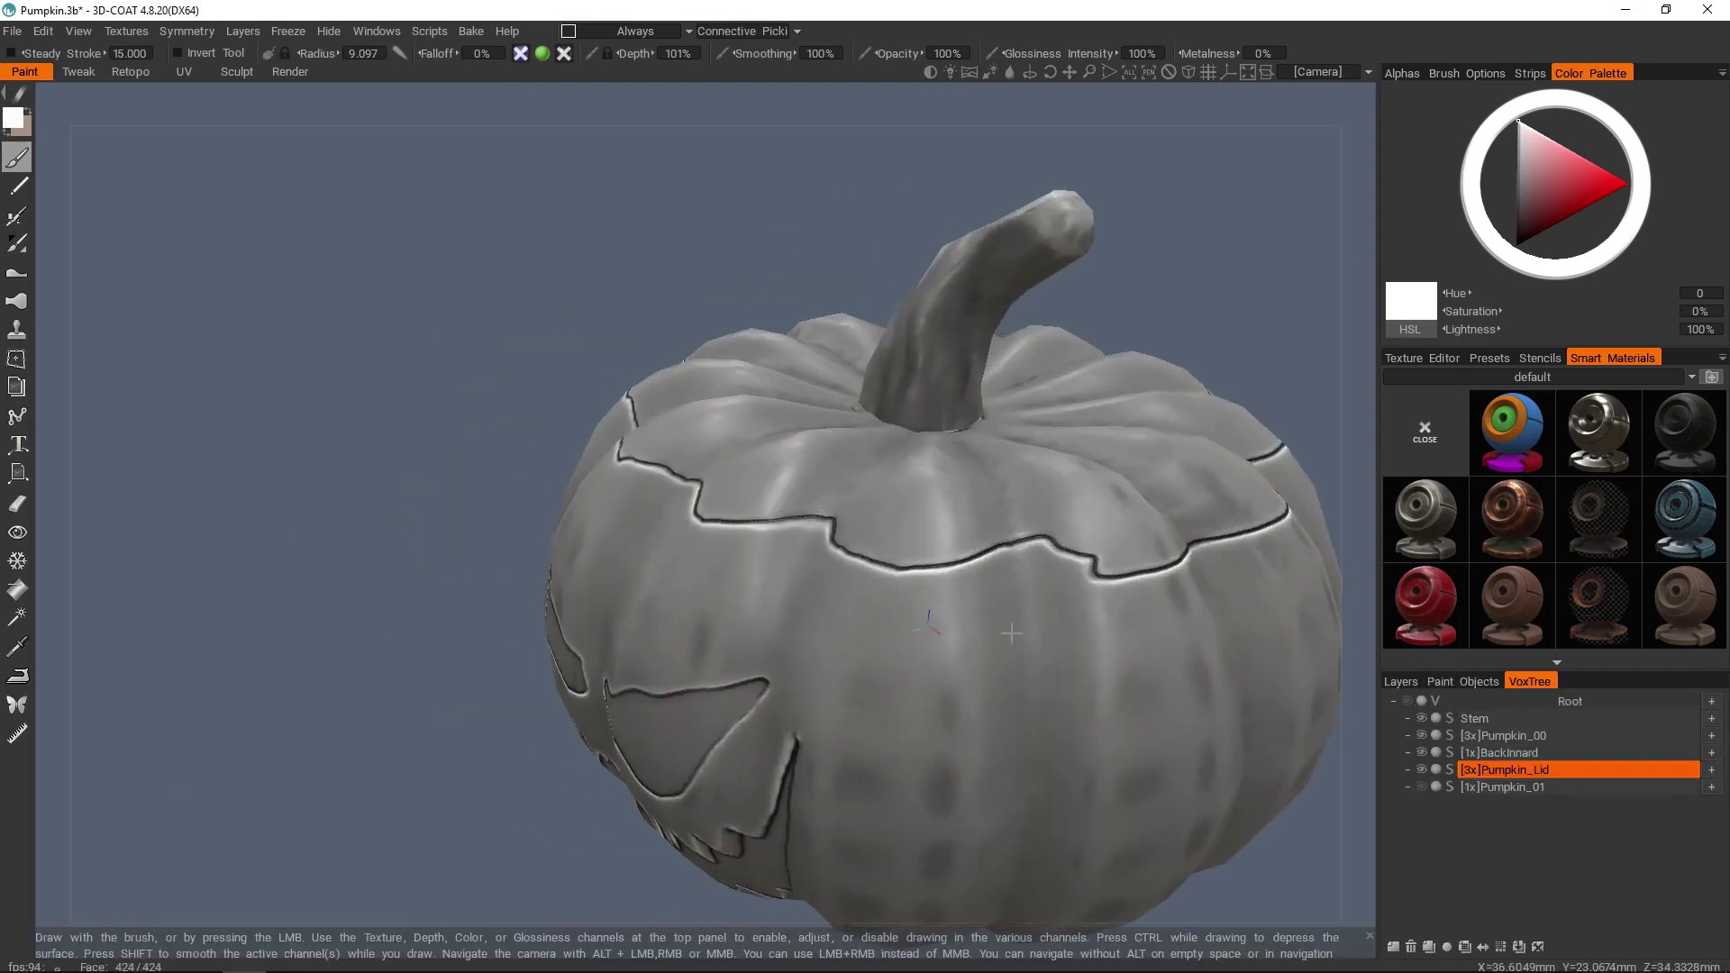
- Delete the CurvatureMap and AmbientOcclusion layers from the low-poly pumpkin's paint layers
right_drag(872, 617, 1127, 649)
click(1402, 681)
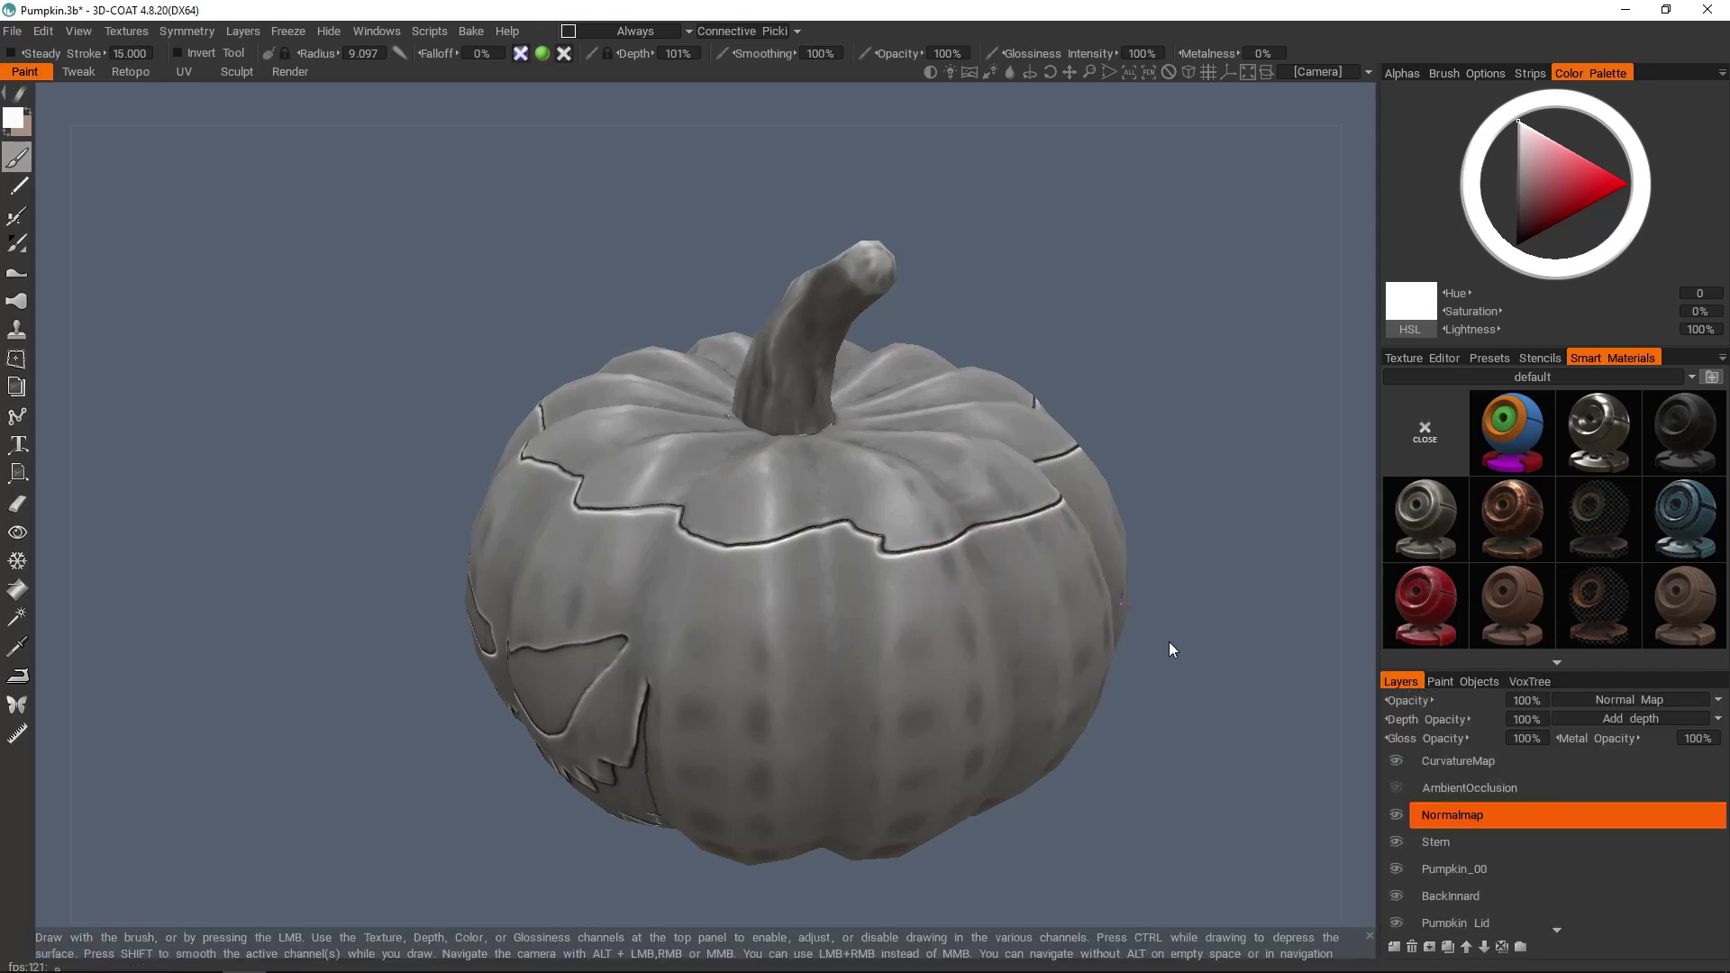
click(1465, 776)
ctrl+click(1458, 760)
ctrl+click(1458, 763)
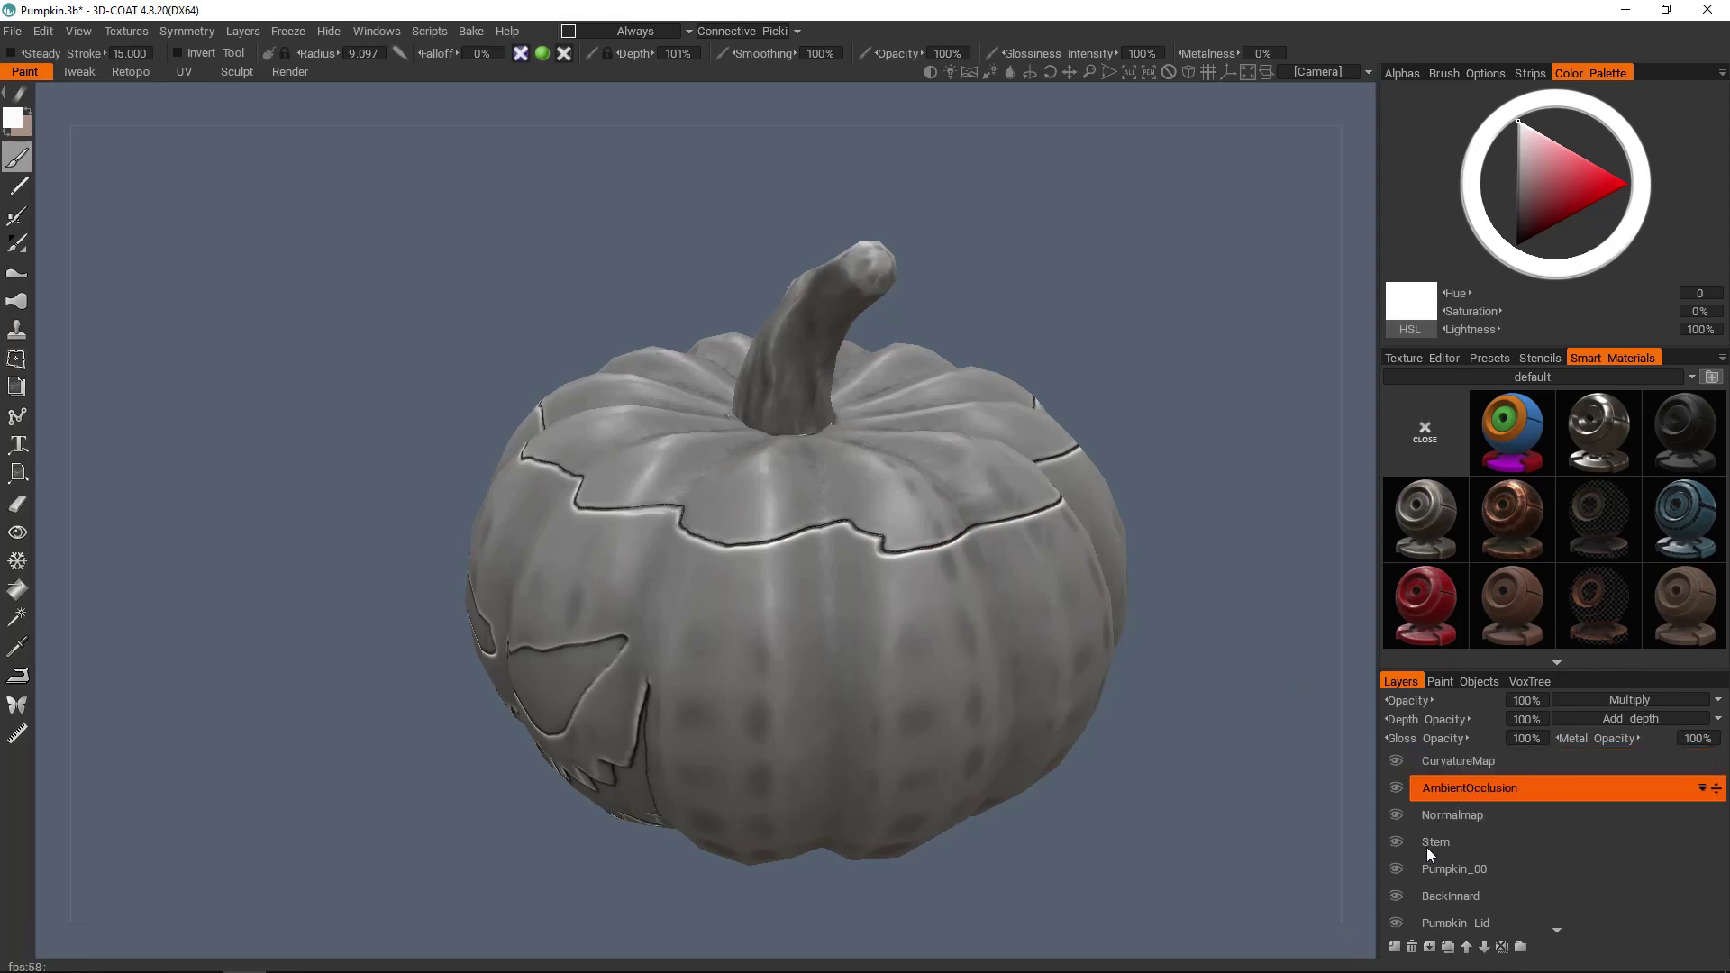
ctrl+click(1458, 762)
click(1412, 947)
- Calculate a new ambient occlusion layer and a new curvature layer for the pumpkin mesh
click(126, 30)
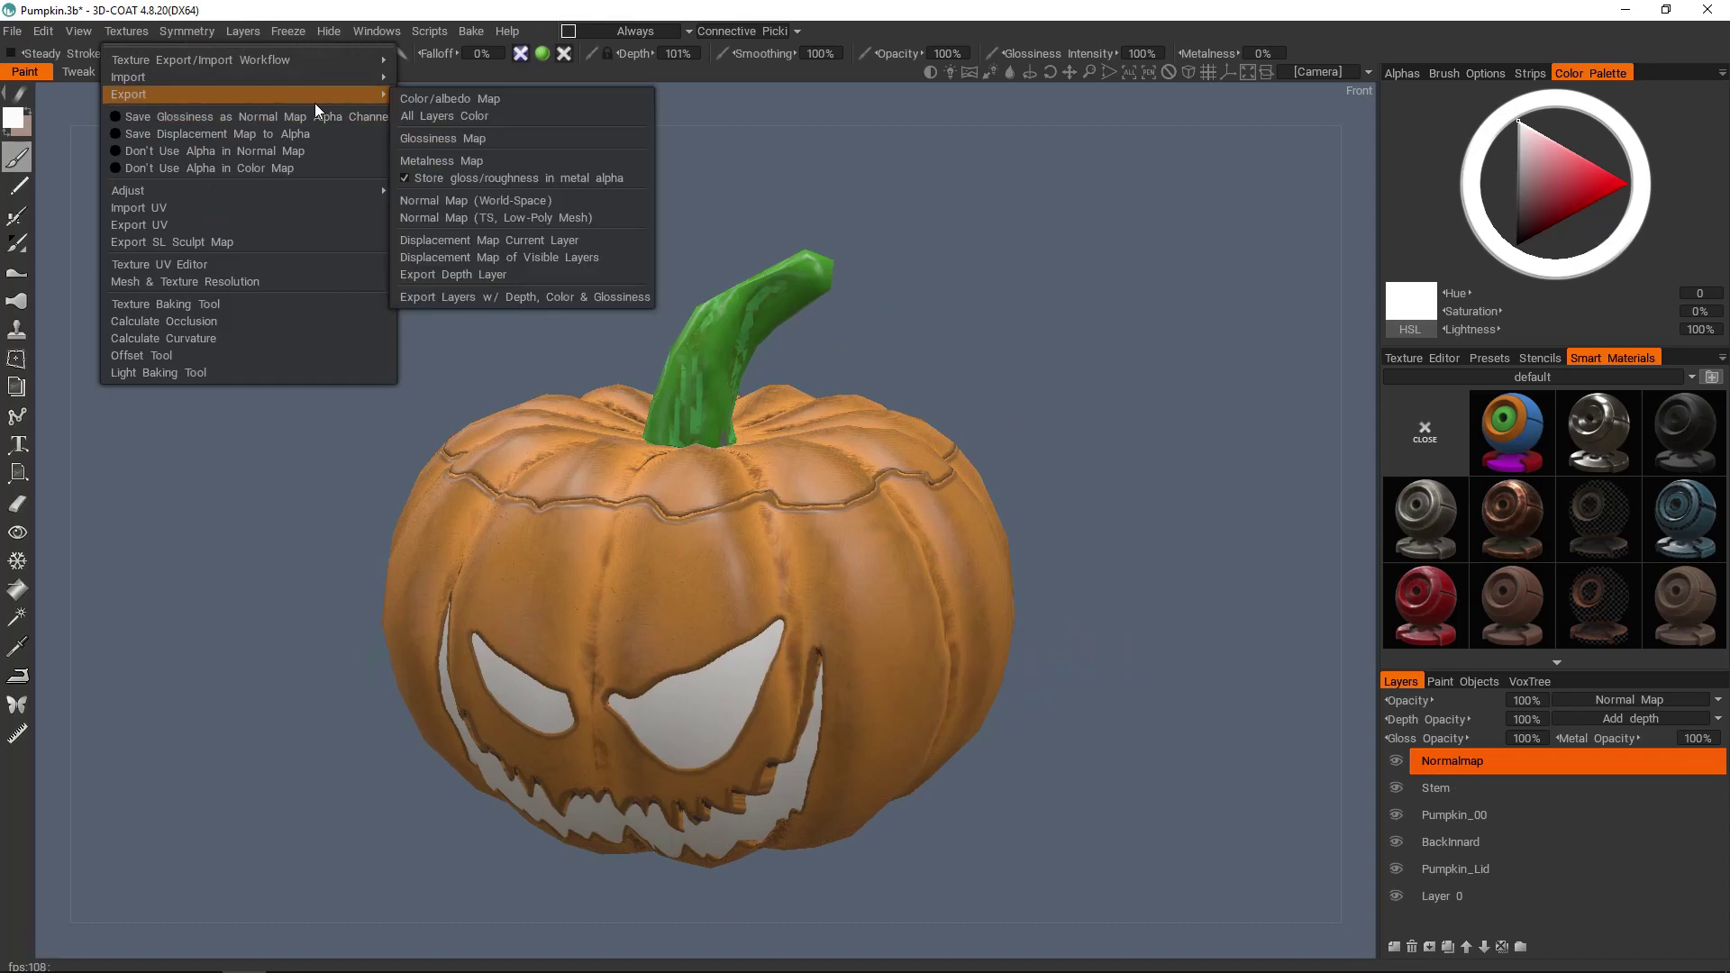
click(203, 321)
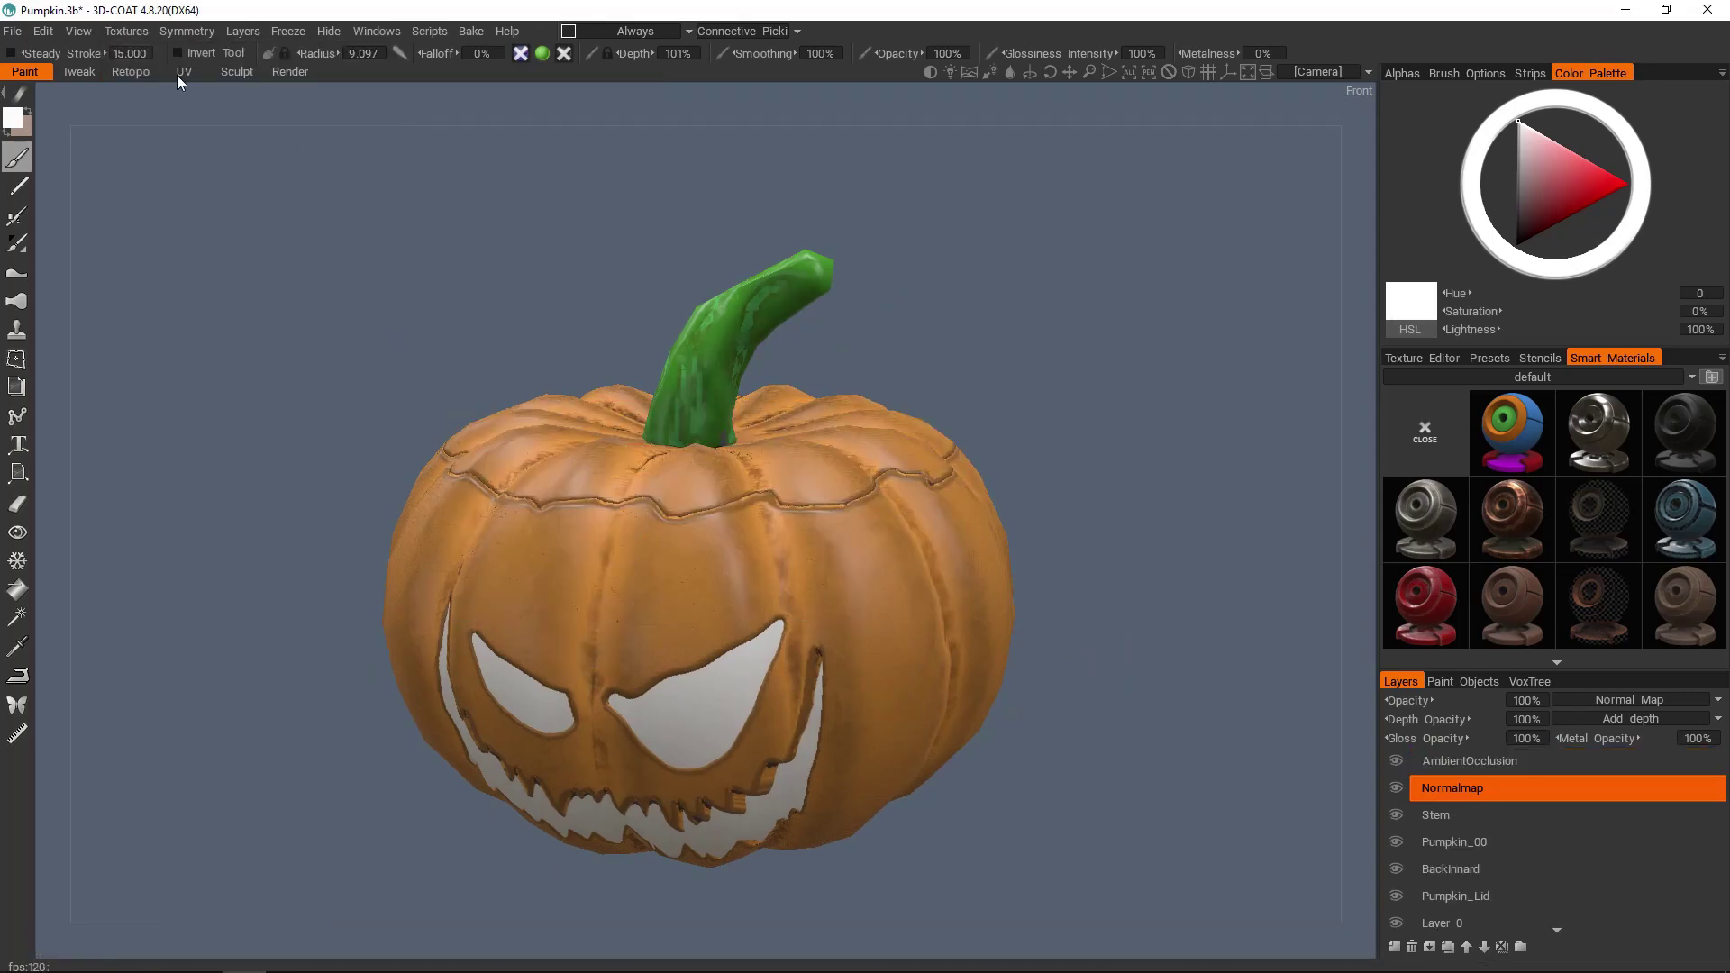
click(126, 31)
click(203, 339)
click(596, 645)
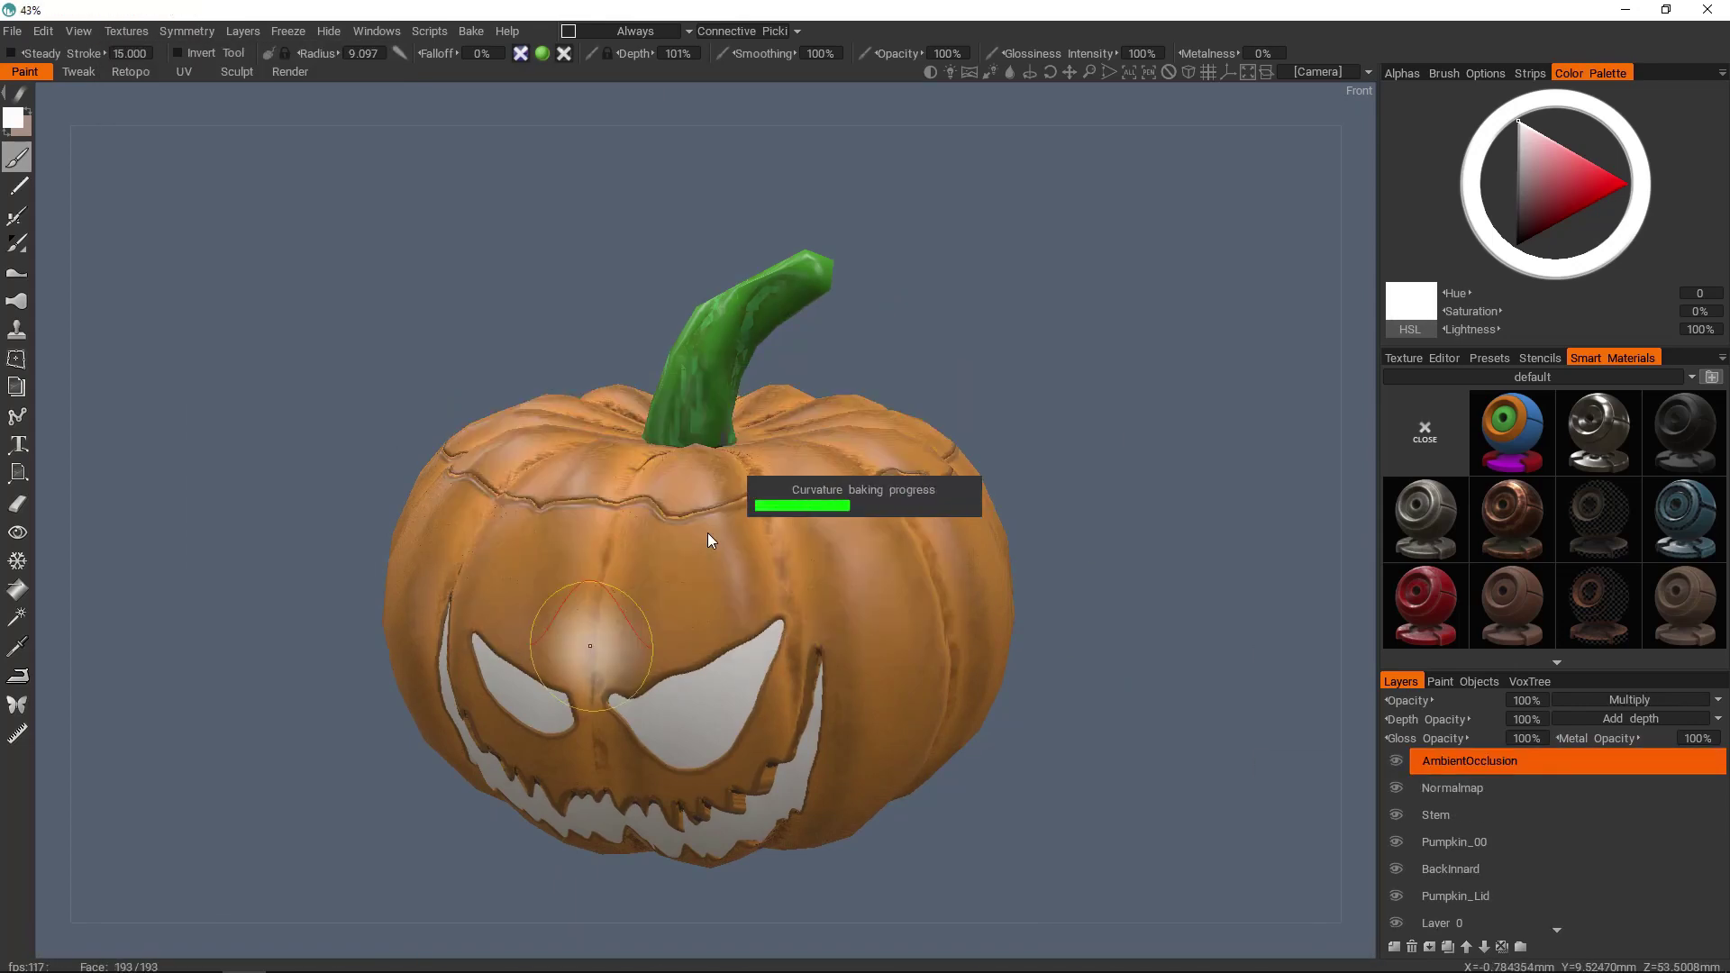
- Show the recalculated CurvatureMap layer and examine it on the pumpkin's lid, stem, side and carved face
click(1396, 764)
alt+drag(910, 505, 768, 608)
alt+middle_drag(767, 608, 982, 603)
alt+right_drag(771, 527, 901, 527)
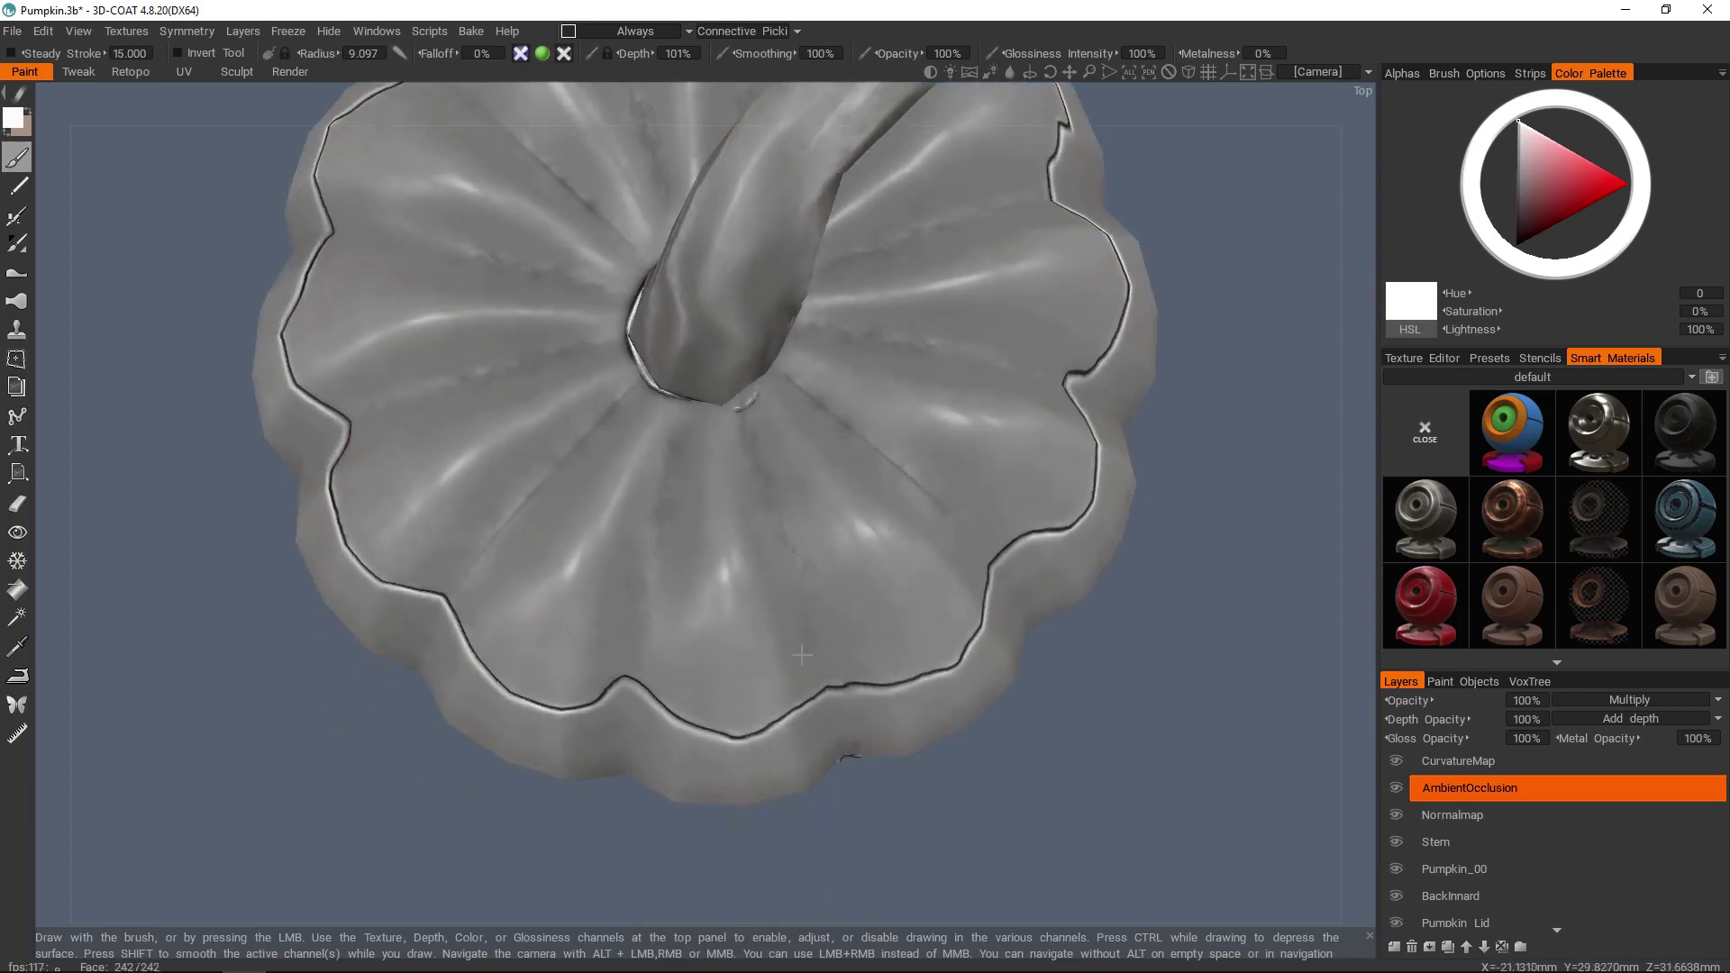
alt+drag(802, 685, 792, 543)
alt+right_drag(792, 542, 776, 586)
alt+drag(776, 585, 908, 579)
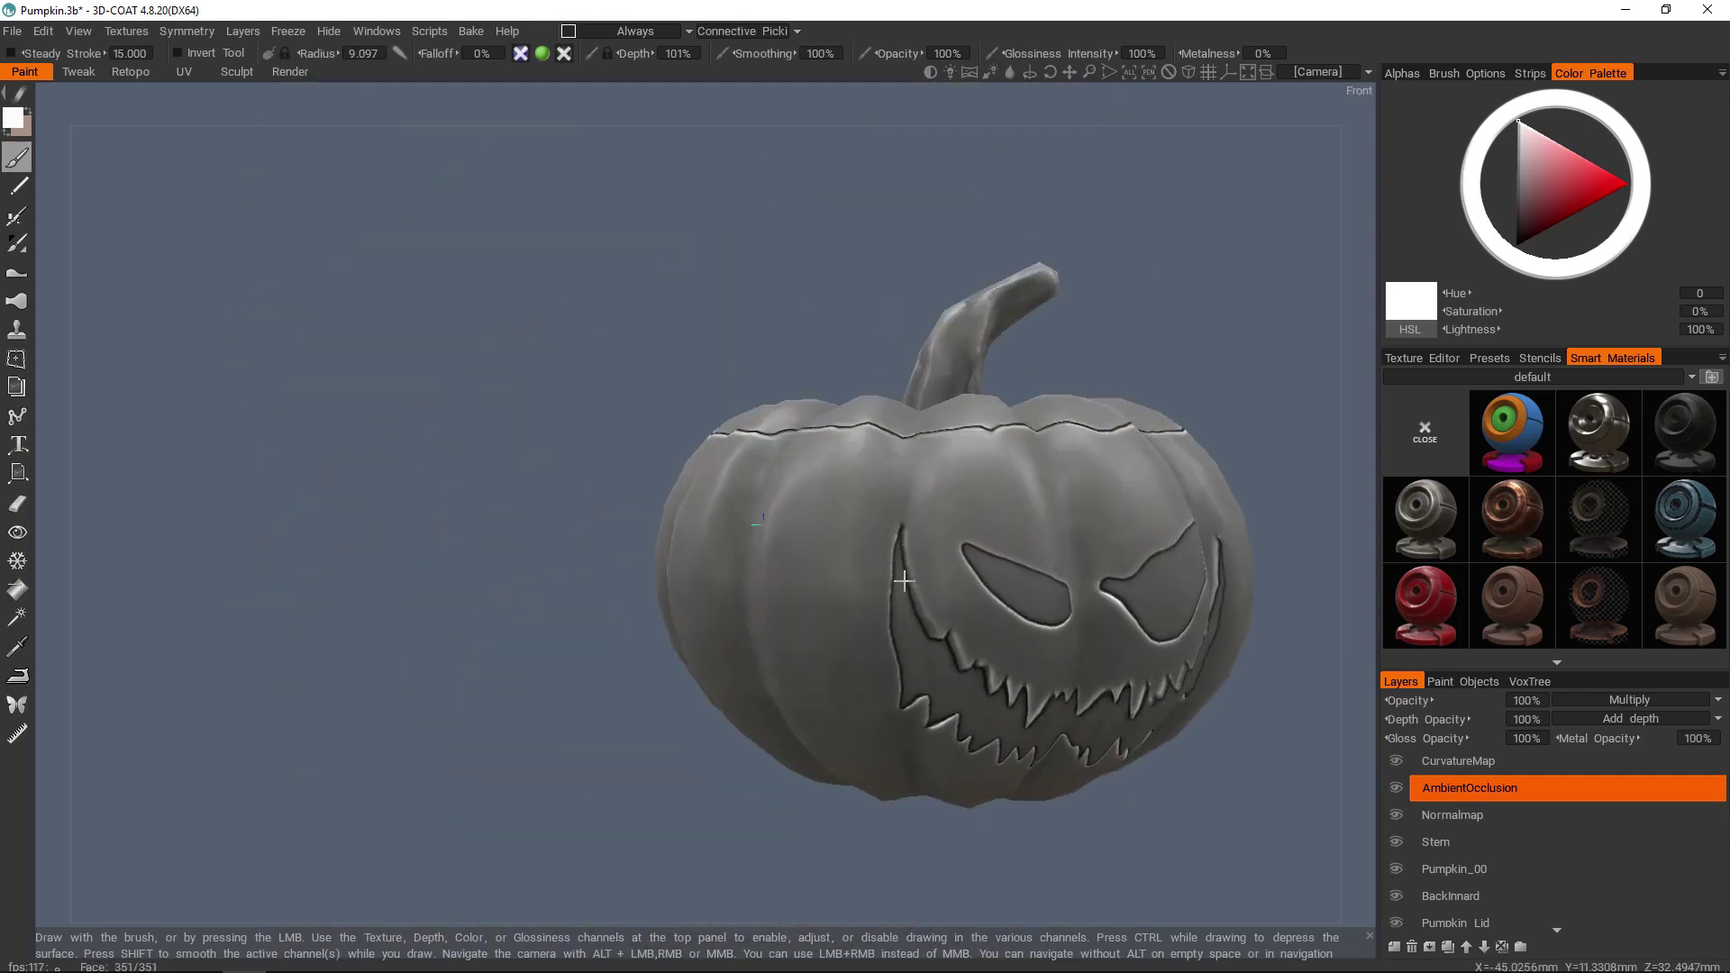
alt+middle_drag(907, 579, 762, 576)
mouse_move(761, 575)
mouse_down()
mouse_move(774, 554)
mouse_move(706, 463)
mouse_move(712, 540)
mouse_move(771, 597)
mouse_move(751, 509)
mouse_move(741, 596)
mouse_move(755, 560)
mouse_move(810, 563)
mouse_move(825, 538)
mouse_up()
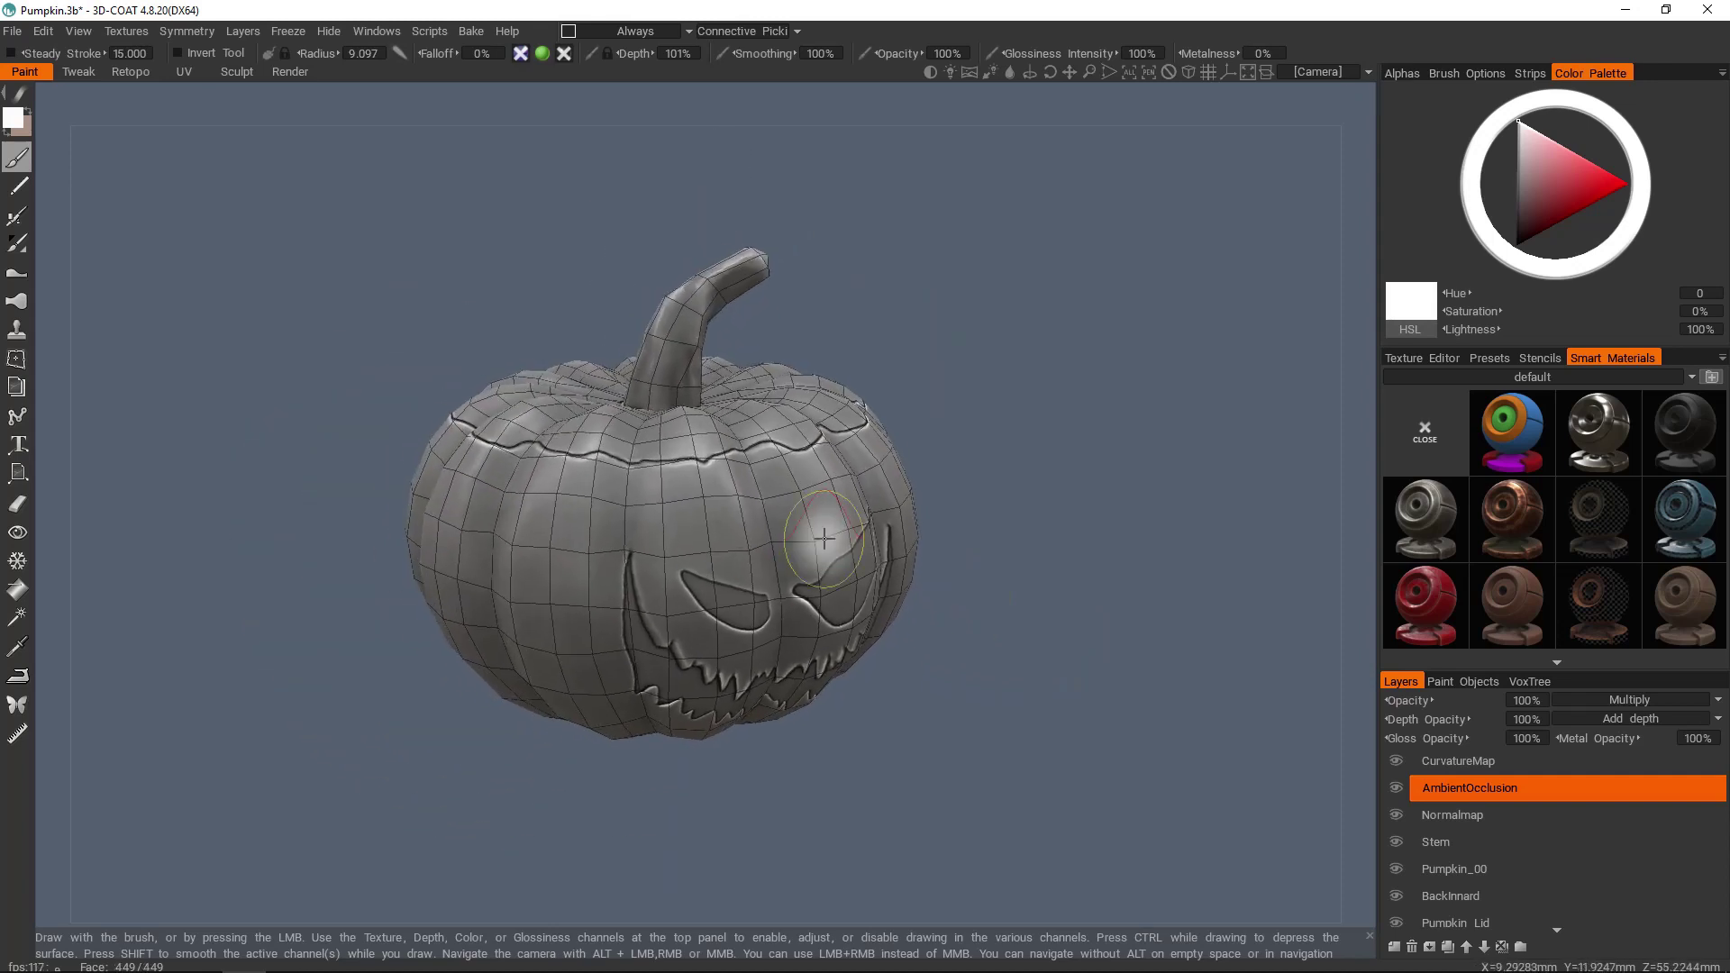